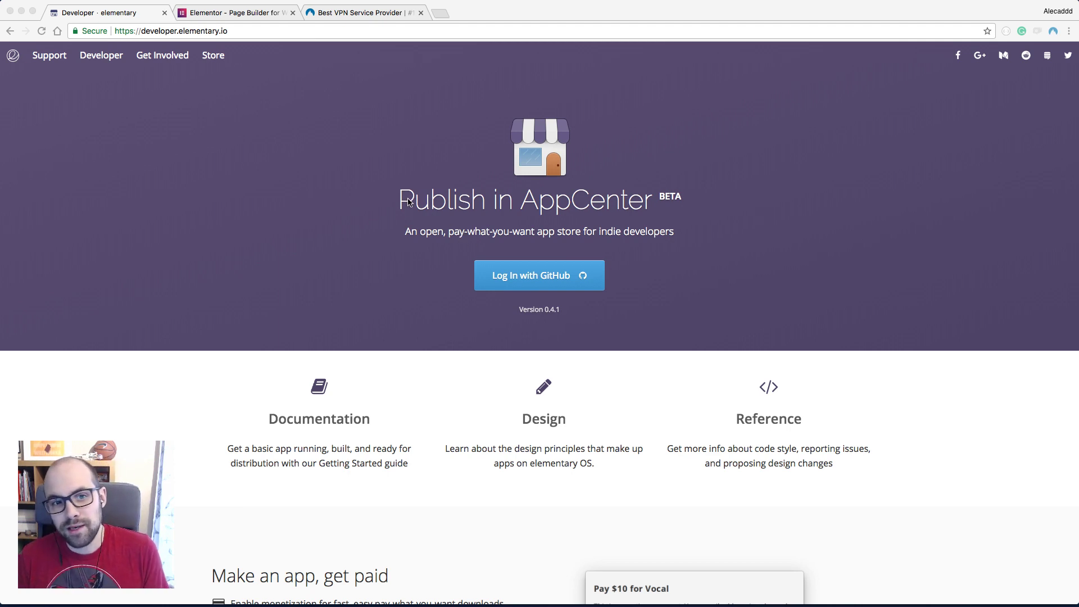
Review the elementary developer page from the Publish in AppCenter header through the monetization, user exposure and GitHub tools sections
{"action": "left_click", "coordinate": [846, 240]}
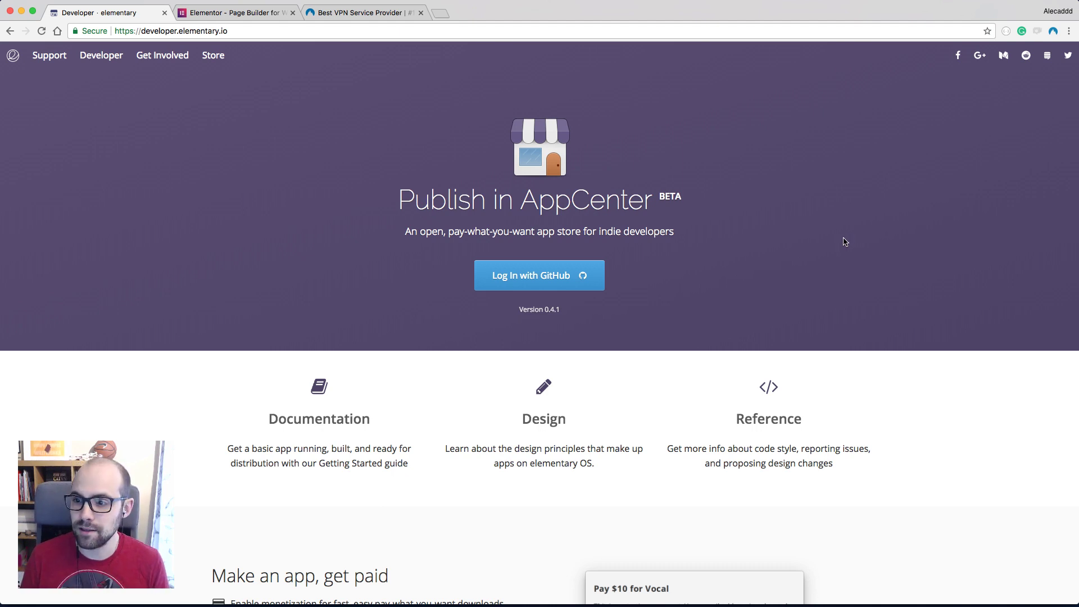
{"action": "scroll", "coordinate": [819, 238], "scroll_direction": "down", "scroll_amount": 2}
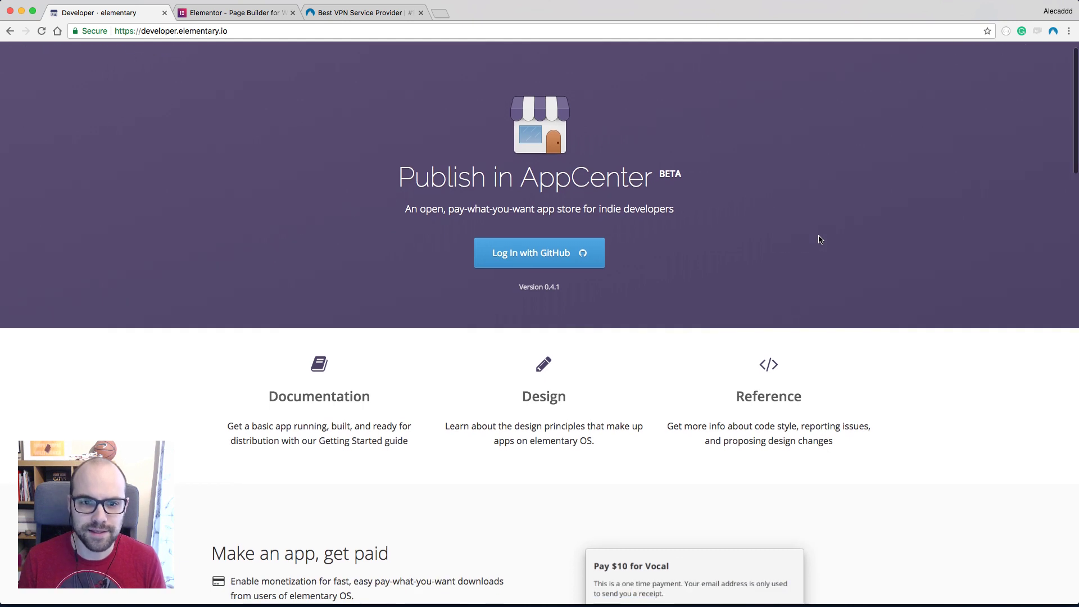
{"action": "scroll", "coordinate": [911, 232], "scroll_direction": "up", "scroll_amount": 2}
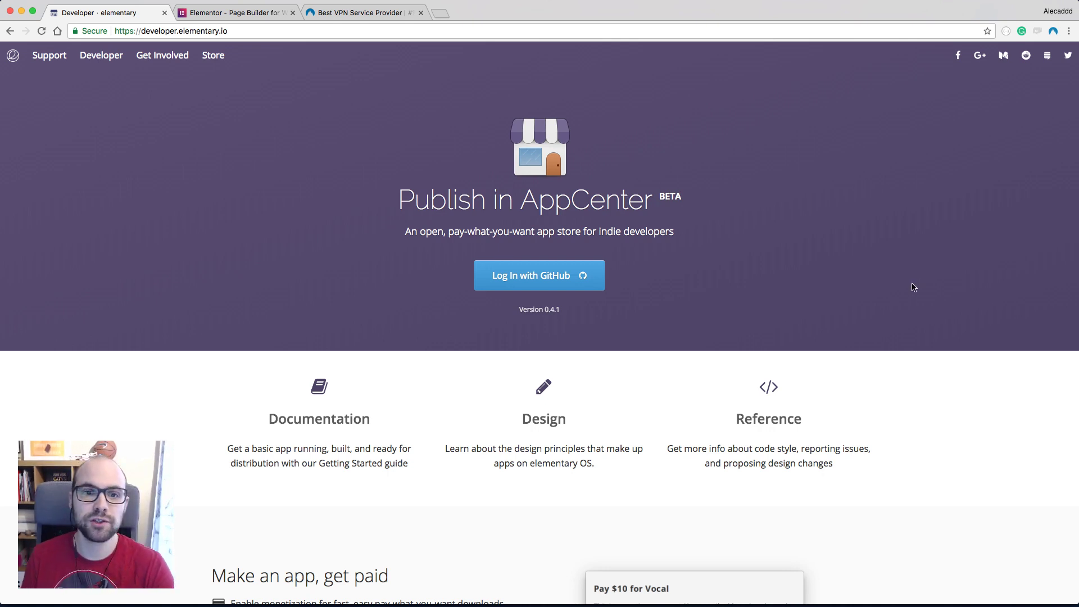
{"action": "scroll", "coordinate": [914, 284], "scroll_direction": "down", "scroll_amount": 3}
{"action": "scroll", "coordinate": [914, 284], "scroll_direction": "down", "scroll_amount": 5}
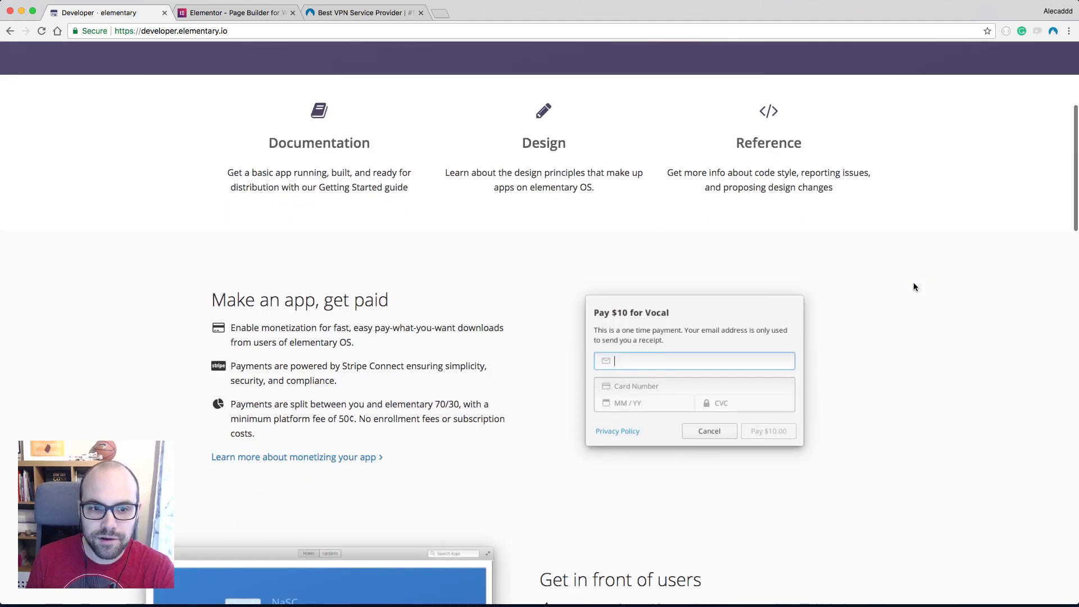
{"action": "scroll", "coordinate": [912, 287], "scroll_direction": "up", "scroll_amount": 7}
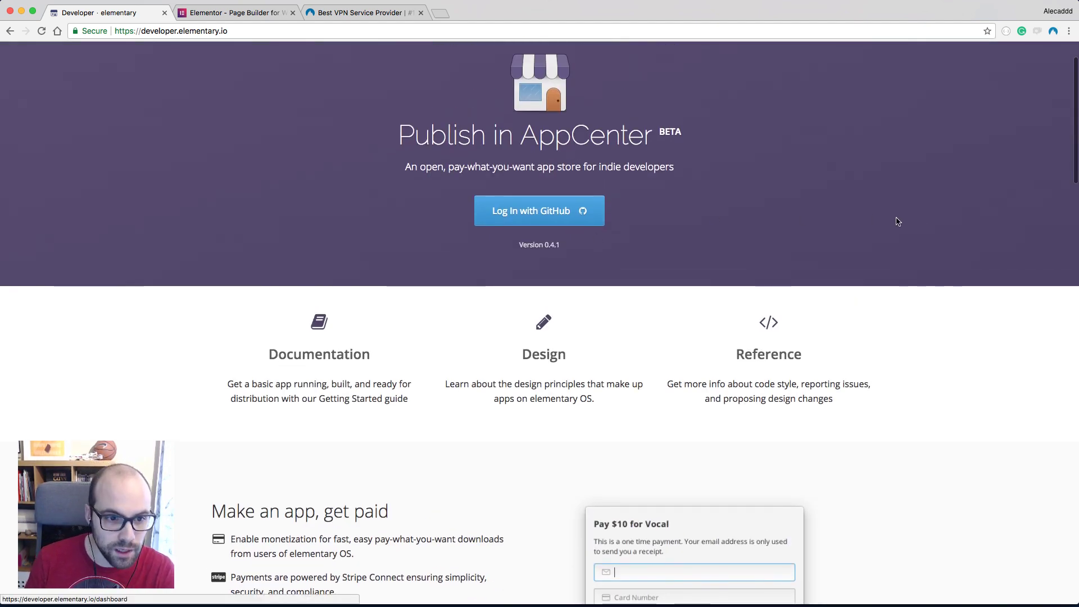
{"action": "scroll", "coordinate": [888, 234], "scroll_direction": "down", "scroll_amount": 1}
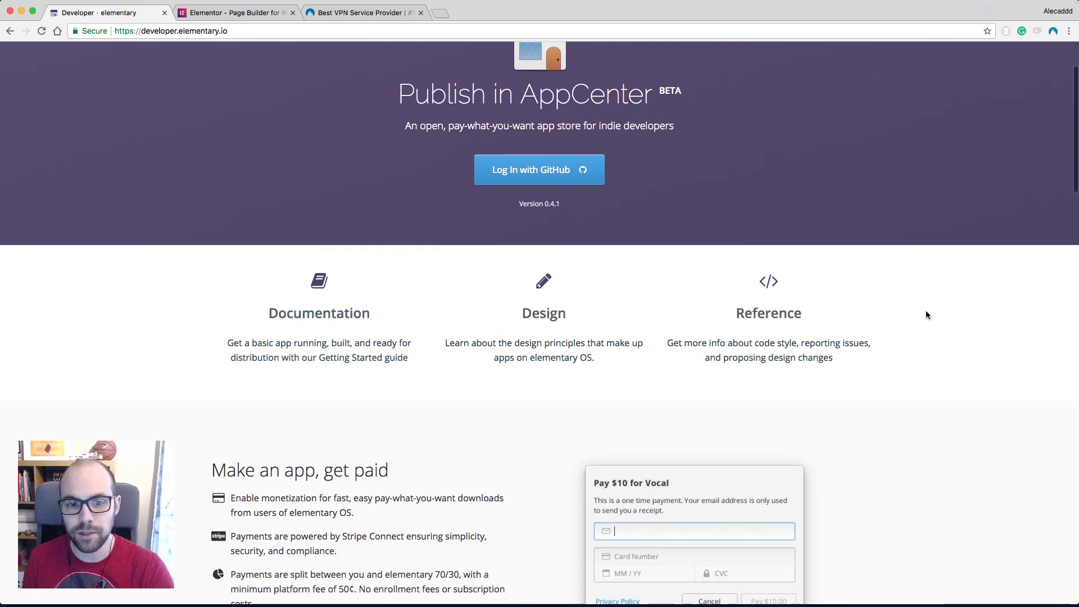
{"action": "scroll", "coordinate": [929, 314], "scroll_direction": "down", "scroll_amount": 7}
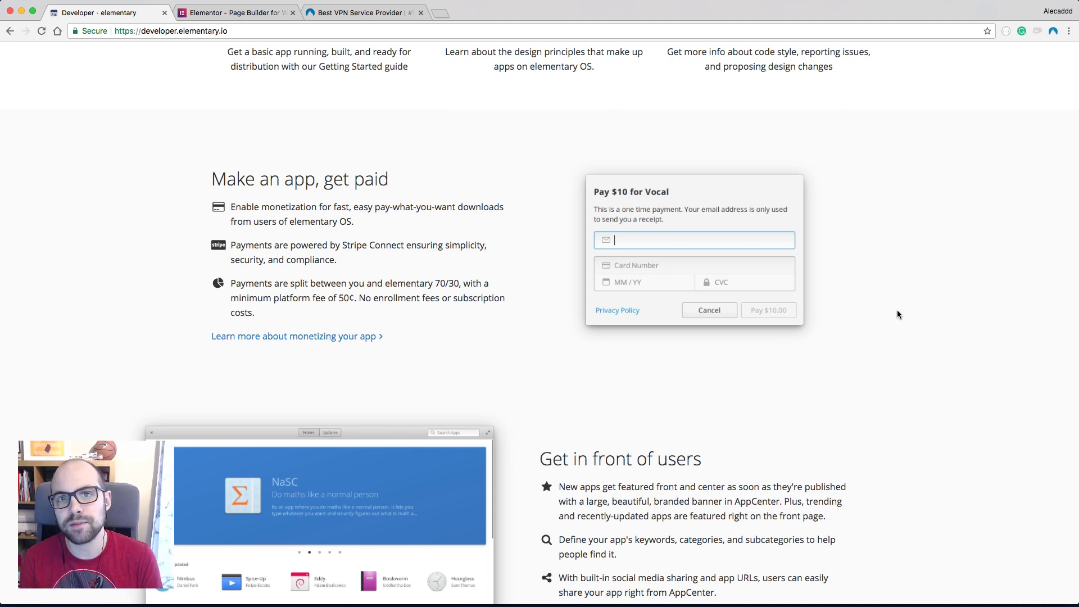
{"action": "scroll", "coordinate": [311, 291], "scroll_direction": "up", "scroll_amount": 1}
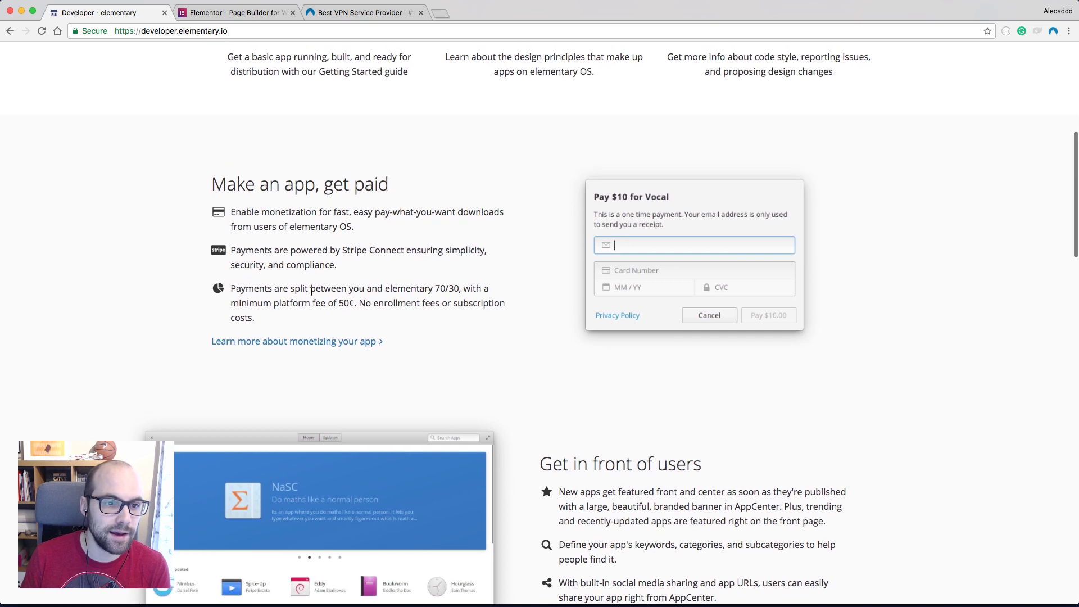
{"action": "scroll", "coordinate": [935, 273], "scroll_direction": "down", "scroll_amount": 3}
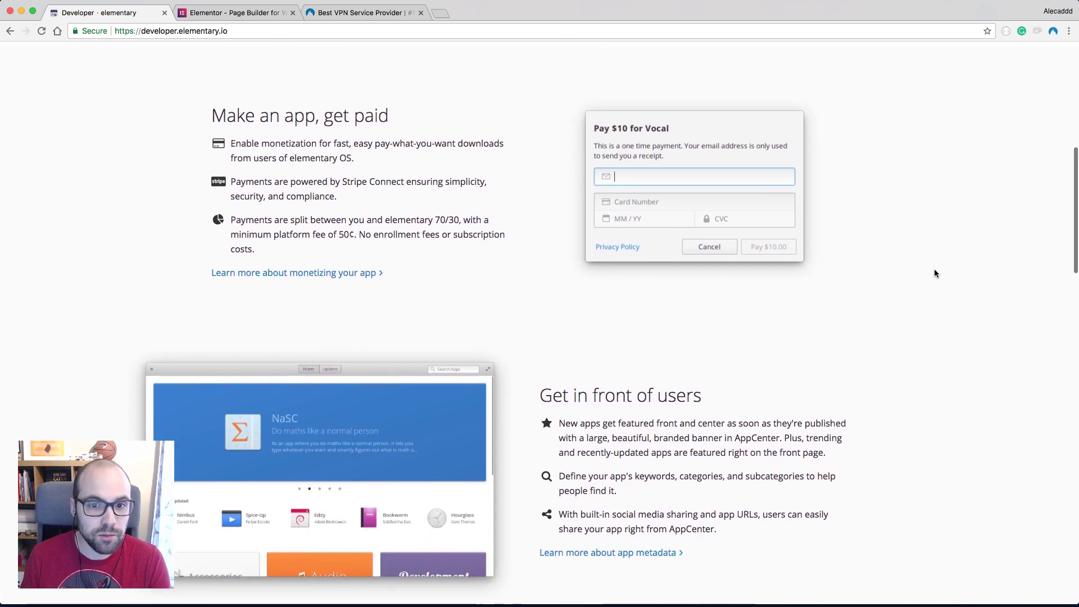
{"action": "scroll", "coordinate": [935, 274], "scroll_direction": "down", "scroll_amount": 5}
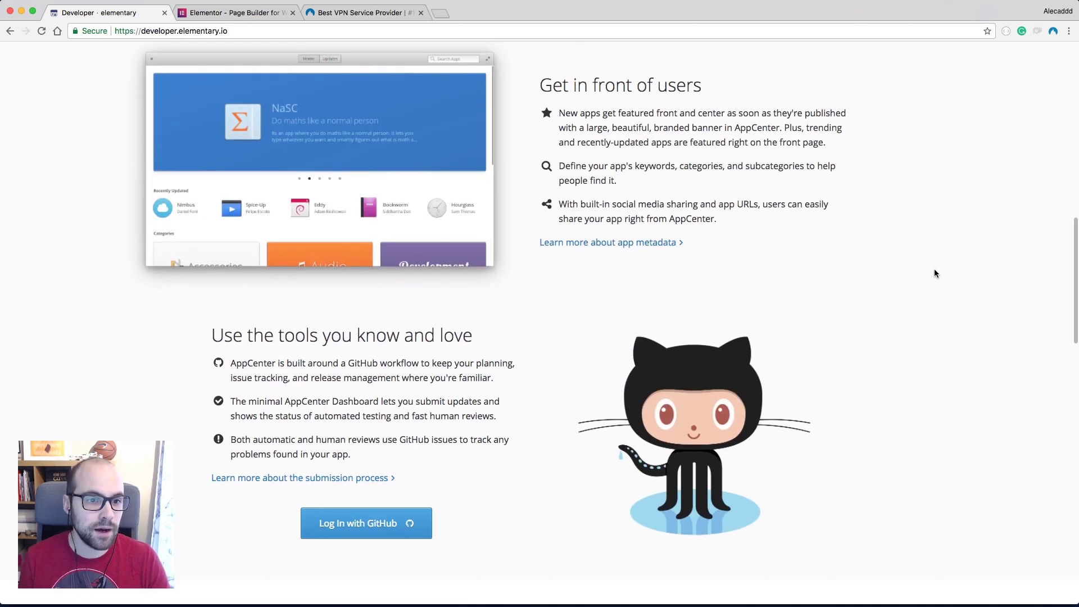
{"action": "scroll", "coordinate": [935, 273], "scroll_direction": "down", "scroll_amount": 4}
{"action": "scroll", "coordinate": [935, 273], "scroll_direction": "down", "scroll_amount": 1}
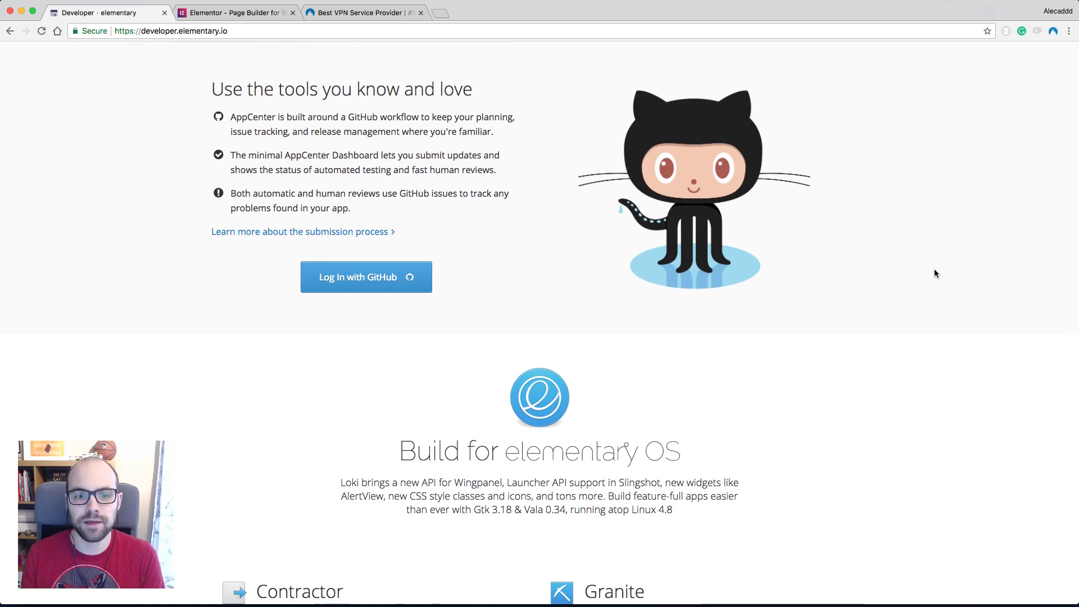
Go back over the header, the Documentation, Design and Reference links, and the app promotion and GitHub workflow sections
{"action": "scroll", "coordinate": [934, 274], "scroll_direction": "up", "scroll_amount": 14}
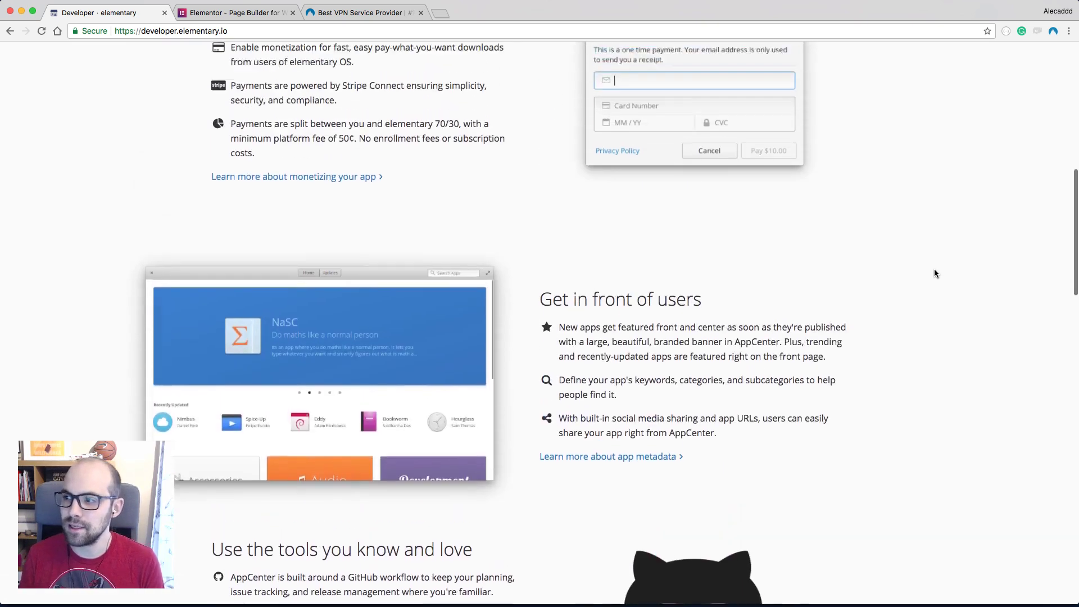
{"action": "left_click_drag", "start_coordinate": [193, 245], "coordinate": [914, 348]}
{"action": "left_click", "coordinate": [905, 315]}
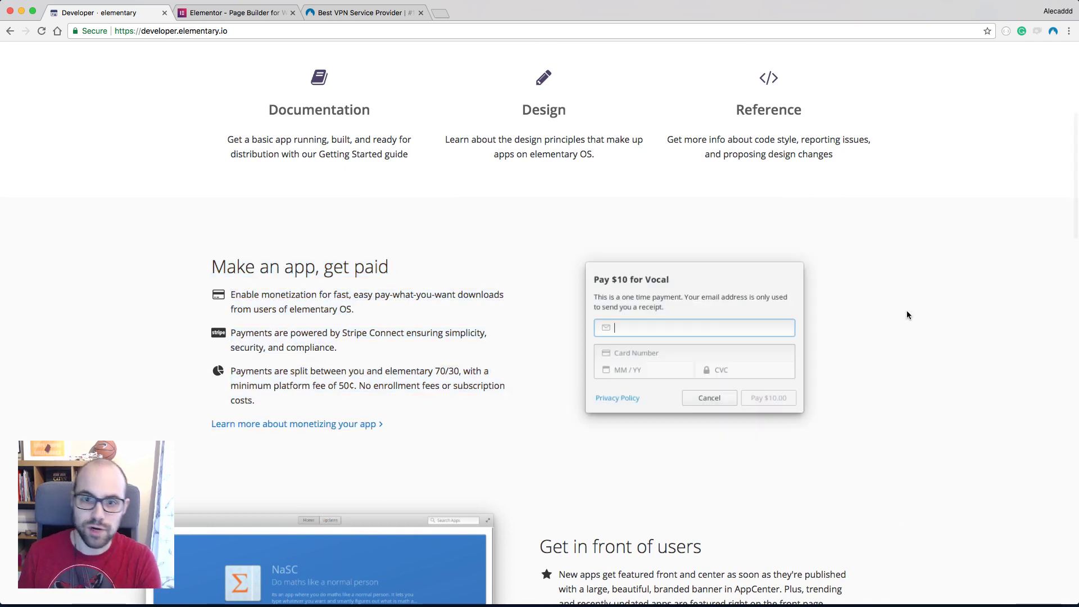
{"action": "scroll", "coordinate": [906, 313], "scroll_direction": "up", "scroll_amount": 3}
{"action": "scroll", "coordinate": [909, 314], "scroll_direction": "up", "scroll_amount": 3}
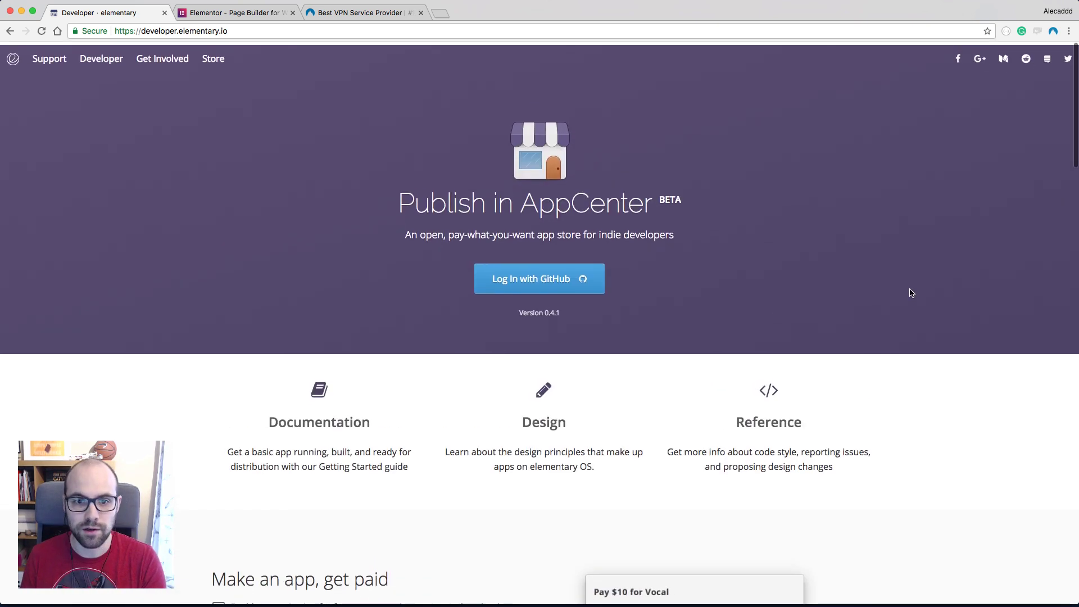
{"action": "scroll", "coordinate": [880, 145], "scroll_direction": "down", "scroll_amount": 3}
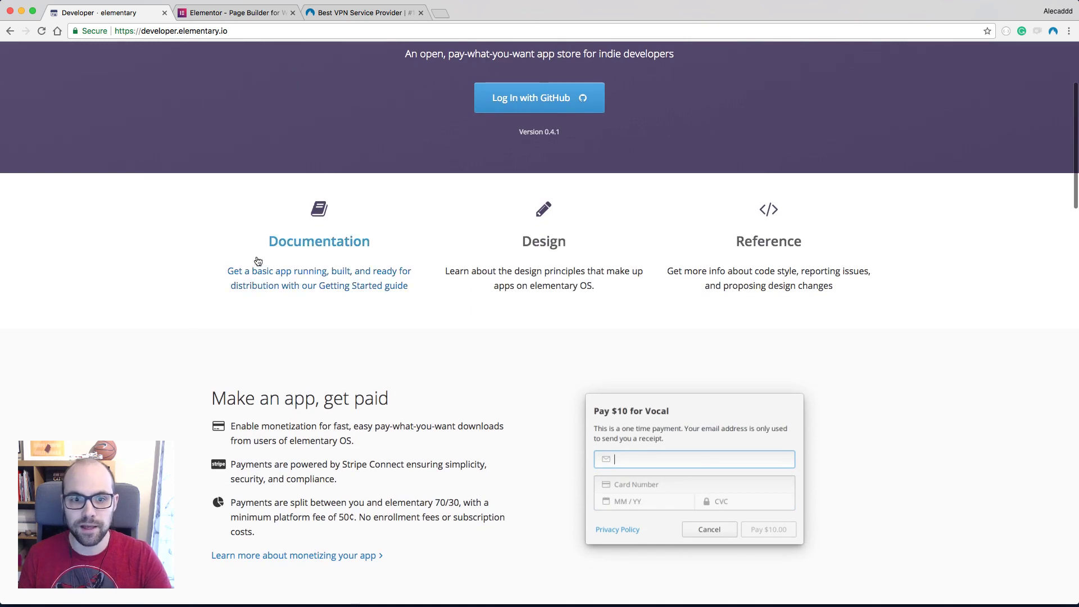
{"action": "scroll", "coordinate": [976, 302], "scroll_direction": "down", "scroll_amount": 3}
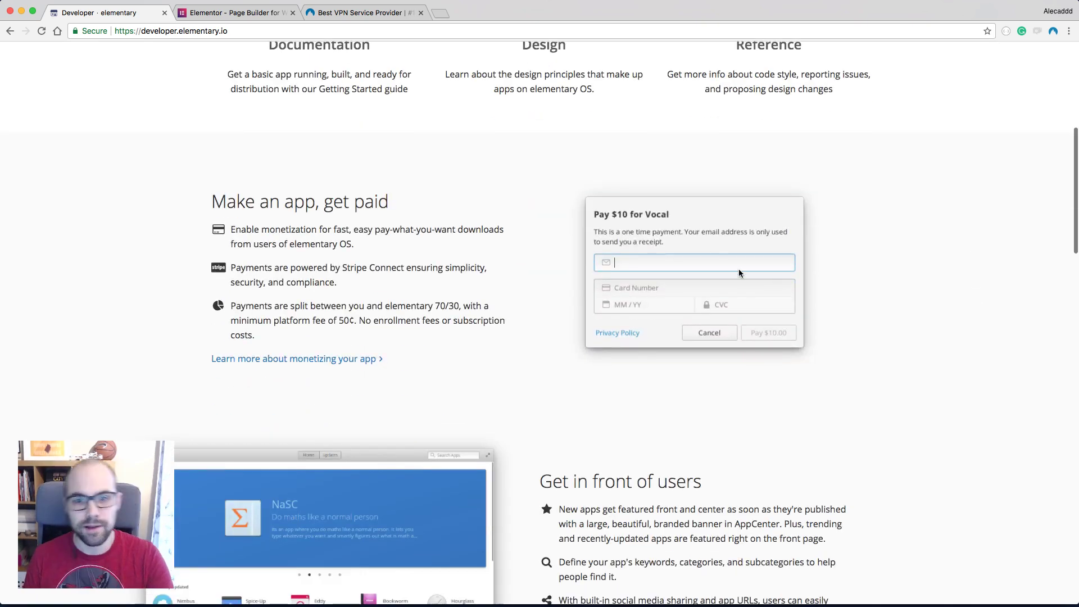
{"action": "scroll", "coordinate": [432, 236], "scroll_direction": "down", "scroll_amount": 4}
{"action": "scroll", "coordinate": [804, 328], "scroll_direction": "down", "scroll_amount": 3}
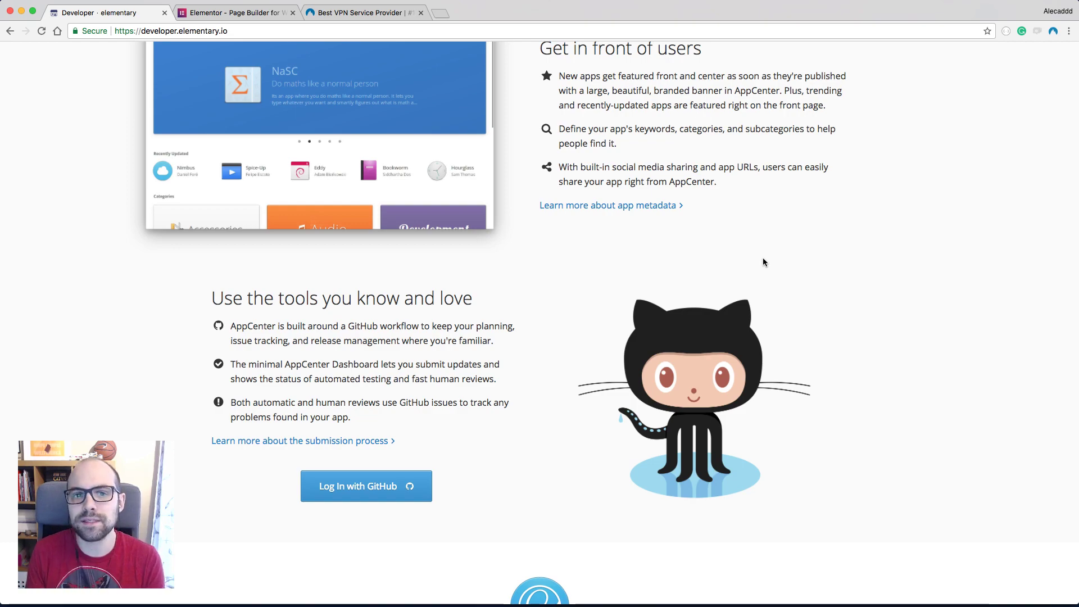
{"action": "scroll", "coordinate": [764, 261], "scroll_direction": "up", "scroll_amount": 5}
{"action": "scroll", "coordinate": [763, 261], "scroll_direction": "up", "scroll_amount": 8}
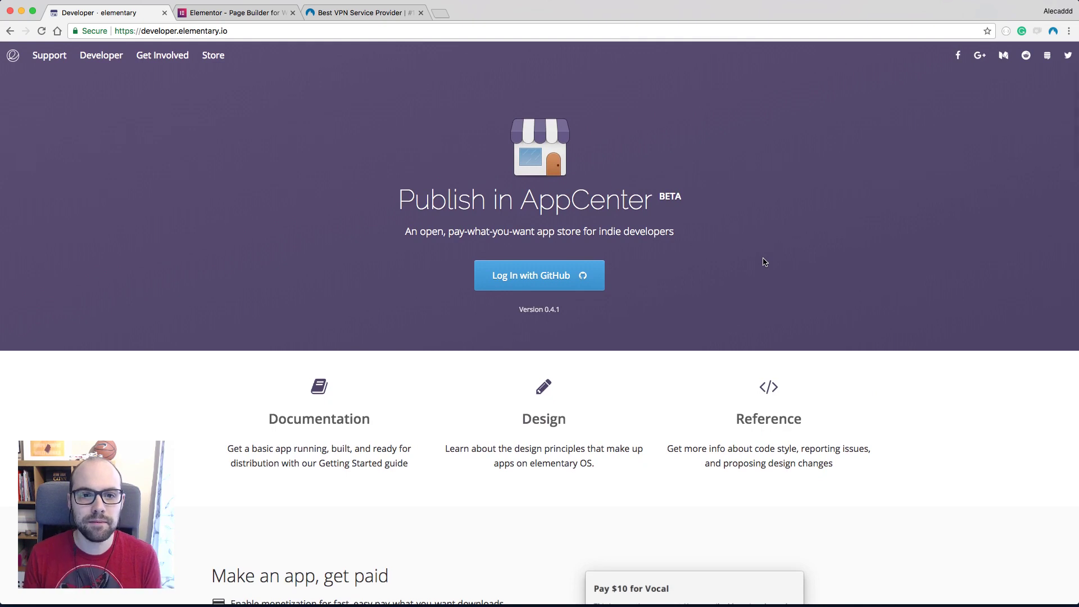
Examine the whole page down to the Build for elementary OS libraries and the Vala language section with its code sample
{"action": "scroll", "coordinate": [764, 261], "scroll_direction": "down", "scroll_amount": 2}
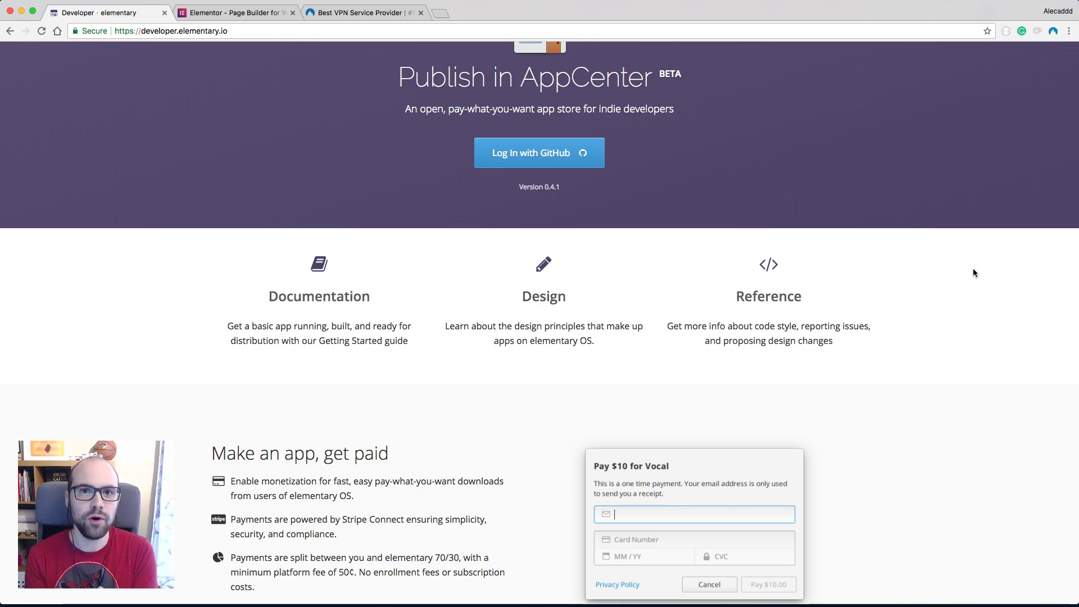
{"action": "scroll", "coordinate": [975, 273], "scroll_direction": "down", "scroll_amount": 5}
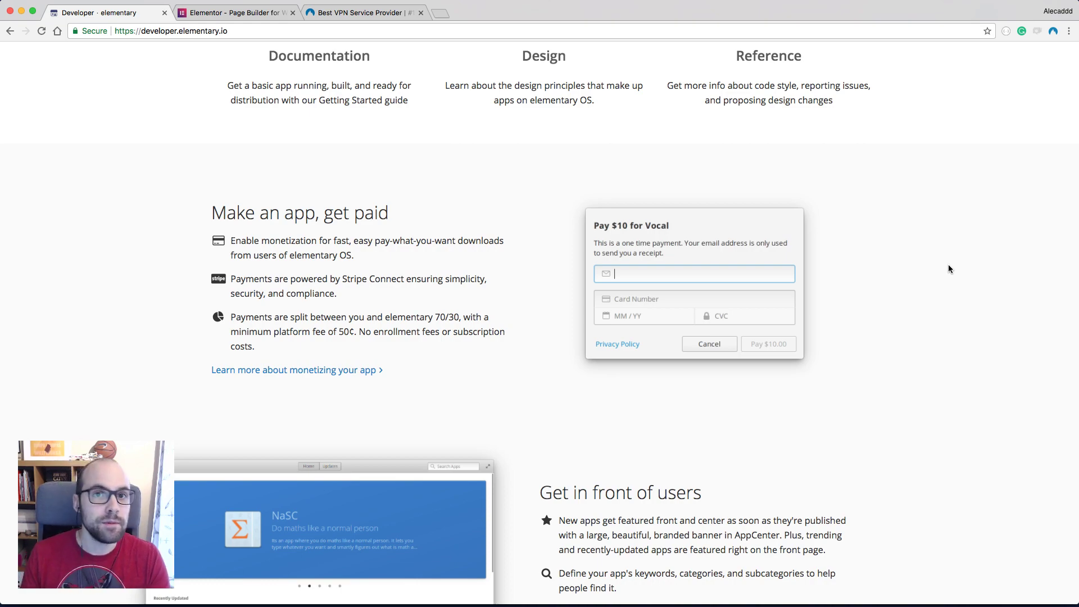
{"action": "scroll", "coordinate": [949, 269], "scroll_direction": "down", "scroll_amount": 15}
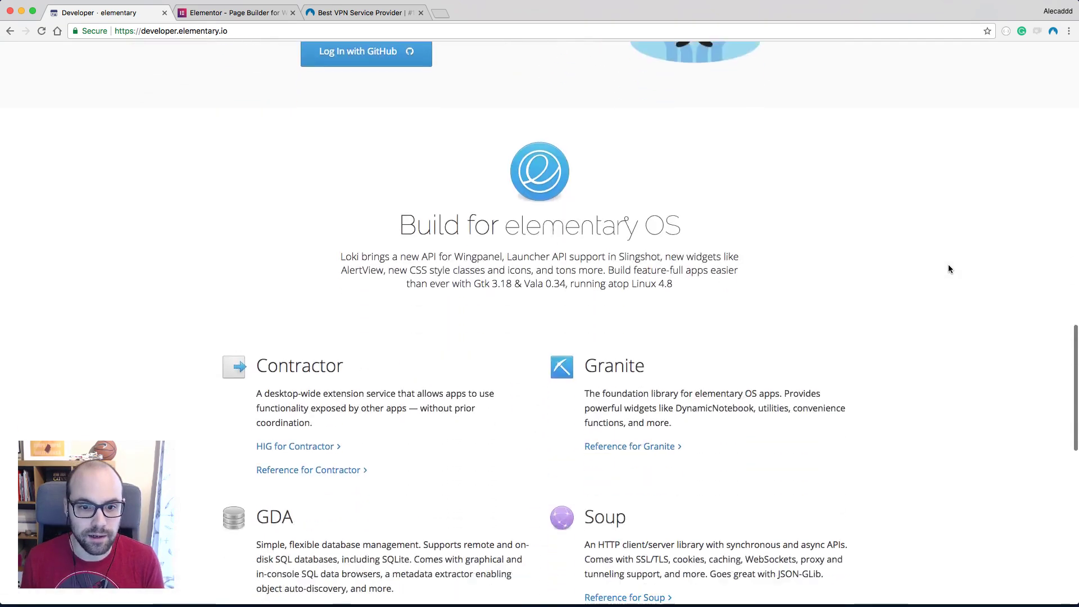
{"action": "scroll", "coordinate": [949, 268], "scroll_direction": "down", "scroll_amount": 3}
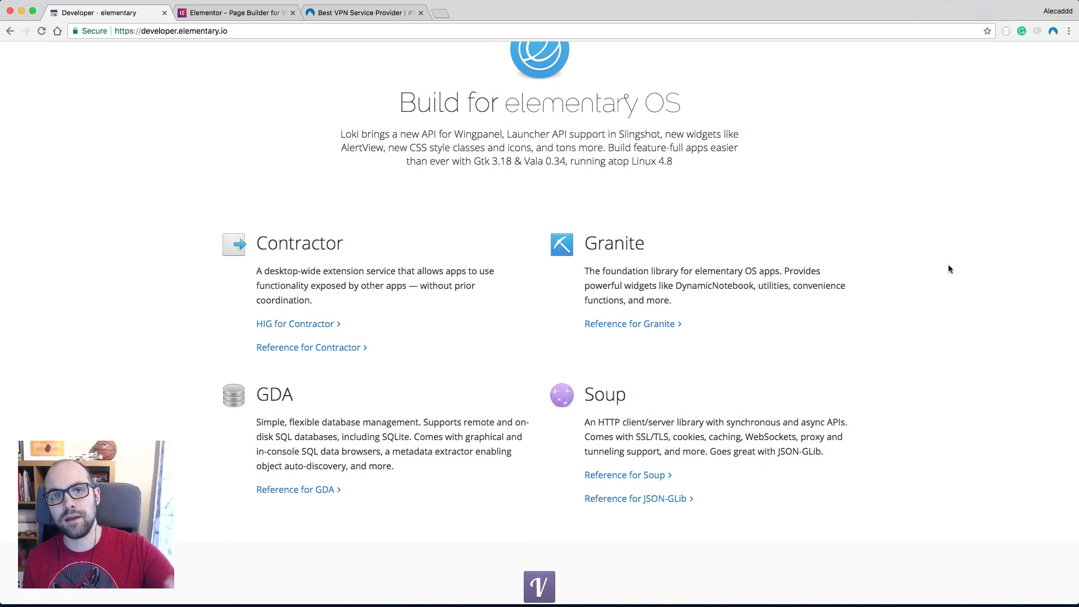
{"action": "scroll", "coordinate": [949, 269], "scroll_direction": "down", "scroll_amount": 1}
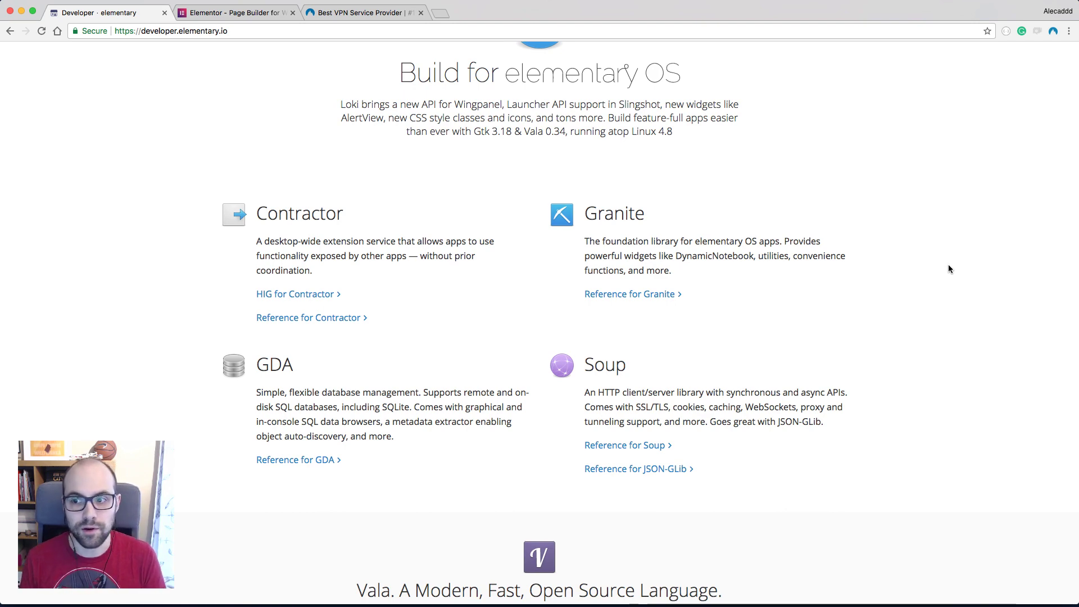
{"action": "scroll", "coordinate": [949, 269], "scroll_direction": "down", "scroll_amount": 10}
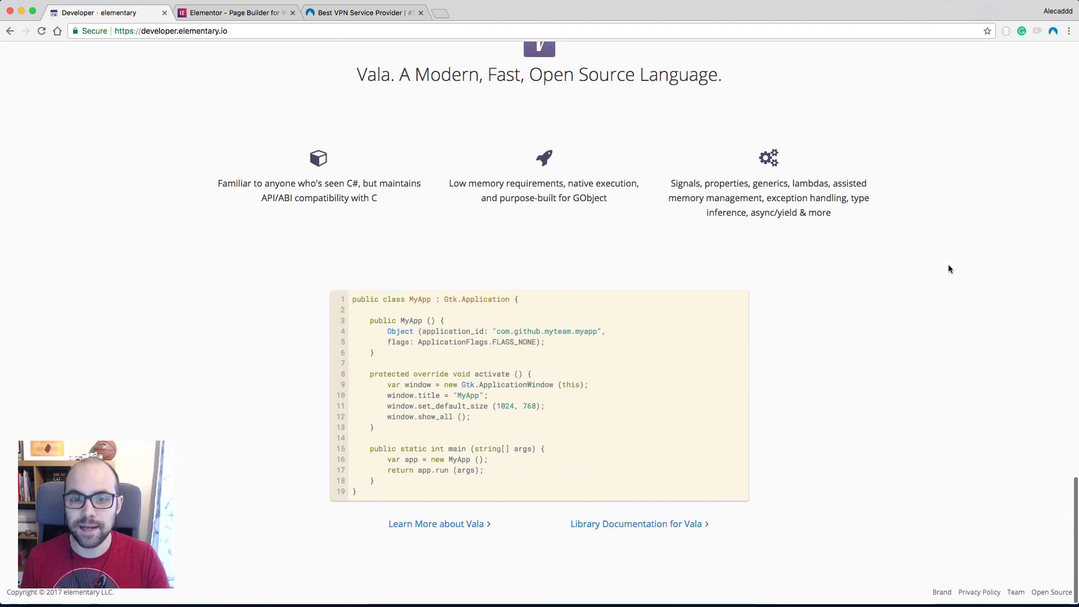
{"action": "scroll", "coordinate": [949, 268], "scroll_direction": "up", "scroll_amount": 15}
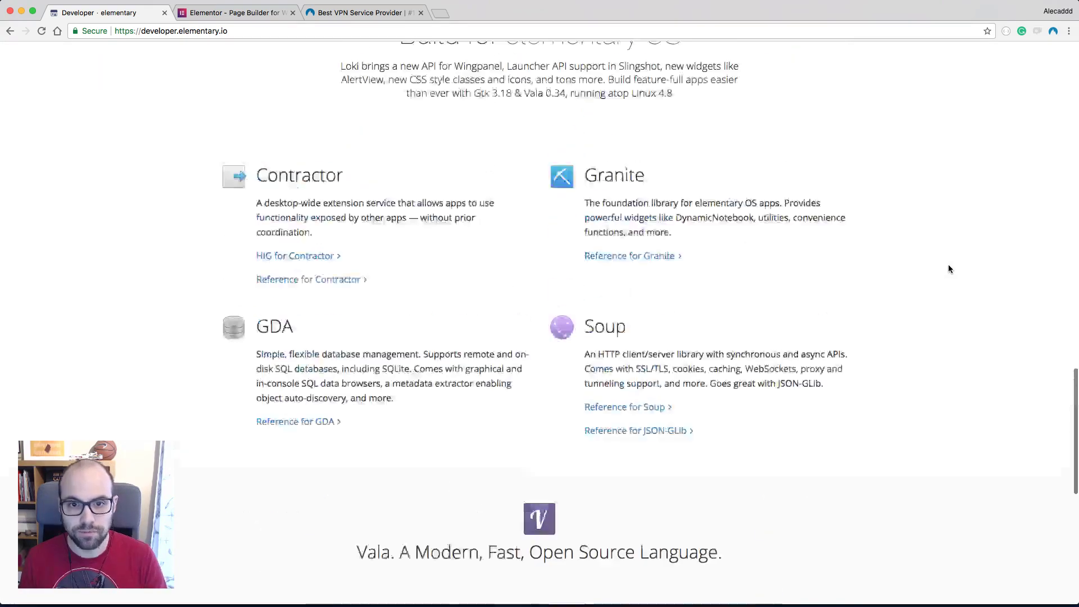
{"action": "scroll", "coordinate": [949, 268], "scroll_direction": "up", "scroll_amount": 20}
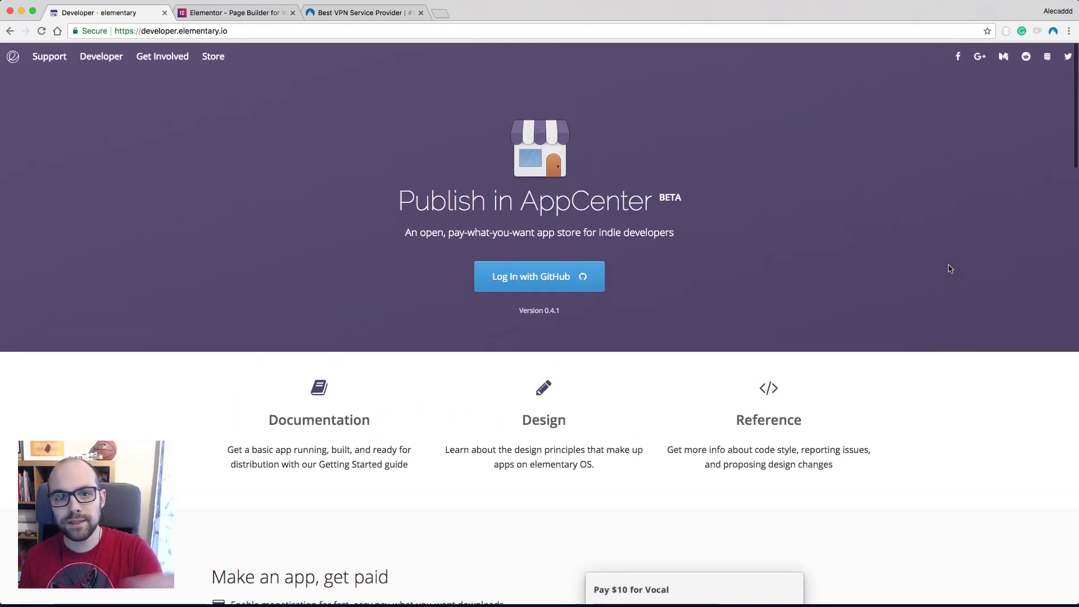
Re-examine the layout of the Get in front of users and Use the tools you know and love sections, ending at the page header
{"action": "scroll", "coordinate": [949, 268], "scroll_direction": "down", "scroll_amount": 3}
{"action": "scroll", "coordinate": [949, 269], "scroll_direction": "down", "scroll_amount": 12}
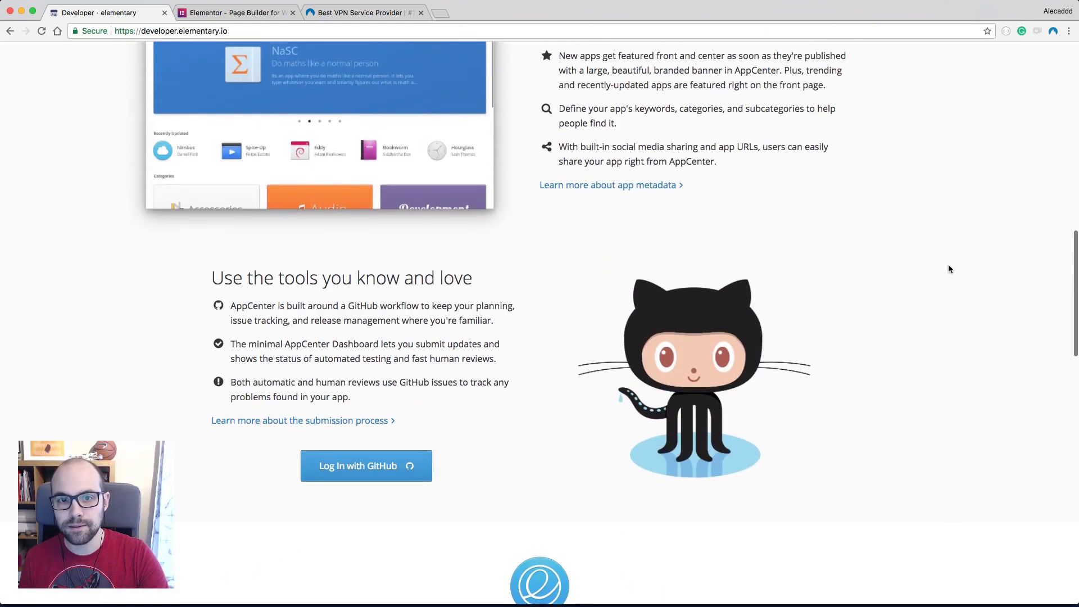
{"action": "scroll", "coordinate": [948, 268], "scroll_direction": "down", "scroll_amount": 2}
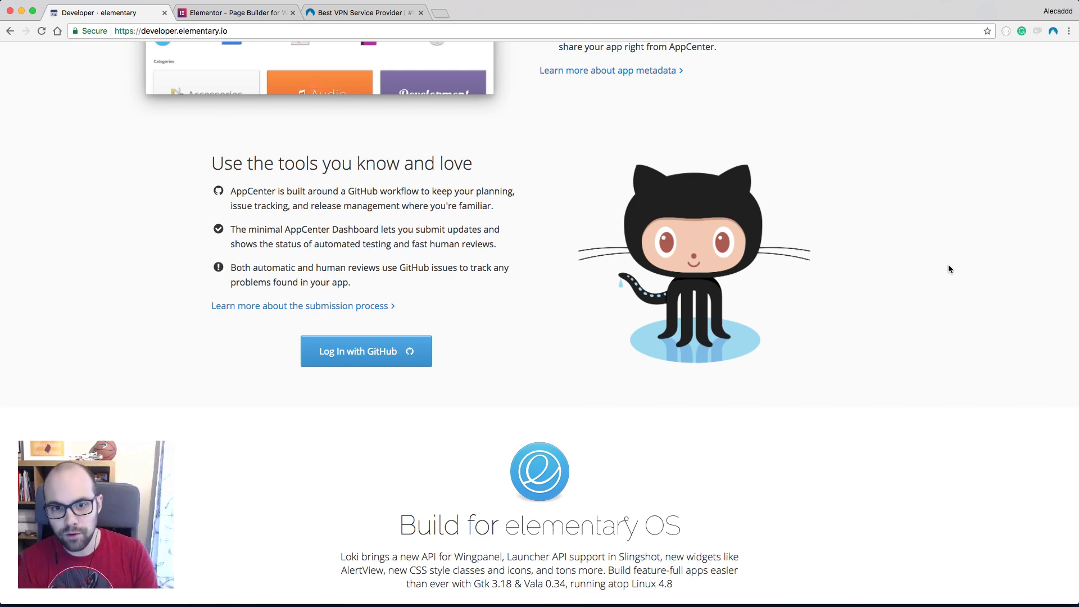
{"action": "scroll", "coordinate": [949, 268], "scroll_direction": "up", "scroll_amount": 3}
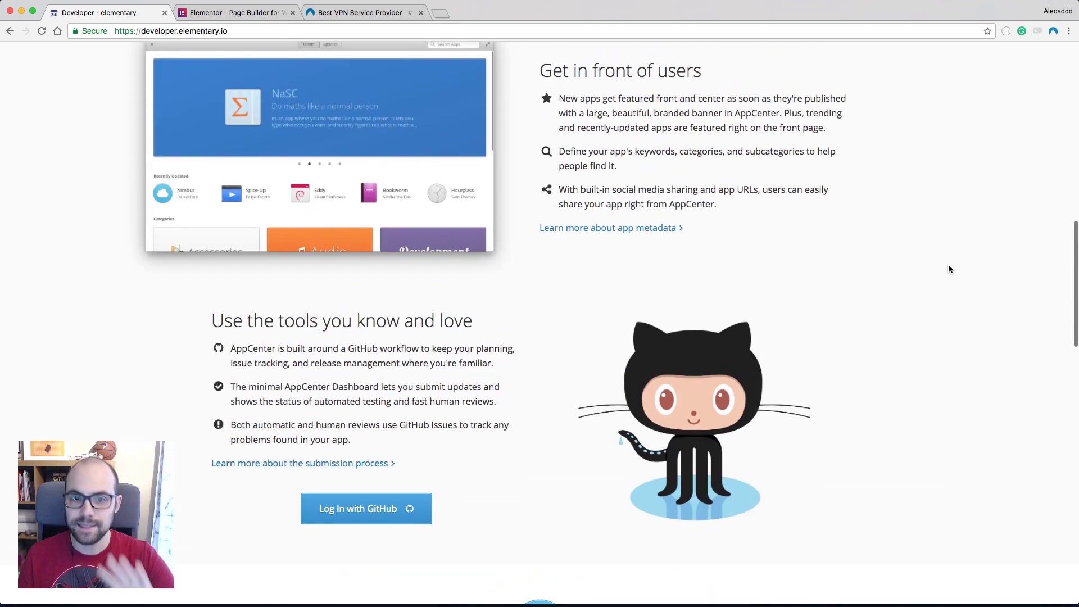
{"action": "scroll", "coordinate": [949, 269], "scroll_direction": "up", "scroll_amount": 15}
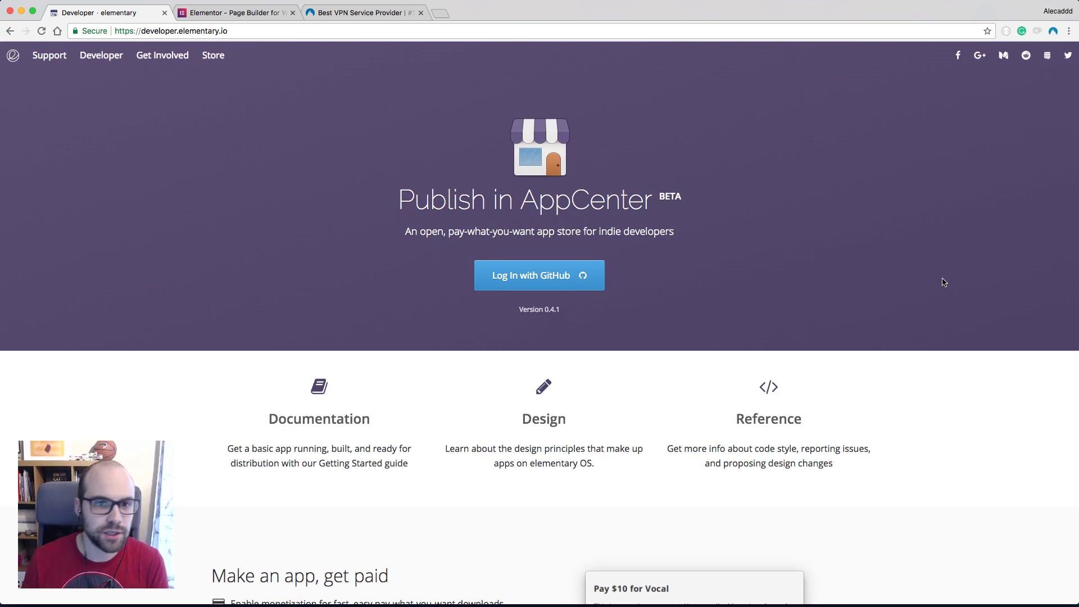
{"action": "scroll", "coordinate": [937, 329], "scroll_direction": "down", "scroll_amount": 3}
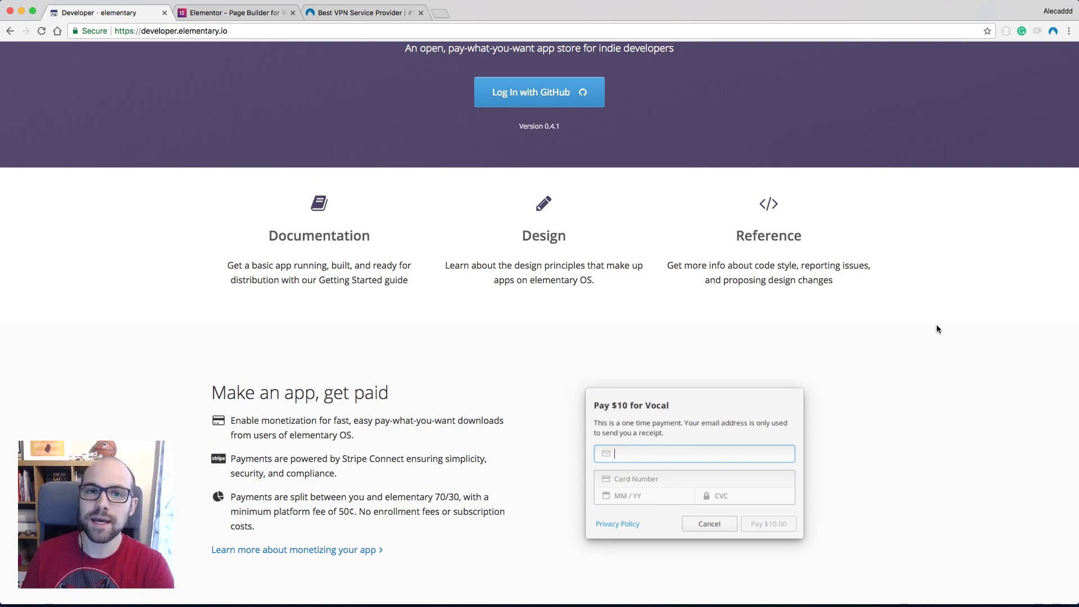
{"action": "scroll", "coordinate": [937, 325], "scroll_direction": "down", "scroll_amount": 10}
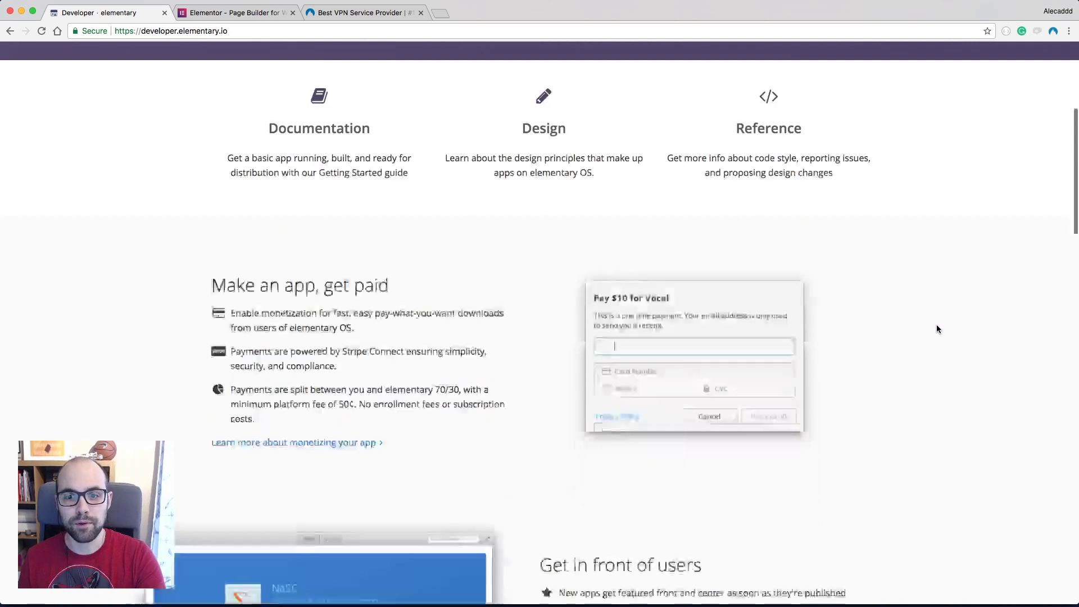
{"action": "scroll", "coordinate": [936, 325], "scroll_direction": "up", "scroll_amount": 15}
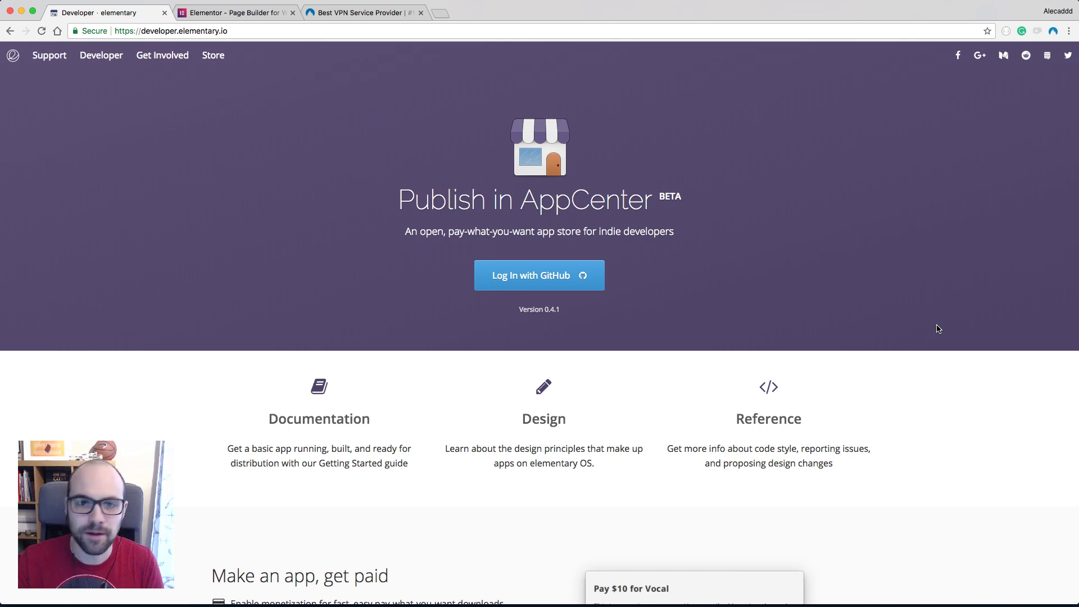
Switch to the elementary-ui wireframe document in Sketch and hide the interface to show only the canvas
{"action": "key", "text": "super+Tab"}
{"action": "key", "text": "super+Tab"}
{"action": "key", "text": "super+Tab"}
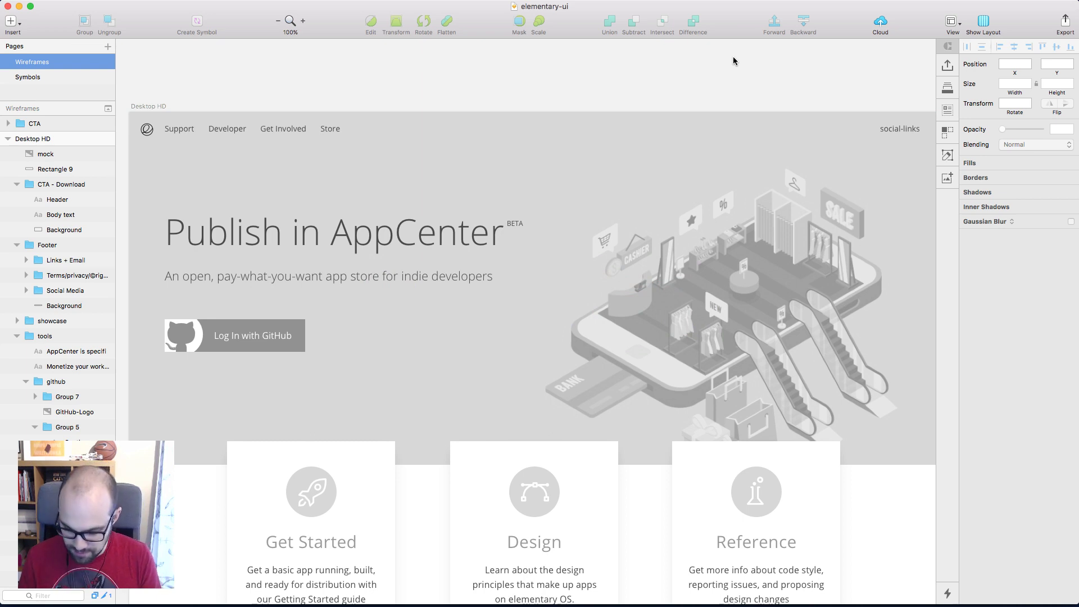
{"action": "key", "text": "super+period"}
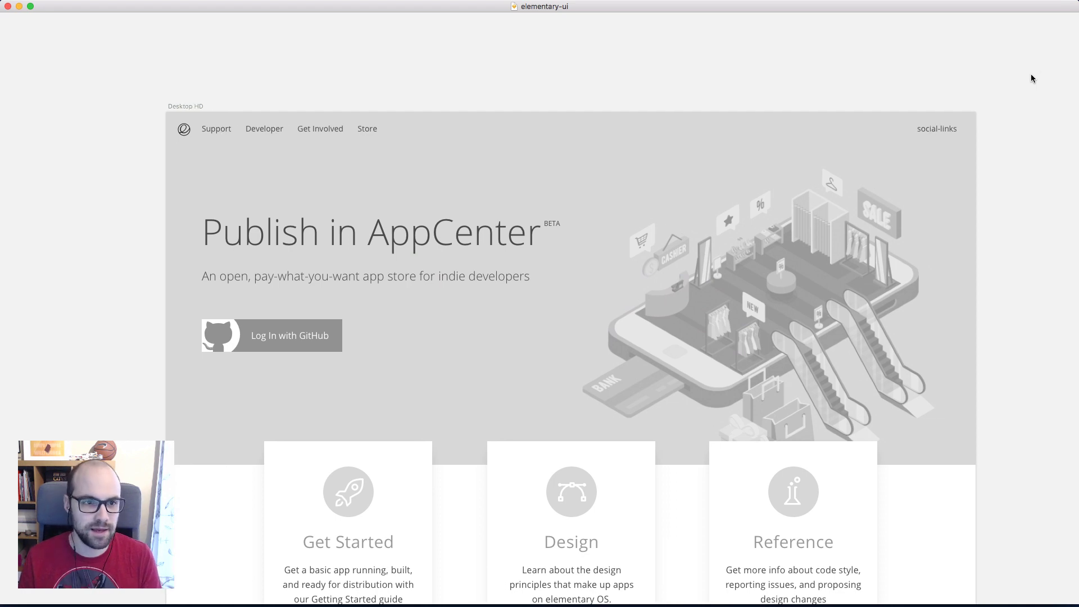
Compare the wireframe's Publish in AppCenter hero with the live developer.elementary.io header in the browser, returning to Sketch at the end
{"action": "scroll", "coordinate": [1031, 74], "scroll_direction": "down", "scroll_amount": 2}
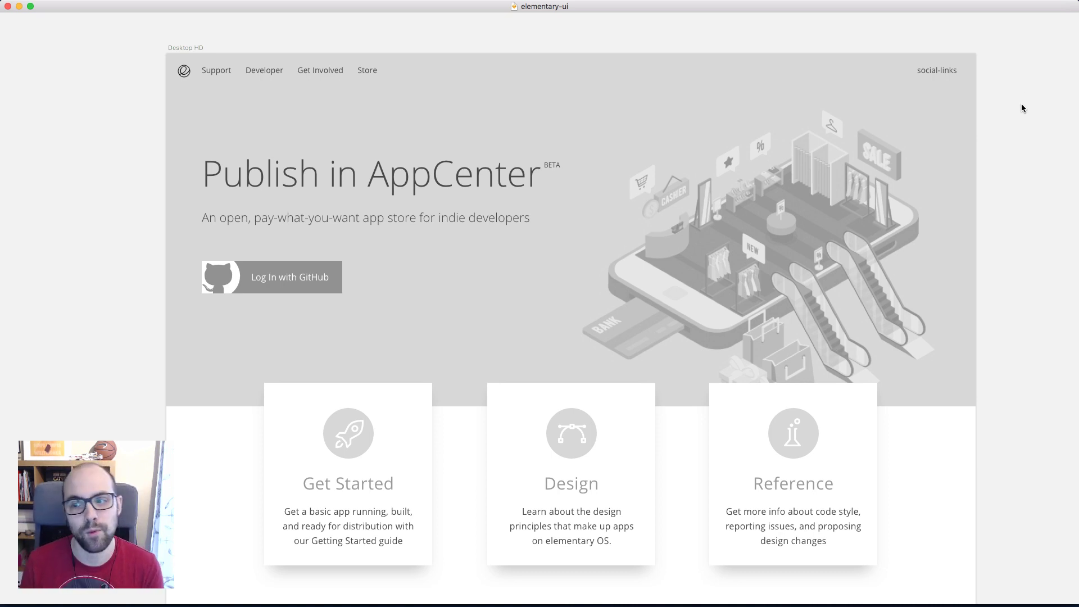
{"action": "scroll", "coordinate": [1022, 107], "scroll_direction": "down", "scroll_amount": 1}
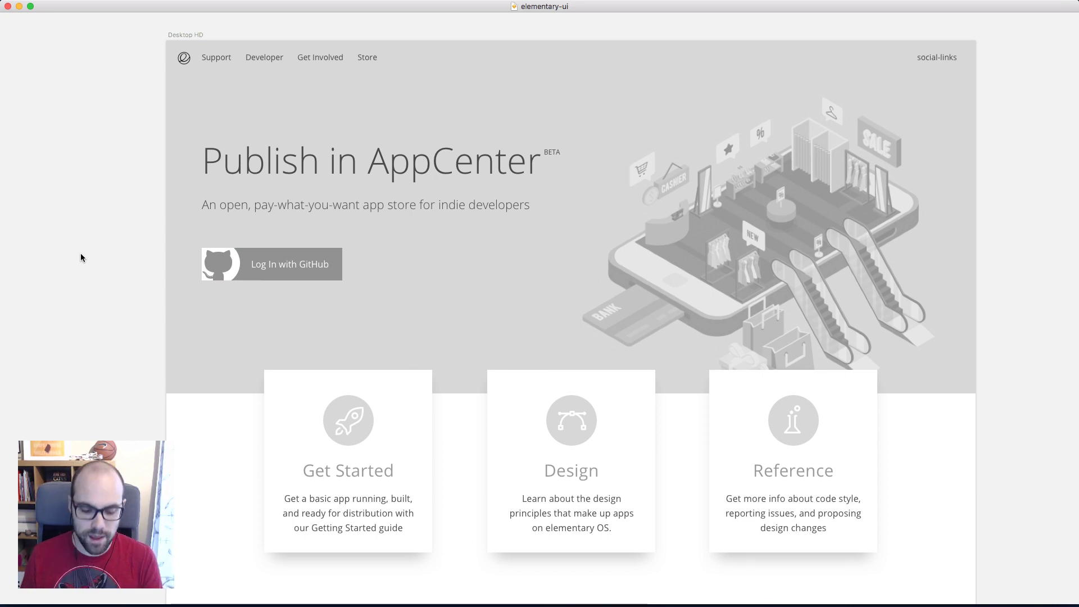
{"action": "key", "text": "super+Tab"}
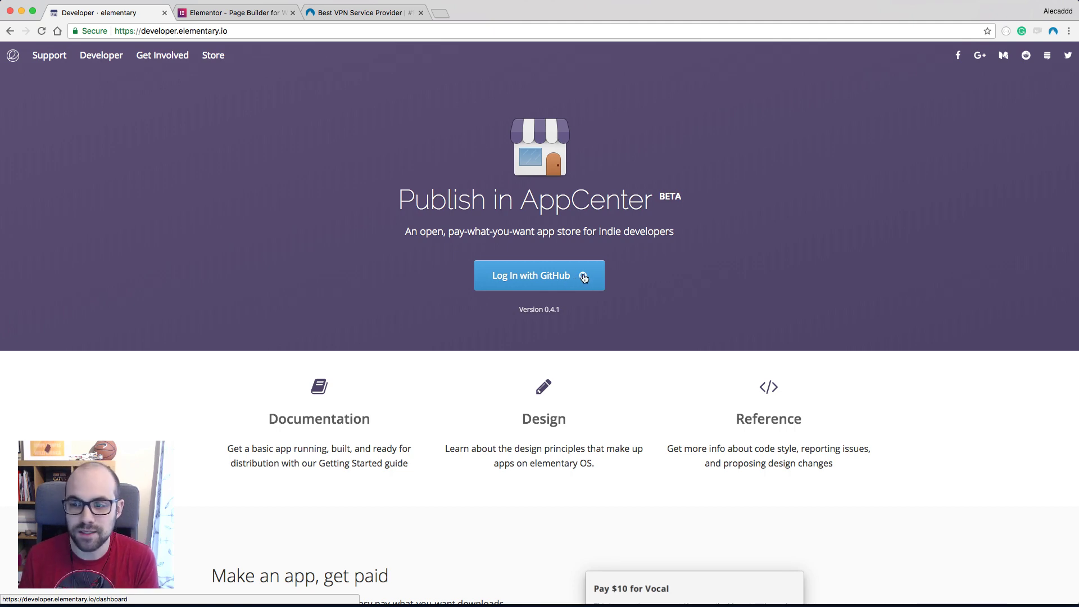
{"action": "key", "text": "super+Tab"}
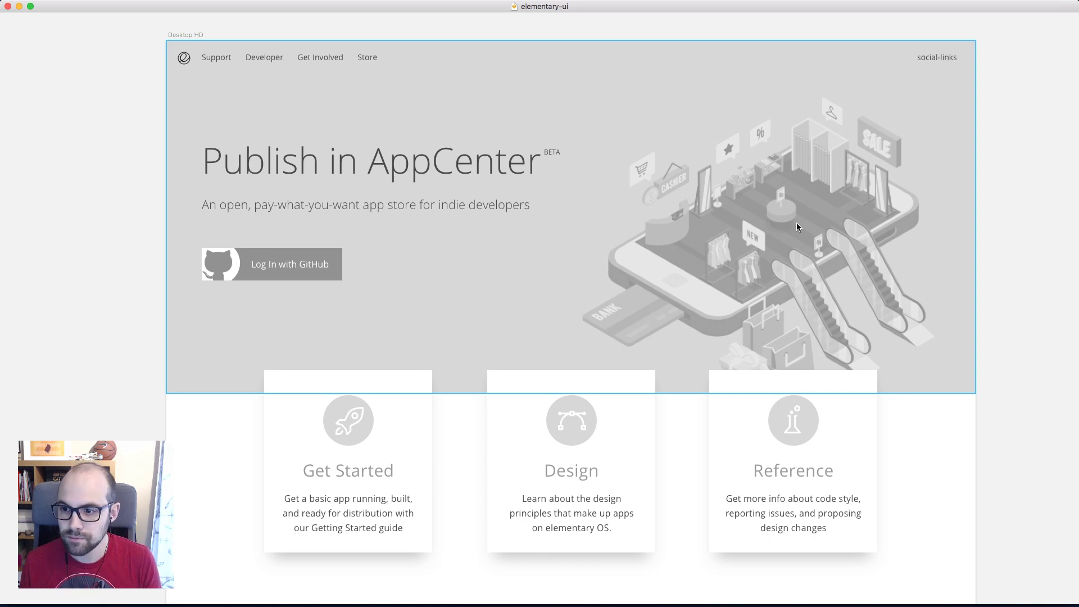
Examine the wireframe's navigation bar, hero illustration and overlapping Get Started, Design and Reference cards
{"action": "left_click", "coordinate": [181, 59]}
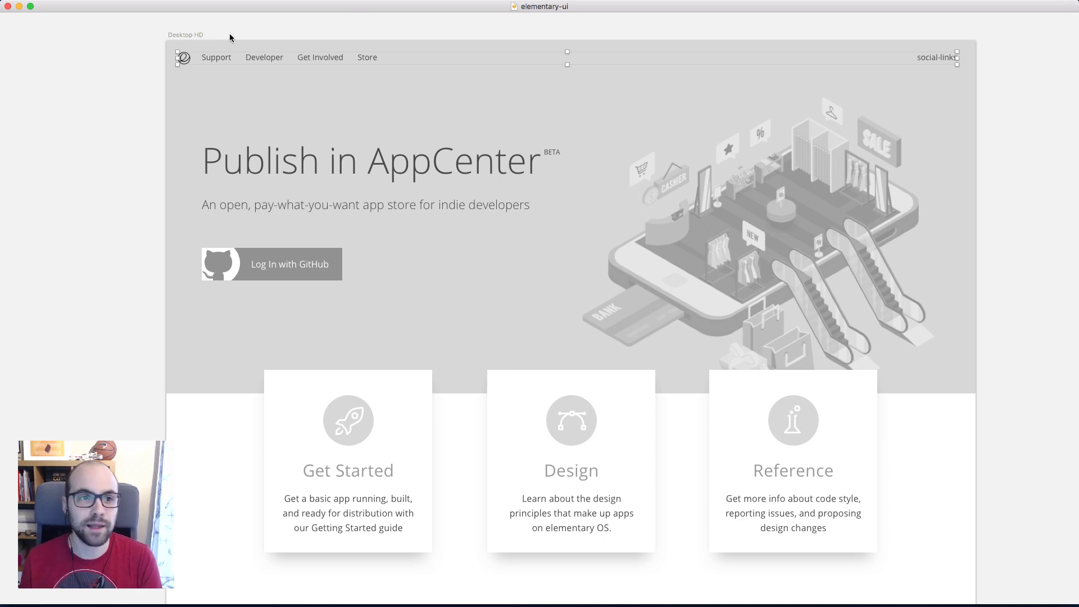
{"action": "left_click", "coordinate": [1023, 121]}
{"action": "scroll", "coordinate": [1023, 120], "scroll_direction": "down", "scroll_amount": 2}
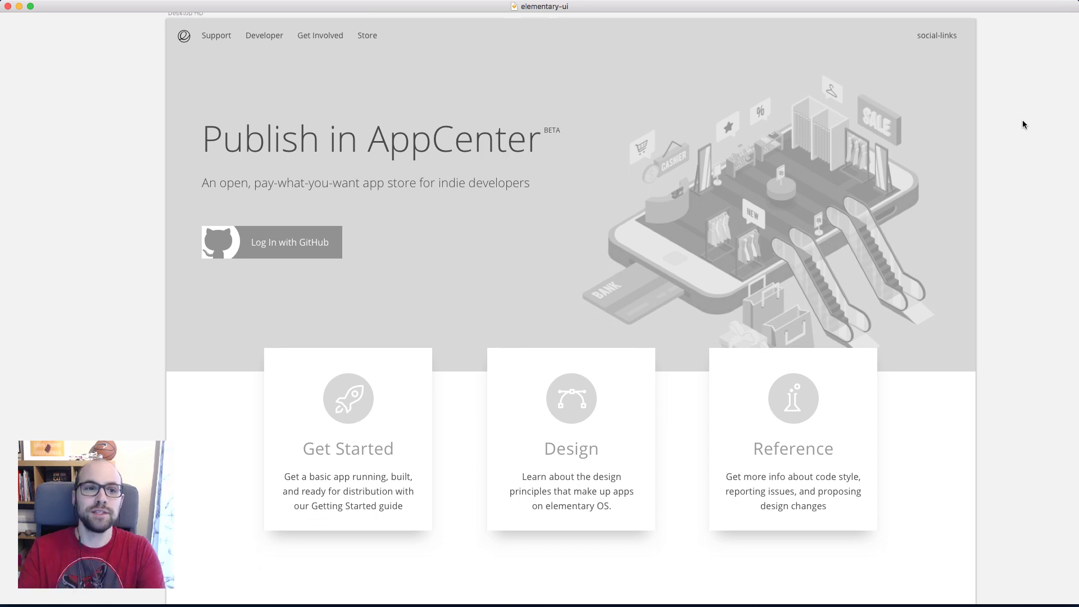
{"action": "scroll", "coordinate": [1023, 120], "scroll_direction": "up", "scroll_amount": 4}
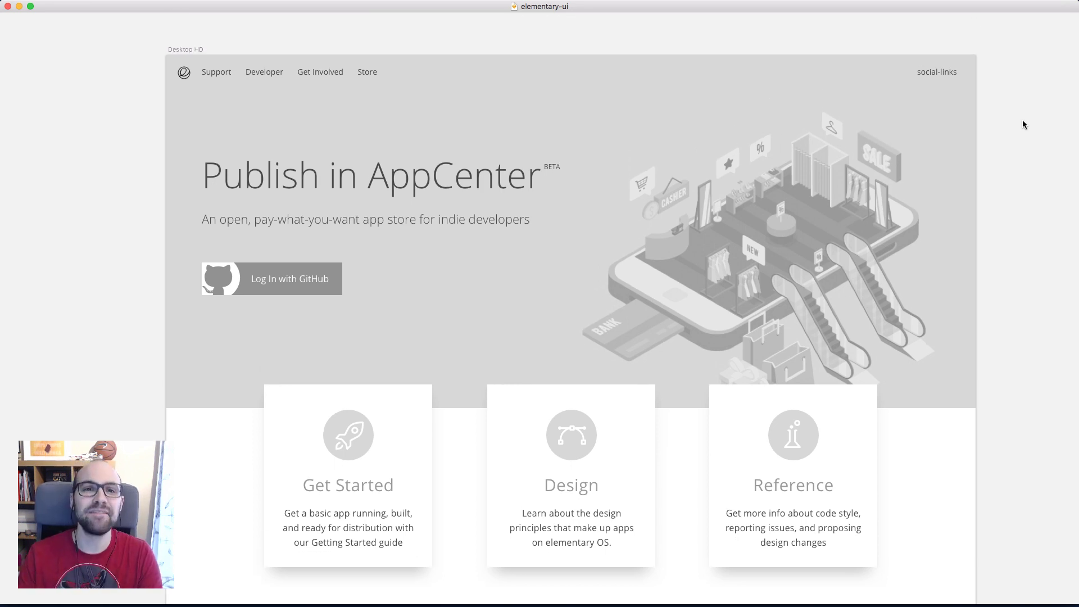
{"action": "scroll", "coordinate": [1023, 121], "scroll_direction": "down", "scroll_amount": 2}
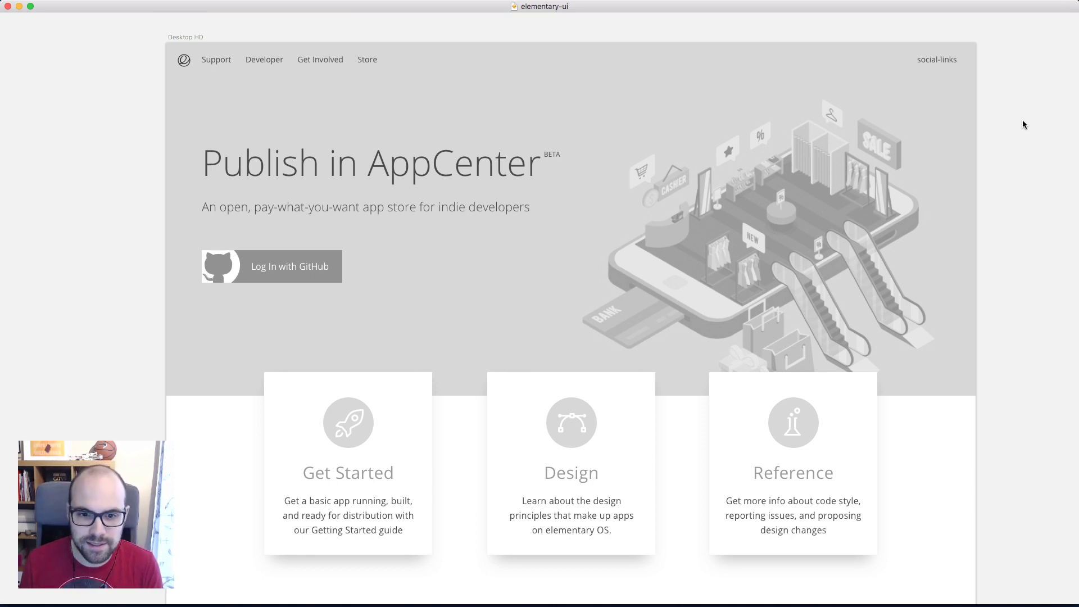
{"action": "scroll", "coordinate": [1023, 119], "scroll_direction": "up", "scroll_amount": 1}
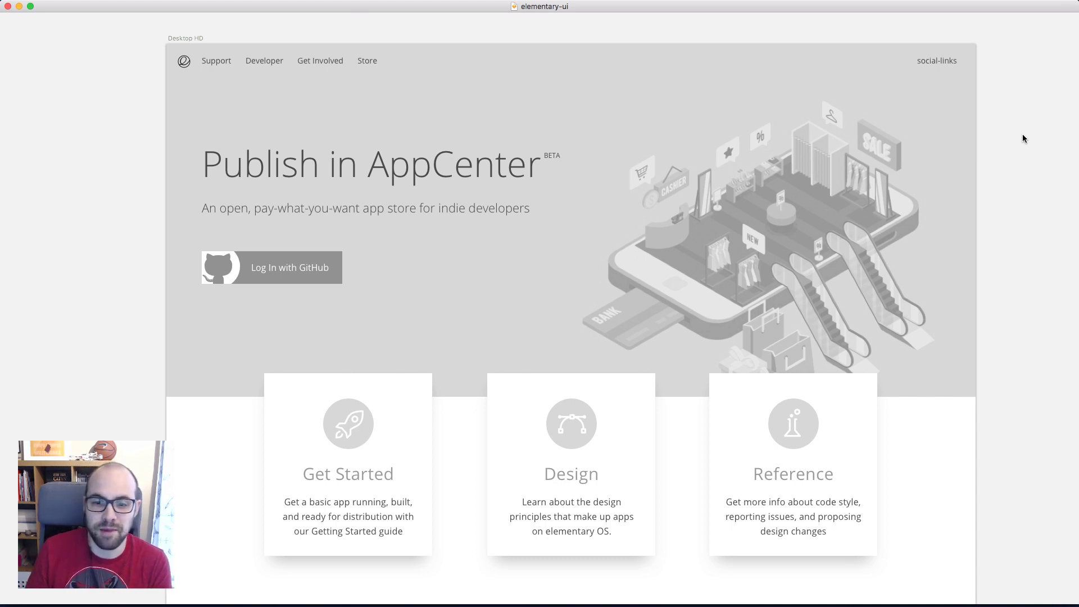
{"action": "scroll", "coordinate": [1022, 135], "scroll_direction": "down", "scroll_amount": 3}
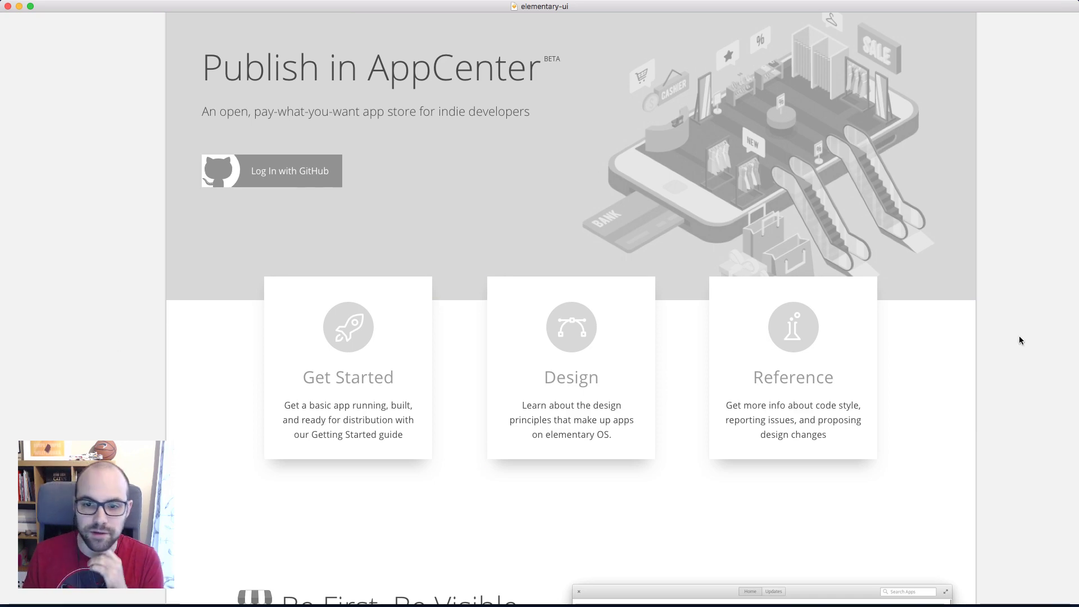
Switch to the live page in the browser and examine the Documentation, Design and Reference row, highlighting its text
{"action": "key", "text": "super+Tab"}
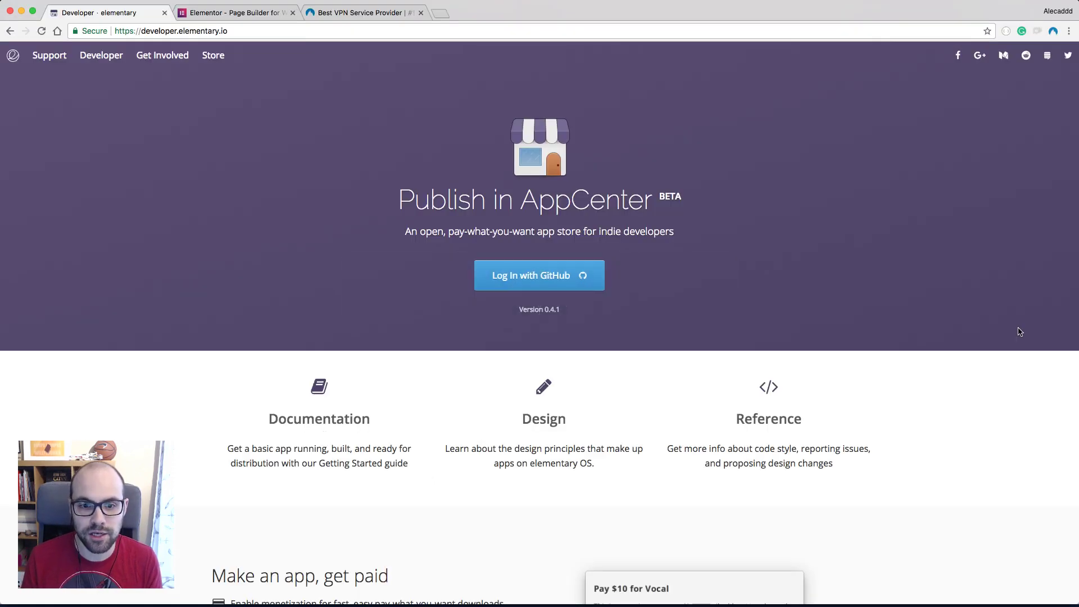
{"action": "left_click_drag", "start_coordinate": [209, 281], "coordinate": [1040, 390]}
{"action": "left_click", "coordinate": [1040, 390]}
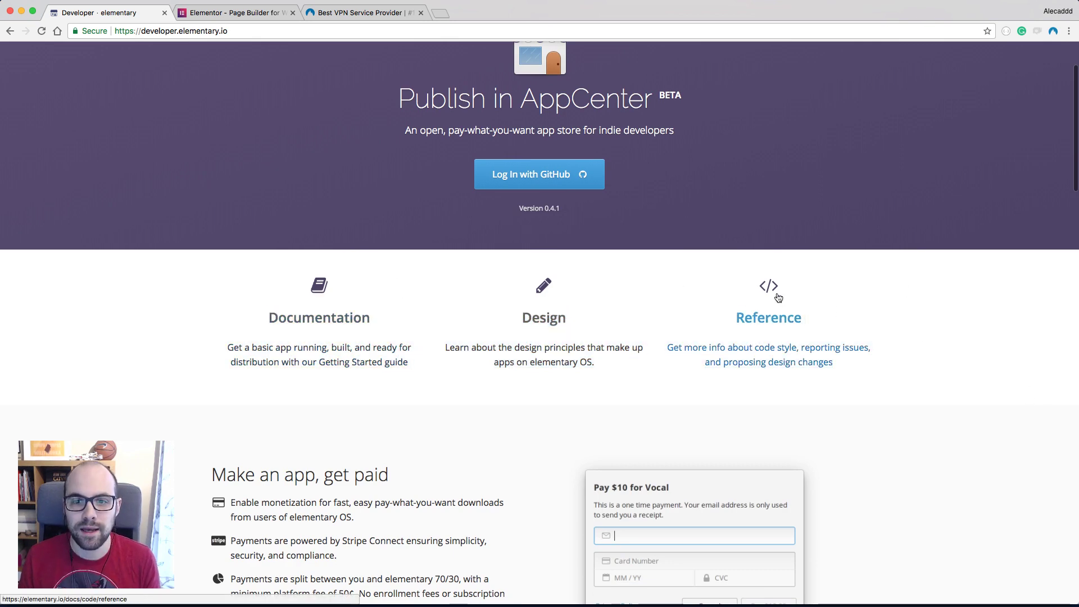
{"action": "left_click_drag", "start_coordinate": [888, 278], "coordinate": [317, 279]}
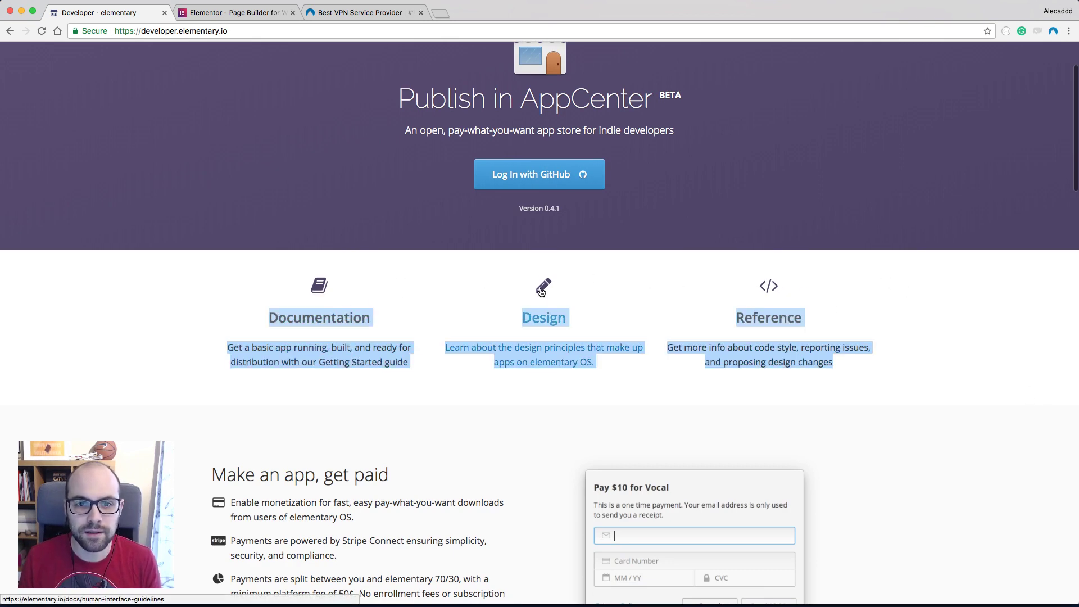
{"action": "left_click", "coordinate": [234, 252]}
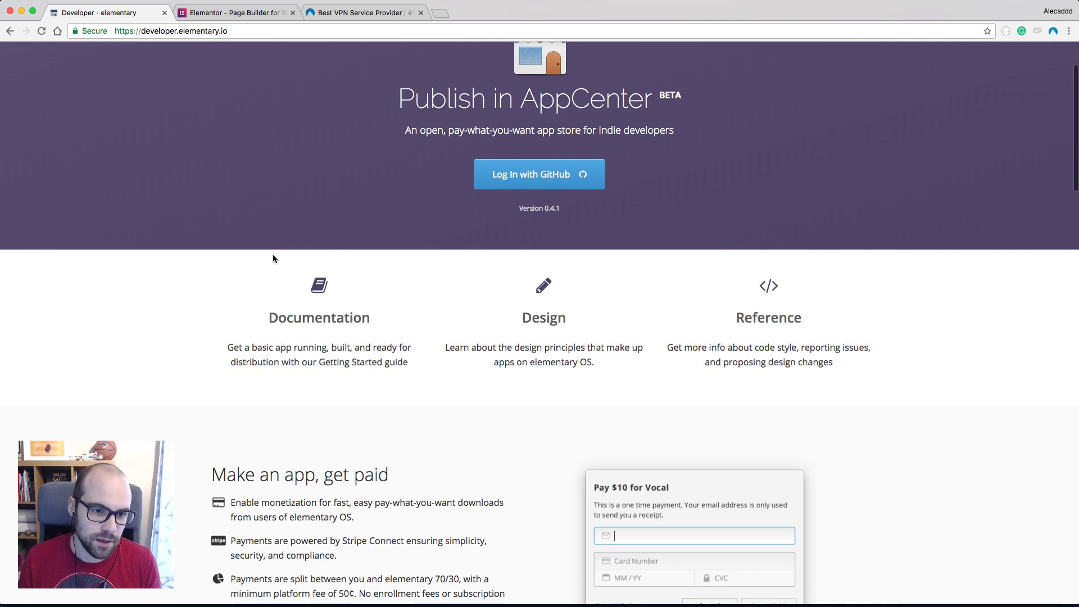
{"action": "left_click_drag", "start_coordinate": [867, 291], "coordinate": [204, 278]}
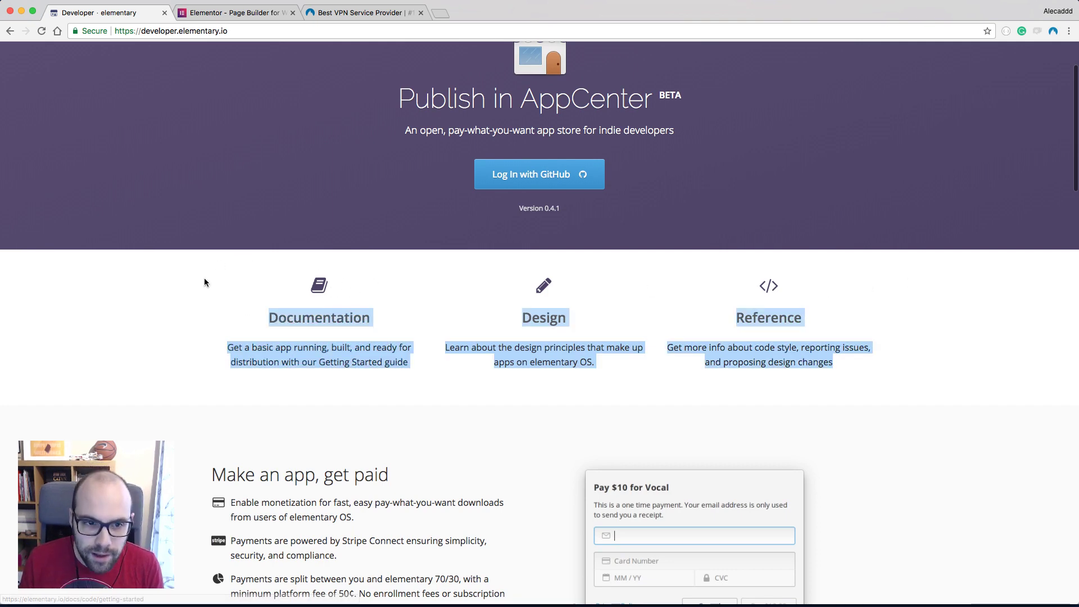
{"action": "left_click", "coordinate": [204, 278]}
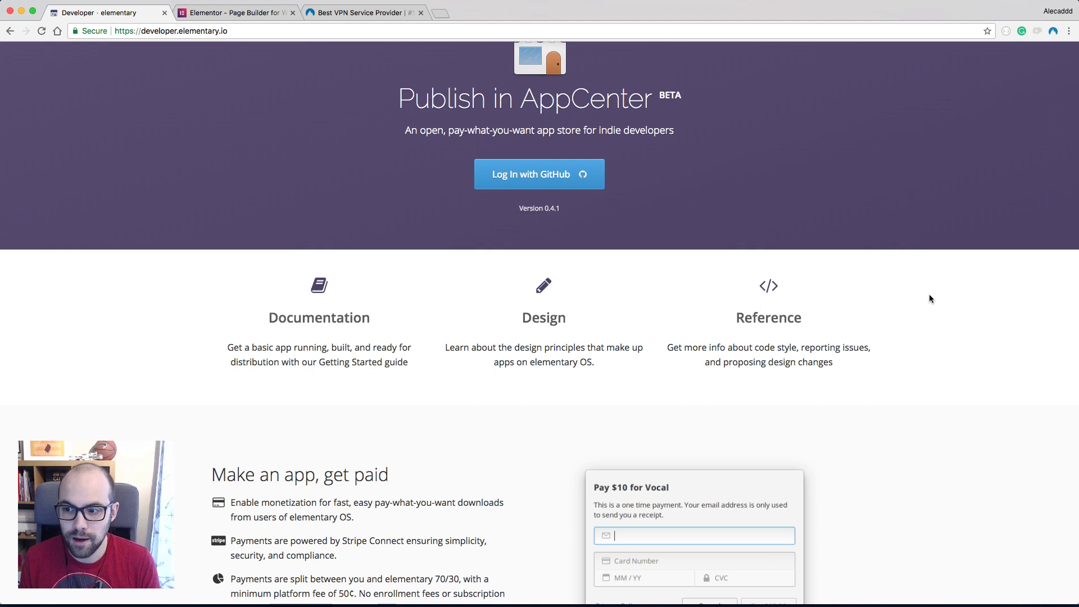
{"action": "left_click_drag", "start_coordinate": [929, 295], "coordinate": [209, 252]}
{"action": "left_click", "coordinate": [255, 251]}
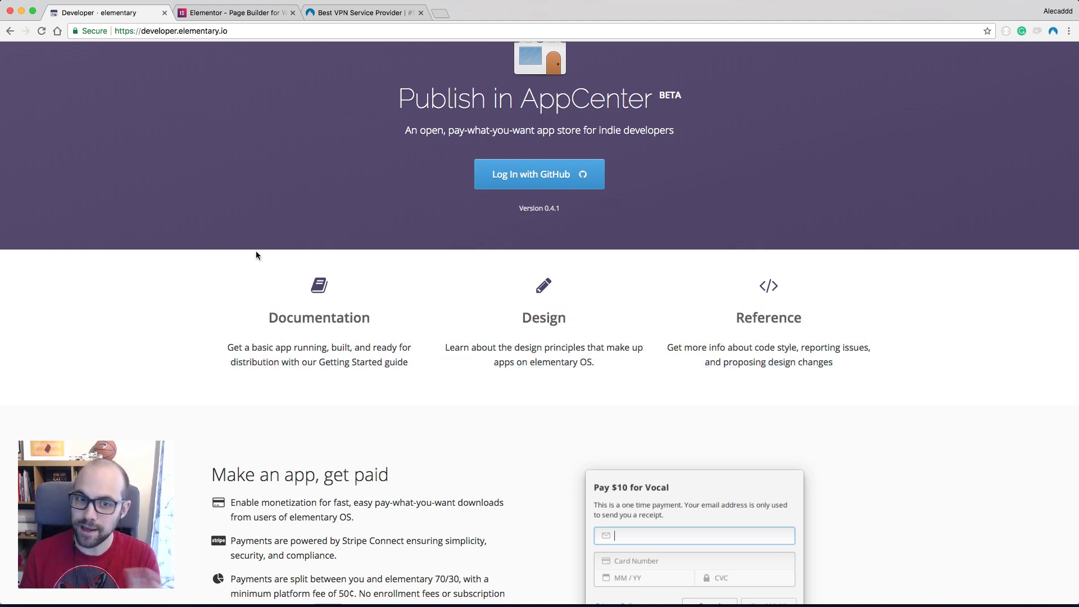
Return to the Sketch wireframe and inspect the icons of the Get Started and Reference cards
{"action": "key", "text": "super+Tab"}
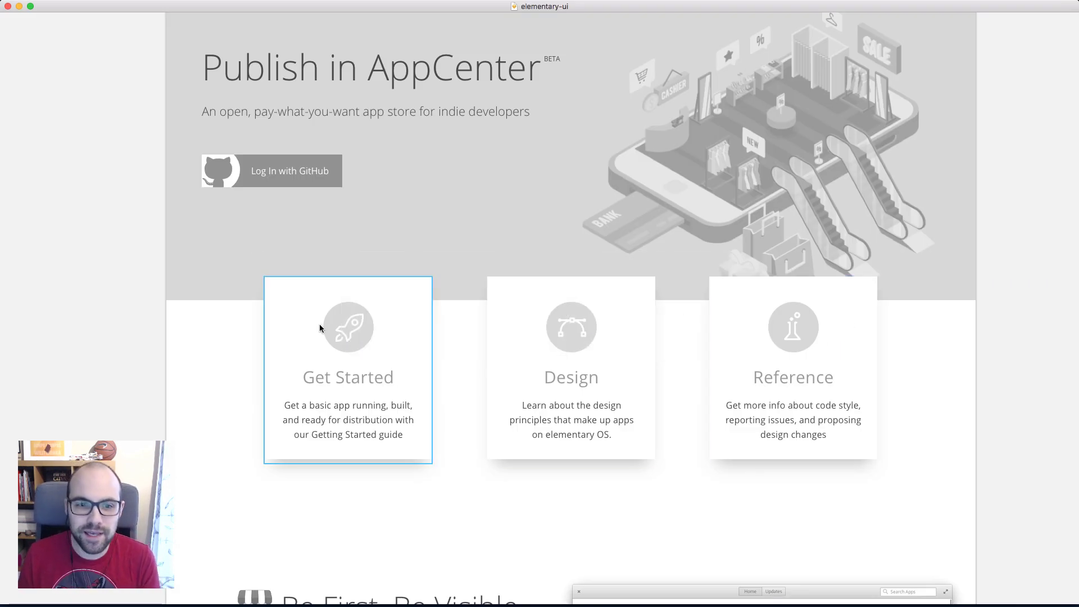
{"action": "left_click", "coordinate": [366, 340]}
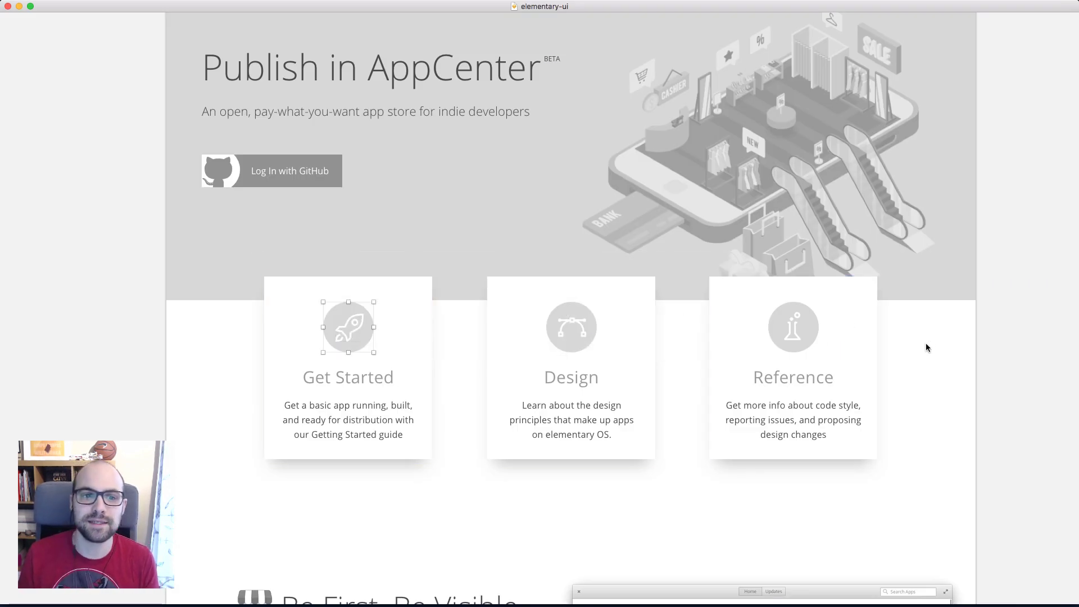
{"action": "left_click", "coordinate": [983, 347]}
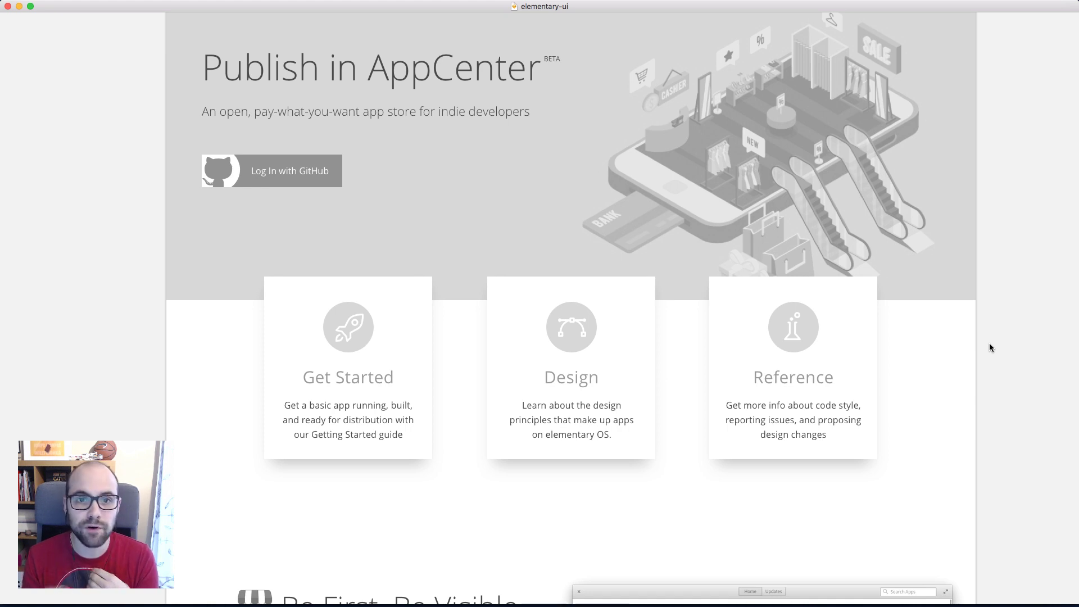
{"action": "double_click", "coordinate": [815, 331]}
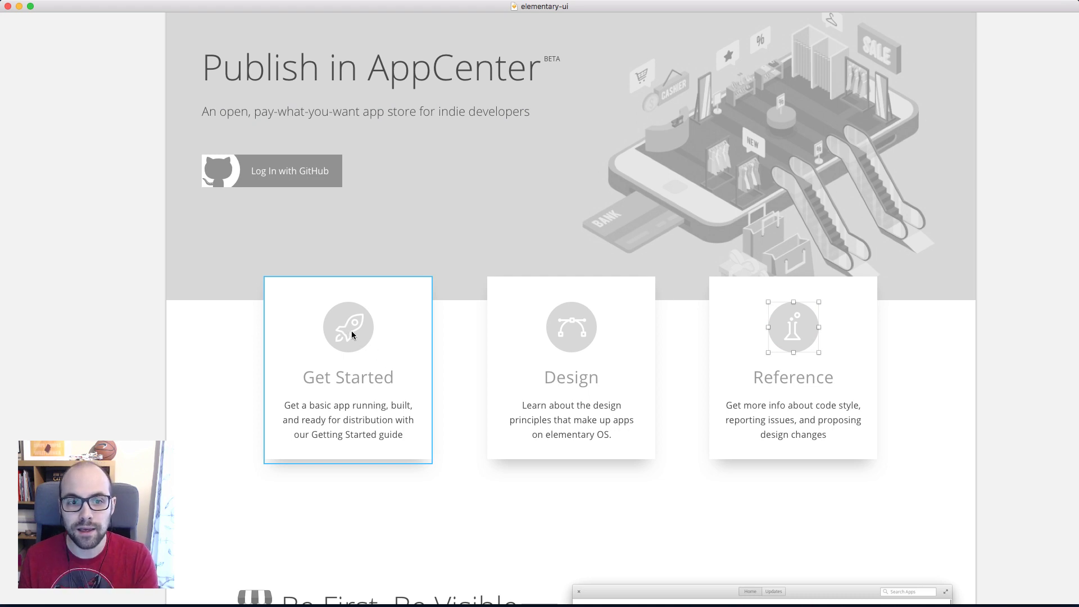
{"action": "left_click", "coordinate": [1033, 311]}
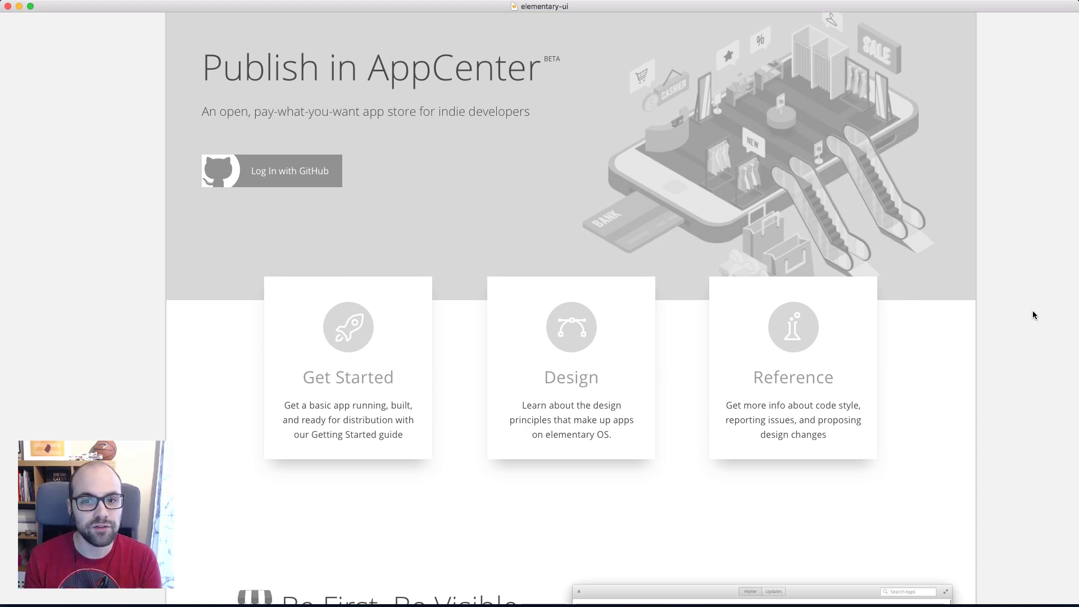
Compare the wireframe's three-card row with the live page's Documentation, Design and Reference row, switching between Sketch and the browser
{"action": "key", "text": "super+Tab"}
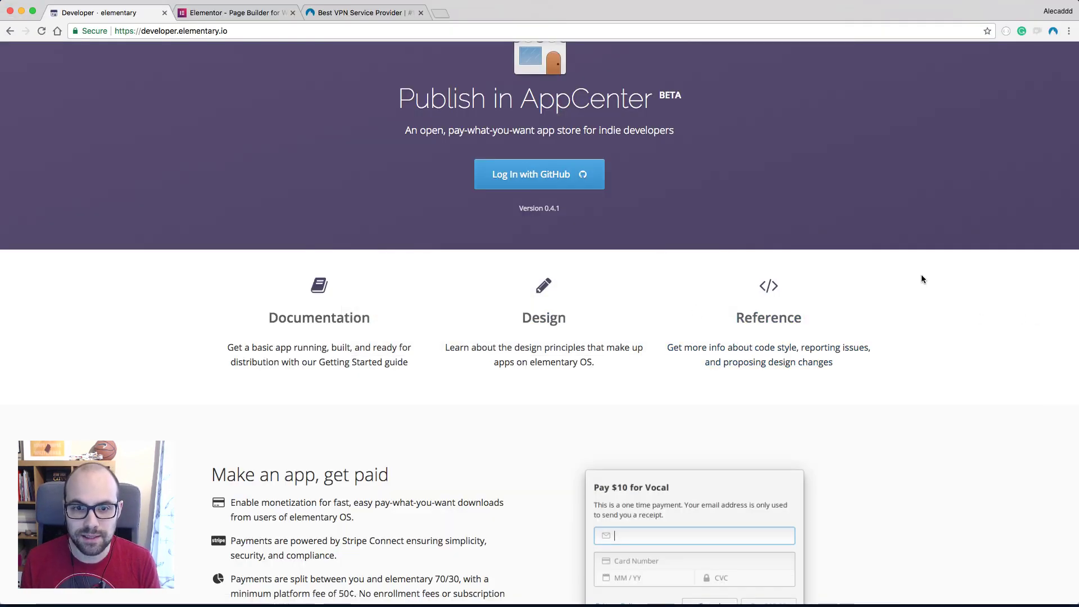
{"action": "key", "text": "super+Tab"}
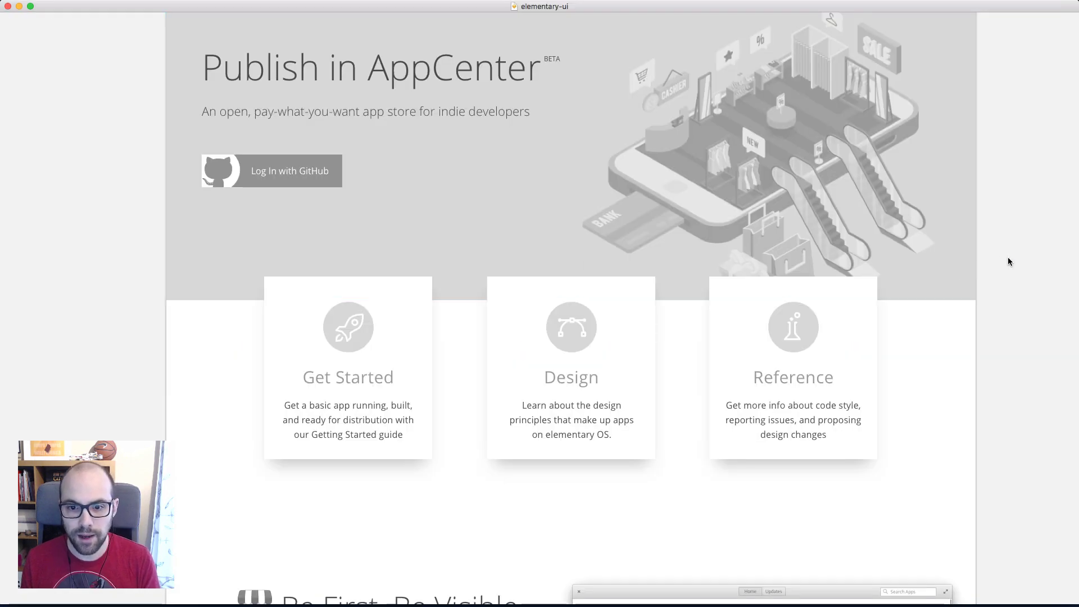
{"action": "scroll", "coordinate": [1008, 264], "scroll_direction": "down", "scroll_amount": 2}
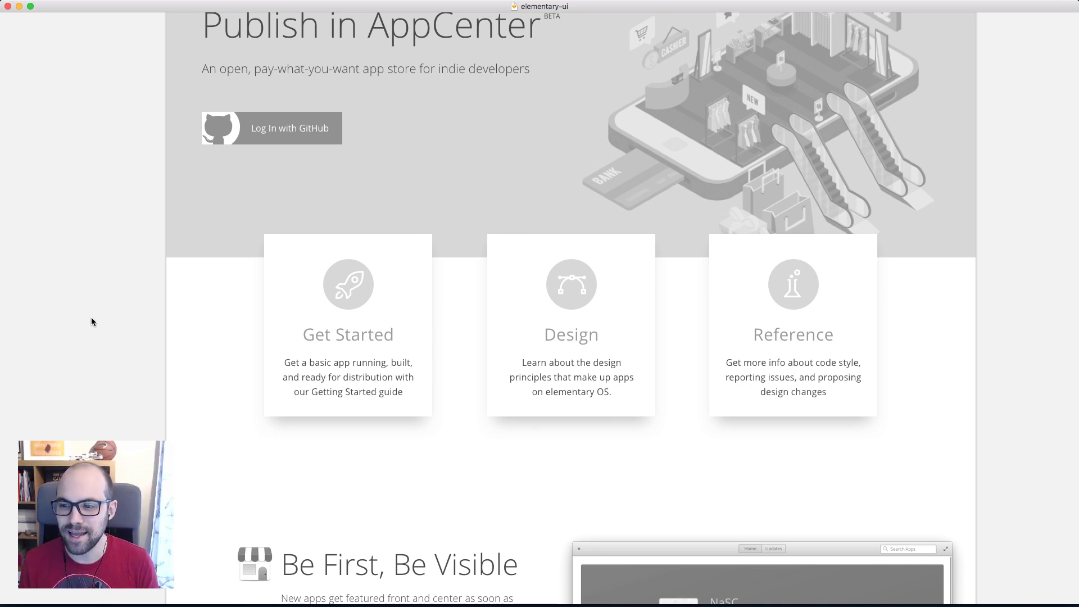
{"action": "key", "text": "super+Tab"}
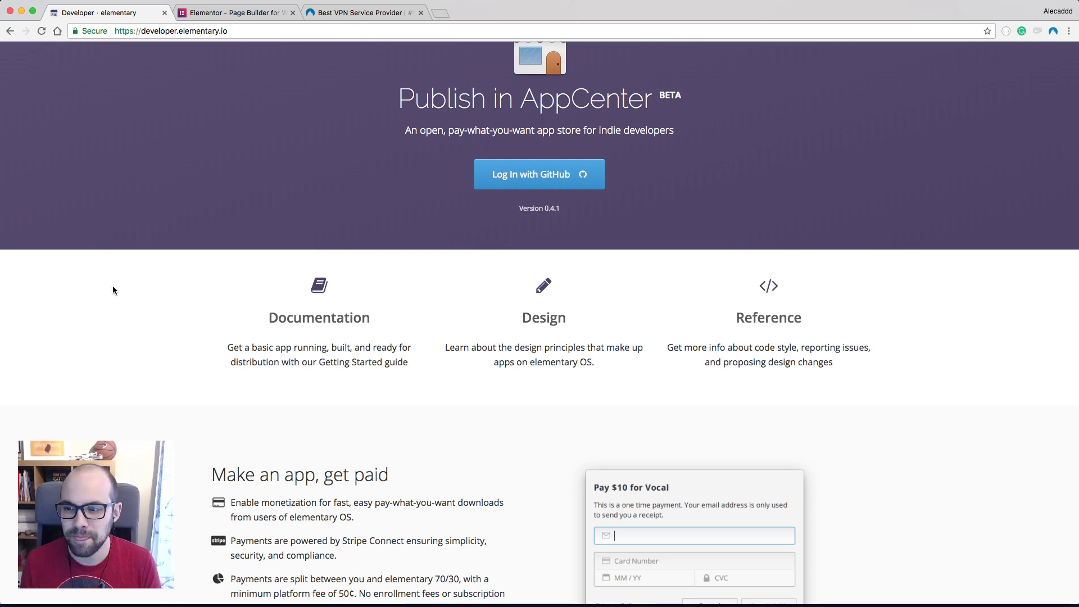
{"action": "key", "text": "super+Tab"}
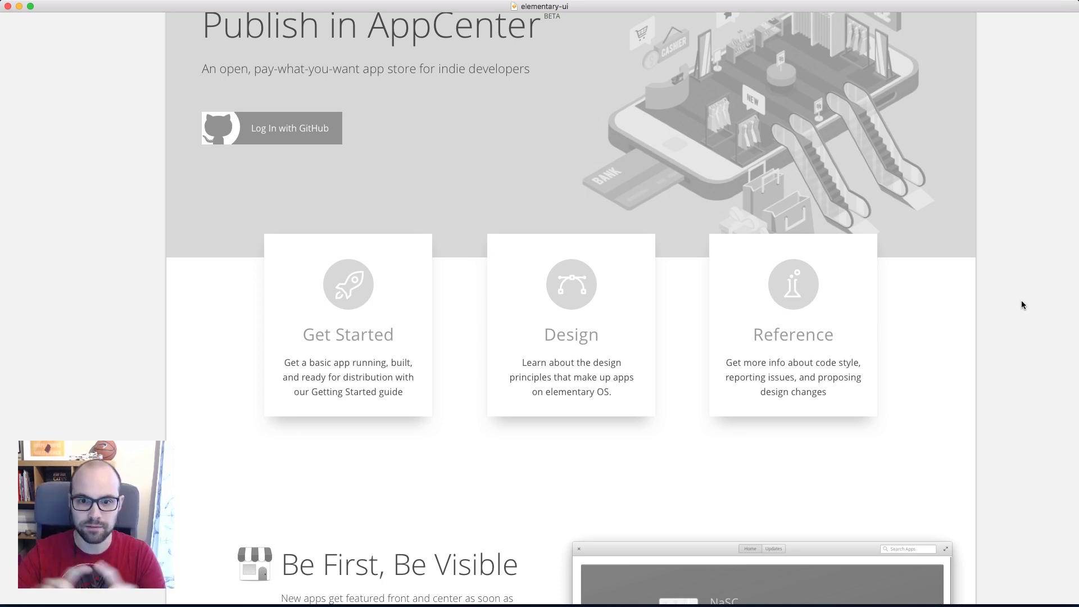
Examine the shop icon in the wireframe's Be First, Be Visible section and compare it with the live page's header icon in the browser
{"action": "scroll", "coordinate": [1022, 304], "scroll_direction": "down", "scroll_amount": 10}
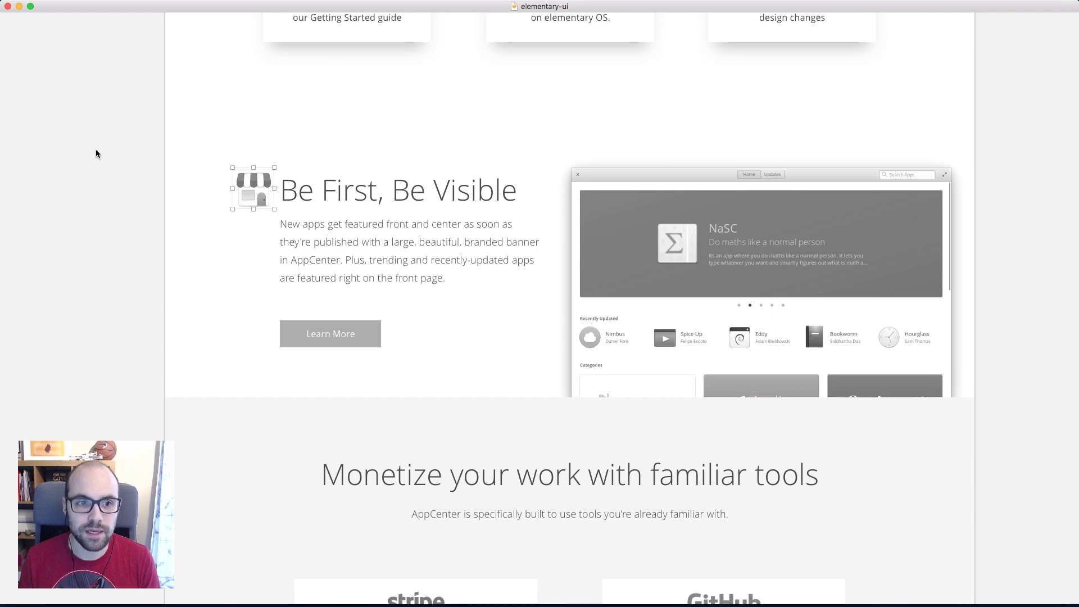
{"action": "key", "text": "super+Tab"}
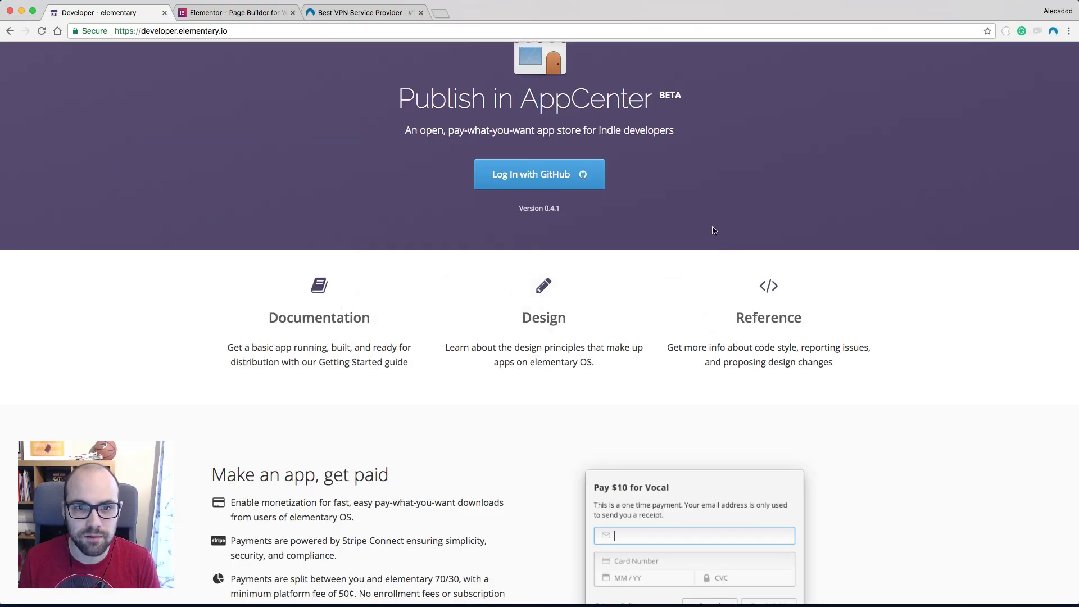
{"action": "scroll", "coordinate": [756, 260], "scroll_direction": "up", "scroll_amount": 3}
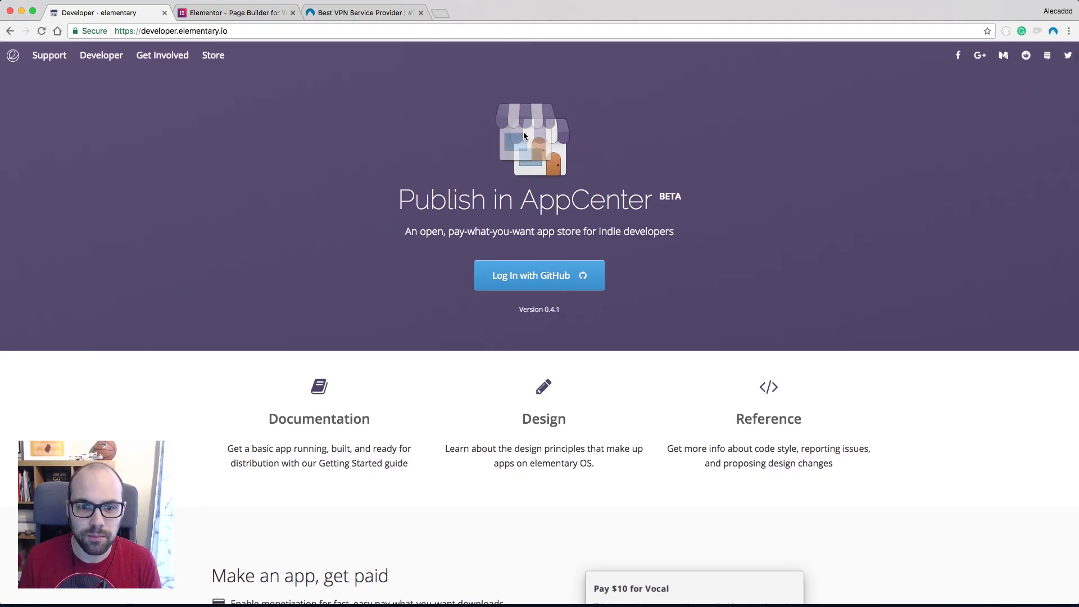
Examine the live page's library icons and its Get in front of users section with the AppCenter screenshot
{"action": "scroll", "coordinate": [569, 135], "scroll_direction": "down", "scroll_amount": 20}
{"action": "scroll", "coordinate": [569, 137], "scroll_direction": "down", "scroll_amount": 15}
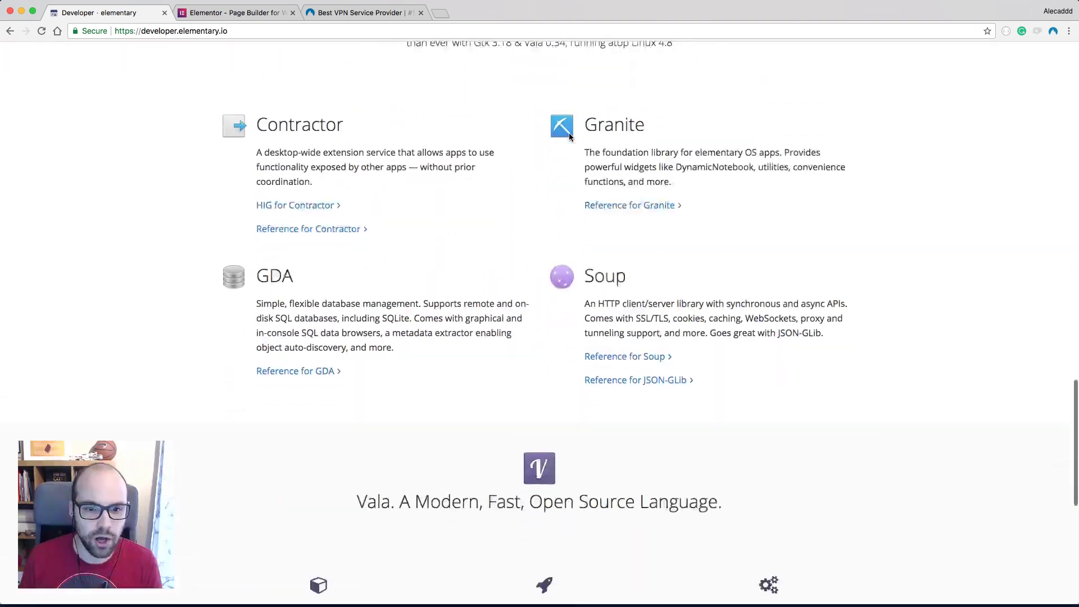
{"action": "scroll", "coordinate": [568, 137], "scroll_direction": "up", "scroll_amount": 1}
{"action": "scroll", "coordinate": [569, 138], "scroll_direction": "up", "scroll_amount": 20}
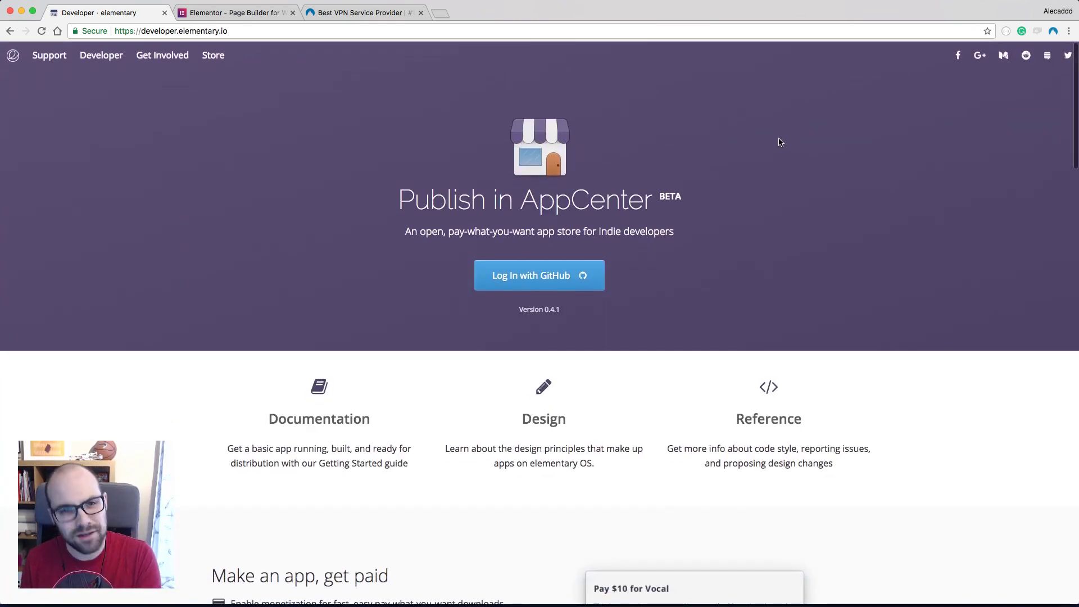
{"action": "scroll", "coordinate": [520, 145], "scroll_direction": "down", "scroll_amount": 10}
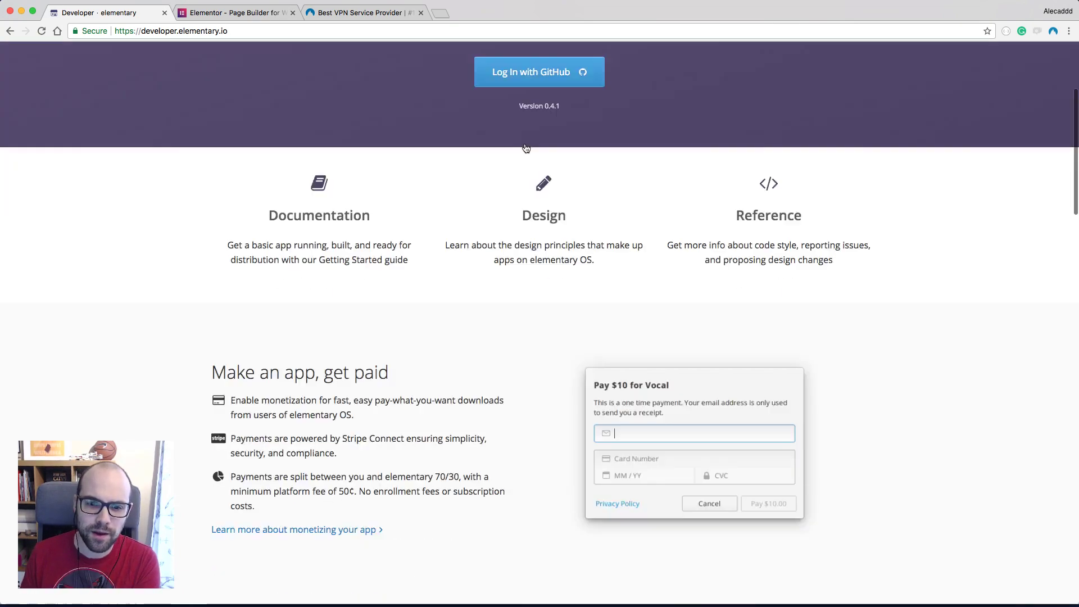
{"action": "scroll", "coordinate": [521, 144], "scroll_direction": "up", "scroll_amount": 1}
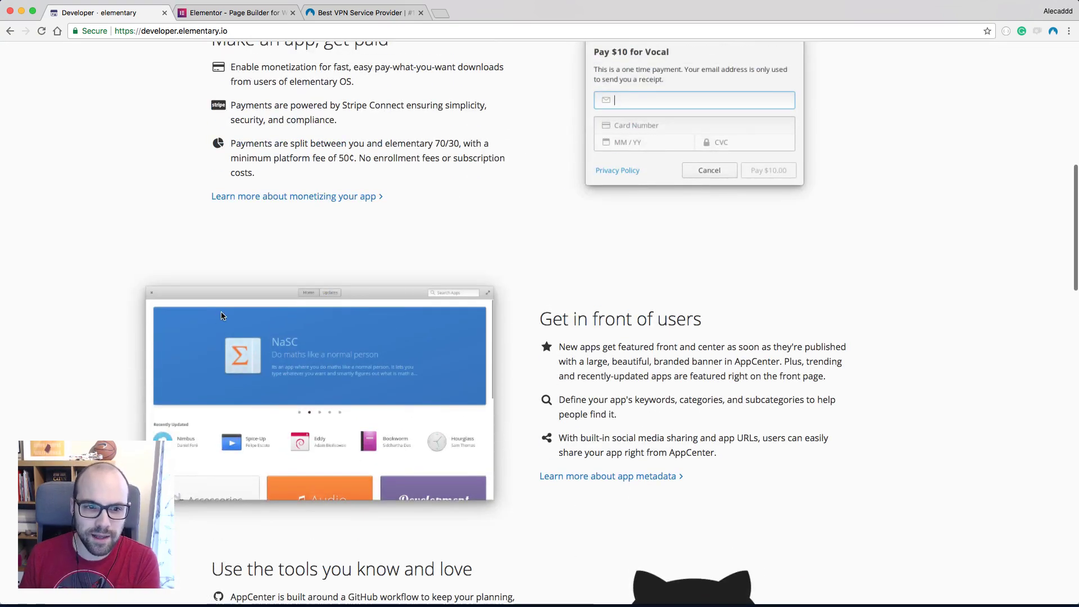
{"action": "scroll", "coordinate": [332, 245], "scroll_direction": "down", "scroll_amount": 2}
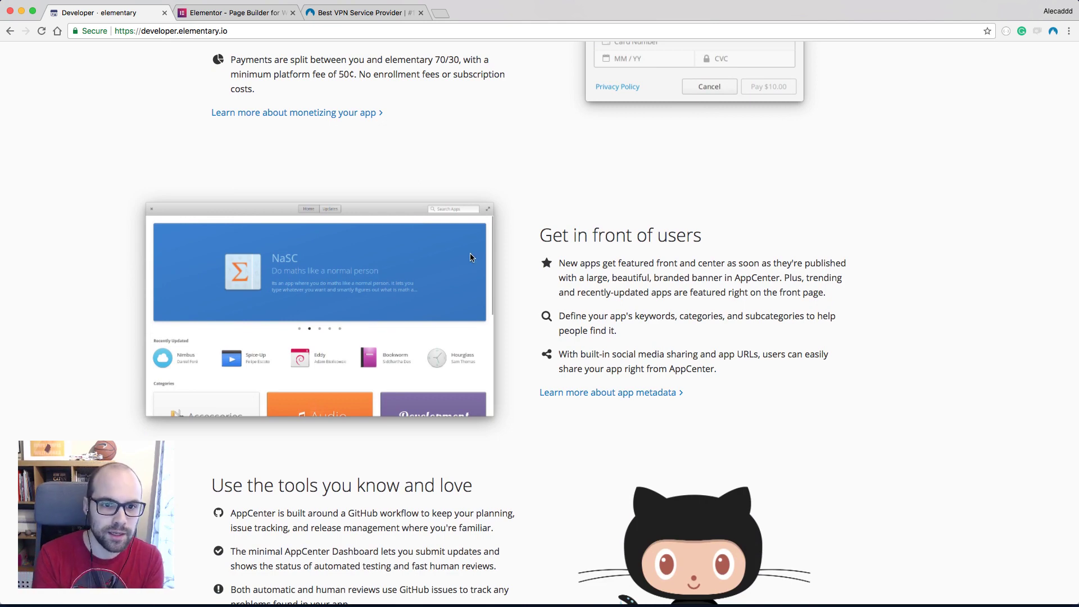
Compare the live page's header with the Sketch wireframe, reviewing the wireframe from its hero down to Be First, Be Visible
{"action": "scroll", "coordinate": [471, 257], "scroll_direction": "up", "scroll_amount": 15}
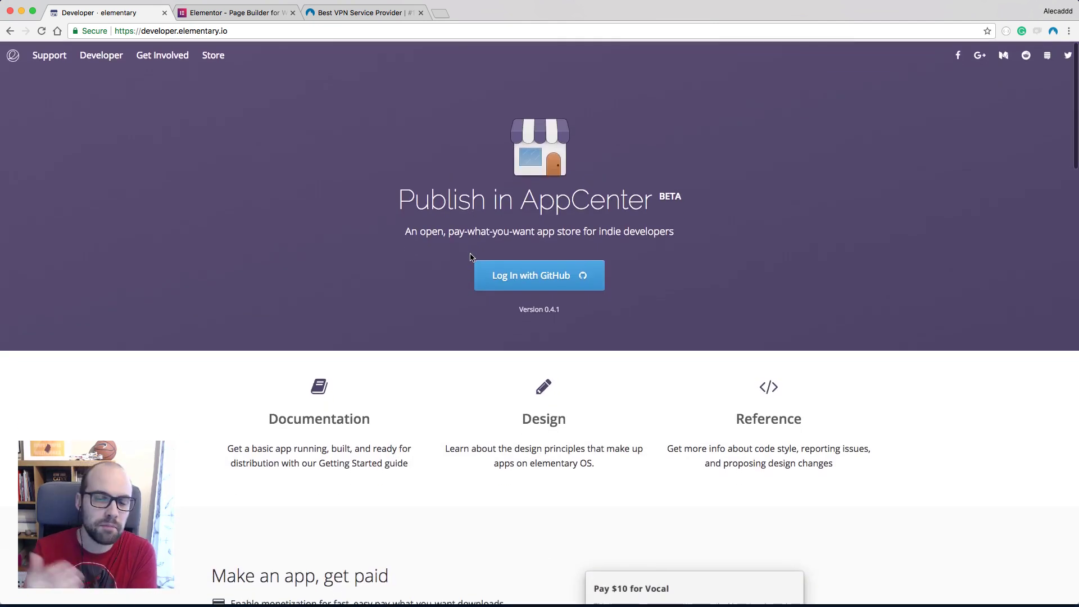
{"action": "key", "text": "super+Tab"}
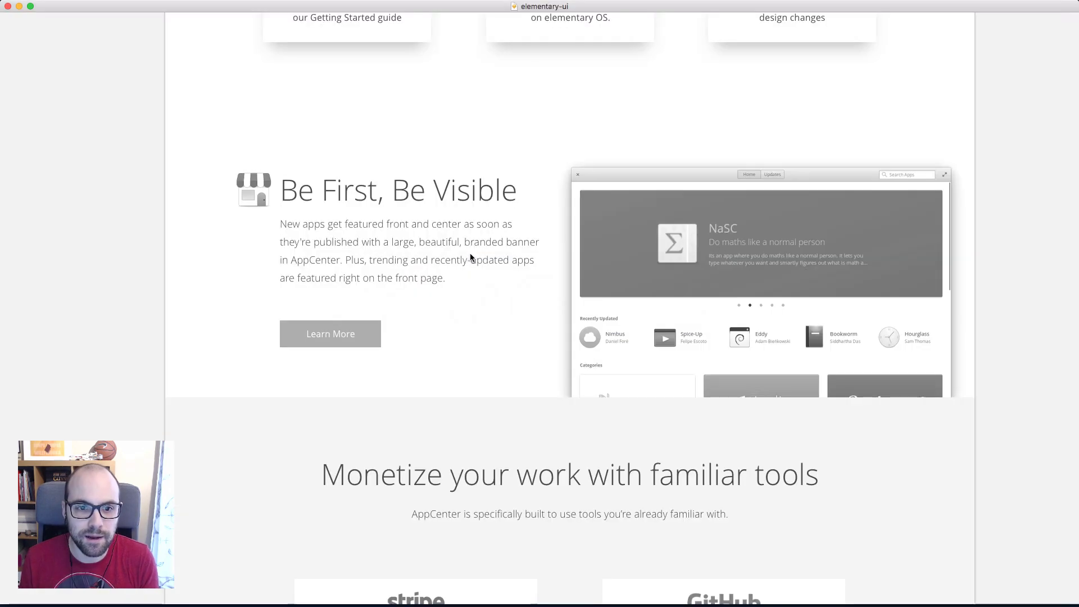
{"action": "scroll", "coordinate": [470, 253], "scroll_direction": "up", "scroll_amount": 10}
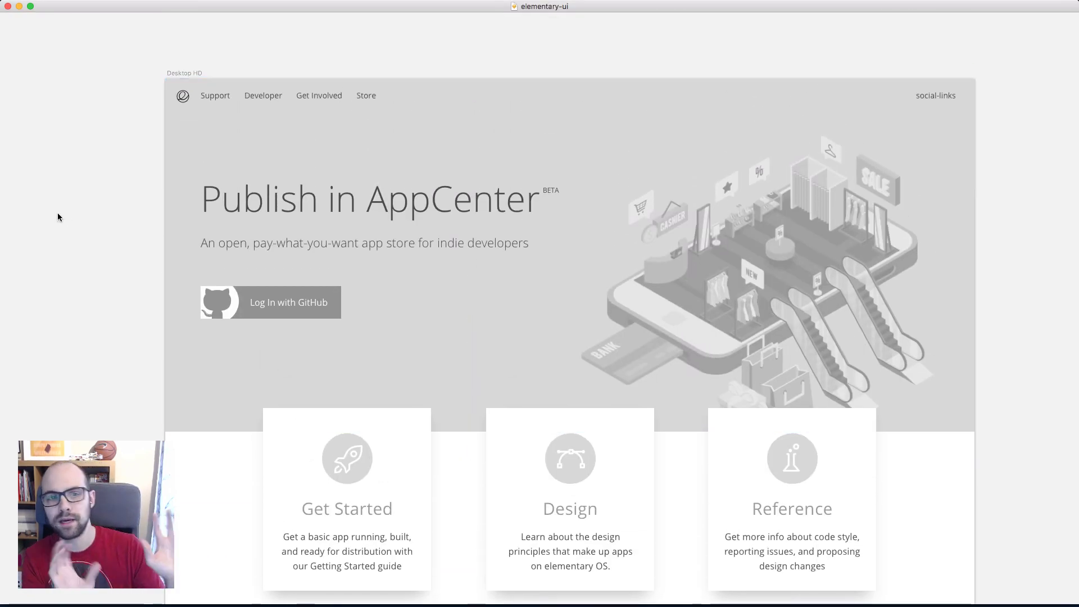
{"action": "scroll", "coordinate": [58, 217], "scroll_direction": "down", "scroll_amount": 5}
{"action": "scroll", "coordinate": [58, 217], "scroll_direction": "down", "scroll_amount": 8}
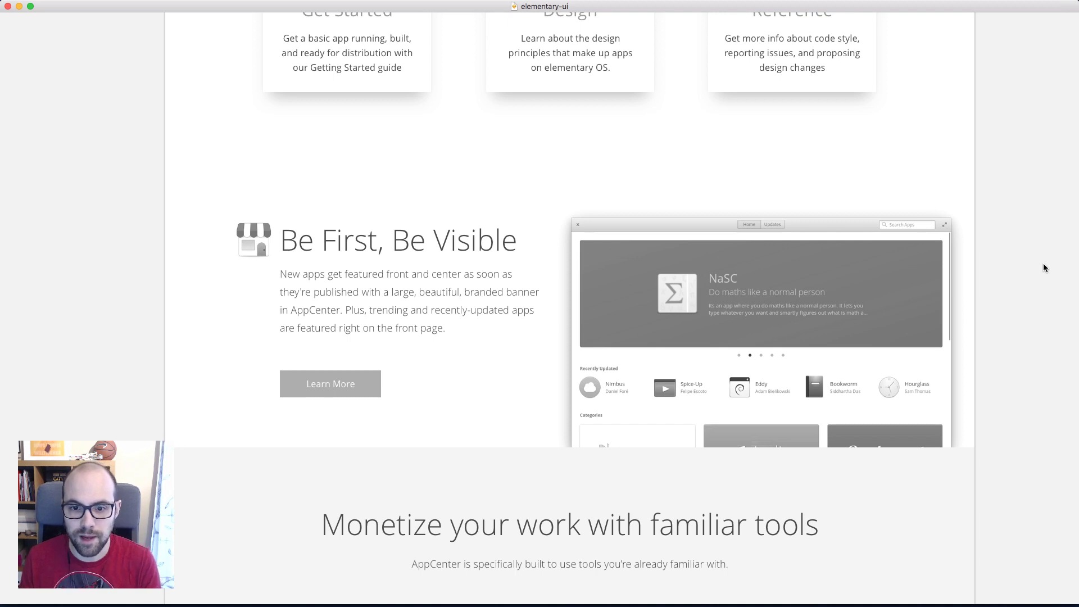
{"action": "scroll", "coordinate": [1043, 268], "scroll_direction": "down", "scroll_amount": 4}
{"action": "scroll", "coordinate": [1044, 267], "scroll_direction": "up", "scroll_amount": 3}
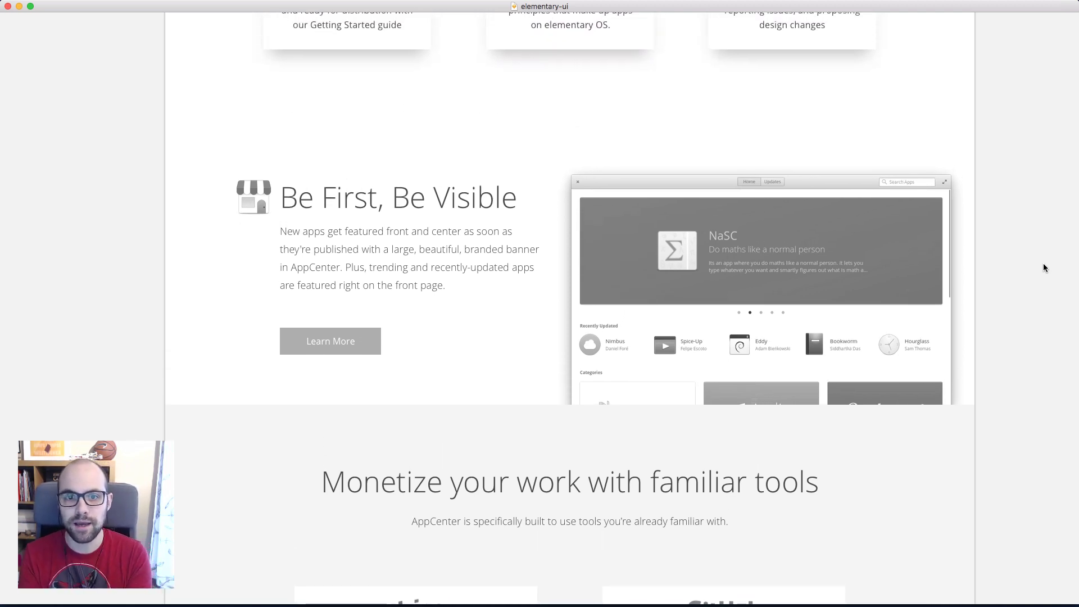
Switch to the browser and highlight the Make an app, get paid heading and bullet text on the live page
{"action": "key", "text": "super+Tab"}
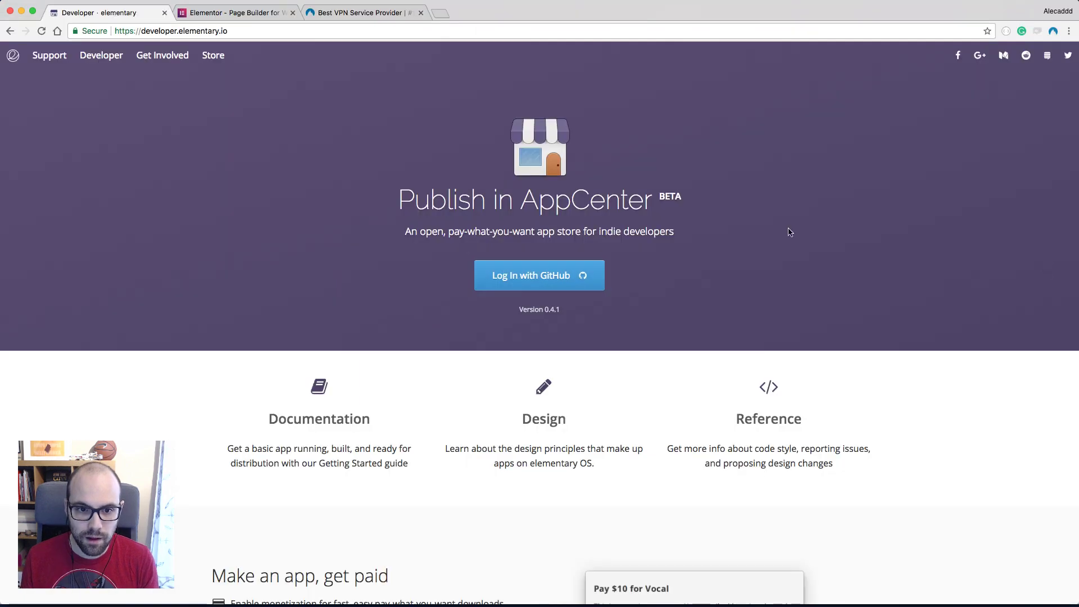
{"action": "scroll", "coordinate": [757, 222], "scroll_direction": "down", "scroll_amount": 4}
{"action": "scroll", "coordinate": [758, 222], "scroll_direction": "down", "scroll_amount": 5}
{"action": "scroll", "coordinate": [758, 222], "scroll_direction": "up", "scroll_amount": 2}
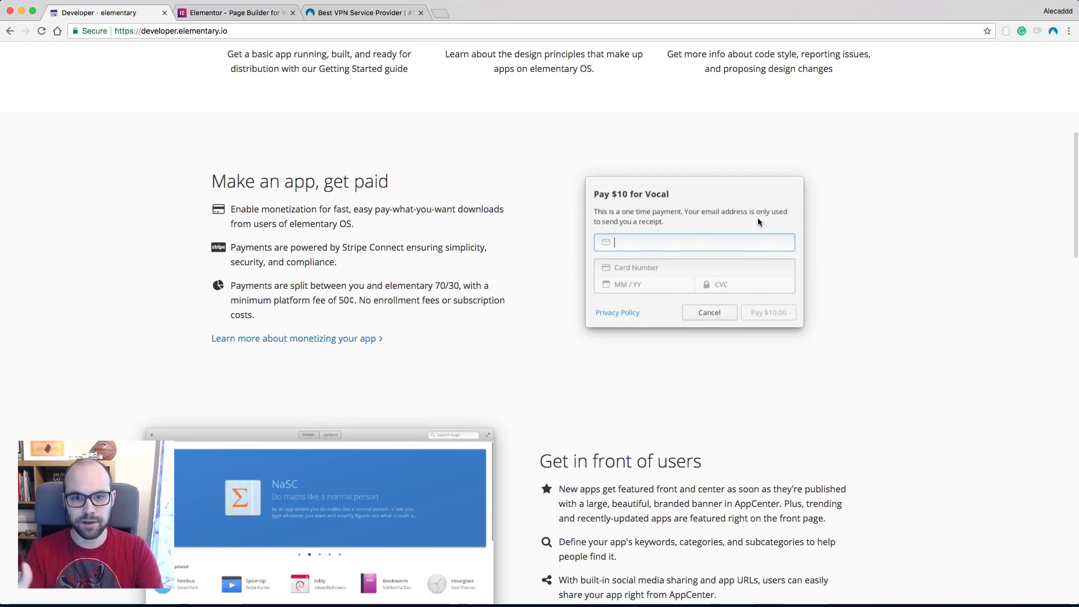
{"action": "scroll", "coordinate": [548, 214], "scroll_direction": "down", "scroll_amount": 3}
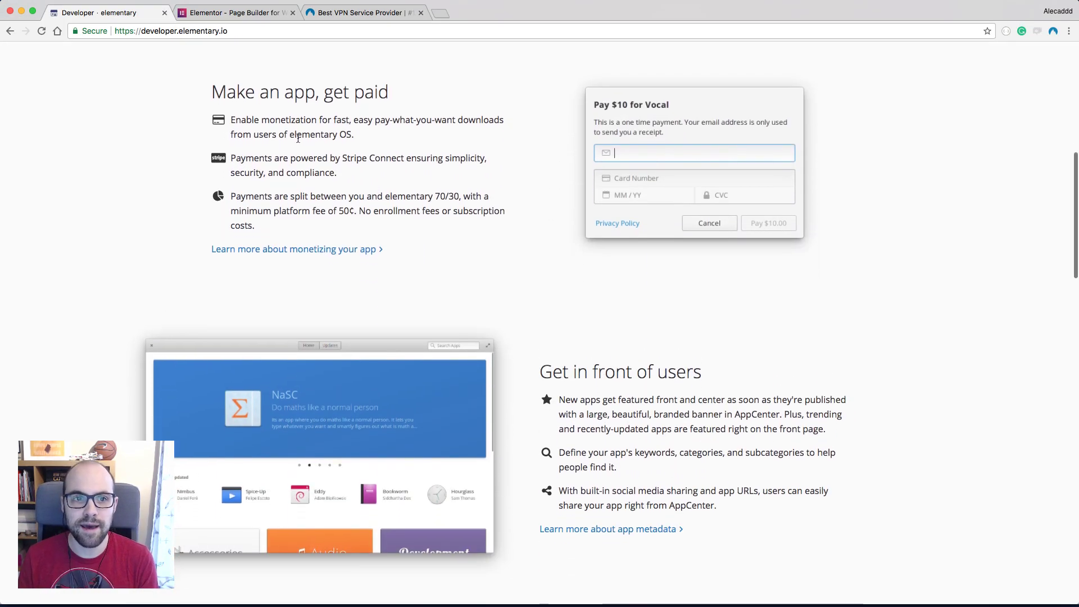
{"action": "left_click_drag", "start_coordinate": [210, 86], "coordinate": [439, 208]}
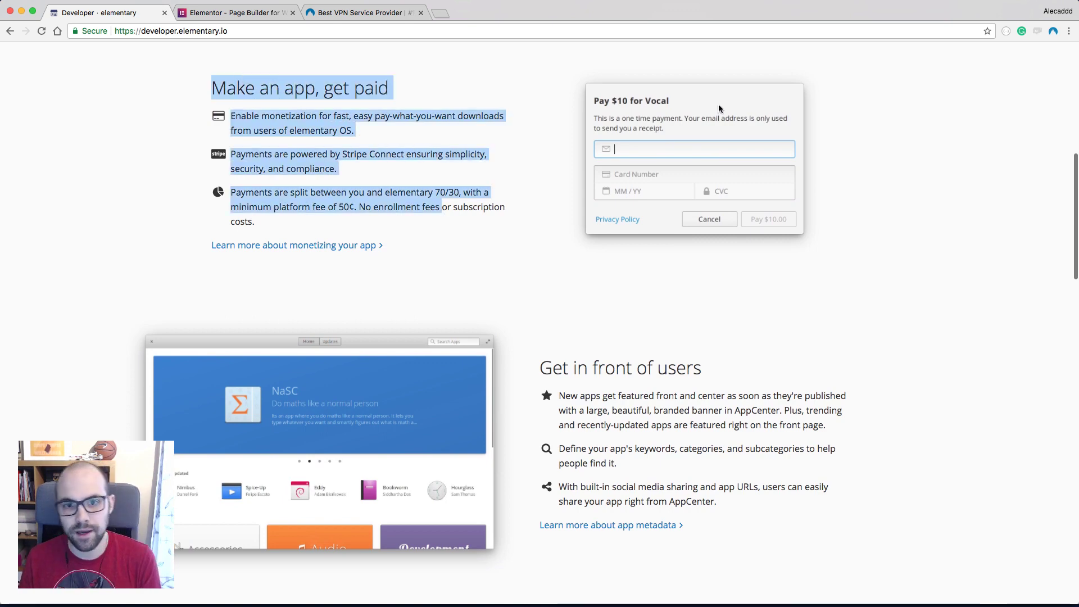
Highlight the live page's Get in front of users text, clear the selection, and look back at the payment section
{"action": "scroll", "coordinate": [345, 231], "scroll_direction": "down", "scroll_amount": 4}
{"action": "left_click_drag", "start_coordinate": [534, 192], "coordinate": [747, 289]}
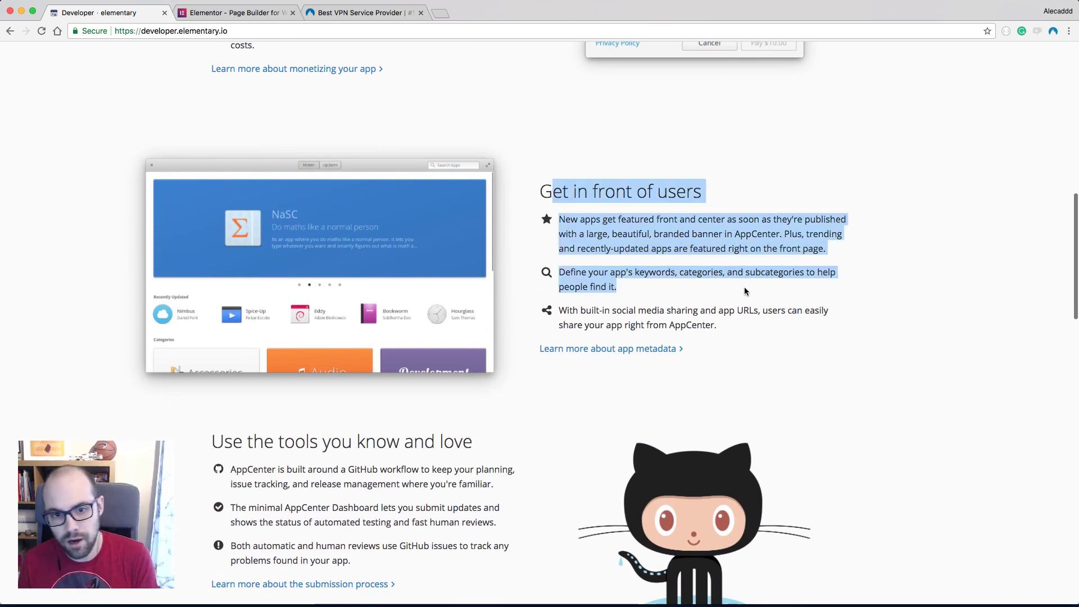
{"action": "scroll", "coordinate": [747, 289], "scroll_direction": "down", "scroll_amount": 3}
{"action": "left_click", "coordinate": [313, 349]}
{"action": "scroll", "coordinate": [787, 352], "scroll_direction": "up", "scroll_amount": 3}
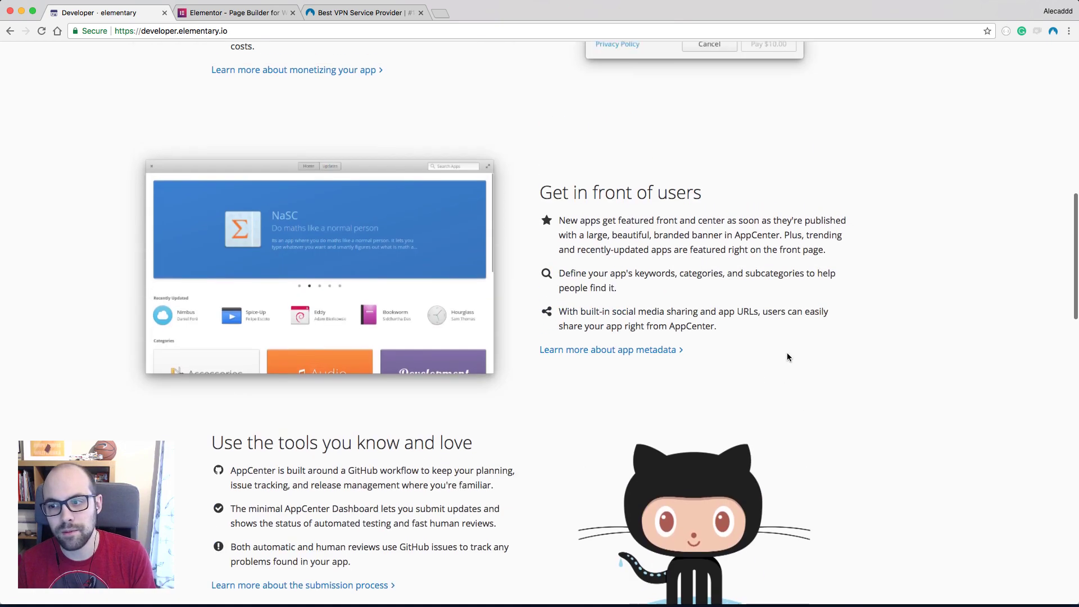
{"action": "scroll", "coordinate": [896, 287], "scroll_direction": "up", "scroll_amount": 5}
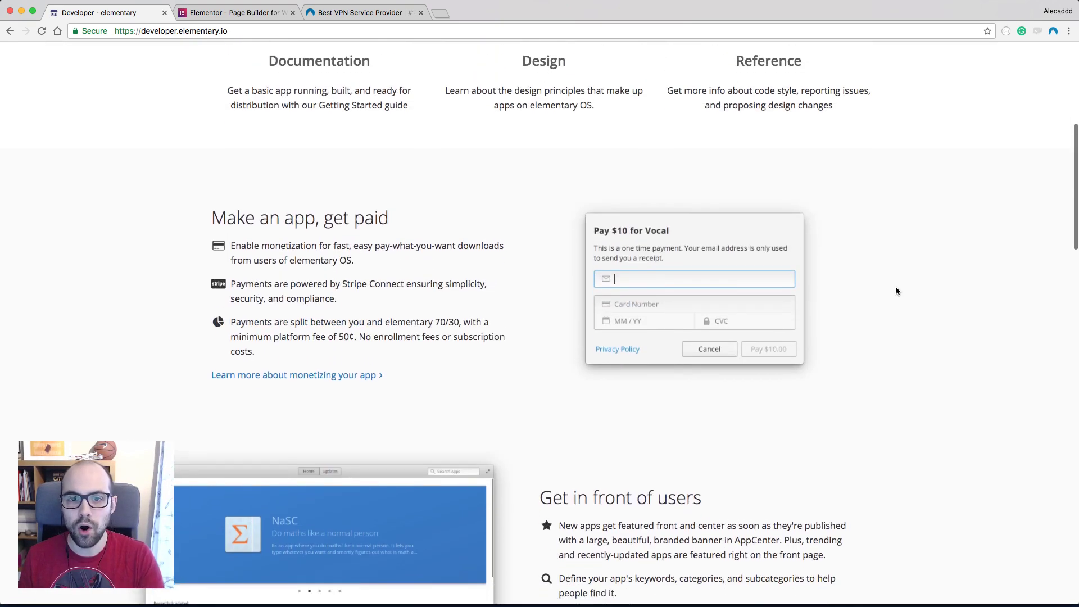
Examine the live page's alternating image-and-text sections, highlighting the AppCenter screenshot together with the Get in front of users text
{"action": "scroll", "coordinate": [896, 287], "scroll_direction": "down", "scroll_amount": 4}
{"action": "scroll", "coordinate": [896, 288], "scroll_direction": "down", "scroll_amount": 3}
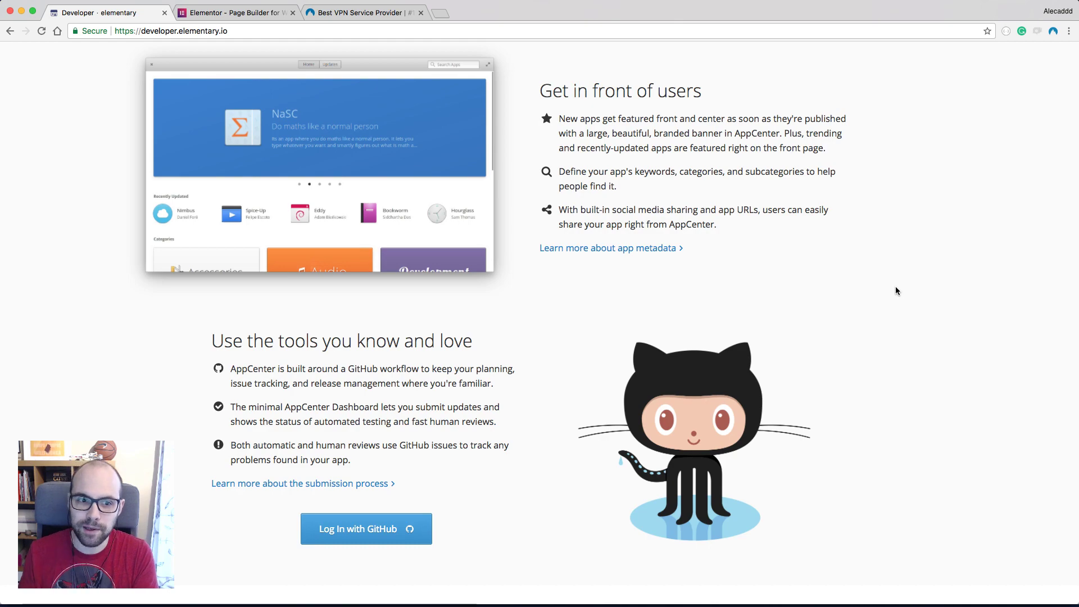
{"action": "scroll", "coordinate": [896, 288], "scroll_direction": "up", "scroll_amount": 3}
{"action": "scroll", "coordinate": [892, 291], "scroll_direction": "down", "scroll_amount": 5}
{"action": "scroll", "coordinate": [375, 106], "scroll_direction": "up", "scroll_amount": 2}
{"action": "left_click_drag", "start_coordinate": [186, 116], "coordinate": [862, 302]}
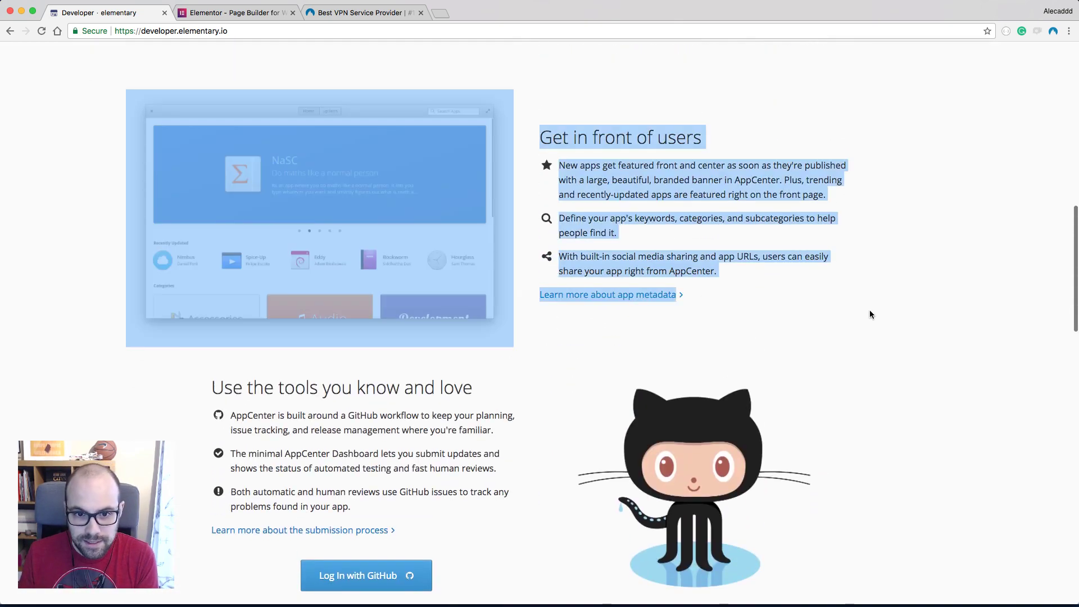
{"action": "left_click", "coordinate": [848, 306]}
{"action": "scroll", "coordinate": [848, 306], "scroll_direction": "up", "scroll_amount": 1}
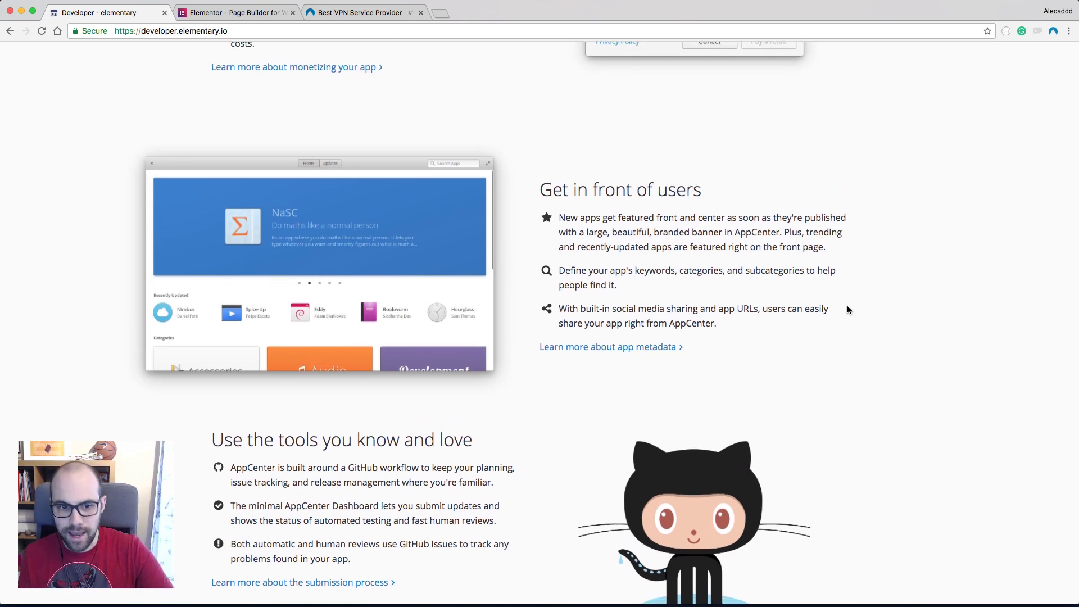
{"action": "scroll", "coordinate": [848, 306], "scroll_direction": "down", "scroll_amount": 1}
{"action": "scroll", "coordinate": [848, 306], "scroll_direction": "up", "scroll_amount": 5}
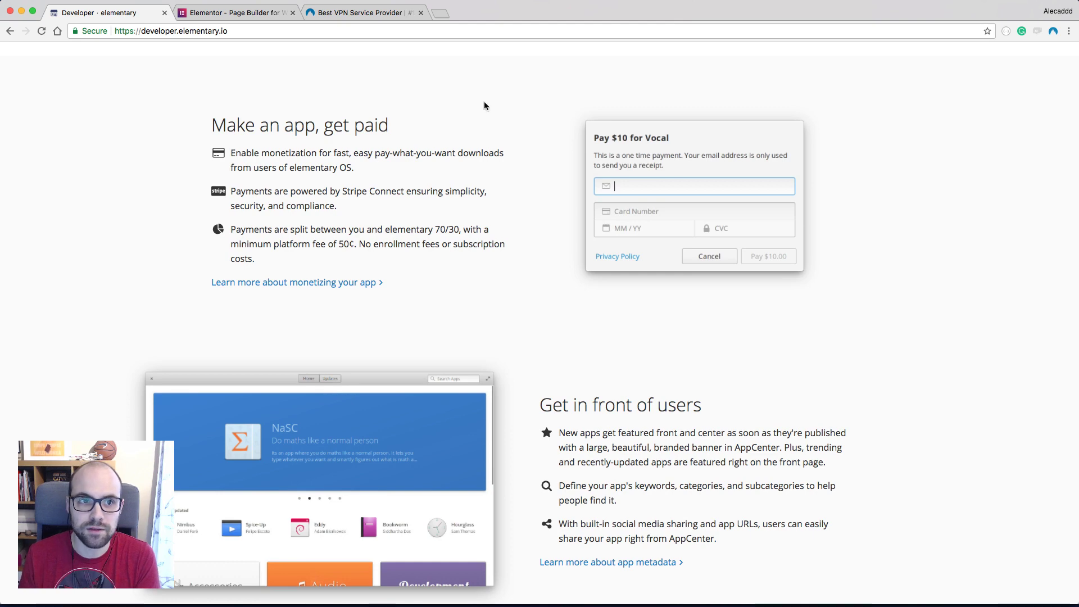
Switch to the Sketch wireframe and examine the Monetize your work with familiar tools section with its Stripe and GitHub cards
{"action": "key", "text": "super+Tab"}
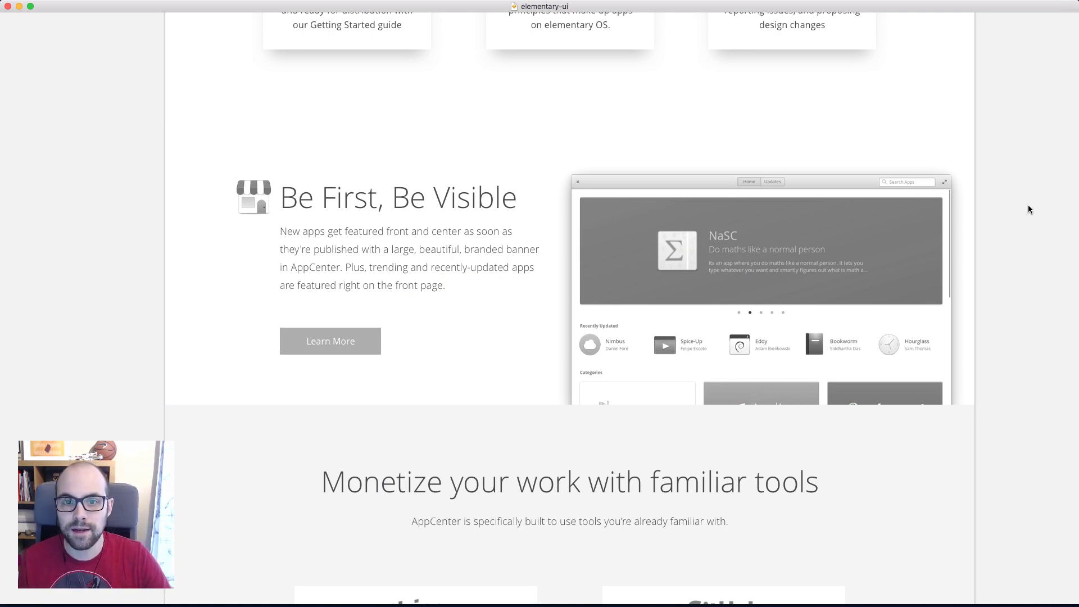
{"action": "scroll", "coordinate": [1028, 206], "scroll_direction": "down", "scroll_amount": 5}
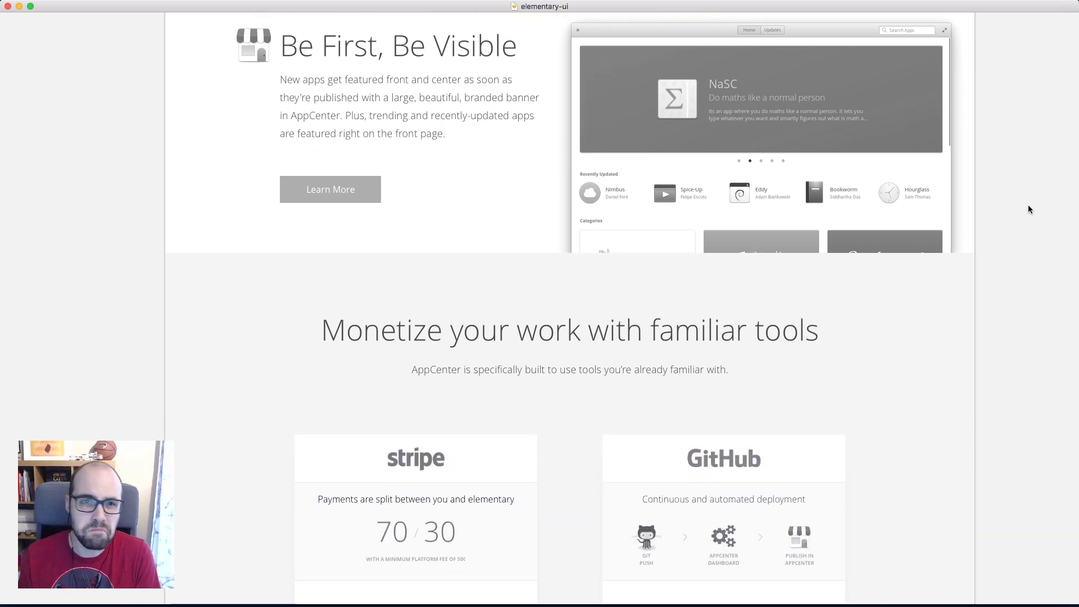
{"action": "scroll", "coordinate": [1028, 209], "scroll_direction": "down", "scroll_amount": 4}
{"action": "scroll", "coordinate": [1029, 209], "scroll_direction": "down", "scroll_amount": 3}
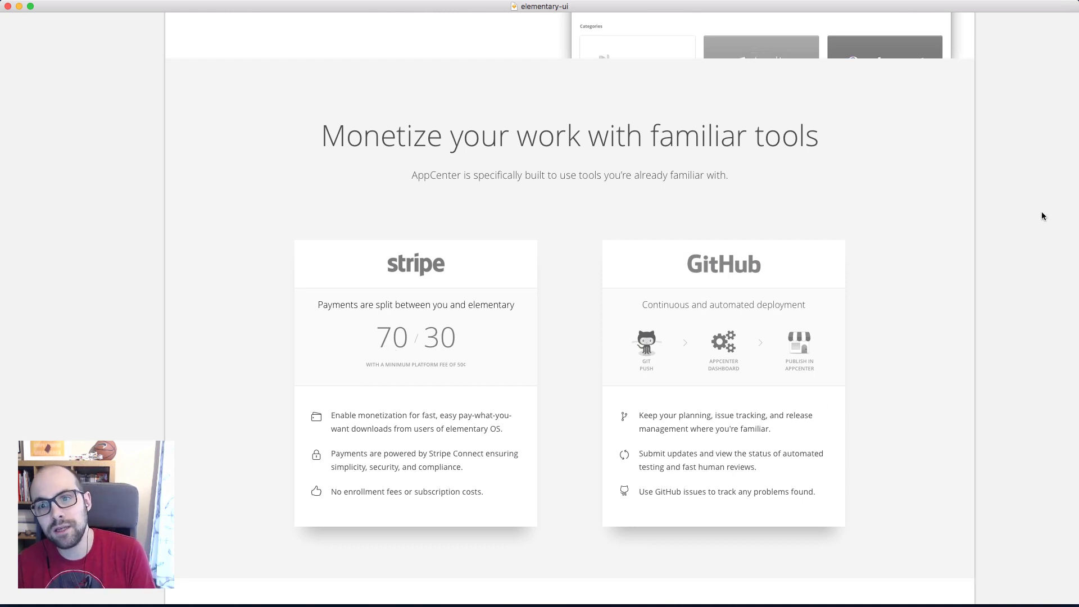
{"action": "scroll", "coordinate": [1041, 208], "scroll_direction": "down", "scroll_amount": 1}
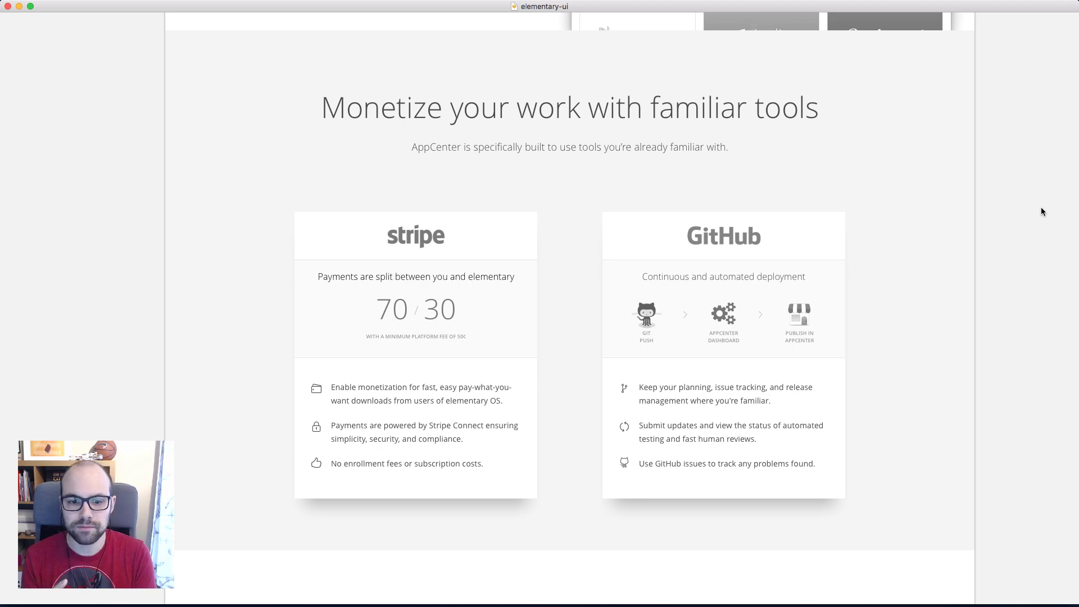
{"action": "scroll", "coordinate": [1041, 211], "scroll_direction": "down", "scroll_amount": 2}
{"action": "scroll", "coordinate": [215, 186], "scroll_direction": "down", "scroll_amount": 1}
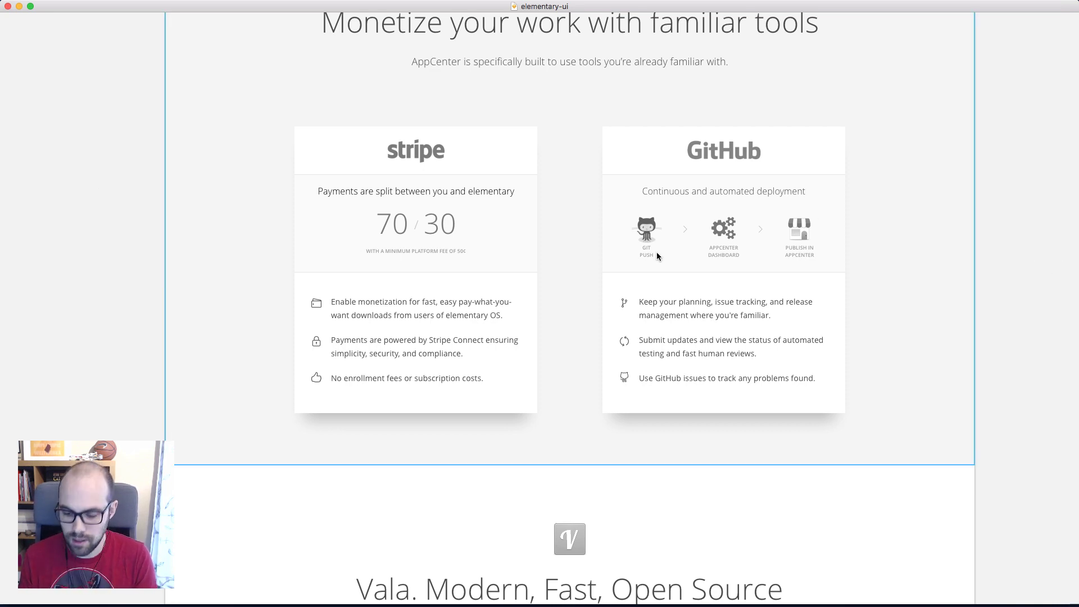
Inspect the GitHub card's deployment flow and the Stripe card's 70/30 payment split up close
{"action": "key", "text": "super+plus"}
{"action": "scroll", "coordinate": [657, 256], "scroll_direction": "right", "scroll_amount": 5}
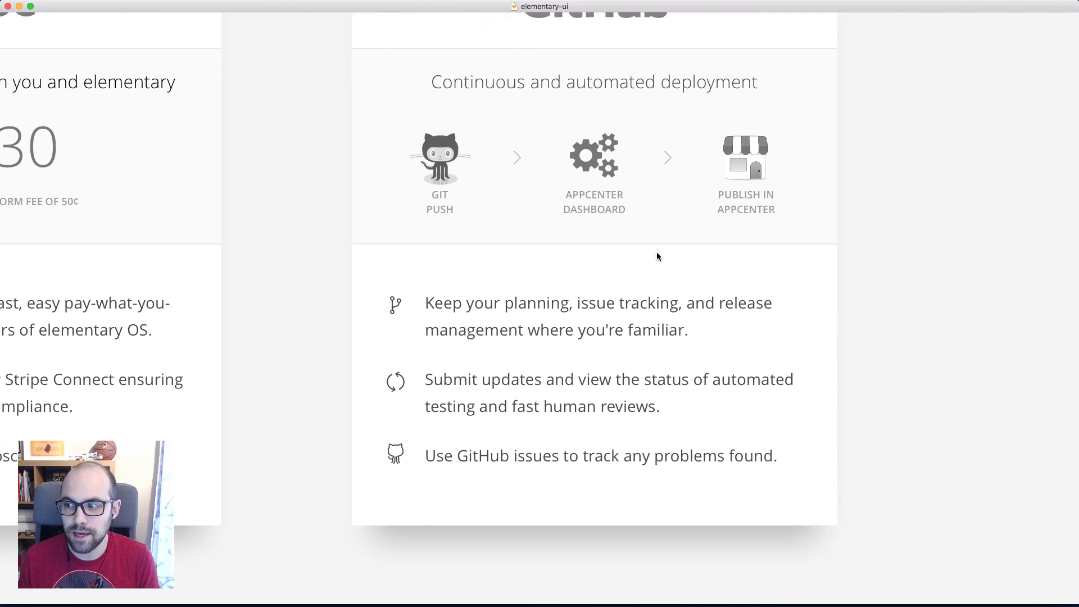
{"action": "scroll", "coordinate": [656, 253], "scroll_direction": "up", "scroll_amount": 3}
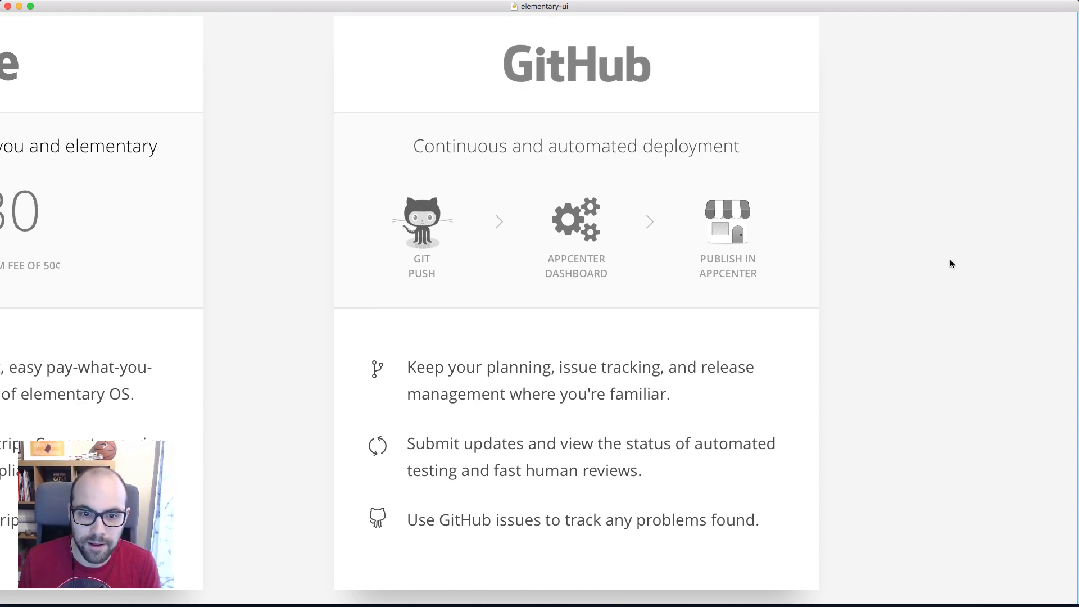
{"action": "scroll", "coordinate": [950, 263], "scroll_direction": "left", "scroll_amount": 5}
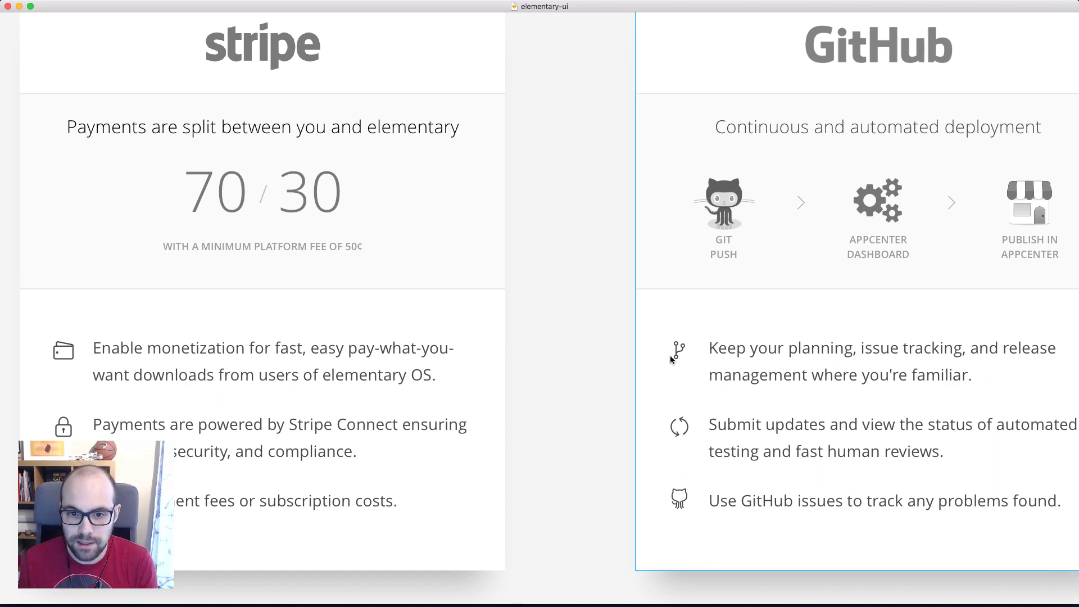
Inspect the circles and curved line that make up the branch icon beside the GitHub card's first bullet
{"action": "scroll", "coordinate": [689, 360], "scroll_direction": "up", "scroll_amount": 8}
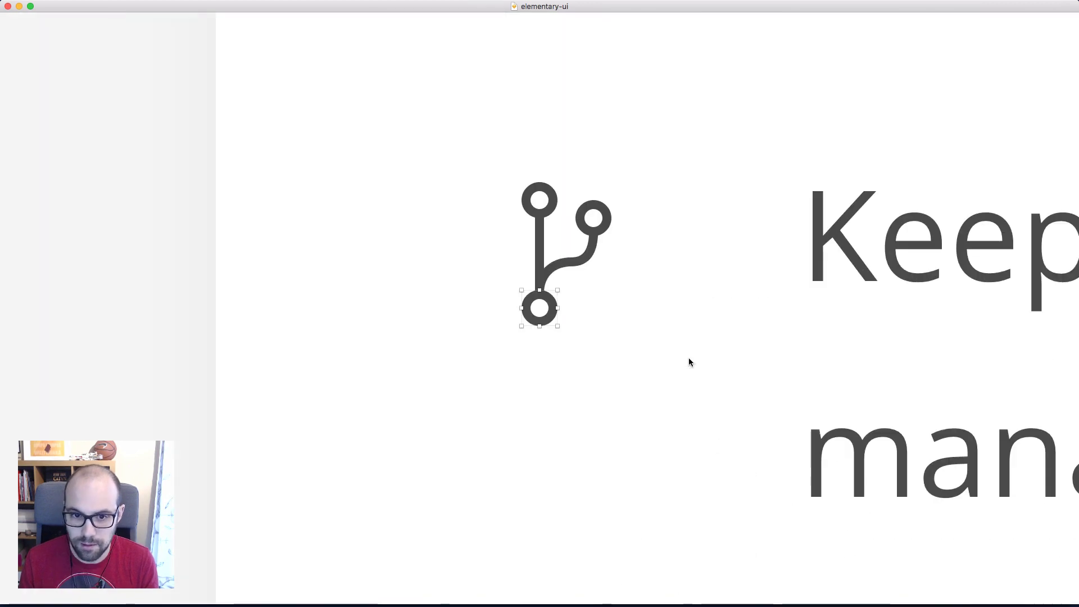
{"action": "left_click", "coordinate": [685, 351], "text": "super"}
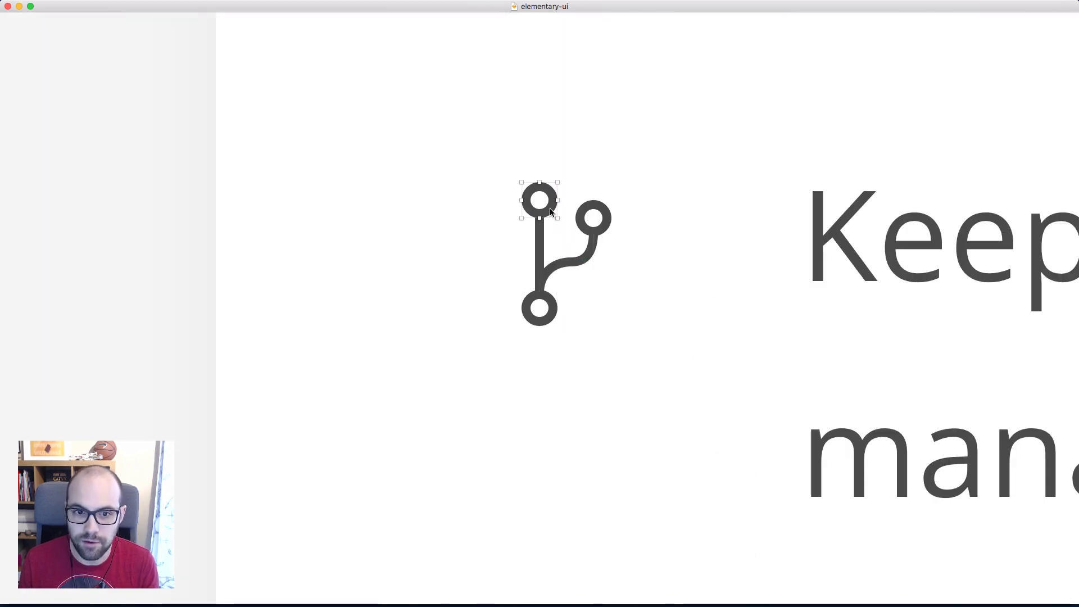
{"action": "left_click", "coordinate": [540, 224]}
{"action": "left_click", "coordinate": [606, 225]}
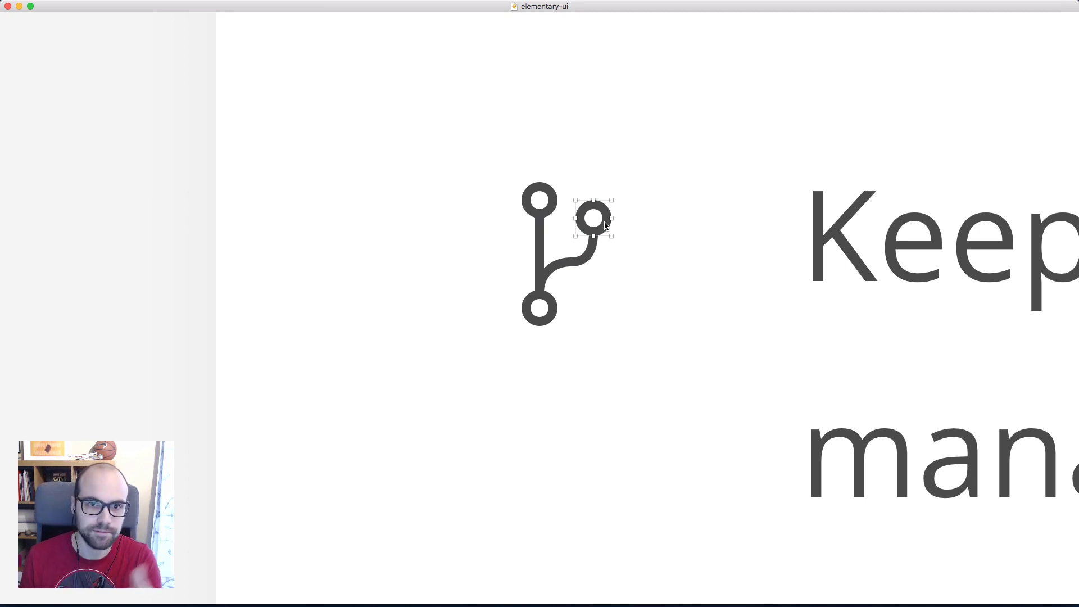
{"action": "left_click", "coordinate": [589, 258]}
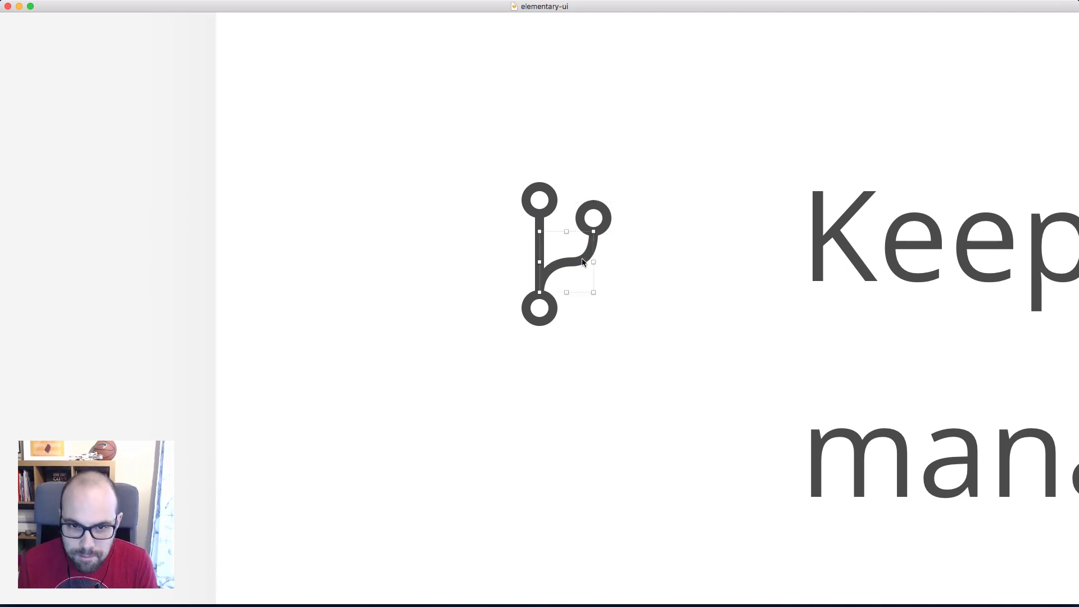
{"action": "left_click", "coordinate": [418, 227]}
{"action": "key", "text": "super+0"}
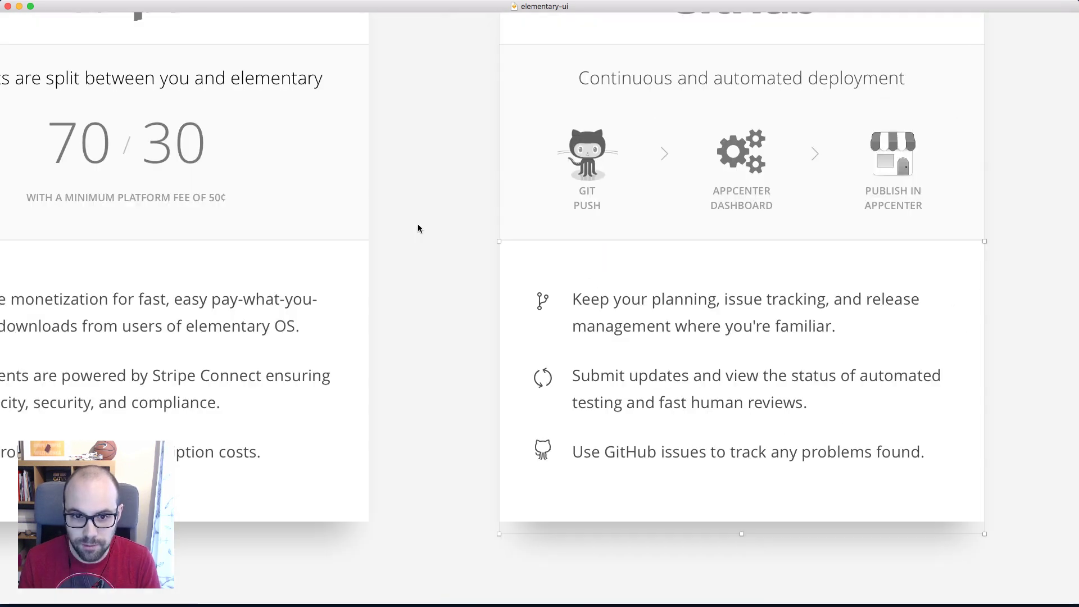
Clear the selection and review the Stripe and GitHub cards side by side within the whole Monetize section
{"action": "left_click", "coordinate": [970, 191]}
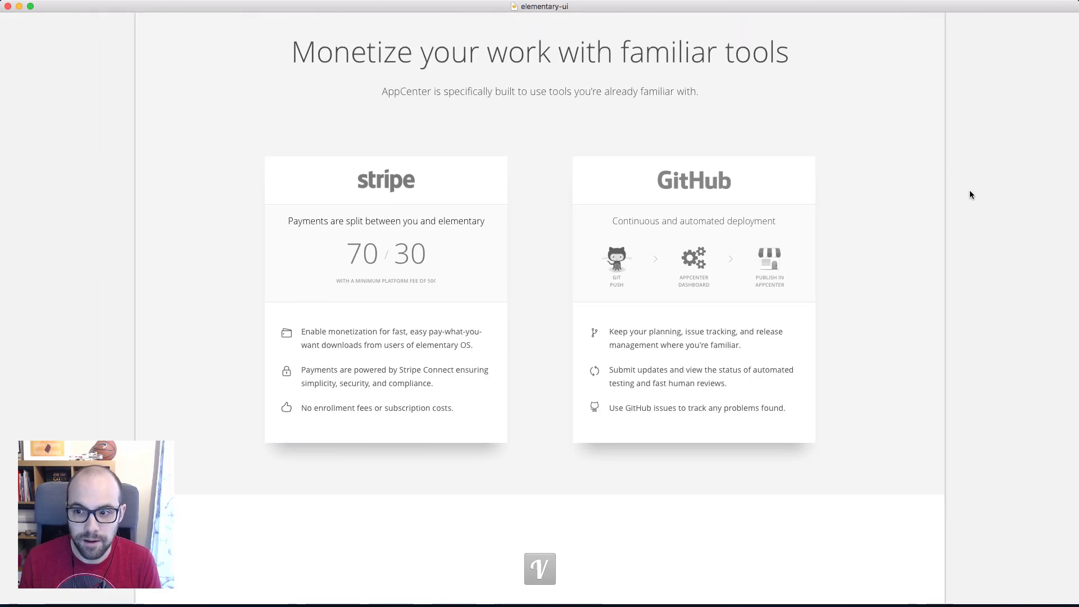
{"action": "scroll", "coordinate": [970, 191], "scroll_direction": "left", "scroll_amount": 4}
{"action": "scroll", "coordinate": [970, 191], "scroll_direction": "up", "scroll_amount": 2}
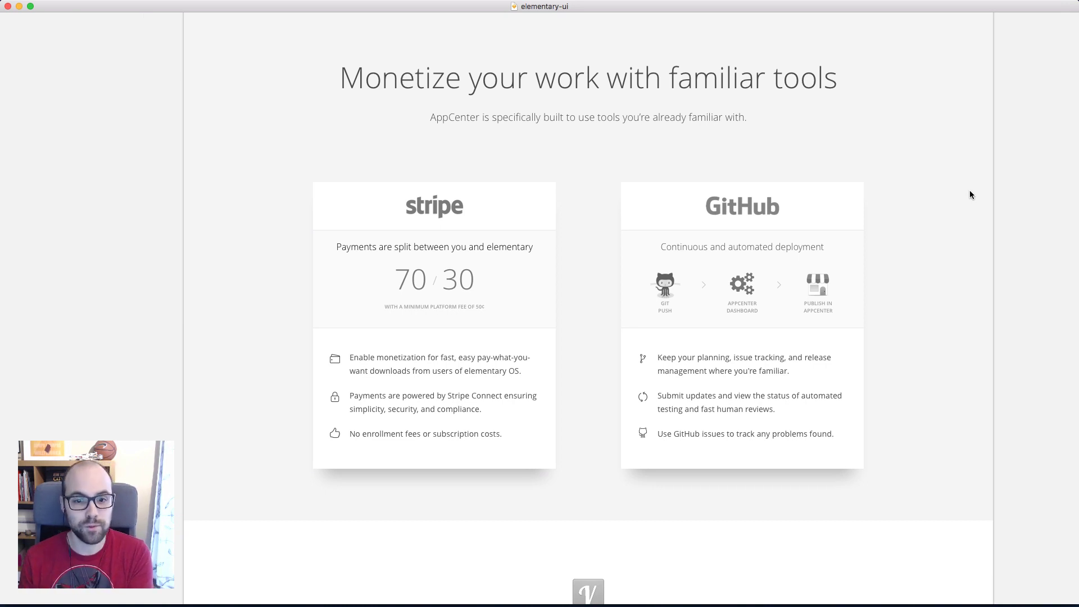
{"action": "scroll", "coordinate": [1006, 214], "scroll_direction": "up", "scroll_amount": 2}
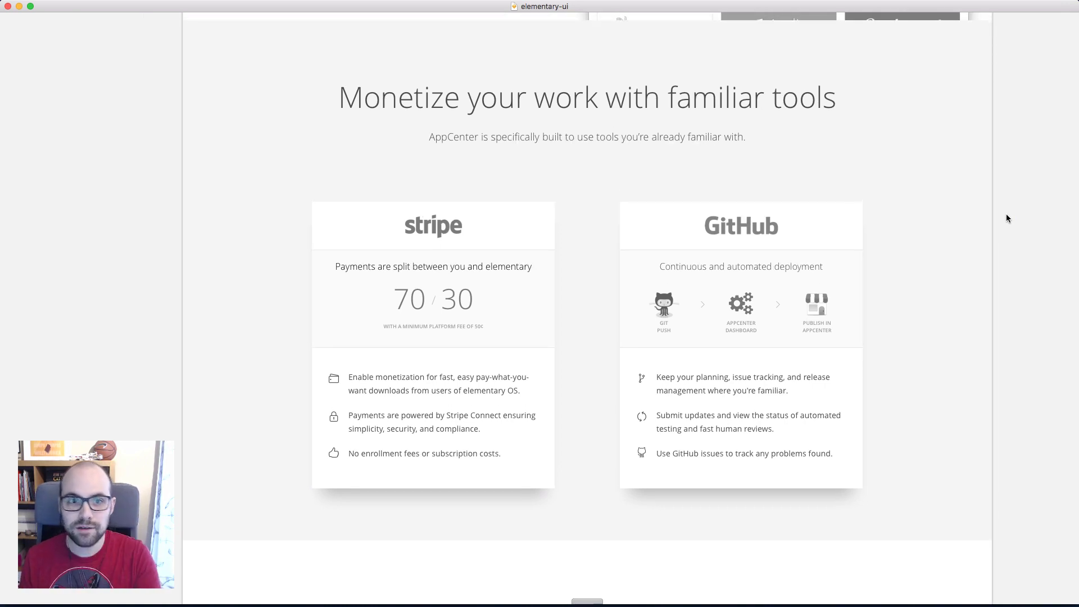
{"action": "scroll", "coordinate": [1006, 216], "scroll_direction": "down", "scroll_amount": 2}
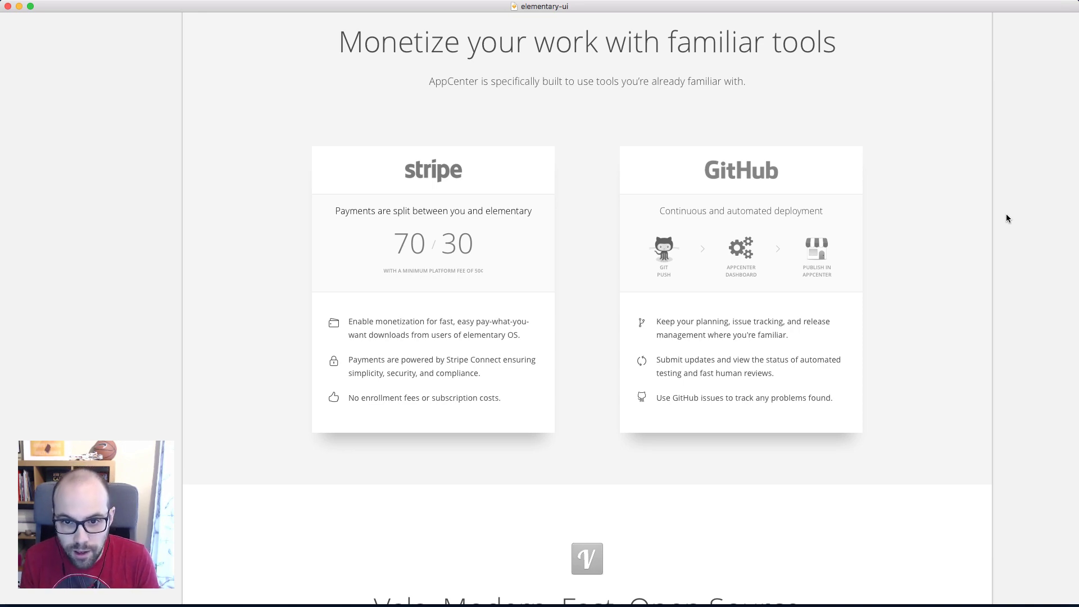
Examine the wireframe's Vala section, from its three feature icons and code sample down to the Valadoc Documentation button
{"action": "scroll", "coordinate": [1006, 218], "scroll_direction": "down", "scroll_amount": 9}
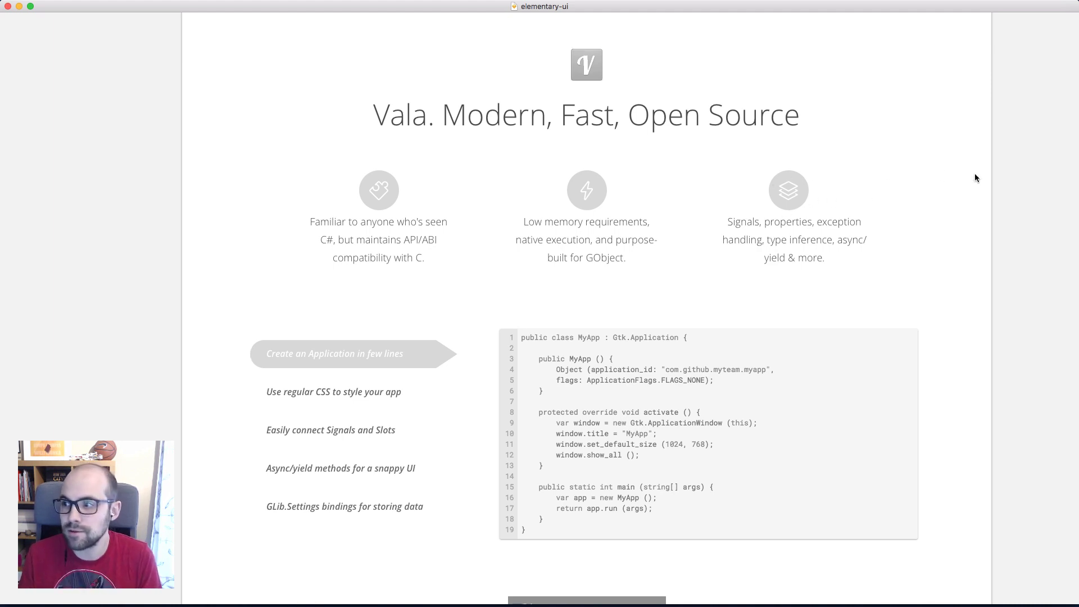
{"action": "scroll", "coordinate": [975, 178], "scroll_direction": "down", "scroll_amount": 5}
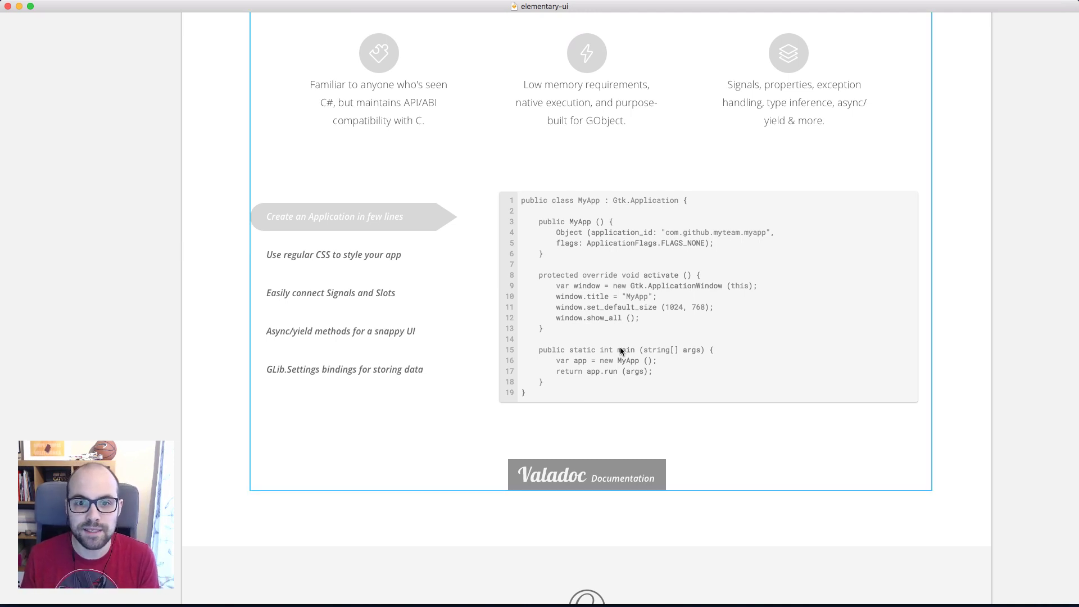
Examine the Vala section's list of code topics and its MyApp code sample, selecting each and clearing the selection
{"action": "scroll", "coordinate": [598, 227], "scroll_direction": "down", "scroll_amount": 1}
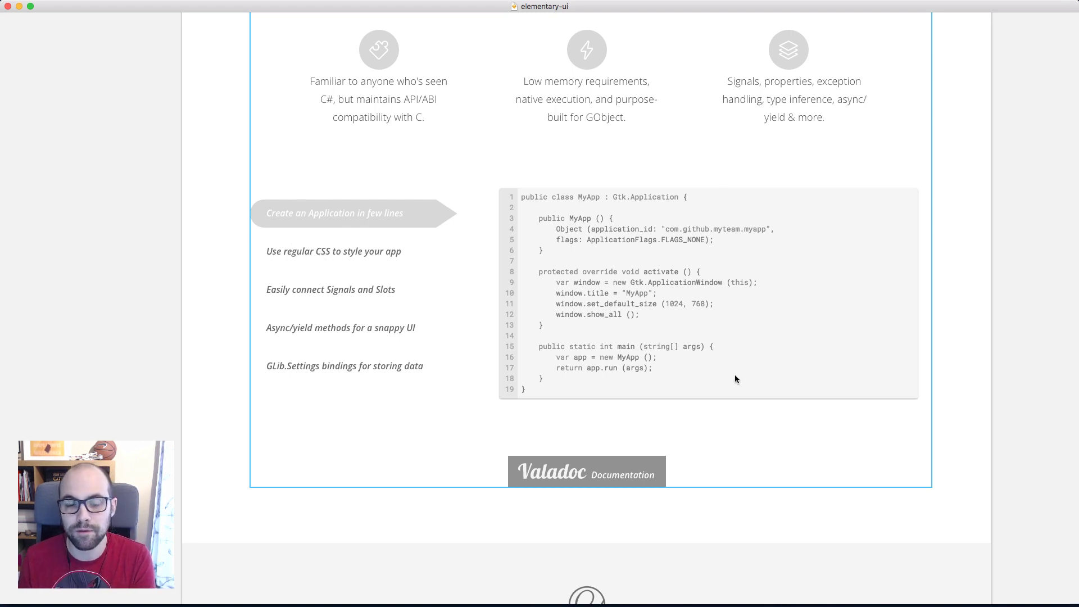
{"action": "left_click", "coordinate": [284, 252]}
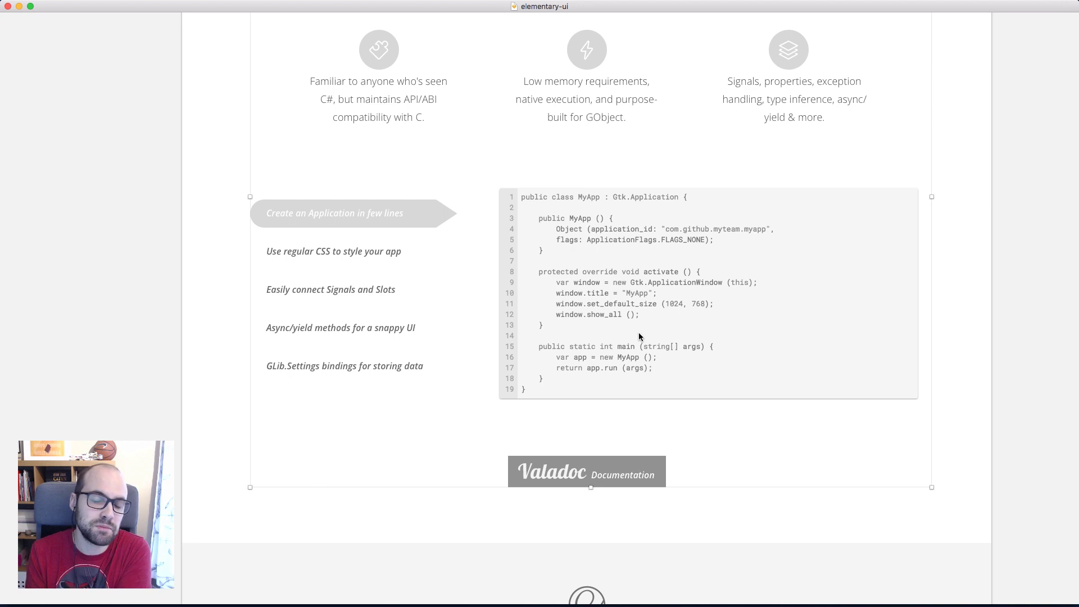
{"action": "left_click", "coordinate": [1014, 336]}
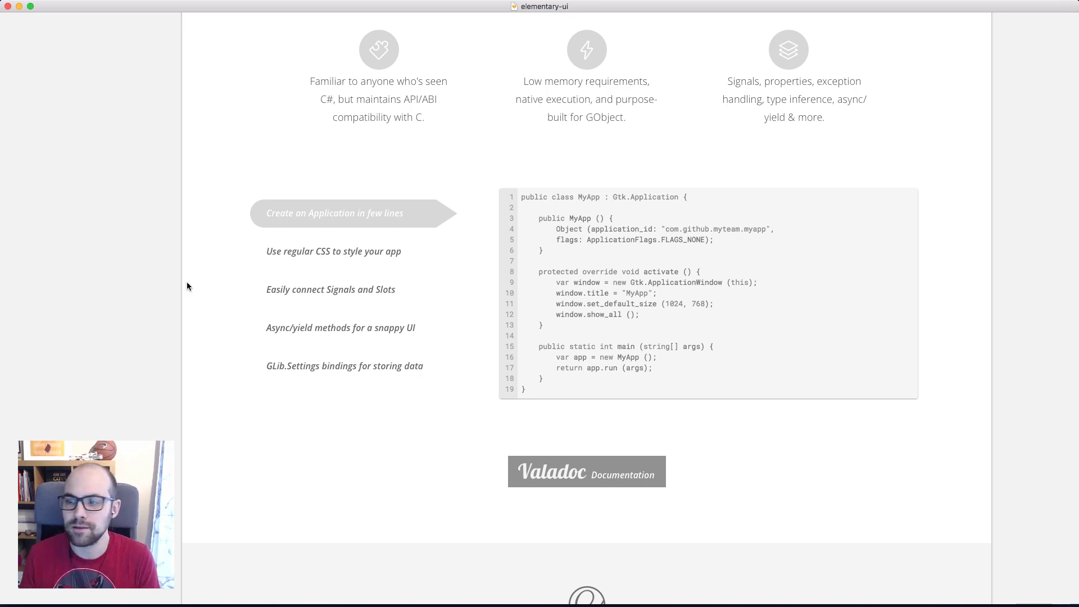
{"action": "scroll", "coordinate": [188, 284], "scroll_direction": "down", "scroll_amount": 1}
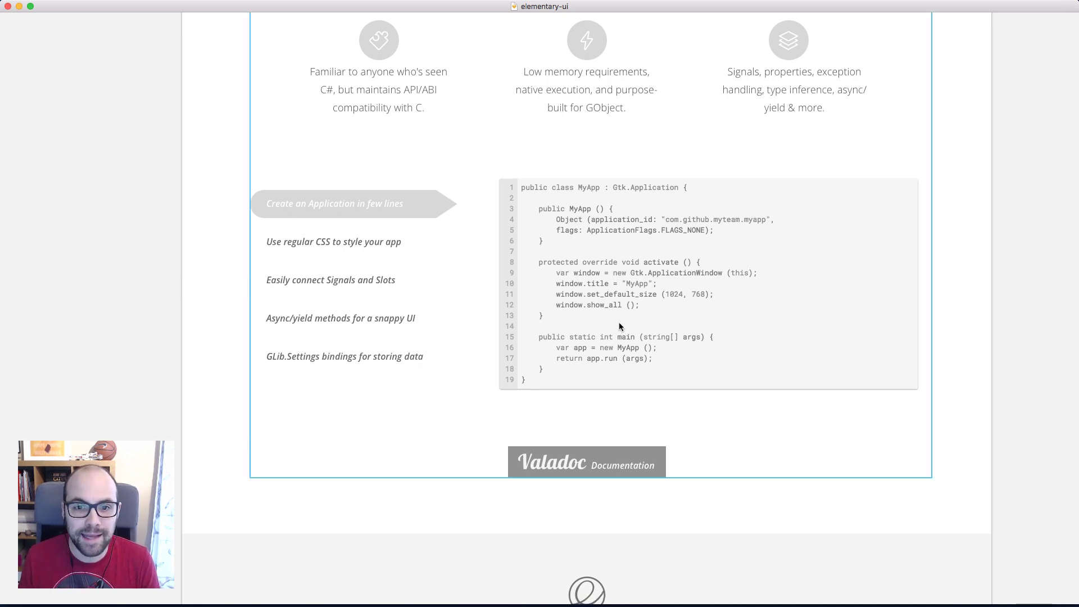
{"action": "left_click", "coordinate": [623, 237]}
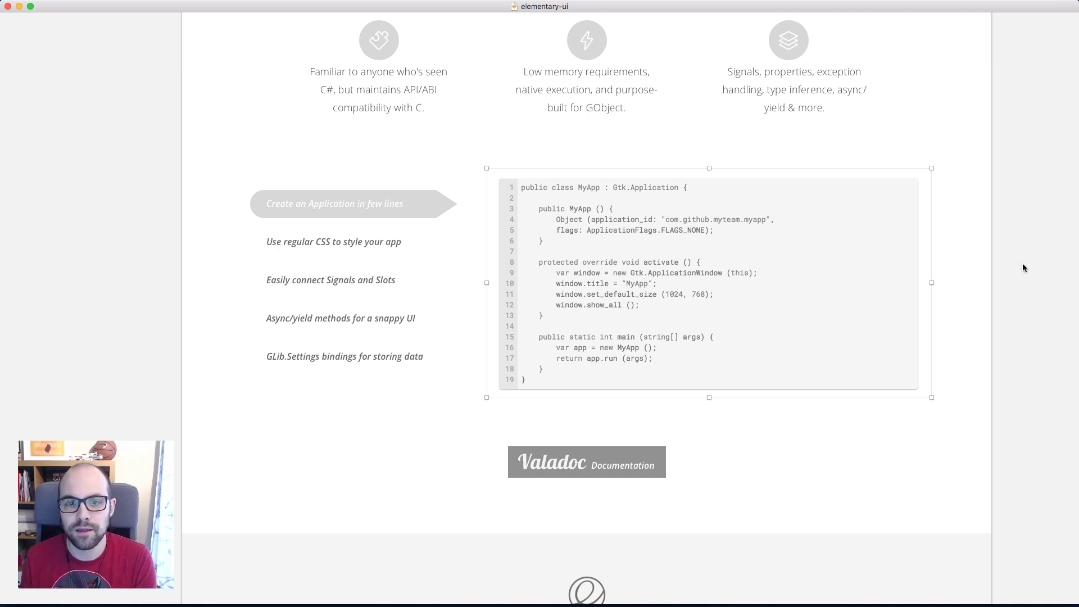
{"action": "key", "text": "Escape"}
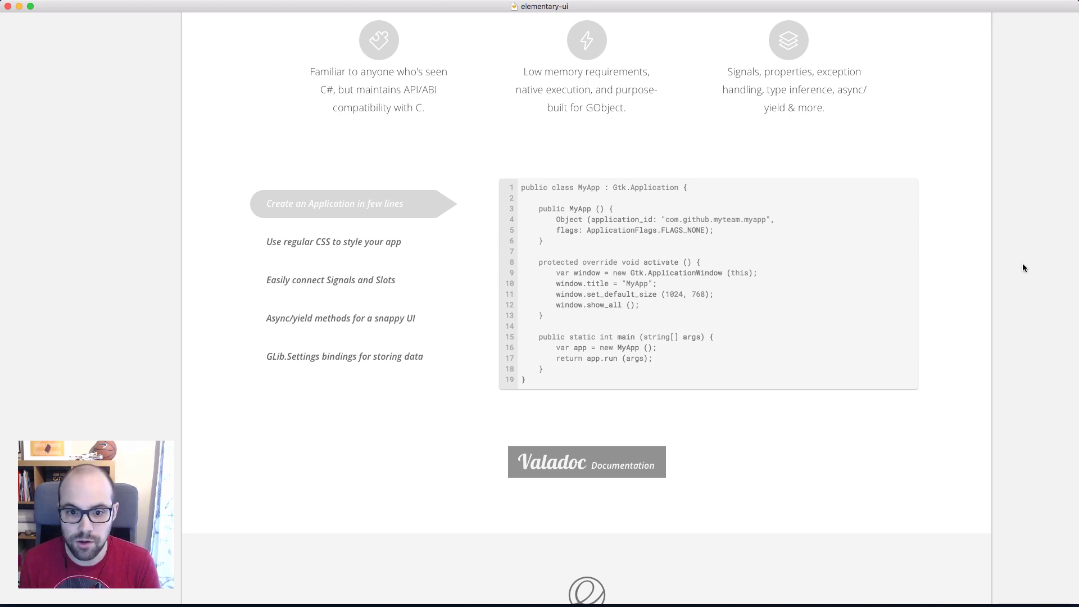
{"action": "scroll", "coordinate": [1023, 268], "scroll_direction": "down", "scroll_amount": 5}
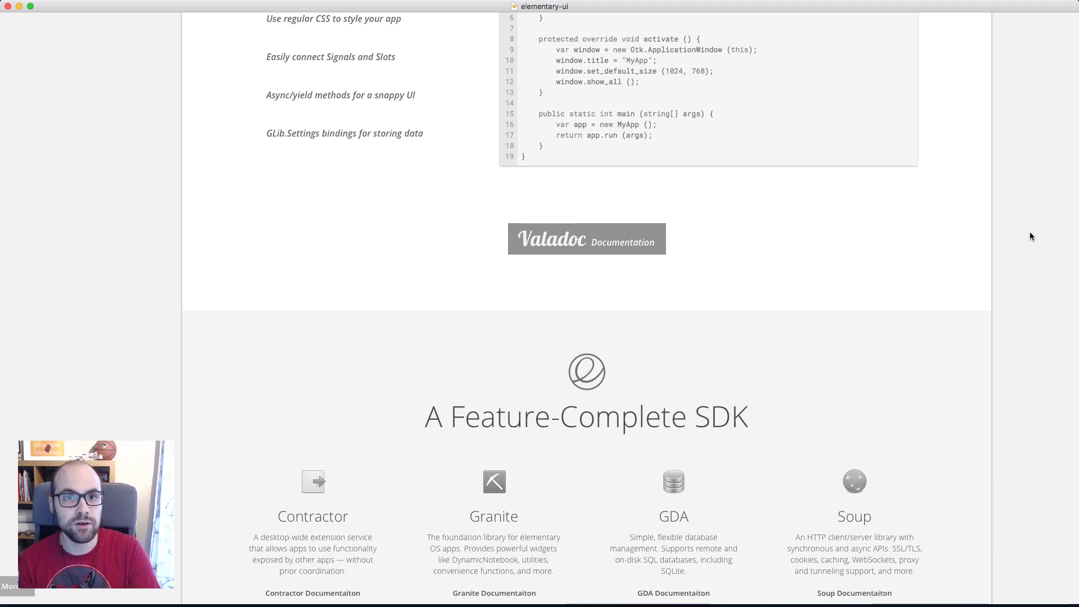
{"action": "scroll", "coordinate": [1030, 232], "scroll_direction": "up", "scroll_amount": 1}
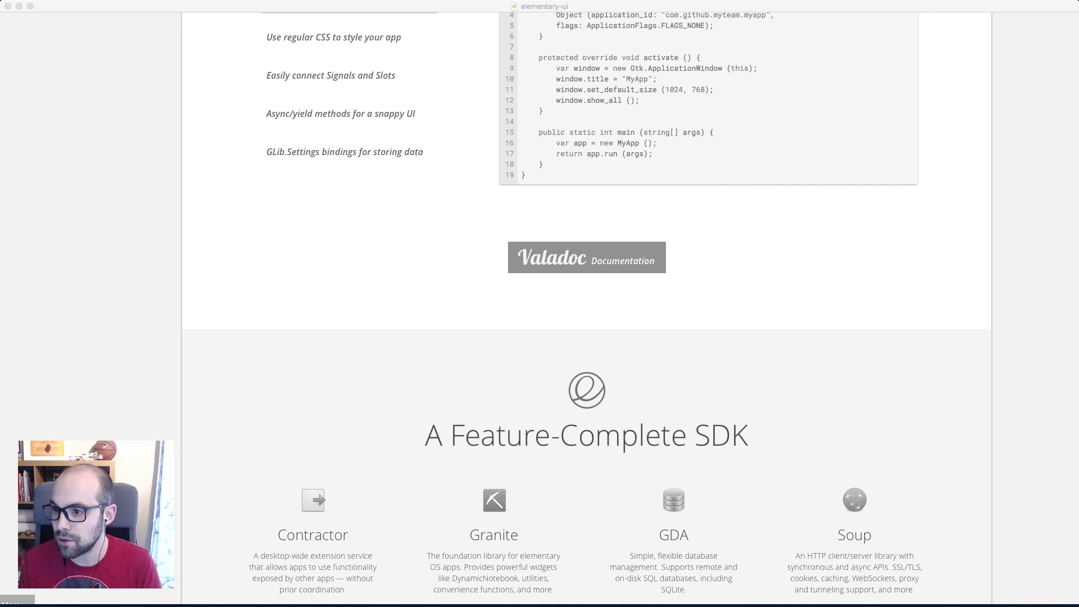
{"action": "scroll", "coordinate": [954, 231], "scroll_direction": "up", "scroll_amount": 1}
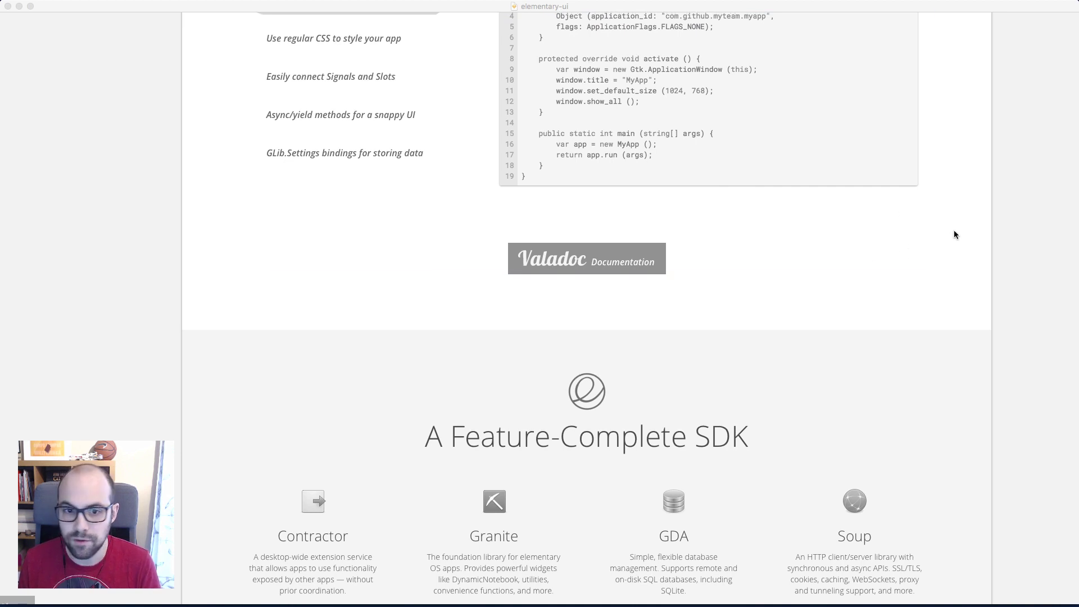
Switch to Chrome and review the live developer.elementary.io page, from its Publish in AppCenter header through the feature sections
{"action": "key", "text": "super+Tab"}
{"action": "left_click", "coordinate": [414, 304]}
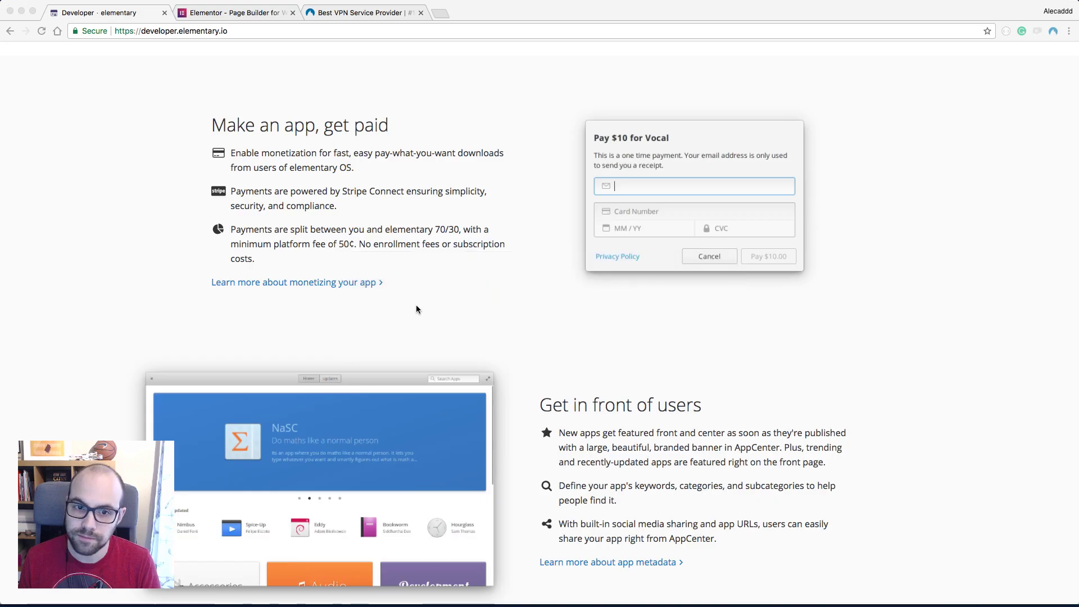
{"action": "scroll", "coordinate": [317, 178], "scroll_direction": "up", "scroll_amount": 10}
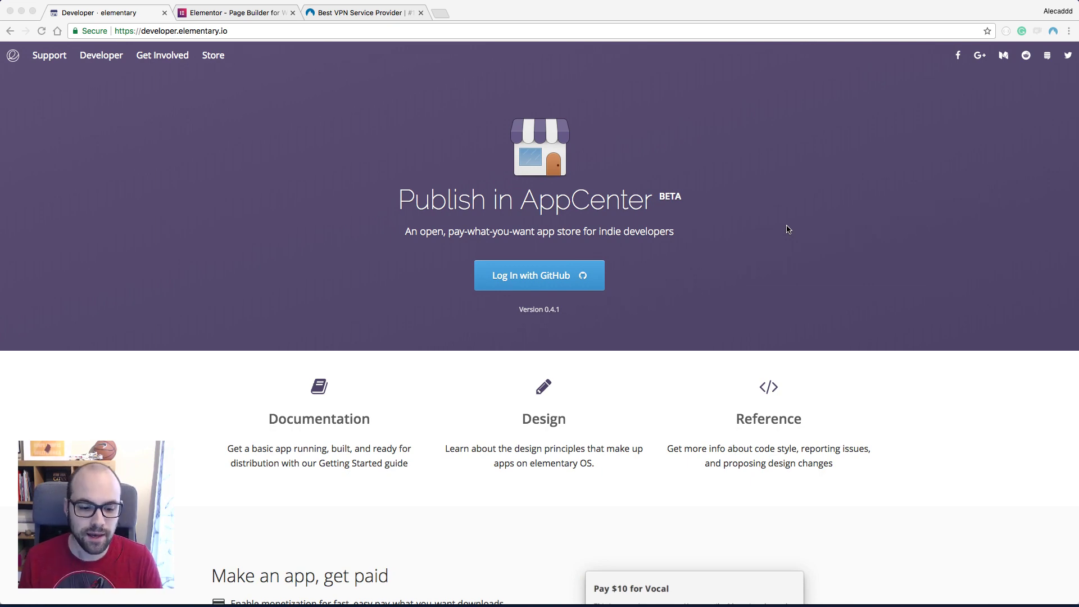
{"action": "scroll", "coordinate": [787, 229], "scroll_direction": "down", "scroll_amount": 20}
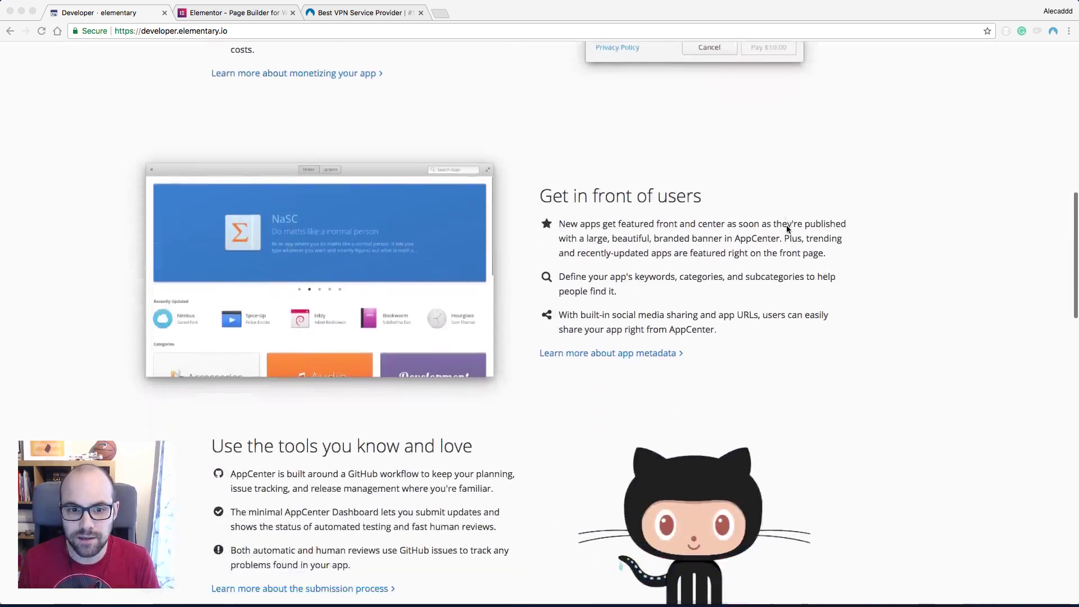
{"action": "scroll", "coordinate": [787, 229], "scroll_direction": "up", "scroll_amount": 20}
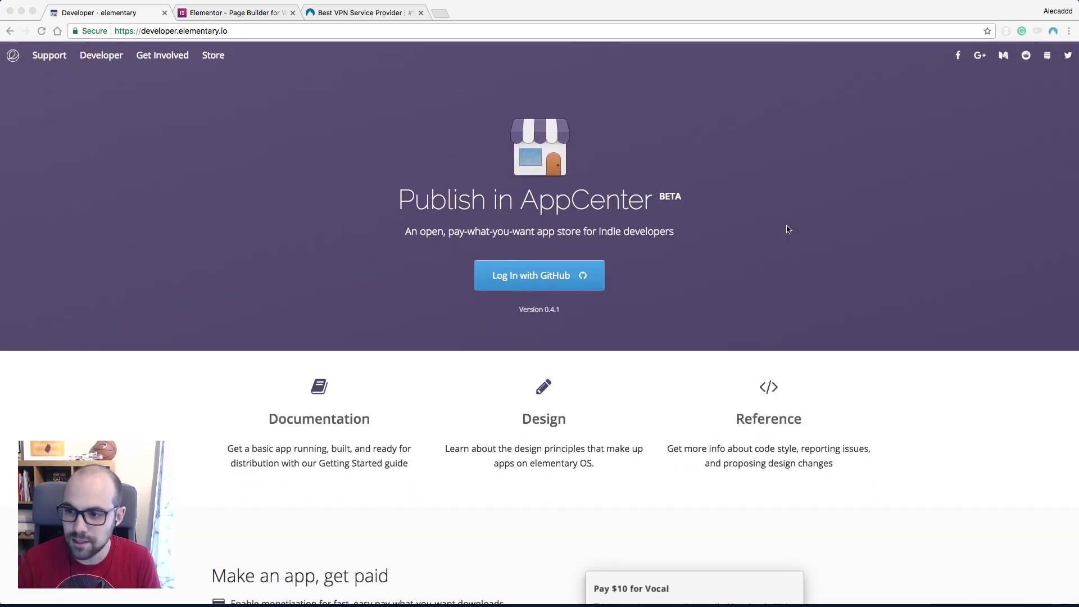
Switch back to Sketch and examine the Feature-Complete SDK section, from its four library columns to the Dive deep into our APIs block
{"action": "key", "text": "super+Tab"}
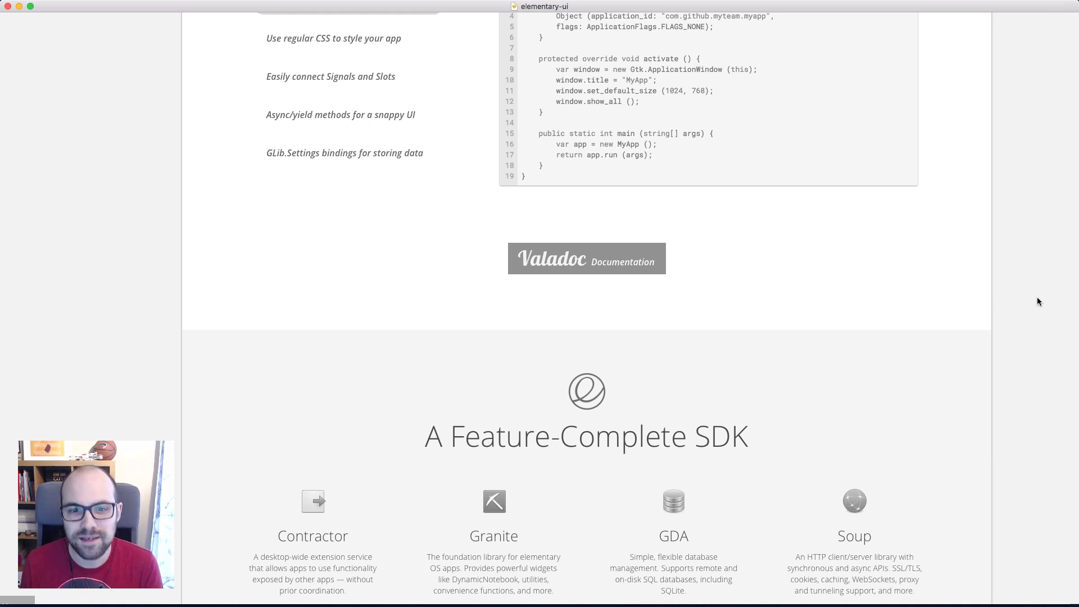
{"action": "scroll", "coordinate": [1037, 298], "scroll_direction": "down", "scroll_amount": 3}
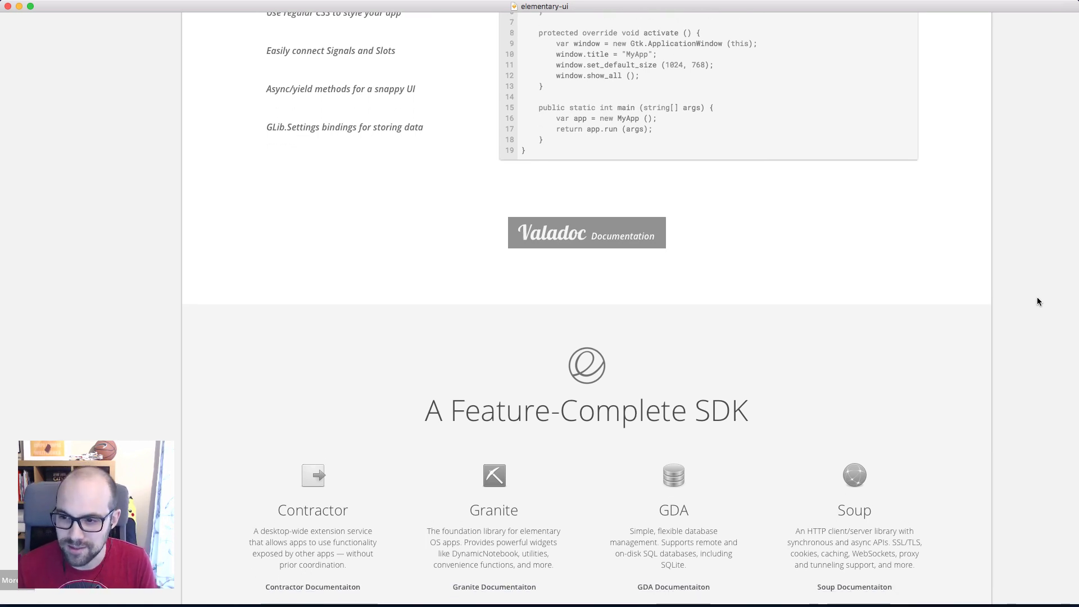
{"action": "scroll", "coordinate": [1038, 297], "scroll_direction": "down", "scroll_amount": 2}
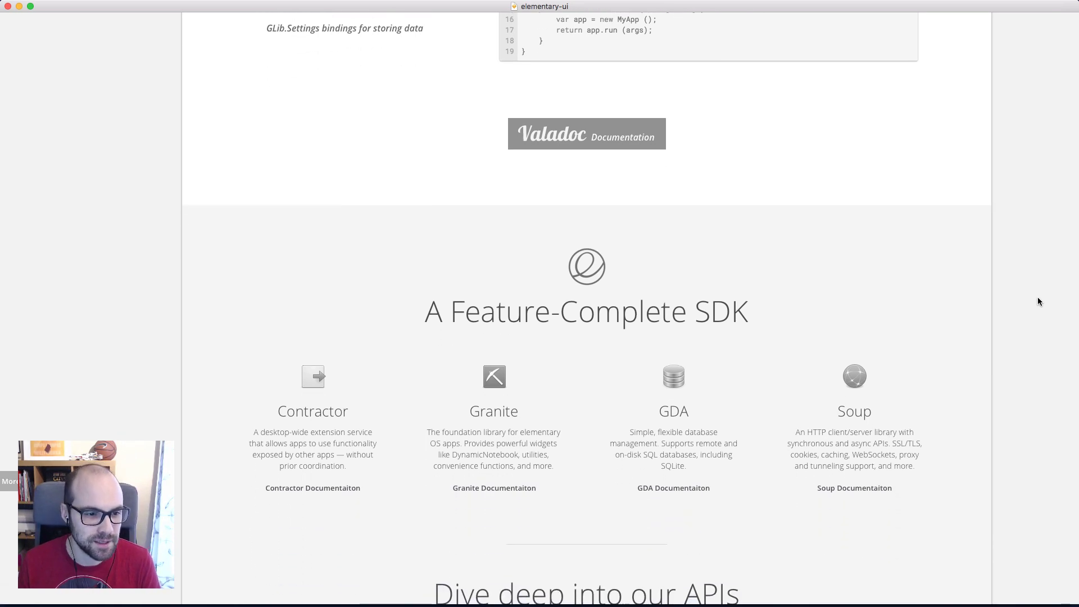
{"action": "scroll", "coordinate": [1037, 298], "scroll_direction": "left", "scroll_amount": 5}
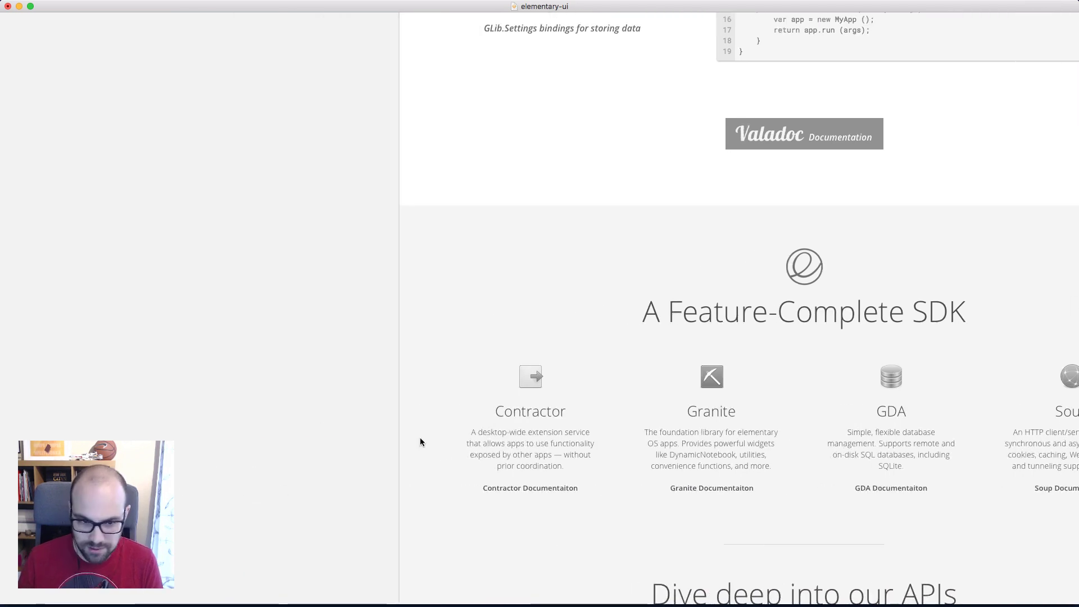
{"action": "scroll", "coordinate": [420, 442], "scroll_direction": "right", "scroll_amount": 4}
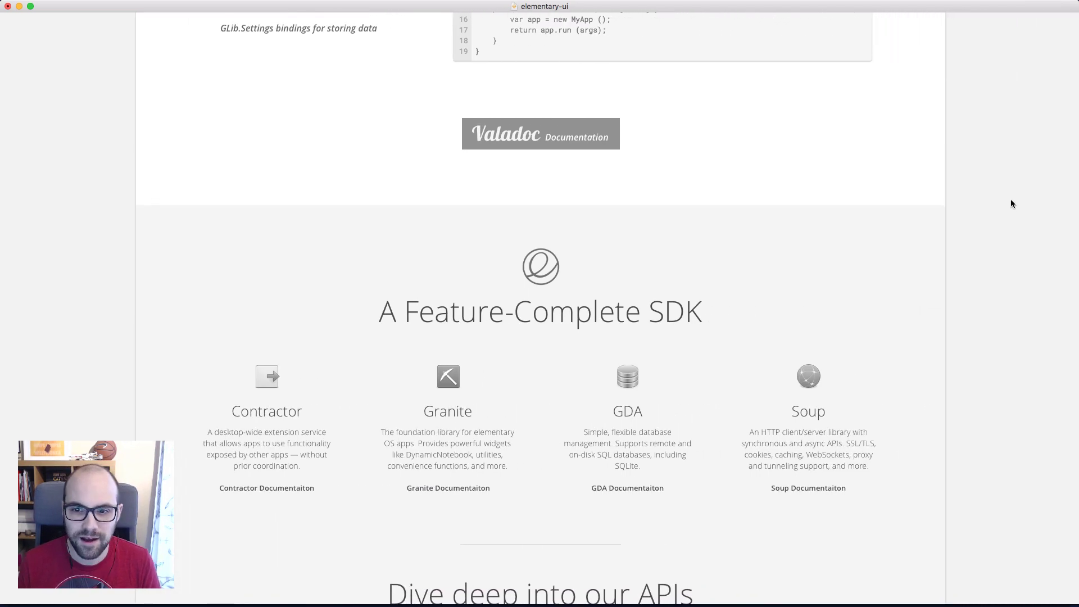
{"action": "scroll", "coordinate": [1014, 205], "scroll_direction": "down", "scroll_amount": 2}
{"action": "scroll", "coordinate": [1014, 204], "scroll_direction": "down", "scroll_amount": 3}
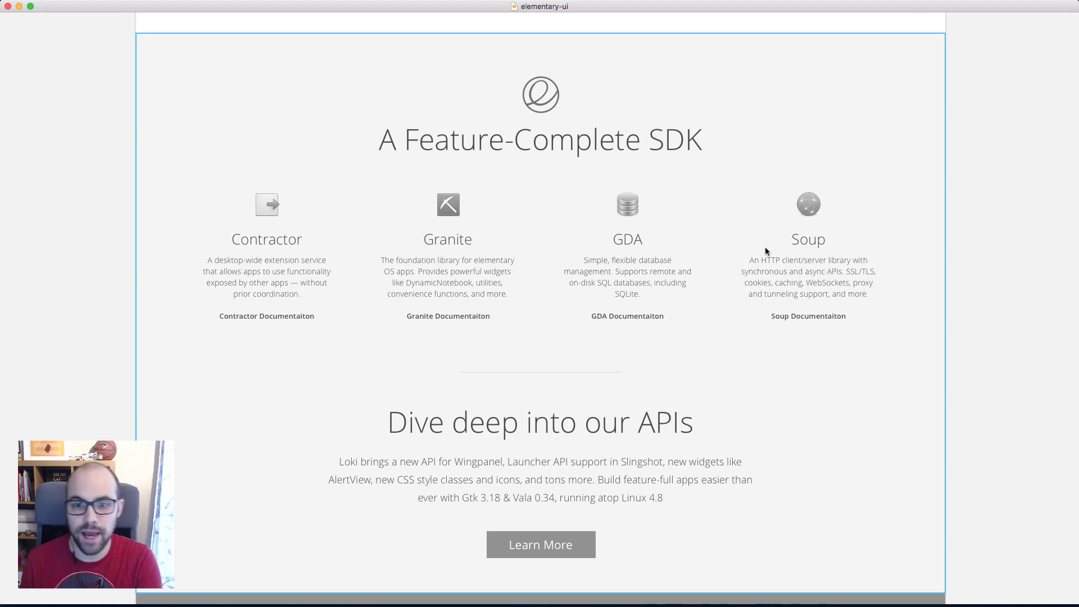
{"action": "scroll", "coordinate": [941, 239], "scroll_direction": "down", "scroll_amount": 1}
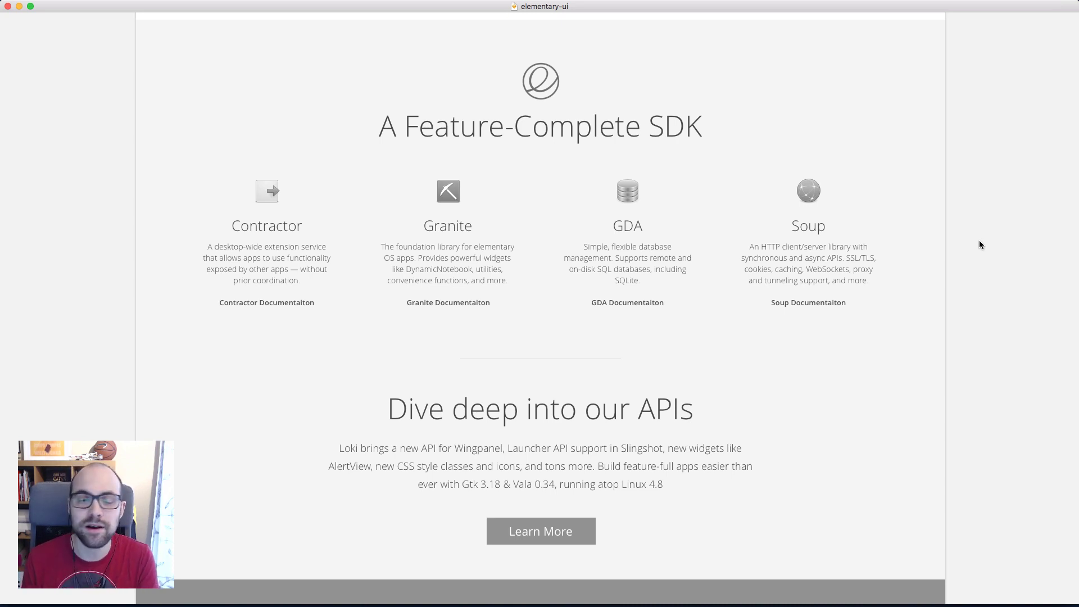
{"action": "scroll", "coordinate": [979, 245], "scroll_direction": "up", "scroll_amount": 1}
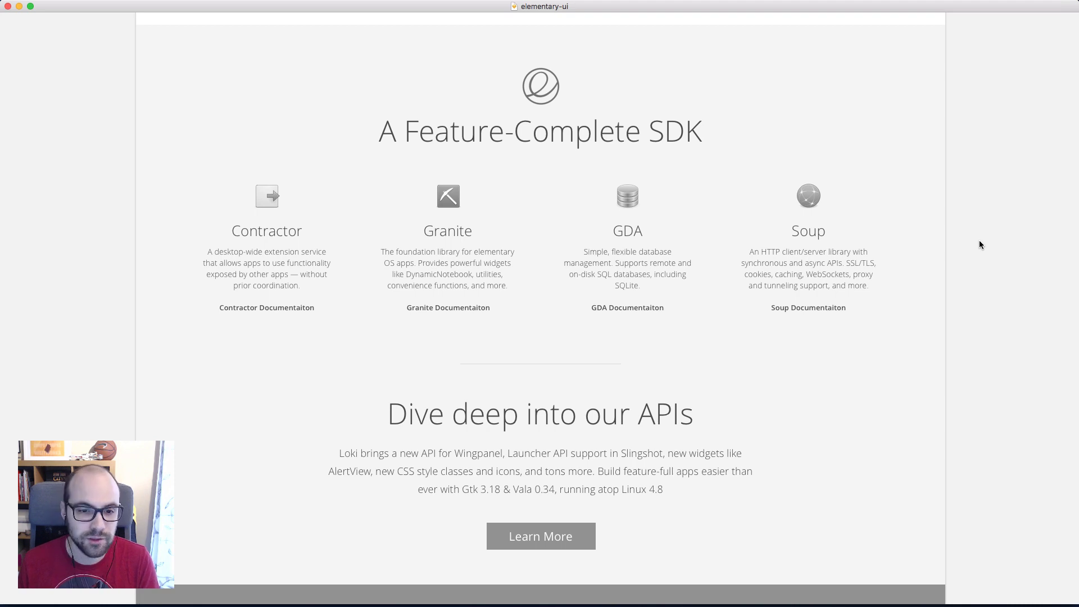
{"action": "scroll", "coordinate": [979, 245], "scroll_direction": "down", "scroll_amount": 2}
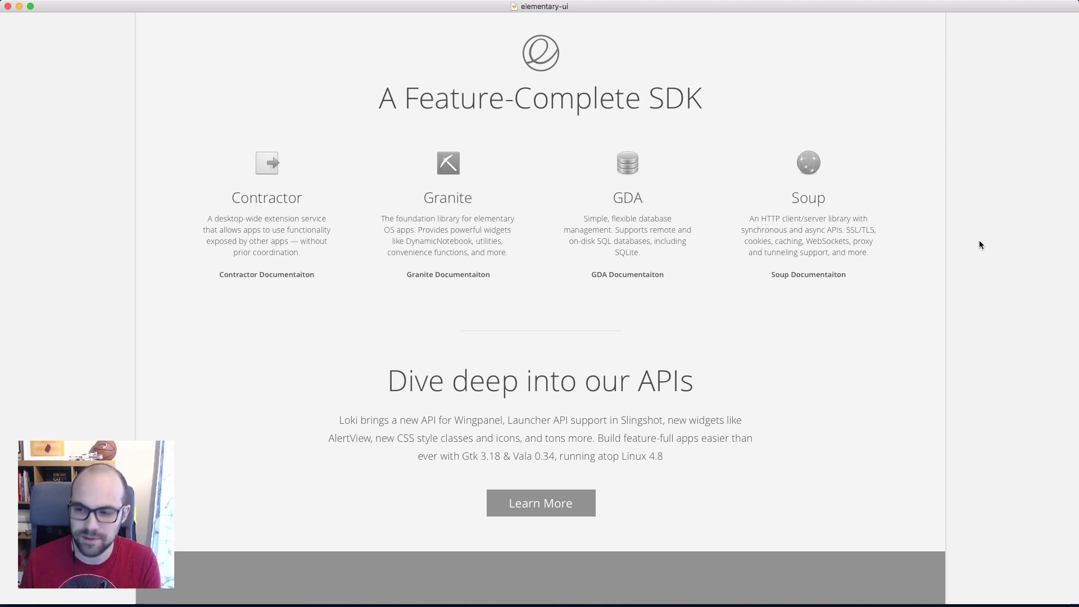
{"action": "scroll", "coordinate": [979, 245], "scroll_direction": "down", "scroll_amount": 3}
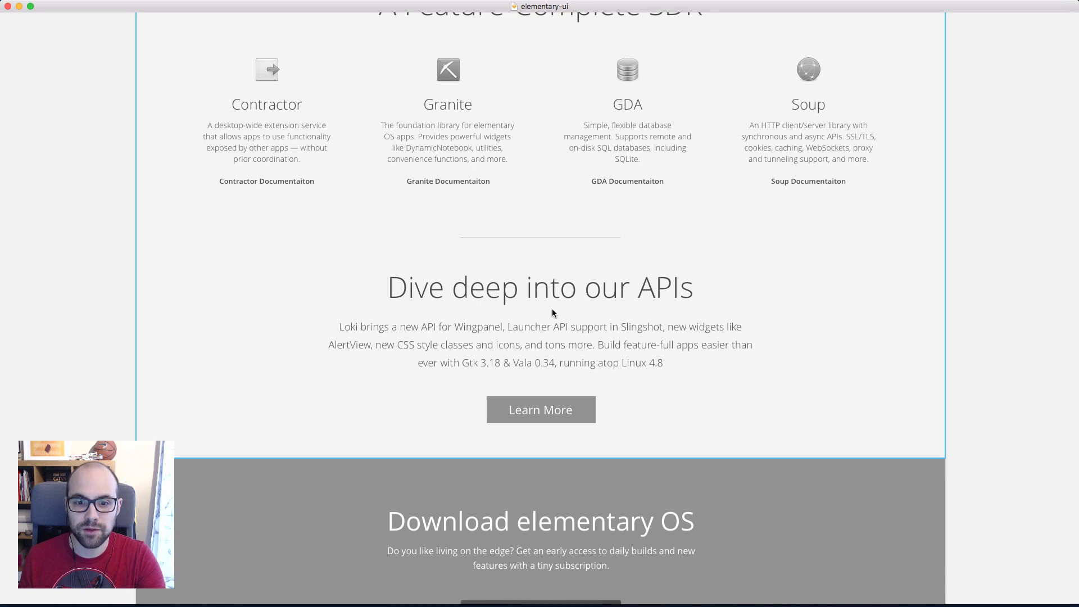
{"action": "scroll", "coordinate": [959, 287], "scroll_direction": "up", "scroll_amount": 3}
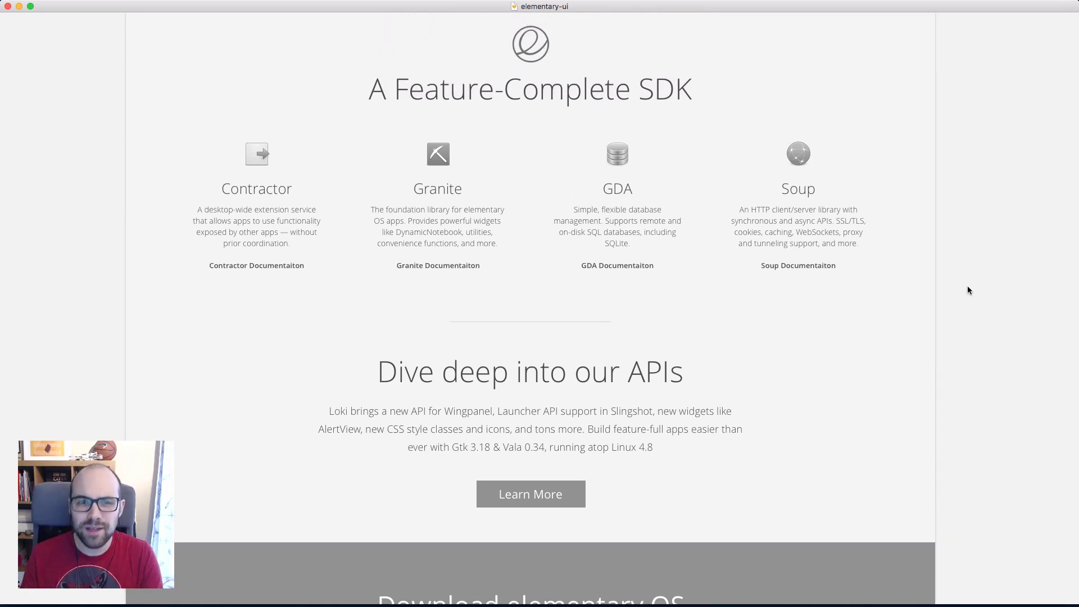
Look back at the Vala section and the Stripe and GitHub cards, and return to the SDK columns and API block
{"action": "scroll", "coordinate": [739, 240], "scroll_direction": "up", "scroll_amount": 15}
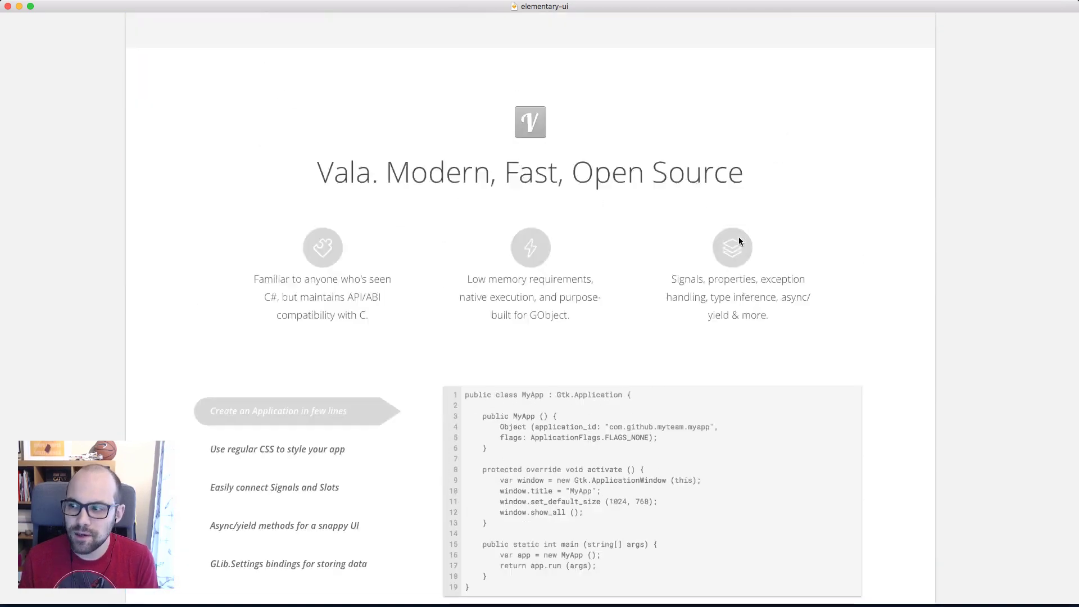
{"action": "scroll", "coordinate": [738, 241], "scroll_direction": "down", "scroll_amount": 15}
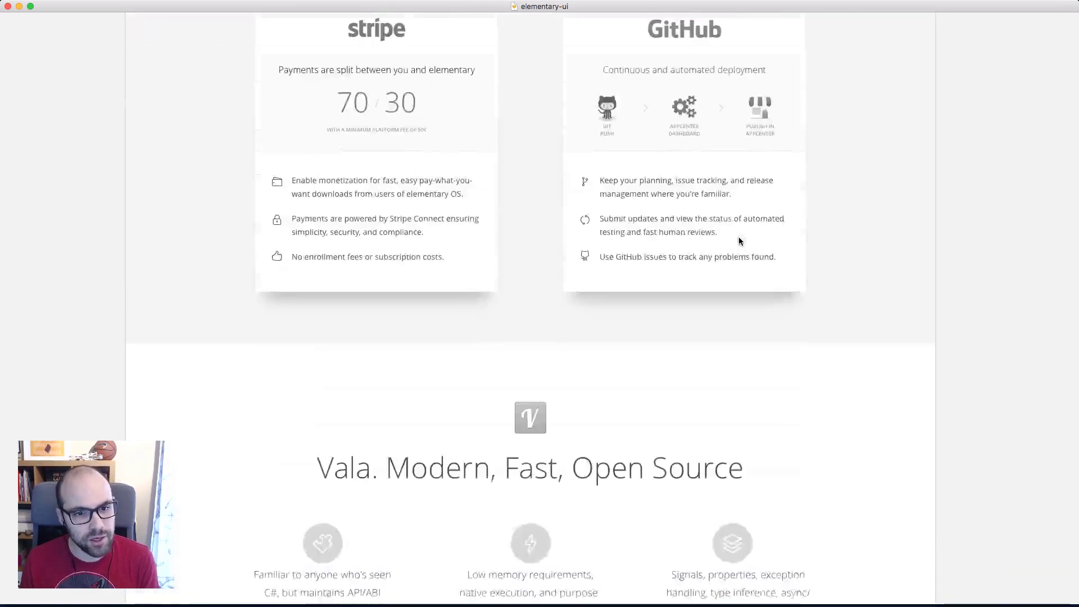
{"action": "scroll", "coordinate": [740, 241], "scroll_direction": "down", "scroll_amount": 4}
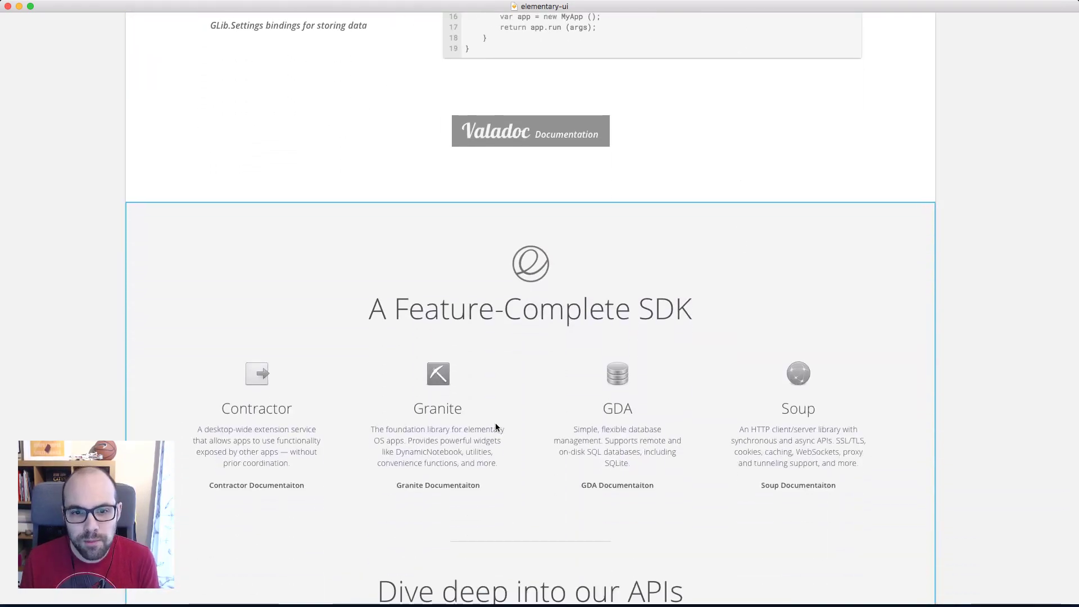
{"action": "scroll", "coordinate": [559, 366], "scroll_direction": "down", "scroll_amount": 2}
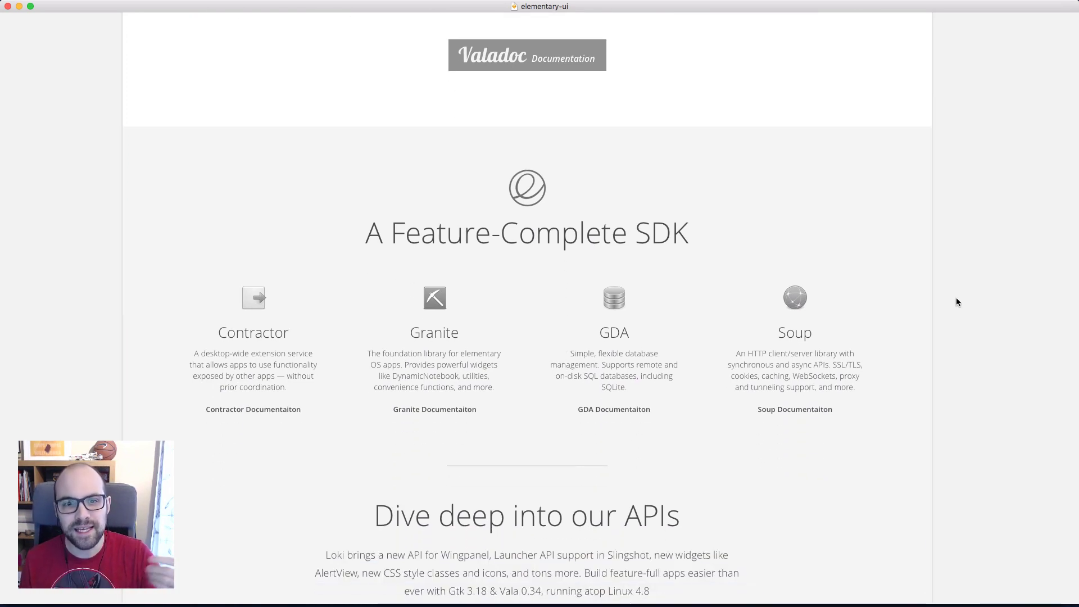
{"action": "scroll", "coordinate": [956, 298], "scroll_direction": "down", "scroll_amount": 1}
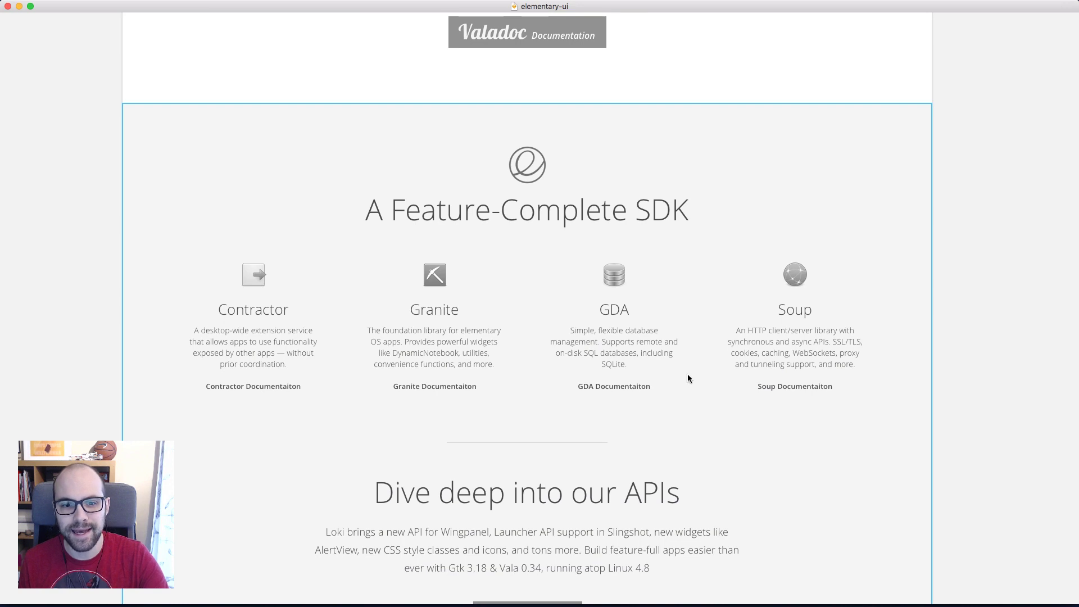
{"action": "scroll", "coordinate": [687, 374], "scroll_direction": "down", "scroll_amount": 1}
{"action": "scroll", "coordinate": [919, 398], "scroll_direction": "down", "scroll_amount": 1}
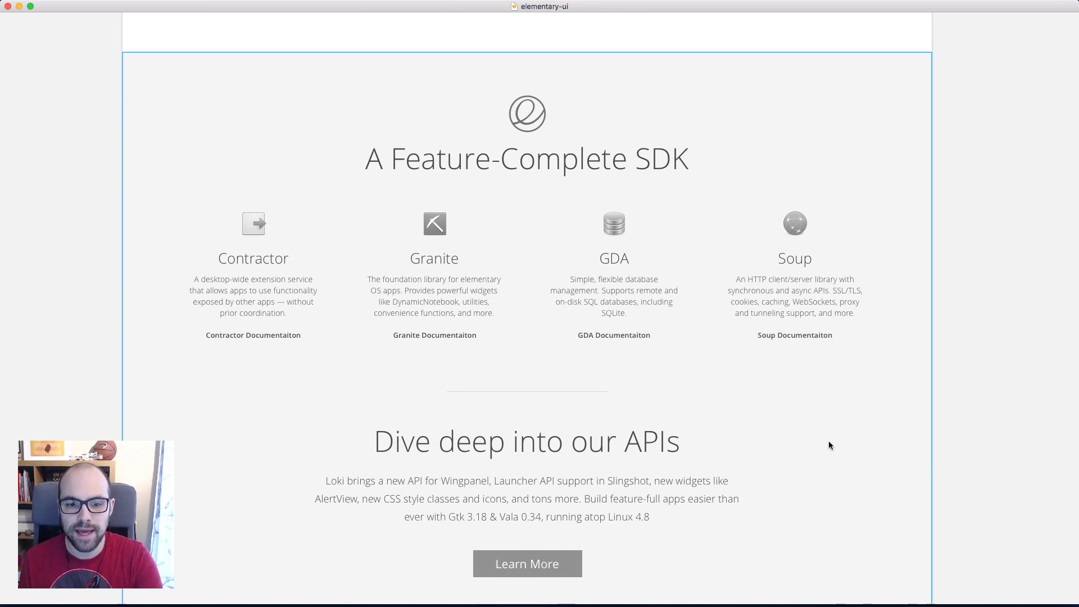
{"action": "scroll", "coordinate": [542, 551], "scroll_direction": "down", "scroll_amount": 2}
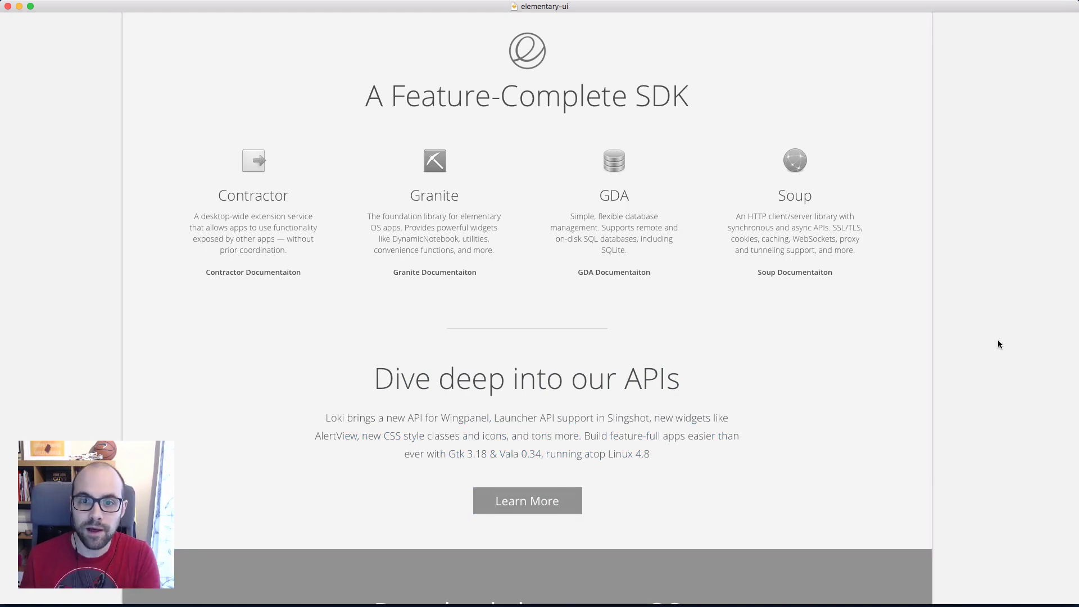
Review the whole wireframe again from the Publish in AppCenter header down through Be First, Be Visible to the SDK section
{"action": "scroll", "coordinate": [998, 344], "scroll_direction": "up", "scroll_amount": 15}
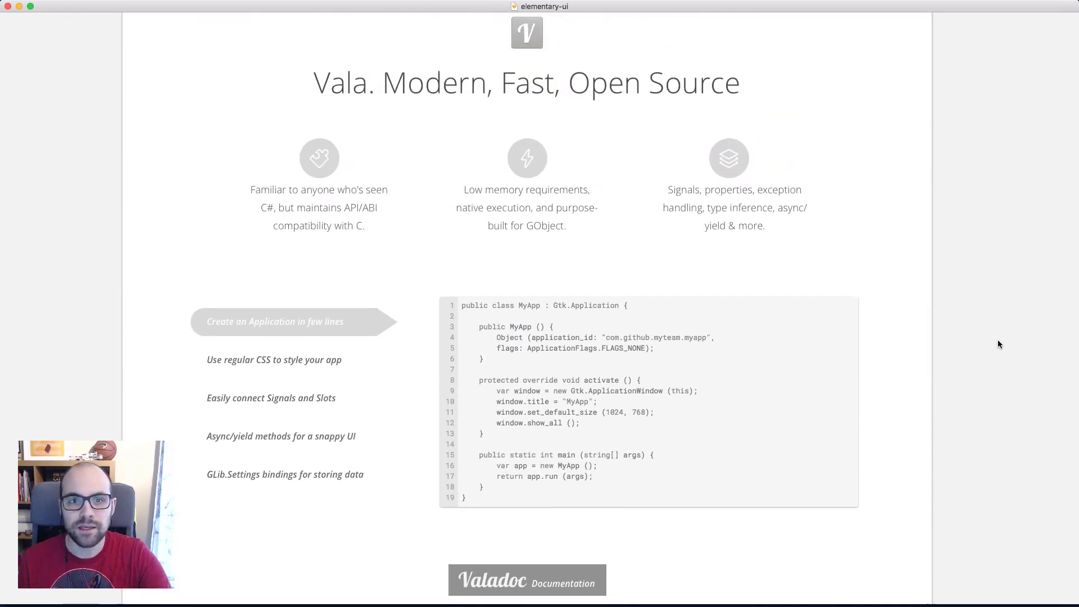
{"action": "scroll", "coordinate": [998, 344], "scroll_direction": "up", "scroll_amount": 15}
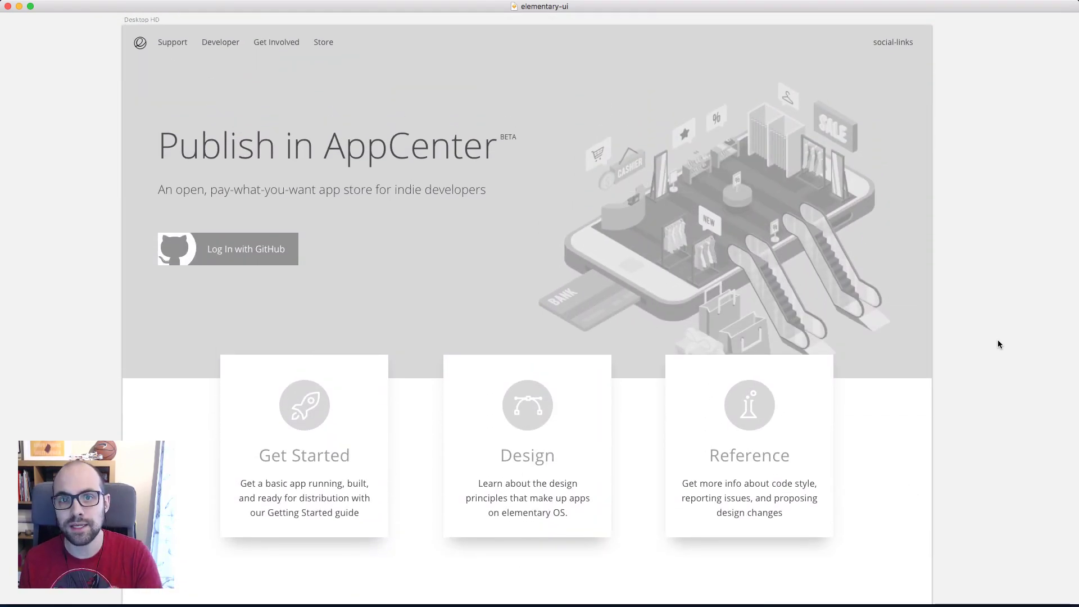
{"action": "scroll", "coordinate": [998, 344], "scroll_direction": "down", "scroll_amount": 10}
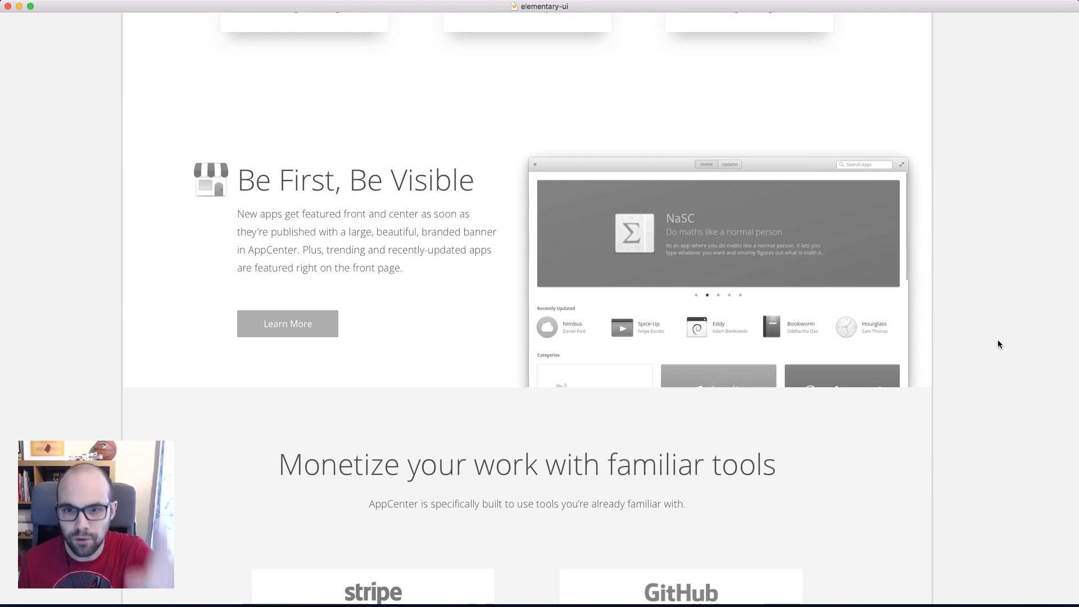
{"action": "scroll", "coordinate": [999, 344], "scroll_direction": "down", "scroll_amount": 5}
{"action": "scroll", "coordinate": [998, 344], "scroll_direction": "down", "scroll_amount": 15}
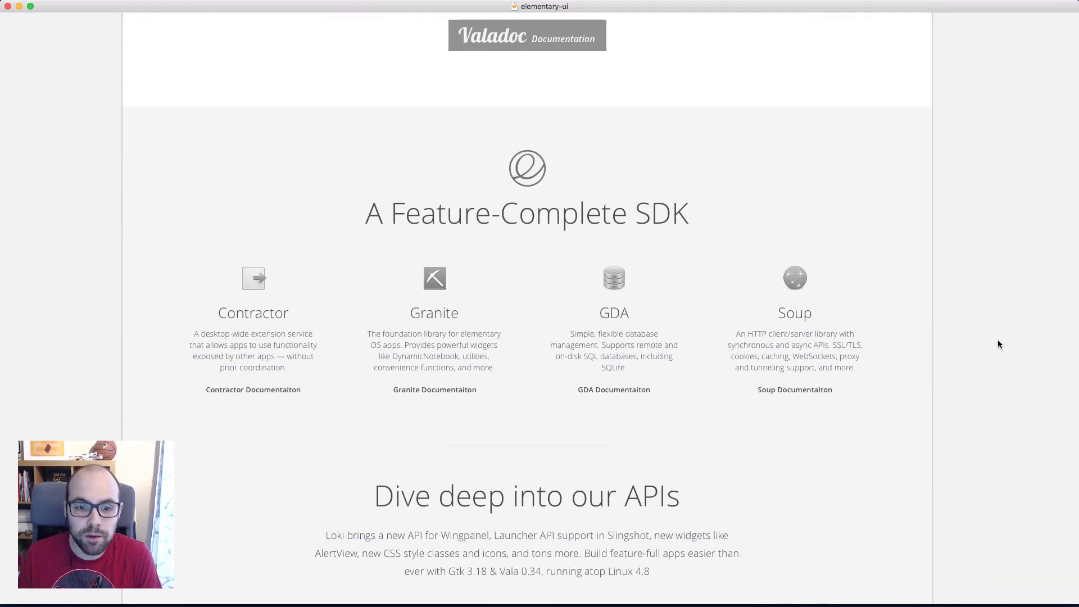
Review the wireframe from the Dive deep into our APIs block through the Download elementary OS pricing and footer, and return to the header
{"action": "scroll", "coordinate": [998, 339], "scroll_direction": "down", "scroll_amount": 3}
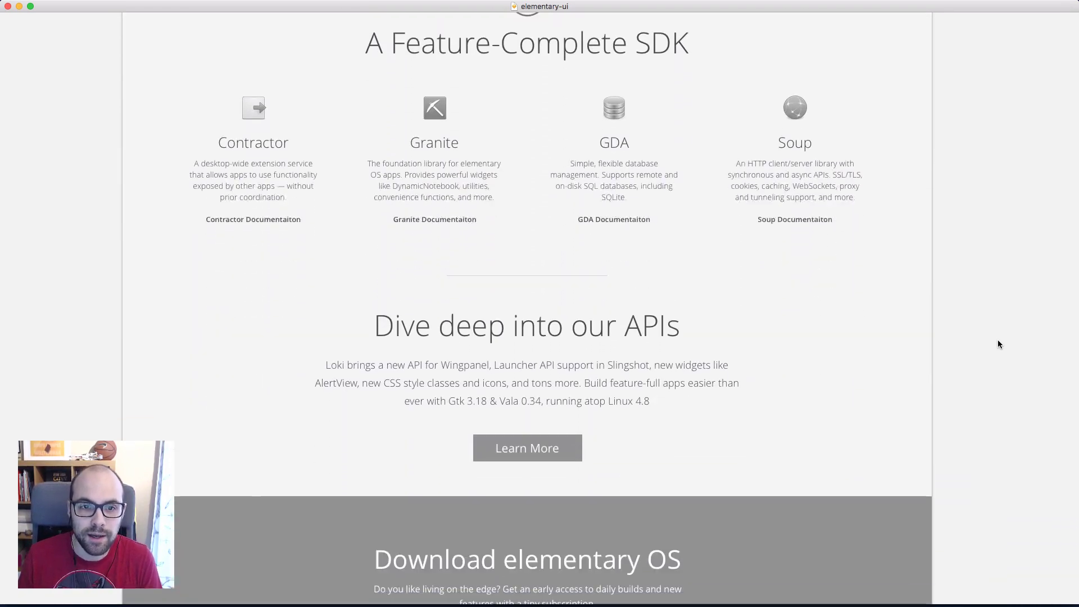
{"action": "left_click", "coordinate": [521, 440]}
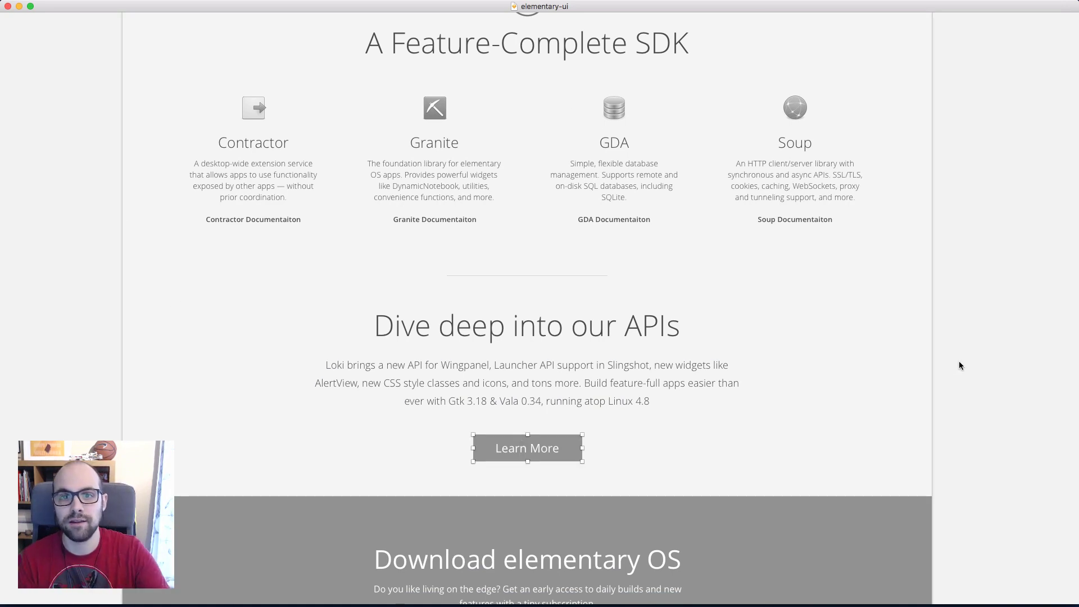
{"action": "left_click", "coordinate": [974, 359]}
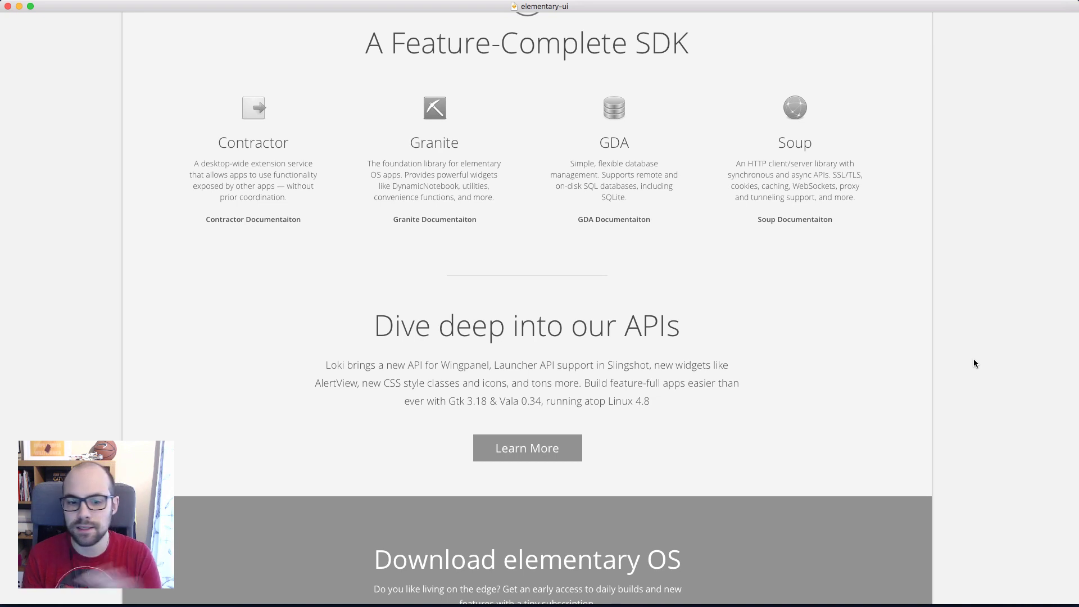
{"action": "scroll", "coordinate": [975, 363], "scroll_direction": "down", "scroll_amount": 10}
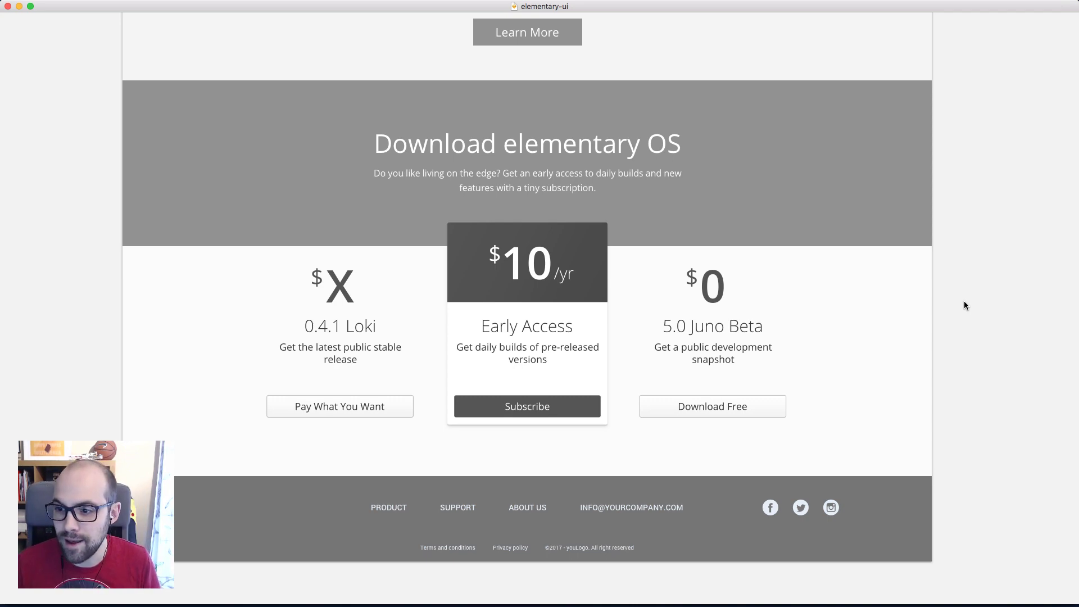
{"action": "scroll", "coordinate": [964, 302], "scroll_direction": "up", "scroll_amount": 20}
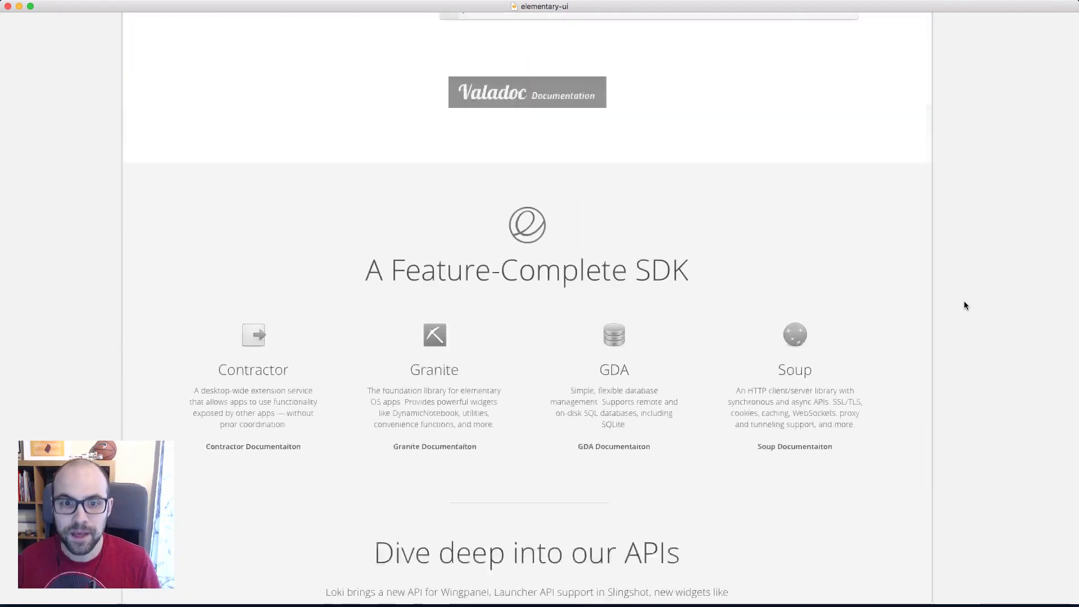
{"action": "scroll", "coordinate": [964, 305], "scroll_direction": "up", "scroll_amount": 20}
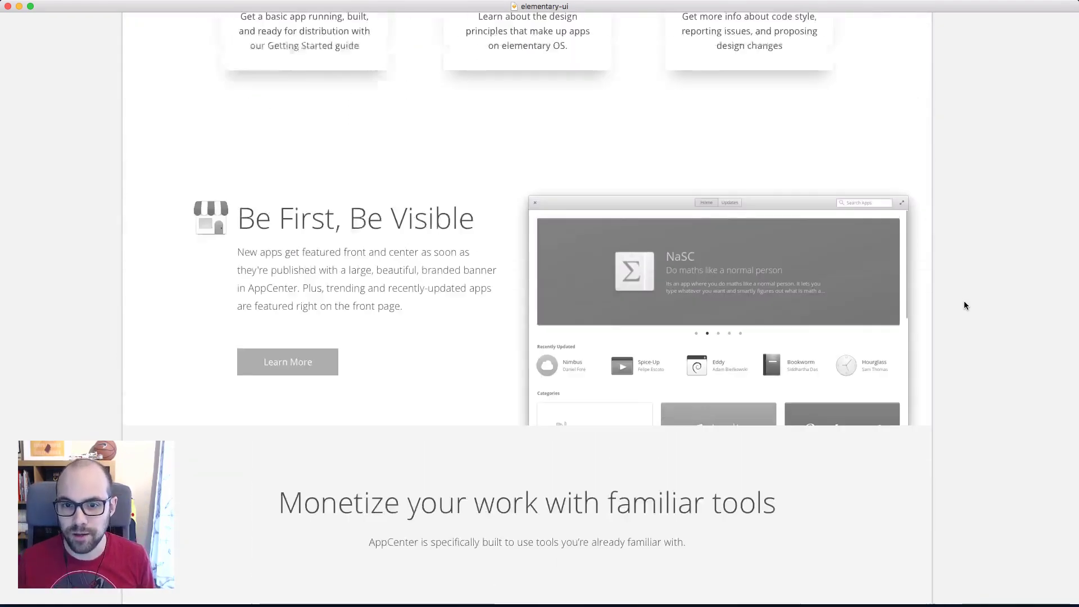
{"action": "scroll", "coordinate": [965, 306], "scroll_direction": "up", "scroll_amount": 6}
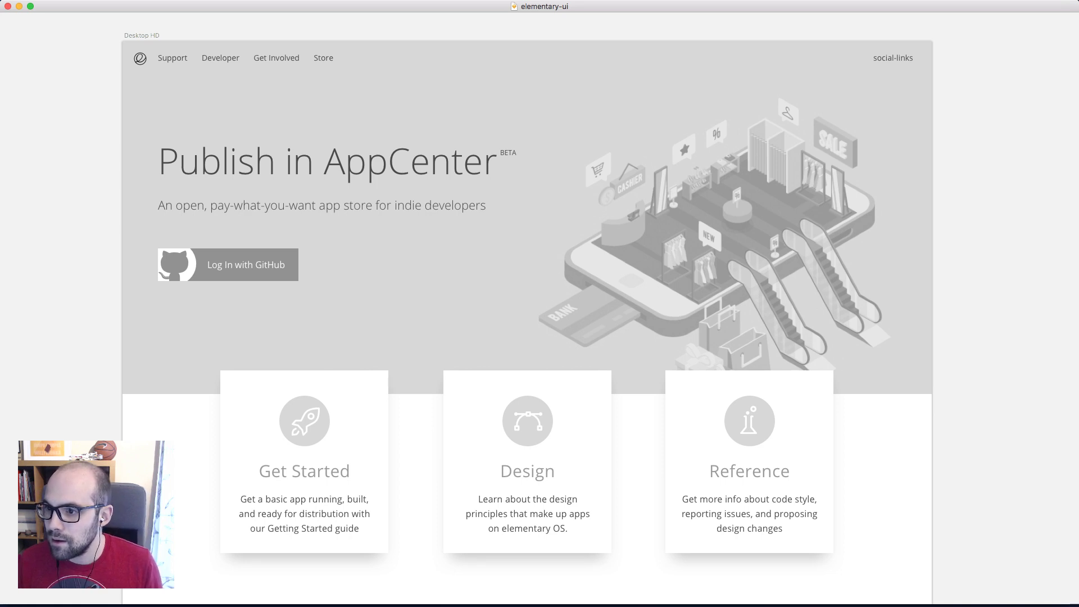
Restore the full editor interface and check the layer properties of the hero's shop illustration
{"action": "key", "text": "super+Tab"}
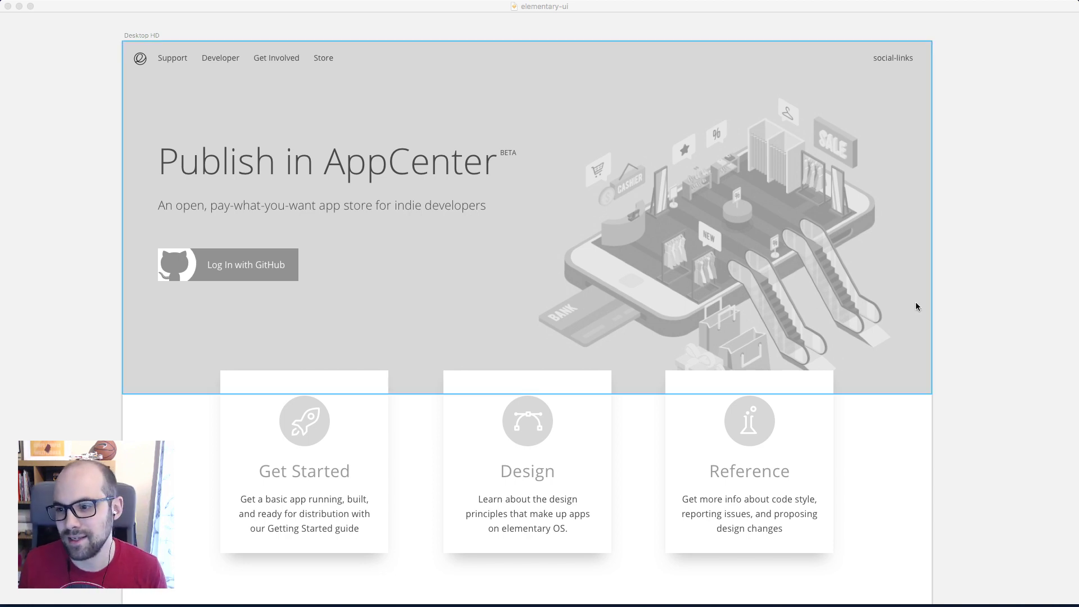
{"action": "left_click", "coordinate": [992, 278]}
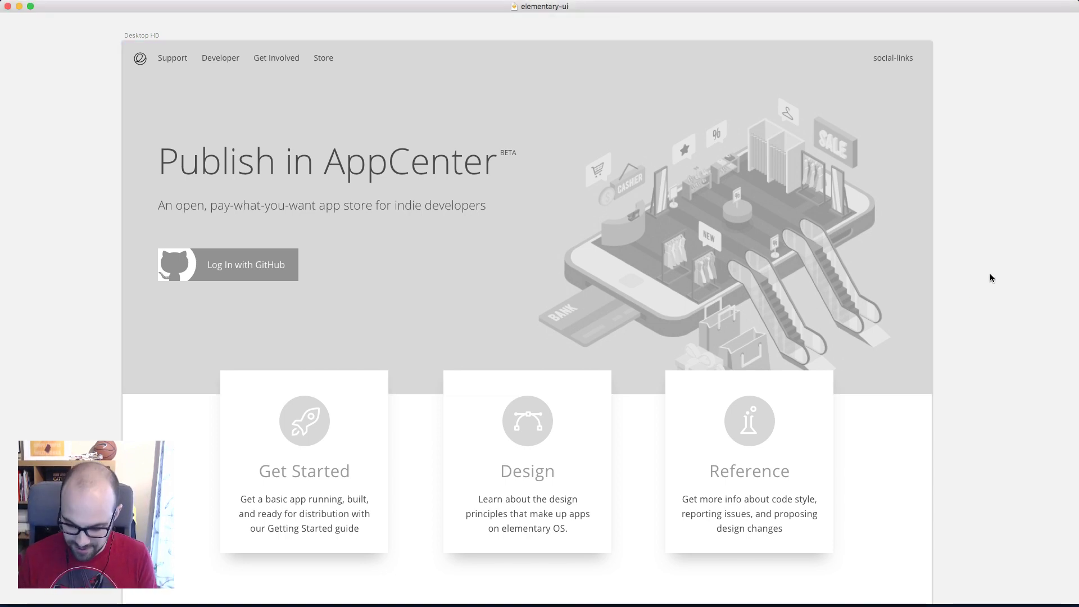
{"action": "key", "text": "super+period"}
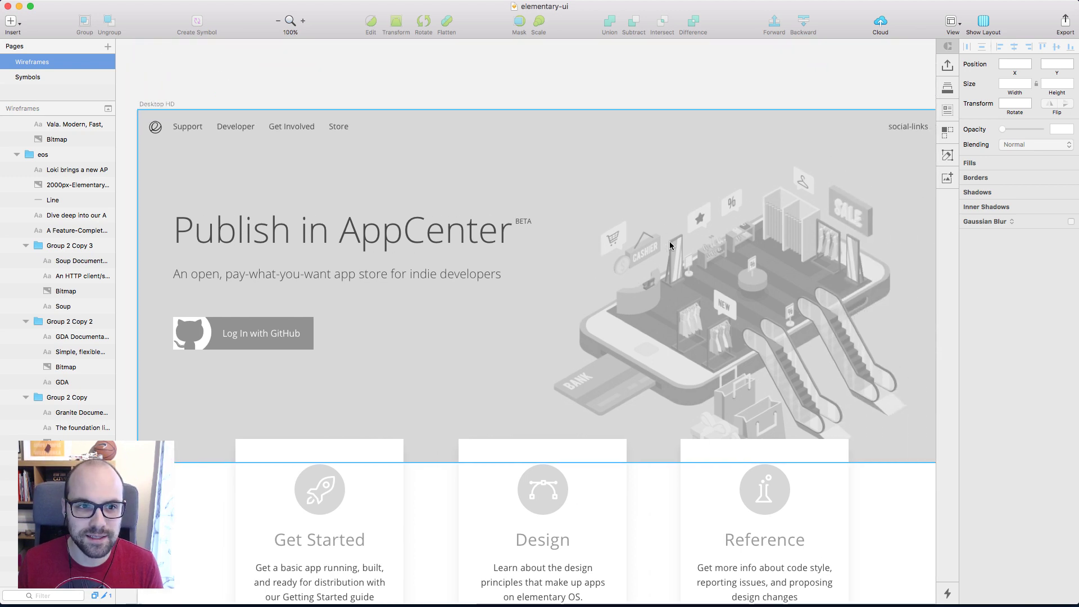
{"action": "left_click", "coordinate": [754, 288]}
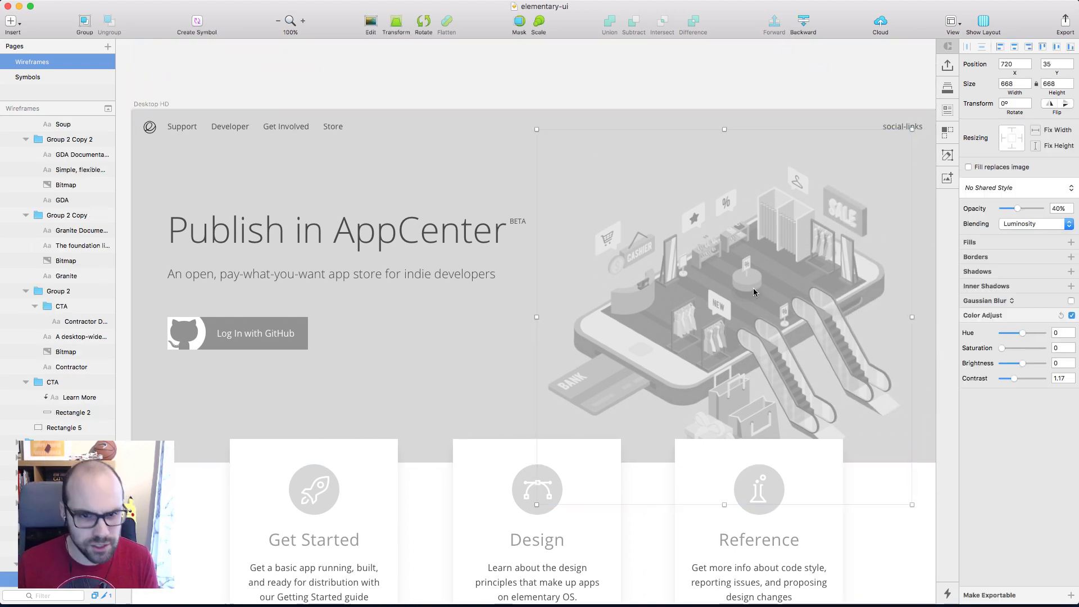
{"action": "left_click", "coordinate": [530, 96]}
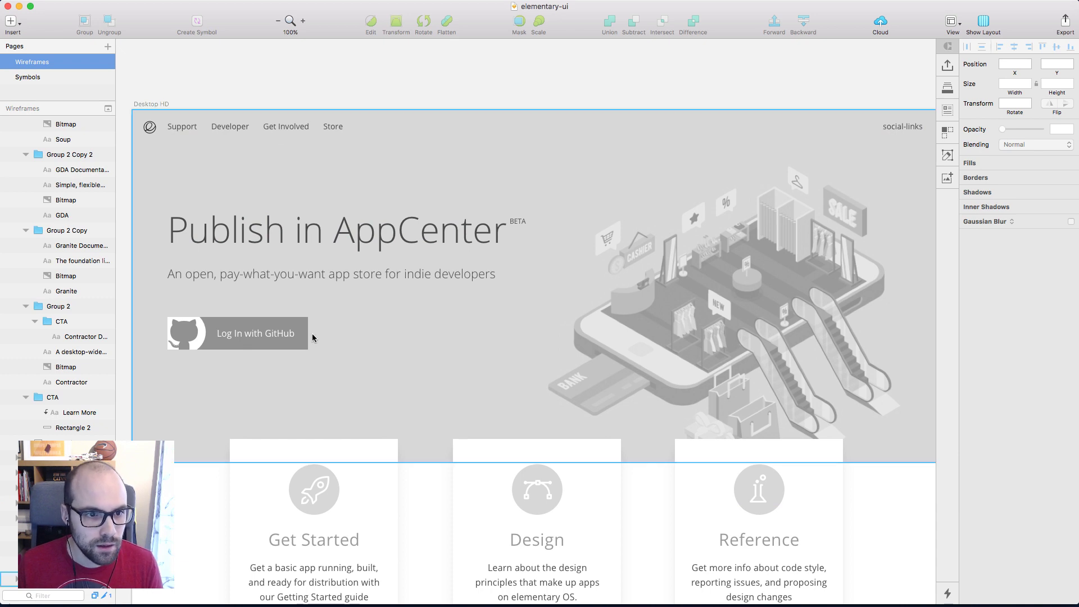
{"action": "left_click", "coordinate": [562, 144]}
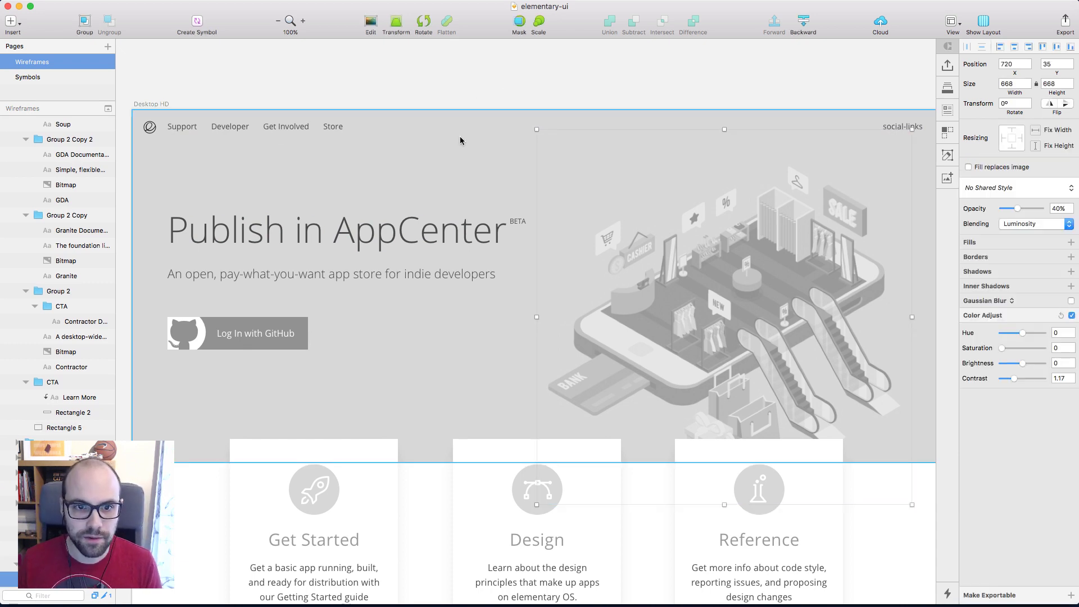
{"action": "left_click", "coordinate": [784, 70]}
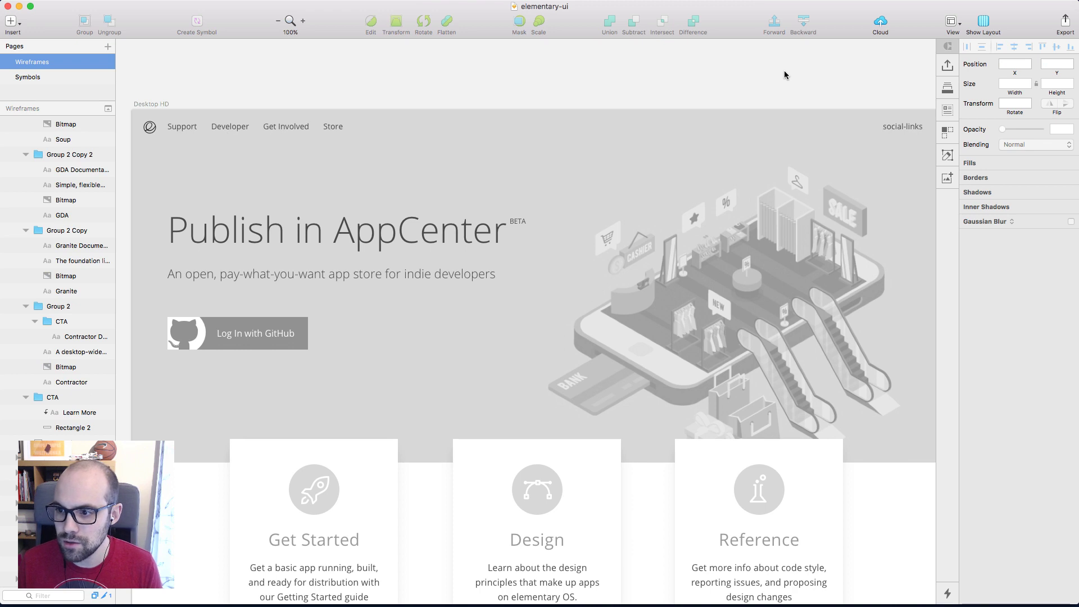
Switch to Chrome and inspect the purple hero section of developer.elementary.io to show its section.hero styles
{"action": "key", "text": "super+Tab"}
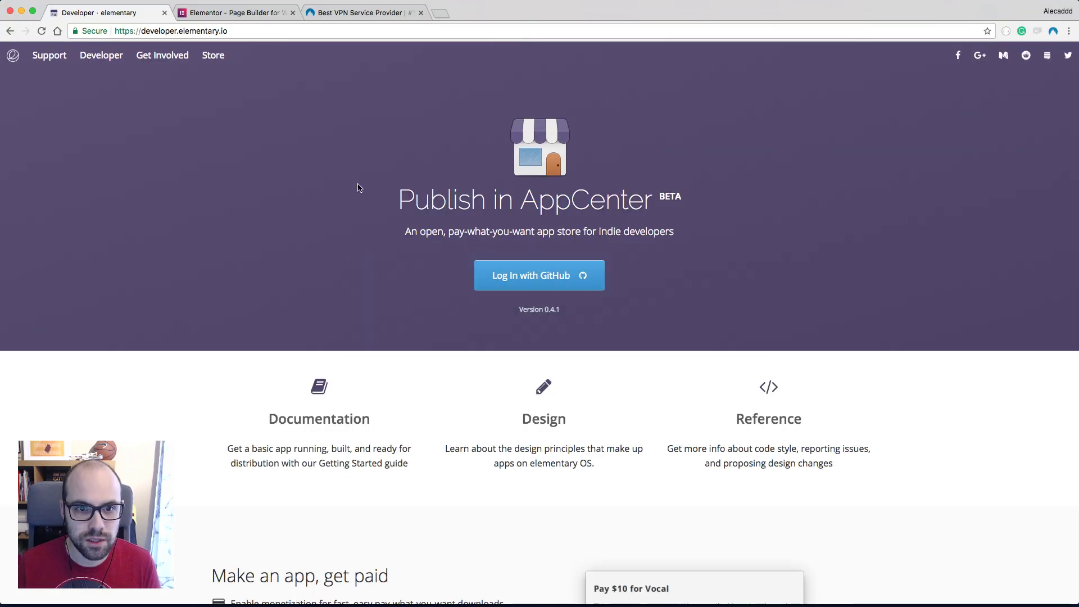
{"action": "right_click", "coordinate": [208, 235]}
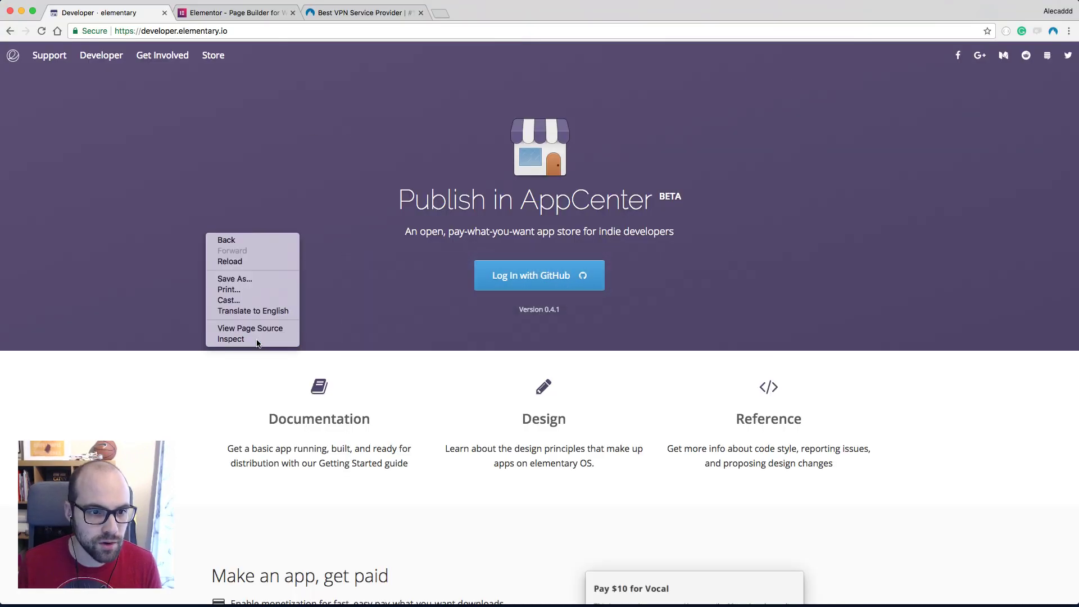
{"action": "left_click", "coordinate": [228, 339]}
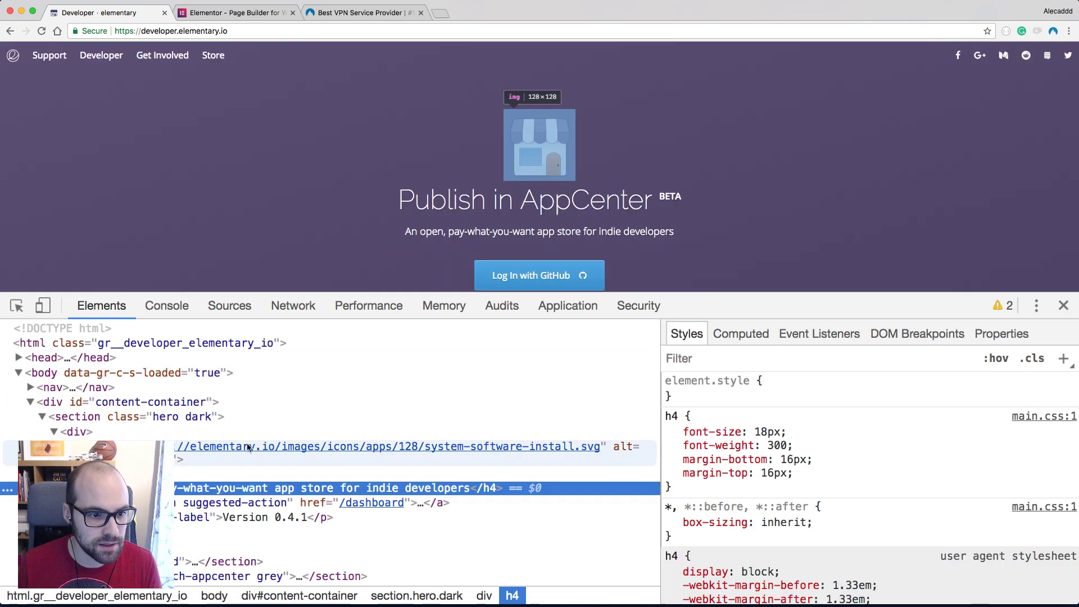
{"action": "left_click", "coordinate": [8, 305]}
{"action": "left_click", "coordinate": [57, 90]}
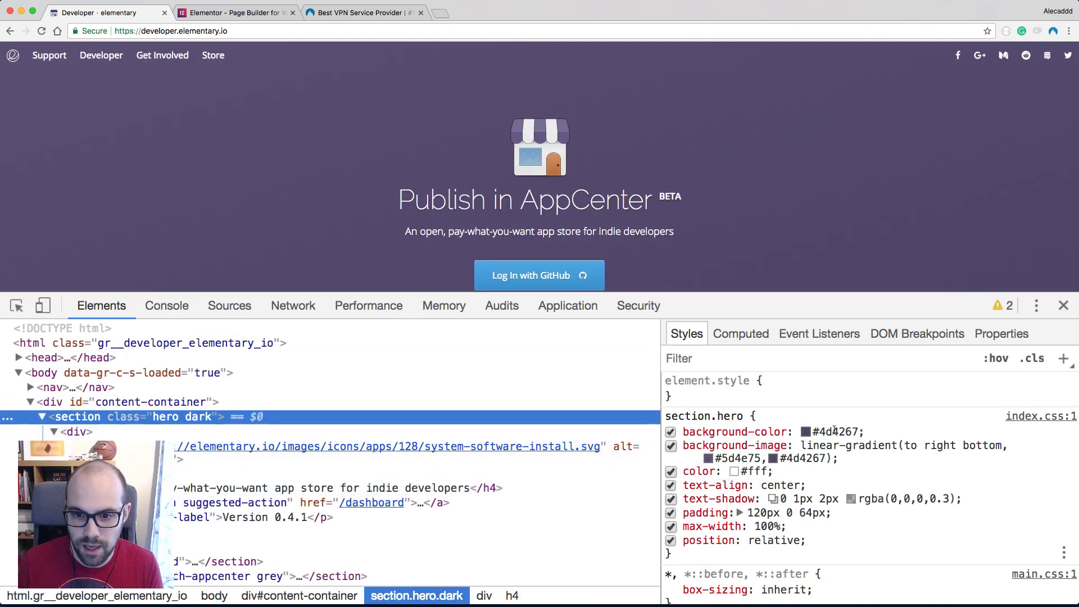
Copy the gradient colours #5d4e75,#4d4267 from the hero's background-image style and close the developer tools
{"action": "left_click", "coordinate": [825, 457]}
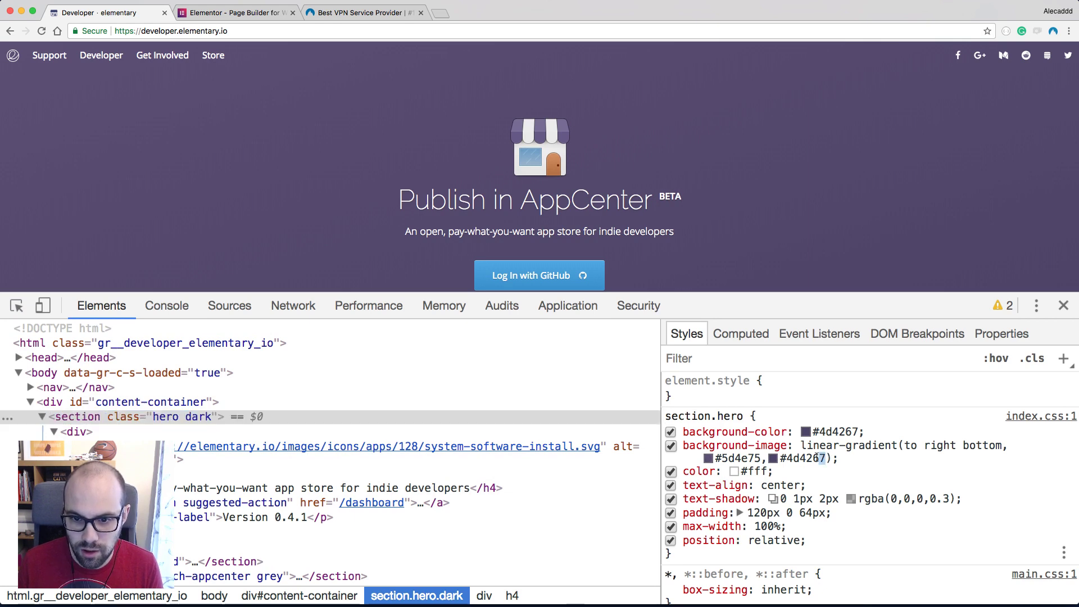
{"action": "left_click", "coordinate": [812, 458]}
{"action": "left_click", "coordinate": [873, 457]}
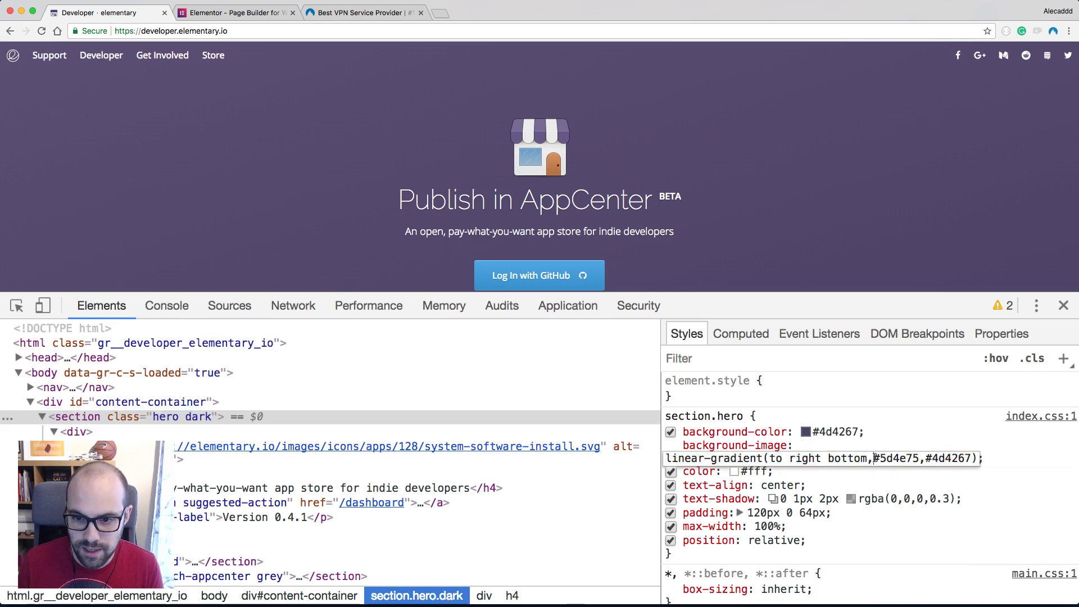
{"action": "left_click_drag", "start_coordinate": [873, 458], "coordinate": [971, 458]}
{"action": "key", "text": "super+c"}
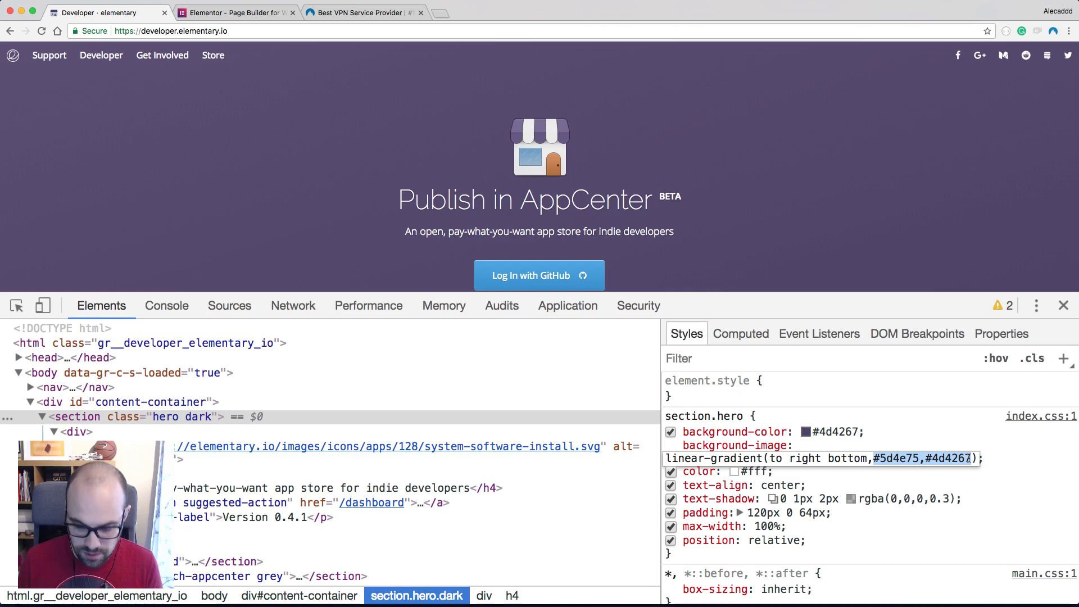
{"action": "key", "text": "Escape"}
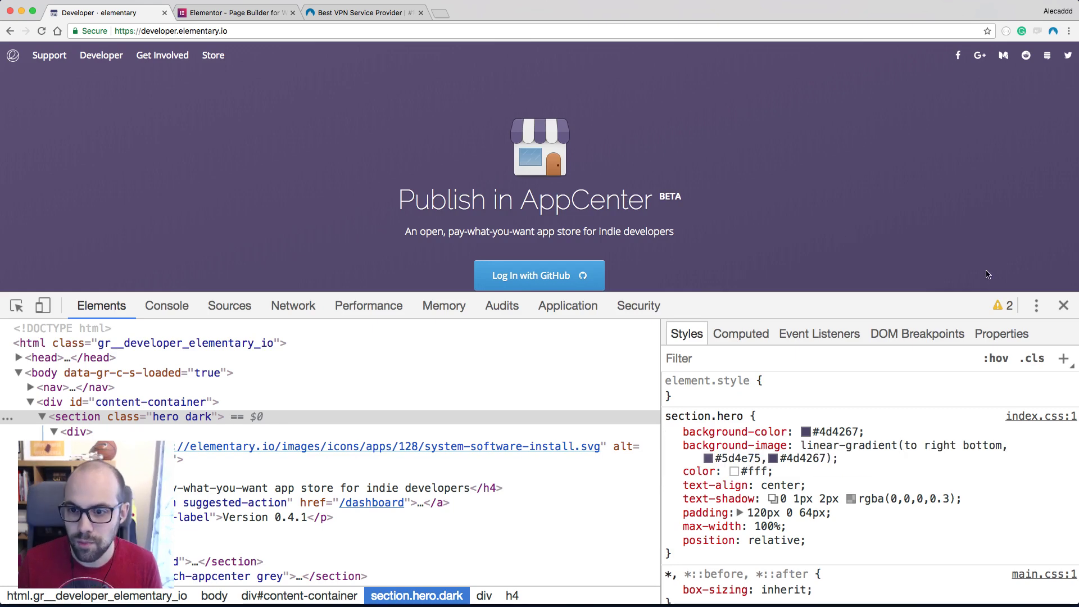
{"action": "left_click", "coordinate": [1061, 306]}
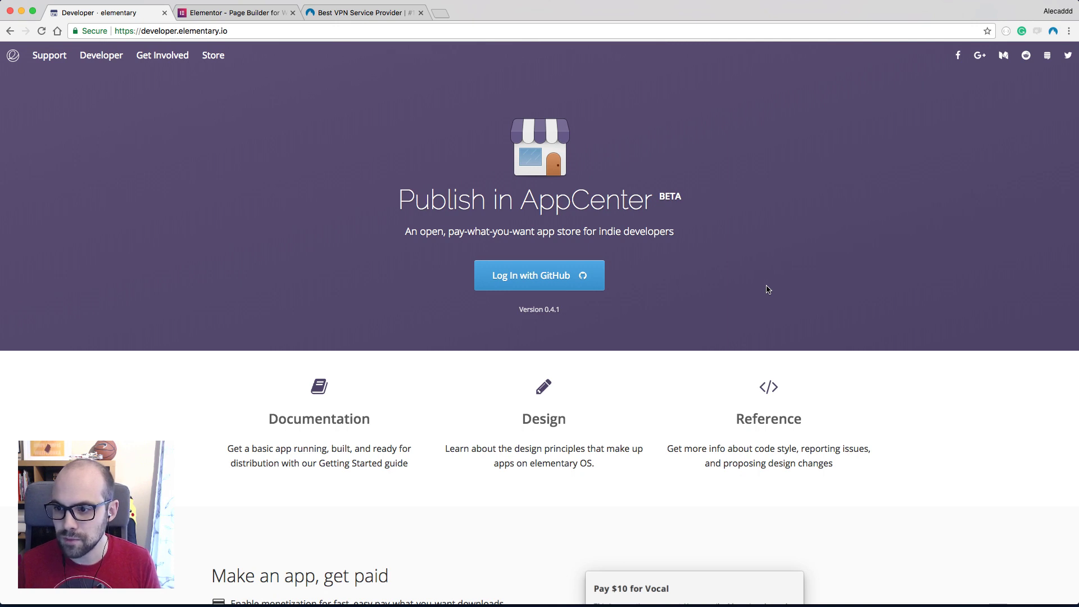
Switch back to Sketch and add a text layer above the artboard containing the copied codes #5d4e75,#4d4267
{"action": "key", "text": "super+Tab"}
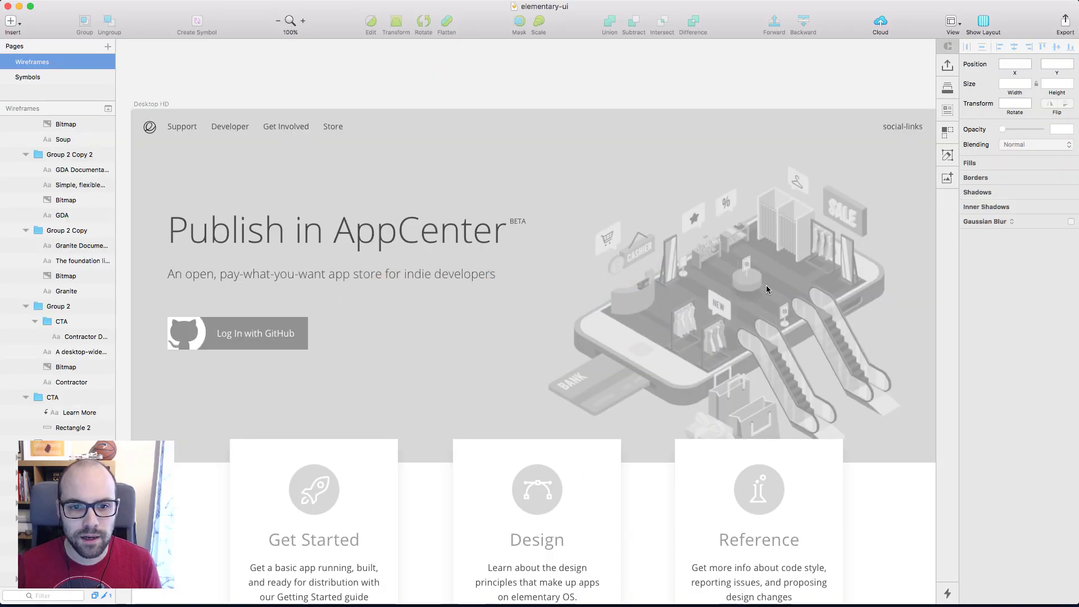
{"action": "scroll", "coordinate": [294, 243], "scroll_direction": "right", "scroll_amount": 3}
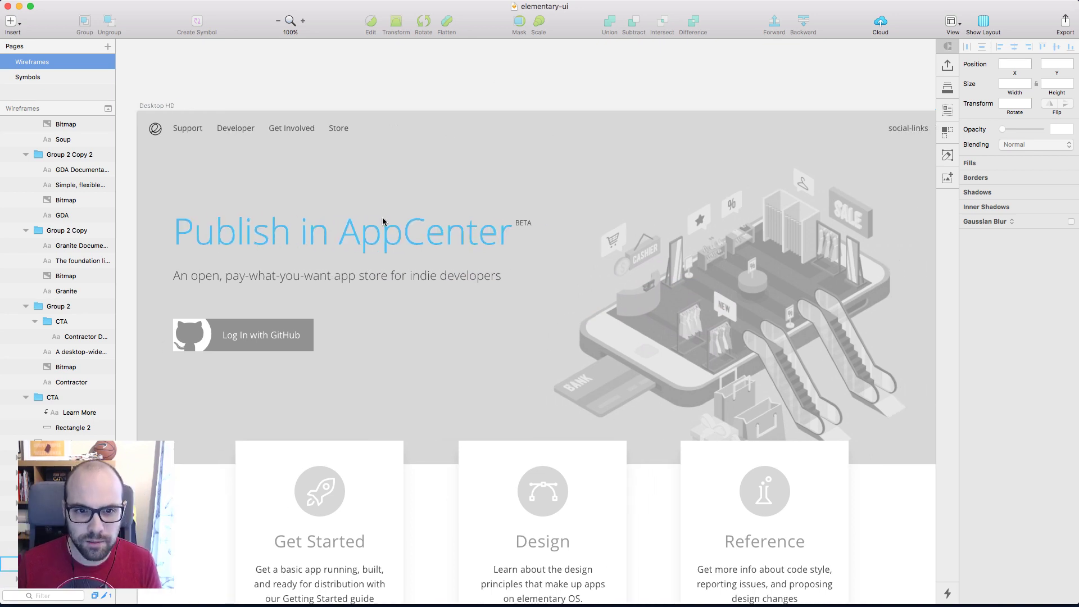
{"action": "left_click", "coordinate": [309, 234]}
{"action": "left_click", "coordinate": [466, 91]}
{"action": "scroll", "coordinate": [466, 90], "scroll_direction": "left", "scroll_amount": 5}
{"action": "scroll", "coordinate": [394, 88], "scroll_direction": "up", "scroll_amount": 2}
{"action": "key", "text": "t"}
{"action": "left_click", "coordinate": [207, 85]}
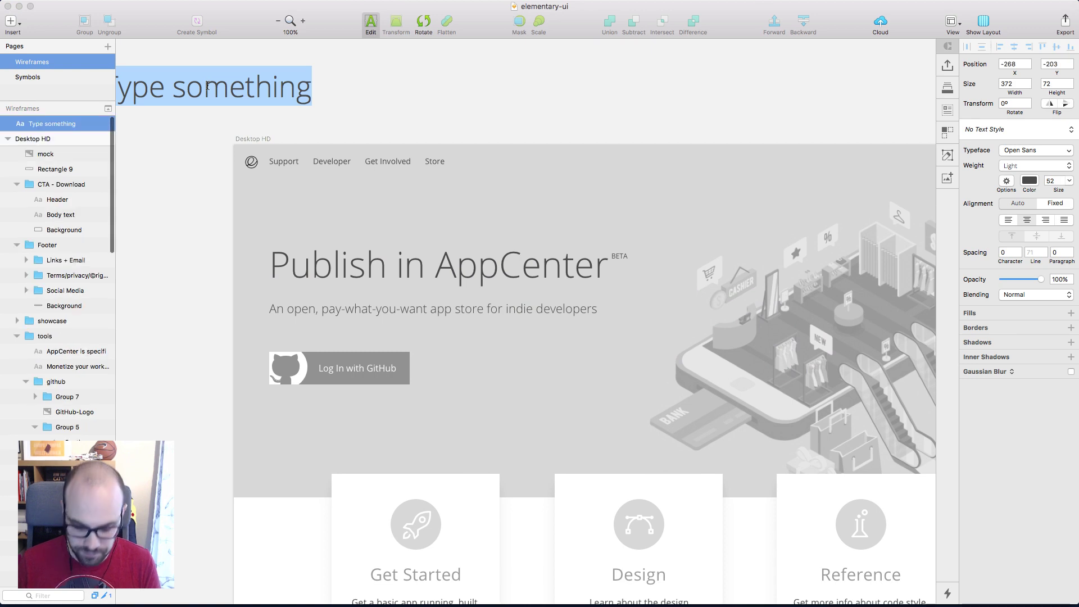
{"action": "key", "text": "super+v"}
{"action": "key", "text": "Escape"}
{"action": "scroll", "coordinate": [469, 90], "scroll_direction": "left", "scroll_amount": 5}
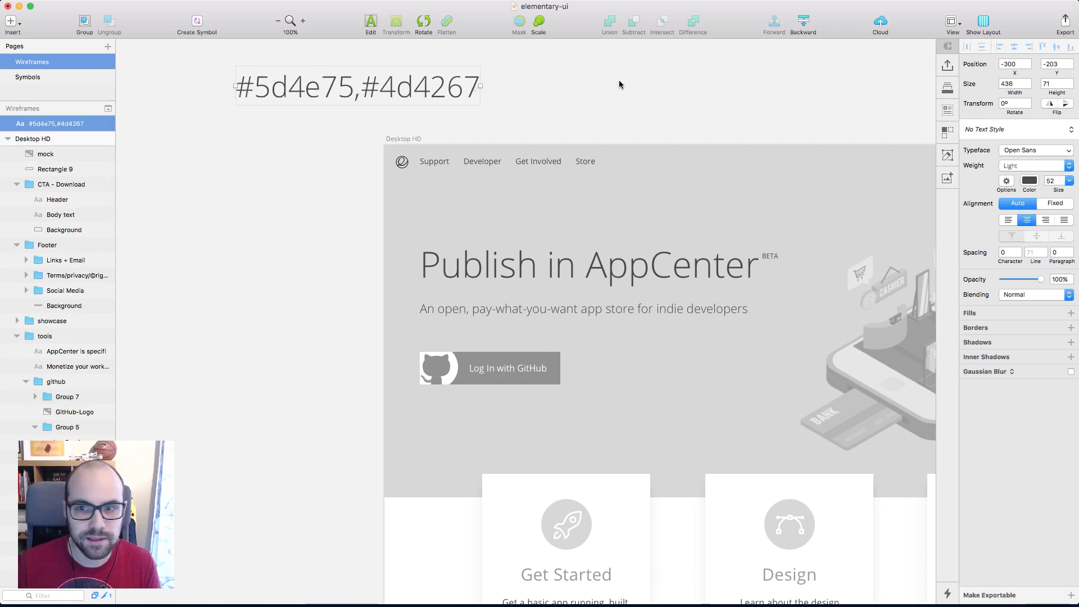
Reduce the colour-code text's font size to 22 and deselect it
{"action": "left_click", "coordinate": [1052, 180]}
{"action": "type", "text": "42"}
{"action": "key", "text": "Return"}
{"action": "key", "text": "shift+Down"}
{"action": "key", "text": "shift+Down"}
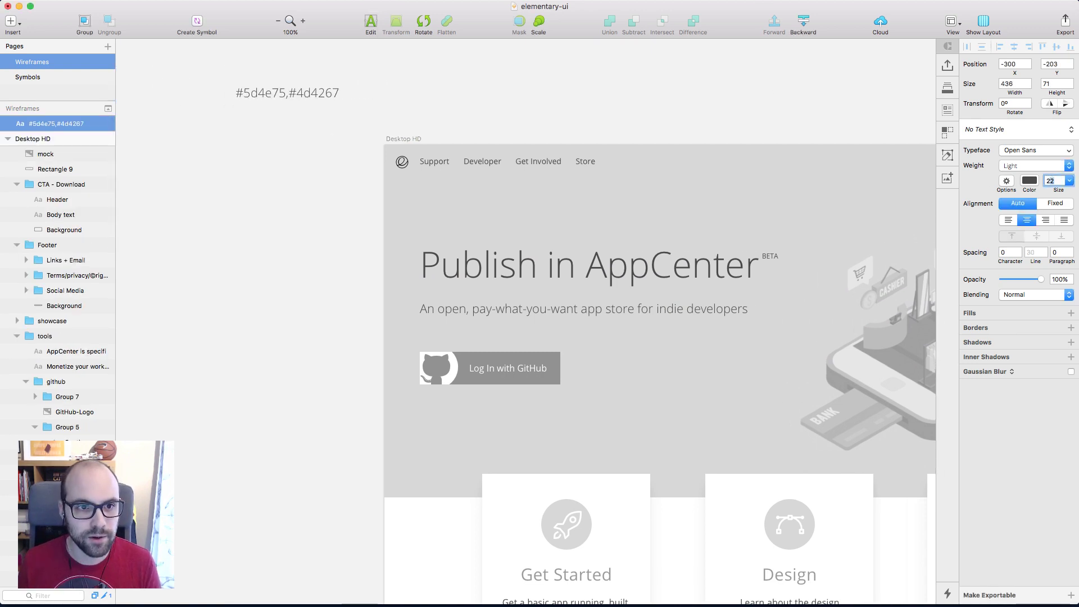
{"action": "left_click", "coordinate": [841, 187]}
{"action": "left_click", "coordinate": [331, 127]}
Copy the first colour code, 5d4e75, from the text note above the artboard
{"action": "scroll", "coordinate": [298, 125], "scroll_direction": "right", "scroll_amount": 1}
{"action": "scroll", "coordinate": [299, 124], "scroll_direction": "right", "scroll_amount": 3}
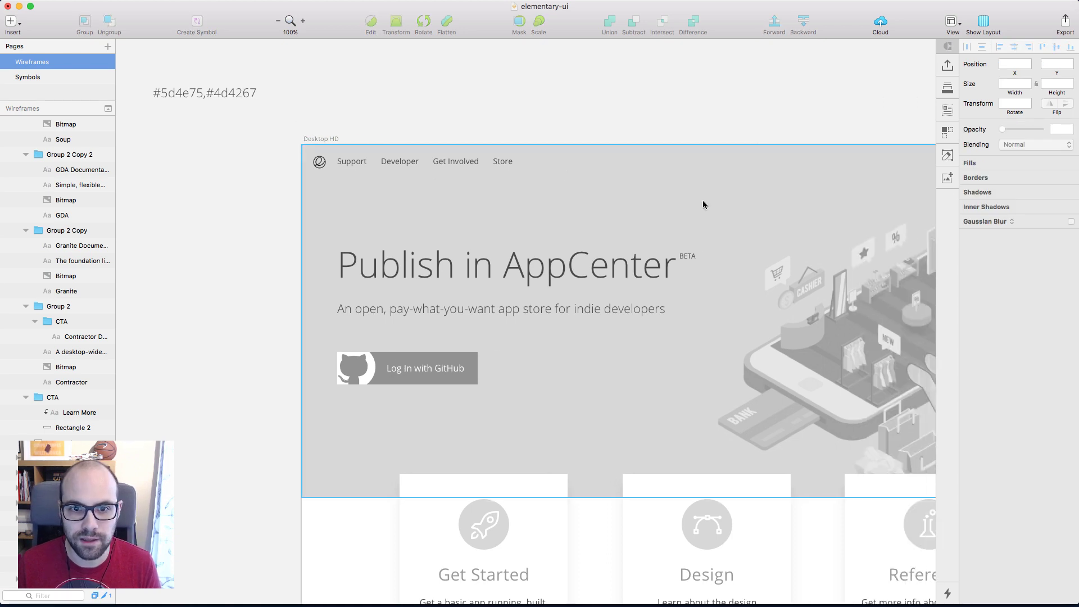
{"action": "left_click", "coordinate": [703, 205]}
{"action": "double_click", "coordinate": [208, 94]}
{"action": "left_click_drag", "start_coordinate": [204, 95], "coordinate": [162, 94]}
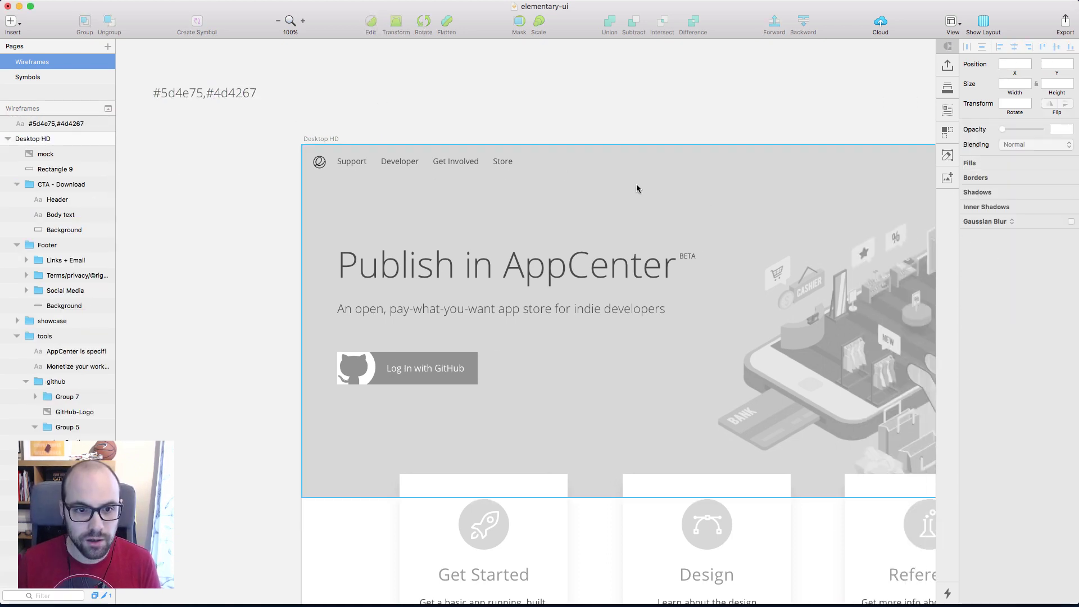
Give the hero background rectangle a linear gradient fill with its first stop set to 5d4e75
{"action": "left_click", "coordinate": [616, 185]}
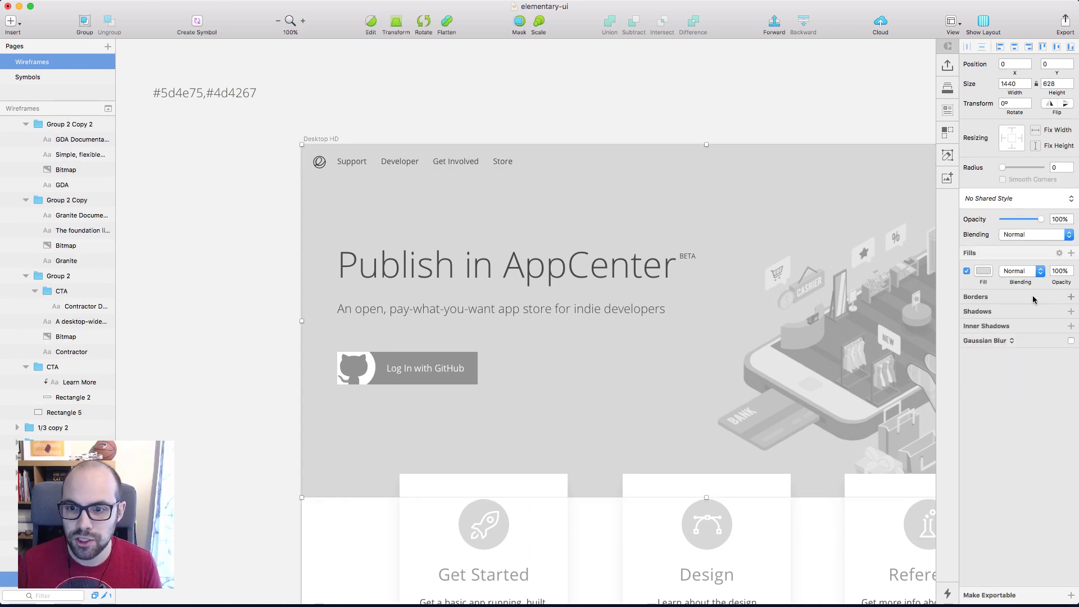
{"action": "left_click", "coordinate": [983, 271]}
{"action": "left_click", "coordinate": [992, 296]}
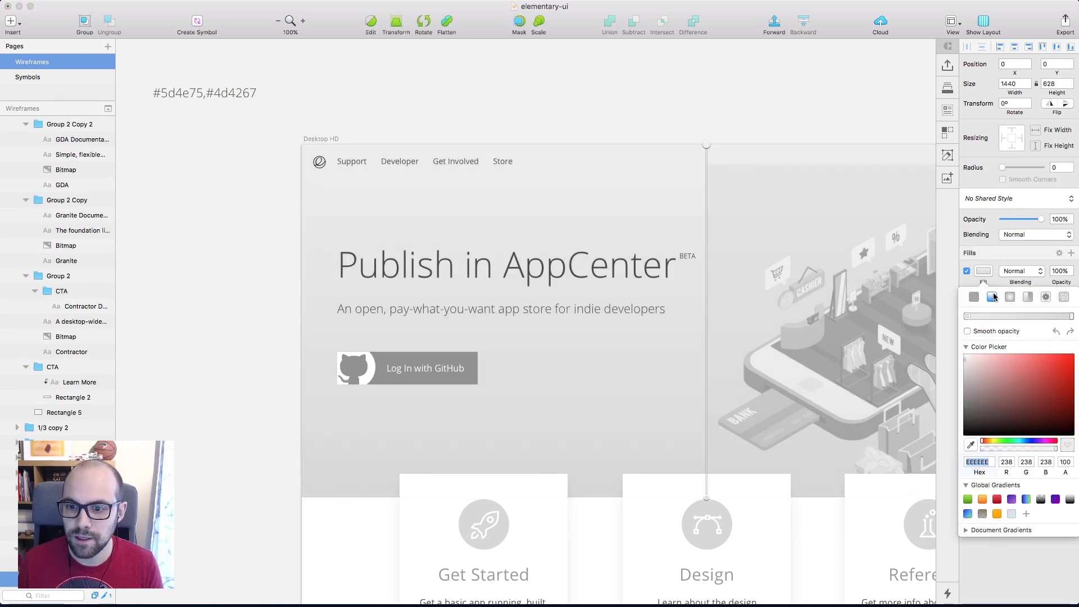
{"action": "left_click", "coordinate": [968, 317]}
{"action": "double_click", "coordinate": [978, 462]}
{"action": "type", "text": "5d4e75"}
{"action": "key", "text": "Return"}
{"action": "scroll", "coordinate": [497, 109], "scroll_direction": "right", "scroll_amount": 5}
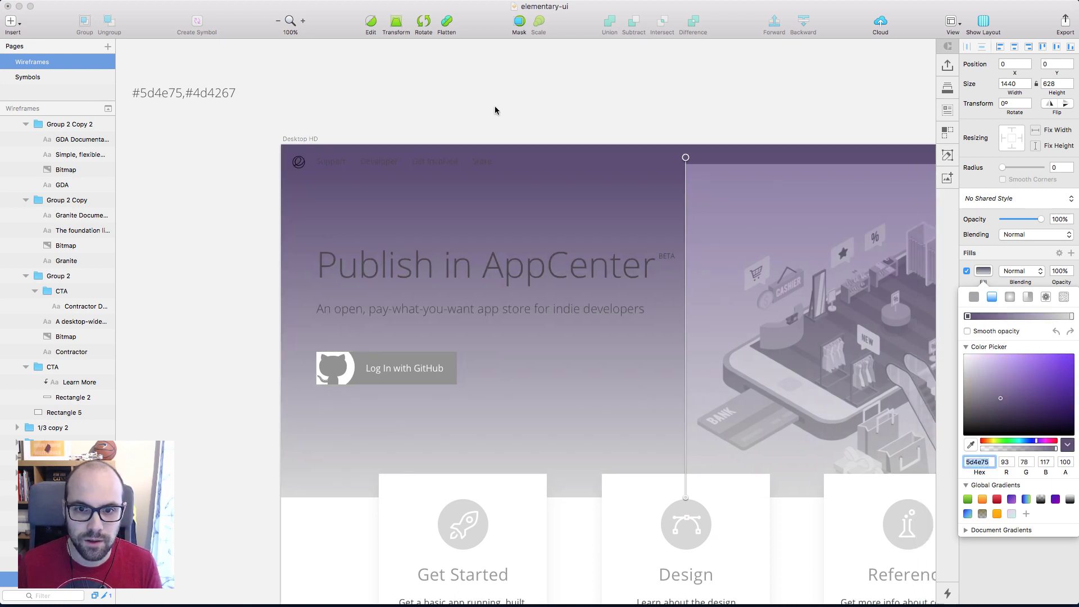
Copy the second colour code, 4d4267, from the text note and reselect the hero background rectangle
{"action": "left_click", "coordinate": [1072, 316]}
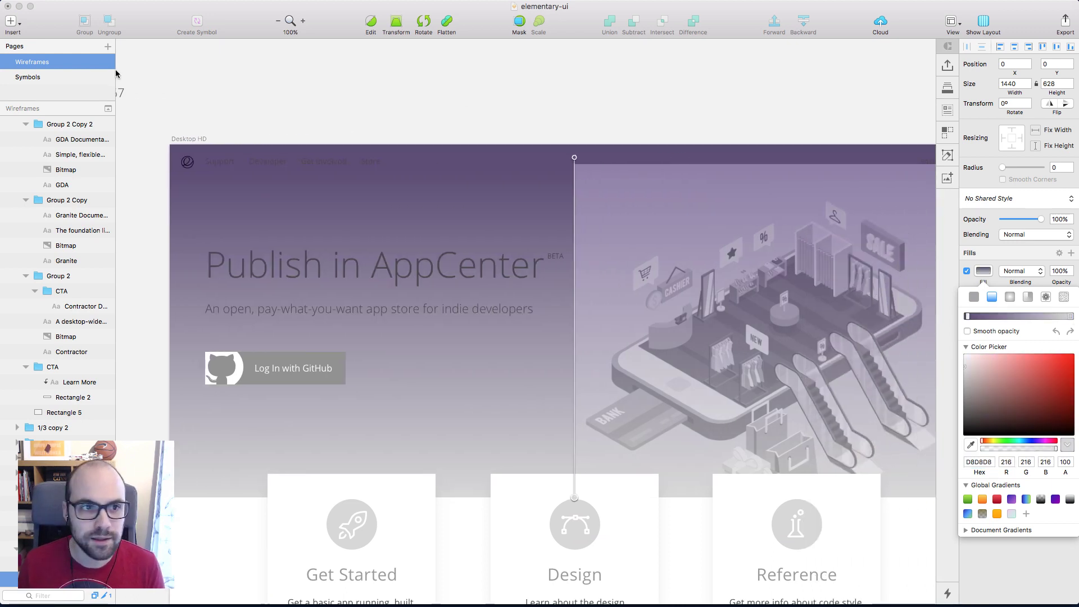
{"action": "scroll", "coordinate": [211, 90], "scroll_direction": "left", "scroll_amount": 5}
{"action": "double_click", "coordinate": [213, 92]}
{"action": "double_click", "coordinate": [212, 93]}
{"action": "double_click", "coordinate": [213, 93]}
{"action": "key", "text": "super+c"}
{"action": "key", "text": "Escape"}
{"action": "scroll", "coordinate": [418, 87], "scroll_direction": "right", "scroll_amount": 1}
{"action": "left_click", "coordinate": [533, 176]}
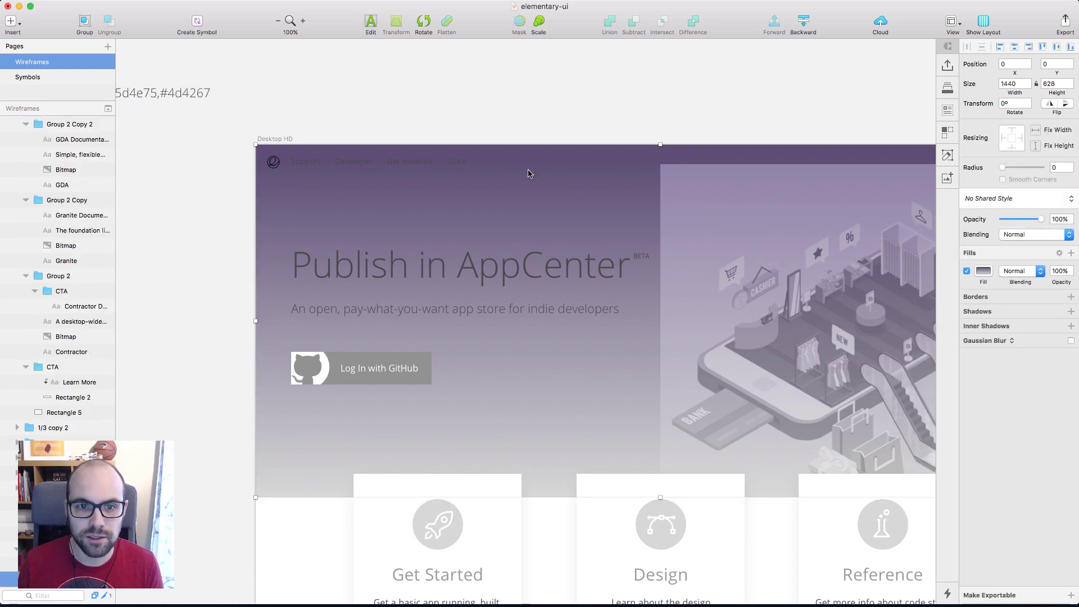
Set the last stop of the hero background rectangle's gradient to 4d4267
{"action": "left_click", "coordinate": [983, 271]}
{"action": "left_click", "coordinate": [1071, 316]}
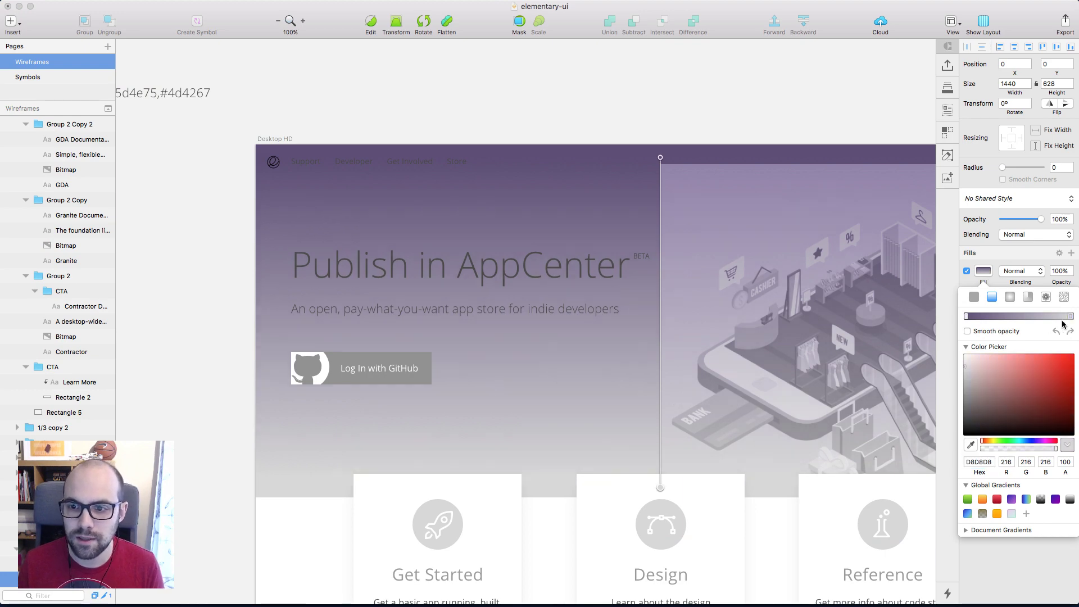
{"action": "left_click", "coordinate": [978, 462]}
{"action": "key", "text": "super+v"}
{"action": "key", "text": "Return"}
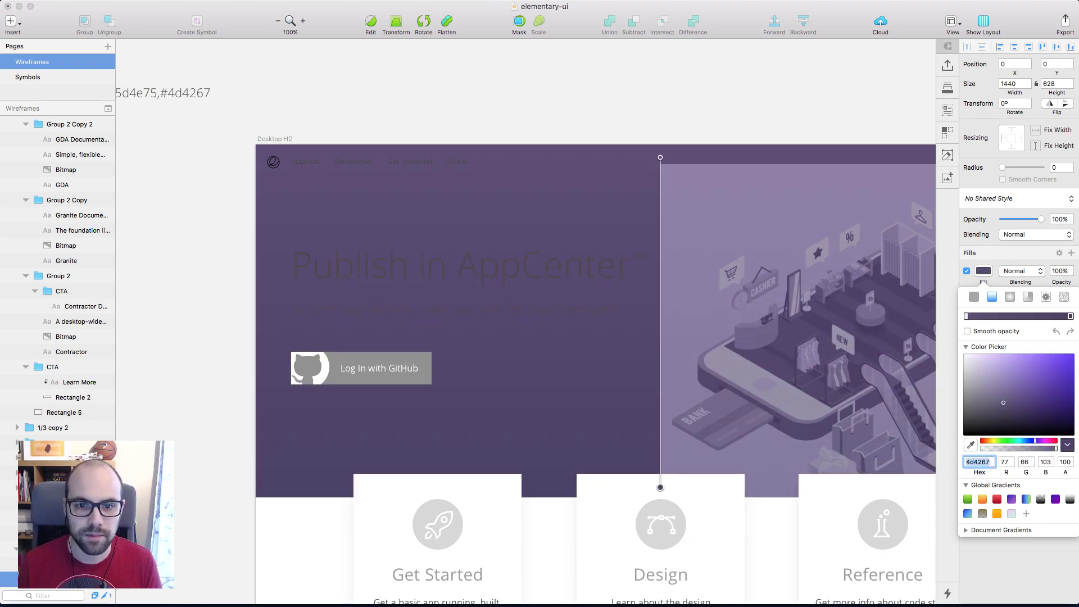
{"action": "left_click", "coordinate": [605, 80]}
Turn off the hero illustration's colour adjustment, and set its opacity to 100% and its blending to Normal
{"action": "scroll", "coordinate": [605, 80], "scroll_direction": "right", "scroll_amount": 5}
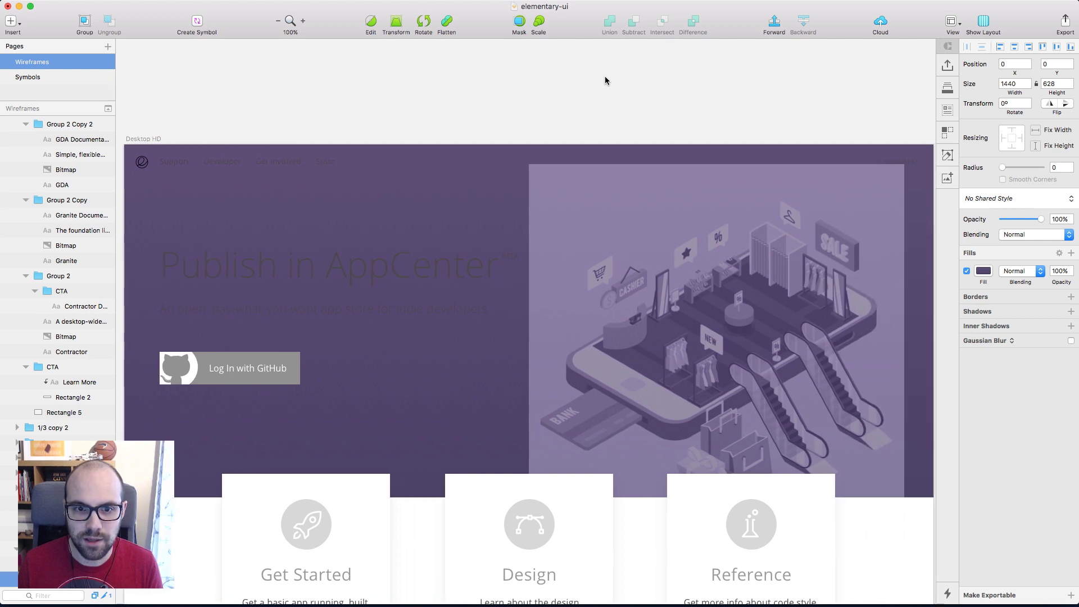
{"action": "left_click", "coordinate": [696, 275]}
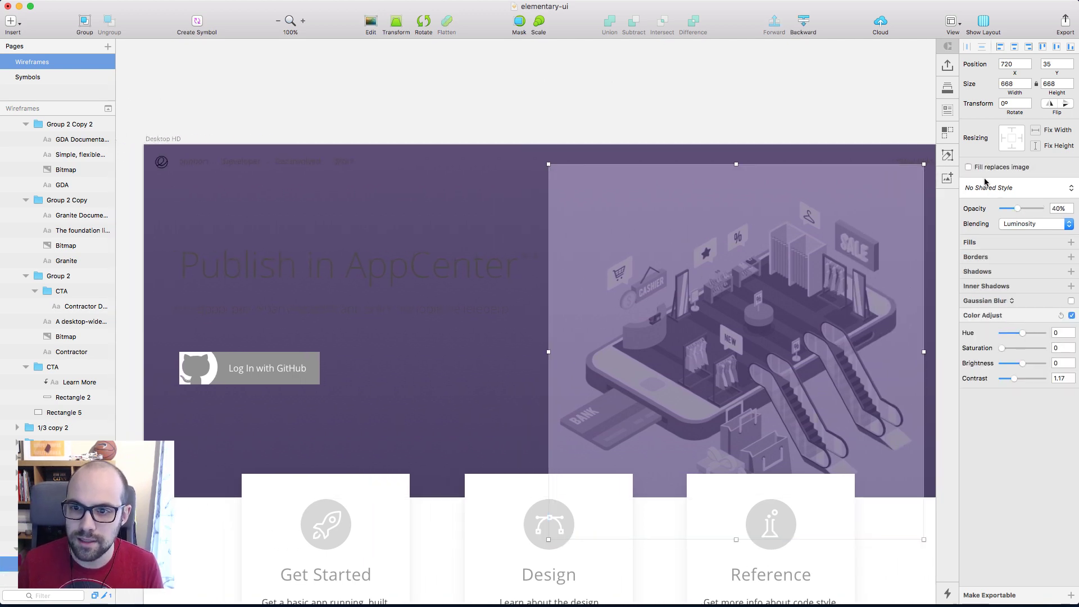
{"action": "left_click", "coordinate": [1071, 317]}
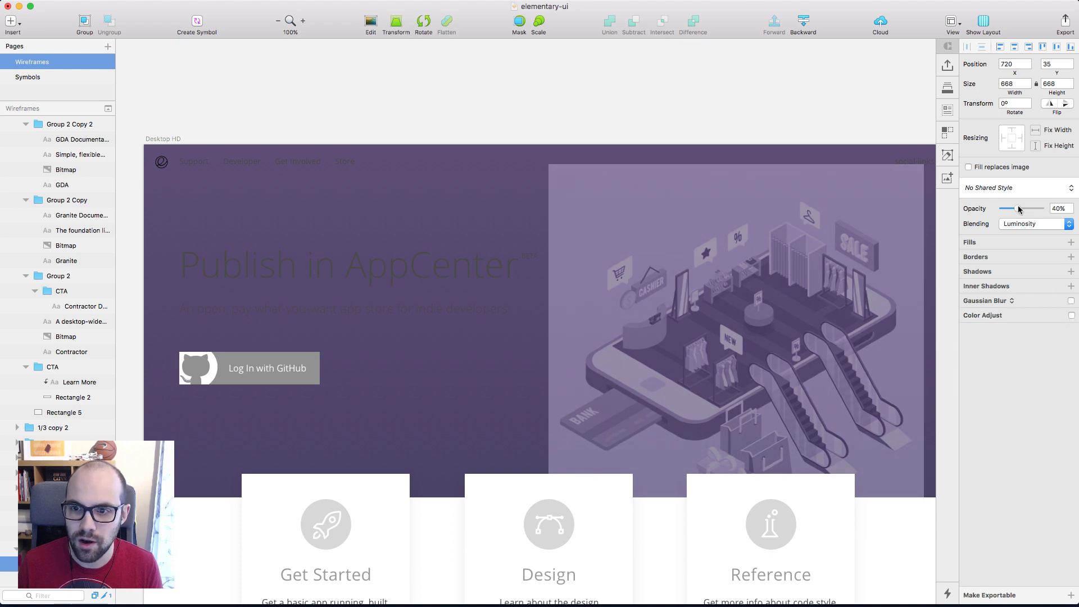
{"action": "left_click_drag", "start_coordinate": [1017, 208], "coordinate": [1041, 208]}
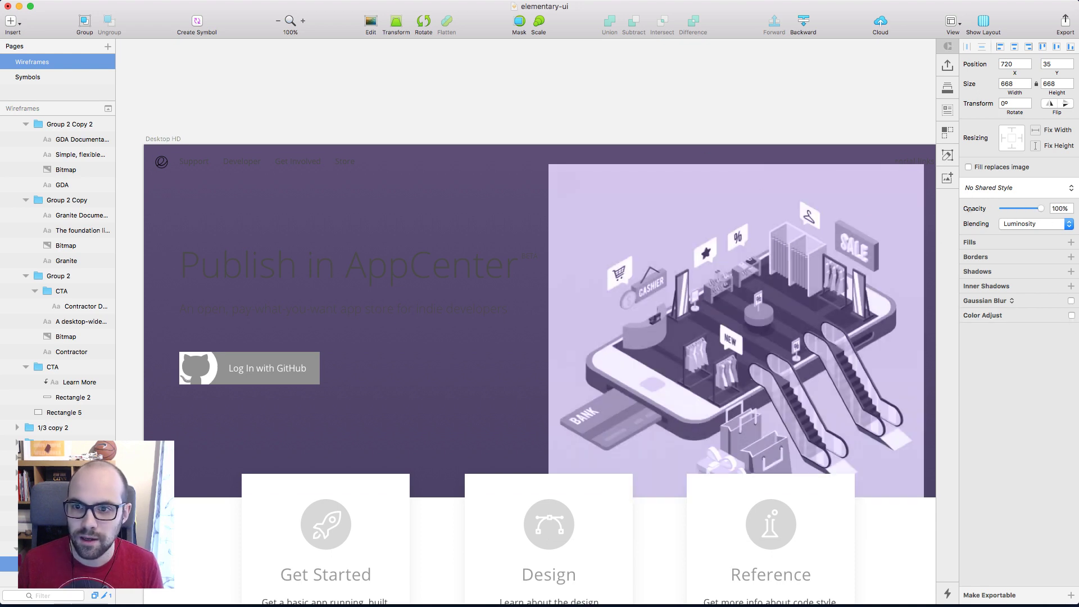
{"action": "left_click", "coordinate": [1024, 223]}
{"action": "left_click", "coordinate": [1015, 55]}
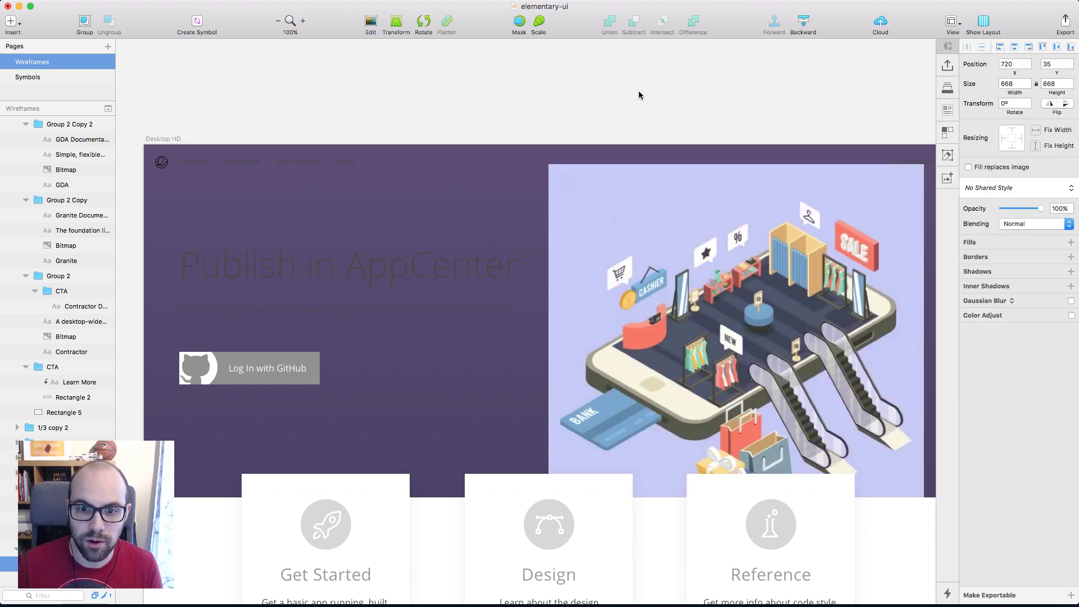
Try the Overlay, Darken, Multiply, Color Burn, Lighten and Screen blending modes on the hero illustration
{"action": "left_click", "coordinate": [716, 272]}
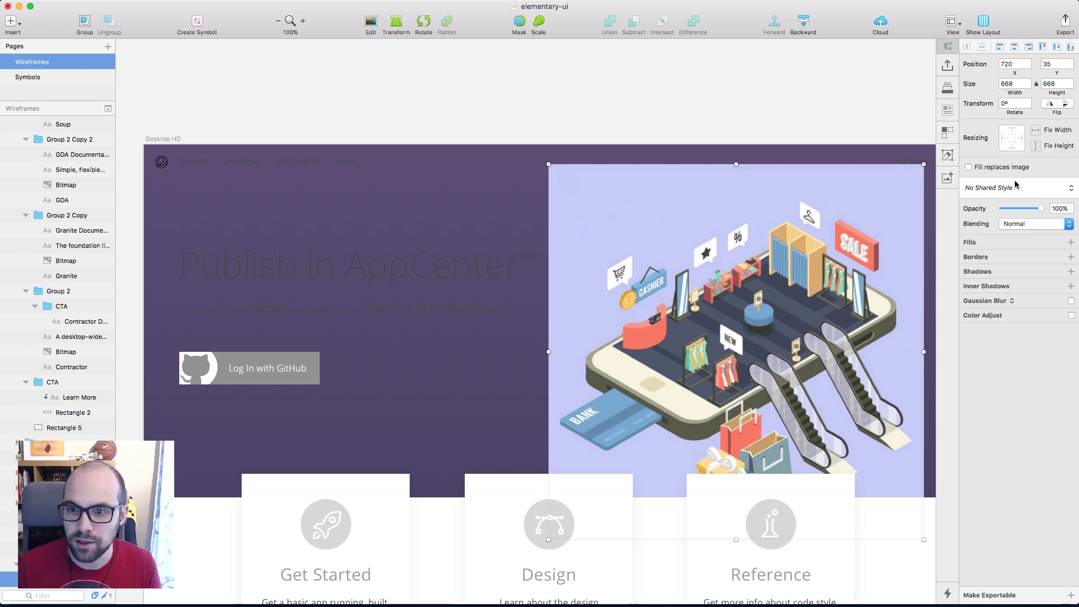
{"action": "left_click", "coordinate": [1028, 224]}
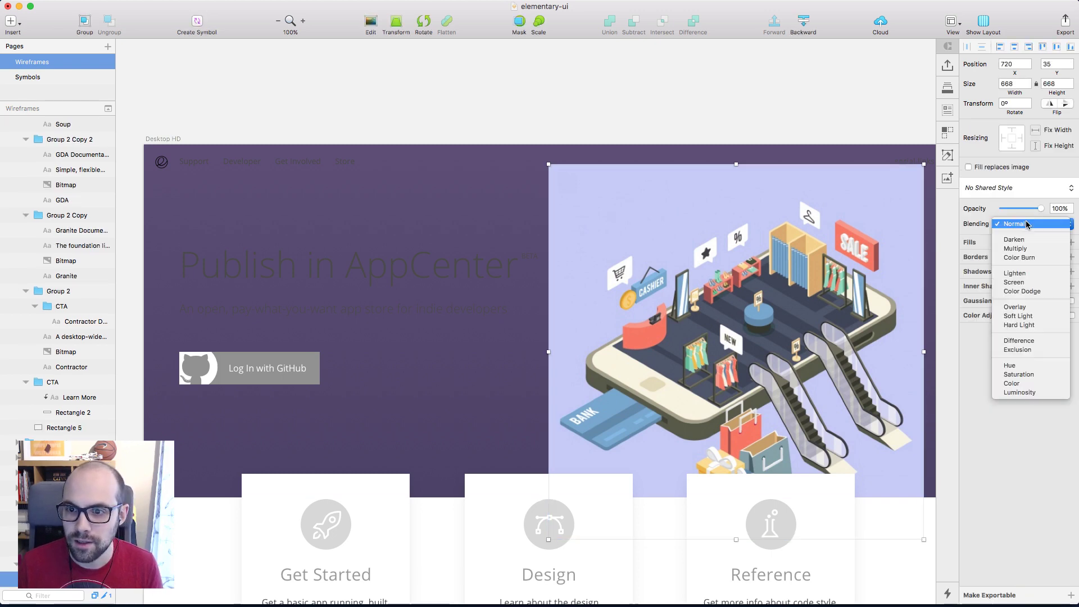
{"action": "left_click", "coordinate": [1033, 306]}
{"action": "left_click", "coordinate": [1019, 224]}
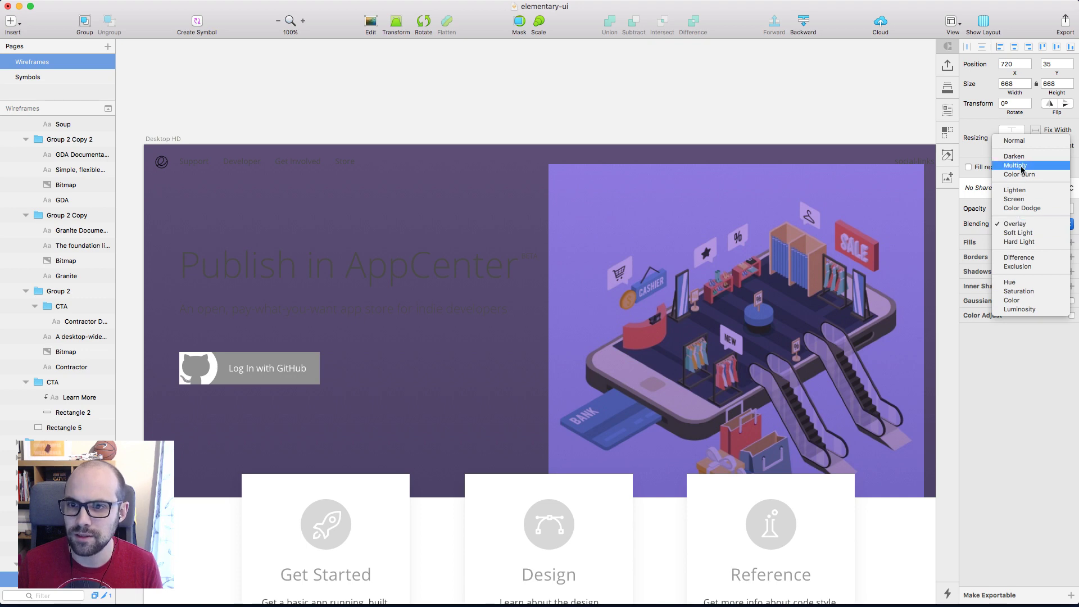
{"action": "left_click", "coordinate": [1015, 156]}
{"action": "left_click", "coordinate": [1023, 225]}
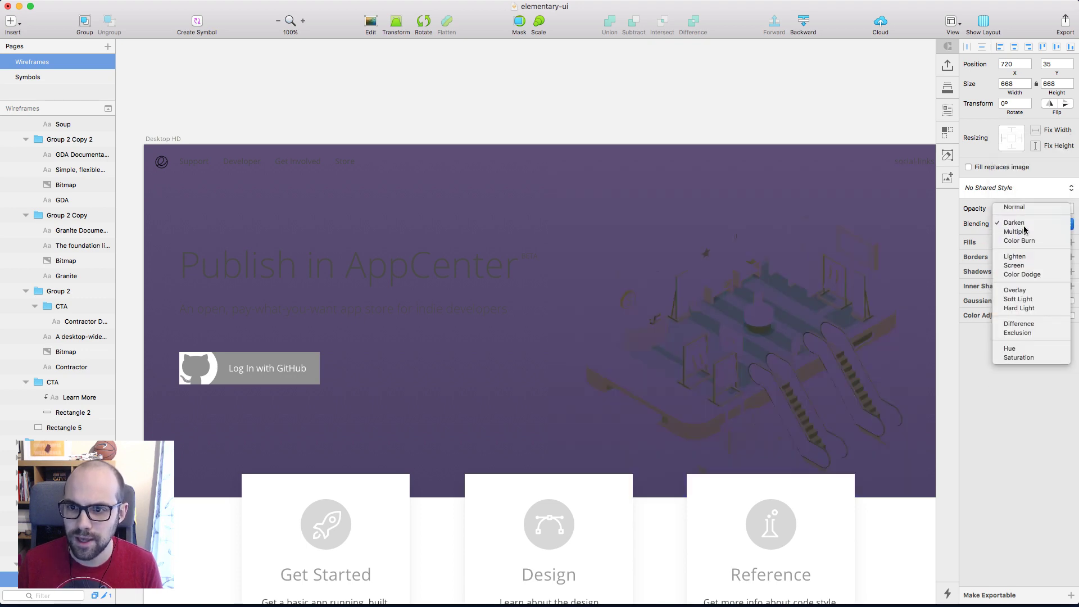
{"action": "left_click", "coordinate": [1016, 233]}
{"action": "left_click", "coordinate": [1023, 225]}
{"action": "left_click", "coordinate": [1018, 232]}
{"action": "left_click", "coordinate": [1023, 225]}
{"action": "left_click", "coordinate": [1021, 239]}
{"action": "left_click", "coordinate": [1023, 225]}
{"action": "left_click", "coordinate": [1020, 232]}
{"action": "left_click", "coordinate": [1023, 225]}
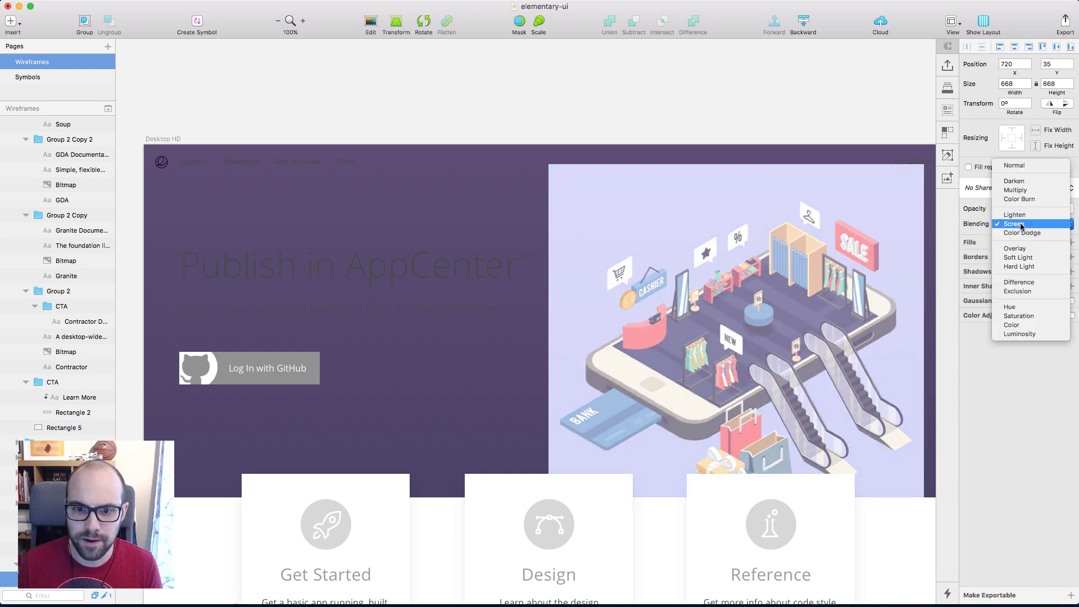
Try the remaining blending modes from Color Dodge through Luminosity on the hero illustration and return it to Normal
{"action": "left_click", "coordinate": [1022, 233]}
{"action": "left_click", "coordinate": [1023, 225]}
{"action": "left_click", "coordinate": [1021, 240]}
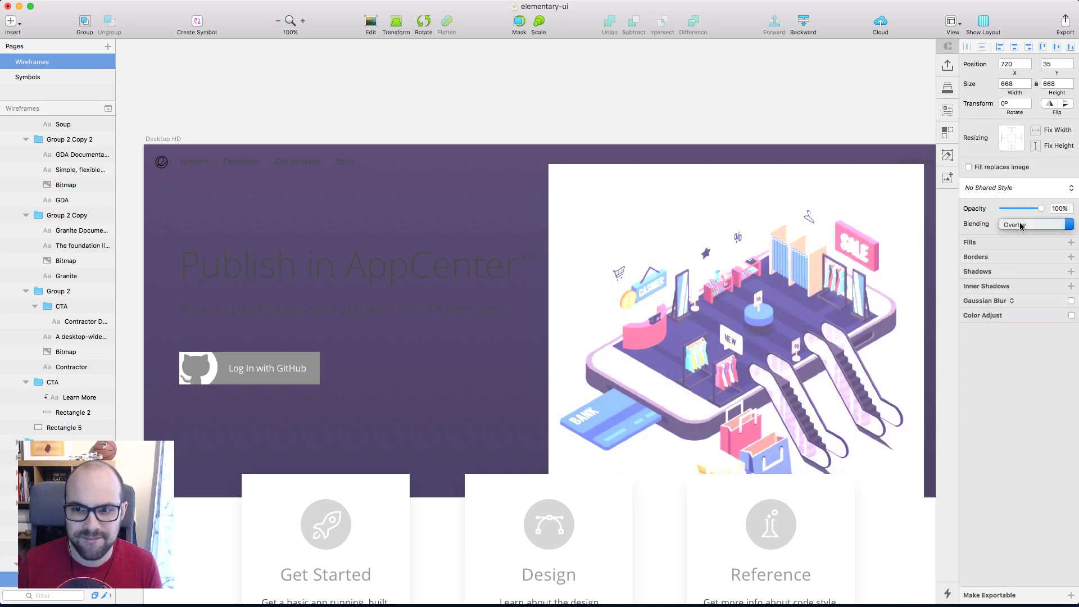
{"action": "left_click", "coordinate": [1023, 225]}
{"action": "left_click", "coordinate": [1021, 241]}
{"action": "left_click", "coordinate": [1023, 225]}
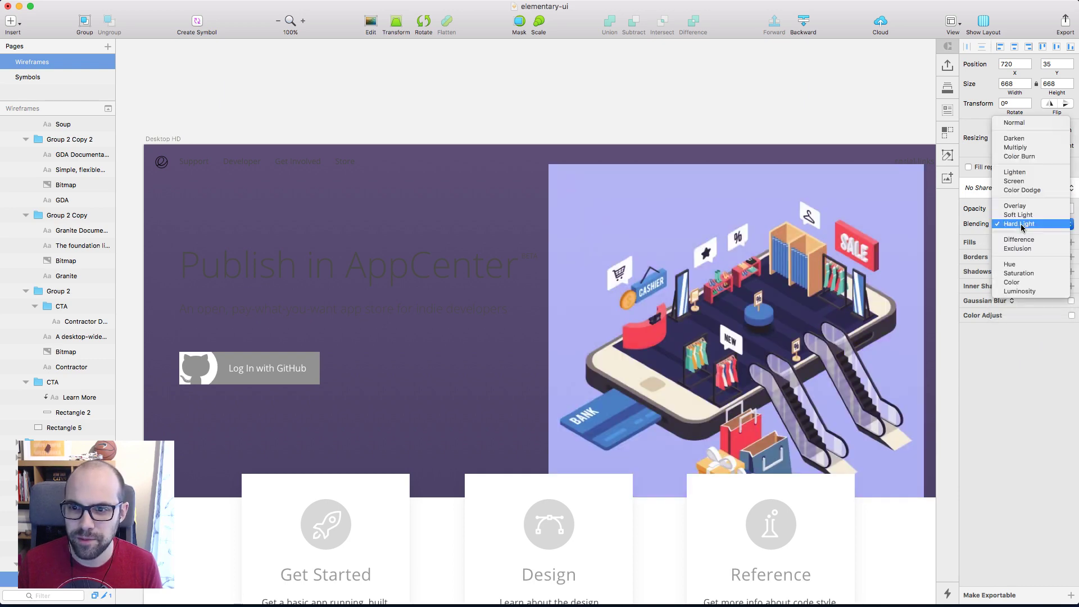
{"action": "left_click", "coordinate": [1022, 240]}
{"action": "left_click", "coordinate": [1023, 224]}
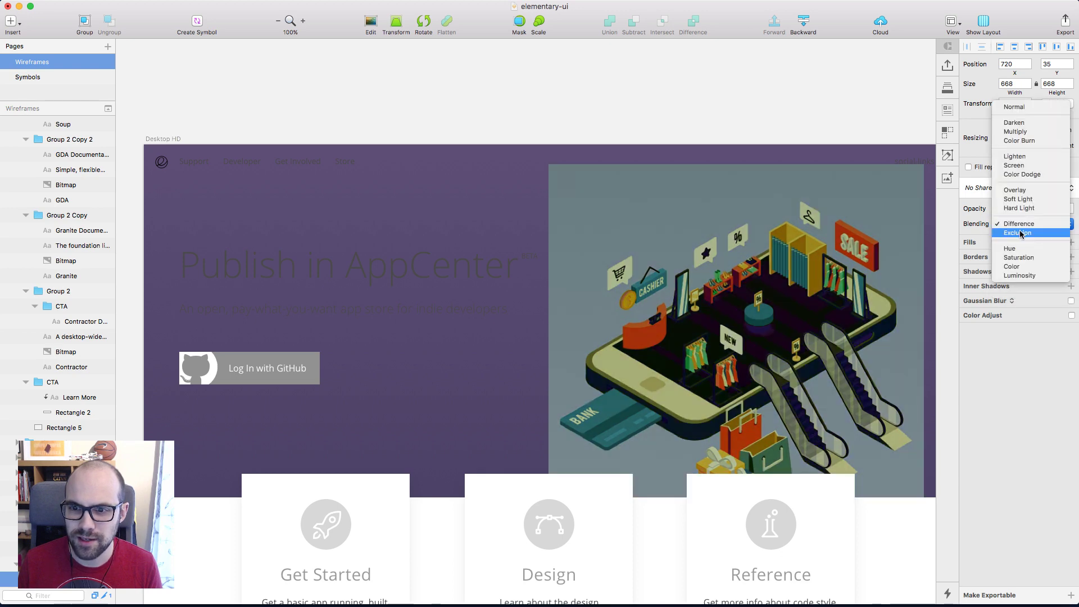
{"action": "left_click", "coordinate": [1022, 235]}
{"action": "left_click", "coordinate": [1023, 225]}
{"action": "left_click", "coordinate": [1021, 241]}
{"action": "left_click", "coordinate": [1023, 225]}
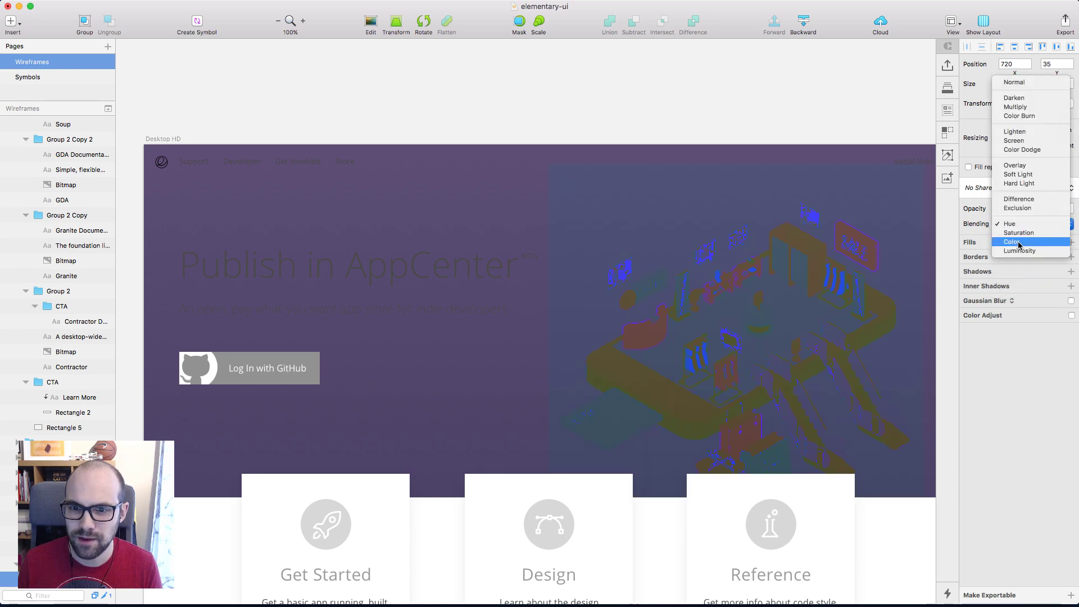
{"action": "left_click", "coordinate": [1020, 251]}
{"action": "left_click", "coordinate": [1019, 223]}
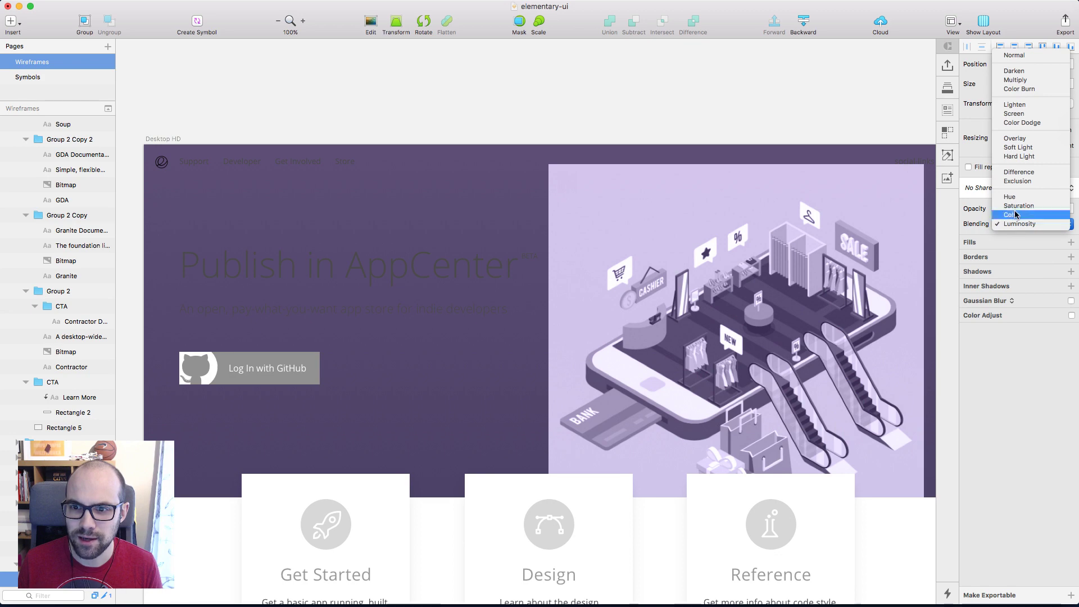
{"action": "key", "text": "Escape"}
{"action": "left_click", "coordinate": [774, 154]}
{"action": "left_click", "coordinate": [786, 240]}
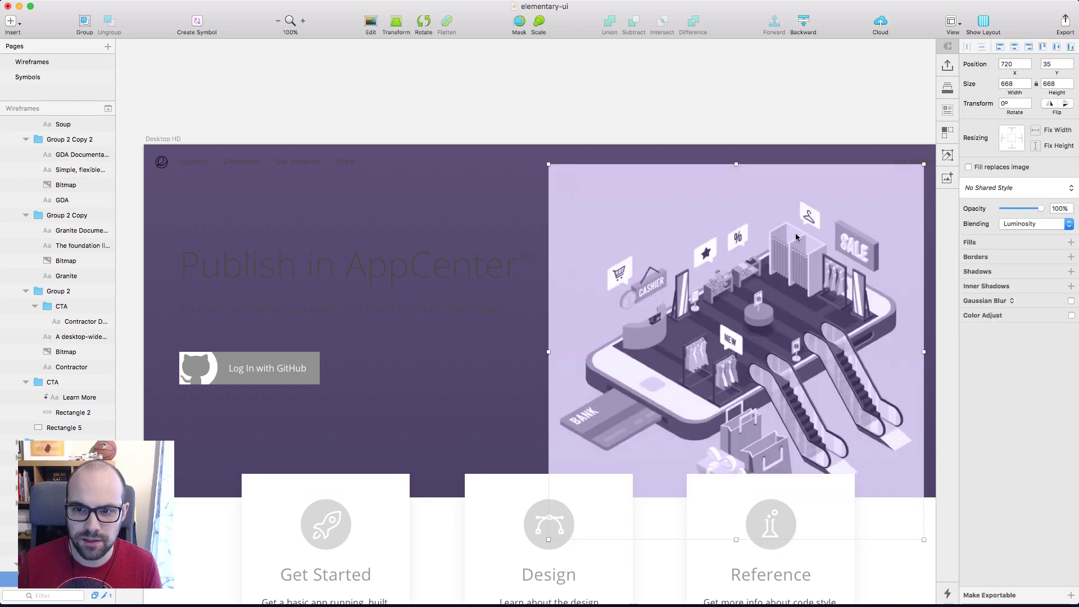
{"action": "left_click", "coordinate": [1034, 224]}
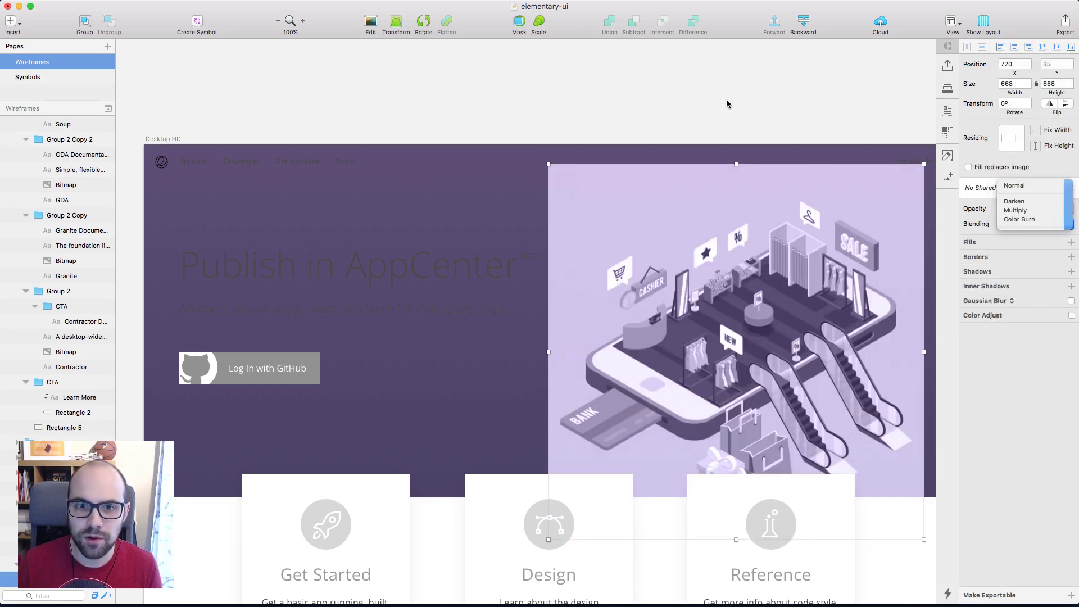
{"action": "left_click", "coordinate": [1015, 152]}
{"action": "scroll", "coordinate": [62, 281], "scroll_direction": "down", "scroll_amount": 1}
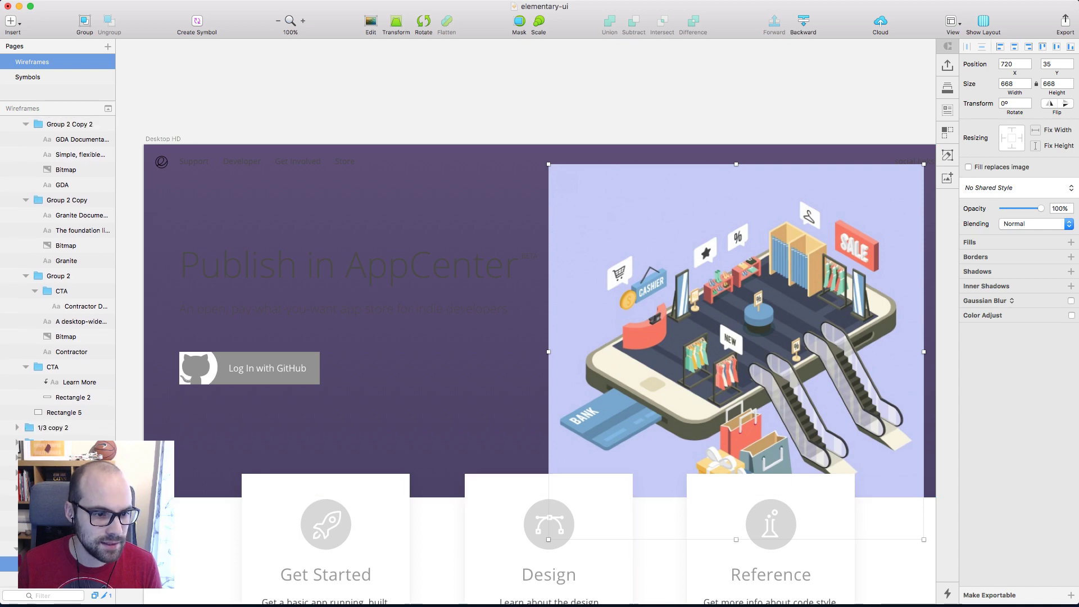
Replace the hero illustration with a 669 × 602 placeholder rectangle at position 720, 35 and set its opacity to 12%
{"action": "key", "text": "super+shift+h"}
{"action": "key", "text": "super+v"}
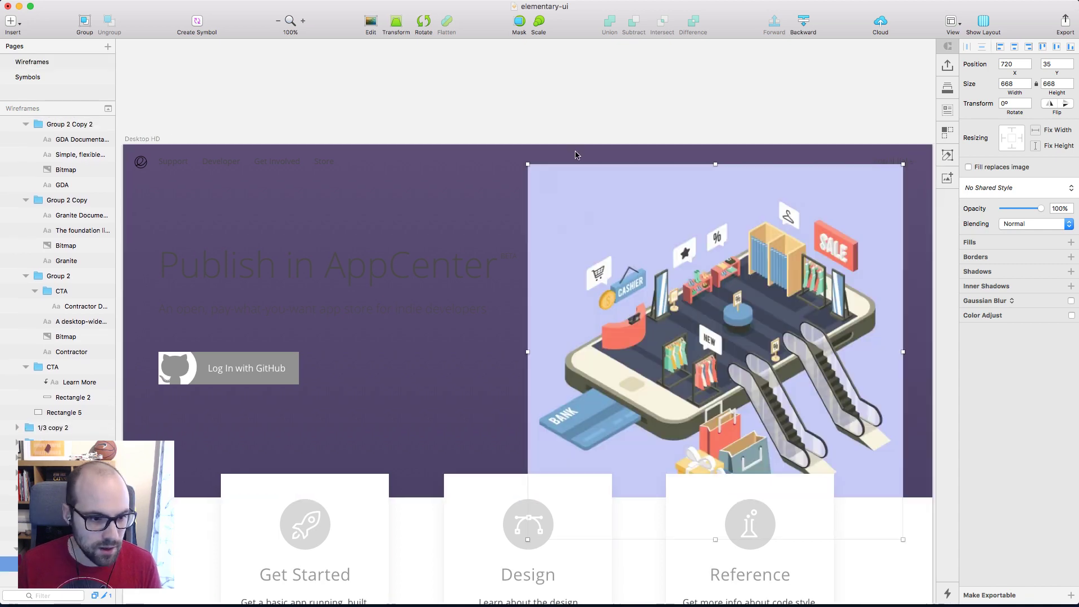
{"action": "key", "text": "r"}
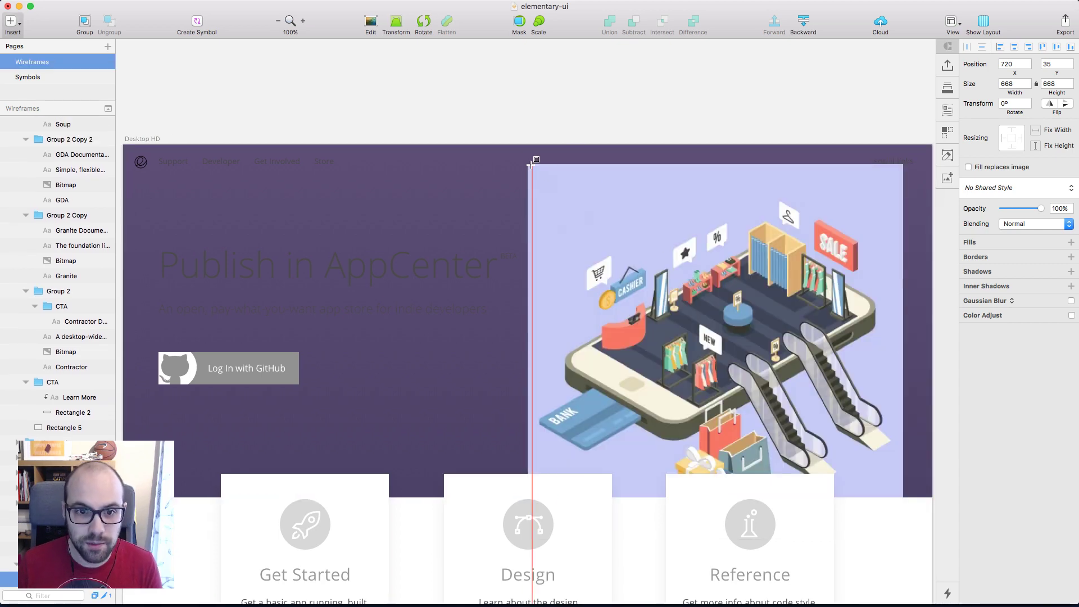
{"action": "left_click_drag", "start_coordinate": [936, 468], "coordinate": [900, 505]}
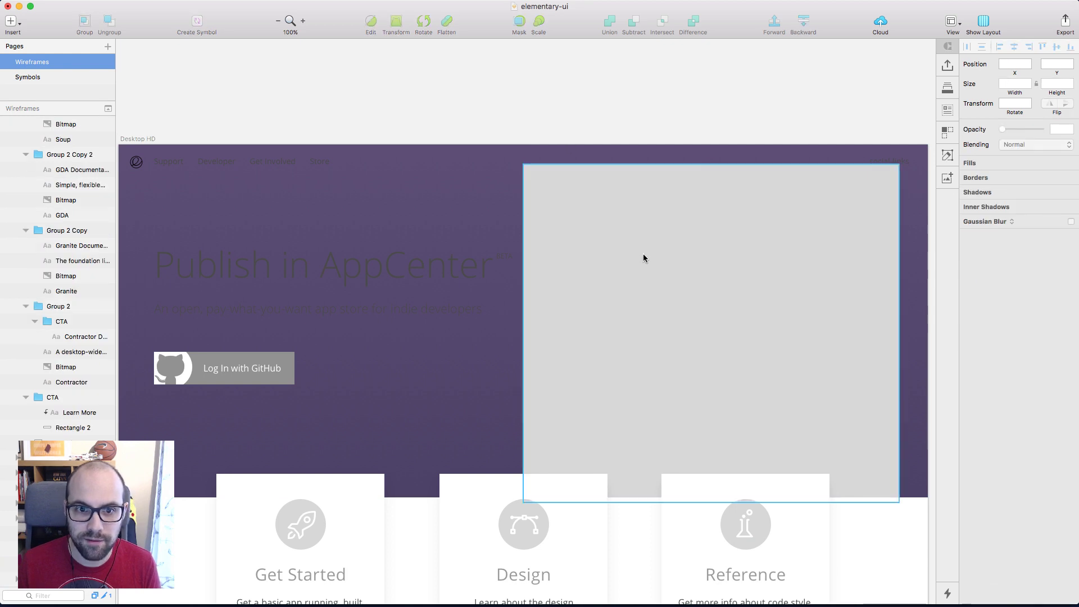
{"action": "left_click_drag", "start_coordinate": [1041, 219], "coordinate": [1006, 219]}
{"action": "scroll", "coordinate": [695, 100], "scroll_direction": "left", "scroll_amount": 3}
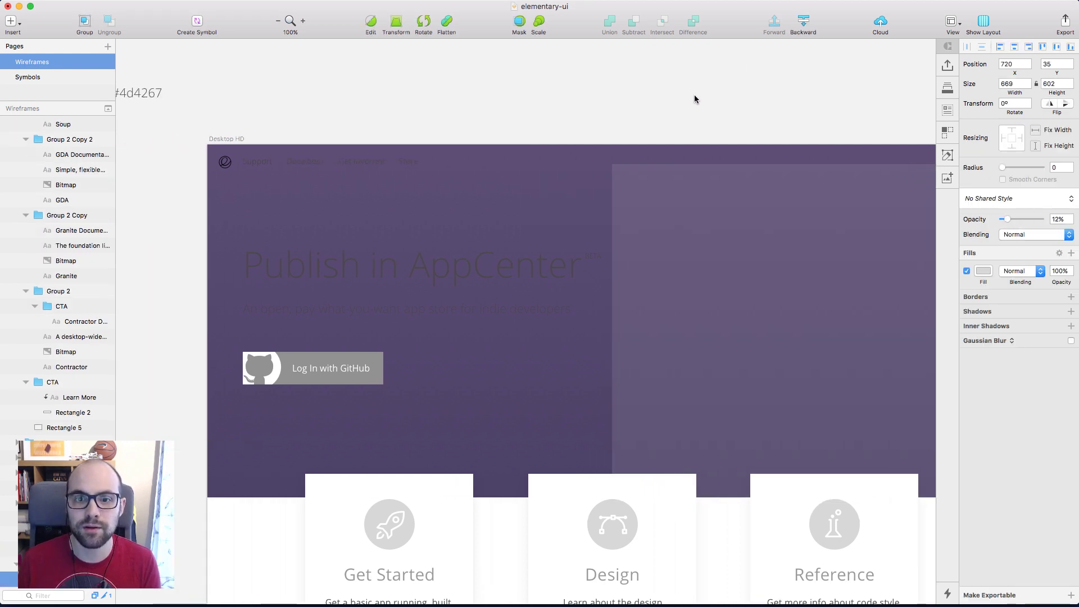
{"action": "scroll", "coordinate": [695, 99], "scroll_direction": "right", "scroll_amount": 1}
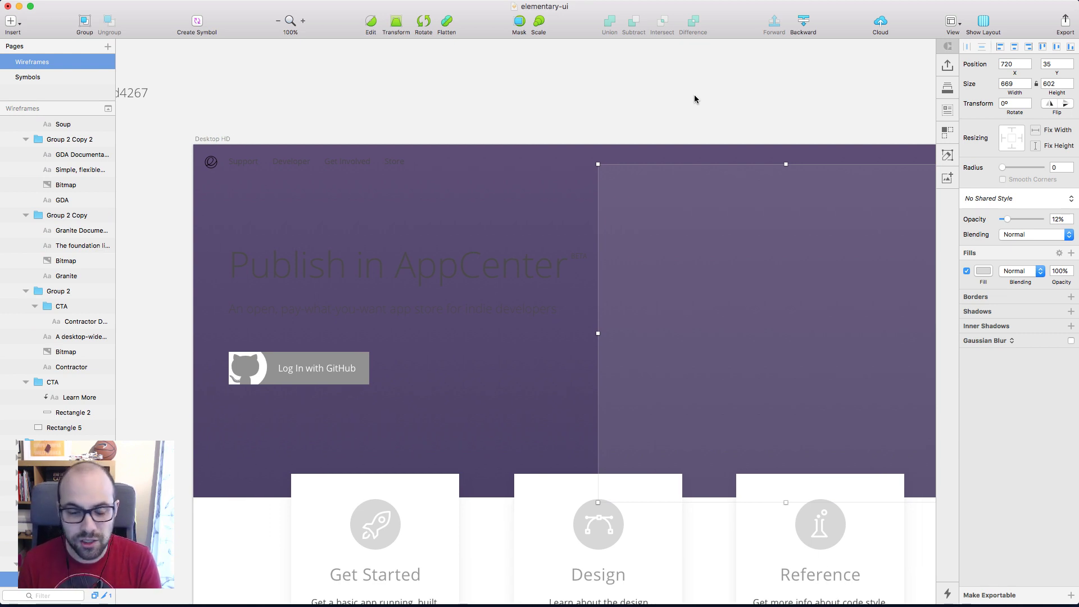
{"action": "scroll", "coordinate": [694, 100], "scroll_direction": "left", "scroll_amount": 2}
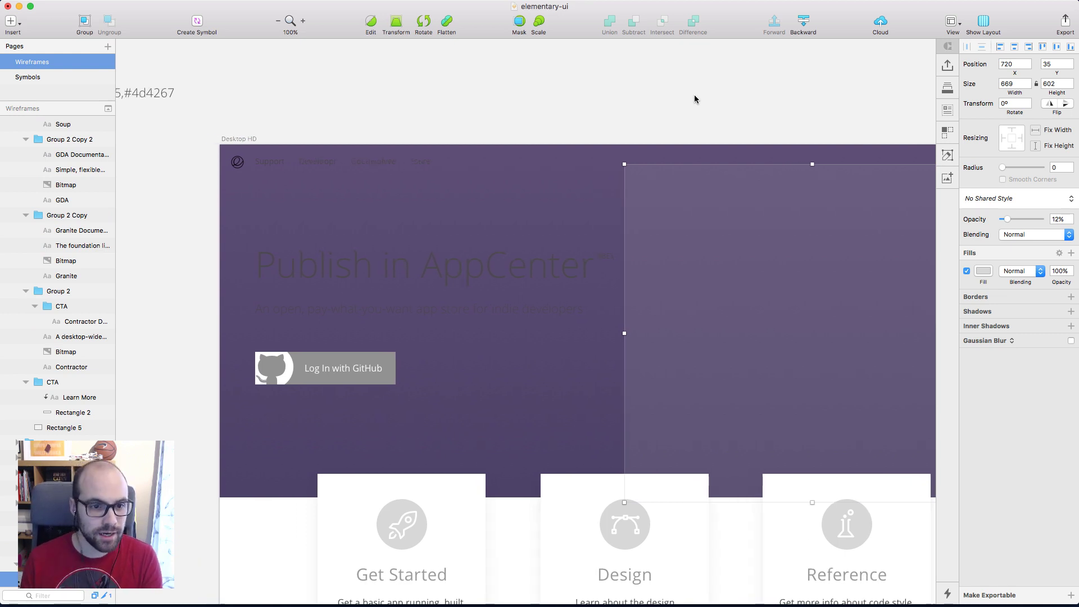
{"action": "left_click", "coordinate": [695, 100]}
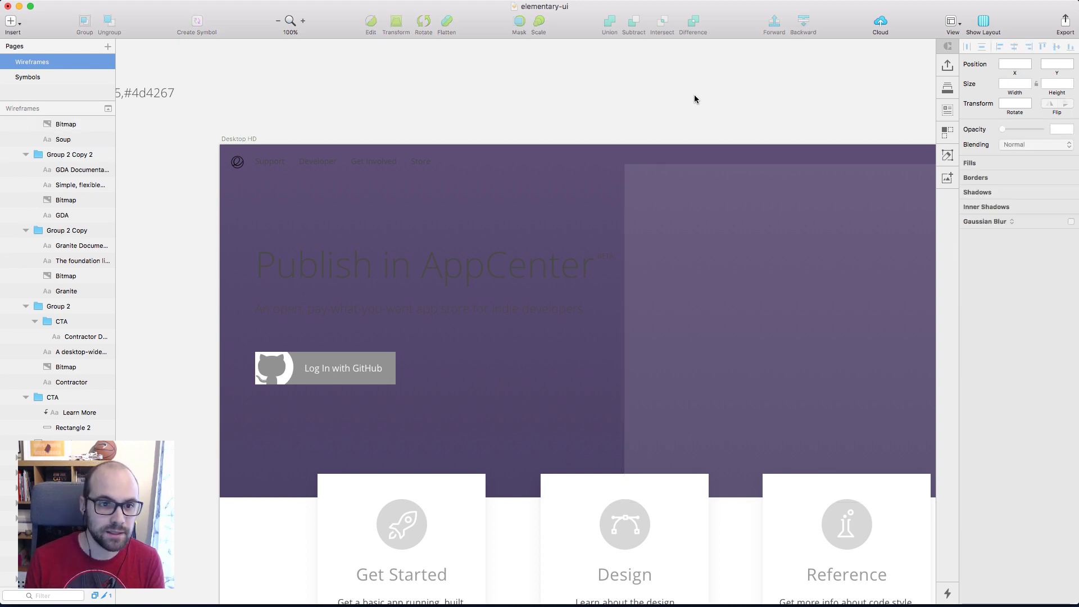
Colour the "Publish in AppCenter" headline and the tagline below it white, FFFFFF
{"action": "left_click", "coordinate": [430, 263]}
{"action": "left_click", "coordinate": [337, 309], "text": "shift"}
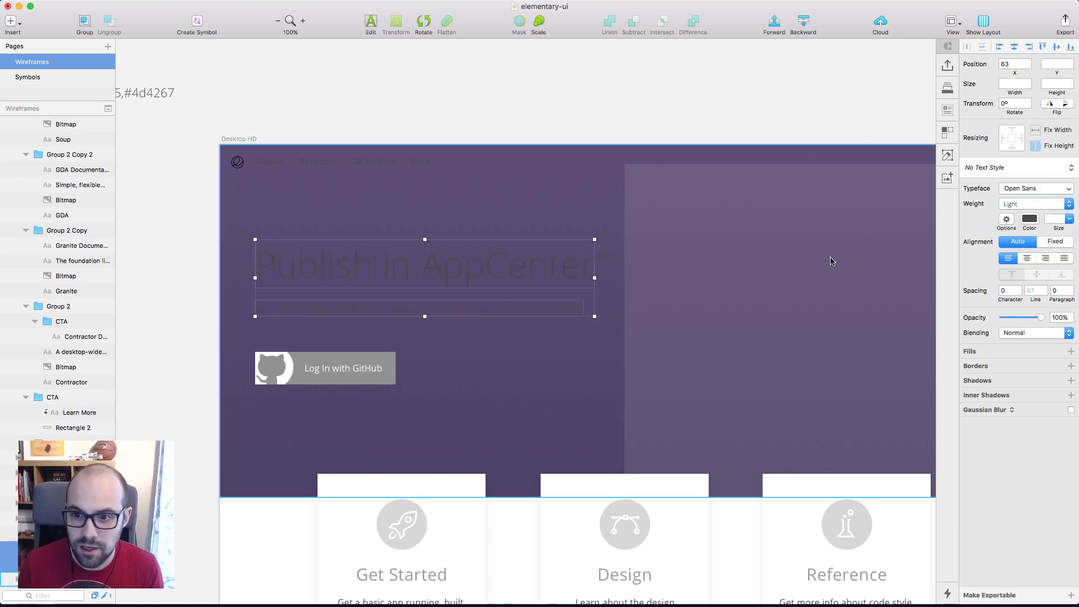
{"action": "left_click", "coordinate": [1029, 219]}
{"action": "left_click", "coordinate": [1055, 407]}
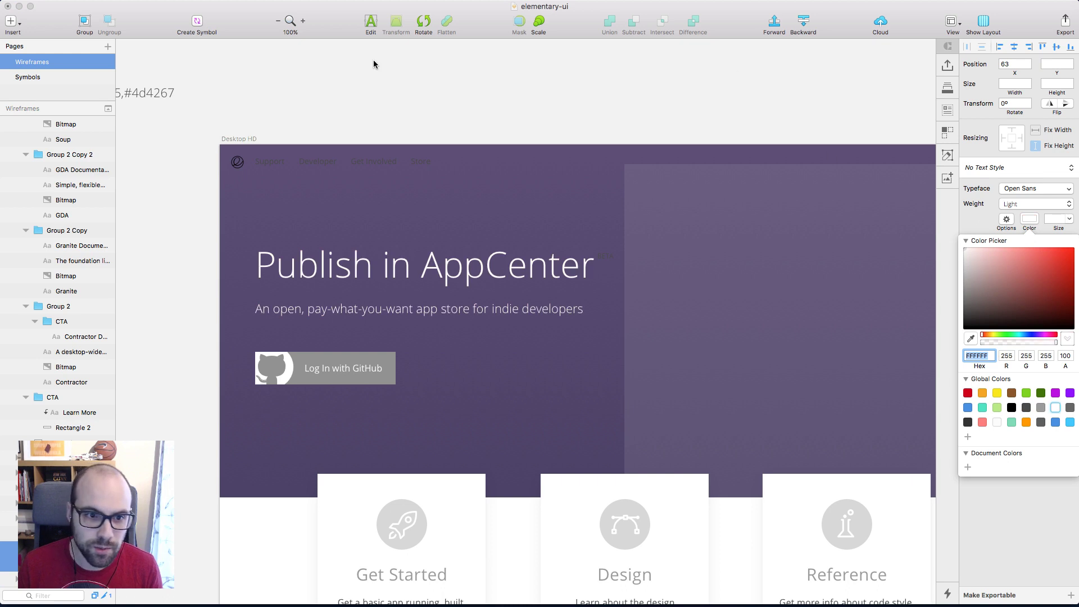
{"action": "left_click_drag", "start_coordinate": [557, 89], "coordinate": [173, 292]}
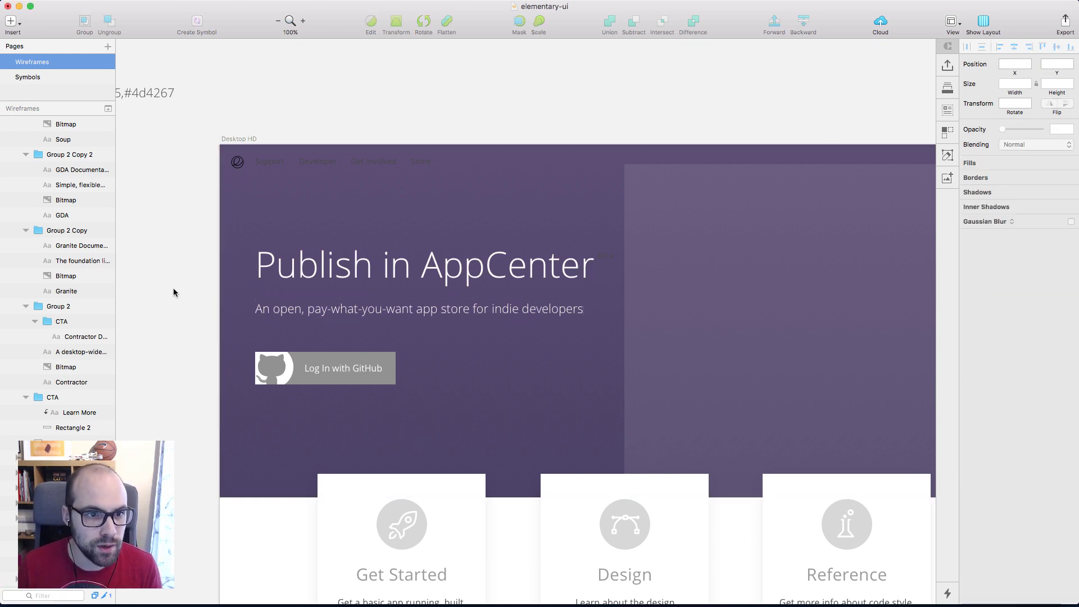
Colour the hero's Support, Developer, Get Involved and Store navigation text white
{"action": "scroll", "coordinate": [173, 292], "scroll_direction": "up", "scroll_amount": 3}
{"action": "left_click", "coordinate": [264, 178]}
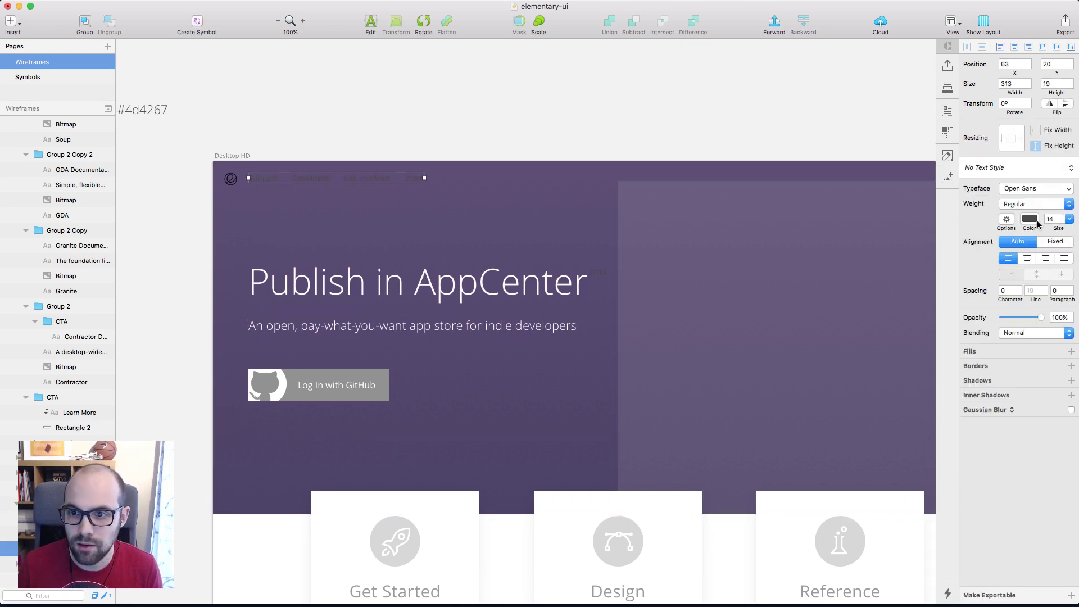
{"action": "left_click", "coordinate": [1029, 219]}
{"action": "left_click", "coordinate": [1055, 408]}
{"action": "left_click", "coordinate": [607, 96]}
Turn on colour adjustment for the elementary logo beside the navigation and set its brightness to 1
{"action": "left_click", "coordinate": [230, 179]}
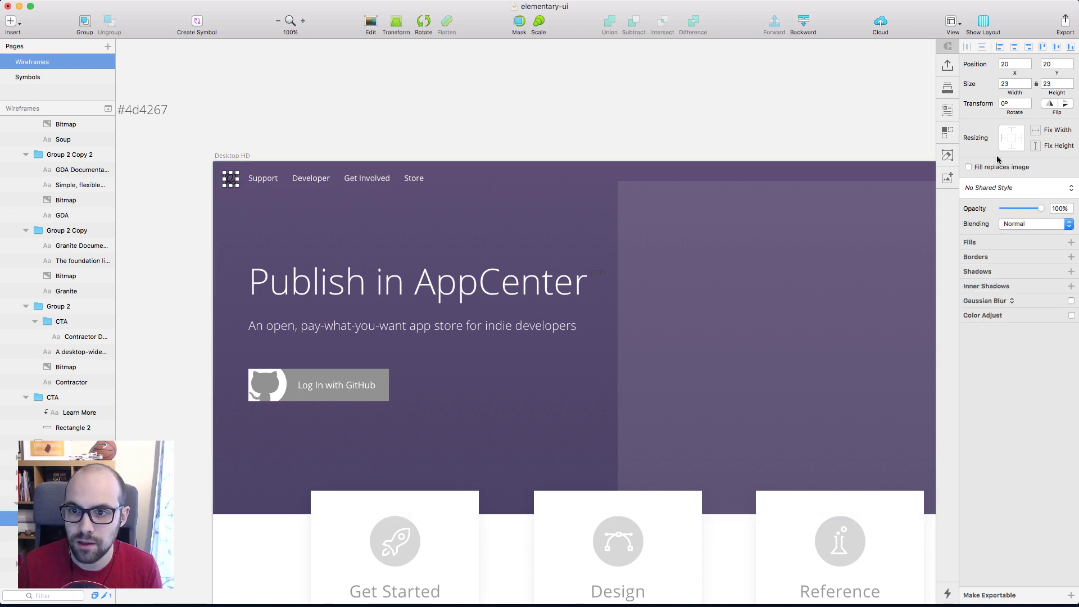
{"action": "left_click", "coordinate": [1071, 315]}
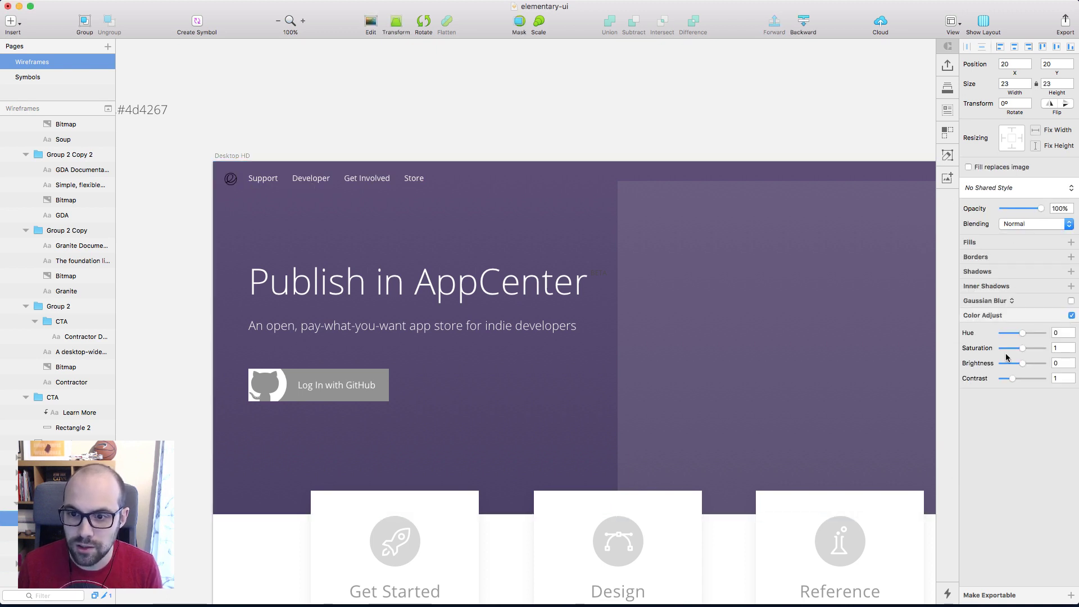
{"action": "left_click_drag", "start_coordinate": [1020, 365], "coordinate": [1067, 366]}
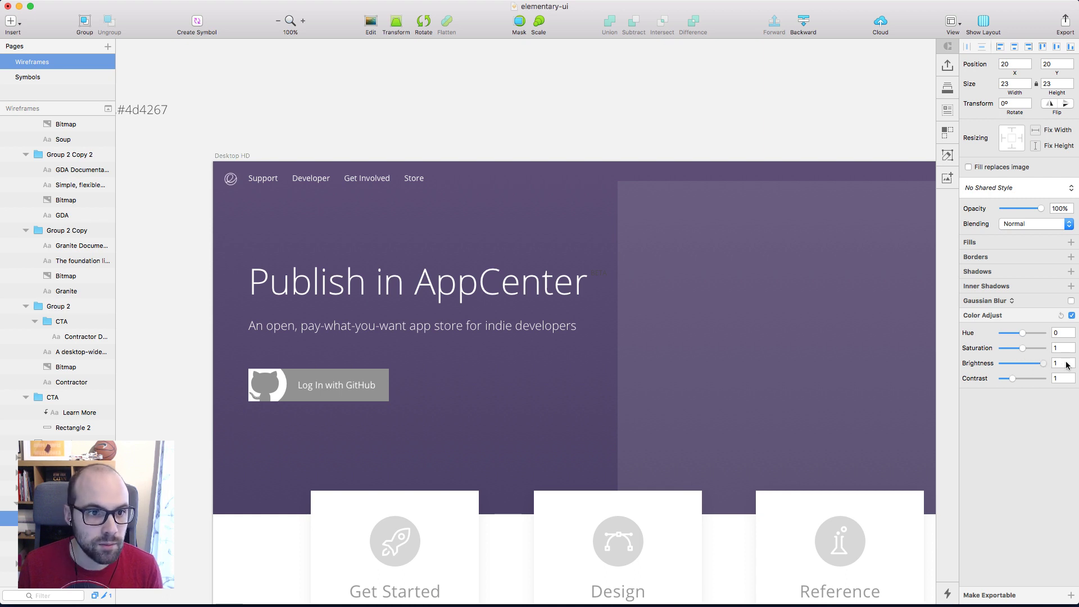
{"action": "left_click", "coordinate": [495, 93]}
{"action": "scroll", "coordinate": [495, 93], "scroll_direction": "right", "scroll_amount": 5}
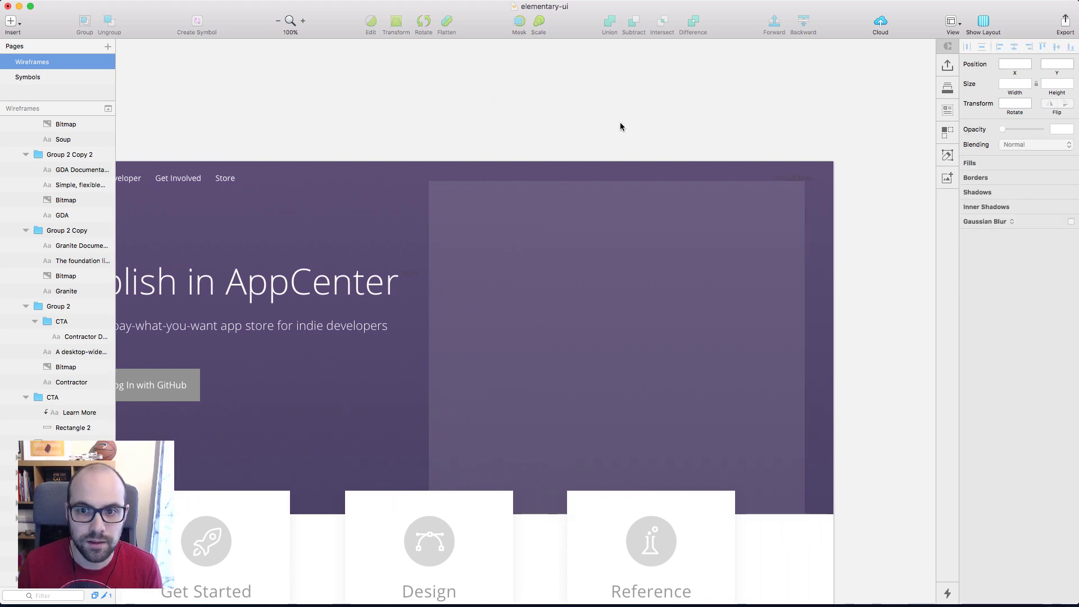
Colour the social-links text in the hero navigation white, FFFFFF
{"action": "left_click", "coordinate": [807, 180]}
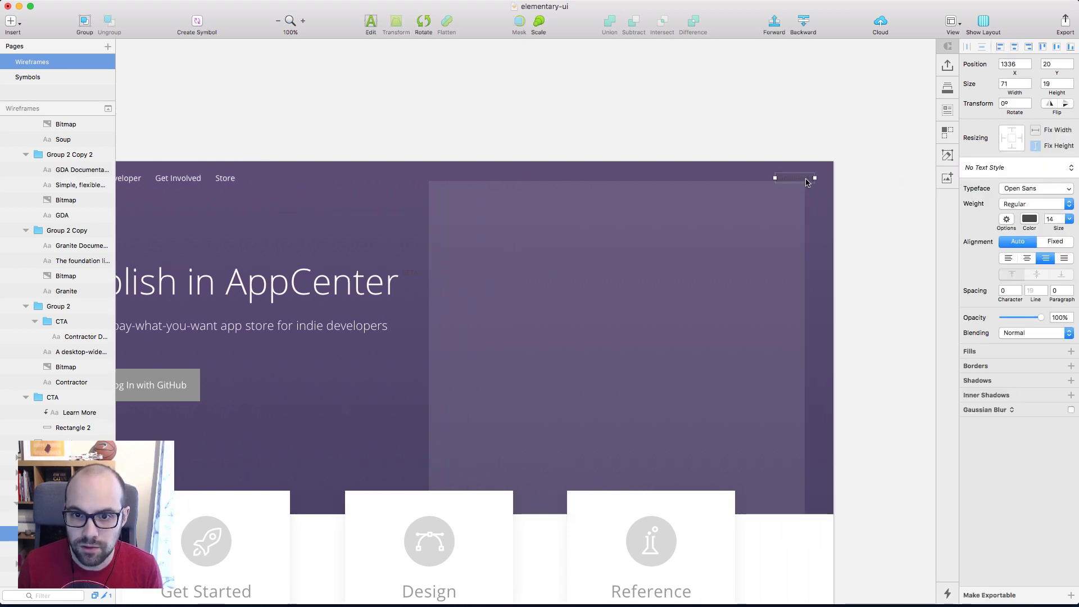
{"action": "left_click", "coordinate": [1029, 219]}
{"action": "type", "text": "ffffff"}
{"action": "left_click", "coordinate": [769, 91]}
{"action": "scroll", "coordinate": [768, 91], "scroll_direction": "left", "scroll_amount": 5}
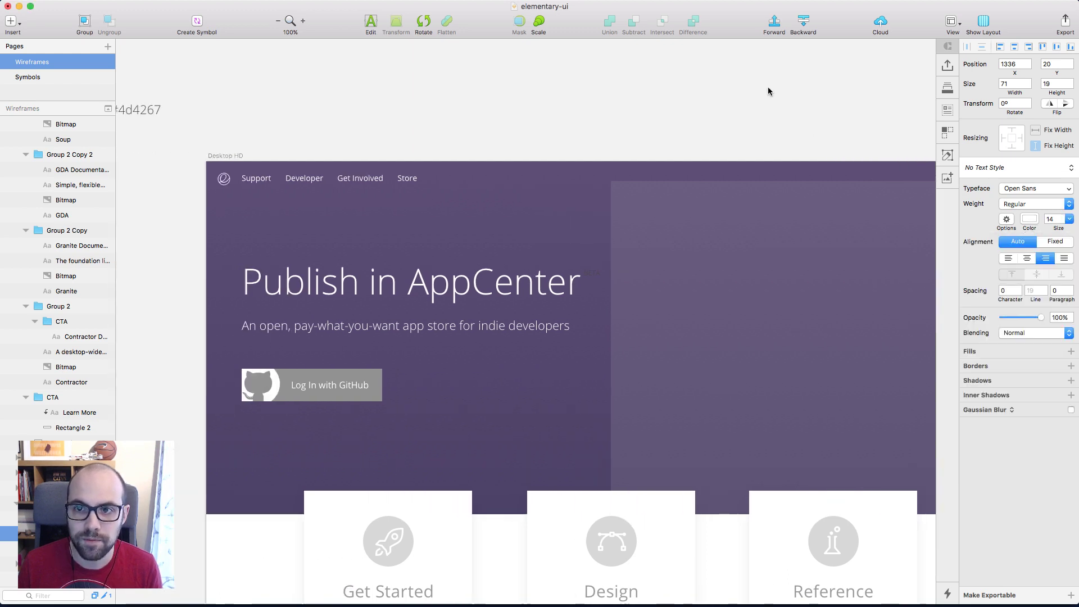
Measure the spacing between the "Publish in AppCenter" headline and the hero's edges
{"action": "left_click", "coordinate": [984, 23]}
{"action": "left_click", "coordinate": [984, 22]}
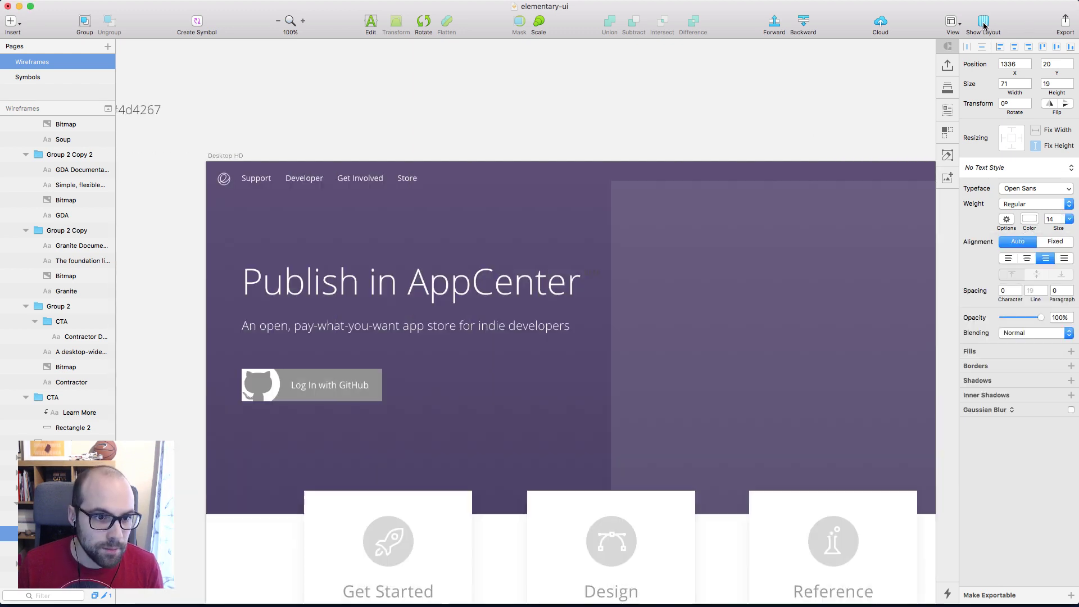
{"action": "left_click", "coordinate": [247, 178]}
{"action": "left_click", "coordinate": [248, 290]}
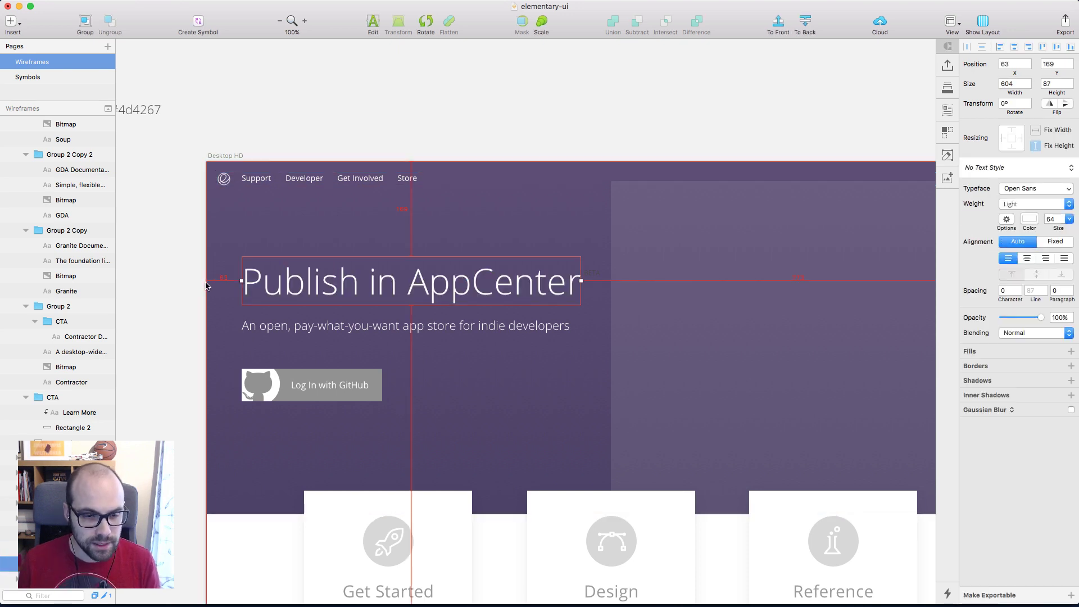
{"action": "key", "text": "alt"}
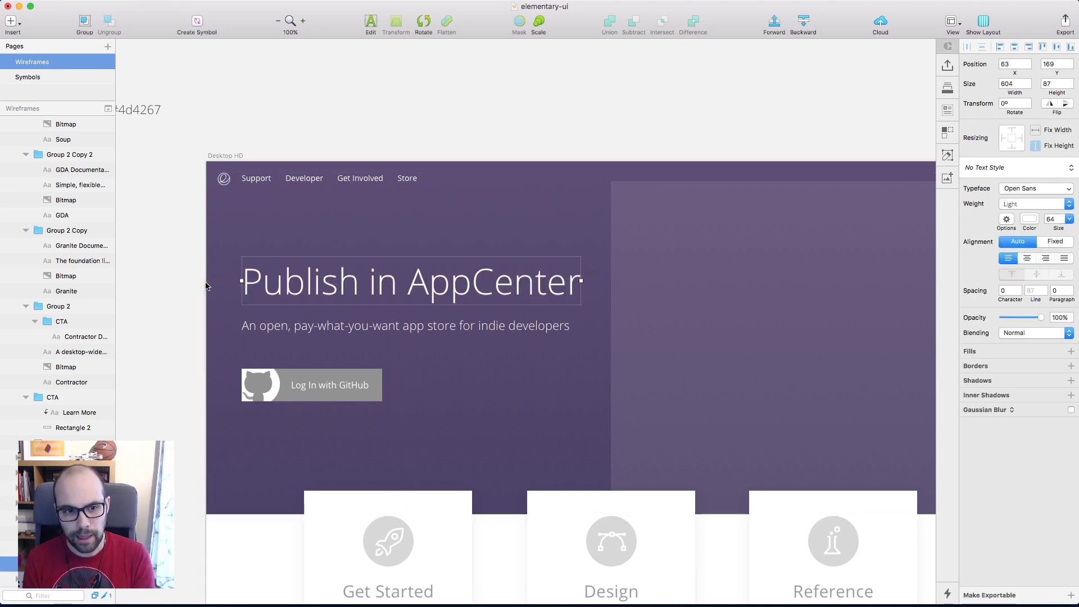
{"action": "key", "text": "alt"}
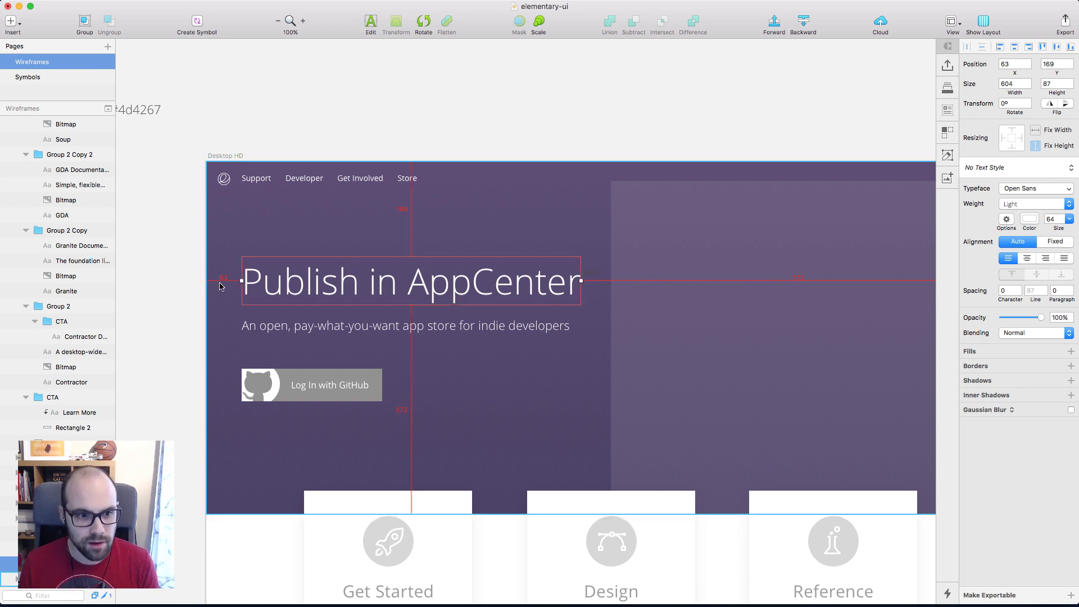
{"action": "key", "text": "alt"}
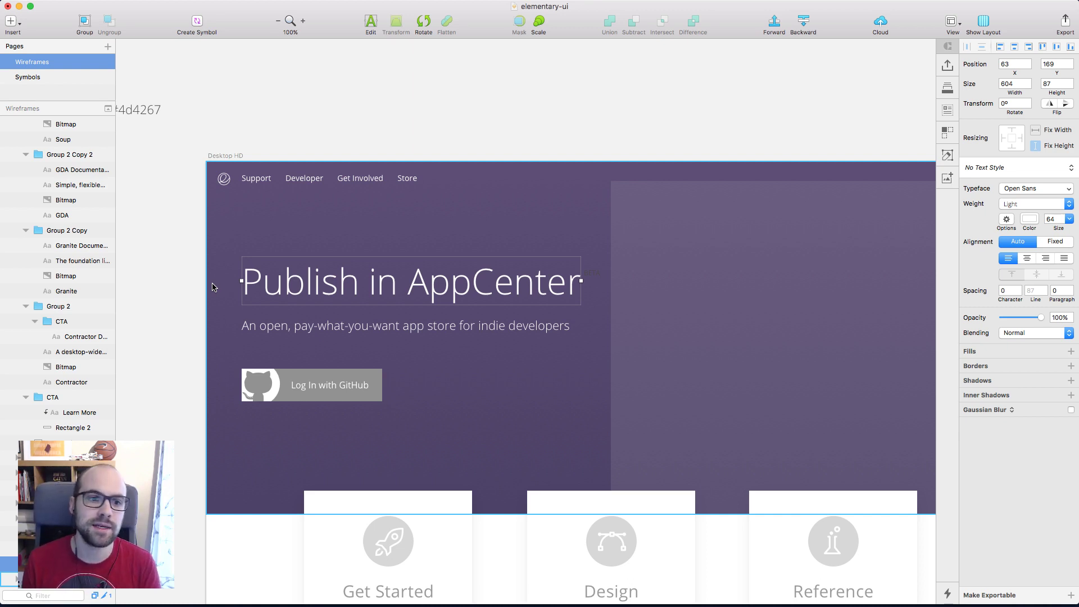
{"action": "key", "text": "alt"}
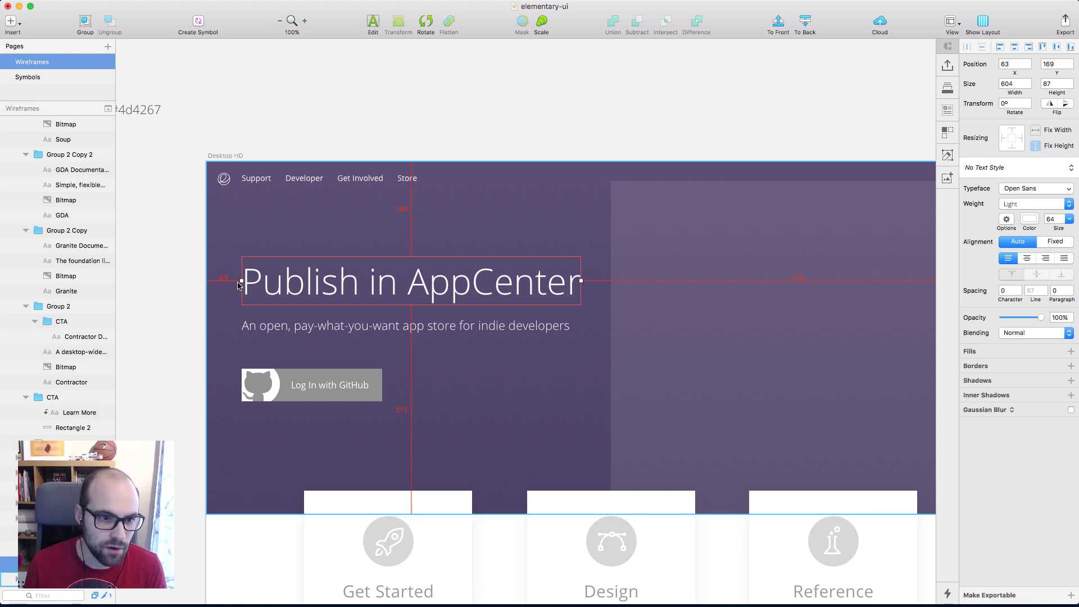
{"action": "left_click", "coordinate": [194, 279]}
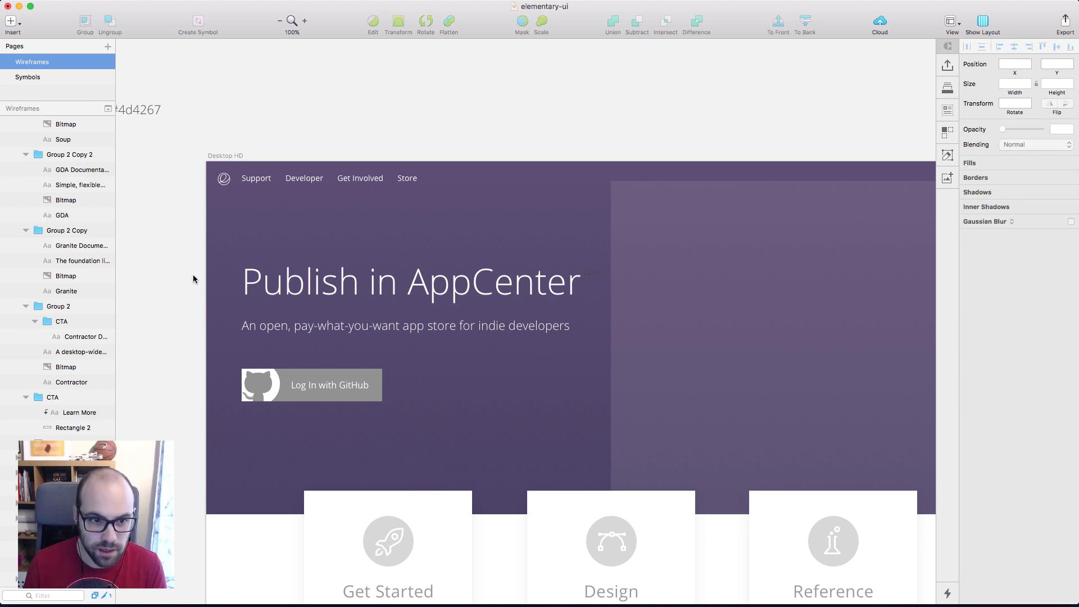
{"action": "key", "text": "super+plus"}
{"action": "key", "text": "super+plus"}
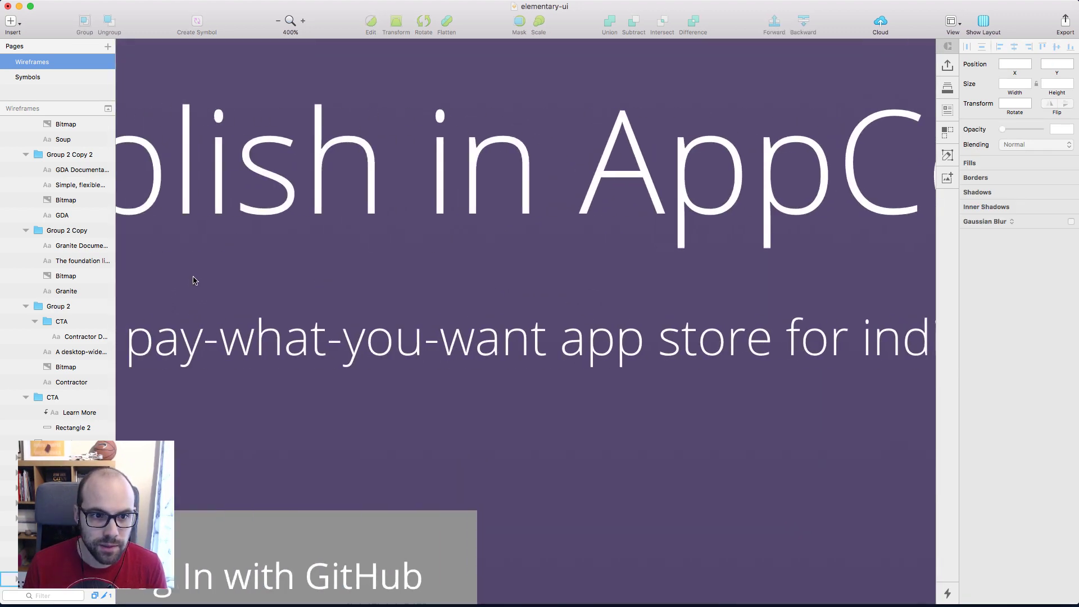
{"action": "scroll", "coordinate": [144, 245], "scroll_direction": "left", "scroll_amount": 10}
{"action": "left_click", "coordinate": [533, 243]}
{"action": "key", "text": "alt"}
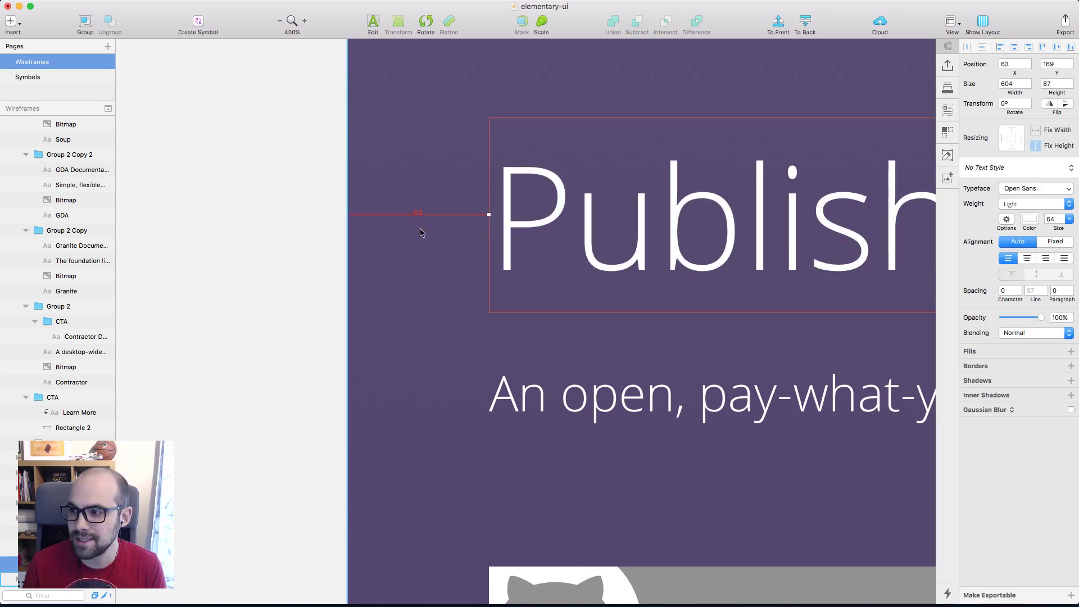
{"action": "scroll", "coordinate": [414, 224], "scroll_direction": "right", "scroll_amount": 10}
{"action": "scroll", "coordinate": [416, 222], "scroll_direction": "up", "scroll_amount": 10}
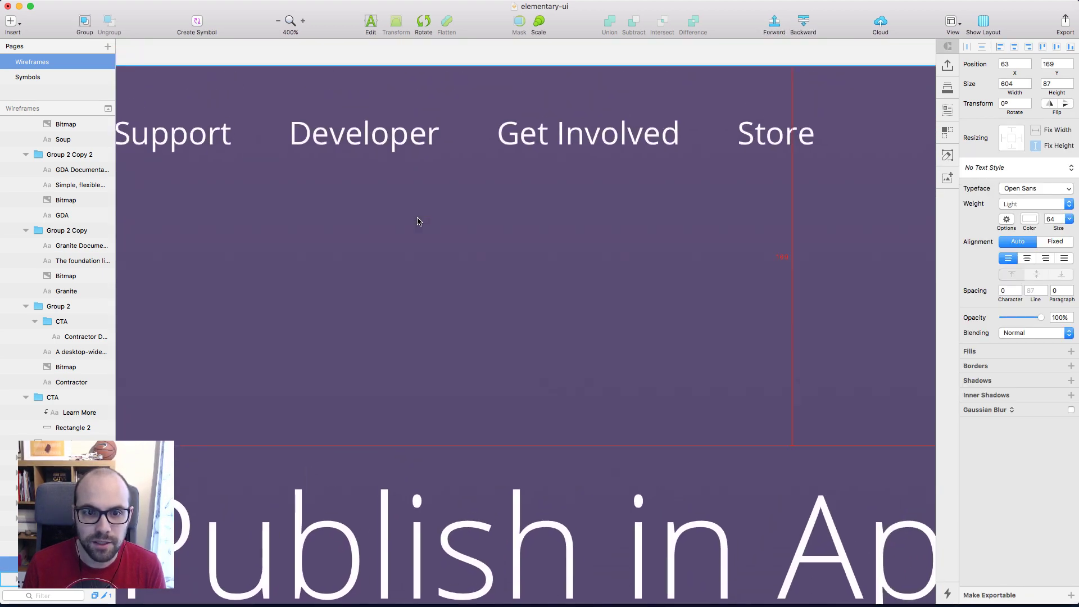
{"action": "key", "text": "alt"}
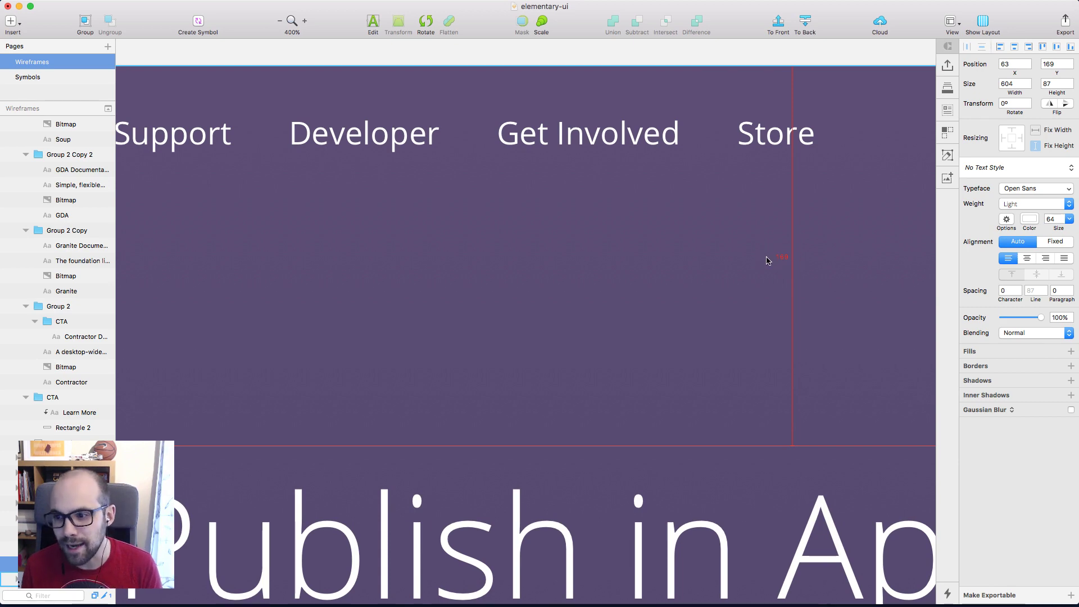
{"action": "key", "text": "super+0"}
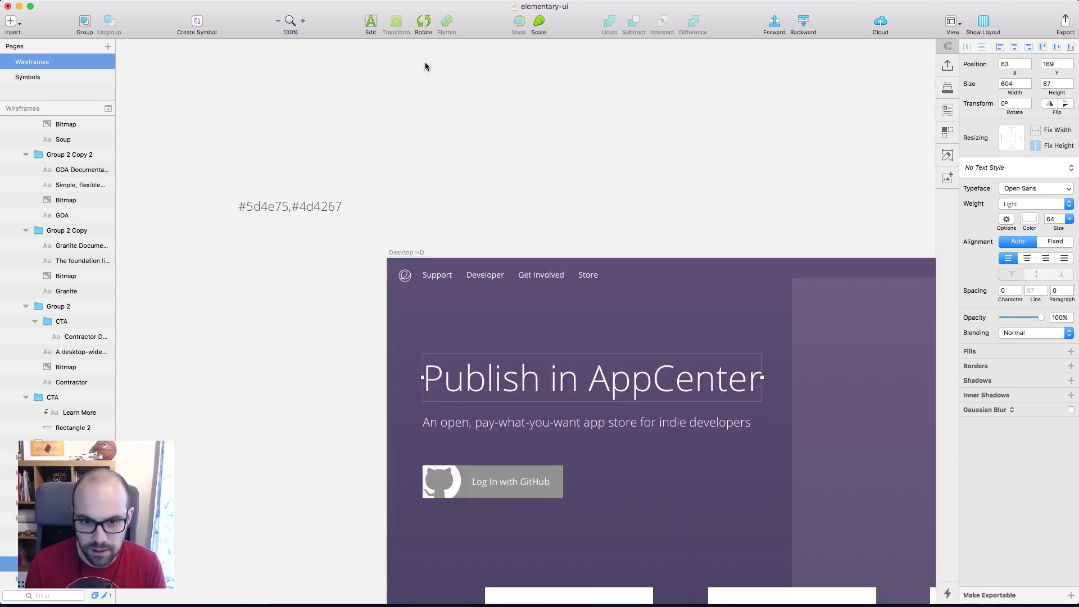
{"action": "scroll", "coordinate": [425, 66], "scroll_direction": "down", "scroll_amount": 6}
{"action": "scroll", "coordinate": [425, 66], "scroll_direction": "right", "scroll_amount": 3}
{"action": "scroll", "coordinate": [426, 65], "scroll_direction": "up", "scroll_amount": 2}
{"action": "left_click", "coordinate": [517, 92]}
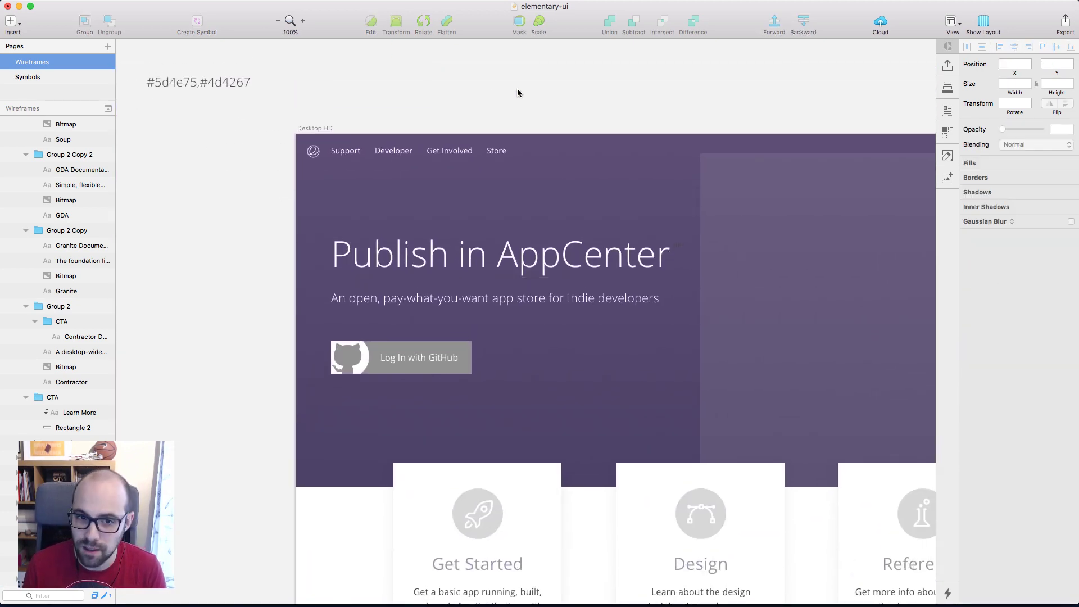
Nudge the "Publish in AppCenter" headline 1 px down and 3 px left
{"action": "left_click", "coordinate": [564, 261]}
{"action": "key", "text": "Down"}
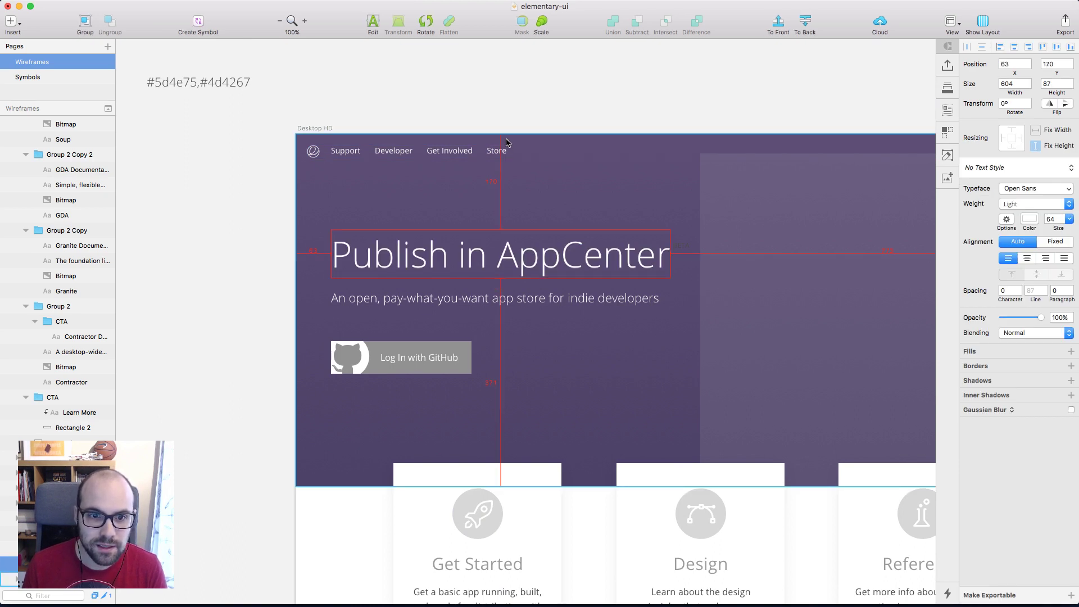
{"action": "key", "text": "Left"}
{"action": "key", "text": "Left"}
{"action": "key", "text": "Left"}
Move the tagline below the headline to position 60, 277
{"action": "left_click", "coordinate": [354, 303]}
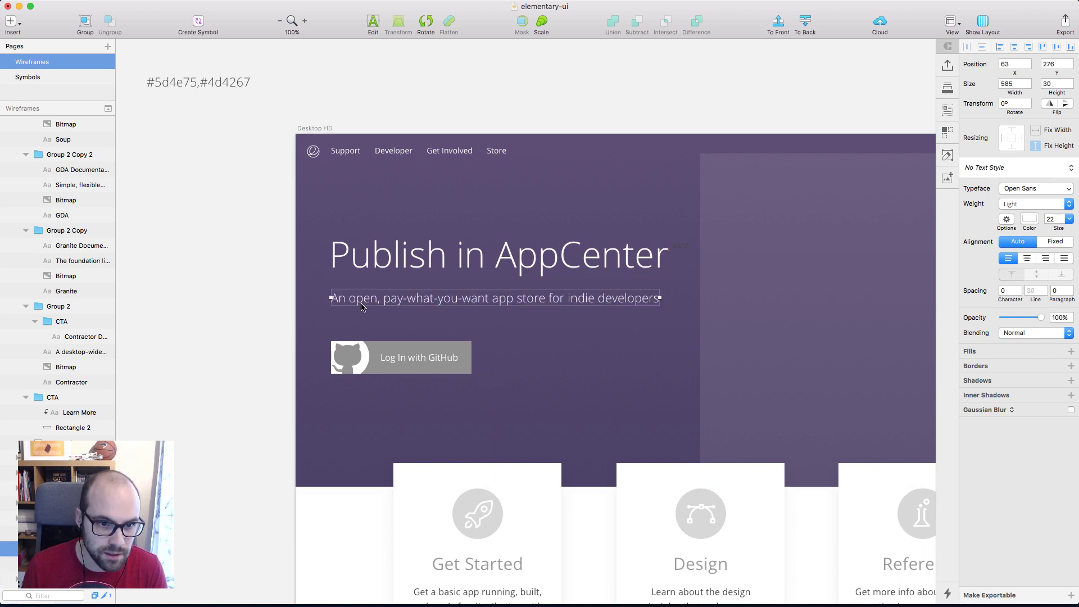
{"action": "key", "text": "Left"}
{"action": "key", "text": "Left"}
{"action": "key", "text": "Left"}
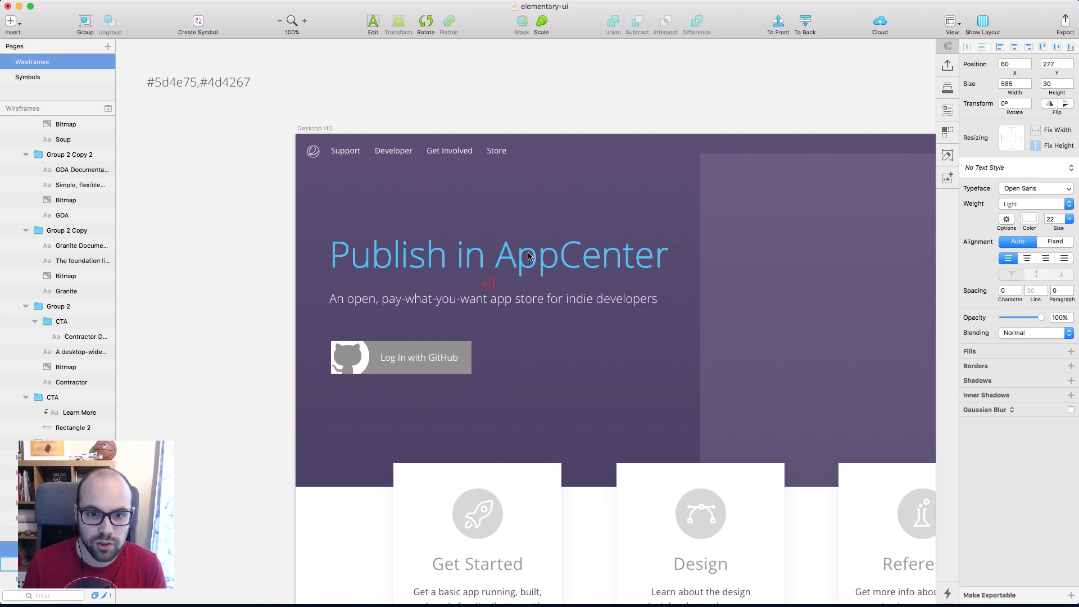
{"action": "key", "text": "Down"}
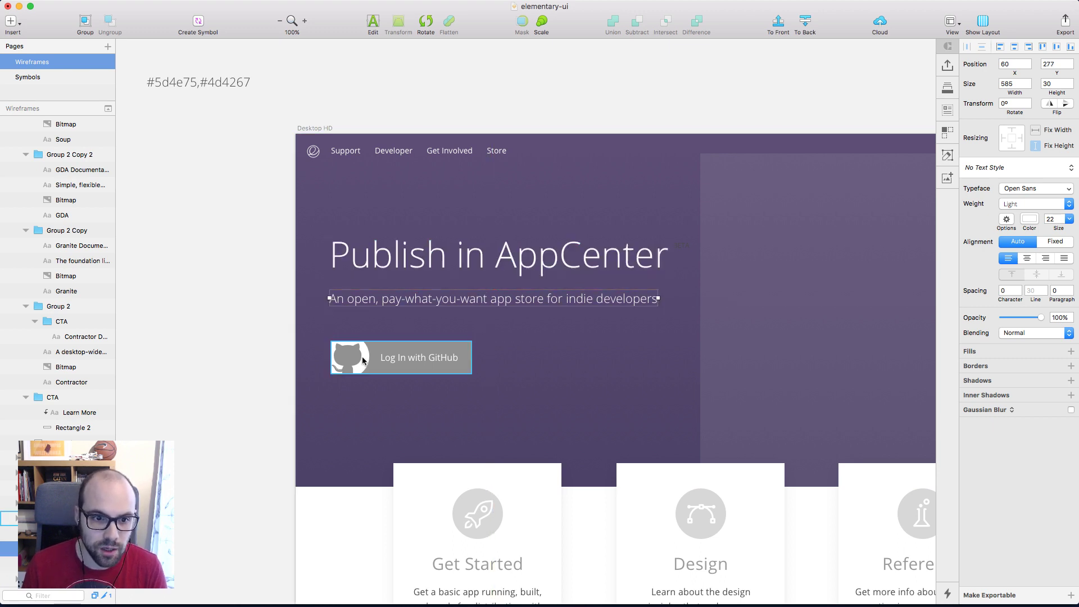
Move the "Log In with GitHub" button group to position 60, 367
{"action": "left_click", "coordinate": [362, 356]}
{"action": "key", "text": "Left"}
{"action": "key", "text": "Left"}
{"action": "key", "text": "Left"}
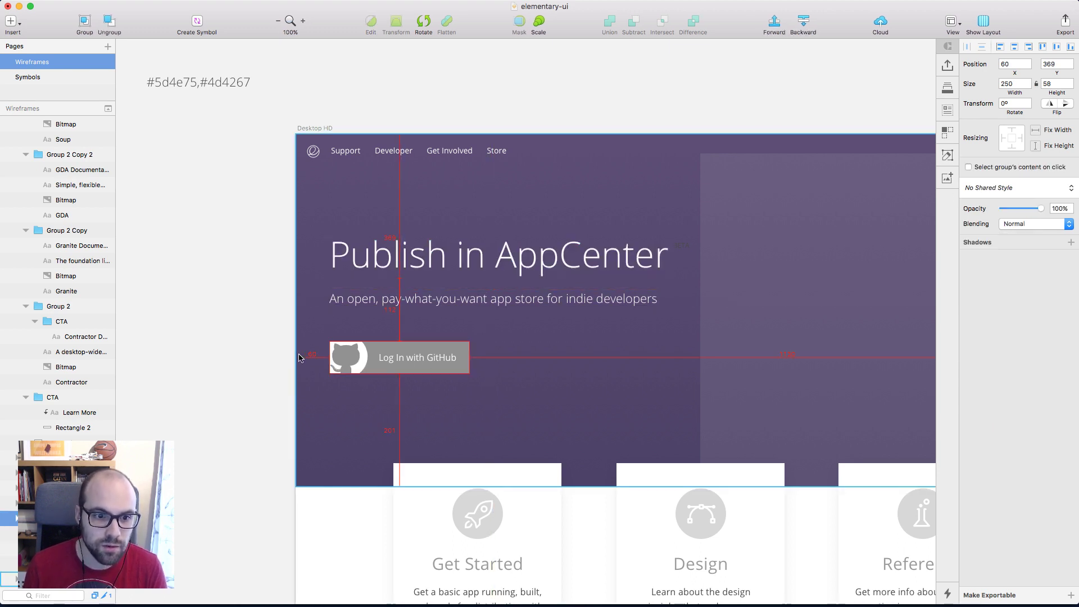
{"action": "key", "text": "Up"}
{"action": "key", "text": "Up"}
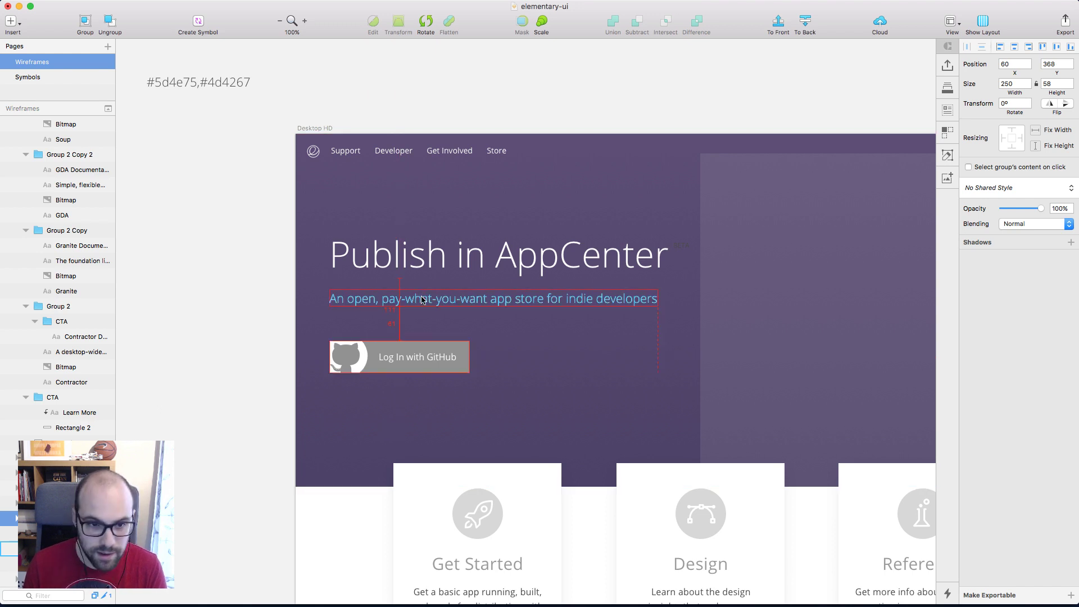
{"action": "left_click", "coordinate": [247, 209]}
{"action": "left_click", "coordinate": [316, 153]}
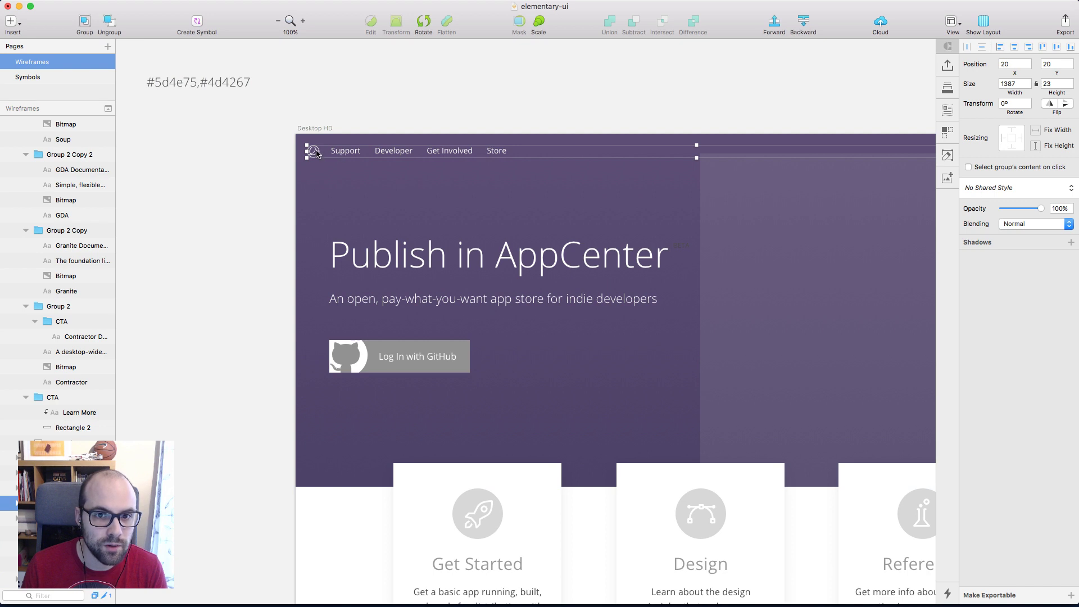
{"action": "double_click", "coordinate": [317, 152]}
{"action": "left_click", "coordinate": [397, 151], "text": "shift"}
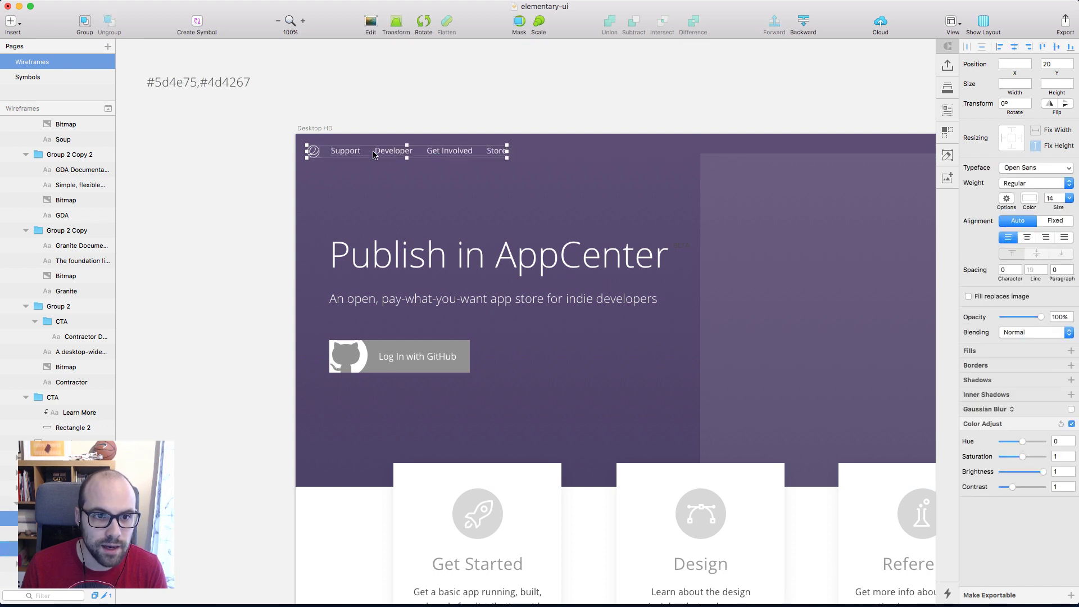
{"action": "left_click_drag", "start_coordinate": [353, 151], "coordinate": [371, 151]}
{"action": "key", "text": "super+z"}
Shift the elementary logo and navigation links inward together by about 40 px, lining the logo up with the headline's left edge
{"action": "left_click", "coordinate": [345, 155]}
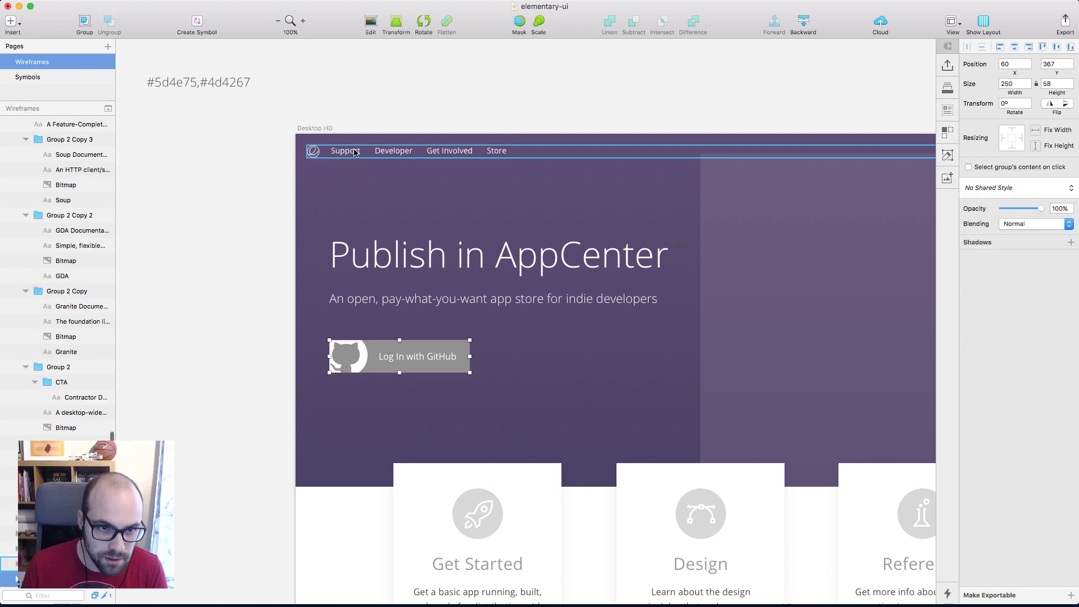
{"action": "key", "text": "Return"}
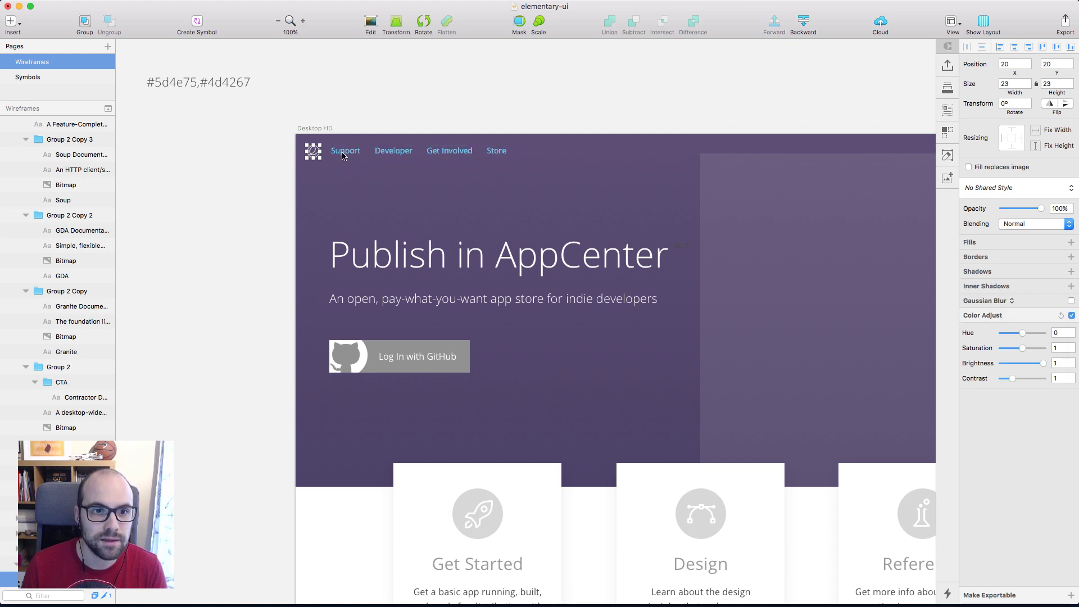
{"action": "left_click", "coordinate": [344, 156], "text": "shift"}
{"action": "key", "text": "shift+Right"}
{"action": "key", "text": "shift+Right"}
{"action": "key", "text": "shift+Right"}
{"action": "key", "text": "shift+Right"}
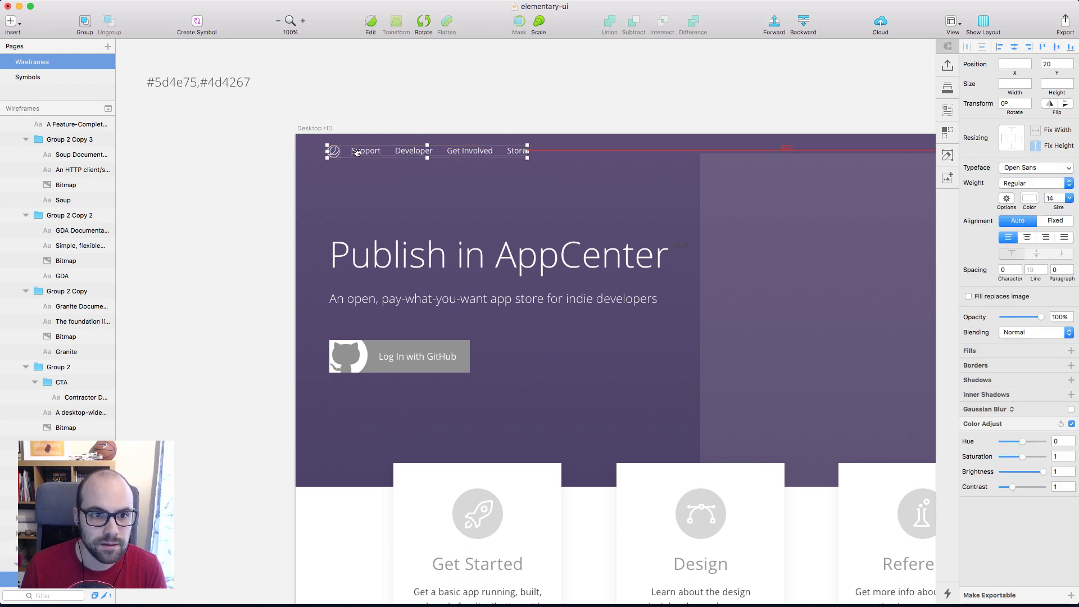
{"action": "key", "text": "Left"}
{"action": "key", "text": "Left"}
{"action": "key", "text": "Left"}
{"action": "key", "text": "Left"}
{"action": "key", "text": "Left"}
{"action": "key", "text": "alt"}
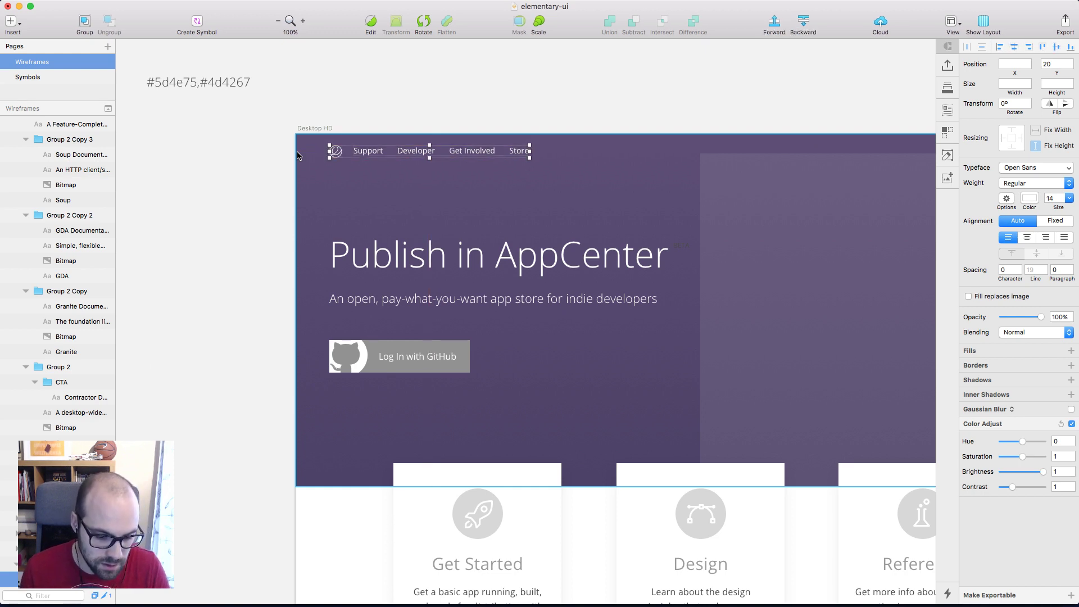
{"action": "key", "text": "Escape"}
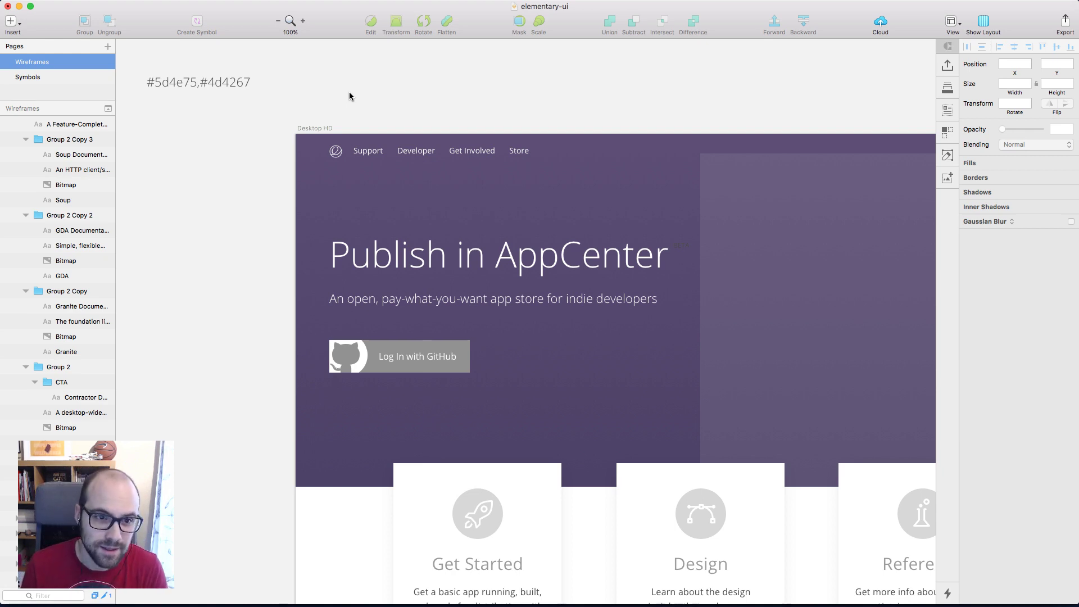
Move the social-links text away from the hero's right edge to X 1309
{"action": "scroll", "coordinate": [349, 96], "scroll_direction": "right", "scroll_amount": 2}
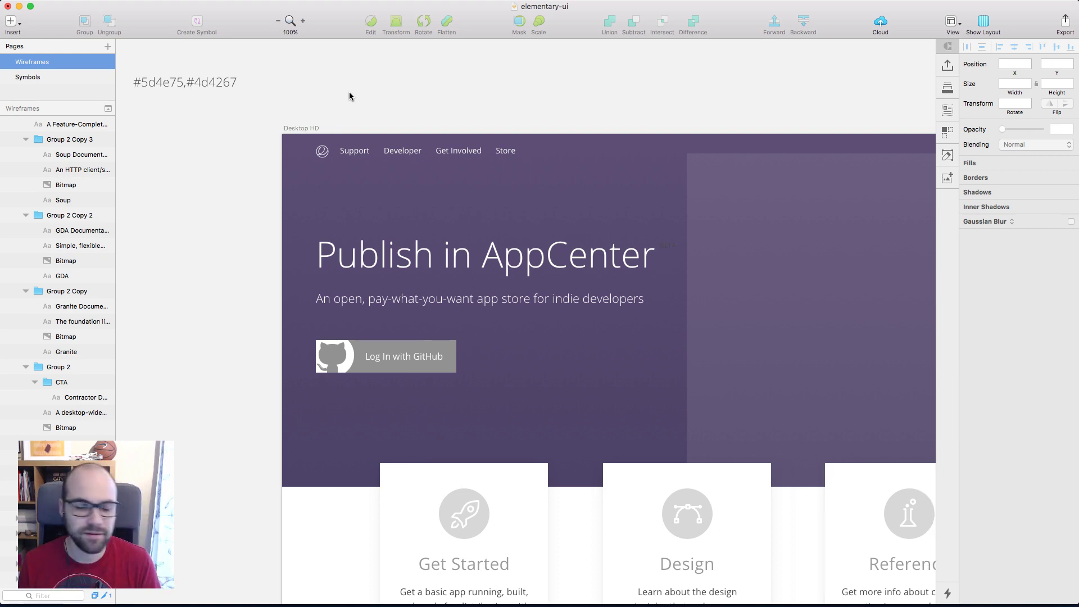
{"action": "scroll", "coordinate": [349, 96], "scroll_direction": "right", "scroll_amount": 10}
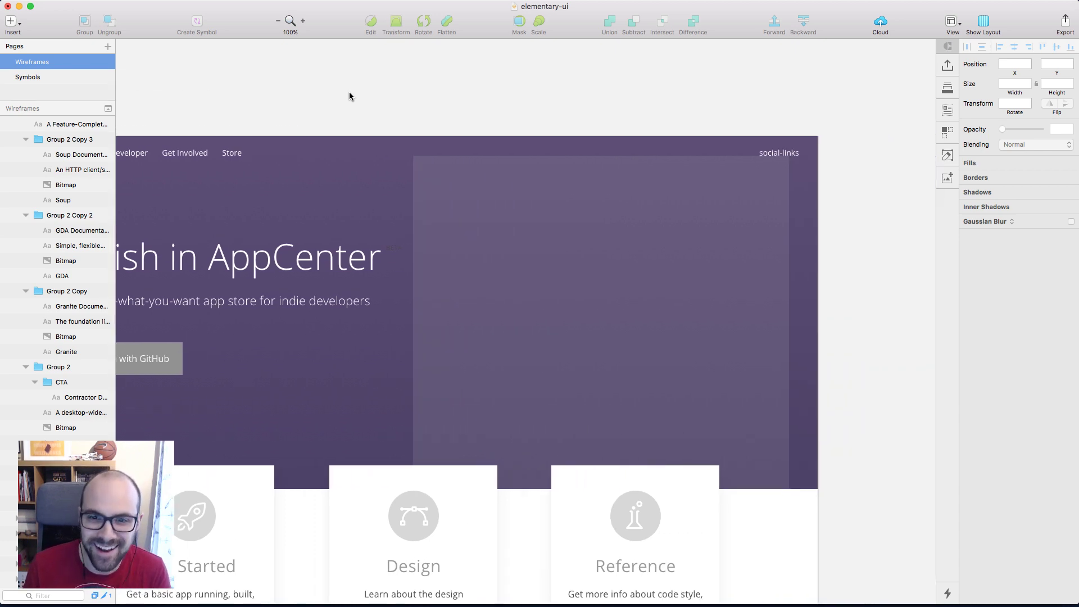
{"action": "left_click", "coordinate": [764, 163]}
{"action": "left_click", "coordinate": [763, 163]}
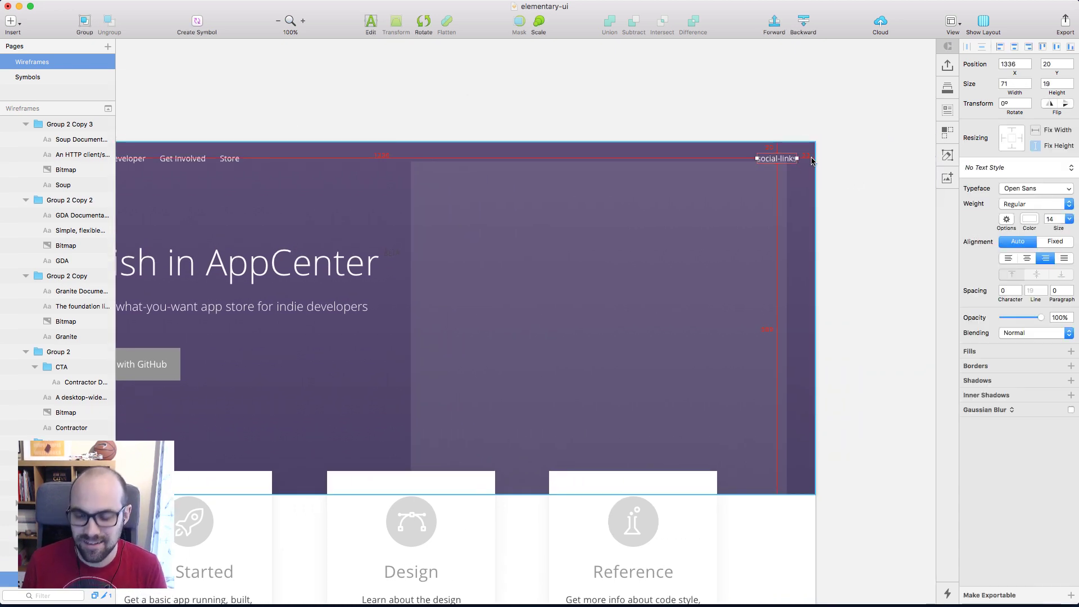
{"action": "key", "text": "shift+Left"}
{"action": "key", "text": "shift+Left"}
{"action": "key", "text": "Left"}
{"action": "key", "text": "Left"}
{"action": "key", "text": "Left"}
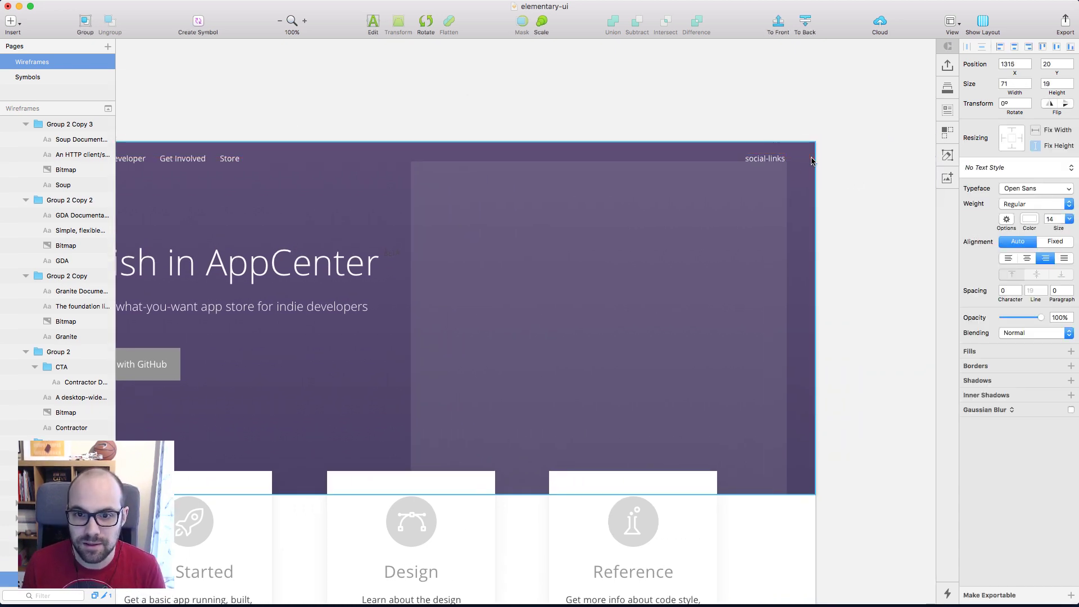
{"action": "key", "text": "Left"}
{"action": "key", "text": "Left"}
{"action": "key", "text": "Left"}
{"action": "key", "text": "Left"}
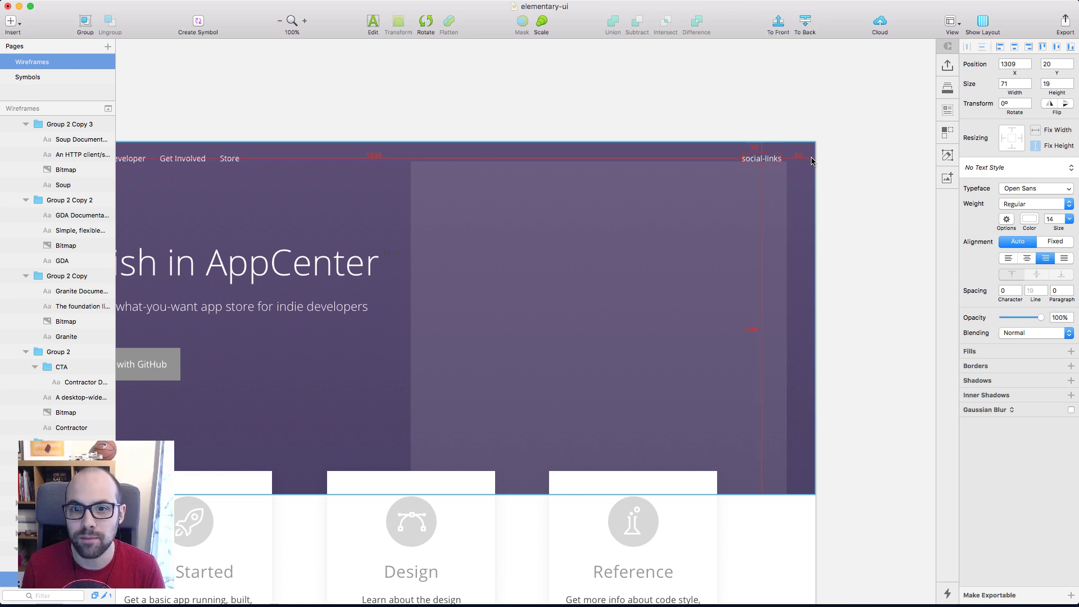
Move the translucent rectangle in the hero inward to X 711, aligning its outer edge with the social-links text
{"action": "left_click", "coordinate": [732, 250]}
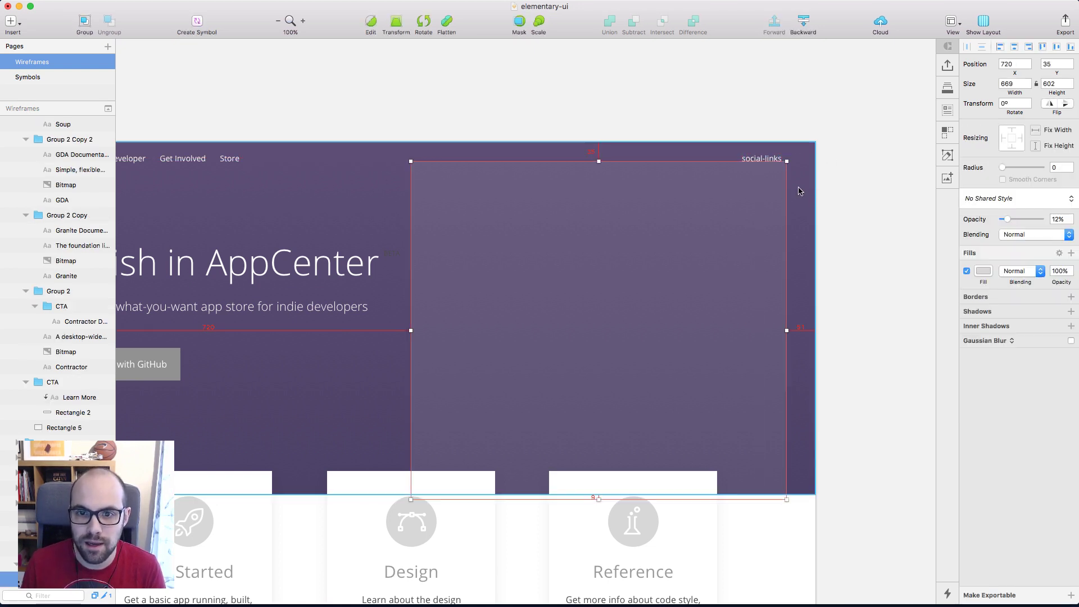
{"action": "key", "text": "Left"}
{"action": "key", "text": "Left"}
{"action": "key", "text": "Left"}
{"action": "key", "text": "Left"}
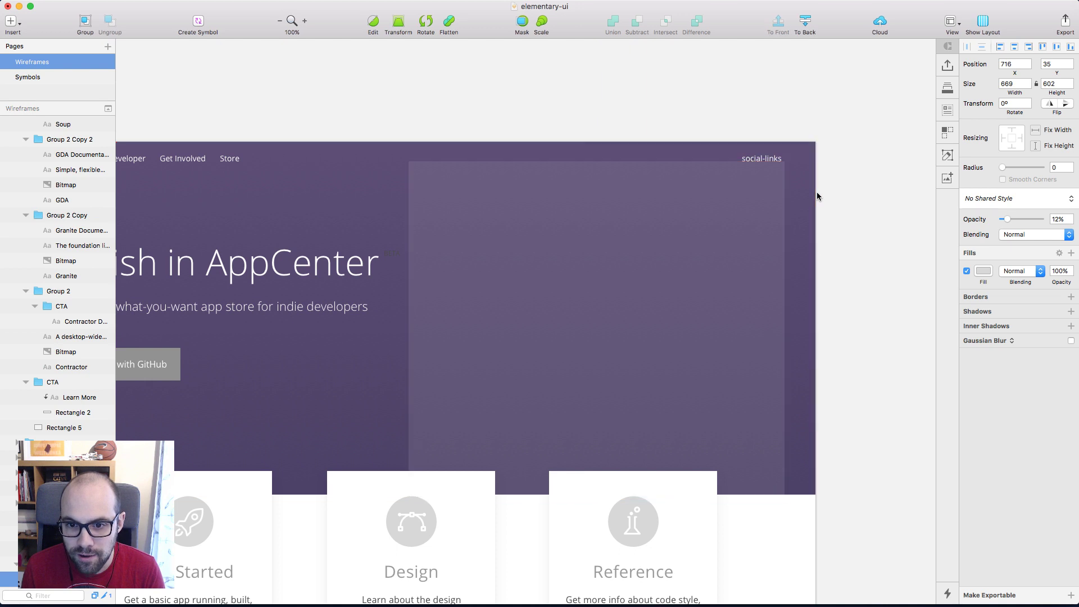
{"action": "key", "text": "Left"}
{"action": "key", "text": "Left"}
{"action": "key", "text": "Left"}
{"action": "key", "text": "Left"}
{"action": "key", "text": "Left"}
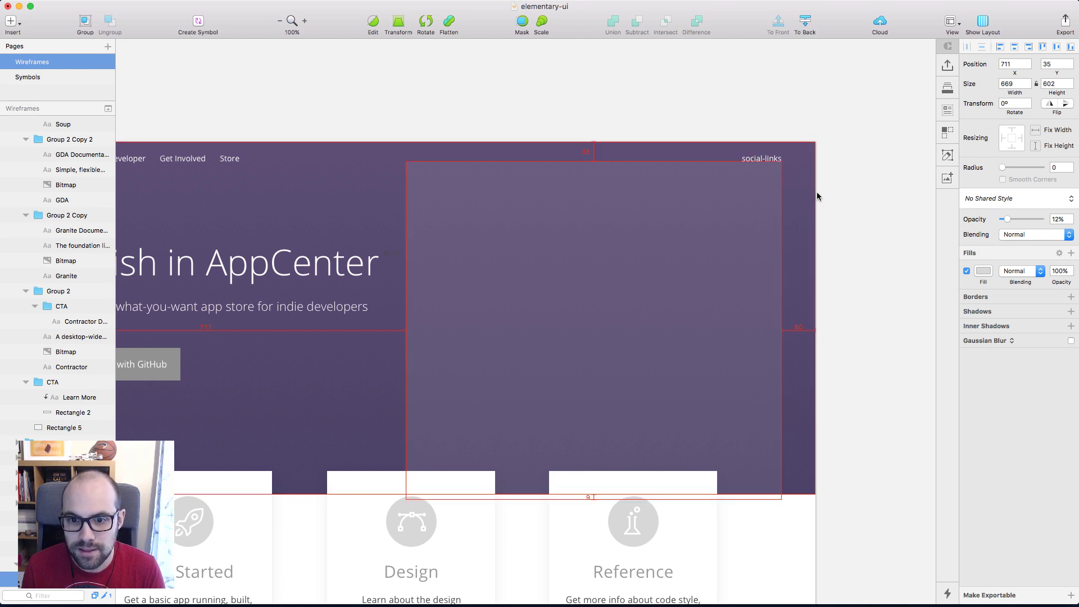
{"action": "left_click", "coordinate": [817, 195]}
Lower the translucent hero rectangle slightly so its upper edge sits beneath the social-links text
{"action": "scroll", "coordinate": [833, 191], "scroll_direction": "left", "scroll_amount": 5}
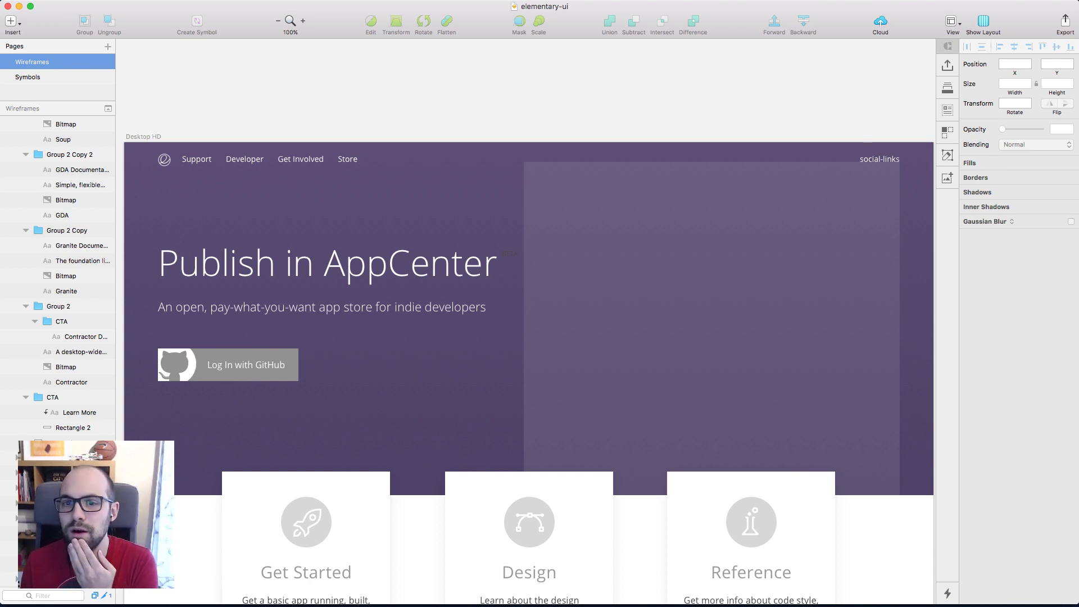
{"action": "left_click", "coordinate": [717, 224]}
{"action": "left_click_drag", "start_coordinate": [713, 162], "coordinate": [715, 173]}
{"action": "left_click", "coordinate": [712, 131]}
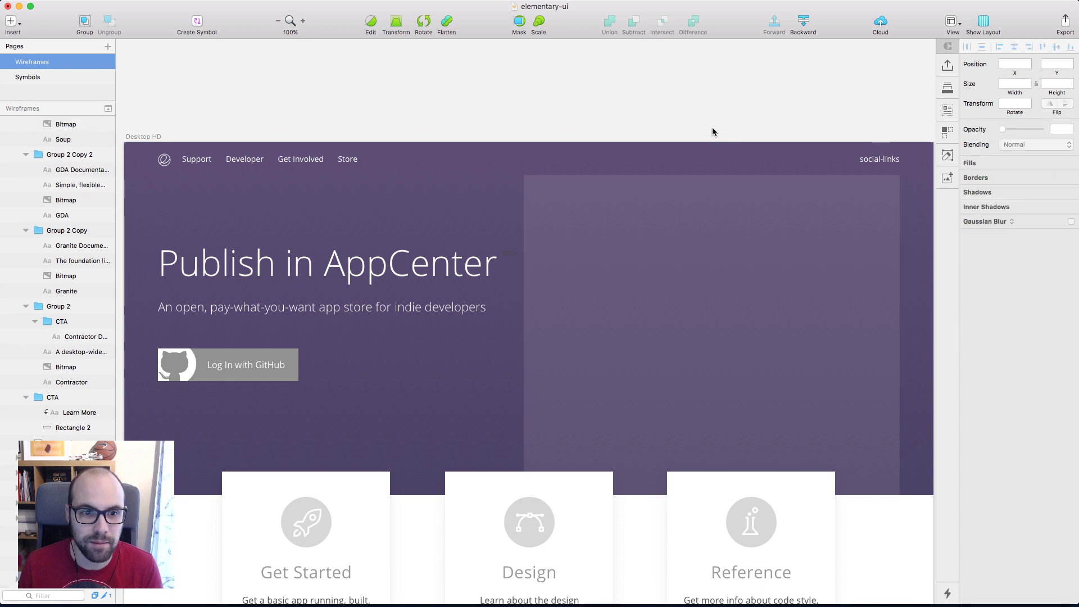
Set the colour of the small BETA label beside the headline to white, FFFFFF
{"action": "key", "text": "super+Tab"}
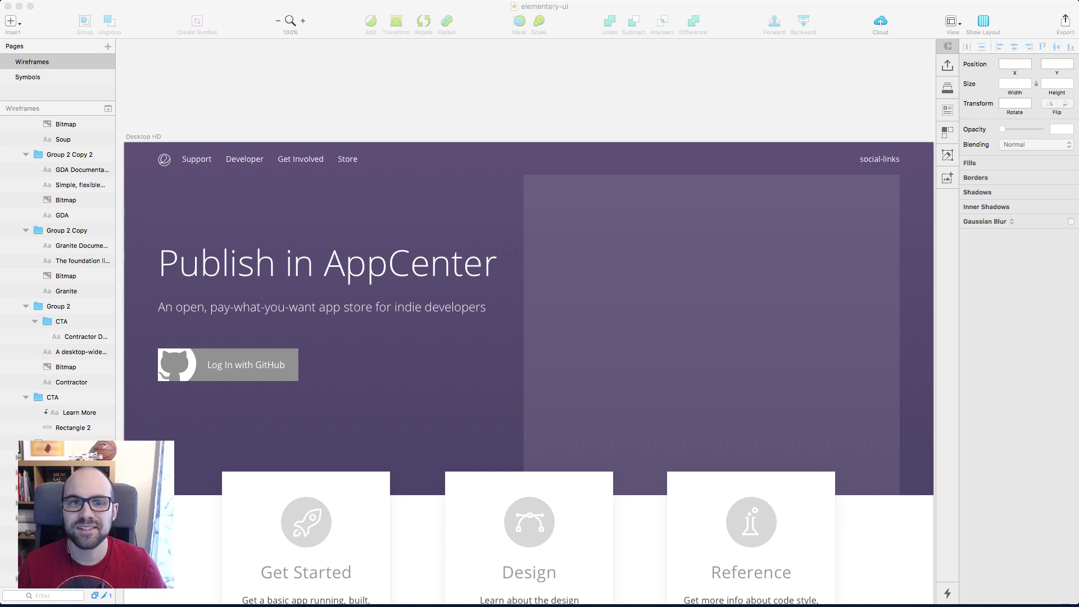
{"action": "left_click", "coordinate": [503, 86]}
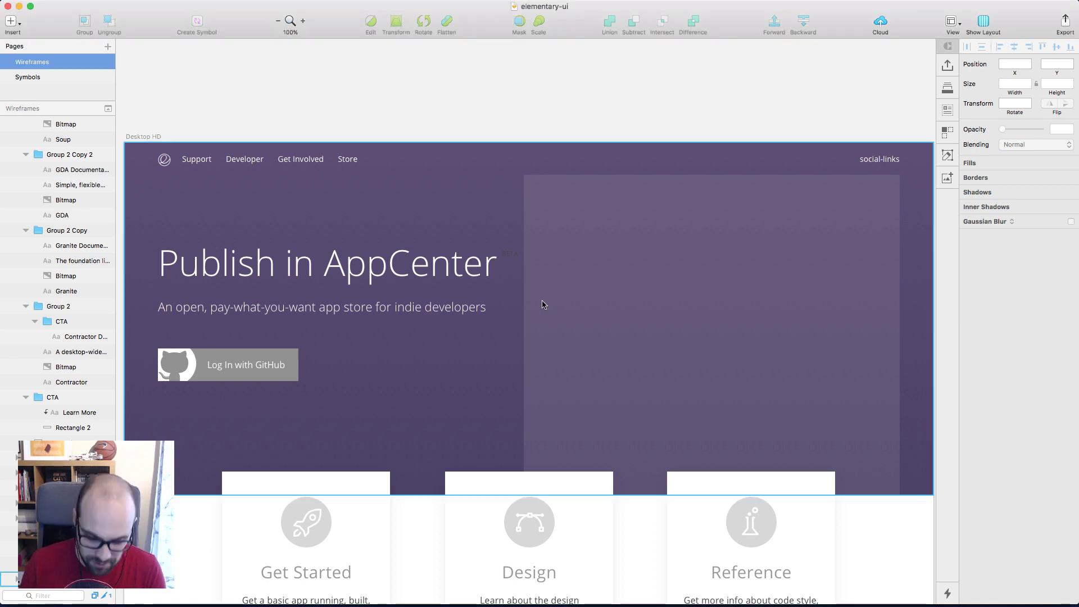
{"action": "left_click", "coordinate": [505, 260]}
{"action": "left_click", "coordinate": [1029, 218]}
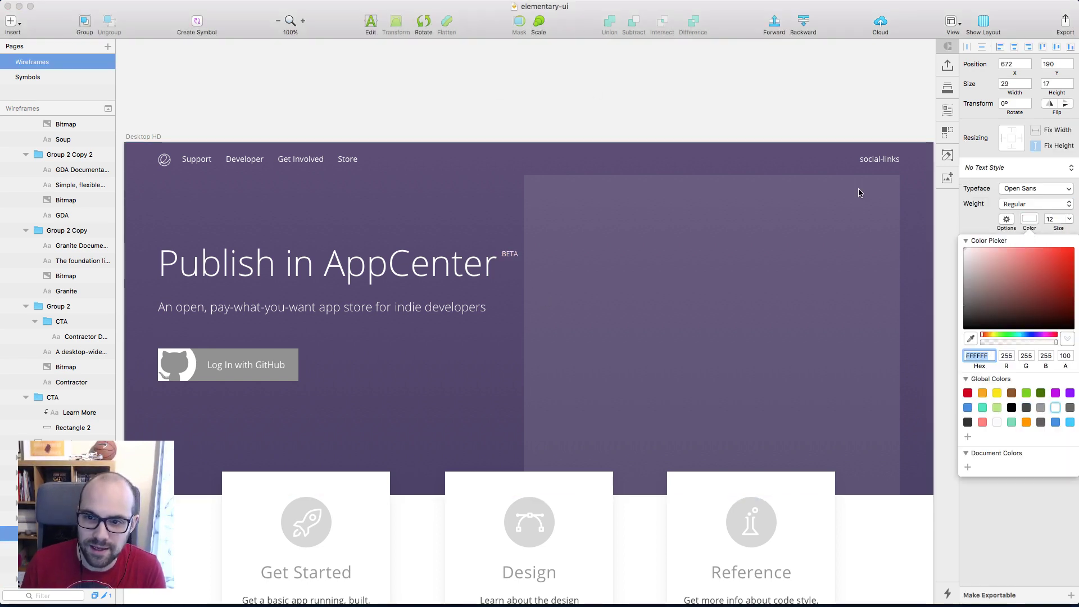
{"action": "left_click", "coordinate": [579, 72]}
{"action": "scroll", "coordinate": [579, 72], "scroll_direction": "left", "scroll_amount": 5}
{"action": "scroll", "coordinate": [579, 72], "scroll_direction": "right", "scroll_amount": 5}
{"action": "scroll", "coordinate": [579, 72], "scroll_direction": "right", "scroll_amount": 5}
{"action": "scroll", "coordinate": [579, 72], "scroll_direction": "left", "scroll_amount": 2}
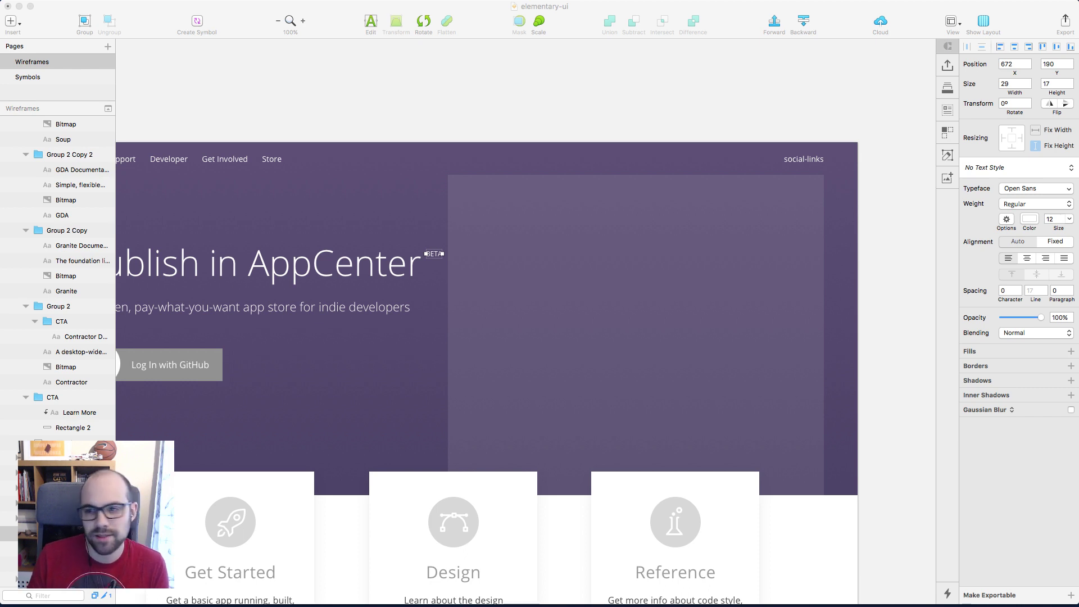
{"action": "left_click", "coordinate": [619, 87]}
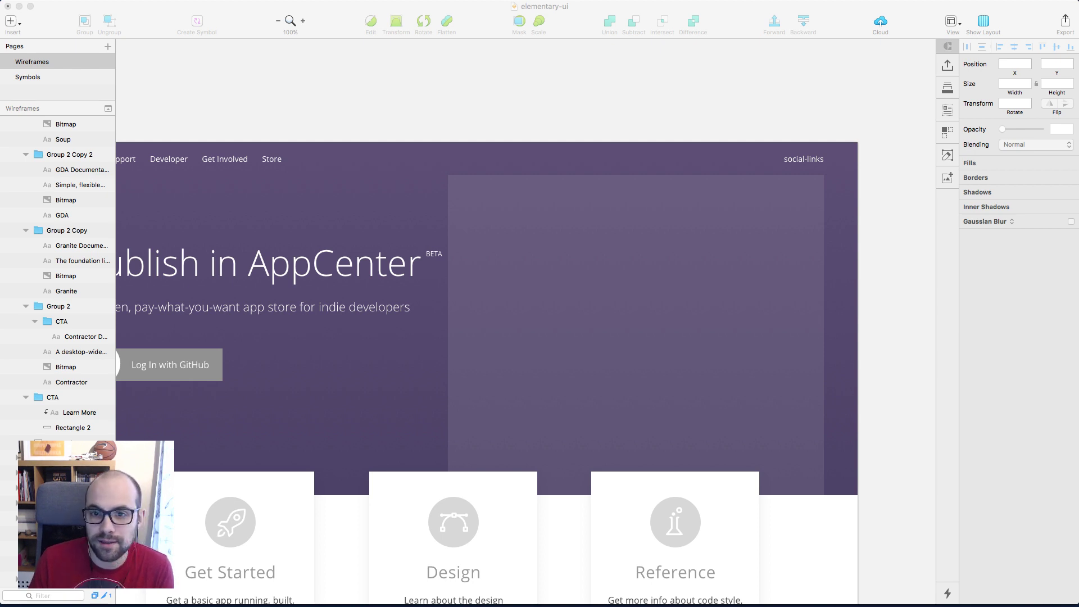
{"action": "left_click", "coordinate": [611, 73]}
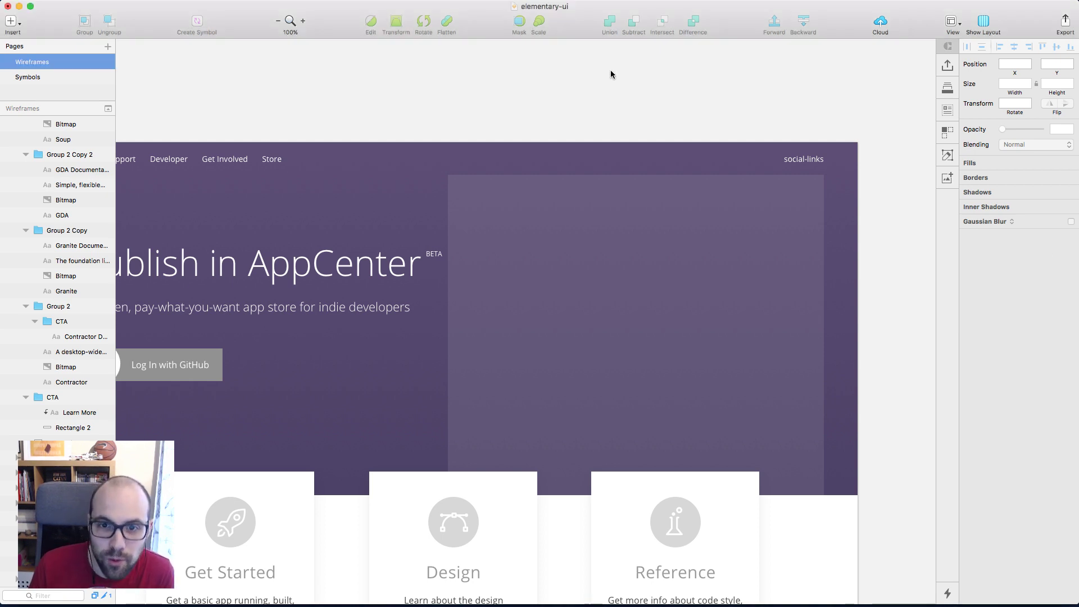
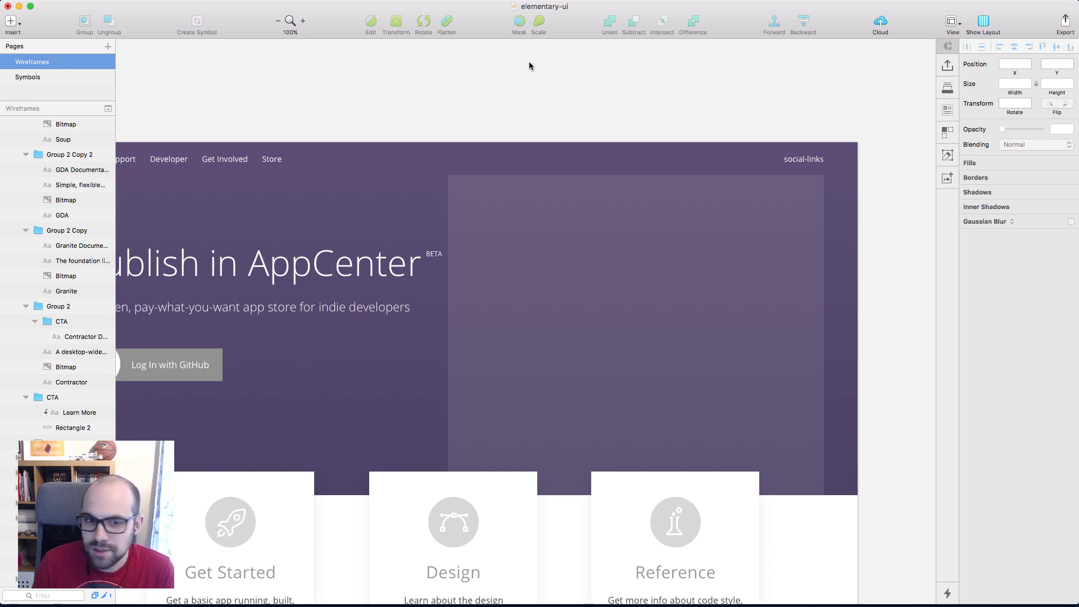
Delete the "#5d4e75,#4d4267" colour note above the artboard
{"action": "scroll", "coordinate": [488, 70], "scroll_direction": "left", "scroll_amount": 10}
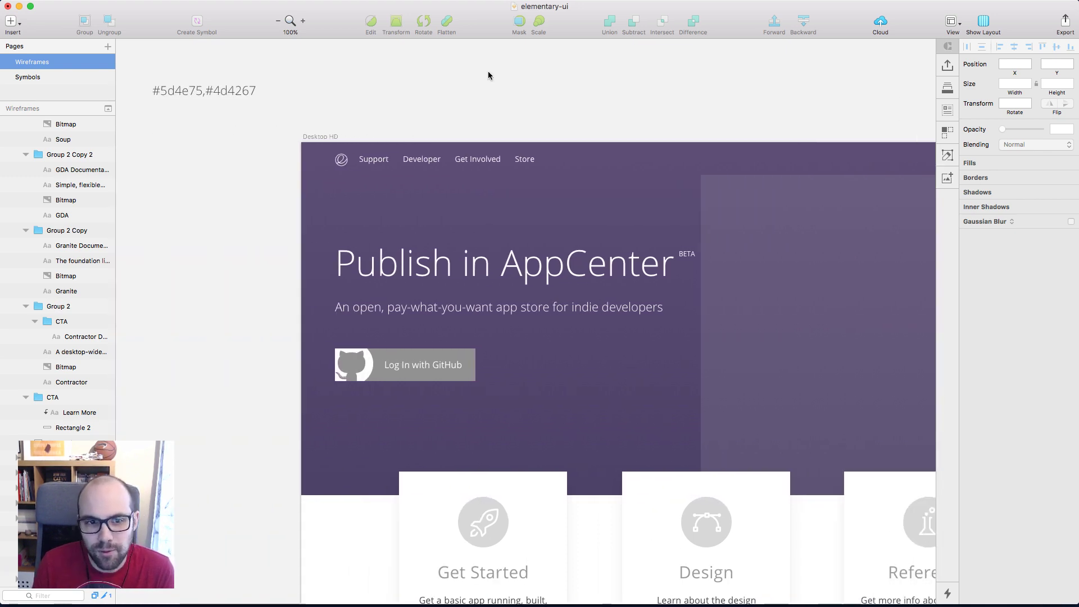
{"action": "left_click", "coordinate": [153, 96]}
{"action": "key", "text": "BackSpace"}
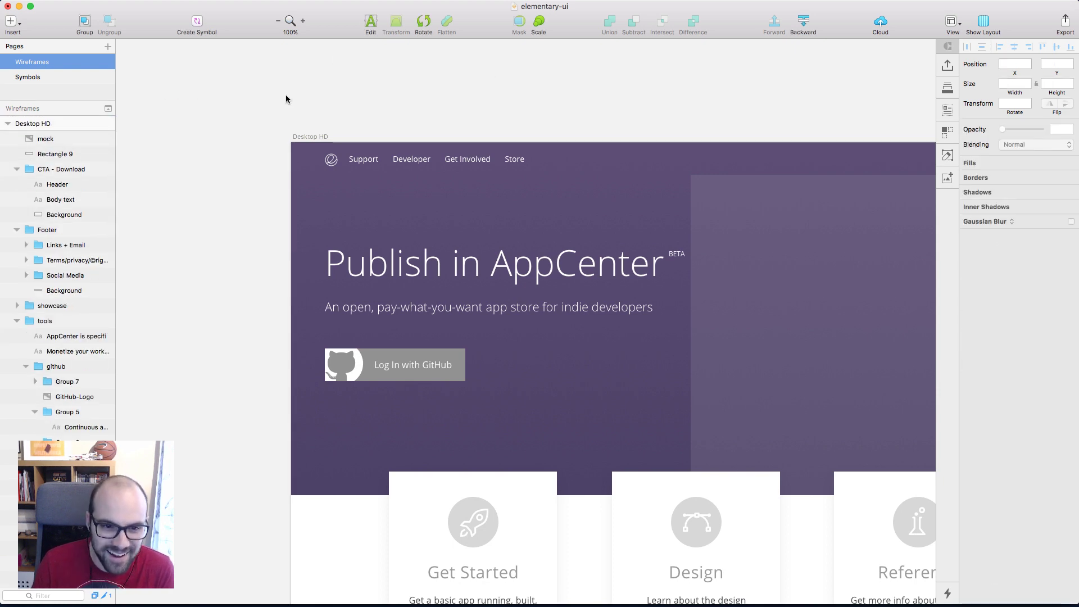
{"action": "scroll", "coordinate": [309, 96], "scroll_direction": "down", "scroll_amount": 2}
{"action": "scroll", "coordinate": [309, 96], "scroll_direction": "right", "scroll_amount": 2}
{"action": "scroll", "coordinate": [310, 99], "scroll_direction": "right", "scroll_amount": 2}
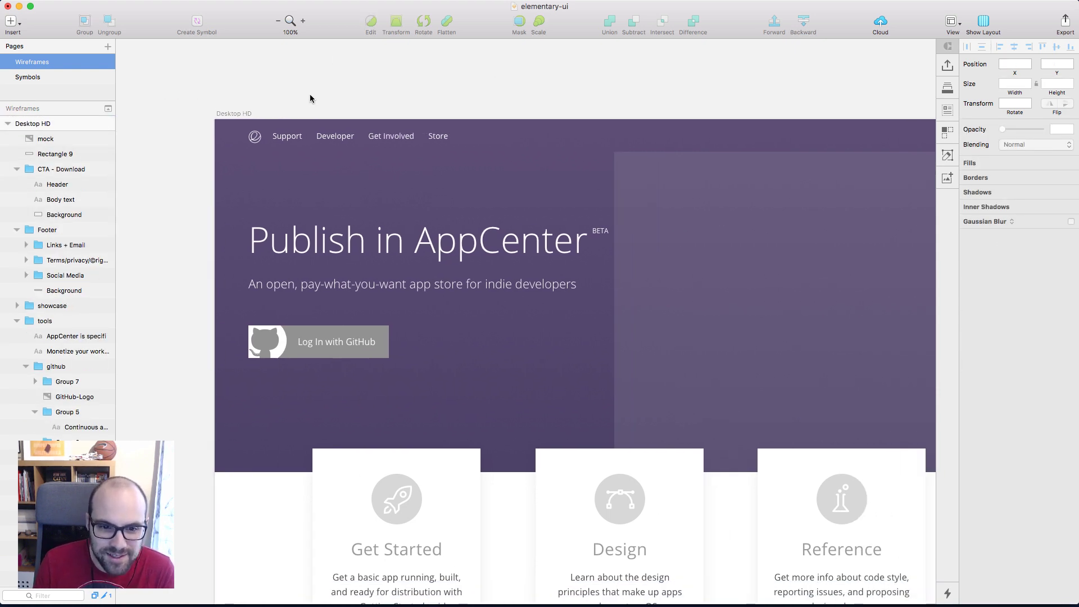
{"action": "scroll", "coordinate": [311, 99], "scroll_direction": "down", "scroll_amount": 3}
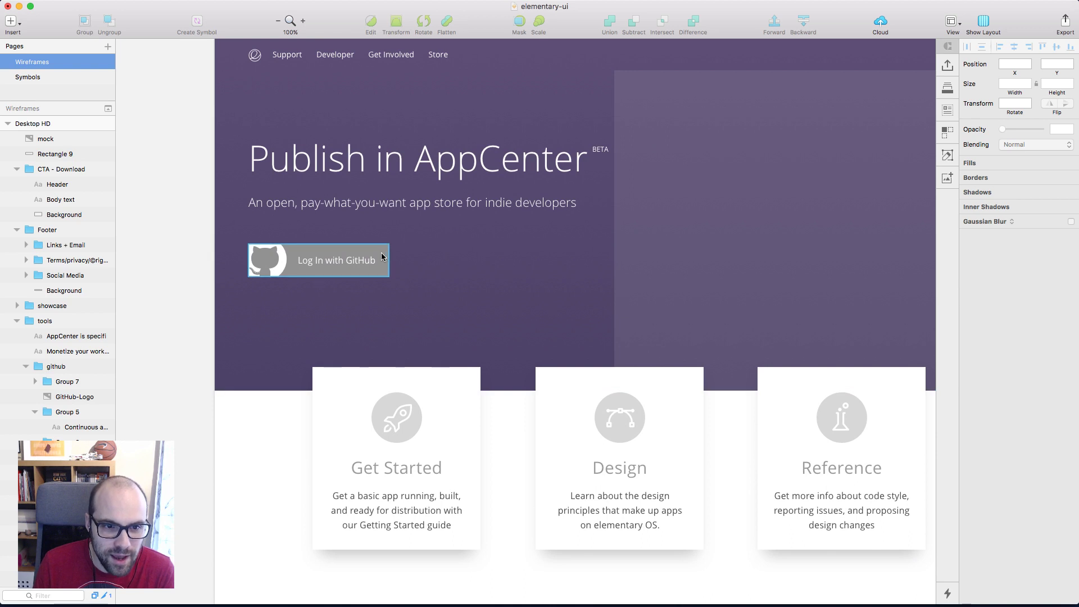
{"action": "left_click", "coordinate": [382, 257]}
{"action": "left_click", "coordinate": [145, 189]}
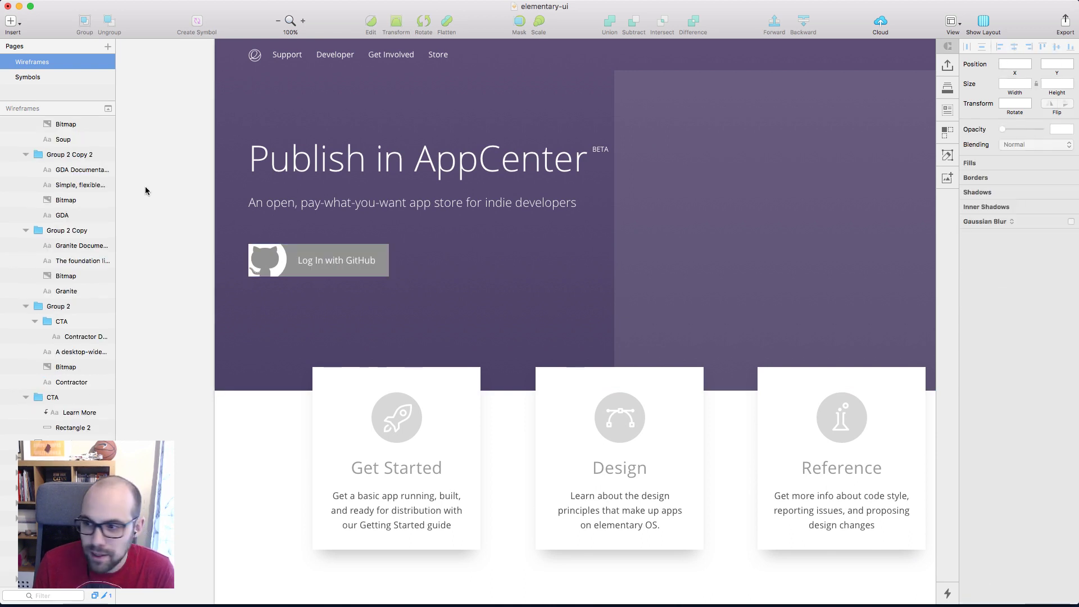
Switch to Chrome and inspect the "Log In with GitHub" button to find its background gradient styles
{"action": "key", "text": "super+Tab"}
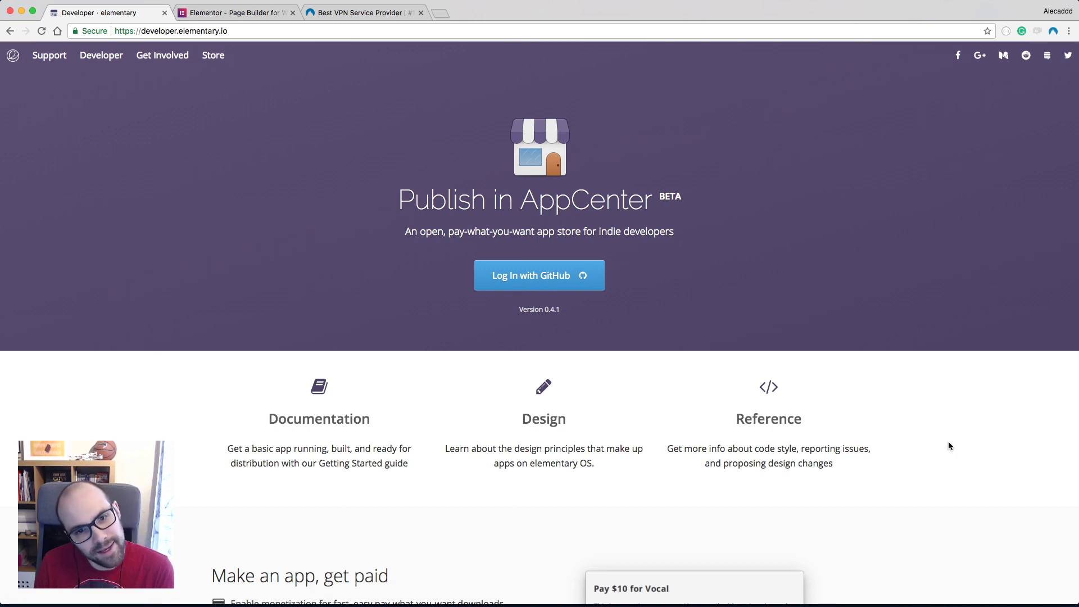
{"action": "right_click", "coordinate": [595, 281]}
{"action": "left_click", "coordinate": [626, 351]}
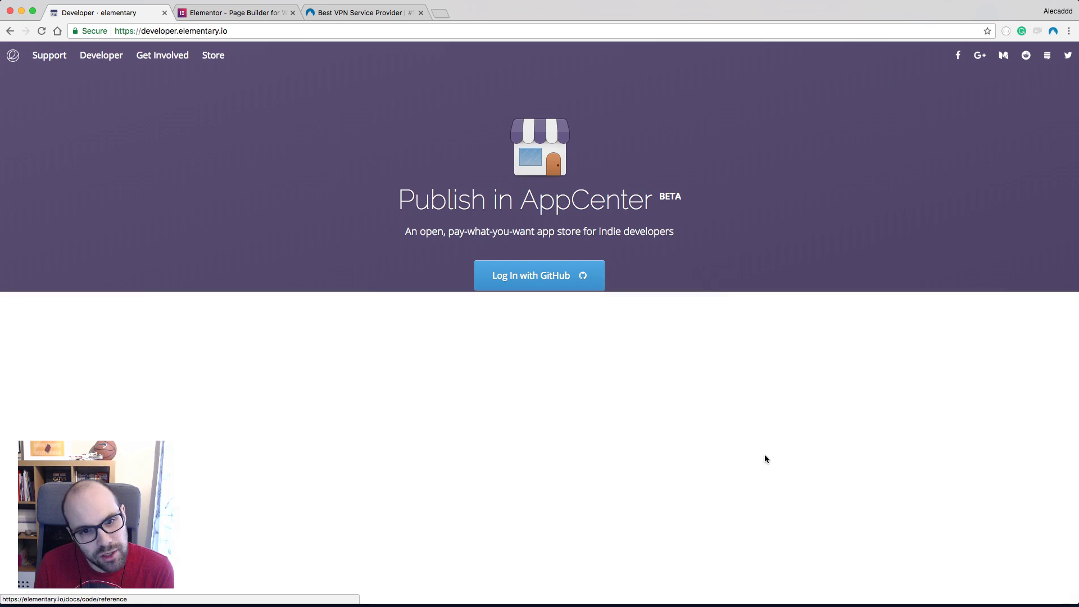
{"action": "scroll", "coordinate": [802, 483], "scroll_direction": "down", "scroll_amount": 5}
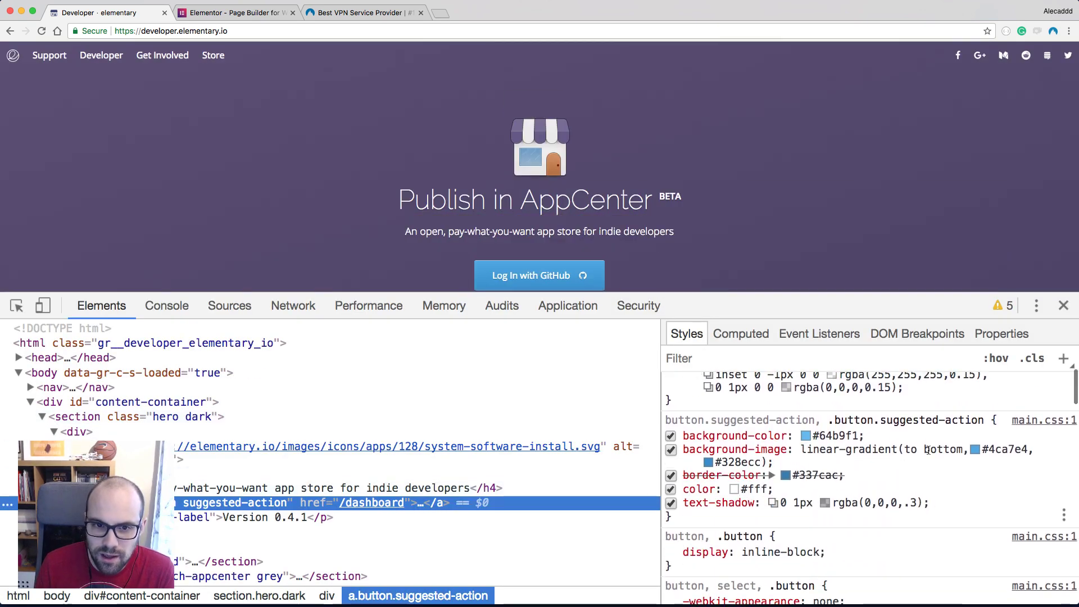
Copy the gradient colours #4ca7e4,#328ecc from the suggested-action button's background-image rule, leaving the rule unedited
{"action": "left_click", "coordinate": [928, 450]}
{"action": "left_click", "coordinate": [842, 462]}
{"action": "left_click_drag", "start_coordinate": [836, 462], "coordinate": [934, 465]}
{"action": "key", "text": "super+c"}
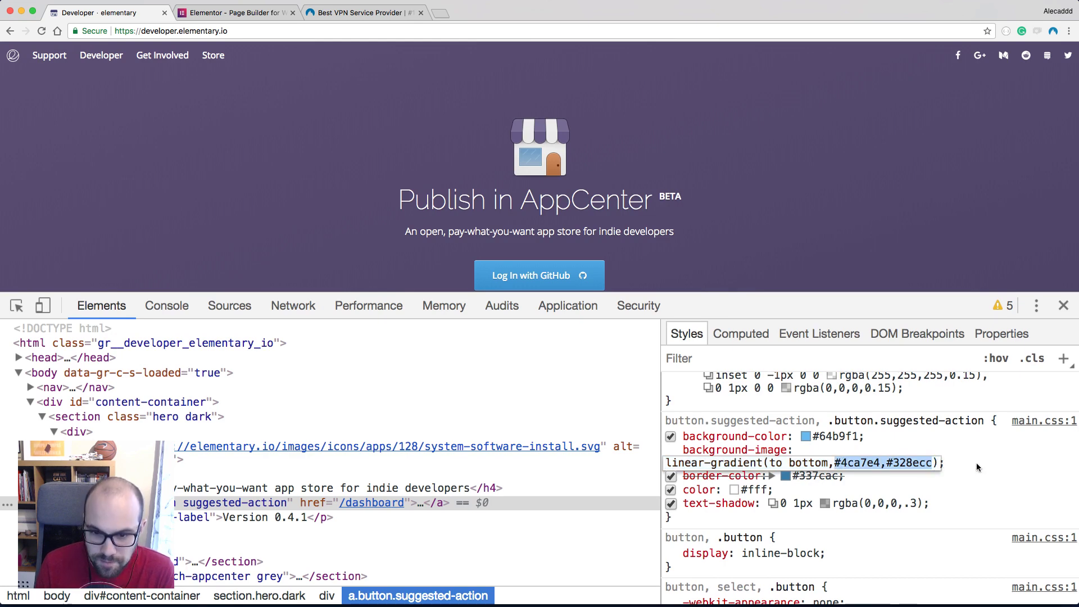
{"action": "key", "text": "Escape"}
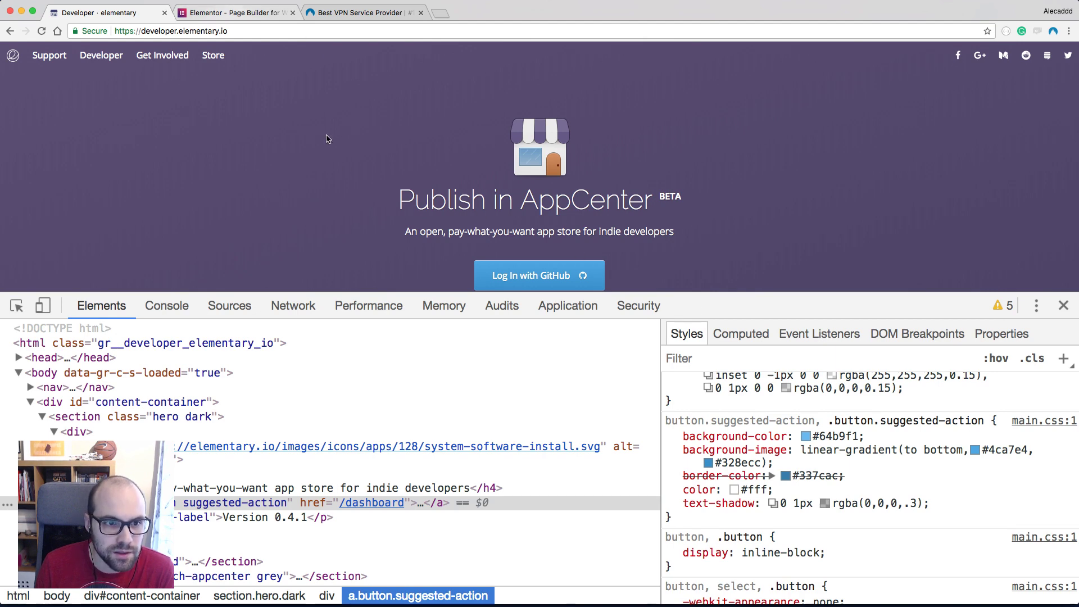
Switch back to Sketch and paste the copied codes #4ca7e4,#328ecc as a new text layer above the artboard
{"action": "key", "text": "super+Tab"}
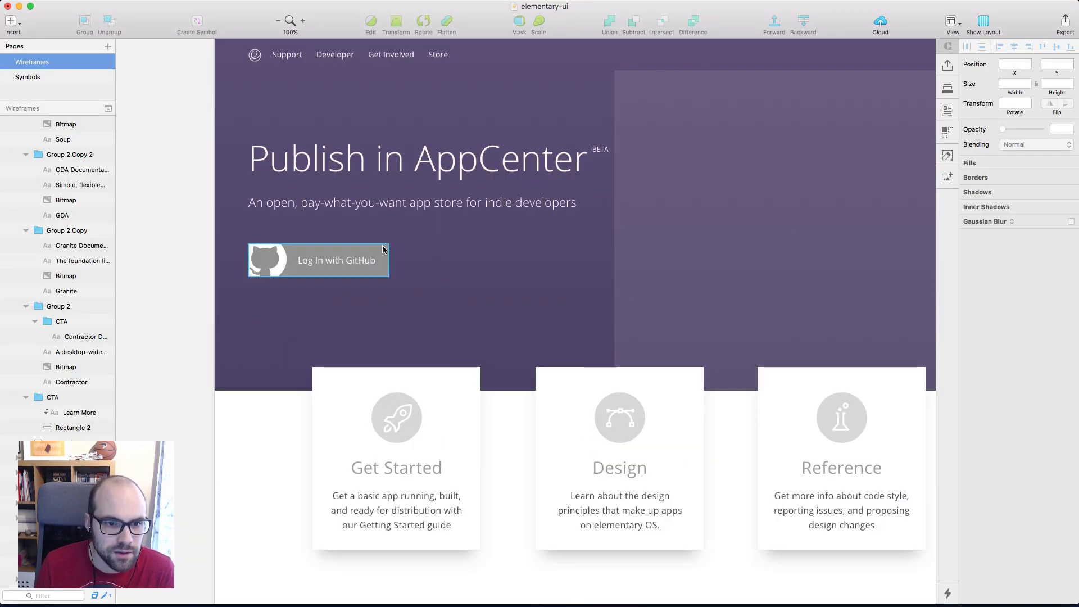
{"action": "left_click", "coordinate": [360, 255]}
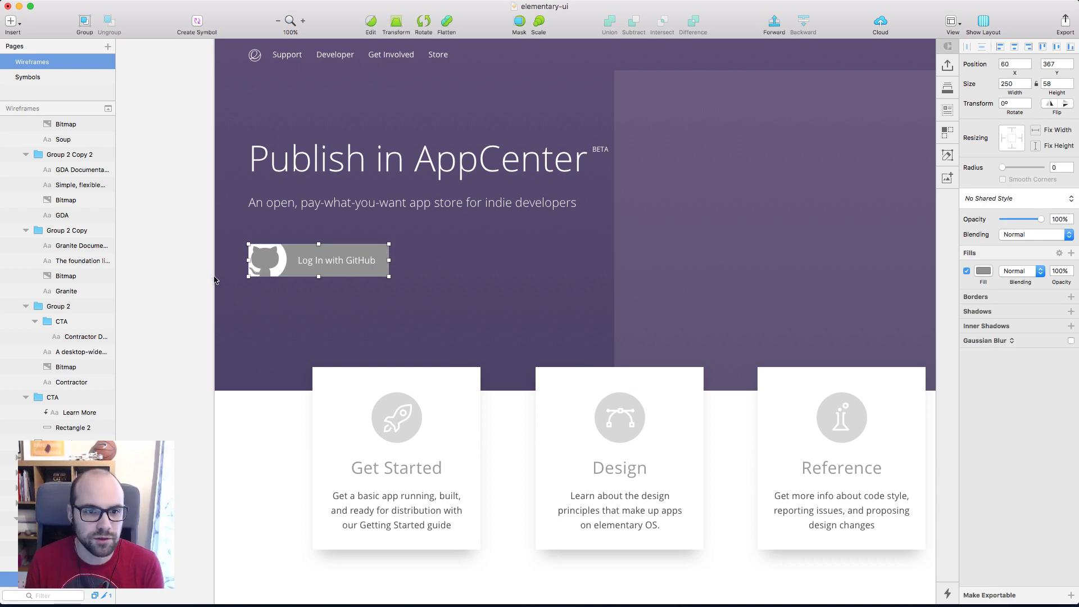
{"action": "scroll", "coordinate": [242, 279], "scroll_direction": "up", "scroll_amount": 3}
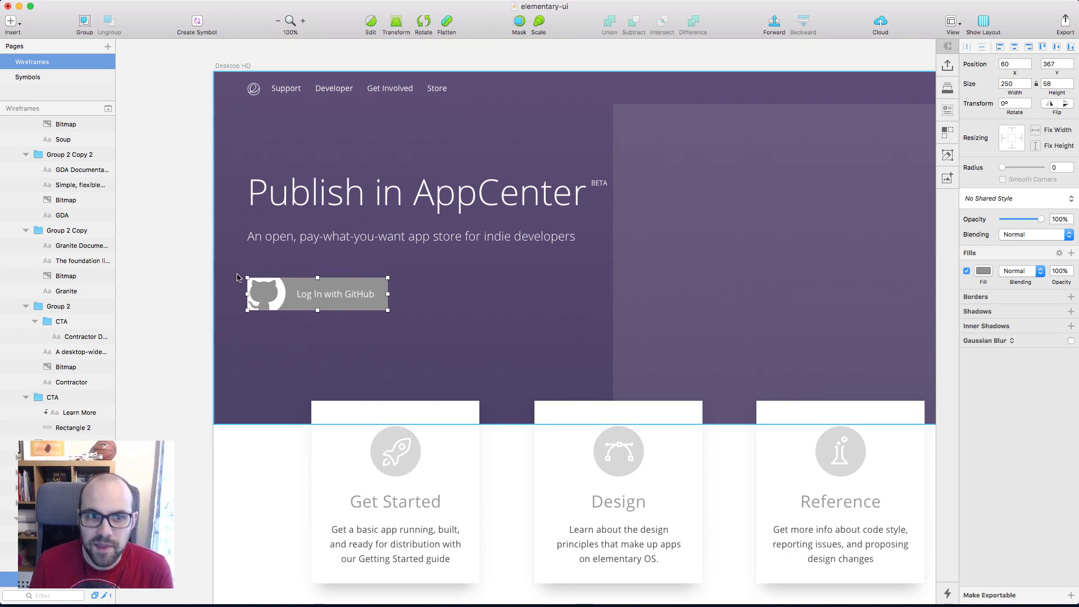
{"action": "left_click", "coordinate": [184, 248]}
{"action": "scroll", "coordinate": [184, 248], "scroll_direction": "down", "scroll_amount": 1}
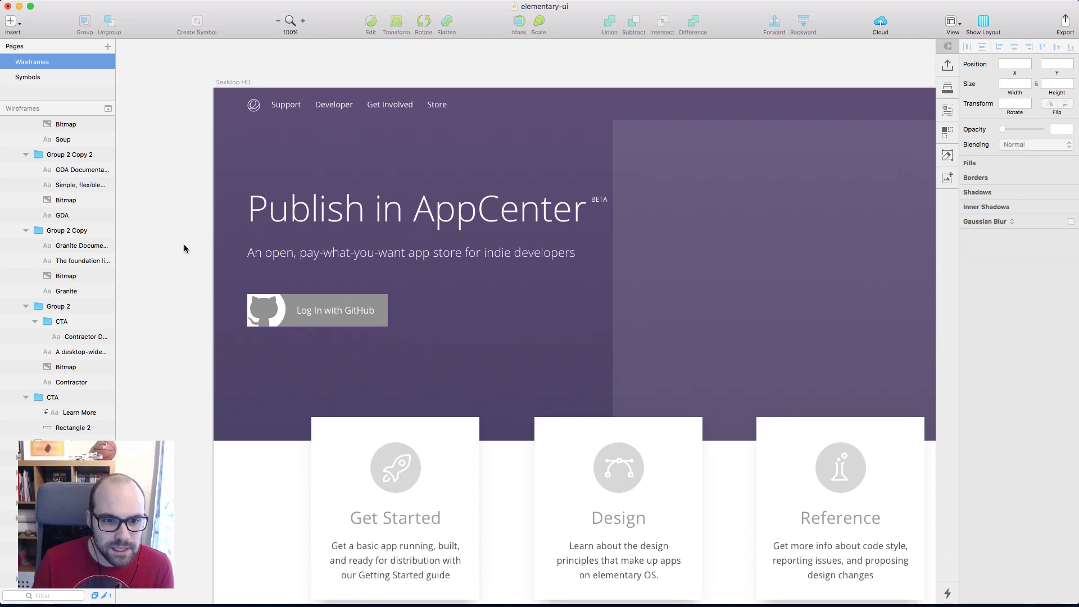
{"action": "left_click", "coordinate": [379, 317]}
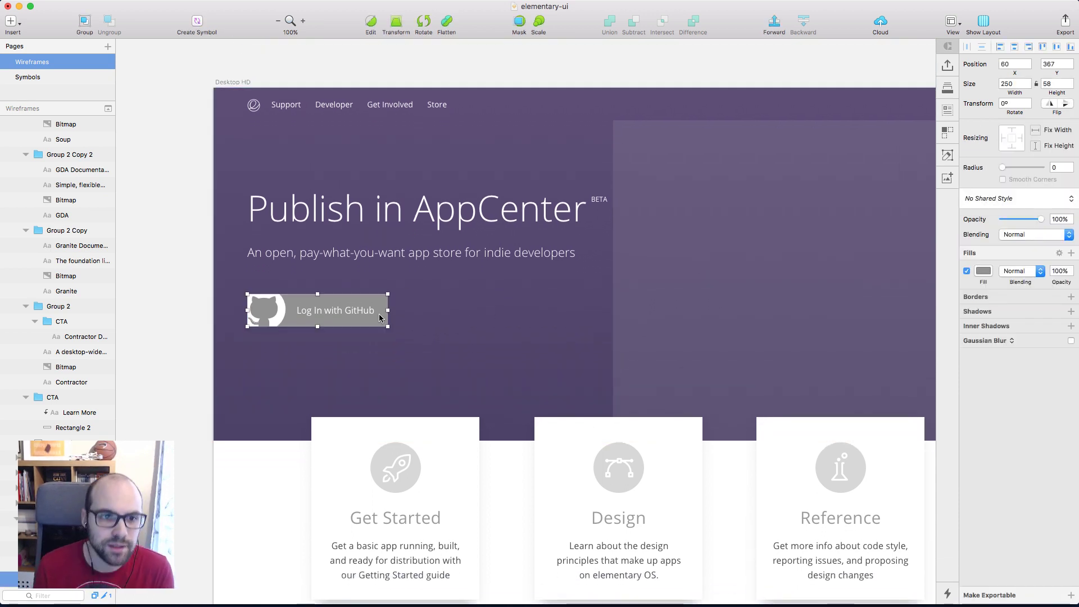
{"action": "left_click", "coordinate": [182, 190]}
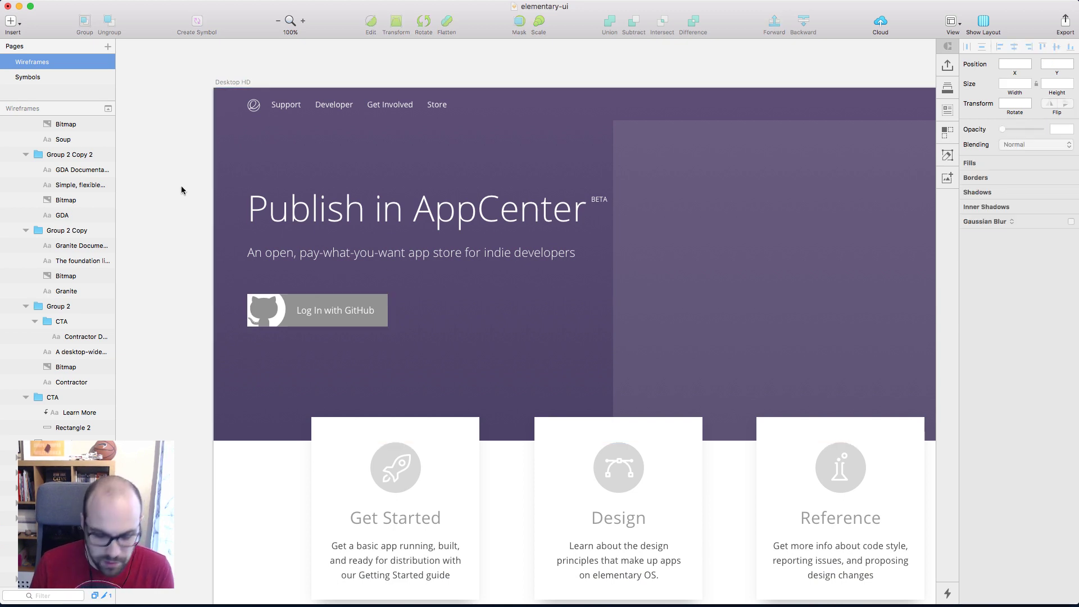
{"action": "scroll", "coordinate": [180, 189], "scroll_direction": "up", "scroll_amount": 4}
{"action": "key", "text": "t"}
{"action": "left_click", "coordinate": [280, 118]}
{"action": "key", "text": "super+v"}
{"action": "key", "text": "Escape"}
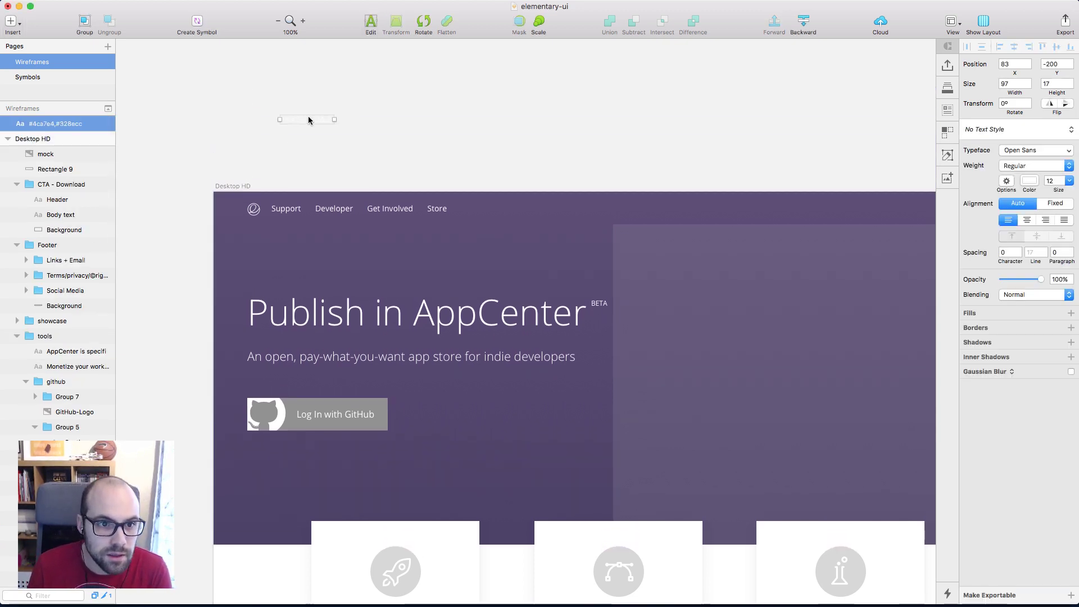
Set the pasted colour-code text to black
{"action": "left_click", "coordinate": [1030, 183]}
{"action": "left_click_drag", "start_coordinate": [1043, 234], "coordinate": [867, 350]}
{"action": "left_click", "coordinate": [357, 81]}
{"action": "scroll", "coordinate": [356, 80], "scroll_direction": "down", "scroll_amount": 3}
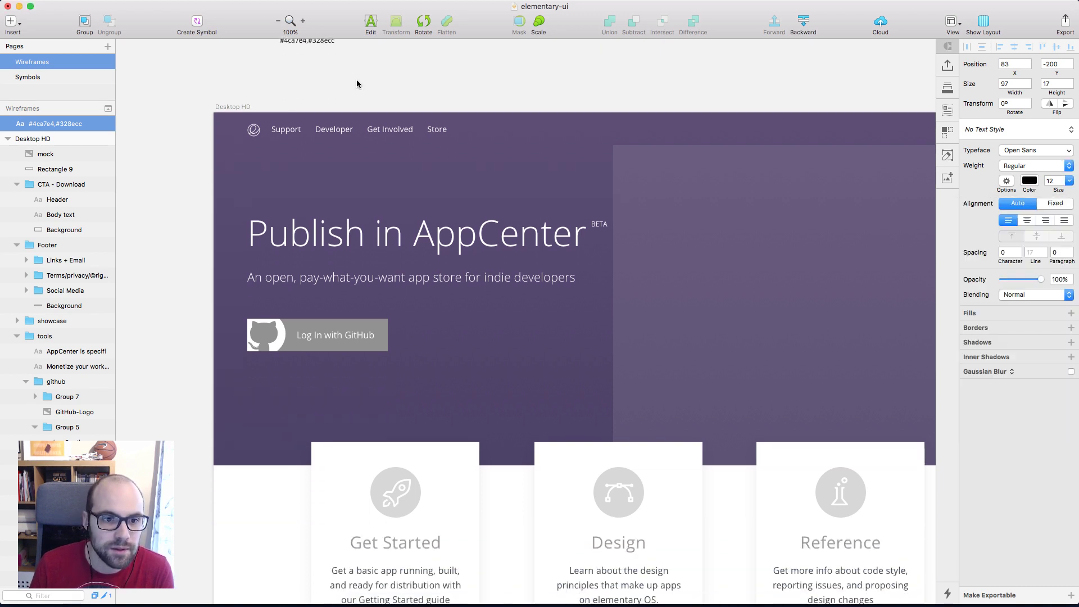
Copy the first hex code, 4ca7e4, from the colour note above the artboard
{"action": "left_click", "coordinate": [316, 334]}
{"action": "scroll", "coordinate": [289, 64], "scroll_direction": "up", "scroll_amount": 2}
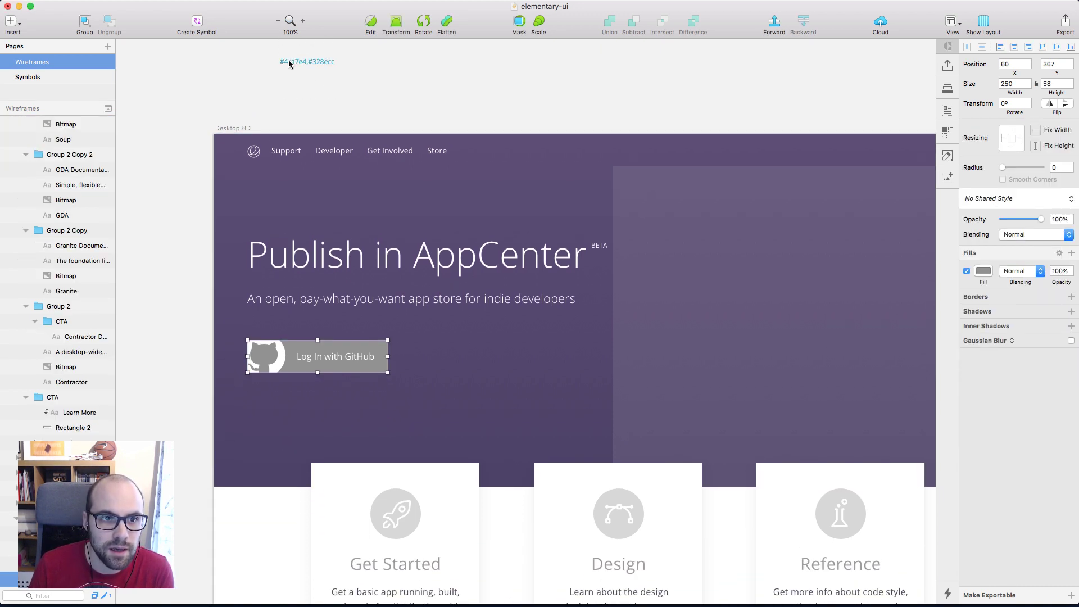
{"action": "left_click", "coordinate": [290, 63]}
{"action": "double_click", "coordinate": [297, 60]}
{"action": "key", "text": "super+c"}
Give the "Log In with GitHub" button background a linear gradient fill with its first stop set to 4ca7e4
{"action": "left_click", "coordinate": [306, 365]}
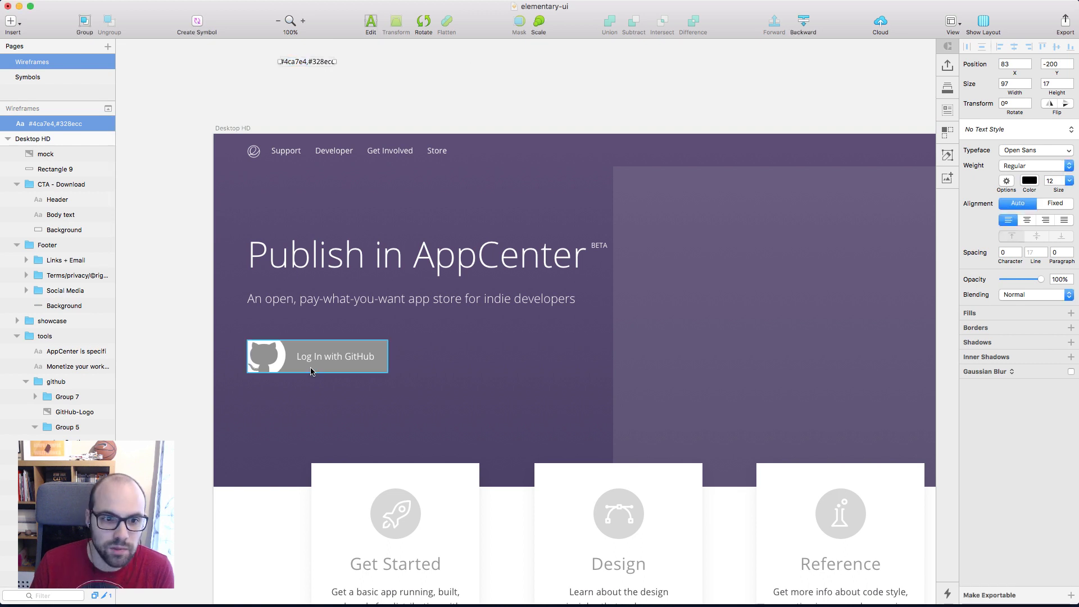
{"action": "left_click", "coordinate": [983, 271]}
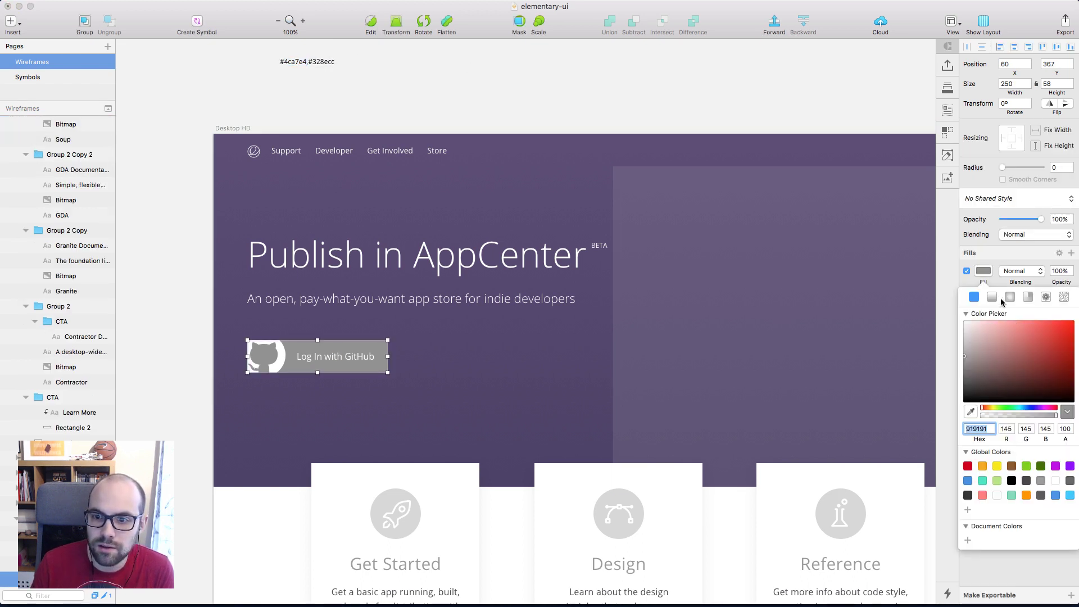
{"action": "left_click", "coordinate": [964, 373]}
{"action": "left_click", "coordinate": [986, 462]}
{"action": "key", "text": "super+v"}
{"action": "key", "text": "Return"}
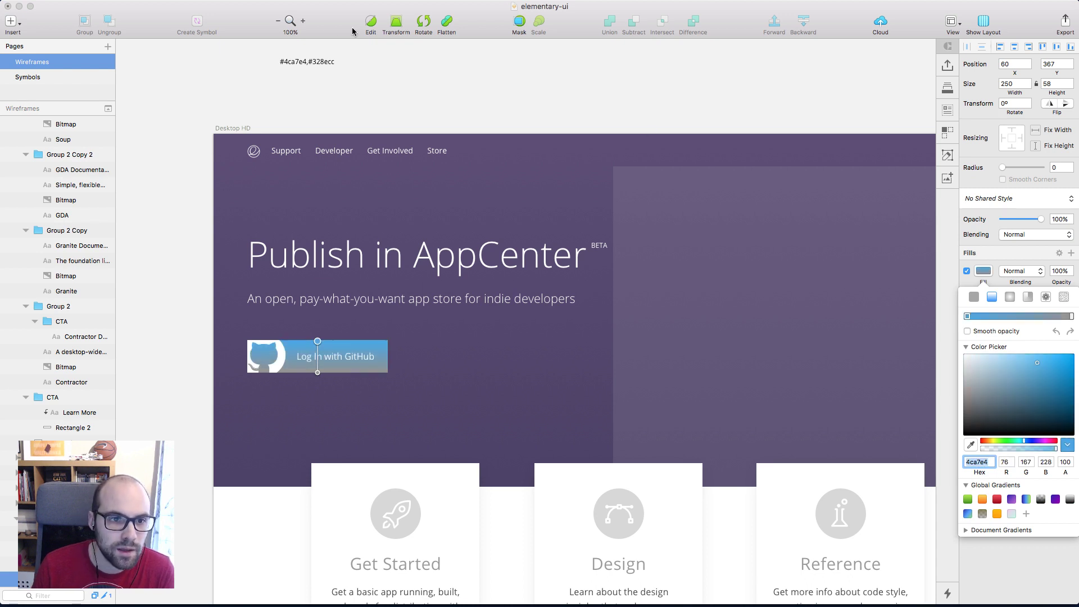
Copy the second hex code, 328ecc, from the colour note above the artboard
{"action": "left_click", "coordinate": [317, 60]}
{"action": "double_click", "coordinate": [321, 61]}
{"action": "double_click", "coordinate": [321, 62]}
{"action": "key", "text": "super+c"}
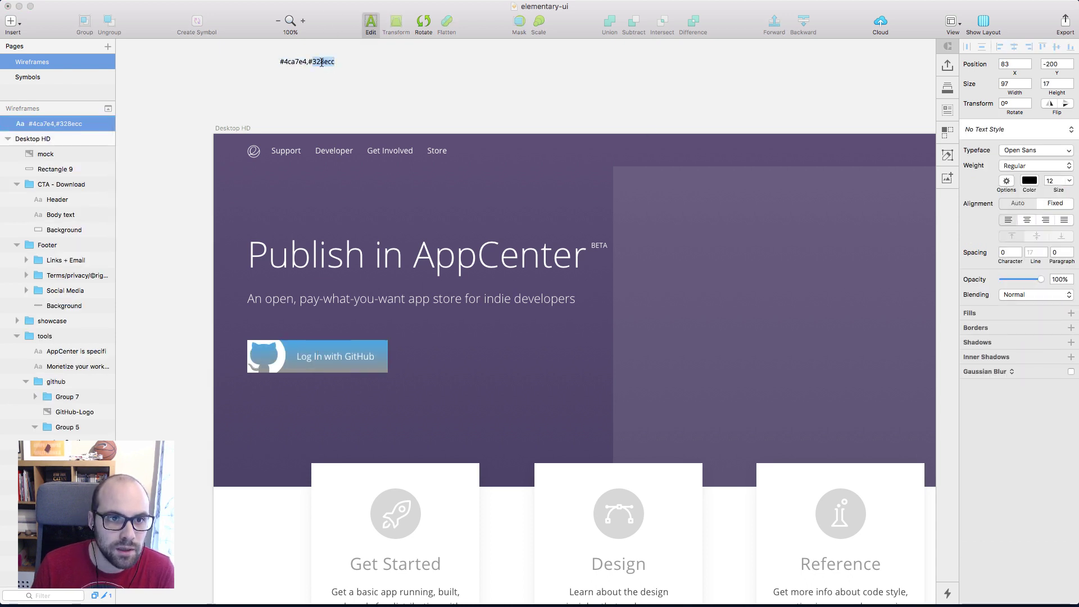
Set the end stop of the "Log In with GitHub" button background's gradient to the copied colour 328ecc
{"action": "left_click", "coordinate": [342, 371]}
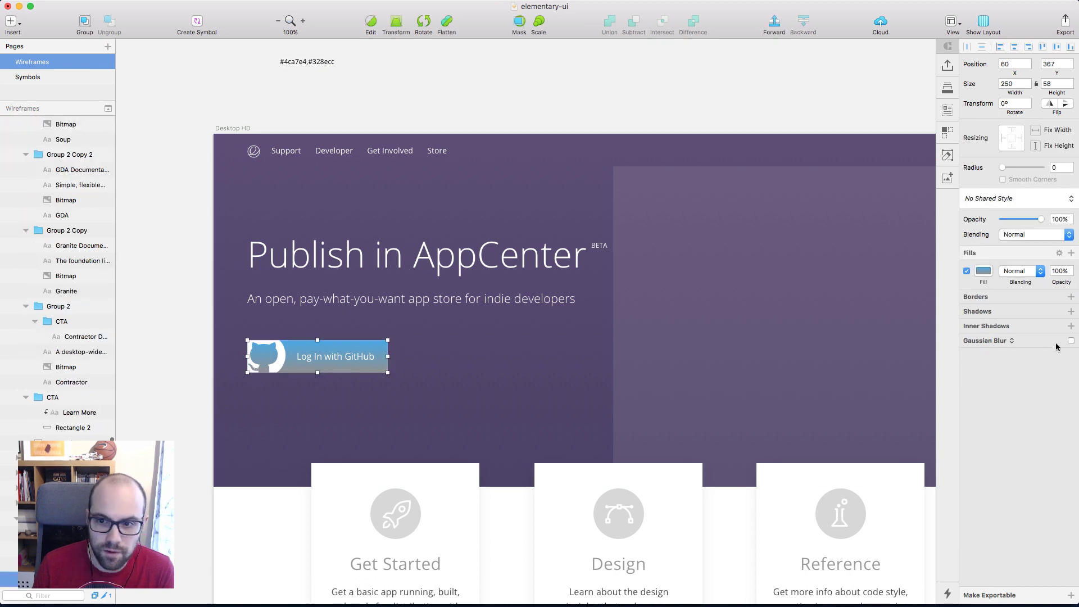
{"action": "left_click", "coordinate": [985, 271]}
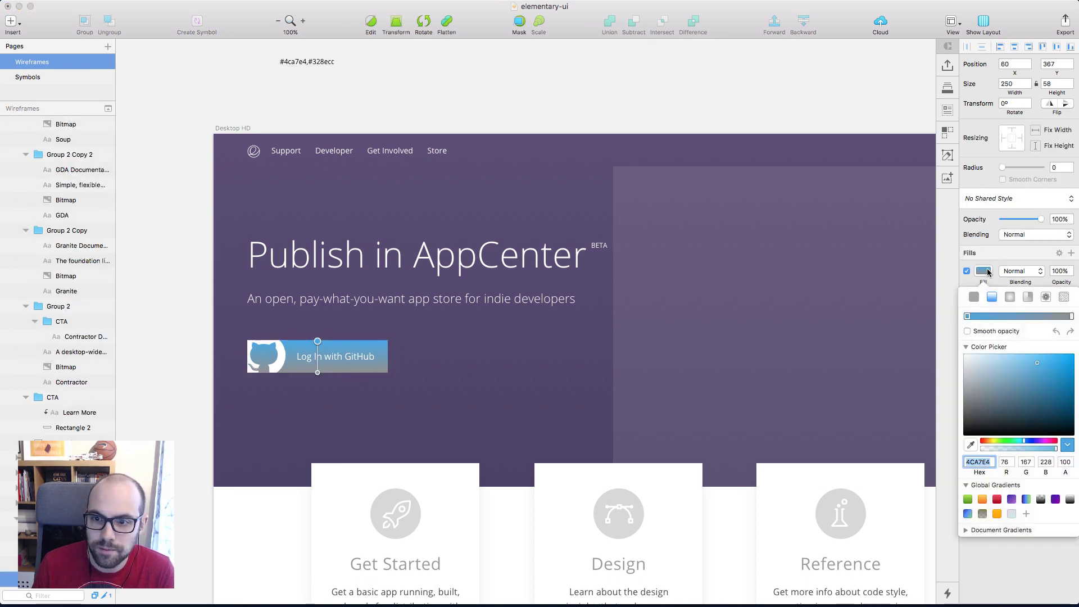
{"action": "left_click", "coordinate": [1071, 317]}
{"action": "left_click", "coordinate": [978, 461]}
{"action": "key", "text": "super+v"}
{"action": "key", "text": "Return"}
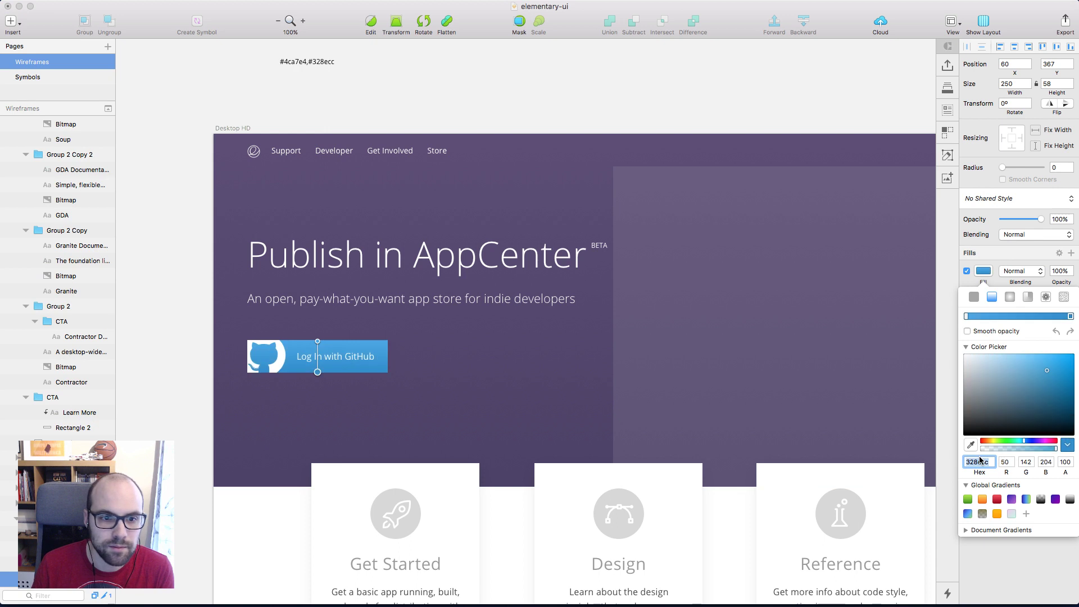
{"action": "left_click", "coordinate": [483, 67]}
Round the corners of the "Log In with GitHub" button background with a radius of 2
{"action": "scroll", "coordinate": [187, 149], "scroll_direction": "down", "scroll_amount": 1}
{"action": "scroll", "coordinate": [186, 150], "scroll_direction": "left", "scroll_amount": 1}
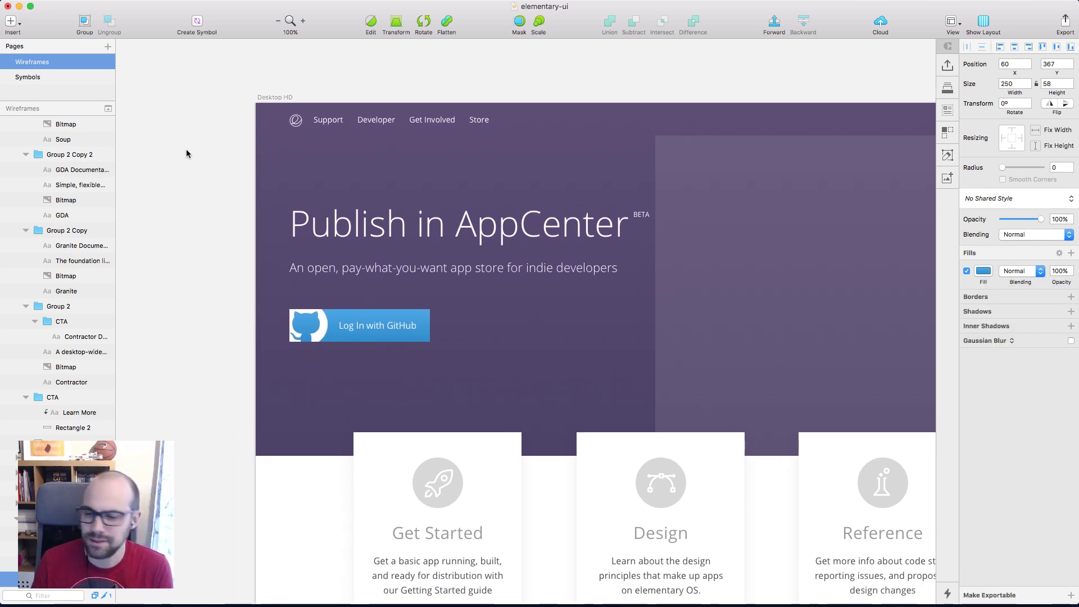
{"action": "left_click", "coordinate": [187, 150]}
{"action": "scroll", "coordinate": [186, 149], "scroll_direction": "down", "scroll_amount": 2}
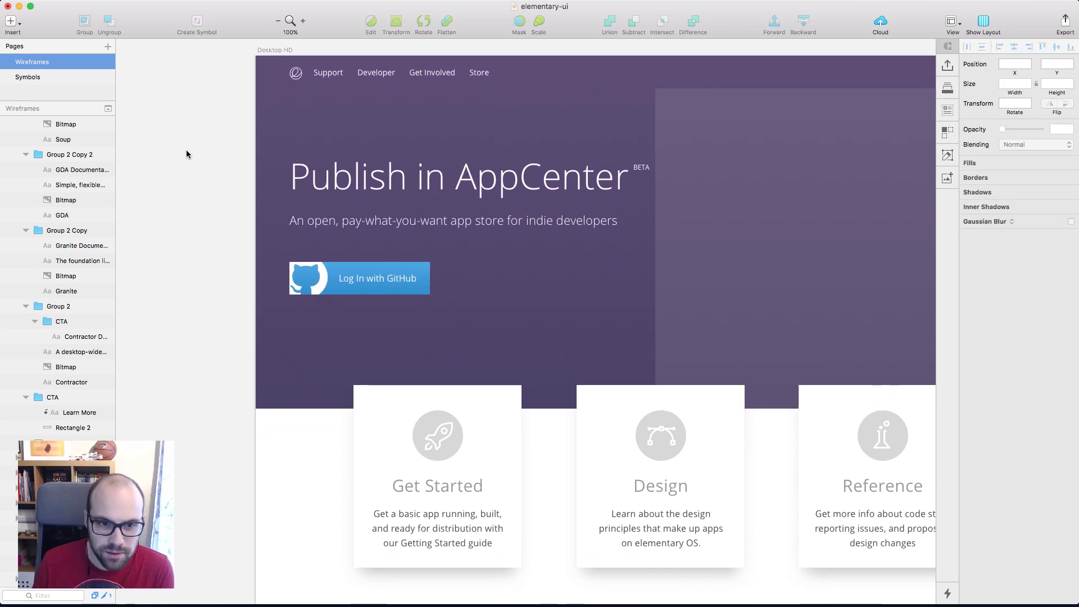
{"action": "key", "text": "super+plus"}
{"action": "scroll", "coordinate": [187, 149], "scroll_direction": "left", "scroll_amount": 3}
{"action": "scroll", "coordinate": [186, 150], "scroll_direction": "up", "scroll_amount": 1}
{"action": "left_click", "coordinate": [416, 270]}
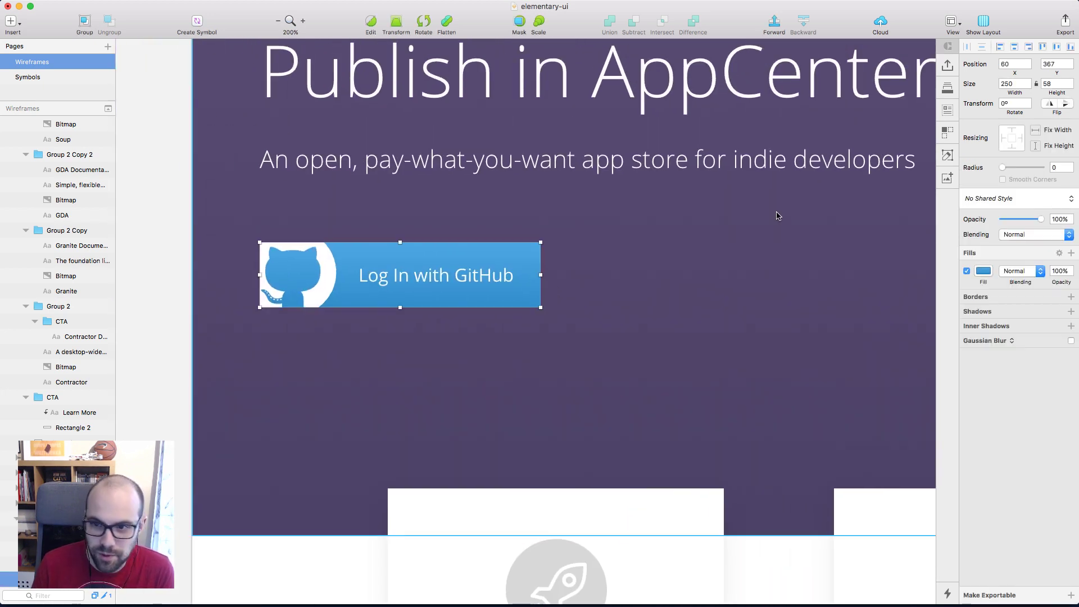
{"action": "left_click_drag", "start_coordinate": [1004, 168], "coordinate": [1006, 168]}
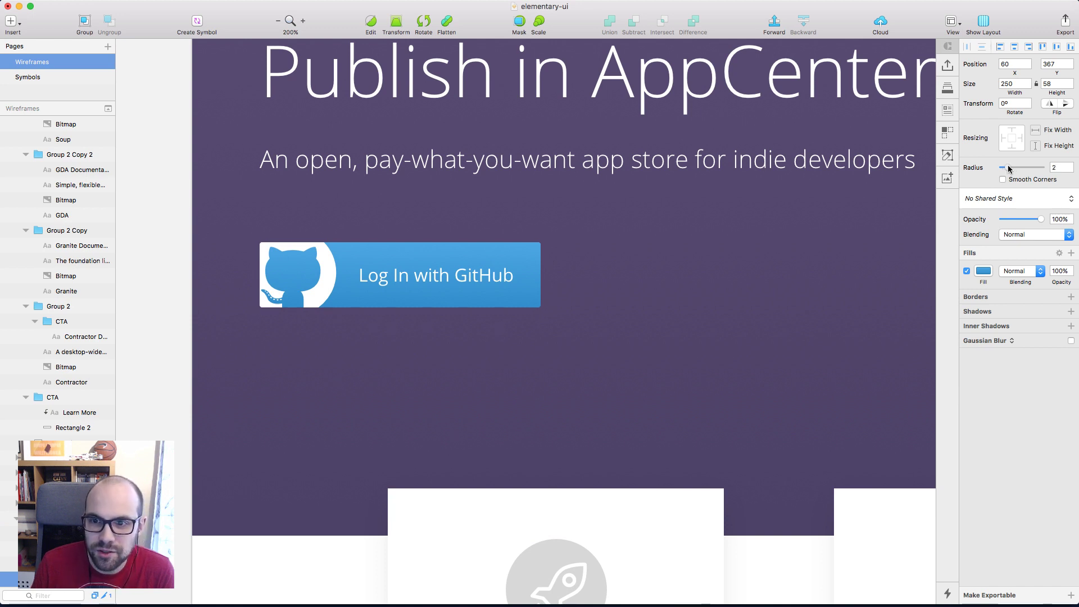
{"action": "left_click", "coordinate": [465, 296]}
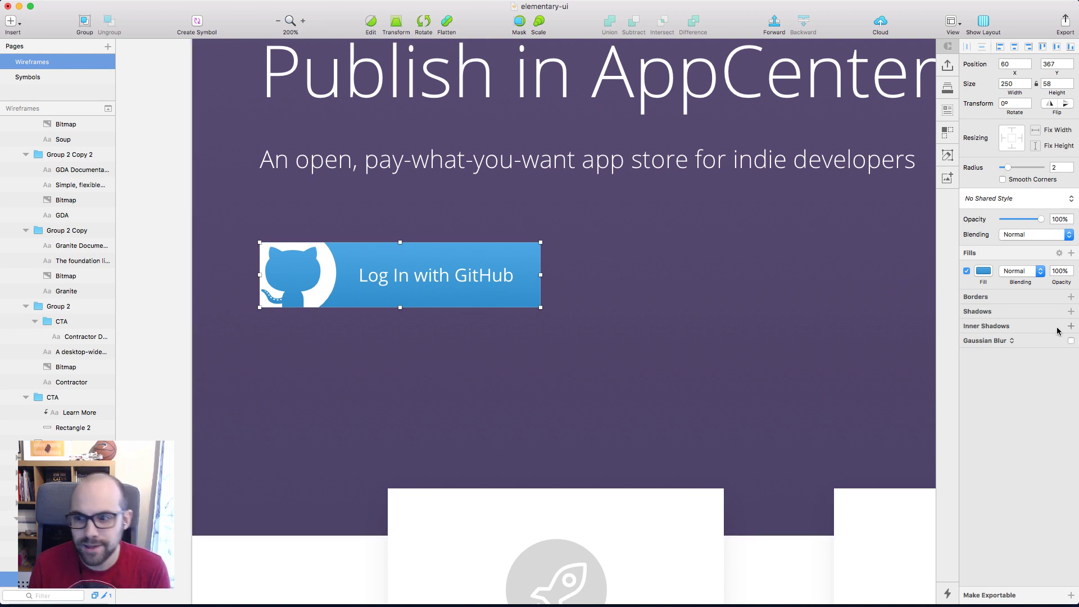
{"action": "left_click", "coordinate": [1004, 314]}
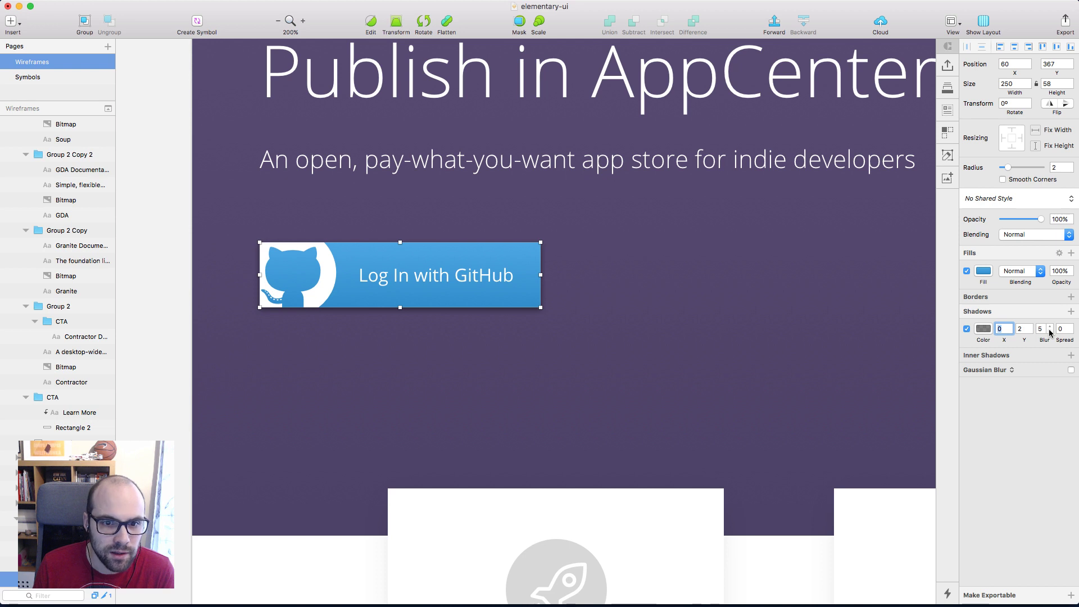
{"action": "left_click", "coordinate": [967, 329]}
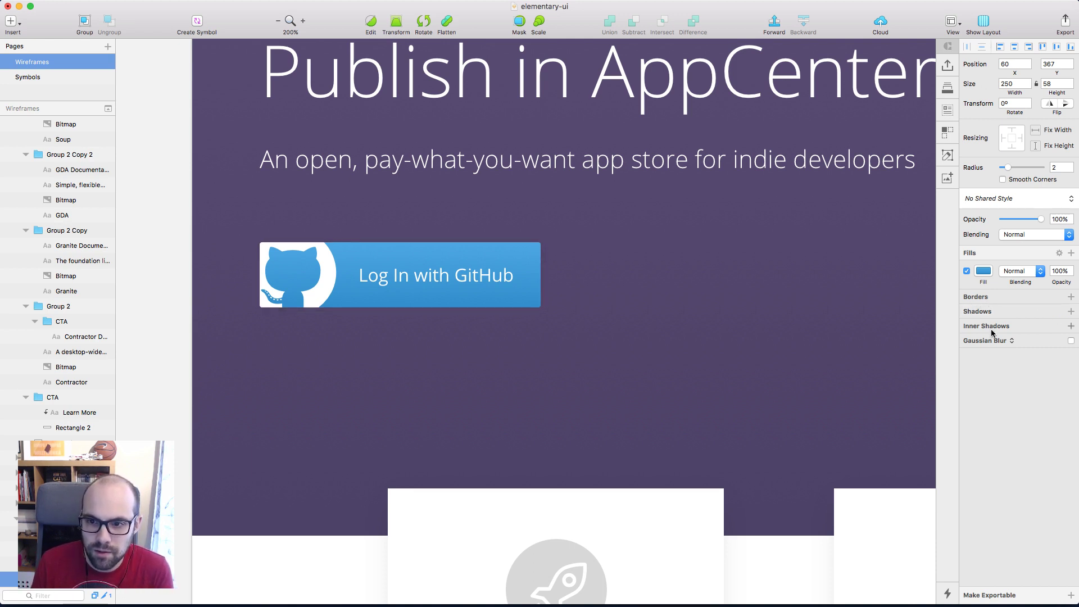
Add a white (FFFFFF) inner shadow to the GitHub button background with Y offset 1 and blur 0
{"action": "left_click", "coordinate": [986, 329]}
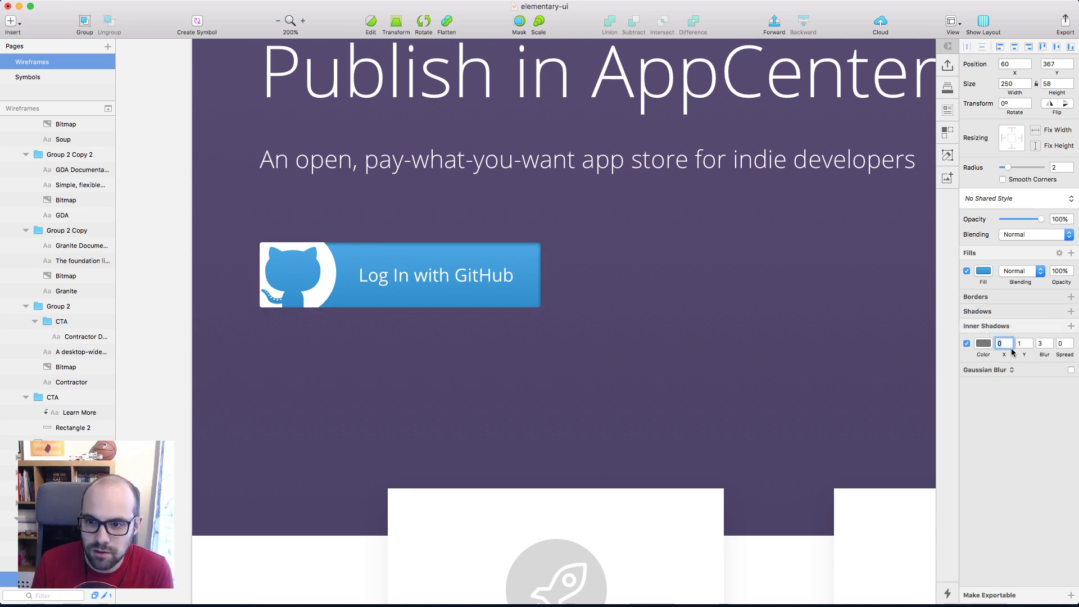
{"action": "left_click", "coordinate": [983, 343]}
{"action": "type", "text": "fff"}
{"action": "key", "text": "Return"}
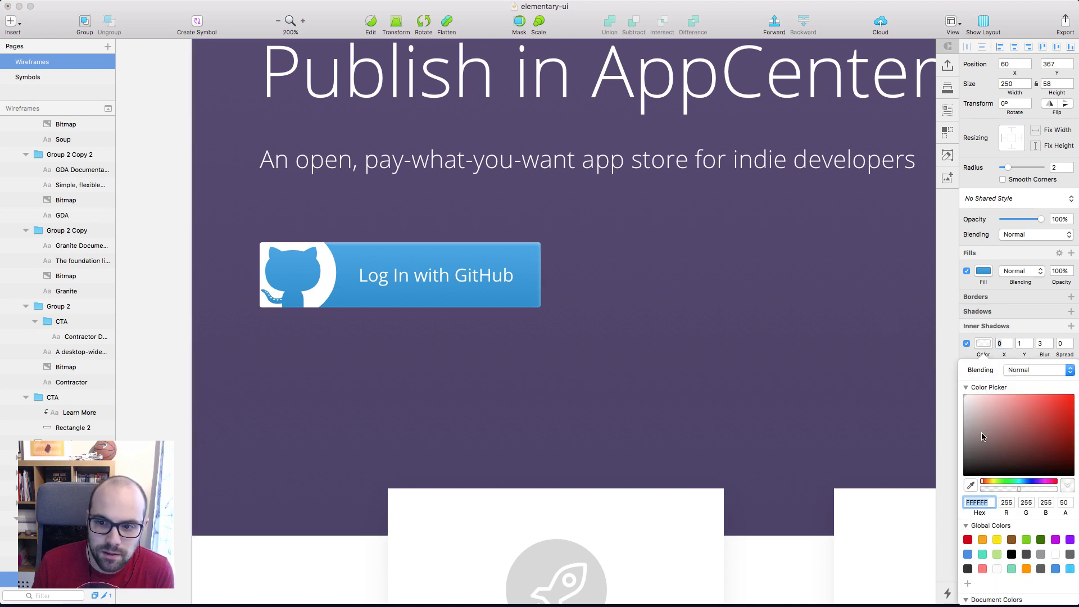
{"action": "left_click", "coordinate": [1046, 344]}
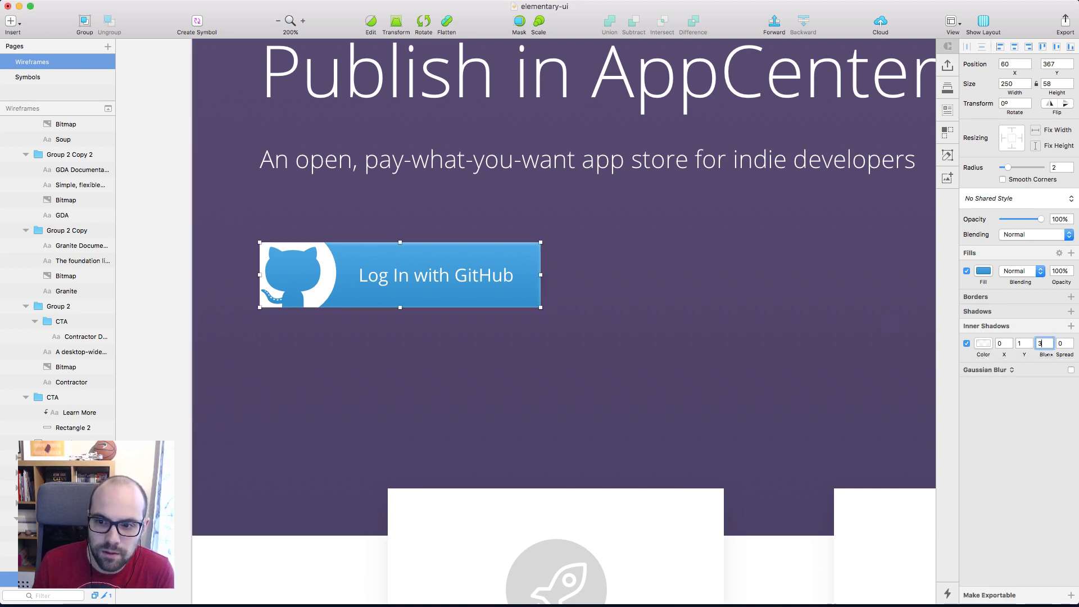
{"action": "type", "text": "0"}
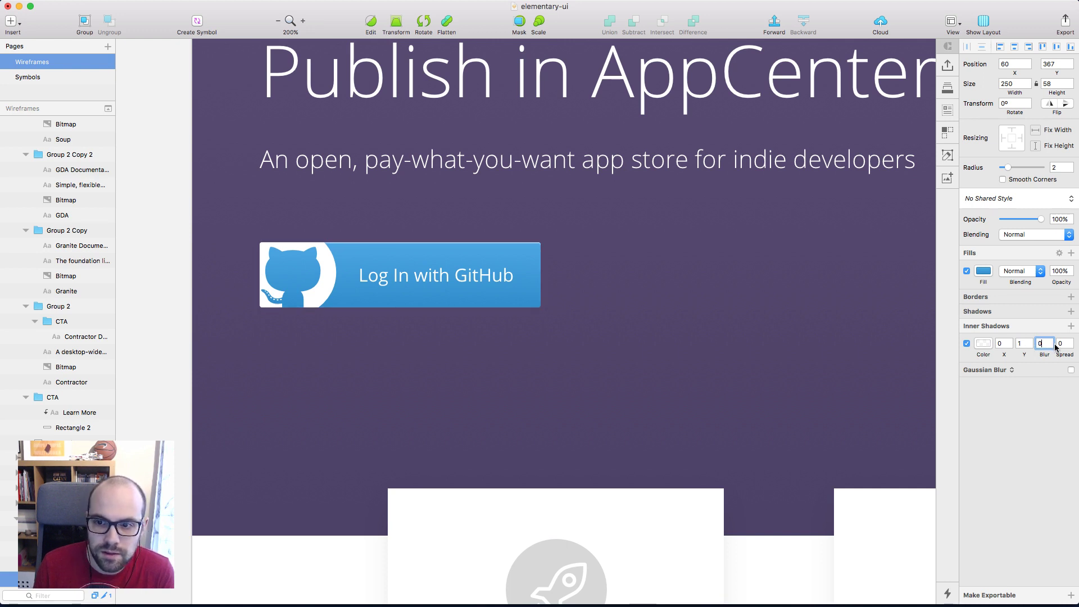
{"action": "left_click", "coordinate": [153, 267]}
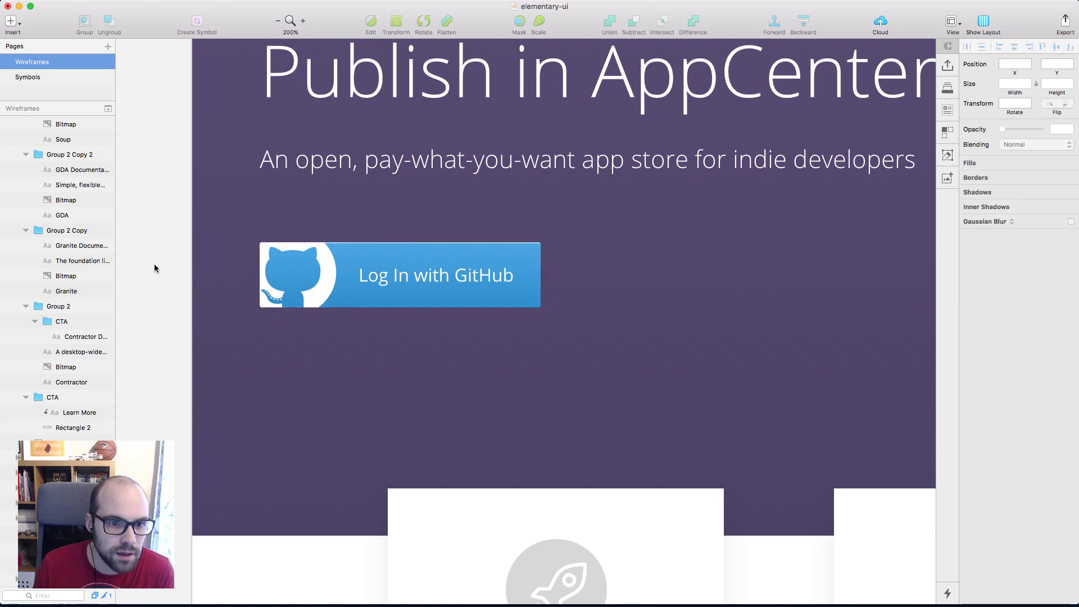
Draw a rectangle about 226 × 59 px over the GitHub button, slightly below its top edge, and move it behind the button
{"action": "scroll", "coordinate": [155, 268], "scroll_direction": "up", "scroll_amount": 1}
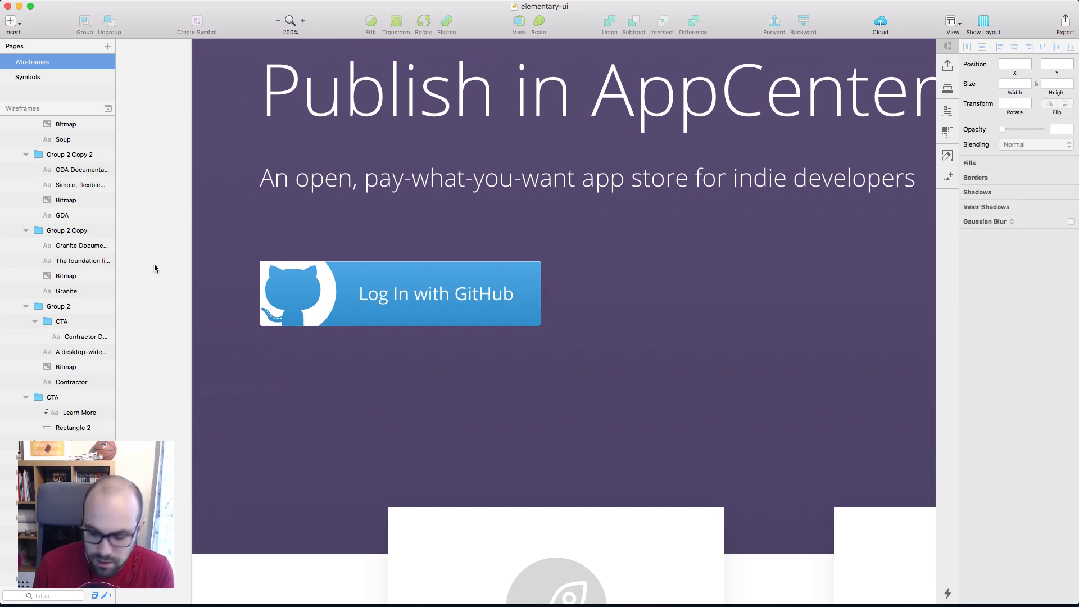
{"action": "key", "text": "super+minus"}
{"action": "scroll", "coordinate": [154, 268], "scroll_direction": "up", "scroll_amount": 2}
{"action": "scroll", "coordinate": [155, 268], "scroll_direction": "right", "scroll_amount": 3}
{"action": "right_click", "coordinate": [157, 268]}
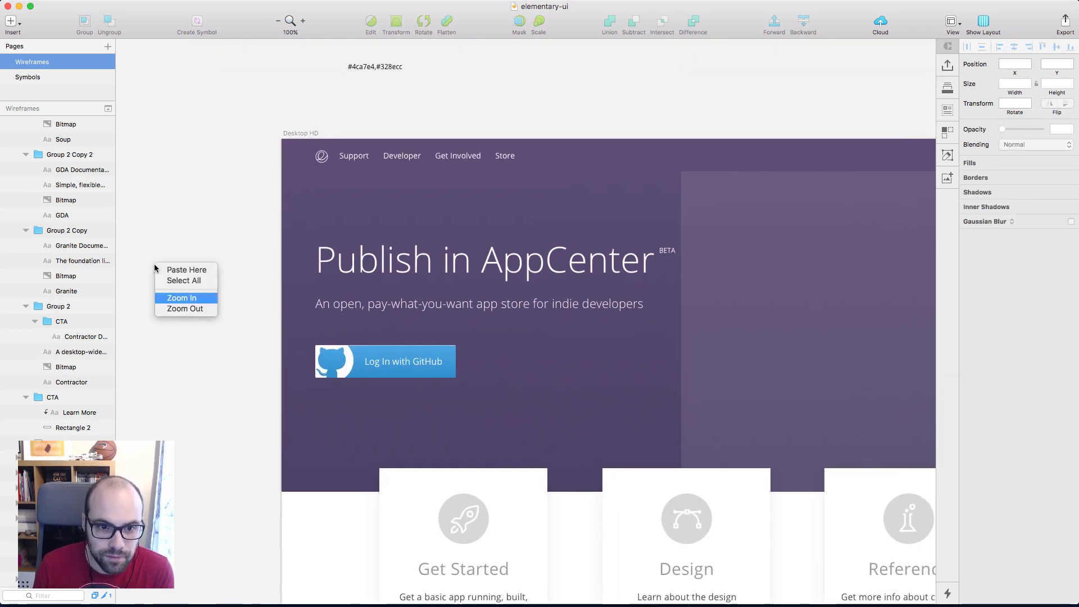
{"action": "left_click", "coordinate": [194, 221]}
{"action": "left_click", "coordinate": [393, 367]}
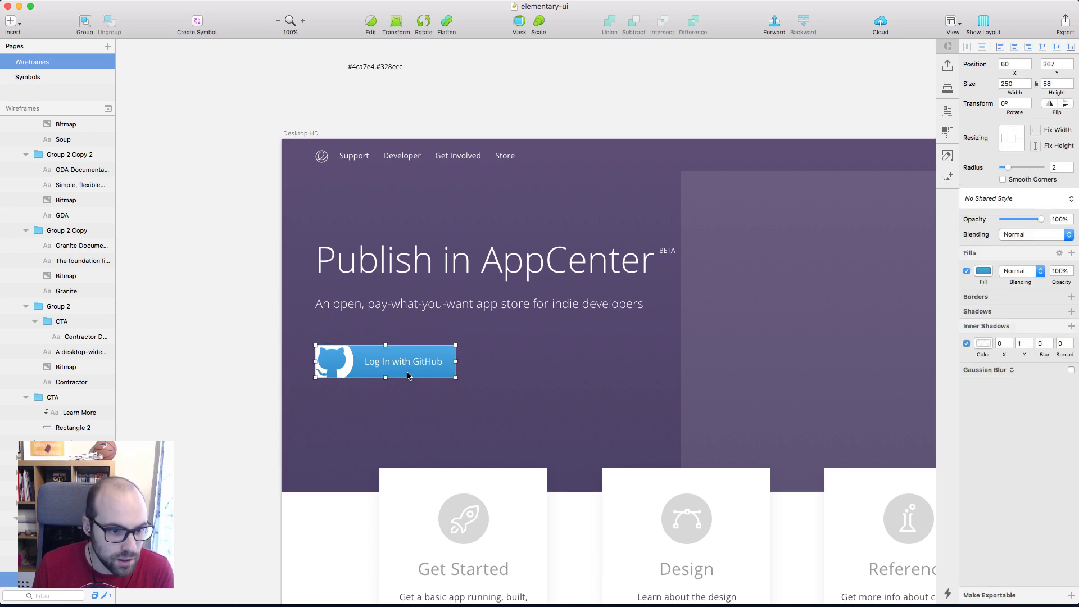
{"action": "scroll", "coordinate": [400, 383], "scroll_direction": "down", "scroll_amount": 1}
{"action": "key", "text": "r"}
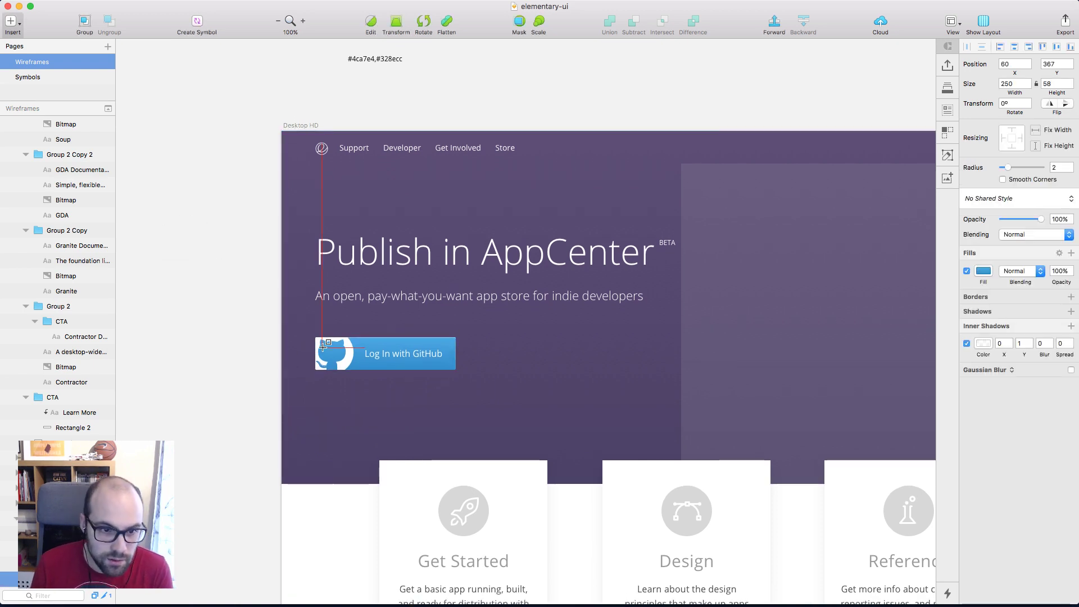
{"action": "left_click_drag", "start_coordinate": [321, 344], "coordinate": [449, 376]}
{"action": "scroll", "coordinate": [57, 281], "scroll_direction": "down", "scroll_amount": 4}
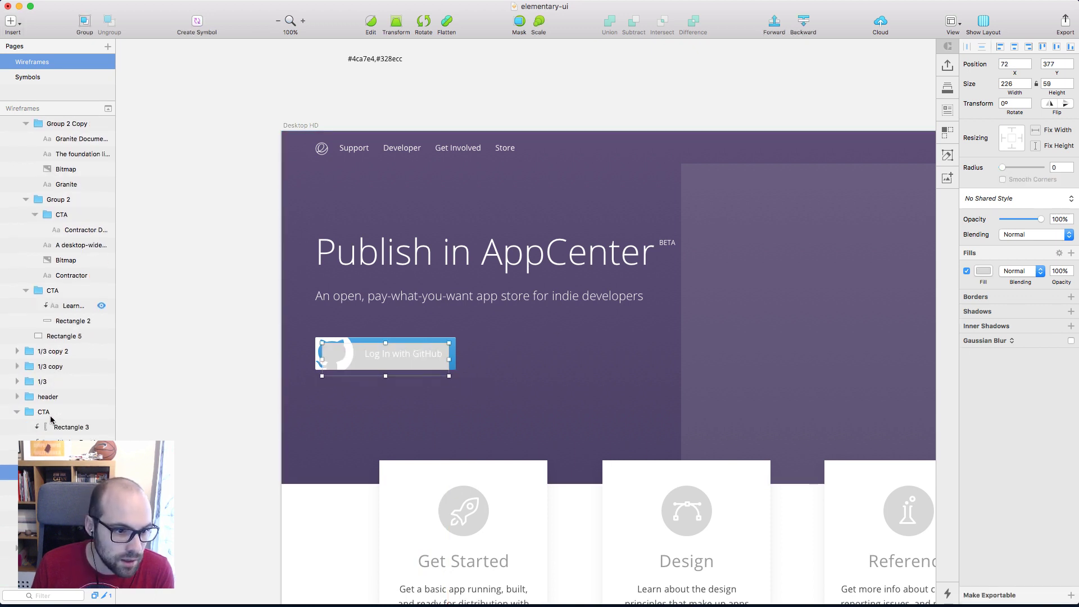
{"action": "key", "text": "super+alt+Down"}
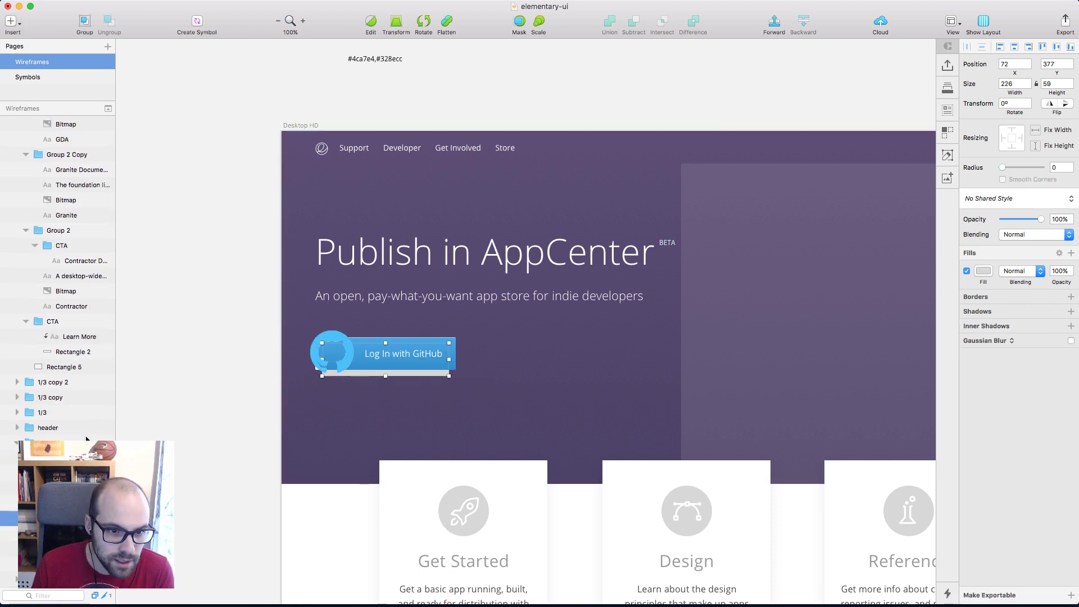
Fill the rectangle behind the GitHub button with black (000000) and apply a 10 px Gaussian blur to it
{"action": "left_click", "coordinate": [984, 273]}
{"action": "left_click", "coordinate": [973, 429]}
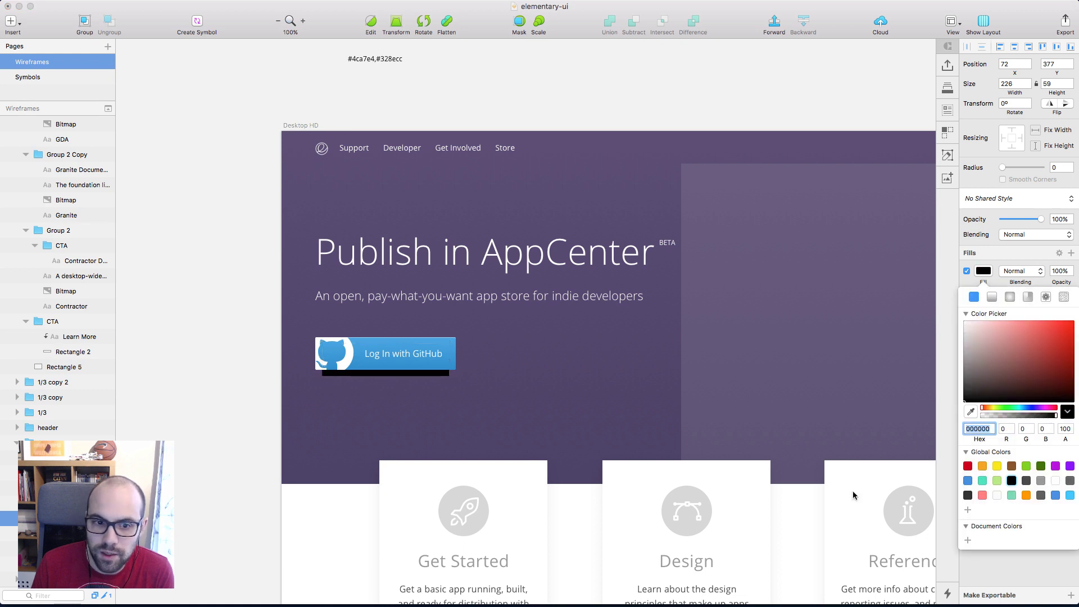
{"action": "key", "text": "Escape"}
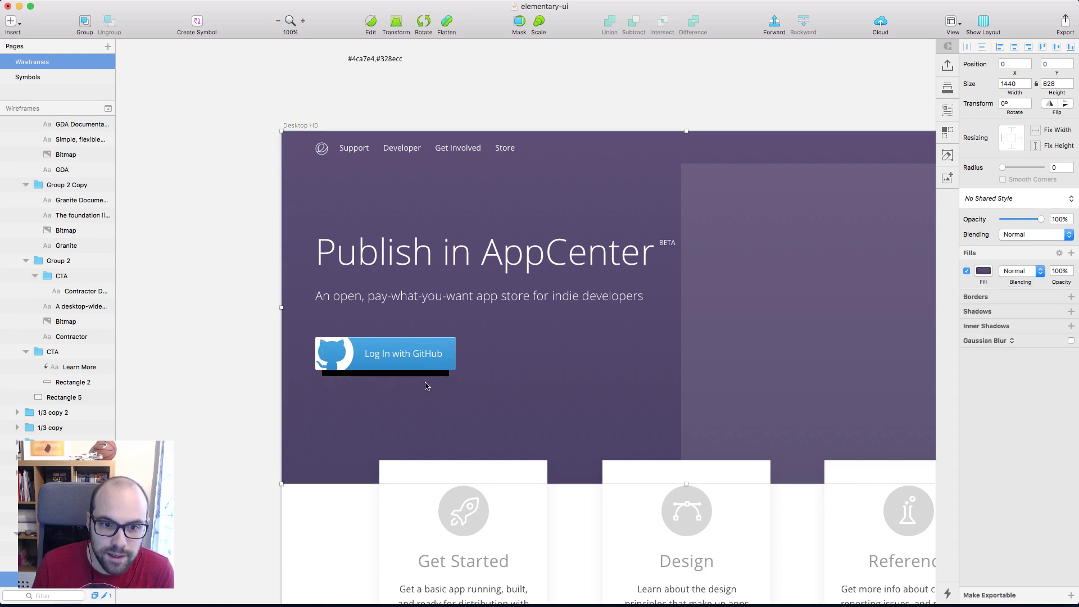
{"action": "left_click", "coordinate": [1071, 342]}
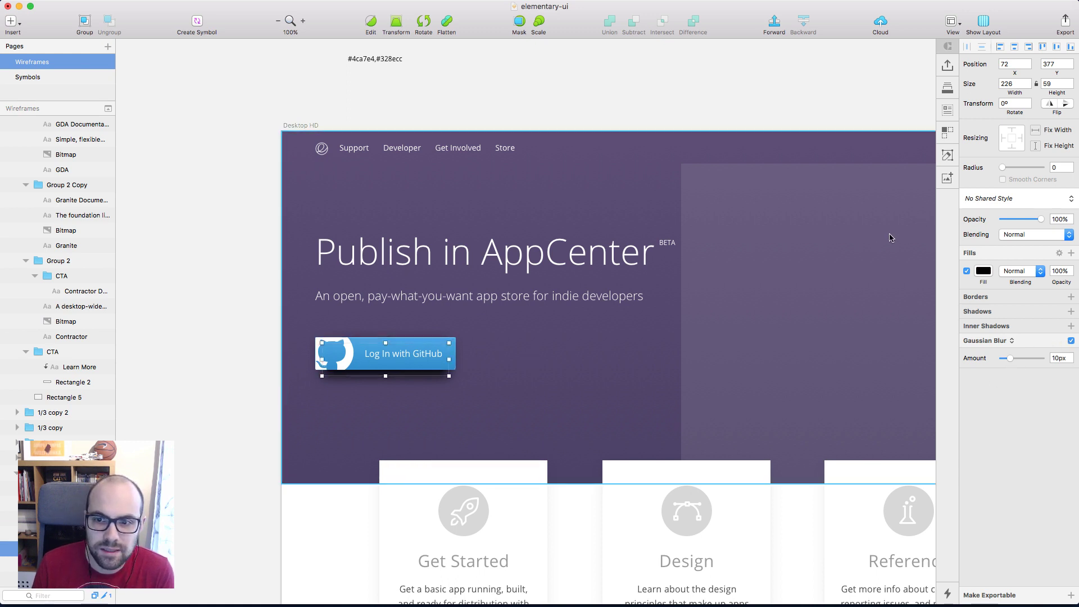
Resize the blurred black rectangle to about 225 × 55 px, inset evenly from both ends of the button
{"action": "left_click_drag", "start_coordinate": [385, 375], "coordinate": [386, 372]}
{"action": "key", "text": "super+2"}
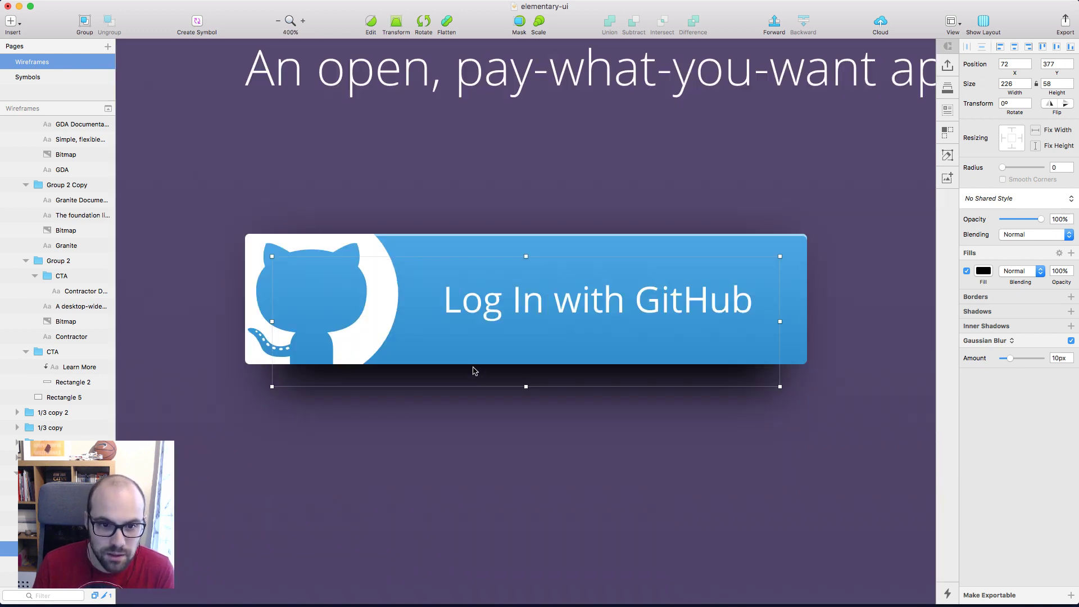
{"action": "left_click_drag", "start_coordinate": [526, 387], "coordinate": [525, 378]}
{"action": "left_click_drag", "start_coordinate": [780, 318], "coordinate": [805, 315]}
{"action": "left_click_drag", "start_coordinate": [272, 318], "coordinate": [246, 318]}
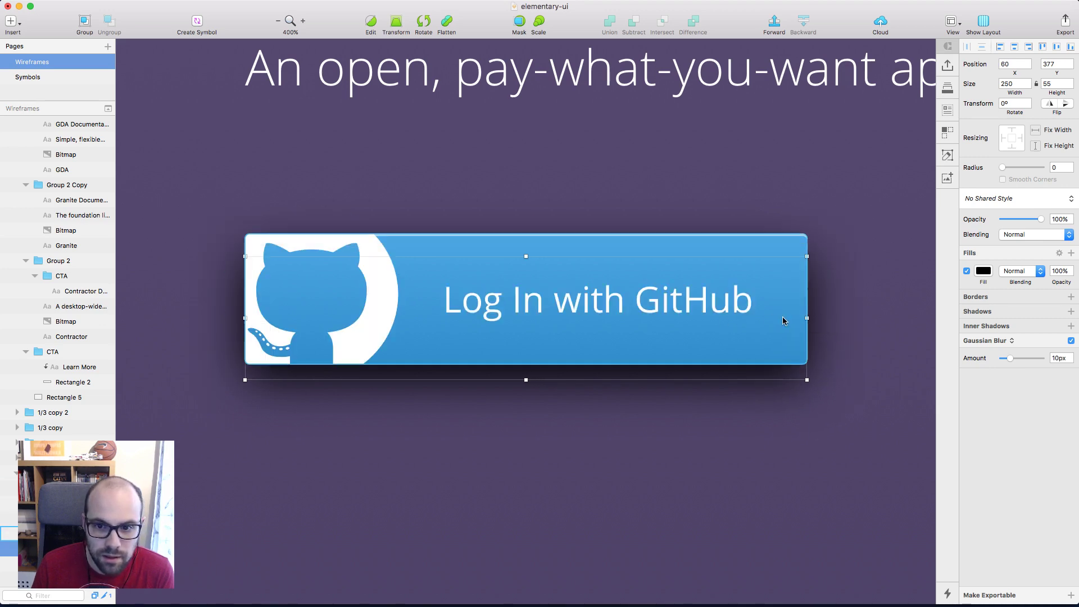
{"action": "left_click_drag", "start_coordinate": [805, 318], "coordinate": [752, 321]}
Soften the button's shadow rectangle to a 3 px Gaussian blur and 29% opacity
{"action": "left_click", "coordinate": [1061, 358]}
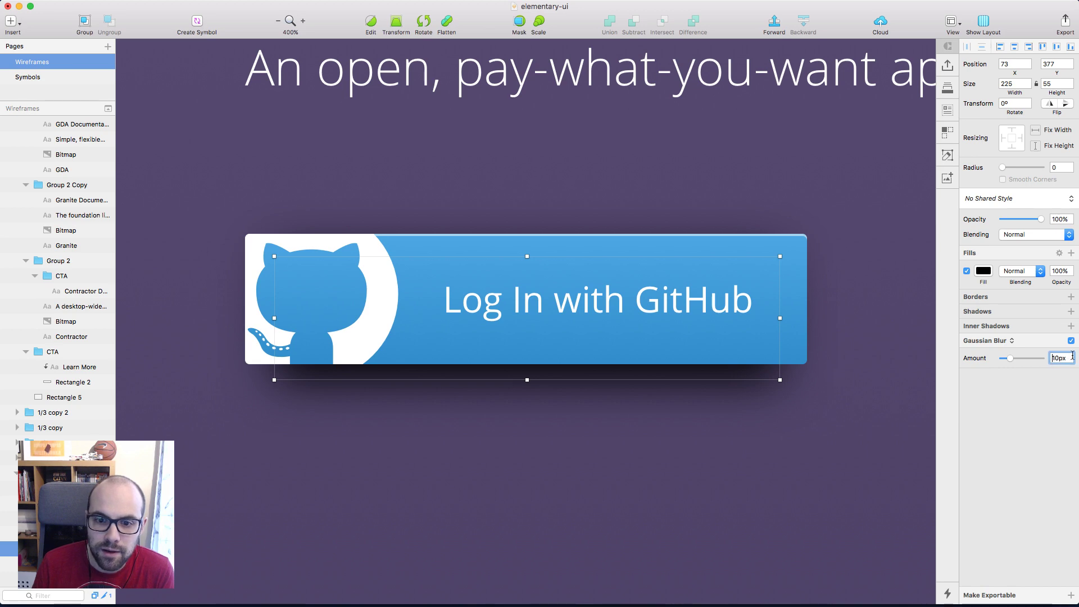
{"action": "key", "text": "Down"}
{"action": "key", "text": "Down"}
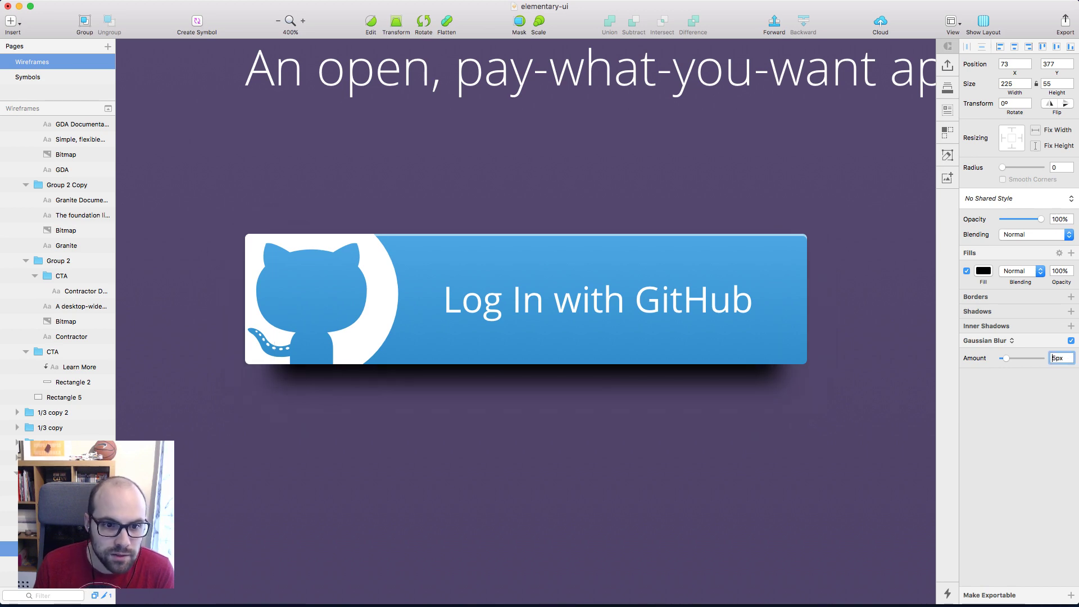
{"action": "mouse_move", "coordinate": [1041, 219]}
{"action": "left_mouse_down"}
{"action": "mouse_move", "coordinate": [1011, 221]}
{"action": "mouse_move", "coordinate": [1024, 221]}
{"action": "left_mouse_up"}
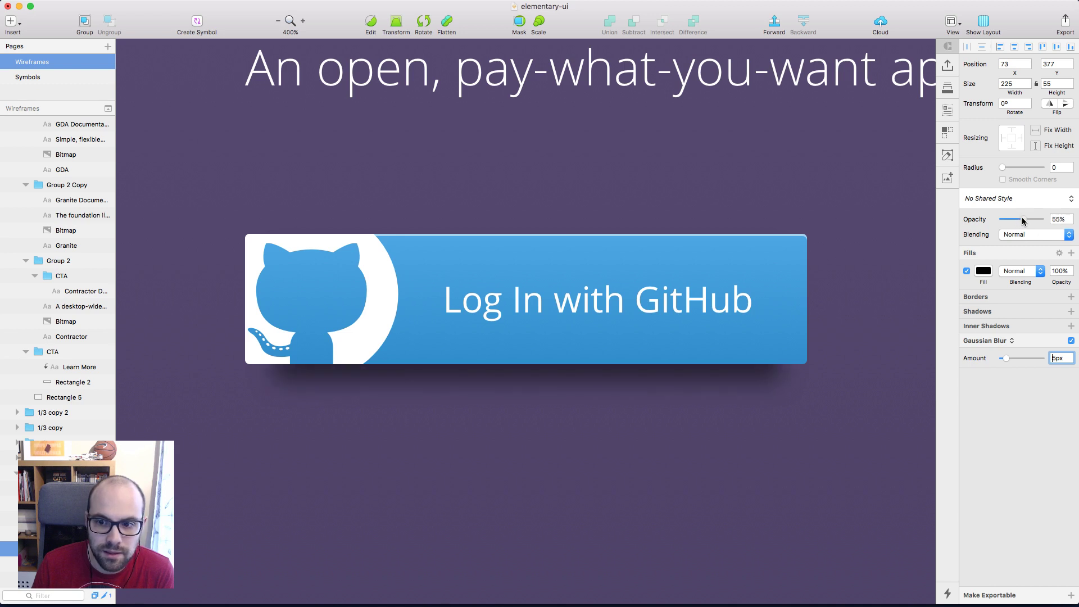
{"action": "left_click_drag", "start_coordinate": [1004, 362], "coordinate": [1003, 362]}
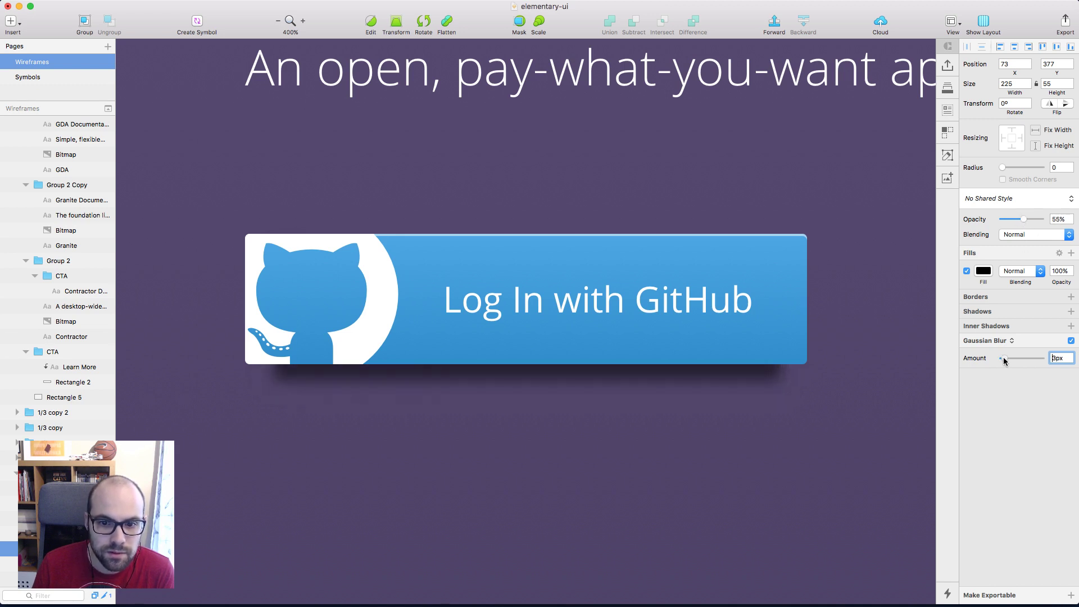
{"action": "left_click_drag", "start_coordinate": [1025, 221], "coordinate": [1015, 223]}
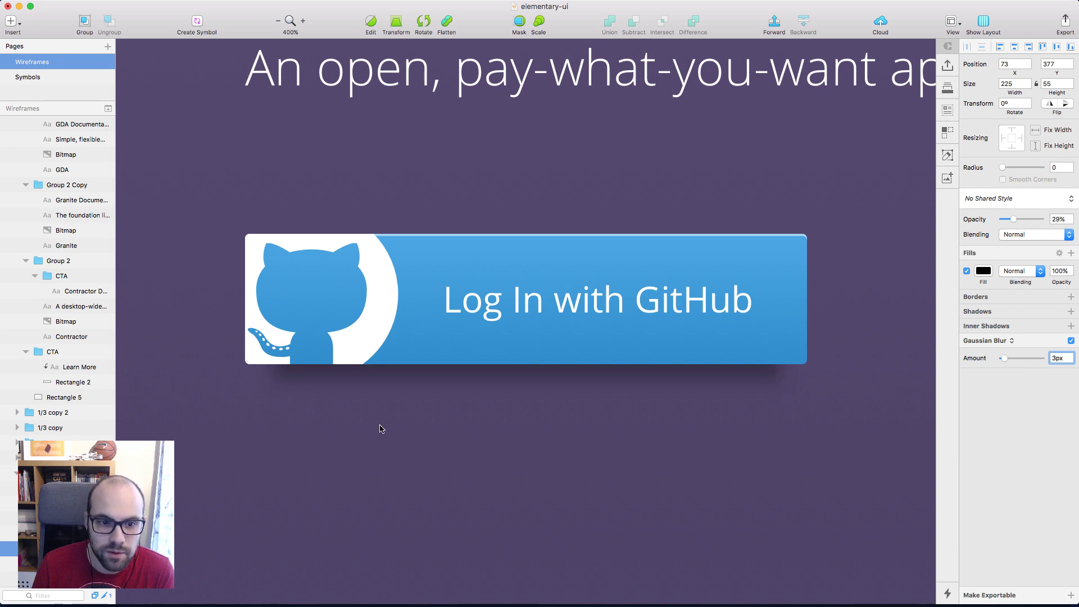
Widen the shadow rectangle evenly on both sides and shorten it, to about 237 × 52 px
{"action": "left_click", "coordinate": [423, 377]}
{"action": "left_click_drag", "start_coordinate": [526, 379], "coordinate": [527, 373]}
{"action": "left_click_drag", "start_coordinate": [274, 315], "coordinate": [252, 315]}
{"action": "left_click", "coordinate": [535, 467]}
{"action": "key", "text": "super+0"}
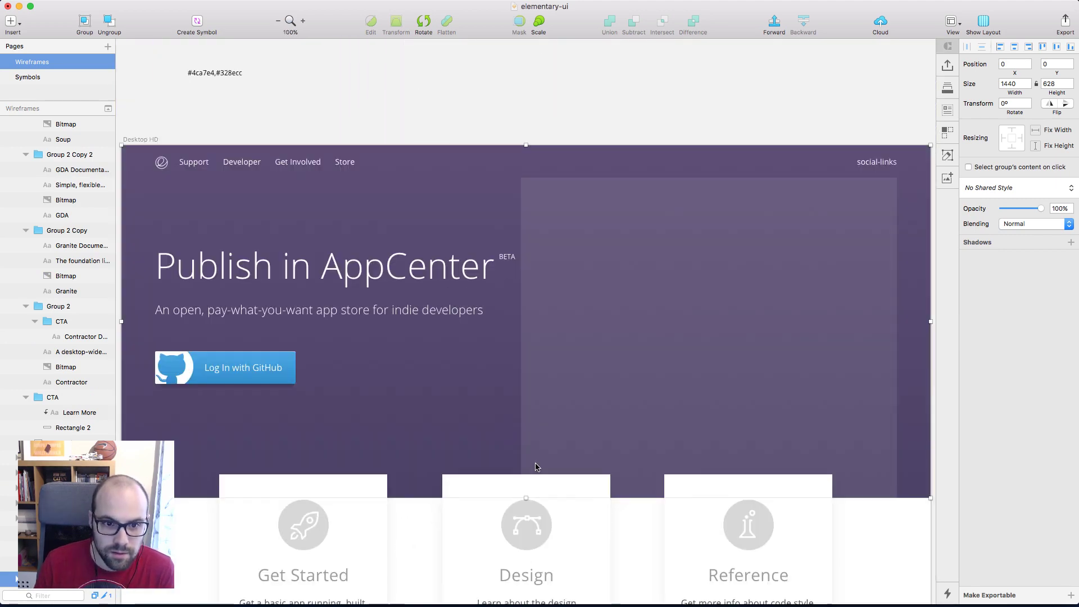
Lower the opacity of the shadow rectangle beneath the GitHub button to 25%
{"action": "left_click", "coordinate": [490, 90]}
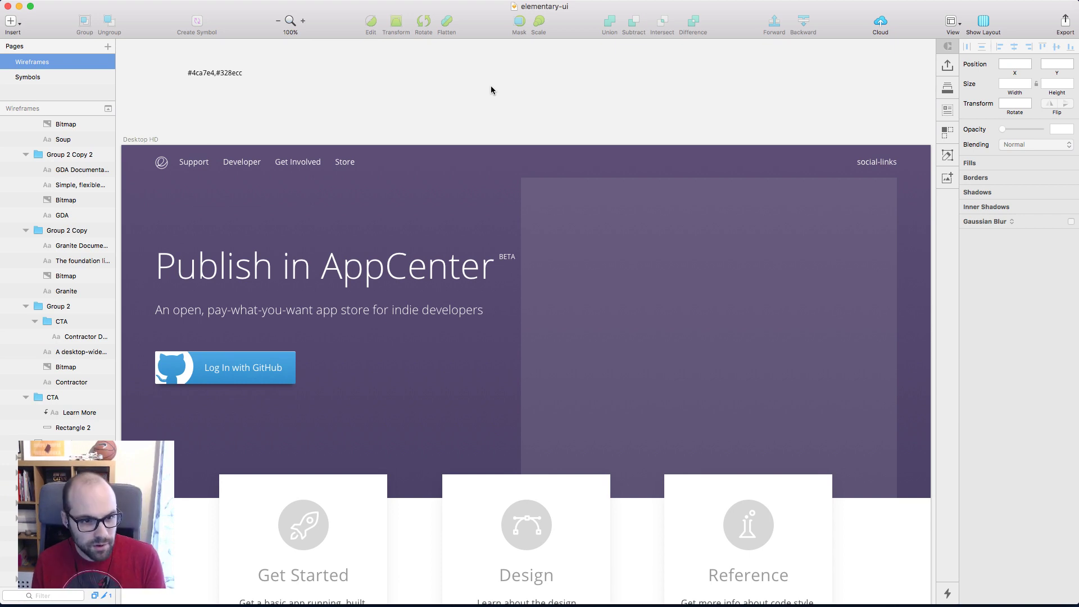
{"action": "left_click", "coordinate": [251, 389]}
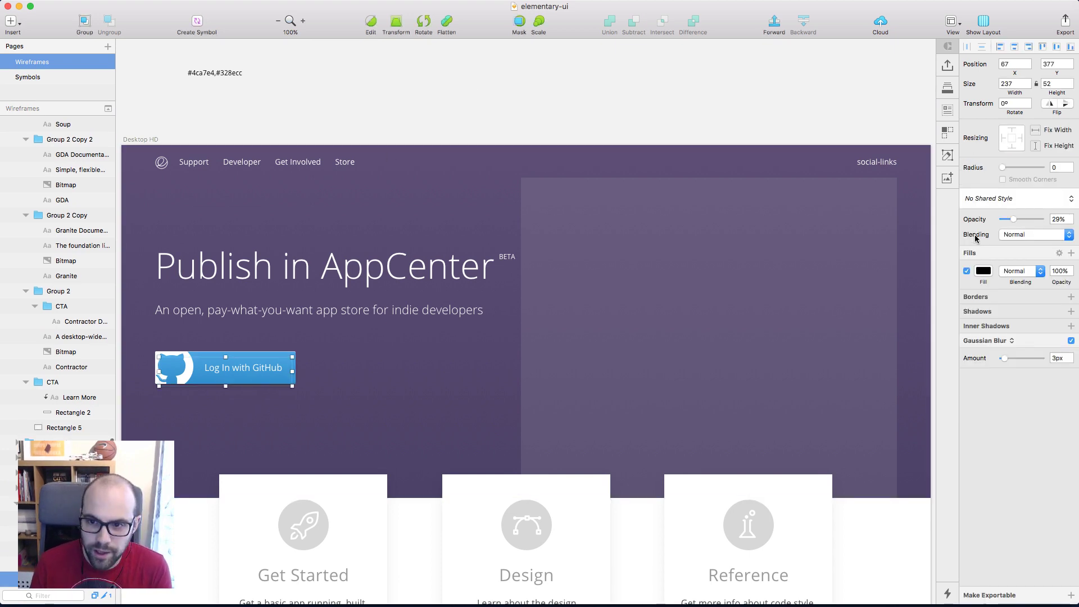
{"action": "mouse_move", "coordinate": [1009, 222]}
{"action": "left_mouse_down"}
{"action": "mouse_move", "coordinate": [1000, 223]}
{"action": "mouse_move", "coordinate": [1025, 223]}
{"action": "mouse_move", "coordinate": [1012, 223]}
{"action": "left_mouse_up"}
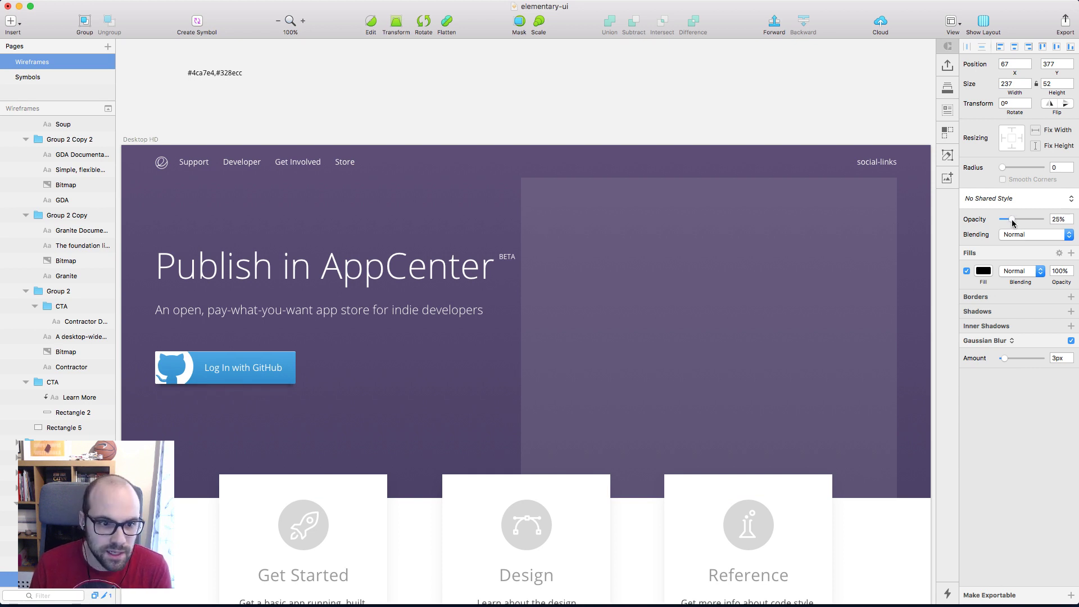
Inspect the fill gradient on the GitHub button's background rectangle
{"action": "left_click", "coordinate": [480, 91]}
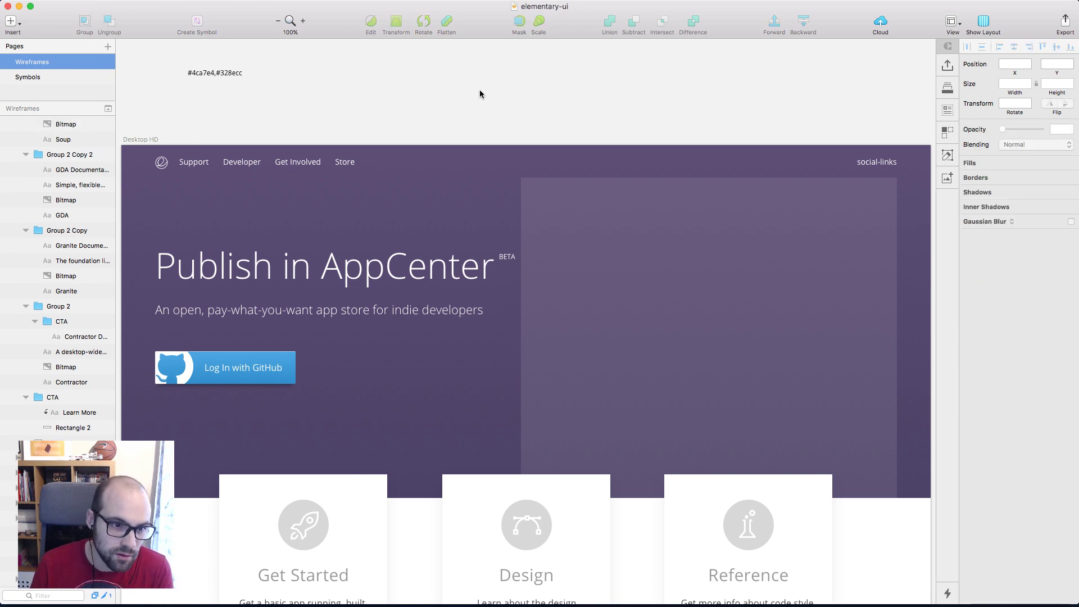
{"action": "scroll", "coordinate": [480, 89], "scroll_direction": "left", "scroll_amount": 3}
{"action": "left_click", "coordinate": [302, 369]}
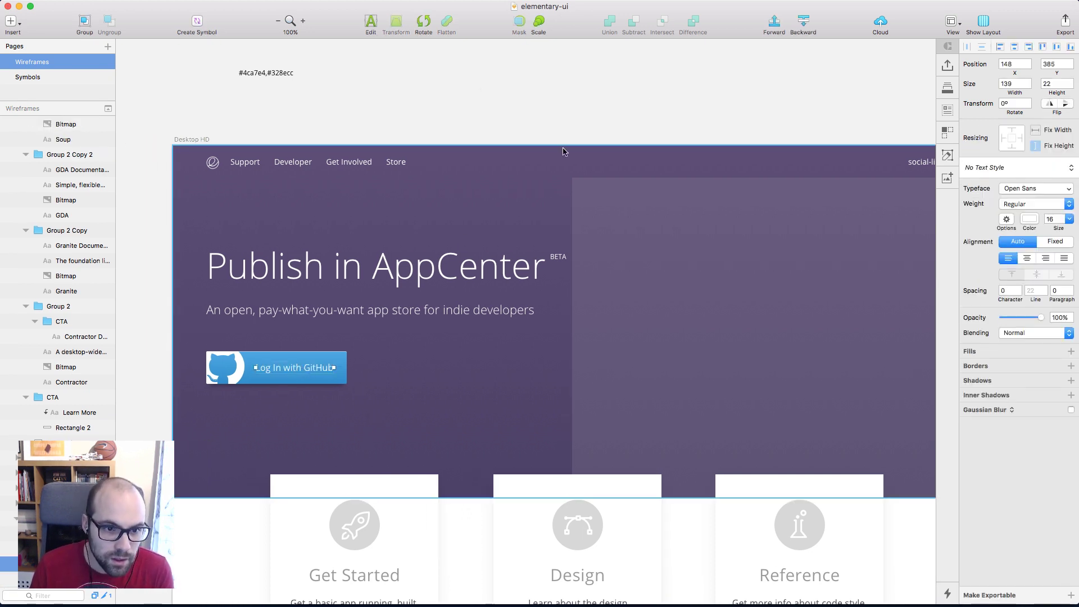
{"action": "left_click", "coordinate": [338, 377]}
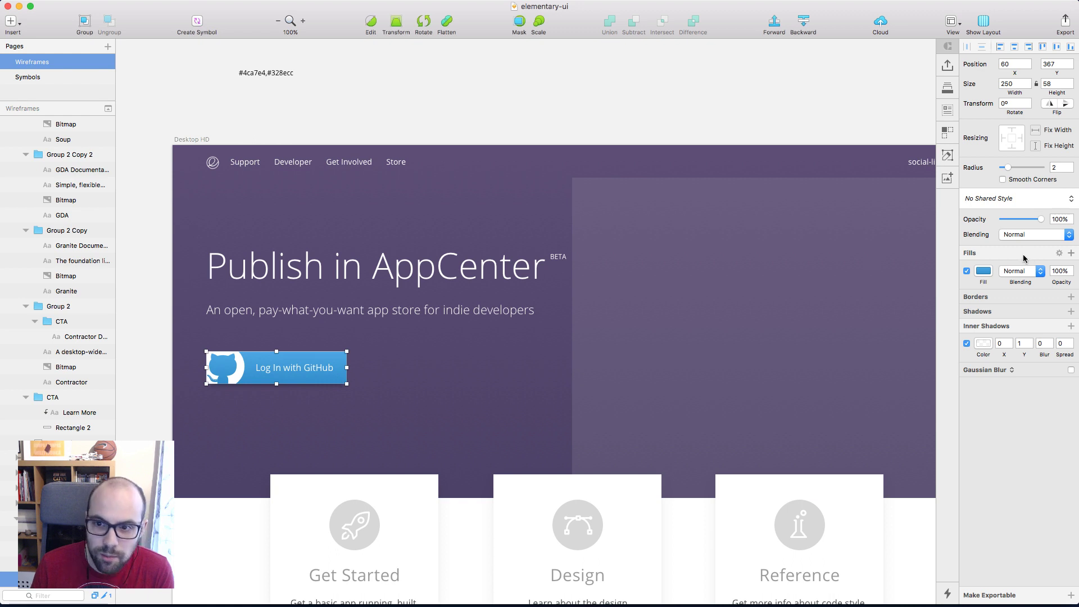
{"action": "left_click", "coordinate": [983, 271]}
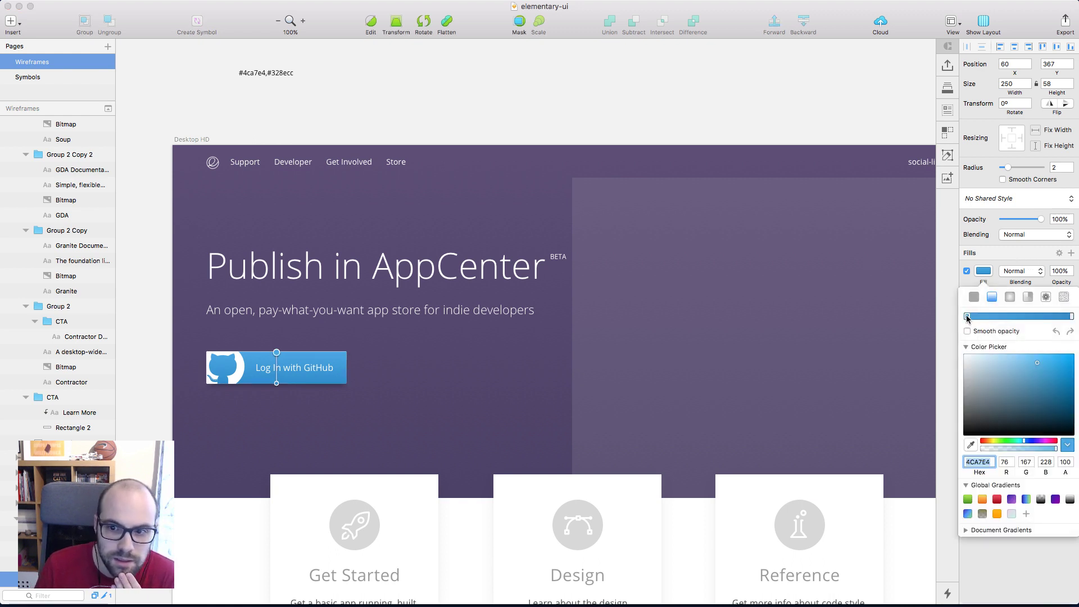
{"action": "left_click", "coordinate": [443, 103]}
{"action": "left_click", "coordinate": [443, 103]}
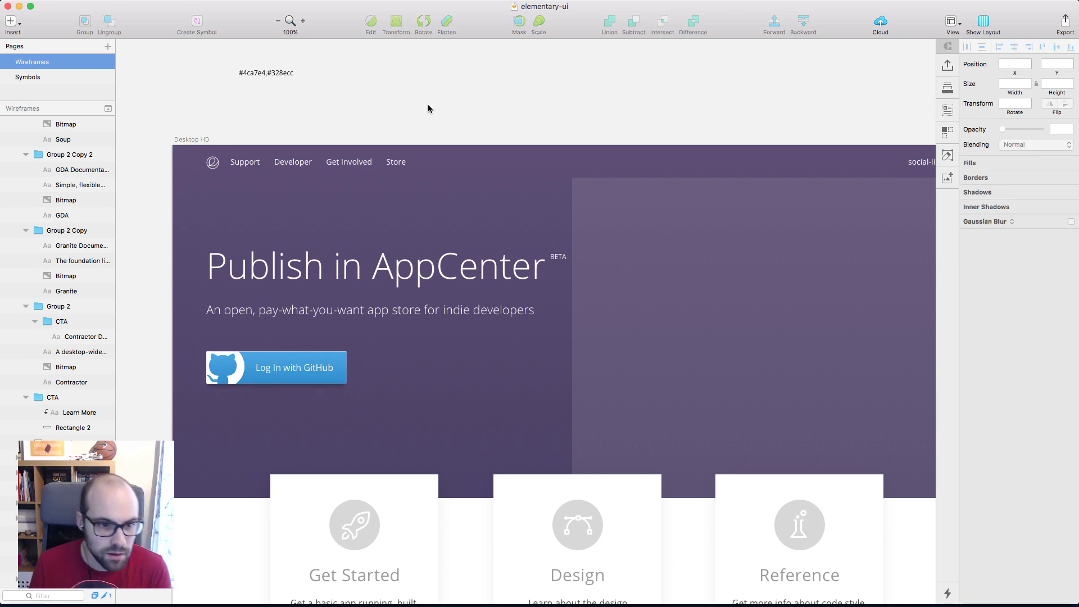
Add a black shadow at 29% opacity to the "Log In with GitHub" text, with X 0, Y 1 and blur 1
{"action": "left_click", "coordinate": [323, 368]}
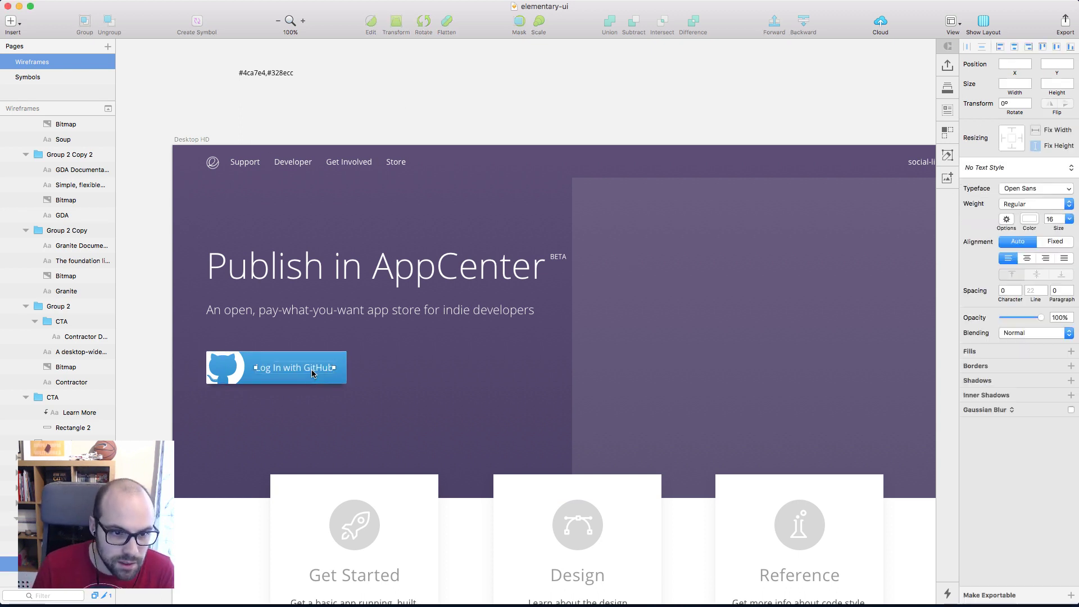
{"action": "left_click", "coordinate": [994, 382]}
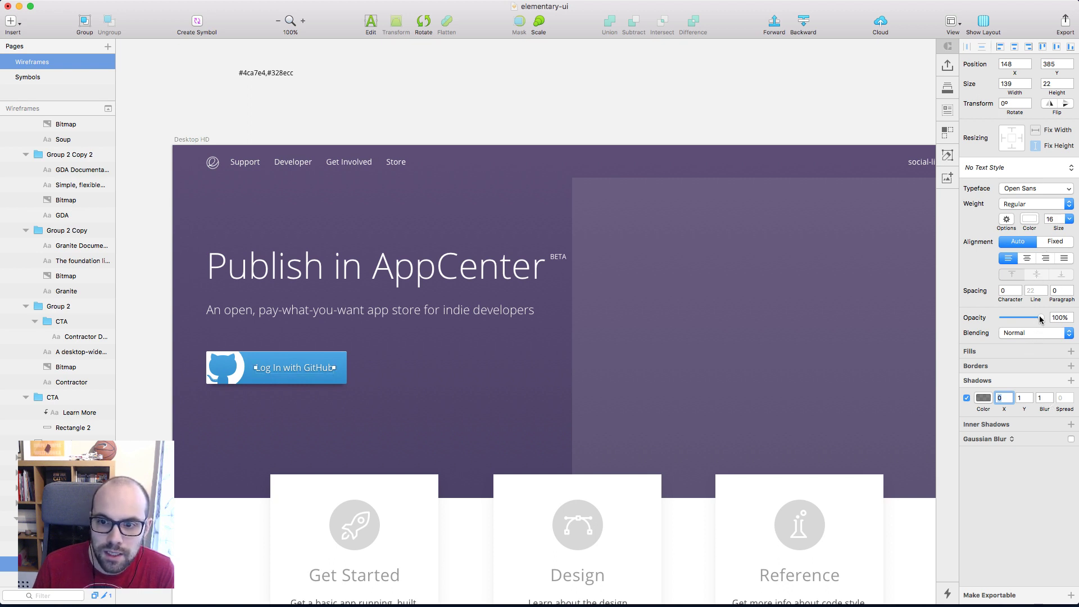
{"action": "left_click", "coordinate": [983, 397]}
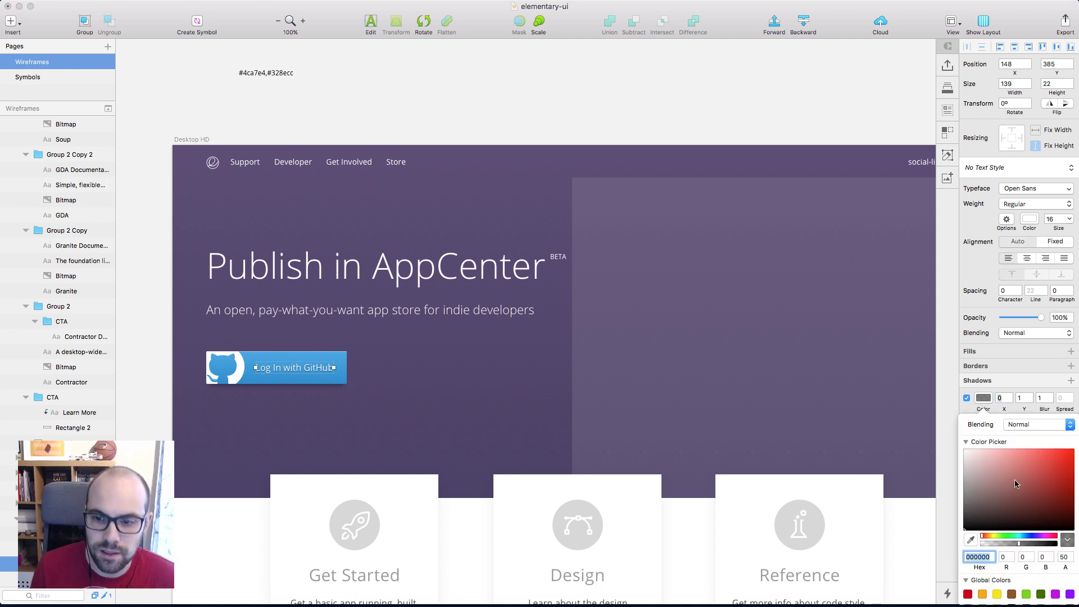
{"action": "left_click_drag", "start_coordinate": [1015, 544], "coordinate": [1004, 542]}
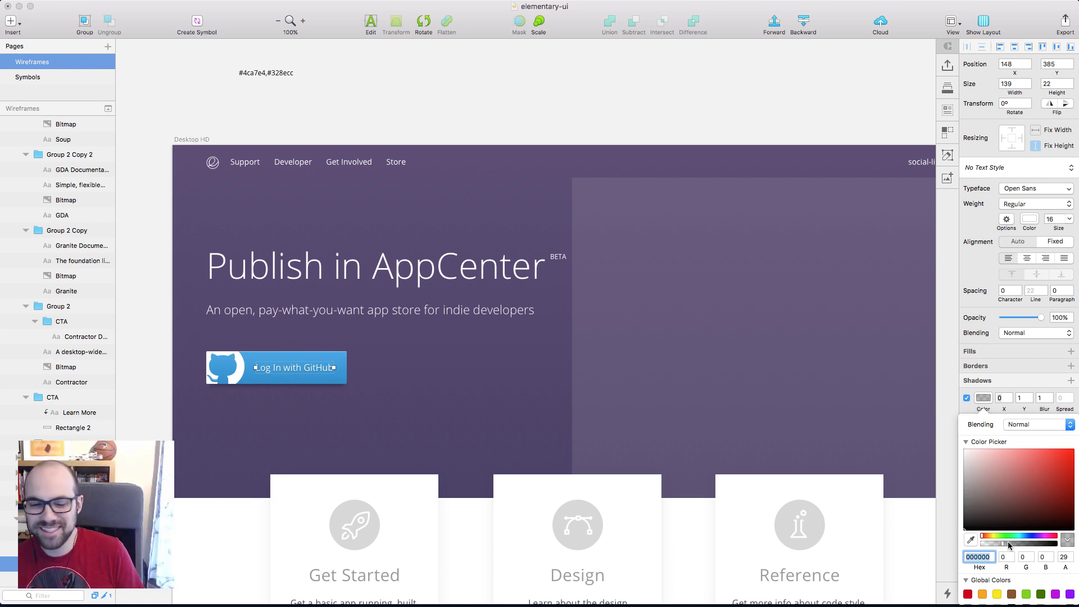
{"action": "left_click", "coordinate": [676, 112]}
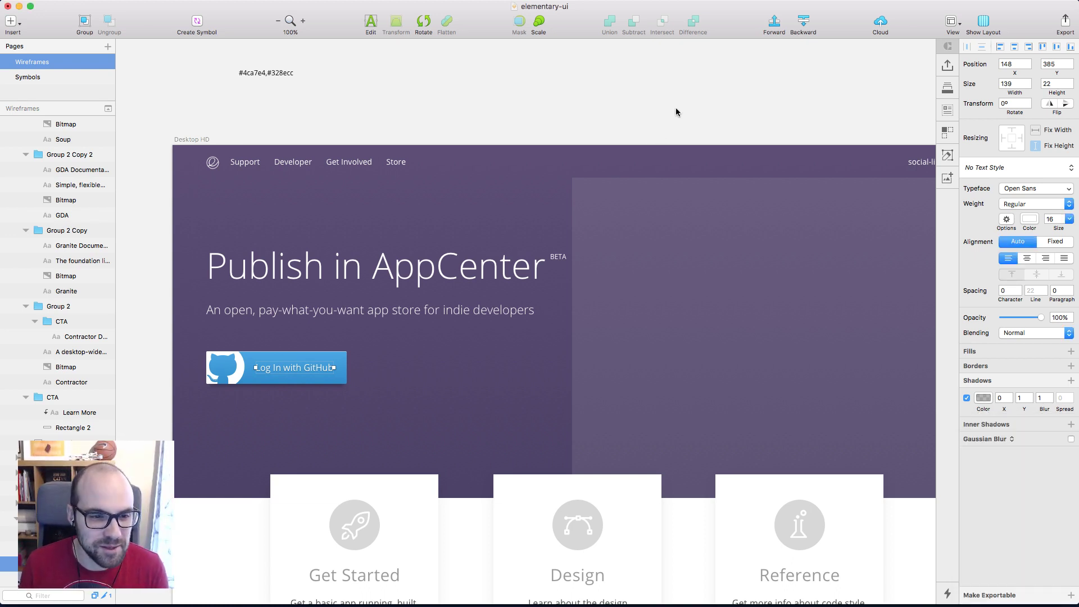
{"action": "left_click", "coordinate": [644, 106]}
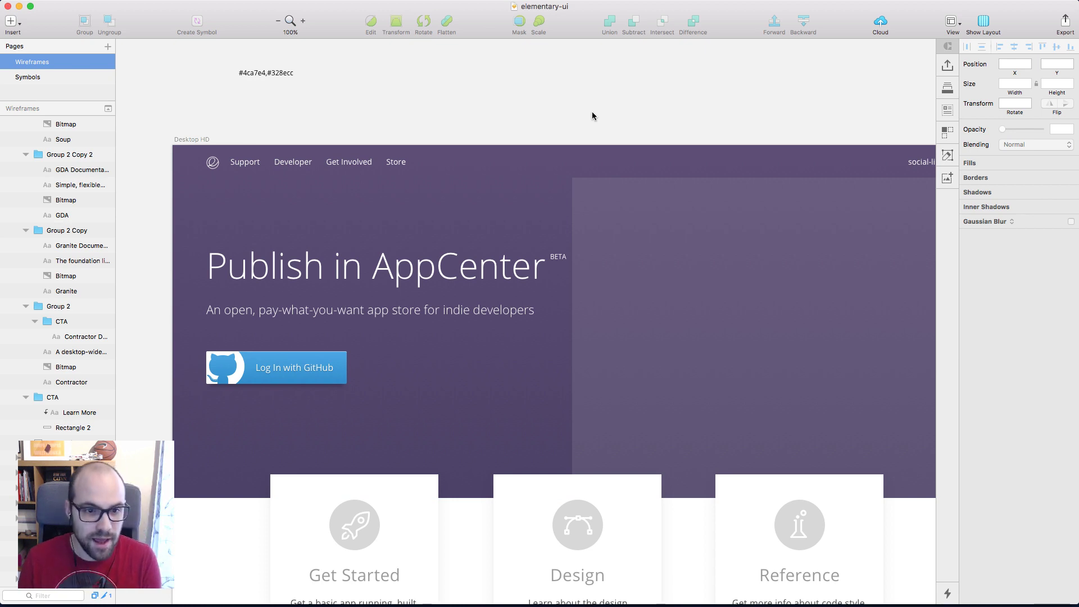
Switch to Chrome and examine the box-shadow and text-shadow rules of the live page's GitHub button
{"action": "scroll", "coordinate": [592, 116], "scroll_direction": "right", "scroll_amount": 2}
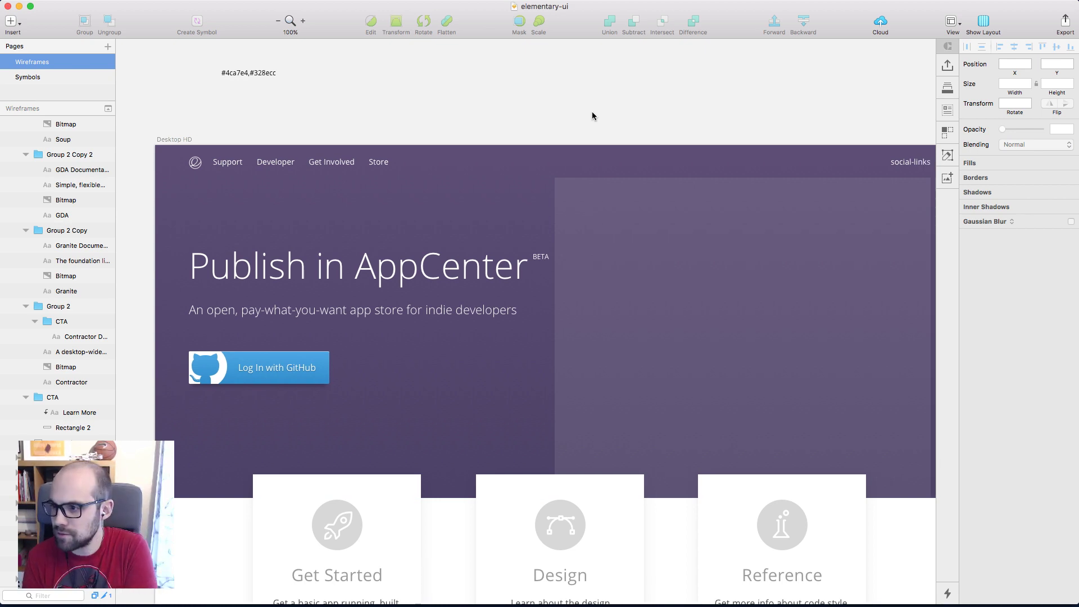
{"action": "key", "text": "super+Tab"}
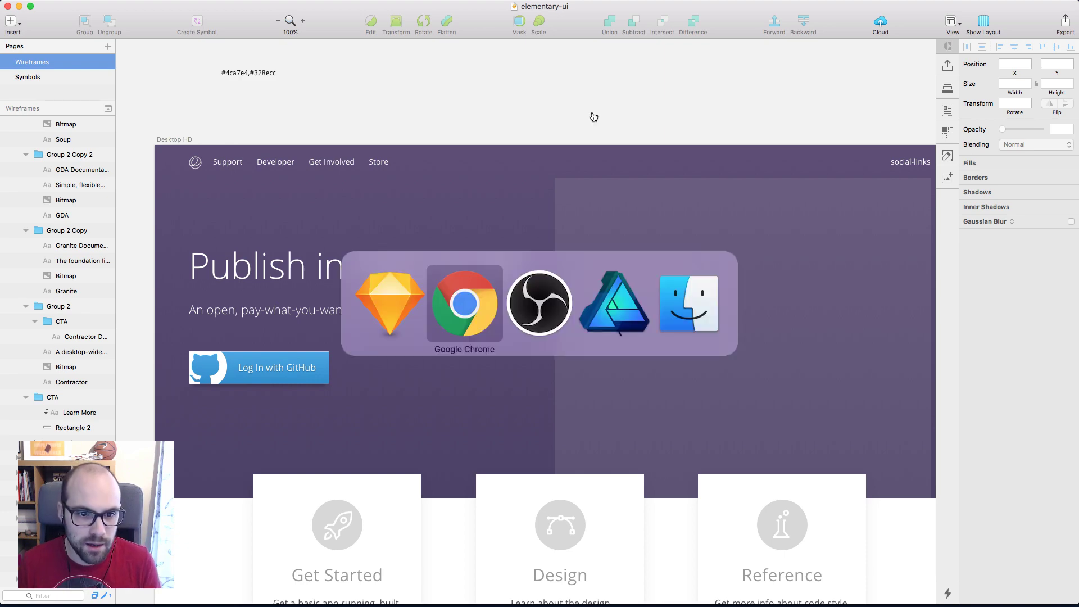
{"action": "scroll", "coordinate": [577, 269], "scroll_direction": "down", "scroll_amount": 5}
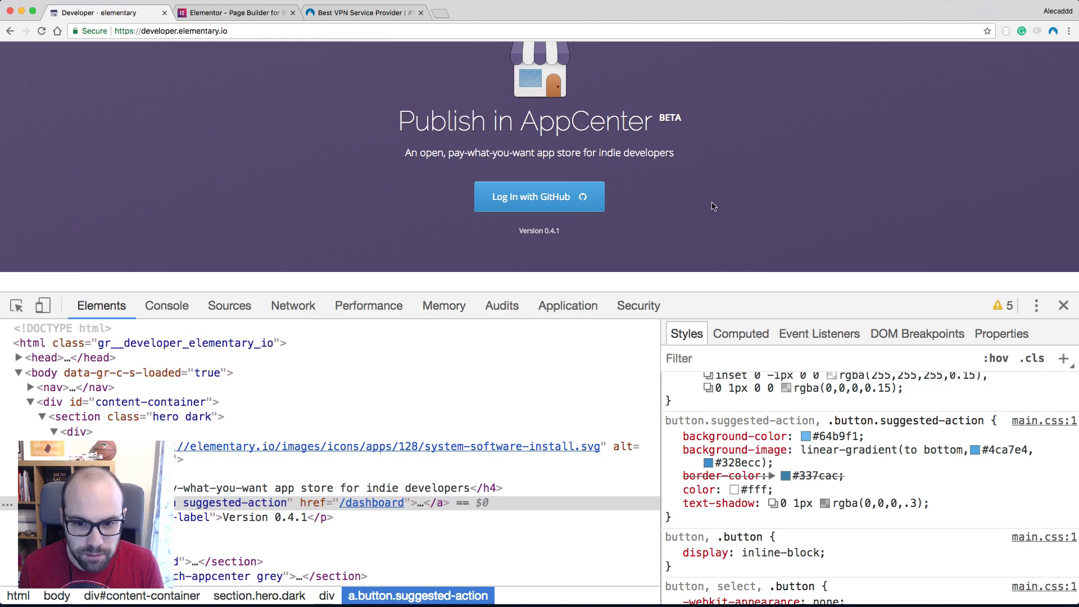
{"action": "scroll", "coordinate": [820, 444], "scroll_direction": "up", "scroll_amount": 3}
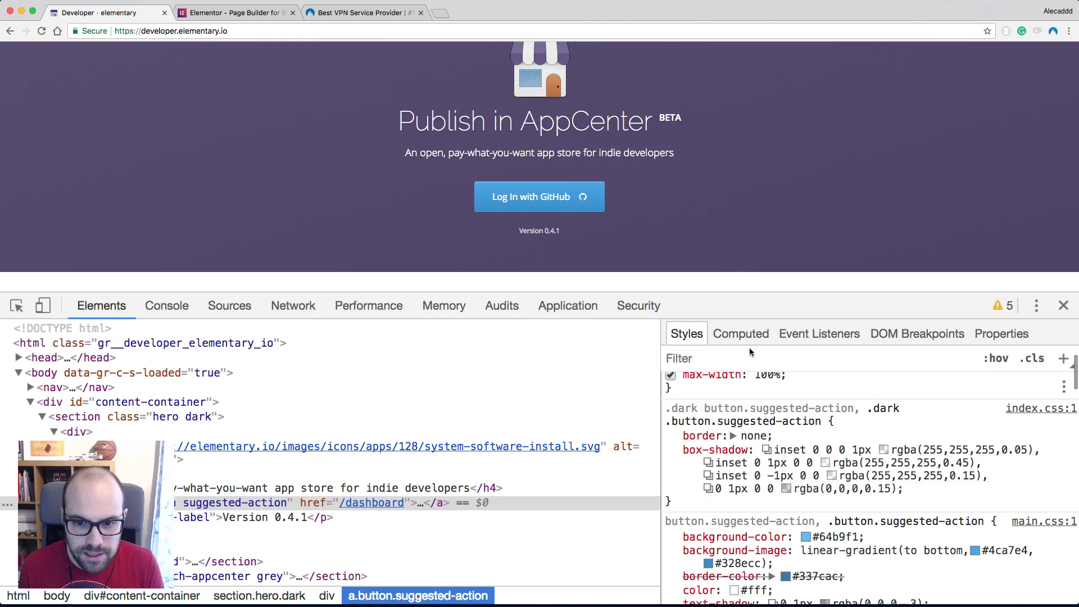
{"action": "key", "text": "super+Tab"}
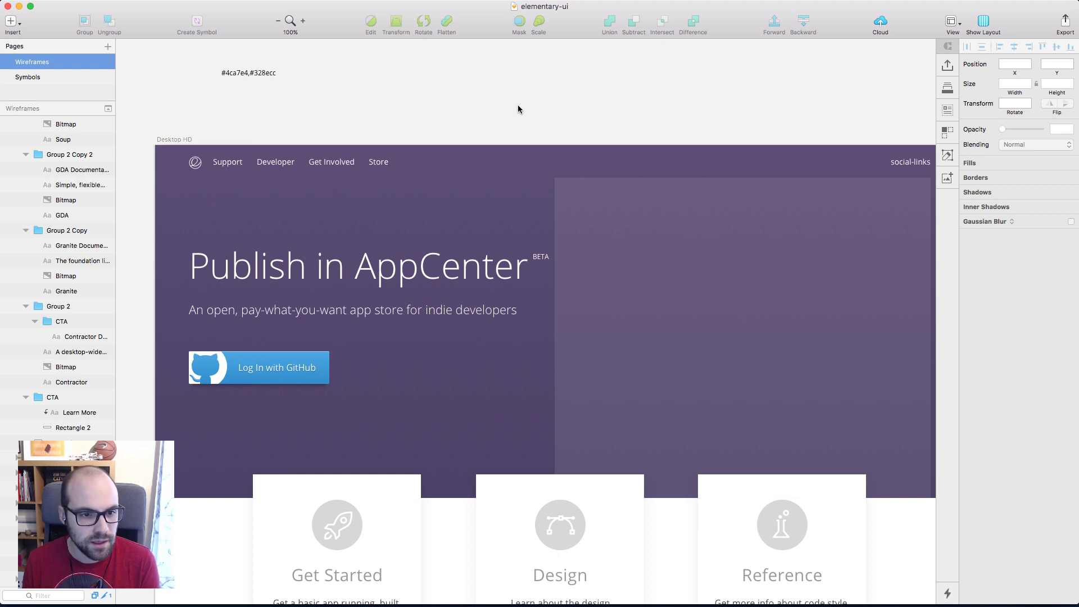
Inspect the hero background's fill and compare the hero with the live elementary developer page in Chrome
{"action": "scroll", "coordinate": [474, 96], "scroll_direction": "right", "scroll_amount": 3}
{"action": "scroll", "coordinate": [474, 99], "scroll_direction": "left", "scroll_amount": 3}
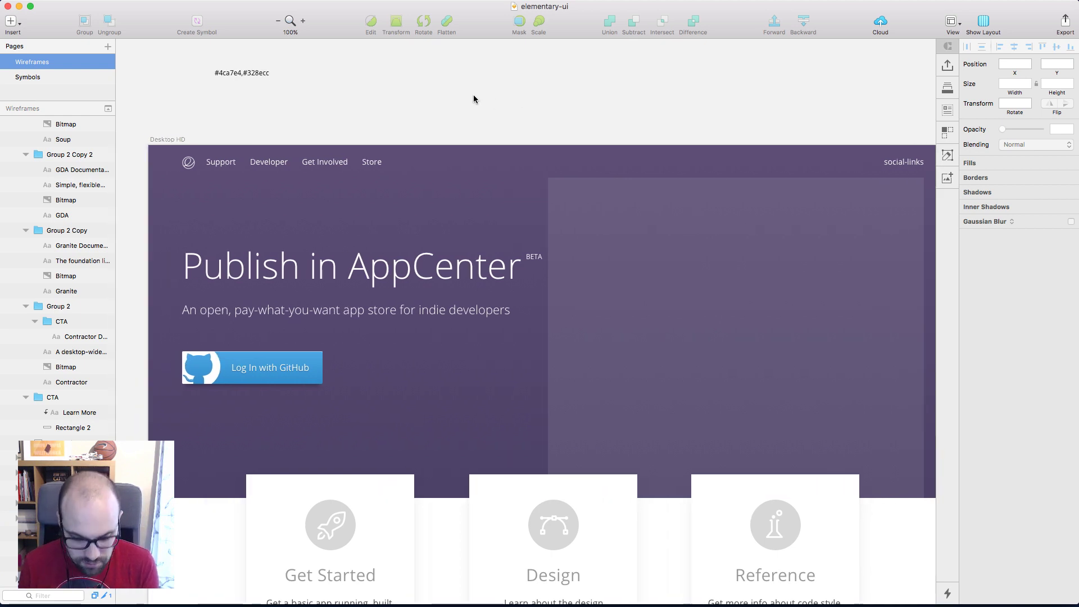
{"action": "scroll", "coordinate": [474, 99], "scroll_direction": "right", "scroll_amount": 1}
{"action": "scroll", "coordinate": [474, 99], "scroll_direction": "down", "scroll_amount": 3}
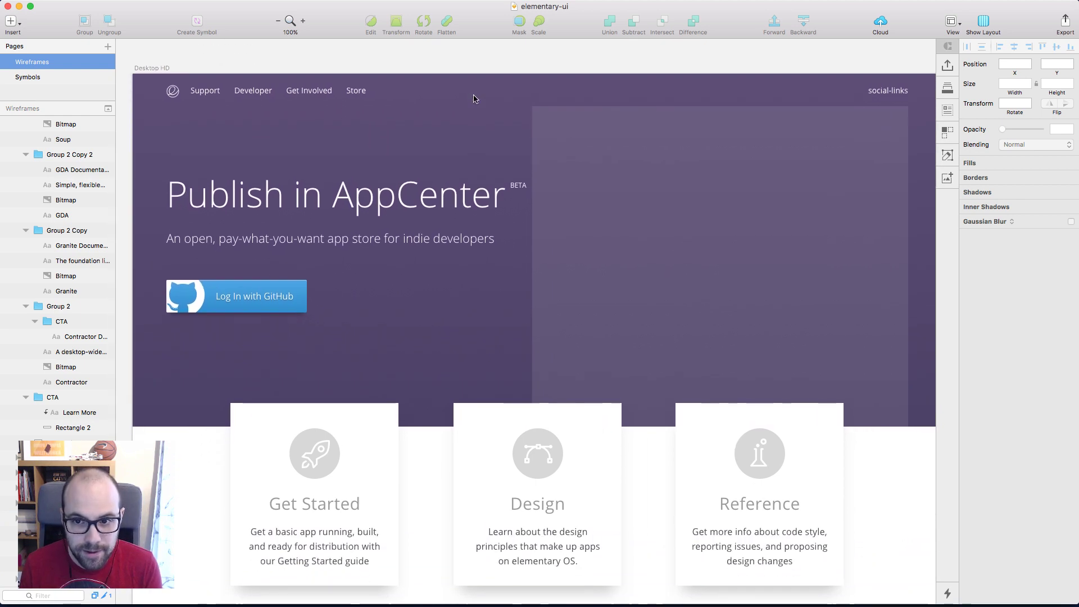
{"action": "left_click", "coordinate": [444, 113]}
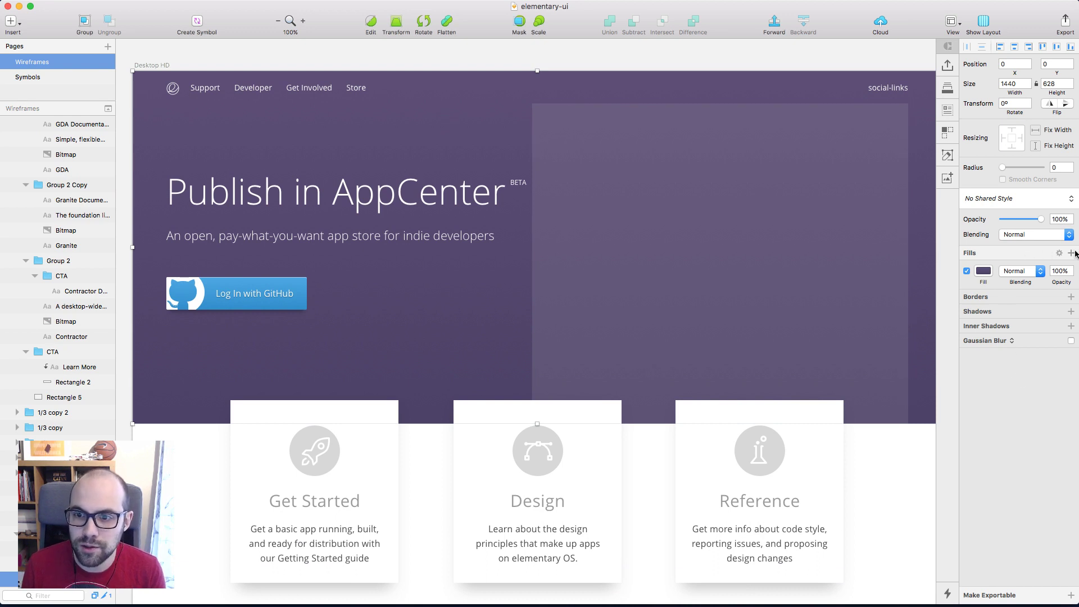
{"action": "scroll", "coordinate": [397, 124], "scroll_direction": "up", "scroll_amount": 1}
{"action": "scroll", "coordinate": [397, 124], "scroll_direction": "up", "scroll_amount": 1}
{"action": "left_click", "coordinate": [483, 54]}
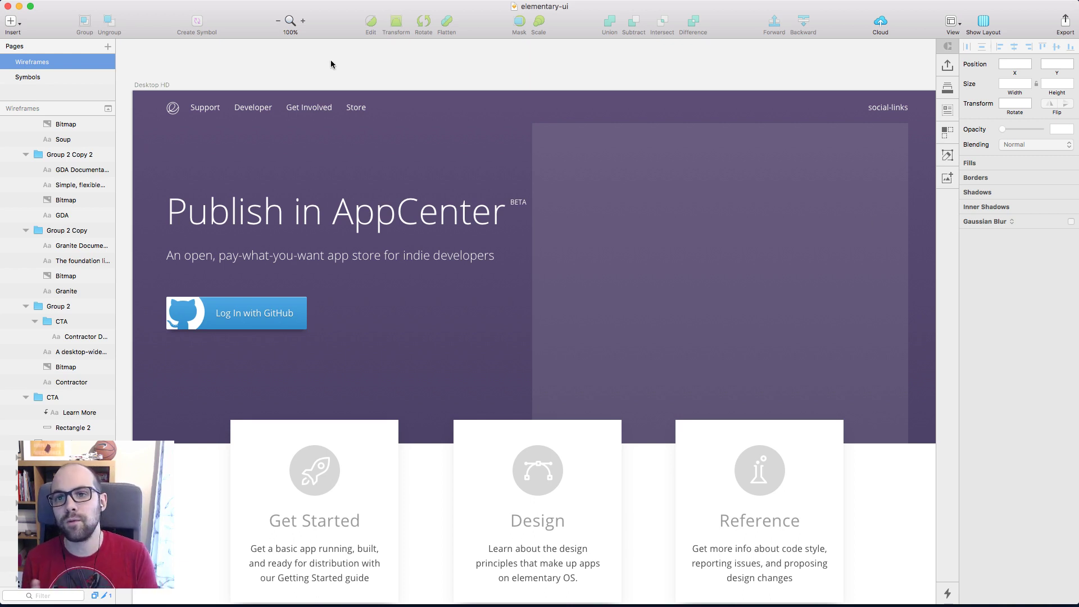
{"action": "key", "text": "super+Tab"}
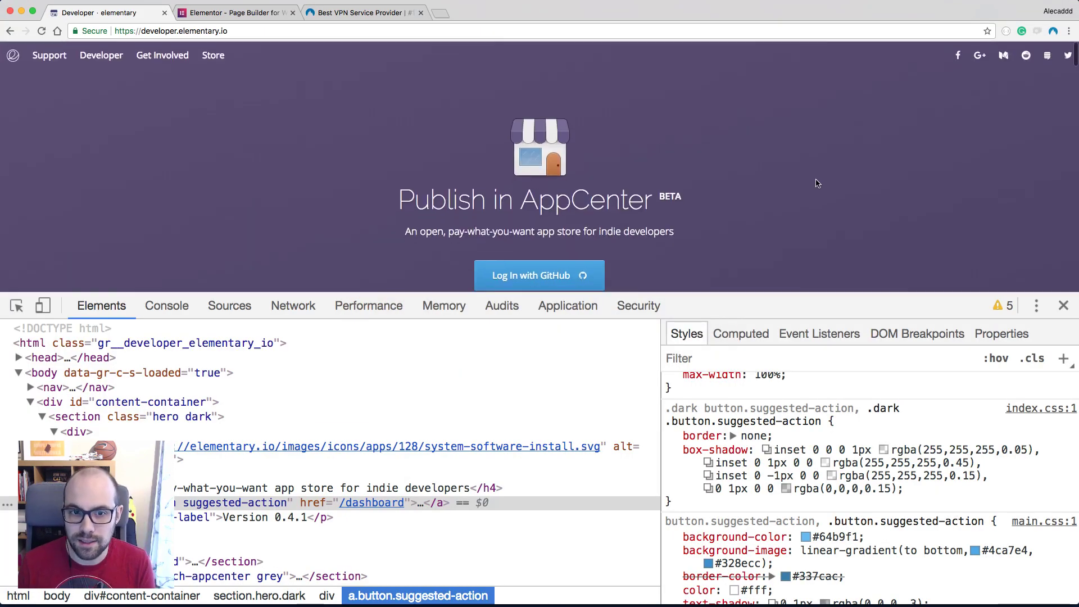
{"action": "key", "text": "super+Tab"}
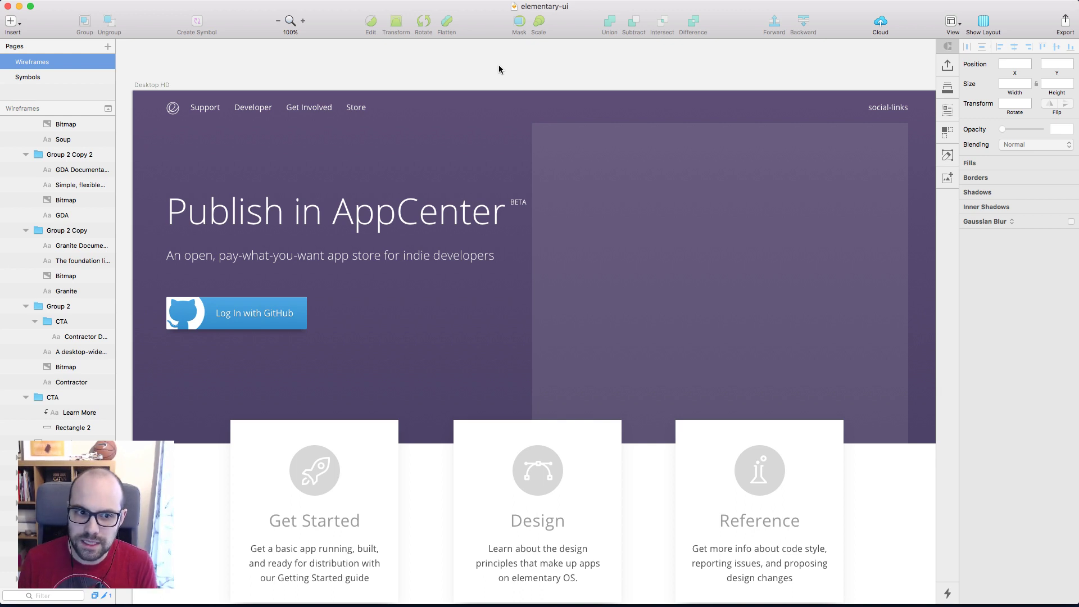
Set the opacity of the shadow rectangle beneath the GitHub button to 20%
{"action": "left_click", "coordinate": [267, 331]}
{"action": "left_click", "coordinate": [1058, 219]}
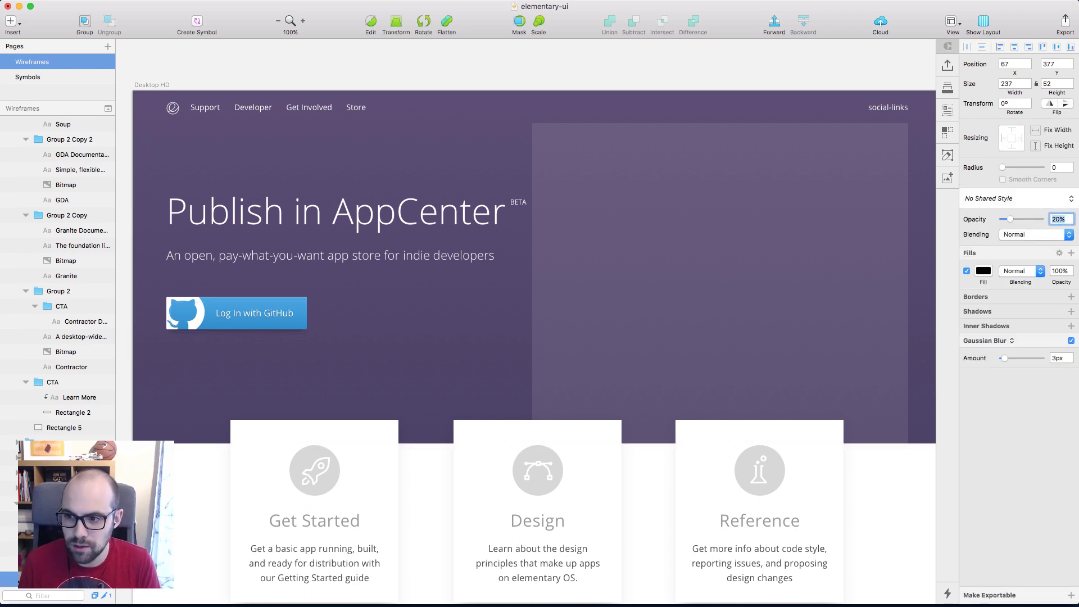
{"action": "left_click", "coordinate": [558, 66]}
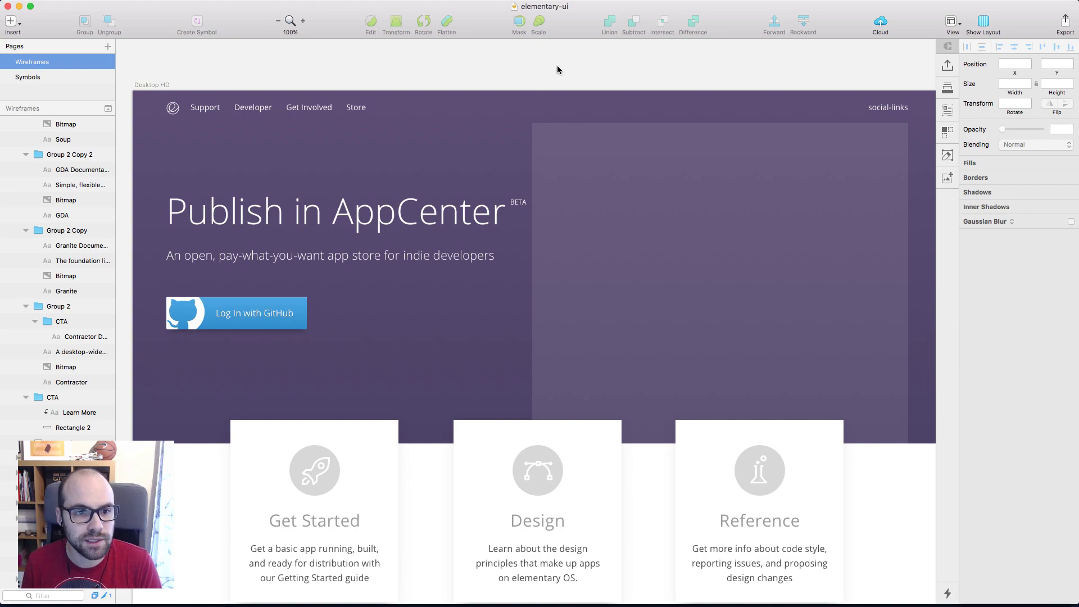
{"action": "scroll", "coordinate": [557, 65], "scroll_direction": "down", "scroll_amount": 15}
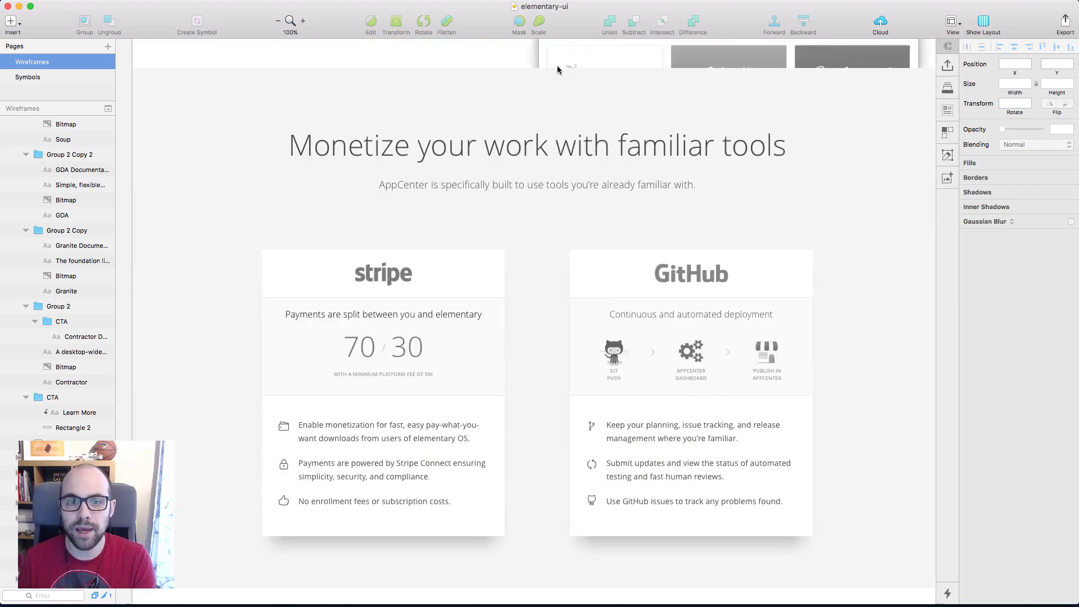
{"action": "scroll", "coordinate": [557, 66], "scroll_direction": "up", "scroll_amount": 7}
{"action": "scroll", "coordinate": [558, 69], "scroll_direction": "up", "scroll_amount": 10}
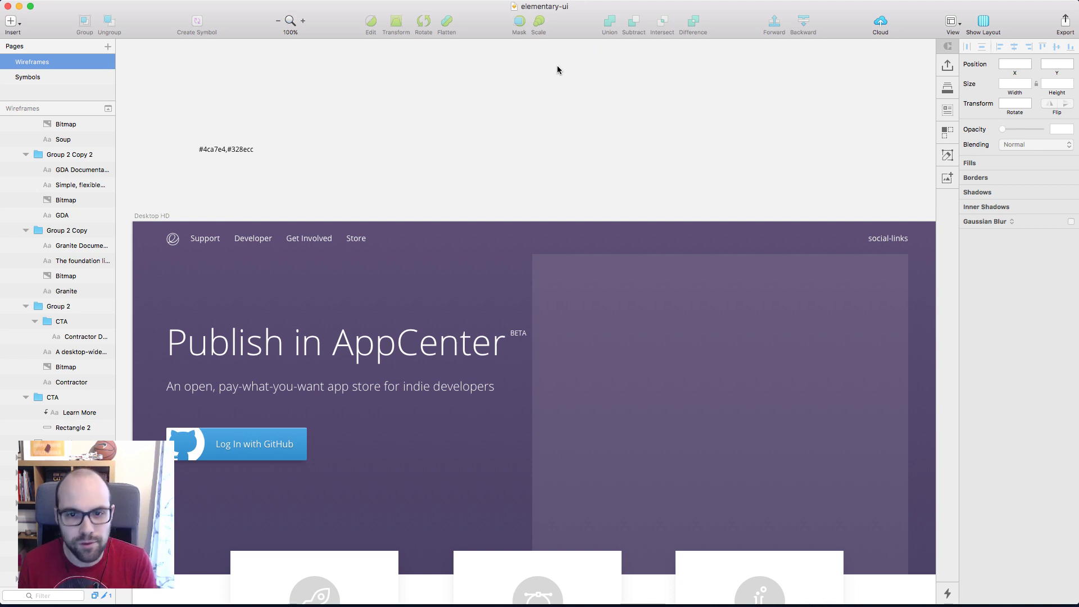
{"action": "scroll", "coordinate": [551, 74], "scroll_direction": "down", "scroll_amount": 3}
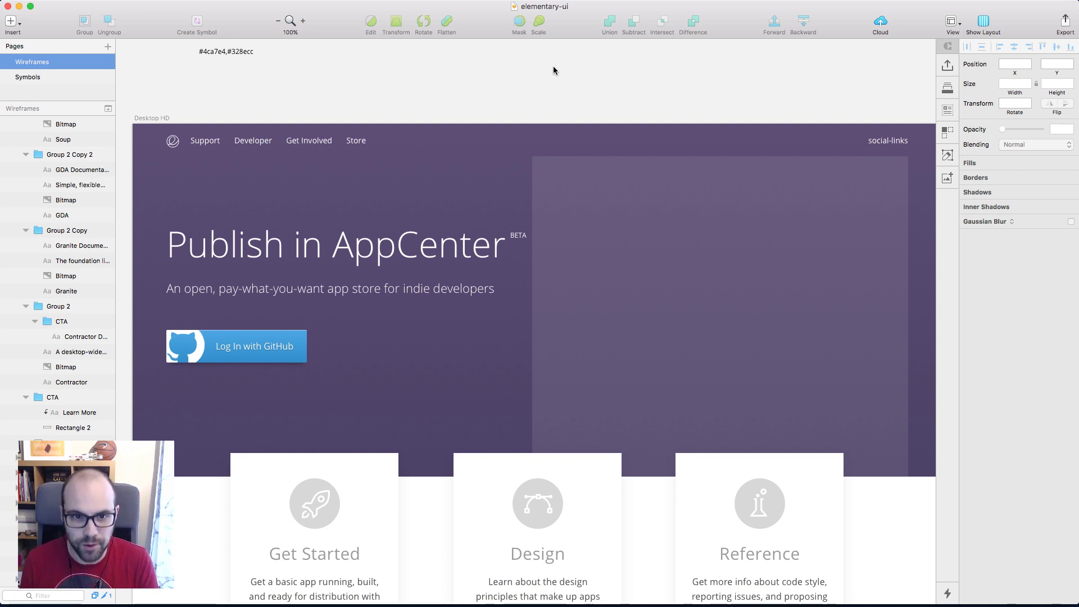
Colour the Get Started, Design and Reference headings with the dark purple #4E4268 sampled from the lower hero background
{"action": "scroll", "coordinate": [553, 70], "scroll_direction": "down", "scroll_amount": 7}
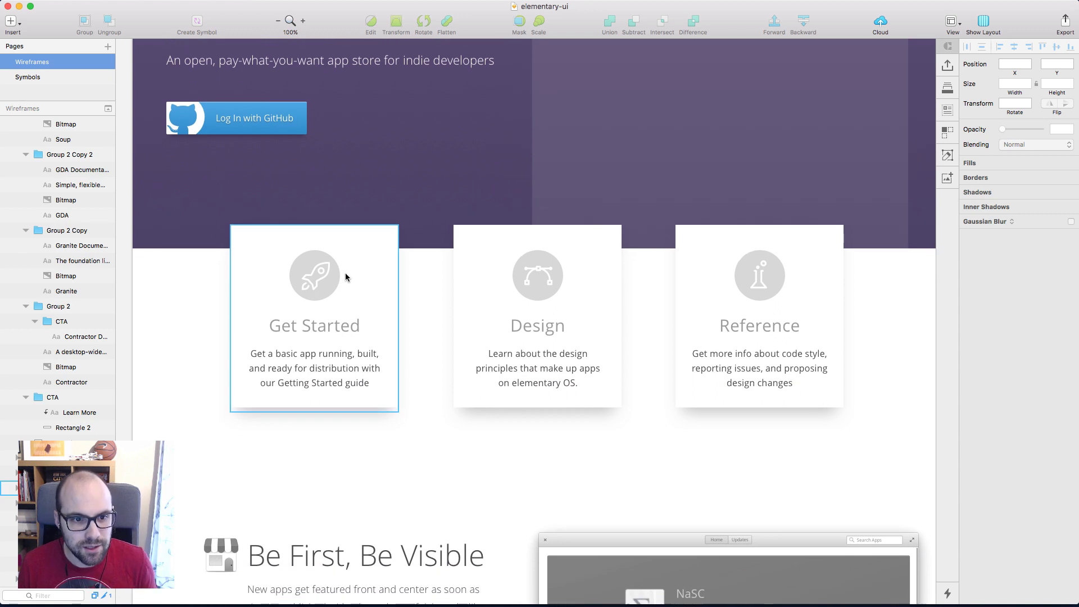
{"action": "left_click", "coordinate": [324, 324], "text": "super"}
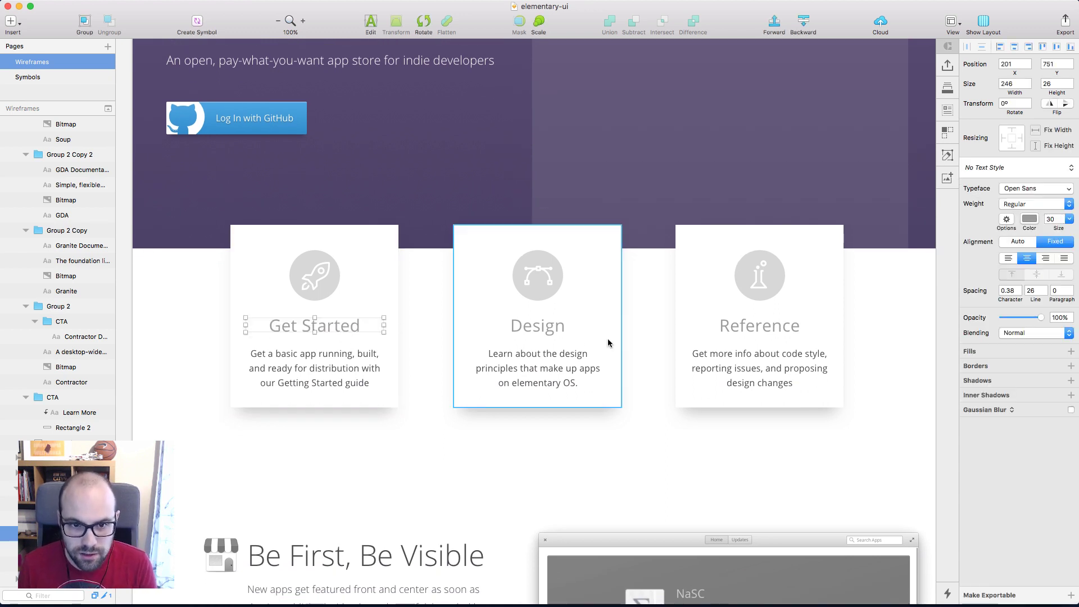
{"action": "left_click", "coordinate": [551, 336], "text": "shift"}
{"action": "left_click", "coordinate": [641, 447]}
{"action": "left_click", "coordinate": [314, 326], "text": "super"}
{"action": "left_click", "coordinate": [551, 326], "text": "shift+super"}
{"action": "left_click", "coordinate": [732, 332], "text": "shift+super"}
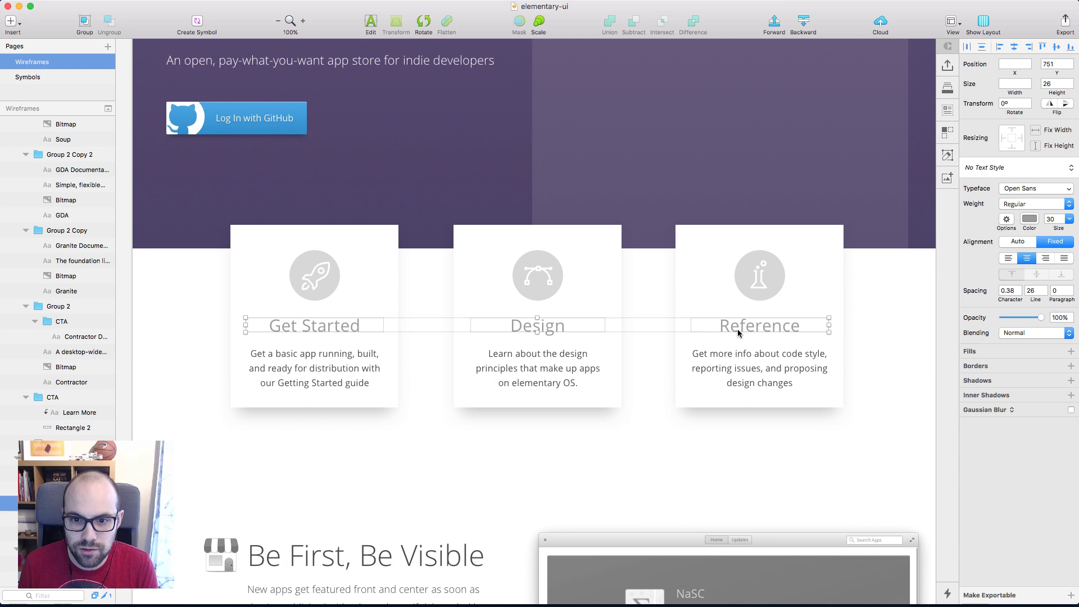
{"action": "left_click", "coordinate": [1030, 220]}
{"action": "left_click", "coordinate": [971, 338]}
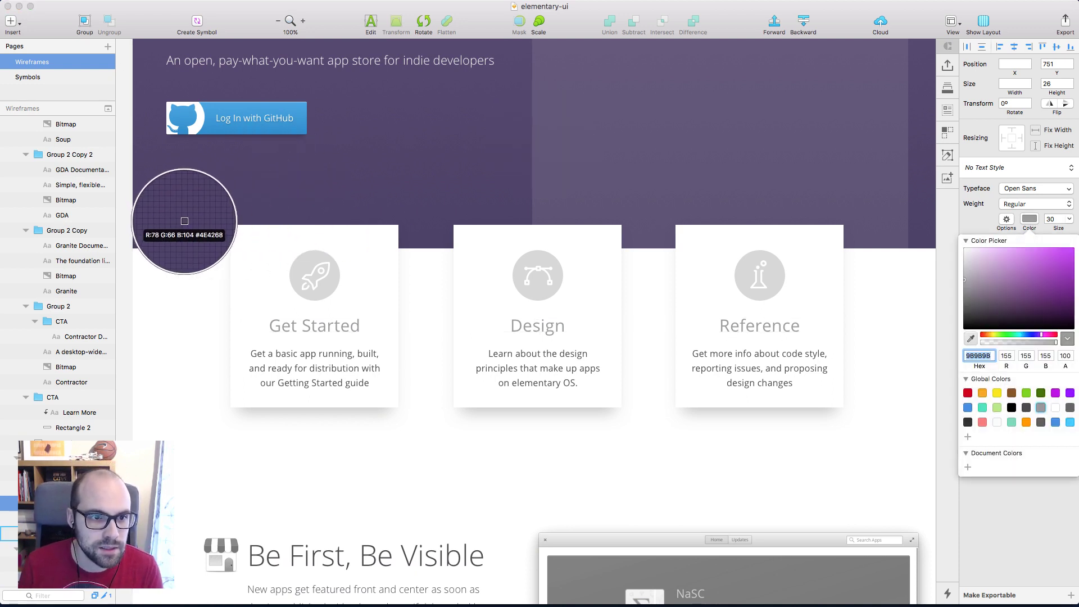
{"action": "left_click", "coordinate": [181, 221]}
Try the lighter purple #5B4C73 from the upper hero background on the three card headings, plus a more vivid shade
{"action": "scroll", "coordinate": [185, 224], "scroll_direction": "up", "scroll_amount": 5}
{"action": "scroll", "coordinate": [184, 224], "scroll_direction": "up", "scroll_amount": 2}
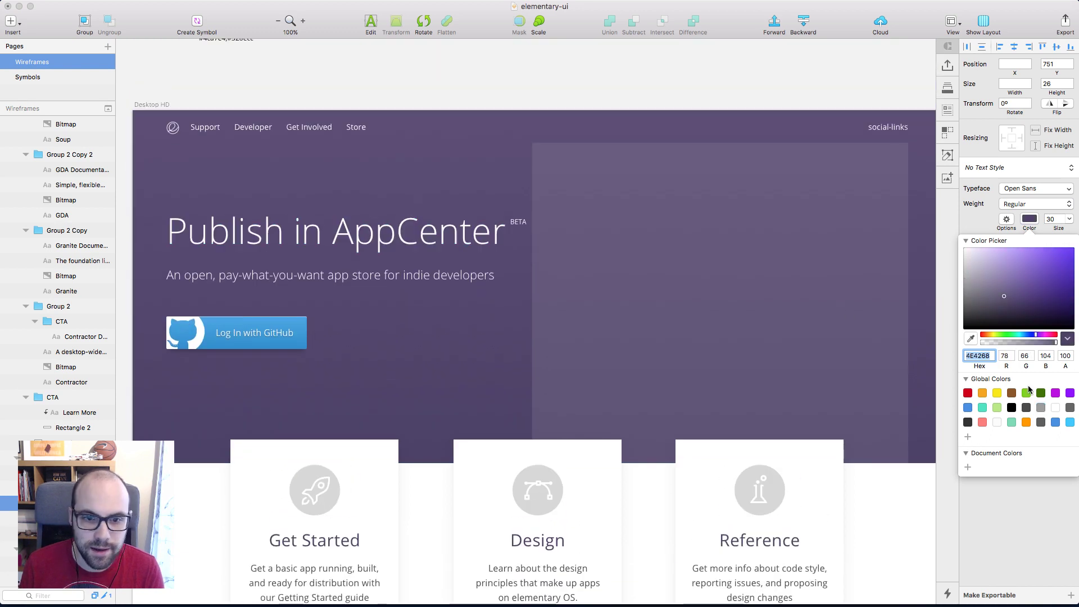
{"action": "left_click", "coordinate": [971, 338]}
{"action": "left_click", "coordinate": [422, 160]}
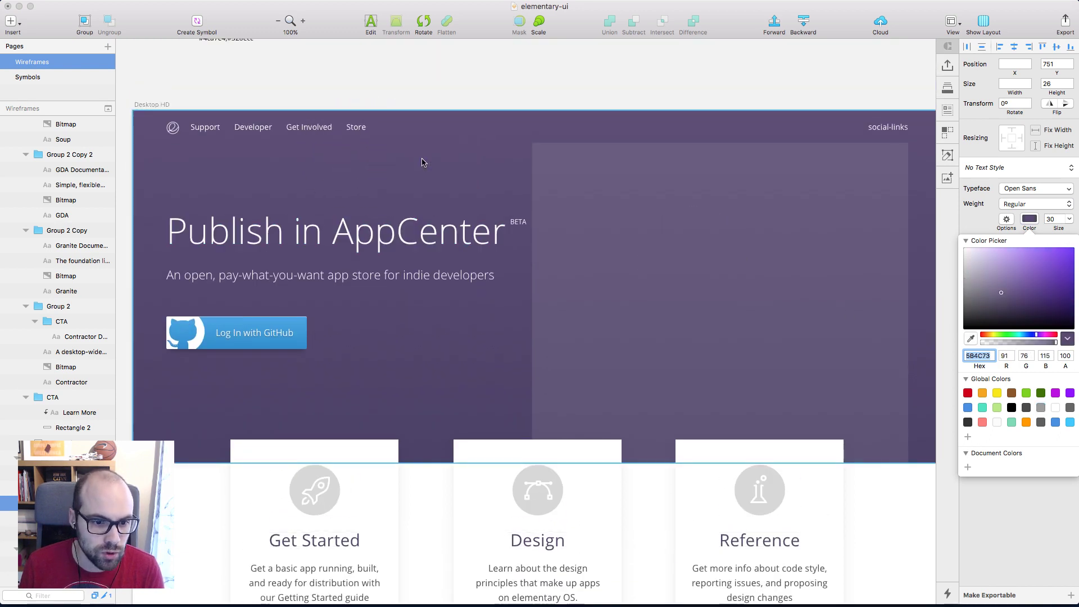
{"action": "left_click_drag", "start_coordinate": [1003, 295], "coordinate": [1038, 251]}
Recolour the three card headings with the purple #53466C sampled from the hero background beside the GitHub button
{"action": "left_click", "coordinate": [971, 338]}
{"action": "left_click", "coordinate": [411, 344]}
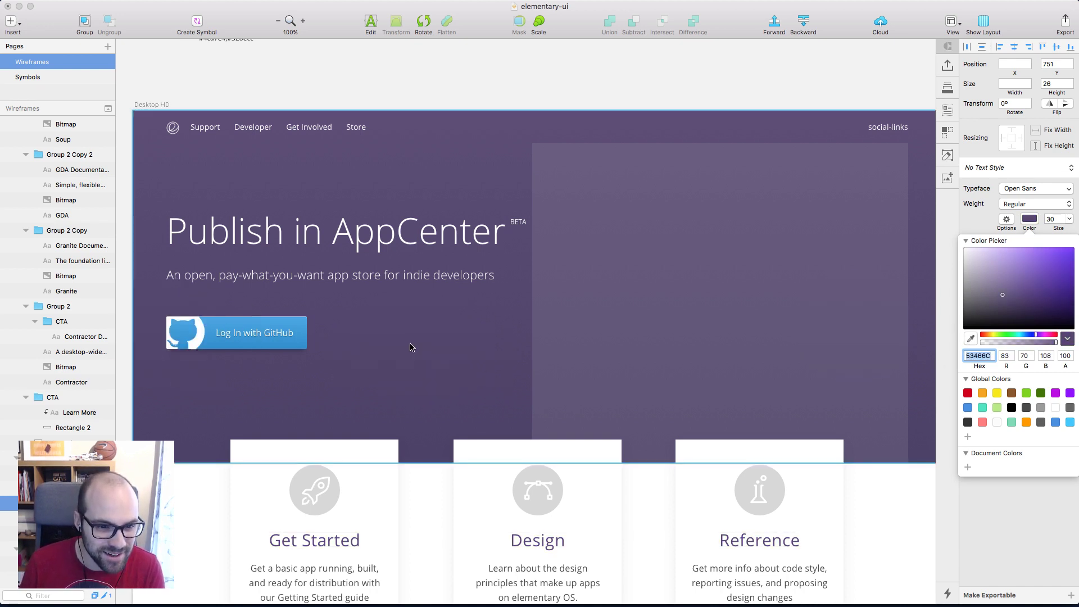
{"action": "scroll", "coordinate": [410, 344], "scroll_direction": "down", "scroll_amount": 4}
{"action": "key", "text": "Escape"}
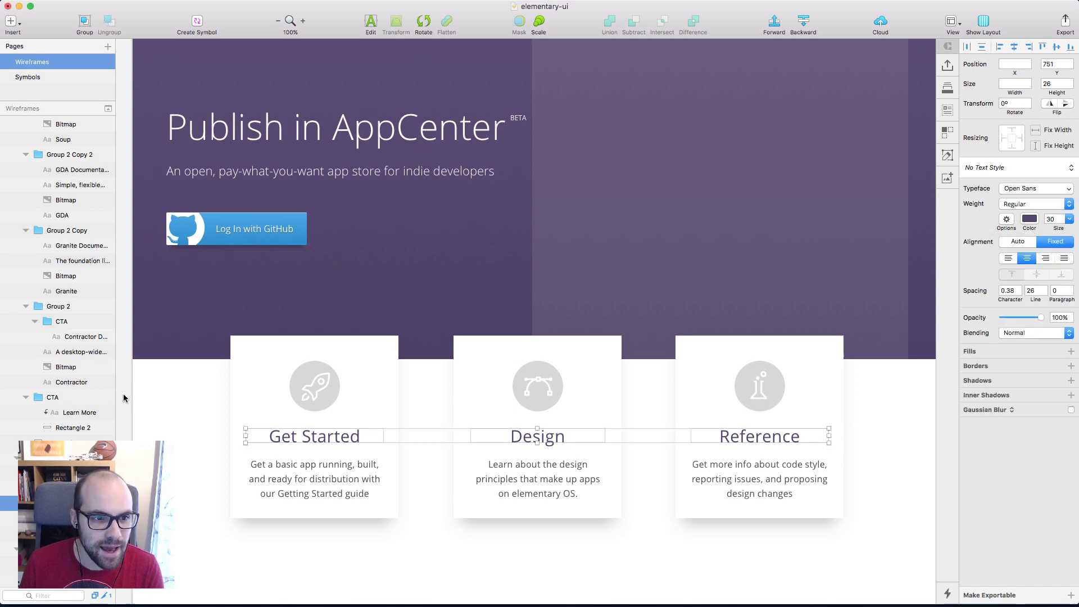
Switch to Chrome, inspect the Documentation book icon on the elementary developer page and copy the hex colour from its .third .fa rule
{"action": "key", "text": "super+Tab"}
{"action": "scroll", "coordinate": [239, 256], "scroll_direction": "down", "scroll_amount": 4}
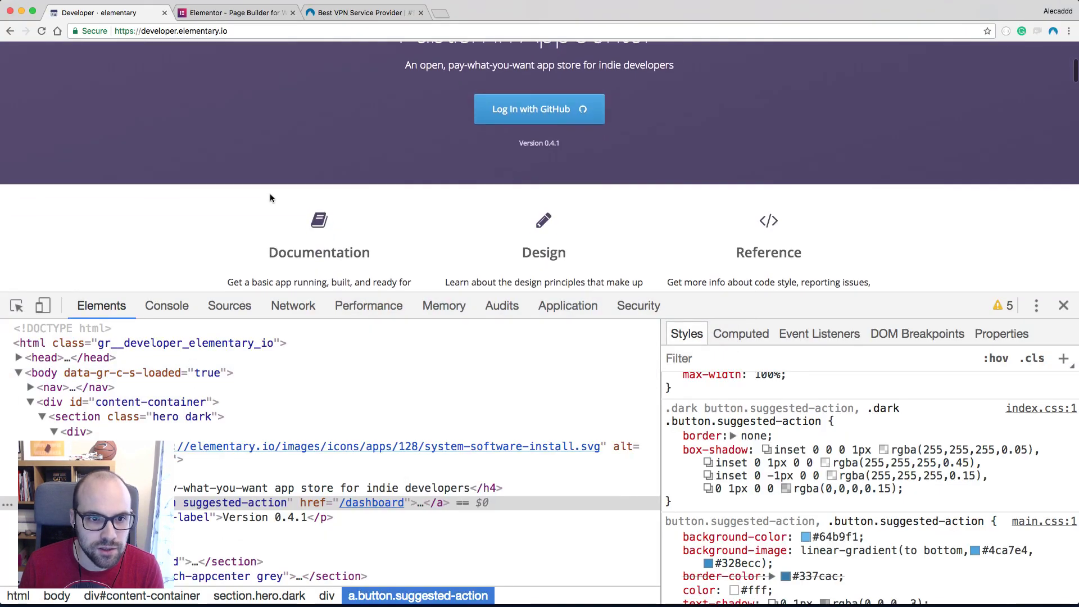
{"action": "left_click", "coordinate": [16, 305]}
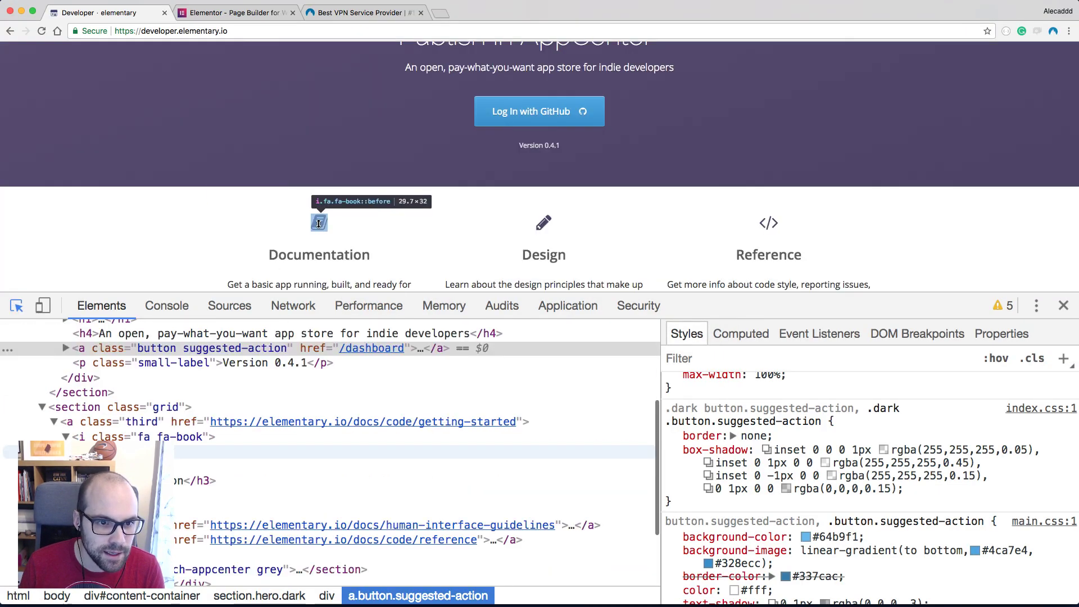
{"action": "left_click", "coordinate": [319, 221]}
{"action": "scroll", "coordinate": [337, 450], "scroll_direction": "up", "scroll_amount": 3}
{"action": "scroll", "coordinate": [338, 449], "scroll_direction": "up", "scroll_amount": 3}
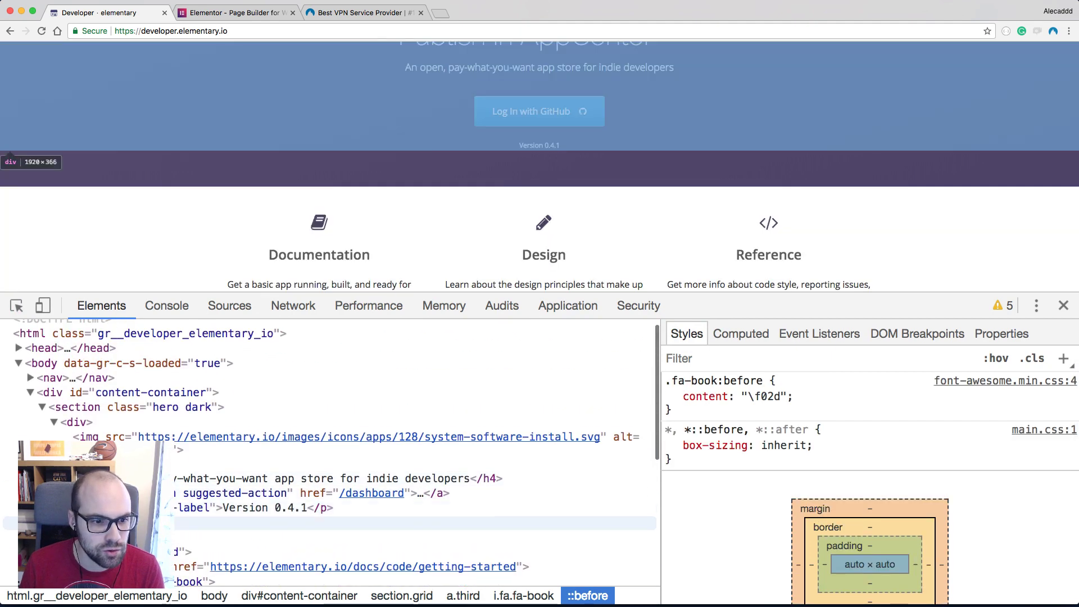
{"action": "scroll", "coordinate": [337, 449], "scroll_direction": "down", "scroll_amount": 3}
{"action": "left_click", "coordinate": [360, 489]}
{"action": "left_click", "coordinate": [585, 504]}
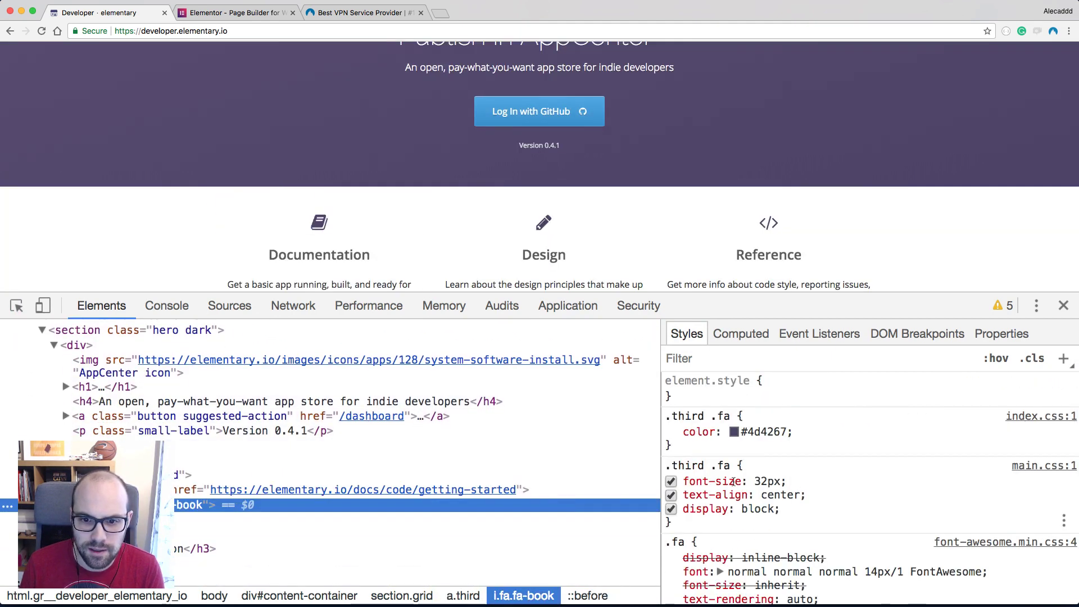
{"action": "left_click", "coordinate": [752, 431]}
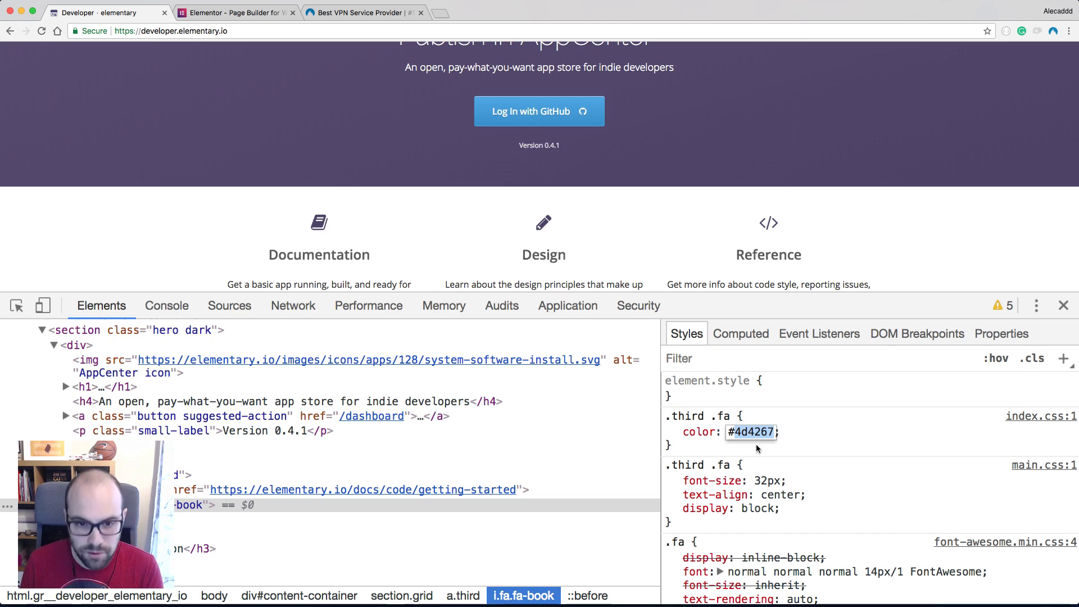
{"action": "left_click", "coordinate": [171, 236]}
Switch back to Sketch and set the text colour of the Get Started, Design and Reference headings to #4D4267
{"action": "key", "text": "super+Tab"}
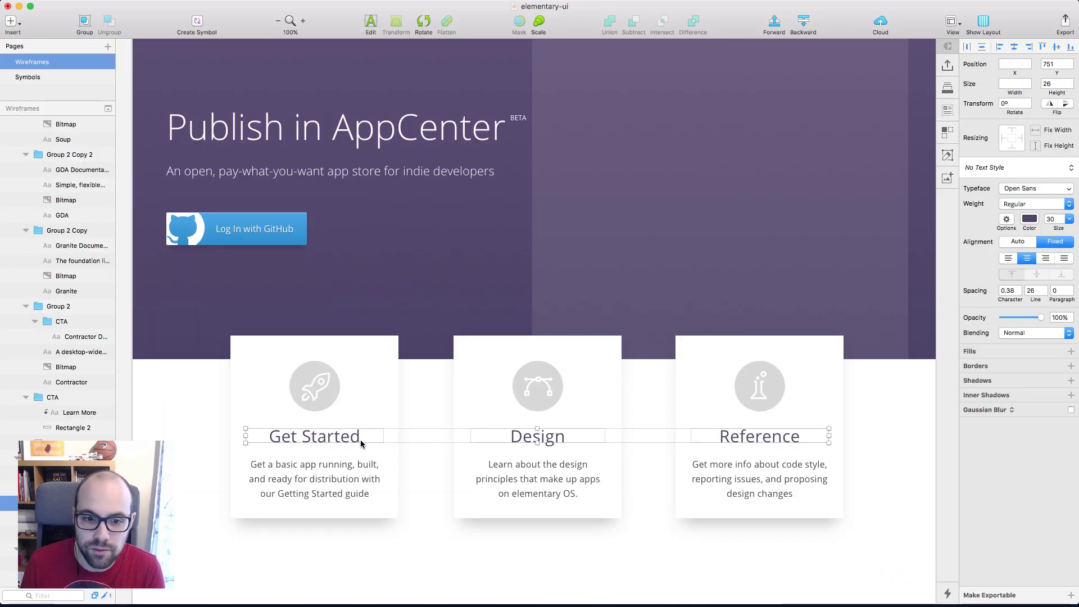
{"action": "left_click", "coordinate": [169, 430]}
{"action": "left_click", "coordinate": [529, 437]}
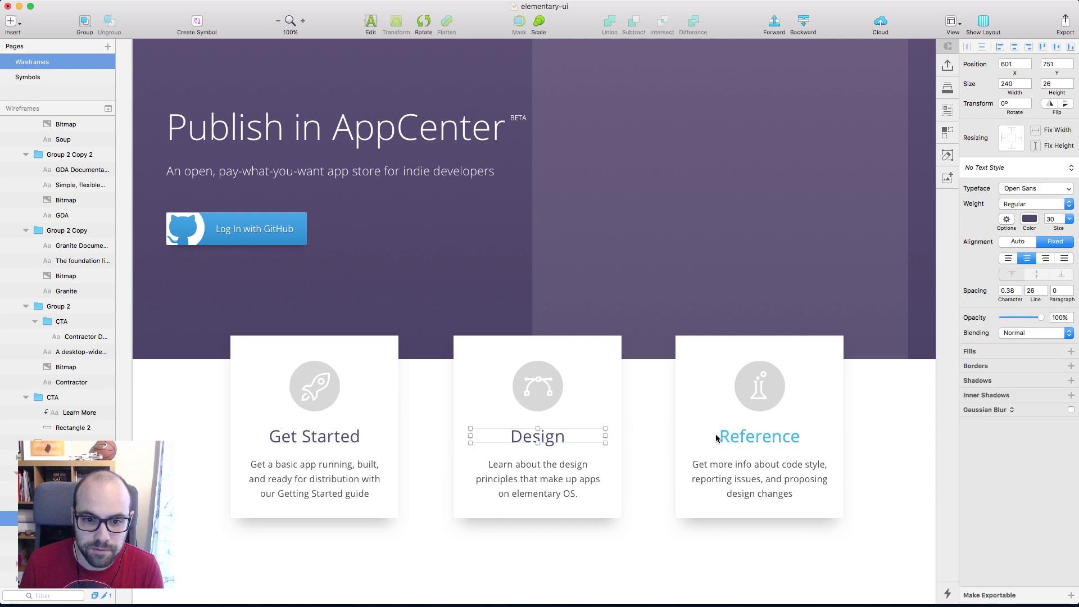
{"action": "left_click", "coordinate": [315, 436], "text": "shift"}
{"action": "left_click", "coordinate": [759, 436], "text": "shift"}
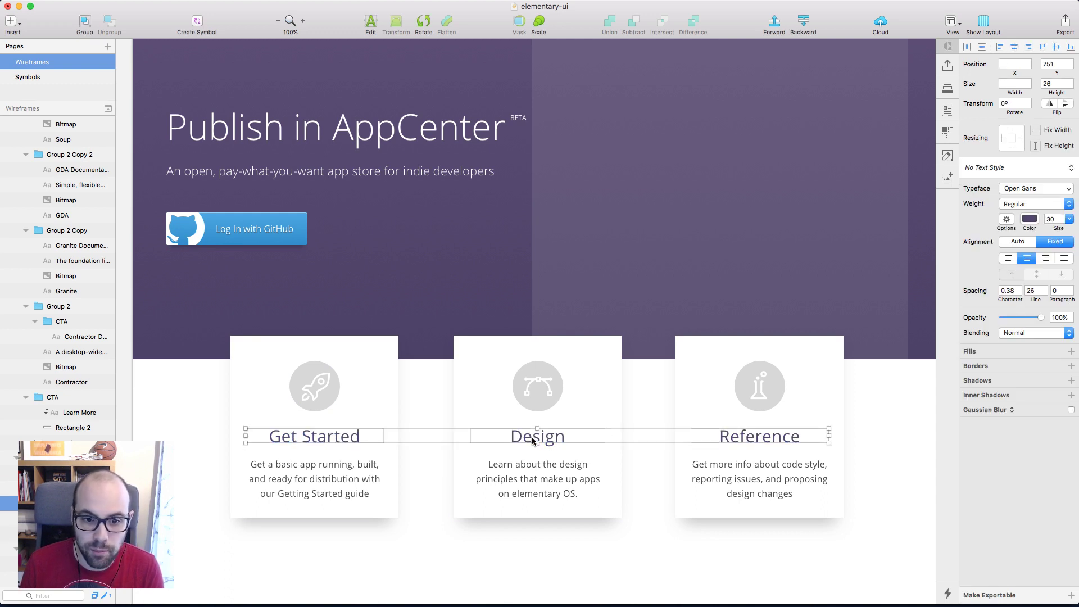
{"action": "left_click", "coordinate": [1029, 218]}
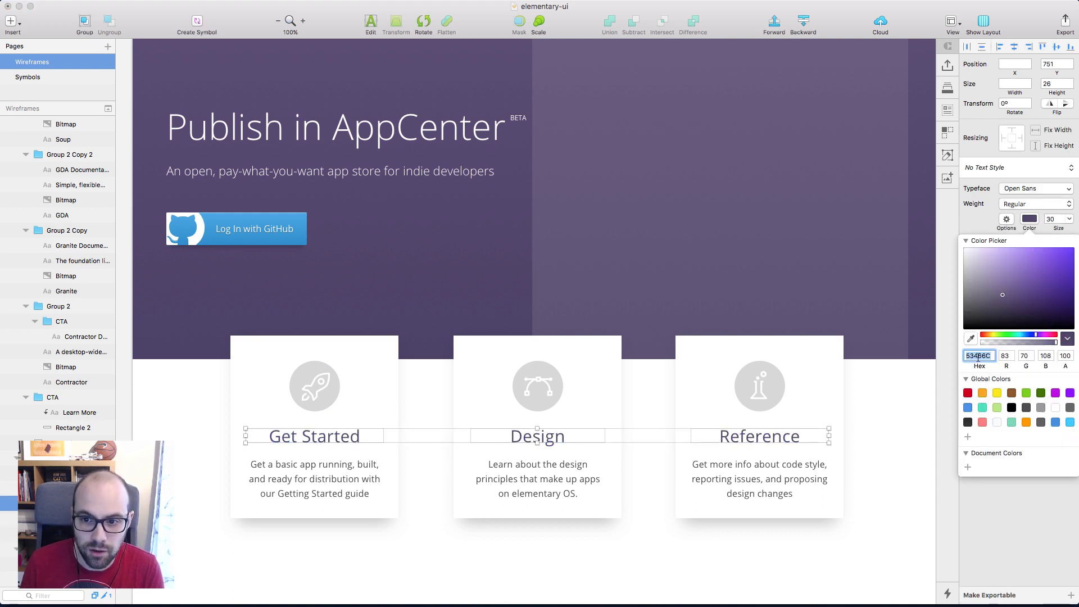
{"action": "type", "text": "4d4267"}
{"action": "key", "text": "Return"}
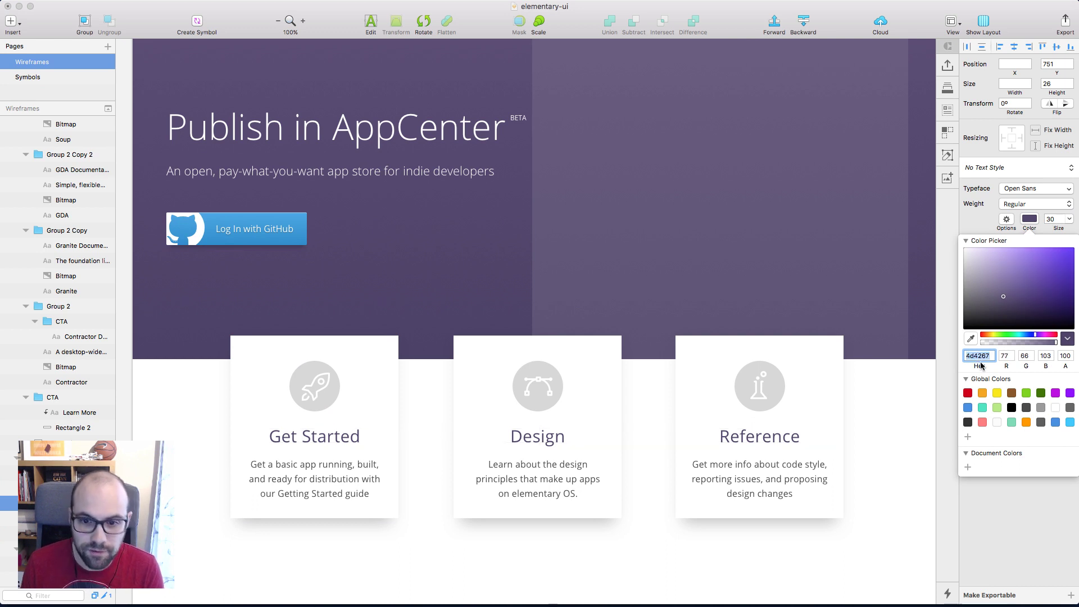
{"action": "left_click", "coordinate": [913, 421]}
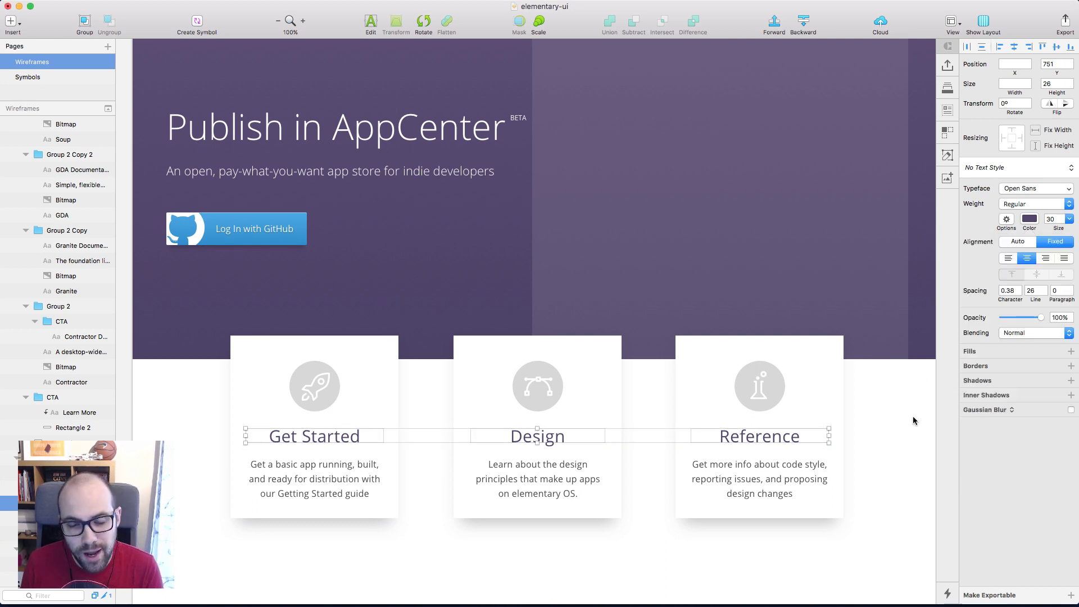
{"action": "left_click", "coordinate": [914, 420]}
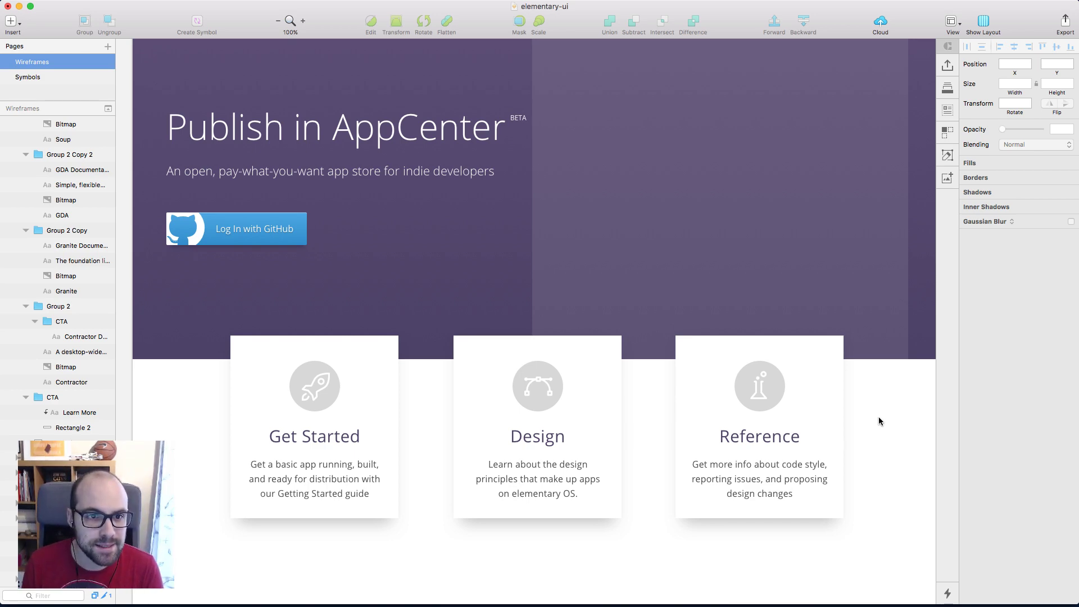
Switch to Chrome, view github.com in a new tab, then close it and return to the elementary developer page
{"action": "key", "text": "super+Tab"}
{"action": "left_click", "coordinate": [438, 13]}
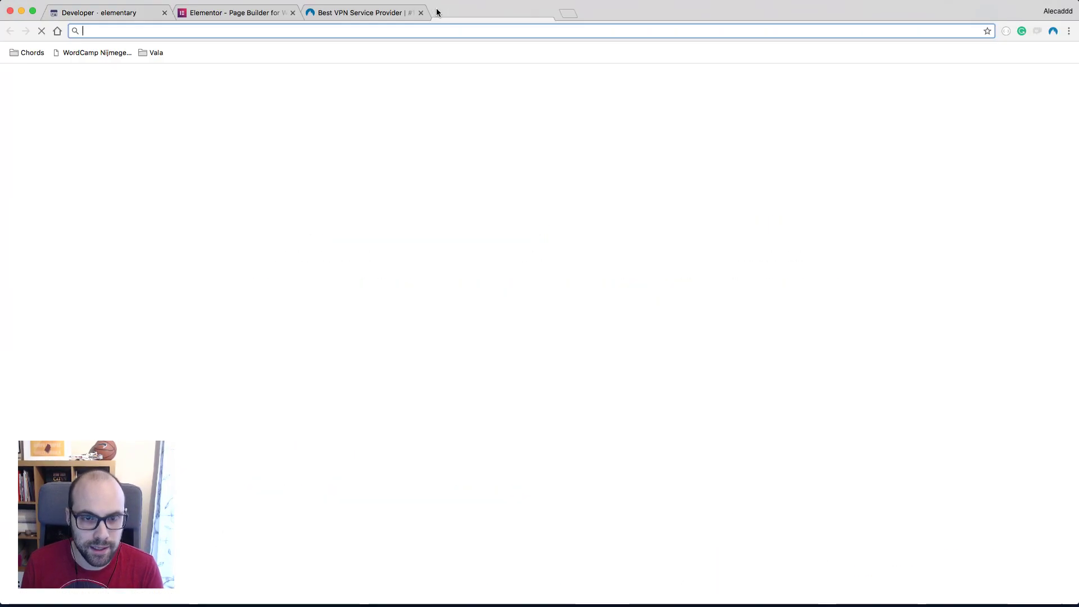
{"action": "type", "text": "github.com"}
{"action": "key", "text": "Return"}
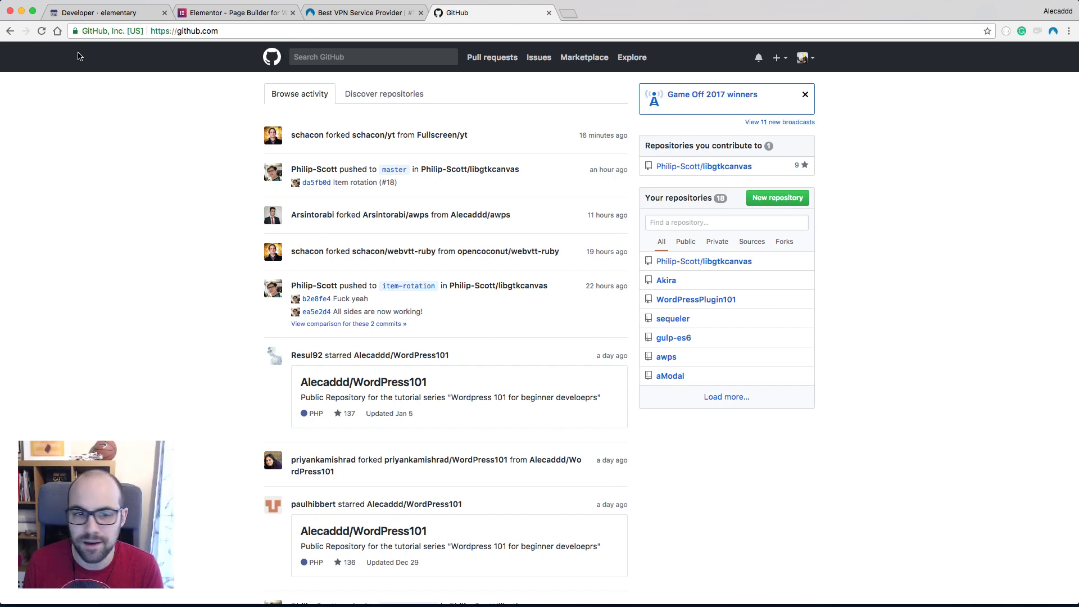
{"action": "left_click", "coordinate": [550, 13]}
{"action": "left_click", "coordinate": [95, 12]}
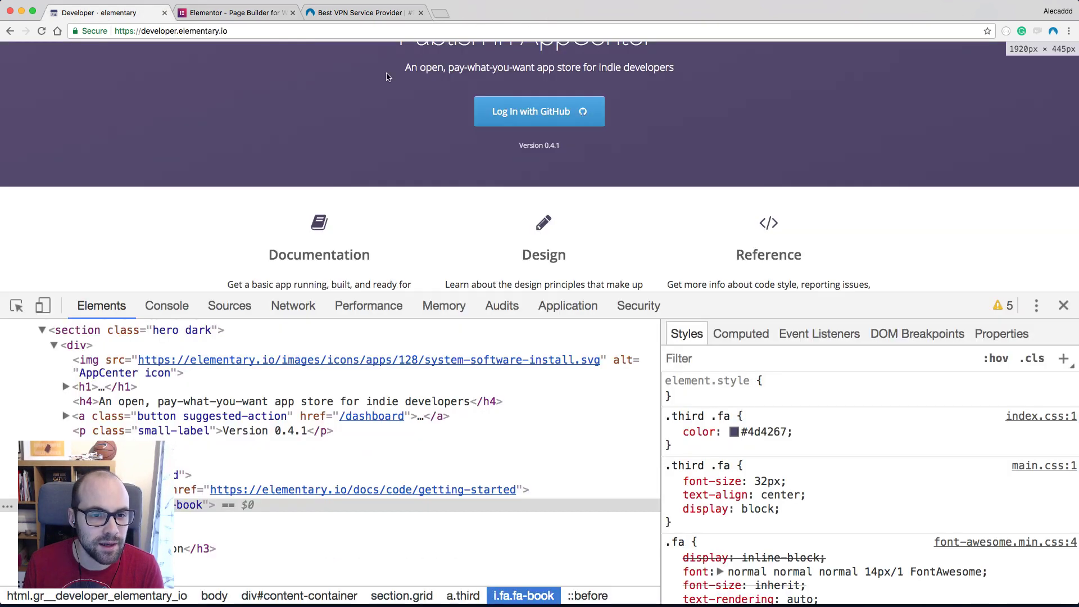
Open the Human Interface Guidelines from the Design section of the elementary developer page and close the developer tools
{"action": "scroll", "coordinate": [405, 225], "scroll_direction": "up", "scroll_amount": 5}
{"action": "scroll", "coordinate": [514, 207], "scroll_direction": "down", "scroll_amount": 2}
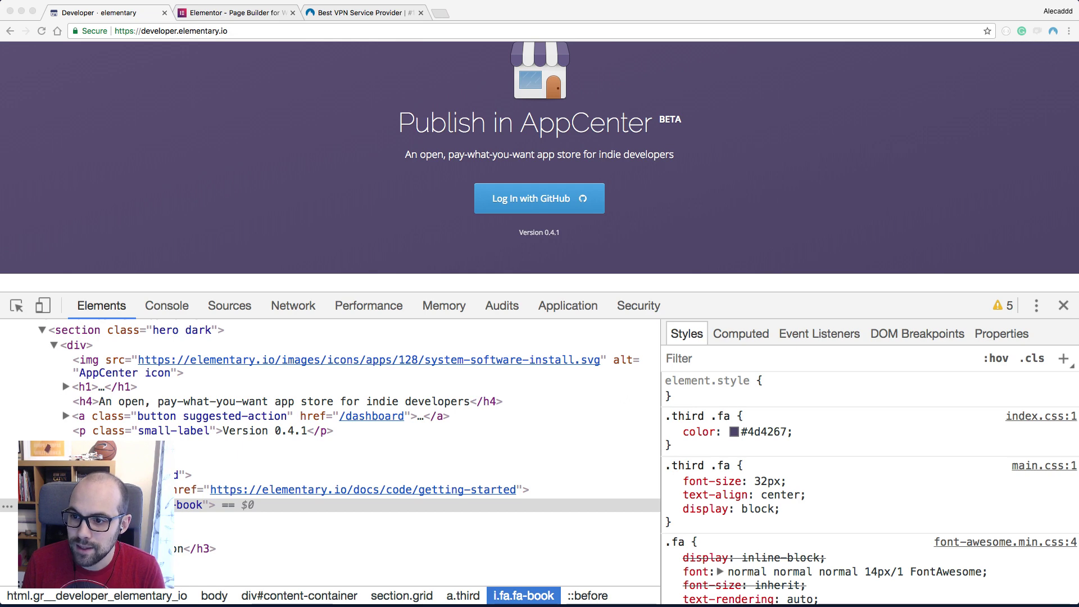
{"action": "scroll", "coordinate": [627, 115], "scroll_direction": "down", "scroll_amount": 5}
{"action": "left_click", "coordinate": [537, 181]}
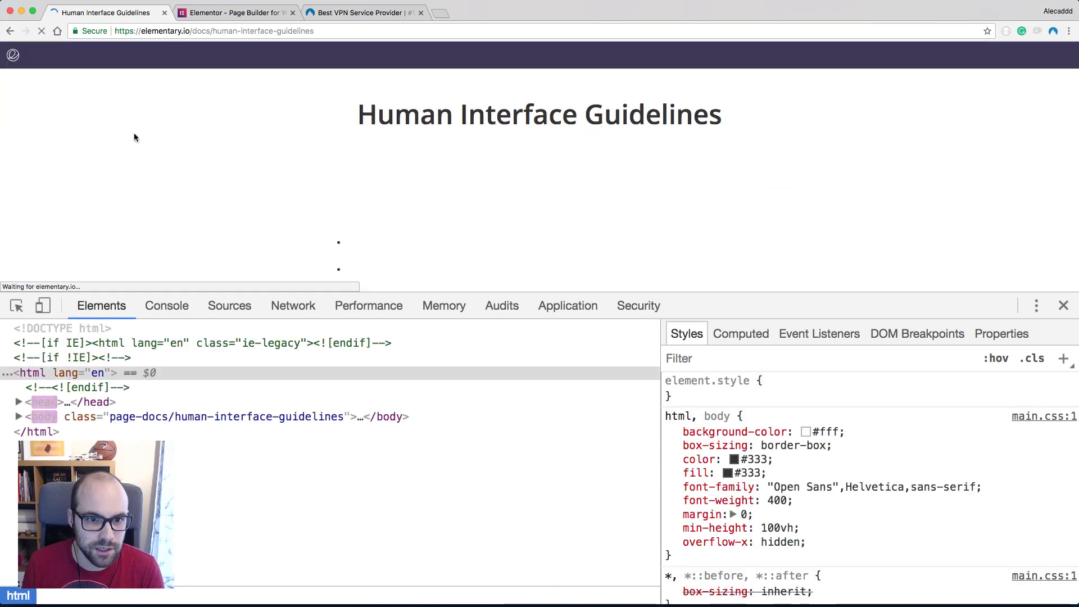
{"action": "left_click", "coordinate": [1063, 305]}
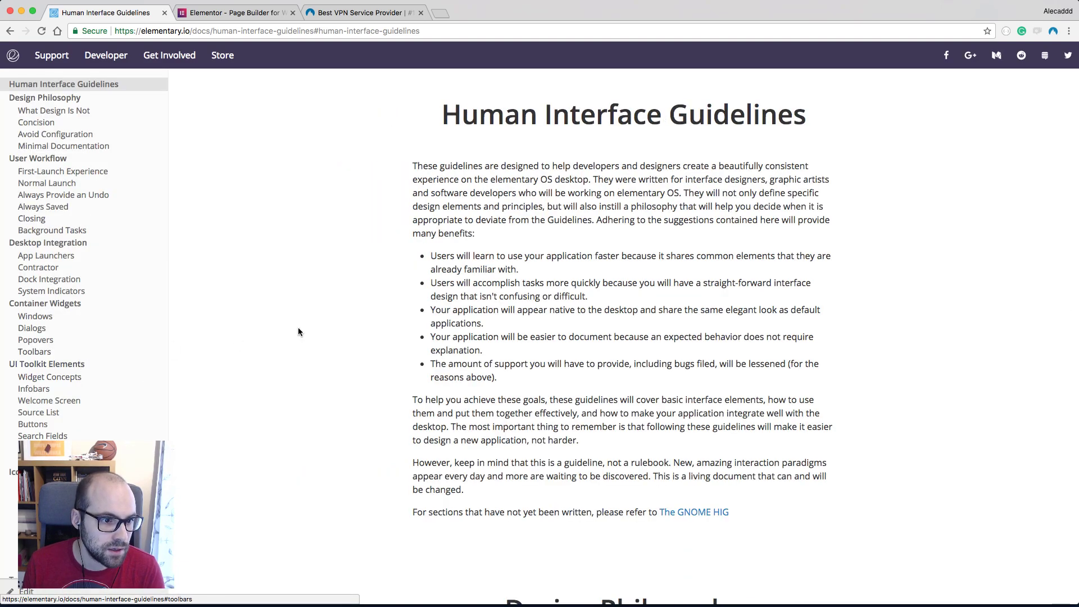
Browse the Human Interface Guidelines down to the Color Palette section and examine the elementary colour swatches
{"action": "scroll", "coordinate": [298, 329], "scroll_direction": "down", "scroll_amount": 4}
{"action": "scroll", "coordinate": [298, 331], "scroll_direction": "down", "scroll_amount": 20}
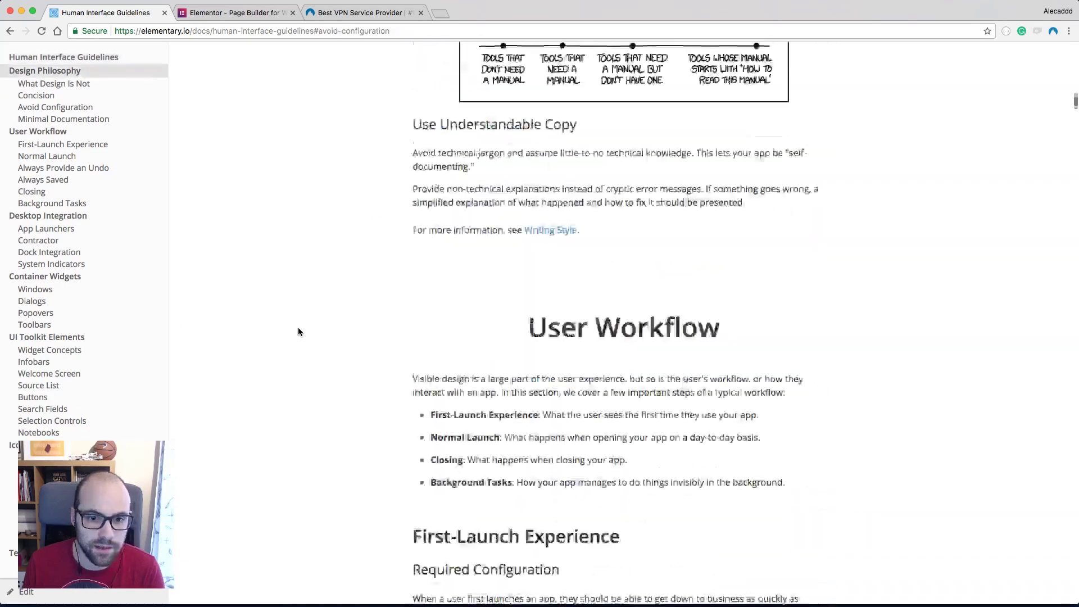
{"action": "scroll", "coordinate": [298, 332], "scroll_direction": "down", "scroll_amount": 20}
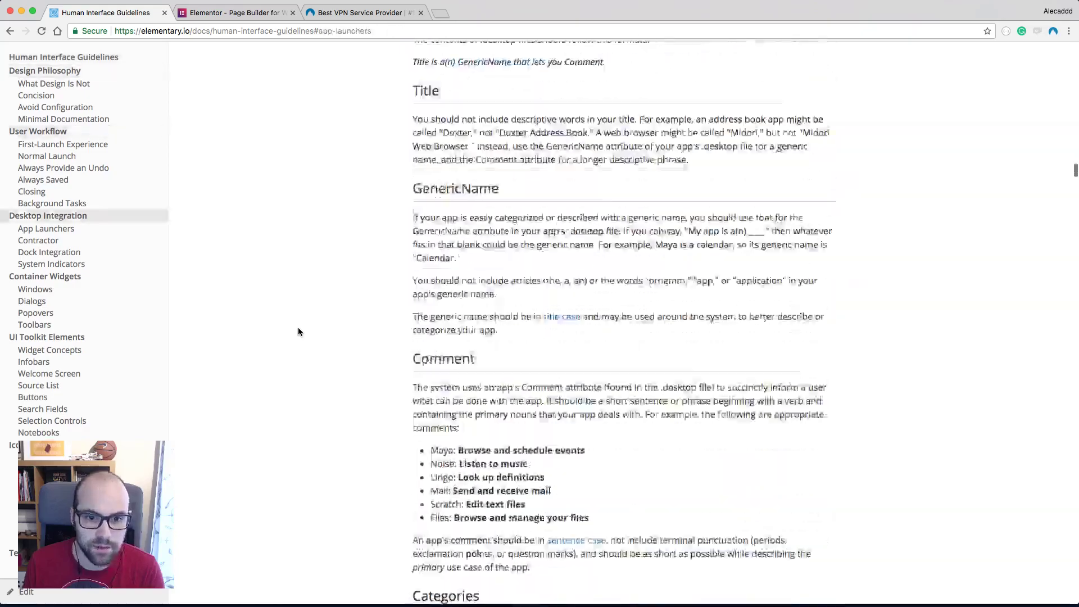
{"action": "scroll", "coordinate": [298, 332], "scroll_direction": "down", "scroll_amount": 10}
{"action": "scroll", "coordinate": [298, 331], "scroll_direction": "down", "scroll_amount": 20}
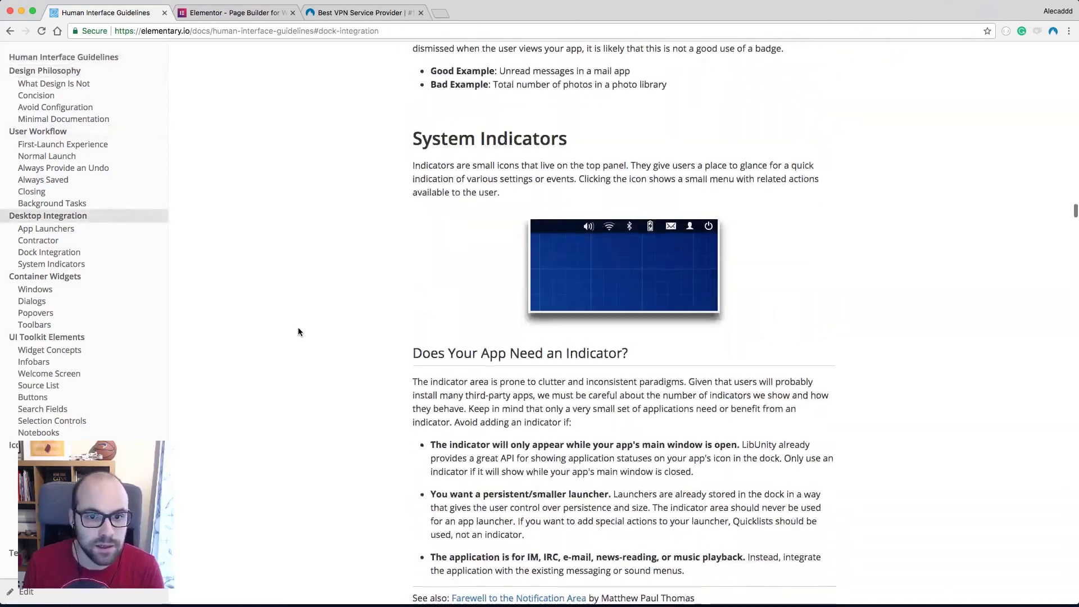
{"action": "scroll", "coordinate": [298, 331], "scroll_direction": "down", "scroll_amount": 20}
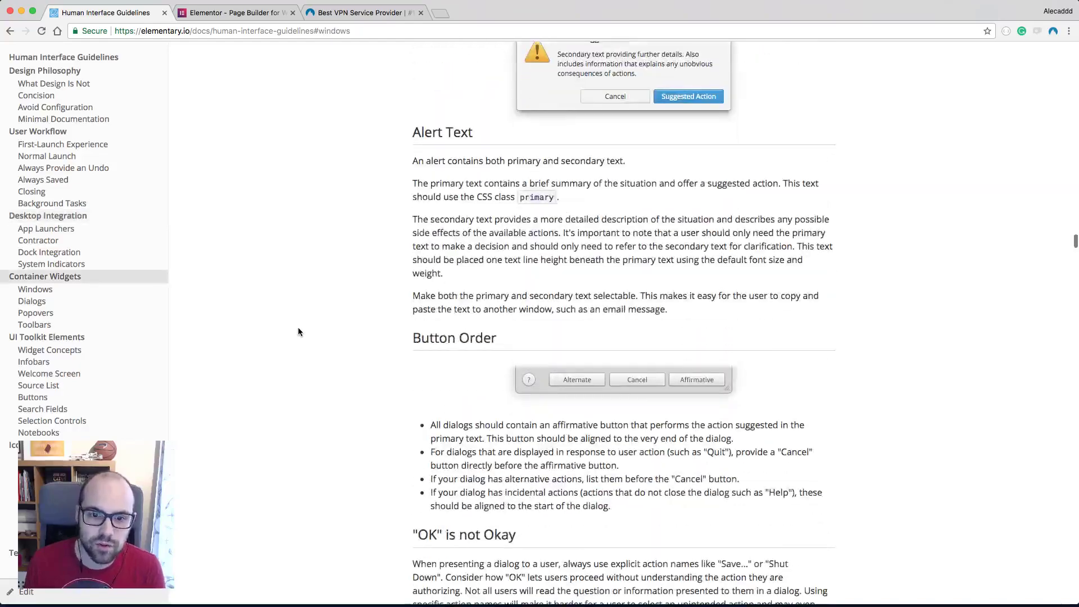
{"action": "scroll", "coordinate": [298, 331], "scroll_direction": "down", "scroll_amount": 20}
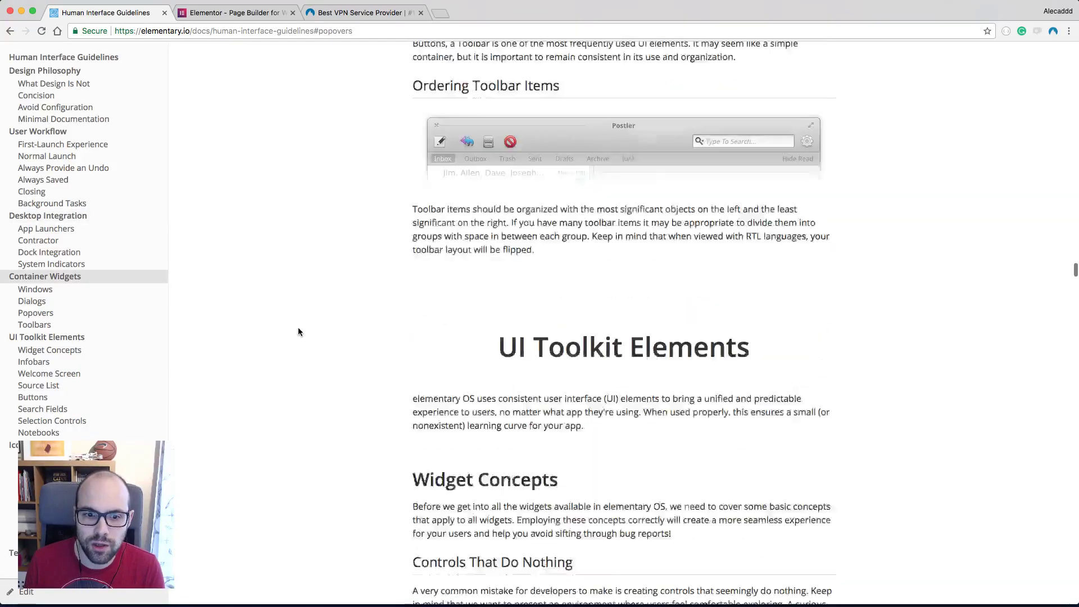
{"action": "scroll", "coordinate": [298, 331], "scroll_direction": "down", "scroll_amount": 20}
{"action": "scroll", "coordinate": [298, 331], "scroll_direction": "down", "scroll_amount": 20}
{"action": "scroll", "coordinate": [298, 332], "scroll_direction": "down", "scroll_amount": 20}
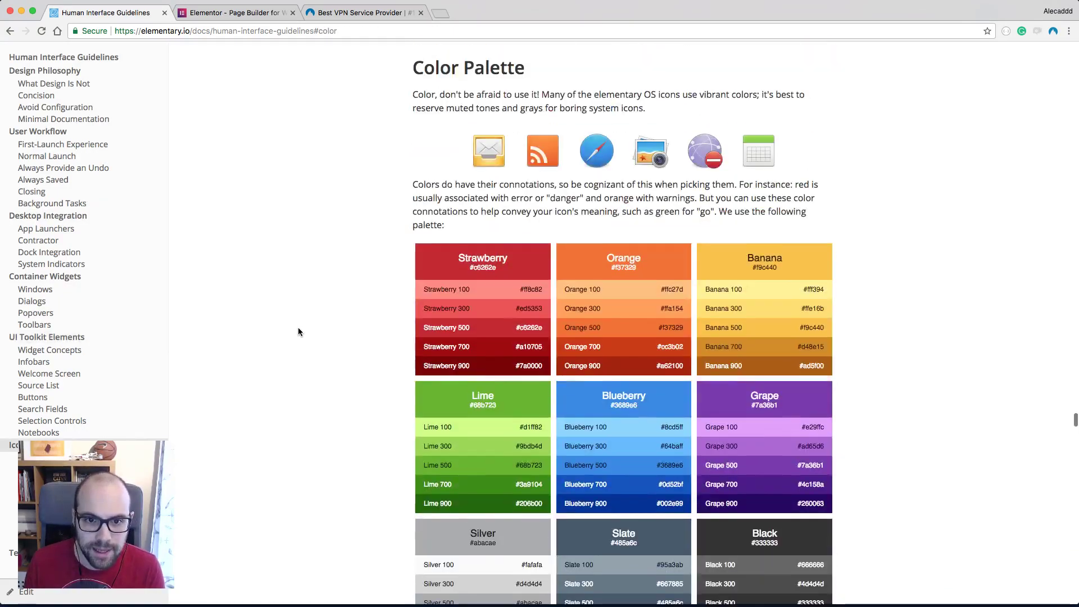
{"action": "scroll", "coordinate": [297, 331], "scroll_direction": "down", "scroll_amount": 3}
{"action": "left_click_drag", "start_coordinate": [880, 542], "coordinate": [312, 140]}
{"action": "left_click", "coordinate": [326, 152]}
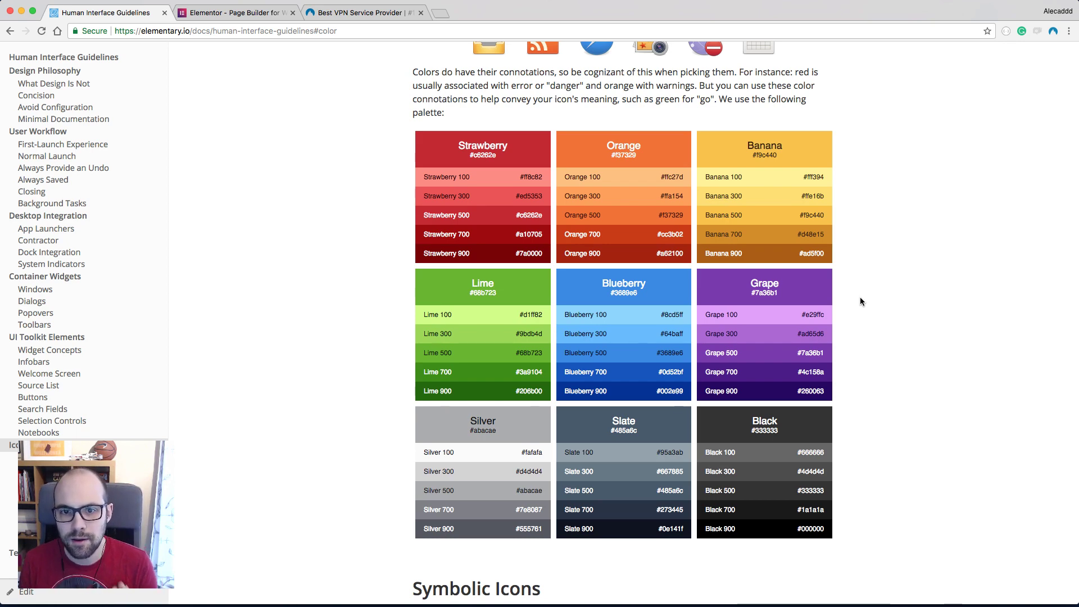
Examine the Color Palette section of the Human Interface Guidelines, go back to the developer page and switch to Sketch
{"action": "scroll", "coordinate": [860, 296], "scroll_direction": "up", "scroll_amount": 5}
{"action": "left_click_drag", "start_coordinate": [447, 249], "coordinate": [841, 257]}
{"action": "left_click", "coordinate": [841, 258]}
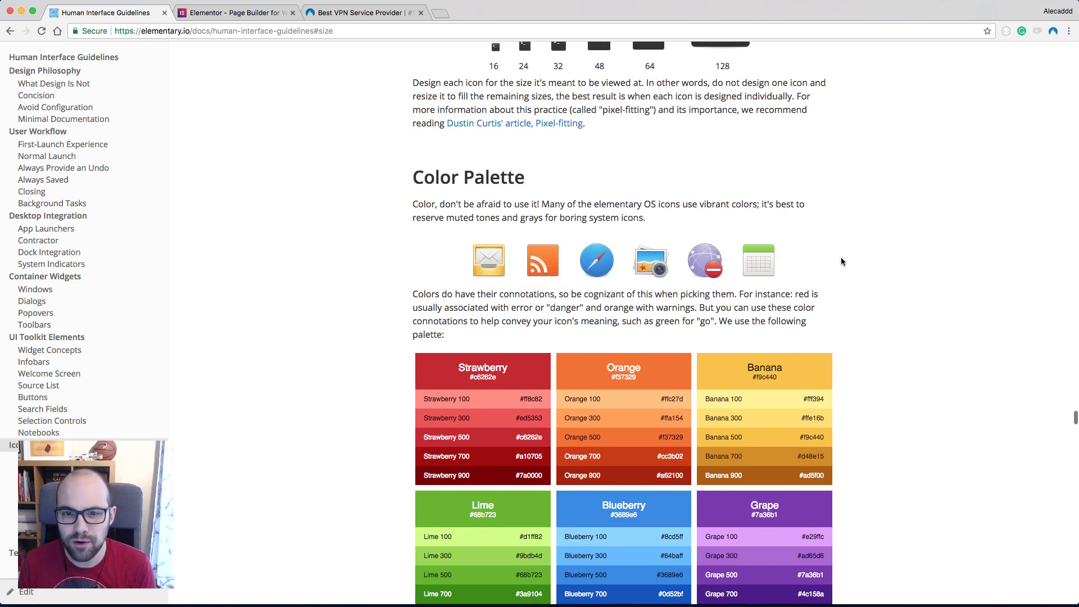
{"action": "scroll", "coordinate": [841, 258], "scroll_direction": "down", "scroll_amount": 3}
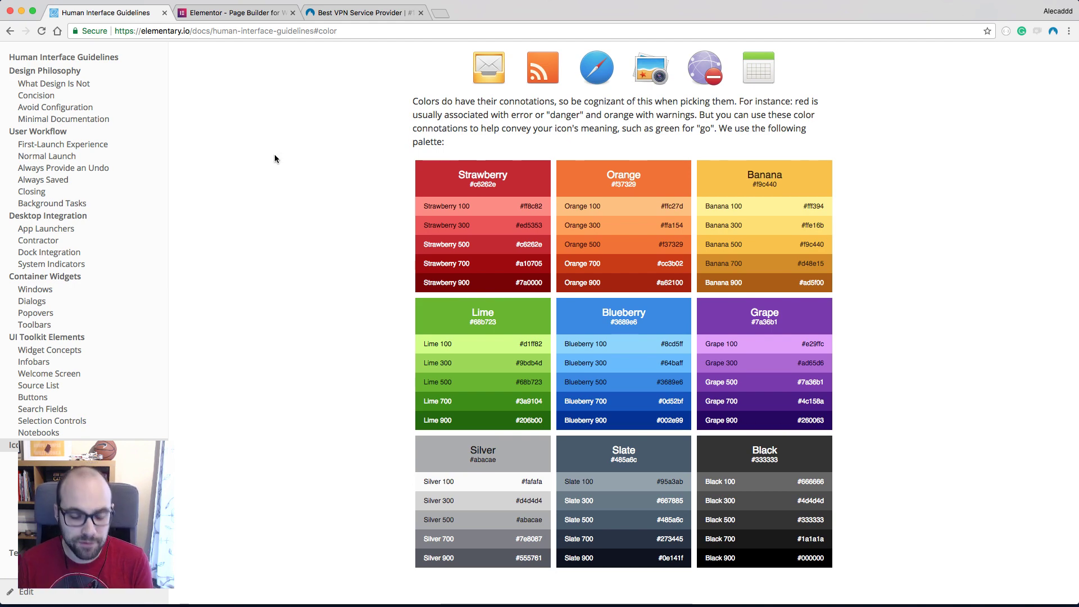
{"action": "key", "text": "super+bracketleft"}
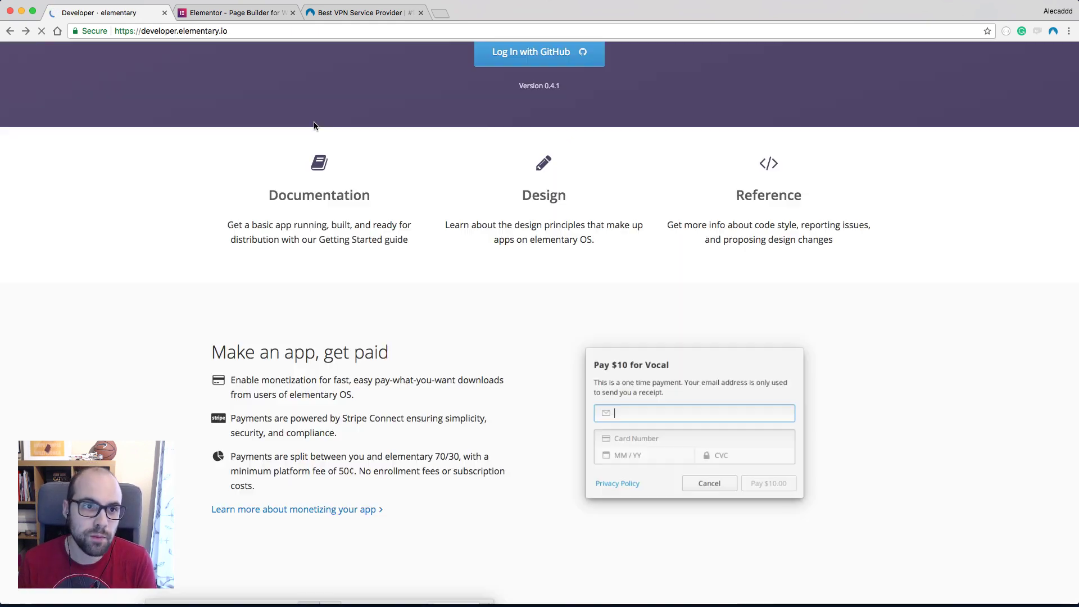
{"action": "key", "text": "super+Tab"}
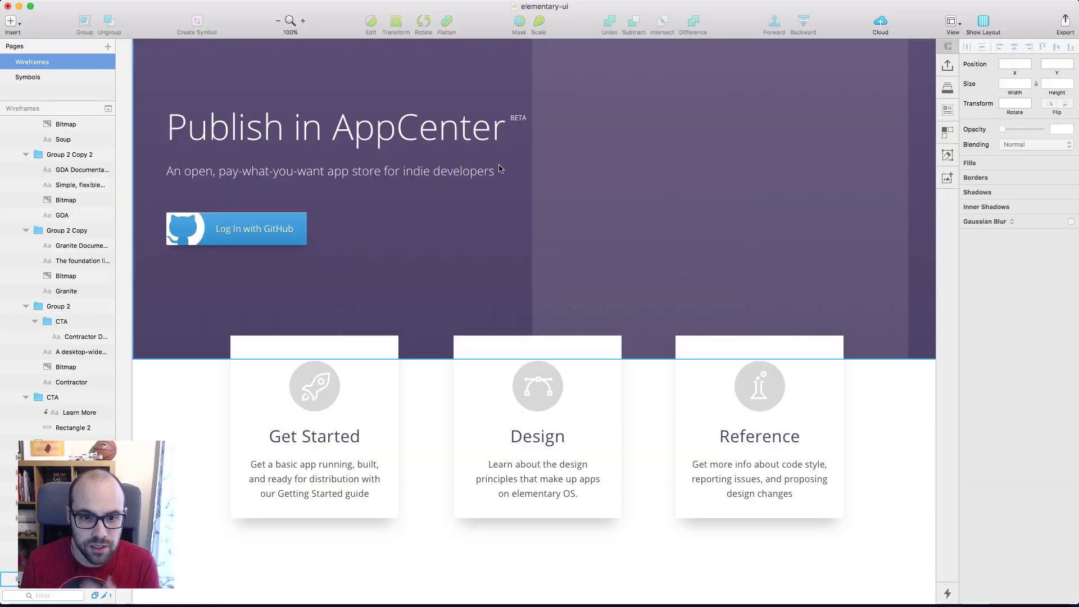
Fill the three card icon circles with the solid dark purple sampled from the Get Started title
{"action": "left_click", "coordinate": [329, 402]}
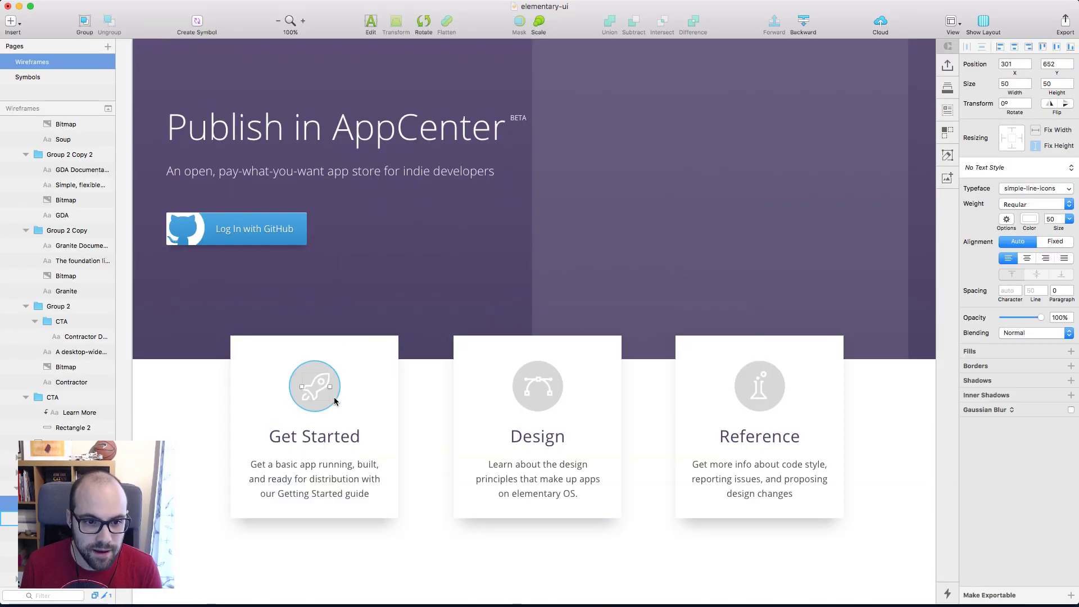
{"action": "left_click", "coordinate": [539, 396], "text": "shift"}
{"action": "left_click", "coordinate": [759, 404], "text": "shift"}
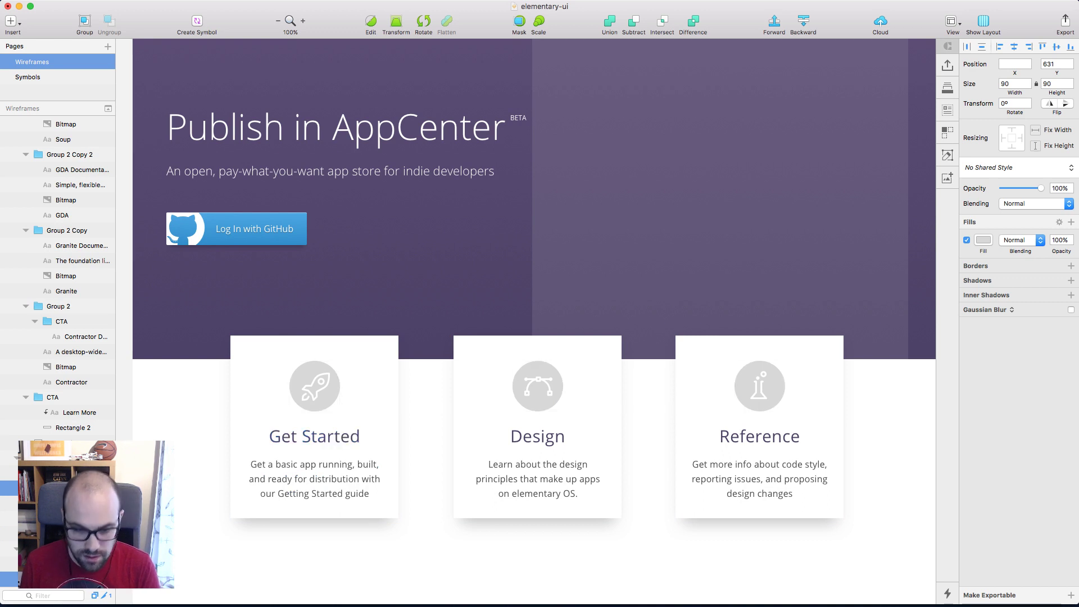
{"action": "key", "text": "ctrl+c"}
{"action": "left_click", "coordinate": [337, 436]}
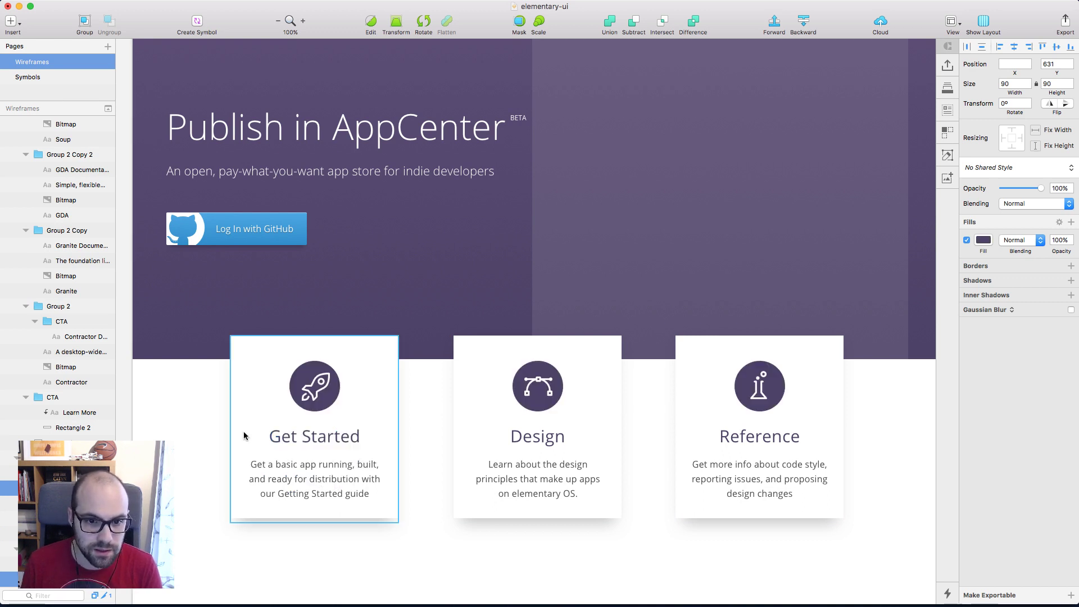
{"action": "left_click", "coordinate": [167, 427]}
Save the hero background's purple gradient fill as a new global gradient
{"action": "scroll", "coordinate": [167, 427], "scroll_direction": "down", "scroll_amount": 3}
{"action": "scroll", "coordinate": [167, 427], "scroll_direction": "up", "scroll_amount": 2}
{"action": "left_click", "coordinate": [434, 276]}
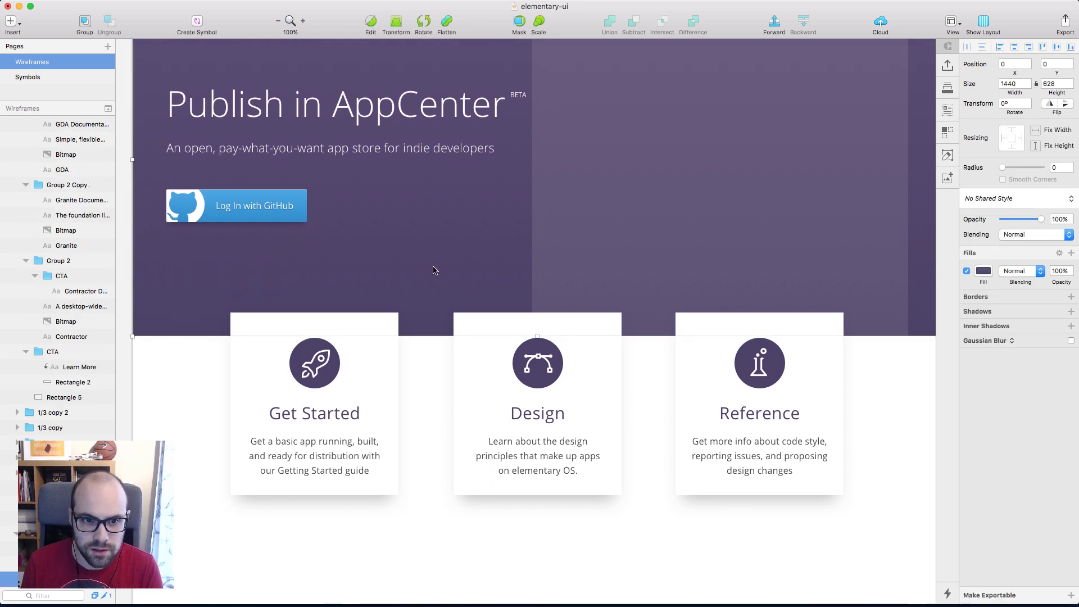
{"action": "left_click", "coordinate": [985, 272]}
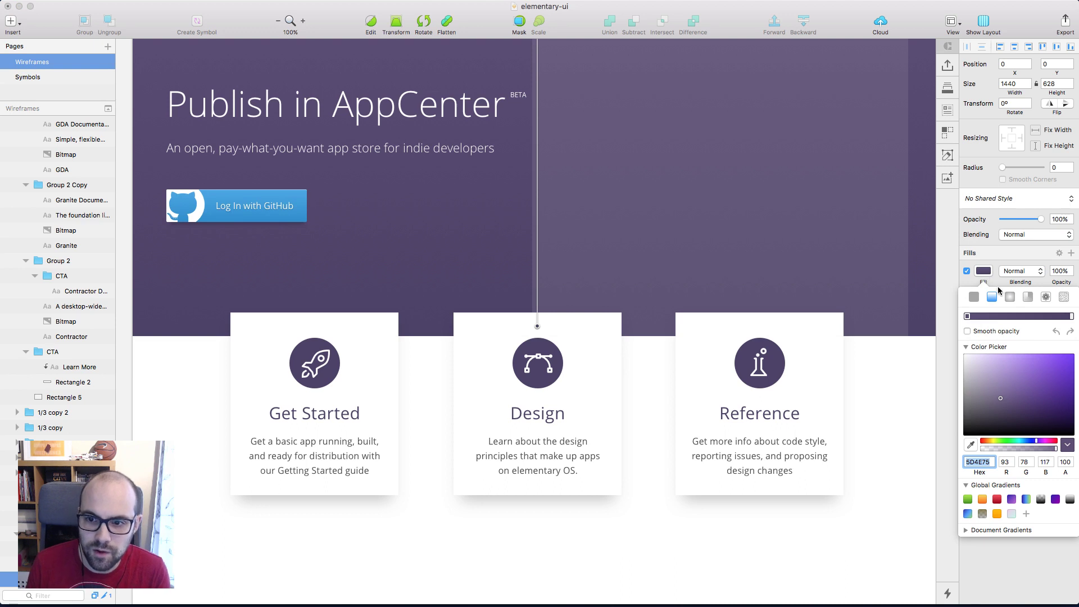
{"action": "left_click", "coordinate": [1026, 514]}
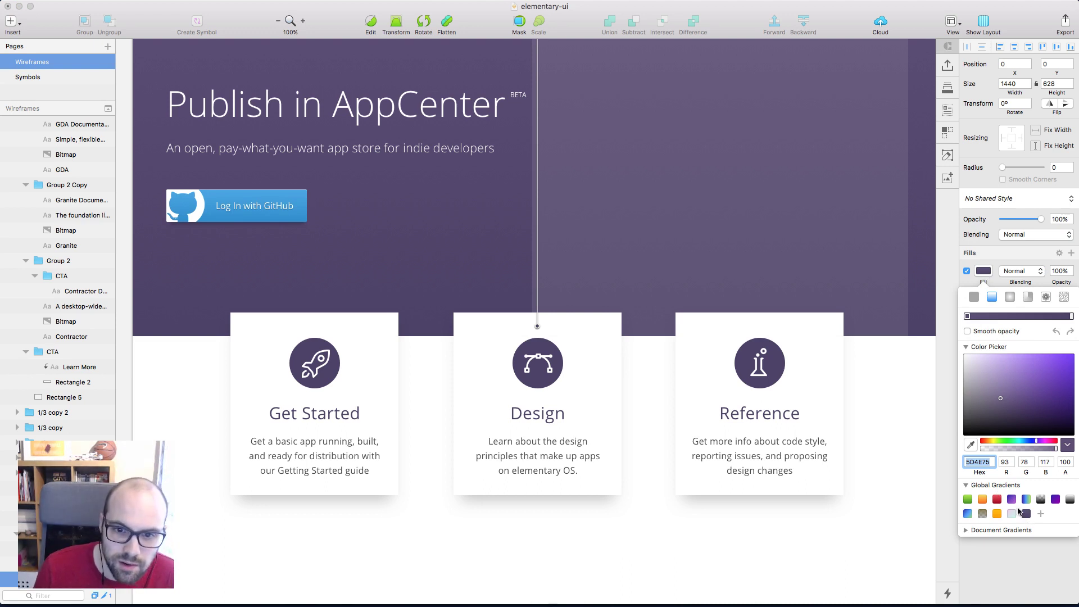
{"action": "key", "text": "Escape"}
Fill all three card icon circles with the diagonal linear global gradient running from 3023AE to C86DD7
{"action": "double_click", "coordinate": [782, 376]}
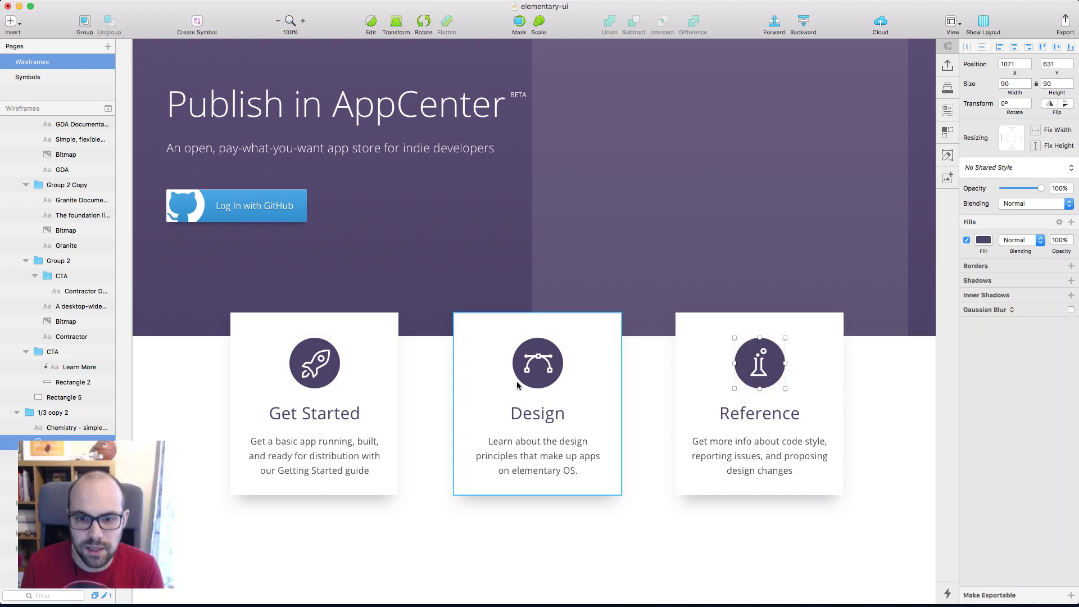
{"action": "left_click", "coordinate": [537, 386], "text": "shift"}
{"action": "left_click", "coordinate": [320, 385], "text": "shift"}
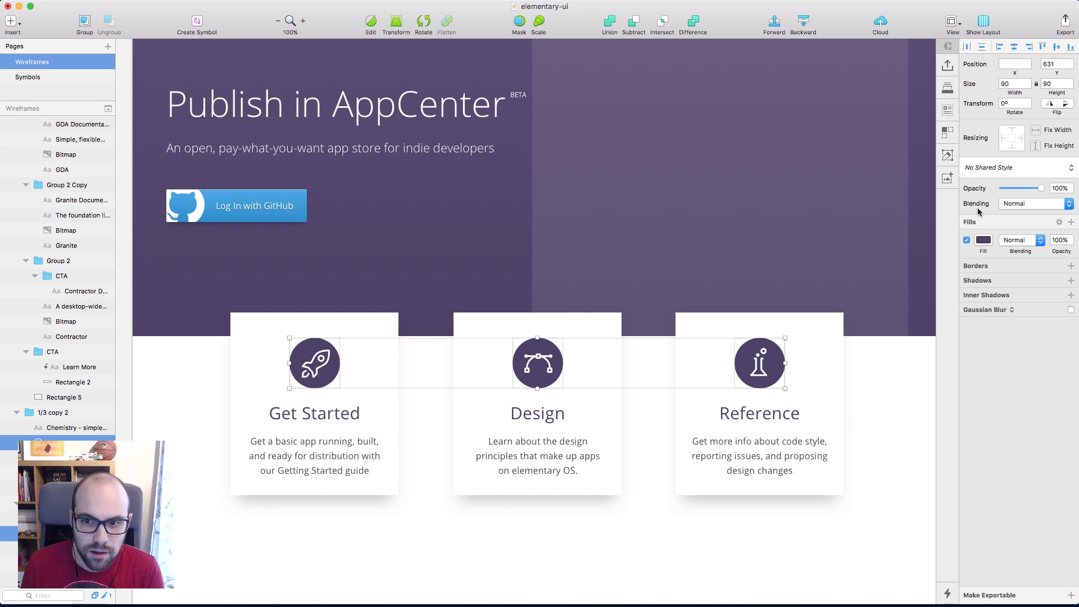
{"action": "left_click", "coordinate": [982, 241]}
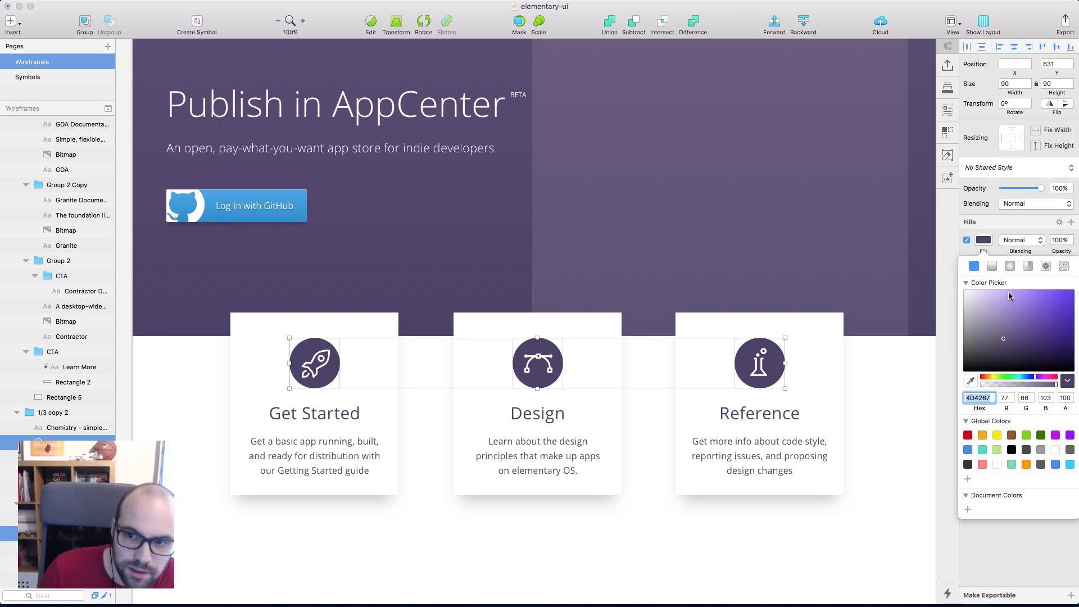
{"action": "left_click", "coordinate": [993, 266]}
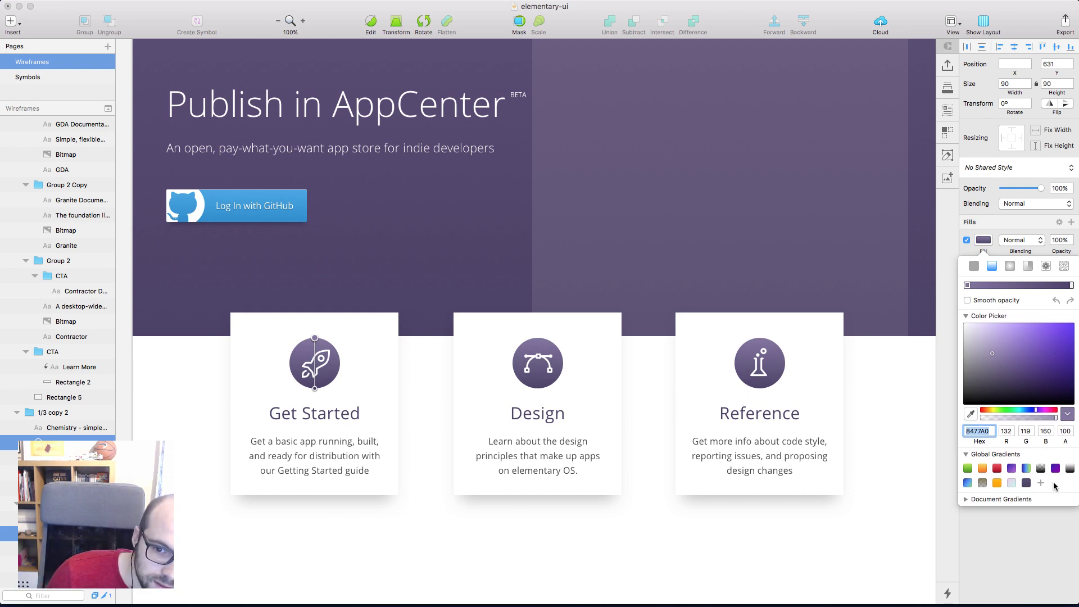
{"action": "left_click", "coordinate": [1026, 484]}
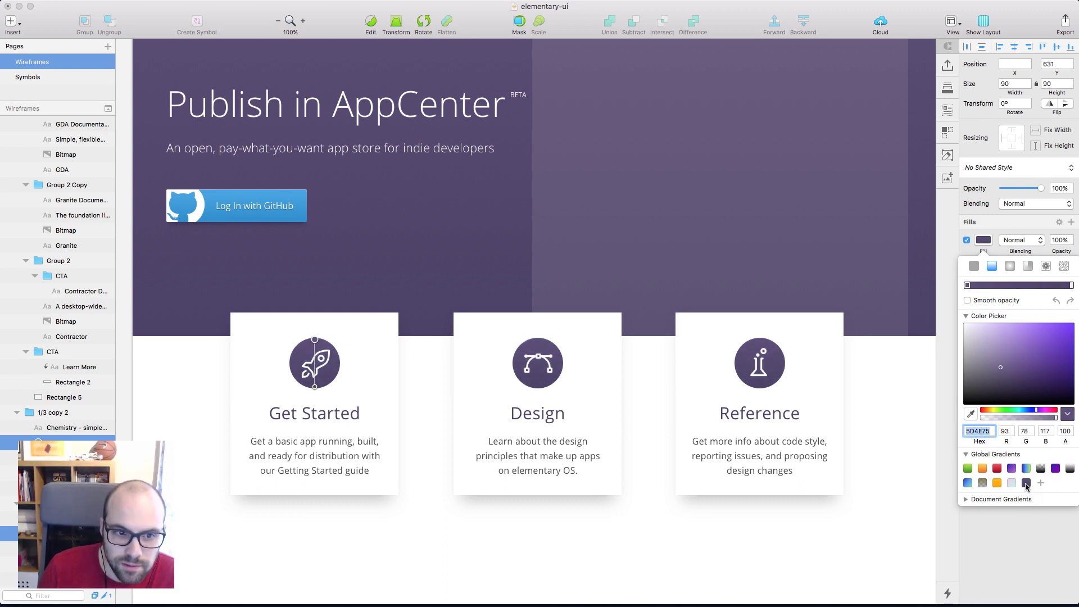
{"action": "left_click", "coordinate": [1055, 469]}
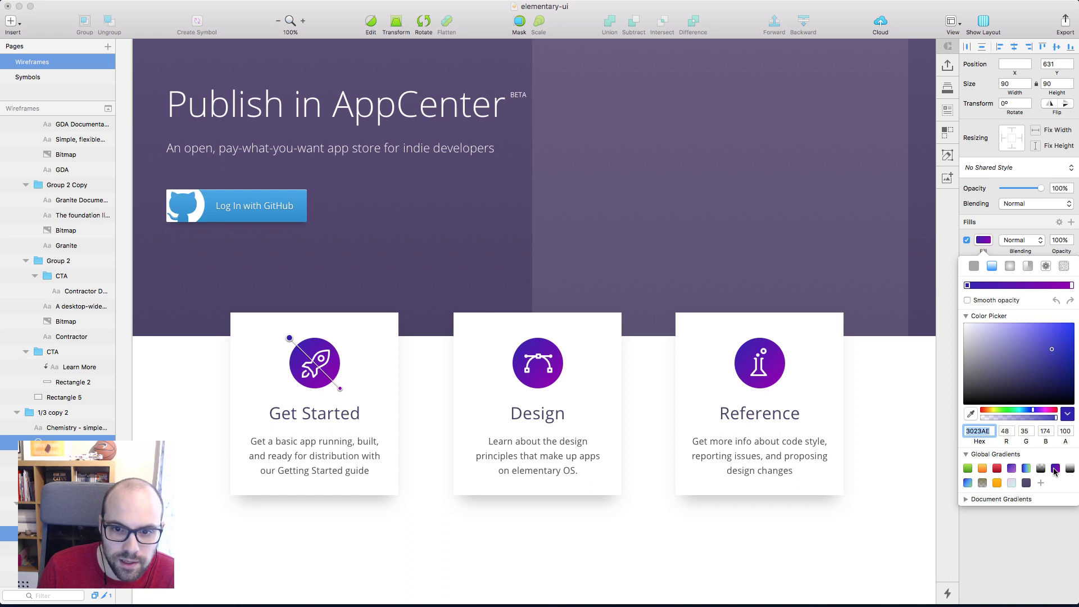
{"action": "left_click", "coordinate": [1011, 469]}
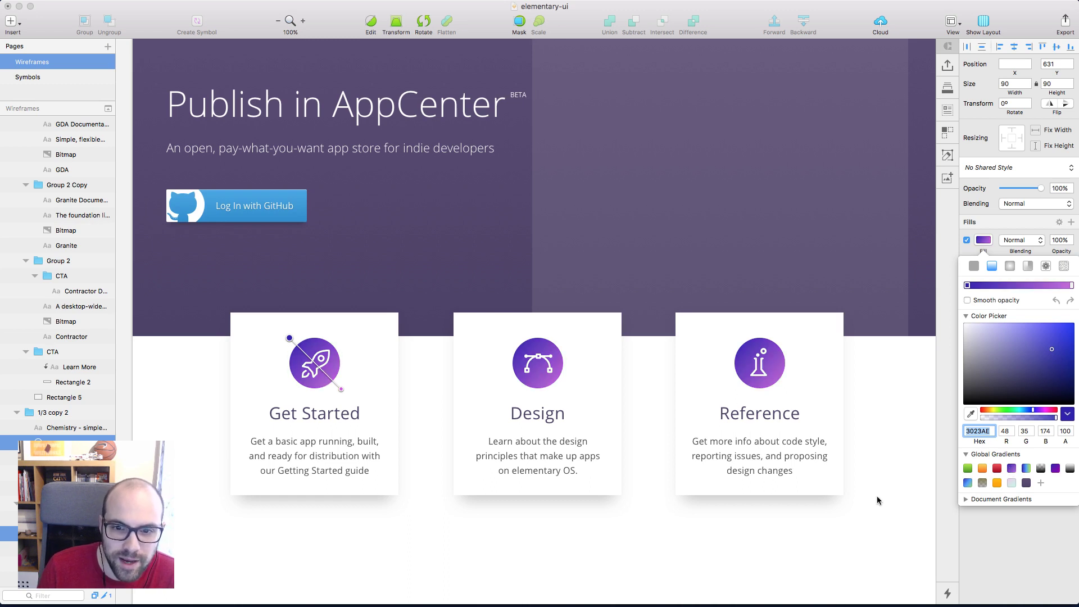
{"action": "left_click", "coordinate": [892, 517]}
{"action": "scroll", "coordinate": [895, 514], "scroll_direction": "right", "scroll_amount": 1}
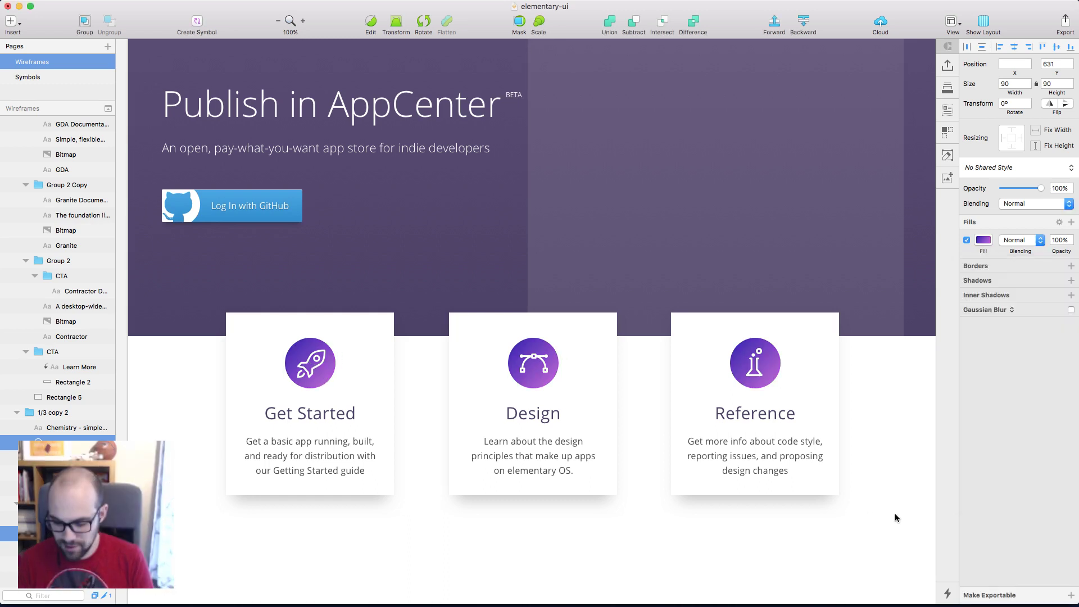
{"action": "key", "text": "super+minus"}
{"action": "key", "text": "super+plus"}
{"action": "left_click", "coordinate": [864, 368]}
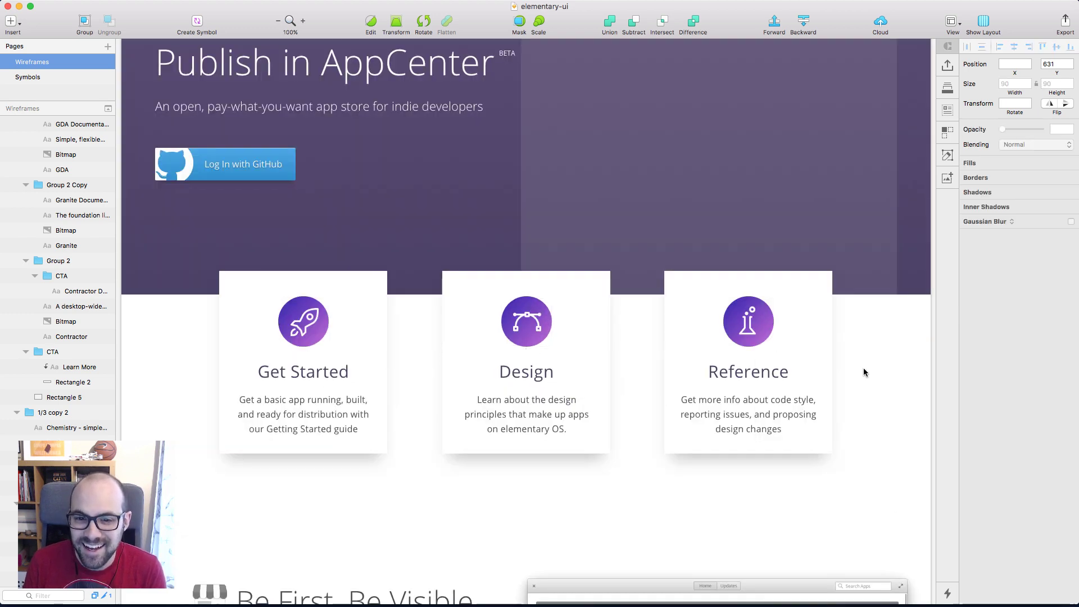
Recolor the Reference circle's gradient to run from 6E23AE to B55FC4 and save it as a global gradient
{"action": "left_click", "coordinate": [738, 338]}
{"action": "left_click", "coordinate": [983, 240]}
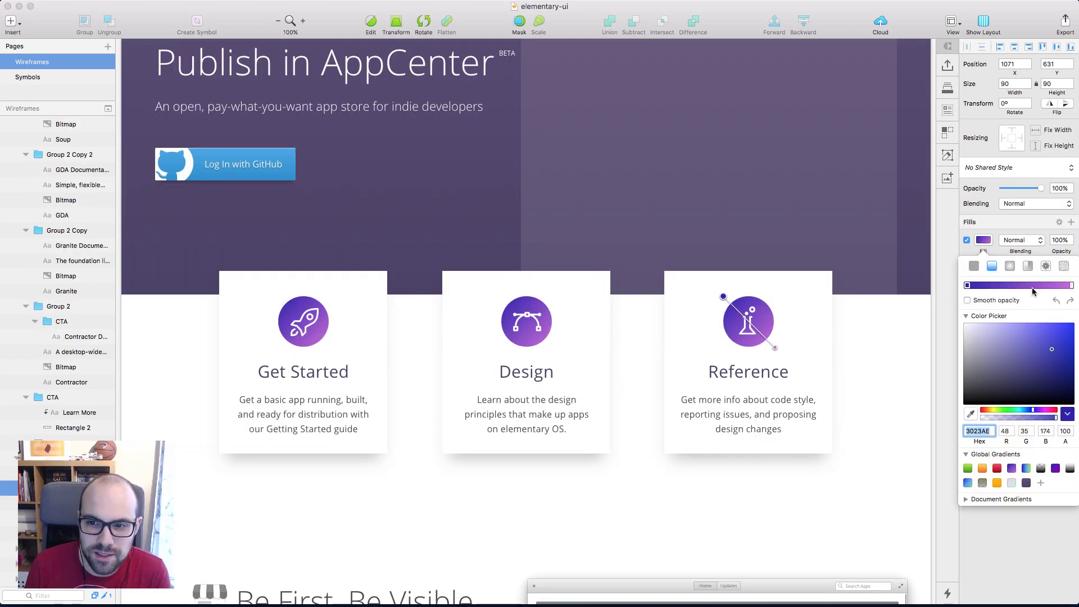
{"action": "left_click_drag", "start_coordinate": [1035, 412], "coordinate": [1039, 412]}
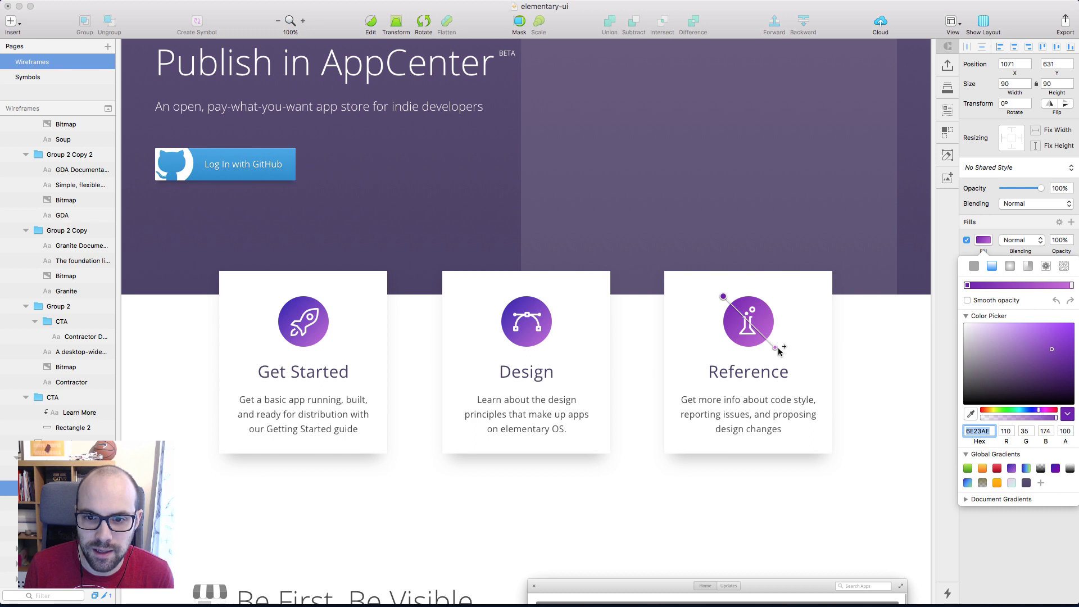
{"action": "left_click", "coordinate": [1071, 287]}
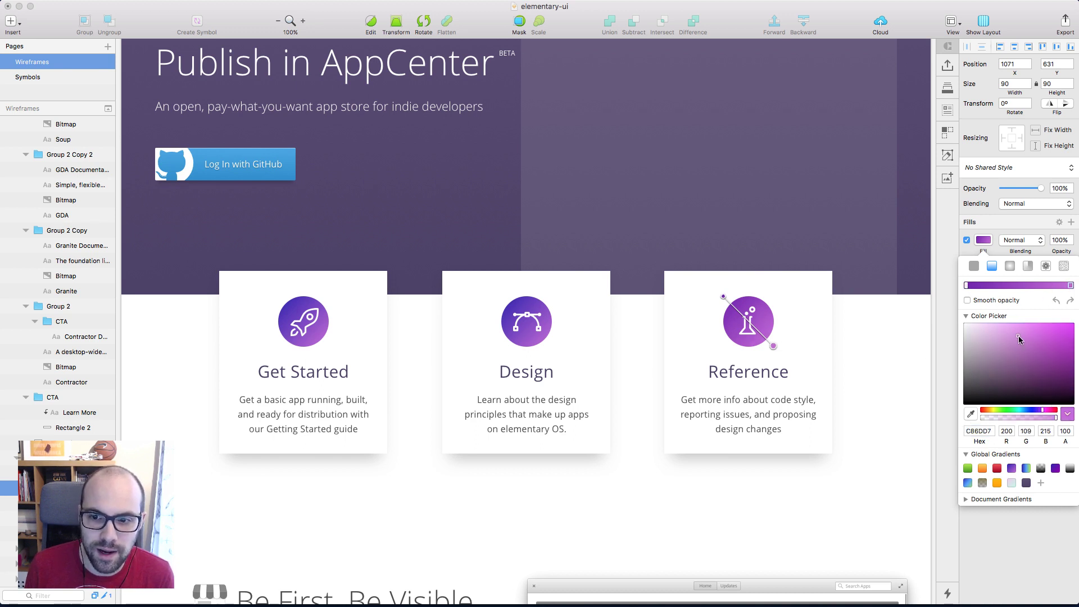
{"action": "left_click_drag", "start_coordinate": [1020, 339], "coordinate": [1021, 341]}
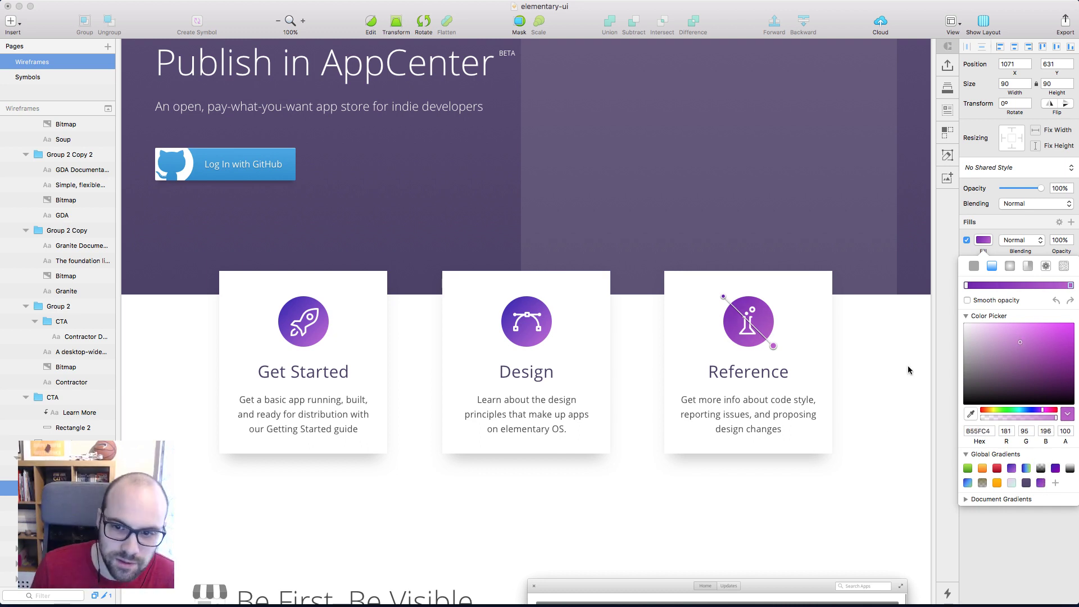
Apply the newly saved purple global gradient to the Design and Get Started icon circles
{"action": "left_click", "coordinate": [635, 348]}
{"action": "left_click", "coordinate": [527, 321]}
{"action": "left_click", "coordinate": [309, 334], "text": "shift"}
{"action": "left_click", "coordinate": [989, 240]}
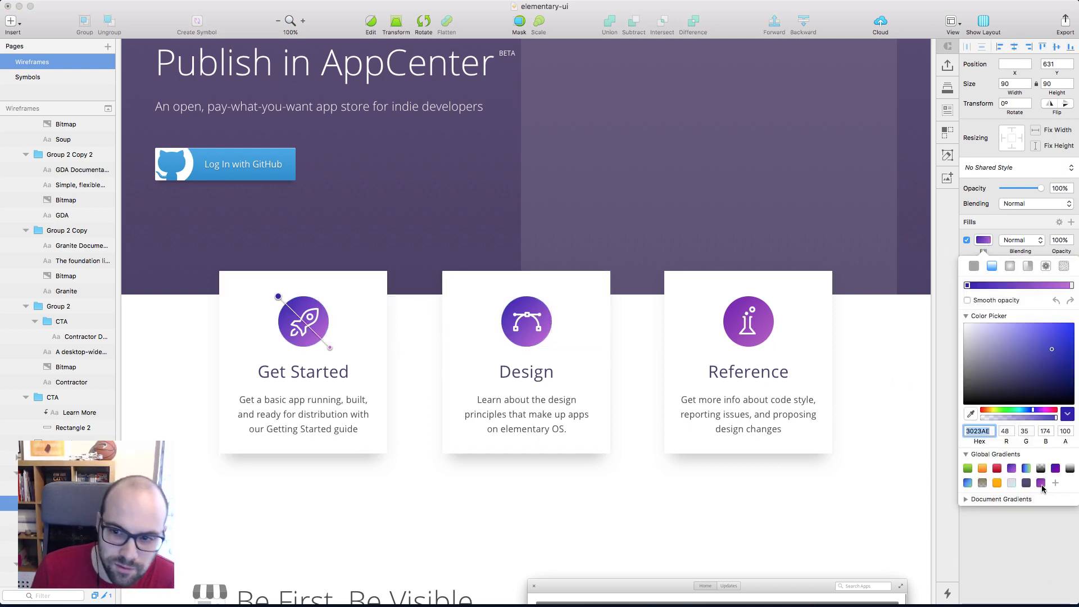
{"action": "left_click", "coordinate": [1042, 485]}
{"action": "left_click", "coordinate": [890, 384]}
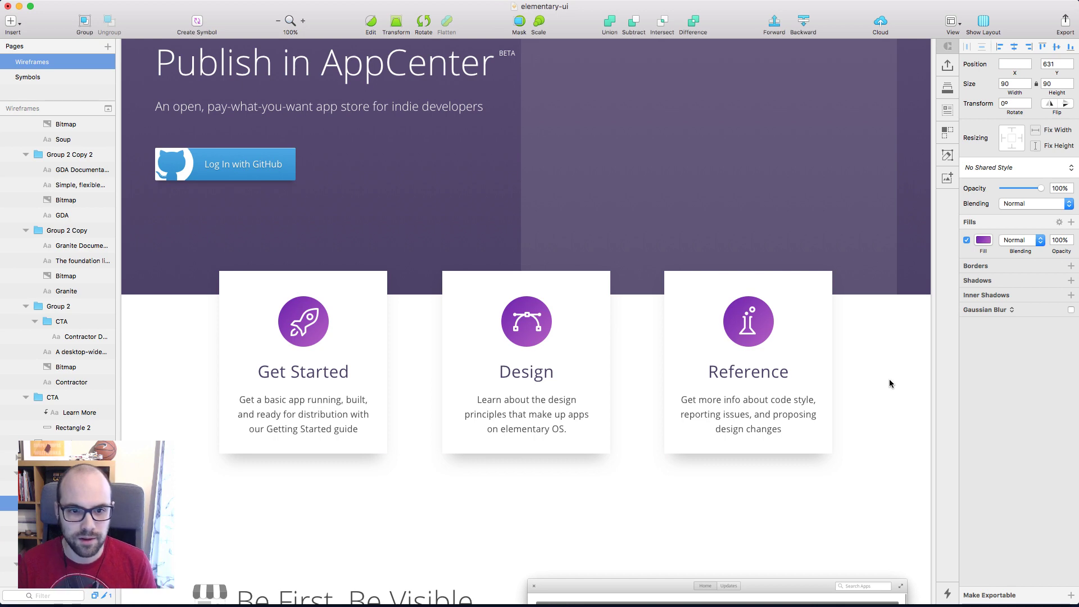
{"action": "key", "text": "super+1"}
{"action": "key", "text": "super+0"}
{"action": "scroll", "coordinate": [890, 382], "scroll_direction": "up", "scroll_amount": 5}
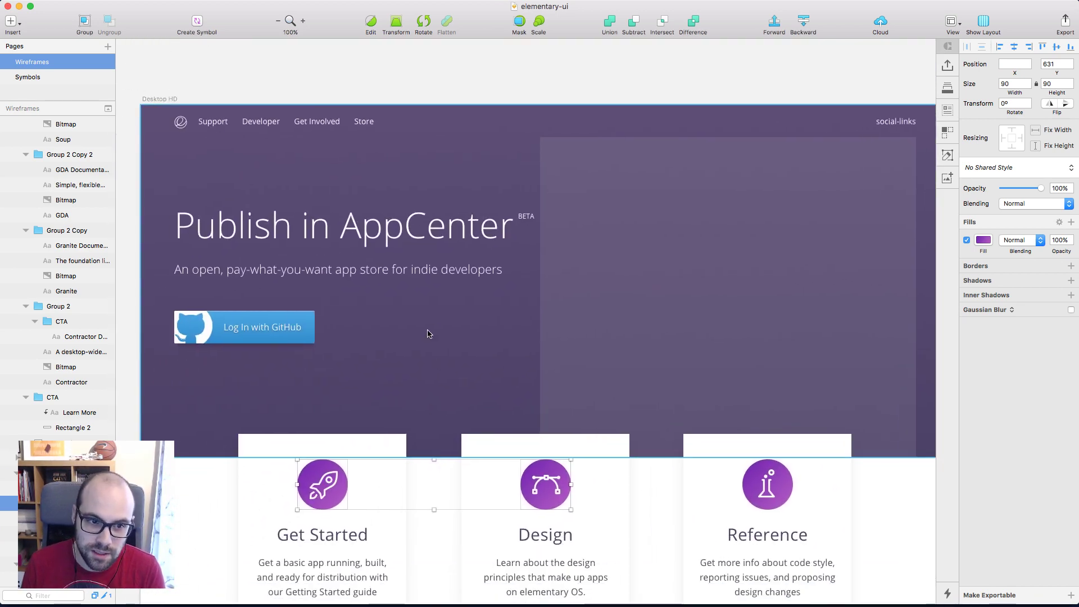
{"action": "left_click", "coordinate": [523, 54]}
Set the text color of the three card titles to 7A2DB1, sampled from the Reference icon circle
{"action": "scroll", "coordinate": [918, 381], "scroll_direction": "down", "scroll_amount": 3}
{"action": "scroll", "coordinate": [905, 409], "scroll_direction": "down", "scroll_amount": 2}
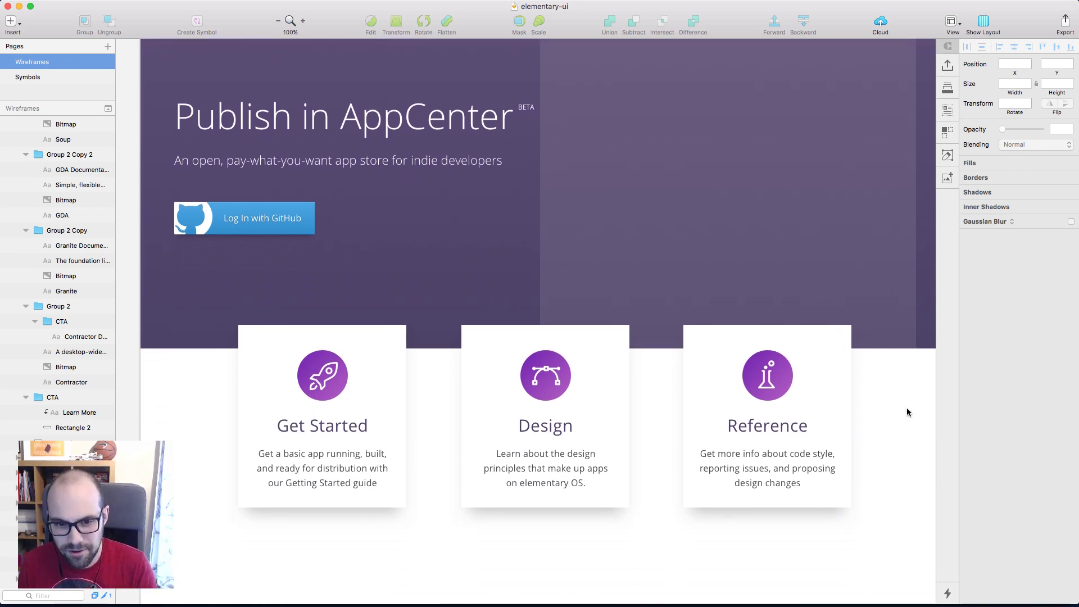
{"action": "double_click", "coordinate": [337, 416]}
{"action": "left_click", "coordinate": [565, 416], "text": "shift"}
{"action": "left_click", "coordinate": [781, 424], "text": "shift"}
{"action": "left_click", "coordinate": [1031, 219]}
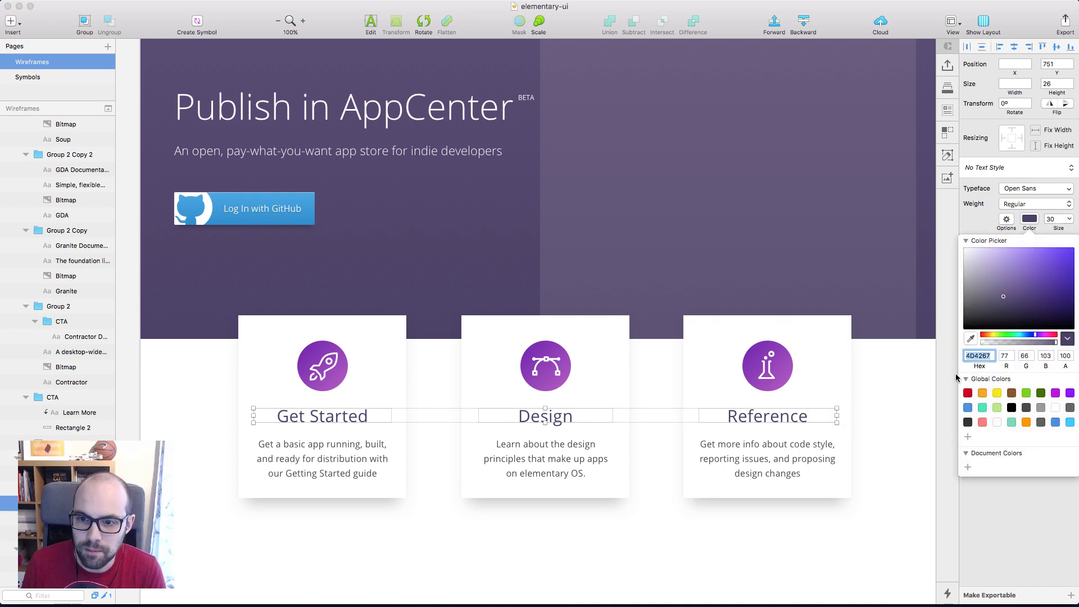
{"action": "left_click", "coordinate": [971, 339]}
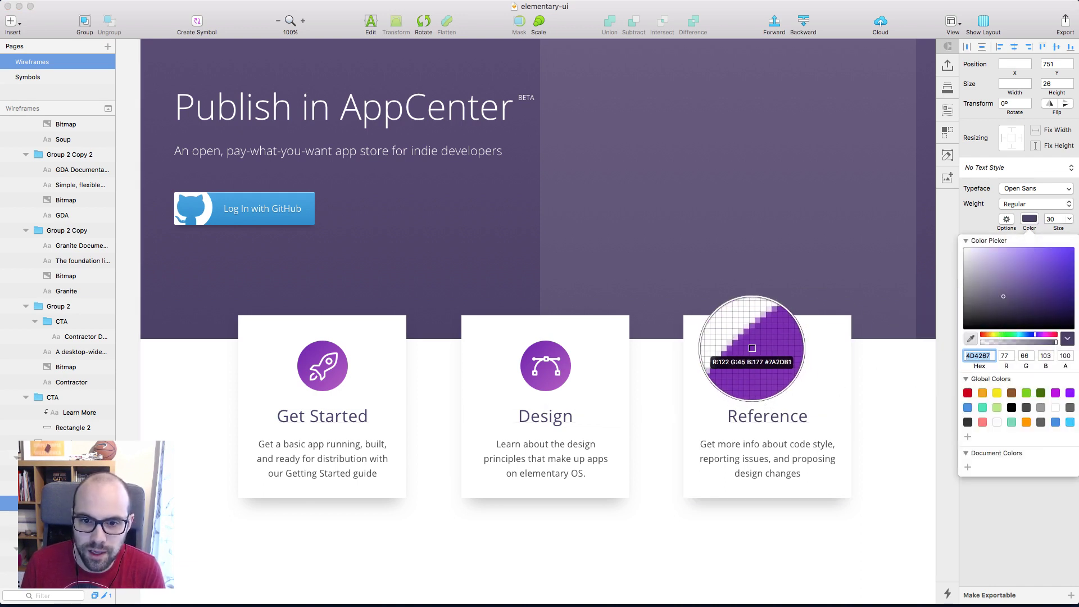
{"action": "left_click", "coordinate": [753, 352]}
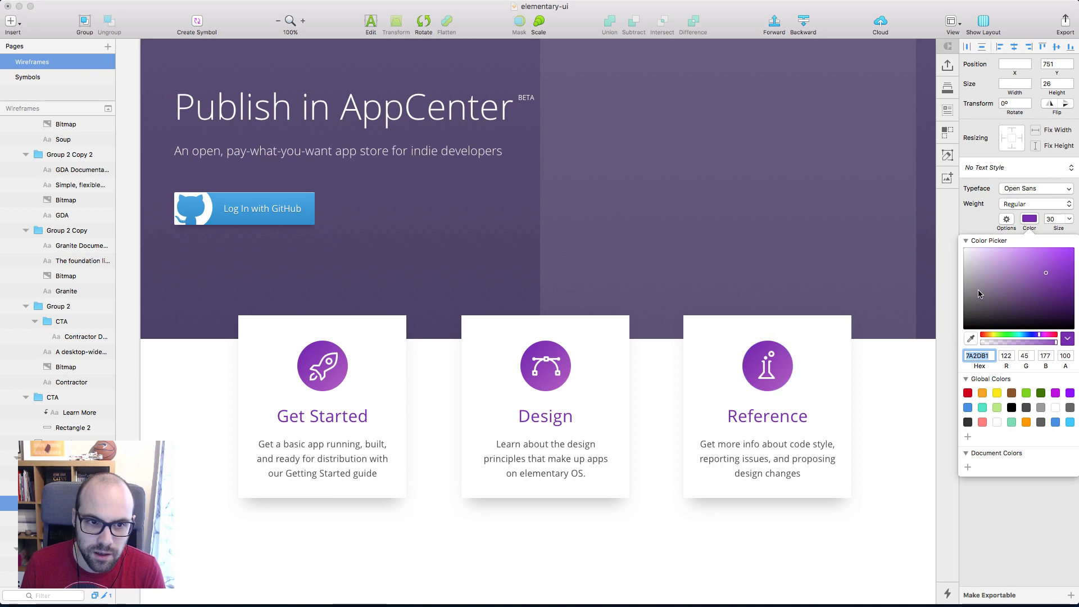
{"action": "left_click", "coordinate": [907, 413]}
{"action": "scroll", "coordinate": [908, 412], "scroll_direction": "left", "scroll_amount": 5}
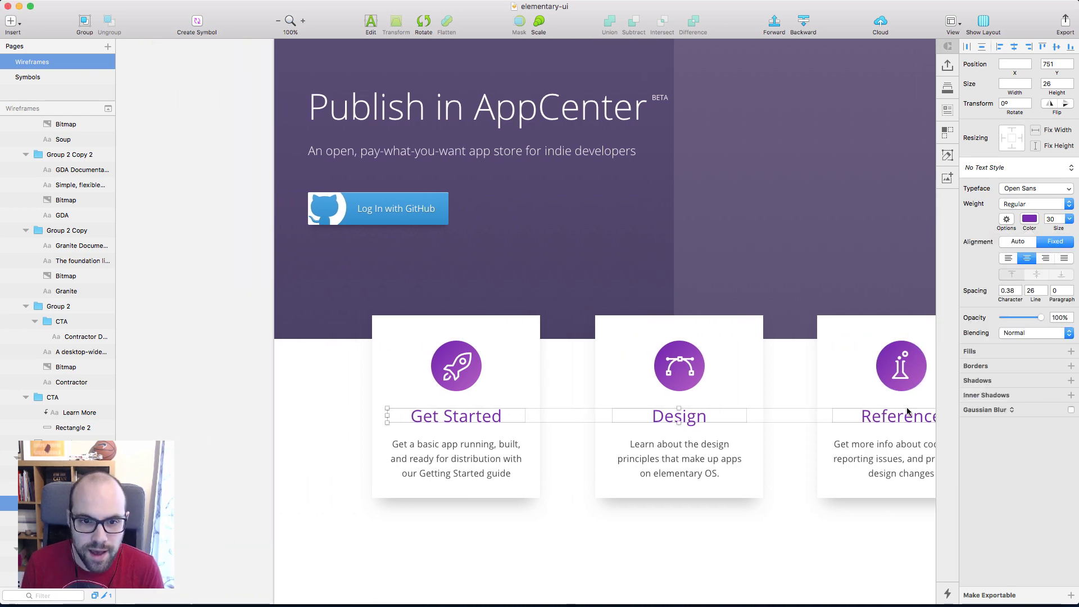
Switch to Chrome, open elementary's Human Interface Guidelines at the Iconography color palette, and capture a screenshot of the Grape swatches
{"action": "key", "text": "super+Tab"}
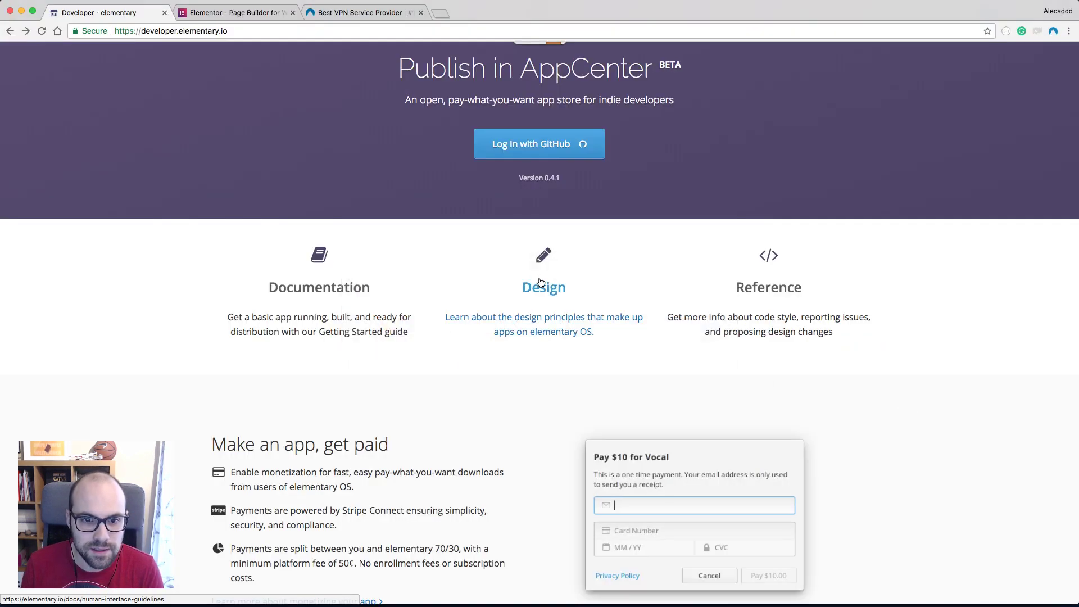
{"action": "left_click", "coordinate": [538, 289]}
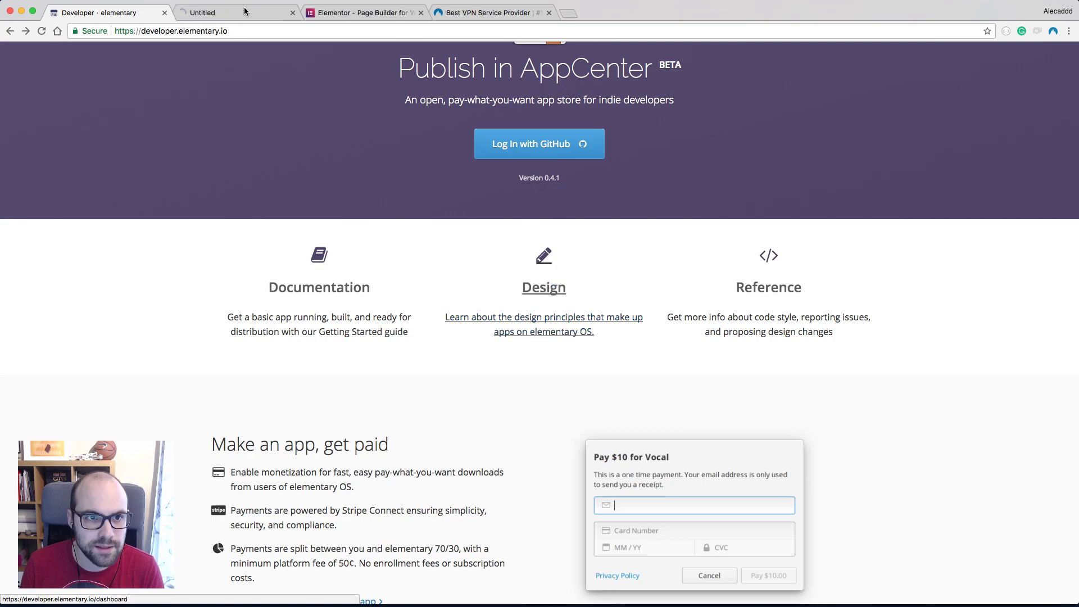
{"action": "scroll", "coordinate": [791, 180], "scroll_direction": "down", "scroll_amount": 20}
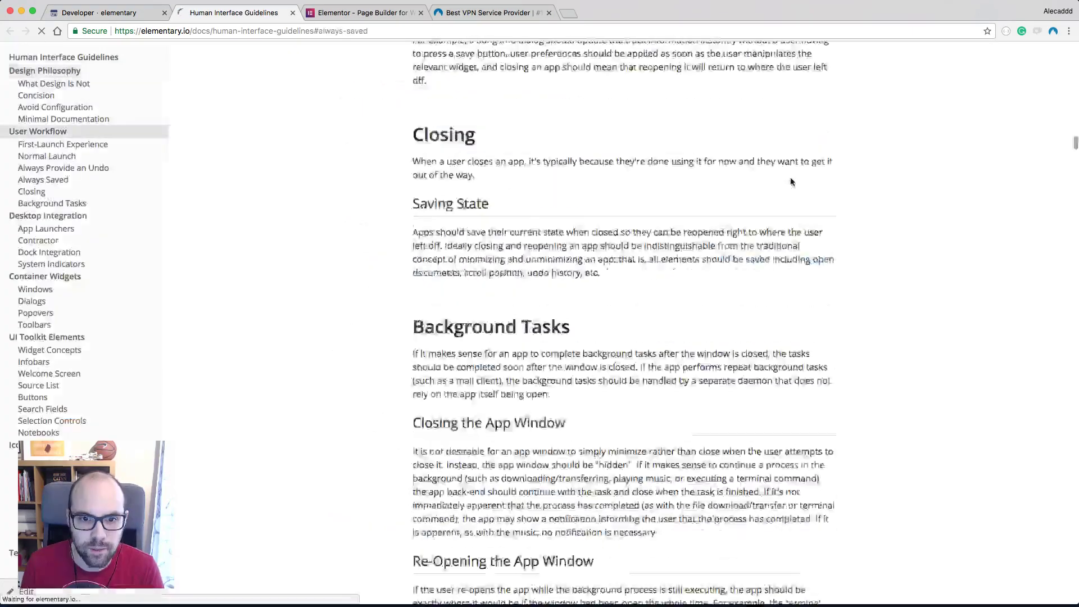
{"action": "scroll", "coordinate": [792, 181], "scroll_direction": "down", "scroll_amount": 20}
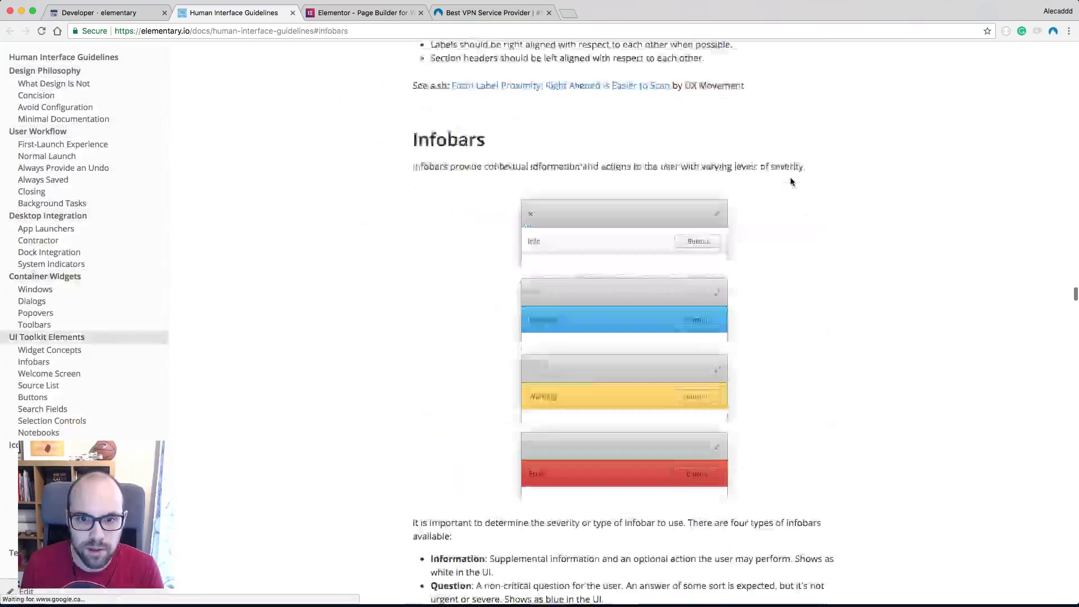
{"action": "scroll", "coordinate": [791, 180], "scroll_direction": "down", "scroll_amount": 20}
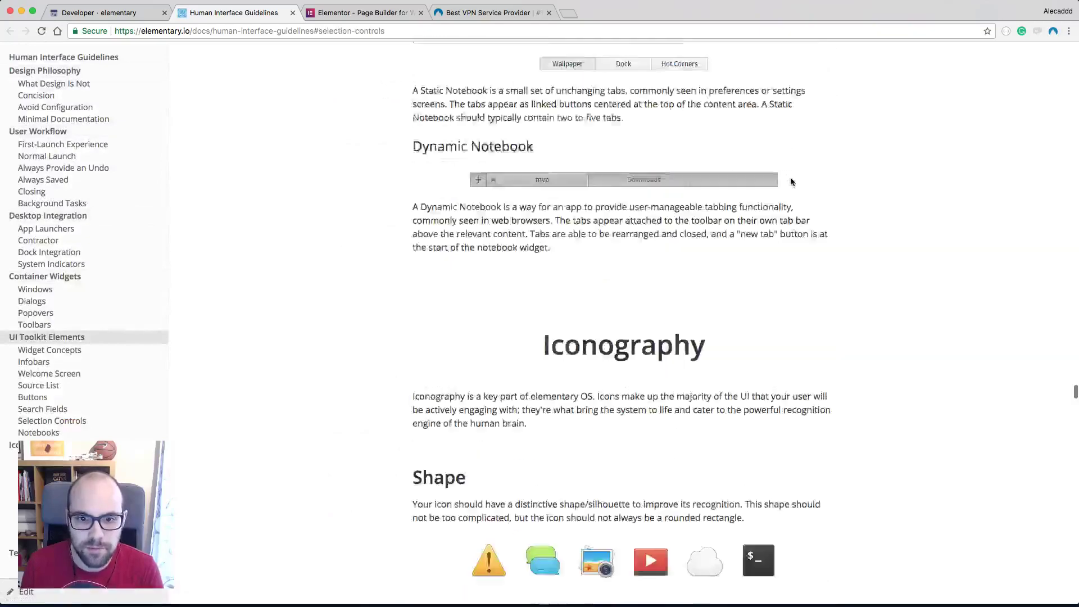
{"action": "scroll", "coordinate": [791, 180], "scroll_direction": "down", "scroll_amount": 1}
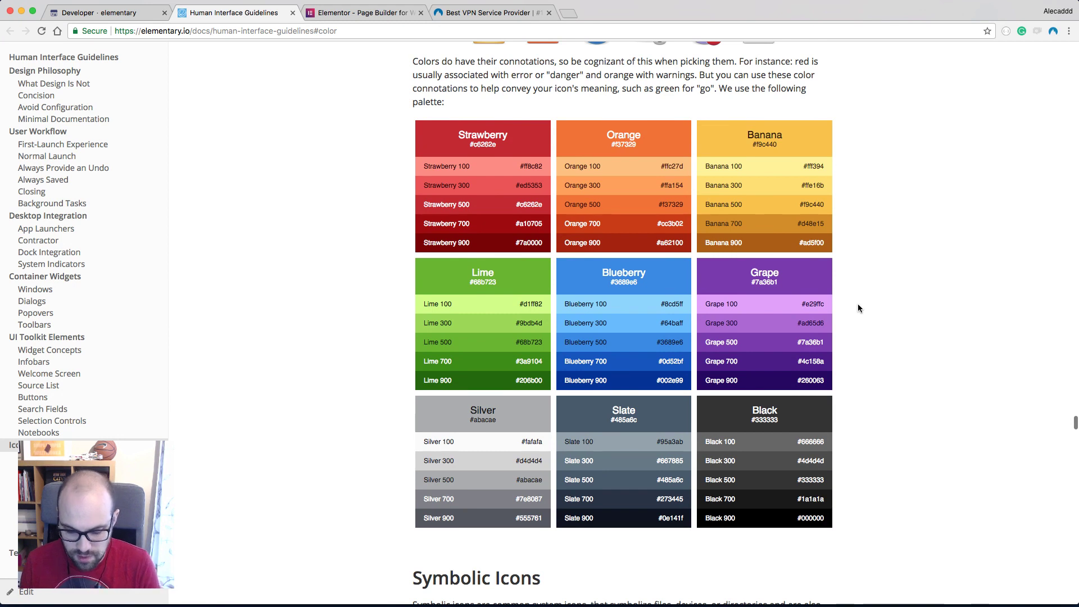
{"action": "key", "text": "super+shift+4"}
{"action": "left_click_drag", "start_coordinate": [837, 255], "coordinate": [695, 394]}
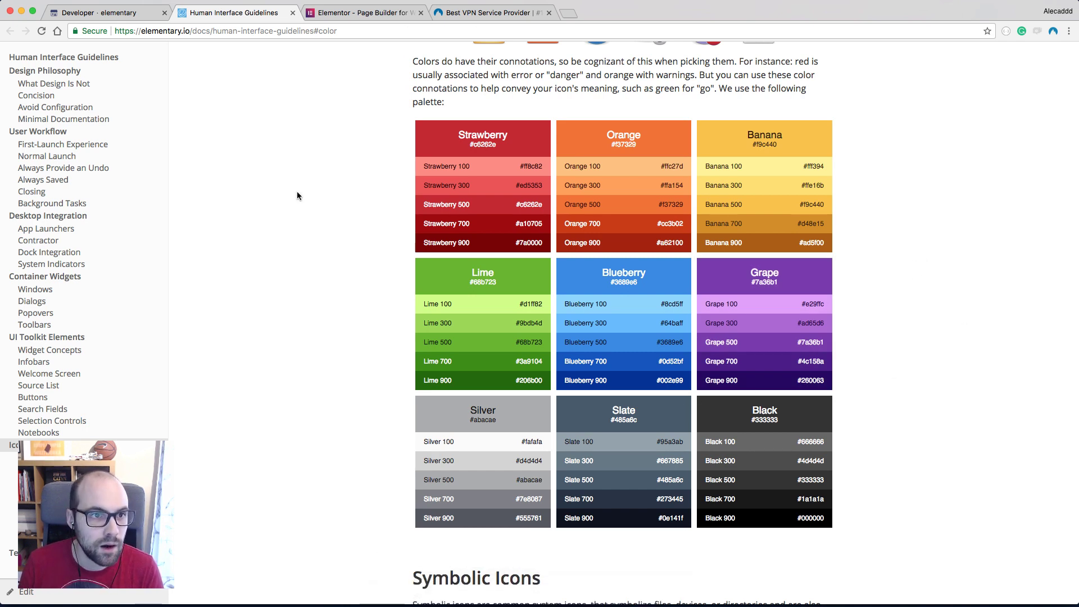
Return to Sketch and place the Grape screenshot, Screen Shot 2018-01-06 at 11.39.48 AM, from the Desktop folder beside the artboard
{"action": "key", "text": "super+Tab"}
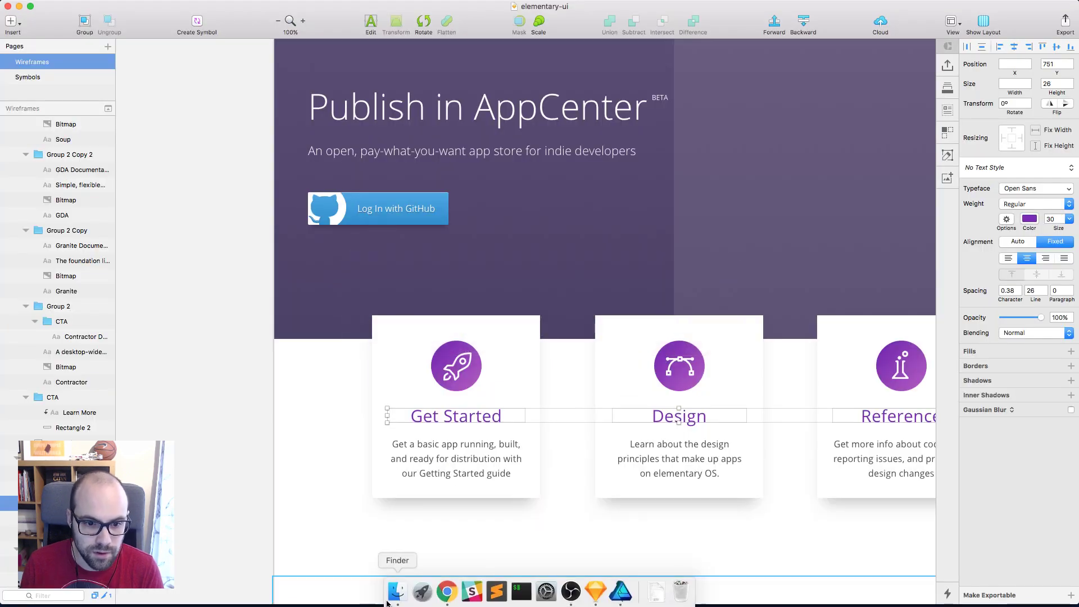
{"action": "left_click", "coordinate": [397, 590]}
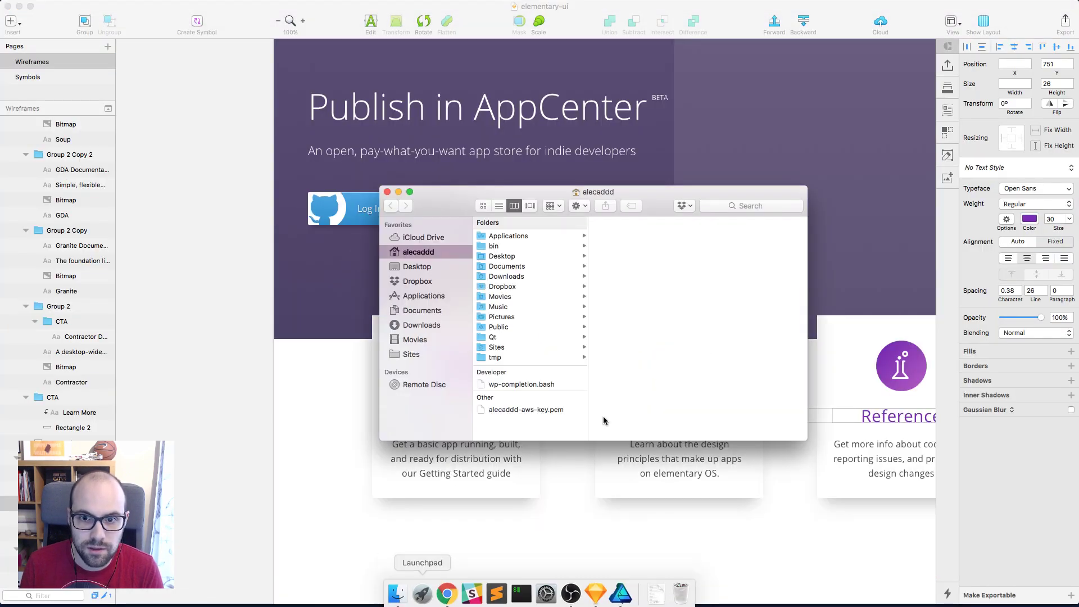
{"action": "left_click", "coordinate": [416, 267]}
{"action": "mouse_move", "coordinate": [525, 242]}
{"action": "left_mouse_down"}
{"action": "mouse_move", "coordinate": [310, 380]}
{"action": "mouse_move", "coordinate": [200, 355]}
{"action": "mouse_move", "coordinate": [175, 323]}
{"action": "left_mouse_up"}
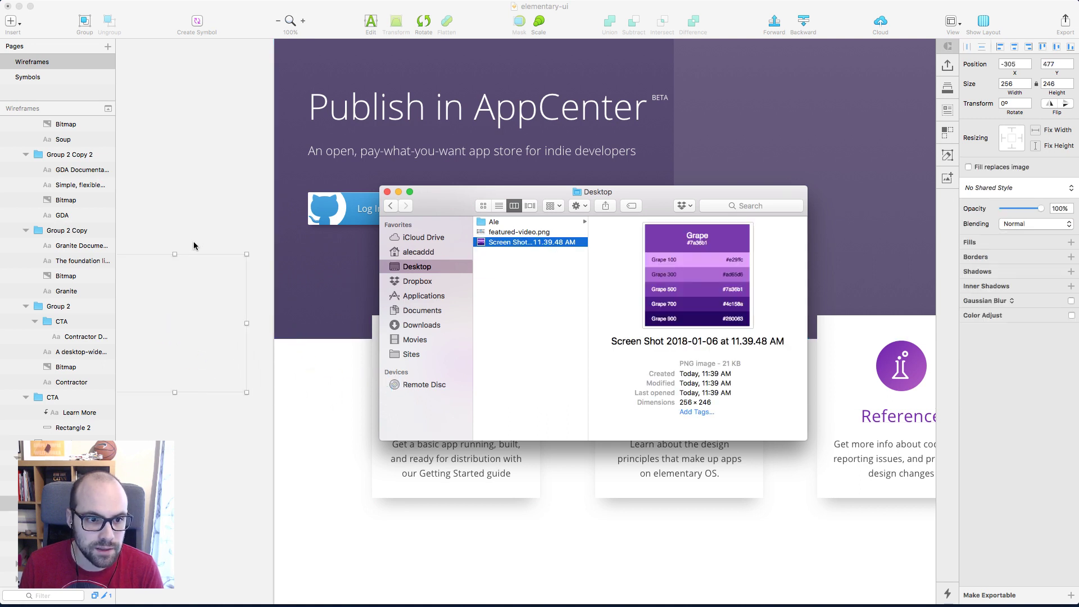
{"action": "left_click", "coordinate": [169, 332]}
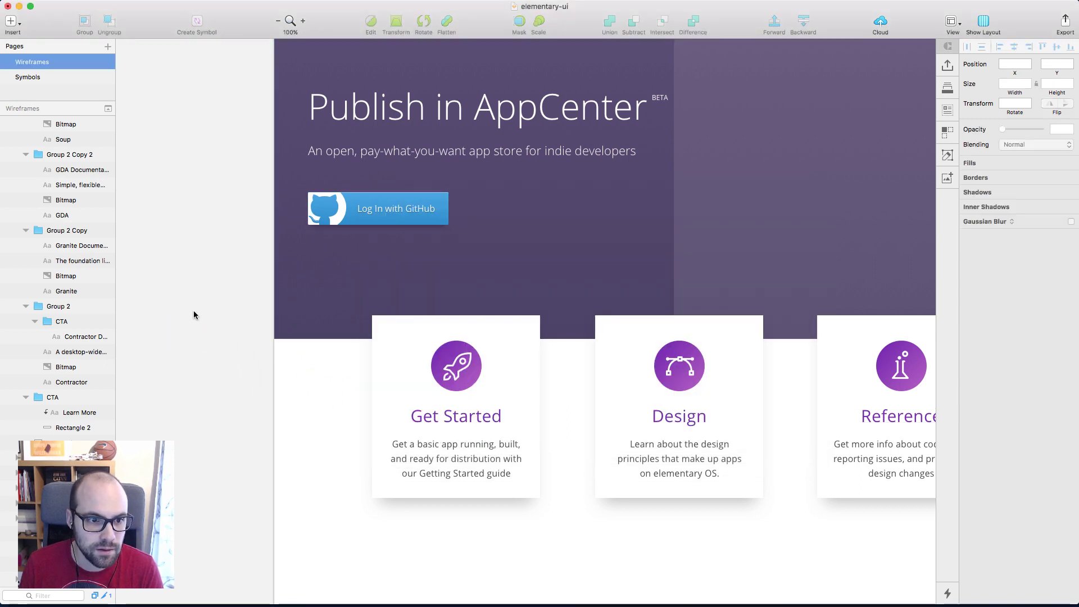
Find the imported Grape screenshot's layer and move it out of the Desktop HD artboard, directly above it in the layer order
{"action": "left_click", "coordinate": [176, 309]}
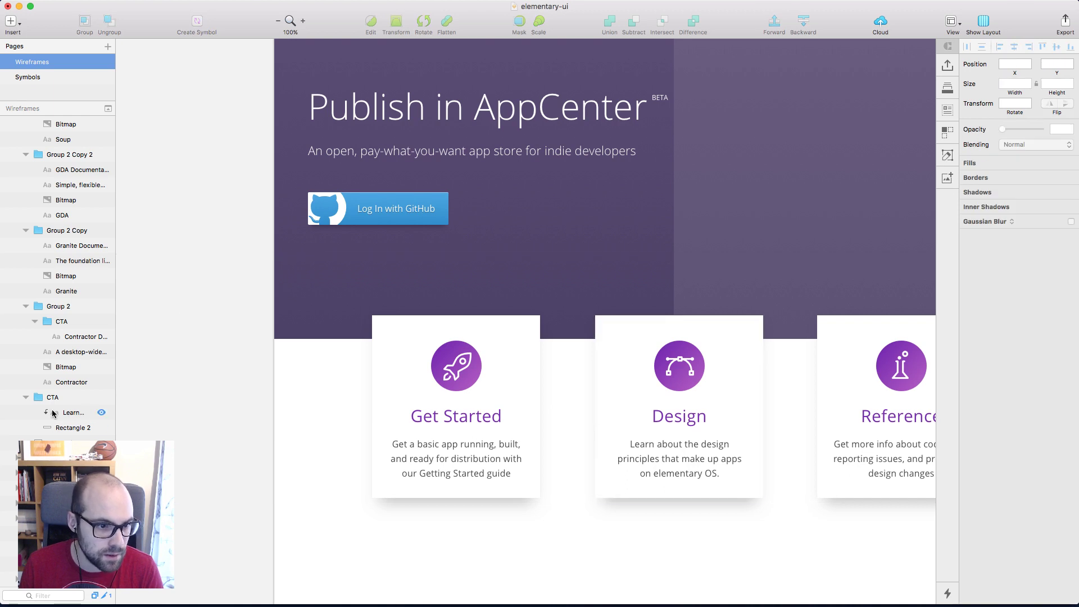
{"action": "left_click", "coordinate": [212, 342]}
{"action": "scroll", "coordinate": [73, 253], "scroll_direction": "up", "scroll_amount": 10}
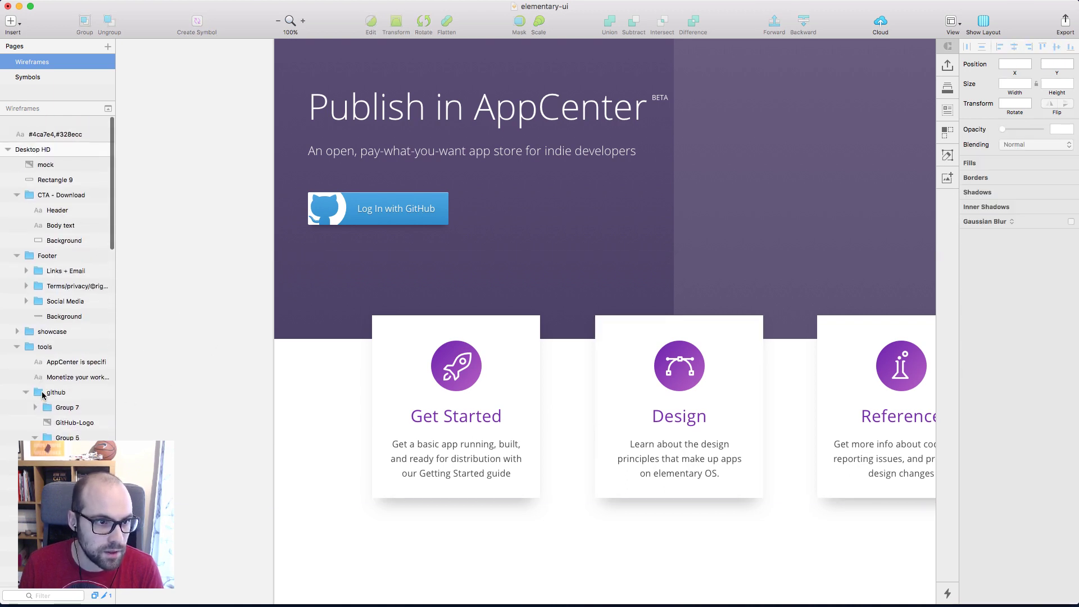
{"action": "left_click", "coordinate": [33, 152]}
{"action": "scroll", "coordinate": [208, 219], "scroll_direction": "left", "scroll_amount": 2}
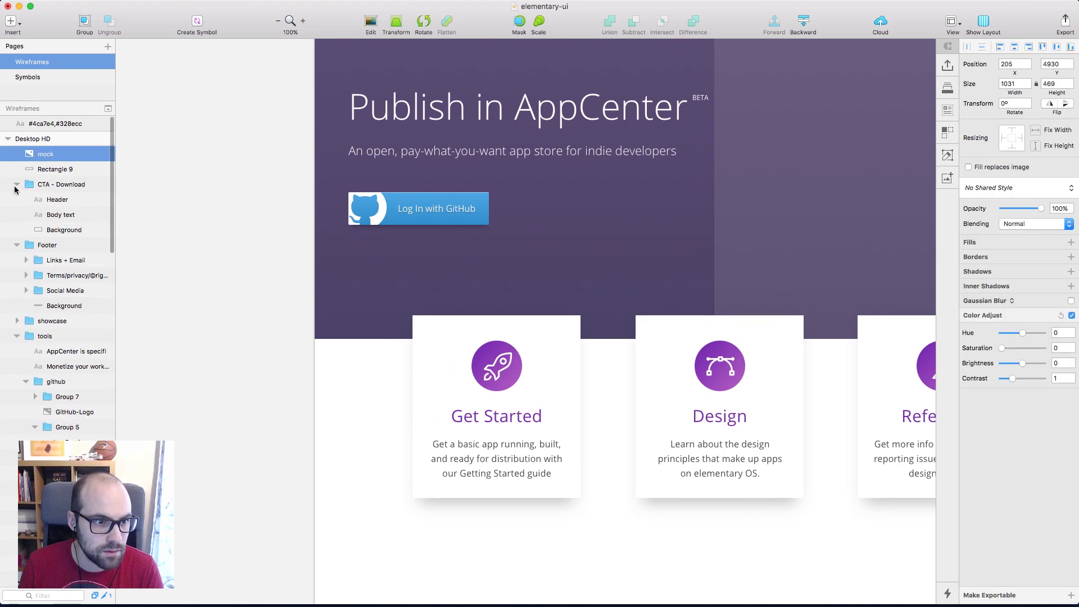
{"action": "scroll", "coordinate": [41, 186], "scroll_direction": "down", "scroll_amount": 8}
{"action": "scroll", "coordinate": [41, 186], "scroll_direction": "down", "scroll_amount": 10}
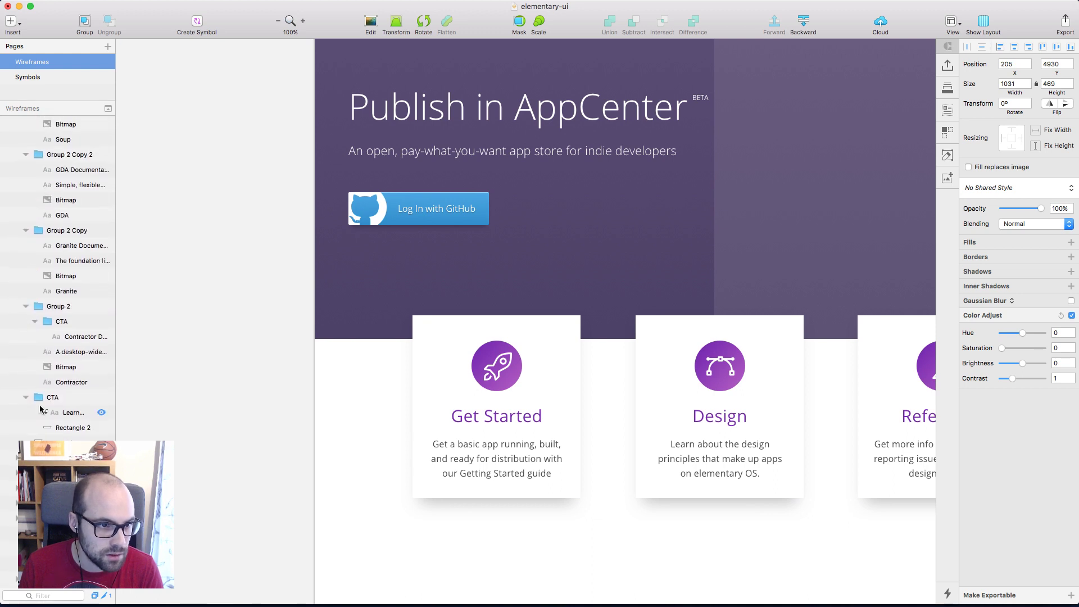
{"action": "scroll", "coordinate": [46, 402], "scroll_direction": "up", "scroll_amount": 10}
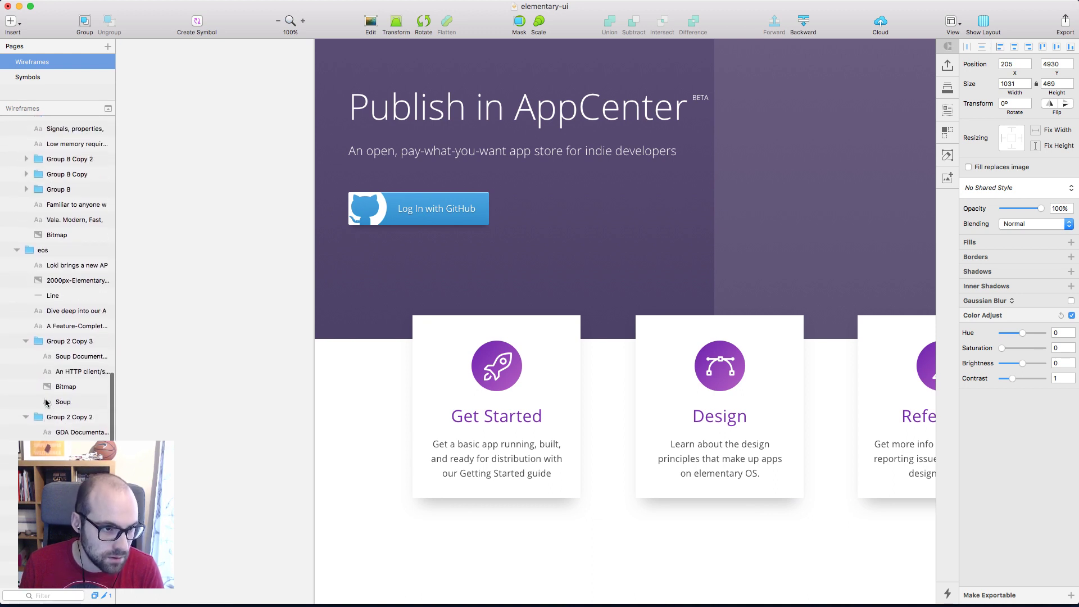
{"action": "scroll", "coordinate": [66, 291], "scroll_direction": "up", "scroll_amount": 5}
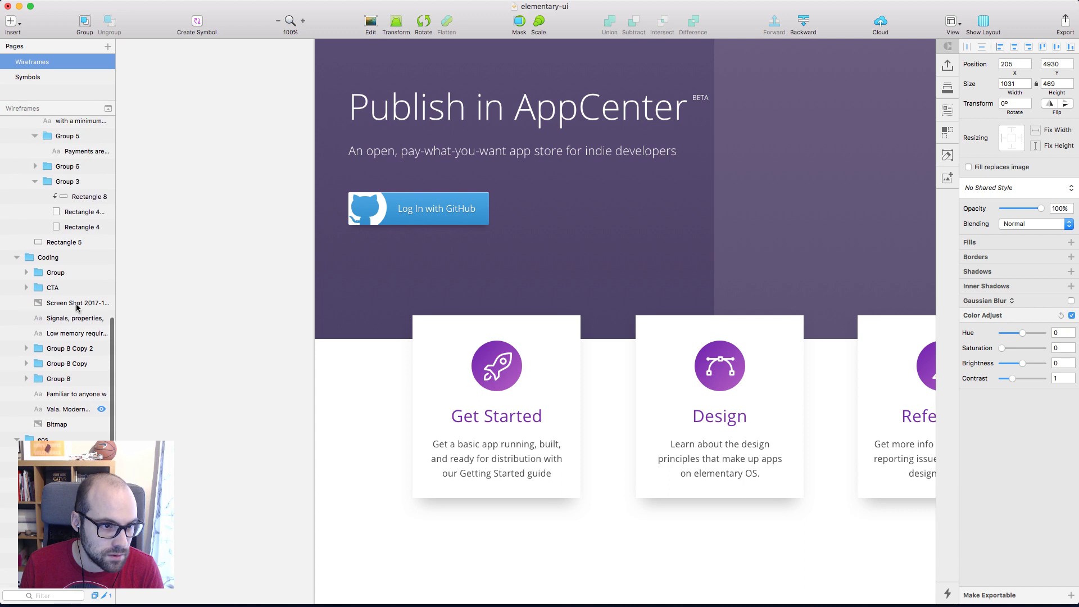
{"action": "left_click", "coordinate": [60, 303]}
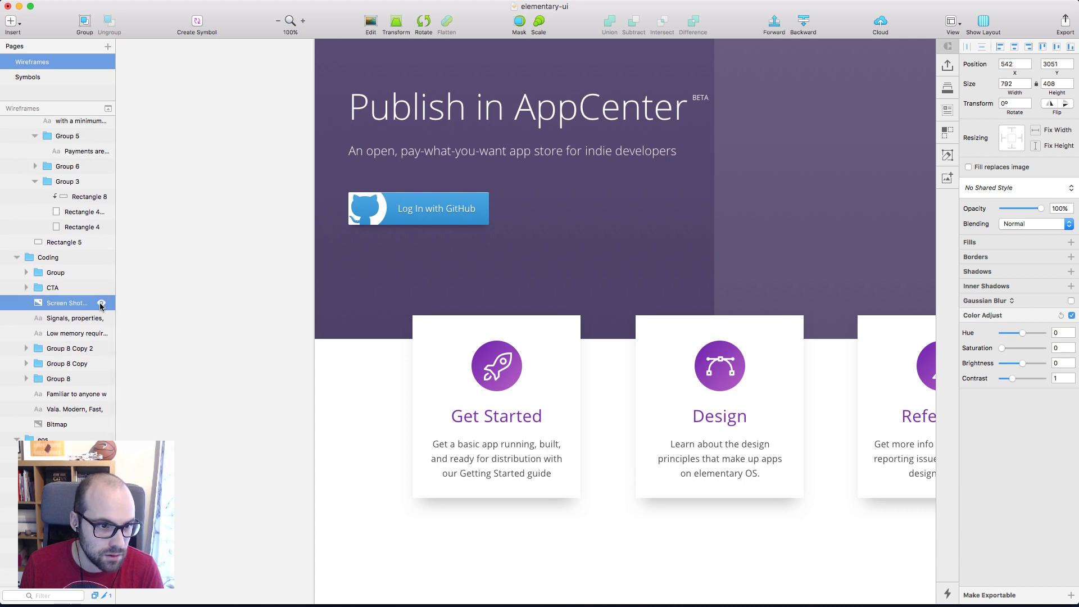
{"action": "scroll", "coordinate": [49, 307], "scroll_direction": "down", "scroll_amount": 10}
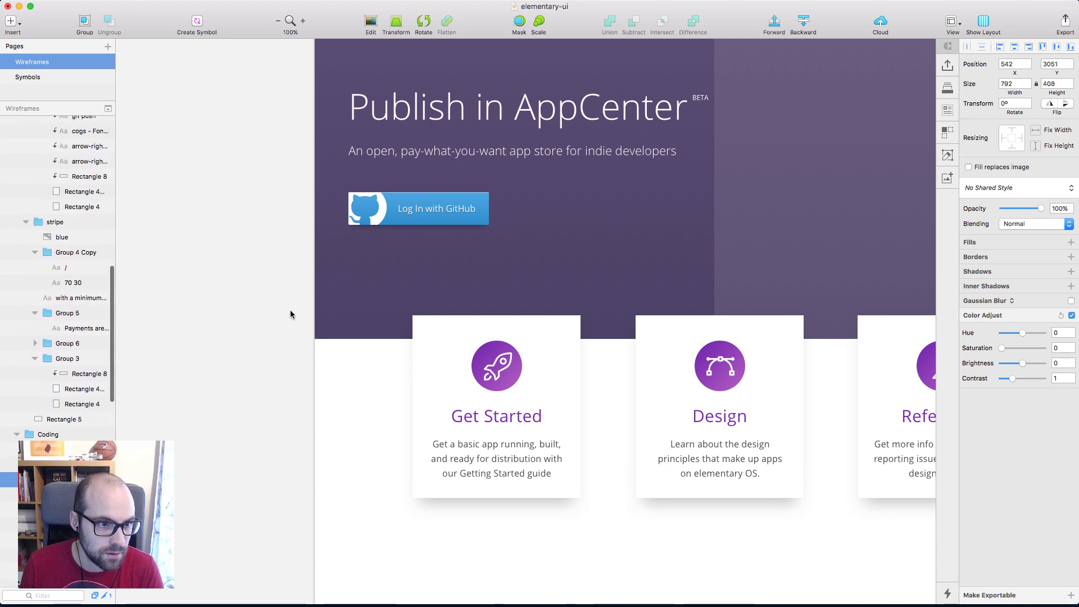
{"action": "left_click", "coordinate": [251, 366]}
{"action": "left_click_drag", "start_coordinate": [62, 579], "coordinate": [38, 123]}
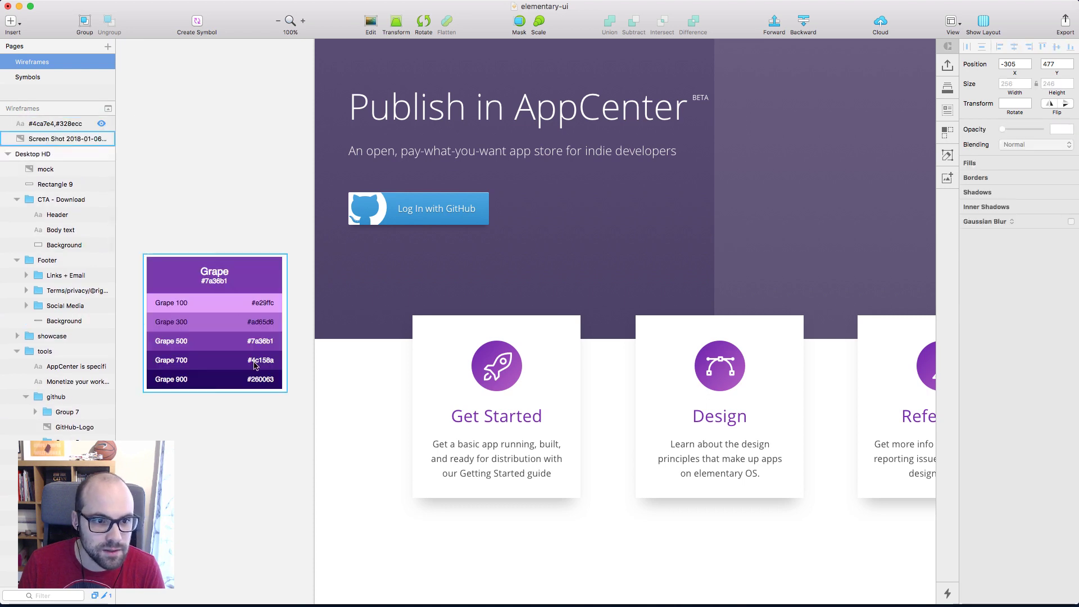
Reposition the Grape palette image on the canvas so it sits beside the hero section, outside the artboard
{"action": "left_click_drag", "start_coordinate": [255, 365], "coordinate": [260, 445]}
{"action": "key", "text": "Escape"}
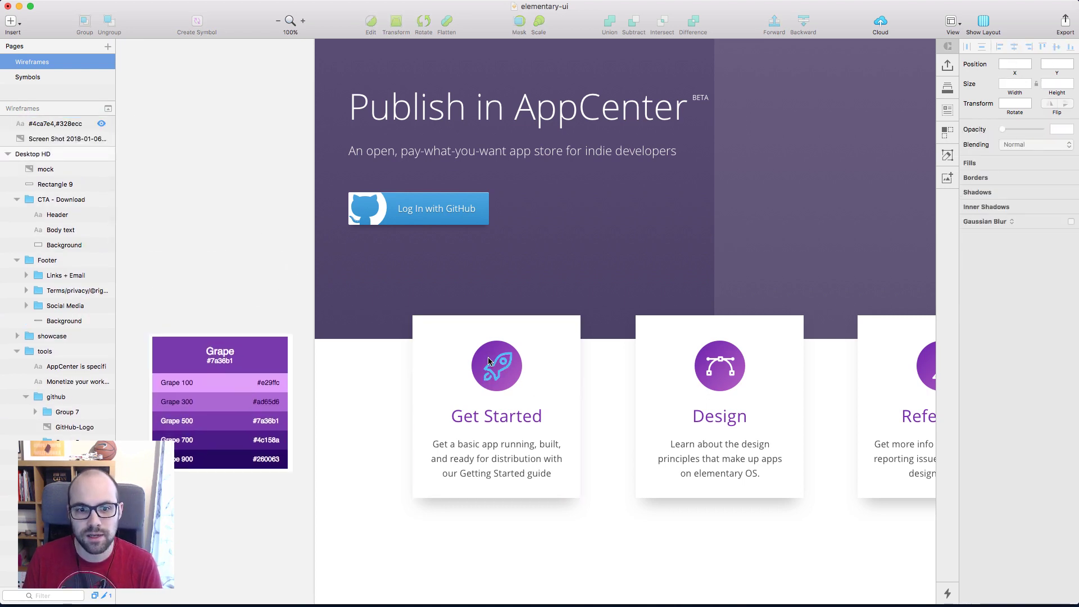
{"action": "left_click", "coordinate": [235, 360]}
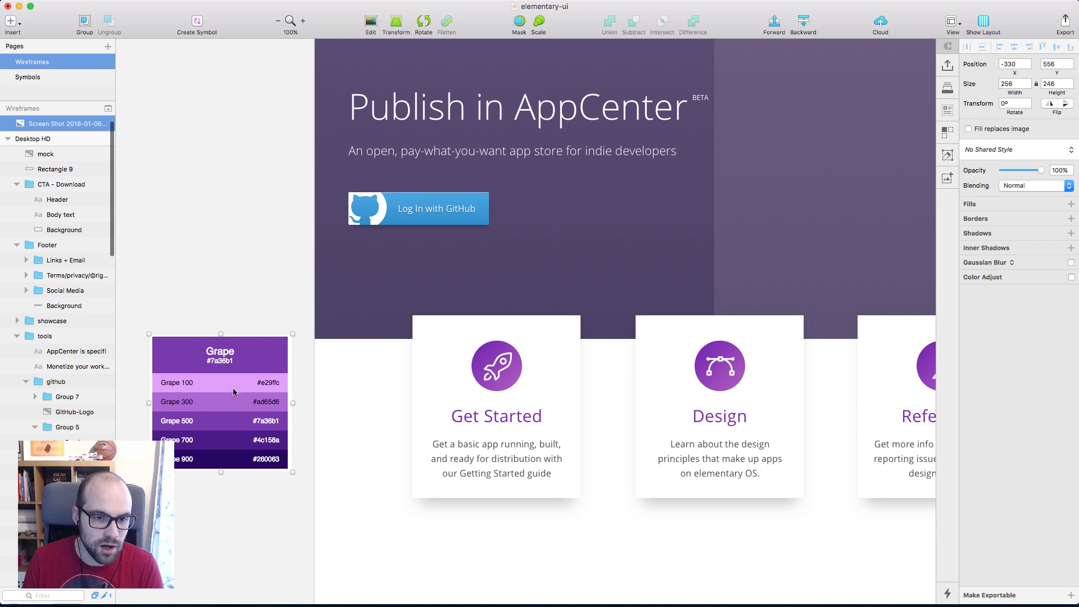
{"action": "left_click", "coordinate": [374, 284]}
{"action": "scroll", "coordinate": [206, 278], "scroll_direction": "down", "scroll_amount": 2}
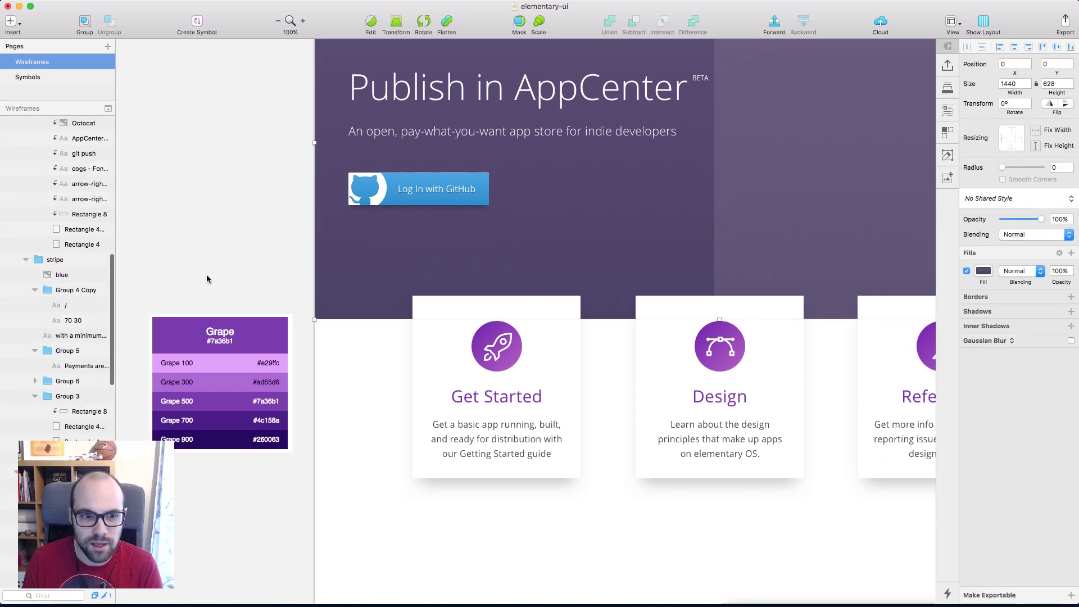
{"action": "scroll", "coordinate": [62, 269], "scroll_direction": "down", "scroll_amount": 3}
{"action": "scroll", "coordinate": [270, 468], "scroll_direction": "up", "scroll_amount": 6}
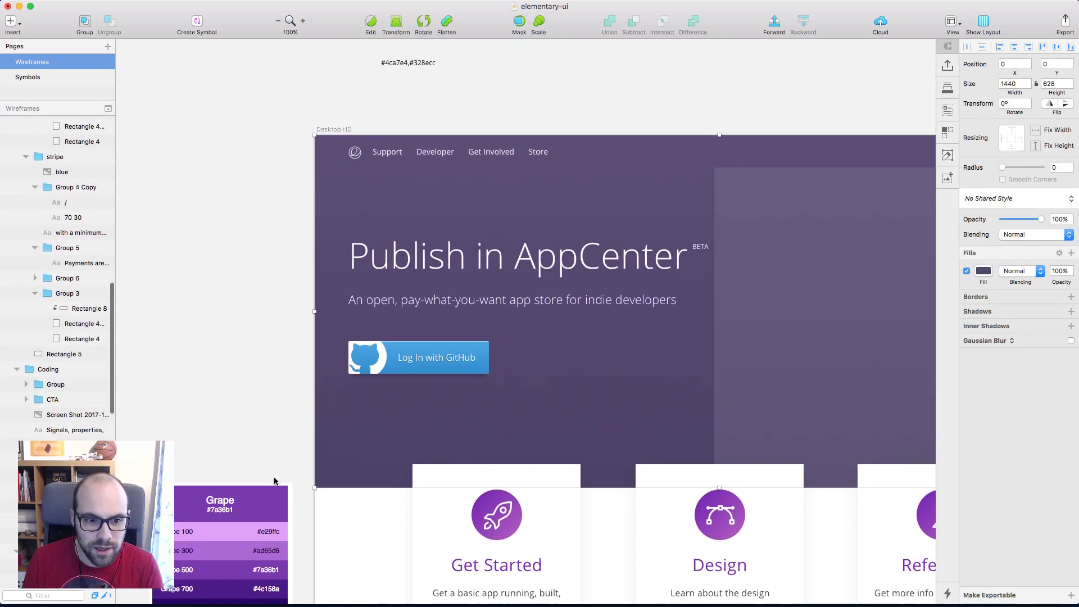
{"action": "left_click_drag", "start_coordinate": [264, 506], "coordinate": [267, 257]}
{"action": "left_click", "coordinate": [284, 145]}
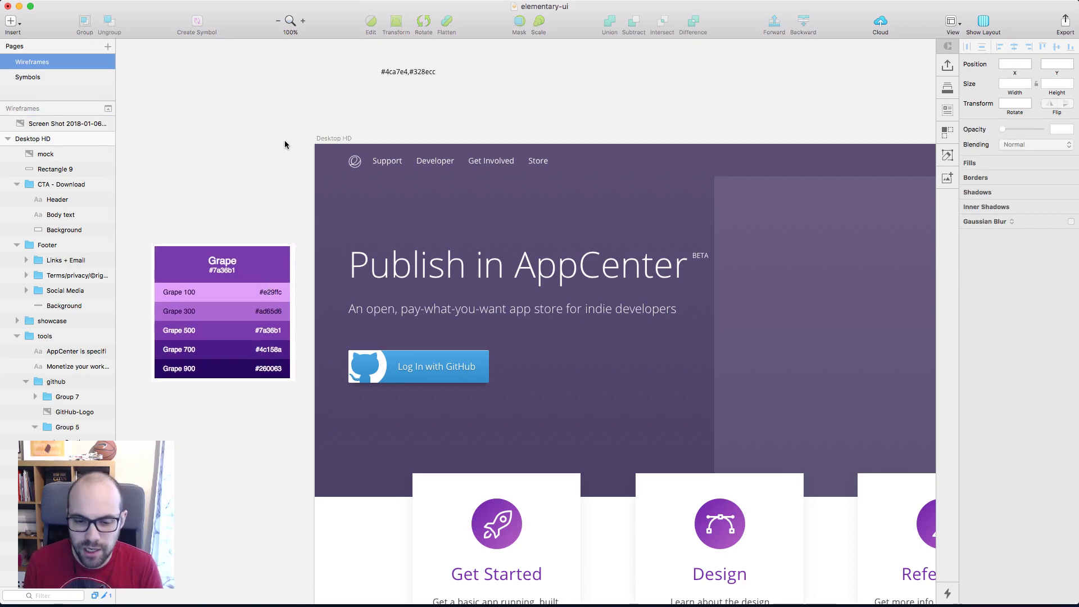
Fill the hero background rectangle with the saved purple global gradient that starts at 6E23AE
{"action": "key", "text": "super+minus"}
{"action": "left_click_drag", "start_coordinate": [380, 318], "coordinate": [363, 323]}
{"action": "left_click", "coordinate": [594, 269]}
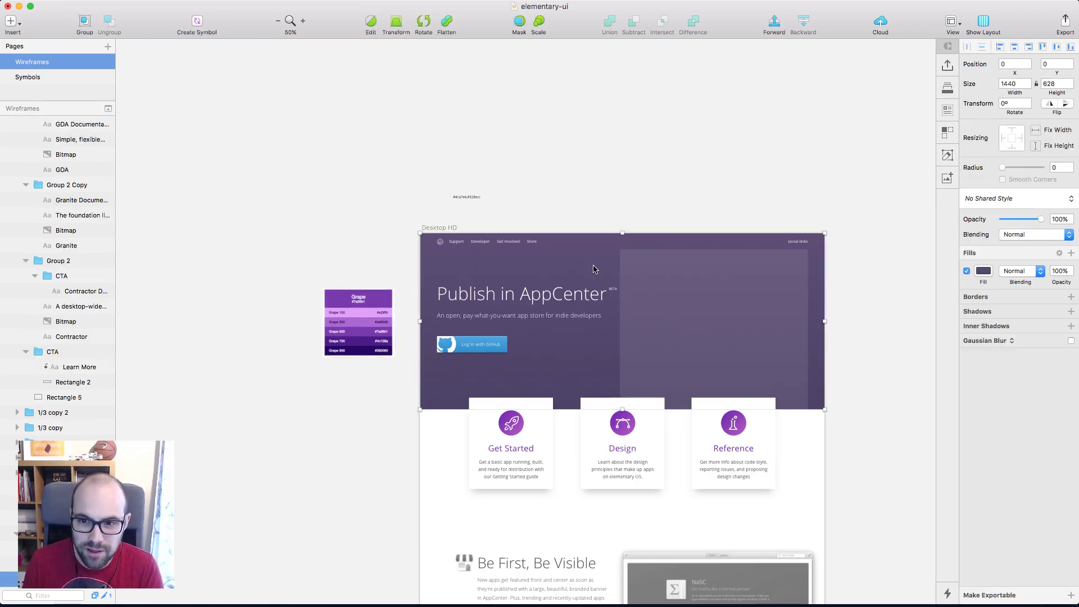
{"action": "left_click", "coordinate": [984, 271]}
{"action": "left_click", "coordinate": [1041, 514]}
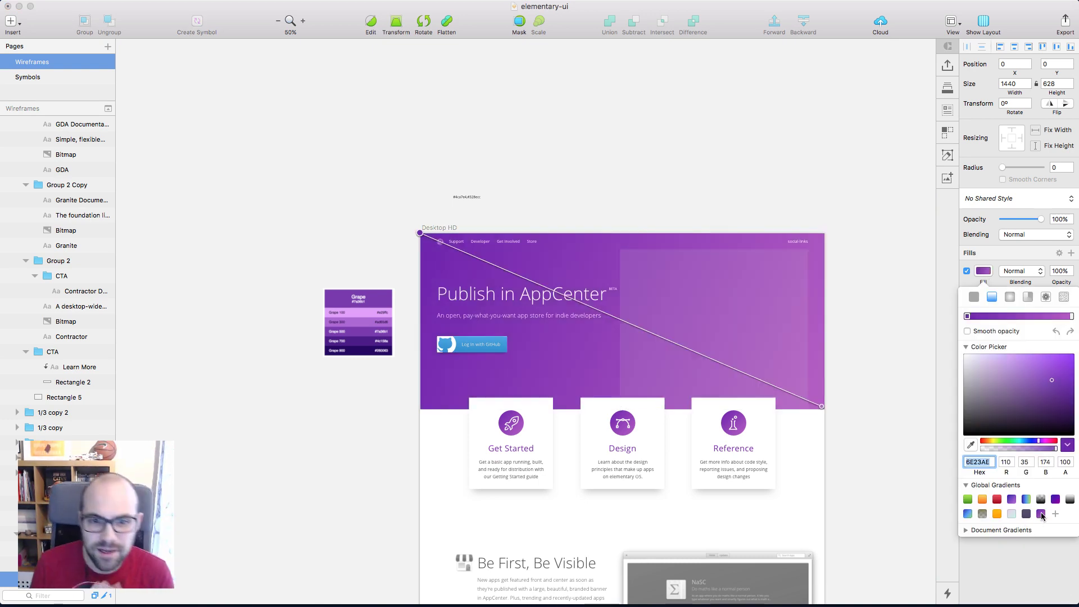
{"action": "left_click", "coordinate": [887, 367]}
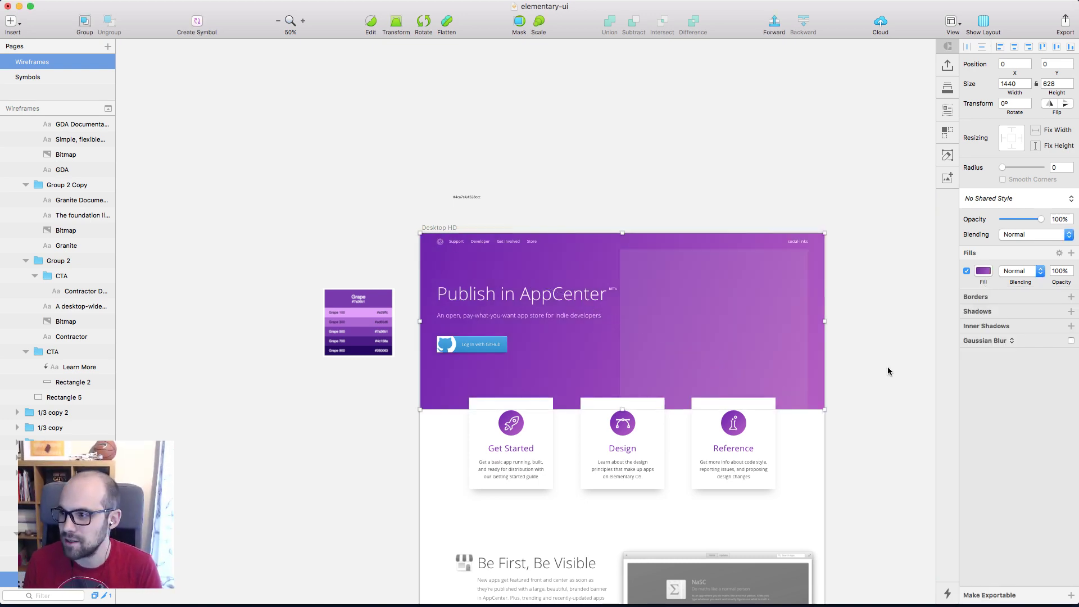
{"action": "key", "text": "super+0"}
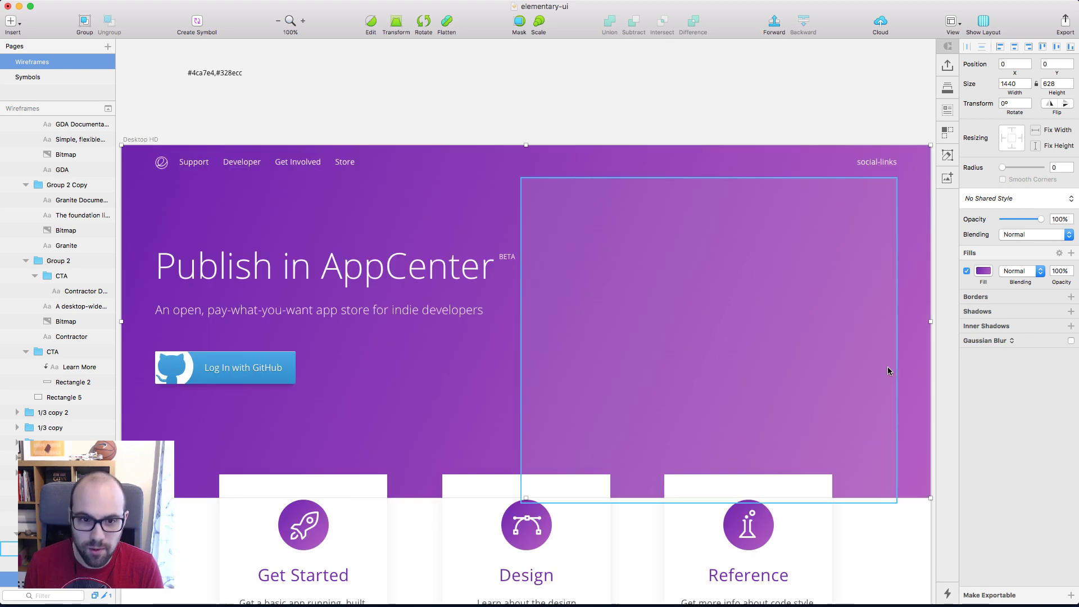
{"action": "left_click", "coordinate": [561, 121]}
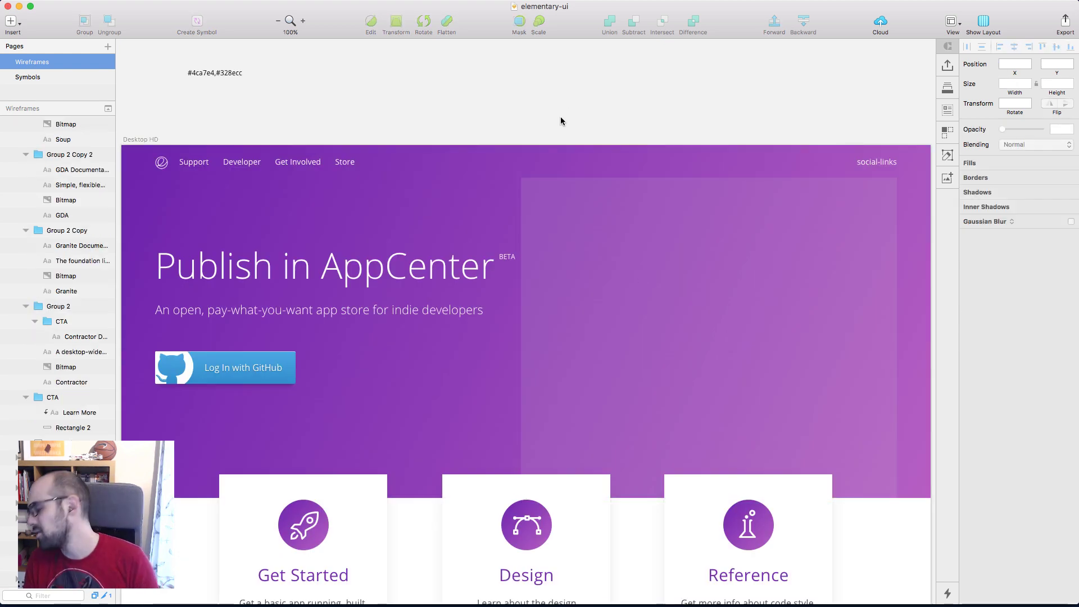
Compare the hero's purple gradient with the Grape palette and the cards, and undo the hero's gradient fill
{"action": "scroll", "coordinate": [433, 108], "scroll_direction": "left", "scroll_amount": 10}
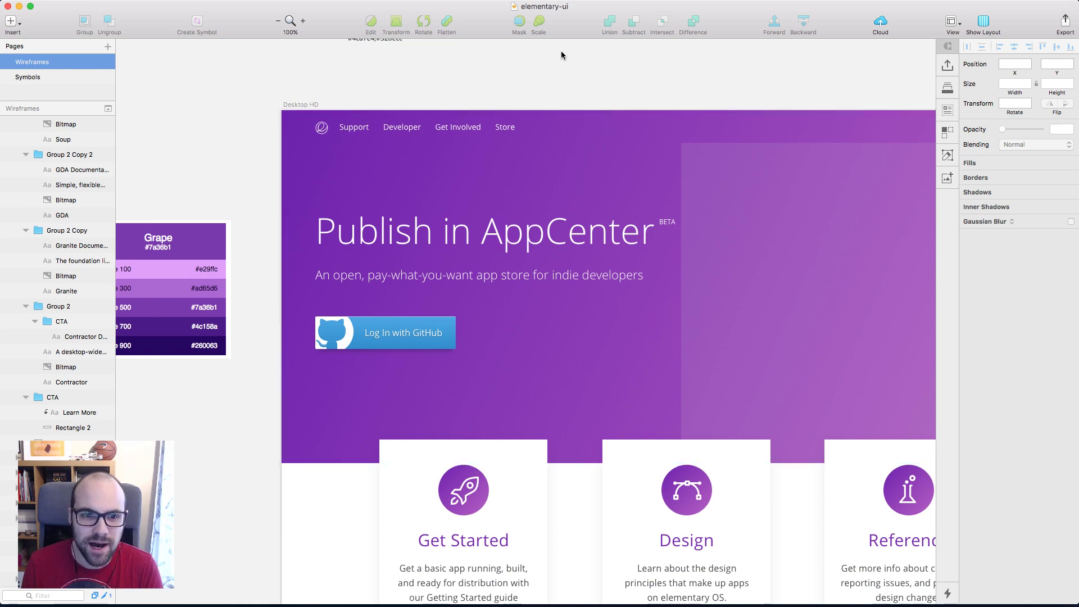
{"action": "scroll", "coordinate": [564, 83], "scroll_direction": "right", "scroll_amount": 8}
{"action": "scroll", "coordinate": [561, 56], "scroll_direction": "right", "scroll_amount": 4}
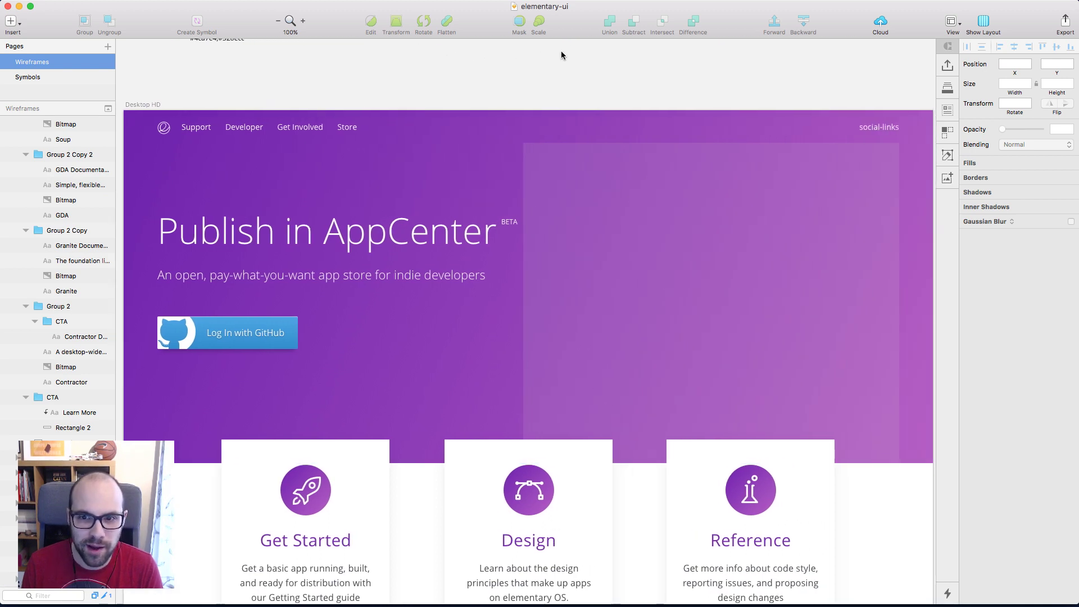
{"action": "scroll", "coordinate": [561, 55], "scroll_direction": "left", "scroll_amount": 10}
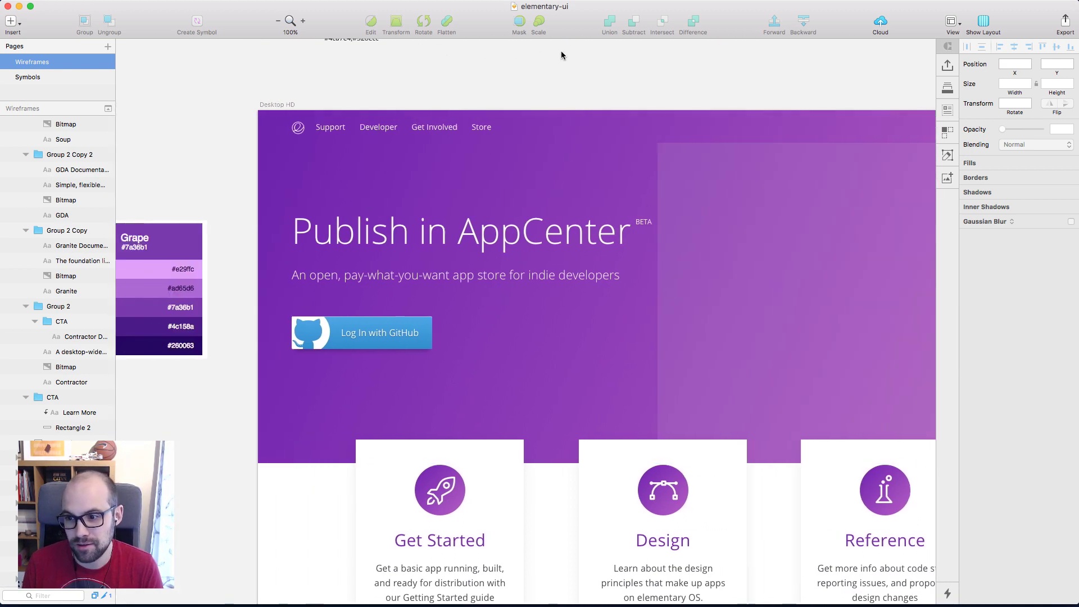
{"action": "scroll", "coordinate": [561, 55], "scroll_direction": "right", "scroll_amount": 3}
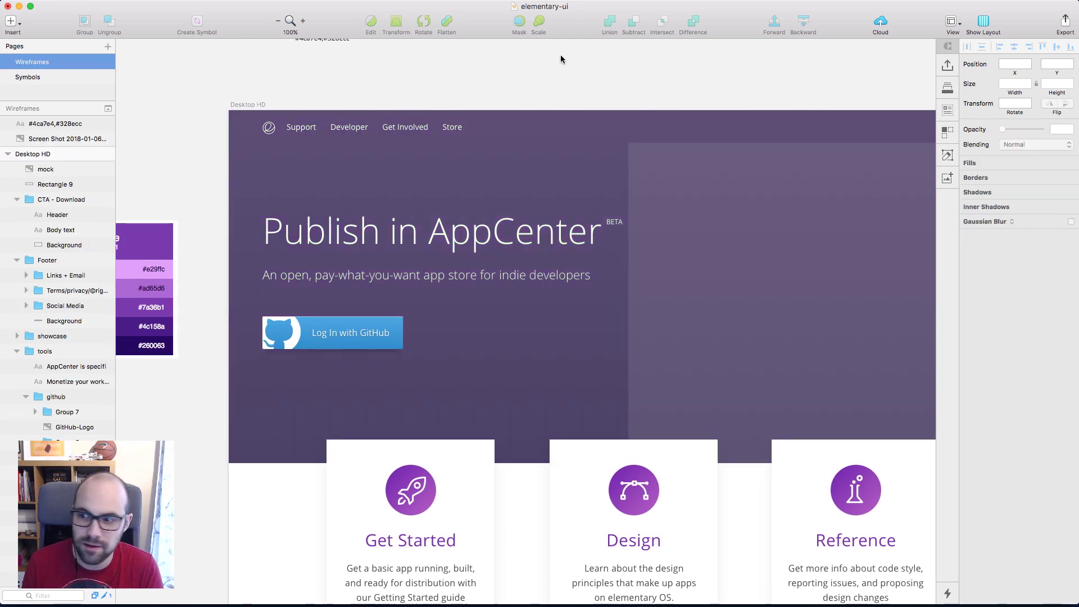
{"action": "key", "text": "super+shift+z"}
{"action": "key", "text": "super+z"}
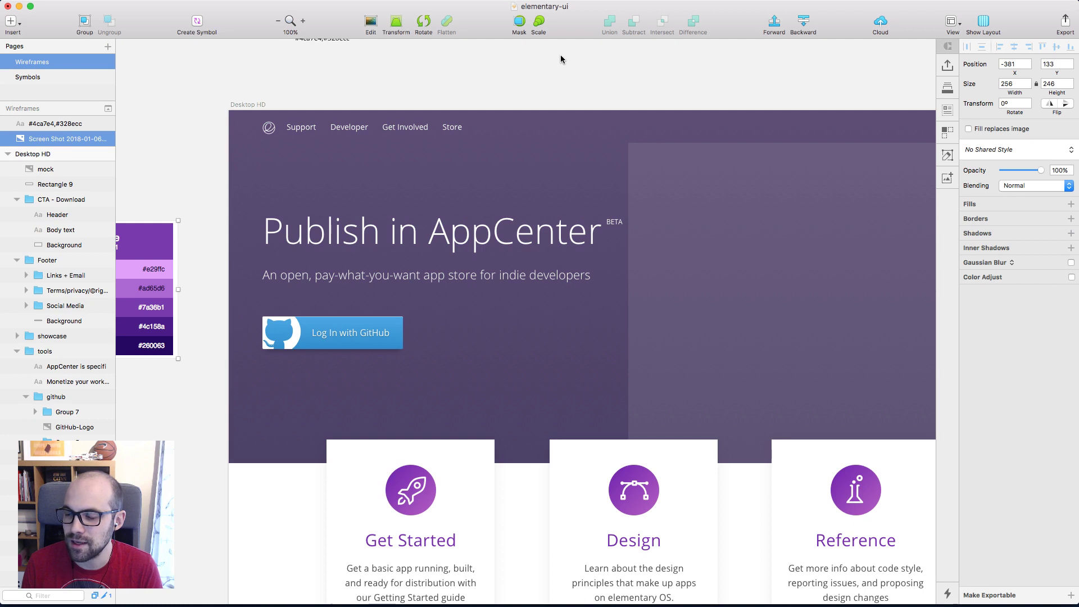
Restore the hero background's purple gradient fill and the Grape palette image's place beside the artboard
{"action": "key", "text": "super+z"}
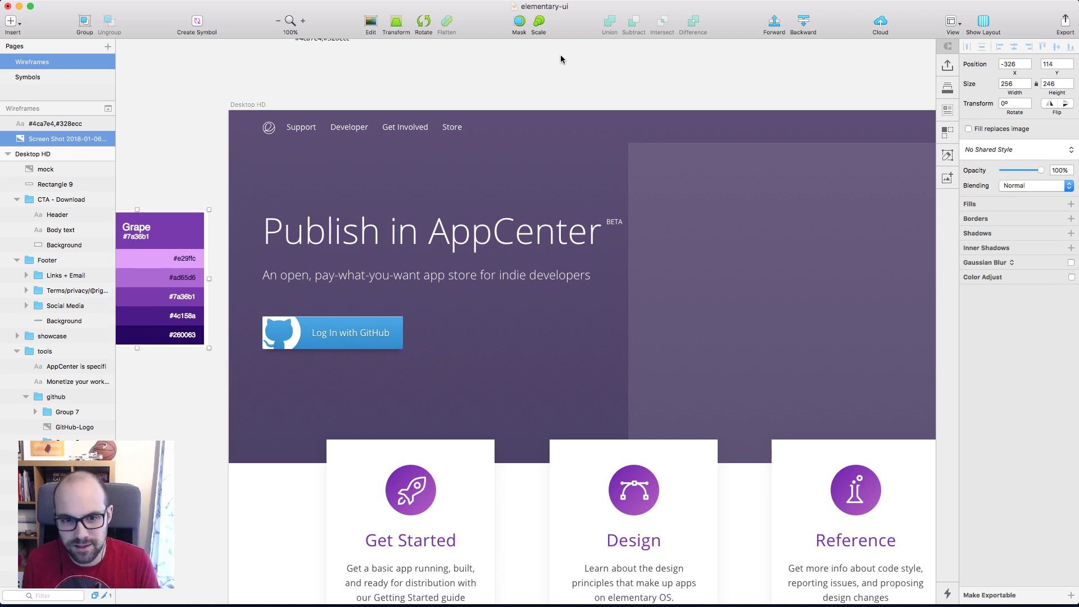
{"action": "key", "text": "super+z"}
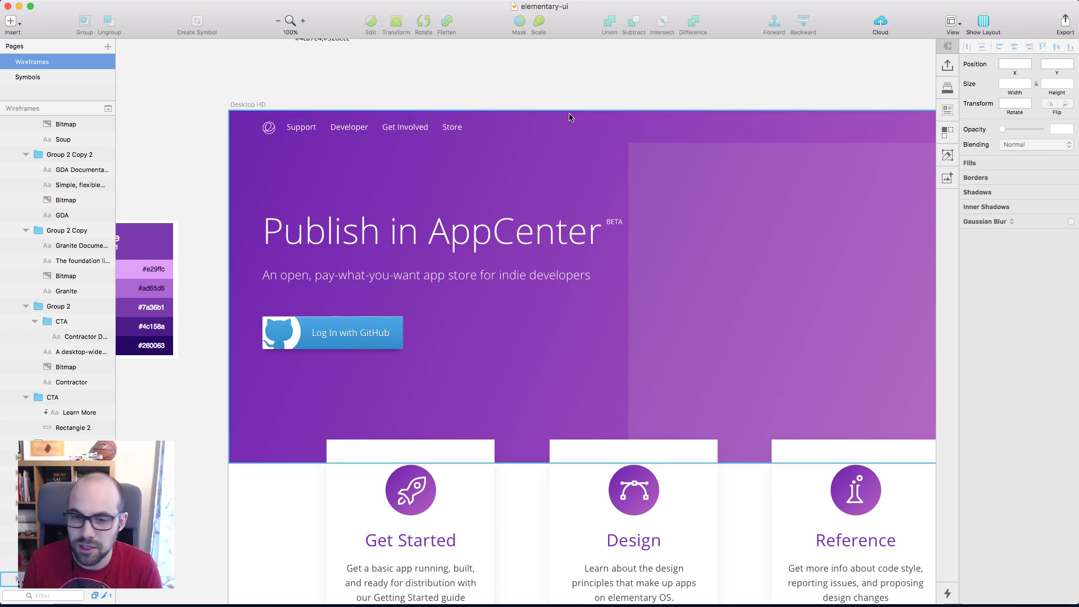
{"action": "scroll", "coordinate": [562, 87], "scroll_direction": "right", "scroll_amount": 5}
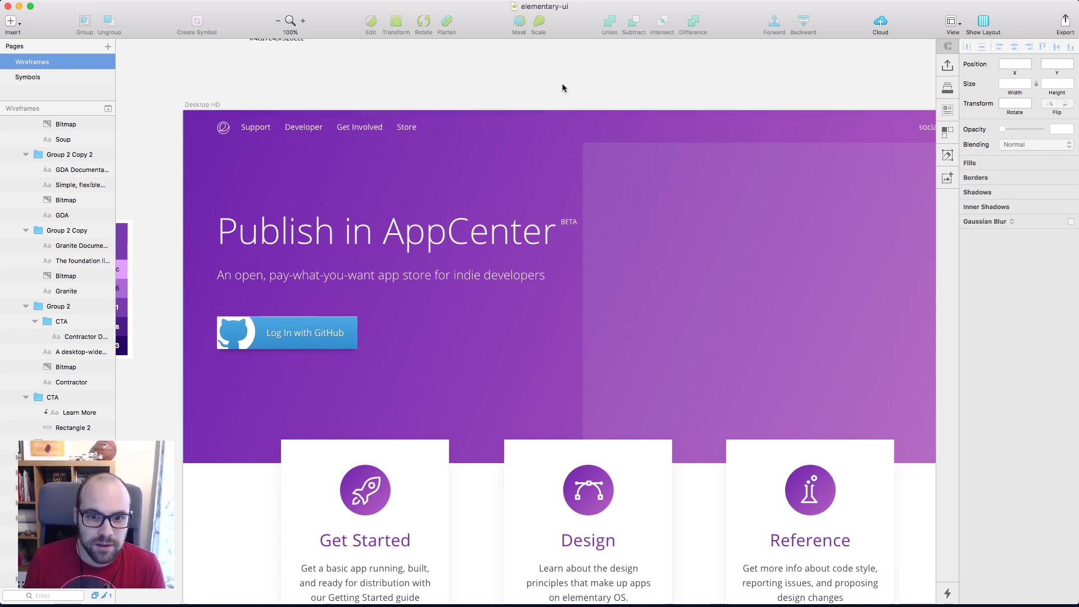
Set the start color of the hero background's gradient to 4B1689, sampled from the Grape 700 row of the palette image
{"action": "left_click", "coordinate": [423, 160]}
{"action": "scroll", "coordinate": [438, 174], "scroll_direction": "left", "scroll_amount": 10}
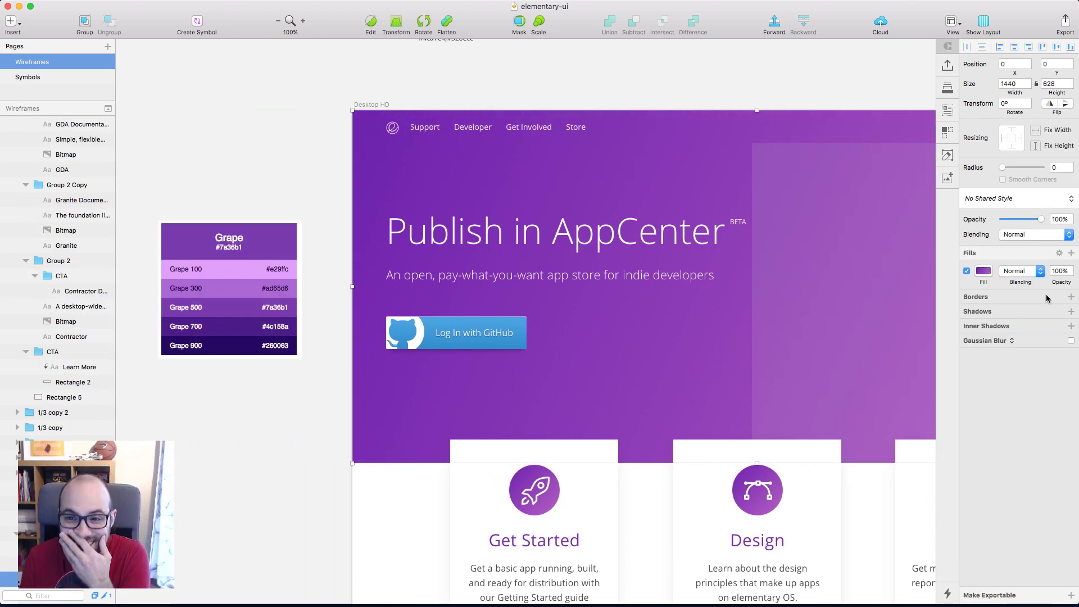
{"action": "left_click", "coordinate": [983, 270]}
{"action": "left_click", "coordinate": [970, 445]}
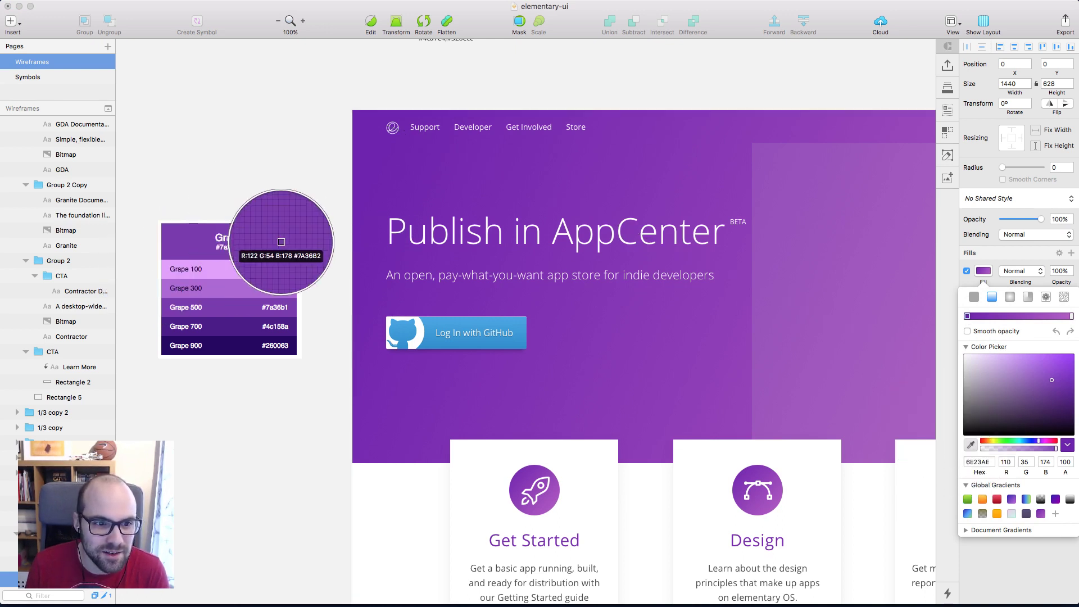
{"action": "left_click", "coordinate": [240, 330]}
{"action": "scroll", "coordinate": [258, 133], "scroll_direction": "right", "scroll_amount": 3}
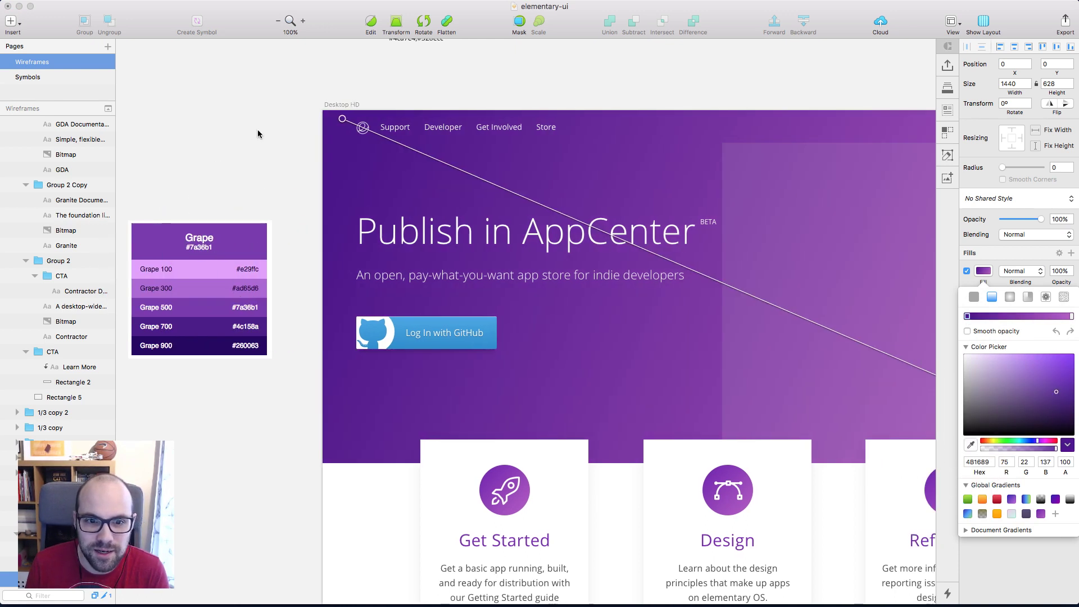
{"action": "left_click", "coordinate": [1004, 586]}
{"action": "scroll", "coordinate": [753, 309], "scroll_direction": "right", "scroll_amount": 10}
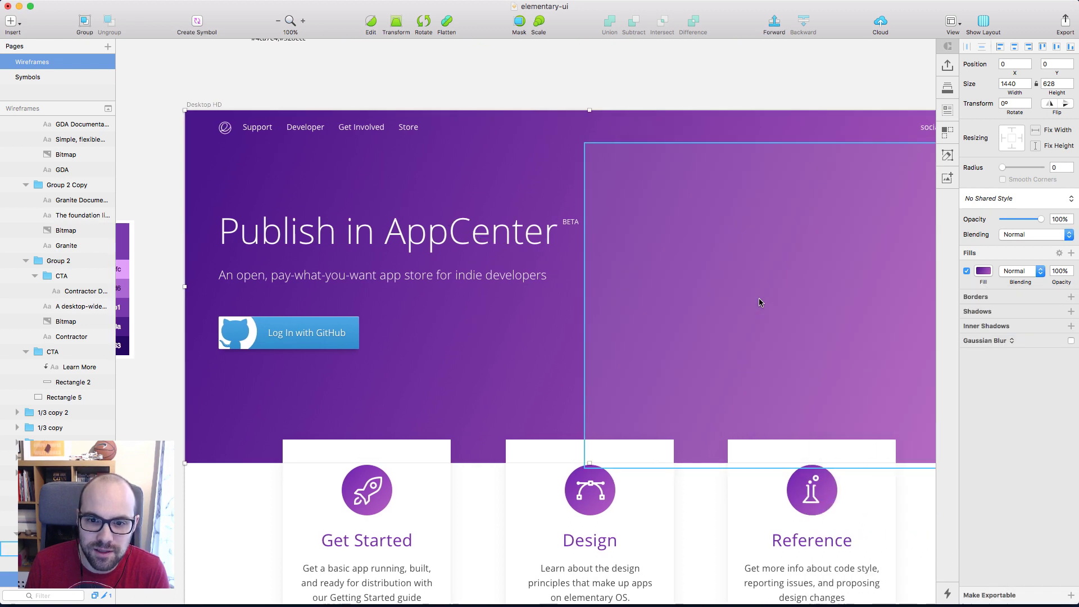
Set the end color of the hero background's gradient to AD64D7, sampled from the Grape 300 row of the palette image
{"action": "left_click", "coordinate": [985, 271]}
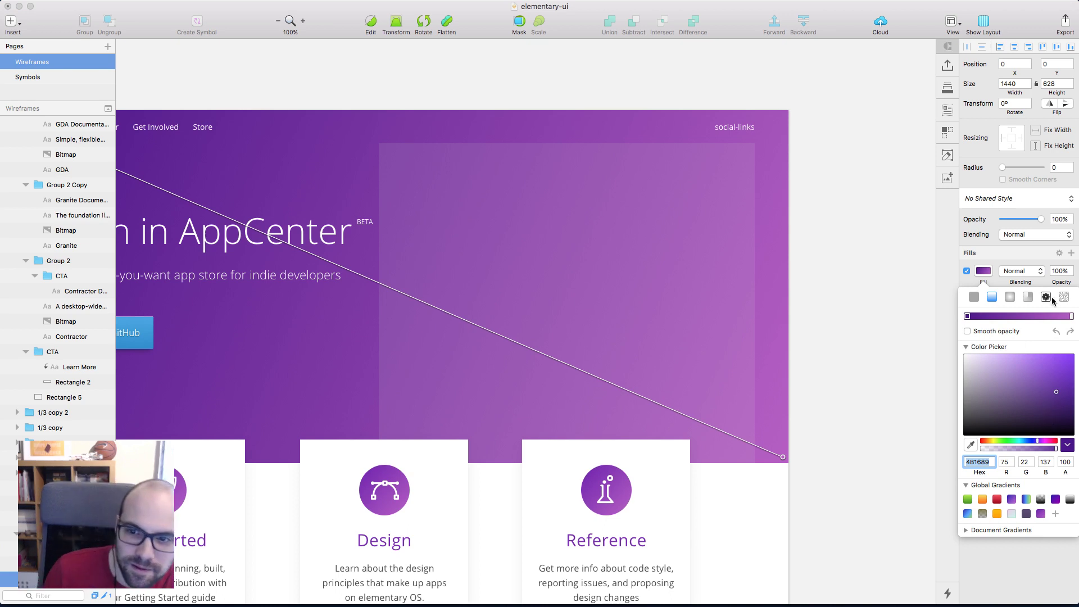
{"action": "left_click", "coordinate": [1070, 316]}
{"action": "left_click", "coordinate": [969, 444]}
{"action": "key", "text": "Escape"}
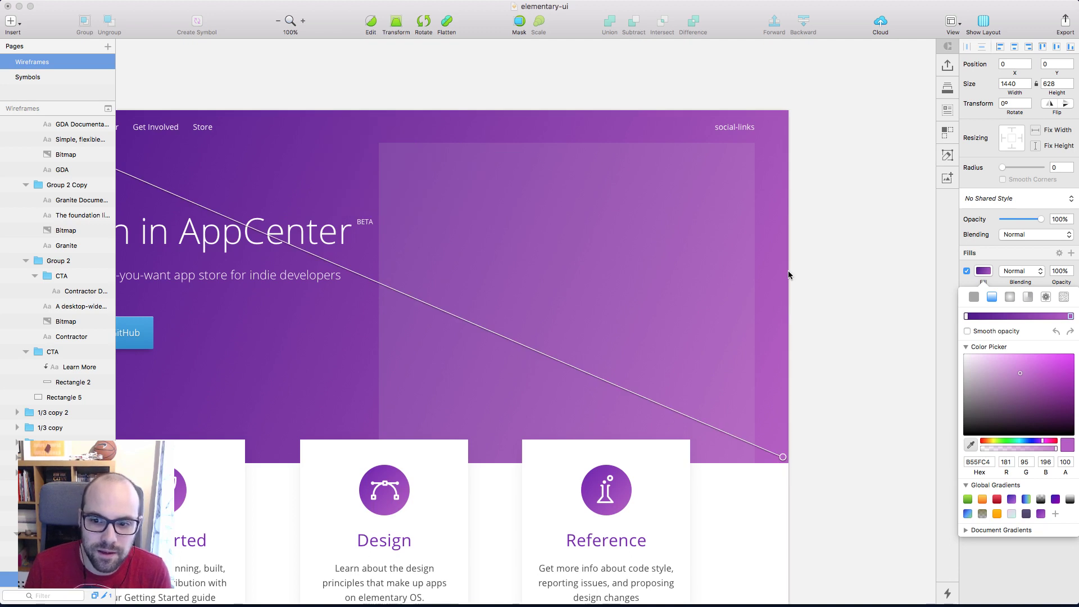
{"action": "scroll", "coordinate": [788, 274], "scroll_direction": "left", "scroll_amount": 10}
{"action": "left_click", "coordinate": [969, 444]}
{"action": "left_click", "coordinate": [290, 291]}
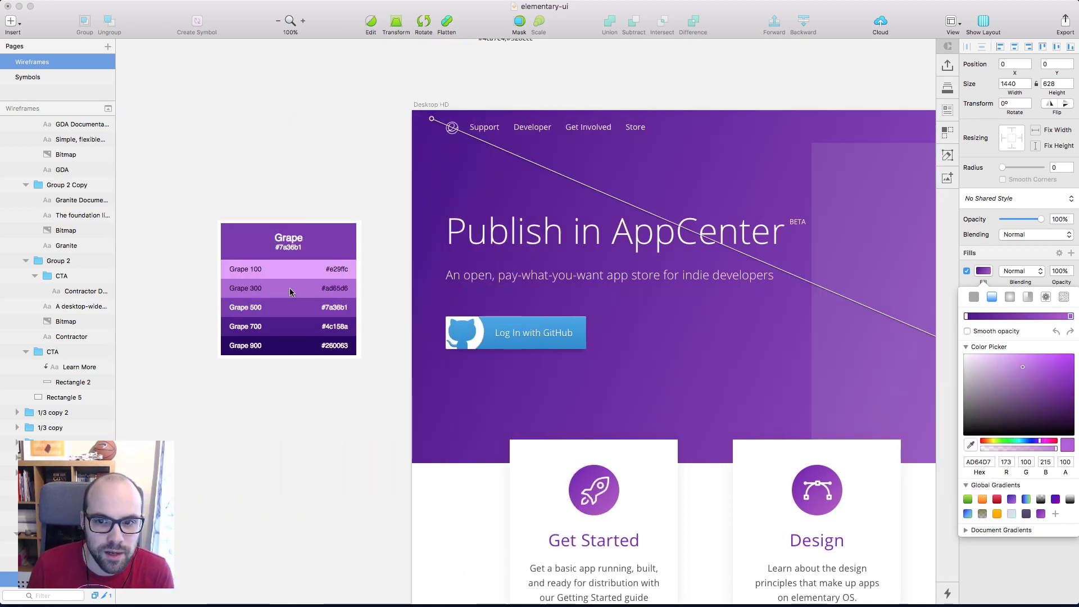
{"action": "key", "text": "Escape"}
{"action": "scroll", "coordinate": [365, 101], "scroll_direction": "right", "scroll_amount": 10}
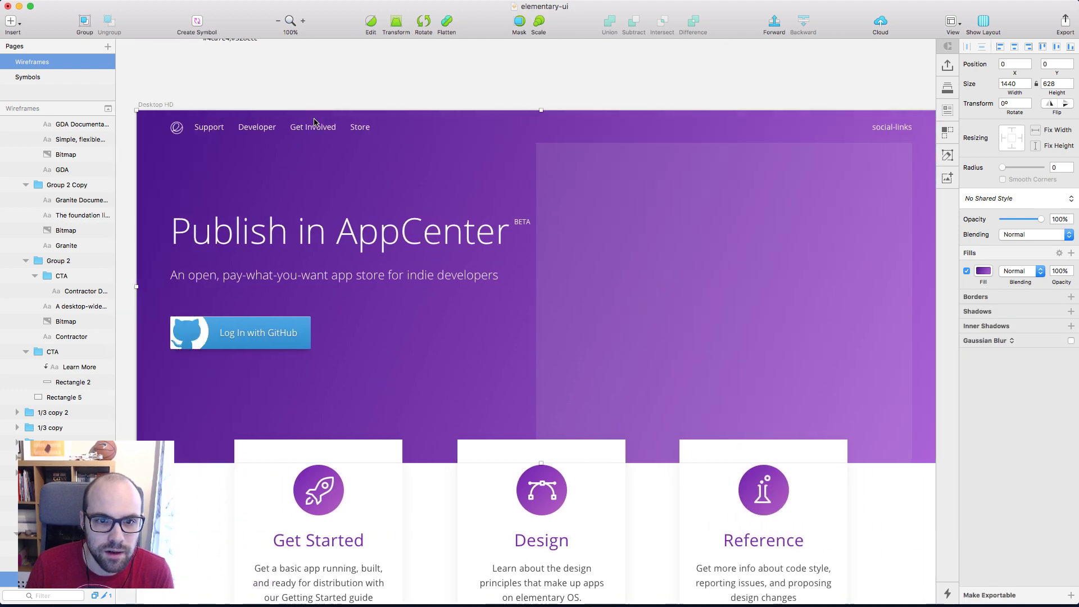
{"action": "left_click", "coordinate": [414, 82]}
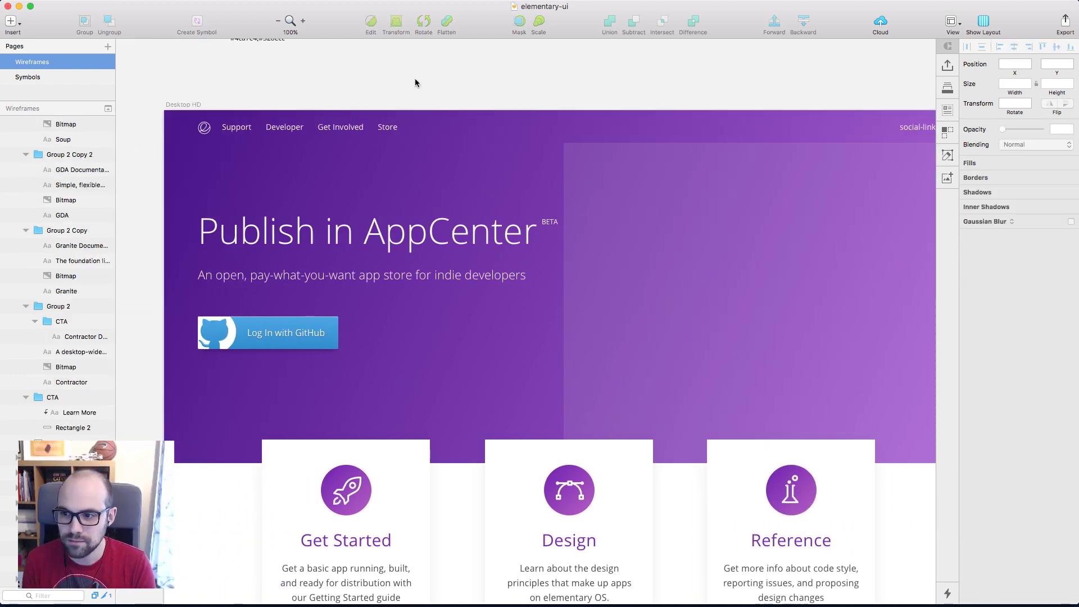
Move the start point of the hero background's gradient to the rectangle's top-left corner
{"action": "left_click", "coordinate": [488, 150]}
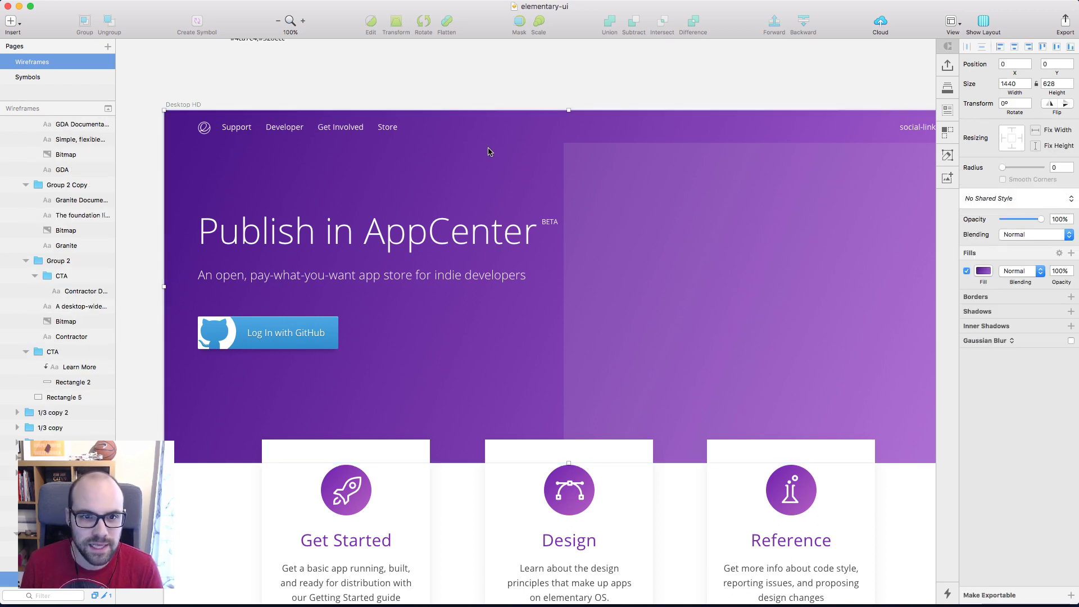
{"action": "left_click", "coordinate": [983, 273]}
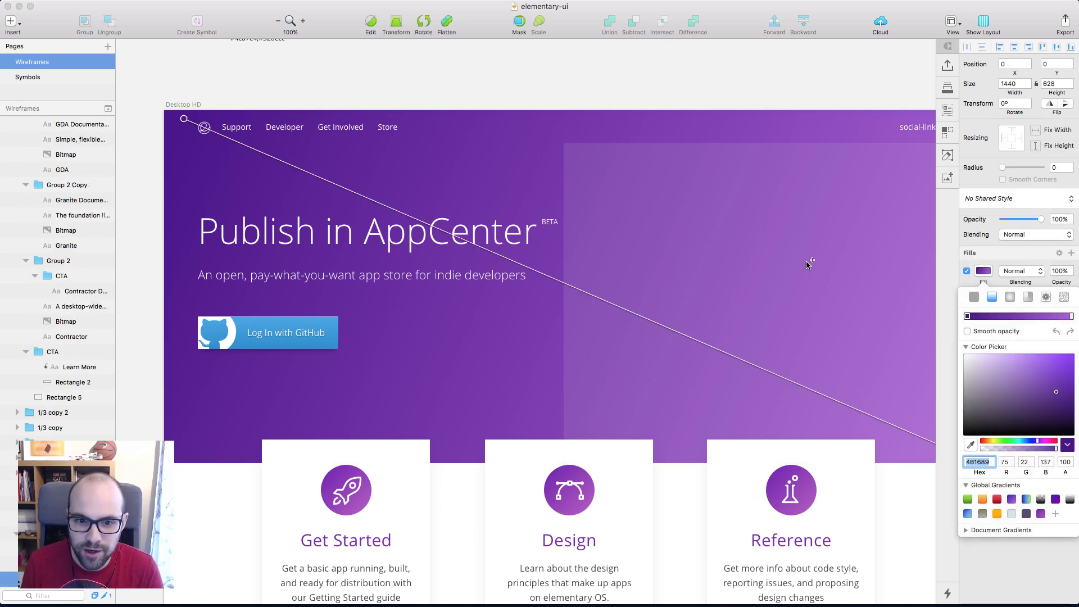
{"action": "key", "text": "super+minus"}
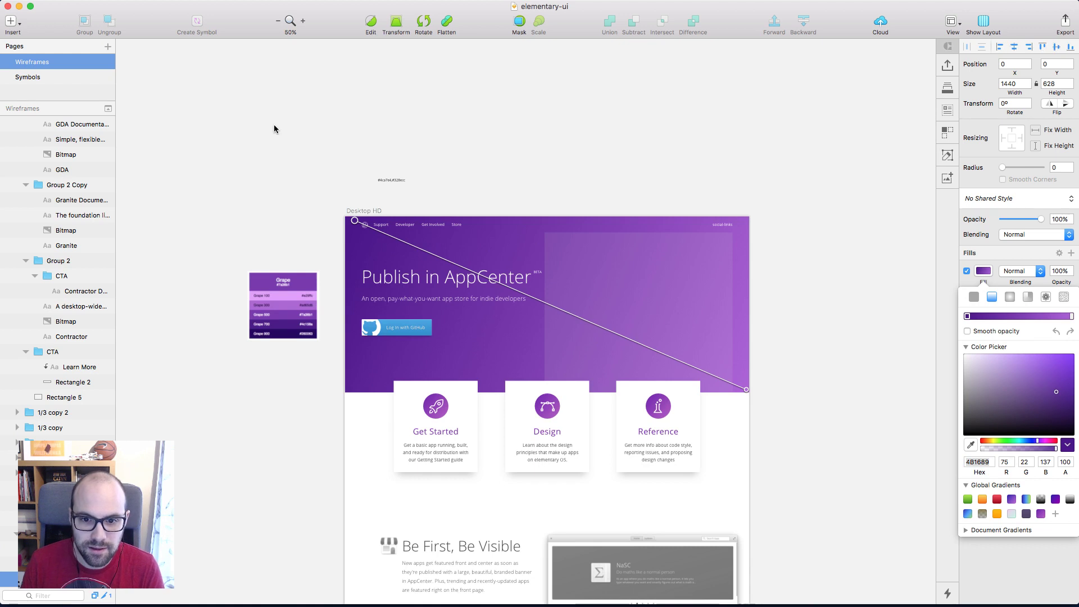
{"action": "left_click", "coordinate": [344, 217]}
Try running the hero gradient vertically from the rectangle's top center to its bottom center, and undo the change
{"action": "left_click_drag", "start_coordinate": [749, 390], "coordinate": [553, 394]}
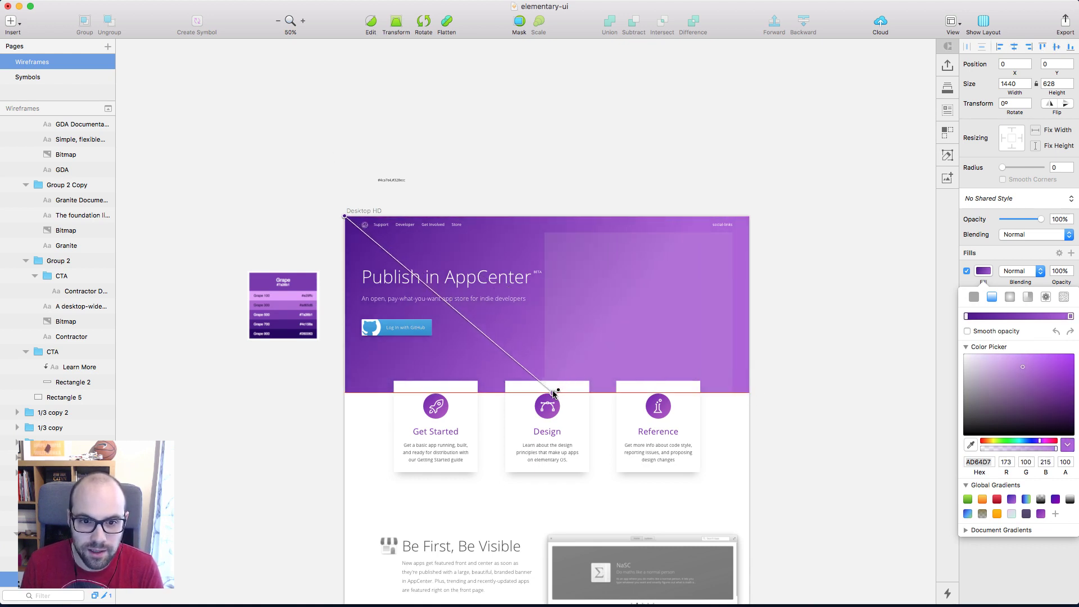
{"action": "left_click_drag", "start_coordinate": [345, 217], "coordinate": [551, 217]}
{"action": "left_click", "coordinate": [564, 163]}
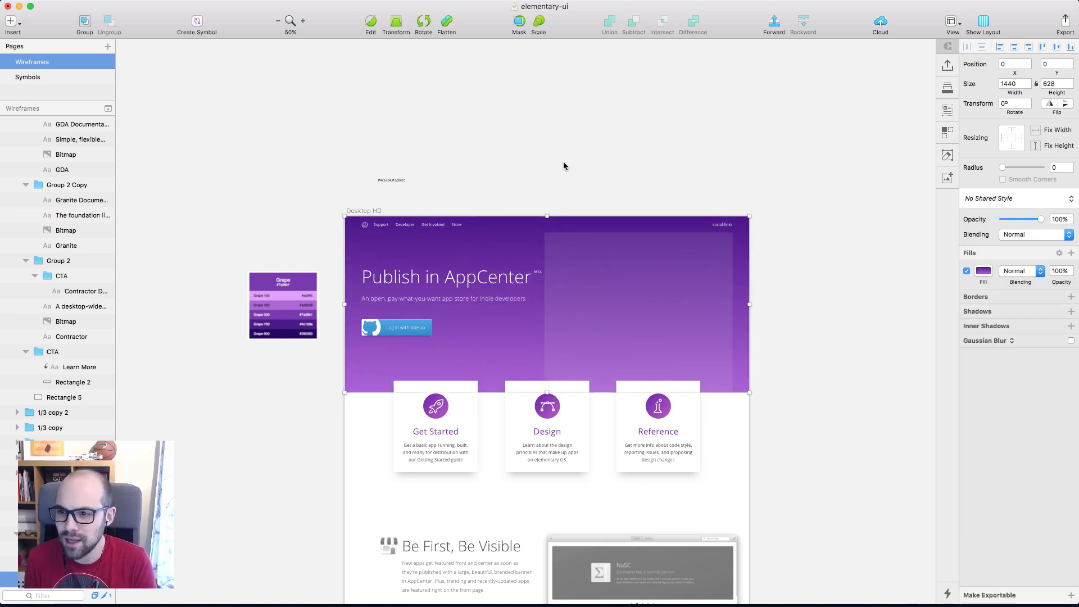
{"action": "key", "text": "super+z"}
{"action": "key", "text": "super+z"}
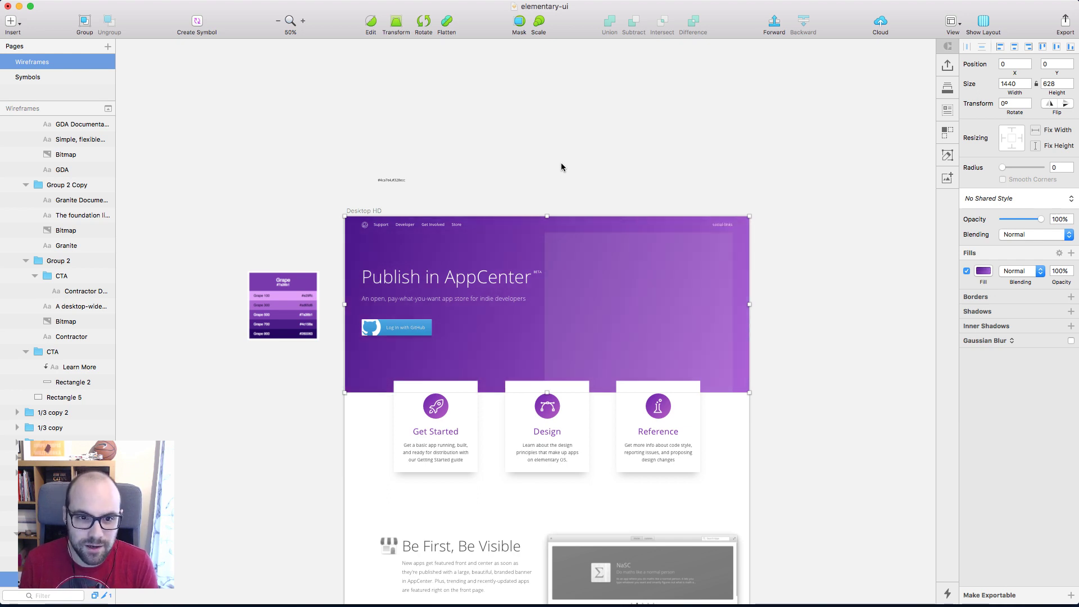
Extend the hero gradient's end point to the rectangle's bottom-right corner, keeping its start at the top-left corner
{"action": "left_click", "coordinate": [987, 273]}
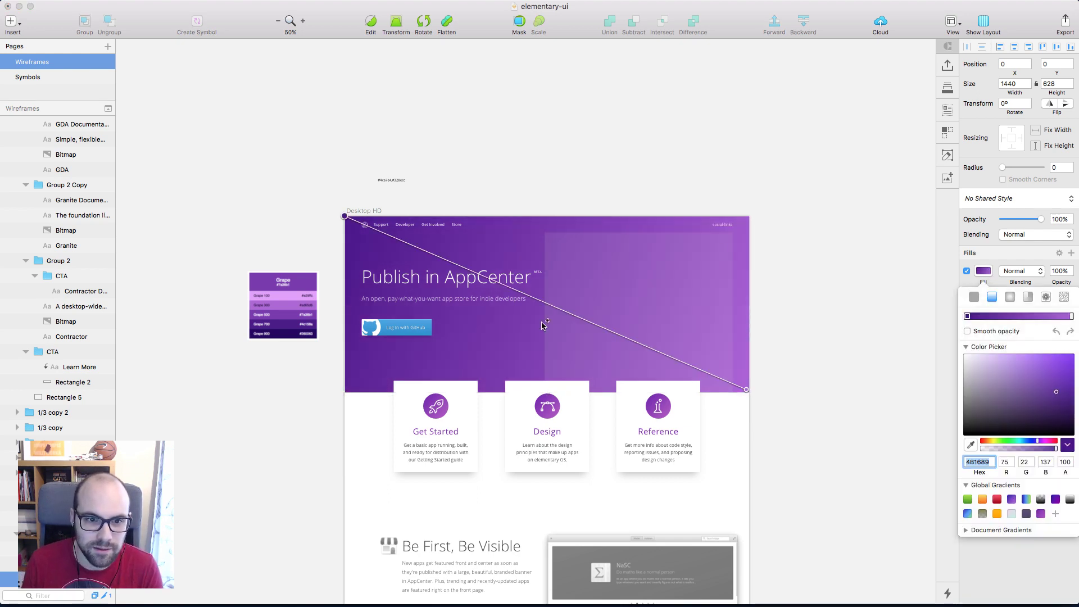
{"action": "left_click", "coordinate": [749, 390]}
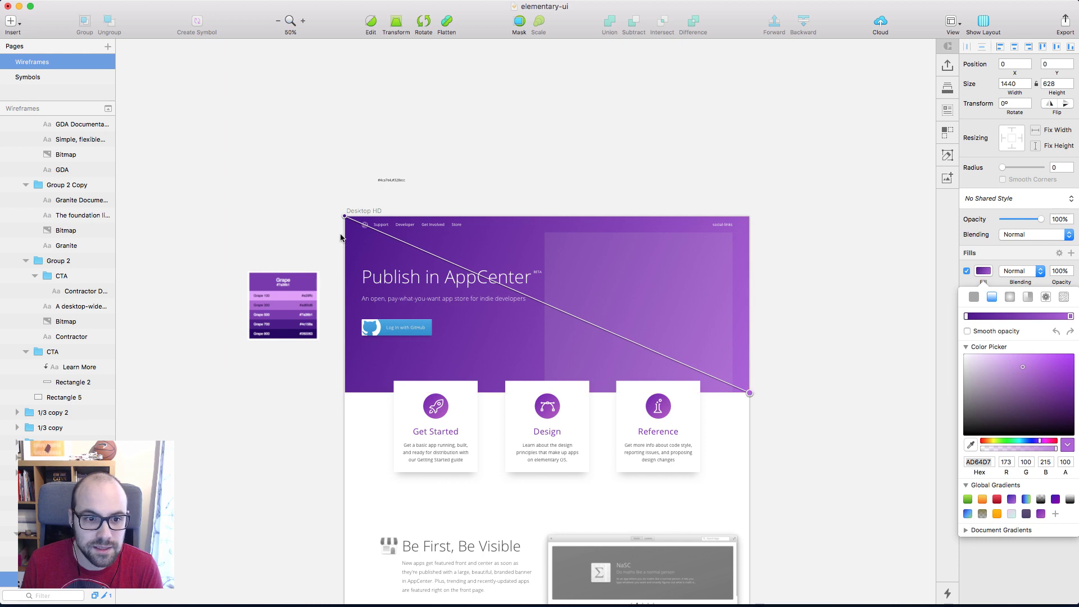
{"action": "left_click", "coordinate": [345, 217]}
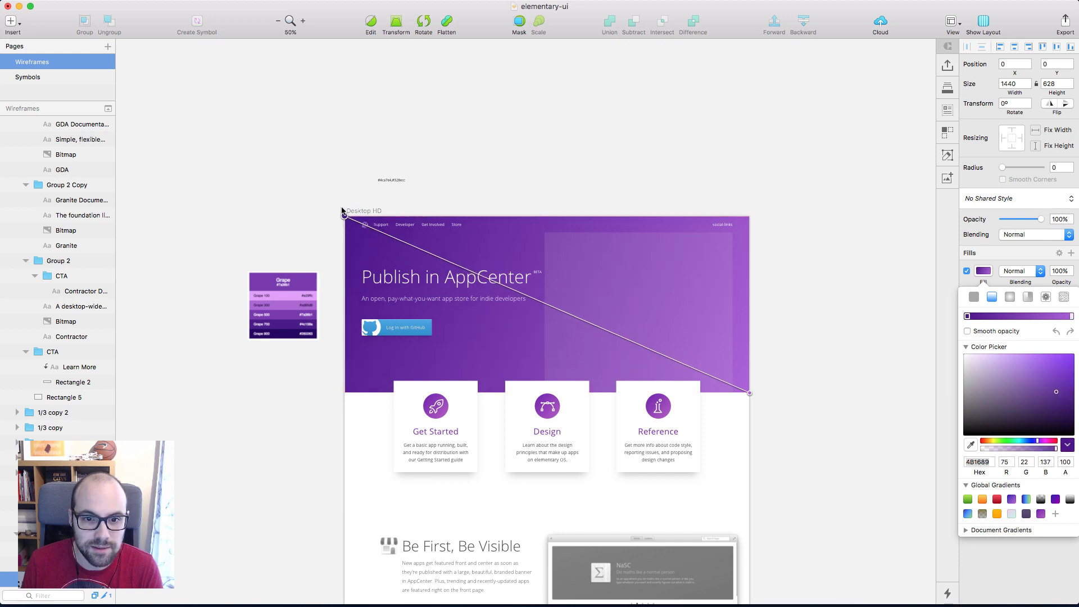
{"action": "left_click", "coordinate": [283, 162]}
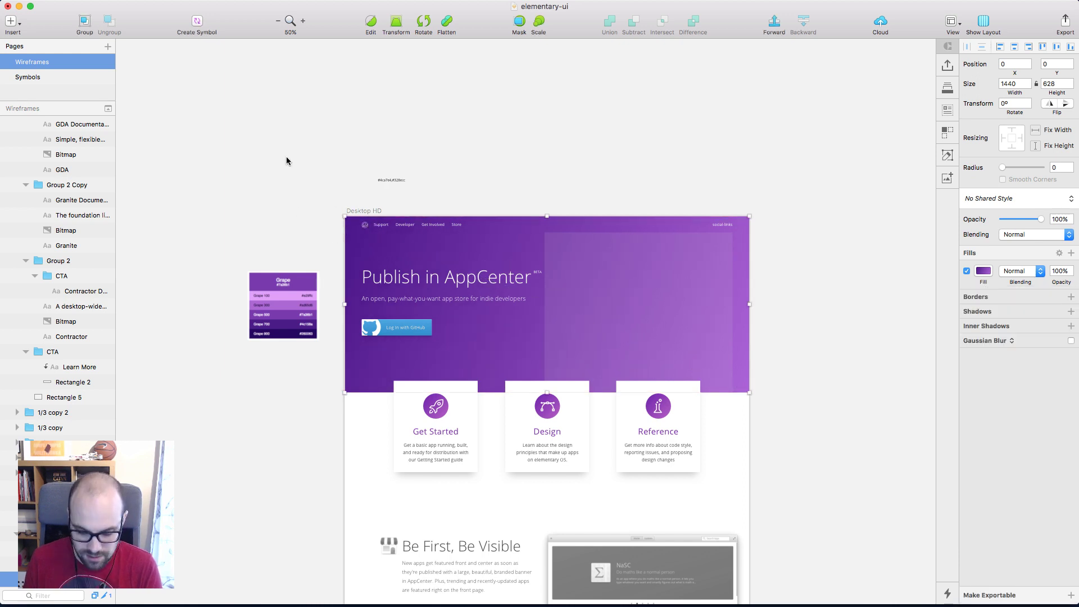
Examine the hero's diagonal gradient alongside the Grape palette, the GitHub login button and the three cards
{"action": "left_click", "coordinate": [396, 327]}
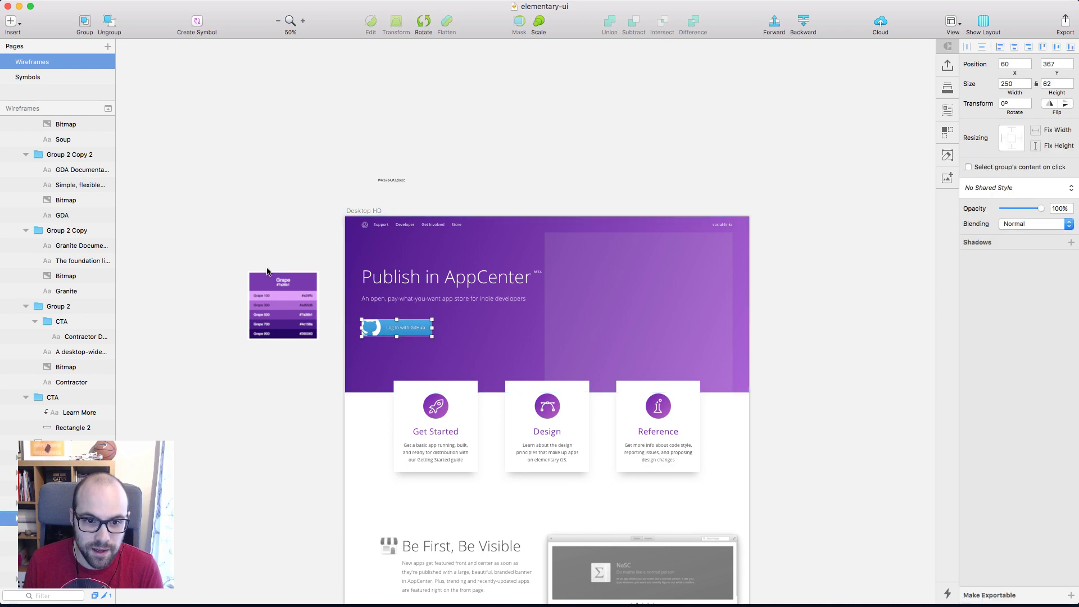
{"action": "scroll", "coordinate": [267, 271], "scroll_direction": "up", "scroll_amount": 5}
{"action": "left_click", "coordinate": [320, 137]}
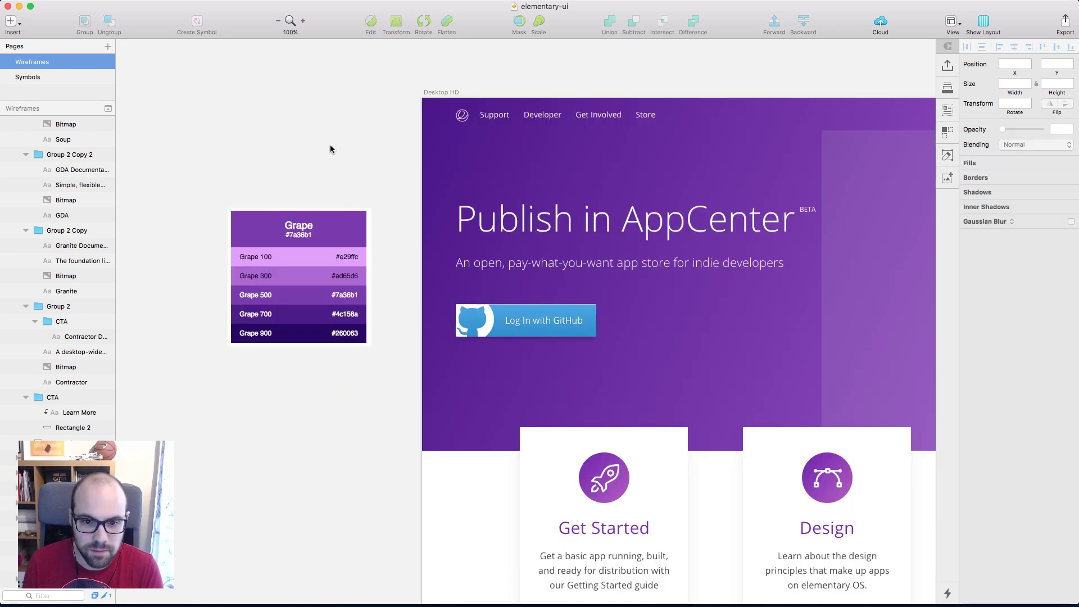
{"action": "scroll", "coordinate": [337, 169], "scroll_direction": "right", "scroll_amount": 3}
{"action": "scroll", "coordinate": [641, 313], "scroll_direction": "right", "scroll_amount": 4}
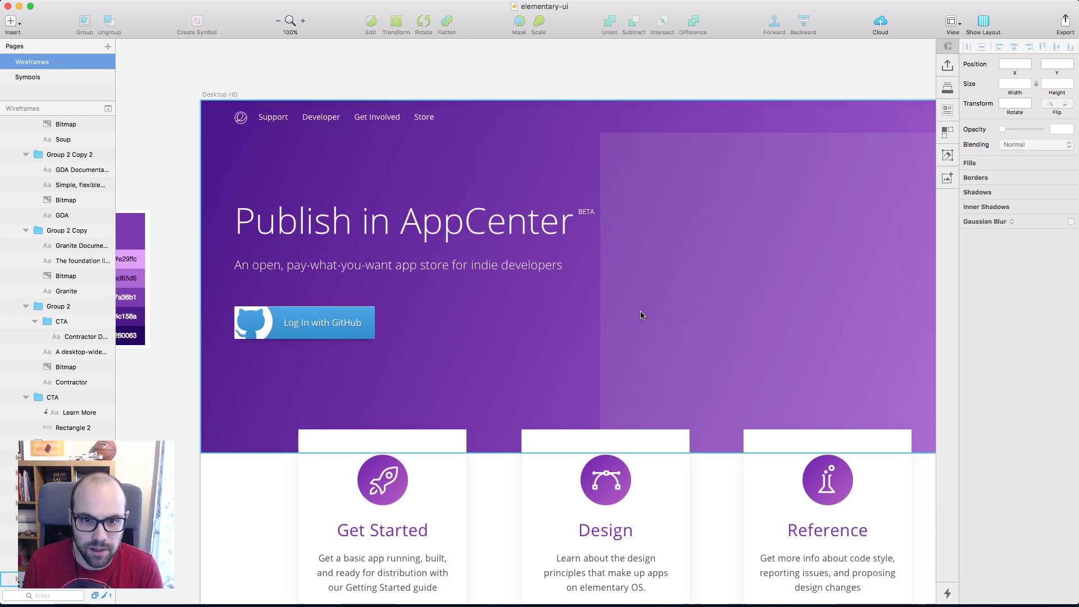
{"action": "scroll", "coordinate": [538, 240], "scroll_direction": "down", "scroll_amount": 4}
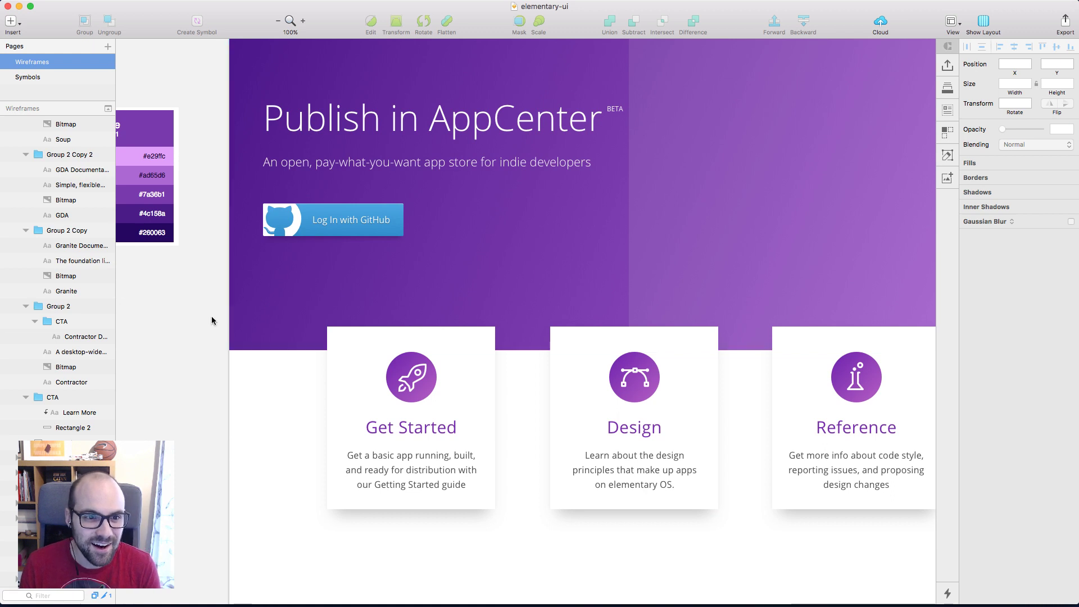
Fill the background of the Log In with GitHub button with the saved dark slate-purple global gradient
{"action": "left_click", "coordinate": [344, 219]}
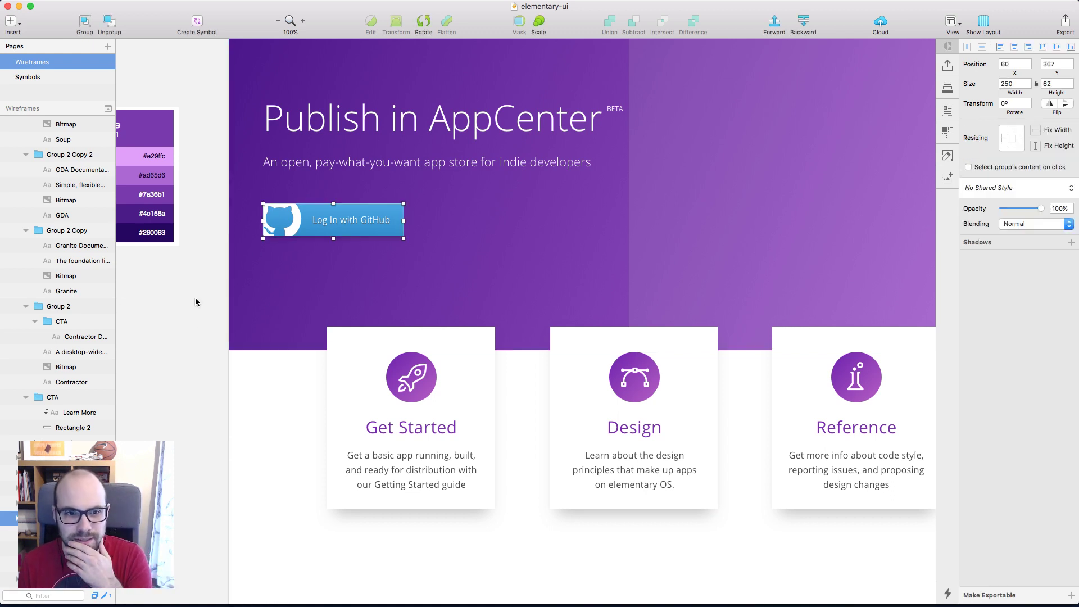
{"action": "scroll", "coordinate": [195, 303], "scroll_direction": "up", "scroll_amount": 2}
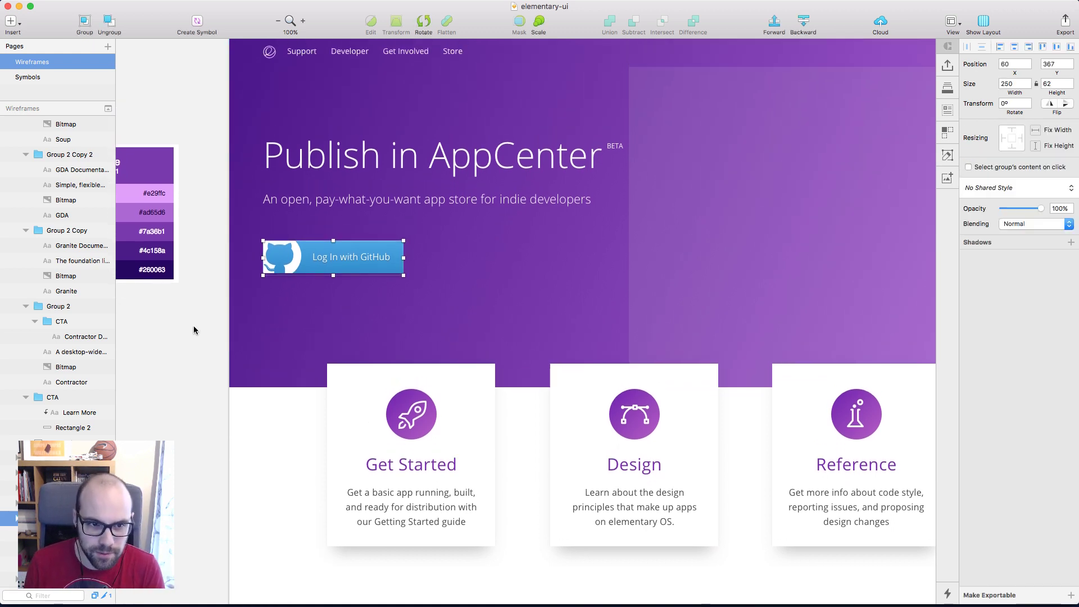
{"action": "double_click", "coordinate": [273, 268]}
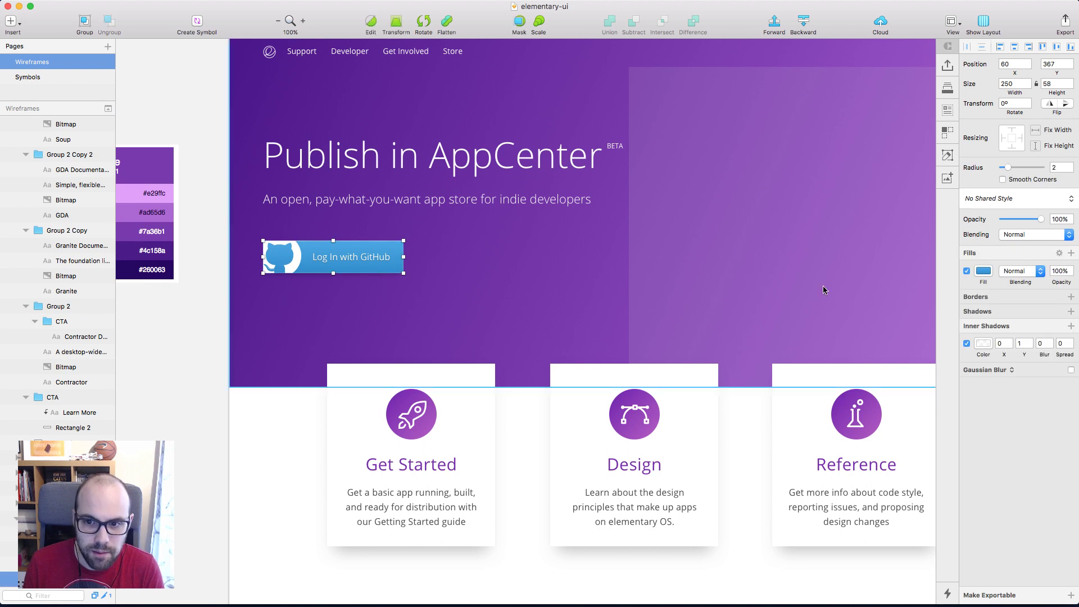
{"action": "left_click", "coordinate": [983, 272]}
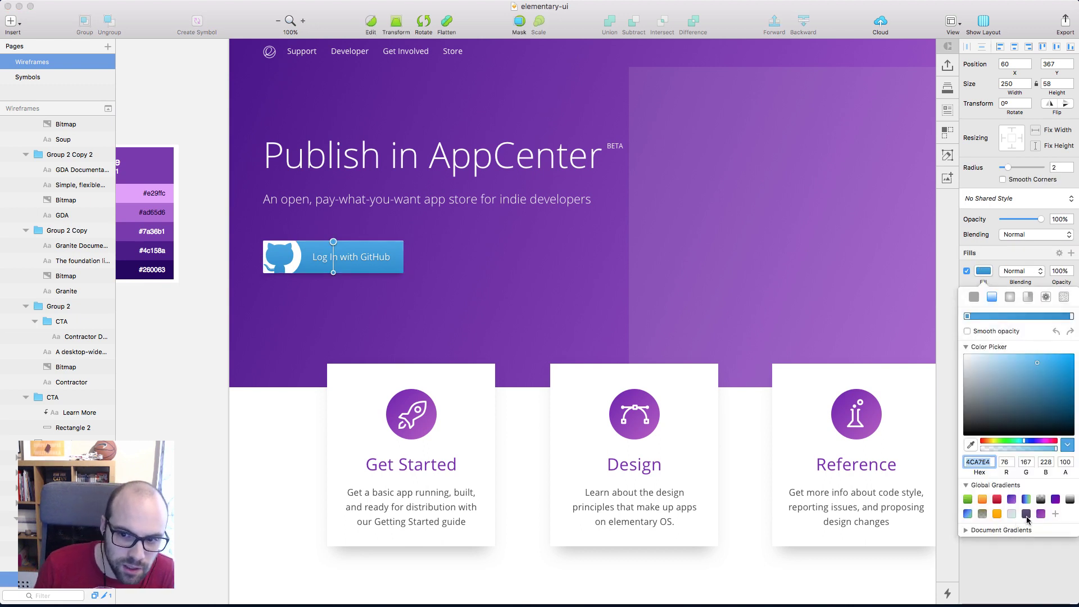
{"action": "left_click", "coordinate": [1026, 516]}
{"action": "left_click", "coordinate": [200, 378]}
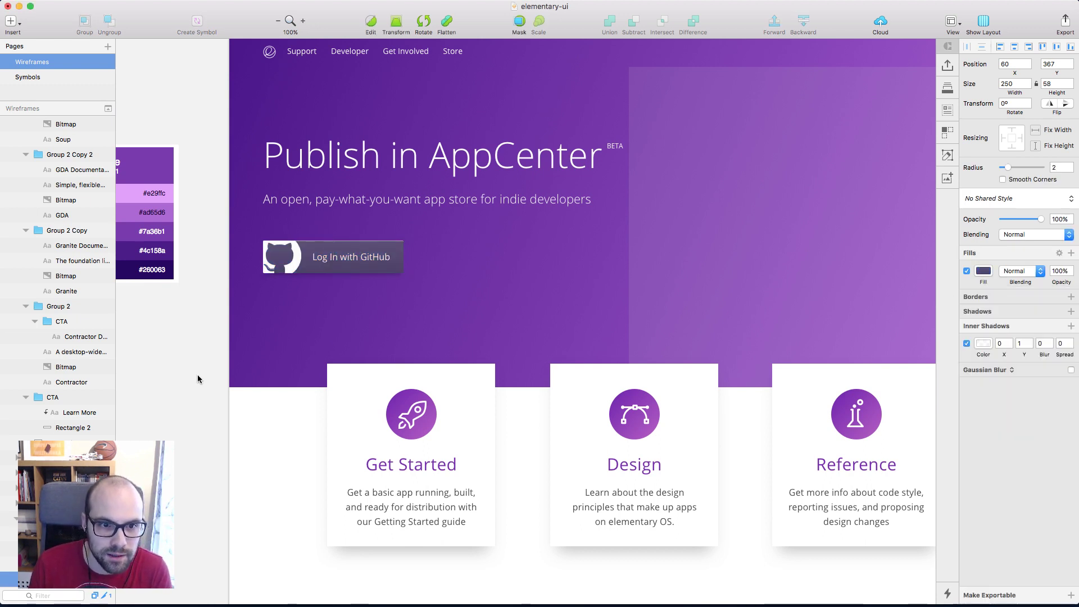
{"action": "left_click", "coordinate": [200, 378]}
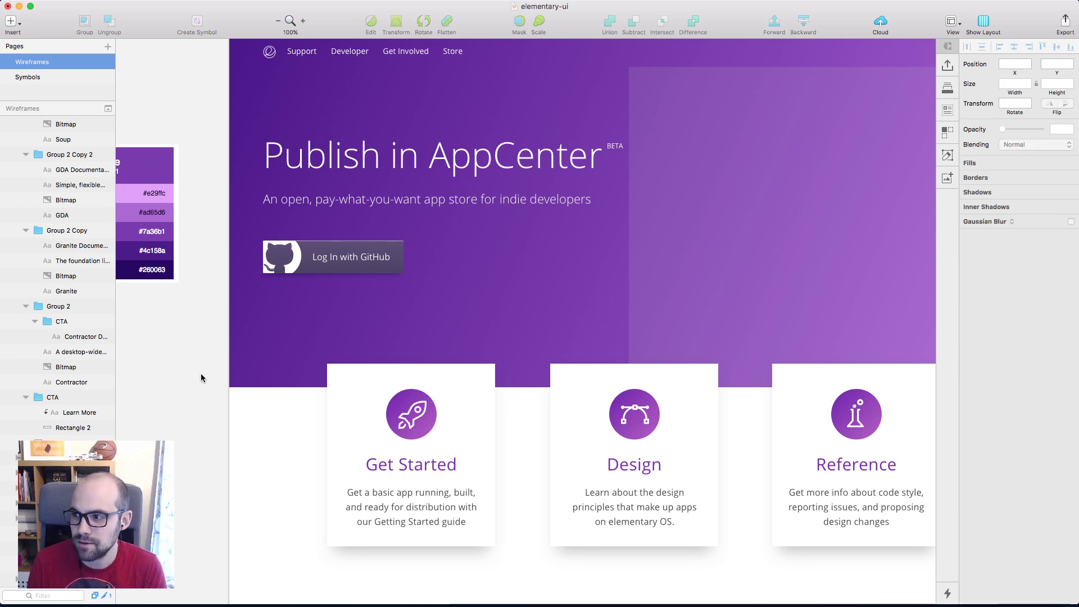
{"action": "scroll", "coordinate": [201, 379], "scroll_direction": "up", "scroll_amount": 2}
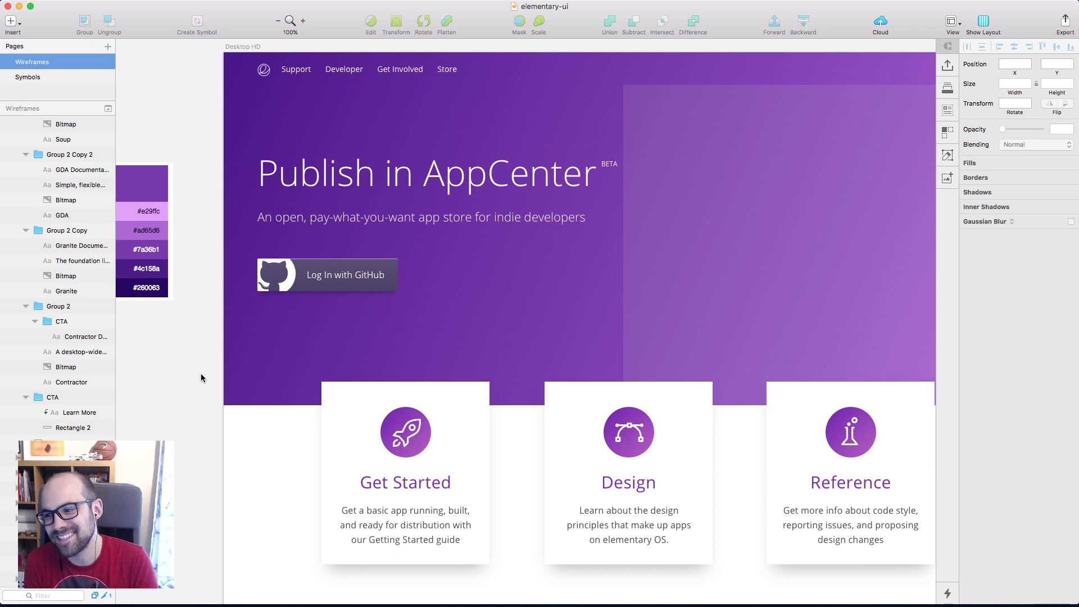
{"action": "scroll", "coordinate": [197, 388], "scroll_direction": "up", "scroll_amount": 1}
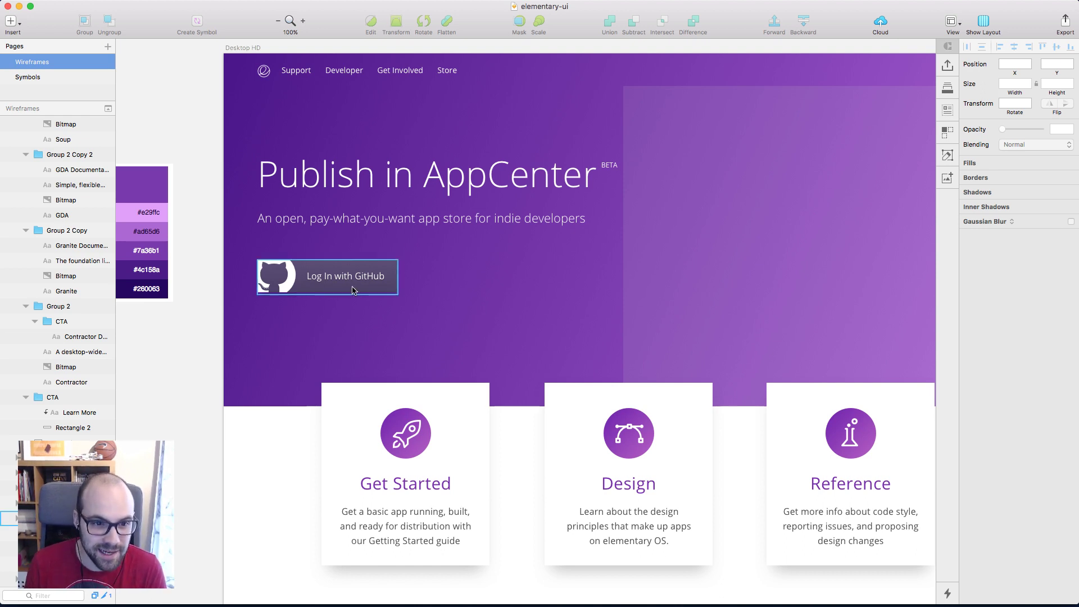
{"action": "scroll", "coordinate": [163, 355], "scroll_direction": "up", "scroll_amount": 3}
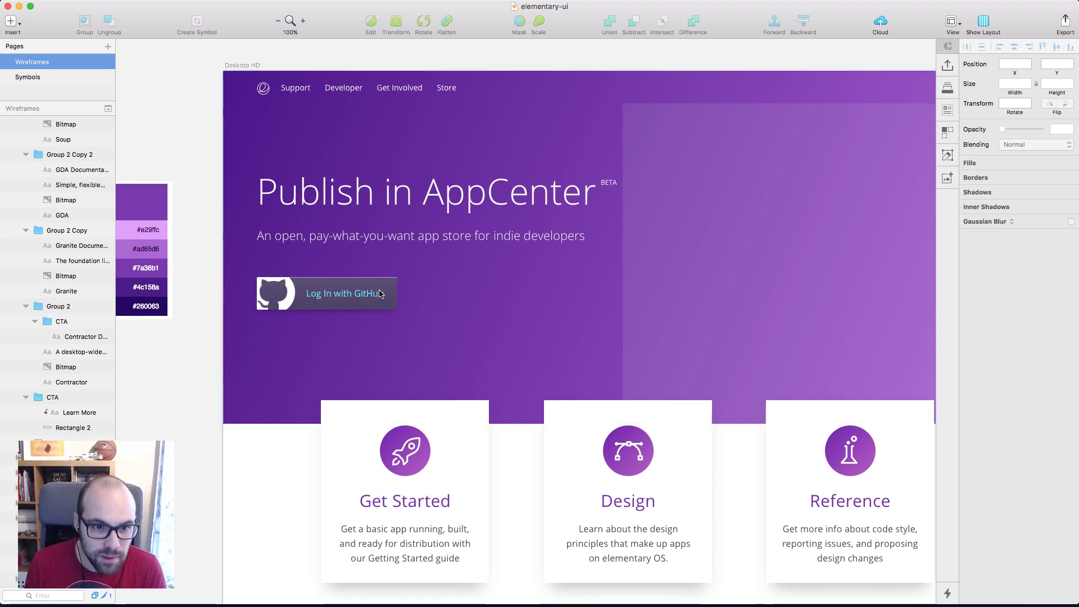
Lower the alpha of the white inner shadow on the Log In with GitHub button's background to 30
{"action": "left_click", "coordinate": [343, 293]}
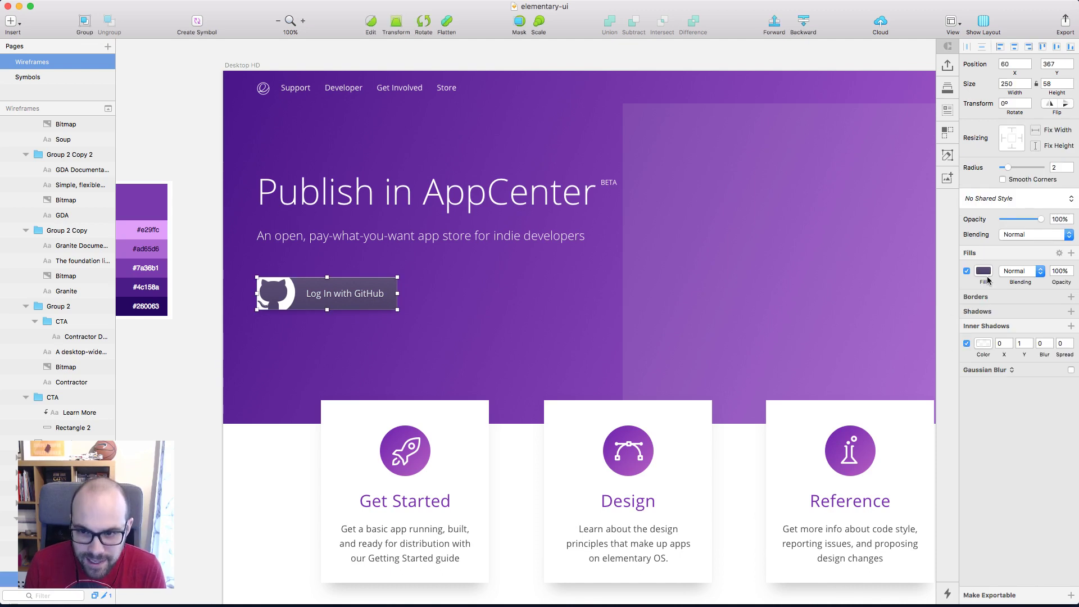
{"action": "left_click", "coordinate": [983, 344]}
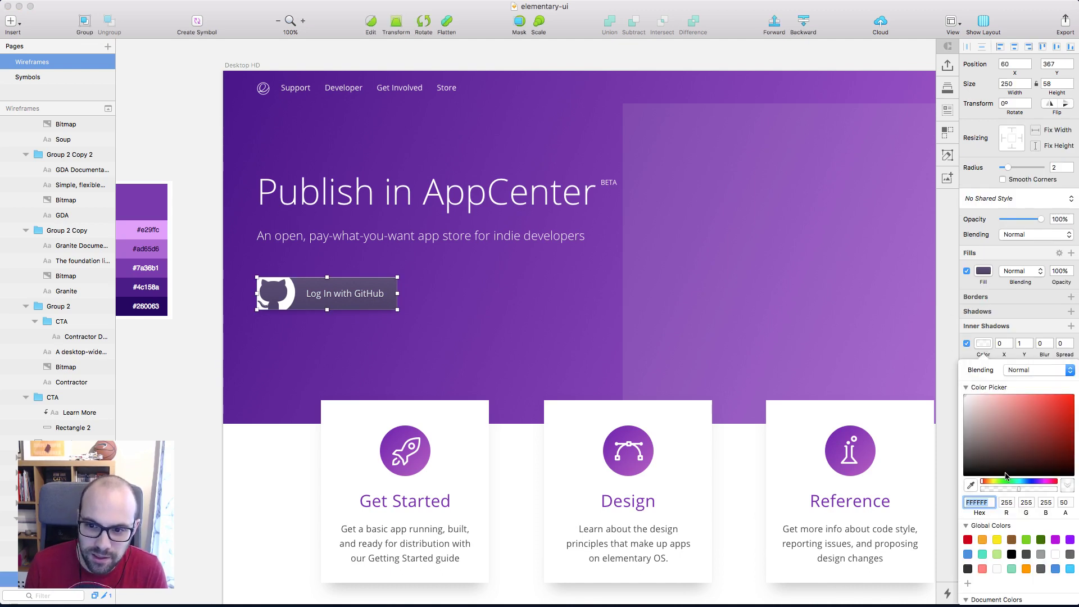
{"action": "left_click_drag", "start_coordinate": [1018, 491], "coordinate": [1016, 490]}
{"action": "left_click_drag", "start_coordinate": [1005, 491], "coordinate": [1004, 491]}
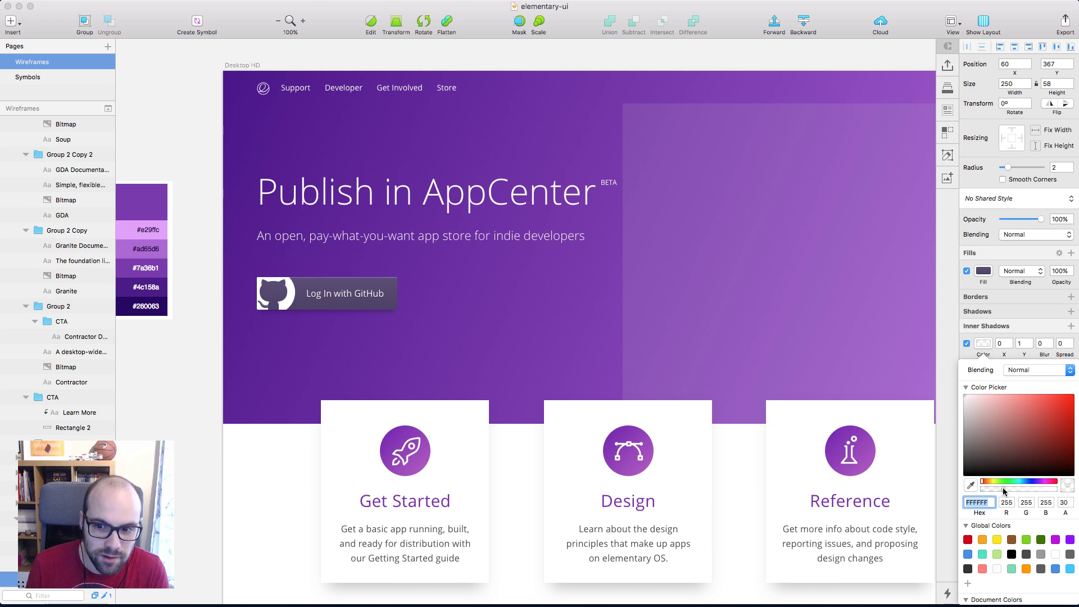
{"action": "left_click_drag", "start_coordinate": [1003, 491], "coordinate": [1005, 491]}
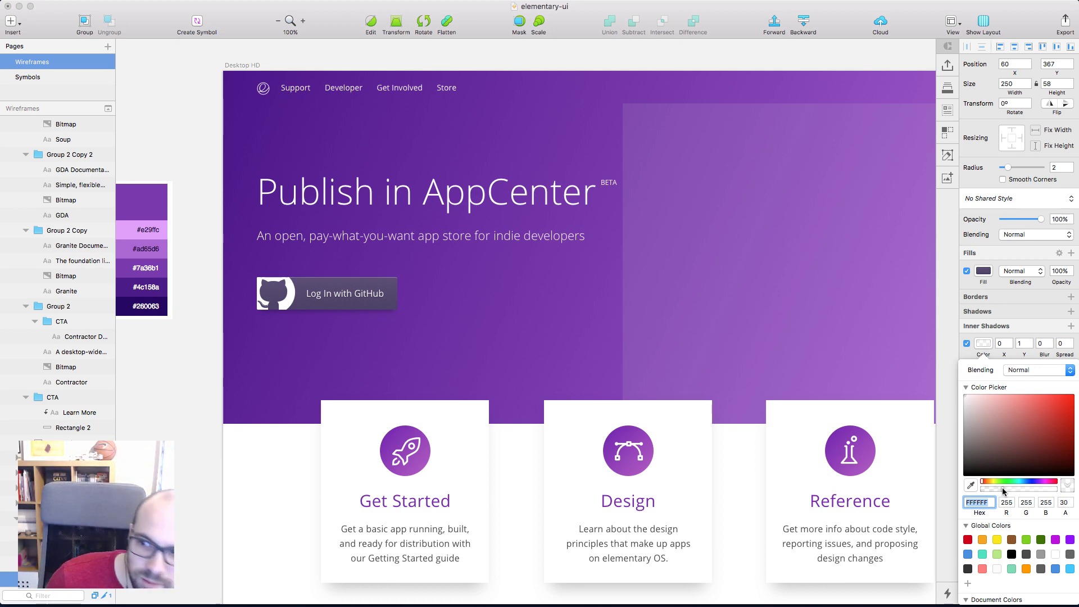
{"action": "left_click", "coordinate": [184, 393]}
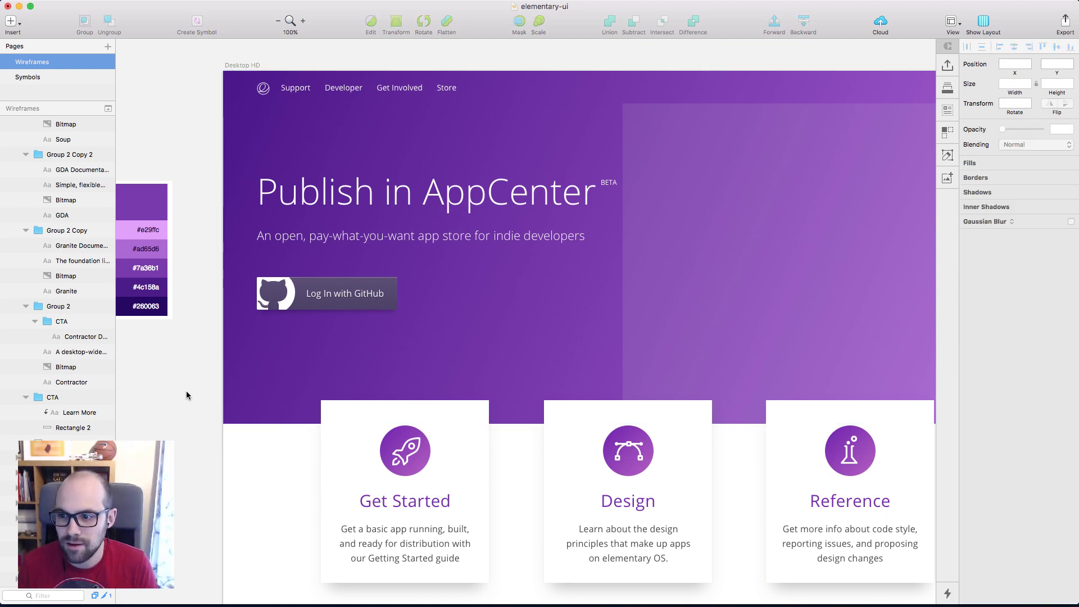
Show the hidden isometric shop illustration over the hero's translucent placeholder, and hide it again
{"action": "scroll", "coordinate": [187, 390], "scroll_direction": "up", "scroll_amount": 3}
{"action": "scroll", "coordinate": [188, 394], "scroll_direction": "right", "scroll_amount": 3}
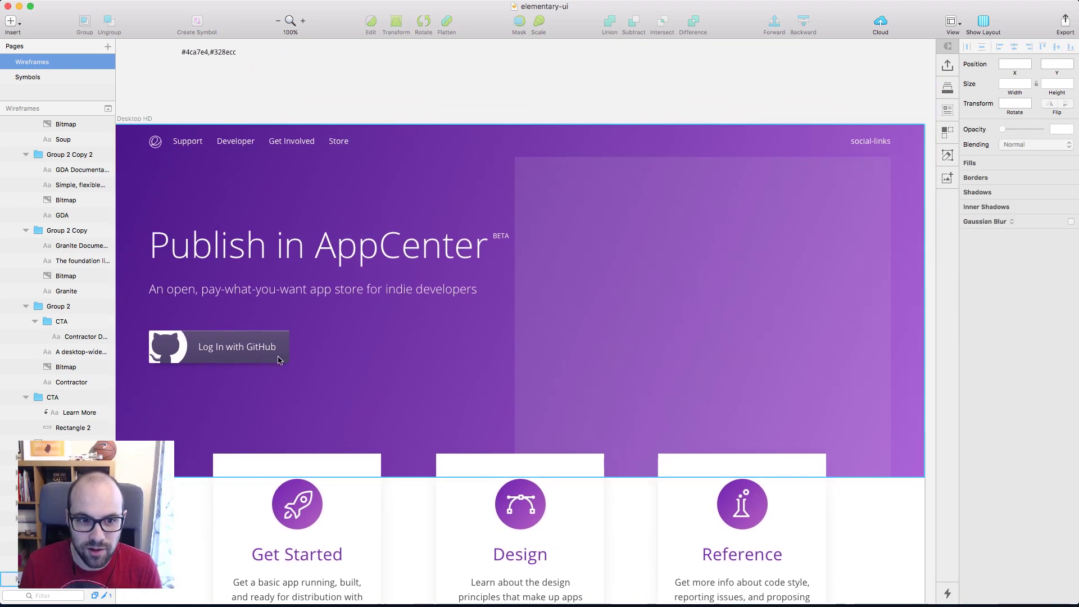
{"action": "scroll", "coordinate": [663, 287], "scroll_direction": "down", "scroll_amount": 1}
{"action": "left_click", "coordinate": [669, 315]}
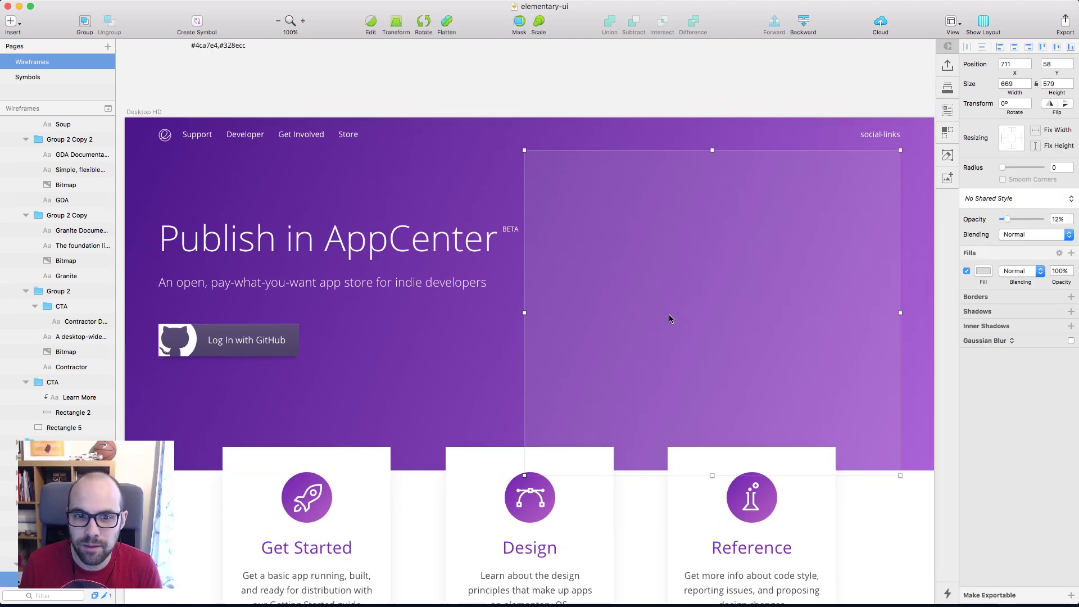
{"action": "scroll", "coordinate": [101, 427], "scroll_direction": "down", "scroll_amount": 2}
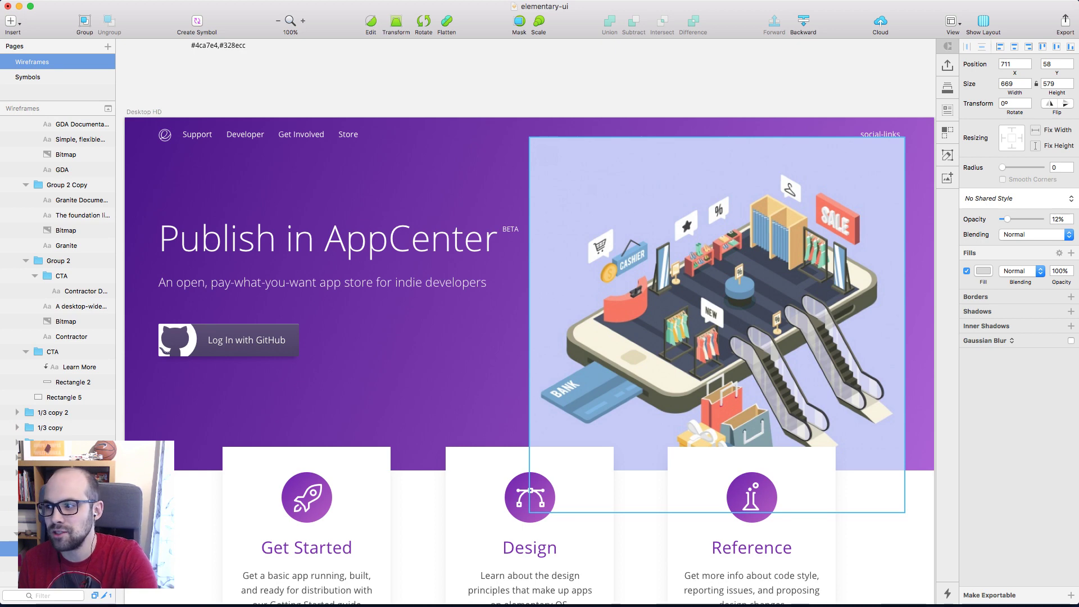
{"action": "left_click", "coordinate": [494, 66]}
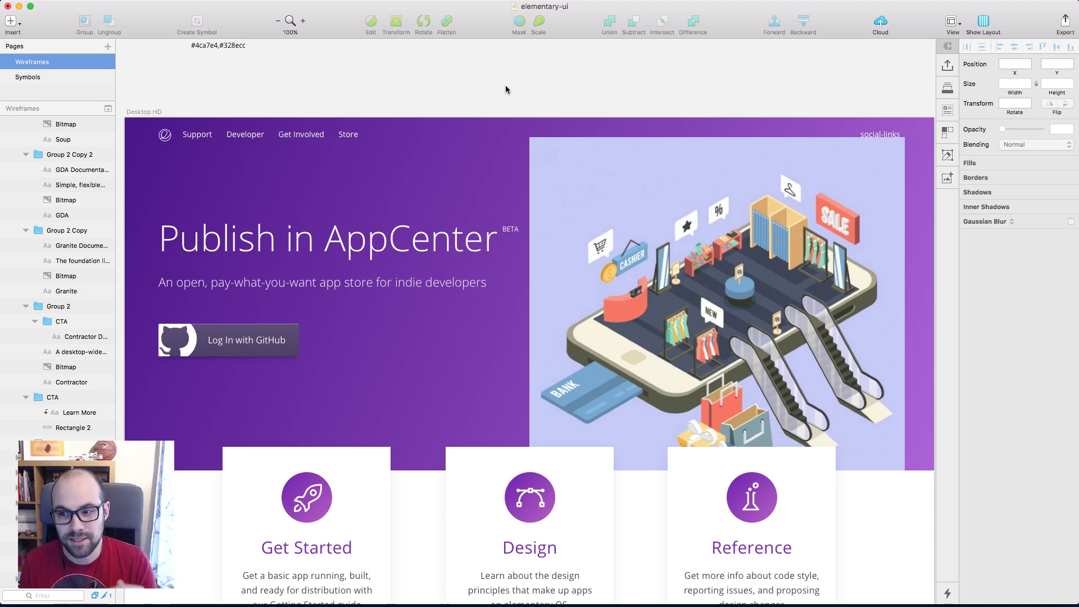
{"action": "scroll", "coordinate": [62, 444], "scroll_direction": "down", "scroll_amount": 1}
{"action": "scroll", "coordinate": [62, 444], "scroll_direction": "up", "scroll_amount": 1}
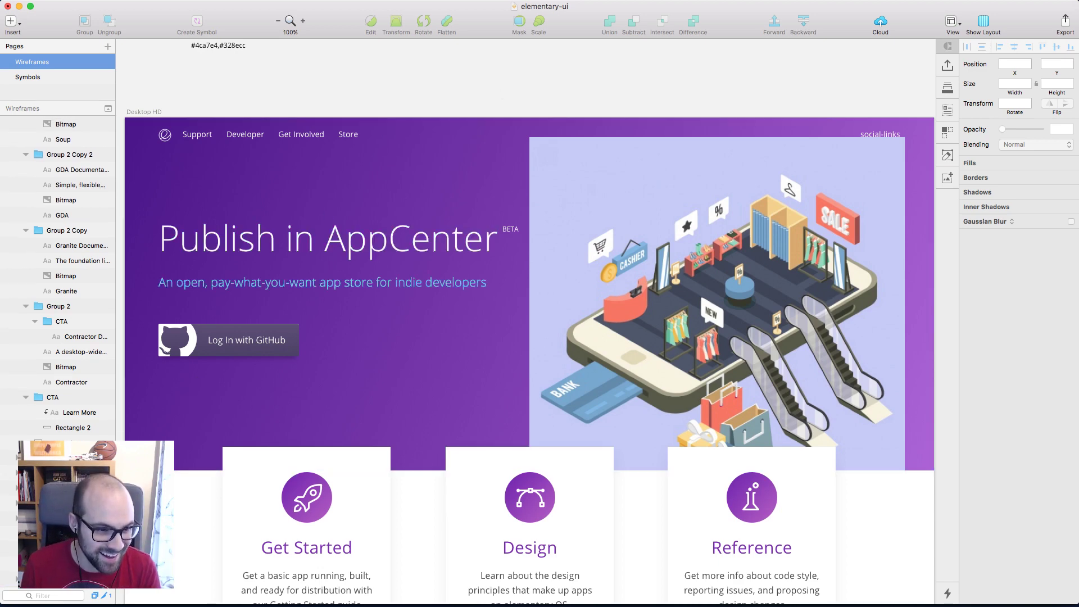
{"action": "left_click", "coordinate": [669, 293]}
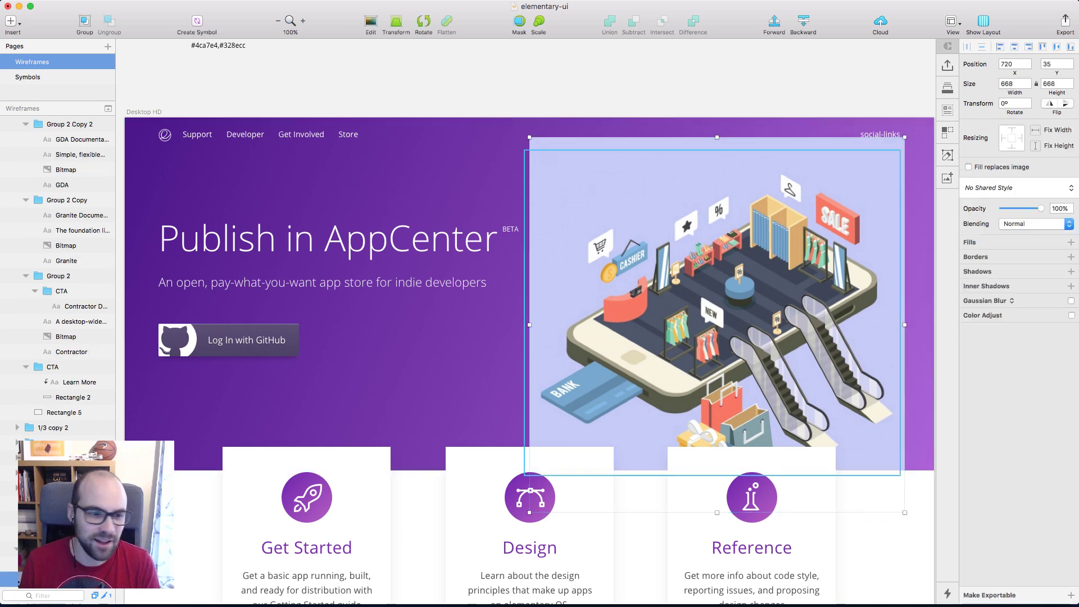
{"action": "key", "text": "super+shift+h"}
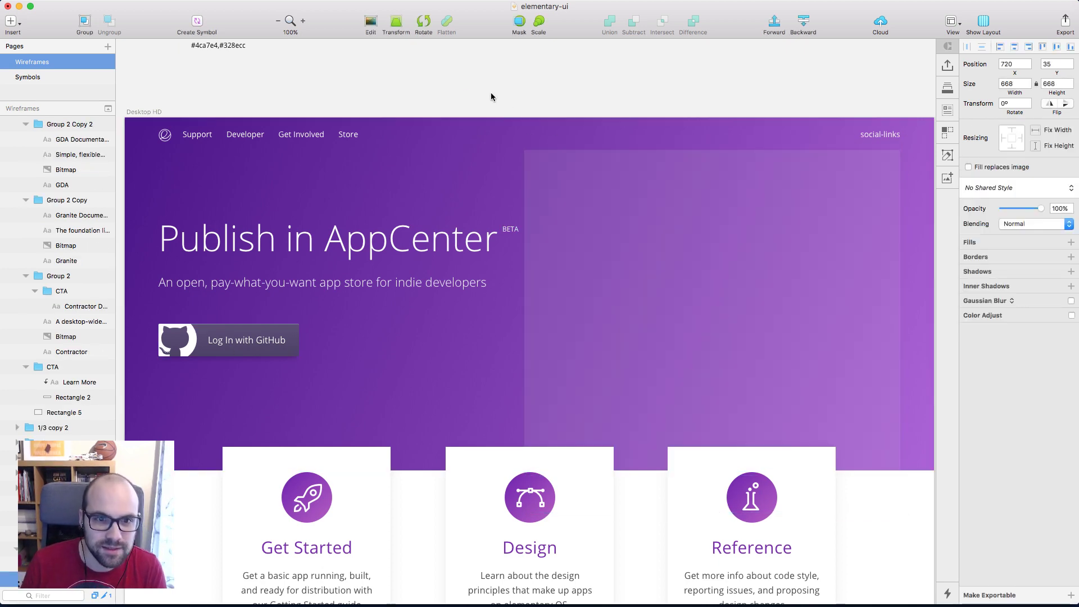
{"action": "left_click", "coordinate": [464, 83]}
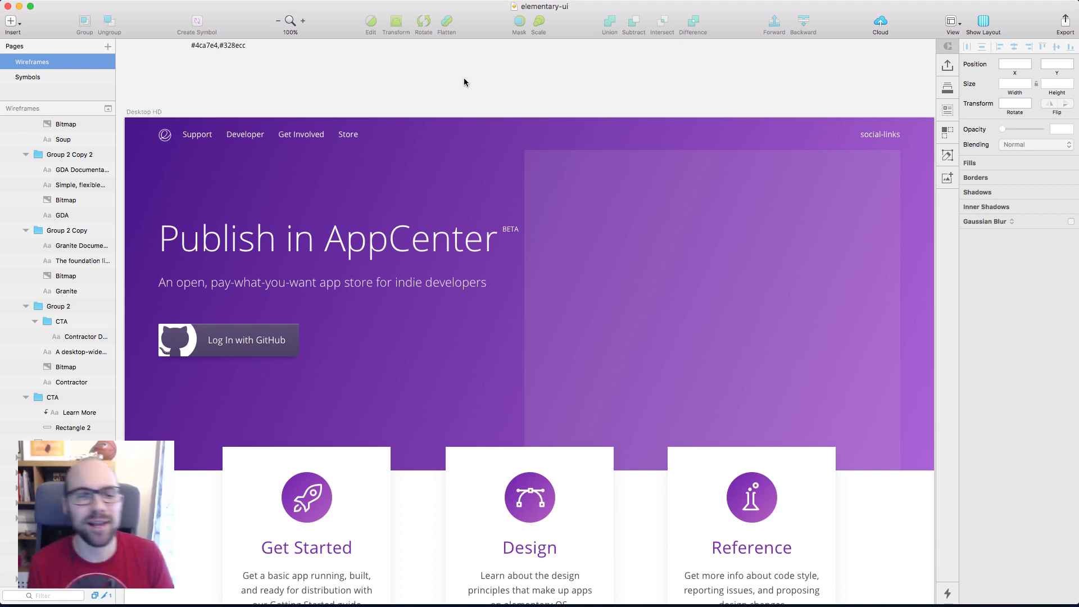
Examine the recolored hero, its login button and the three cards, down to the Be First, Be Visible section
{"action": "scroll", "coordinate": [463, 83], "scroll_direction": "left", "scroll_amount": 3}
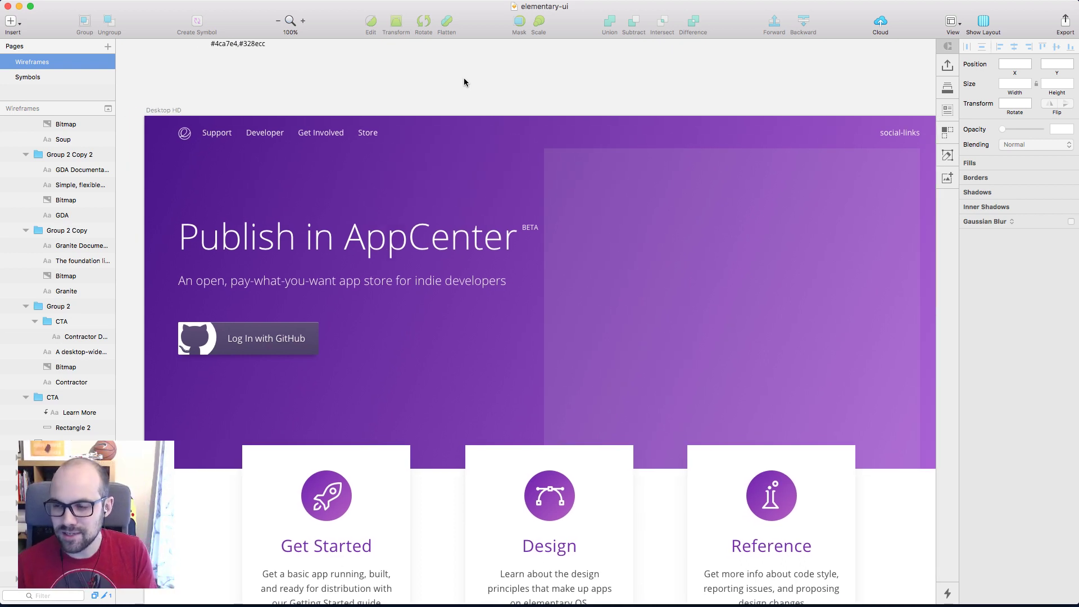
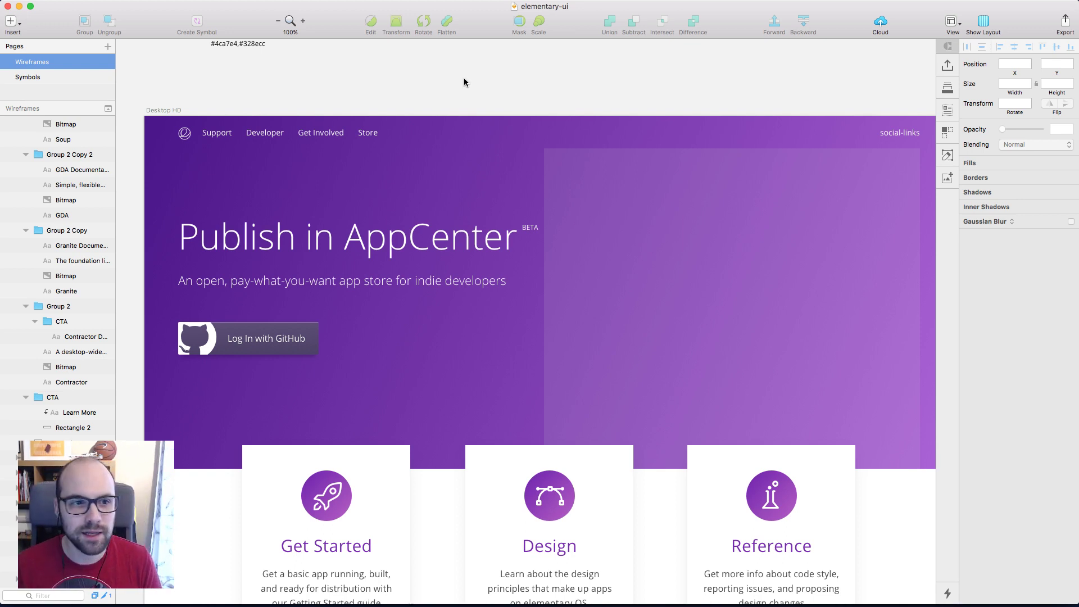
{"action": "scroll", "coordinate": [464, 82], "scroll_direction": "right", "scroll_amount": 2}
{"action": "scroll", "coordinate": [463, 82], "scroll_direction": "down", "scroll_amount": 1}
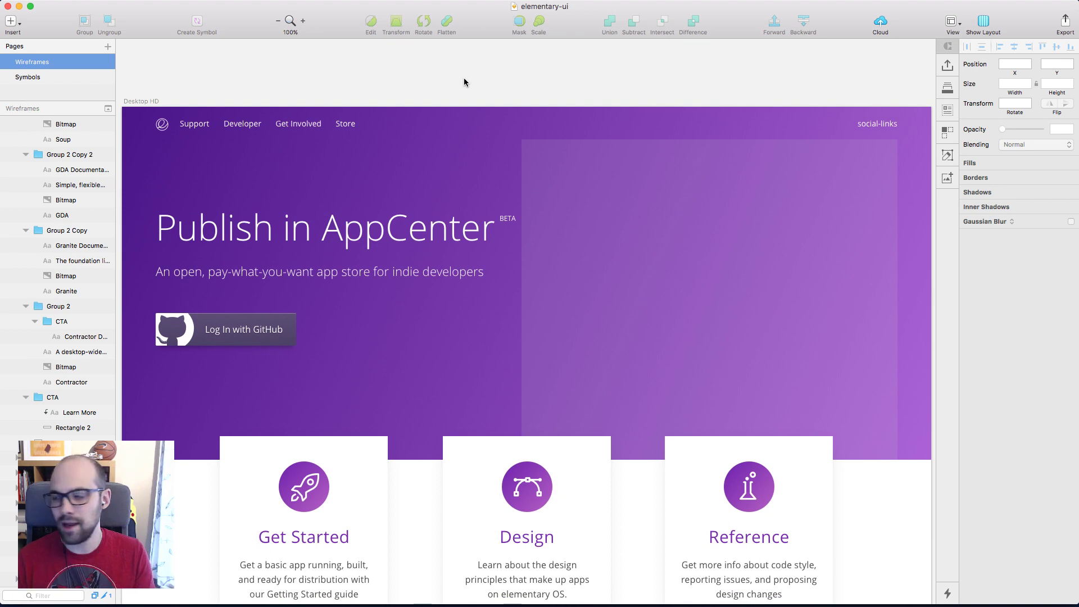
{"action": "scroll", "coordinate": [464, 82], "scroll_direction": "left", "scroll_amount": 2}
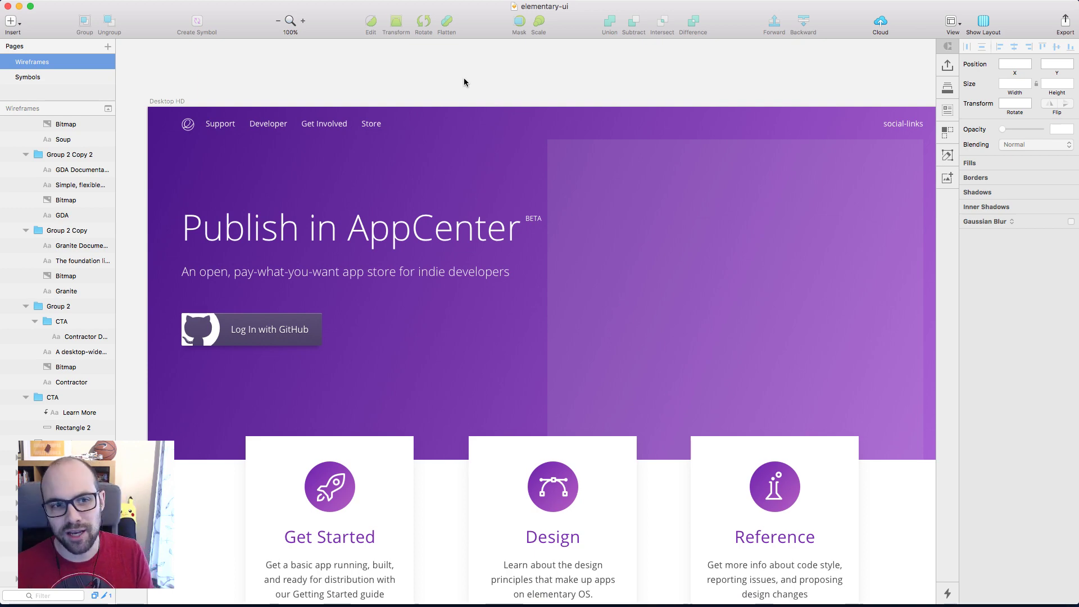
{"action": "scroll", "coordinate": [464, 82], "scroll_direction": "right", "scroll_amount": 2}
{"action": "scroll", "coordinate": [463, 82], "scroll_direction": "down", "scroll_amount": 10}
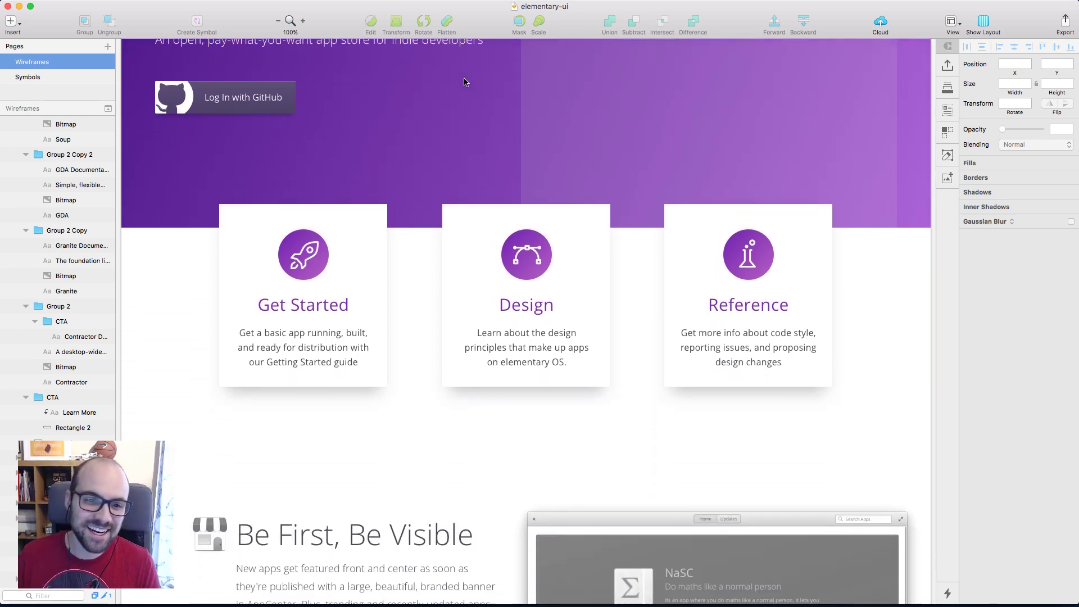
{"action": "scroll", "coordinate": [464, 82], "scroll_direction": "up", "scroll_amount": 3}
{"action": "scroll", "coordinate": [464, 82], "scroll_direction": "down", "scroll_amount": 10}
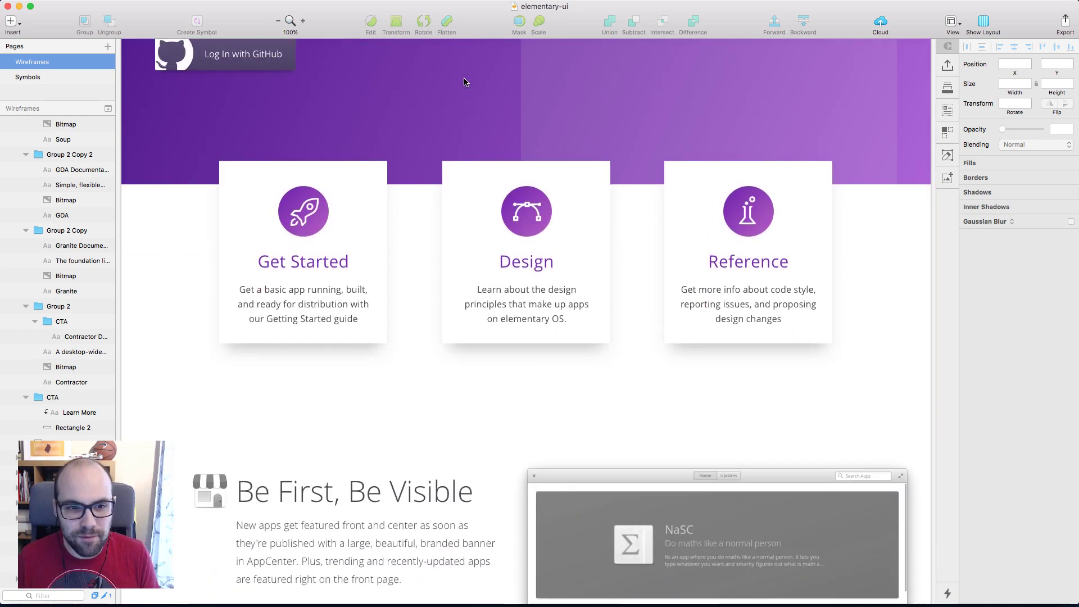
{"action": "scroll", "coordinate": [390, 253], "scroll_direction": "down", "scroll_amount": 2}
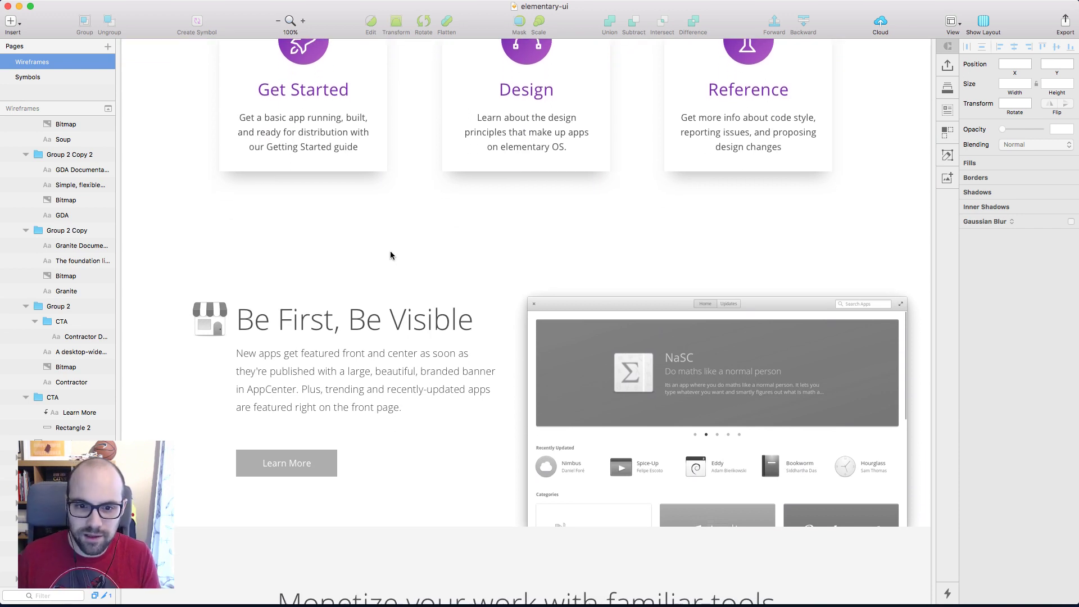
Turn off the color adjustment on the AppCenter screenshot in the Be First, Be Visible section
{"action": "double_click", "coordinate": [668, 366]}
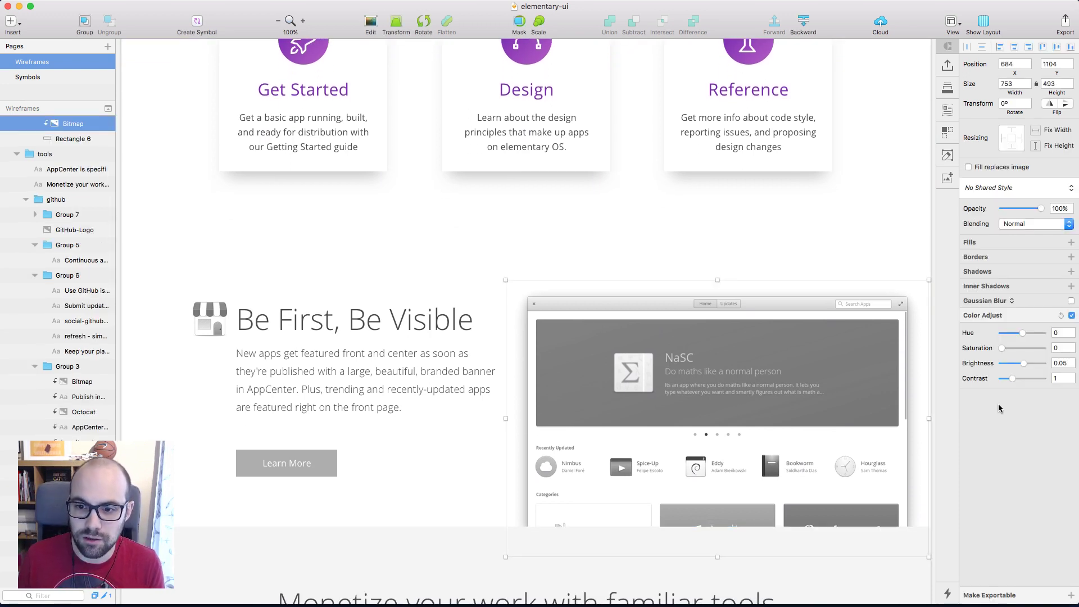
{"action": "left_click", "coordinate": [1072, 316]}
{"action": "left_click", "coordinate": [559, 309]}
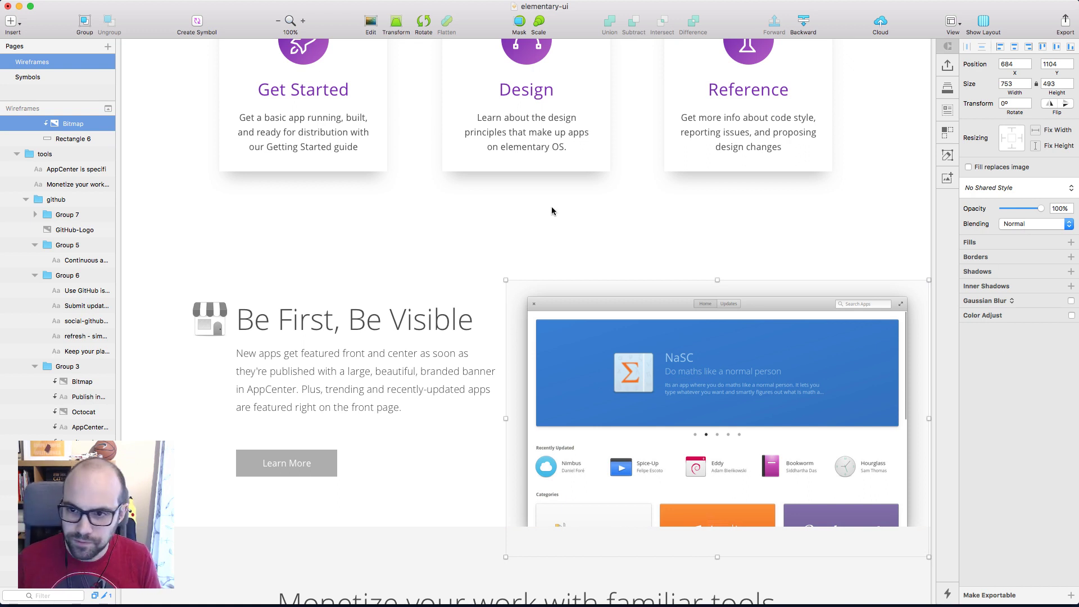
Try the Darken, Multiply, Color Burn, Lighten, Screen and Color Dodge blending modes on the AppCenter screenshot, and return it to Normal
{"action": "left_click", "coordinate": [1024, 224]}
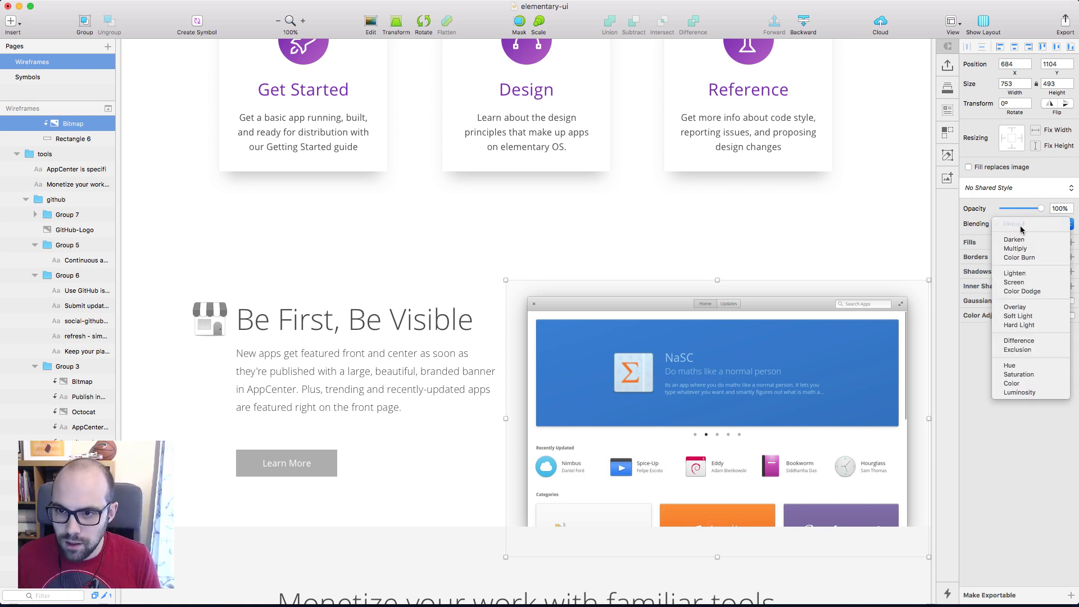
{"action": "left_click", "coordinate": [1022, 234]}
{"action": "left_click", "coordinate": [1022, 224]}
{"action": "left_click", "coordinate": [1022, 234]}
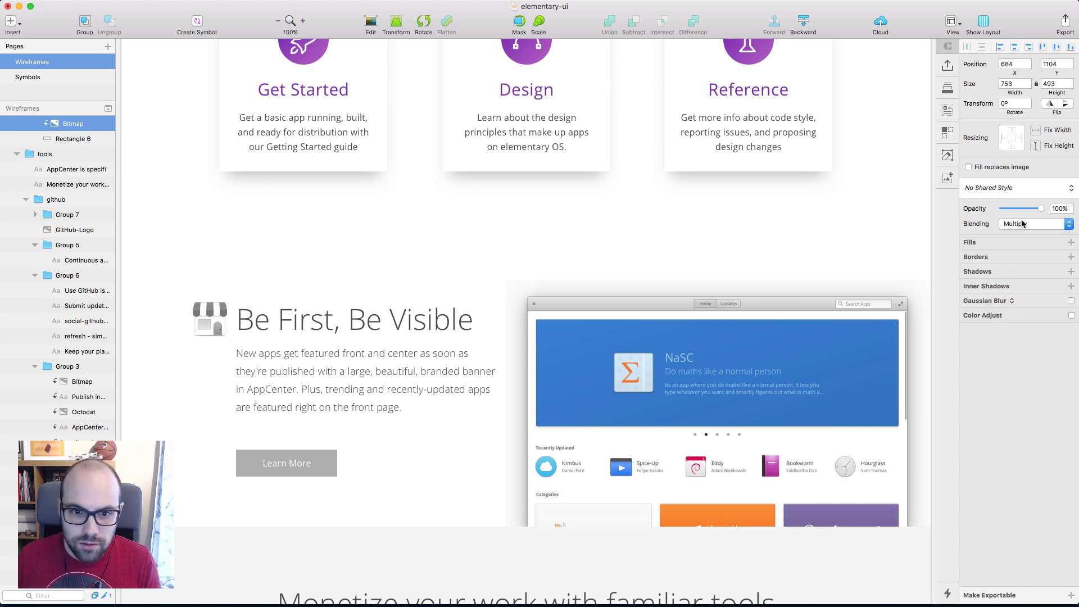
{"action": "left_click", "coordinate": [1022, 226]}
{"action": "left_click", "coordinate": [1022, 232]}
{"action": "left_click", "coordinate": [1022, 224]}
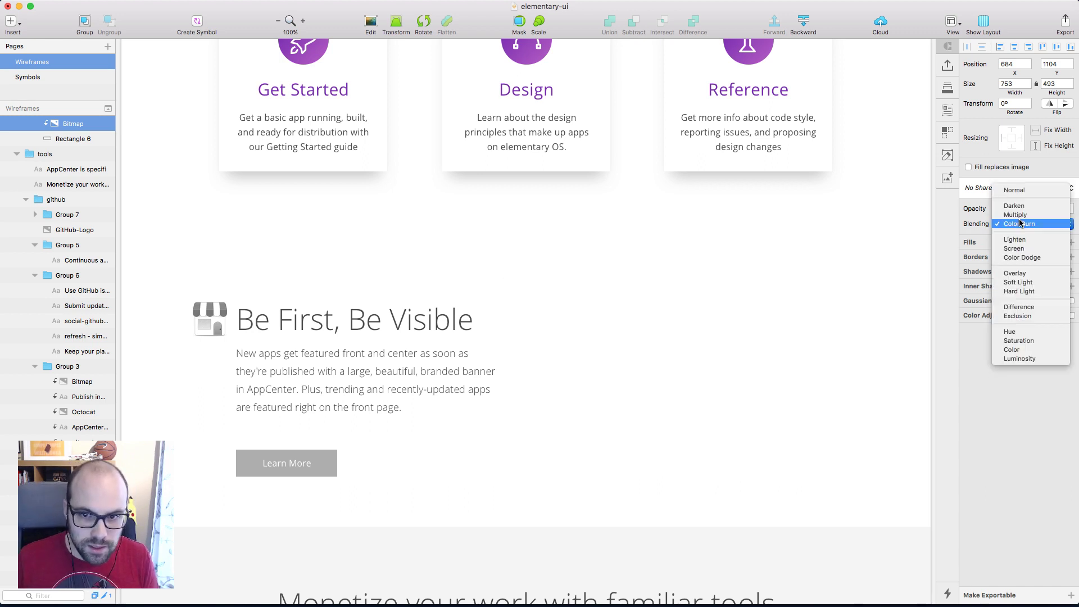
{"action": "left_click", "coordinate": [1020, 240]}
{"action": "left_click", "coordinate": [1019, 225]}
{"action": "left_click", "coordinate": [1016, 233]}
{"action": "left_click", "coordinate": [1016, 226]}
{"action": "left_click", "coordinate": [1016, 235]}
{"action": "left_click", "coordinate": [1019, 223]}
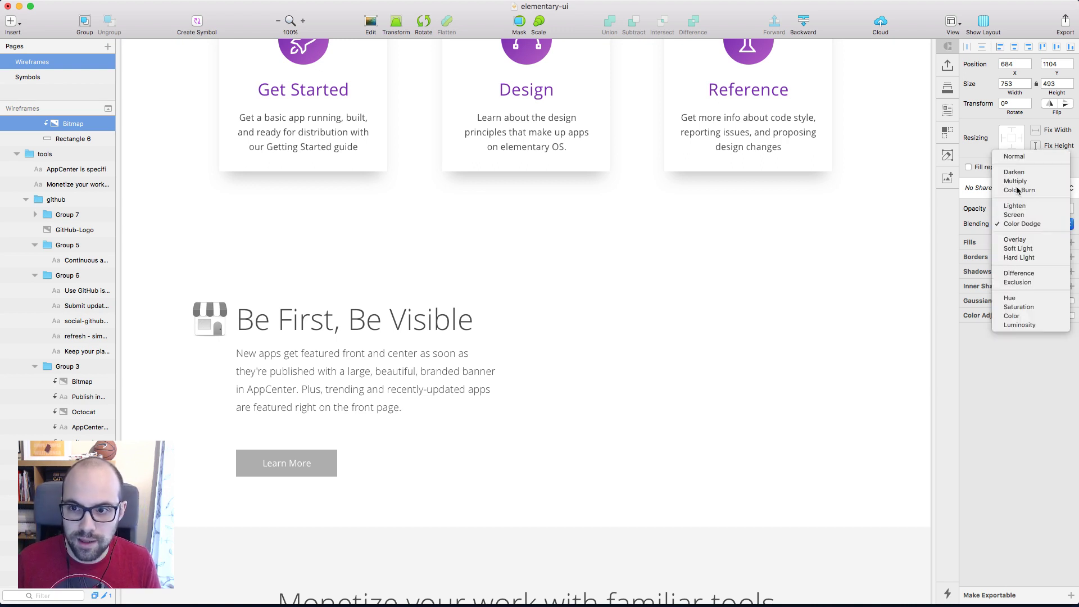
{"action": "left_click", "coordinate": [1022, 156]}
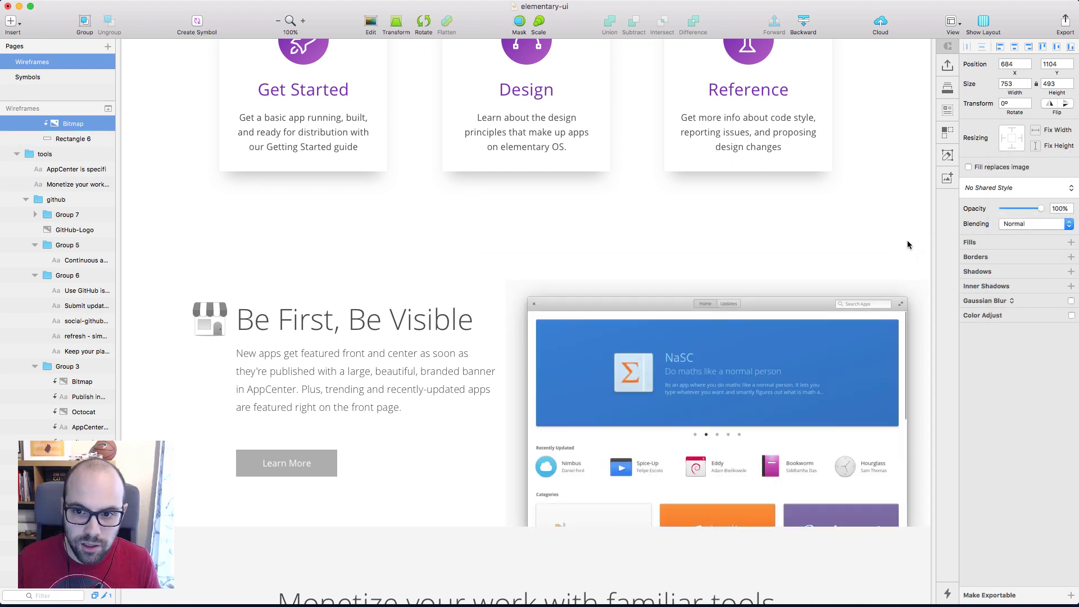
{"action": "scroll", "coordinate": [918, 248], "scroll_direction": "right", "scroll_amount": 3}
{"action": "left_click", "coordinate": [897, 259]}
{"action": "scroll", "coordinate": [897, 260], "scroll_direction": "down", "scroll_amount": 2}
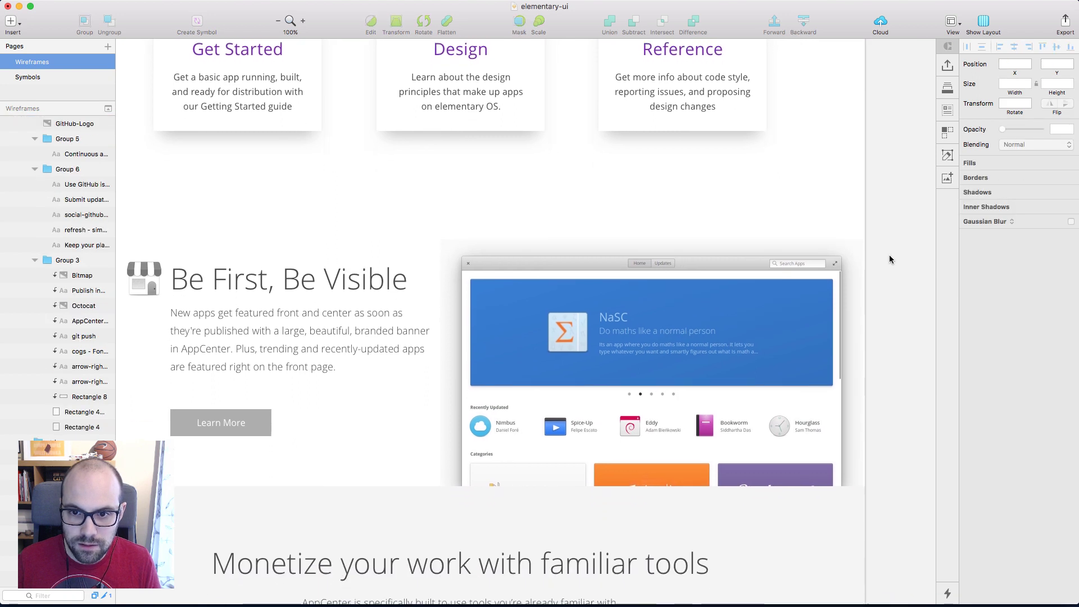
Try adjusting the opacity of the AppCenter screenshot inside the showcase group, leaving it at 100%
{"action": "left_click", "coordinate": [758, 300]}
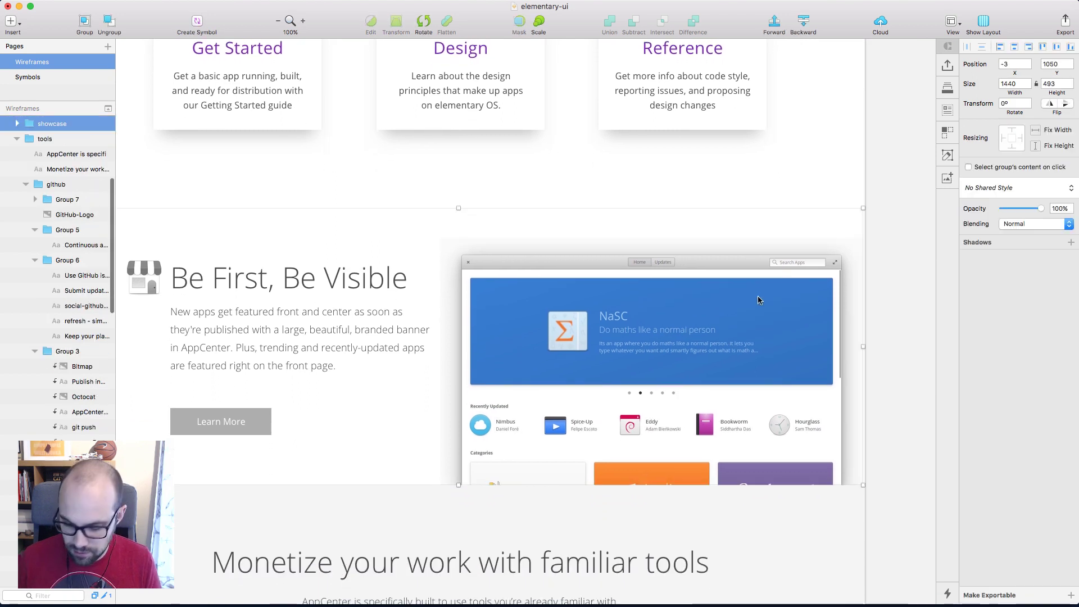
{"action": "left_click", "coordinate": [830, 271], "text": "super"}
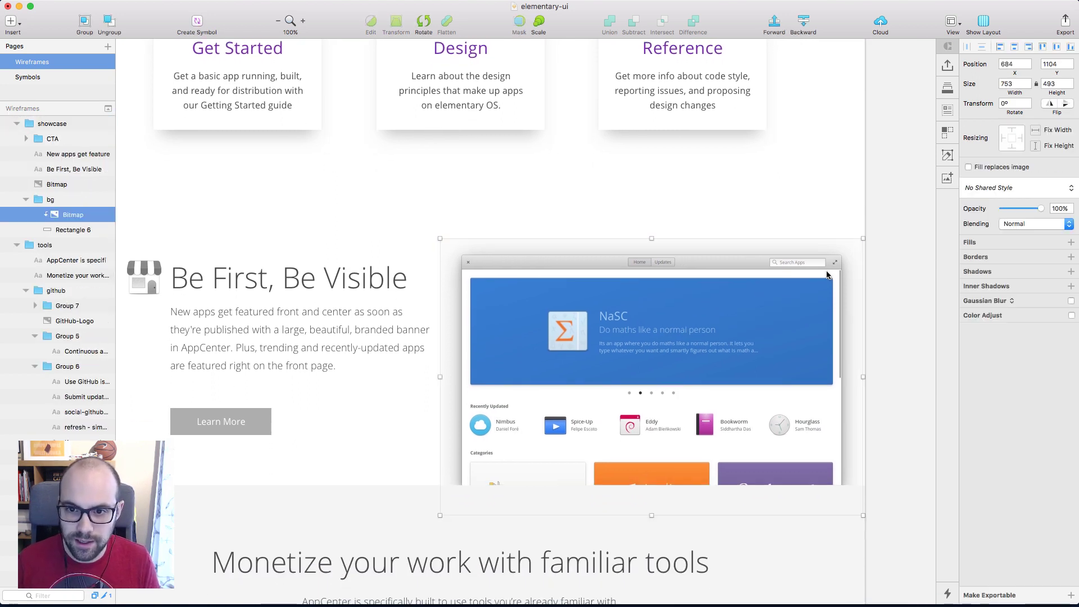
{"action": "mouse_move", "coordinate": [1041, 208]}
{"action": "left_mouse_down"}
{"action": "mouse_move", "coordinate": [1027, 208]}
{"action": "mouse_move", "coordinate": [1056, 210]}
{"action": "left_mouse_up"}
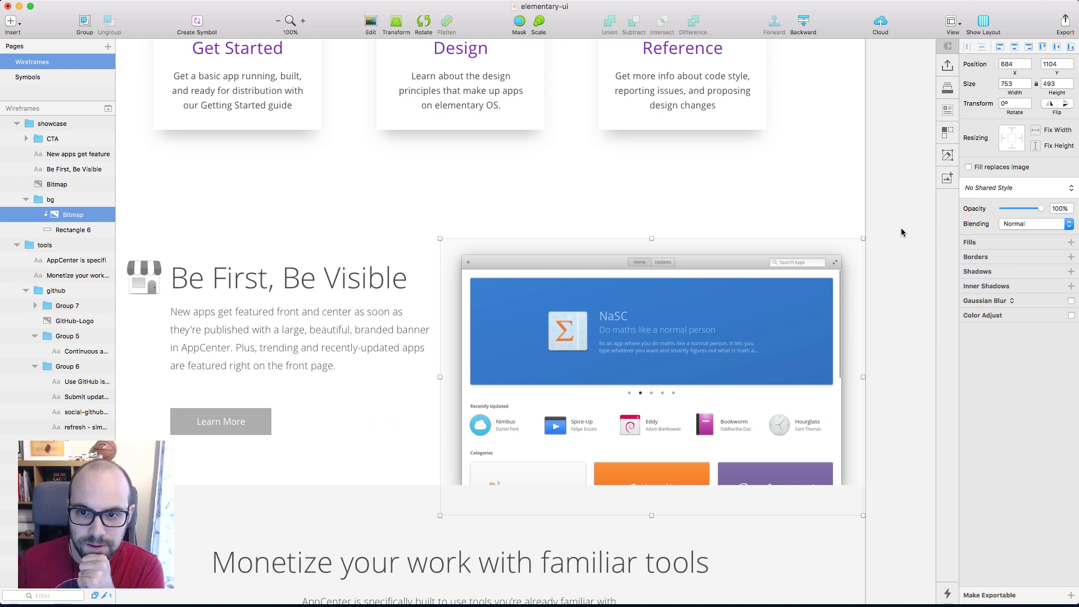
{"action": "left_click", "coordinate": [910, 252]}
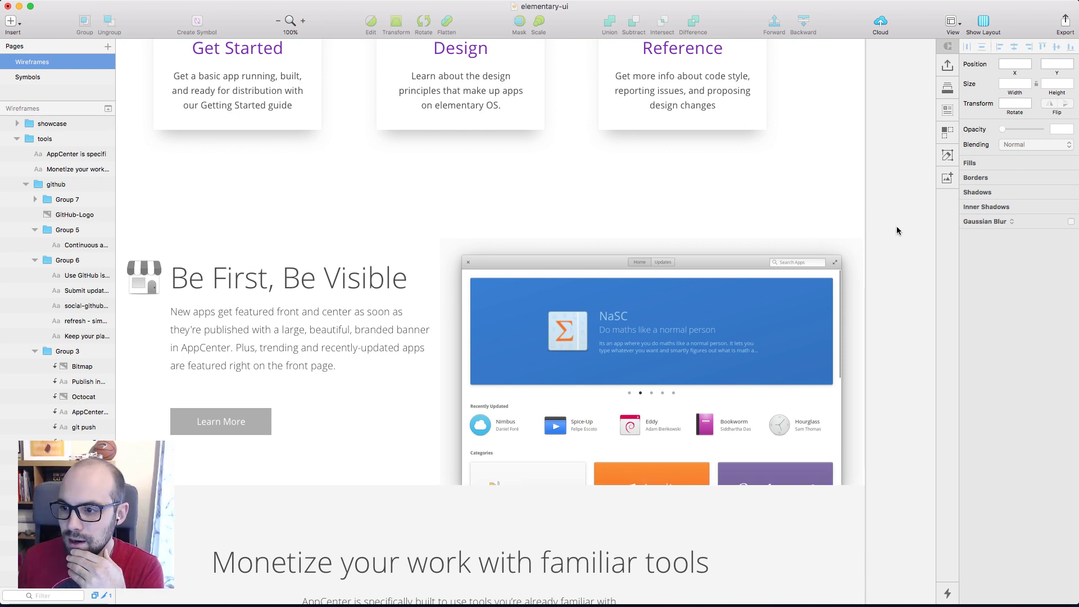
Turn off the color adjustment on the storefront icon beside the Be First, Be Visible heading
{"action": "scroll", "coordinate": [897, 228], "scroll_direction": "left", "scroll_amount": 10}
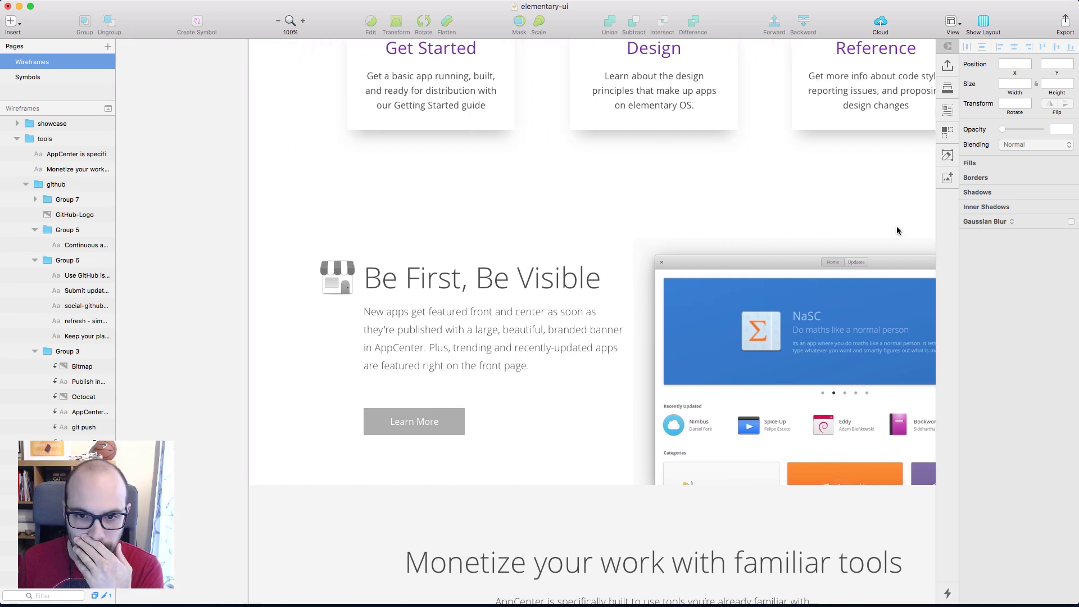
{"action": "scroll", "coordinate": [897, 230], "scroll_direction": "right", "scroll_amount": 4}
{"action": "double_click", "coordinate": [277, 278]}
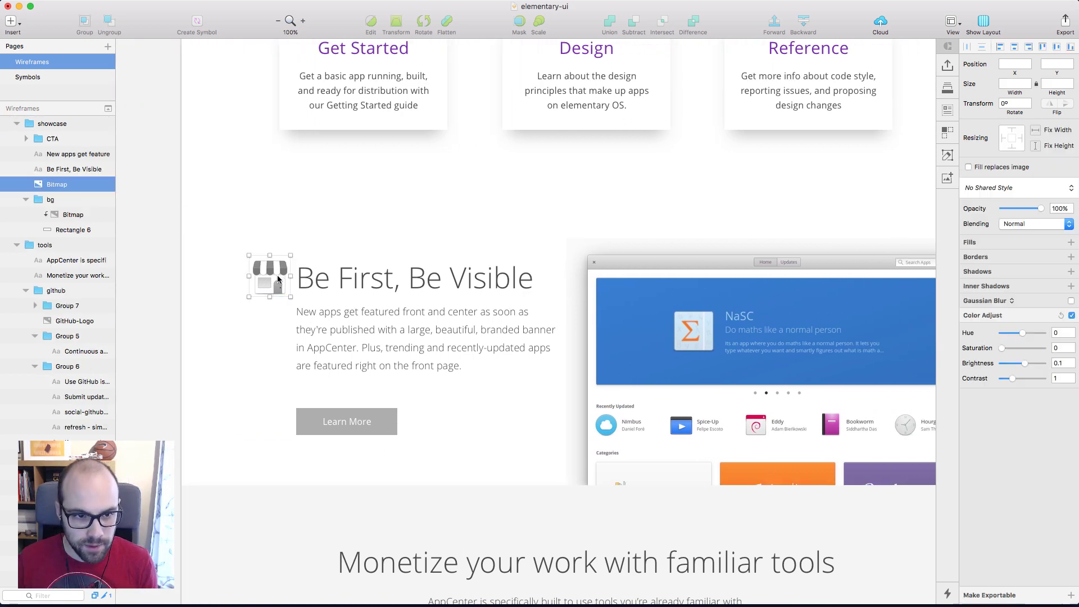
{"action": "left_click", "coordinate": [1072, 317]}
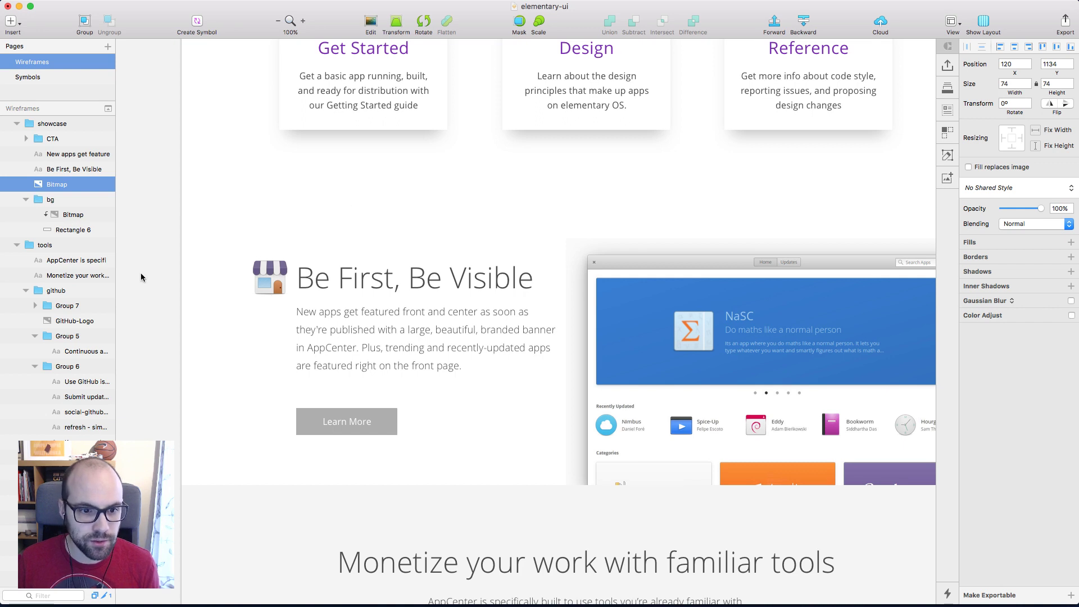
Try the bright purple preset 9013FE, the hero's dark purple and Grape #7a36b1 as the Be First, Be Visible heading's text color
{"action": "left_click", "coordinate": [146, 251]}
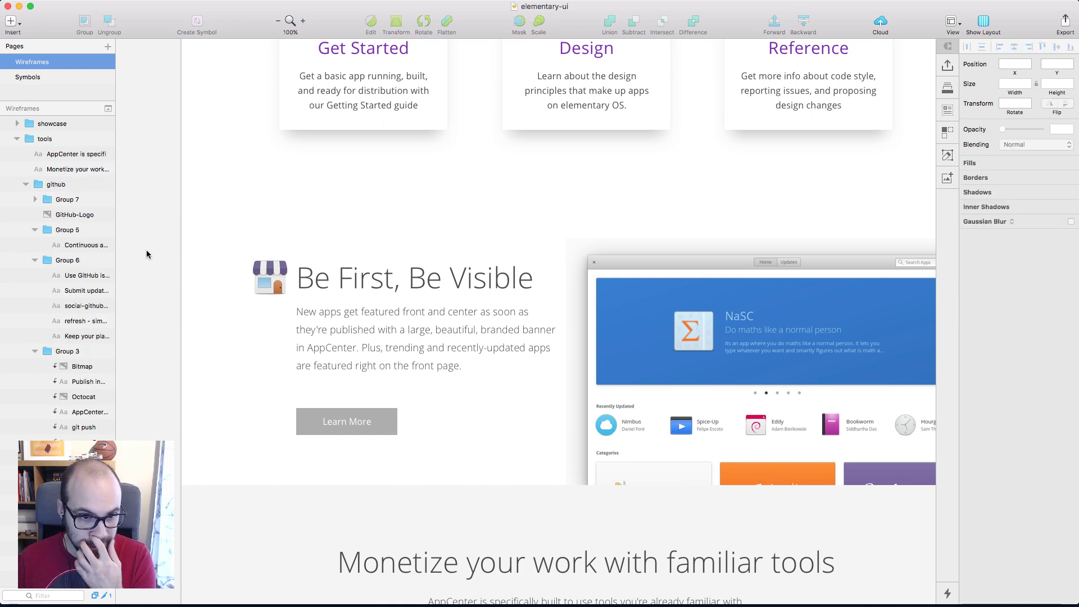
{"action": "double_click", "coordinate": [427, 281]}
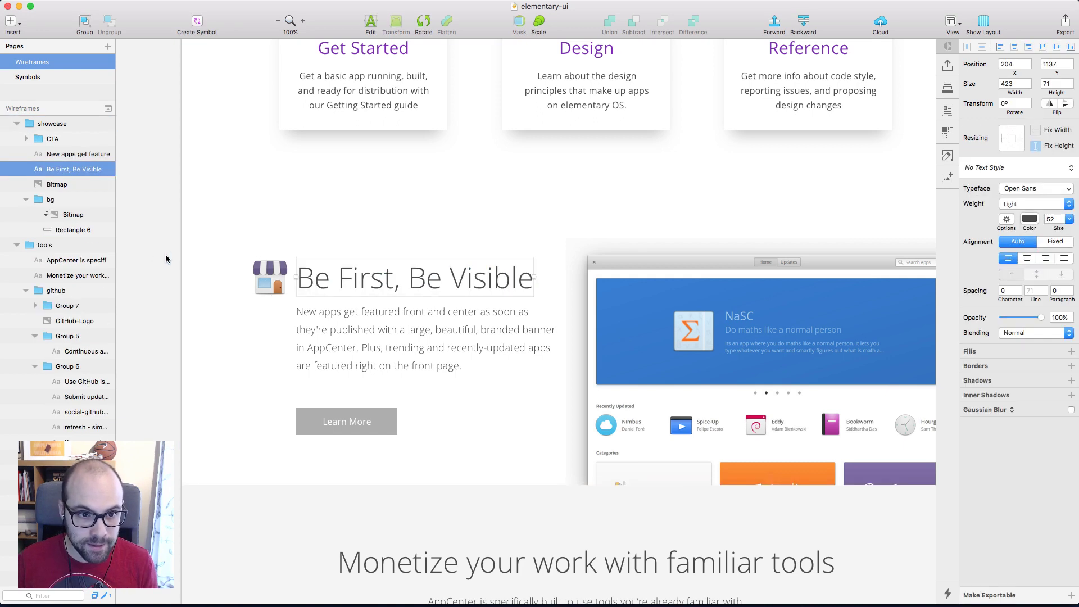
{"action": "scroll", "coordinate": [166, 255], "scroll_direction": "up", "scroll_amount": 5}
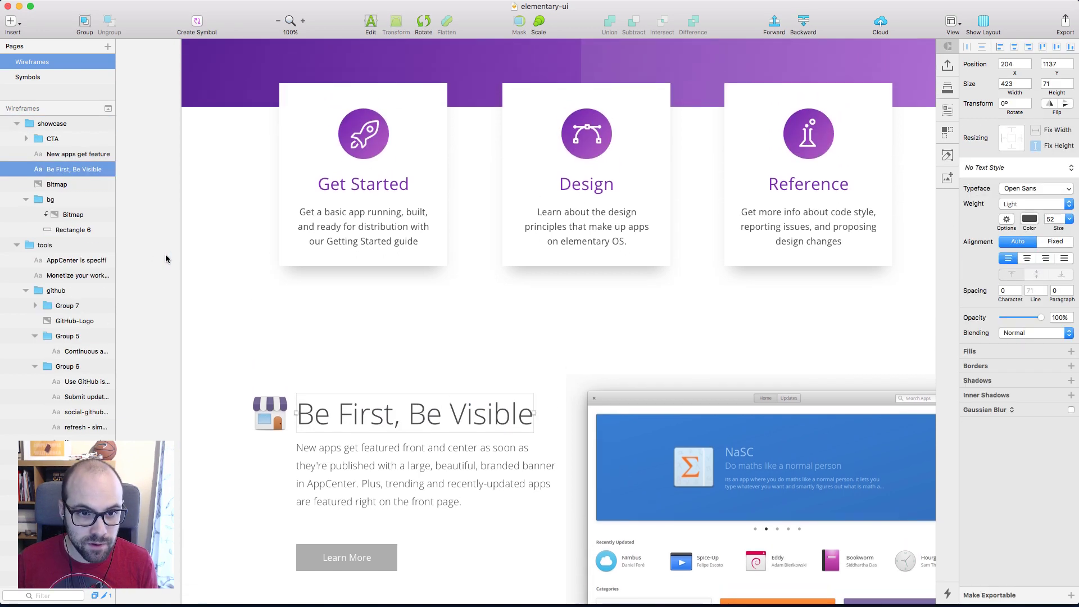
{"action": "left_click", "coordinate": [1029, 219]}
{"action": "left_click", "coordinate": [1069, 393]}
{"action": "left_click", "coordinate": [971, 338]}
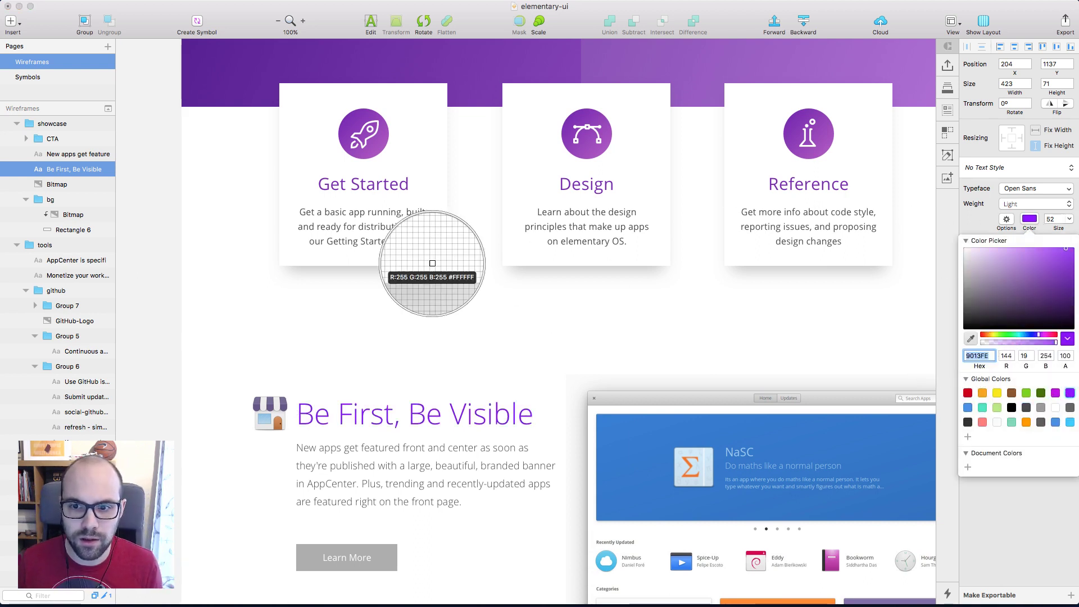
{"action": "left_click", "coordinate": [232, 85]}
{"action": "scroll", "coordinate": [248, 209], "scroll_direction": "up", "scroll_amount": 5}
{"action": "scroll", "coordinate": [248, 209], "scroll_direction": "left", "scroll_amount": 5}
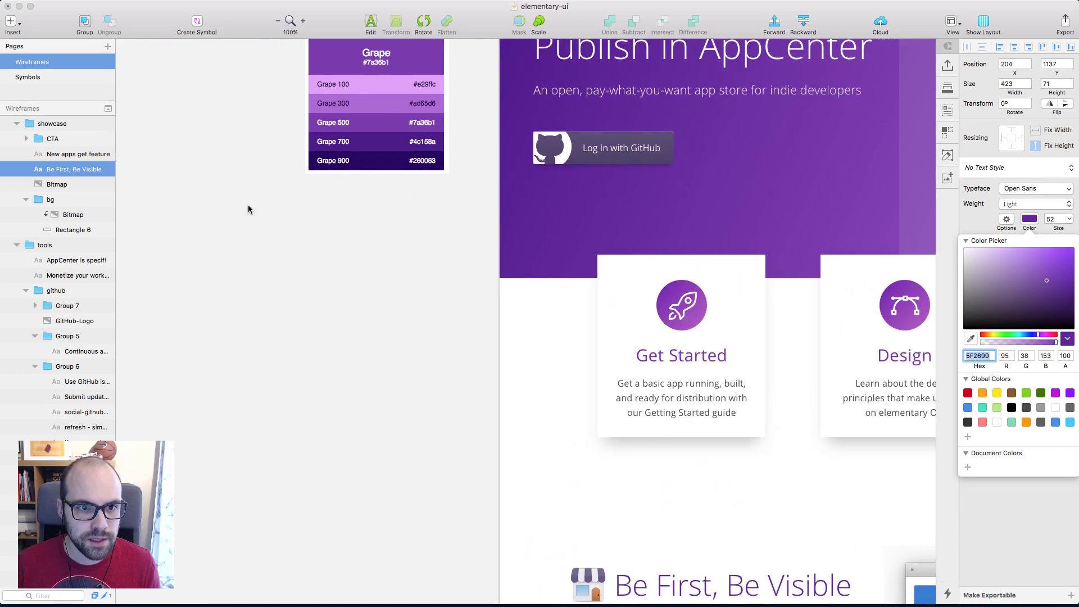
{"action": "left_click", "coordinate": [971, 337]}
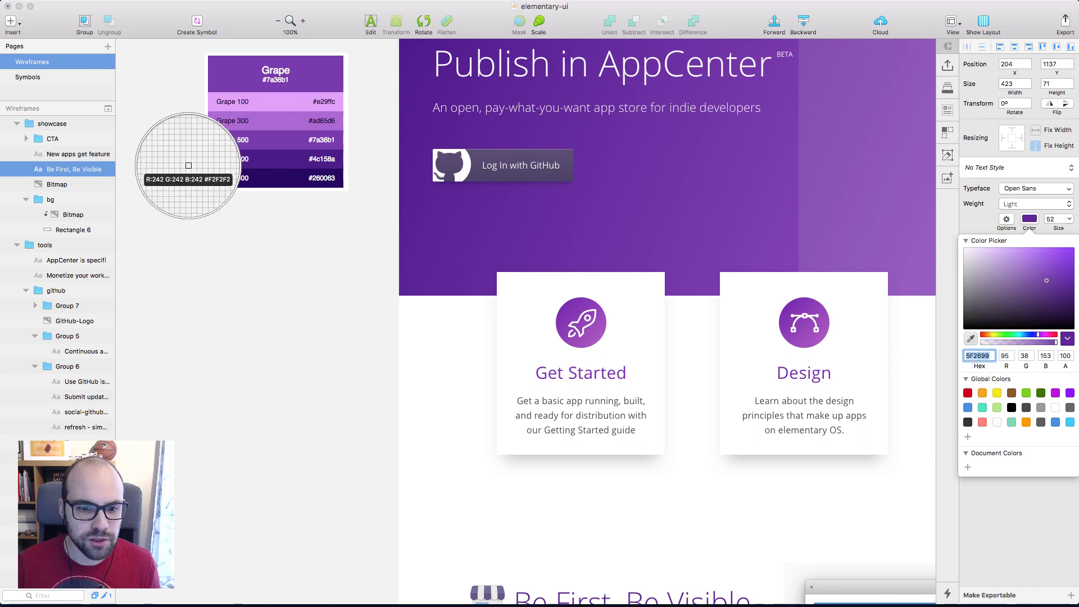
{"action": "left_click", "coordinate": [278, 76]}
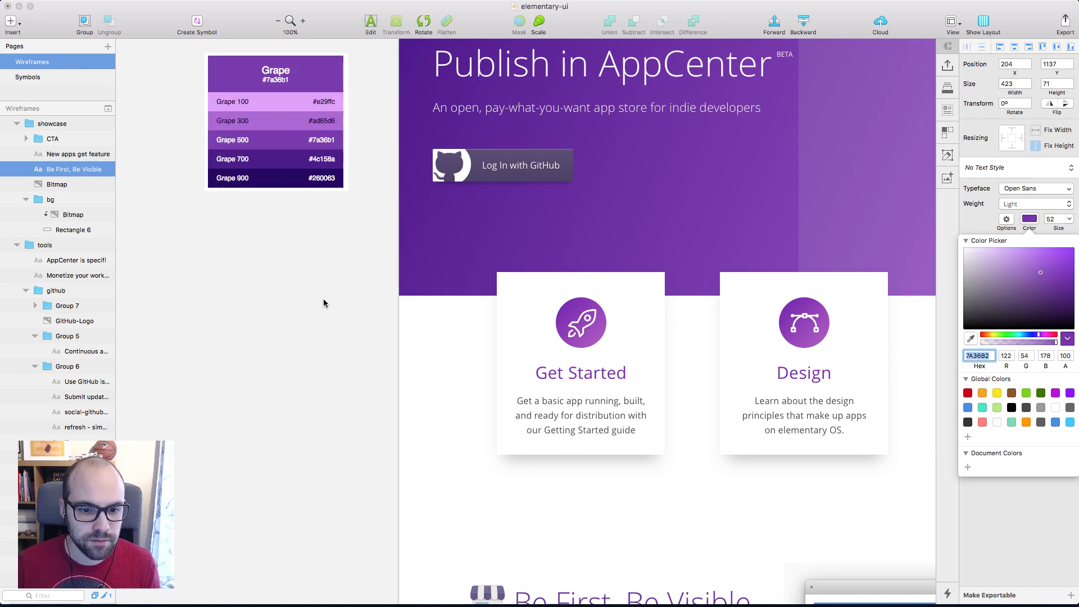
Recolor the Be First, Be Visible heading with the muted purple 665789 sampled from the storefront icon's awning
{"action": "scroll", "coordinate": [323, 299], "scroll_direction": "down", "scroll_amount": 5}
{"action": "scroll", "coordinate": [368, 290], "scroll_direction": "down", "scroll_amount": 5}
{"action": "key", "text": "ctrl+c"}
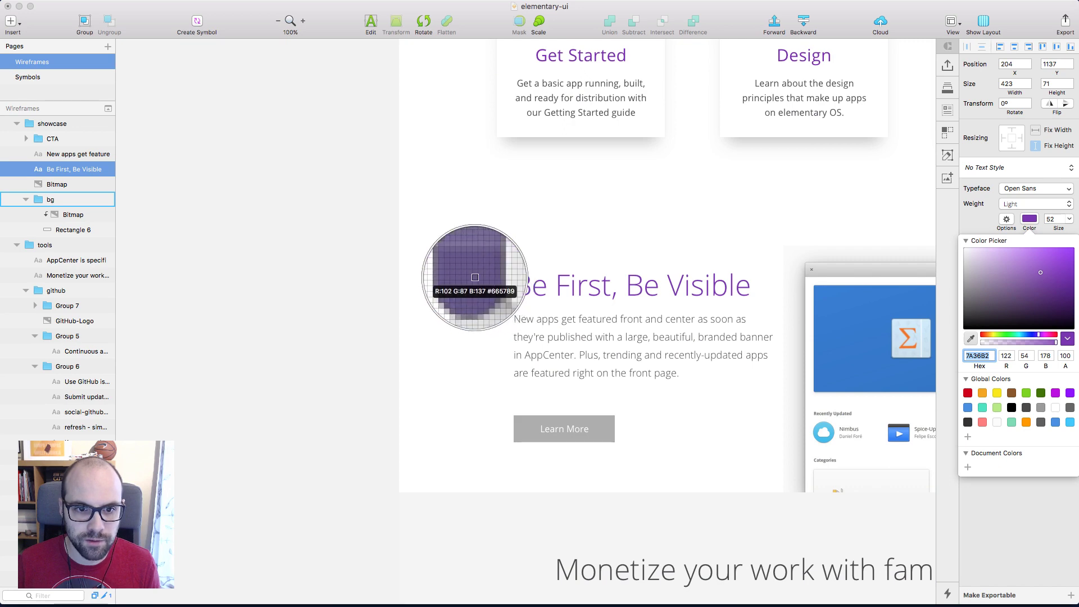
{"action": "left_click", "coordinate": [482, 276]}
{"action": "left_click", "coordinate": [310, 244]}
{"action": "scroll", "coordinate": [309, 241], "scroll_direction": "right", "scroll_amount": 5}
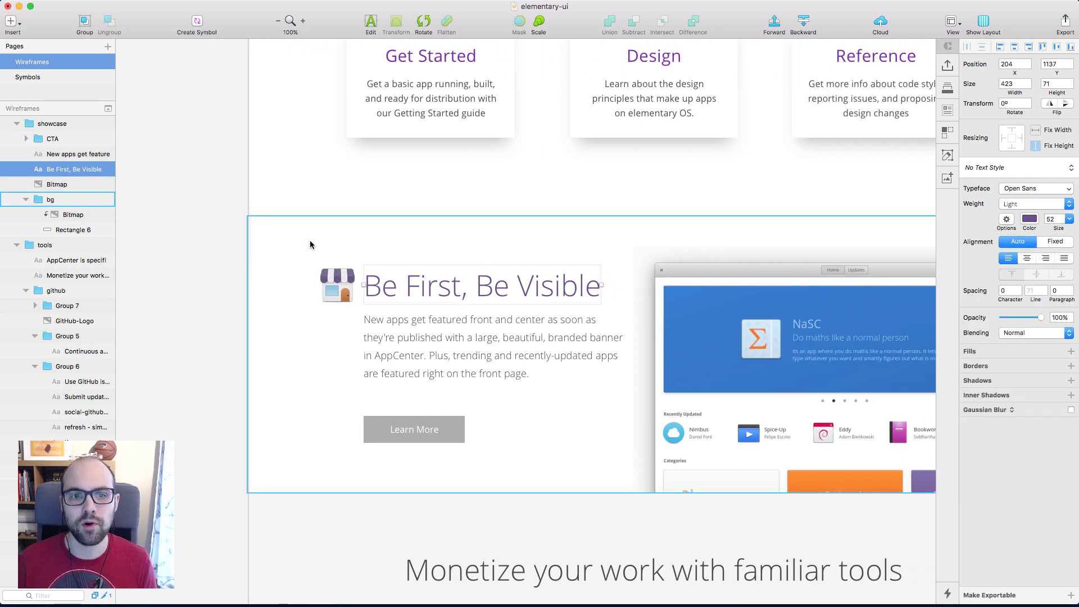
{"action": "scroll", "coordinate": [223, 239], "scroll_direction": "up", "scroll_amount": 5}
{"action": "left_click", "coordinate": [208, 228]}
Compare the Be First, Be Visible heading's color with the storefront icon, the card titles and the hero above
{"action": "scroll", "coordinate": [208, 228], "scroll_direction": "down", "scroll_amount": 5}
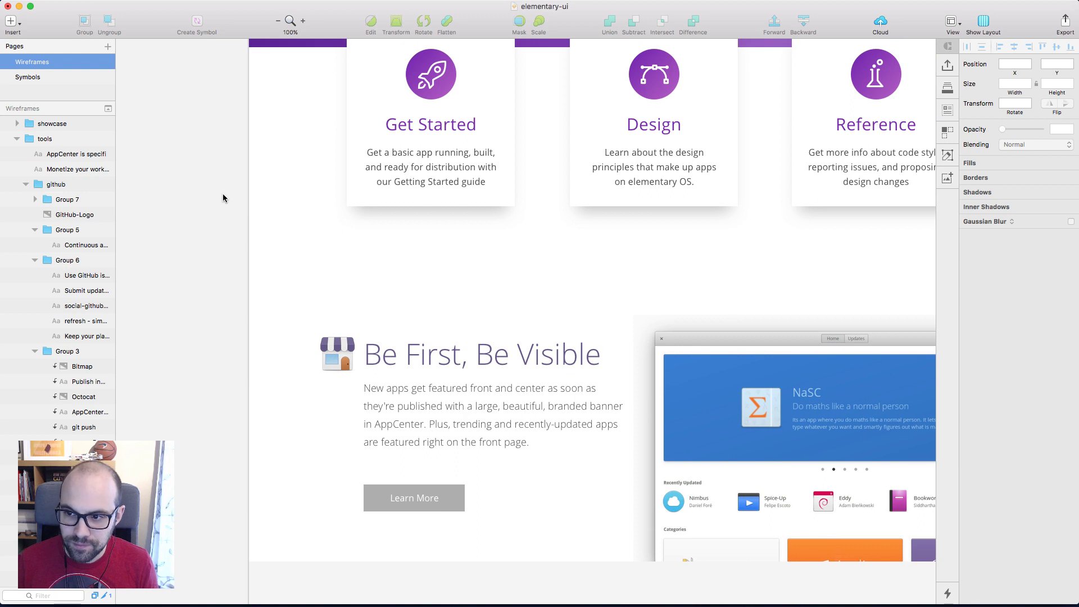
{"action": "scroll", "coordinate": [519, 330], "scroll_direction": "up", "scroll_amount": 5}
{"action": "scroll", "coordinate": [520, 329], "scroll_direction": "right", "scroll_amount": 5}
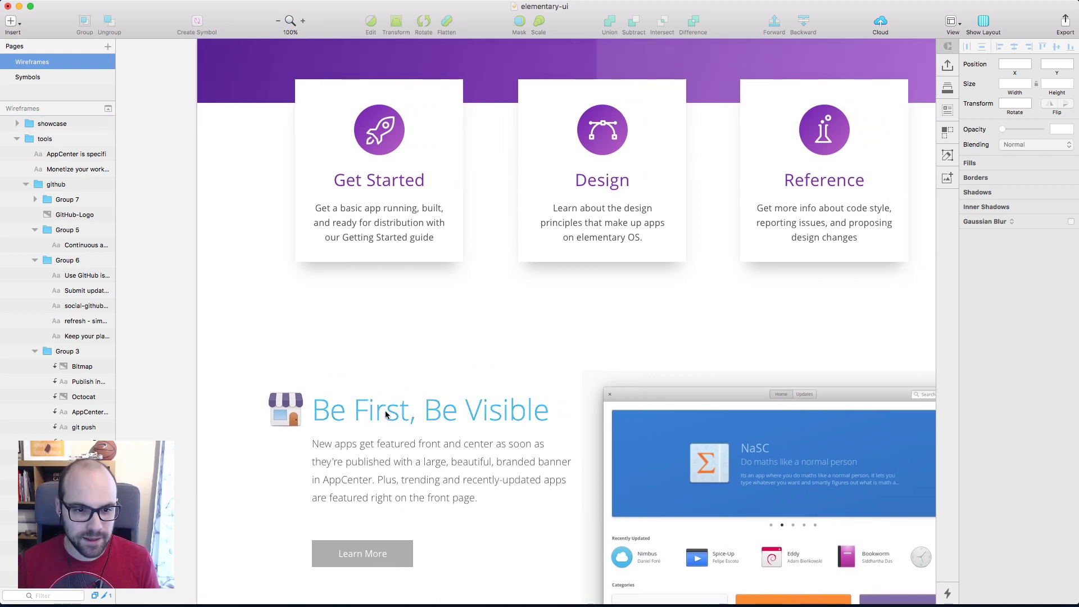
{"action": "left_click", "coordinate": [349, 413]}
{"action": "left_click", "coordinate": [284, 416]}
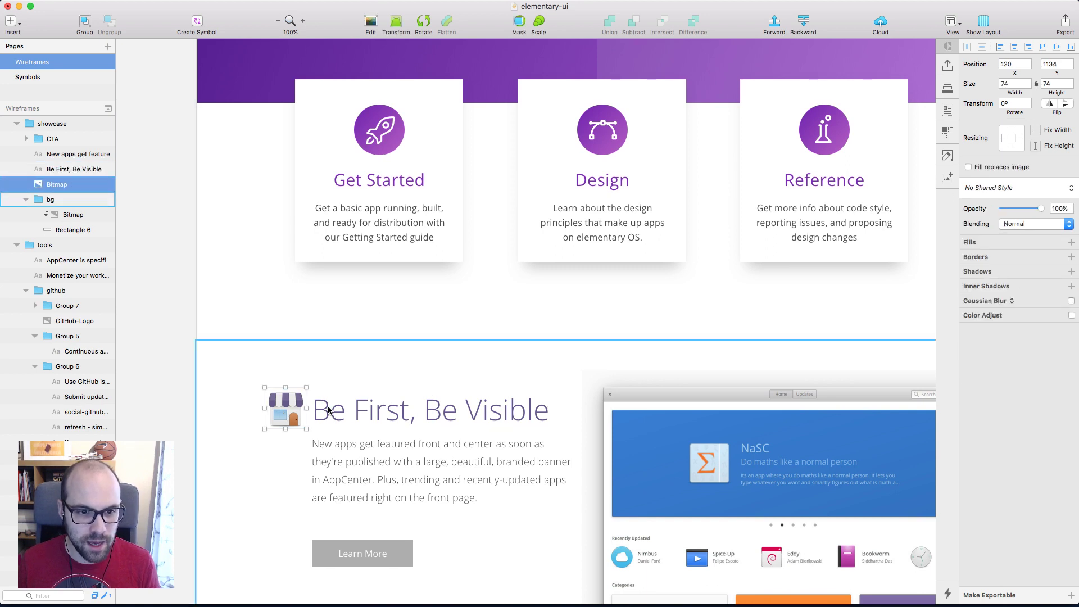
{"action": "left_click", "coordinate": [179, 320]}
{"action": "scroll", "coordinate": [450, 229], "scroll_direction": "up", "scroll_amount": 4}
{"action": "double_click", "coordinate": [382, 169]}
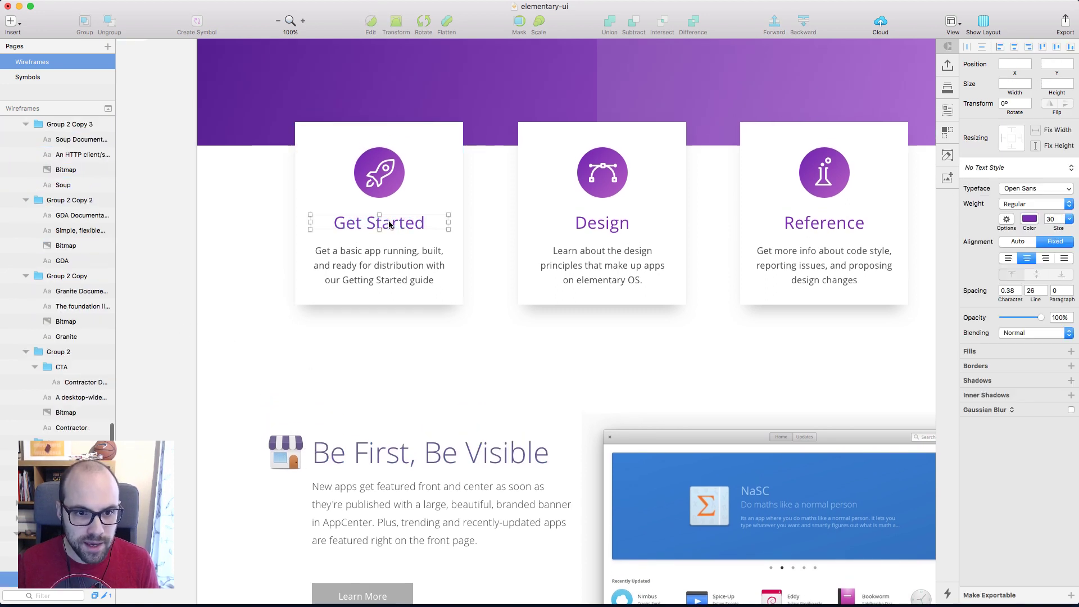
{"action": "left_click", "coordinate": [181, 244]}
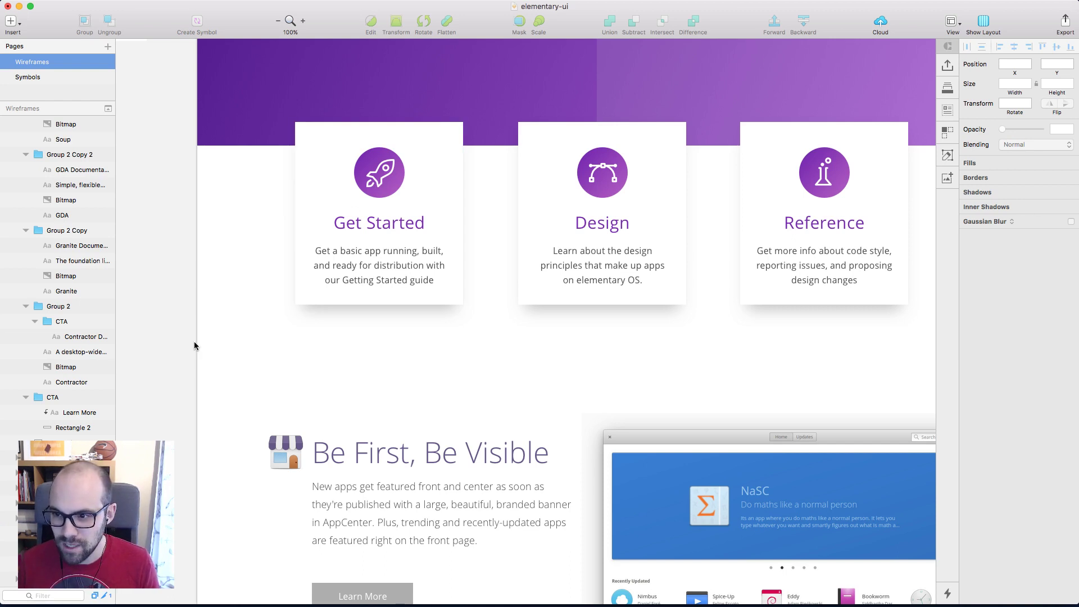
{"action": "scroll", "coordinate": [166, 341], "scroll_direction": "up", "scroll_amount": 10}
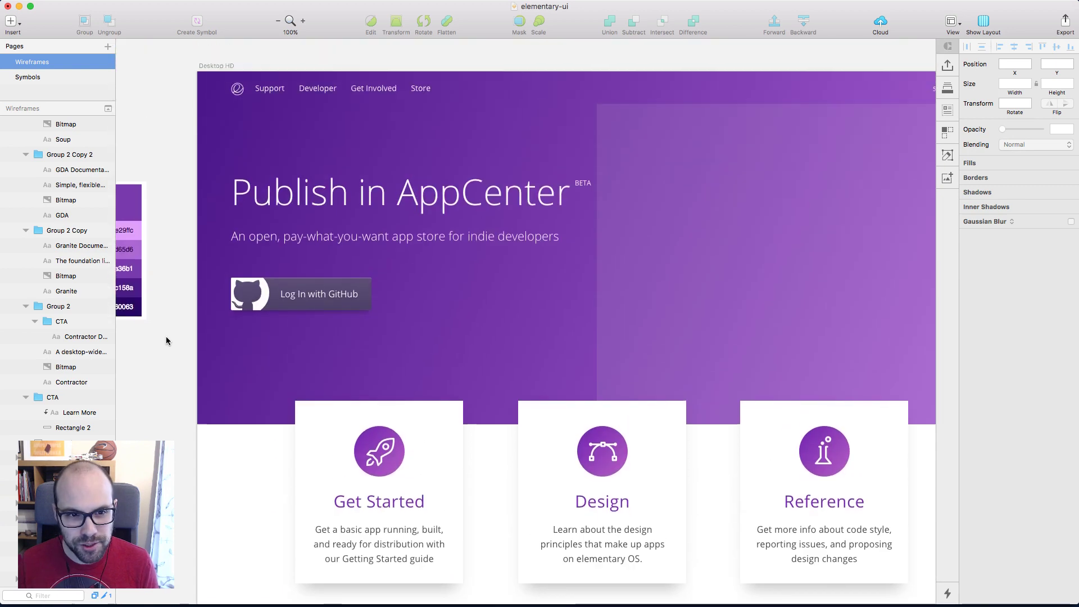
{"action": "scroll", "coordinate": [166, 340], "scroll_direction": "down", "scroll_amount": 3}
{"action": "scroll", "coordinate": [166, 340], "scroll_direction": "down", "scroll_amount": 6}
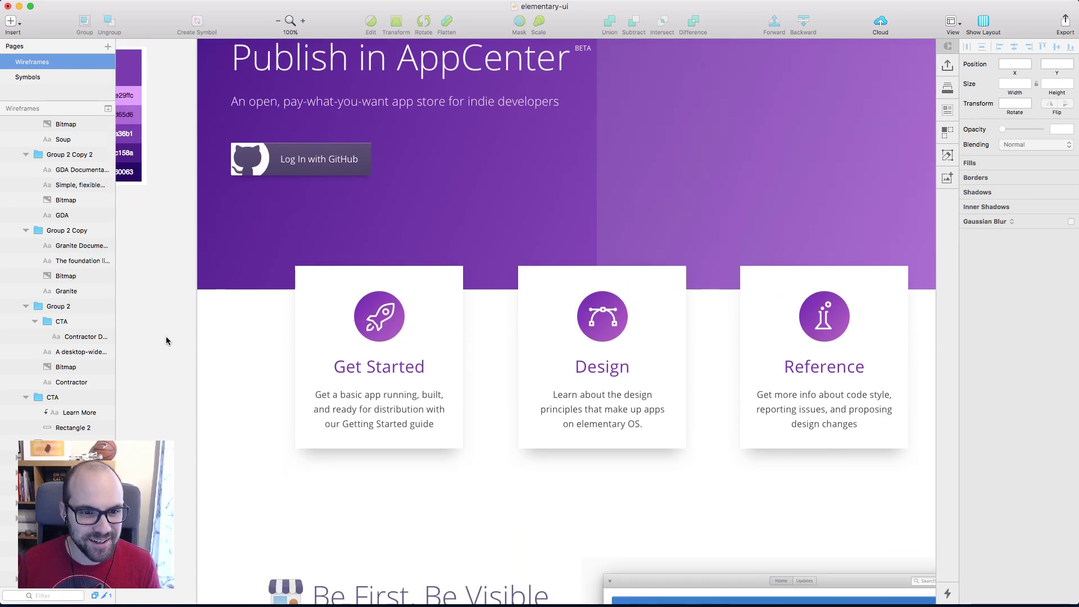
Recolor the Get Started card title with the muted purple sampled from the storefront icon's awning
{"action": "left_click", "coordinate": [365, 249]}
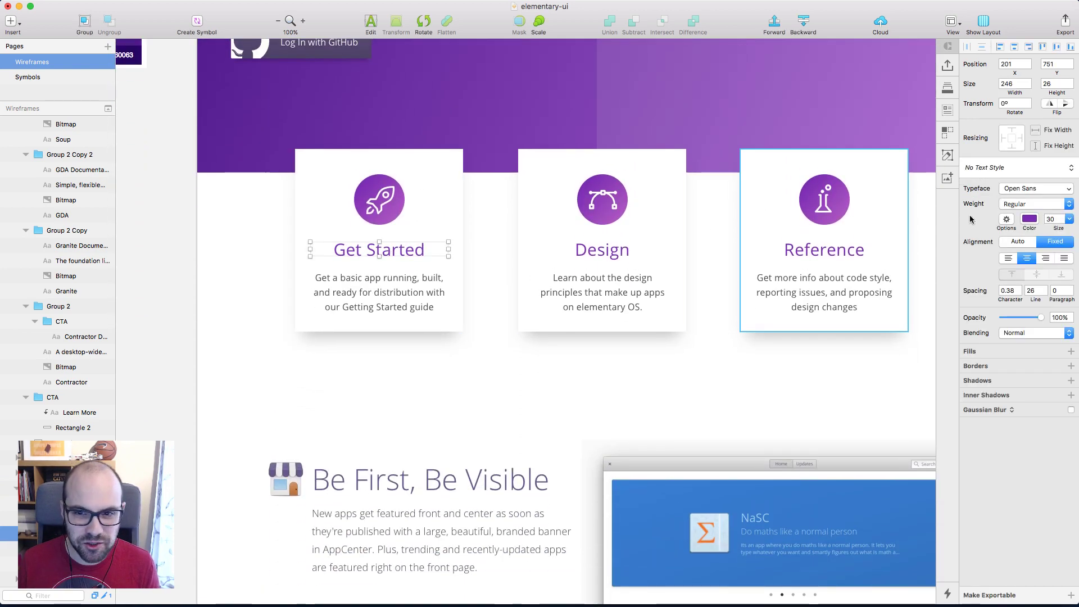
{"action": "left_click", "coordinate": [1029, 219]}
{"action": "left_click", "coordinate": [971, 337]}
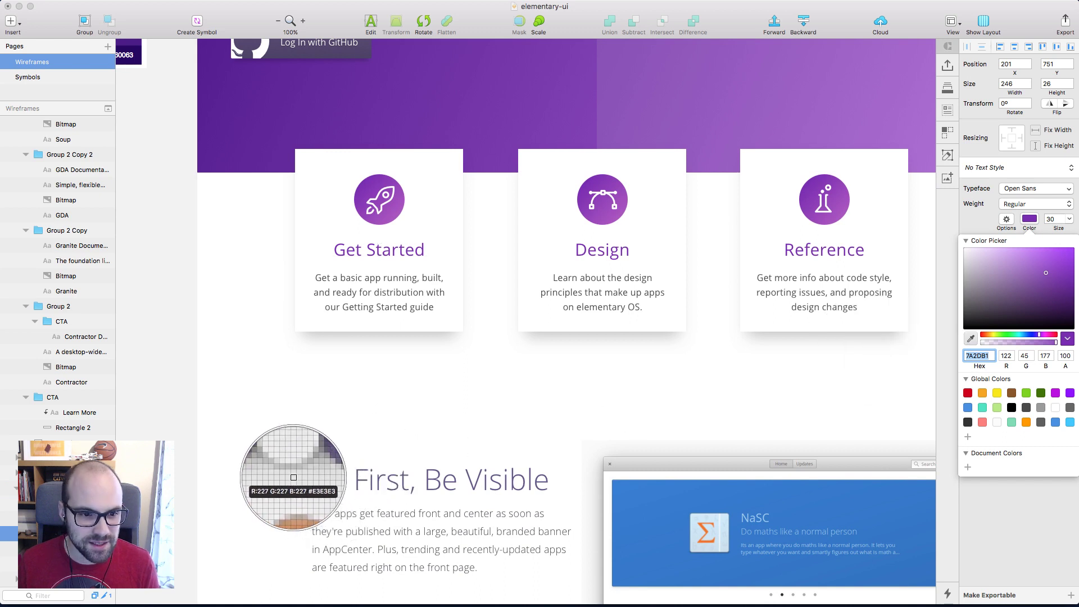
{"action": "left_click", "coordinate": [299, 472]}
{"action": "key", "text": "Escape"}
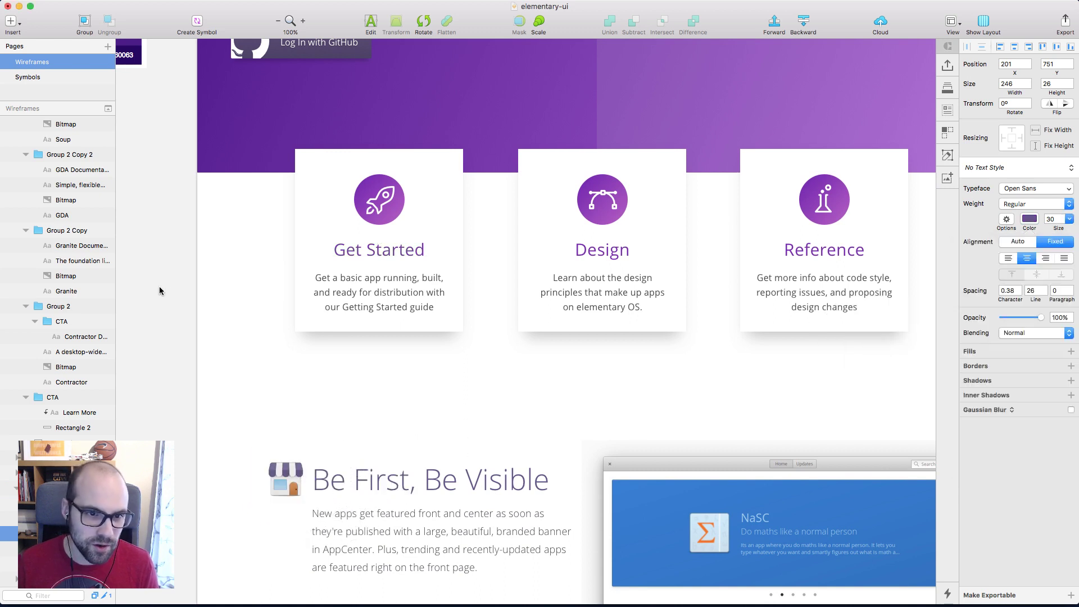
{"action": "key", "text": "Escape"}
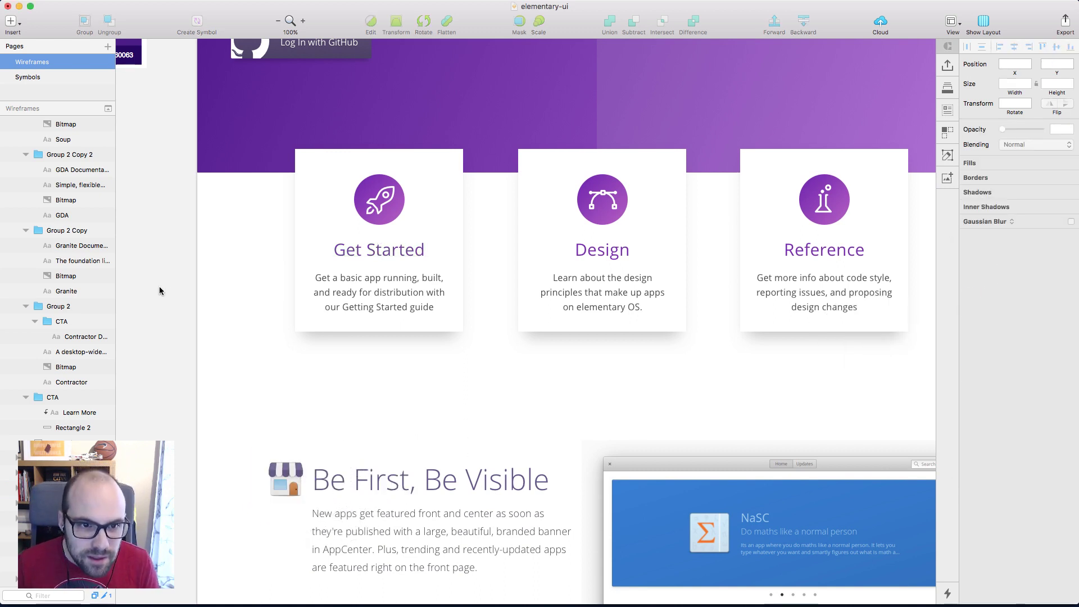
Save the hero background's purple gradient fill as a global gradient preset
{"action": "scroll", "coordinate": [159, 287], "scroll_direction": "up", "scroll_amount": 4}
{"action": "scroll", "coordinate": [159, 285], "scroll_direction": "up", "scroll_amount": 1}
{"action": "left_click", "coordinate": [392, 372]}
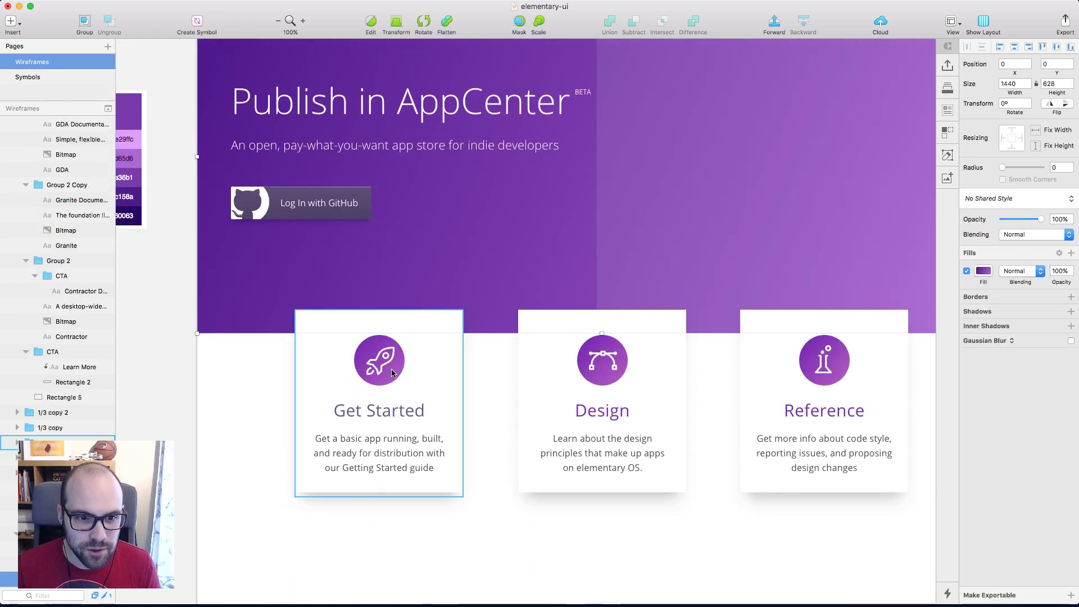
{"action": "left_click", "coordinate": [461, 256]}
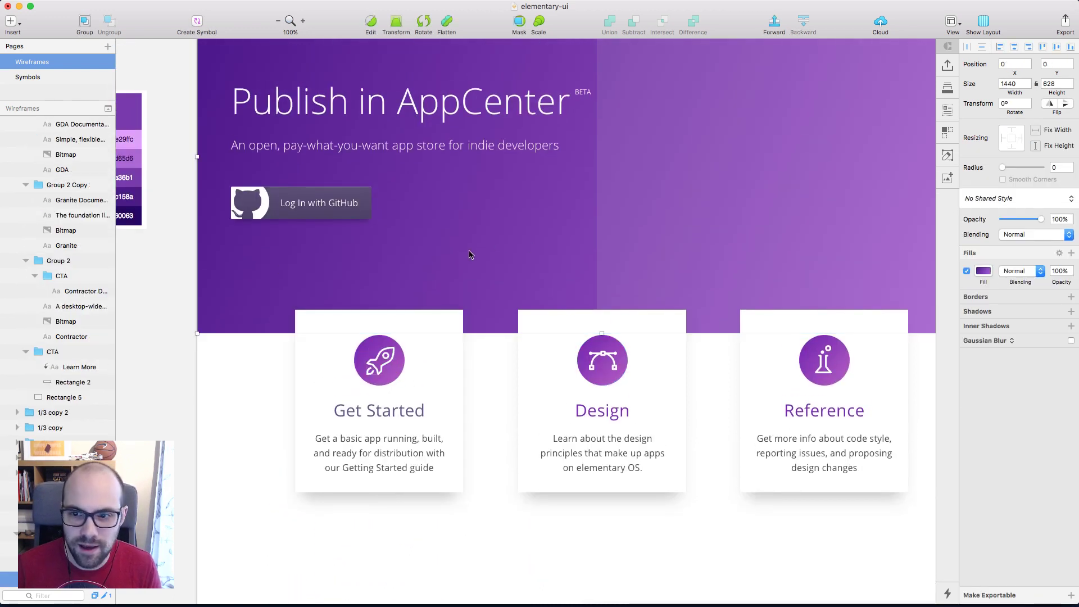
{"action": "left_click", "coordinate": [986, 271]}
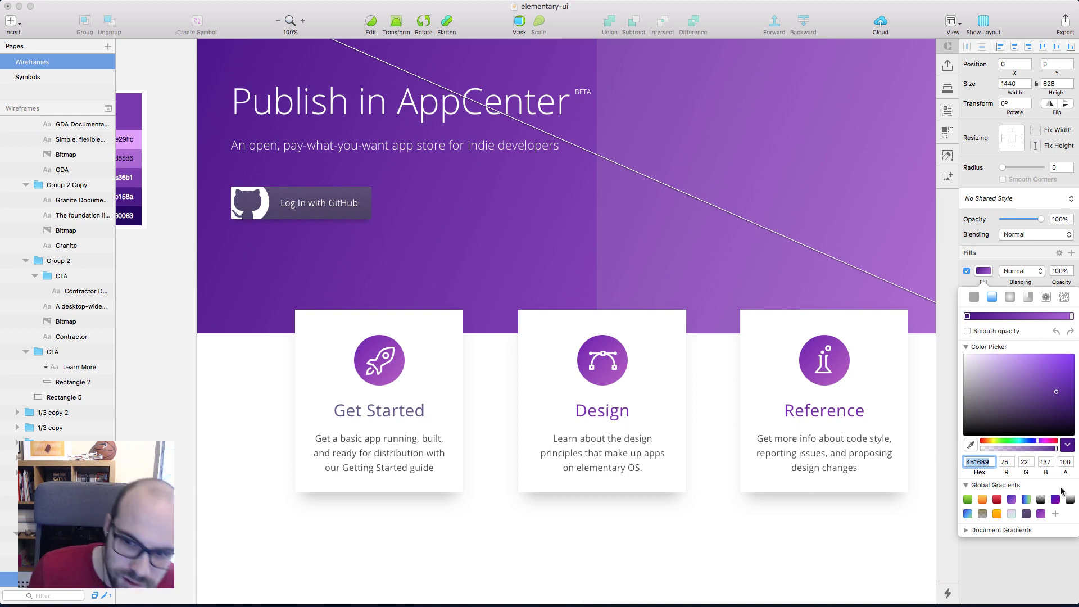
{"action": "left_click", "coordinate": [212, 386]}
Apply the saved hero gradient to the icon circles of the Get Started, Design and Reference cards
{"action": "left_click", "coordinate": [400, 370]}
{"action": "left_click", "coordinate": [612, 380], "text": "shift"}
{"action": "left_click", "coordinate": [844, 378], "text": "shift"}
{"action": "left_click", "coordinate": [984, 240]}
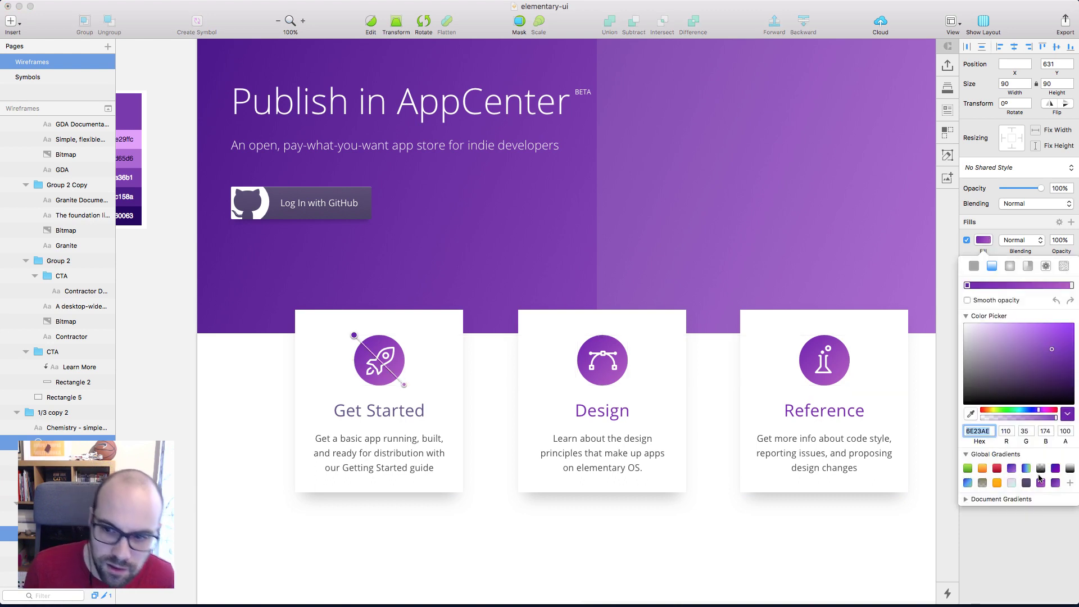
{"action": "left_click", "coordinate": [1057, 483]}
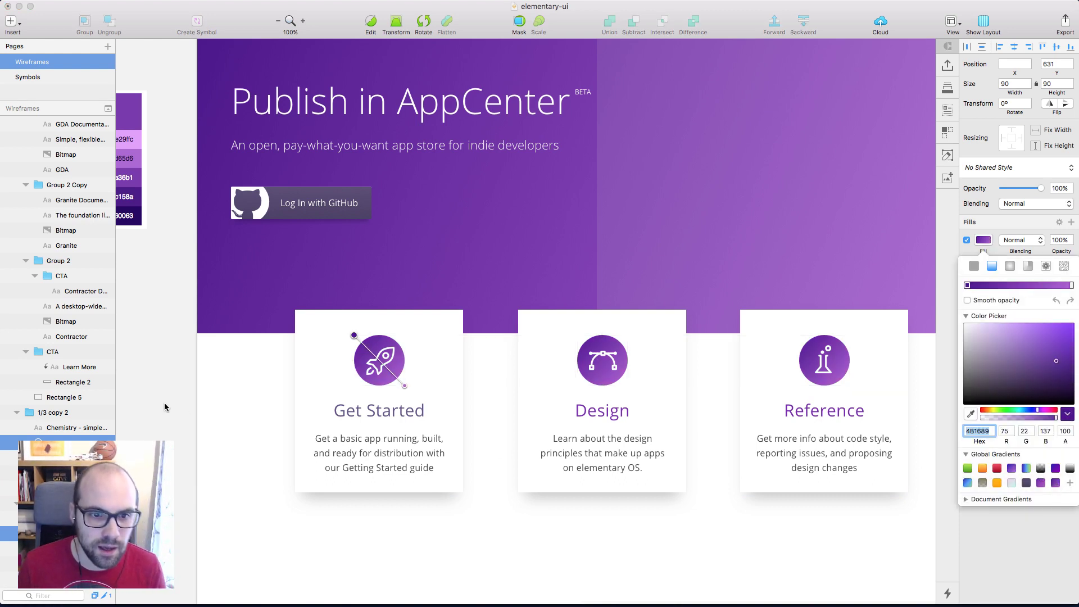
Try Grape 500 and the darker Grape 700 from the palette as the text color of all three card titles
{"action": "scroll", "coordinate": [172, 362], "scroll_direction": "down", "scroll_amount": 5}
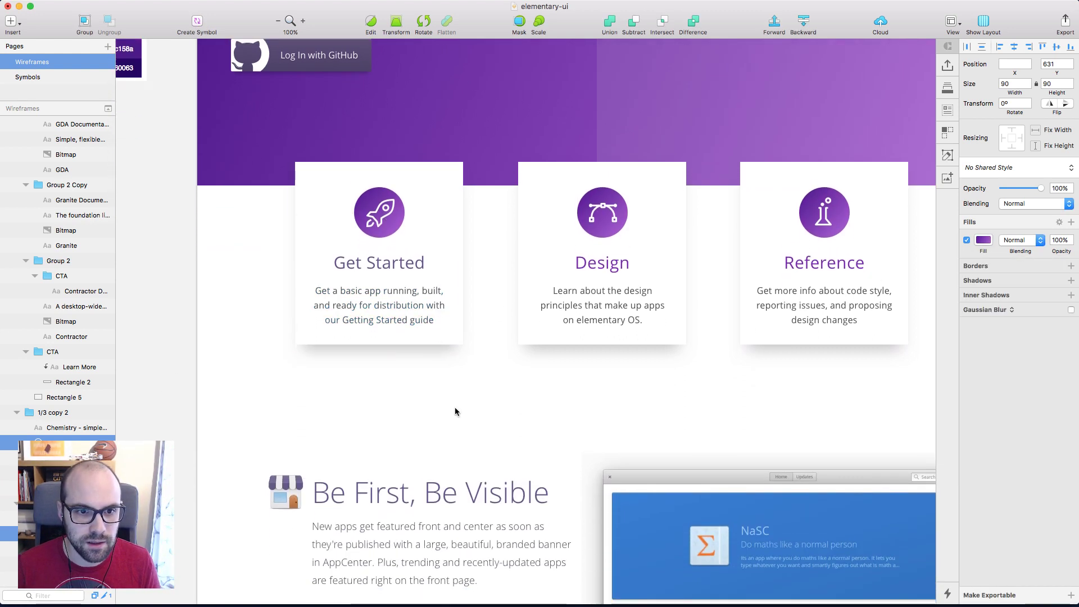
{"action": "scroll", "coordinate": [458, 451], "scroll_direction": "up", "scroll_amount": 3}
{"action": "scroll", "coordinate": [461, 443], "scroll_direction": "left", "scroll_amount": 1}
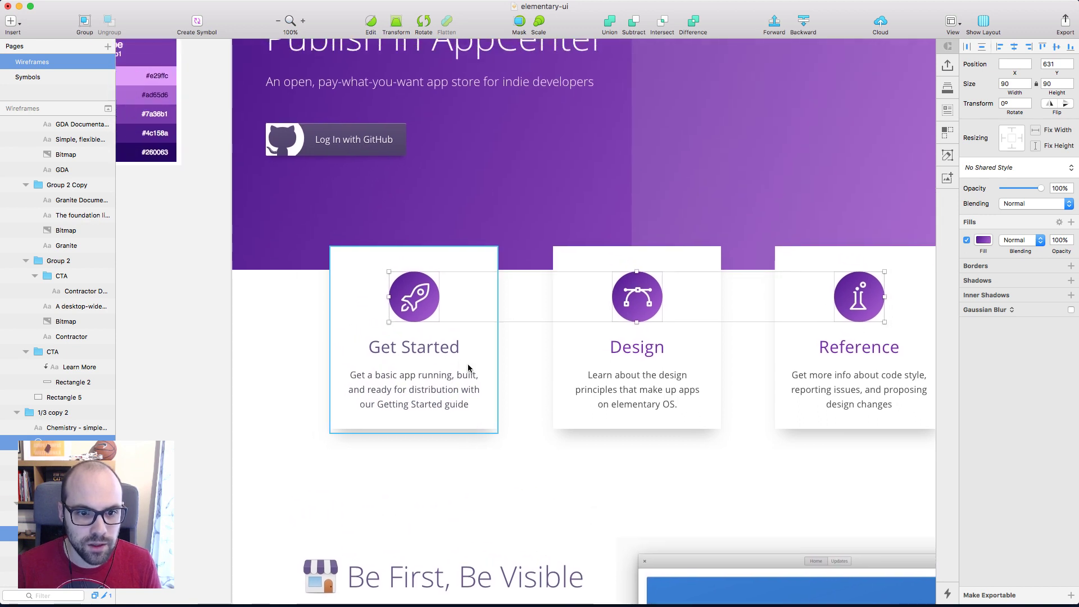
{"action": "left_click", "coordinate": [433, 351]}
{"action": "left_click", "coordinate": [641, 349], "text": "shift"}
{"action": "left_click", "coordinate": [837, 349], "text": "shift"}
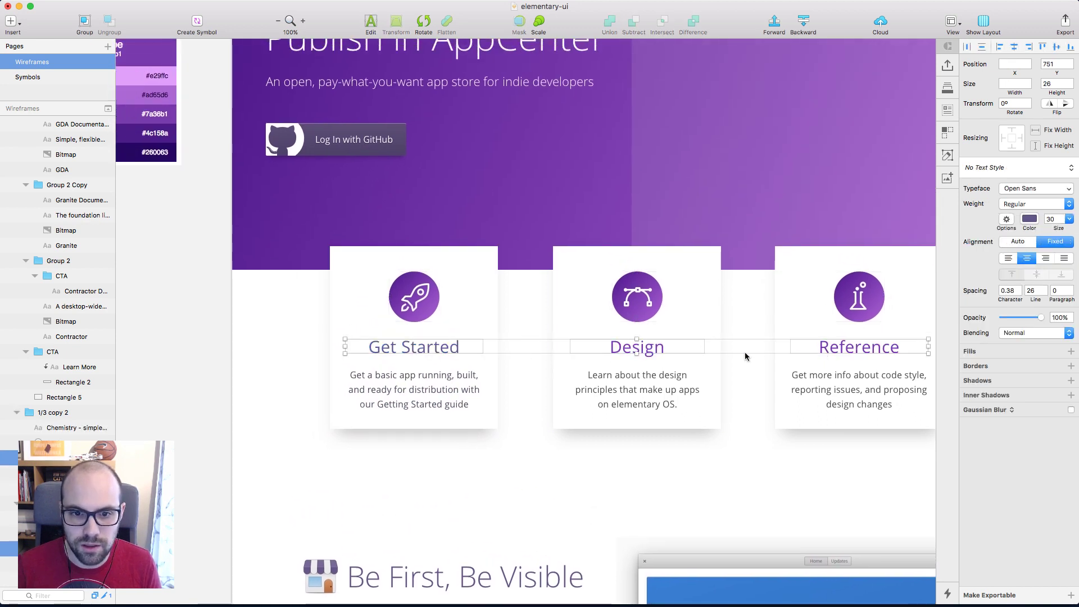
{"action": "scroll", "coordinate": [730, 351], "scroll_direction": "up", "scroll_amount": 5}
{"action": "scroll", "coordinate": [731, 352], "scroll_direction": "left", "scroll_amount": 1}
{"action": "scroll", "coordinate": [715, 346], "scroll_direction": "down", "scroll_amount": 2}
{"action": "scroll", "coordinate": [715, 346], "scroll_direction": "left", "scroll_amount": 1}
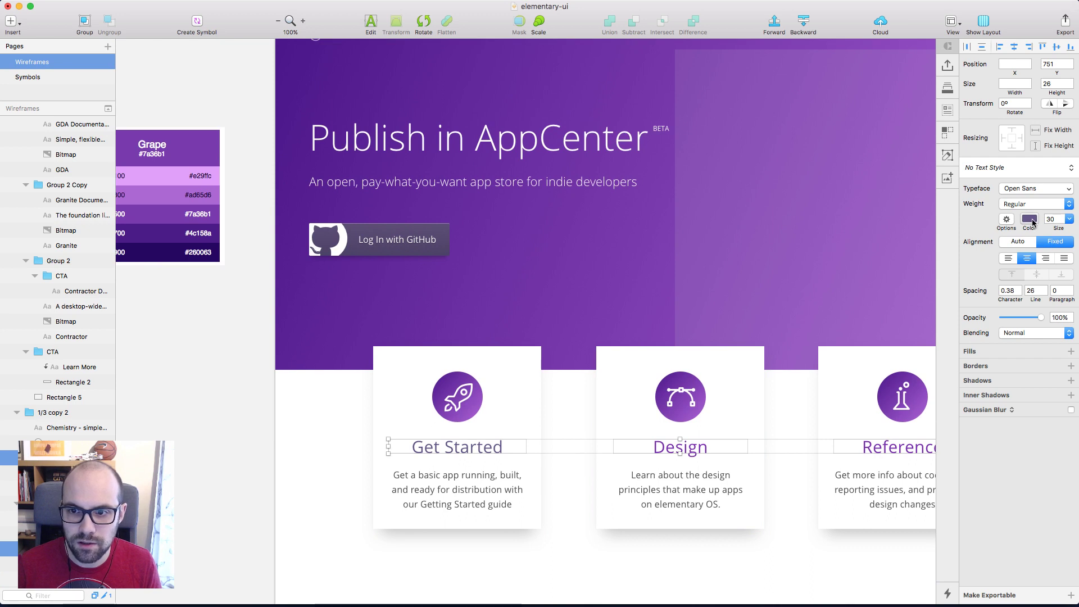
{"action": "left_click", "coordinate": [1030, 219]}
{"action": "left_click", "coordinate": [971, 338]}
{"action": "left_click", "coordinate": [153, 214]}
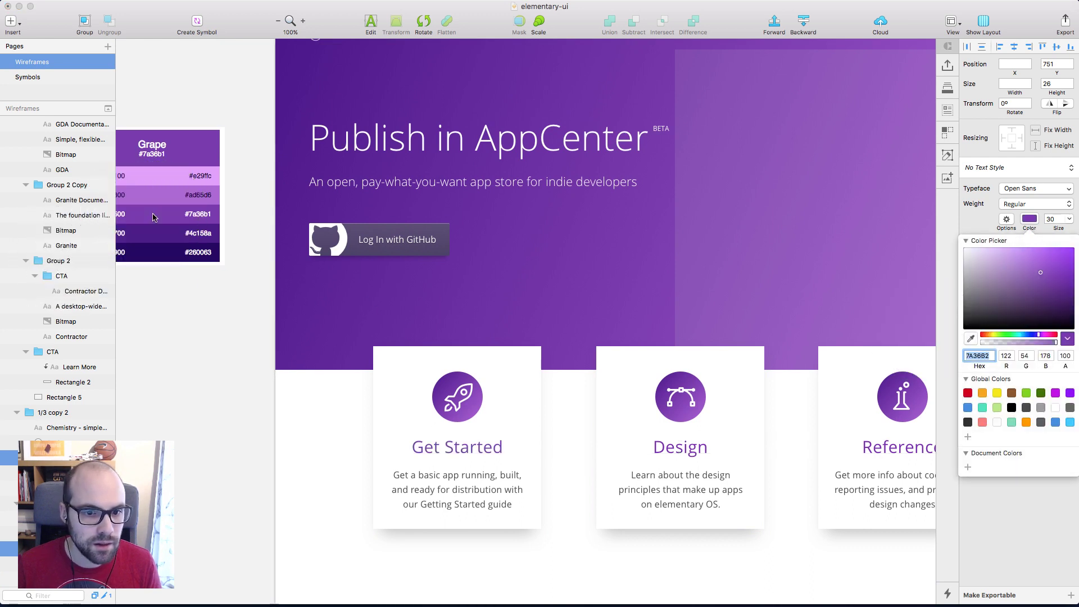
{"action": "scroll", "coordinate": [204, 320], "scroll_direction": "down", "scroll_amount": 2}
{"action": "key", "text": "ctrl+c"}
{"action": "left_click", "coordinate": [164, 216]}
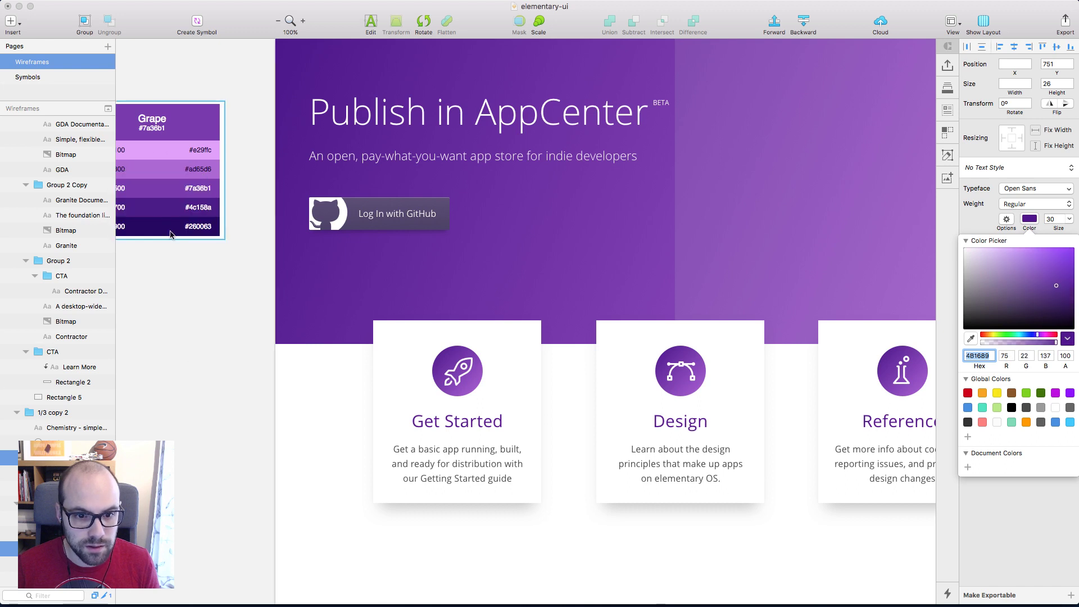
Set the Get Started, Design and Reference titles to the muted purple 665789 sampled from the storefront icon's awning
{"action": "scroll", "coordinate": [200, 339], "scroll_direction": "down", "scroll_amount": 5}
{"action": "key", "text": "ctrl+c"}
{"action": "left_click", "coordinate": [350, 454]}
{"action": "scroll", "coordinate": [158, 276], "scroll_direction": "up", "scroll_amount": 1}
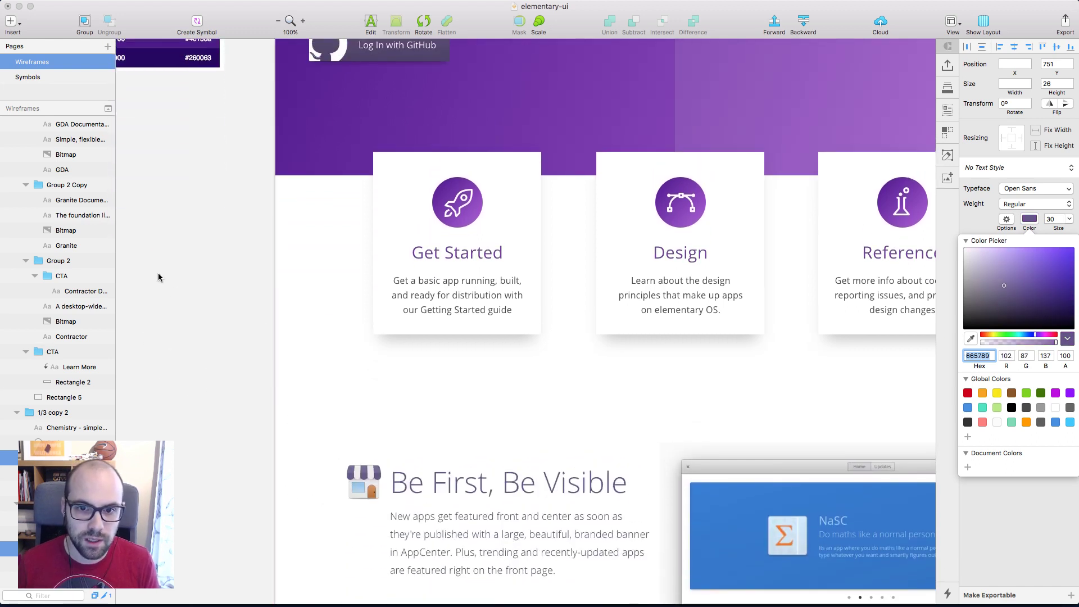
{"action": "left_click", "coordinate": [158, 272]}
{"action": "left_click", "coordinate": [158, 272]}
Review how the recolored card titles and the Be First, Be Visible heading work with the purple hero
{"action": "scroll", "coordinate": [198, 278], "scroll_direction": "left", "scroll_amount": 5}
{"action": "scroll", "coordinate": [288, 289], "scroll_direction": "right", "scroll_amount": 2}
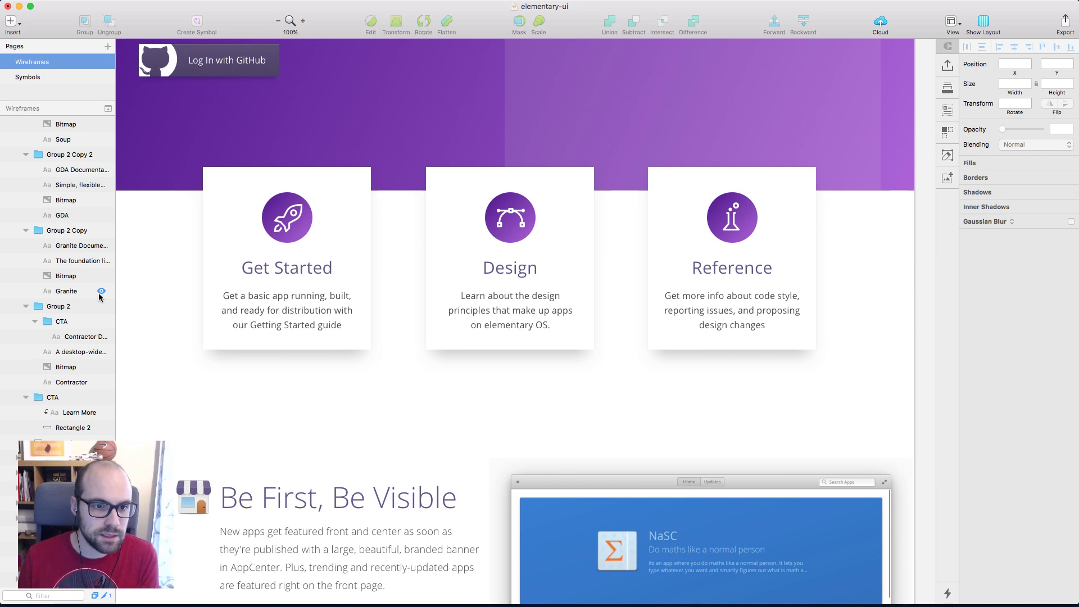
{"action": "scroll", "coordinate": [234, 274], "scroll_direction": "left", "scroll_amount": 5}
{"action": "scroll", "coordinate": [234, 274], "scroll_direction": "up", "scroll_amount": 5}
{"action": "scroll", "coordinate": [396, 251], "scroll_direction": "up", "scroll_amount": 2}
{"action": "scroll", "coordinate": [395, 251], "scroll_direction": "down", "scroll_amount": 10}
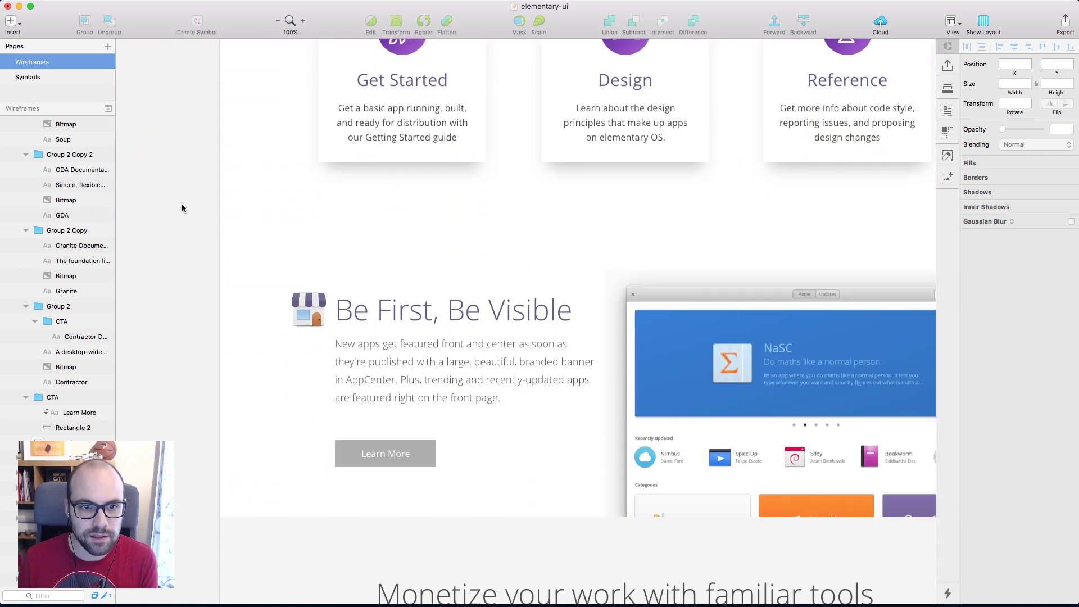
{"action": "scroll", "coordinate": [182, 196], "scroll_direction": "up", "scroll_amount": 1}
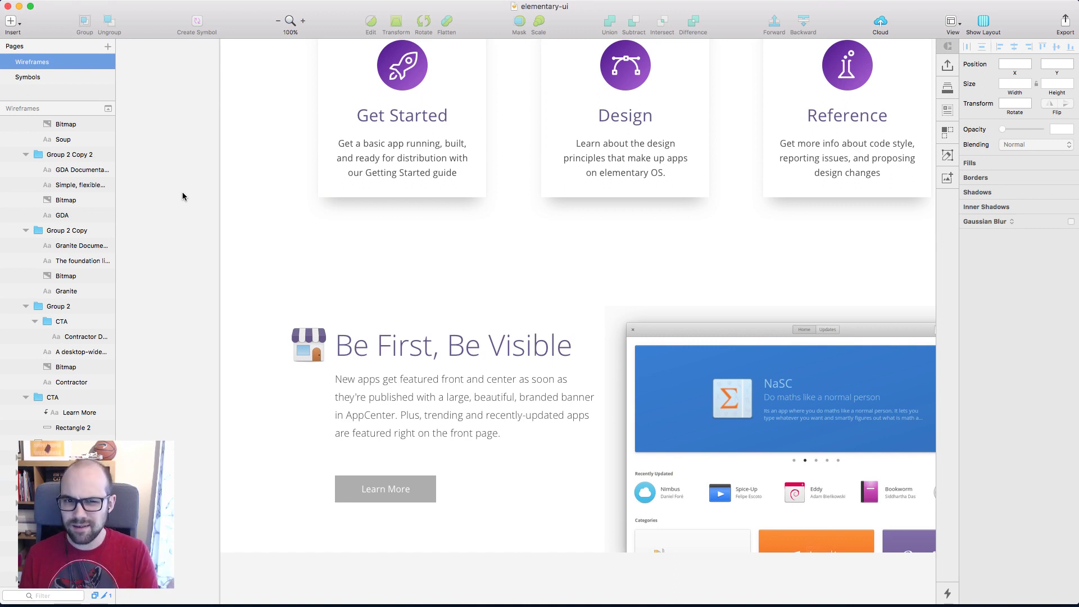
Compare the hero's Log In with GitHub button with the gray Learn More button in the Be First, Be Visible section
{"action": "scroll", "coordinate": [183, 196], "scroll_direction": "up", "scroll_amount": 7}
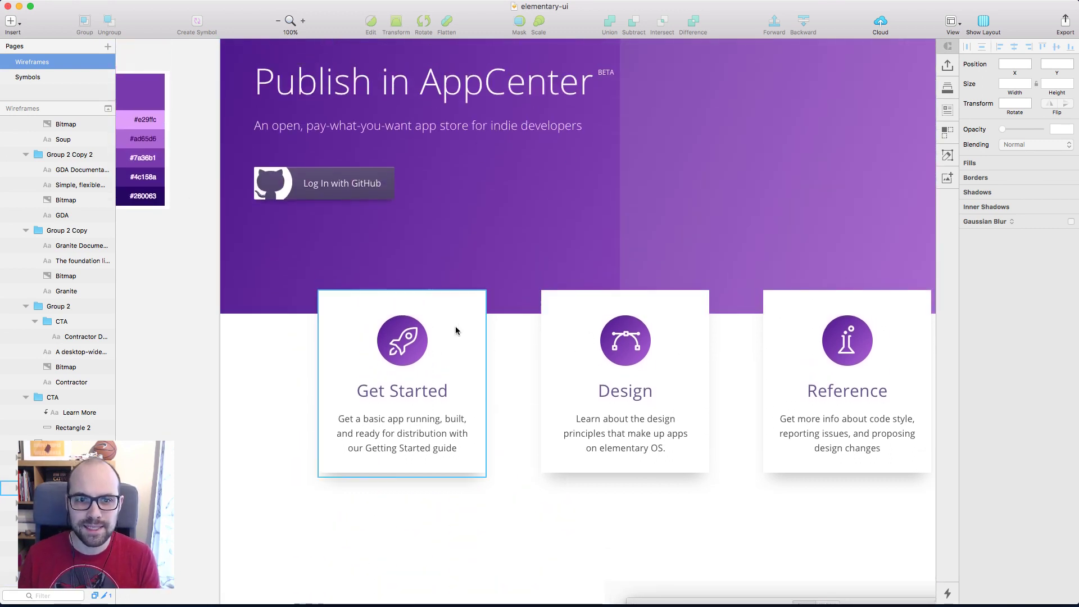
{"action": "scroll", "coordinate": [521, 272], "scroll_direction": "up", "scroll_amount": 2}
{"action": "scroll", "coordinate": [309, 316], "scroll_direction": "right", "scroll_amount": 3}
{"action": "scroll", "coordinate": [310, 316], "scroll_direction": "up", "scroll_amount": 2}
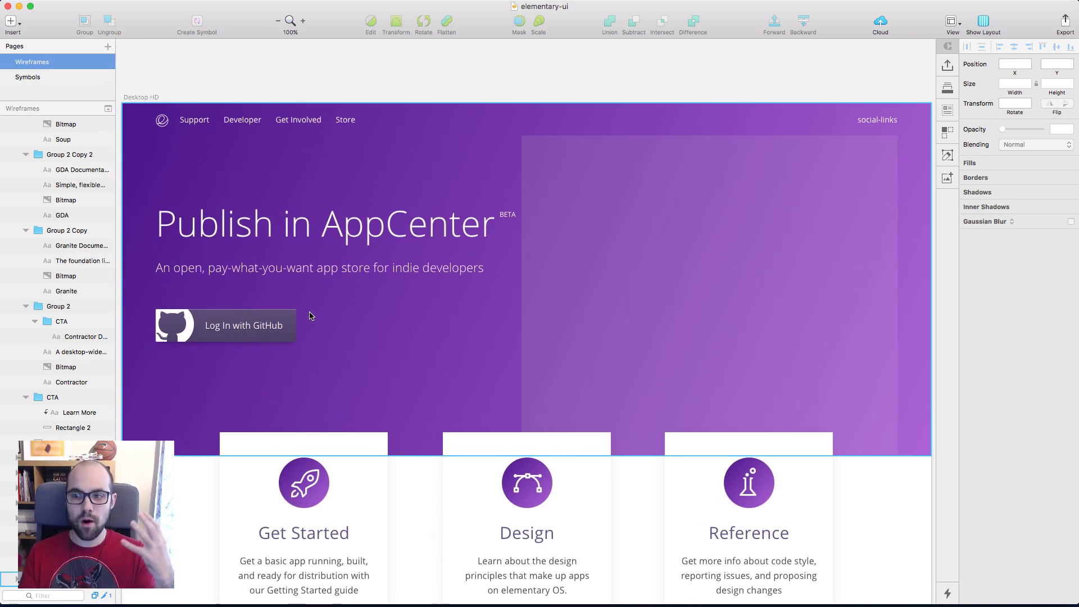
{"action": "scroll", "coordinate": [309, 316], "scroll_direction": "down", "scroll_amount": 12}
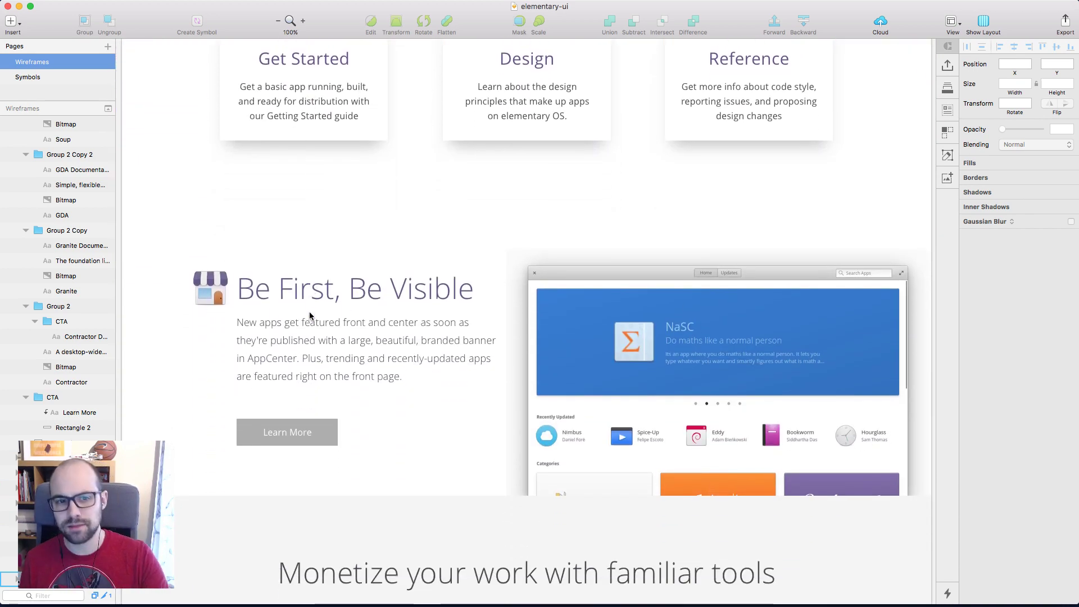
{"action": "scroll", "coordinate": [309, 316], "scroll_direction": "up", "scroll_amount": 3}
{"action": "scroll", "coordinate": [309, 314], "scroll_direction": "left", "scroll_amount": 2}
Apply the style of the Log In with GitHub button's background to the Learn More button rectangle under Be First, Be Visible
{"action": "left_click", "coordinate": [347, 523]}
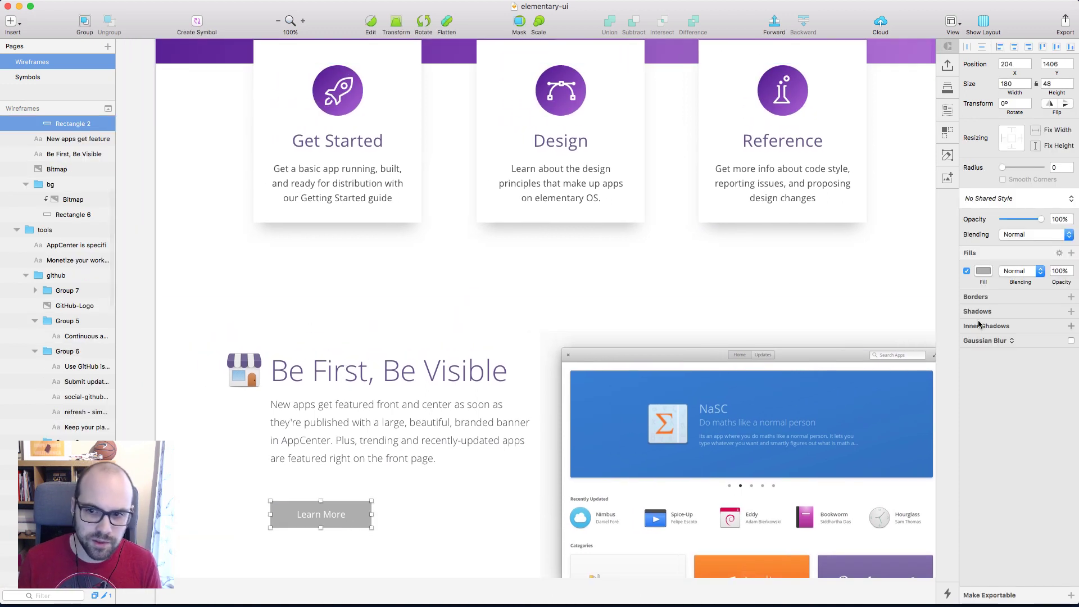
{"action": "scroll", "coordinate": [281, 323], "scroll_direction": "up", "scroll_amount": 4}
{"action": "scroll", "coordinate": [281, 325], "scroll_direction": "up", "scroll_amount": 6}
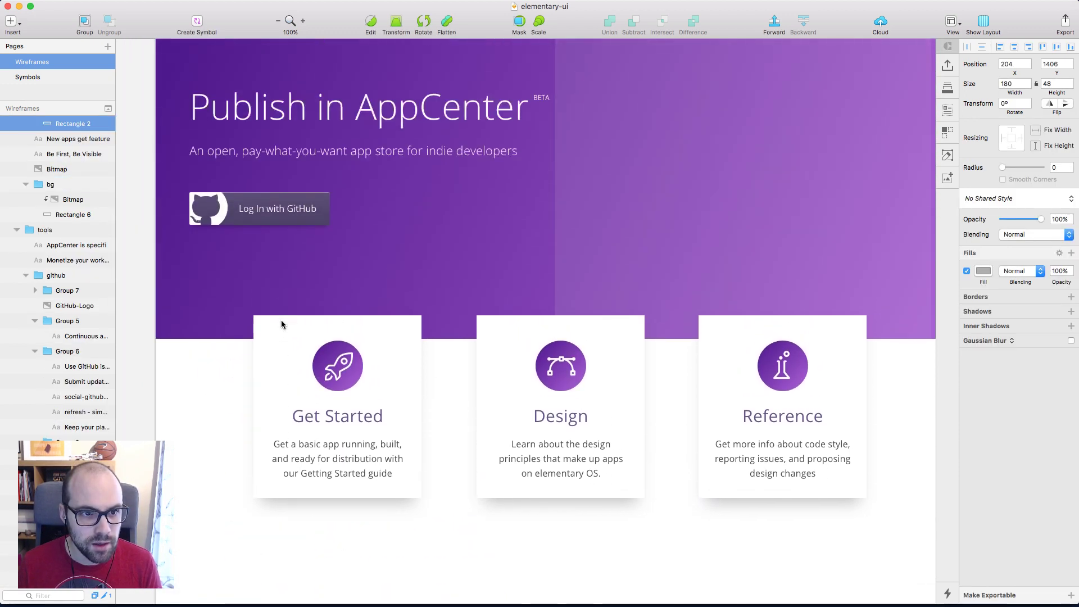
{"action": "left_click", "coordinate": [319, 226]}
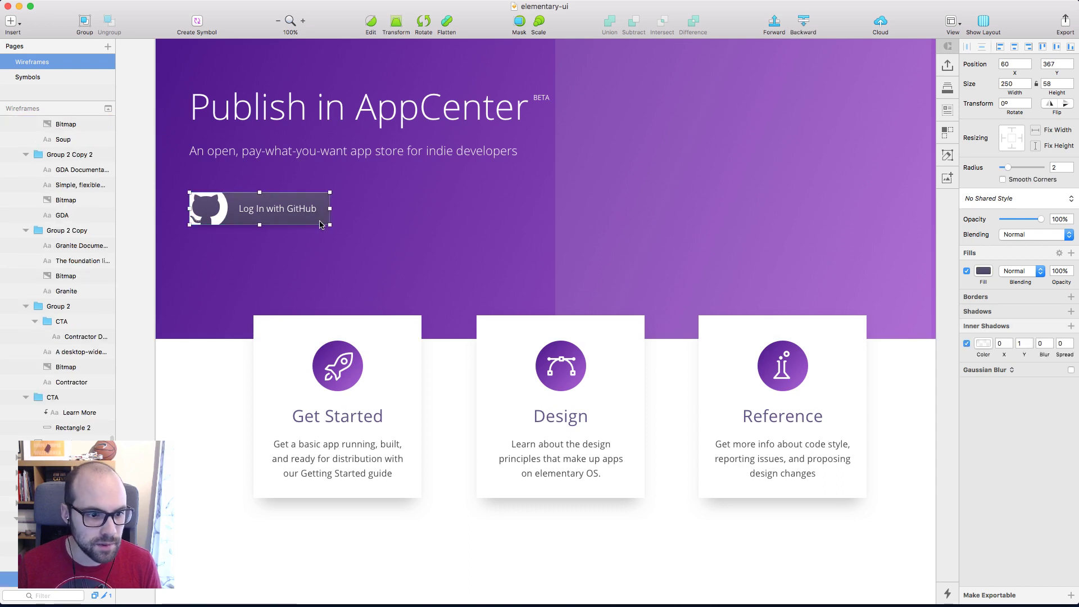
{"action": "key", "text": "super+v"}
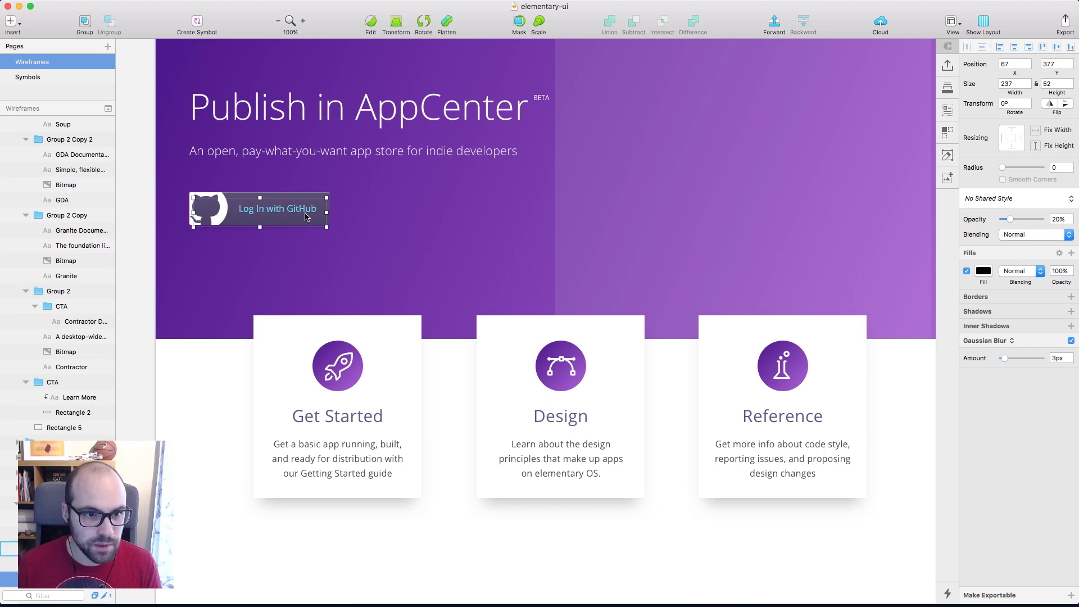
{"action": "left_click", "coordinate": [307, 217]}
{"action": "right_click", "coordinate": [306, 217]}
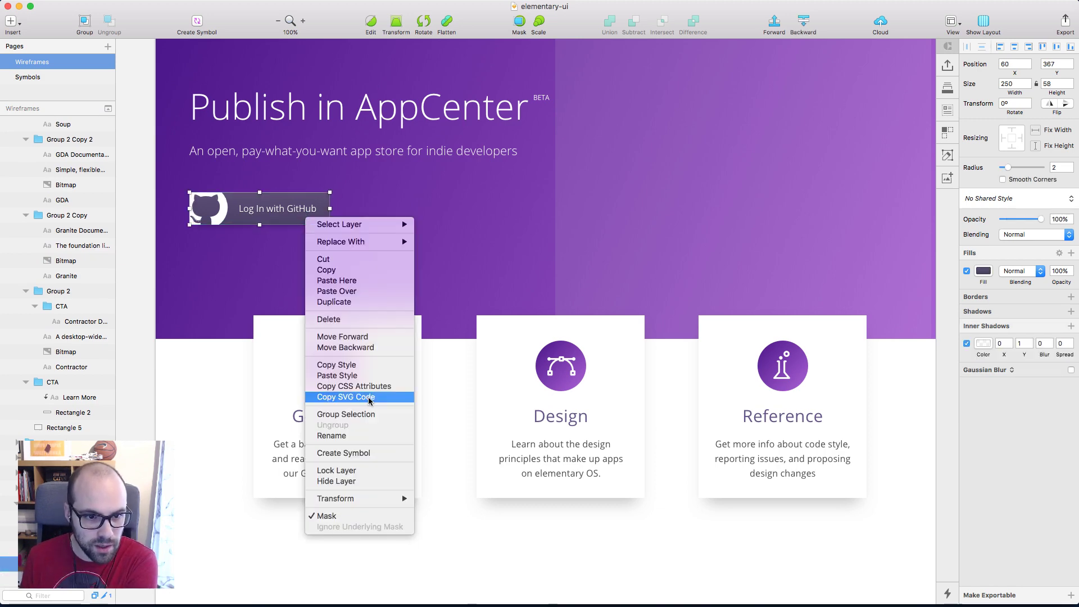
{"action": "left_click", "coordinate": [372, 366]}
{"action": "scroll", "coordinate": [373, 366], "scroll_direction": "down", "scroll_amount": 10}
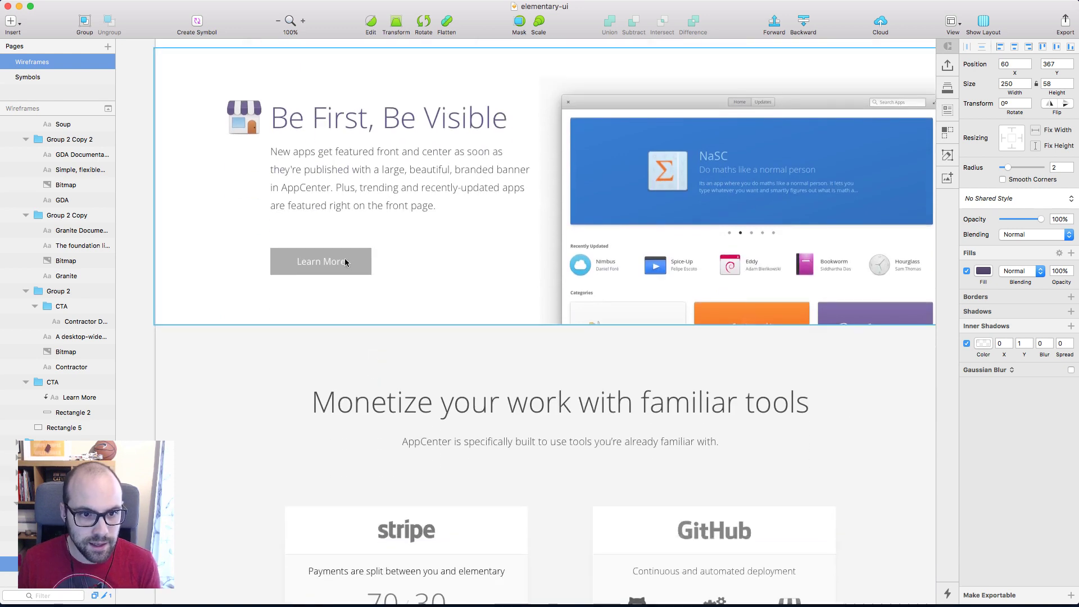
{"action": "left_click", "coordinate": [360, 261]}
{"action": "right_click", "coordinate": [359, 262]}
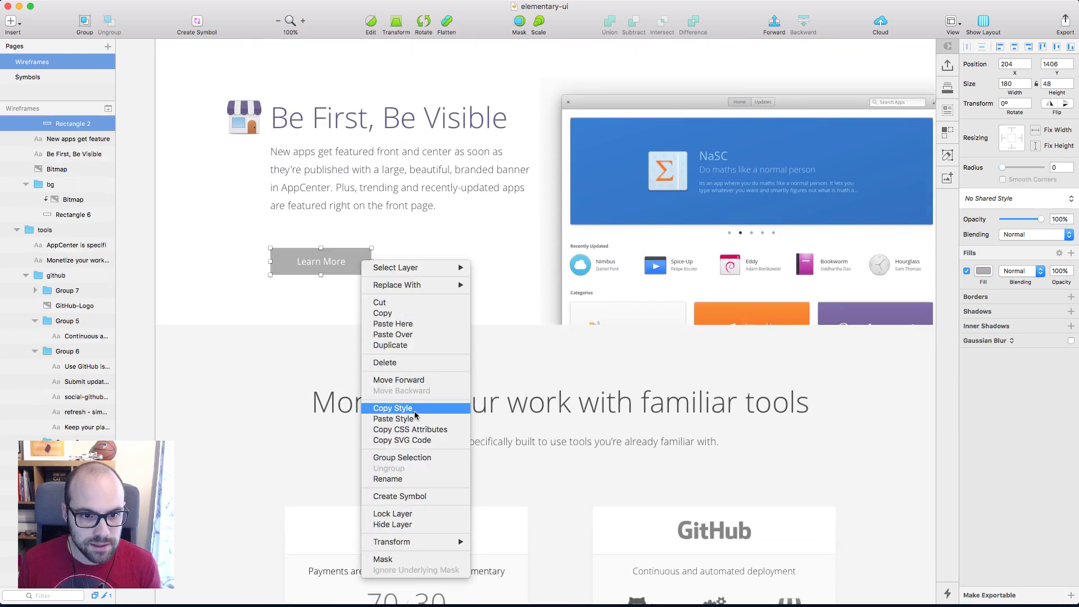
{"action": "left_click", "coordinate": [393, 419]}
{"action": "left_click", "coordinate": [144, 244]}
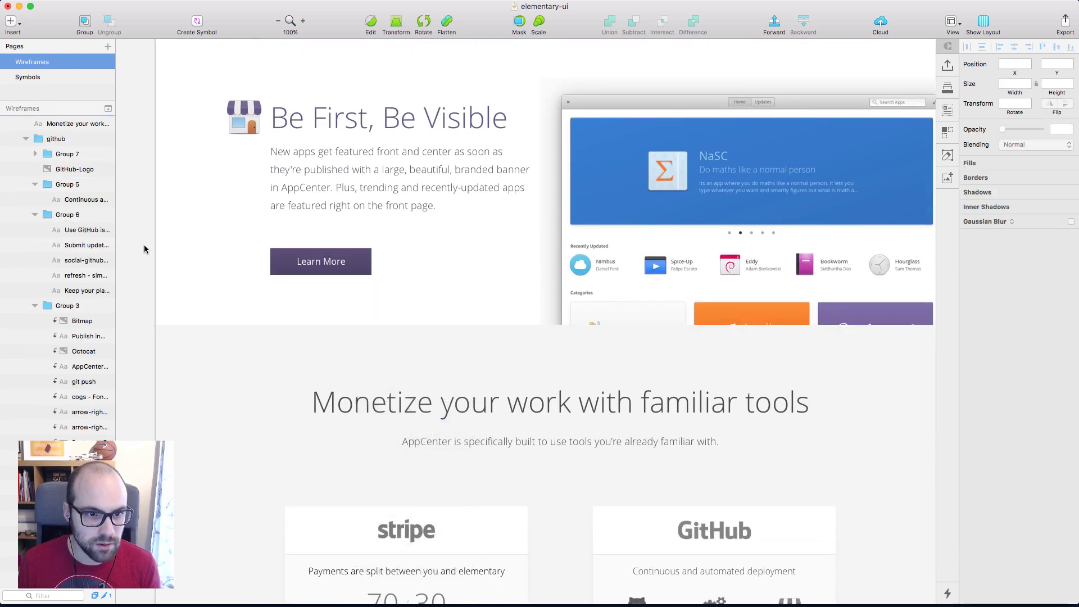
Copy the blurred shadow rectangle from the Log In with GitHub button and paste it centered on the Learn More button
{"action": "scroll", "coordinate": [144, 245], "scroll_direction": "up", "scroll_amount": 5}
{"action": "scroll", "coordinate": [143, 244], "scroll_direction": "left", "scroll_amount": 2}
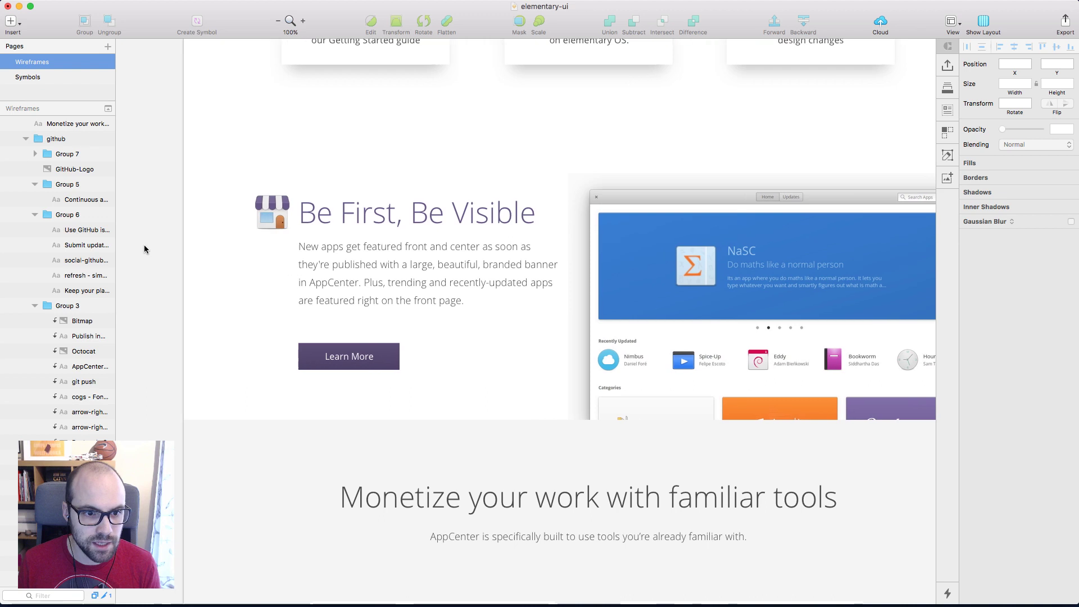
{"action": "left_click", "coordinate": [392, 362]}
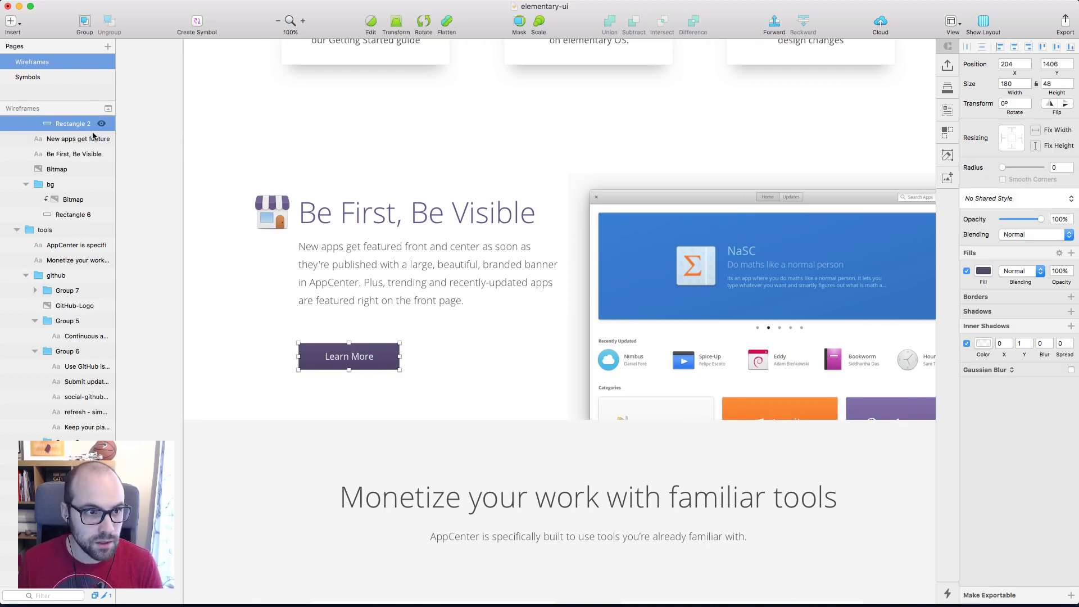
{"action": "scroll", "coordinate": [92, 118], "scroll_direction": "up", "scroll_amount": 2}
{"action": "left_click", "coordinate": [395, 386]}
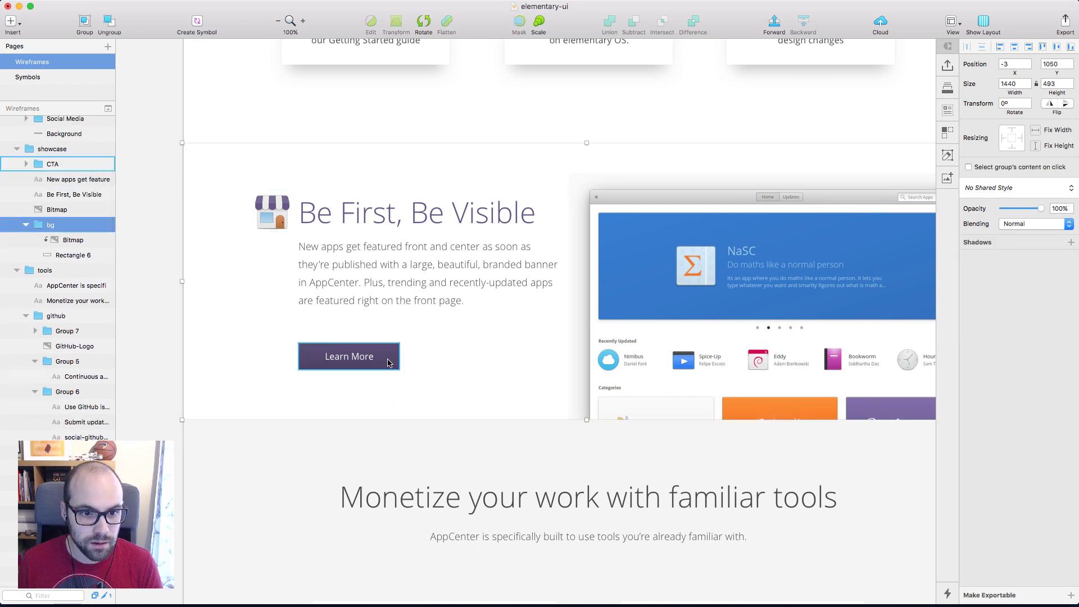
{"action": "scroll", "coordinate": [388, 363], "scroll_direction": "up", "scroll_amount": 1}
{"action": "scroll", "coordinate": [388, 363], "scroll_direction": "up", "scroll_amount": 10}
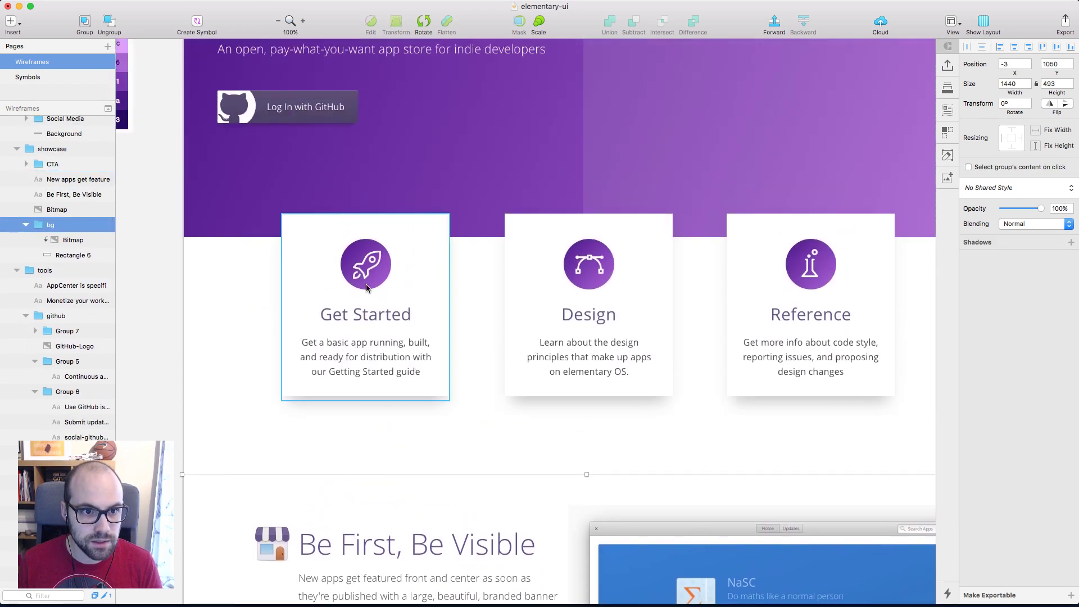
{"action": "left_click", "coordinate": [297, 128]}
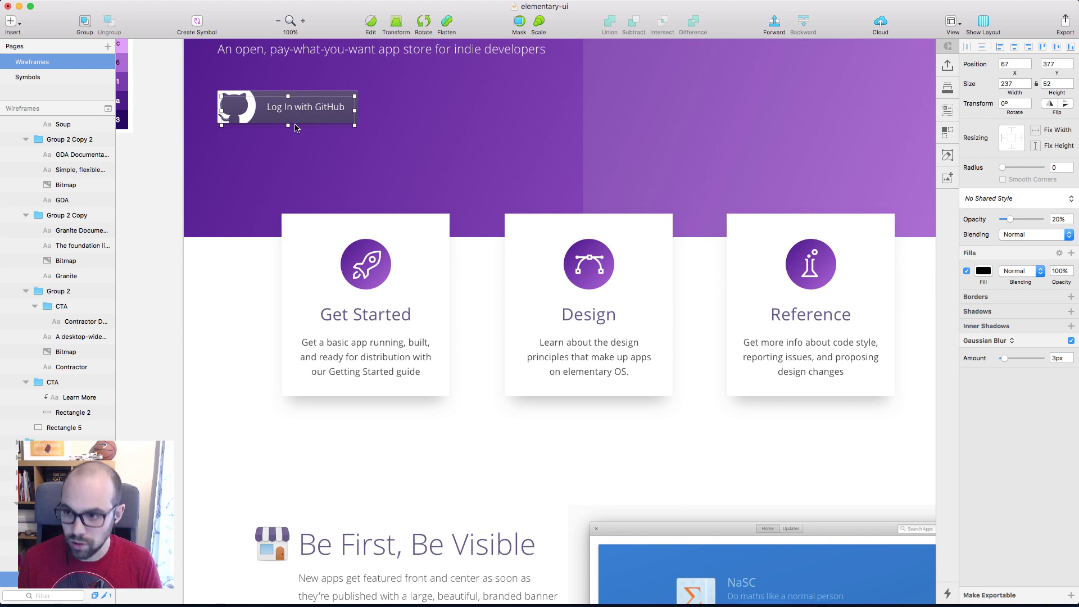
{"action": "scroll", "coordinate": [296, 128], "scroll_direction": "down", "scroll_amount": 6}
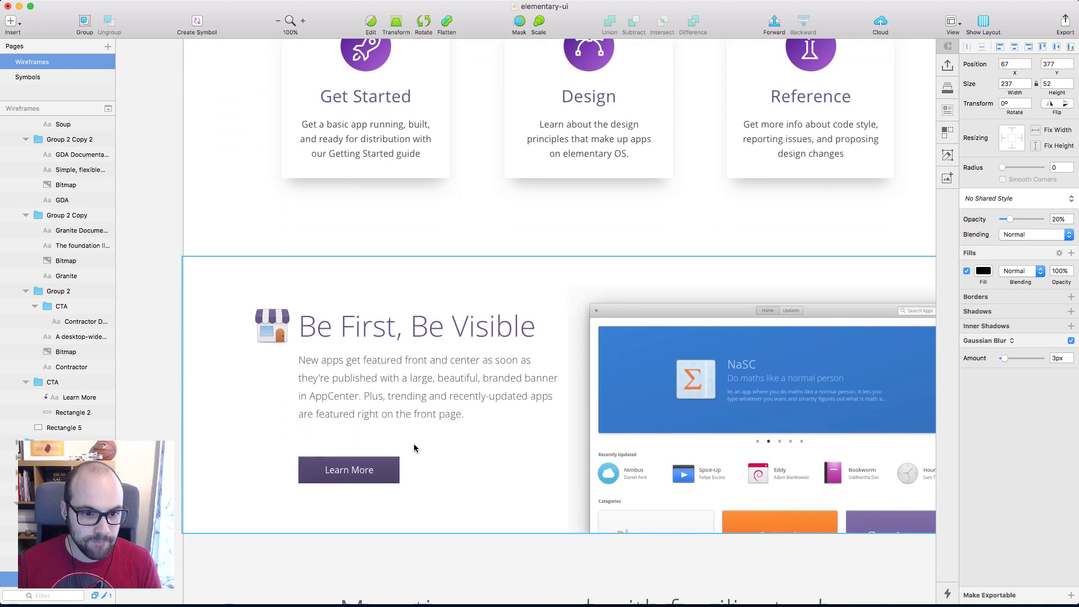
{"action": "scroll", "coordinate": [412, 448], "scroll_direction": "down", "scroll_amount": 4}
{"action": "left_click", "coordinate": [386, 372]}
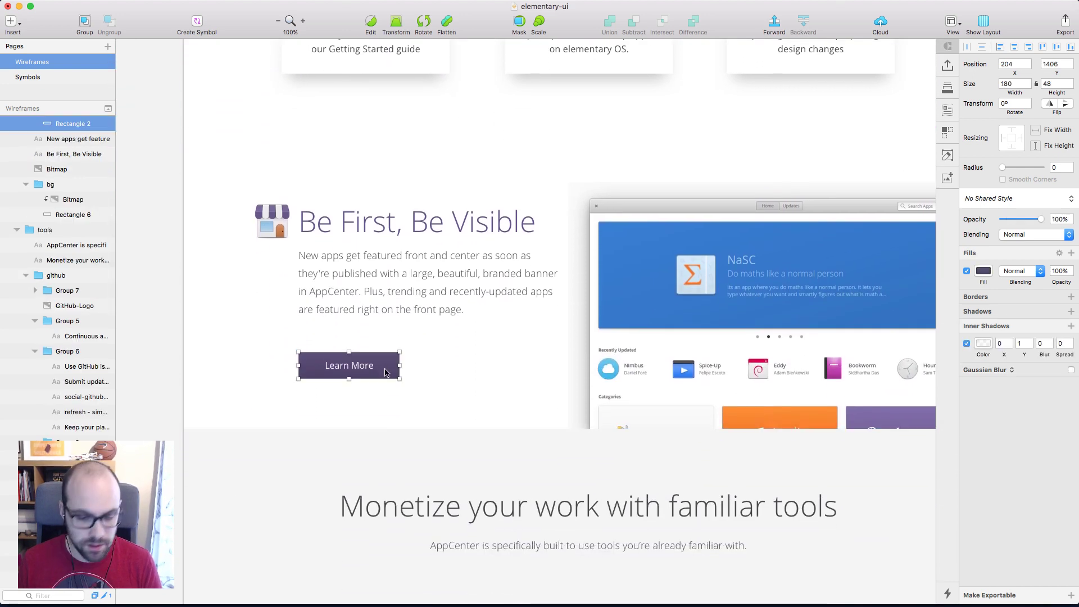
{"action": "key", "text": "super+v"}
{"action": "left_click_drag", "start_coordinate": [569, 319], "coordinate": [358, 365]}
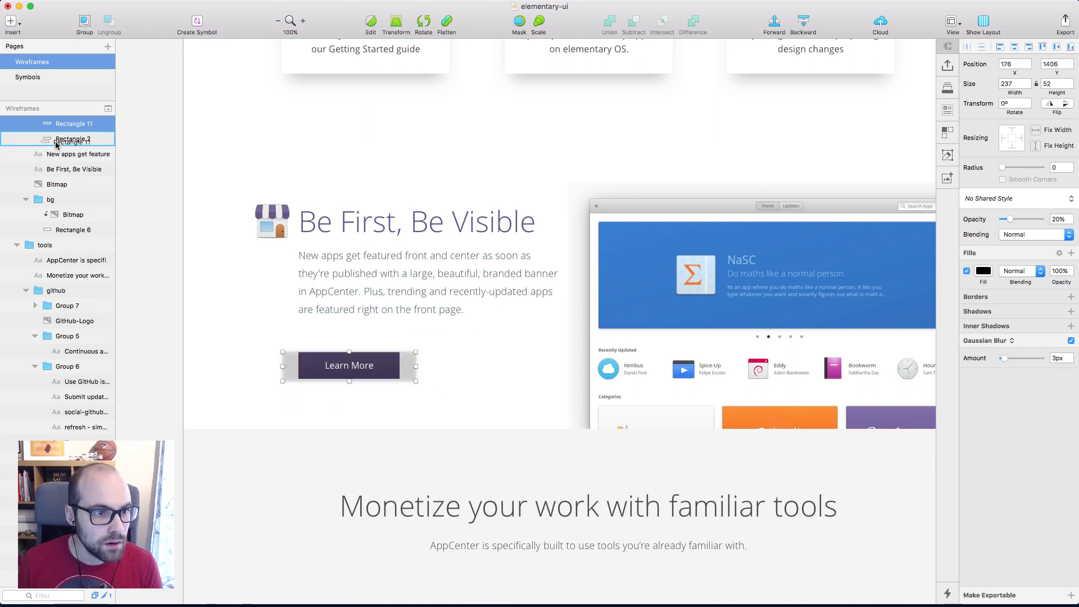
Place the pasted shadow layer beneath the Learn More button rectangle and shrink it to 163 × 39, offset slightly below the button
{"action": "left_click_drag", "start_coordinate": [55, 142], "coordinate": [55, 141]}
{"action": "key", "text": "super+z"}
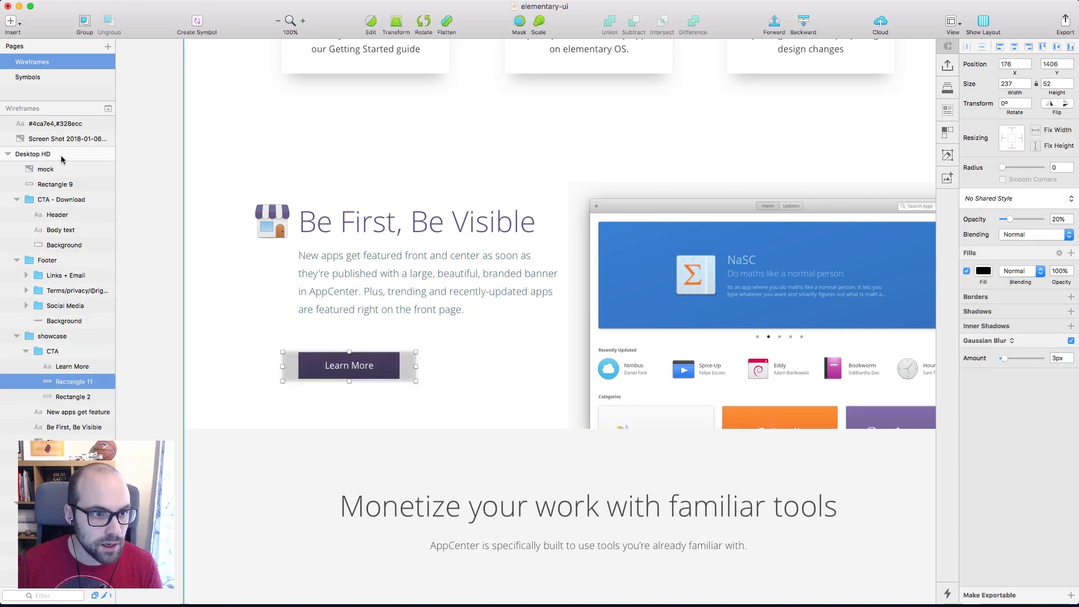
{"action": "scroll", "coordinate": [72, 352], "scroll_direction": "down", "scroll_amount": 6}
{"action": "left_click_drag", "start_coordinate": [38, 244], "coordinate": [62, 230]}
{"action": "left_click", "coordinate": [412, 372]}
{"action": "left_click_drag", "start_coordinate": [415, 374], "coordinate": [350, 360]}
{"action": "left_click", "coordinate": [157, 296]}
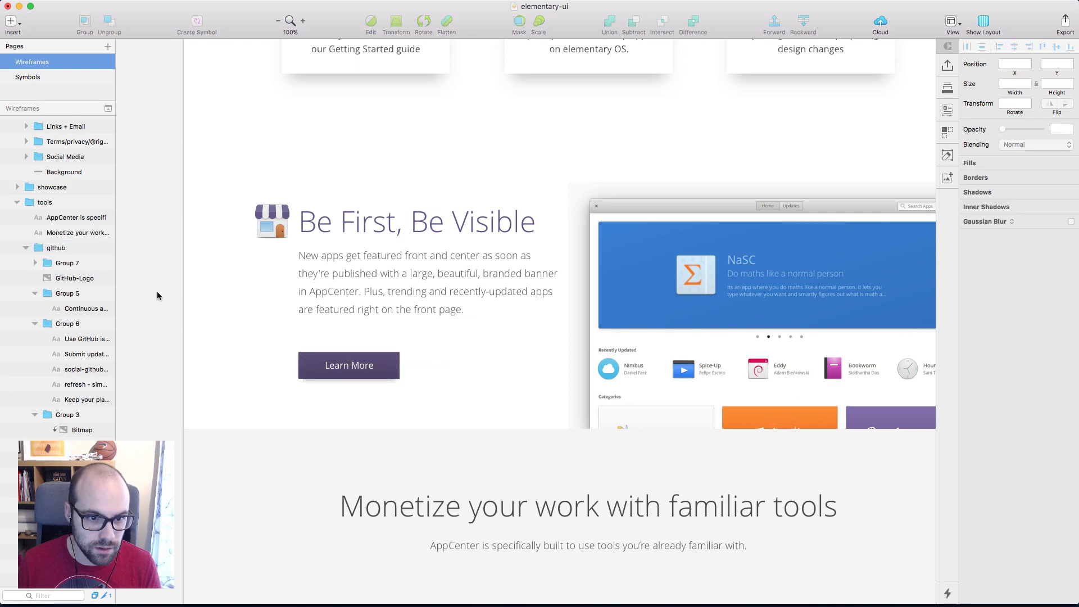
Widen the Learn More button's shadow to 166, set its opacity to 30% and extend its lower edge slightly
{"action": "key", "text": "super+plus"}
{"action": "key", "text": "super+plus"}
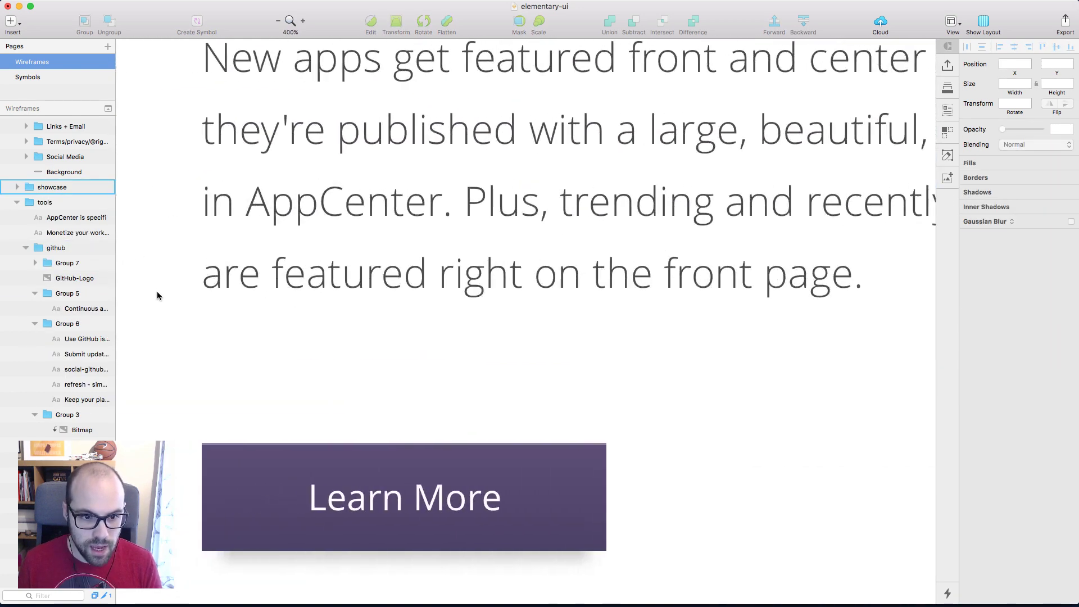
{"action": "scroll", "coordinate": [578, 360], "scroll_direction": "left", "scroll_amount": 5}
{"action": "left_click", "coordinate": [544, 344]}
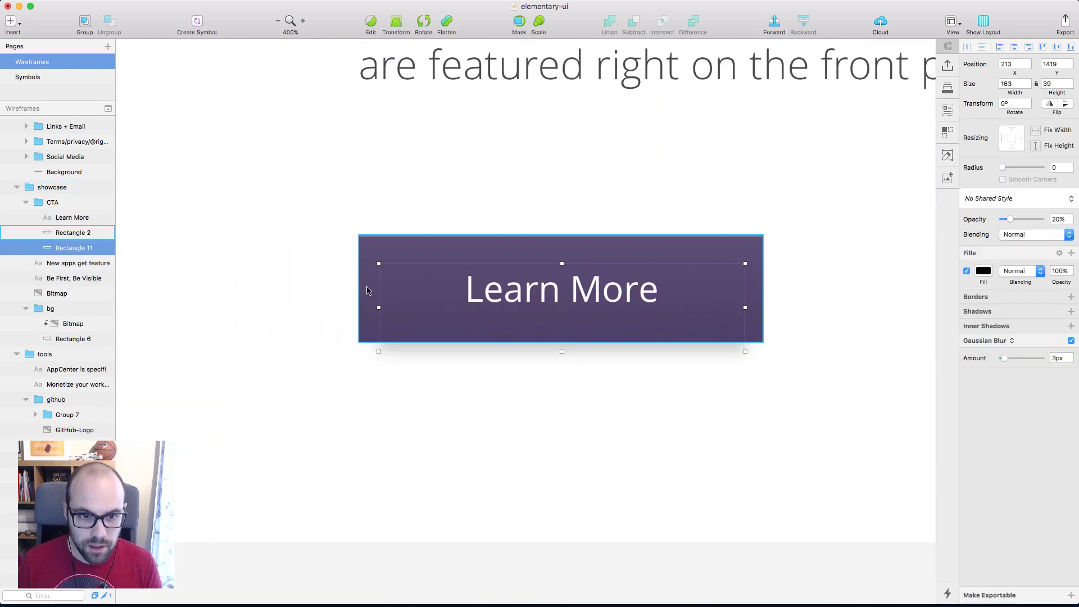
{"action": "left_click_drag", "start_coordinate": [380, 307], "coordinate": [377, 307]}
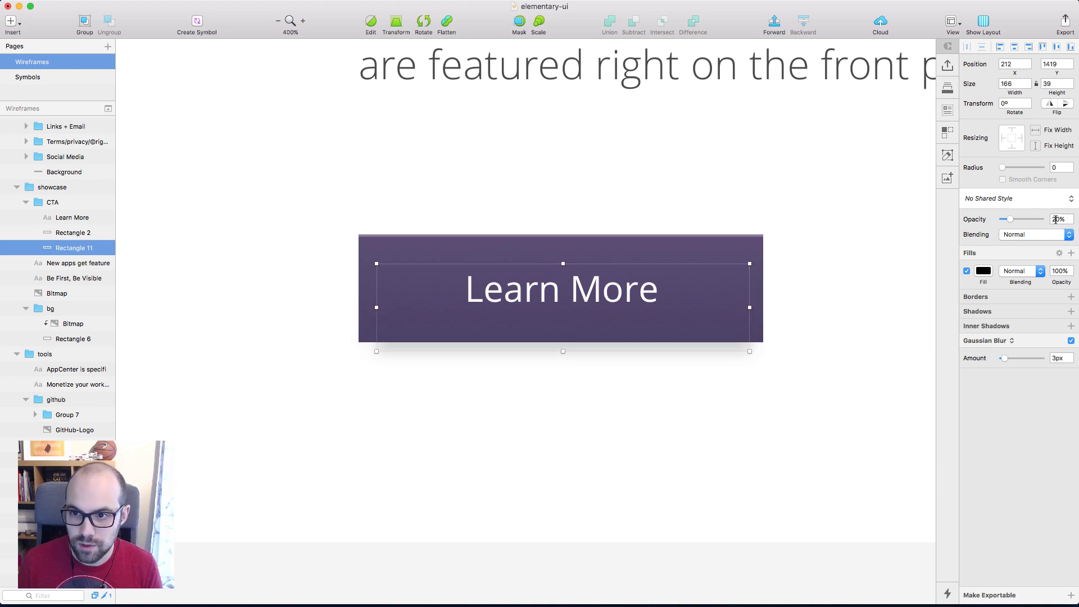
{"action": "key", "text": "Return"}
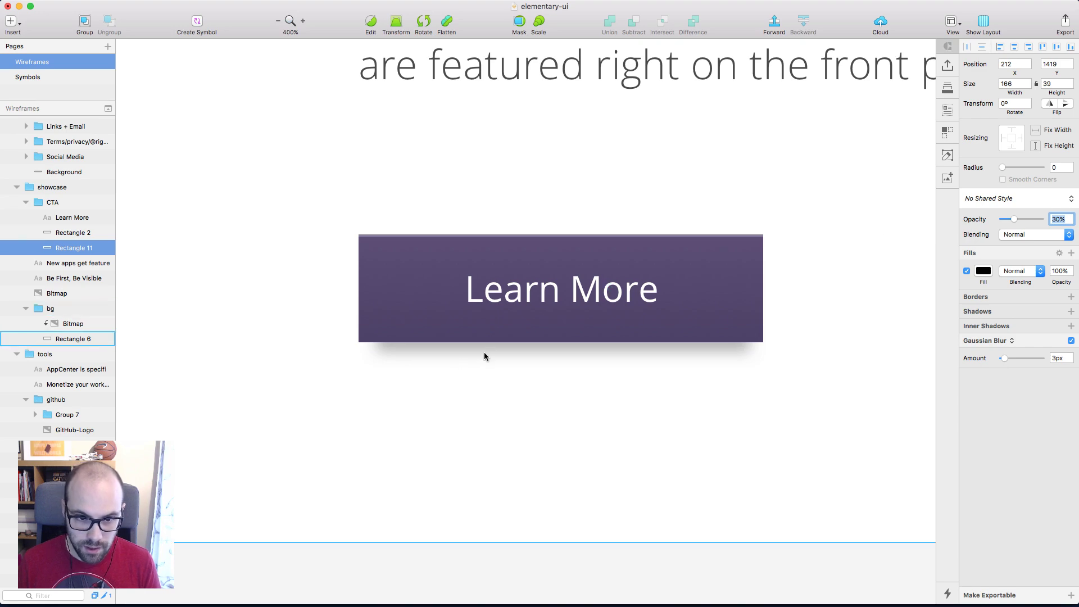
{"action": "left_click_drag", "start_coordinate": [563, 352], "coordinate": [563, 354]}
{"action": "left_click", "coordinate": [641, 406]}
{"action": "key", "text": "super+0"}
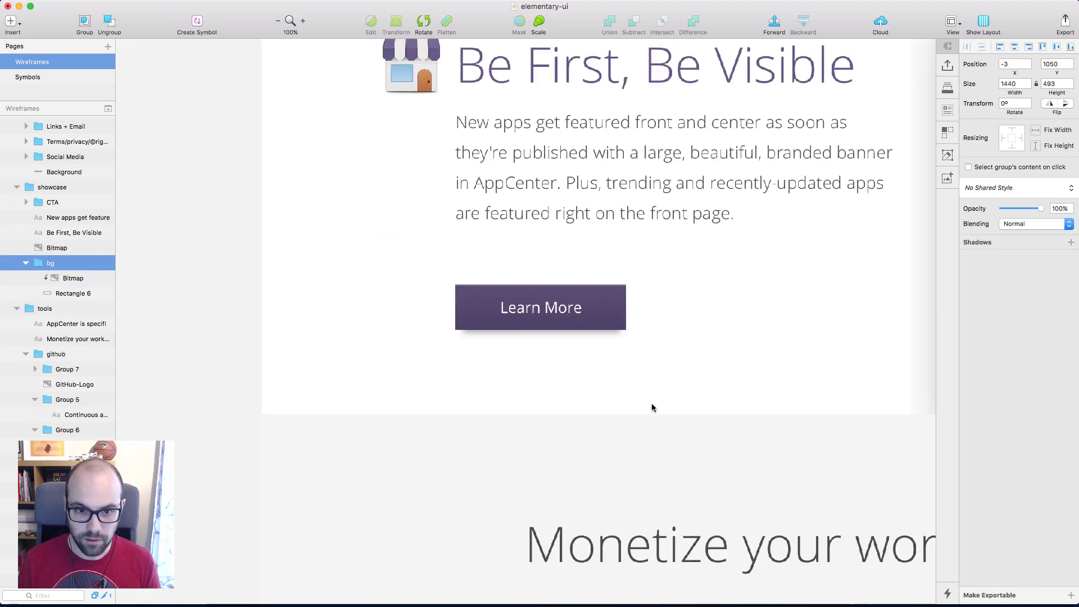
{"action": "left_click", "coordinate": [272, 263]}
Apply the Log In with GitHub label's text style with its shadow to the Learn More label
{"action": "scroll", "coordinate": [272, 263], "scroll_direction": "right", "scroll_amount": 5}
{"action": "scroll", "coordinate": [272, 263], "scroll_direction": "up", "scroll_amount": 3}
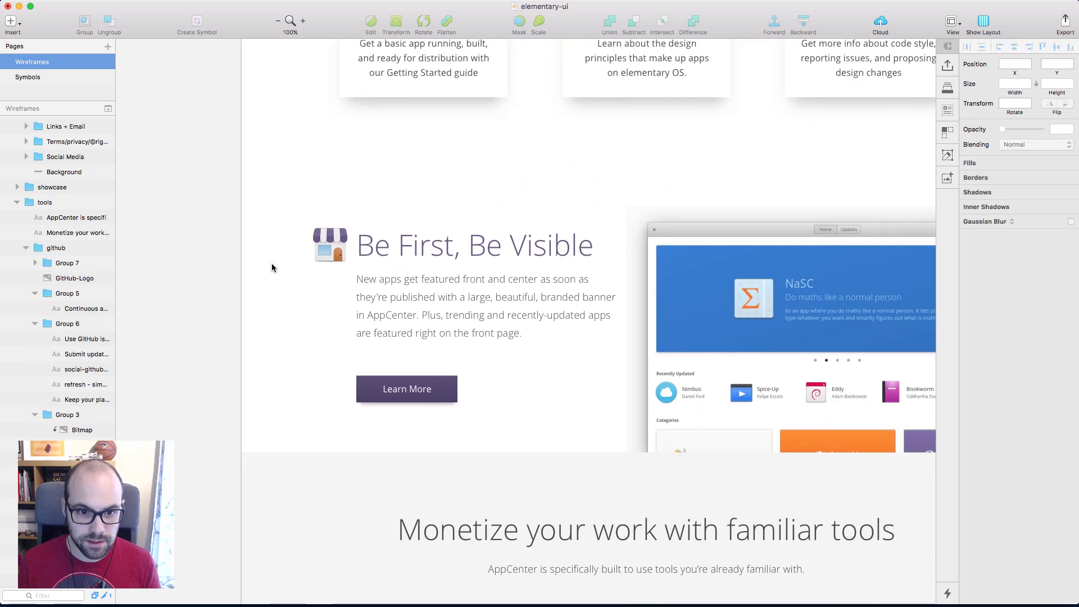
{"action": "left_click", "coordinate": [407, 389], "text": "super"}
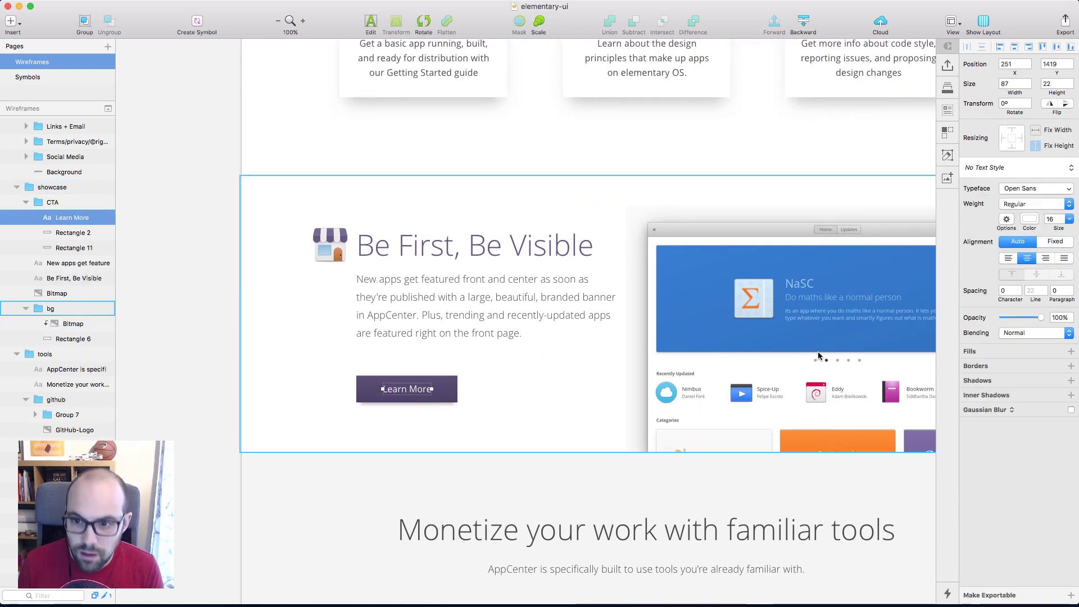
{"action": "scroll", "coordinate": [406, 304], "scroll_direction": "up", "scroll_amount": 5}
{"action": "scroll", "coordinate": [406, 299], "scroll_direction": "up", "scroll_amount": 5}
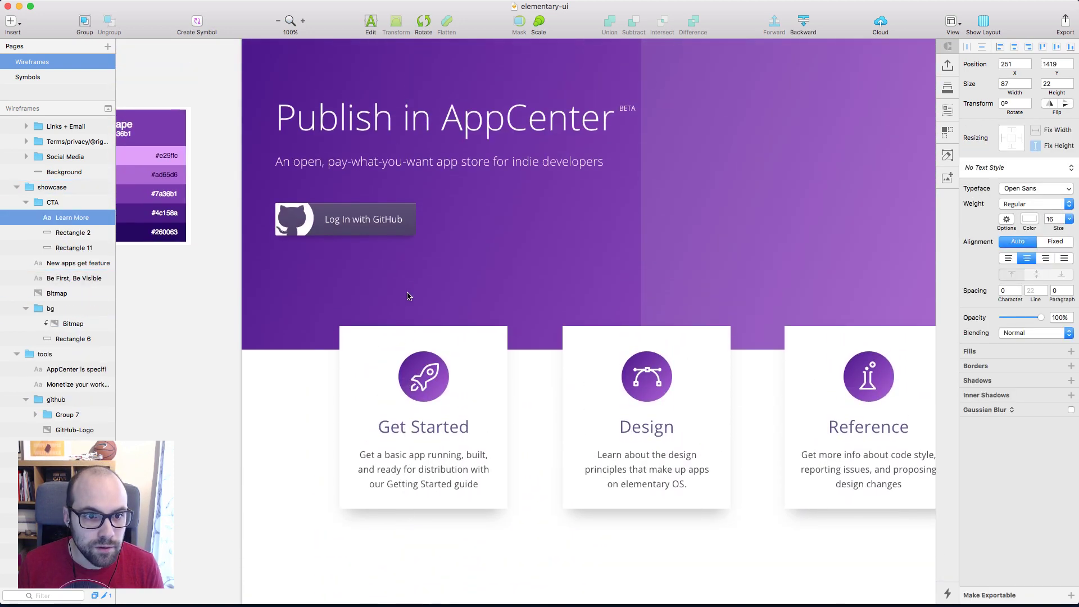
{"action": "right_click", "coordinate": [353, 224]}
{"action": "left_click", "coordinate": [417, 365]}
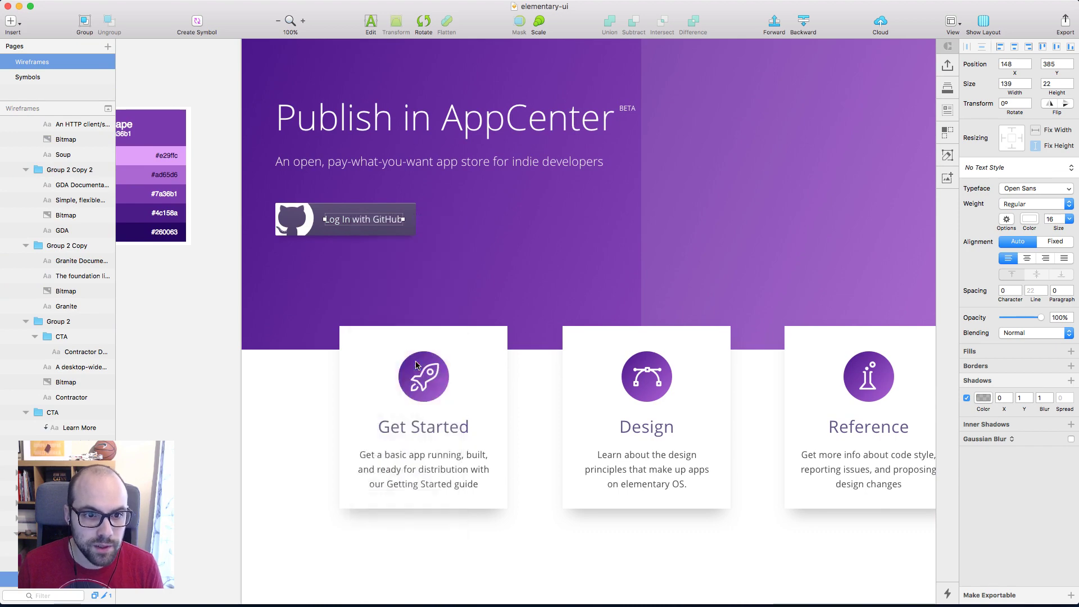
{"action": "scroll", "coordinate": [417, 366], "scroll_direction": "down", "scroll_amount": 10}
{"action": "left_click", "coordinate": [404, 285]}
{"action": "right_click", "coordinate": [404, 288]}
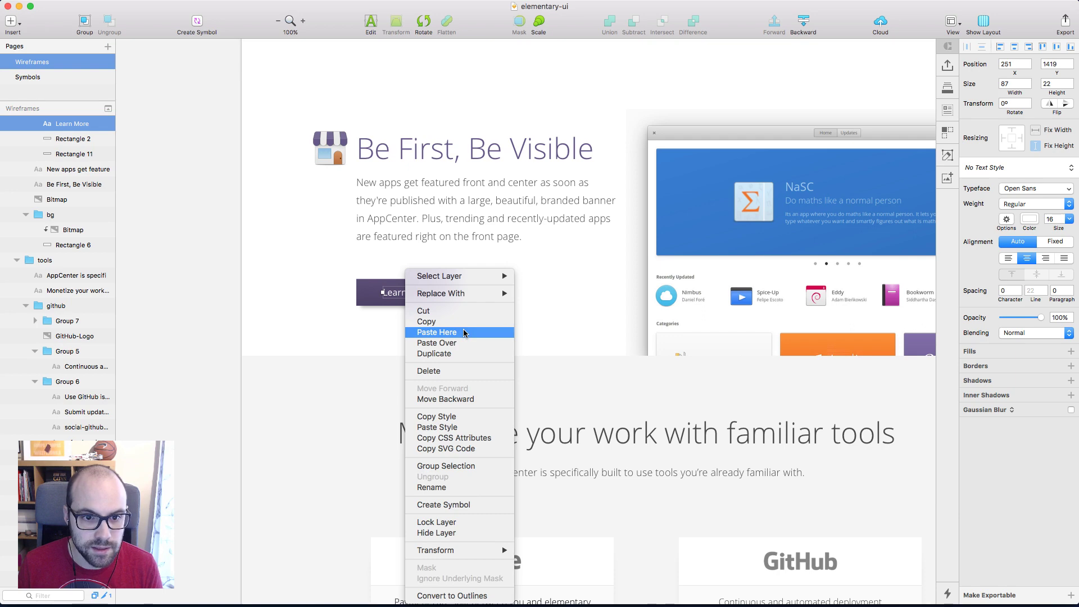
{"action": "left_click", "coordinate": [163, 295]}
{"action": "left_click", "coordinate": [182, 279]}
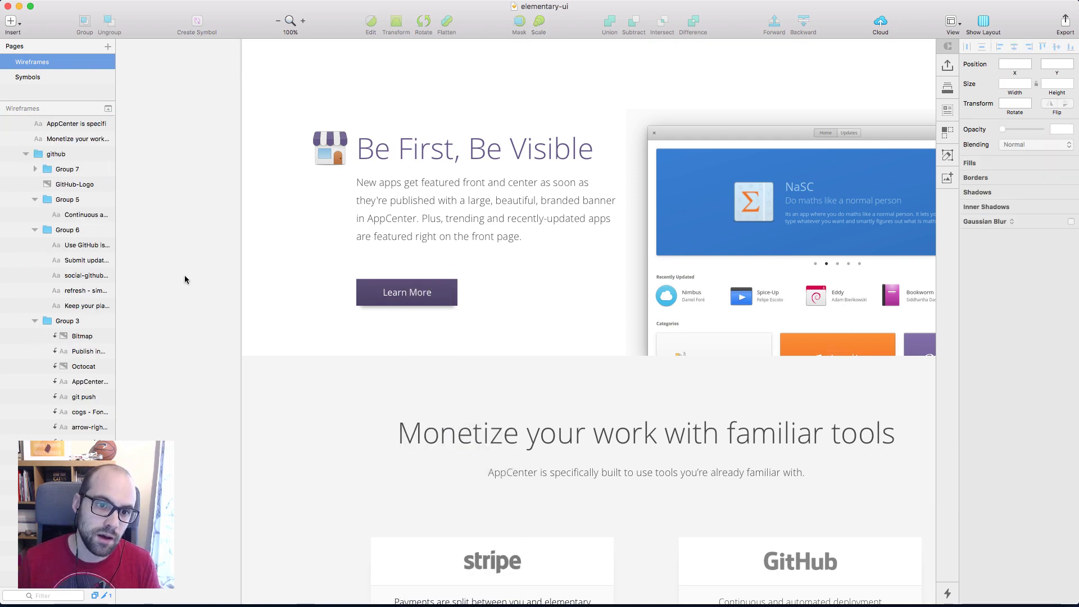
Check the restyled Learn More button against the Log In with GitHub button in the hero
{"action": "scroll", "coordinate": [184, 279], "scroll_direction": "up", "scroll_amount": 5}
{"action": "scroll", "coordinate": [185, 279], "scroll_direction": "down", "scroll_amount": 1}
{"action": "scroll", "coordinate": [184, 280], "scroll_direction": "up", "scroll_amount": 6}
{"action": "left_click", "coordinate": [394, 335]}
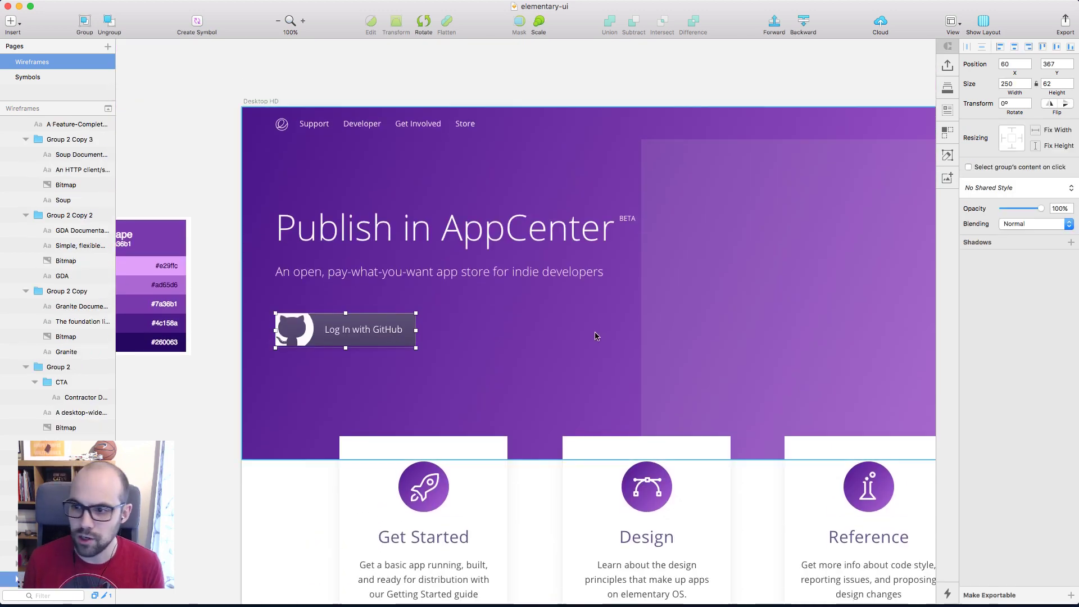
{"action": "scroll", "coordinate": [596, 337], "scroll_direction": "down", "scroll_amount": 9}
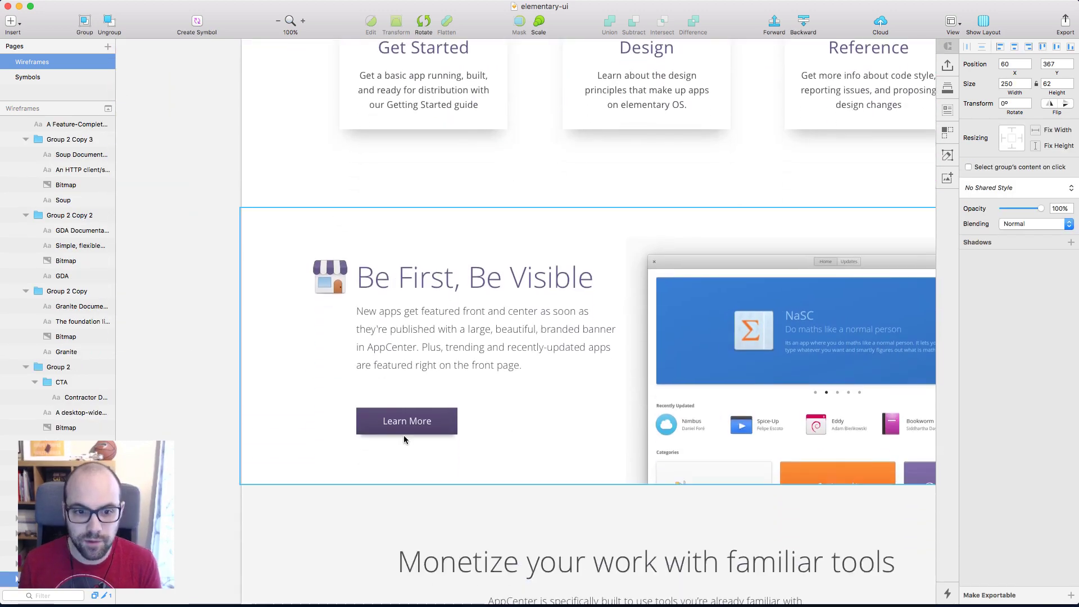
{"action": "left_click", "coordinate": [453, 429]}
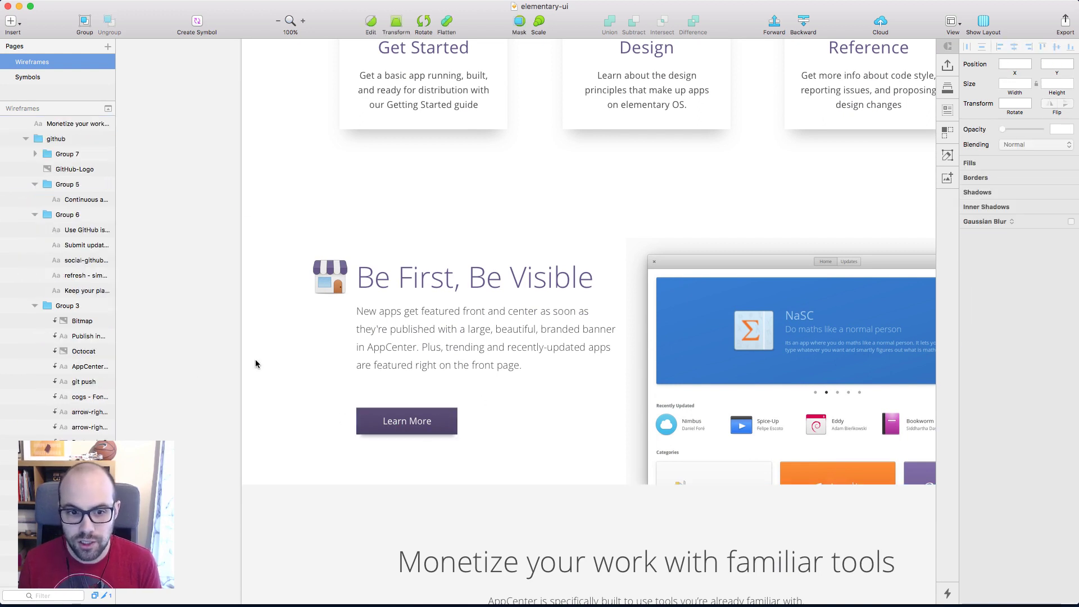
Try the brighter purple preset gradients on the Learn More button's fill and switch back to the dark purple gradient
{"action": "left_click", "coordinate": [984, 272]}
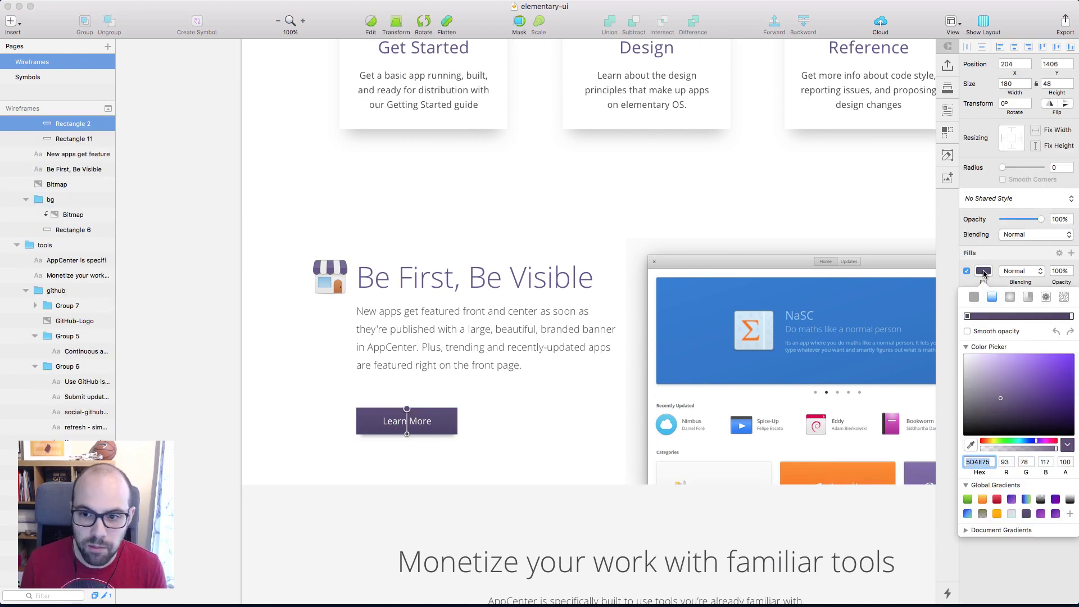
{"action": "left_click", "coordinate": [1056, 515]}
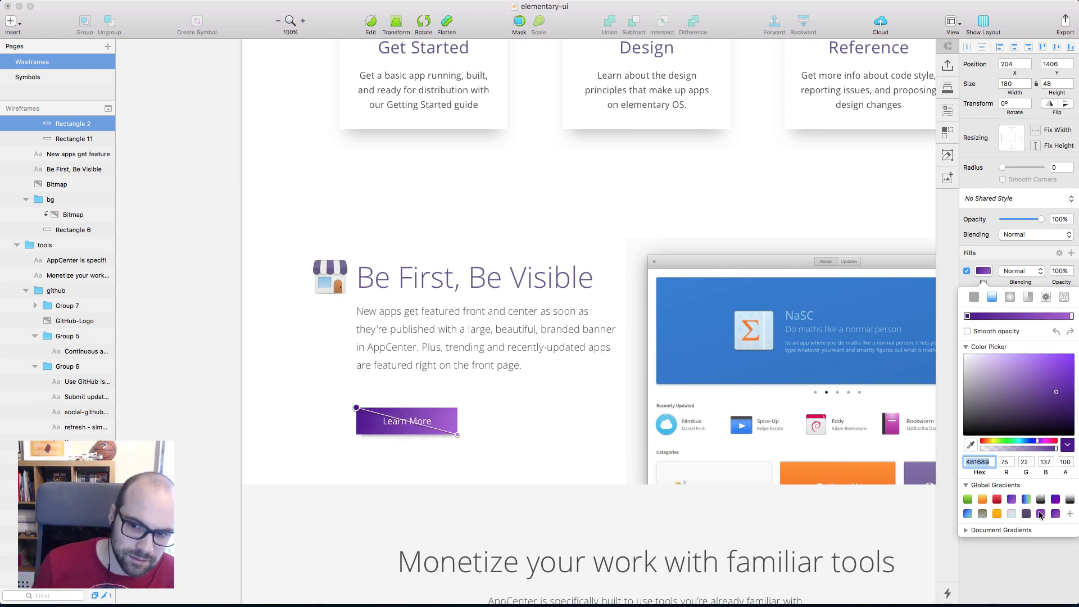
{"action": "left_click", "coordinate": [1040, 515]}
{"action": "left_click", "coordinate": [1026, 515]}
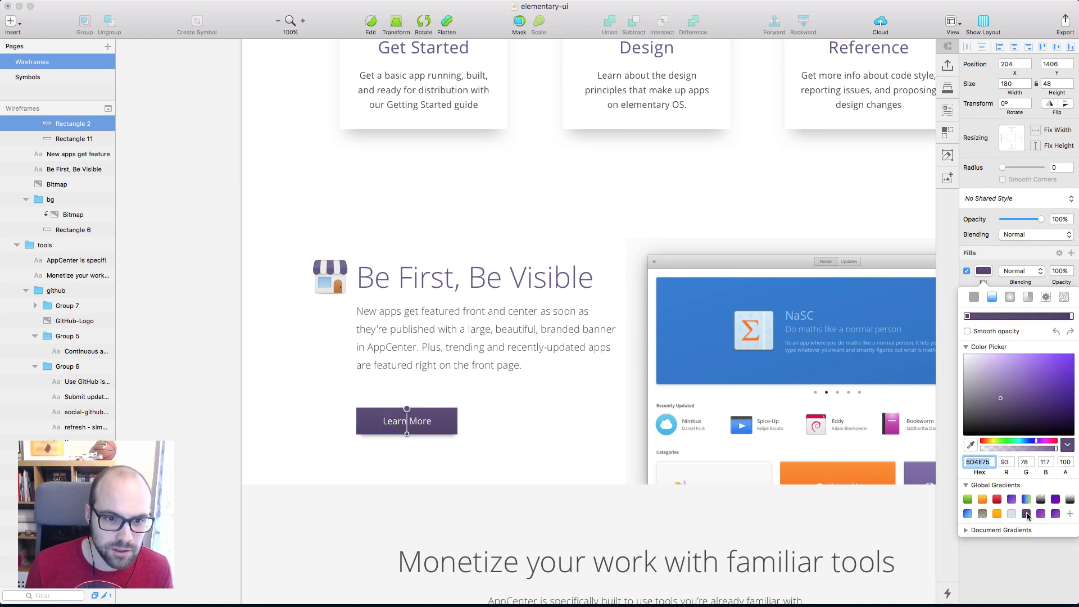
{"action": "left_click", "coordinate": [210, 333]}
{"action": "left_click", "coordinate": [227, 360]}
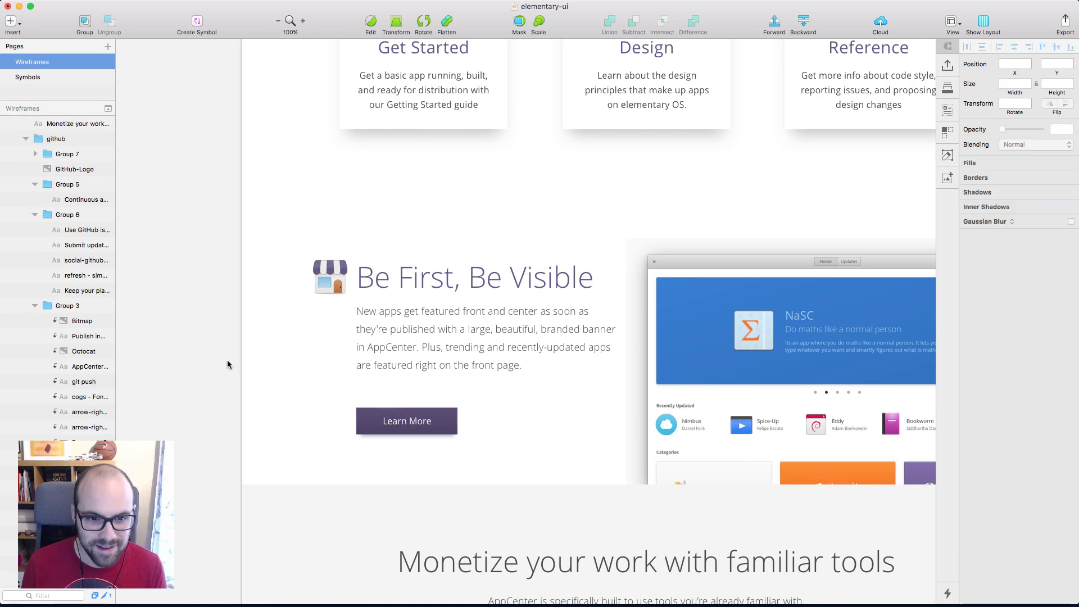
Review the hero, cards and showcase, and switch to the browser to examine the live developer.elementary.io page down to its Vala section
{"action": "scroll", "coordinate": [227, 359], "scroll_direction": "up", "scroll_amount": 1}
{"action": "scroll", "coordinate": [202, 356], "scroll_direction": "up", "scroll_amount": 5}
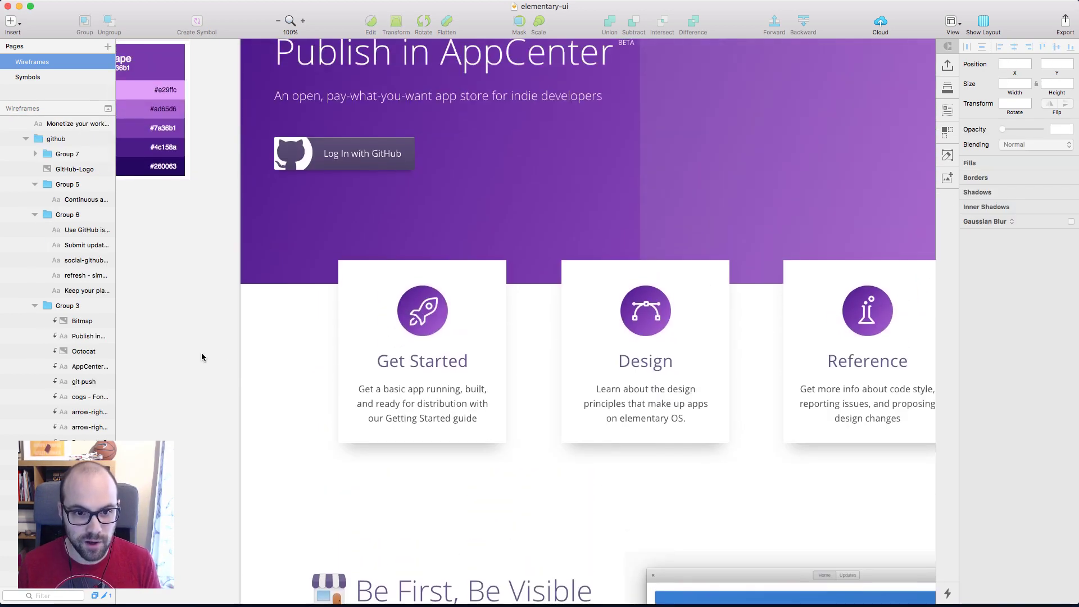
{"action": "scroll", "coordinate": [201, 356], "scroll_direction": "down", "scroll_amount": 4}
{"action": "scroll", "coordinate": [201, 356], "scroll_direction": "down", "scroll_amount": 3}
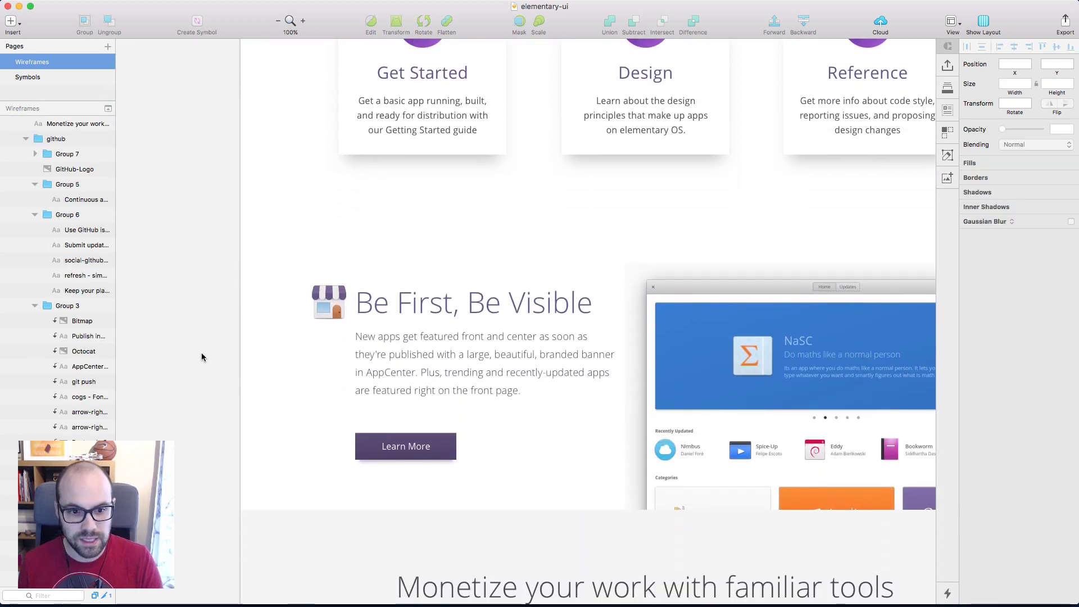
{"action": "scroll", "coordinate": [201, 357], "scroll_direction": "right", "scroll_amount": 5}
{"action": "scroll", "coordinate": [201, 356], "scroll_direction": "left", "scroll_amount": 4}
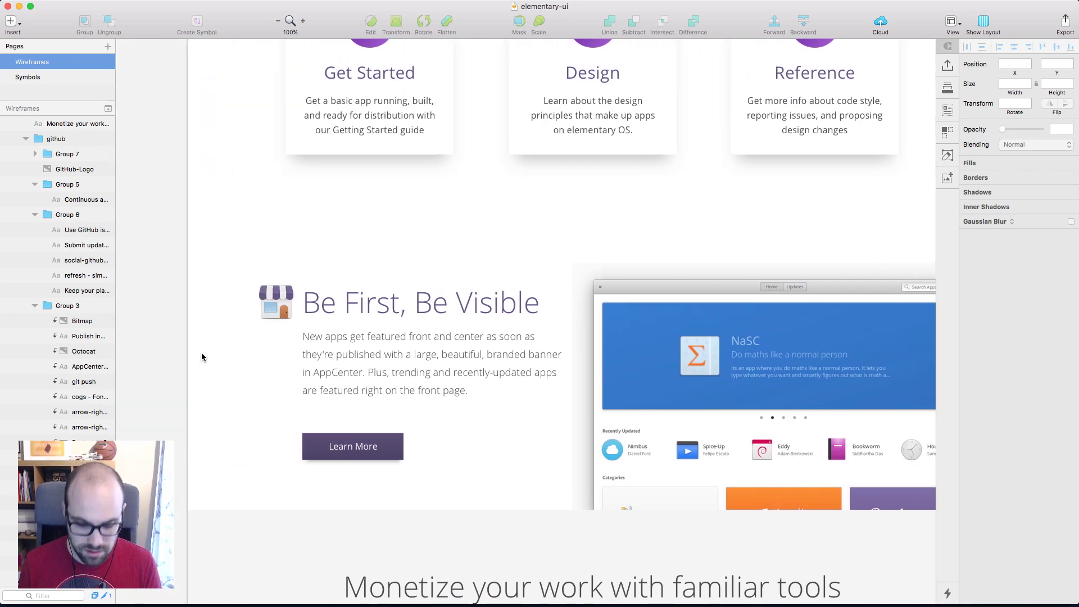
{"action": "key", "text": "super+Tab"}
{"action": "key", "text": "super+Tab"}
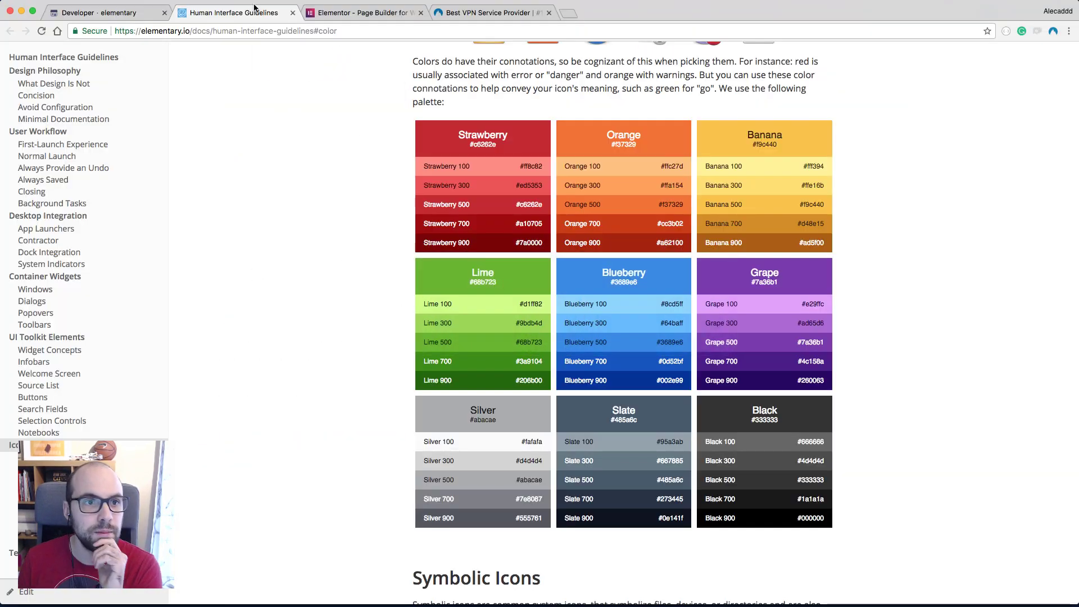
{"action": "left_click", "coordinate": [108, 10]}
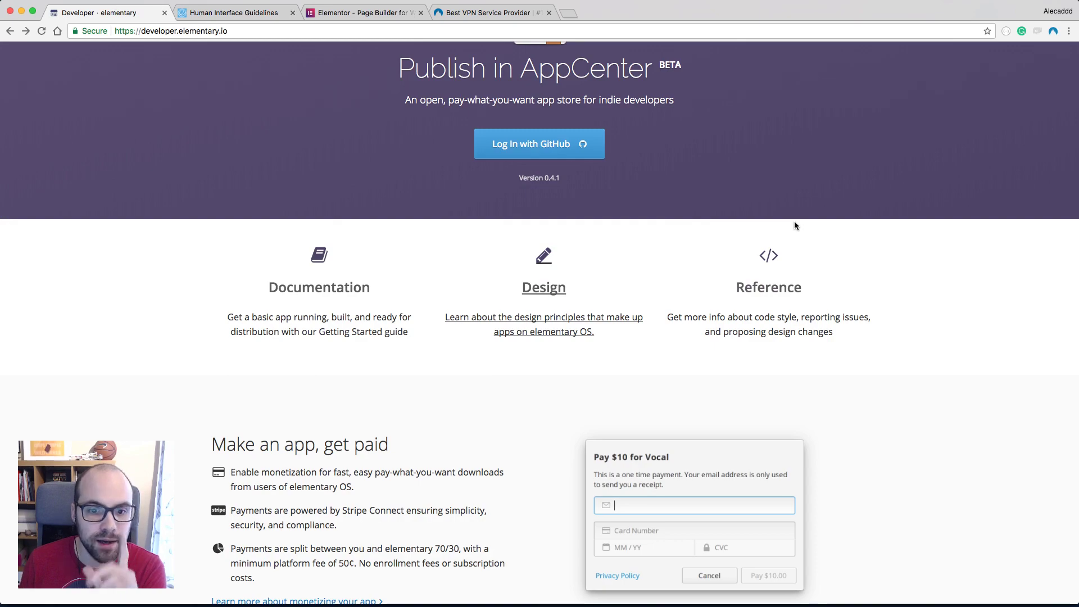
{"action": "scroll", "coordinate": [796, 225], "scroll_direction": "down", "scroll_amount": 15}
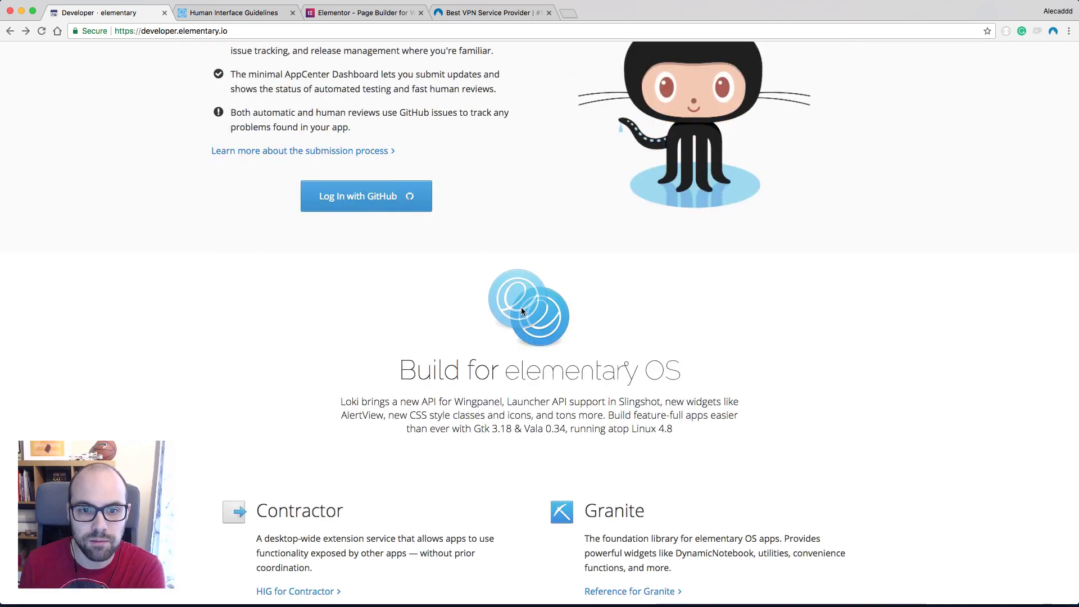
{"action": "scroll", "coordinate": [539, 309], "scroll_direction": "down", "scroll_amount": 10}
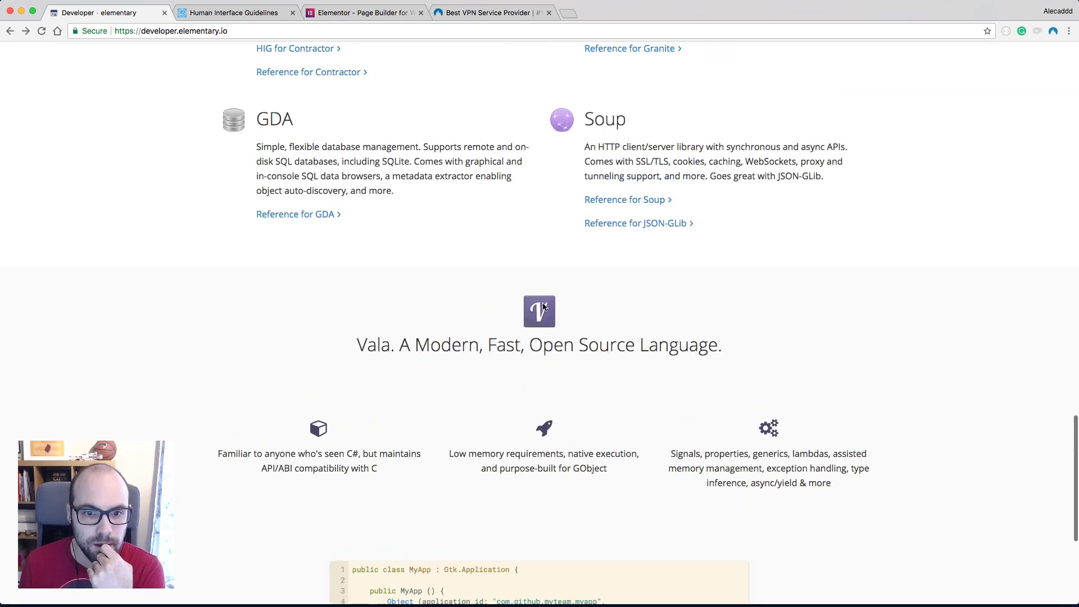
{"action": "scroll", "coordinate": [550, 320], "scroll_direction": "down", "scroll_amount": 1}
{"action": "scroll", "coordinate": [550, 320], "scroll_direction": "up", "scroll_amount": 10}
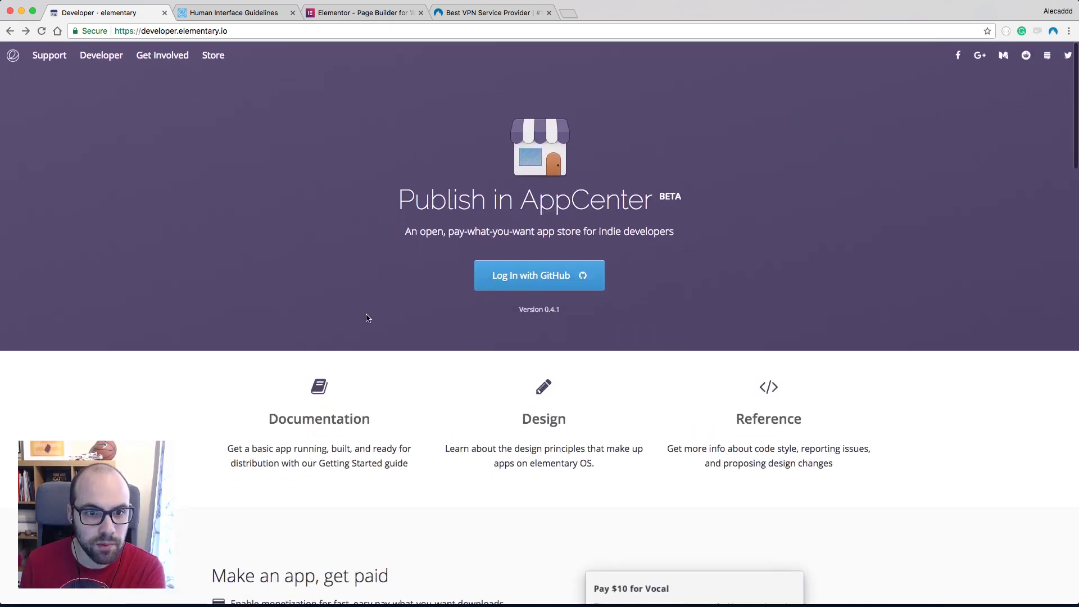
{"action": "left_click_drag", "start_coordinate": [366, 318], "coordinate": [357, 53]}
{"action": "left_click", "coordinate": [357, 53]}
{"action": "scroll", "coordinate": [356, 168], "scroll_direction": "down", "scroll_amount": 5}
{"action": "scroll", "coordinate": [356, 168], "scroll_direction": "down", "scroll_amount": 15}
{"action": "scroll", "coordinate": [356, 163], "scroll_direction": "down", "scroll_amount": 7}
{"action": "scroll", "coordinate": [500, 299], "scroll_direction": "up", "scroll_amount": 12}
{"action": "scroll", "coordinate": [499, 298], "scroll_direction": "up", "scroll_amount": 5}
Switch back to Sketch, copy the Log In with GitHub button's style in the hero and paste it onto the Learn More button rectangle
{"action": "key", "text": "super+Tab"}
{"action": "scroll", "coordinate": [500, 304], "scroll_direction": "up", "scroll_amount": 6}
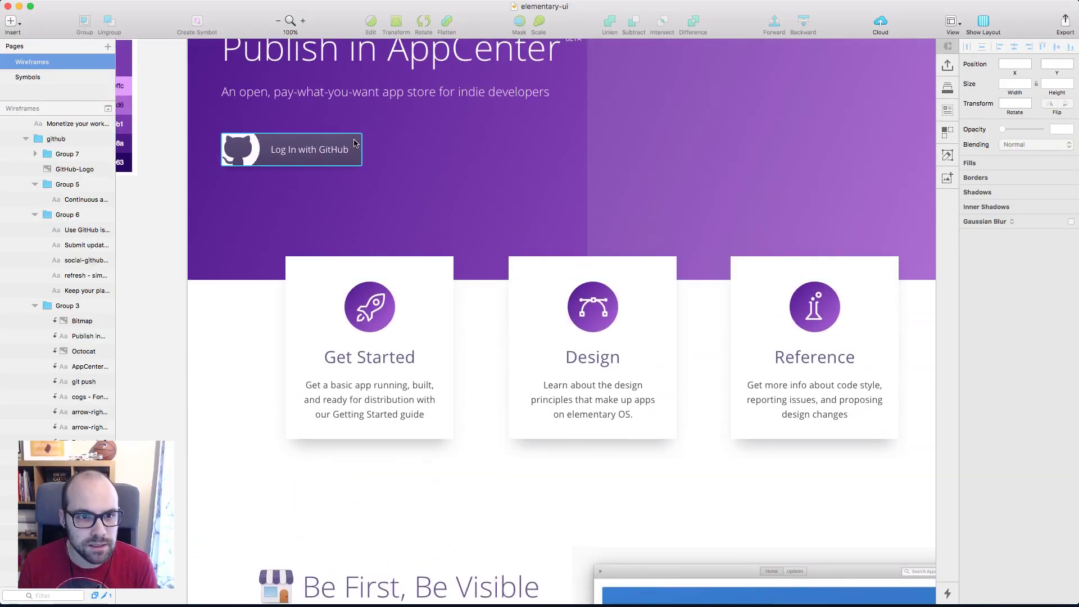
{"action": "left_click", "coordinate": [358, 142]}
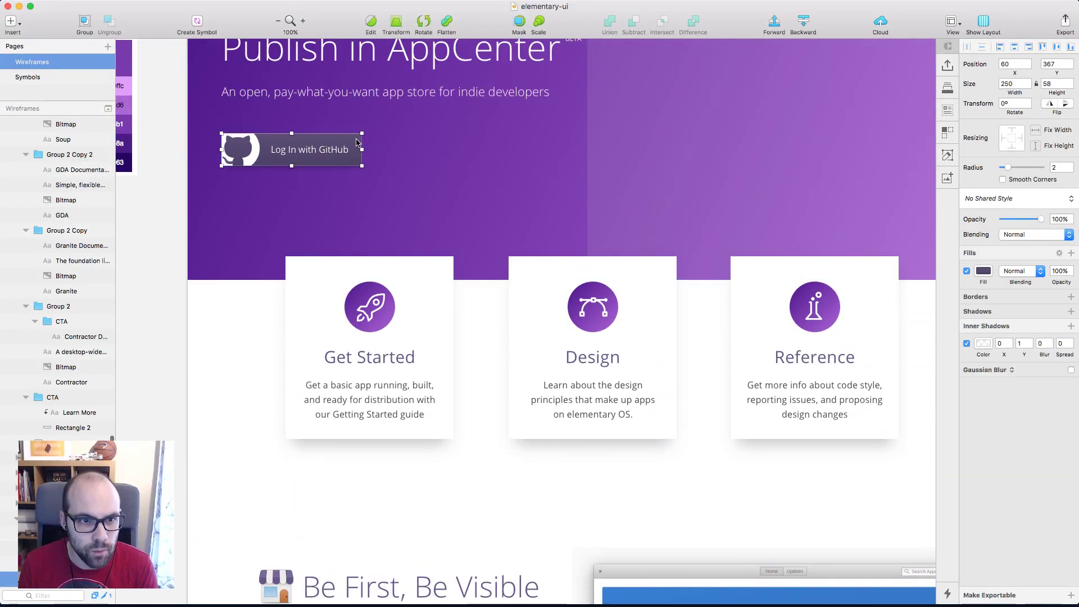
{"action": "left_click", "coordinate": [141, 313]}
{"action": "scroll", "coordinate": [180, 292], "scroll_direction": "down", "scroll_amount": 5}
{"action": "scroll", "coordinate": [167, 294], "scroll_direction": "up", "scroll_amount": 8}
{"action": "left_click", "coordinate": [356, 271]}
{"action": "right_click", "coordinate": [356, 271]}
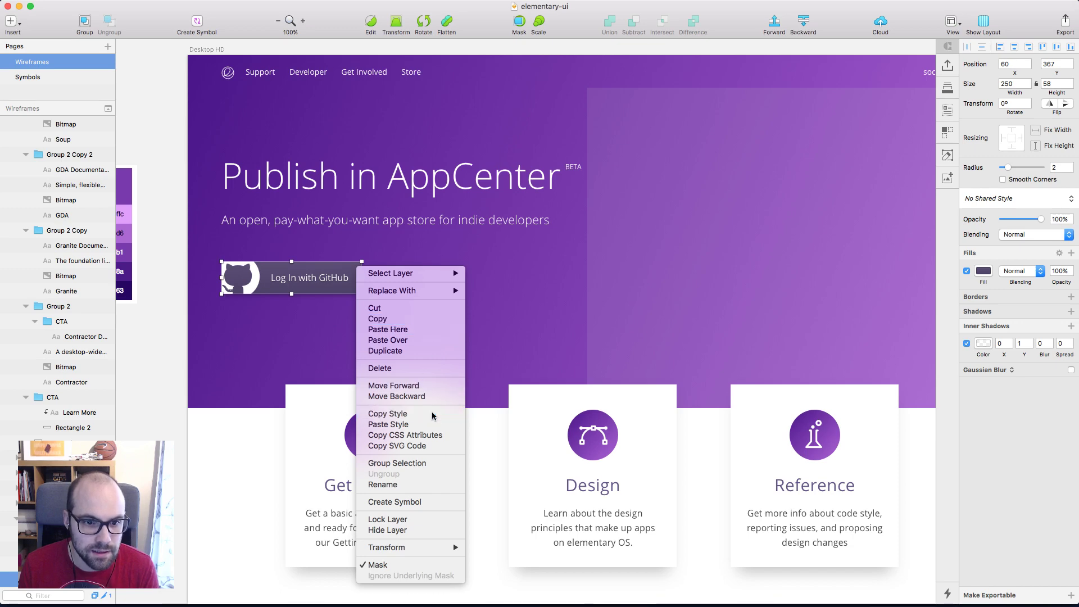
{"action": "key", "text": "Escape"}
{"action": "scroll", "coordinate": [434, 416], "scroll_direction": "down", "scroll_amount": 12}
{"action": "right_click", "coordinate": [396, 385]}
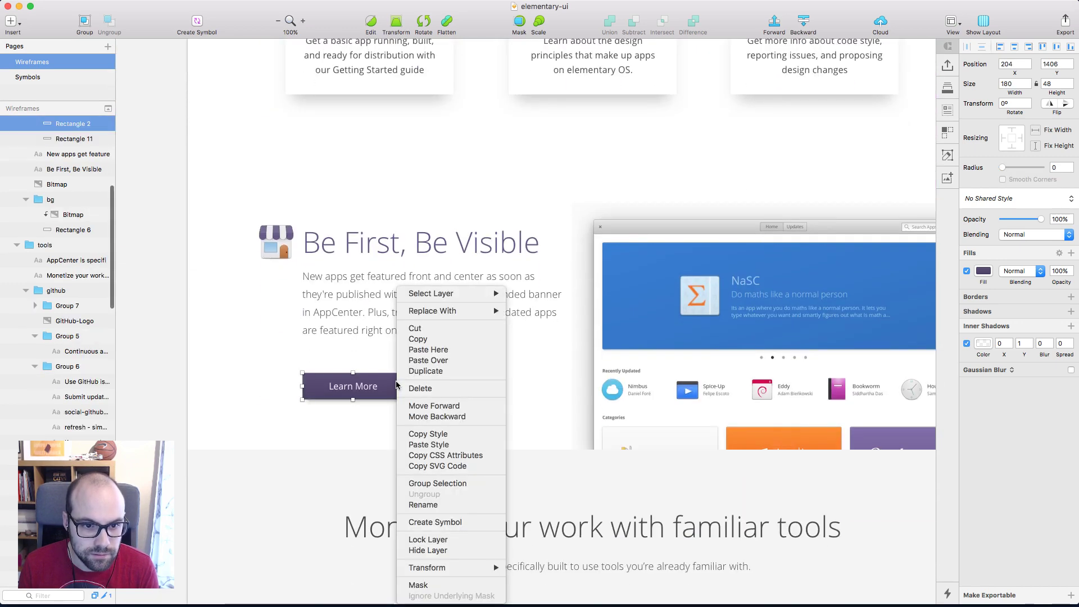
{"action": "left_click", "coordinate": [446, 445]}
{"action": "left_click", "coordinate": [168, 342]}
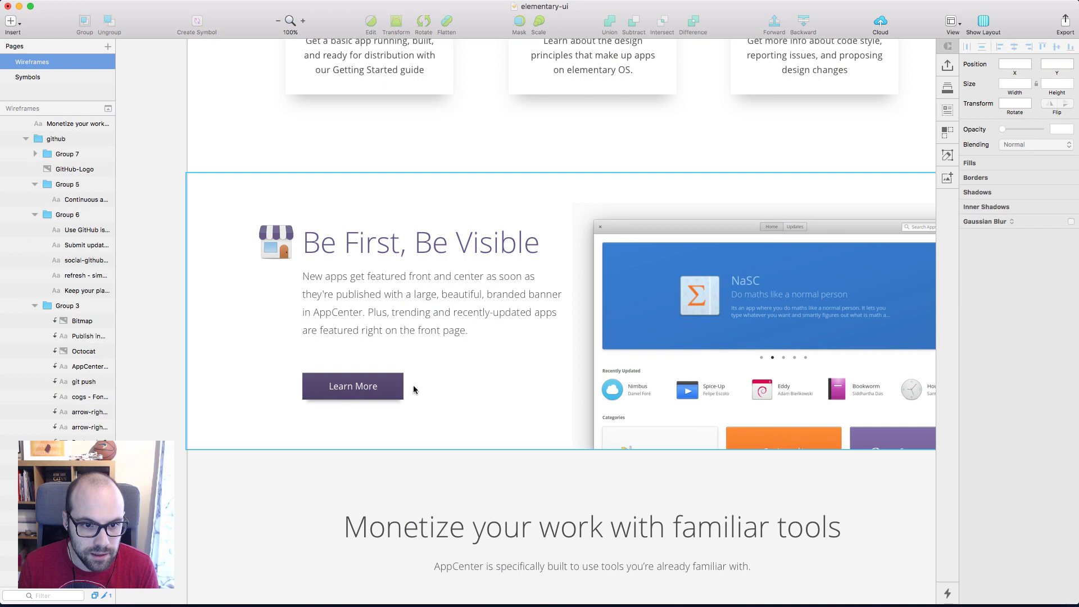
Lower the alpha of the Learn More button's white inner shadow to 30
{"action": "left_click", "coordinate": [396, 386]}
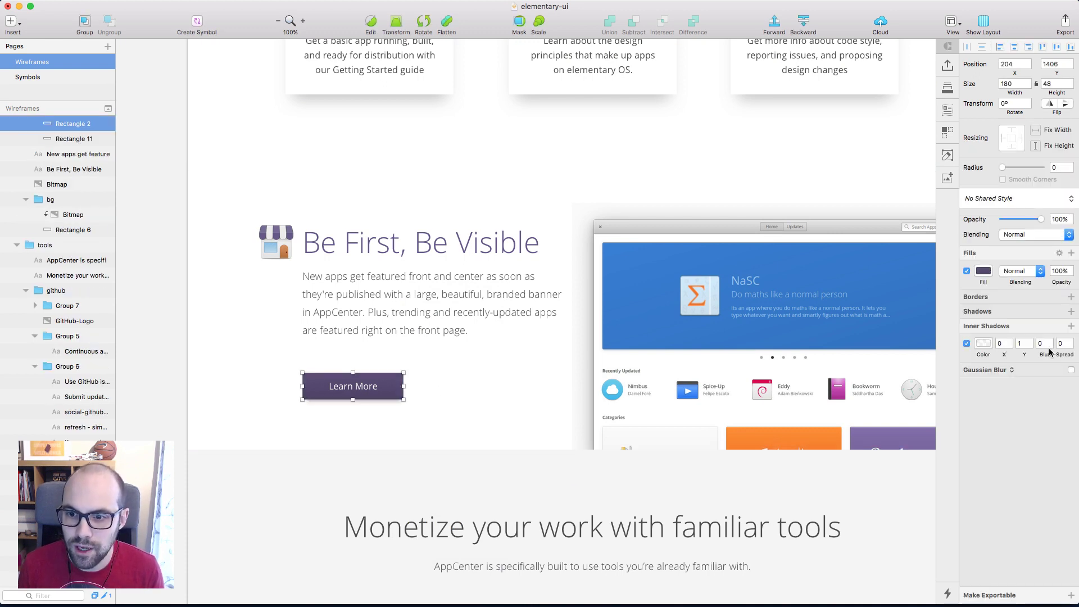
{"action": "left_click", "coordinate": [983, 343]}
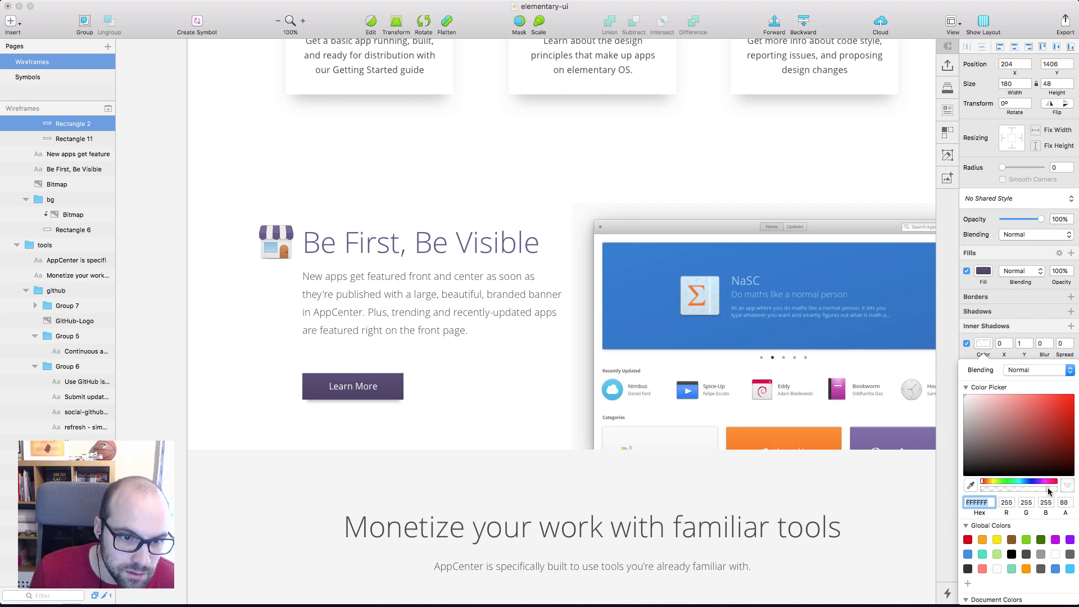
{"action": "left_click_drag", "start_coordinate": [1049, 490], "coordinate": [1002, 489]}
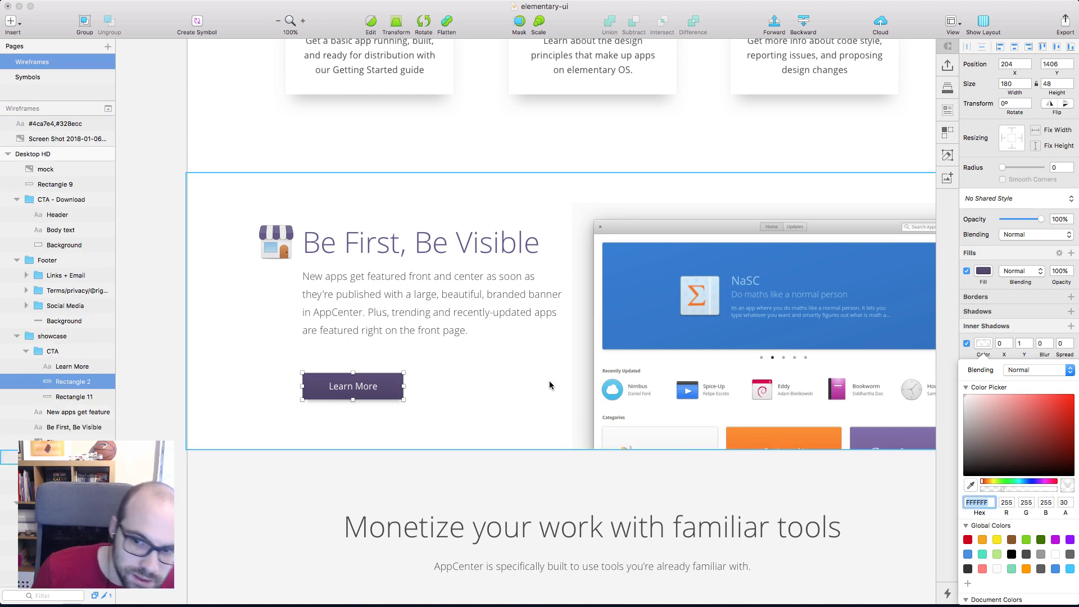
{"action": "left_click", "coordinate": [180, 345]}
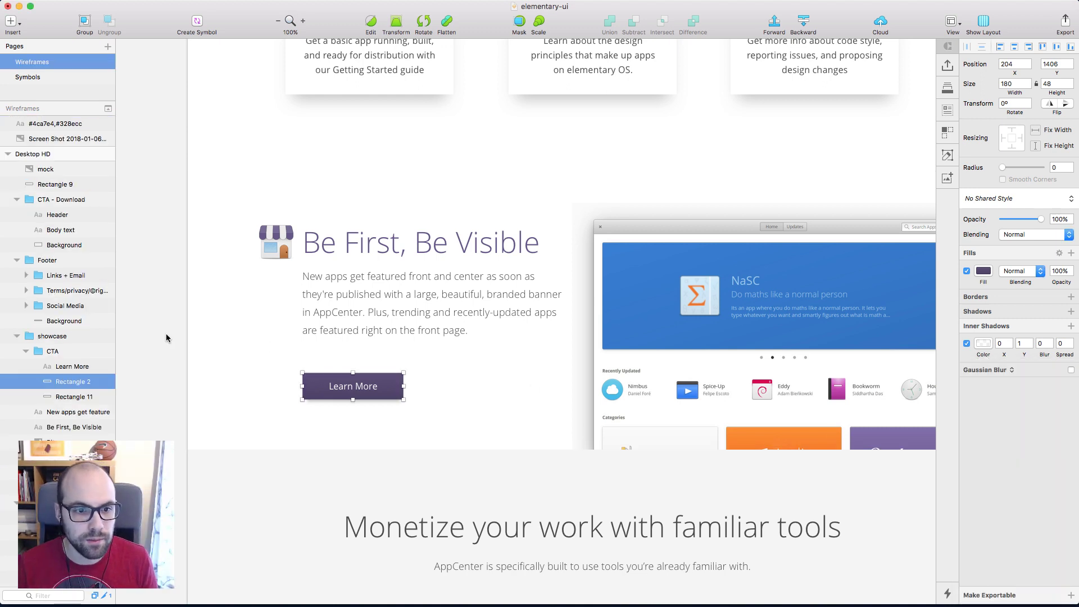
{"action": "left_click", "coordinate": [166, 333]}
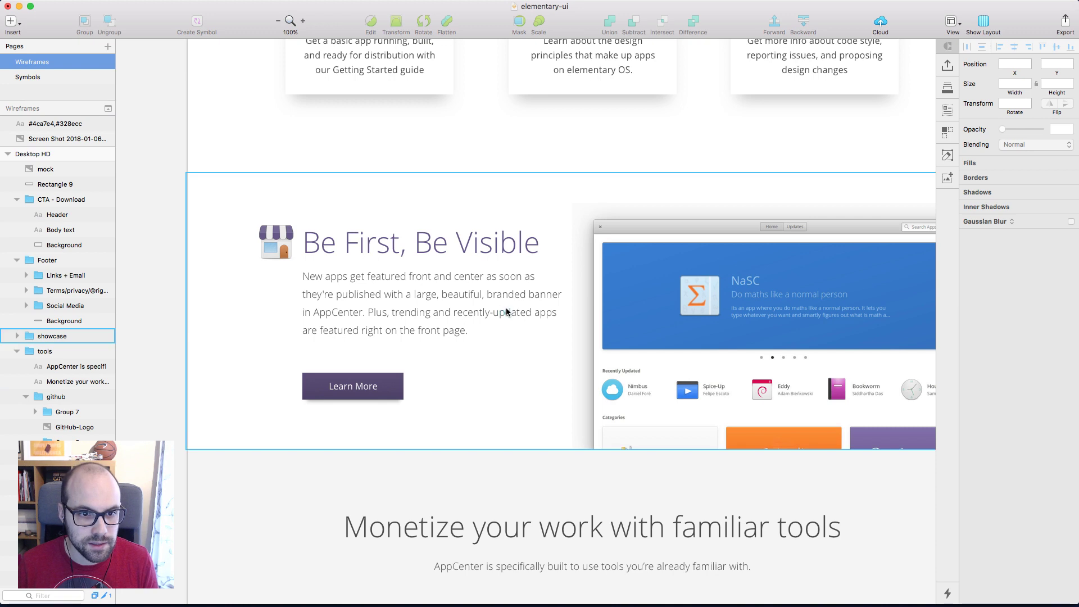
Try the Regular weight on the paragraph below the Be First, Be Visible heading, and undo it
{"action": "double_click", "coordinate": [399, 296]}
{"action": "left_click", "coordinate": [1029, 219]}
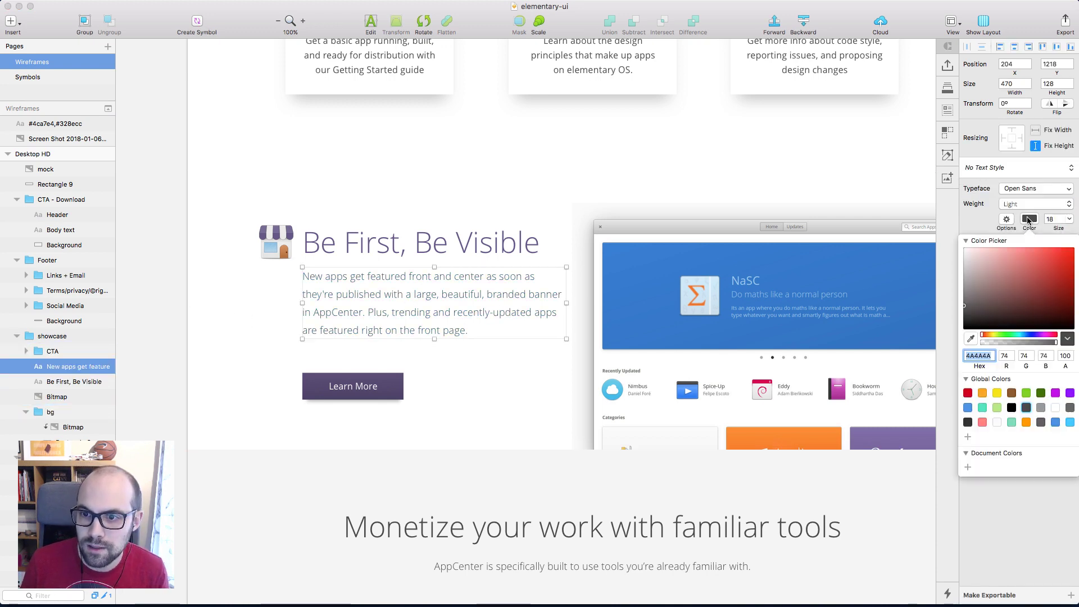
{"action": "left_click", "coordinate": [1027, 204]}
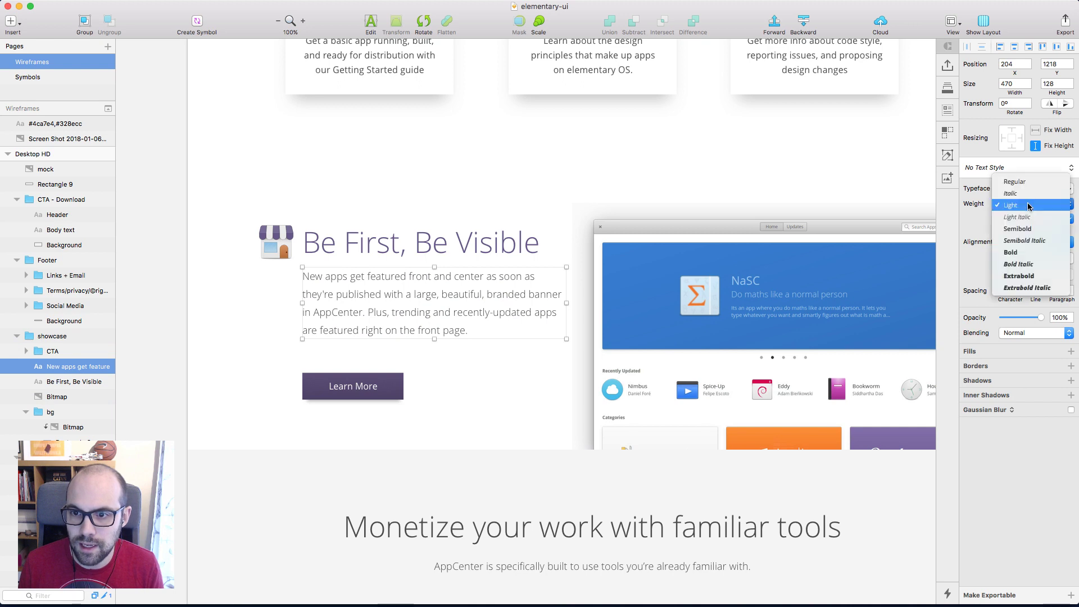
{"action": "left_click", "coordinate": [1025, 182]}
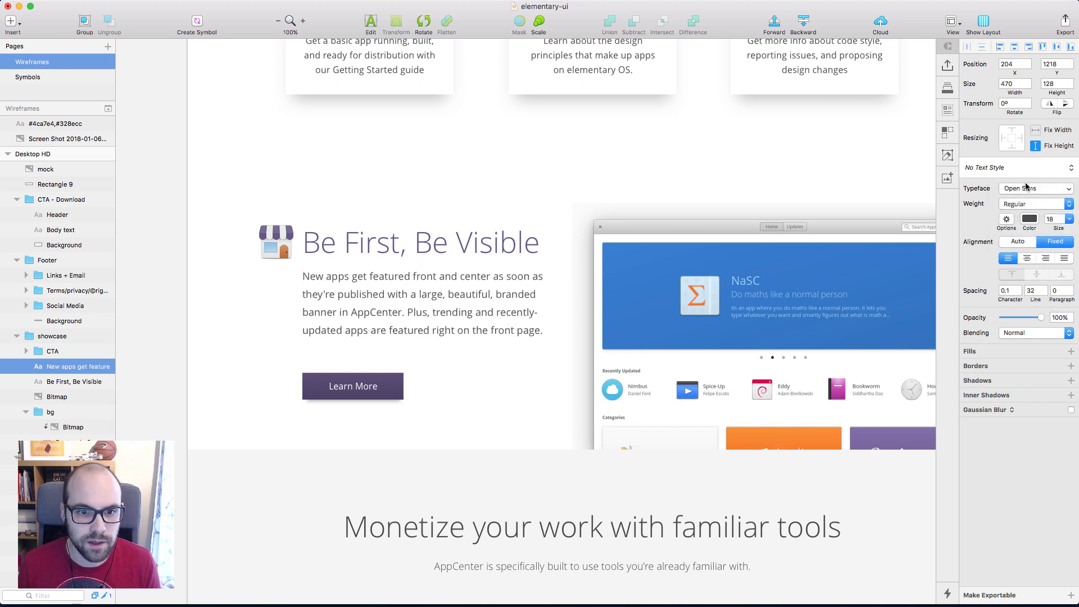
{"action": "key", "text": "super+z"}
{"action": "key", "text": "super+z"}
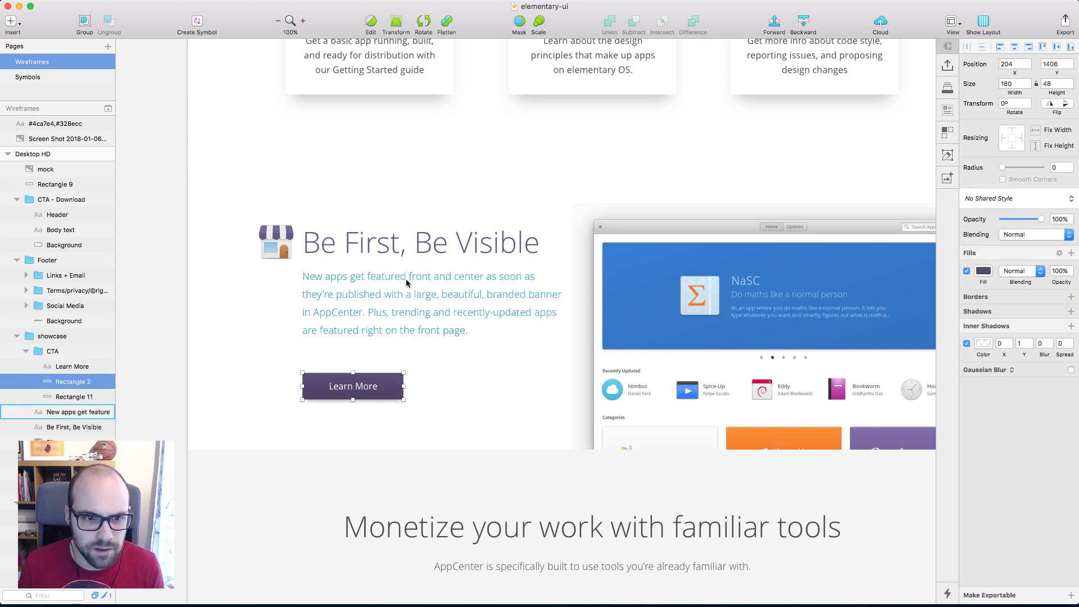
Set the text color of the paragraph below the Be First, Be Visible heading to 333
{"action": "left_click", "coordinate": [1029, 219]}
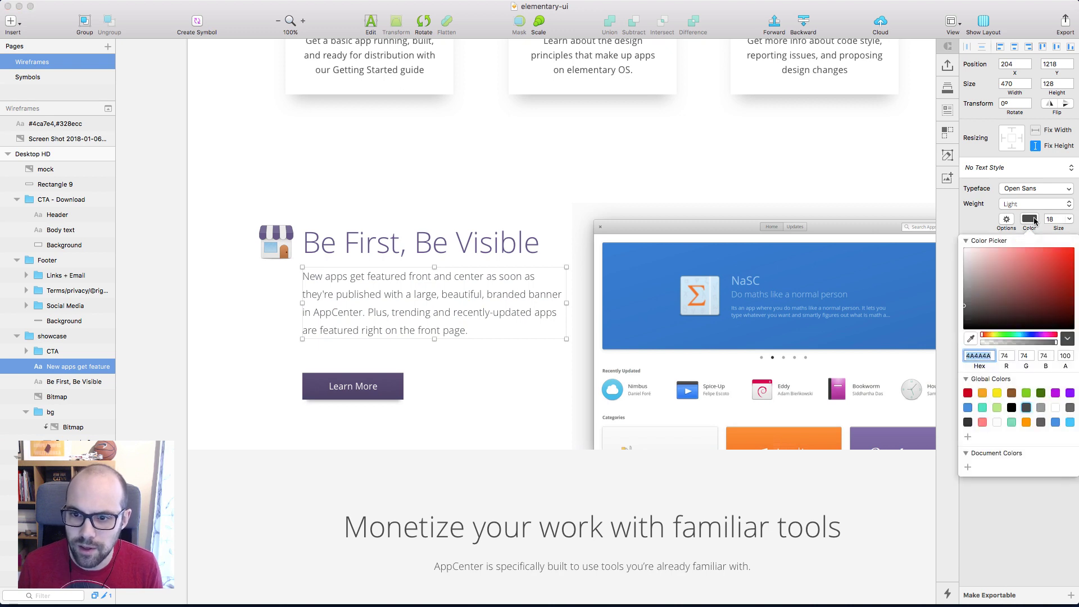
{"action": "type", "text": "33"}
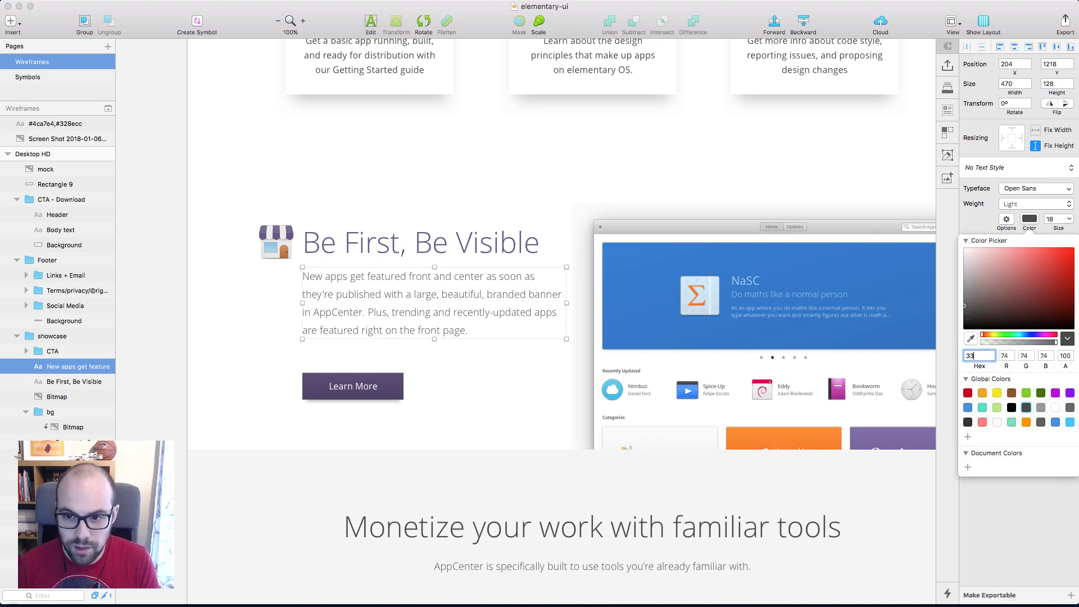
{"action": "type", "text": "3"}
{"action": "key", "text": "Return"}
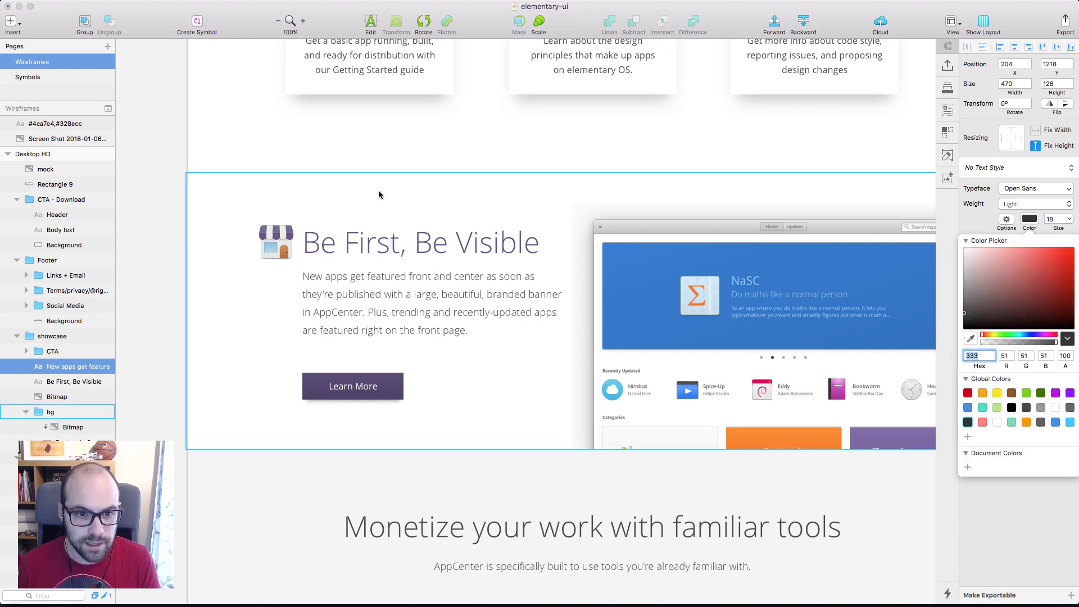
{"action": "left_click", "coordinate": [165, 233]}
Select the description texts of the Get Started, Design and Reference cards together and set their color to 333
{"action": "scroll", "coordinate": [164, 233], "scroll_direction": "up", "scroll_amount": 6}
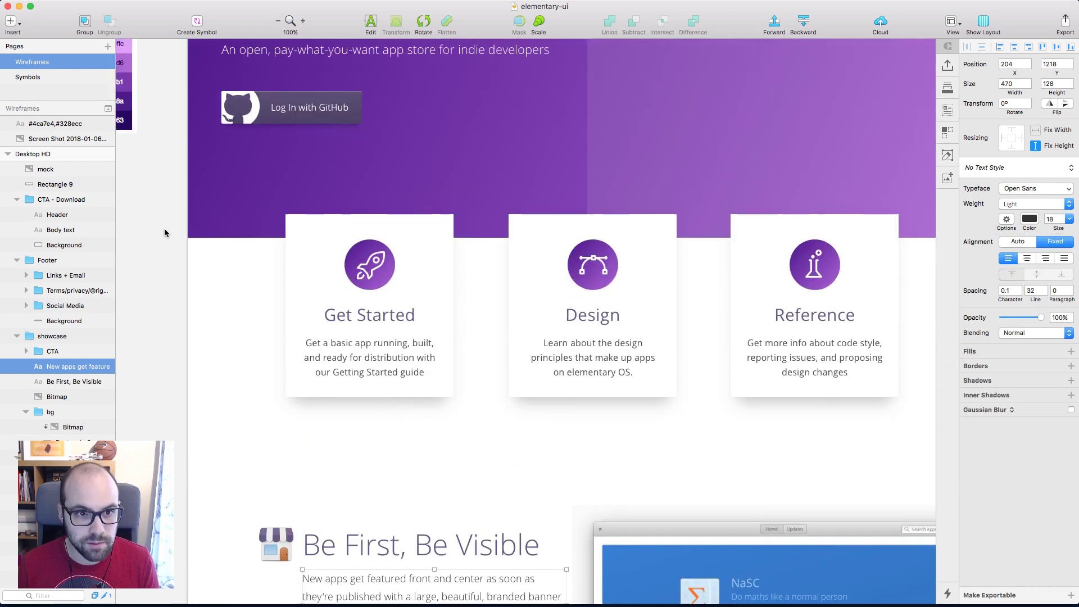
{"action": "left_click", "coordinate": [367, 398]}
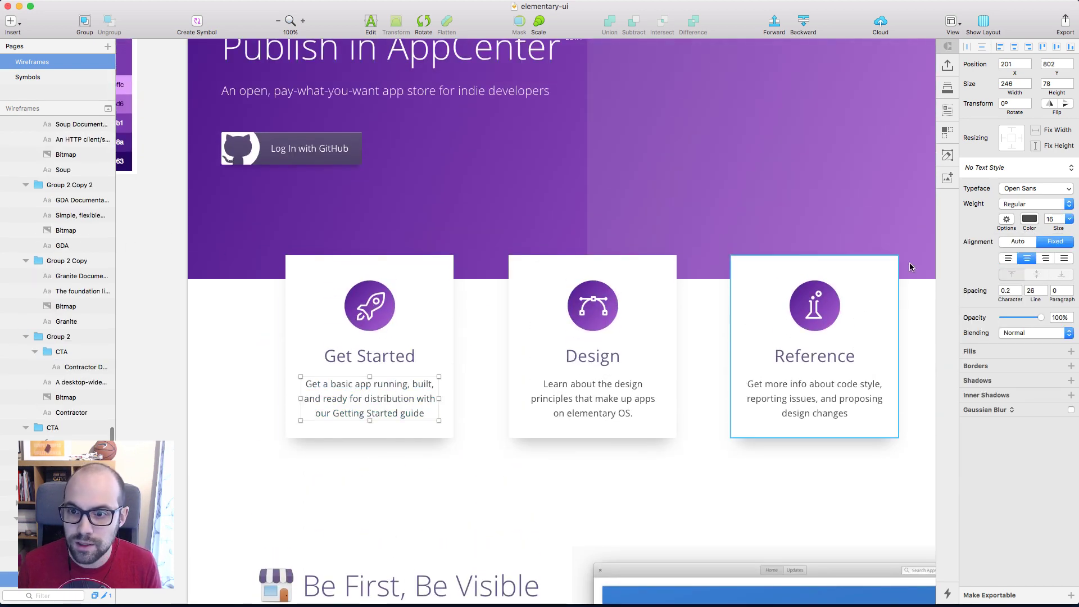
{"action": "left_click", "coordinate": [1029, 220]}
{"action": "left_click", "coordinate": [1030, 219]}
{"action": "left_click", "coordinate": [593, 398]}
{"action": "left_click", "coordinate": [814, 399]}
{"action": "left_click", "coordinate": [350, 405], "text": "shift"}
{"action": "left_click", "coordinate": [623, 400], "text": "shift"}
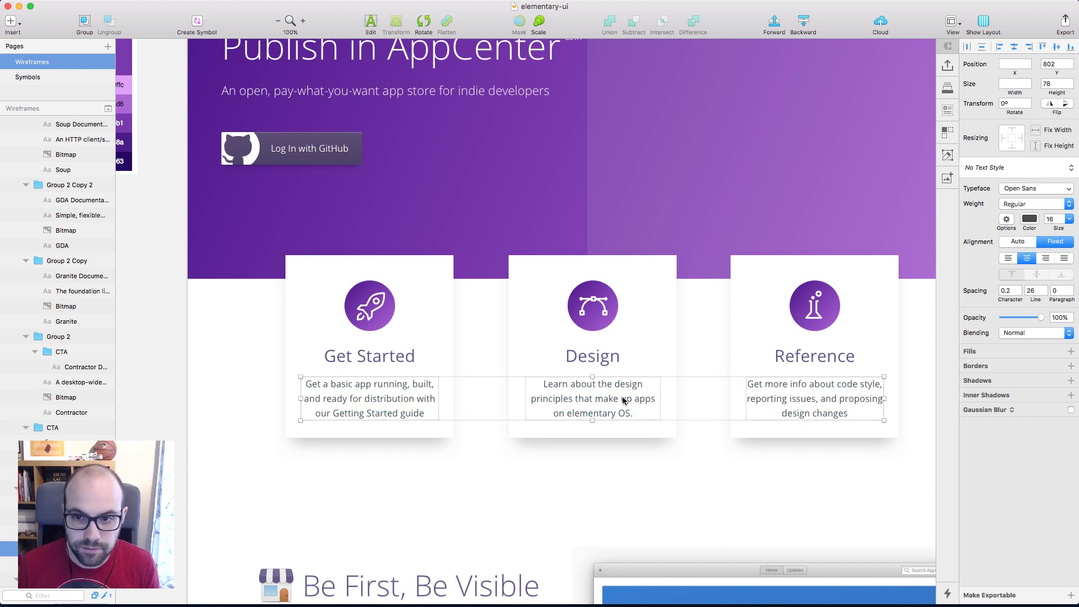
{"action": "left_click", "coordinate": [1035, 221]}
{"action": "type", "text": "333"}
{"action": "key", "text": "Return"}
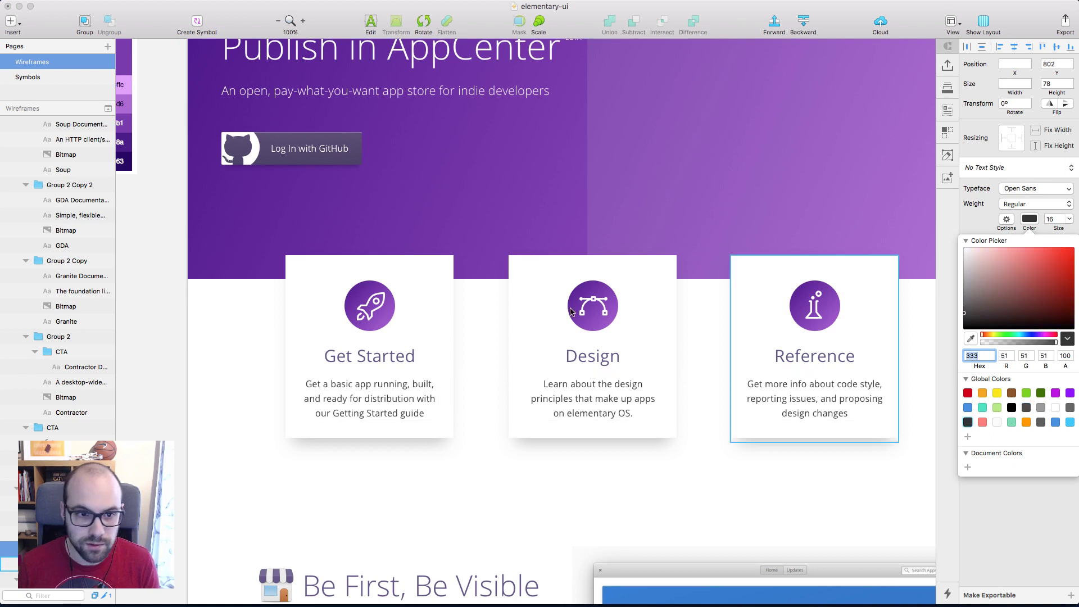
{"action": "left_click", "coordinate": [148, 302]}
{"action": "scroll", "coordinate": [170, 290], "scroll_direction": "down", "scroll_amount": 5}
{"action": "left_click", "coordinate": [172, 290]}
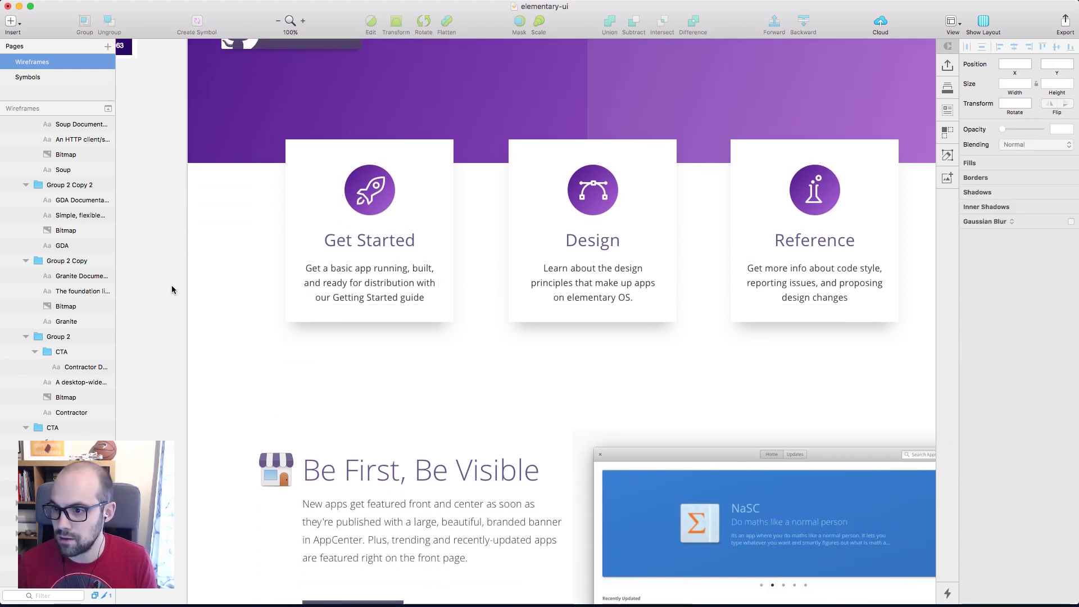
{"action": "scroll", "coordinate": [172, 290], "scroll_direction": "down", "scroll_amount": 2}
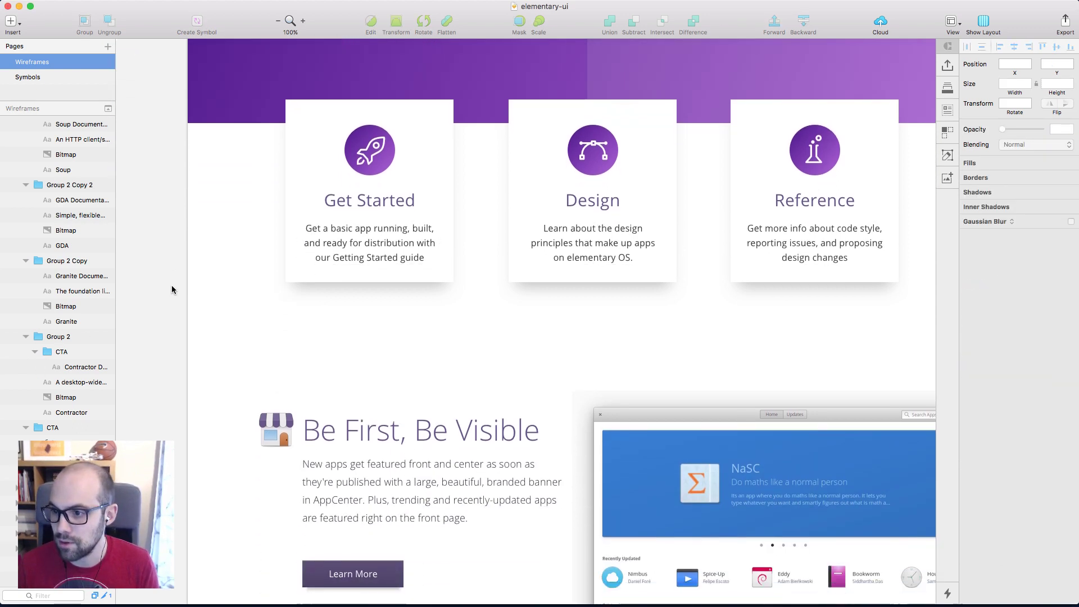
Add the Be First, Be Visible heading's text color 665789 to the global colors
{"action": "scroll", "coordinate": [350, 249], "scroll_direction": "down", "scroll_amount": 8}
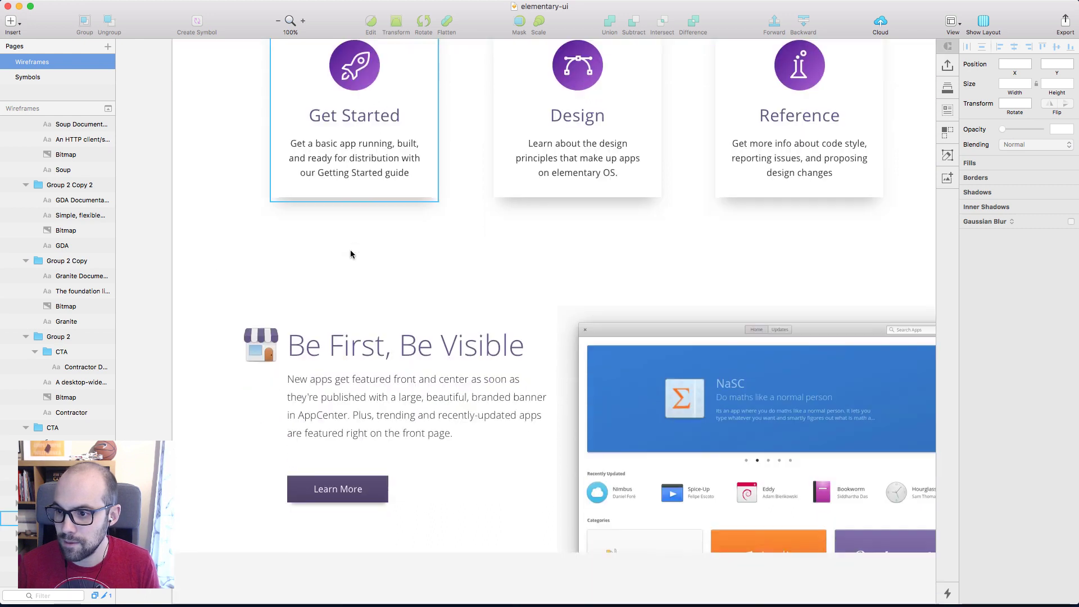
{"action": "scroll", "coordinate": [350, 250], "scroll_direction": "right", "scroll_amount": 2}
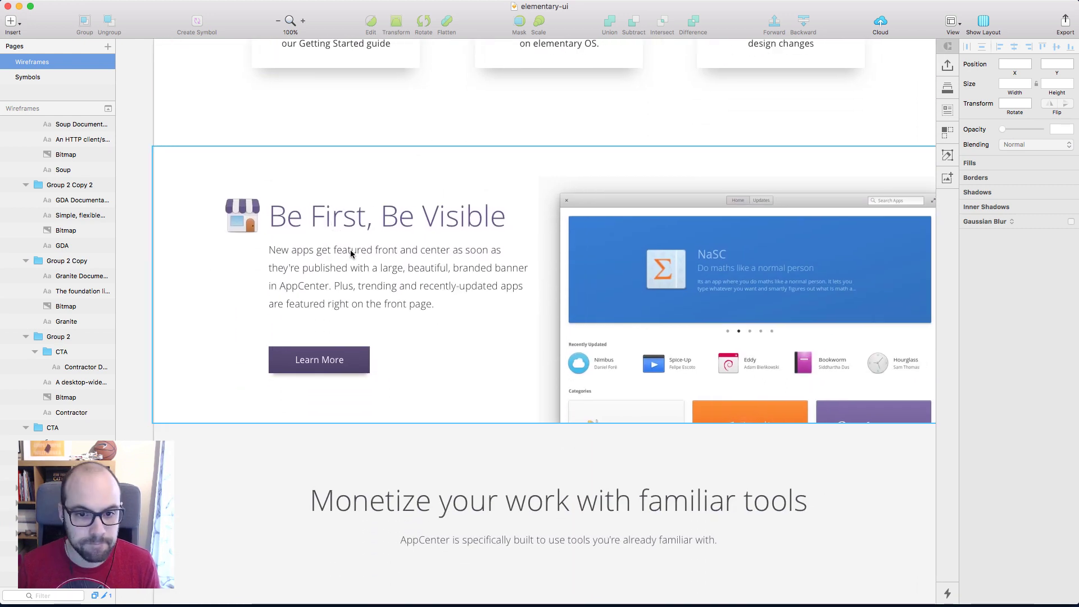
{"action": "scroll", "coordinate": [350, 252], "scroll_direction": "down", "scroll_amount": 9}
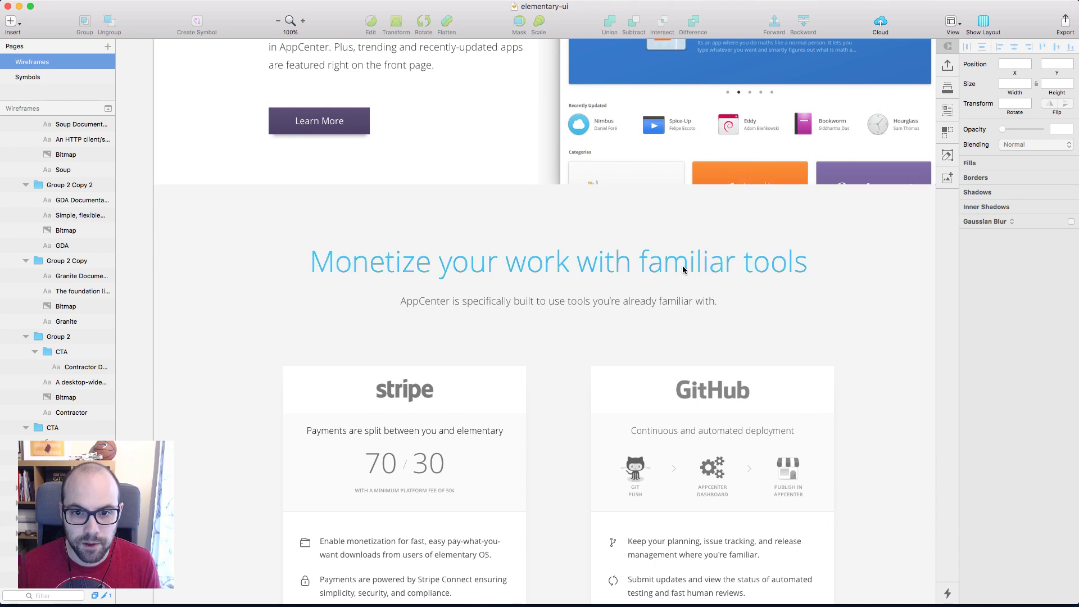
{"action": "left_click", "coordinate": [683, 270]}
{"action": "scroll", "coordinate": [683, 267], "scroll_direction": "up", "scroll_amount": 14}
{"action": "scroll", "coordinate": [683, 267], "scroll_direction": "down", "scroll_amount": 4}
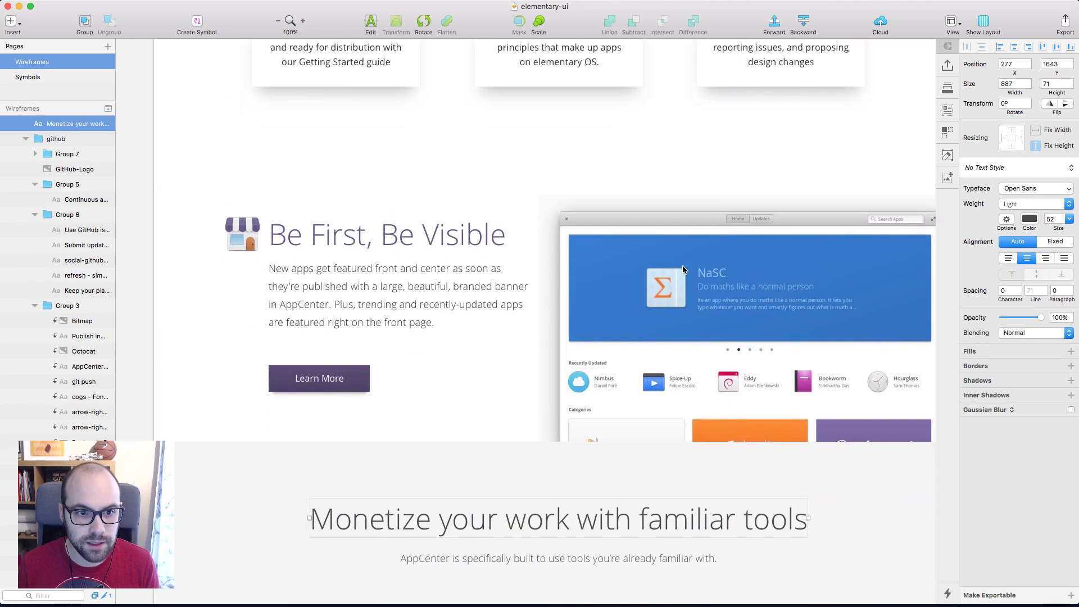
{"action": "left_click", "coordinate": [398, 238]}
{"action": "left_click", "coordinate": [1024, 223]}
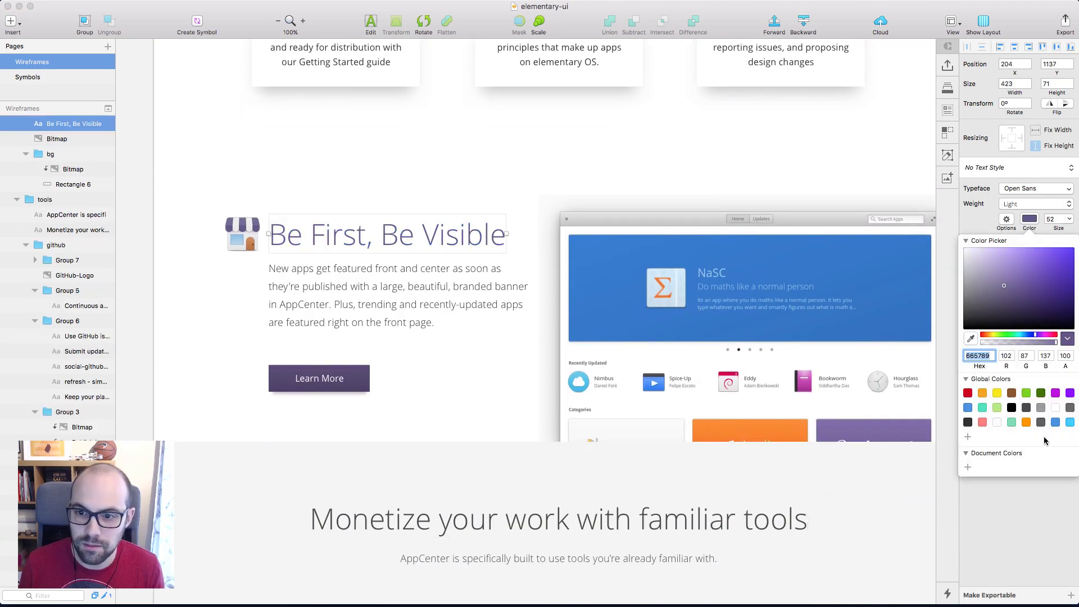
{"action": "left_click", "coordinate": [968, 437]}
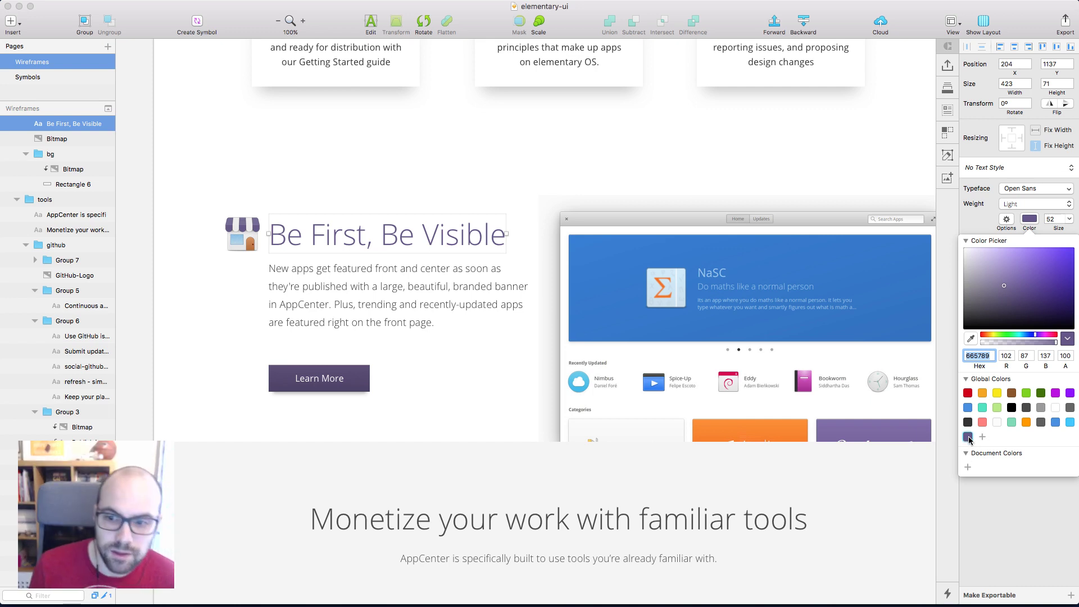
Apply the saved global color 665789 to the Monetize your work with familiar tools heading
{"action": "scroll", "coordinate": [647, 433], "scroll_direction": "down", "scroll_amount": 5}
{"action": "left_click", "coordinate": [656, 345]}
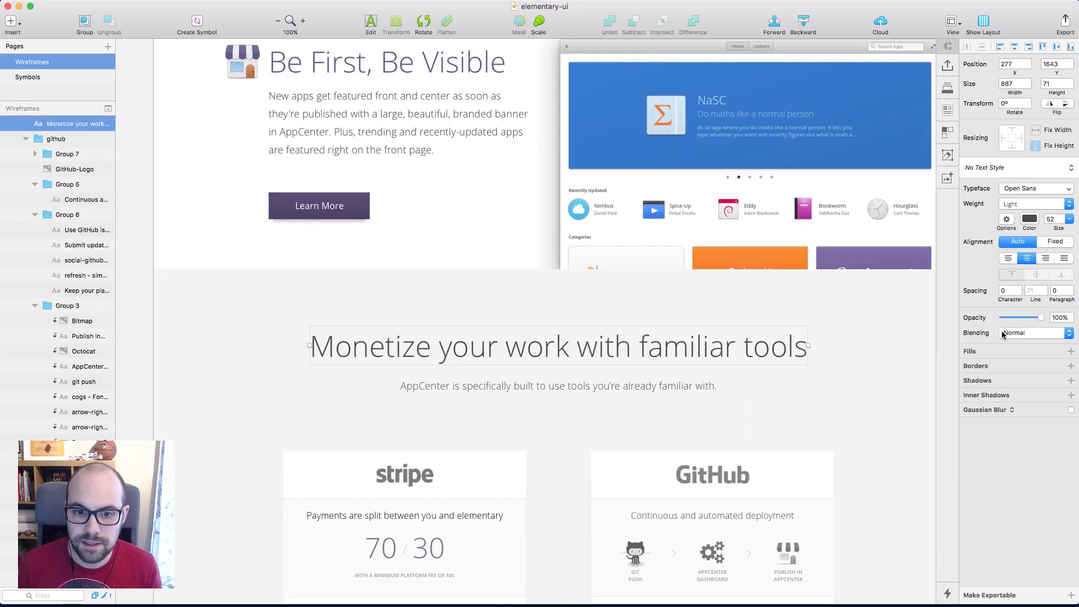
{"action": "left_click", "coordinate": [1029, 220]}
{"action": "left_click", "coordinate": [968, 437]}
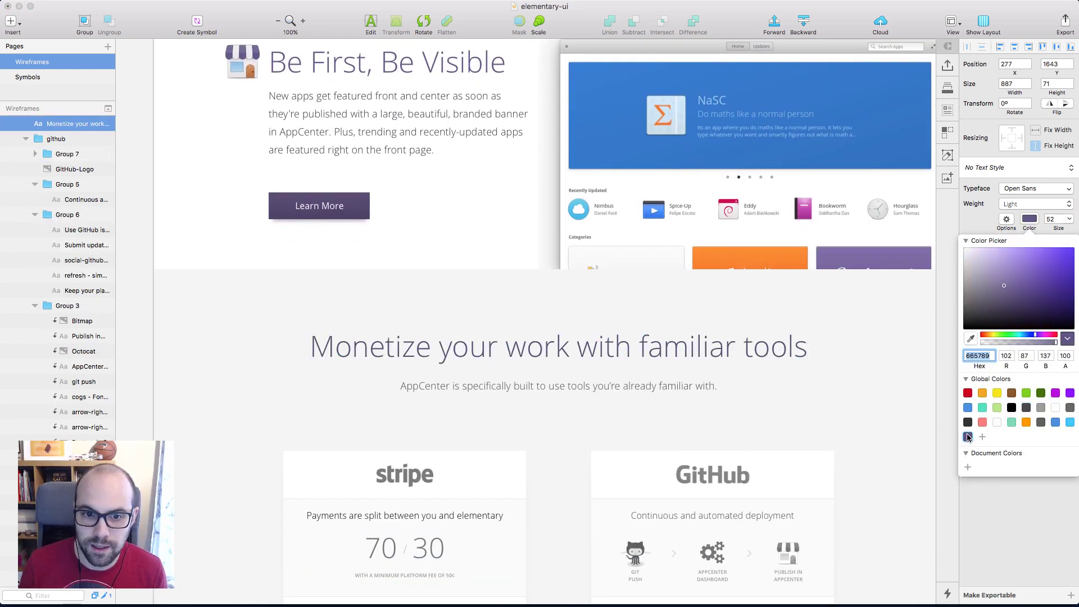
Set the text color of the AppCenter line below the Monetize heading to 333
{"action": "left_click", "coordinate": [493, 387]}
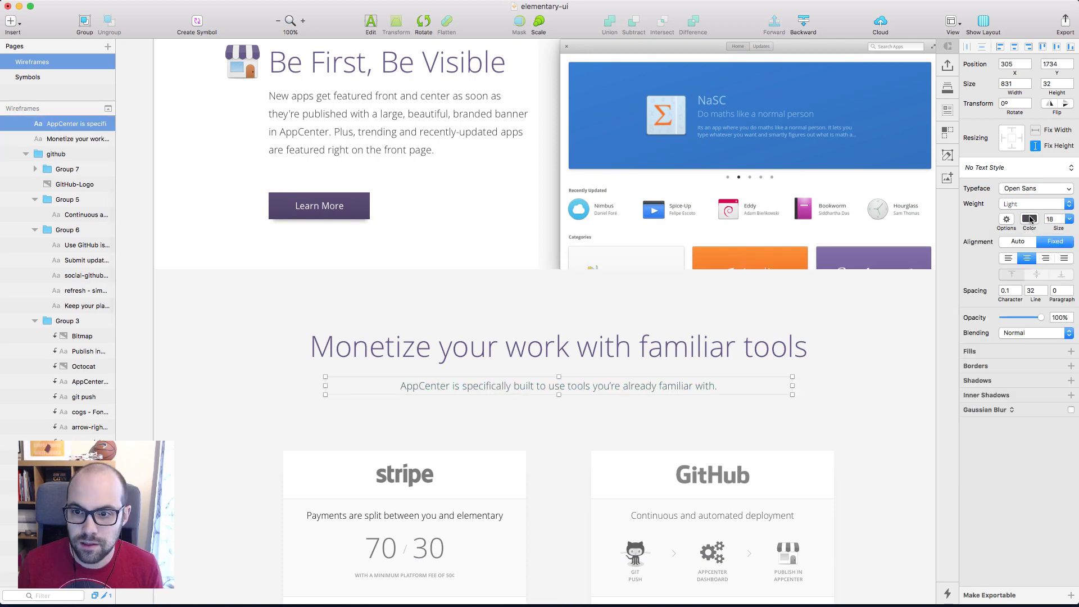
{"action": "left_click", "coordinate": [1029, 219]}
{"action": "type", "text": "3"}
{"action": "key", "text": "Return"}
Turn off Color Adjust on the Stripe and GitHub logos to restore their original colors
{"action": "scroll", "coordinate": [335, 458], "scroll_direction": "down", "scroll_amount": 5}
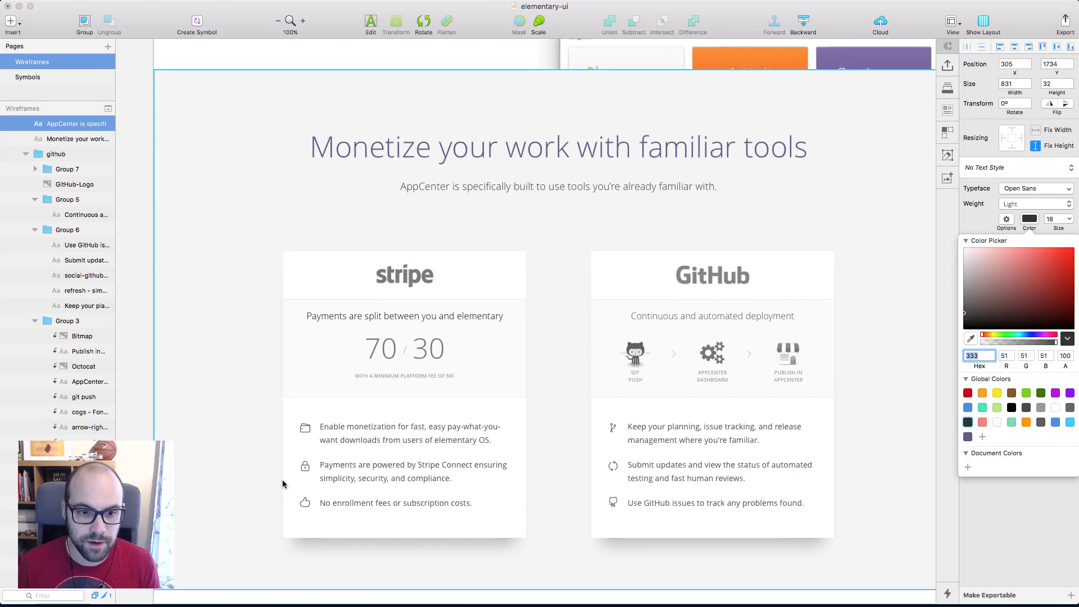
{"action": "left_click", "coordinate": [409, 288]}
{"action": "left_click", "coordinate": [1071, 316]}
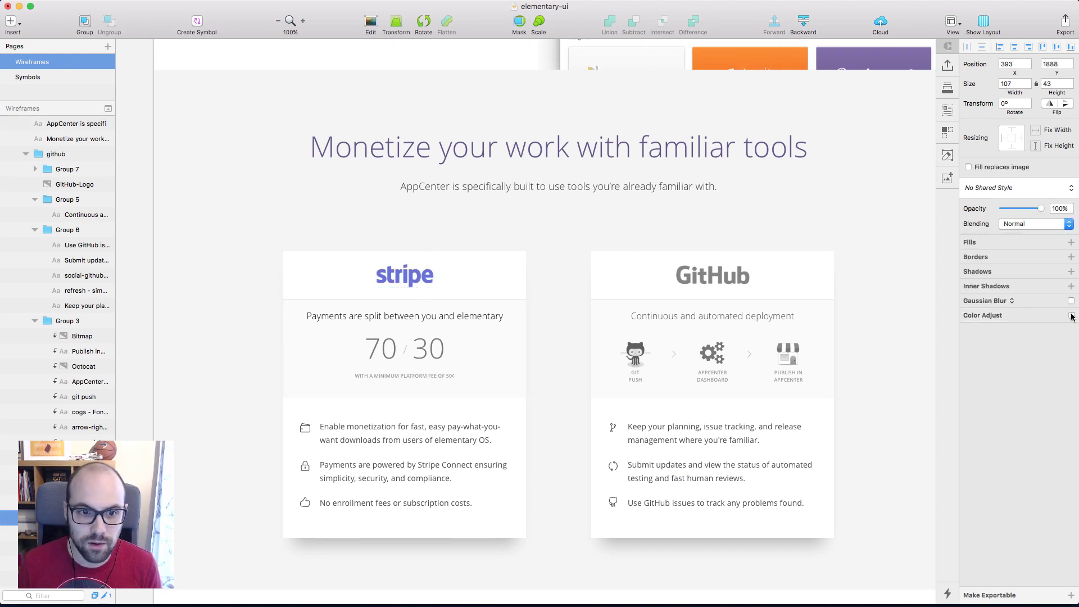
{"action": "left_click", "coordinate": [712, 276]}
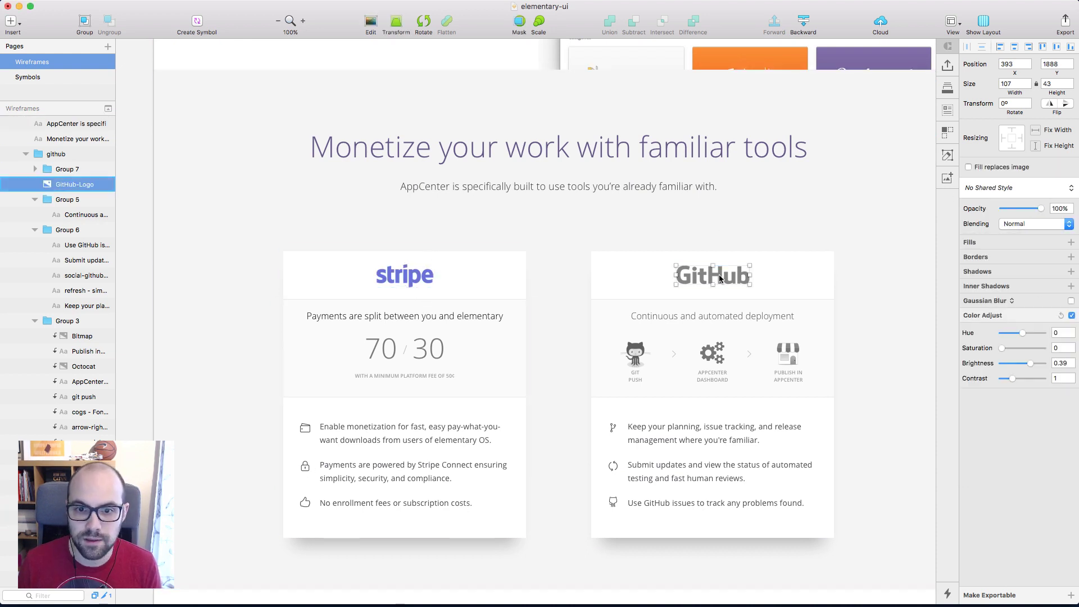
{"action": "left_click", "coordinate": [1071, 316]}
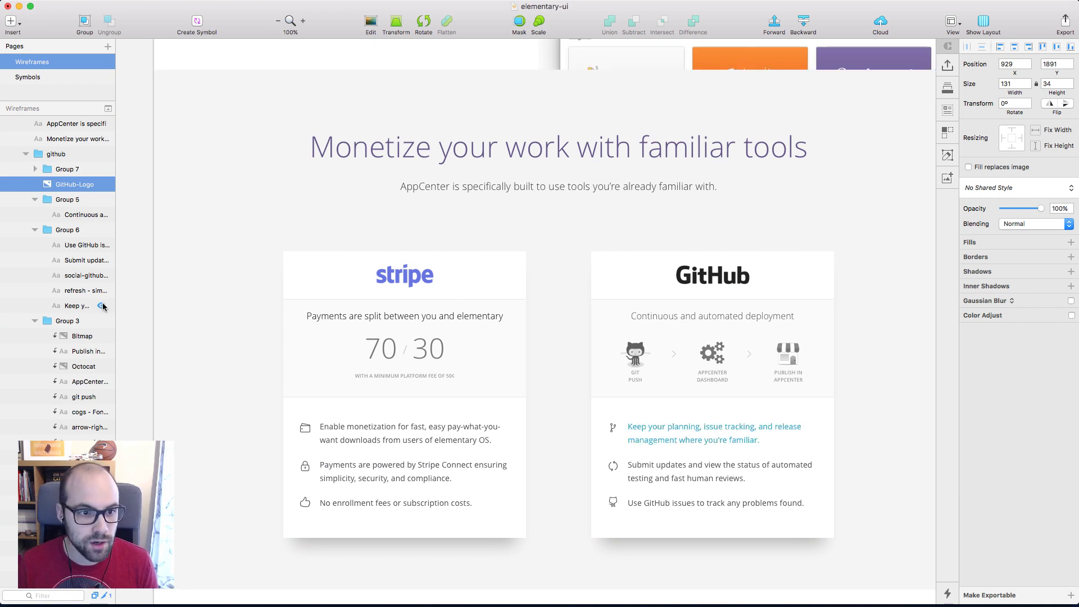
Check the fill color of the Monetize section's background and compare it with the neighbouring sections
{"action": "scroll", "coordinate": [183, 271], "scroll_direction": "up", "scroll_amount": 5}
{"action": "left_click", "coordinate": [249, 268]}
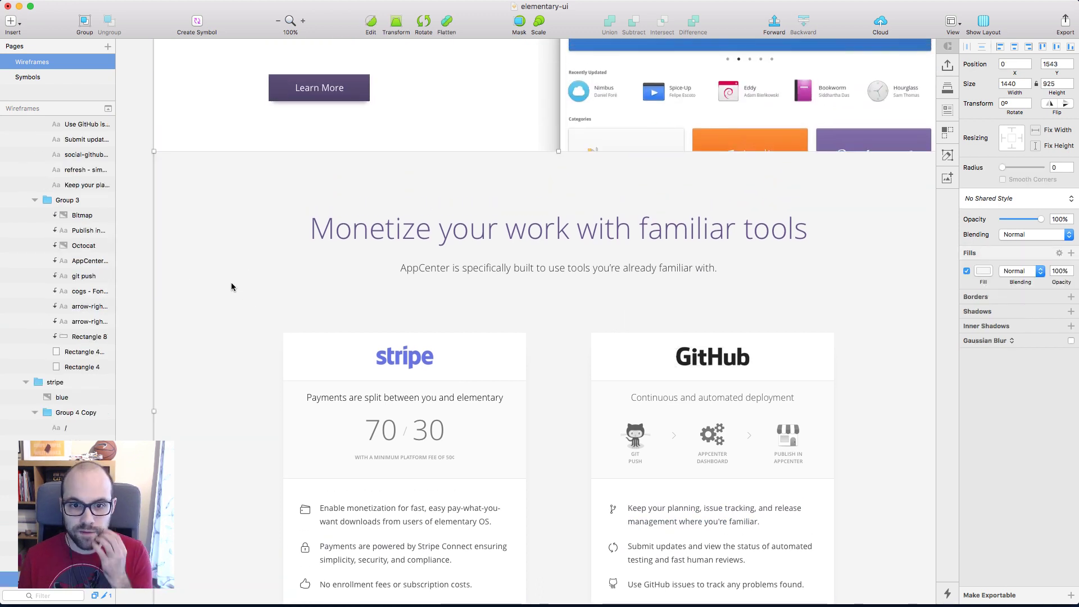
{"action": "left_click", "coordinate": [989, 272]}
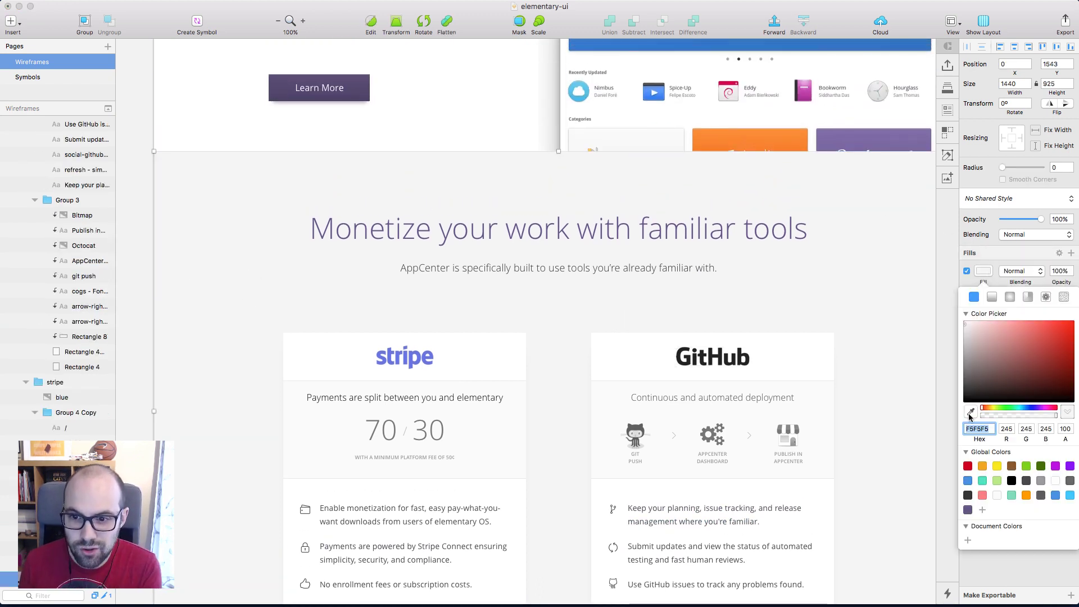
{"action": "left_click", "coordinate": [135, 126]}
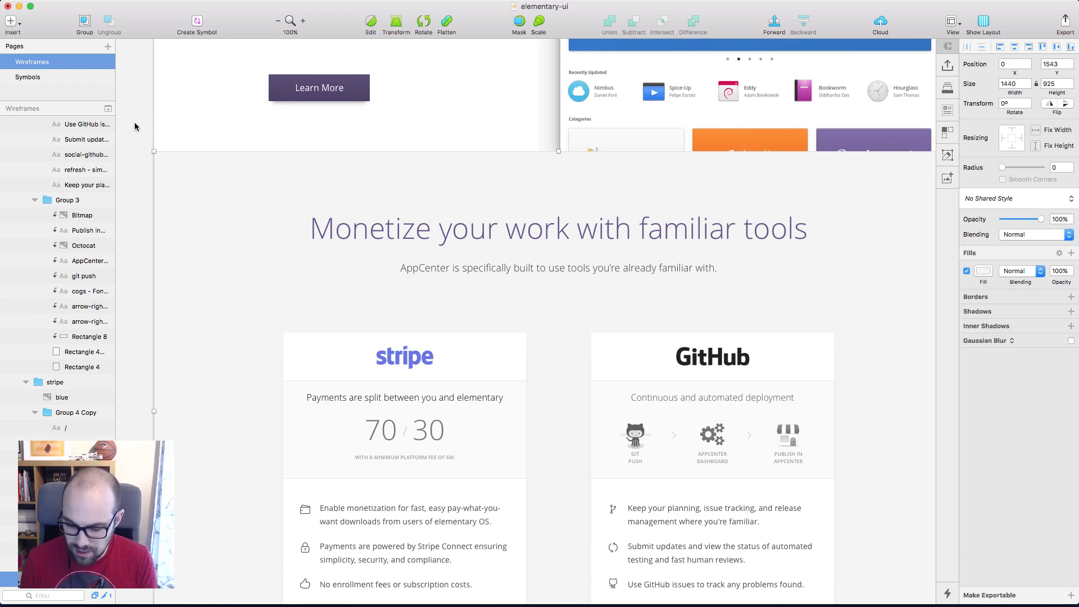
{"action": "key", "text": "super+minus"}
{"action": "key", "text": "Escape"}
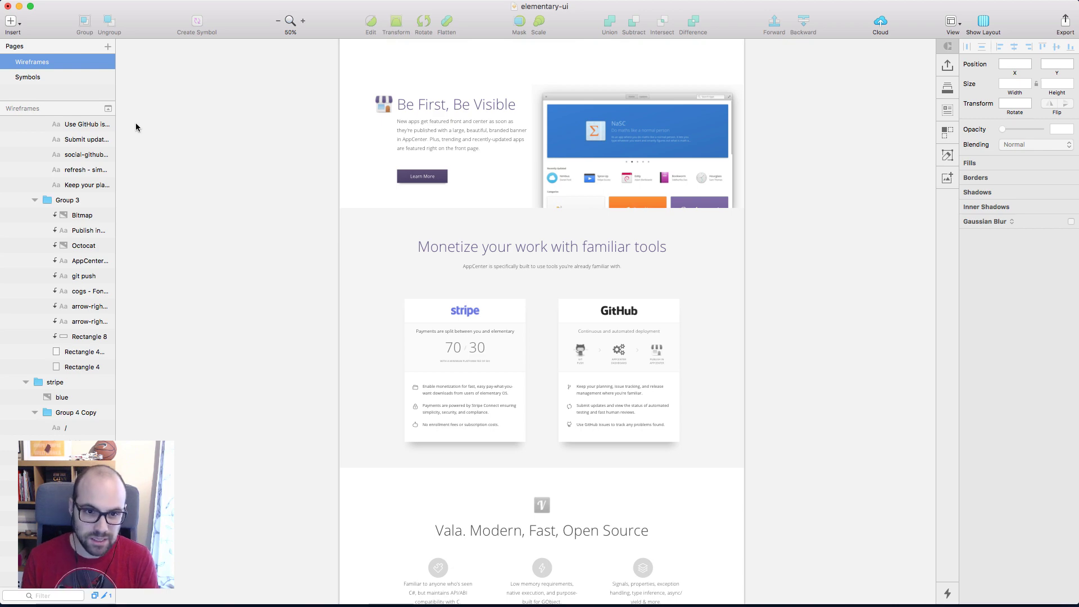
{"action": "left_click", "coordinate": [707, 287]}
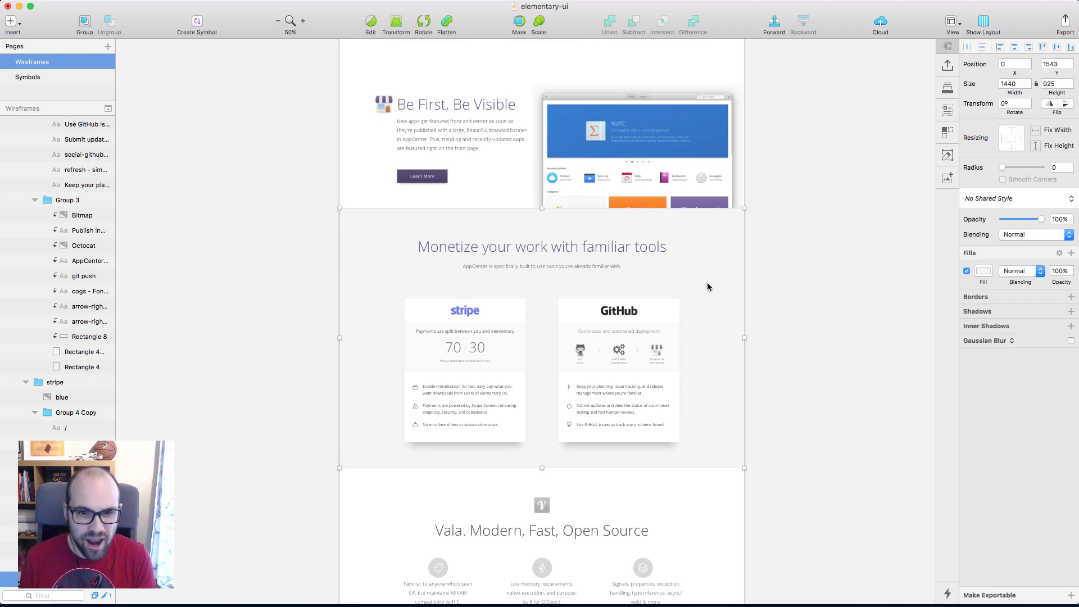
{"action": "key", "text": "Escape"}
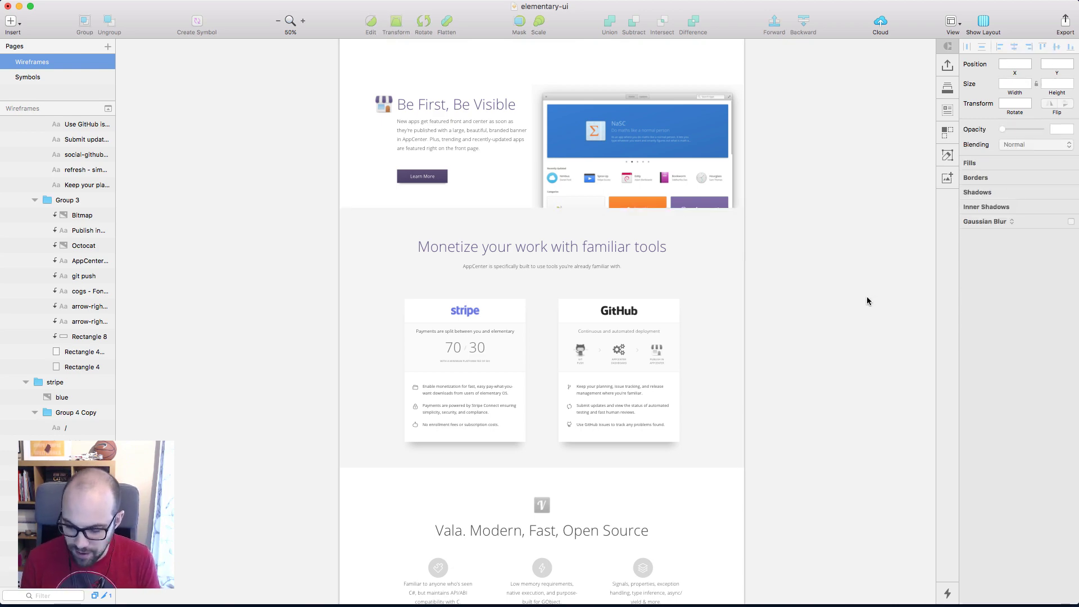
Set the fill of the Monetize section's background rectangle to F2F2F2
{"action": "key", "text": "super+plus"}
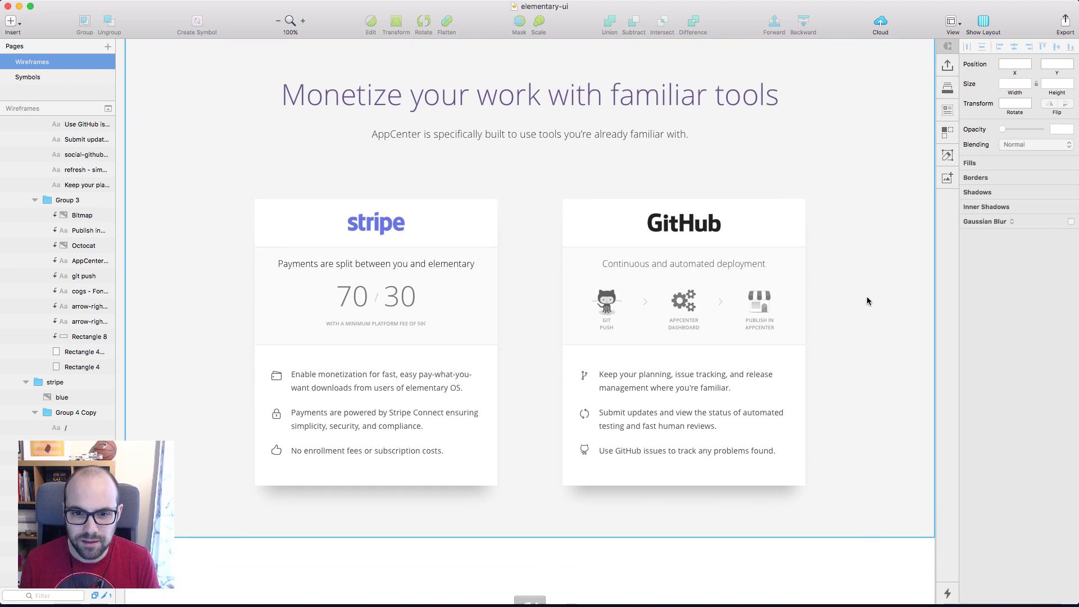
{"action": "scroll", "coordinate": [867, 300], "scroll_direction": "up", "scroll_amount": 1}
{"action": "left_click", "coordinate": [891, 271]}
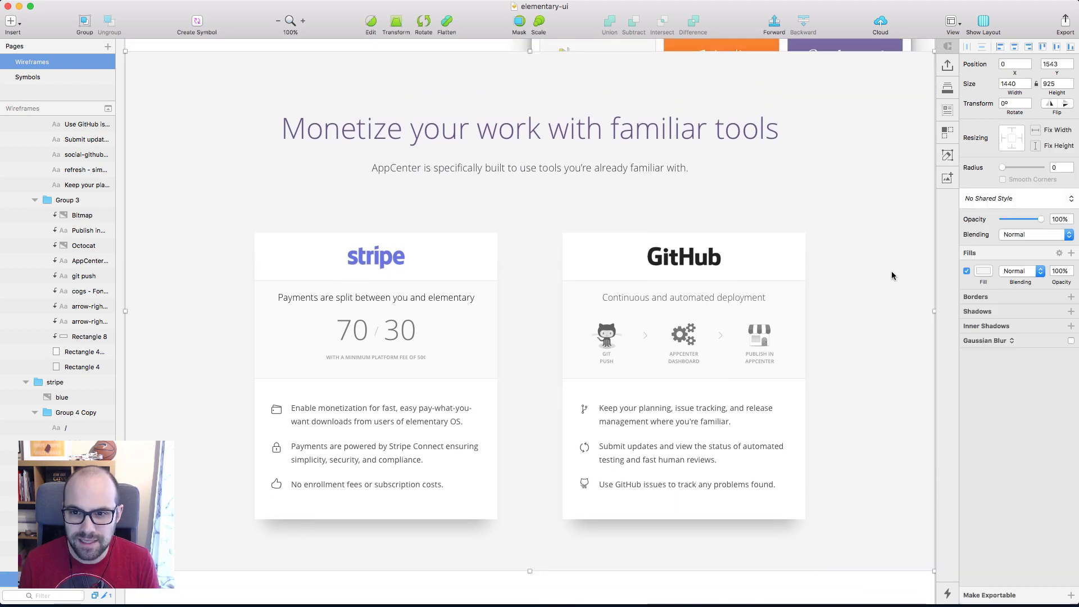
{"action": "left_click", "coordinate": [984, 273]}
{"action": "left_click_drag", "start_coordinate": [982, 364], "coordinate": [1077, 317]}
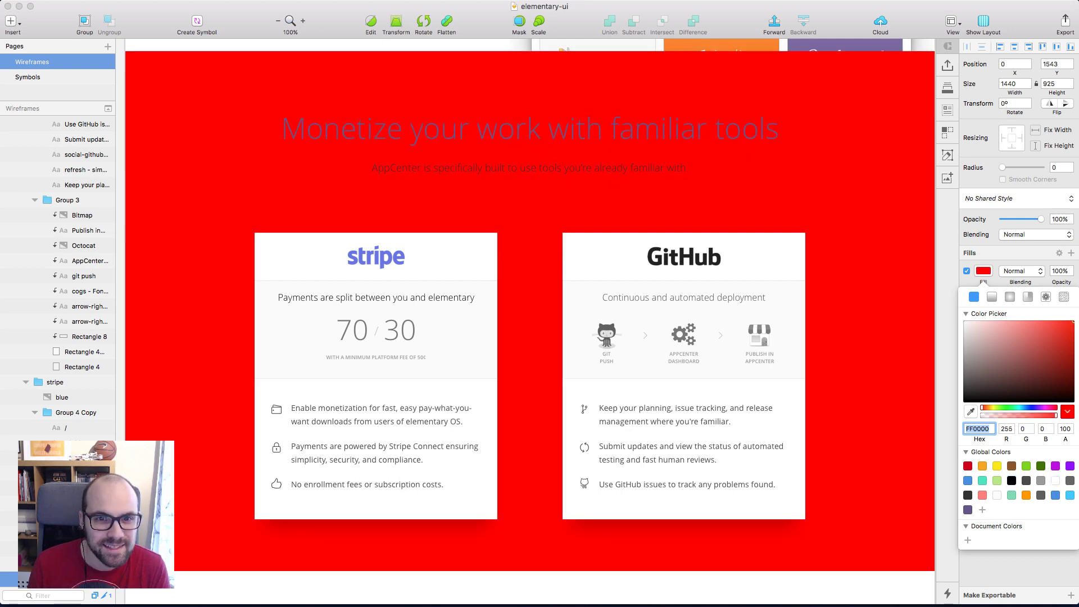
{"action": "left_click", "coordinate": [747, 257]}
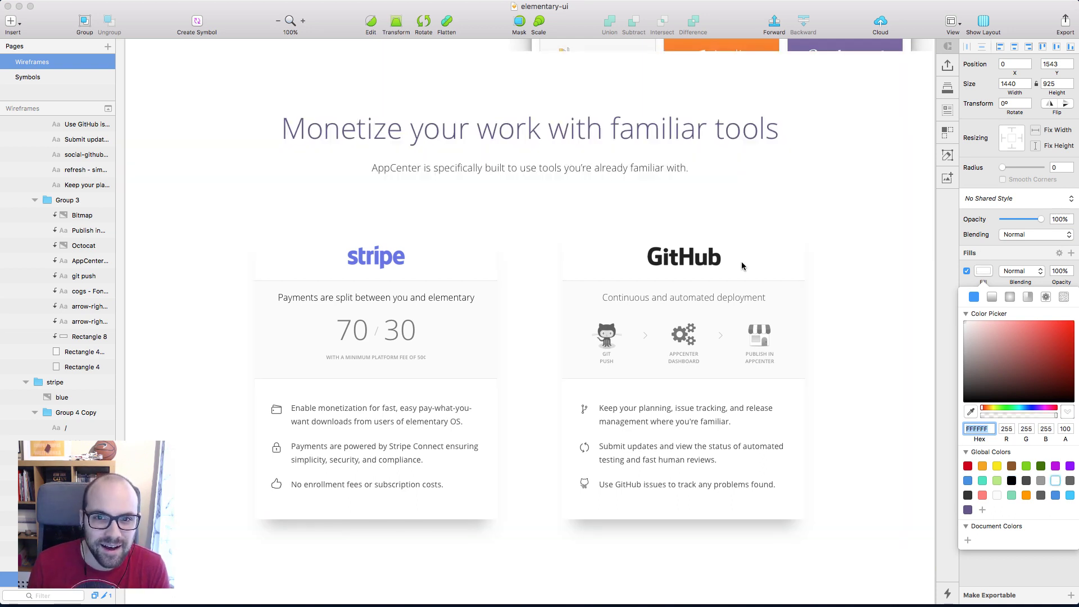
{"action": "type", "text": "F1F1F1"}
{"action": "key", "text": "Return"}
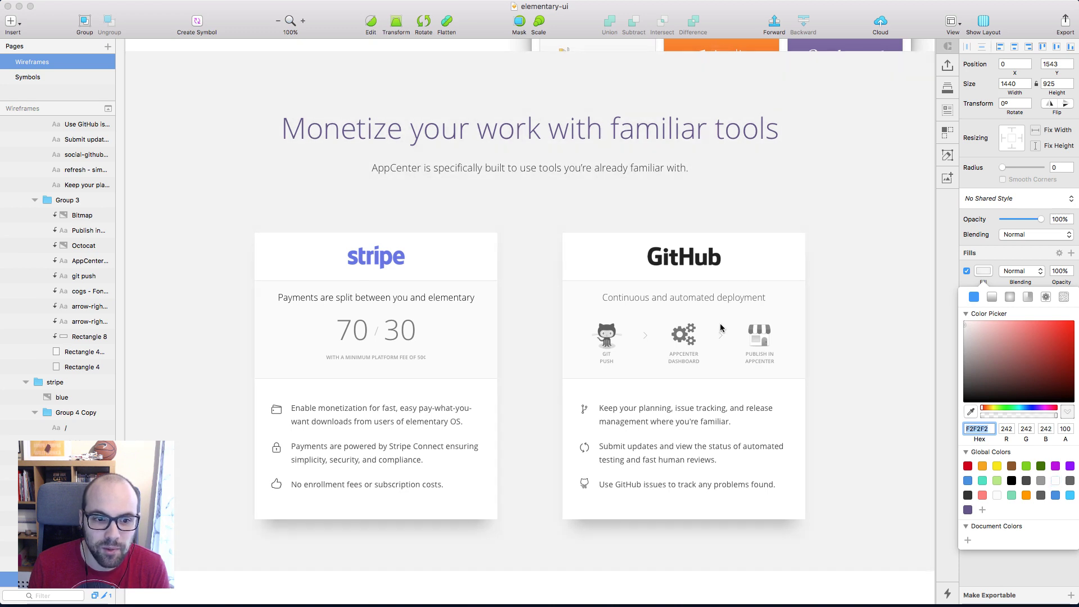
Review the Monetize section's background shade against the surrounding page sections
{"action": "key", "text": "super+minus"}
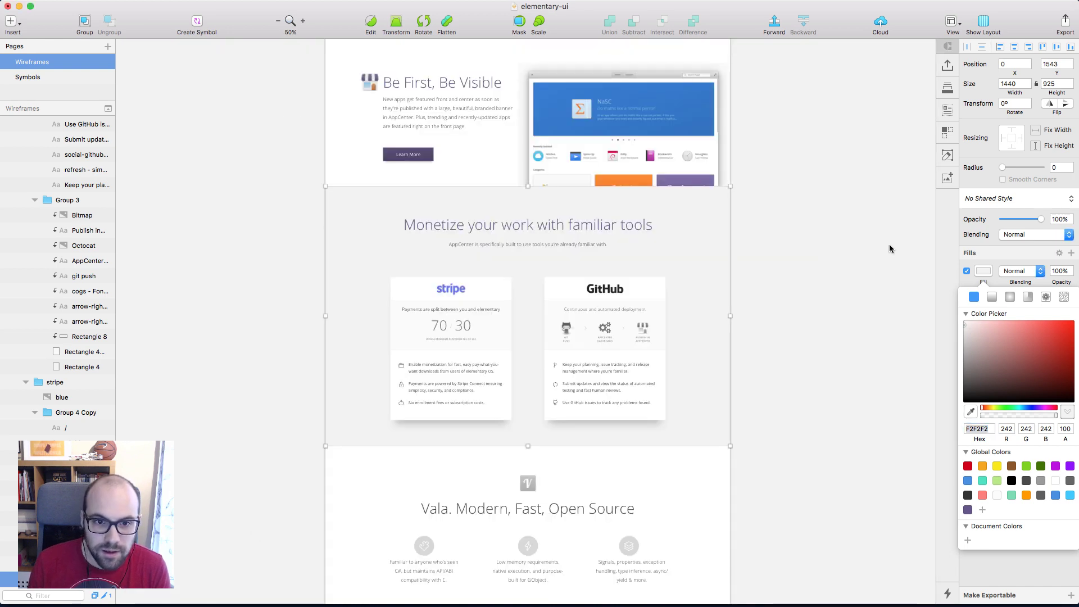
{"action": "left_click", "coordinate": [881, 302]}
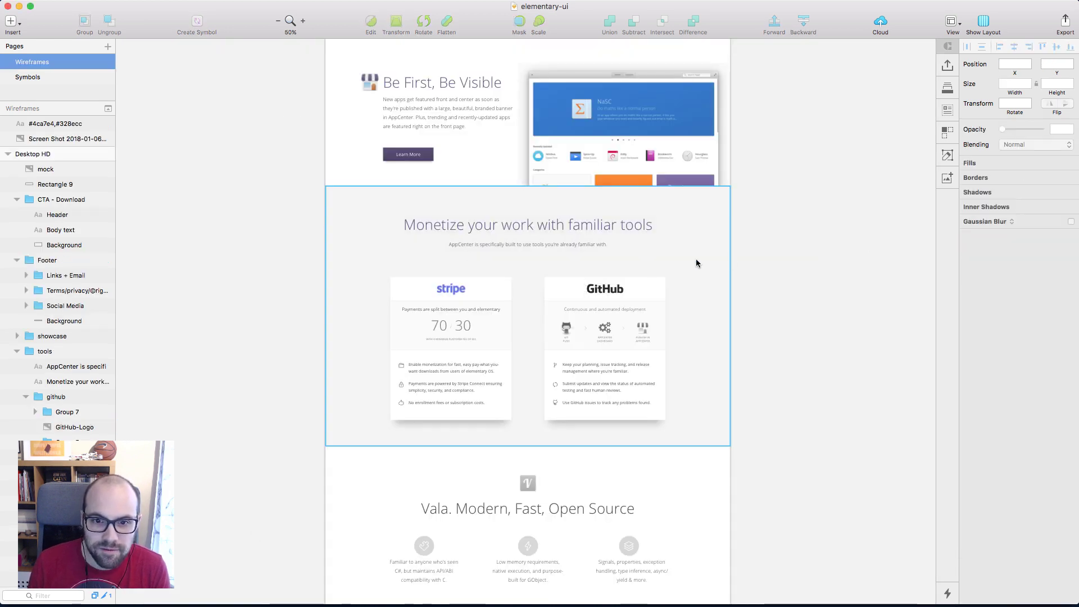
{"action": "left_click", "coordinate": [984, 271]}
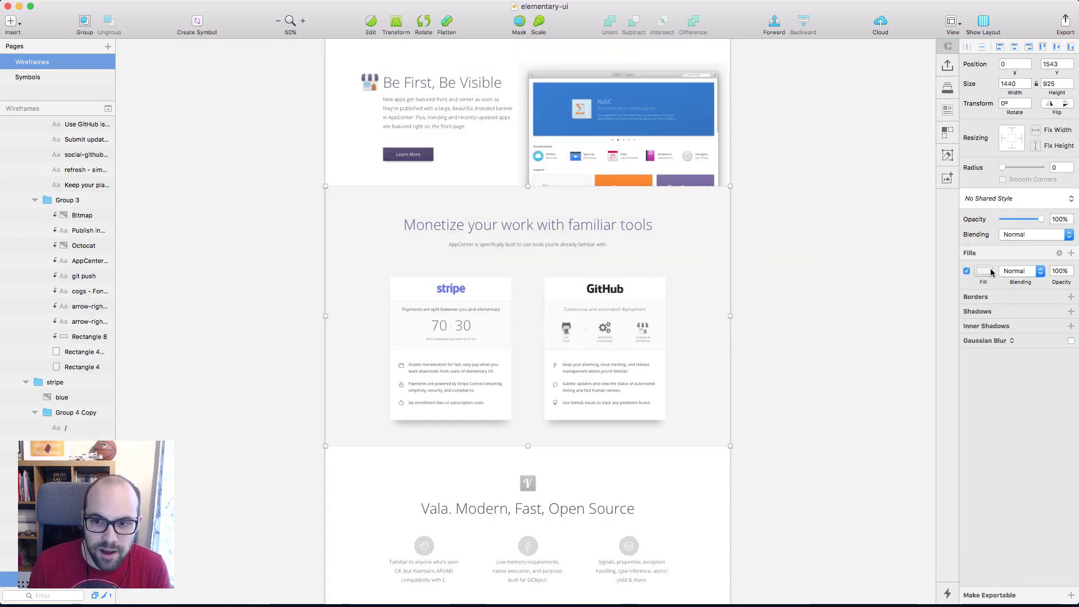
{"action": "left_click", "coordinate": [779, 335]}
{"action": "key", "text": "super+plus"}
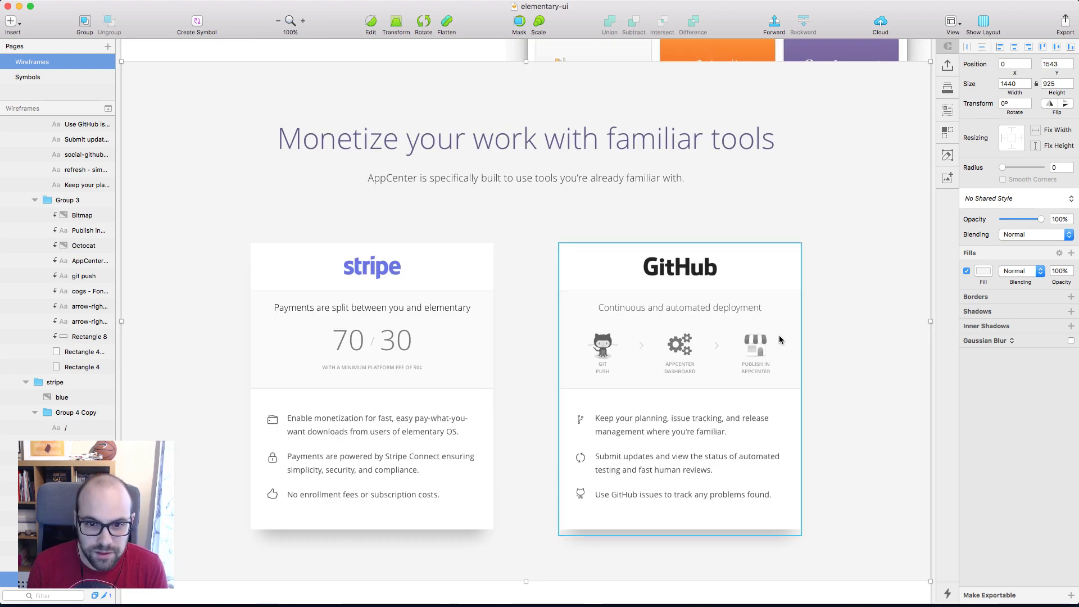
Turn off Color Adjust on the Octocat and AppCenter storefront icons in the GitHub card
{"action": "left_click", "coordinate": [602, 344], "text": "super"}
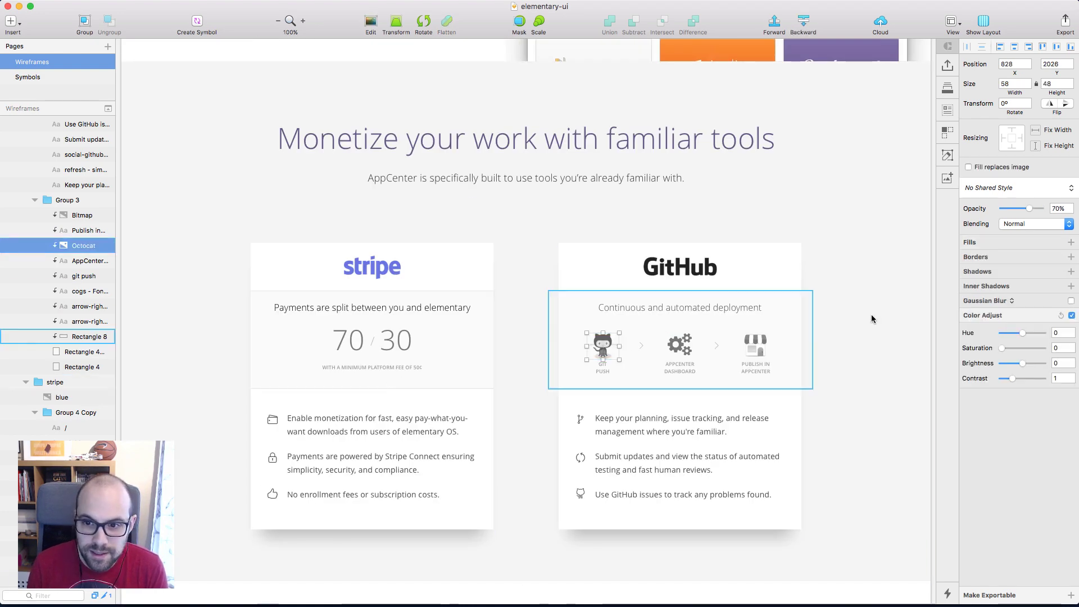
{"action": "left_click", "coordinate": [798, 344]}
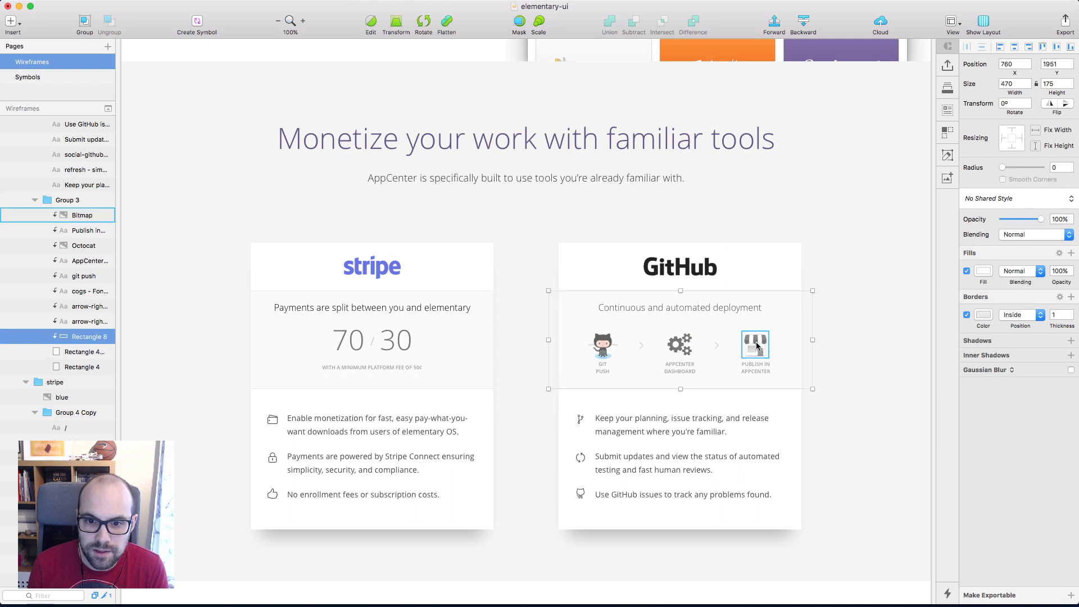
{"action": "left_click", "coordinate": [758, 346]}
{"action": "left_click", "coordinate": [1071, 318]}
{"action": "scroll", "coordinate": [855, 299], "scroll_direction": "right", "scroll_amount": 3}
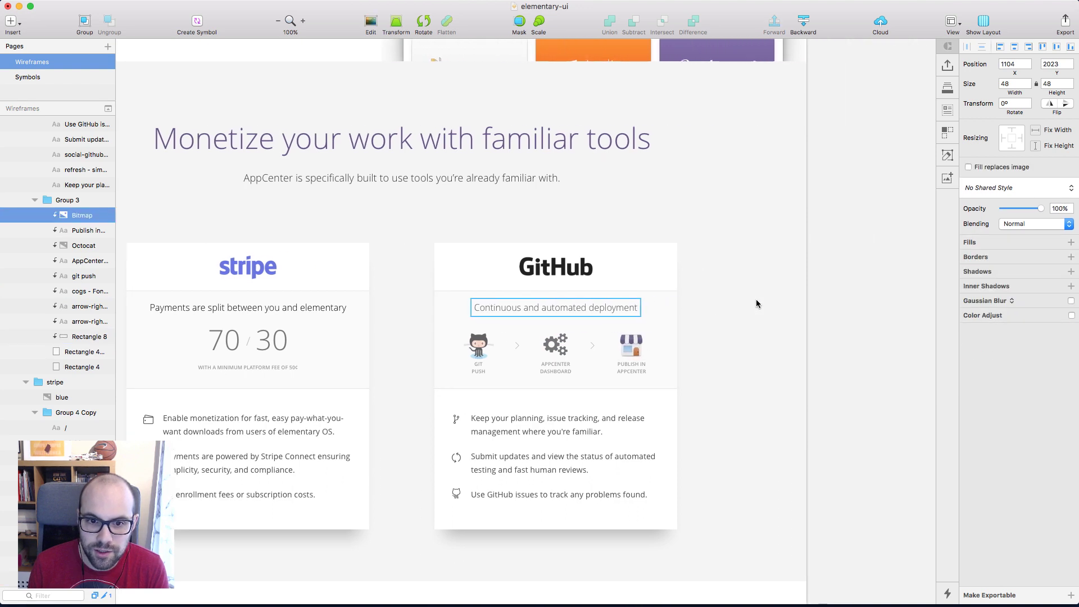
{"action": "left_click", "coordinate": [874, 289]}
Select the Stripe card's "Payments are split between you and elementary" line and open its text color for editing
{"action": "scroll", "coordinate": [723, 318], "scroll_direction": "left", "scroll_amount": 2}
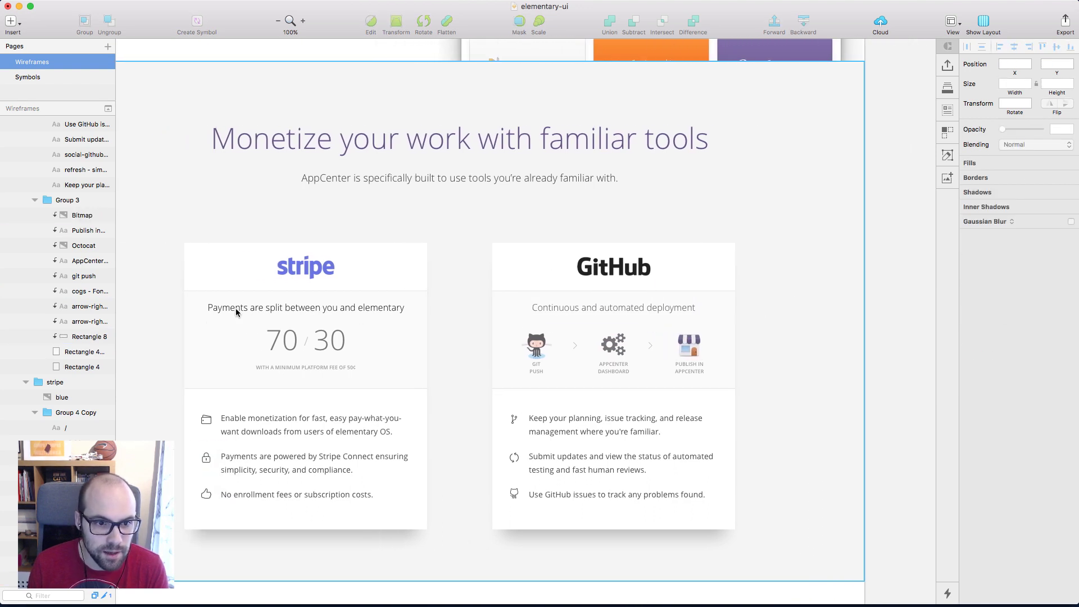
{"action": "left_click", "coordinate": [286, 346]}
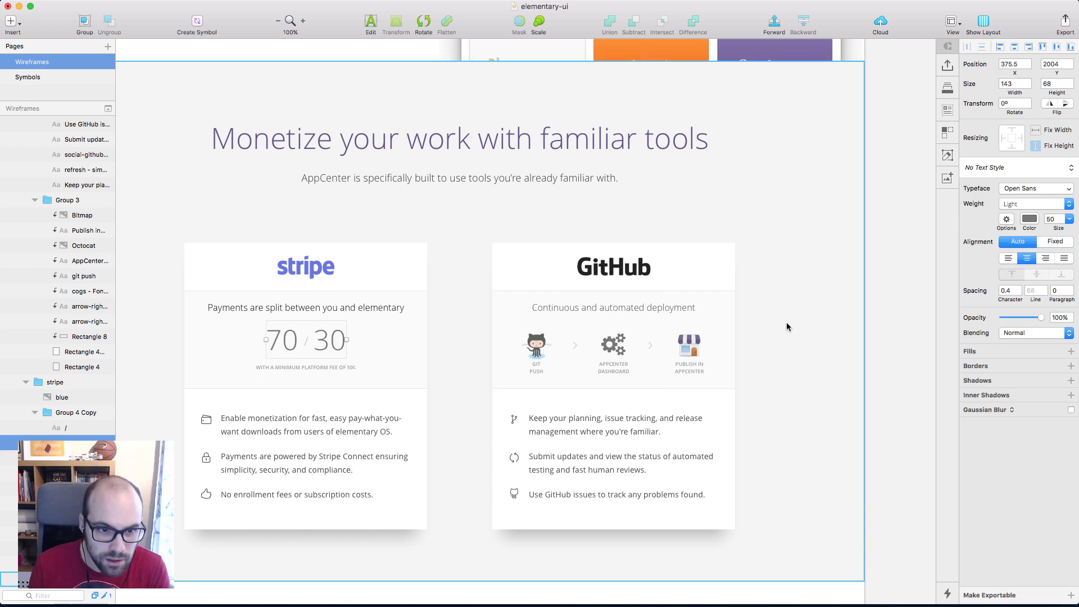
{"action": "left_click", "coordinate": [254, 309]}
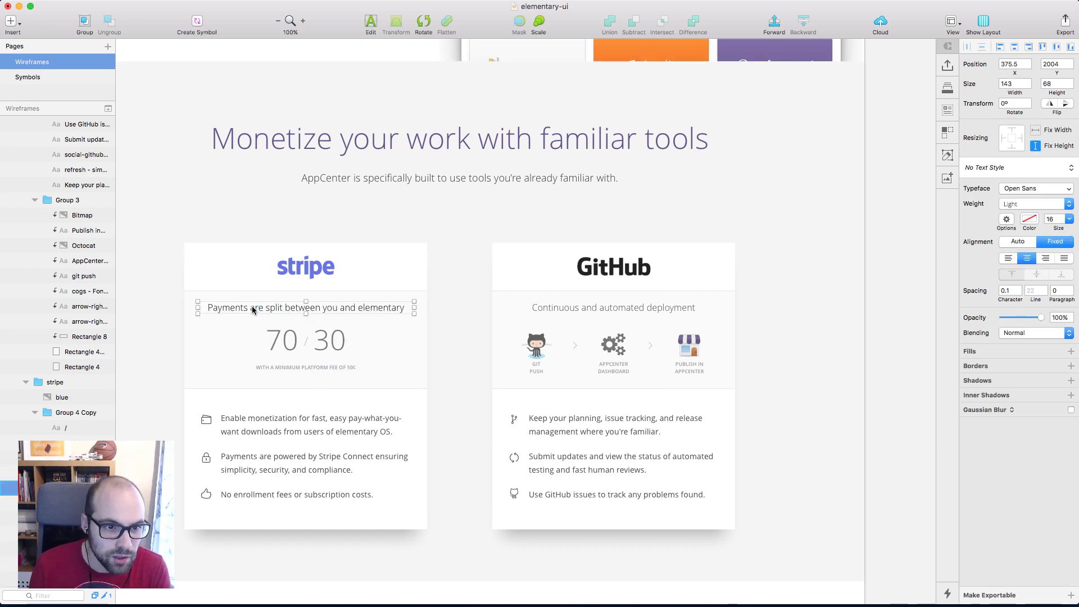
{"action": "left_click", "coordinate": [179, 293]}
{"action": "left_click", "coordinate": [248, 309]}
{"action": "left_click", "coordinate": [1029, 220]}
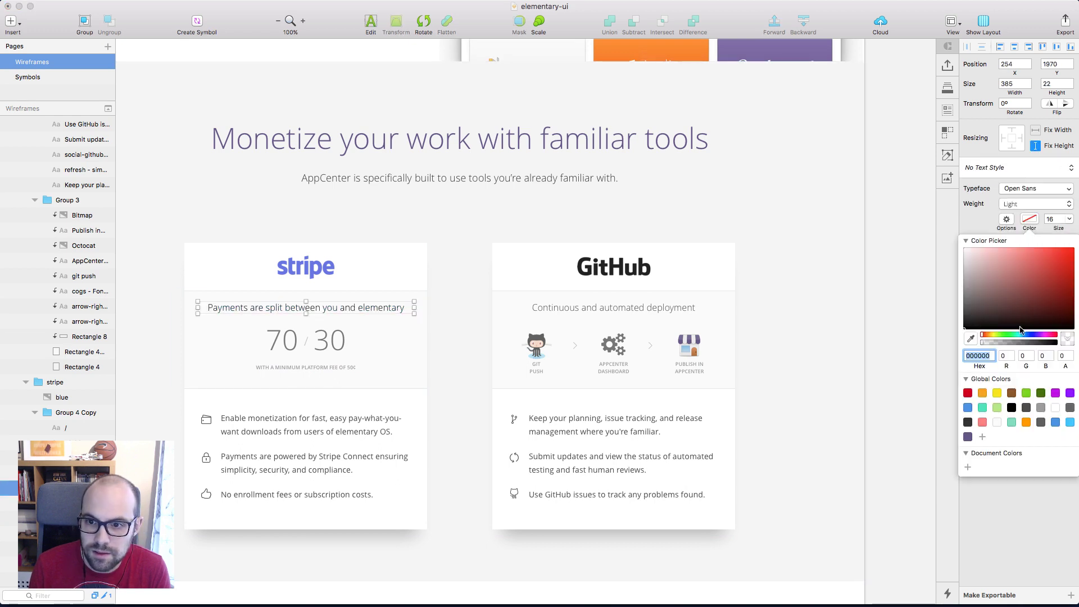
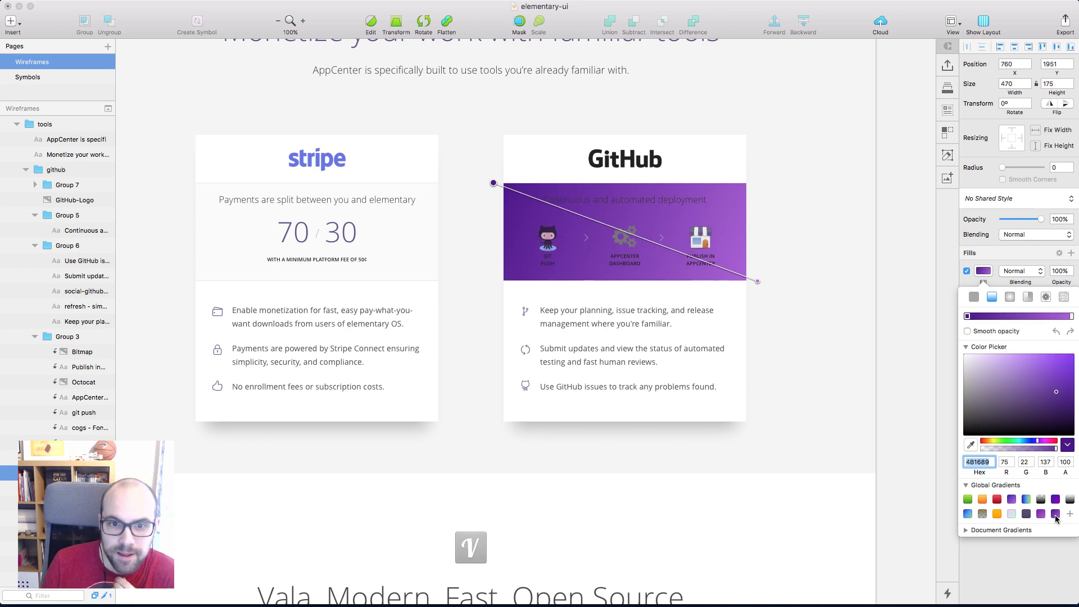
Fill the GitHub card's middle panel with the muted dark purple global gradient that includes the color 5D4E75
{"action": "left_click", "coordinate": [1039, 515]}
{"action": "left_click", "coordinate": [1026, 514]}
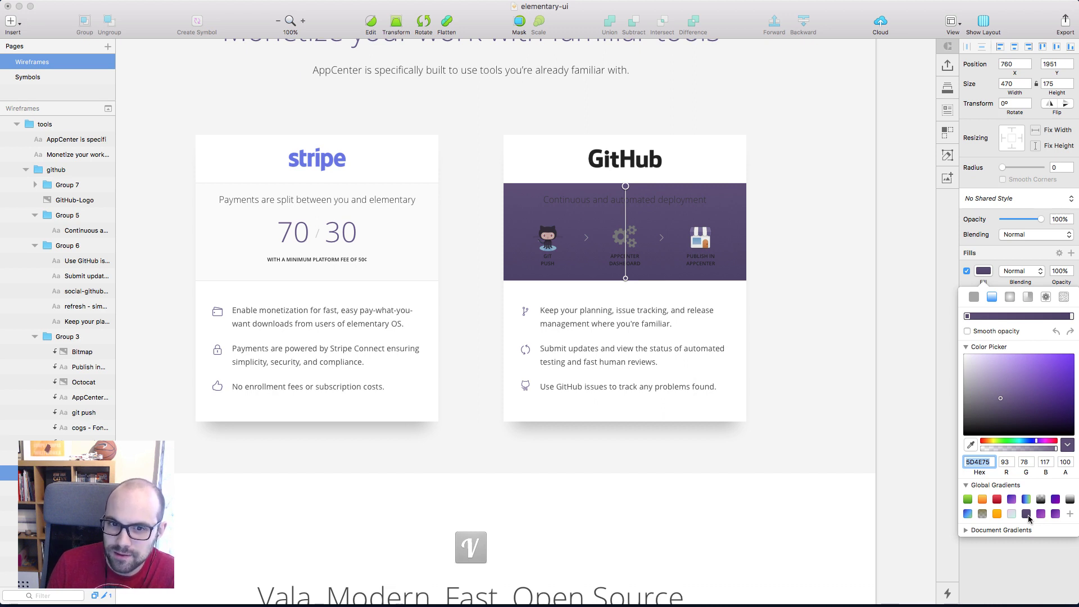
{"action": "left_click", "coordinate": [858, 250]}
Set the Git Push, AppCenter Dashboard and Publish in AppCenter labels and the cogs icon to white
{"action": "left_click", "coordinate": [701, 260]}
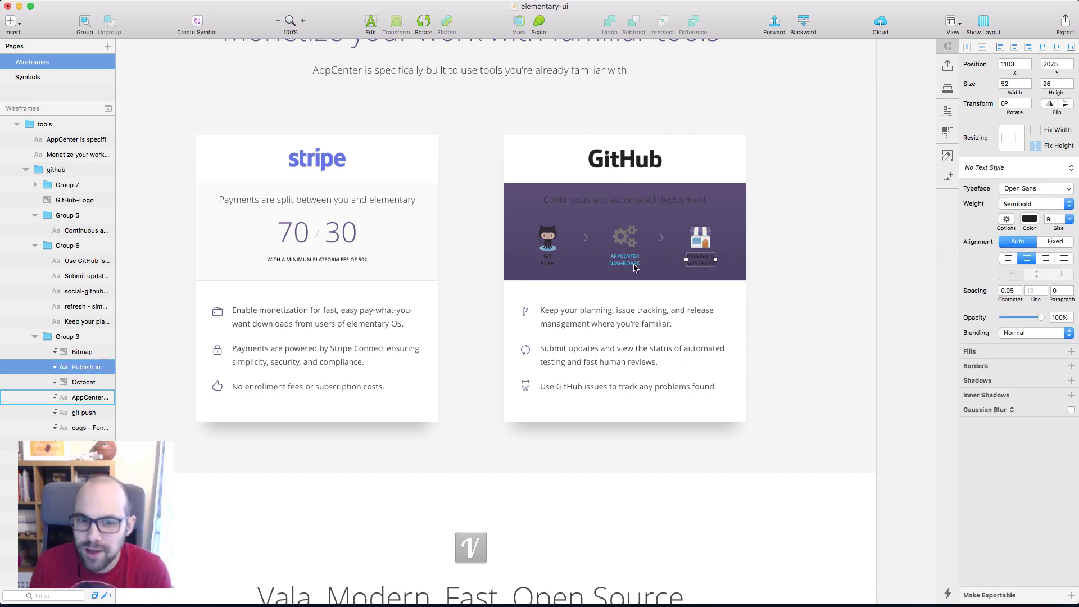
{"action": "left_click", "coordinate": [624, 260], "text": "shift"}
{"action": "left_click", "coordinate": [555, 262], "text": "shift"}
{"action": "left_click", "coordinate": [1030, 219]}
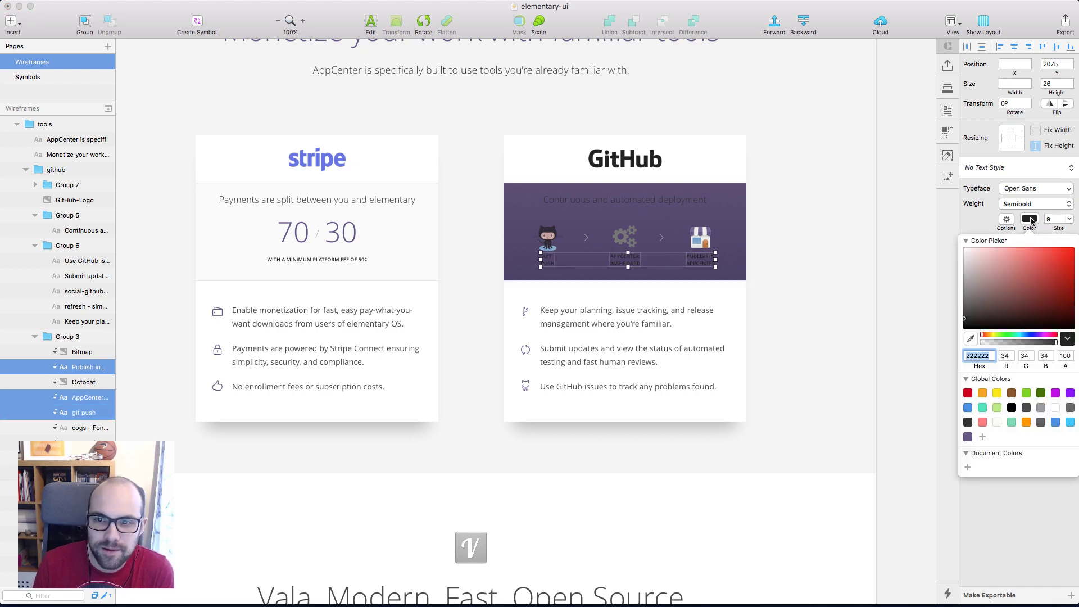
{"action": "left_click", "coordinate": [625, 236]}
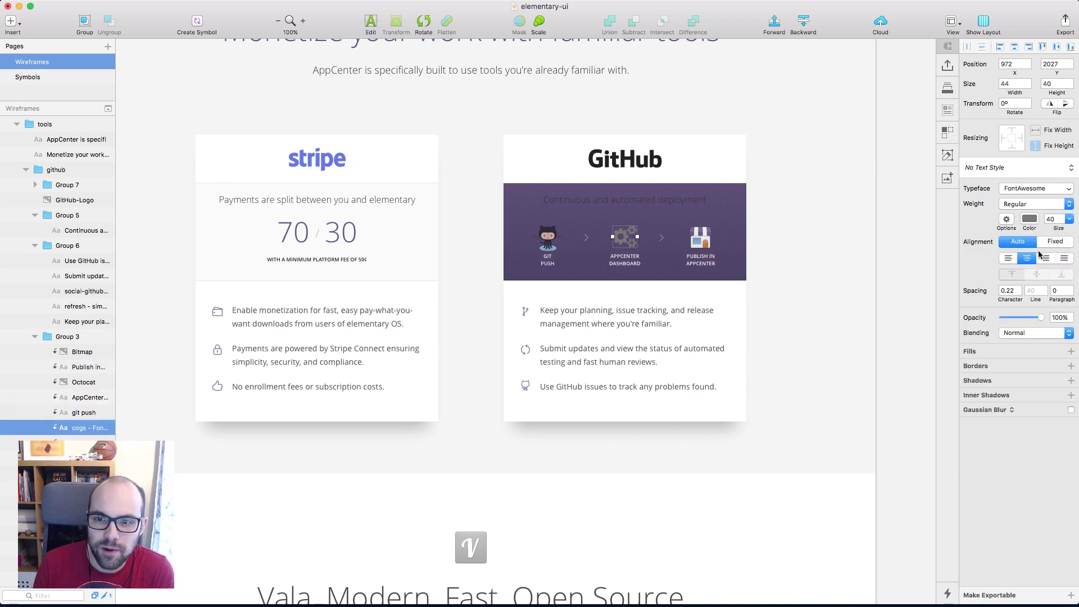
{"action": "left_click", "coordinate": [1030, 219]}
Set the GitHub card's "Continuous and automated deployment" text color to white, FFFFFF
{"action": "left_click", "coordinate": [562, 198]}
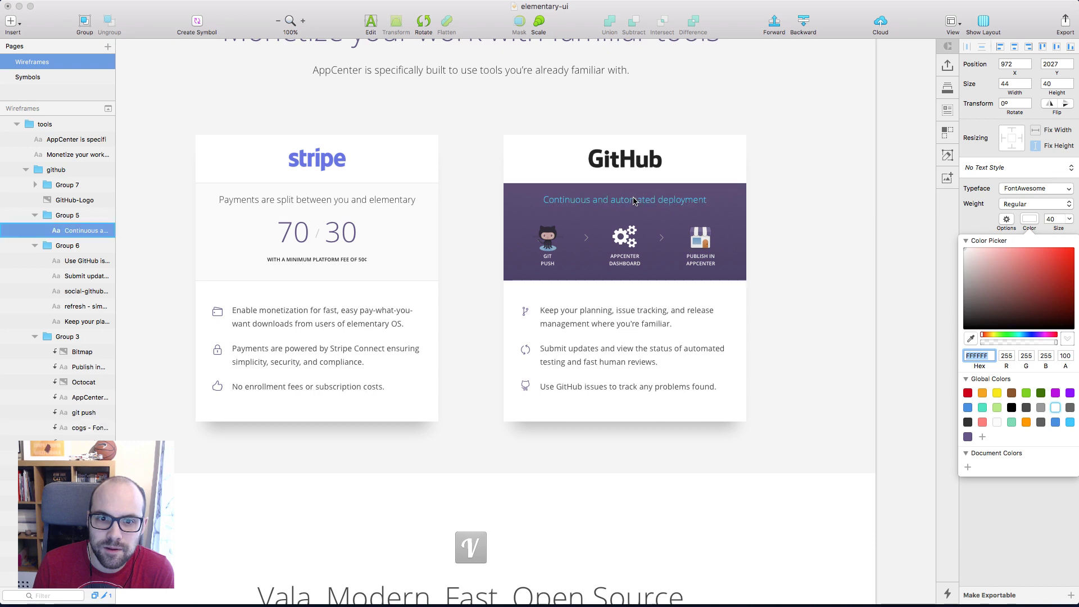
{"action": "left_click", "coordinate": [1030, 218]}
{"action": "left_click", "coordinate": [1055, 407]}
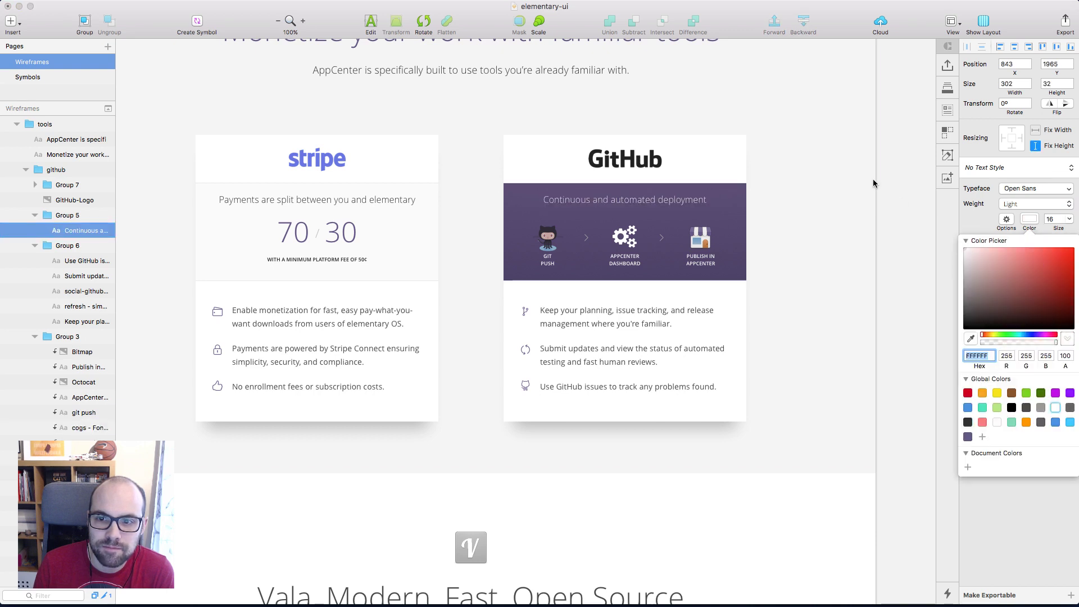
{"action": "left_click", "coordinate": [895, 159]}
Turn off the border on the GitHub card's purple middle panel
{"action": "scroll", "coordinate": [908, 234], "scroll_direction": "up", "scroll_amount": 2}
{"action": "scroll", "coordinate": [908, 234], "scroll_direction": "right", "scroll_amount": 2}
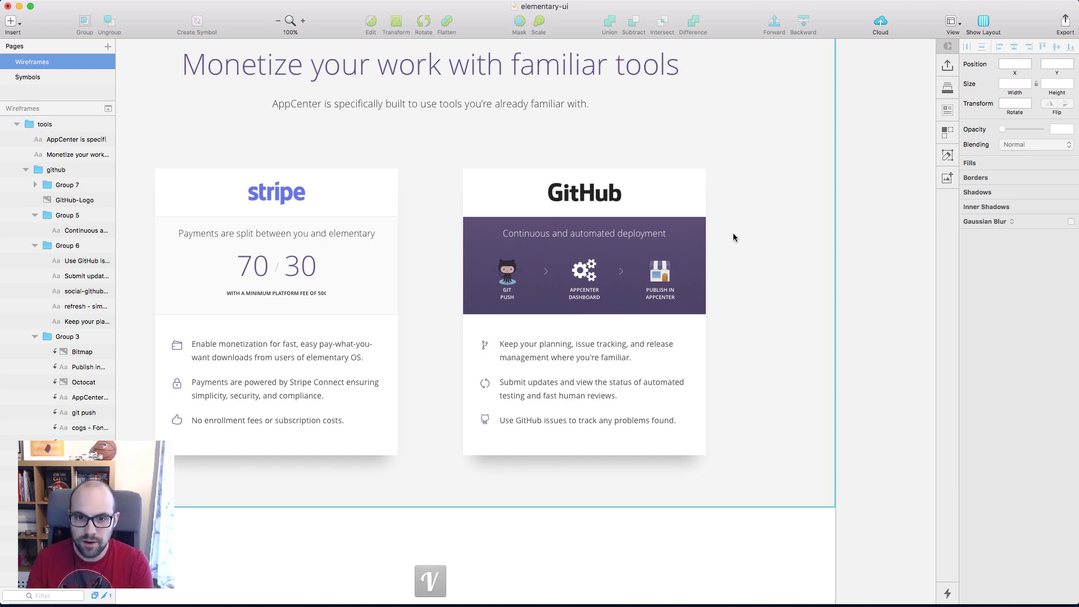
{"action": "left_click", "coordinate": [697, 241]}
{"action": "left_click", "coordinate": [966, 315]}
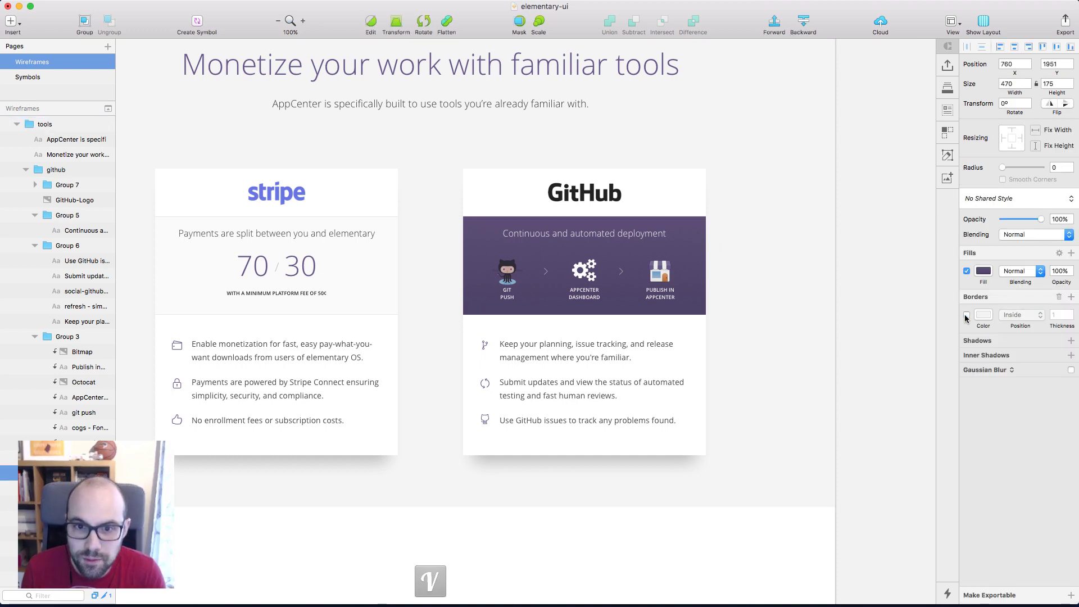
{"action": "left_click", "coordinate": [904, 249]}
Set "Continuous and automated deployment" to Regular weight with Auto text width so it fits on one line
{"action": "scroll", "coordinate": [904, 251], "scroll_direction": "up", "scroll_amount": 1}
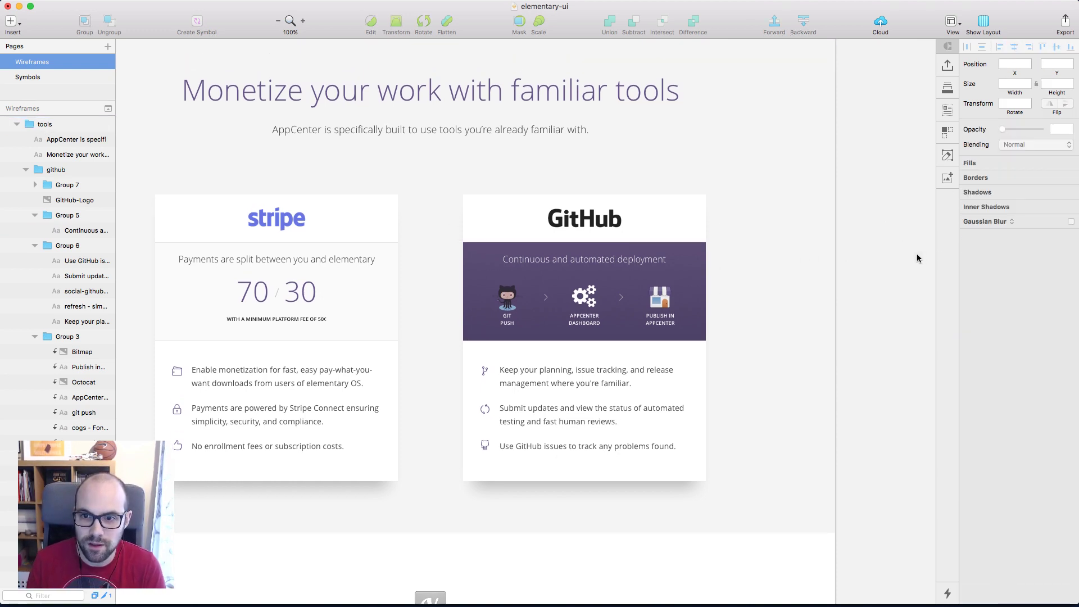
{"action": "scroll", "coordinate": [916, 259], "scroll_direction": "left", "scroll_amount": 1}
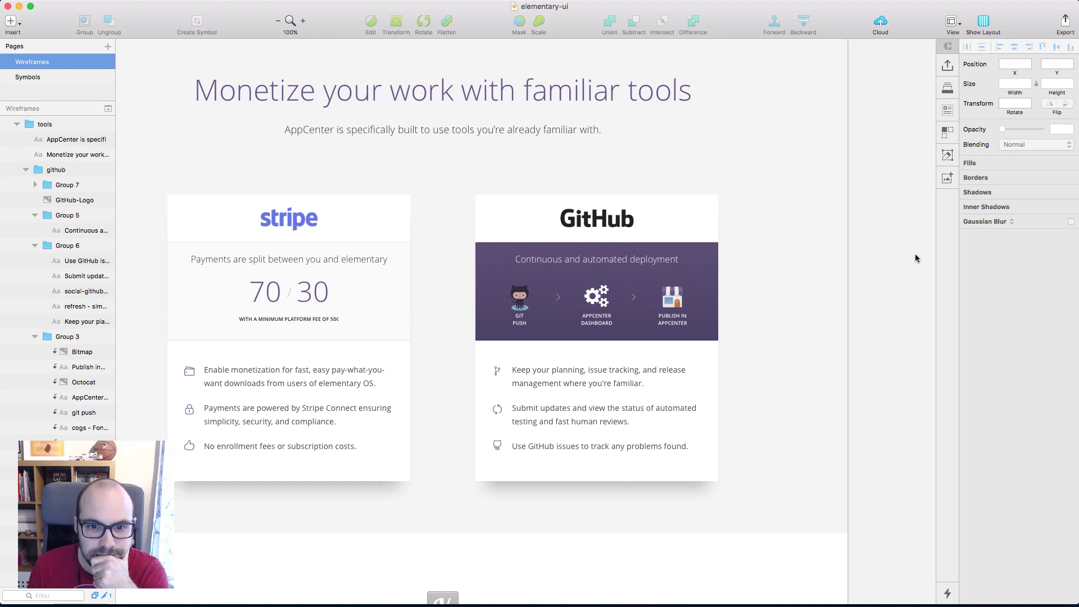
{"action": "left_click", "coordinate": [618, 260]}
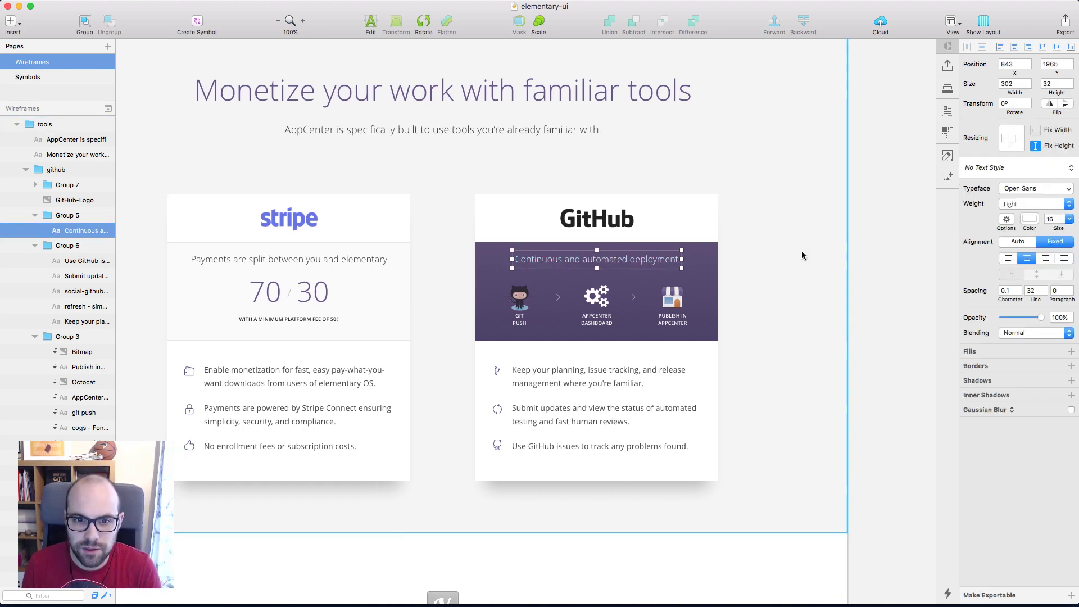
{"action": "left_click", "coordinate": [1036, 205]}
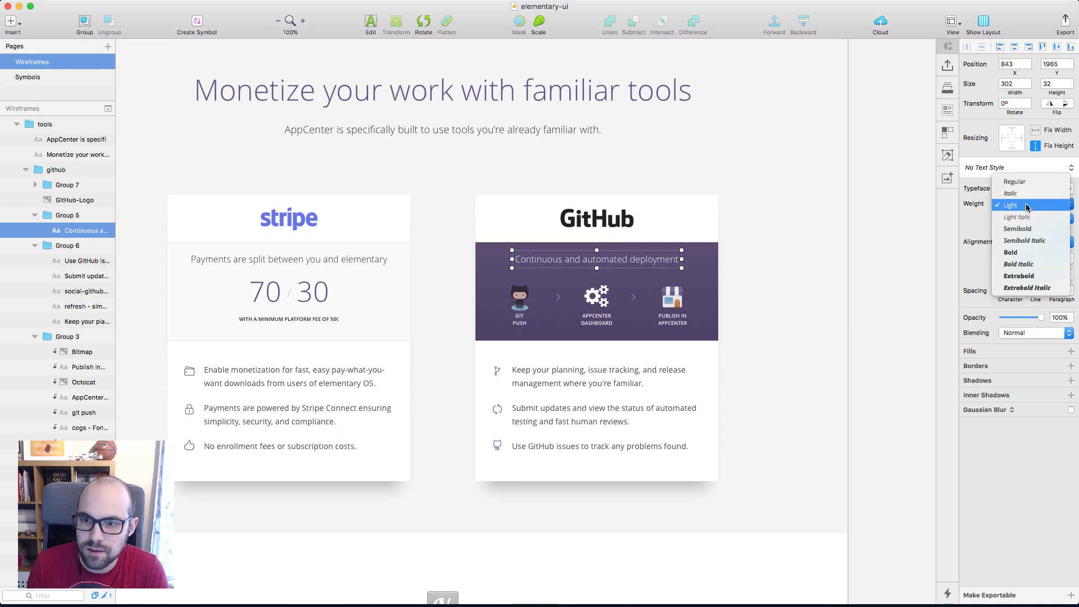
{"action": "left_click", "coordinate": [1023, 181]}
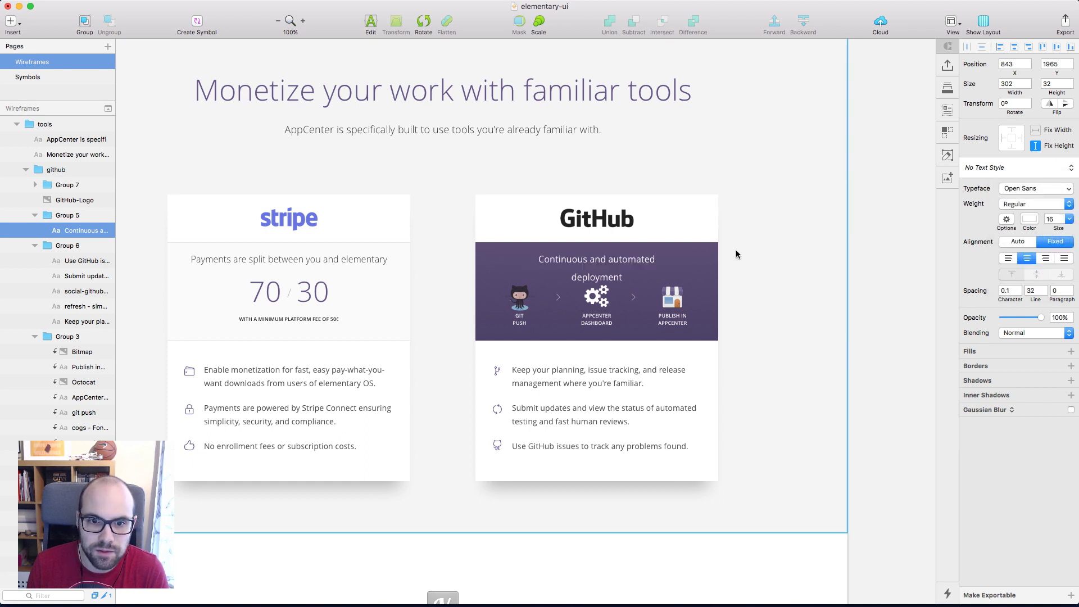
{"action": "left_click", "coordinate": [1018, 242]}
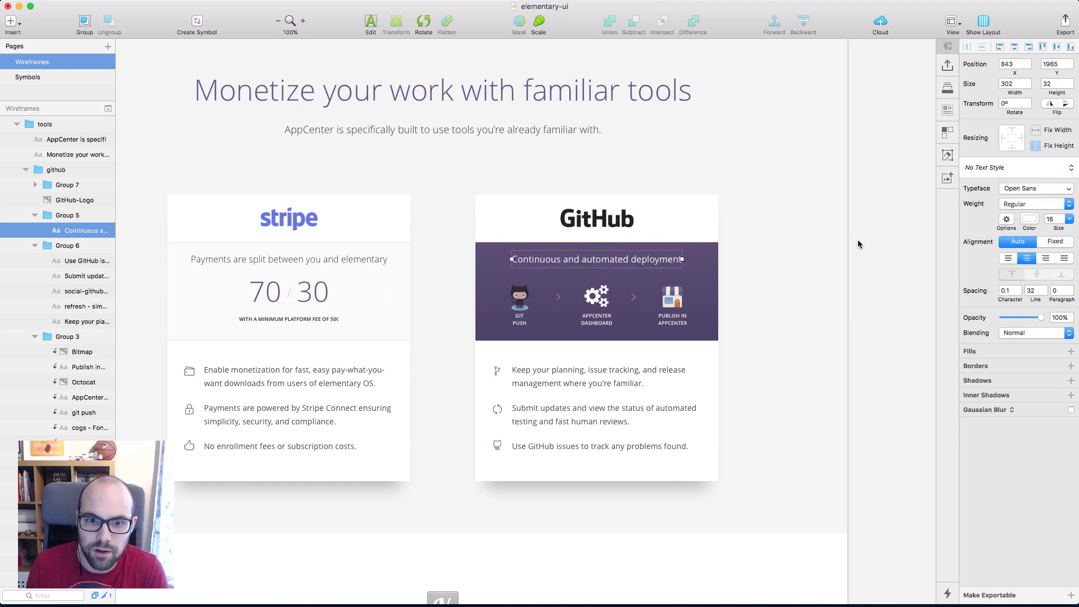
{"action": "left_click", "coordinate": [911, 232]}
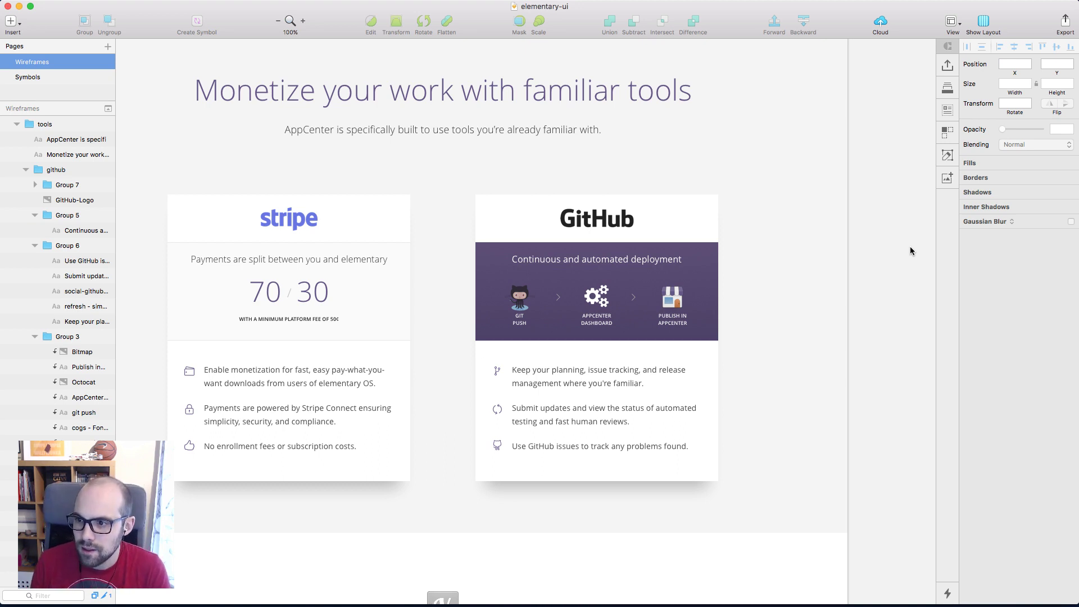
Review the Monetize section and its GitHub card against the AppCenter section above it
{"action": "key", "text": "super+Tab"}
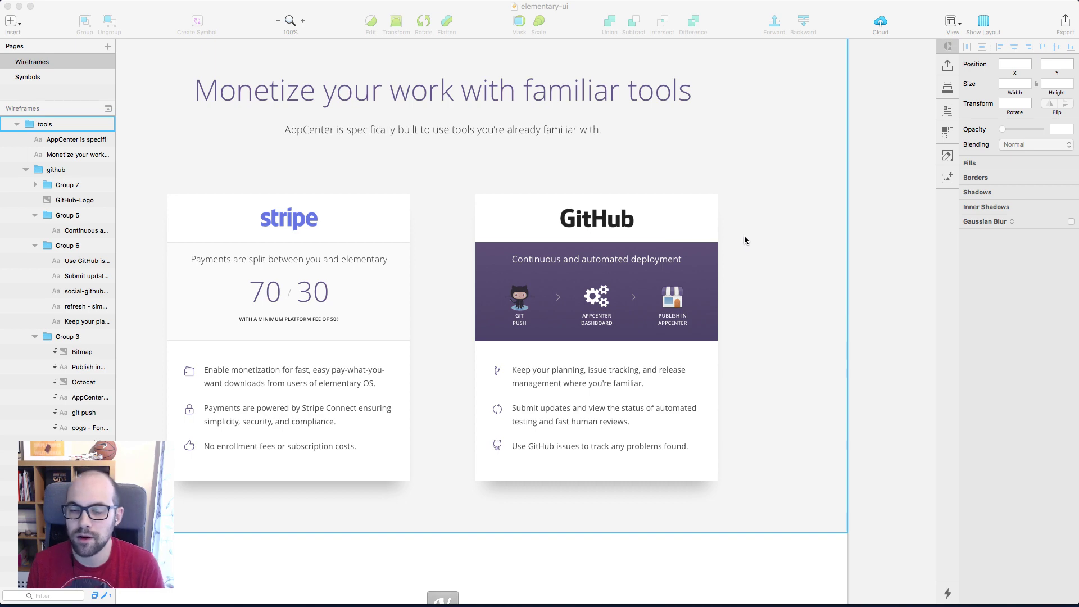
{"action": "scroll", "coordinate": [747, 241], "scroll_direction": "up", "scroll_amount": 10}
{"action": "scroll", "coordinate": [929, 217], "scroll_direction": "down", "scroll_amount": 5}
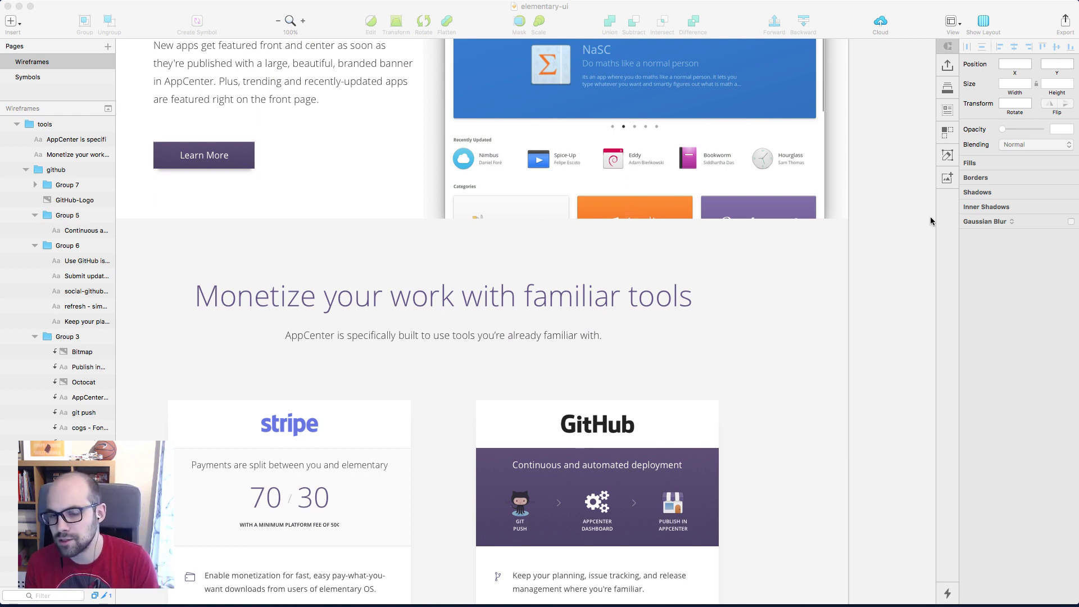
{"action": "scroll", "coordinate": [893, 211], "scroll_direction": "down", "scroll_amount": 2}
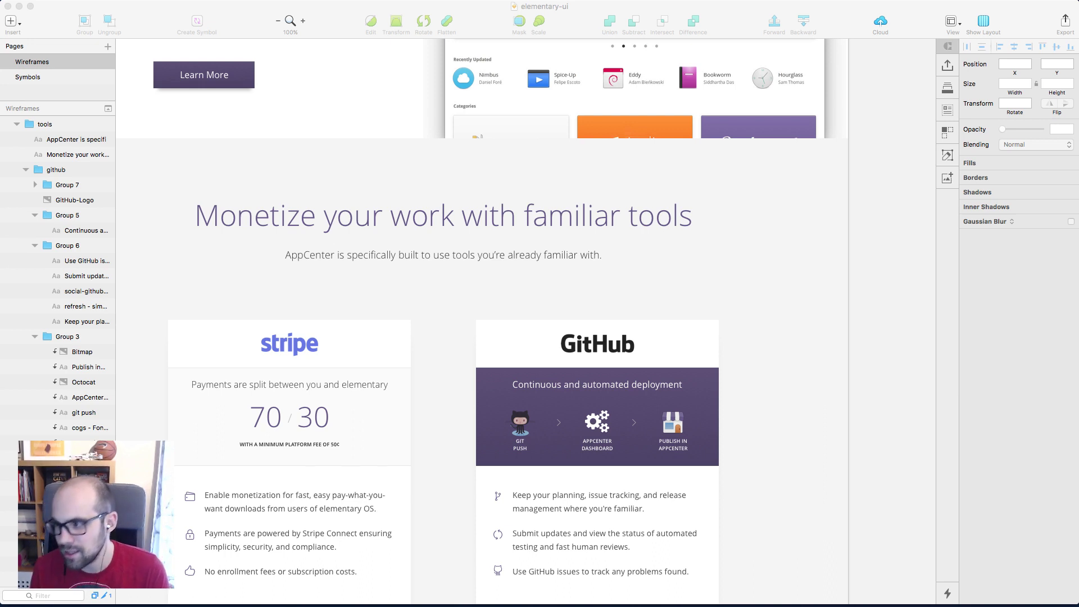
{"action": "left_click", "coordinate": [881, 255]}
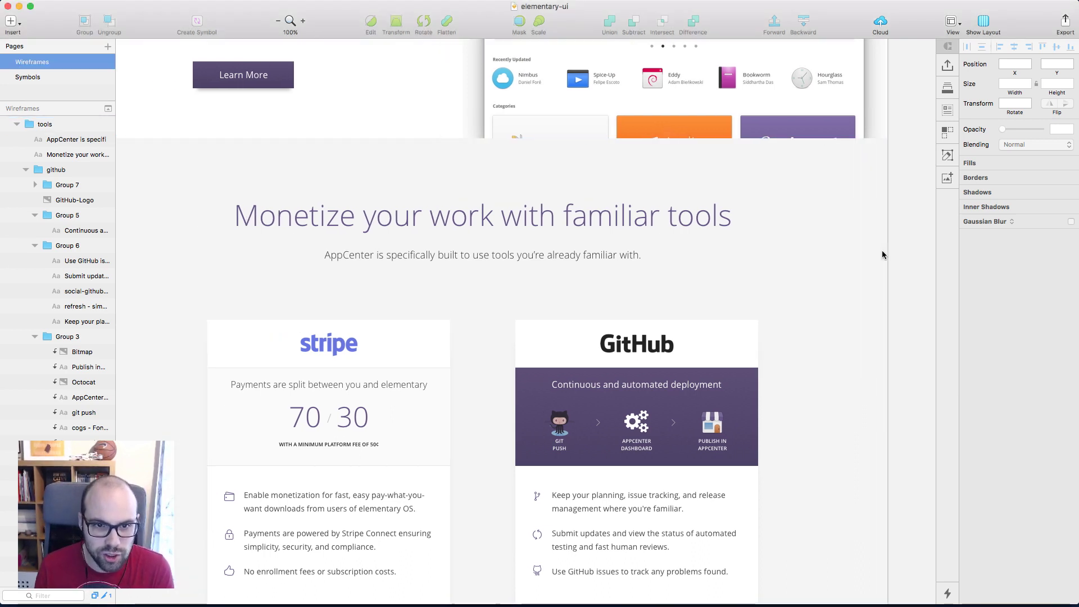
{"action": "scroll", "coordinate": [883, 255], "scroll_direction": "right", "scroll_amount": 2}
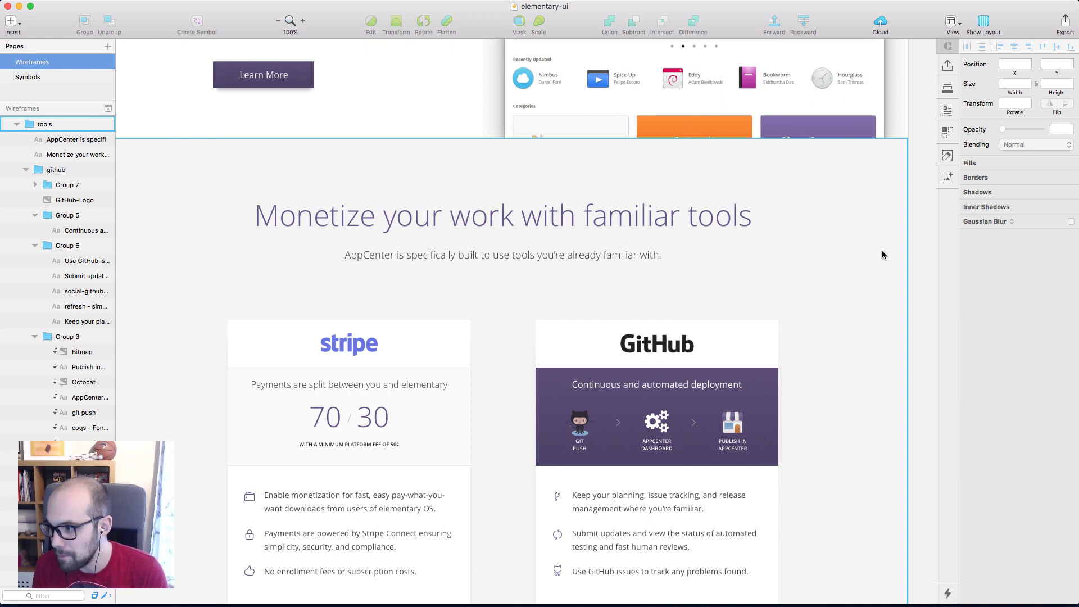
{"action": "scroll", "coordinate": [883, 255], "scroll_direction": "down", "scroll_amount": 5}
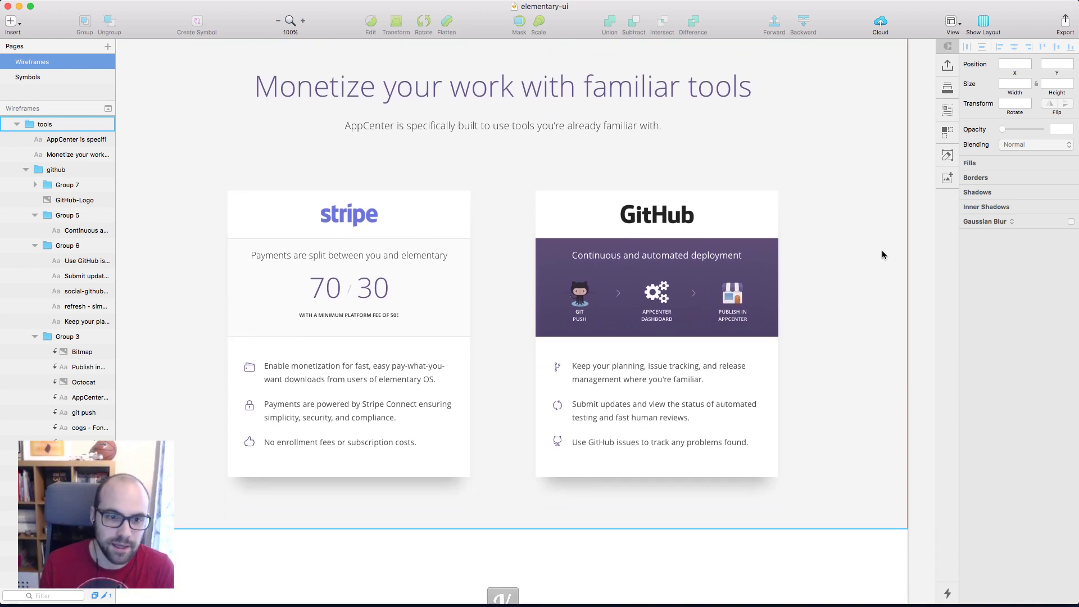
Raise the Octocat icon's opacity to 100% and set the cogs icon's color to EAEAEA in the GitHub card
{"action": "left_click", "coordinate": [589, 296]}
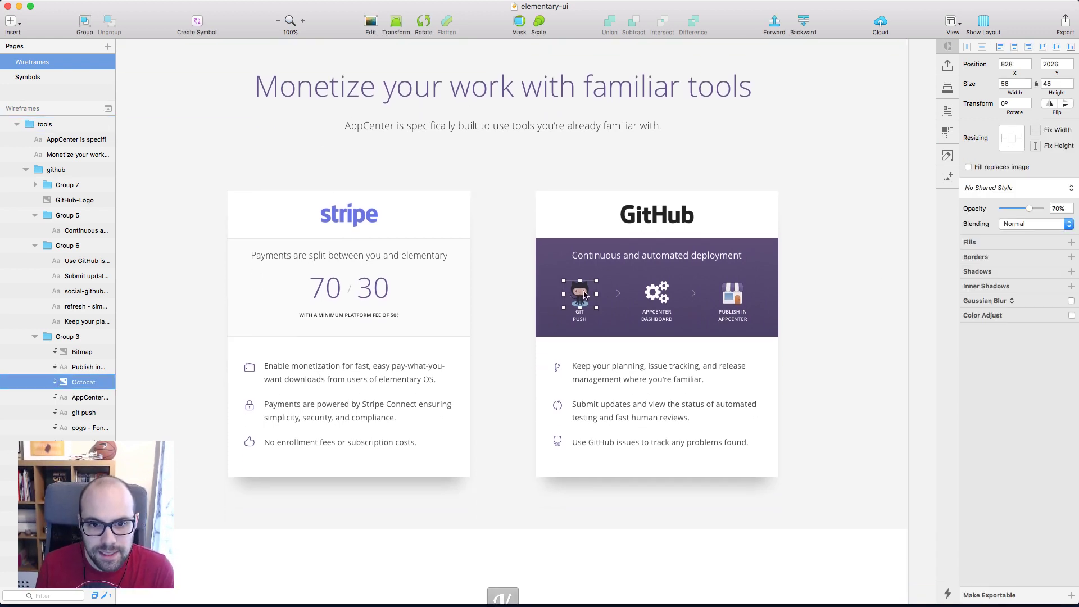
{"action": "left_click", "coordinate": [732, 293]}
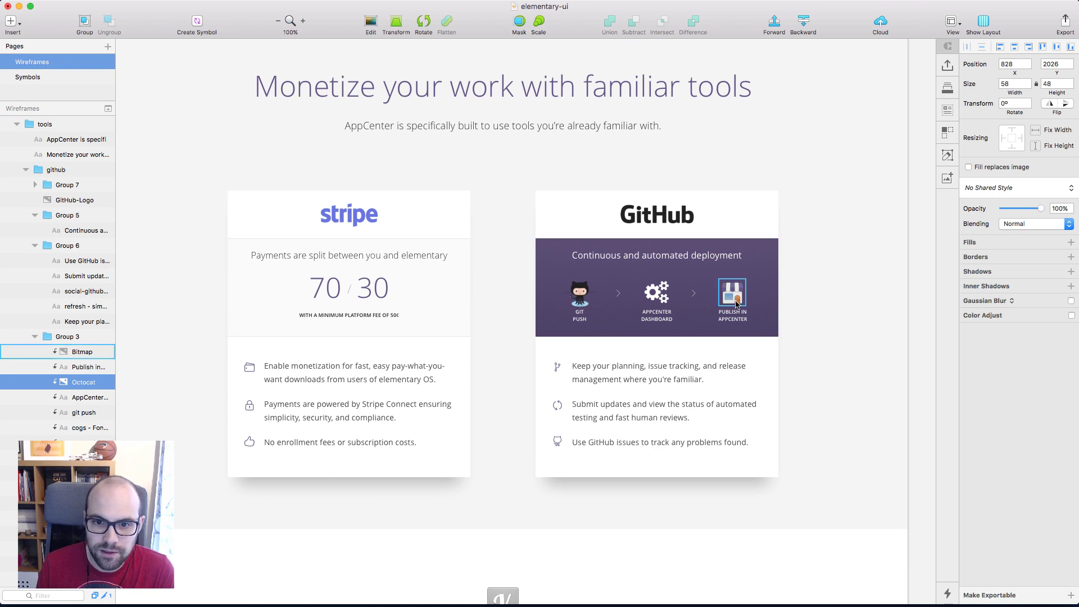
{"action": "left_click", "coordinate": [655, 293]}
{"action": "left_click", "coordinate": [1030, 220]}
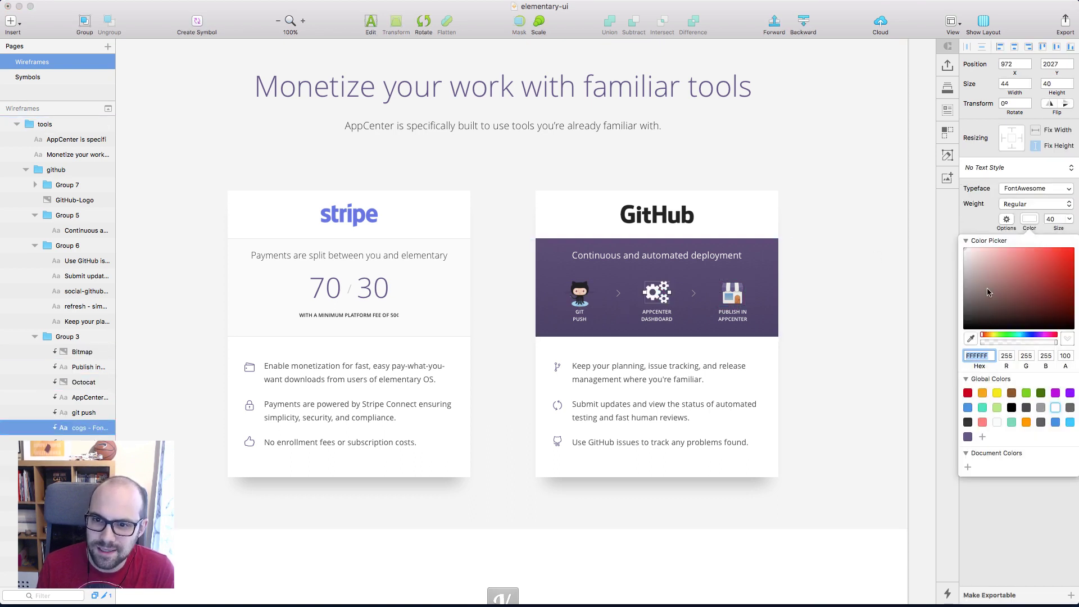
{"action": "type", "text": "EAEAEA"}
{"action": "key", "text": "Return"}
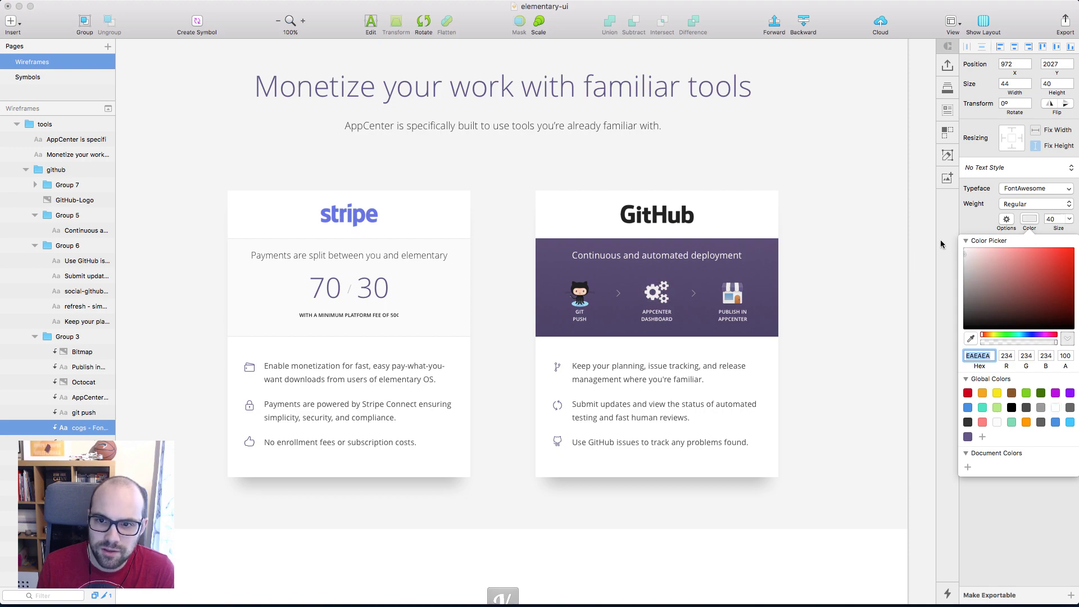
{"action": "left_click", "coordinate": [918, 243]}
Compare the colors of the hero, feature cards and Be First, Be Visible section with the Stripe and GitHub cards
{"action": "scroll", "coordinate": [921, 269], "scroll_direction": "left", "scroll_amount": 1}
{"action": "scroll", "coordinate": [922, 284], "scroll_direction": "up", "scroll_amount": 8}
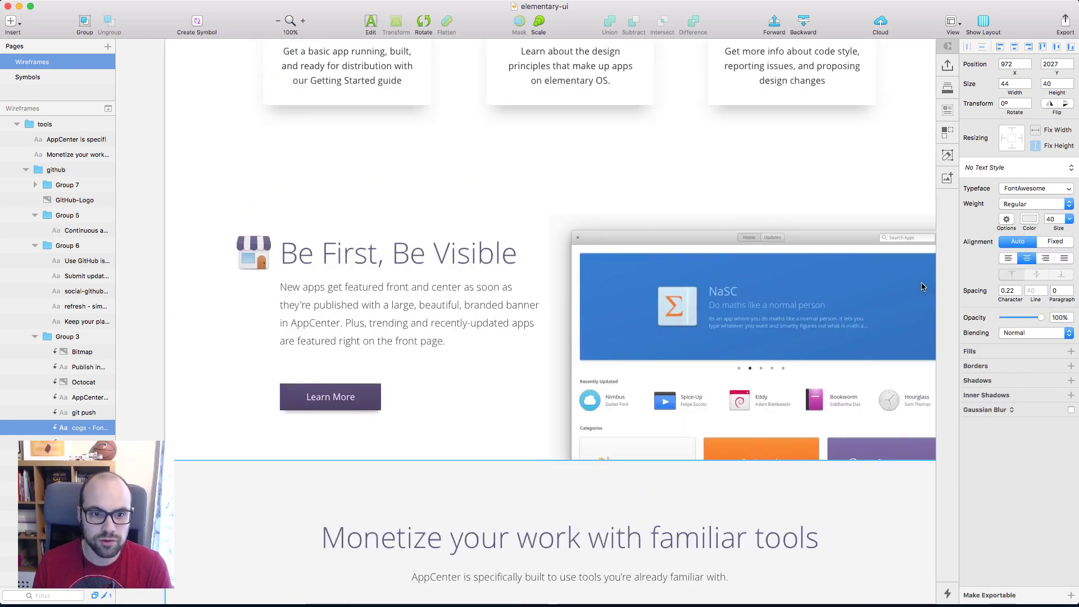
{"action": "scroll", "coordinate": [922, 287], "scroll_direction": "up", "scroll_amount": 6}
{"action": "scroll", "coordinate": [922, 287], "scroll_direction": "down", "scroll_amount": 4}
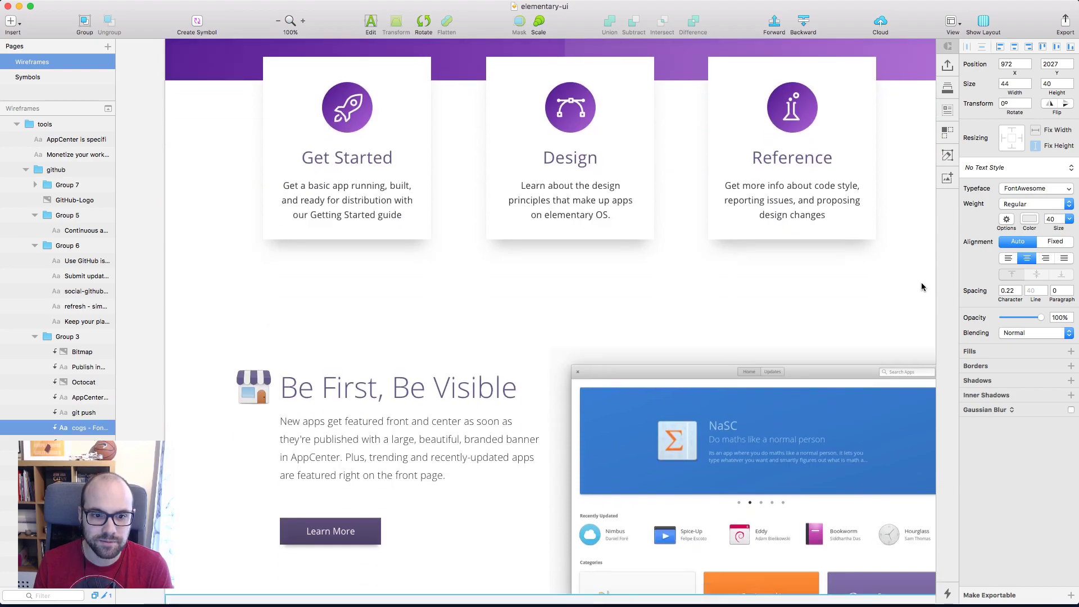
{"action": "scroll", "coordinate": [922, 287], "scroll_direction": "down", "scroll_amount": 5}
{"action": "scroll", "coordinate": [922, 287], "scroll_direction": "up", "scroll_amount": 7}
{"action": "scroll", "coordinate": [922, 287], "scroll_direction": "up", "scroll_amount": 1}
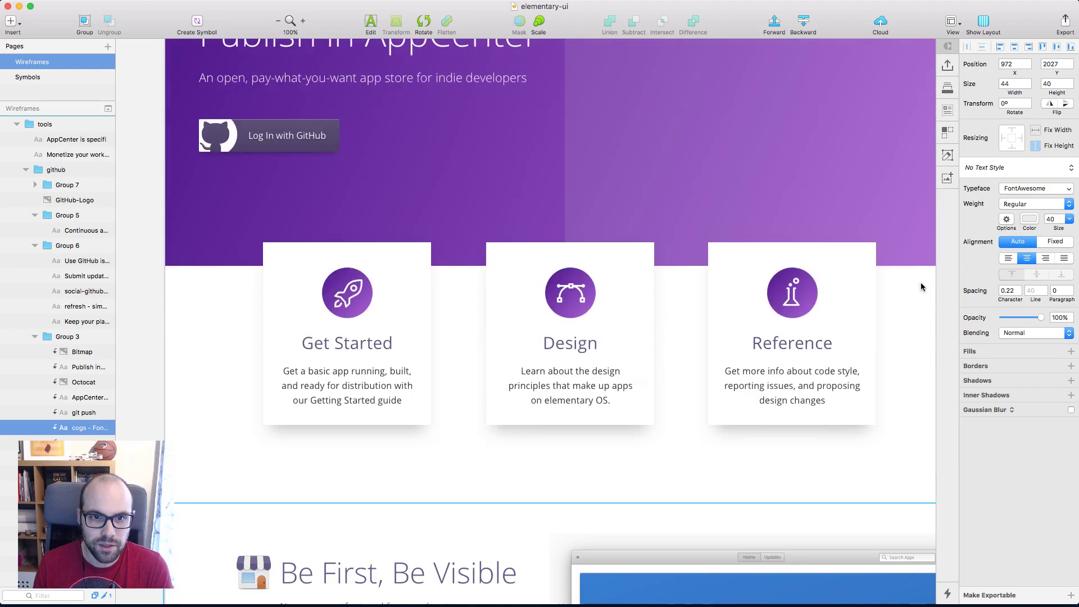
{"action": "scroll", "coordinate": [922, 287], "scroll_direction": "down", "scroll_amount": 10}
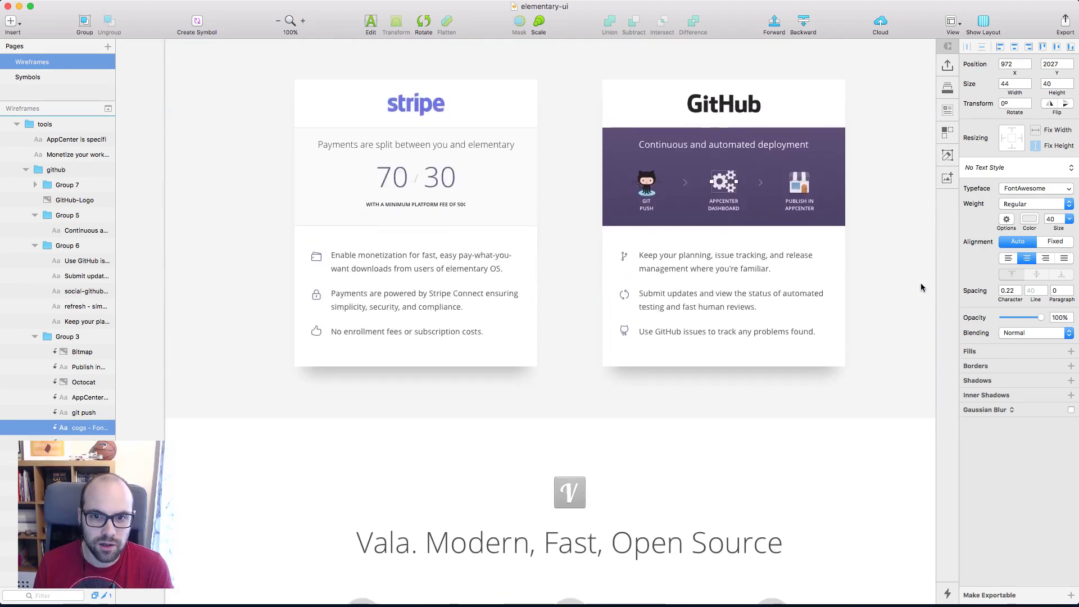
Fill the Stripe card's 70/30 panel with the saved dark purple gradient starting at 5D4E75 and turn off its border
{"action": "scroll", "coordinate": [918, 286], "scroll_direction": "up", "scroll_amount": 3}
{"action": "left_click", "coordinate": [519, 266]}
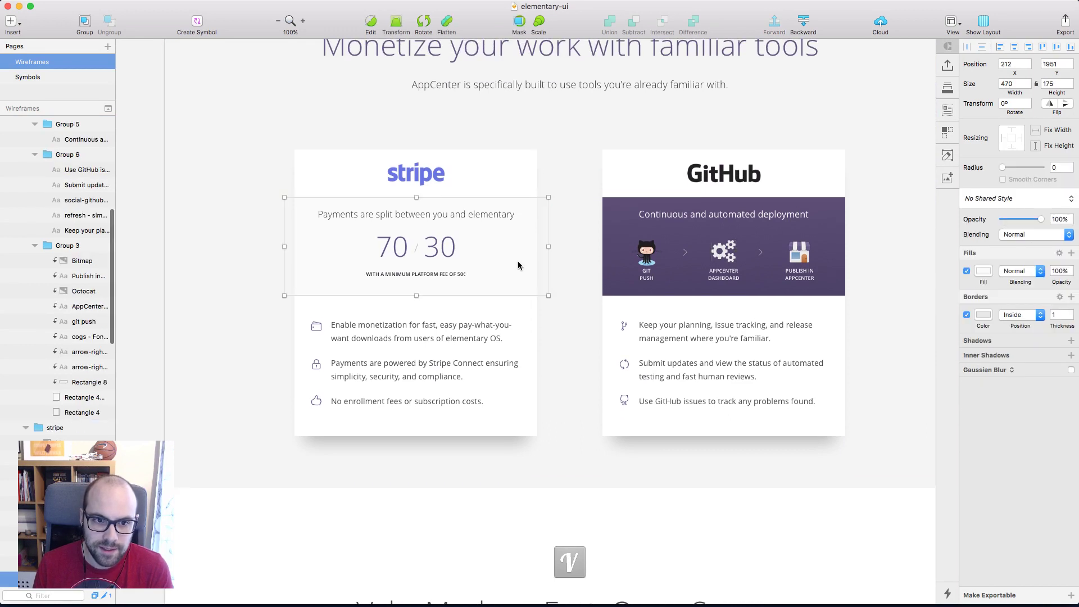
{"action": "left_click", "coordinate": [984, 271]}
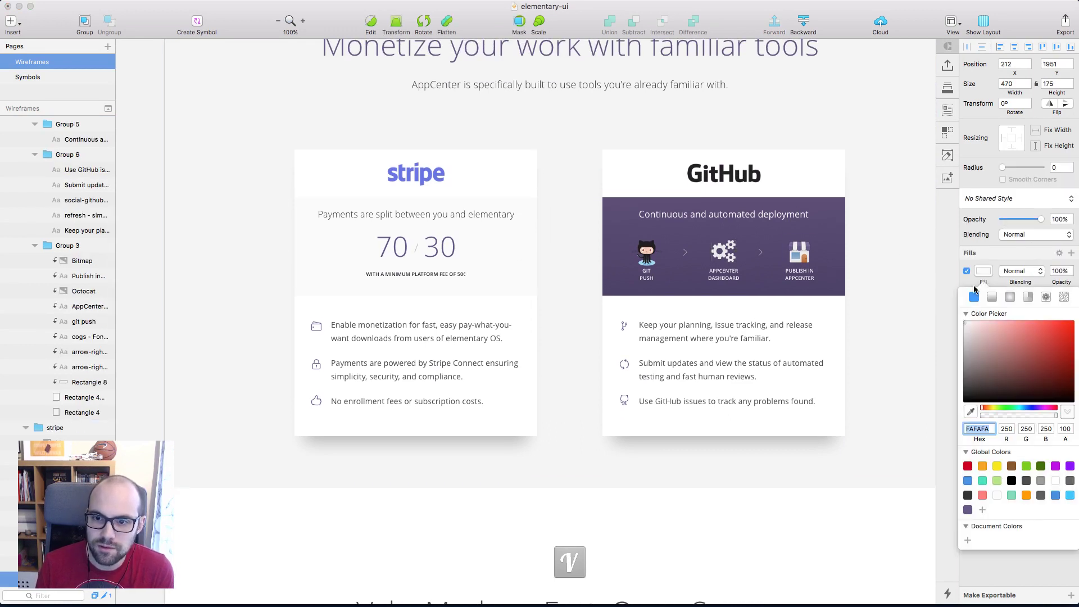
{"action": "left_click", "coordinate": [969, 510]}
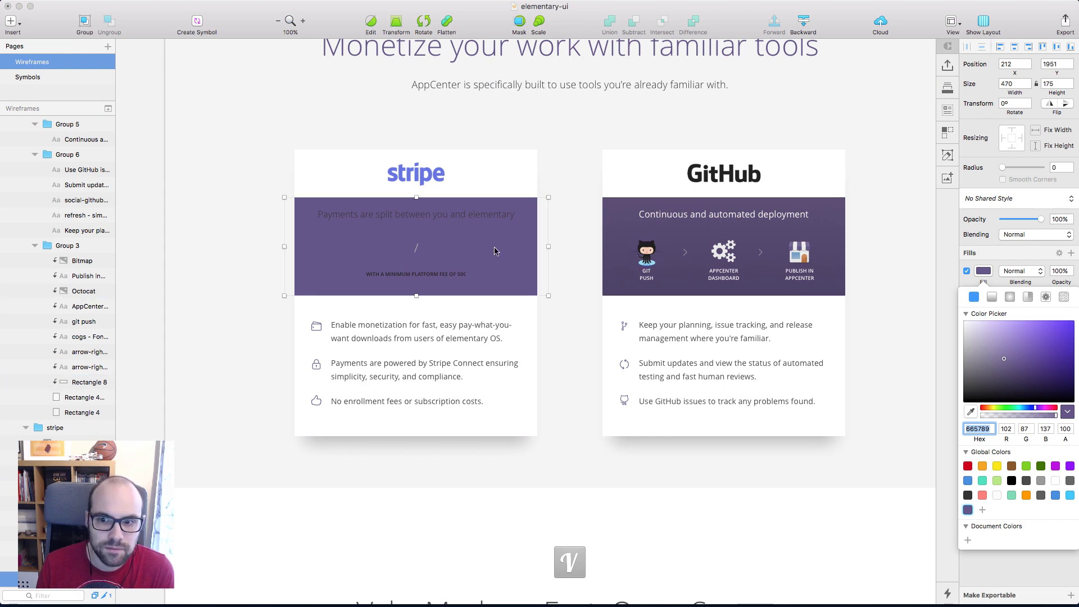
{"action": "left_click", "coordinate": [992, 297]}
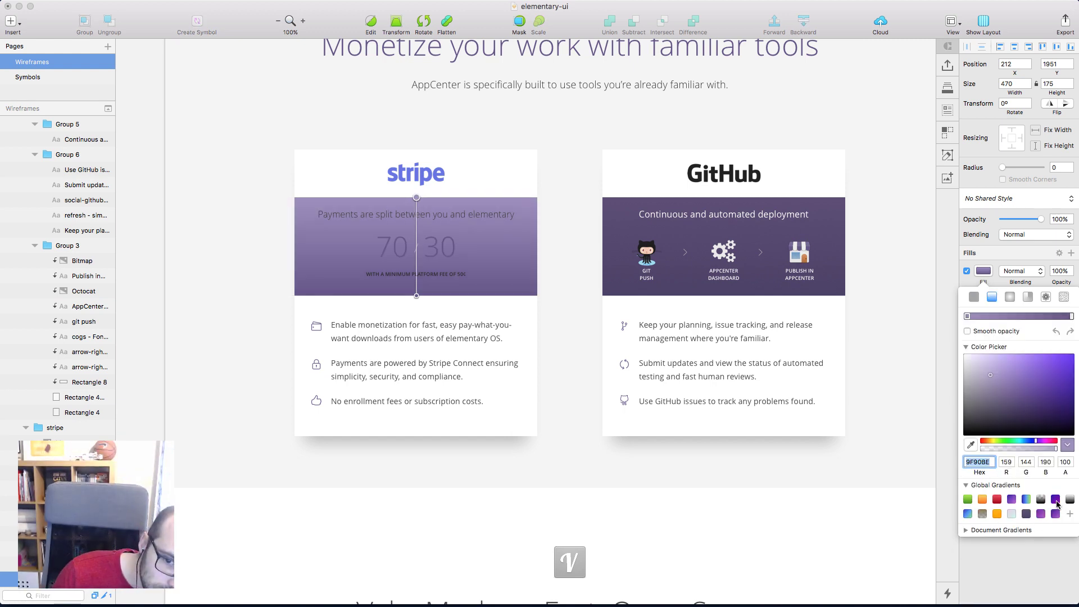
{"action": "left_click", "coordinate": [1026, 514]}
{"action": "scroll", "coordinate": [387, 401], "scroll_direction": "up", "scroll_amount": 1}
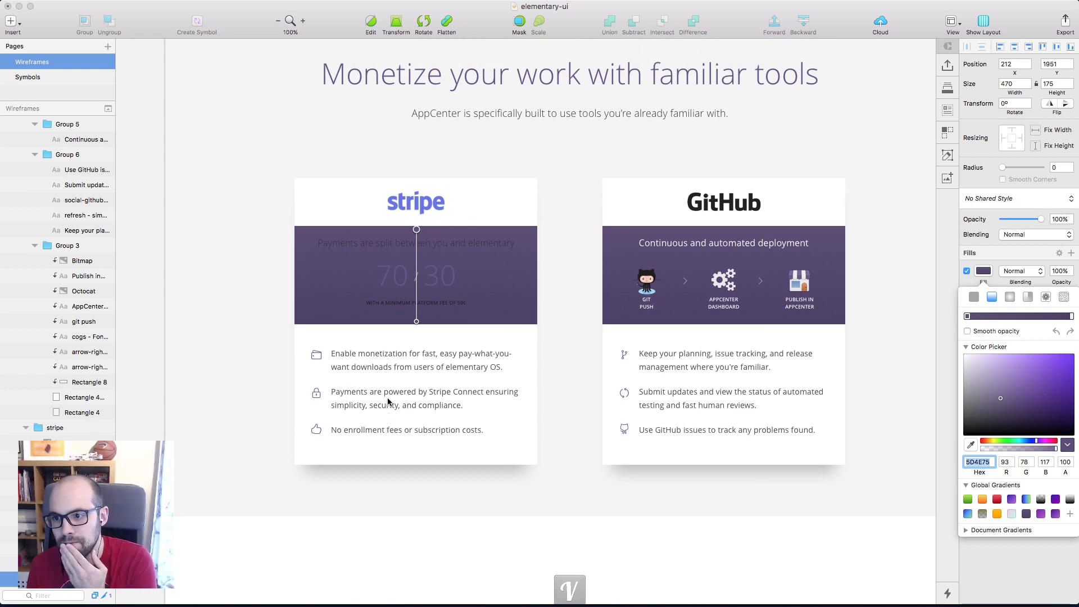
{"action": "left_click", "coordinate": [918, 393]}
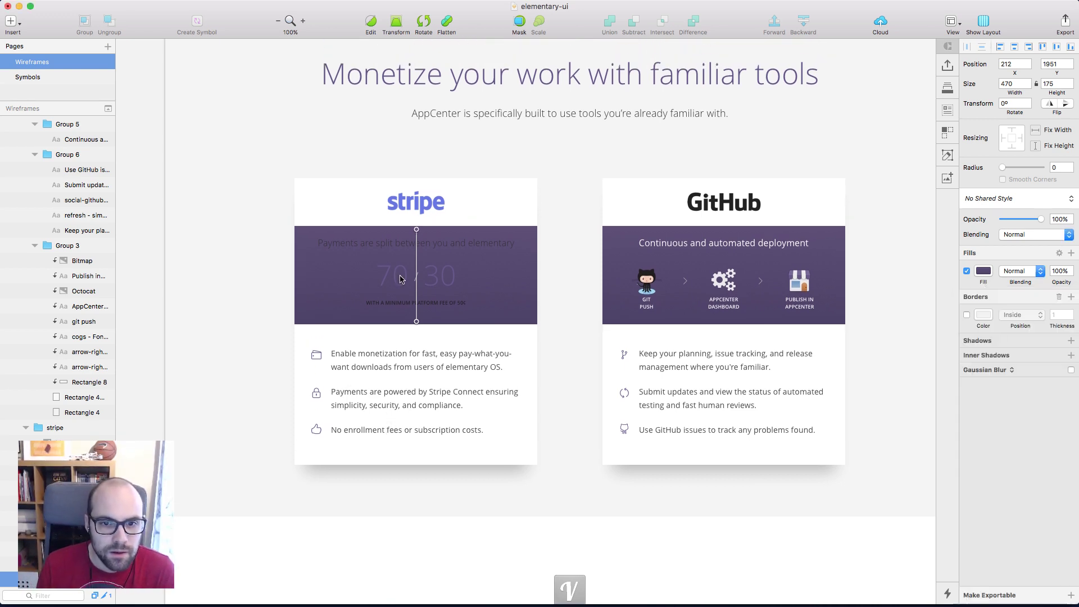
Try solid fills on the Stripe panel, first 41C9FD and then 6772E5 sampled from the Stripe logo, and undo them
{"action": "left_click", "coordinate": [984, 272]}
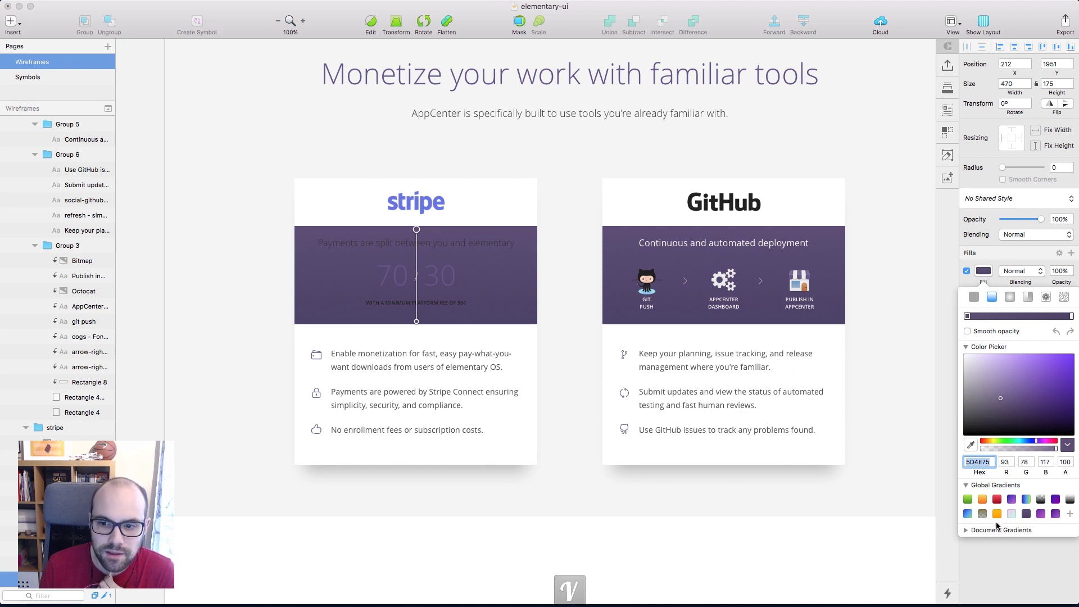
{"action": "left_click", "coordinate": [974, 297]}
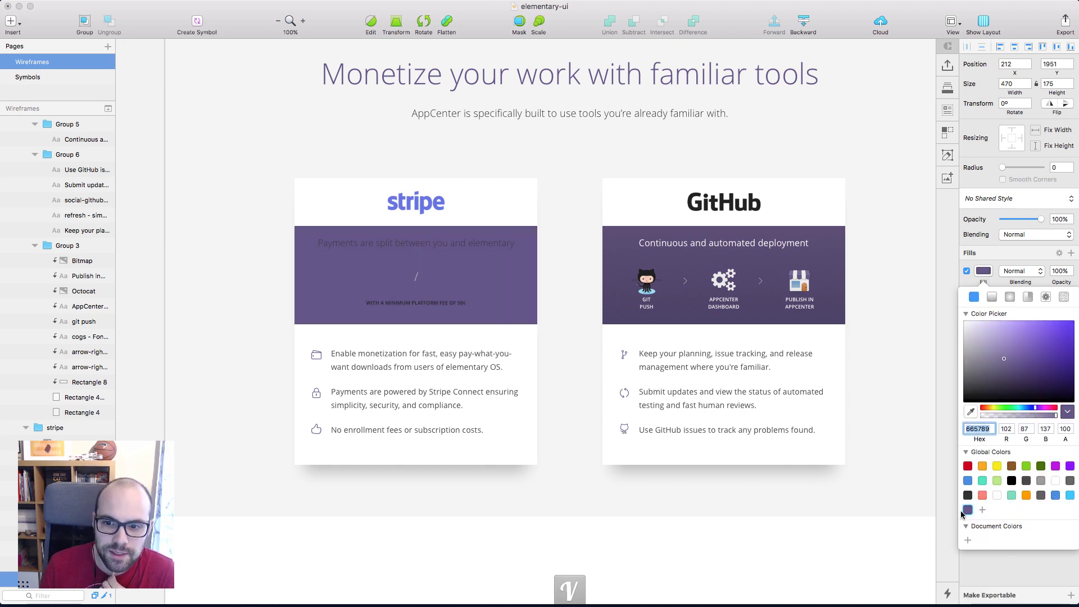
{"action": "left_click", "coordinate": [1071, 497]}
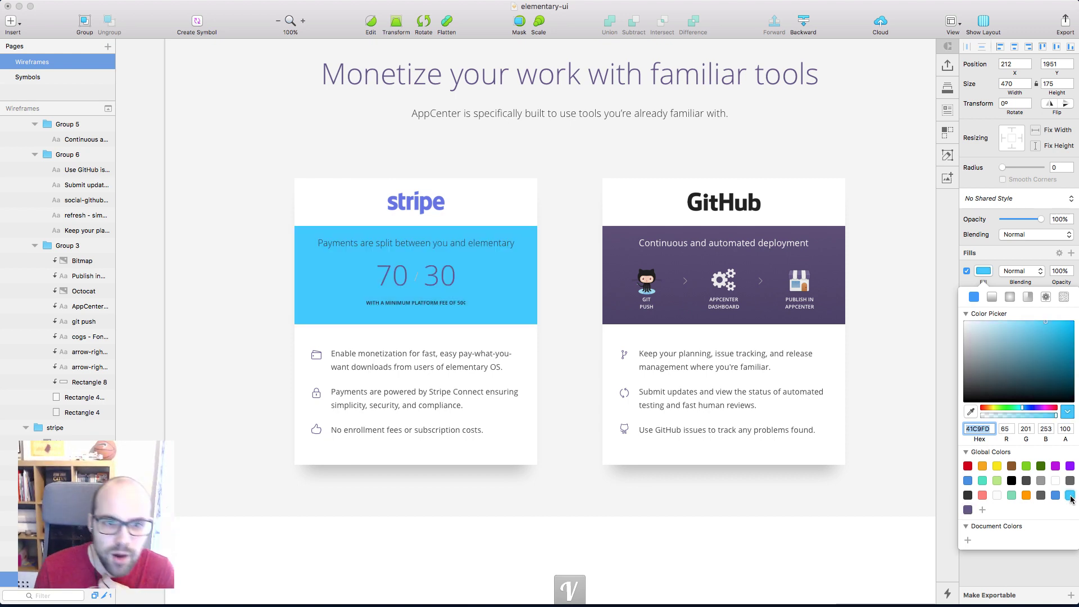
{"action": "left_click", "coordinate": [971, 411]}
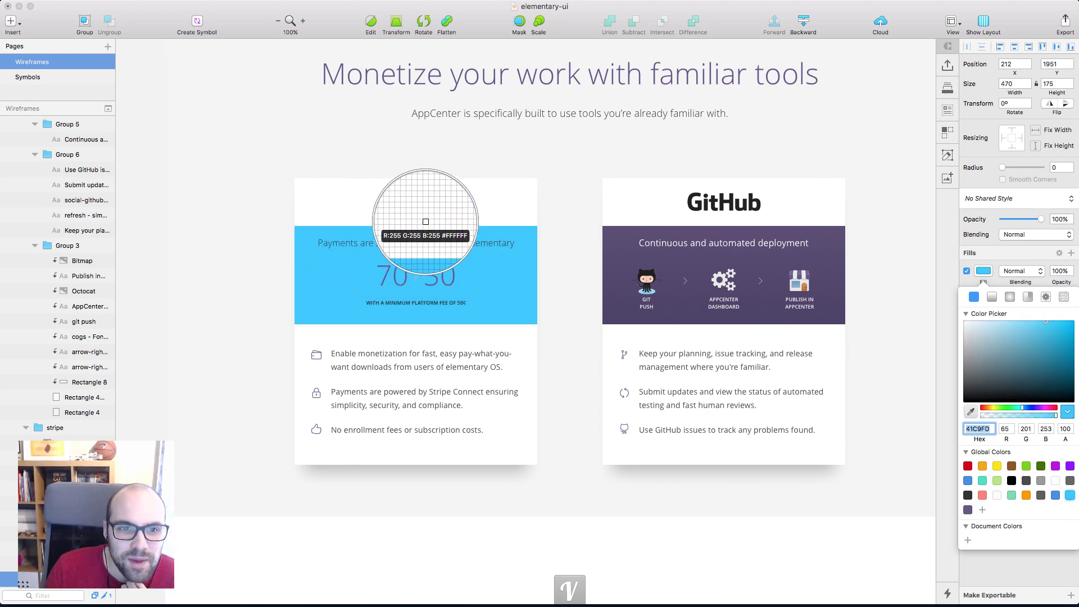
{"action": "left_click", "coordinate": [423, 204]}
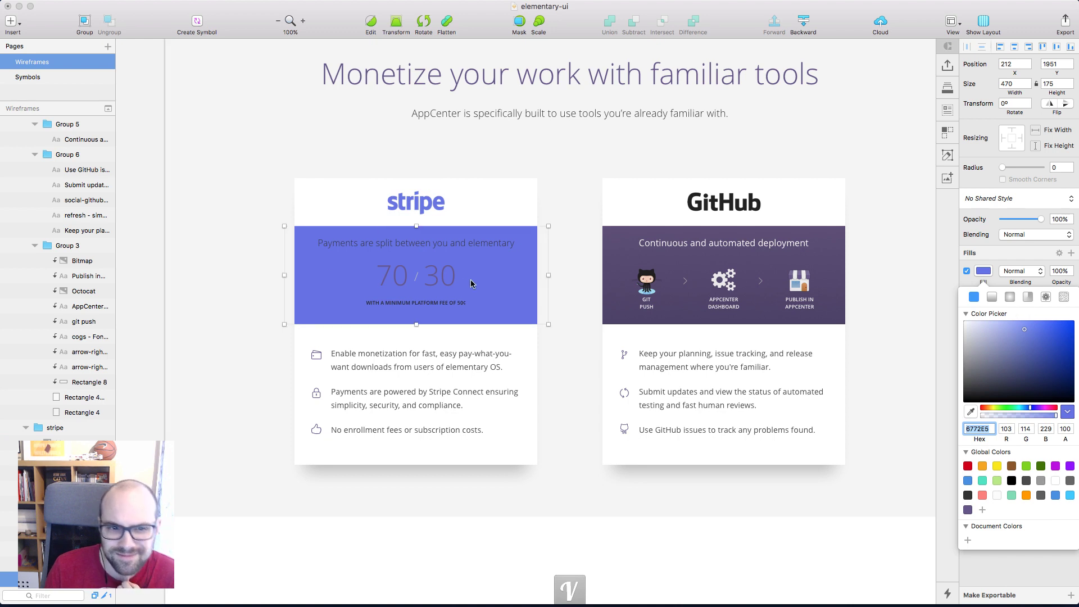
{"action": "scroll", "coordinate": [571, 339], "scroll_direction": "right", "scroll_amount": 5}
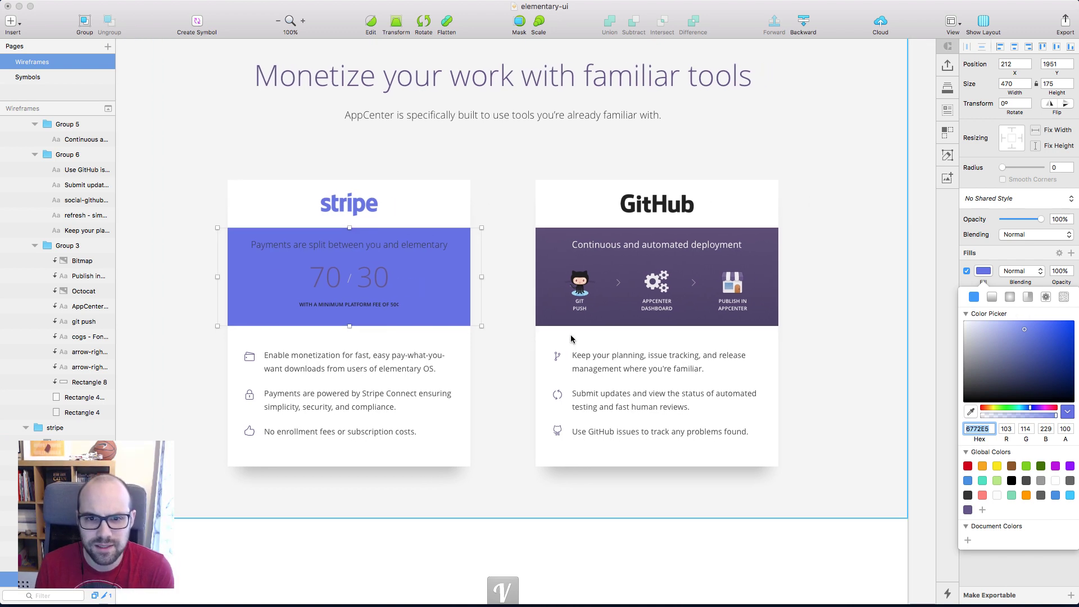
{"action": "key", "text": "ctrl+c"}
{"action": "left_click", "coordinate": [568, 314]}
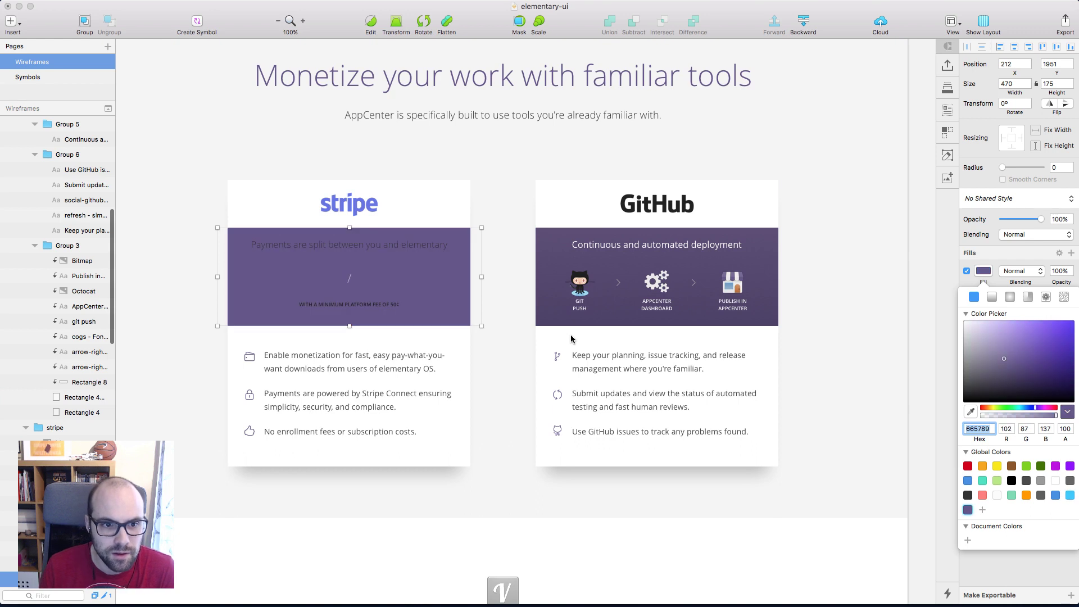
Set the Stripe panel's 70 / 30 figures, payment split heading and minimum platform fee note to white FFFFFF
{"action": "scroll", "coordinate": [487, 411], "scroll_direction": "up", "scroll_amount": 3}
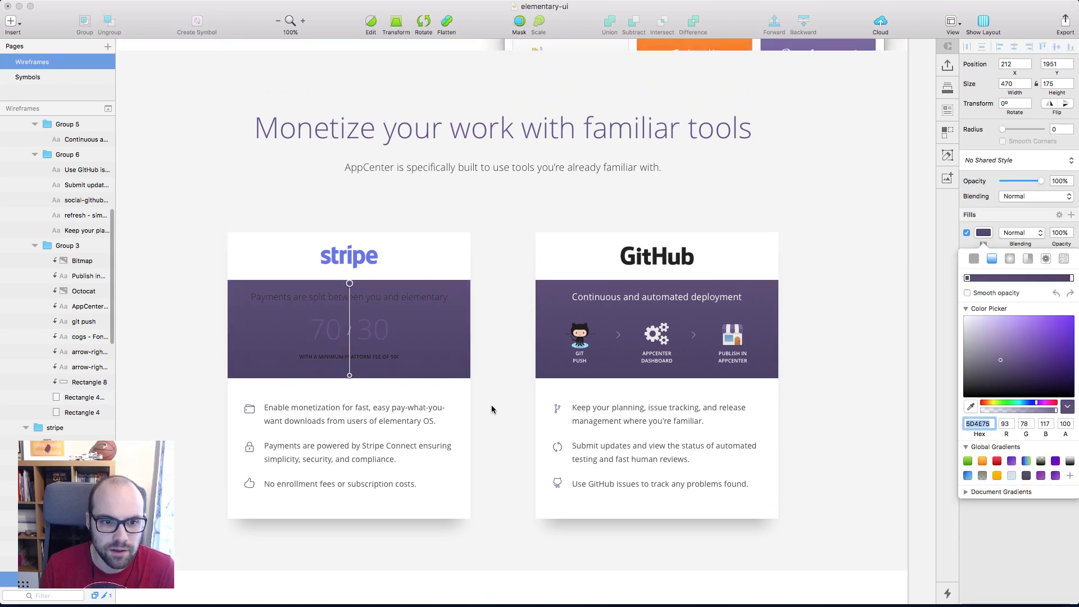
{"action": "left_click", "coordinate": [374, 344]}
{"action": "left_click", "coordinate": [374, 344]}
{"action": "left_click", "coordinate": [1030, 219]}
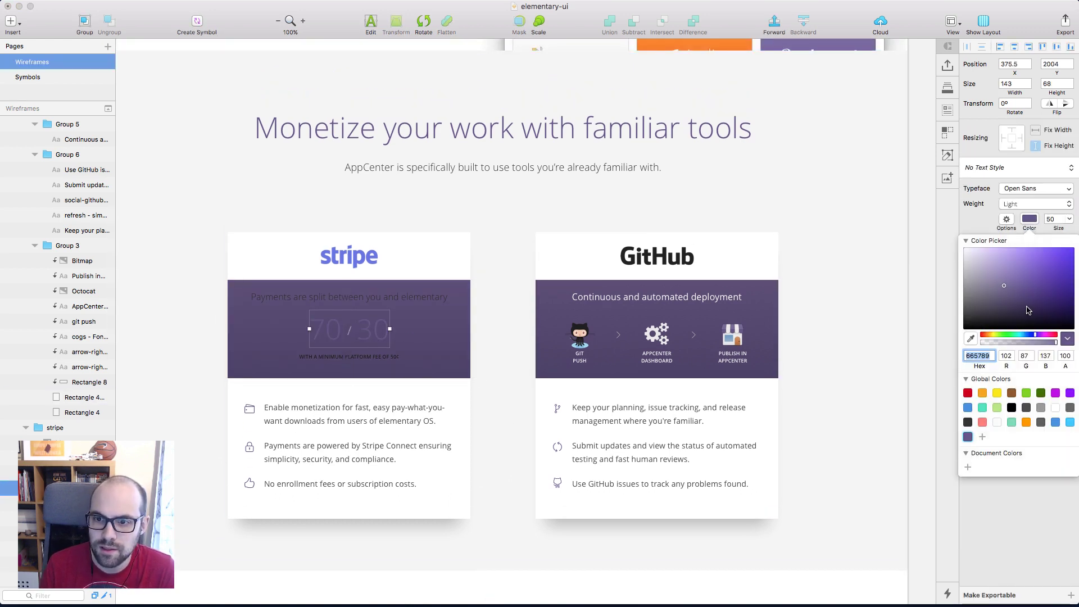
{"action": "left_click", "coordinate": [1056, 408]}
{"action": "left_click", "coordinate": [338, 356]}
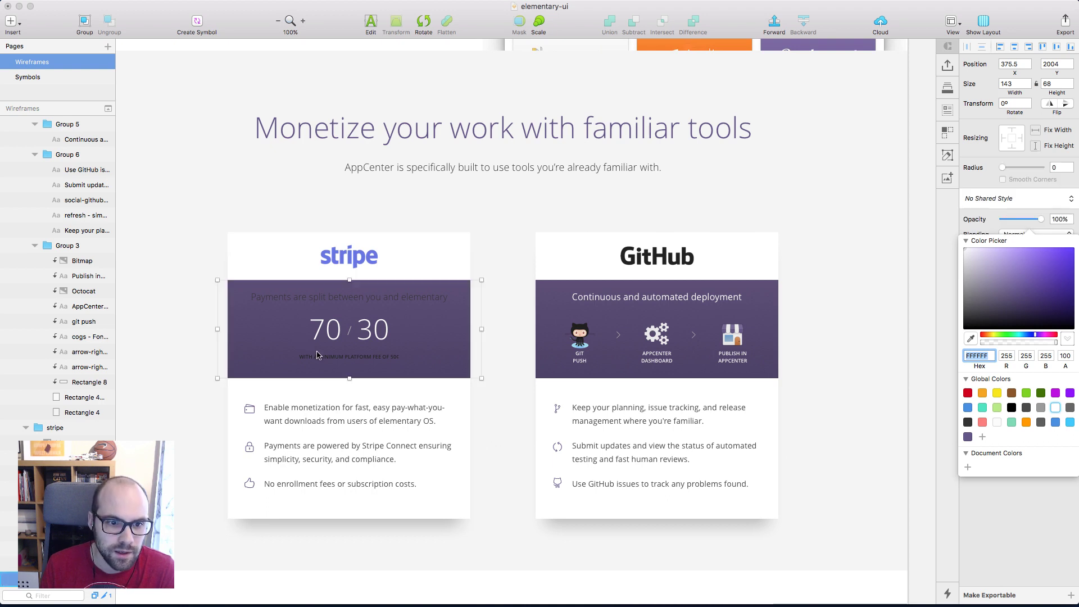
{"action": "left_click", "coordinate": [335, 319], "text": "shift"}
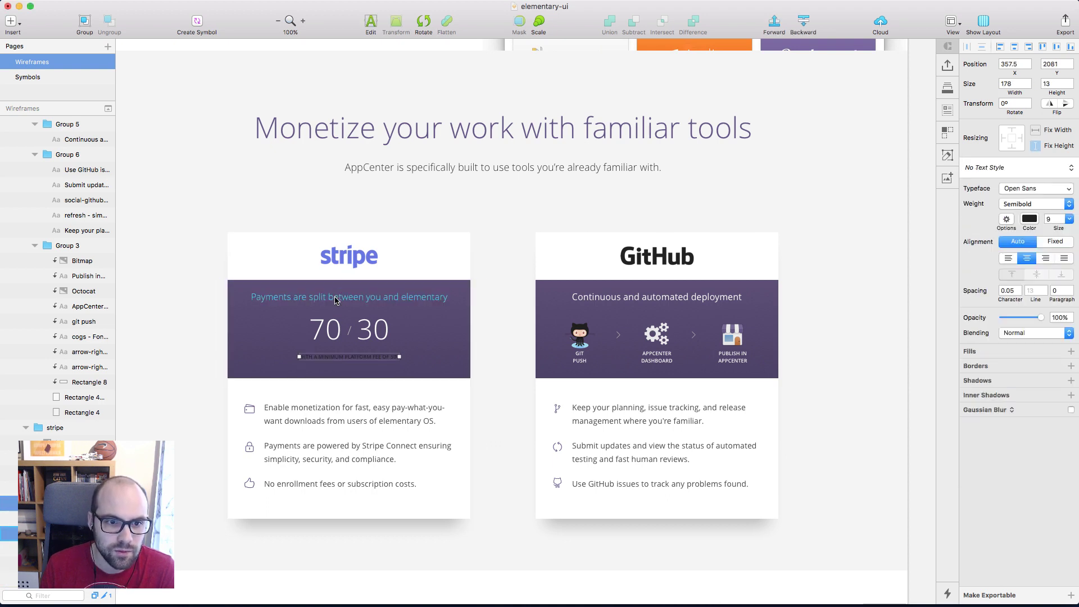
{"action": "left_click", "coordinate": [1029, 219]}
{"action": "left_click", "coordinate": [1055, 408]}
Set "Payments are split between you and elementary" in the Stripe panel to Regular weight
{"action": "left_click", "coordinate": [444, 297]}
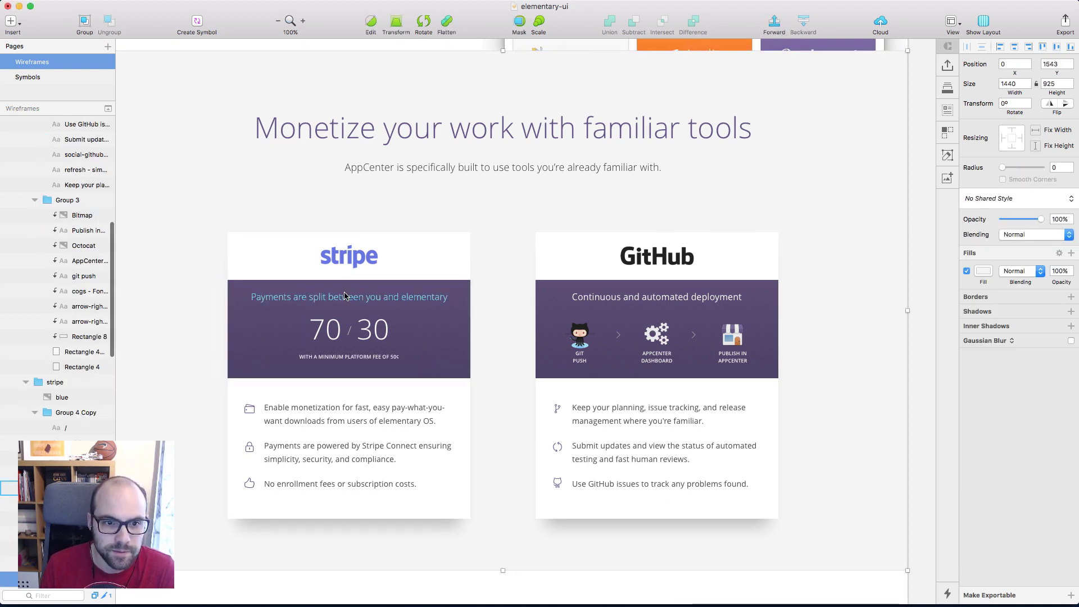
{"action": "left_click", "coordinate": [1035, 204]}
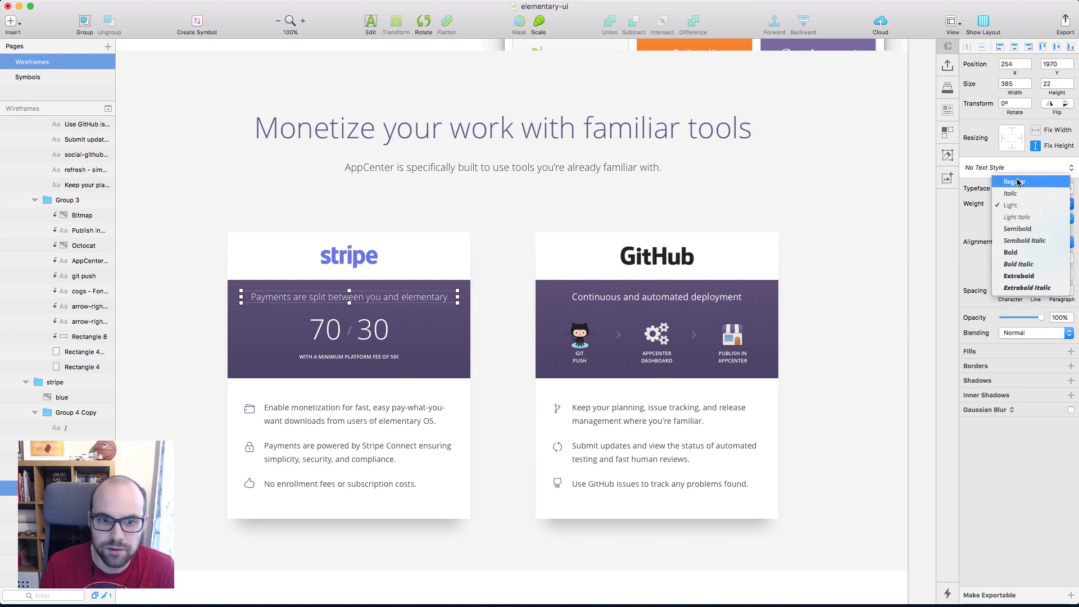
{"action": "left_click", "coordinate": [1025, 180]}
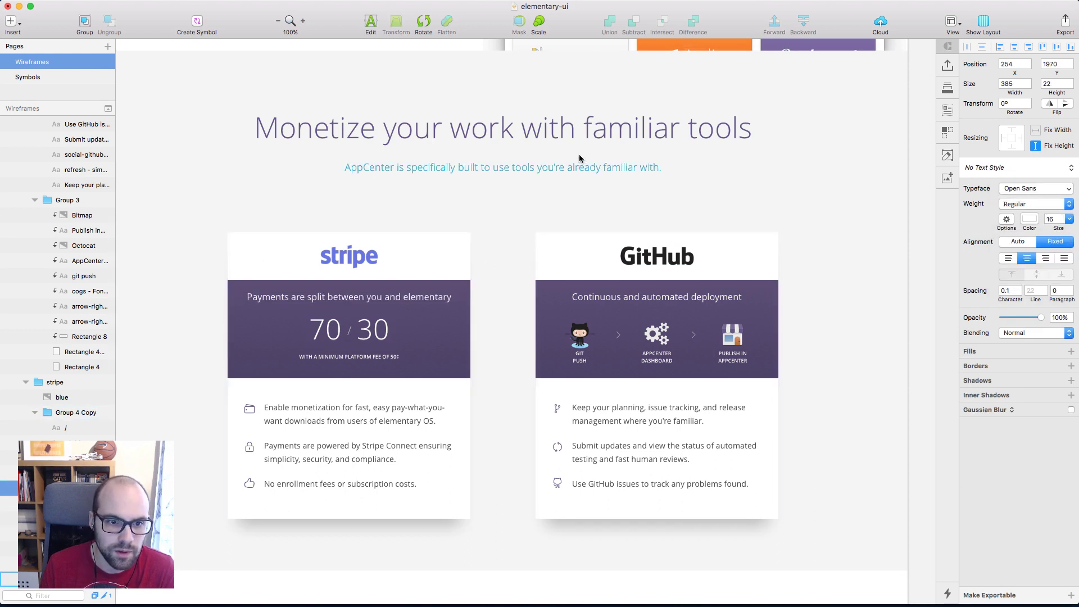
{"action": "scroll", "coordinate": [902, 322], "scroll_direction": "right", "scroll_amount": 1}
{"action": "scroll", "coordinate": [901, 322], "scroll_direction": "right", "scroll_amount": 2}
{"action": "scroll", "coordinate": [901, 322], "scroll_direction": "down", "scroll_amount": 1}
{"action": "left_click", "coordinate": [901, 322]}
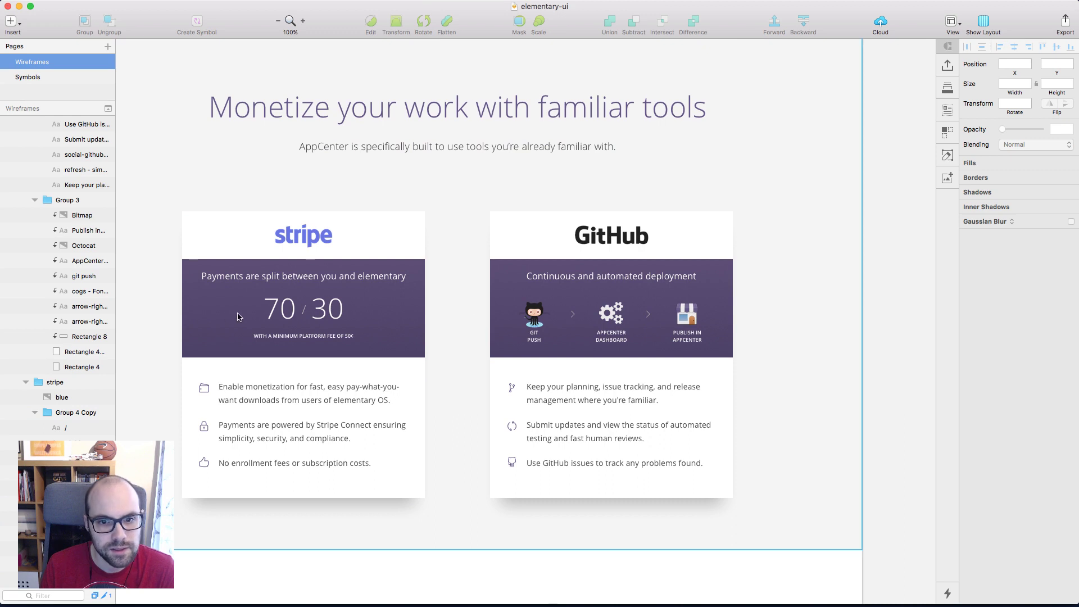
Review the matching Stripe and GitHub cards, and compare them with the rest of the page up to the hero
{"action": "left_click", "coordinate": [293, 313]}
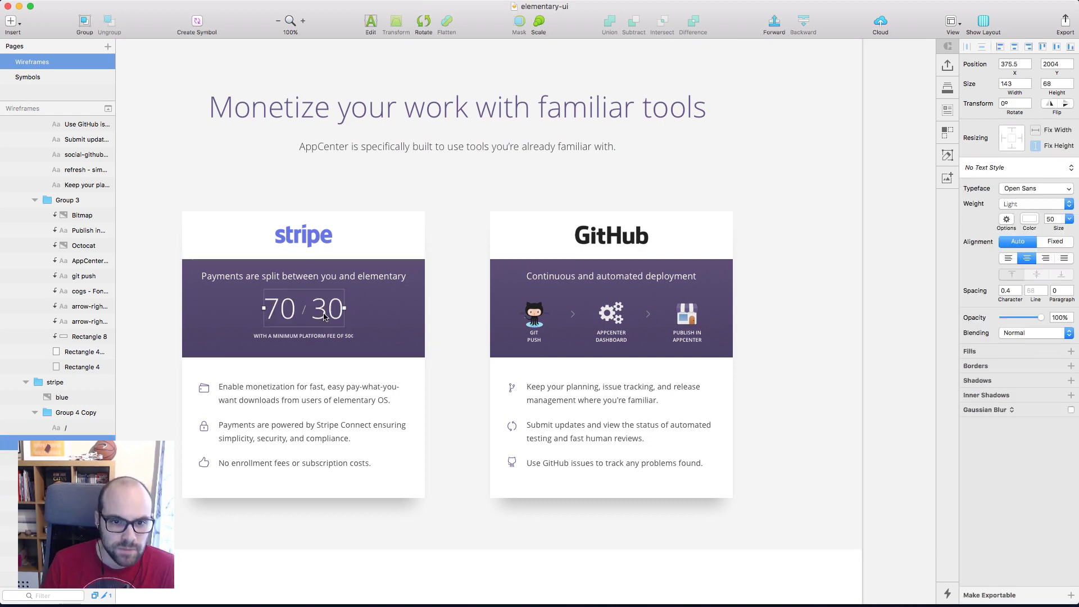
{"action": "left_click", "coordinate": [905, 286]}
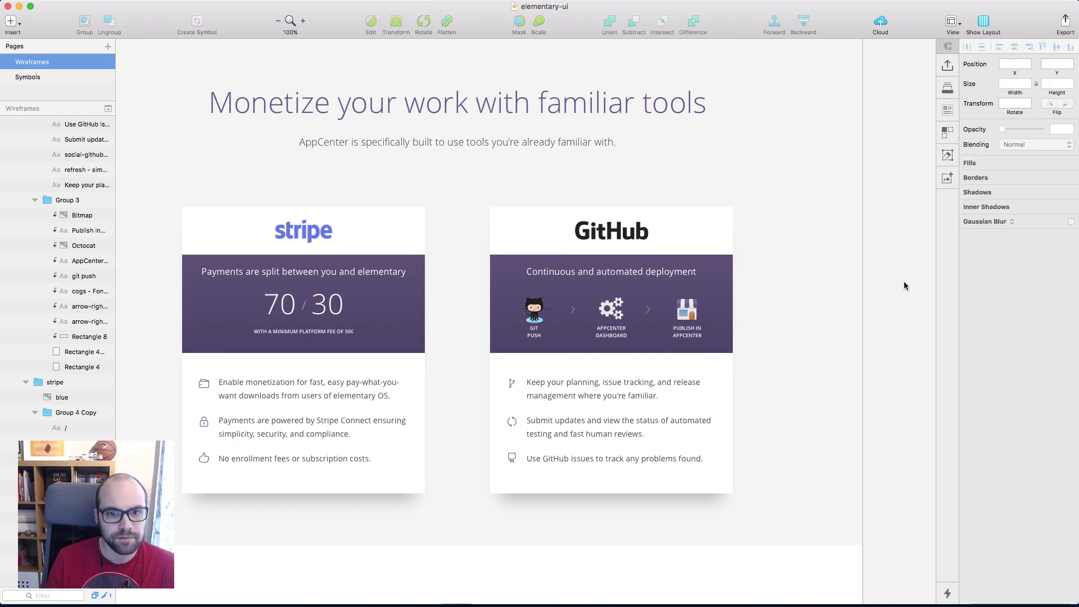
{"action": "scroll", "coordinate": [901, 287], "scroll_direction": "down", "scroll_amount": 3}
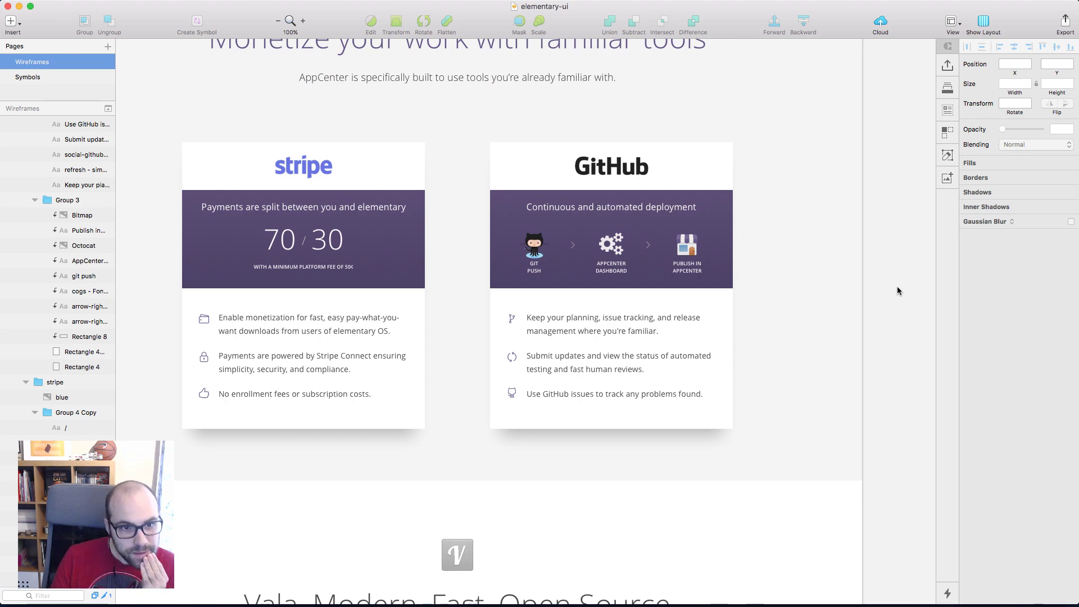
{"action": "key", "text": "super+minus"}
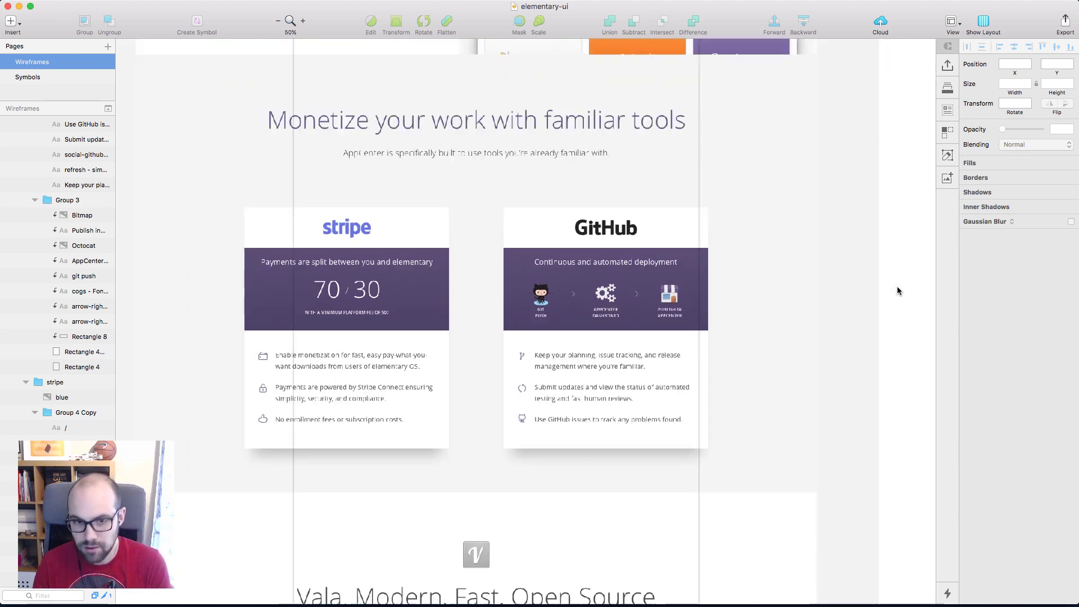
{"action": "scroll", "coordinate": [897, 286], "scroll_direction": "up", "scroll_amount": 5}
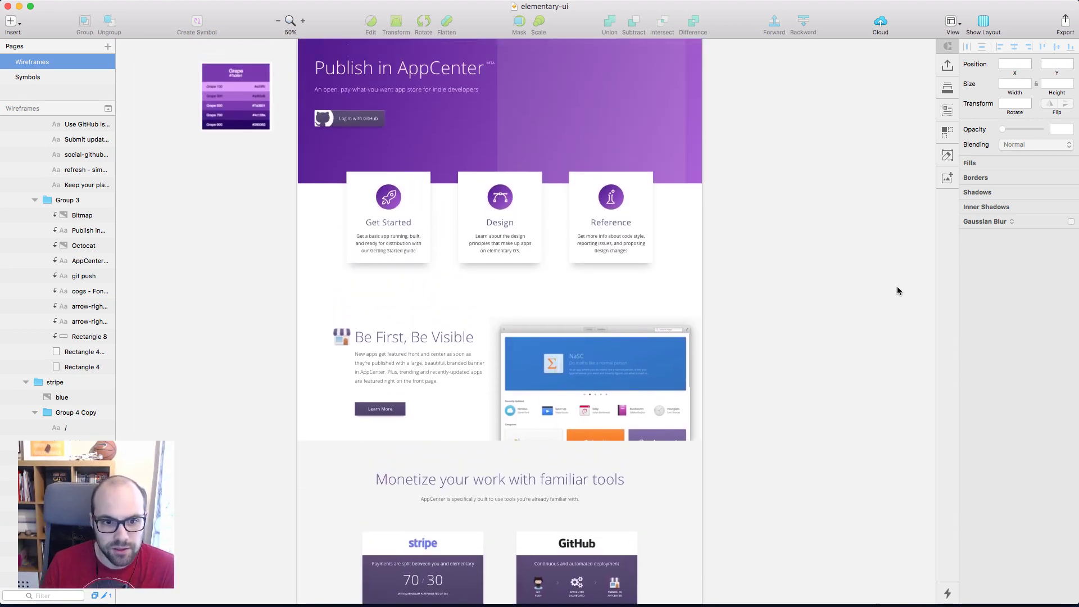
{"action": "scroll", "coordinate": [897, 291], "scroll_direction": "up", "scroll_amount": 3}
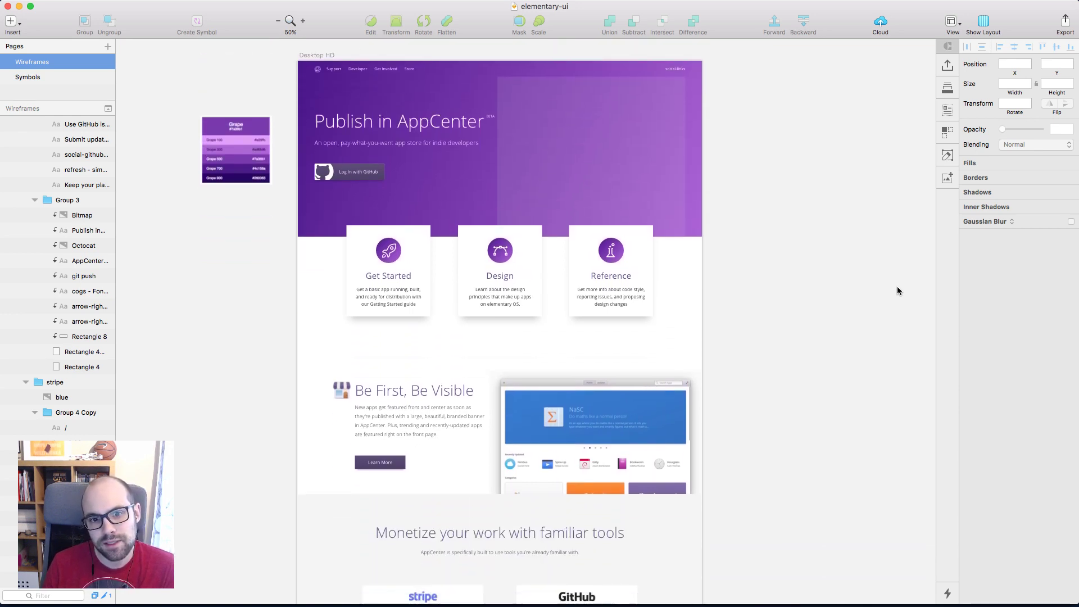
{"action": "scroll", "coordinate": [897, 291], "scroll_direction": "down", "scroll_amount": 5}
{"action": "scroll", "coordinate": [897, 291], "scroll_direction": "up", "scroll_amount": 8}
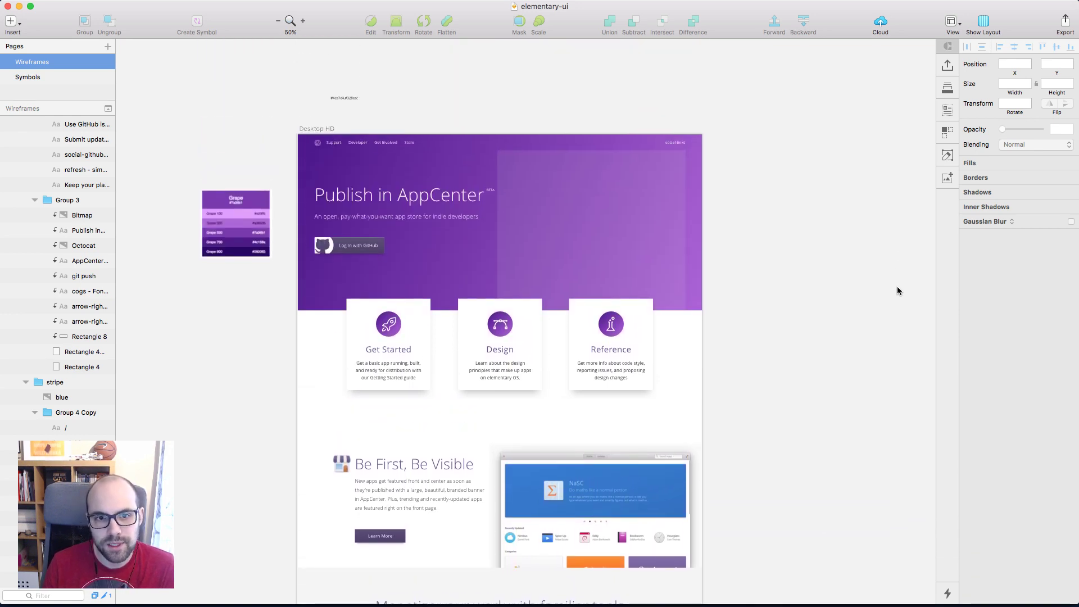
{"action": "key", "text": "cmd+0"}
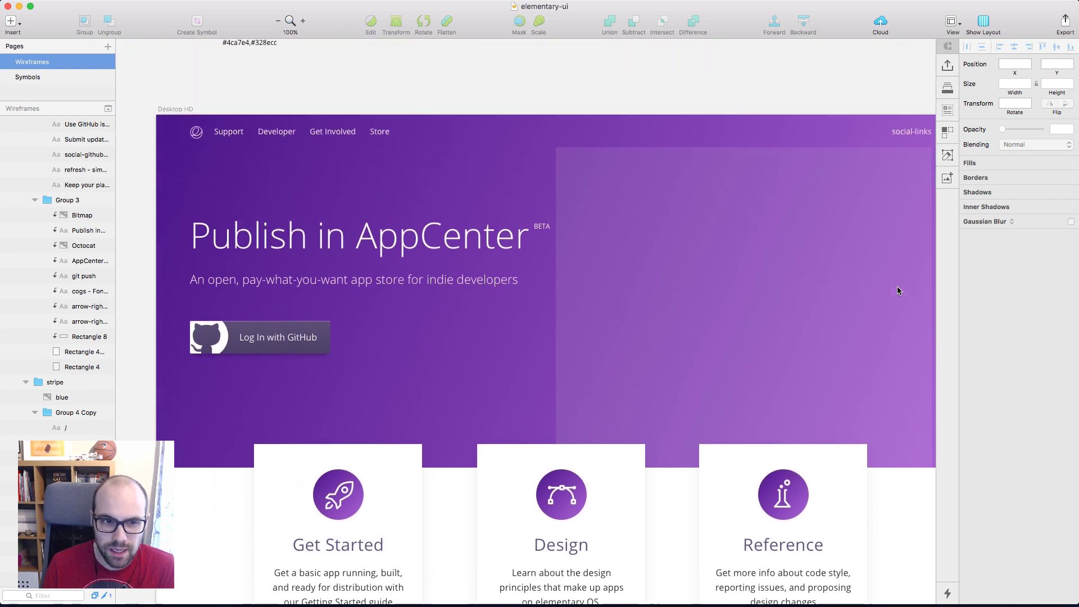
Hide the interface and examine the page from the hero through Be First, Be Visible to the Monetize cards
{"action": "key", "text": "cmd+period"}
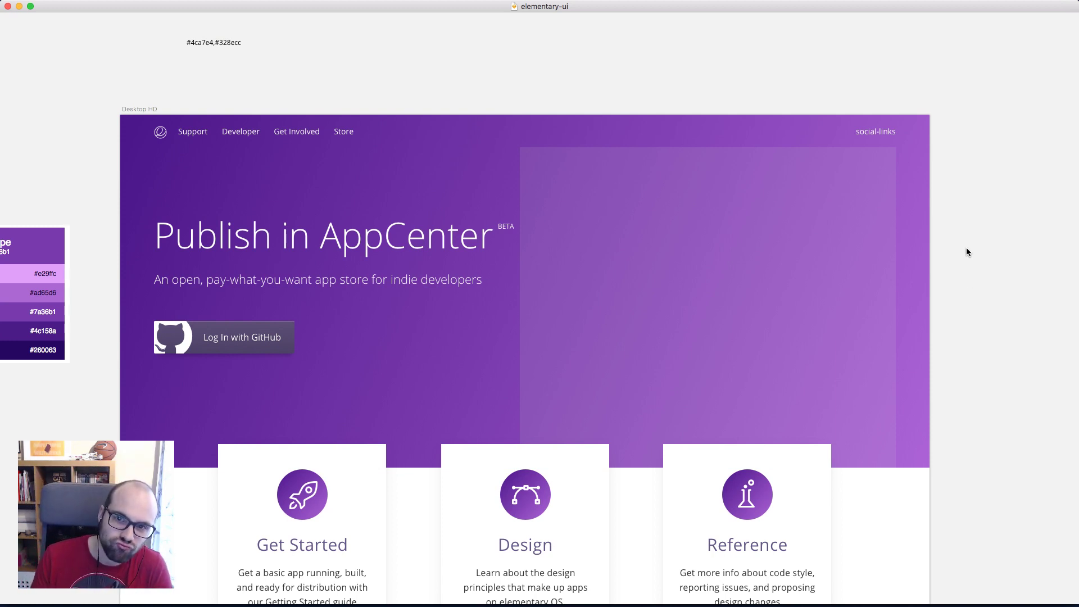
{"action": "scroll", "coordinate": [966, 252], "scroll_direction": "down", "scroll_amount": 3}
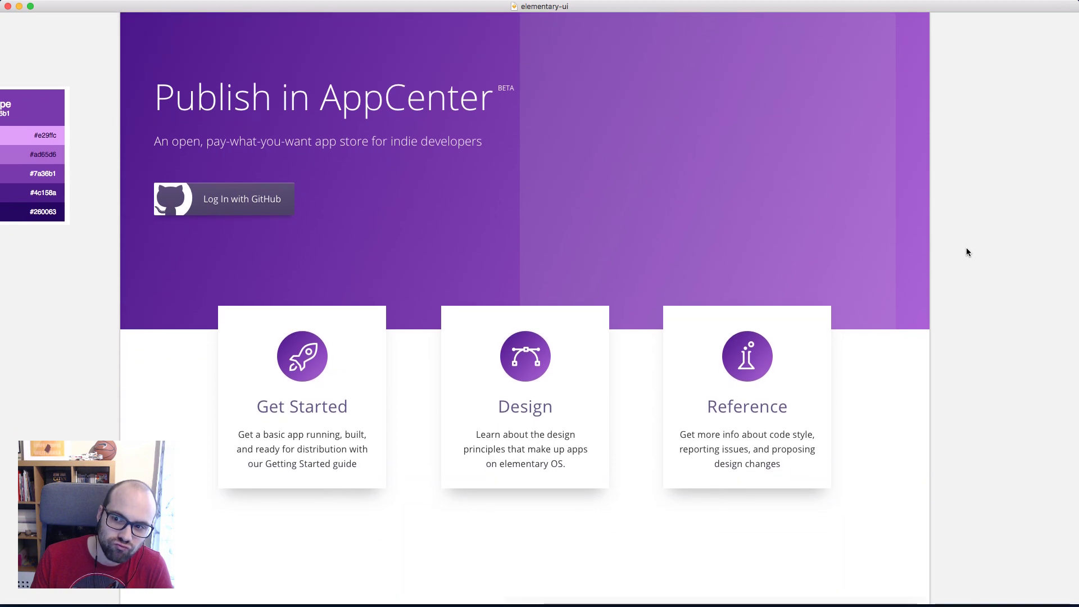
{"action": "scroll", "coordinate": [967, 252], "scroll_direction": "down", "scroll_amount": 10}
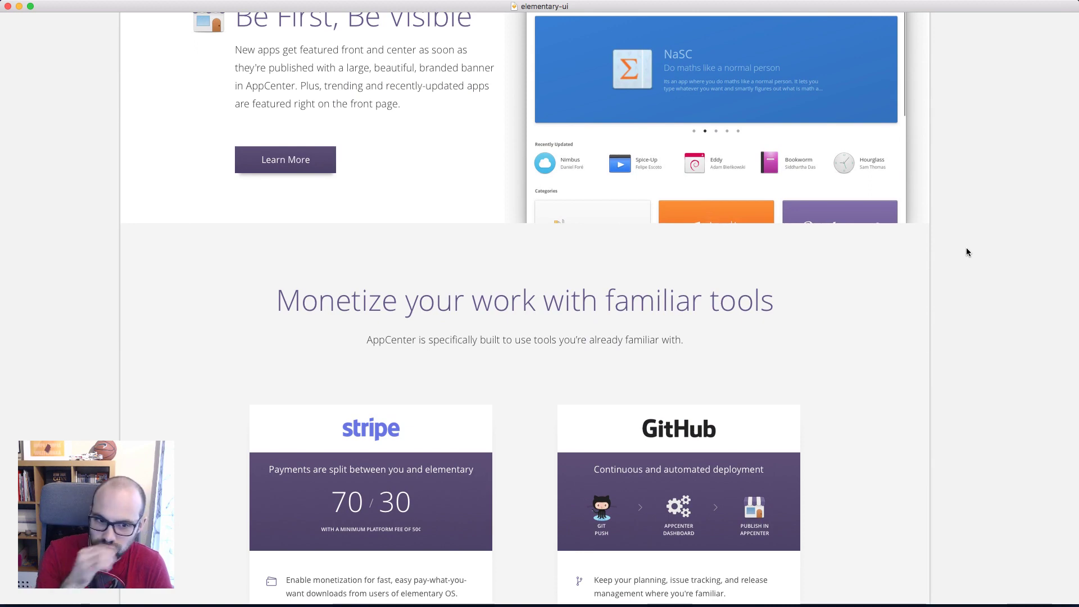
{"action": "scroll", "coordinate": [966, 251], "scroll_direction": "up", "scroll_amount": 6}
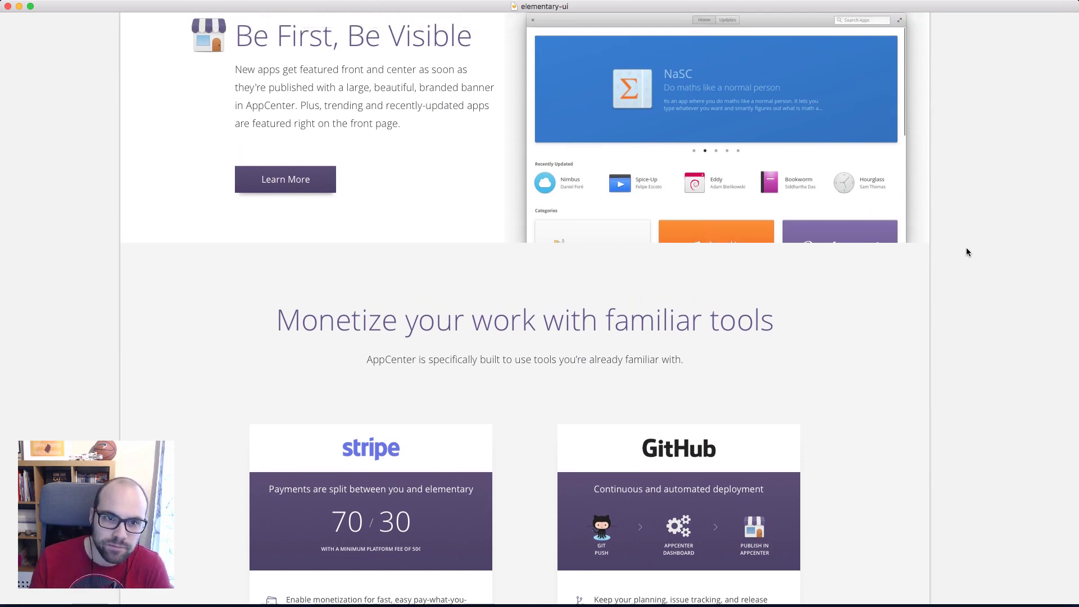
{"action": "scroll", "coordinate": [966, 251], "scroll_direction": "down", "scroll_amount": 2}
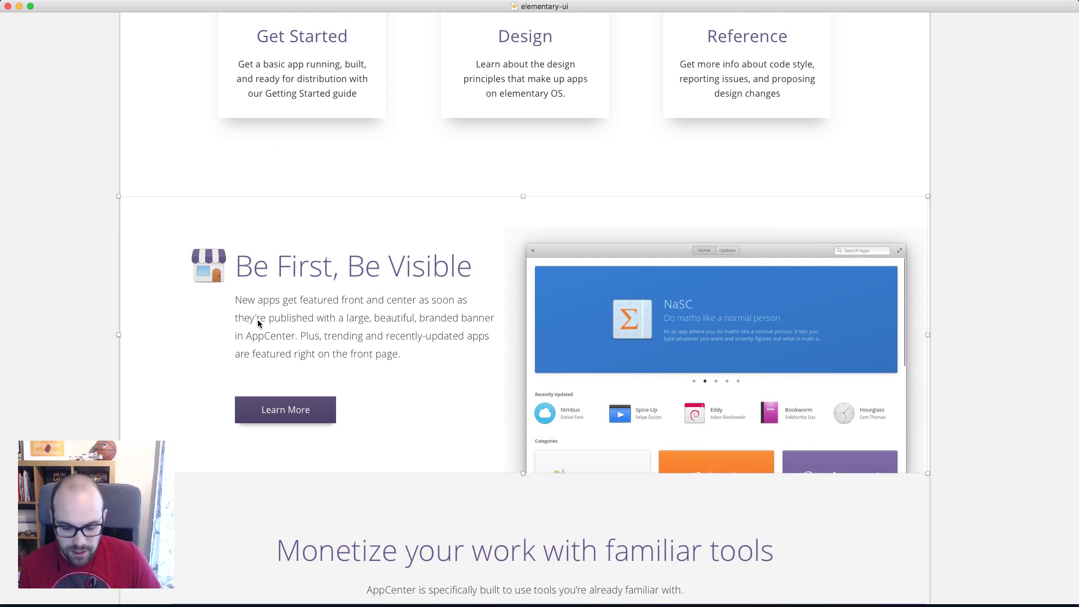
{"action": "key", "text": "super+Tab"}
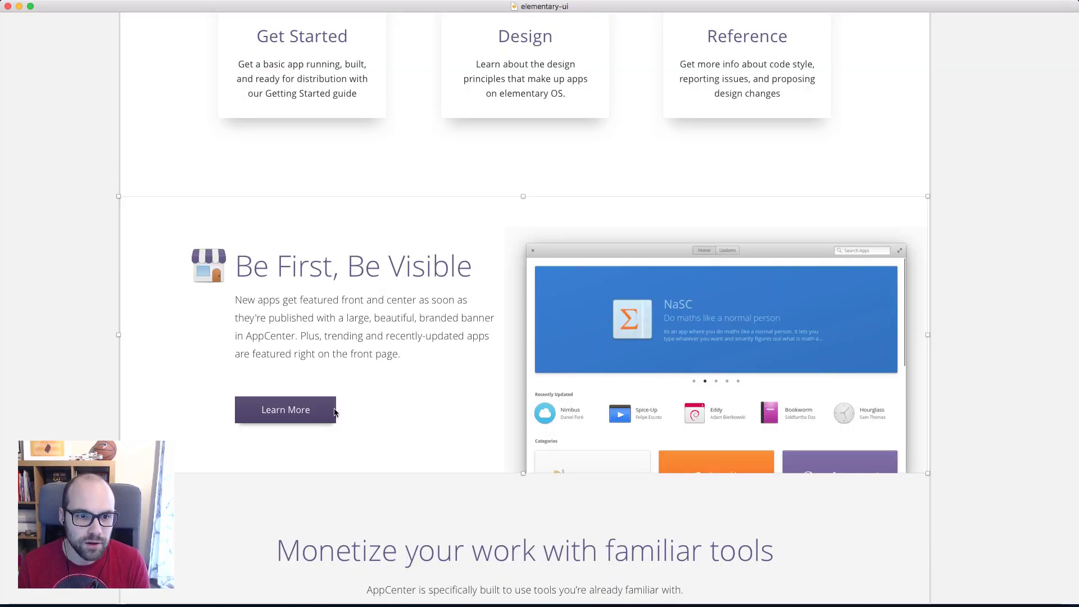
Compare the hero's gradient and GitHub login button with the Be First, Be Visible and Monetize sections
{"action": "left_click", "coordinate": [93, 301]}
{"action": "scroll", "coordinate": [94, 305], "scroll_direction": "up", "scroll_amount": 1}
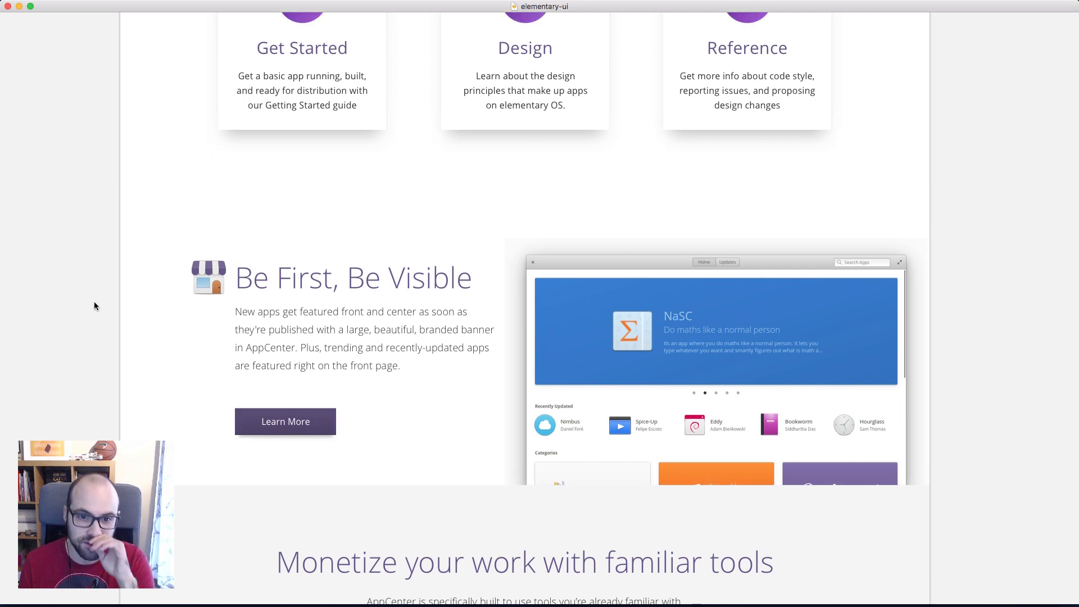
{"action": "scroll", "coordinate": [94, 305], "scroll_direction": "up", "scroll_amount": 10}
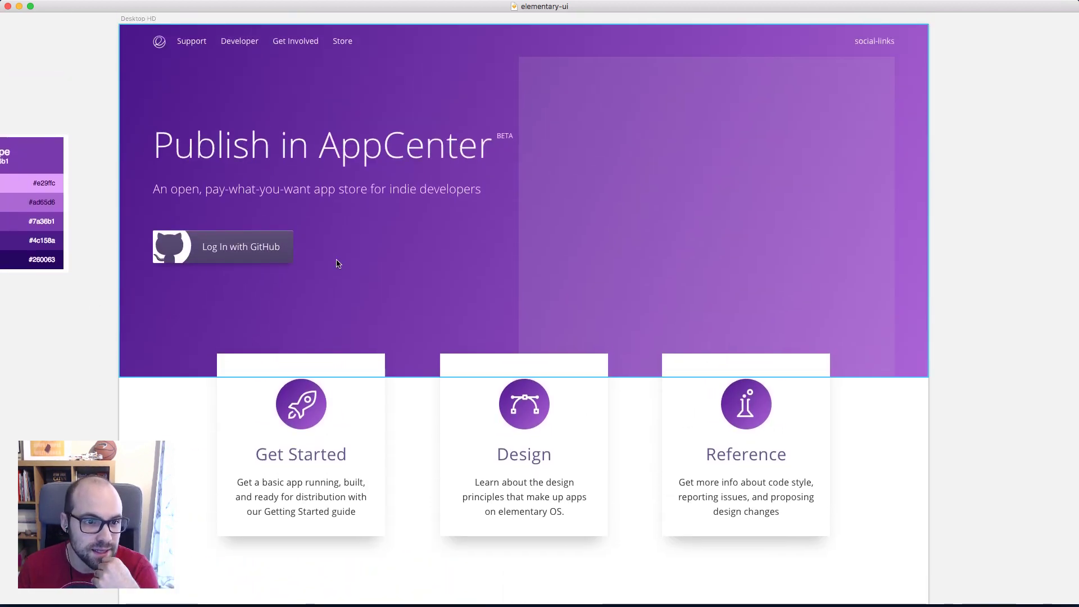
{"action": "left_click", "coordinate": [262, 265]}
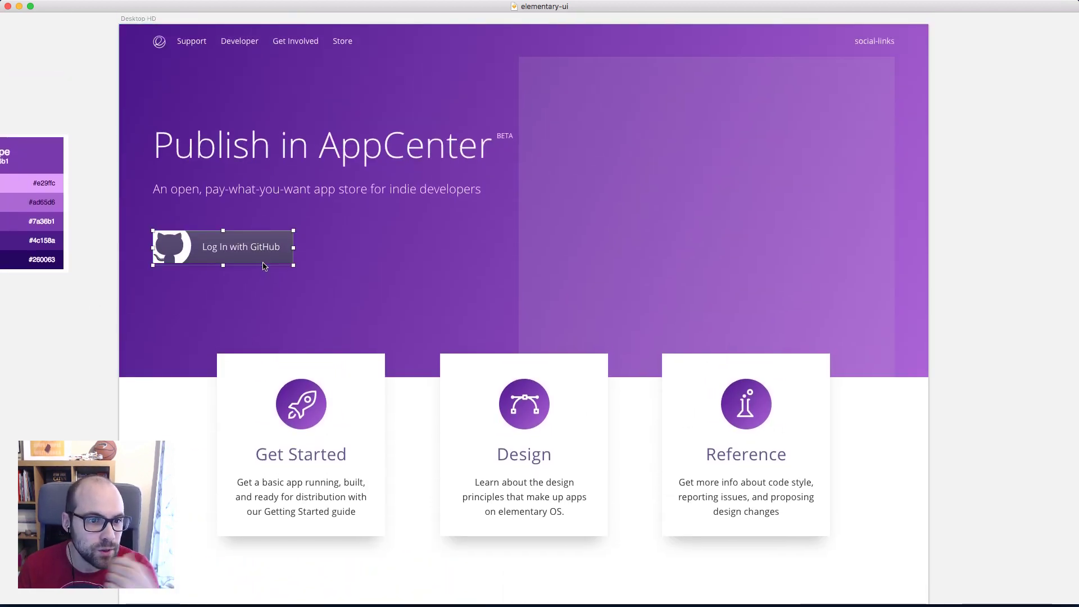
{"action": "left_click", "coordinate": [993, 270]}
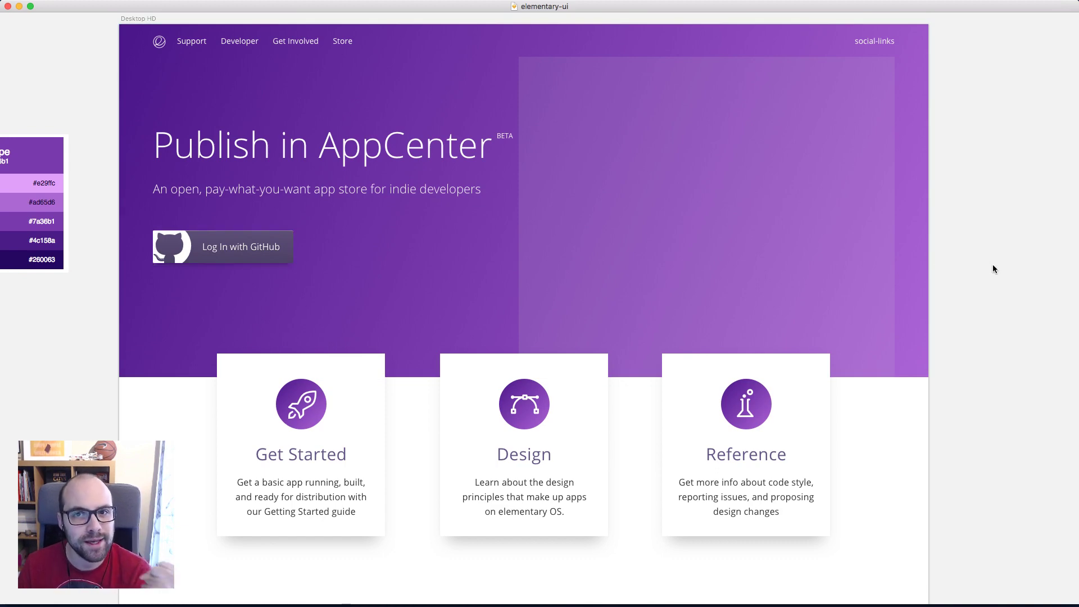
{"action": "scroll", "coordinate": [994, 269], "scroll_direction": "down", "scroll_amount": 15}
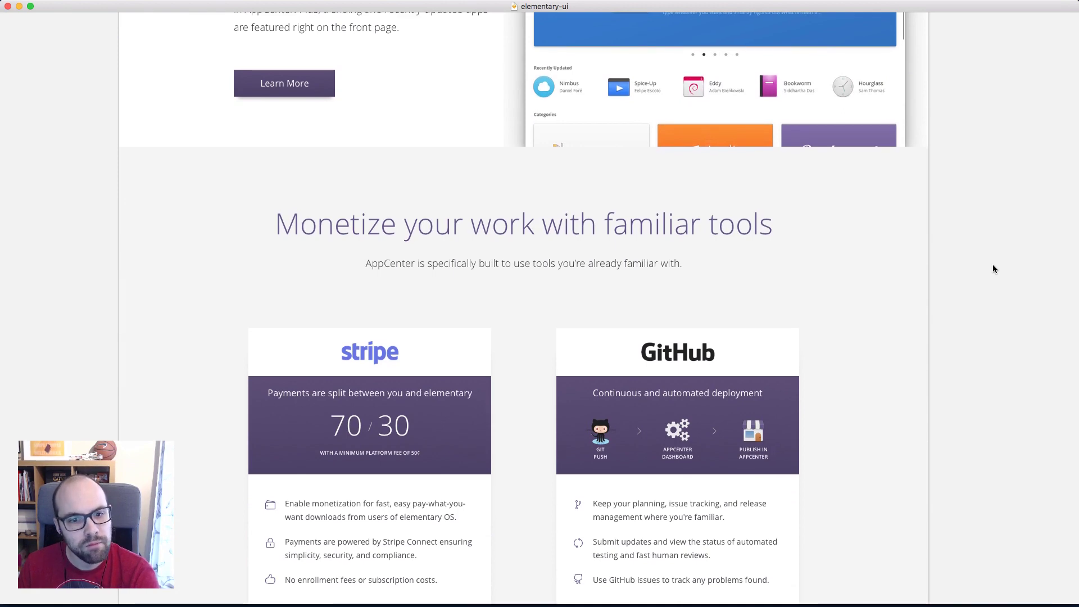
{"action": "scroll", "coordinate": [993, 268], "scroll_direction": "down", "scroll_amount": 3}
{"action": "scroll", "coordinate": [993, 269], "scroll_direction": "up", "scroll_amount": 10}
{"action": "right_click", "coordinate": [993, 268]}
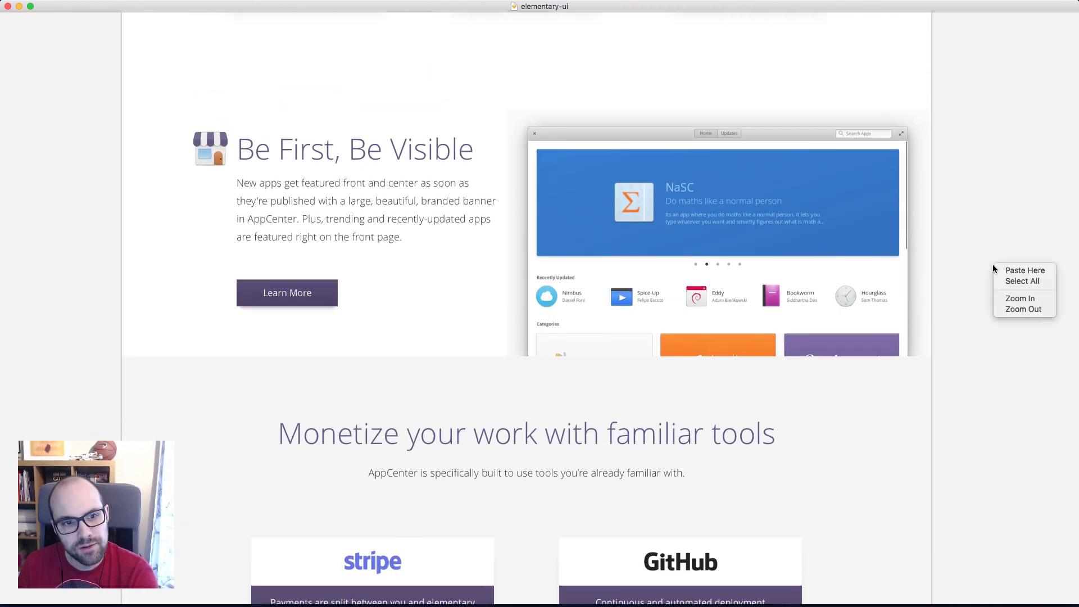
{"action": "left_click", "coordinate": [965, 200]}
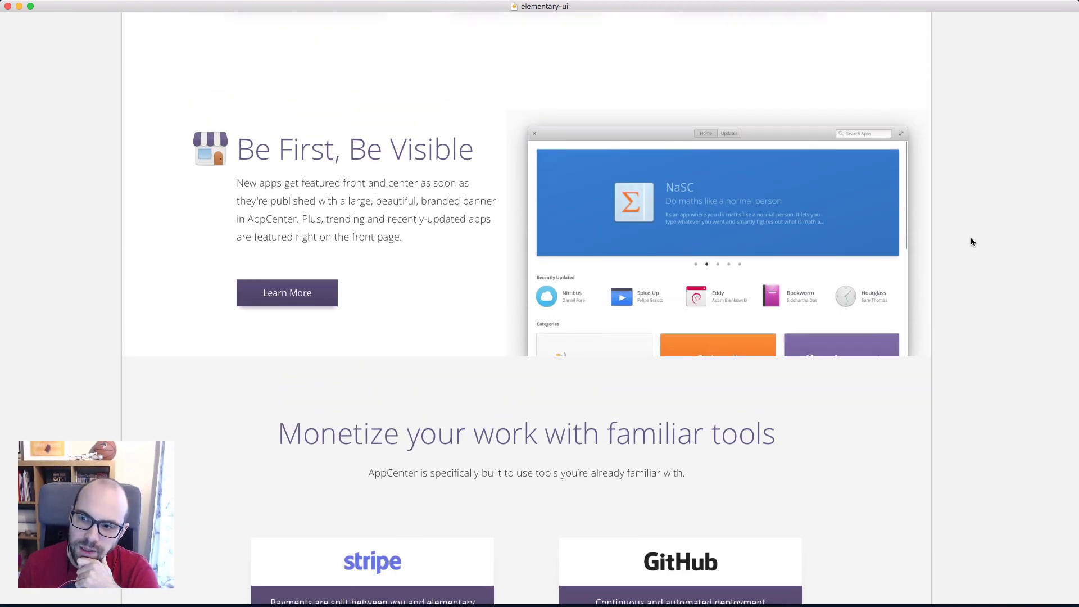
Examine the Stripe and GitHub cards against the Vala section below and the page sections up to the hero
{"action": "scroll", "coordinate": [972, 242], "scroll_direction": "down", "scroll_amount": 5}
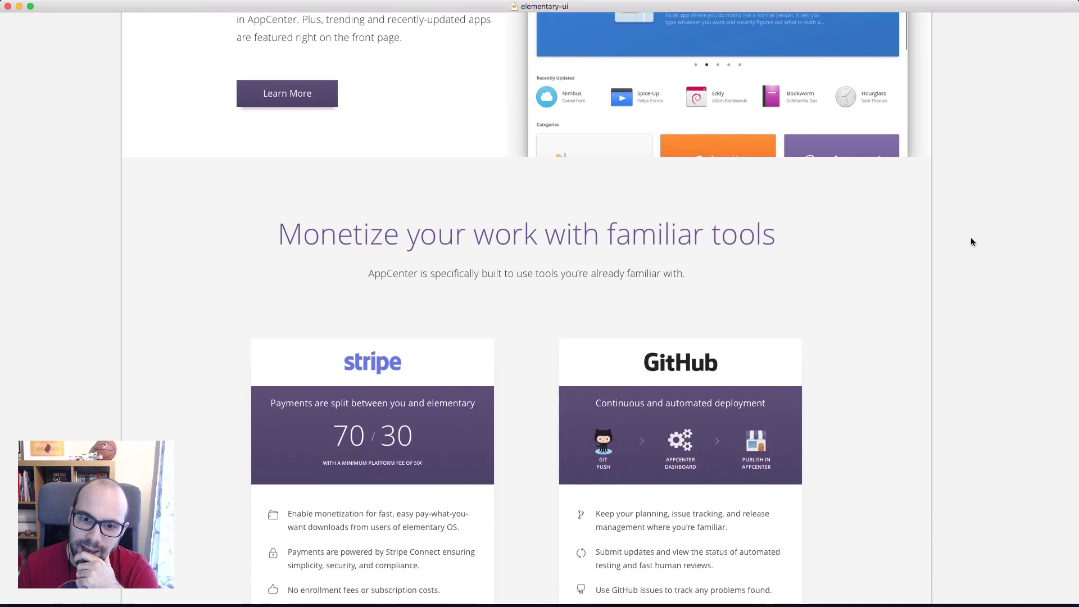
{"action": "scroll", "coordinate": [972, 242], "scroll_direction": "down", "scroll_amount": 9}
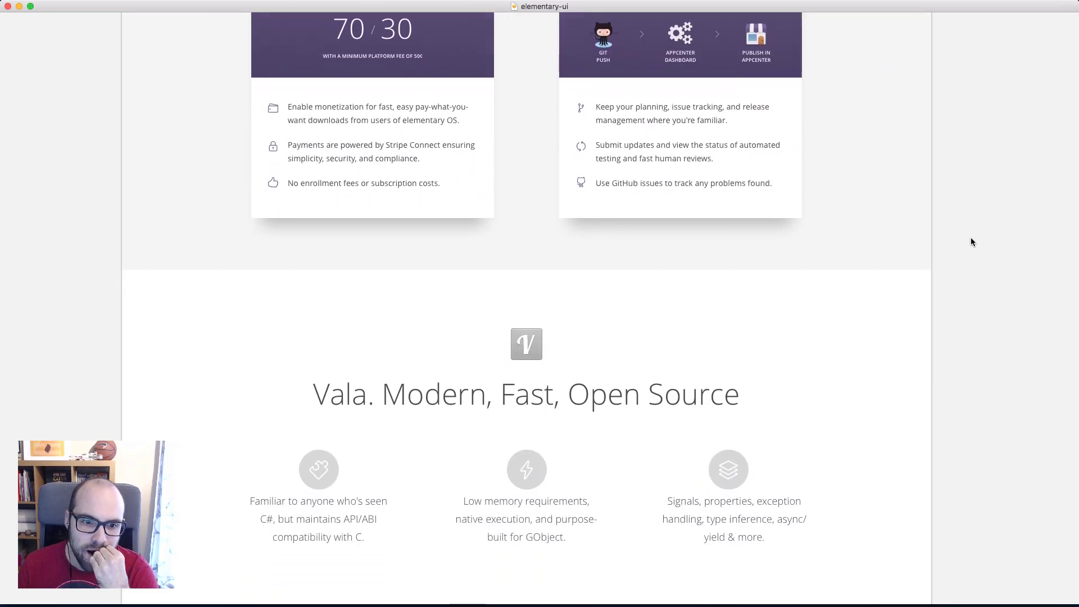
{"action": "scroll", "coordinate": [972, 242], "scroll_direction": "up", "scroll_amount": 6}
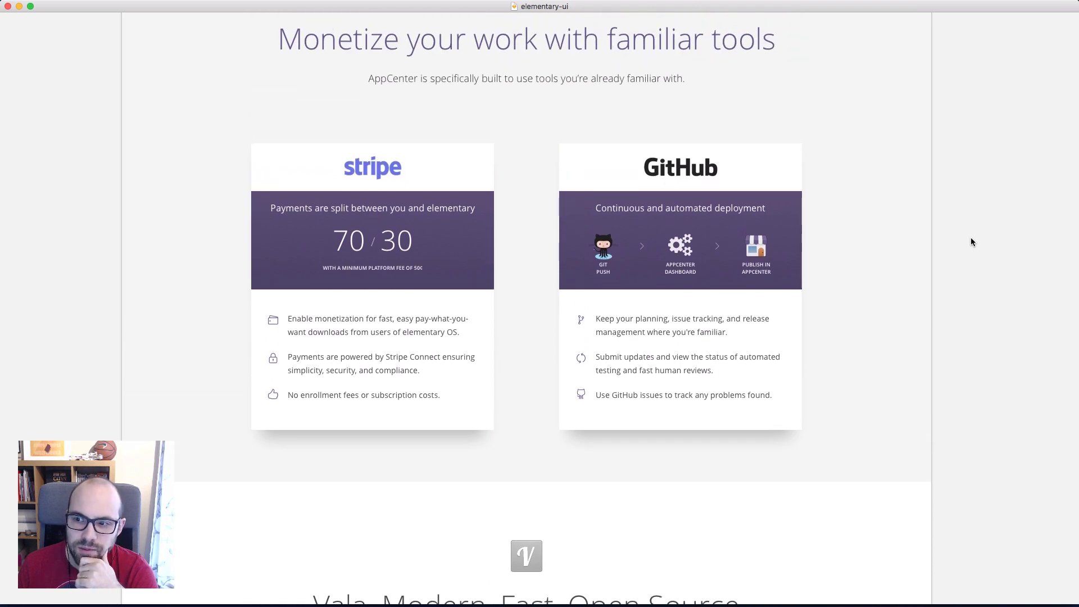
{"action": "scroll", "coordinate": [972, 241], "scroll_direction": "up", "scroll_amount": 1}
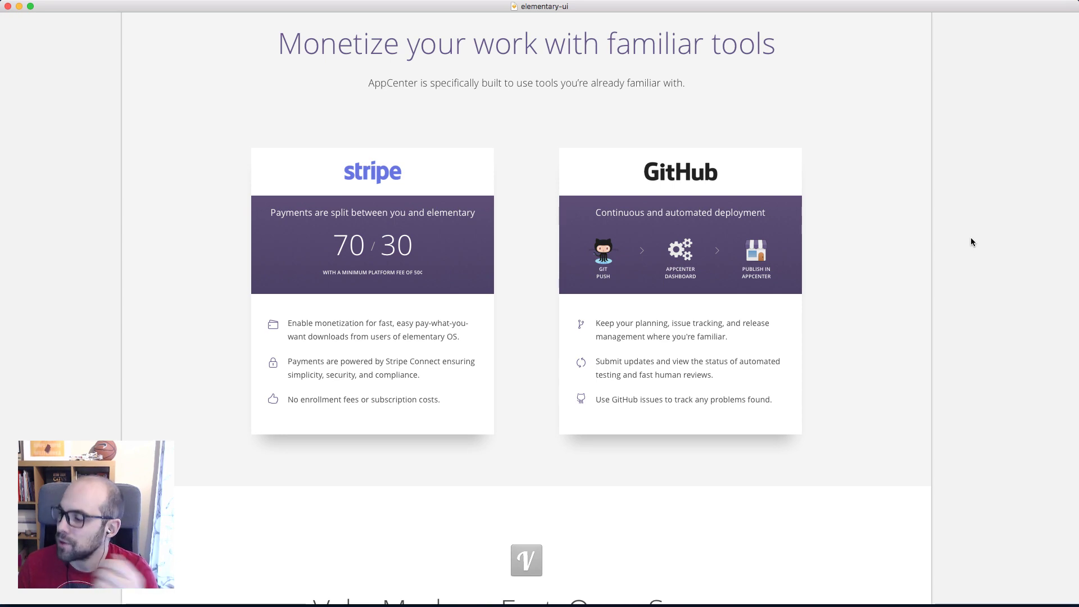
{"action": "scroll", "coordinate": [967, 288], "scroll_direction": "up", "scroll_amount": 5}
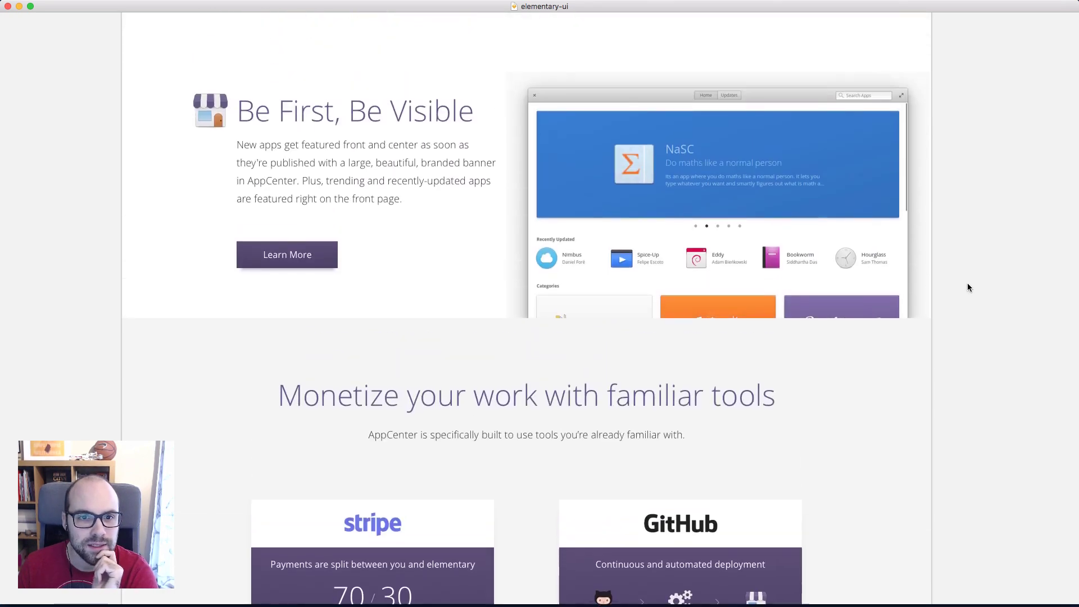
{"action": "scroll", "coordinate": [968, 287], "scroll_direction": "up", "scroll_amount": 5}
{"action": "scroll", "coordinate": [967, 287], "scroll_direction": "up", "scroll_amount": 5}
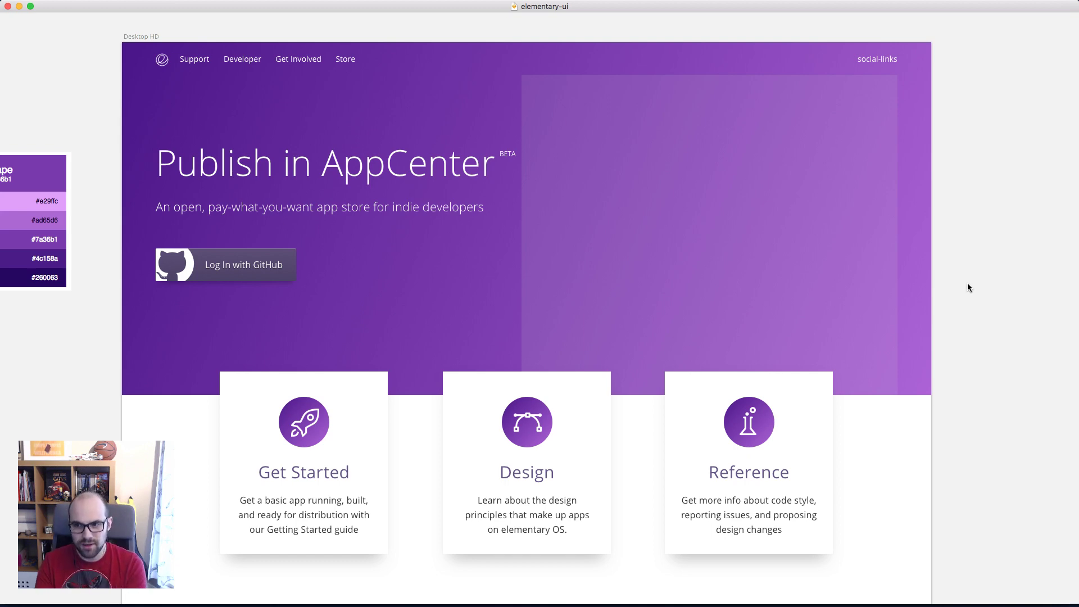
{"action": "scroll", "coordinate": [973, 259], "scroll_direction": "down", "scroll_amount": 10}
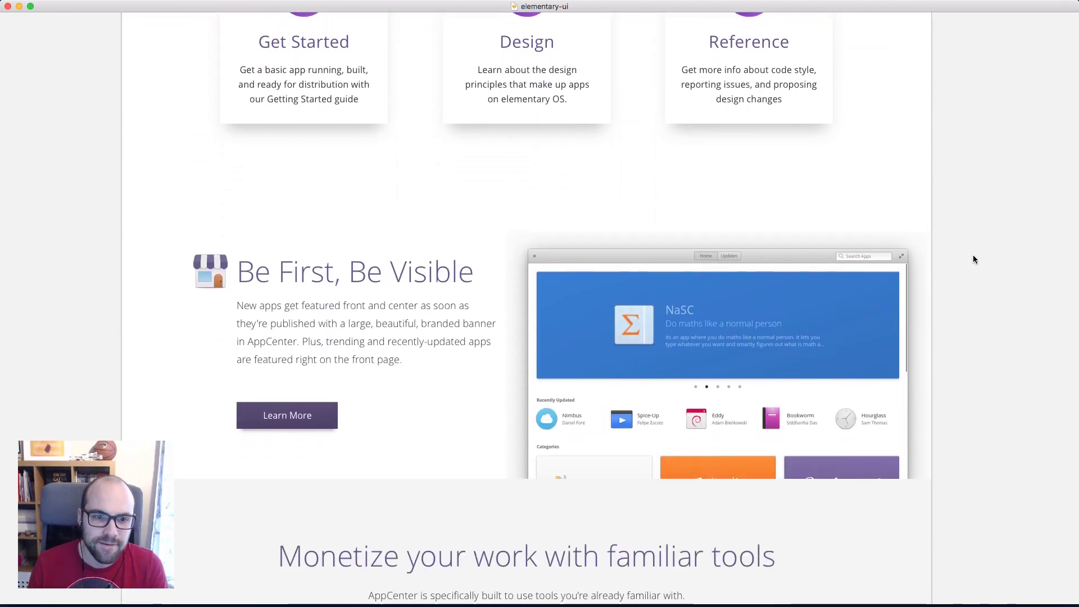
{"action": "scroll", "coordinate": [974, 259], "scroll_direction": "down", "scroll_amount": 10}
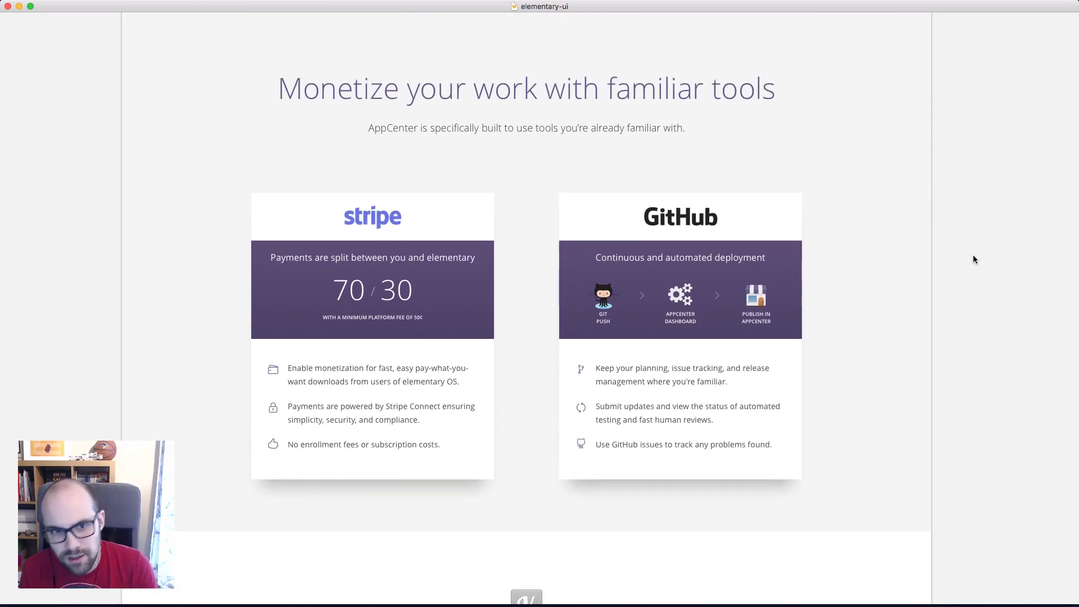
{"action": "scroll", "coordinate": [974, 259], "scroll_direction": "up", "scroll_amount": 3}
{"action": "scroll", "coordinate": [974, 259], "scroll_direction": "down", "scroll_amount": 2}
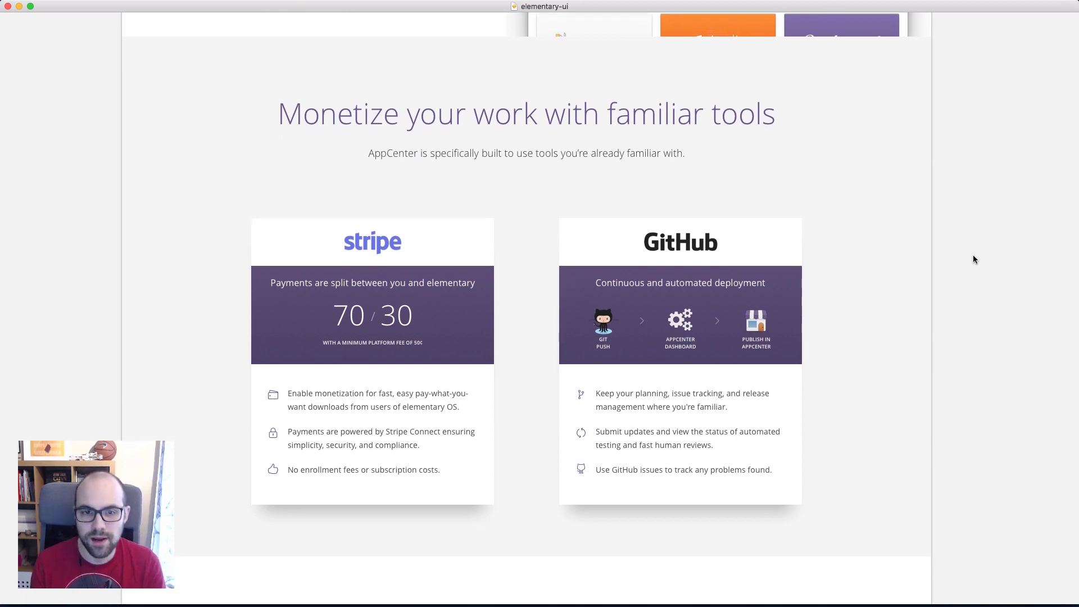
{"action": "scroll", "coordinate": [974, 259], "scroll_direction": "up", "scroll_amount": 4}
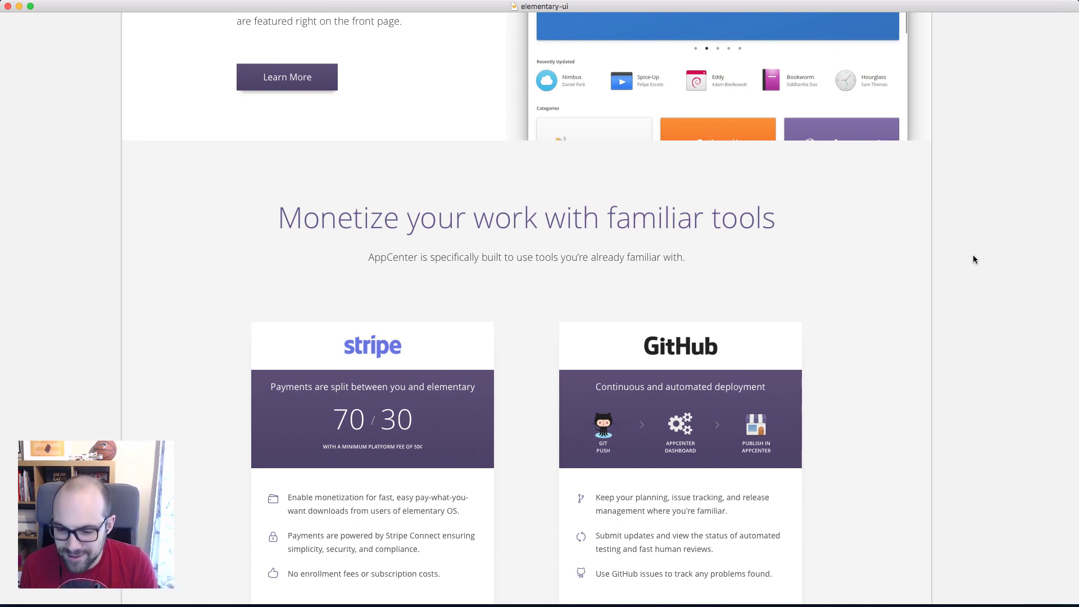
Try deleting the translucent placeholder rectangle from the hero, and undo the deletion
{"action": "scroll", "coordinate": [974, 259], "scroll_direction": "up", "scroll_amount": 10}
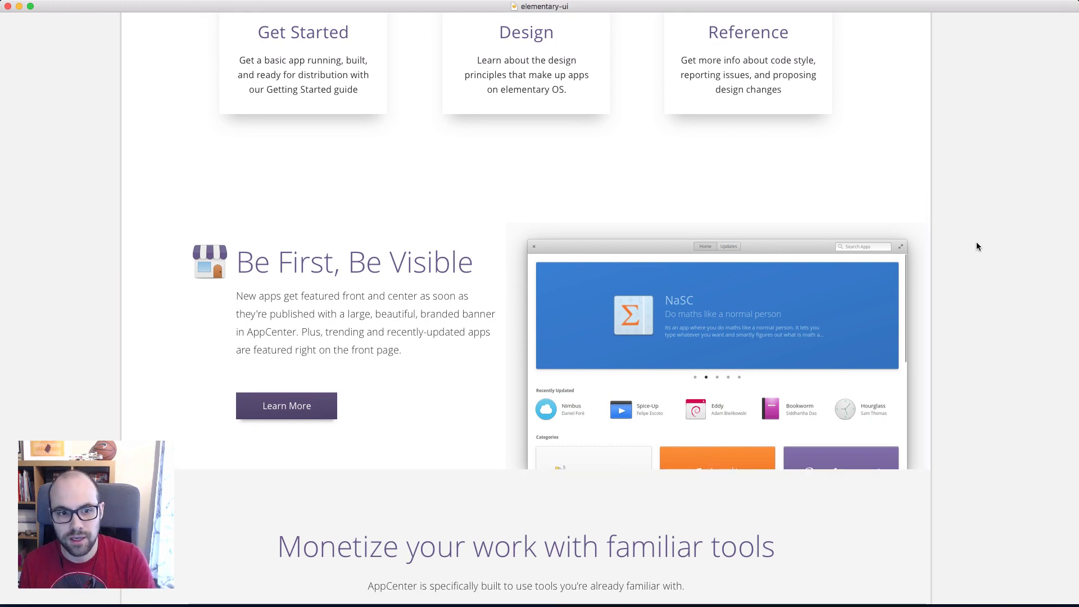
{"action": "scroll", "coordinate": [975, 253], "scroll_direction": "up", "scroll_amount": 12}
{"action": "scroll", "coordinate": [977, 245], "scroll_direction": "up", "scroll_amount": 2}
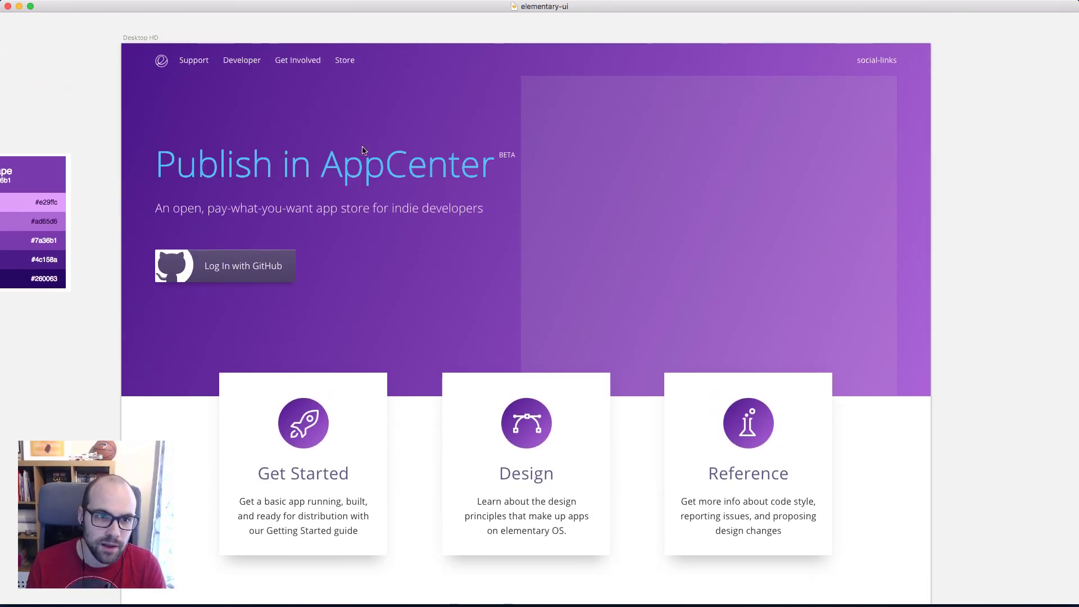
{"action": "left_click", "coordinate": [703, 118]}
{"action": "key", "text": "BackSpace"}
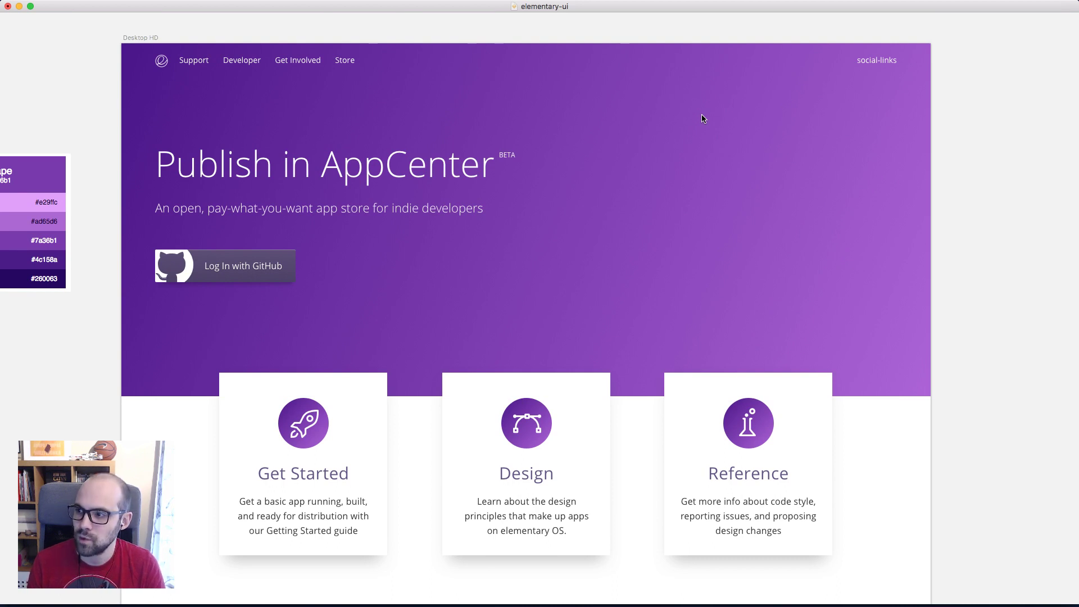
{"action": "key", "text": "super+z"}
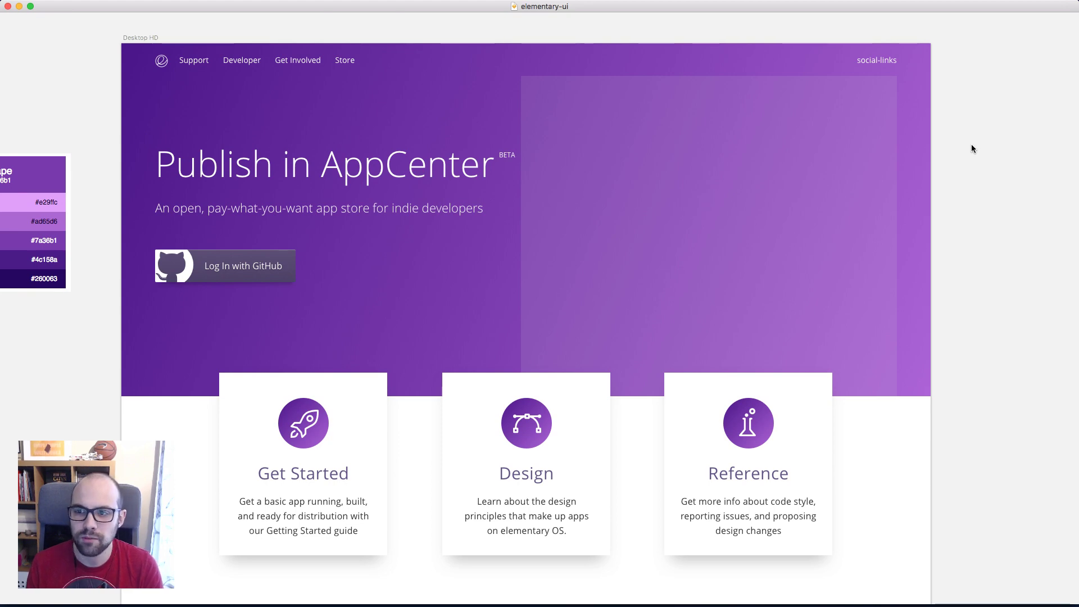
Inspect the Stripe and GitHub cards and compare their purple panels with the hero and its three feature cards
{"action": "scroll", "coordinate": [972, 148], "scroll_direction": "down", "scroll_amount": 10}
{"action": "scroll", "coordinate": [973, 148], "scroll_direction": "down", "scroll_amount": 8}
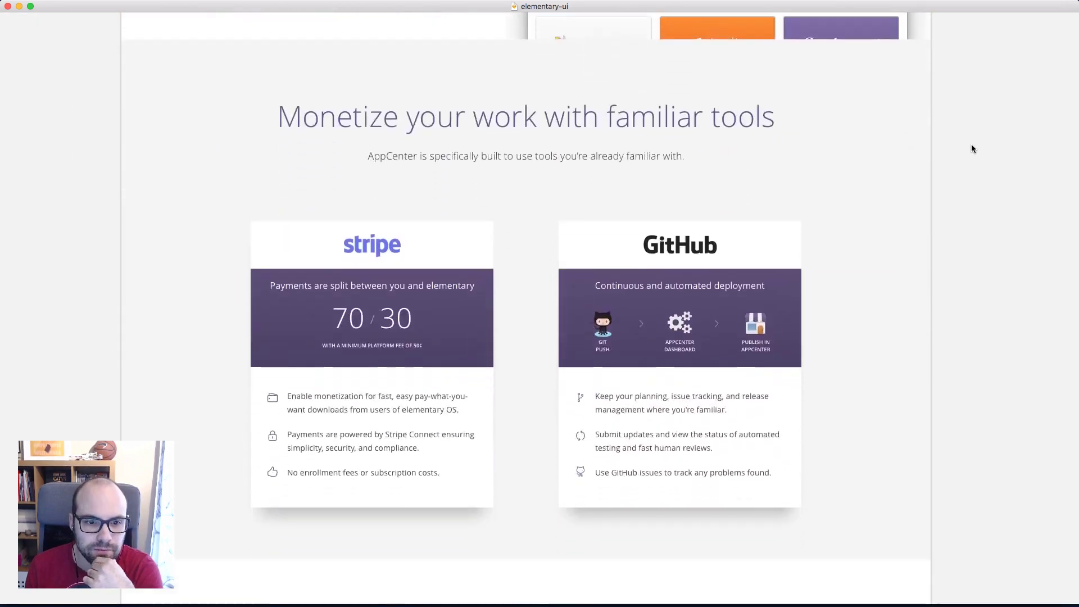
{"action": "left_click", "coordinate": [679, 312]}
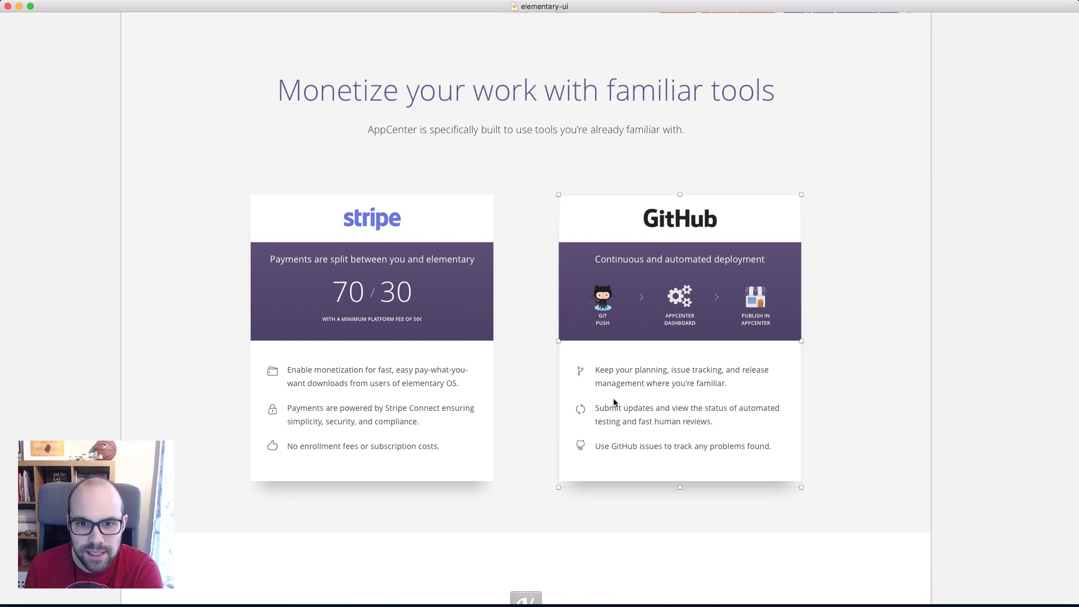
{"action": "left_click", "coordinate": [382, 225]}
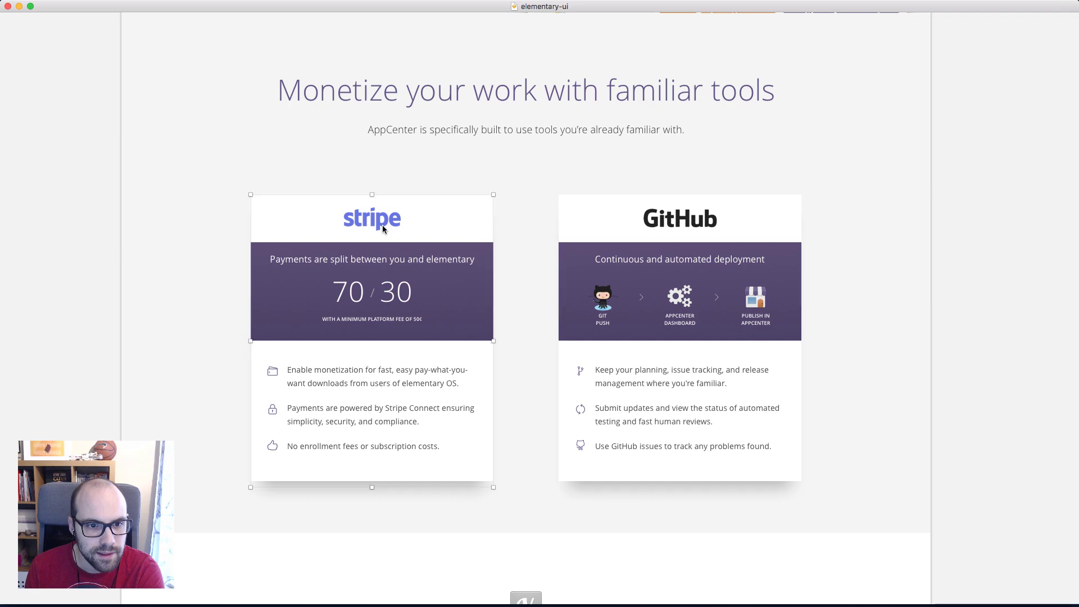
{"action": "left_click", "coordinate": [984, 279]}
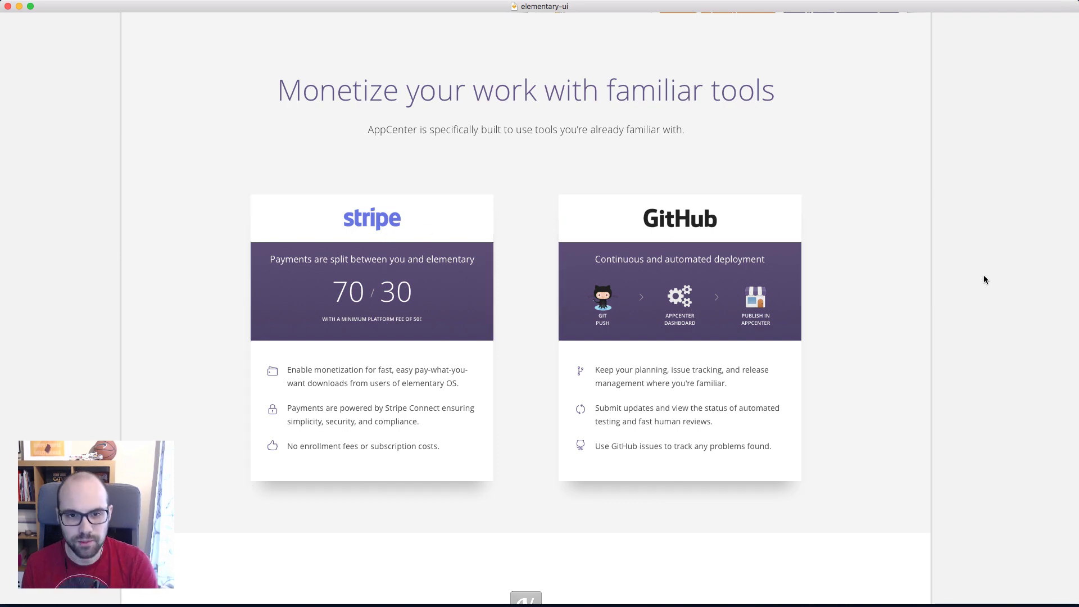
{"action": "scroll", "coordinate": [527, 336], "scroll_direction": "up", "scroll_amount": 15}
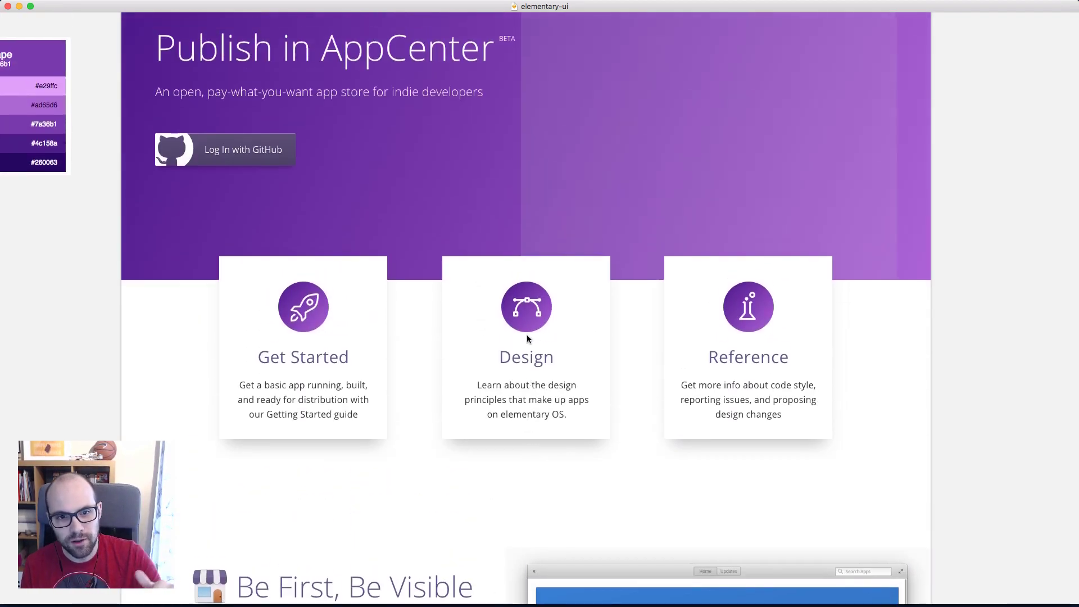
{"action": "scroll", "coordinate": [551, 370], "scroll_direction": "down", "scroll_amount": 10}
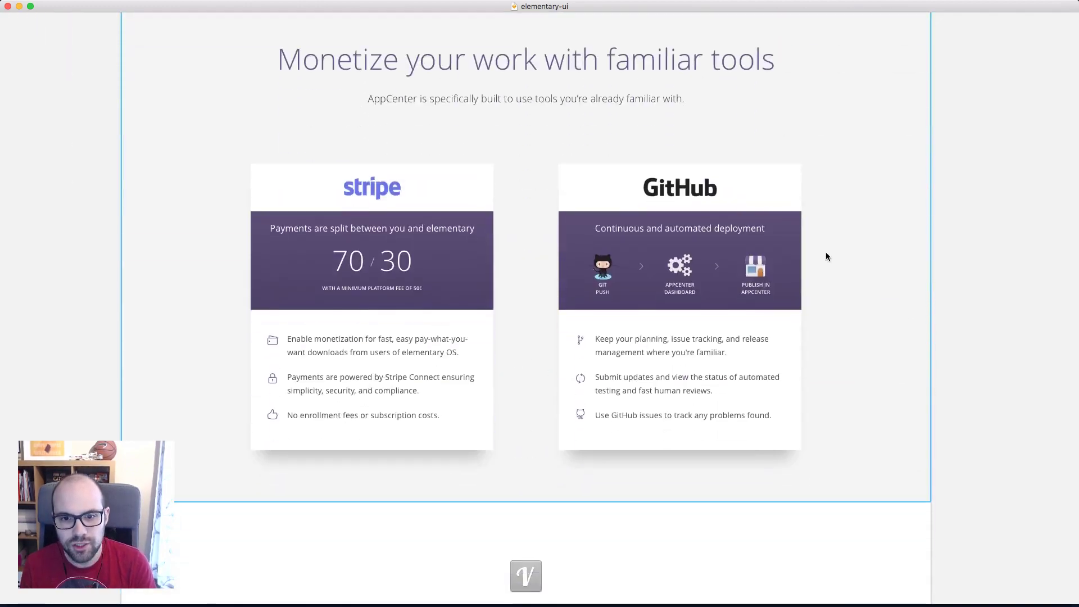
Fill the GitHub card's panel with the saved diagonal purple global gradient that starts at 4B1689
{"action": "key", "text": "super+Tab"}
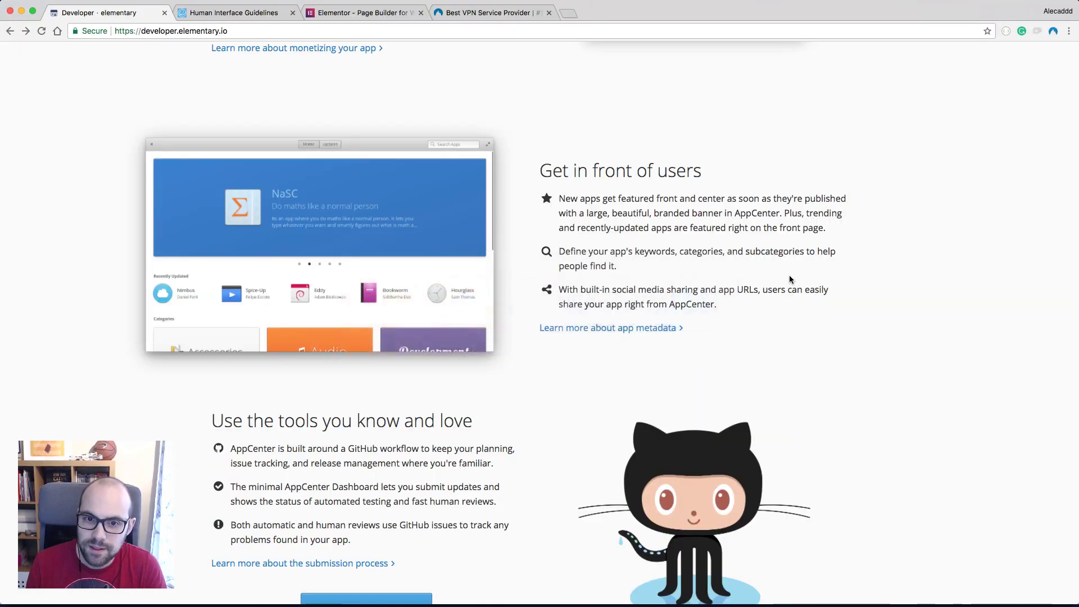
{"action": "key", "text": "super+Tab"}
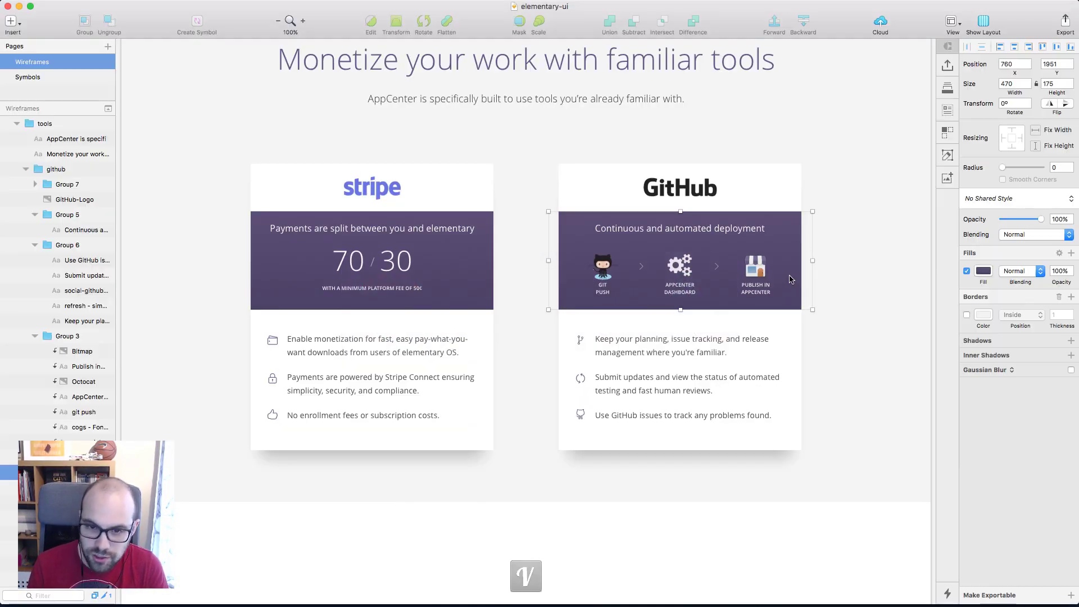
{"action": "scroll", "coordinate": [791, 280], "scroll_direction": "right", "scroll_amount": 3}
{"action": "left_click", "coordinate": [983, 270]}
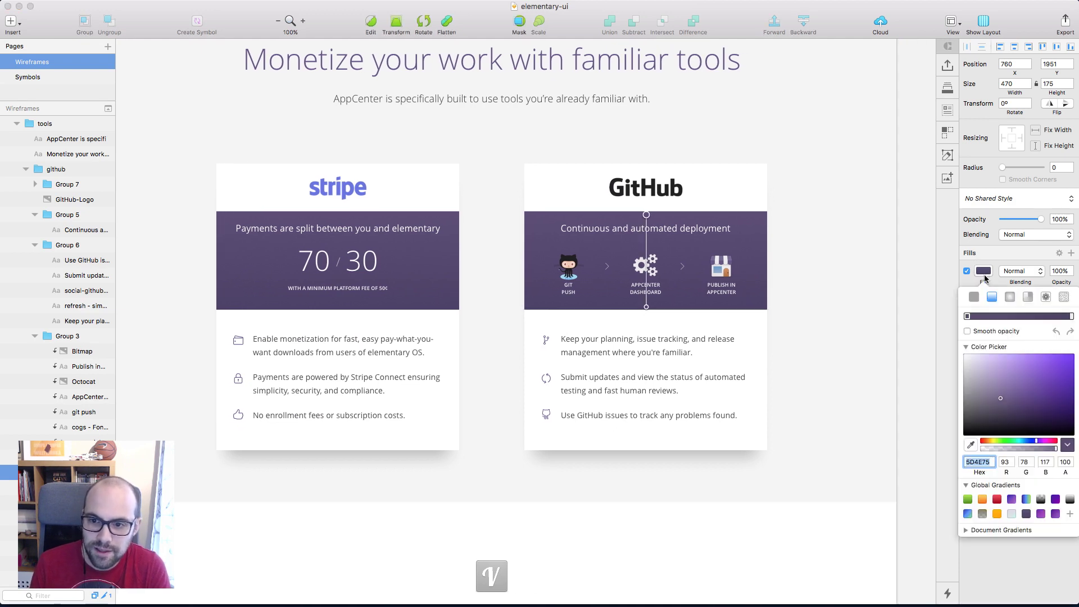
{"action": "left_click", "coordinate": [1056, 514]}
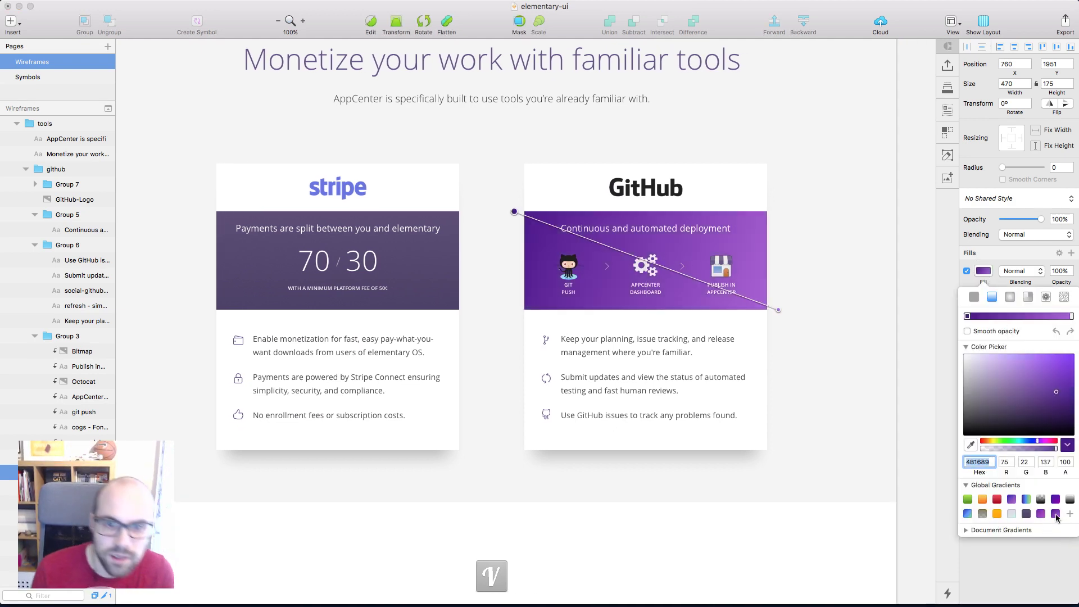
{"action": "left_click", "coordinate": [920, 272]}
{"action": "scroll", "coordinate": [922, 271], "scroll_direction": "up", "scroll_amount": 3}
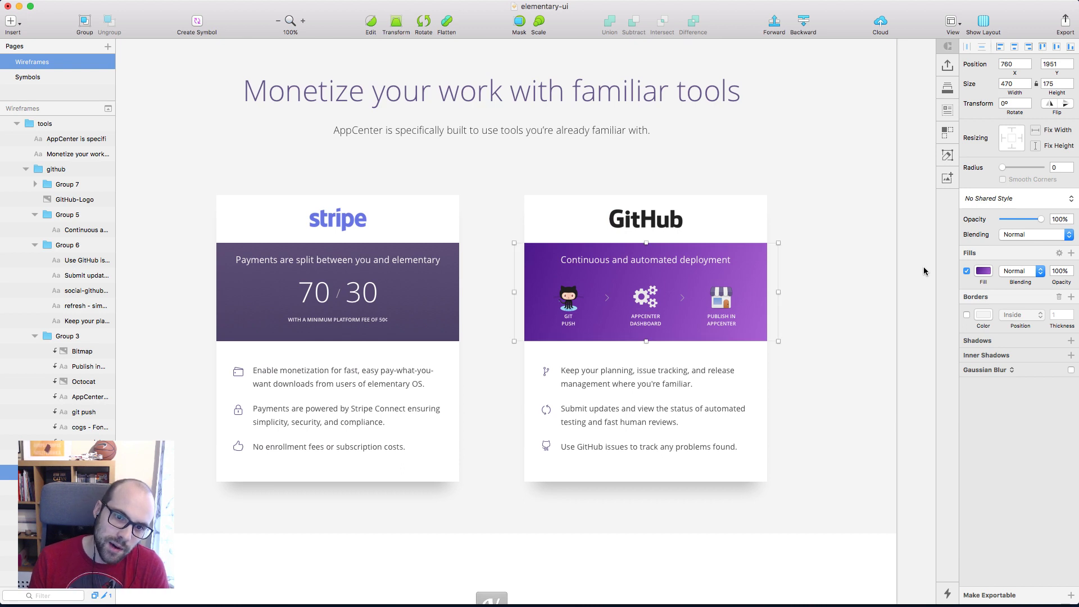
Fill the Stripe card's banner with the purple global gradient that starts at 4B1689
{"action": "left_click", "coordinate": [415, 285]}
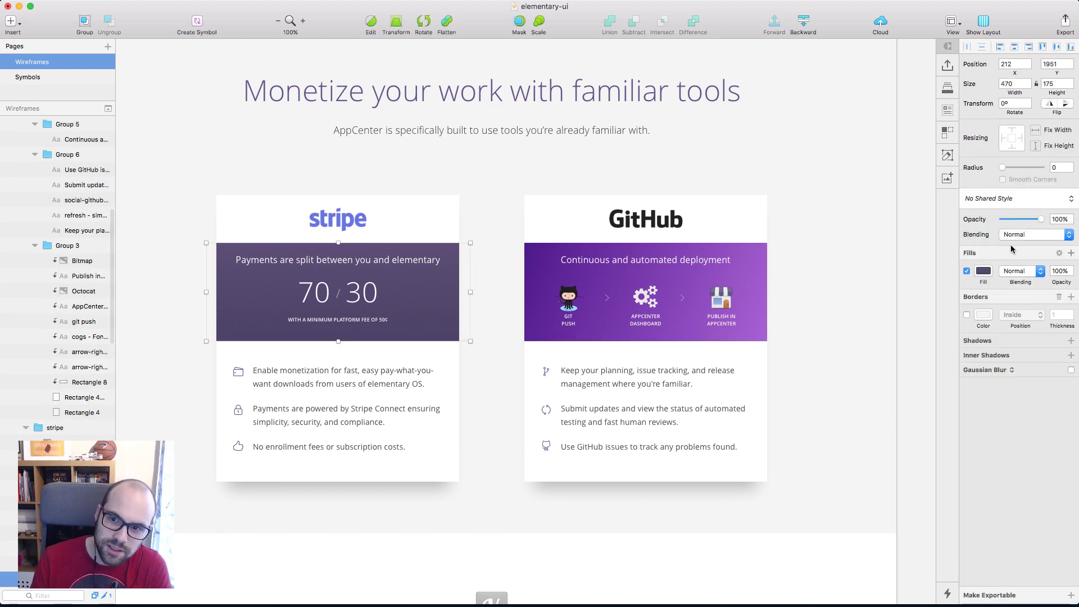
{"action": "left_click", "coordinate": [981, 272]}
{"action": "left_click", "coordinate": [1012, 502]}
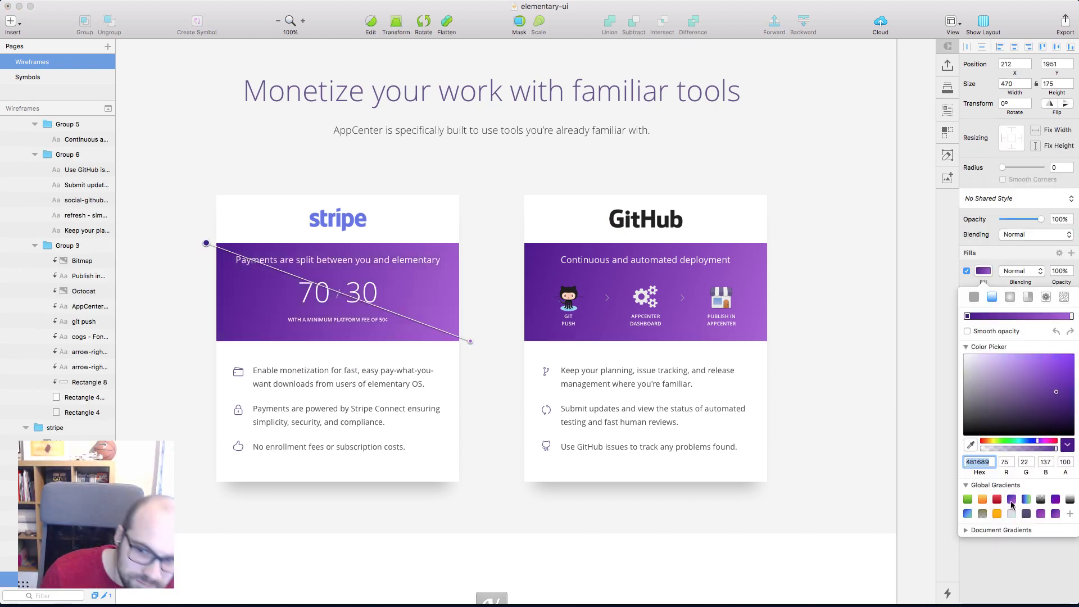
{"action": "left_click", "coordinate": [915, 356]}
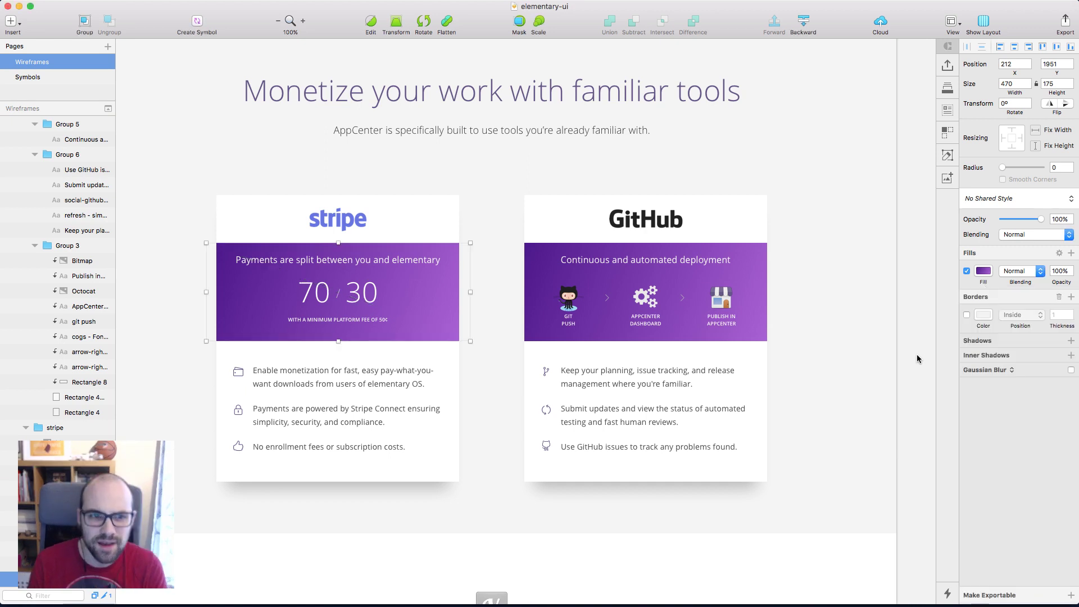
Move the Stripe banner gradient's start and end points inward to the opposite corners of the card's visible banner
{"action": "left_click", "coordinate": [984, 270]}
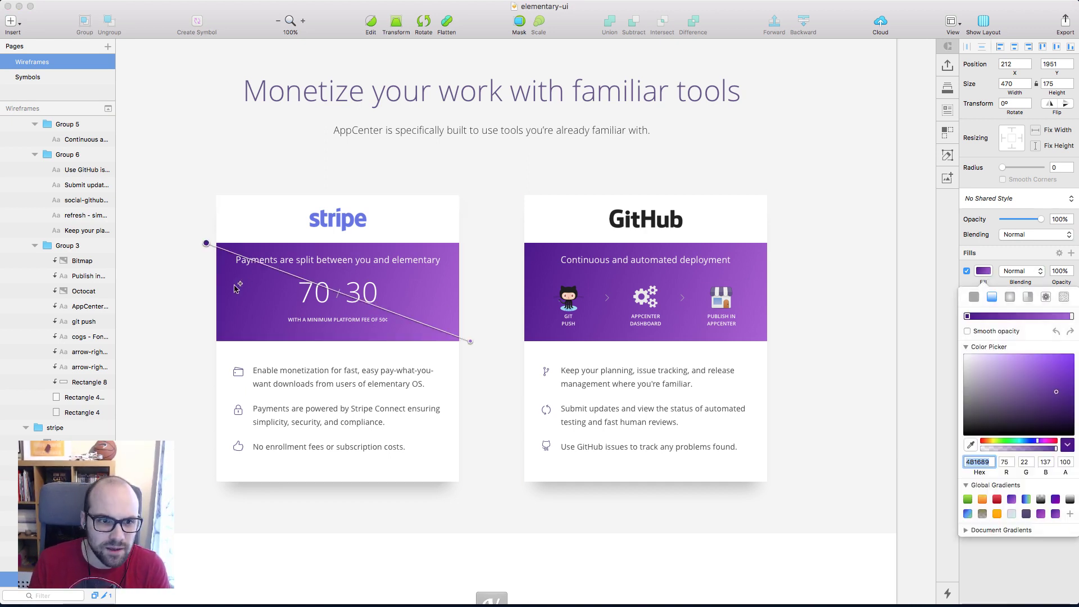
{"action": "left_click_drag", "start_coordinate": [206, 243], "coordinate": [218, 244]}
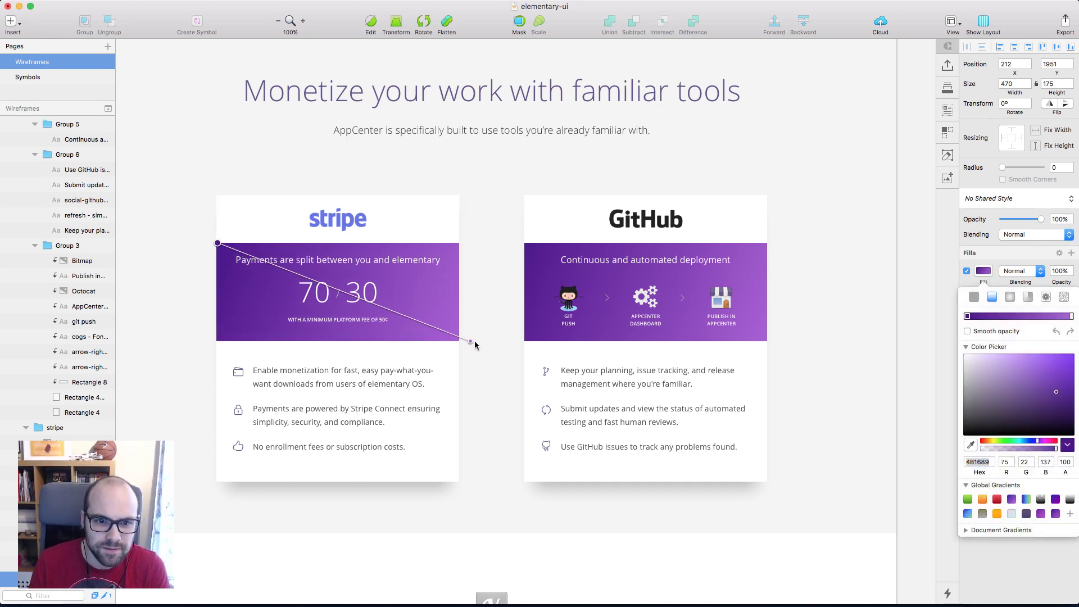
{"action": "left_click_drag", "start_coordinate": [472, 342], "coordinate": [460, 344]}
{"action": "left_click", "coordinate": [532, 249]}
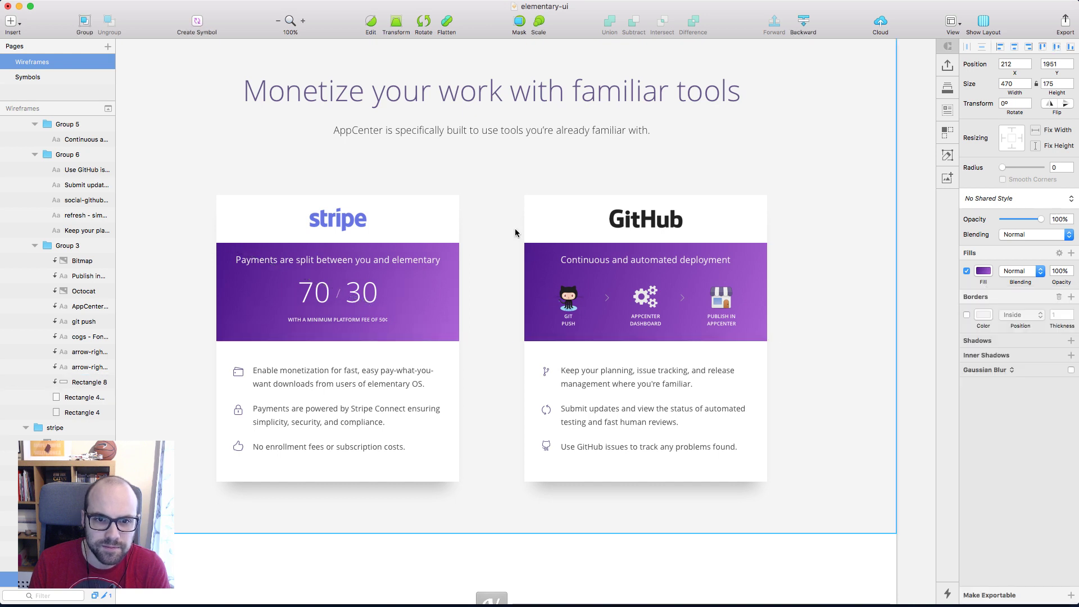
Fit the GitHub banner's gradient line to the visible card width, starting at the banner's upper-left corner
{"action": "left_click", "coordinate": [985, 271]}
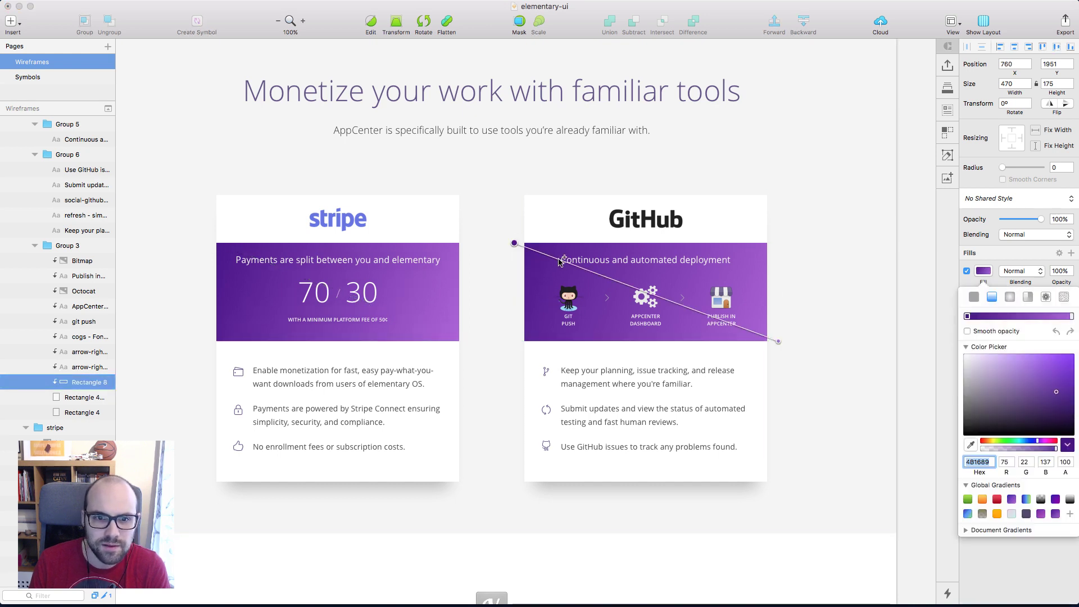
{"action": "left_click_drag", "start_coordinate": [514, 243], "coordinate": [526, 243]}
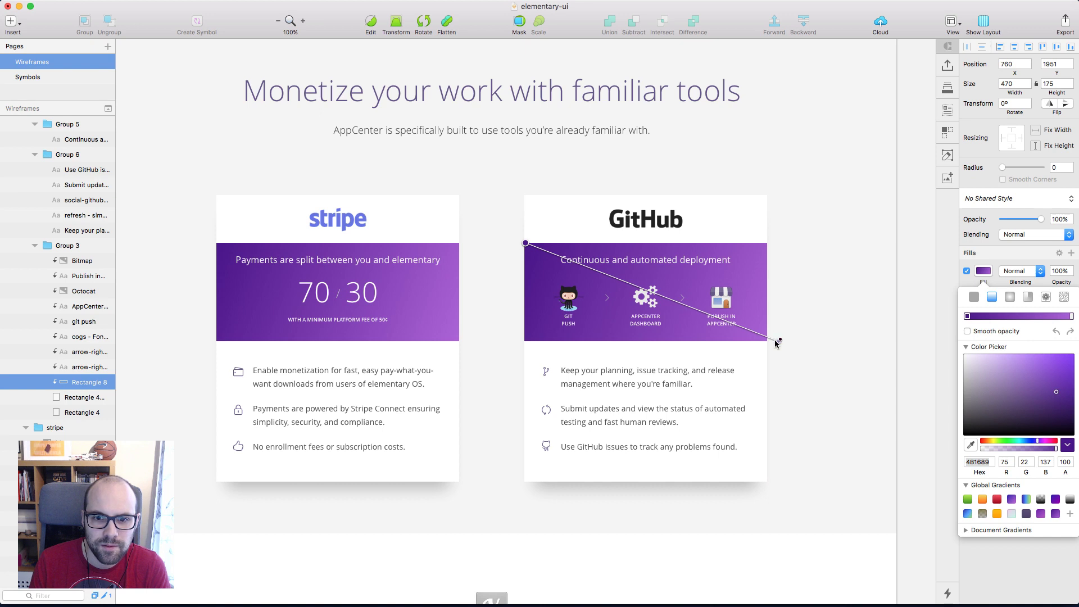
{"action": "left_click", "coordinate": [930, 332]}
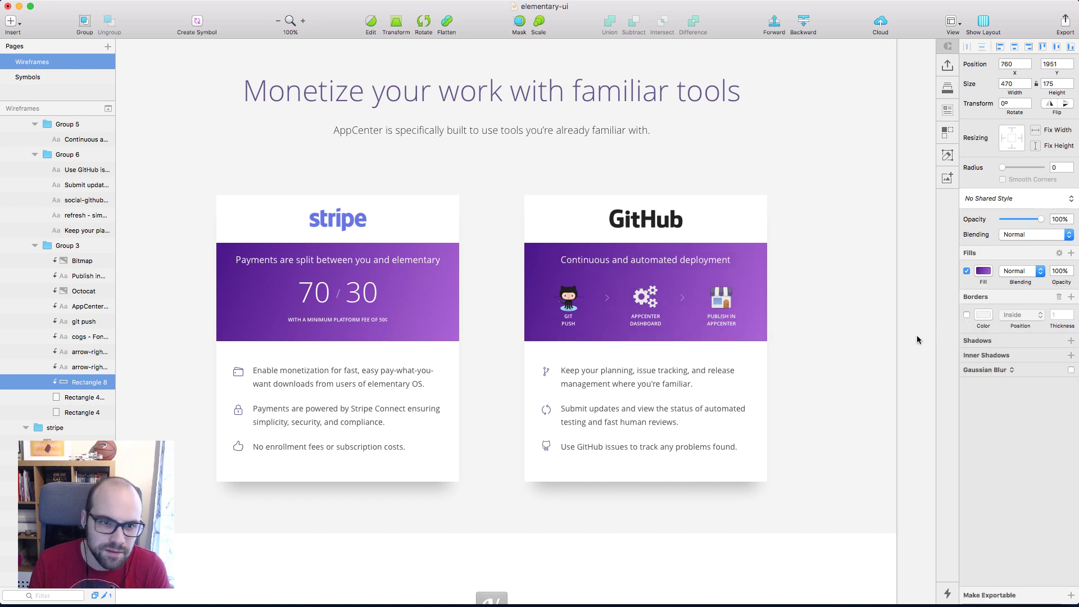
Turn the Stripe logo black with Color Adjust, using saturation 0, brightness -1 and contrast 4
{"action": "left_click", "coordinate": [337, 219]}
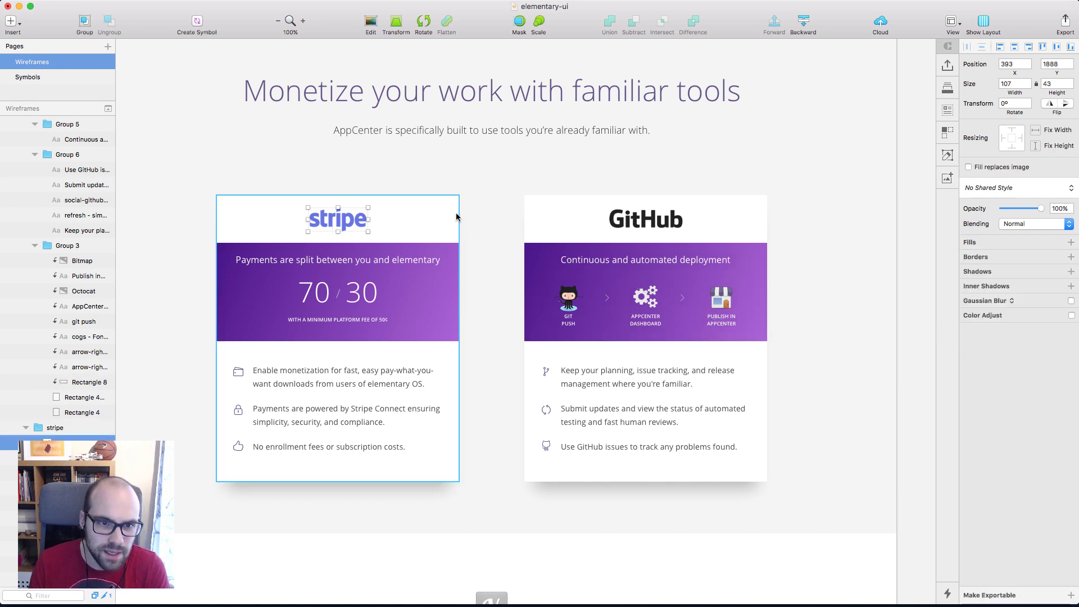
{"action": "left_click", "coordinate": [1072, 316]}
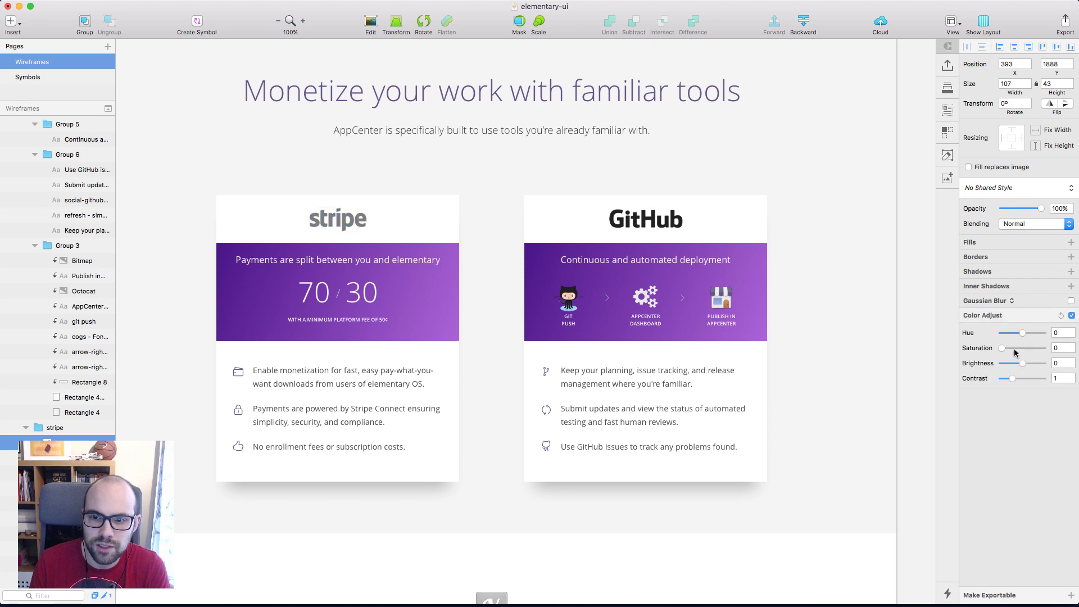
{"action": "left_click_drag", "start_coordinate": [1012, 380], "coordinate": [1042, 380]}
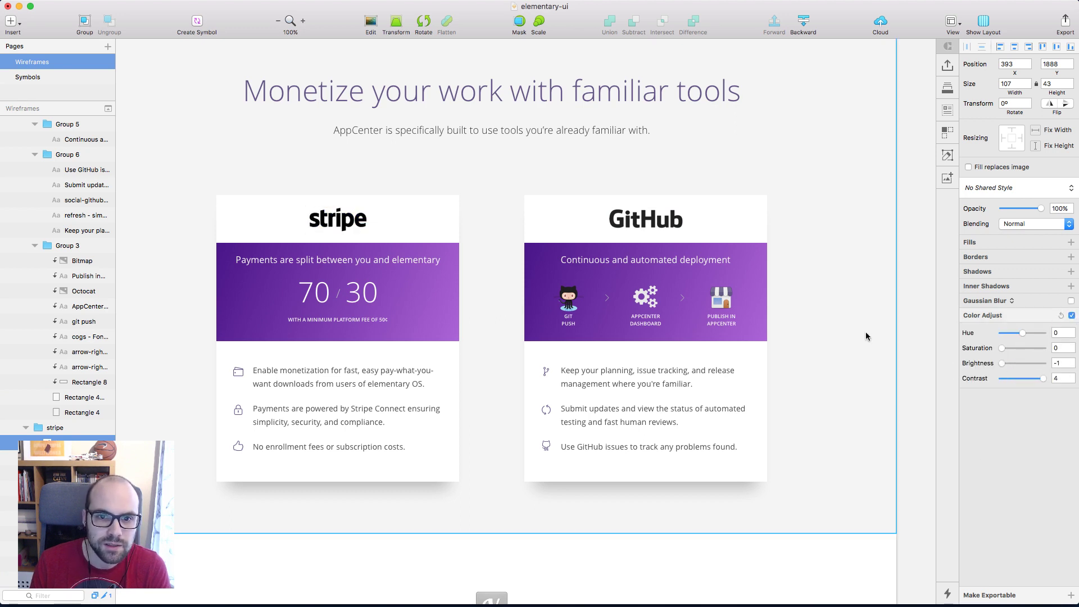
Turn the GitHub logo black with Color Adjust, using saturation 0, brightness -1 and contrast 4
{"action": "left_click", "coordinate": [646, 220]}
{"action": "left_click", "coordinate": [1071, 315]}
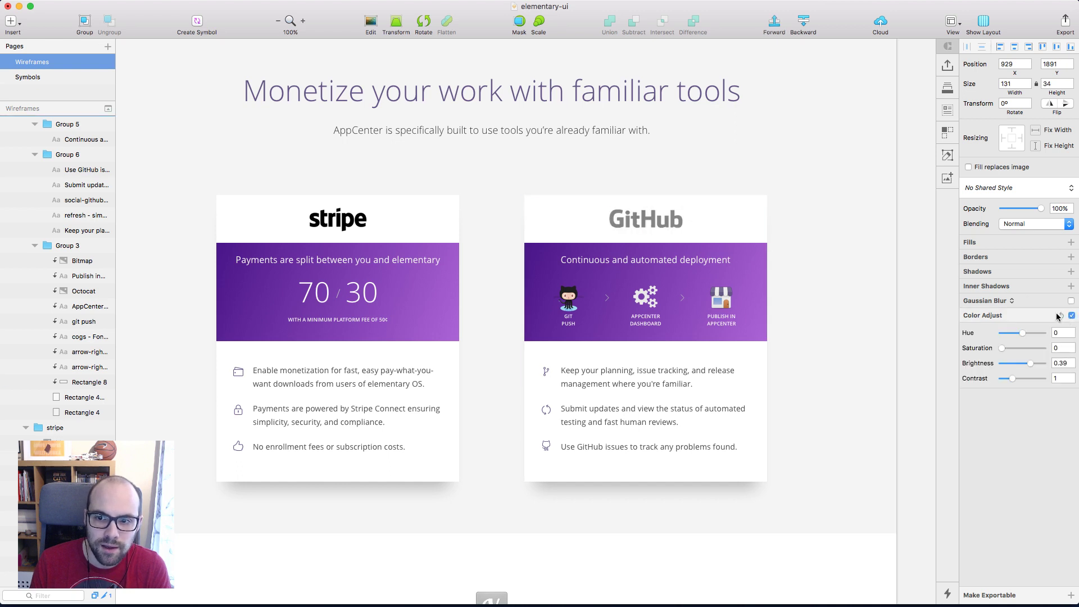
{"action": "left_click_drag", "start_coordinate": [1008, 365], "coordinate": [966, 375]}
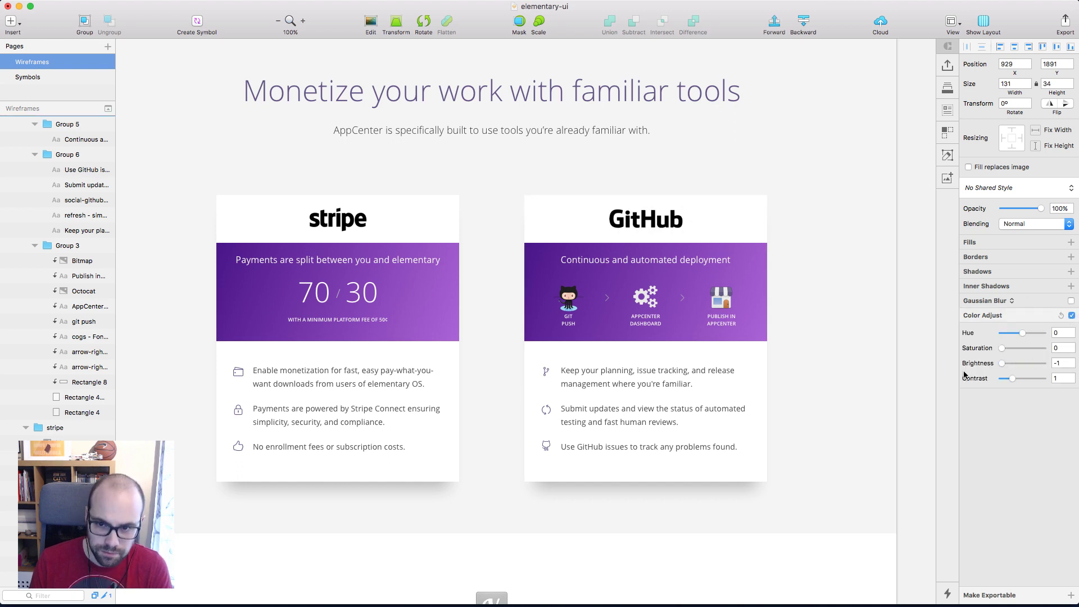
{"action": "left_click", "coordinate": [916, 334]}
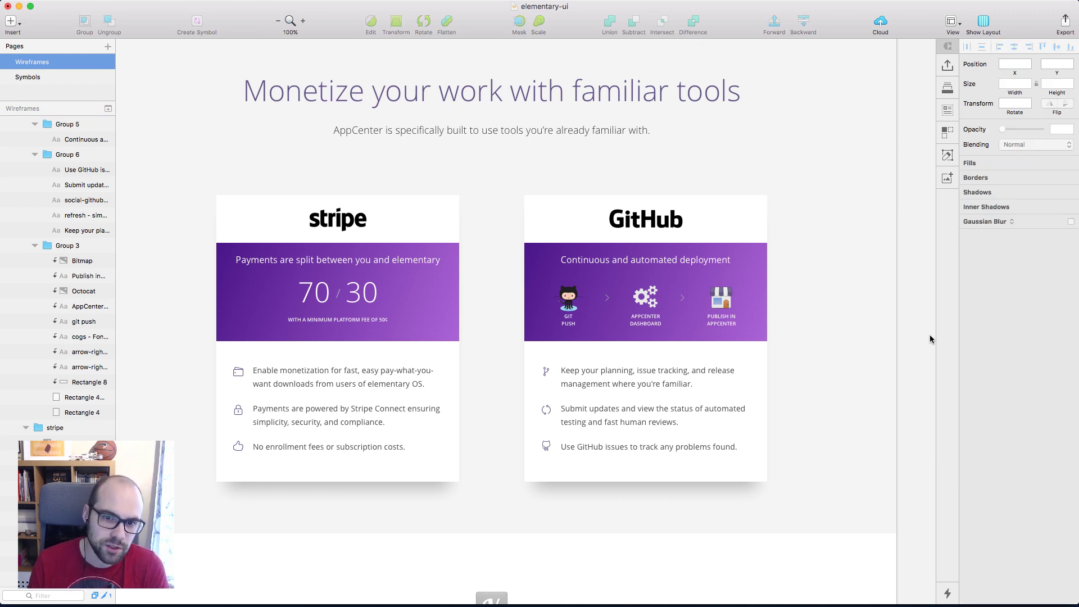
Set the color of the cogs icon above AppCenter Dashboard in the GitHub banner to F2F2F2
{"action": "left_click", "coordinate": [655, 301]}
{"action": "left_click", "coordinate": [646, 298]}
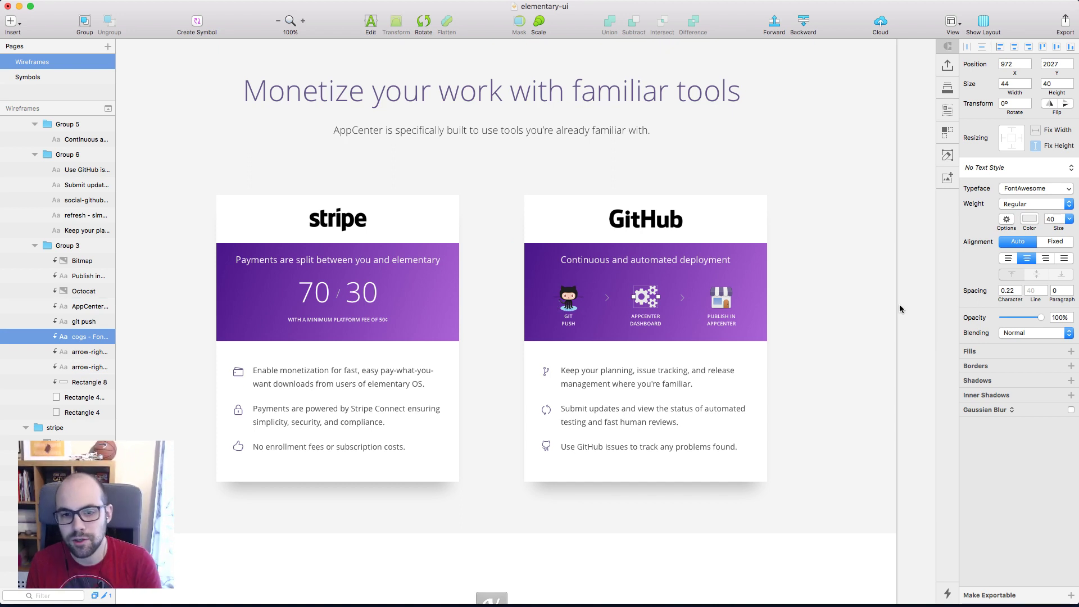
{"action": "left_click", "coordinate": [1026, 219]}
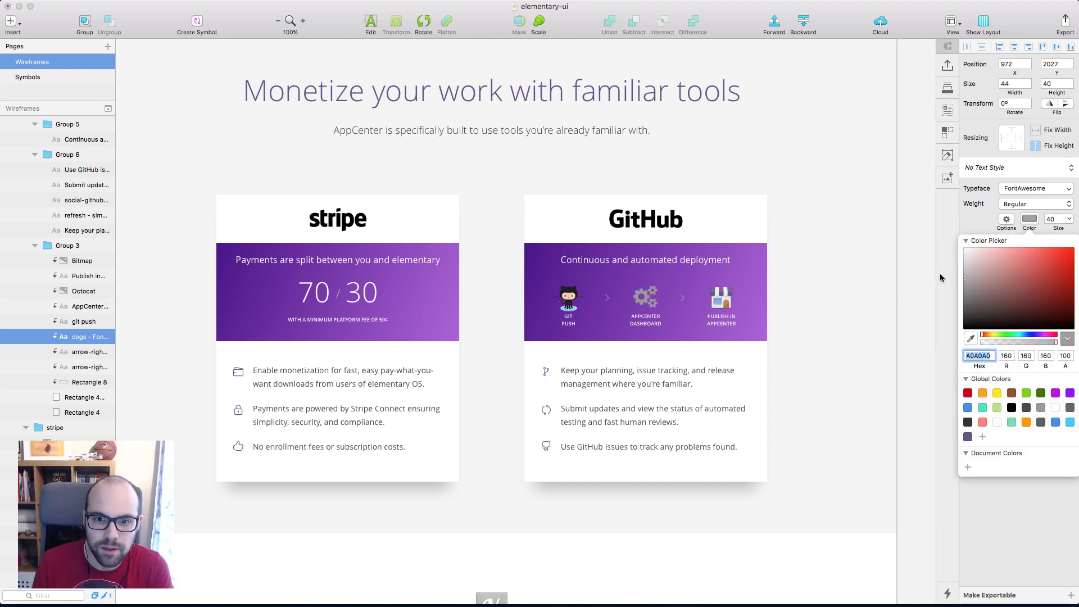
{"action": "type", "text": "F2F2F2"}
{"action": "key", "text": "Return"}
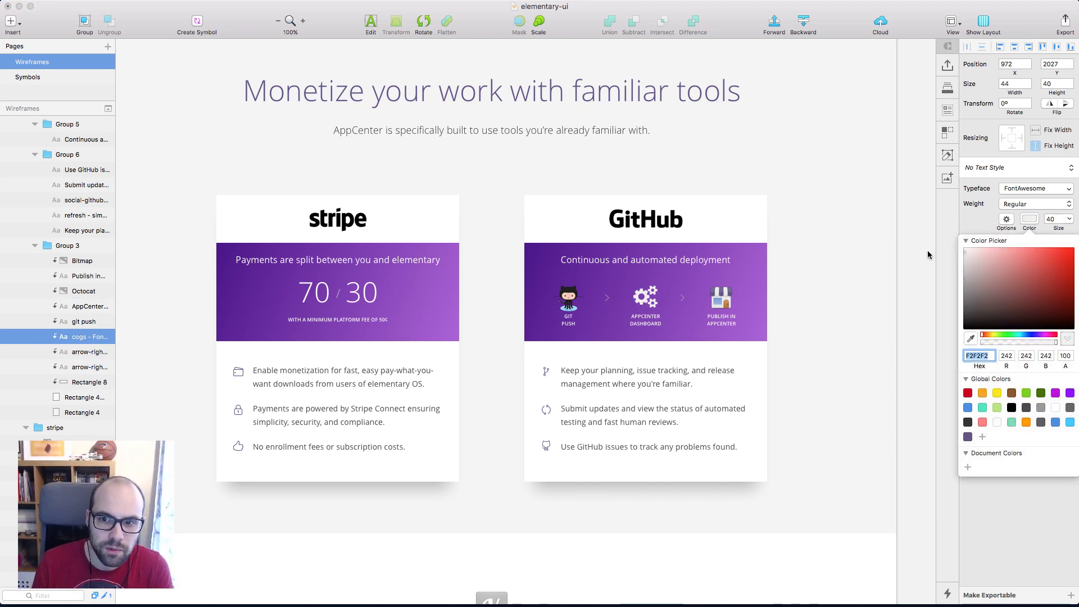
{"action": "left_click", "coordinate": [922, 252]}
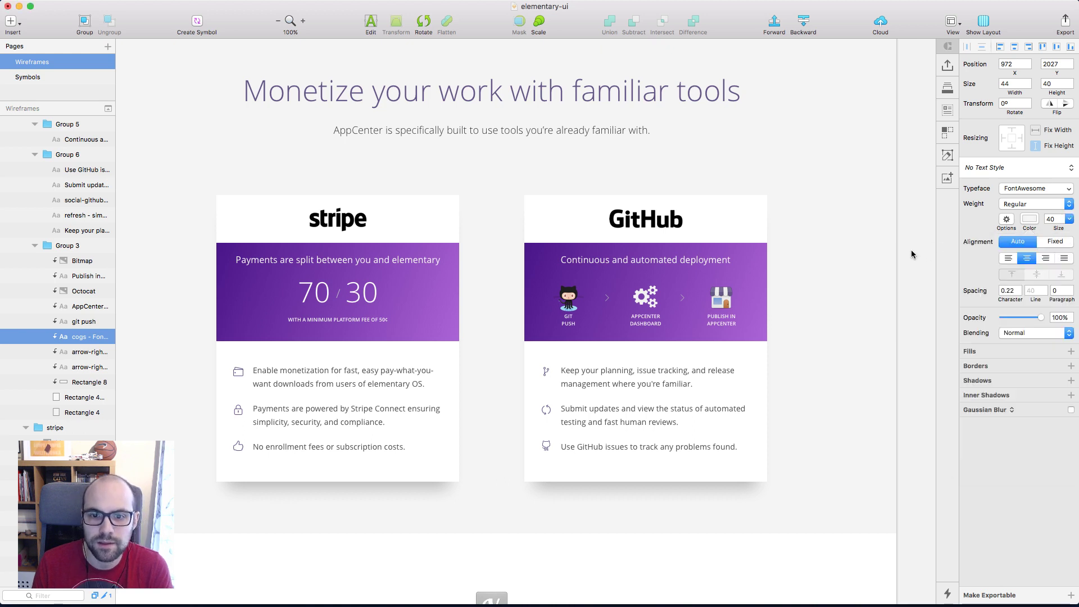
{"action": "left_click", "coordinate": [907, 254]}
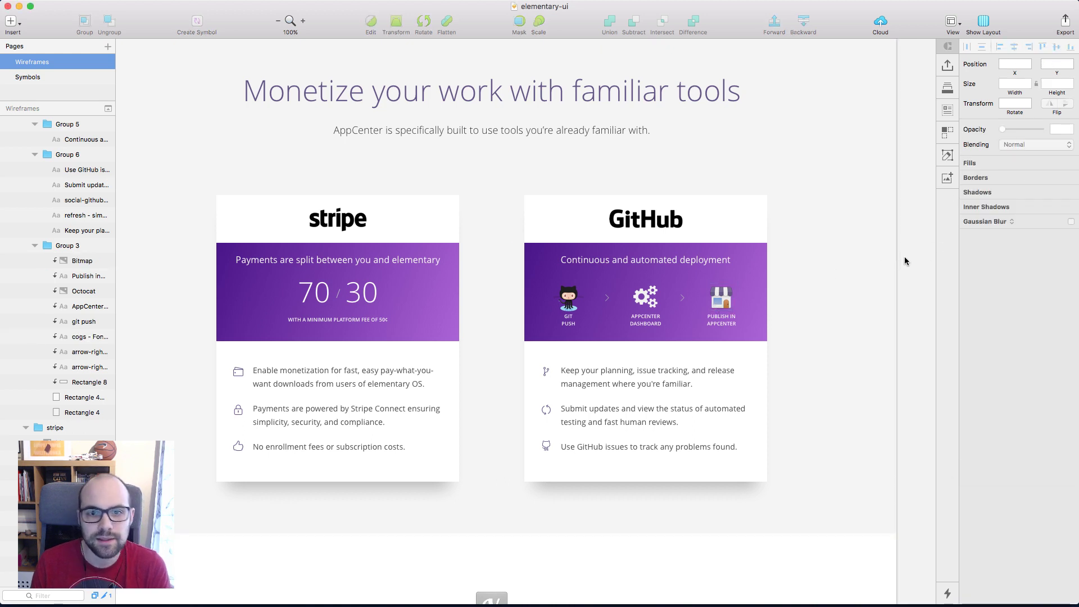
Compare the purple banners of the tools section with the hero gradient and feature cards higher on the page
{"action": "left_click", "coordinate": [750, 268]}
{"action": "scroll", "coordinate": [751, 267], "scroll_direction": "up", "scroll_amount": 15}
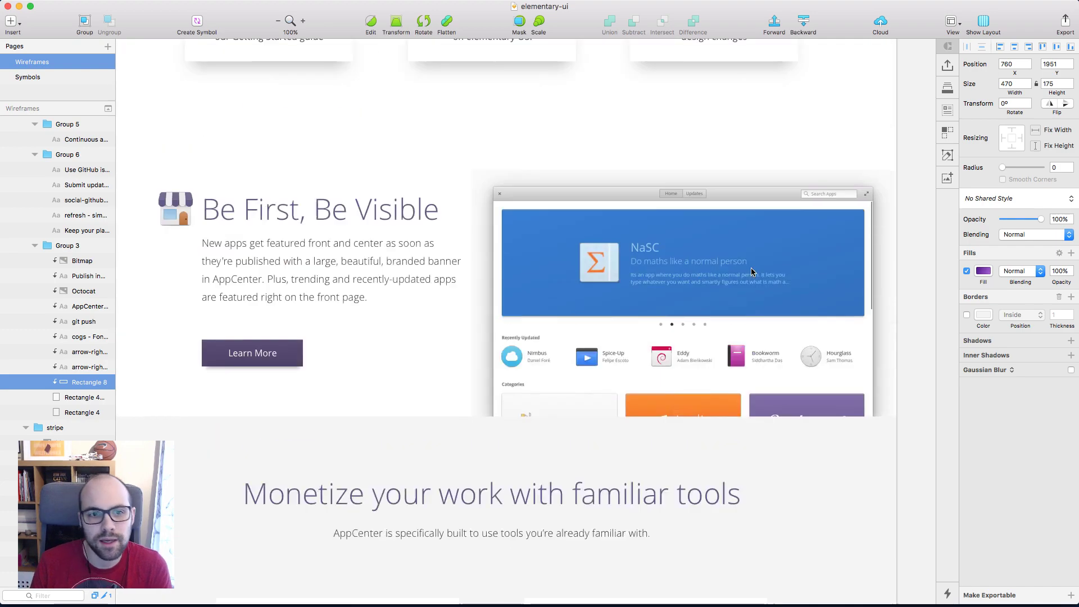
{"action": "scroll", "coordinate": [751, 268], "scroll_direction": "up", "scroll_amount": 3}
{"action": "scroll", "coordinate": [751, 267], "scroll_direction": "down", "scroll_amount": 10}
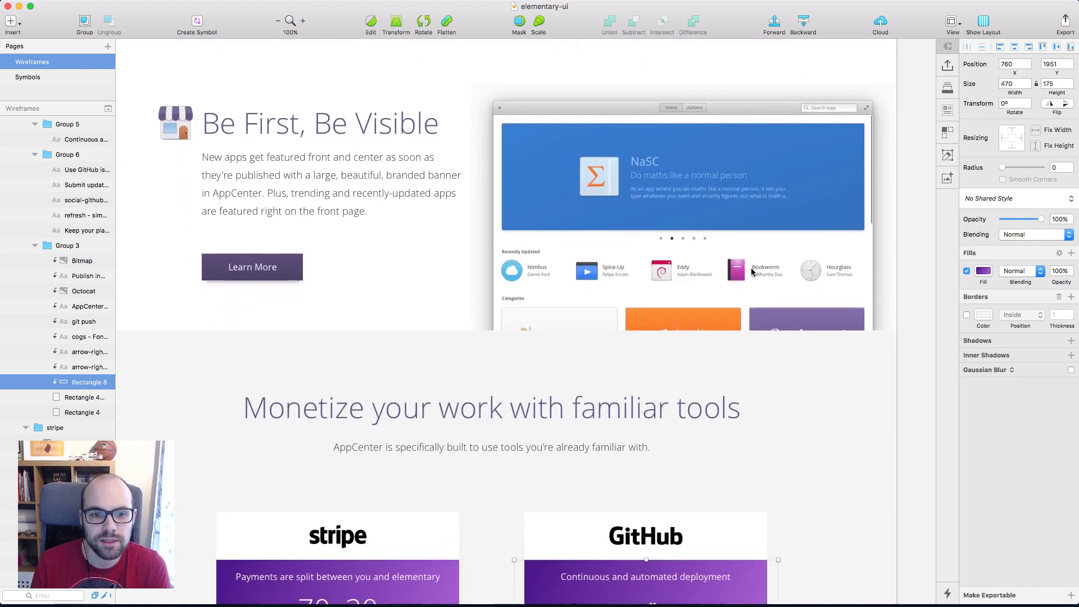
{"action": "scroll", "coordinate": [751, 267], "scroll_direction": "up", "scroll_amount": 10}
{"action": "scroll", "coordinate": [751, 268], "scroll_direction": "up", "scroll_amount": 4}
{"action": "scroll", "coordinate": [751, 268], "scroll_direction": "down", "scroll_amount": 12}
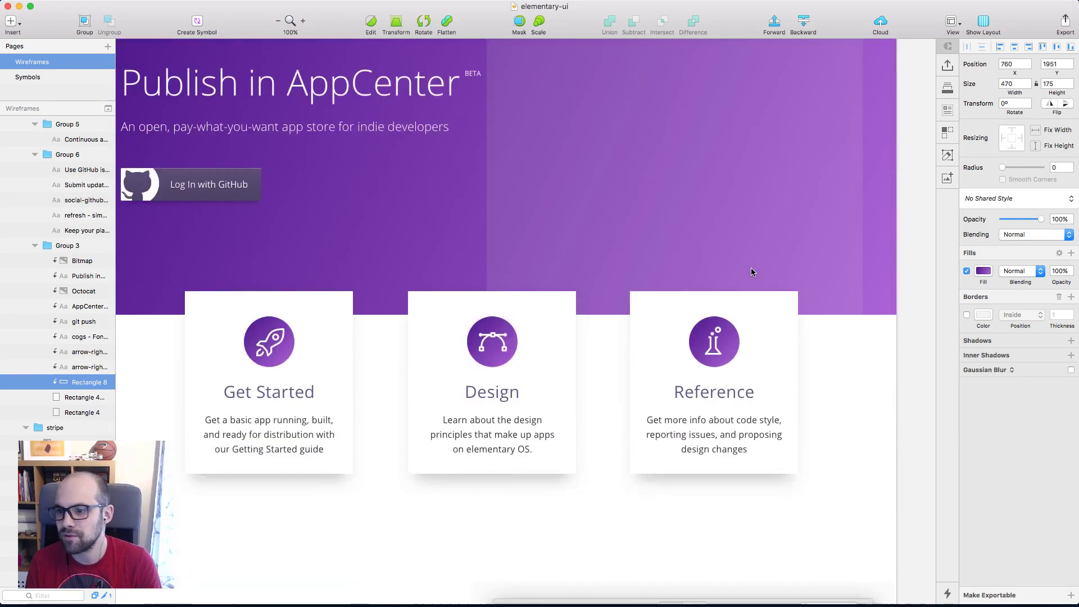
{"action": "scroll", "coordinate": [751, 269], "scroll_direction": "down", "scroll_amount": 5}
Set the opacity of both the GitHub and Stripe logos to 90%
{"action": "left_click", "coordinate": [646, 247]}
{"action": "left_click", "coordinate": [337, 248], "text": "shift"}
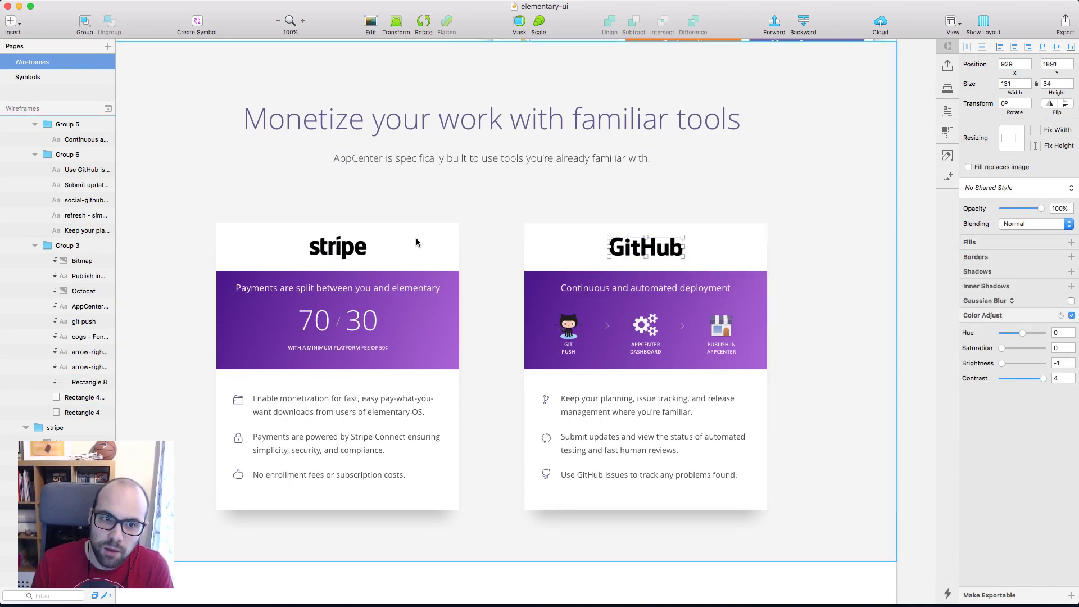
{"action": "mouse_move", "coordinate": [1045, 210]}
{"action": "left_mouse_down"}
{"action": "mouse_move", "coordinate": [1022, 209]}
{"action": "mouse_move", "coordinate": [1037, 209]}
{"action": "left_mouse_up"}
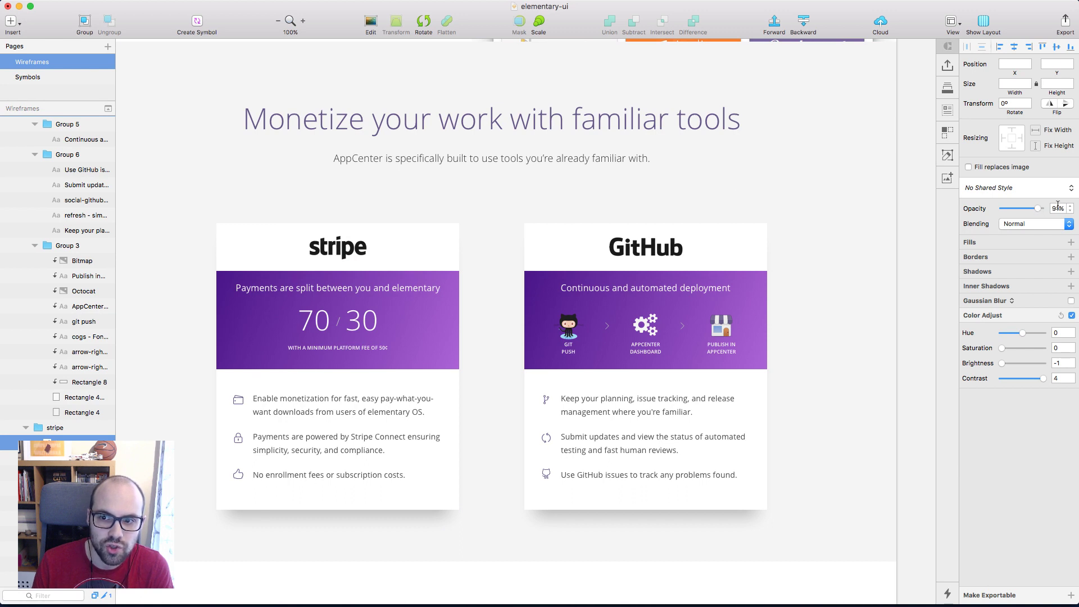
{"action": "left_click", "coordinate": [1057, 207]}
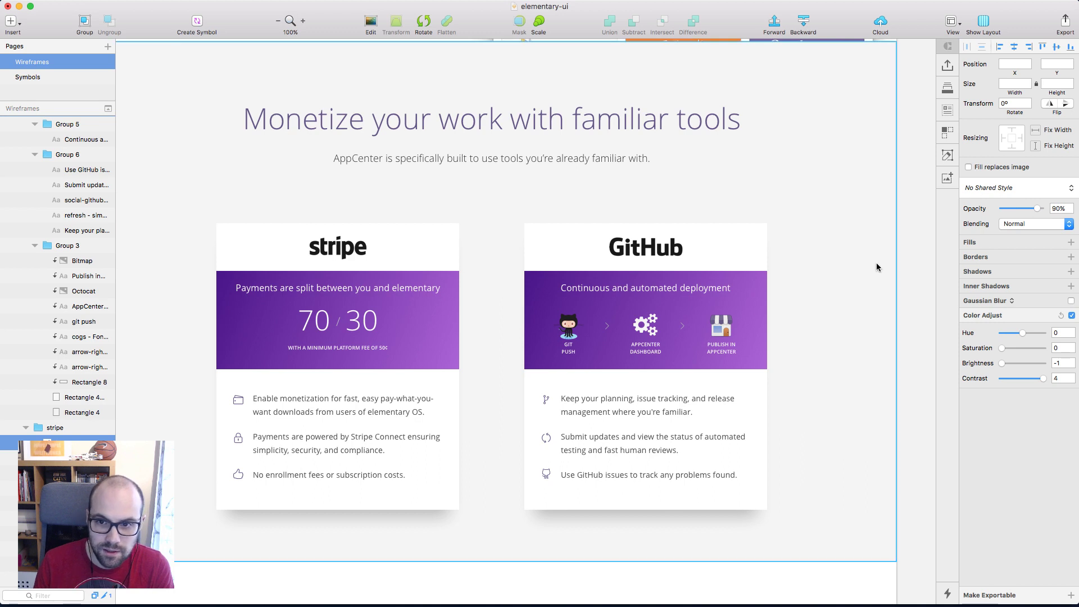
{"action": "left_click", "coordinate": [908, 256]}
{"action": "scroll", "coordinate": [909, 256], "scroll_direction": "down", "scroll_amount": 2}
{"action": "scroll", "coordinate": [908, 259], "scroll_direction": "left", "scroll_amount": 2}
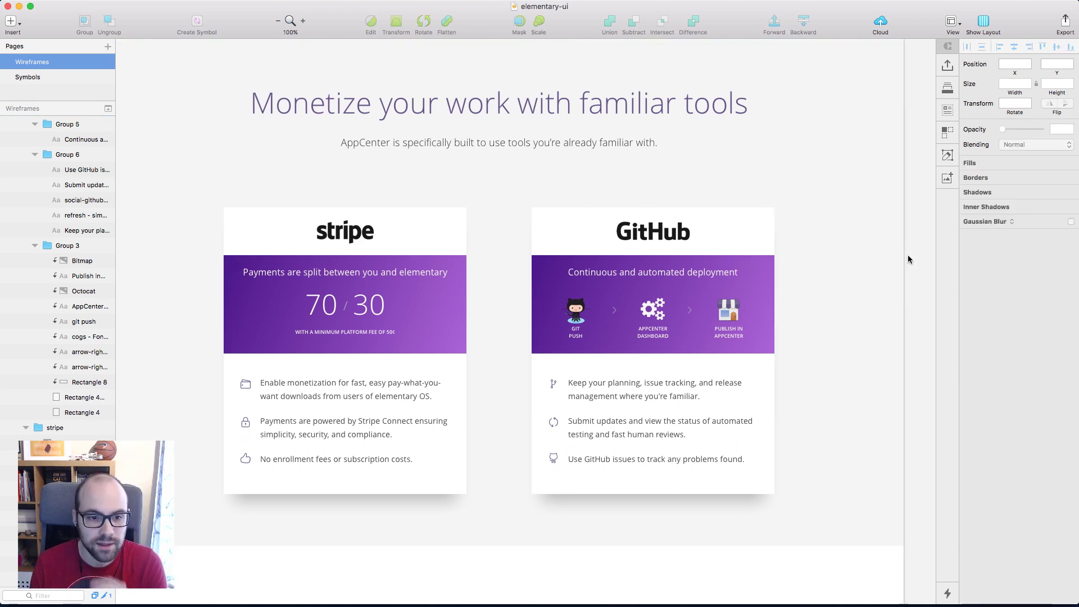
Recolor the three list icons in the Stripe card to A961D4, sampled from the light end of the banner's gradient
{"action": "left_click", "coordinate": [250, 384]}
{"action": "left_click", "coordinate": [250, 422], "text": "shift"}
{"action": "left_click", "coordinate": [250, 462], "text": "shift"}
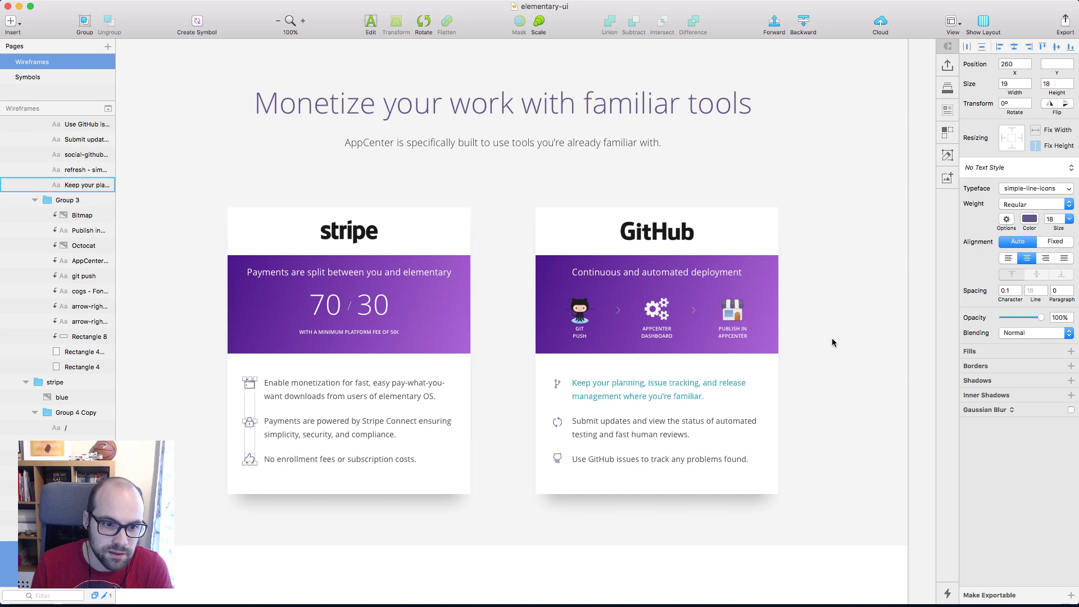
{"action": "left_click", "coordinate": [1027, 220]}
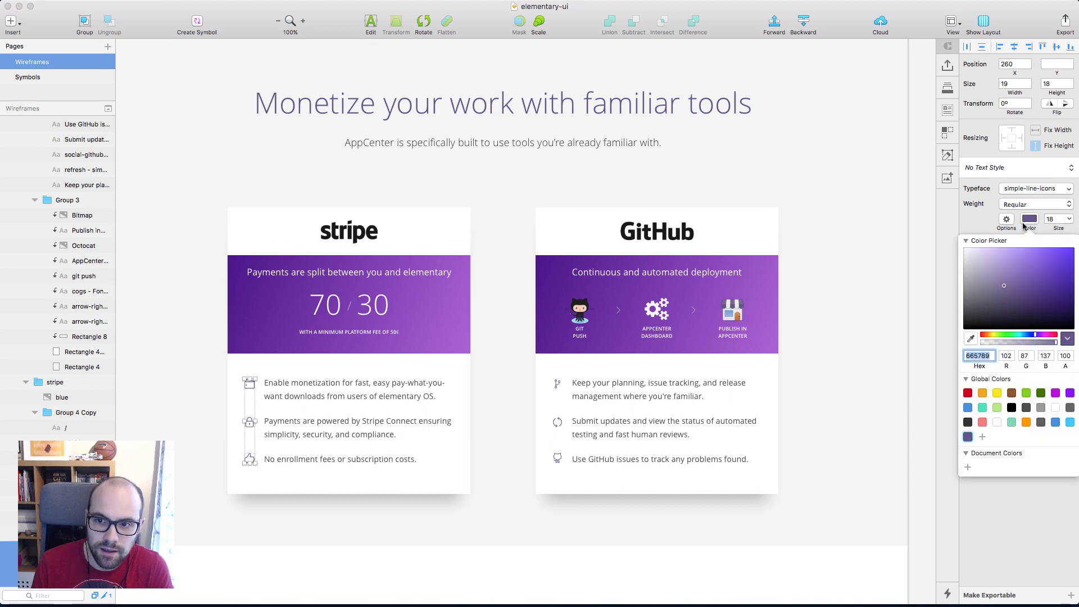
{"action": "left_click", "coordinate": [971, 340]}
{"action": "left_click", "coordinate": [461, 345]}
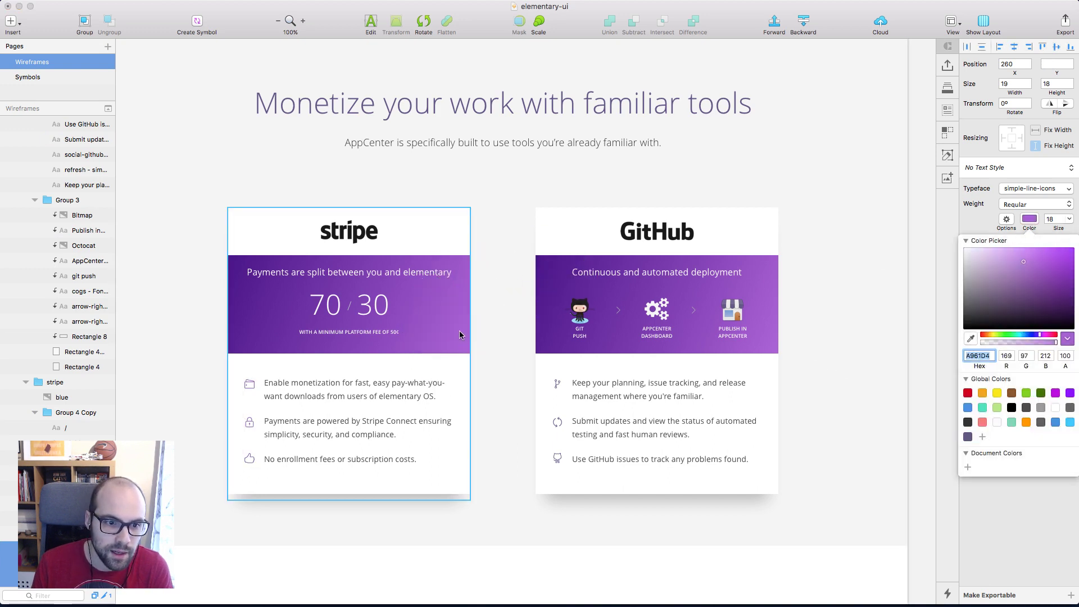
Move the Grape palette screenshot down the canvas beside the Stripe card, to about X -318, Y 1937
{"action": "scroll", "coordinate": [459, 335], "scroll_direction": "up", "scroll_amount": 10}
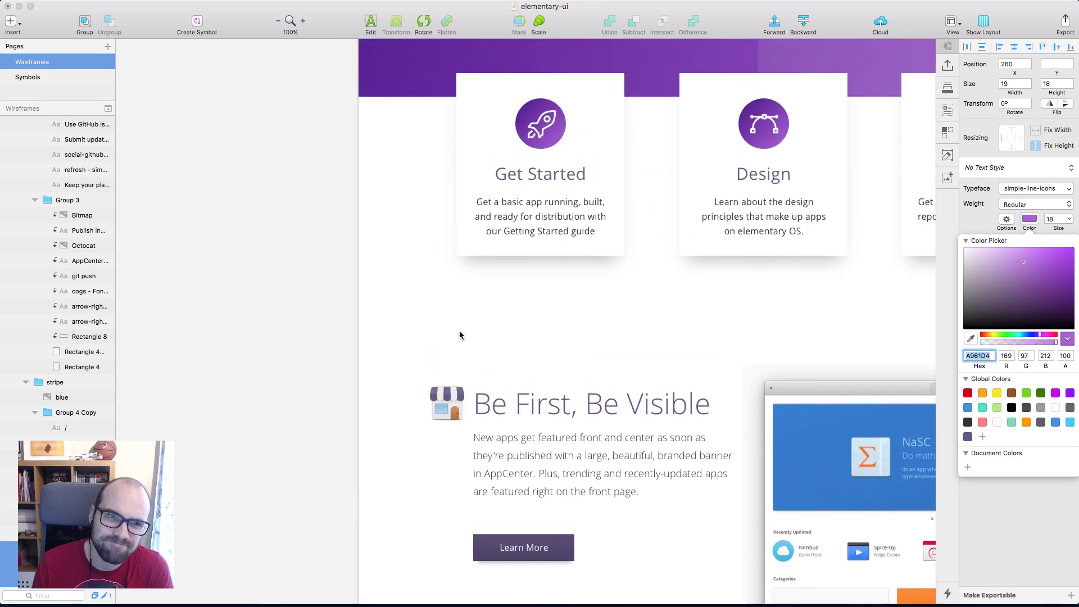
{"action": "scroll", "coordinate": [460, 331], "scroll_direction": "up", "scroll_amount": 7}
{"action": "scroll", "coordinate": [459, 331], "scroll_direction": "left", "scroll_amount": 4}
{"action": "left_click_drag", "start_coordinate": [339, 153], "coordinate": [358, 490]}
{"action": "scroll", "coordinate": [352, 455], "scroll_direction": "down", "scroll_amount": 5}
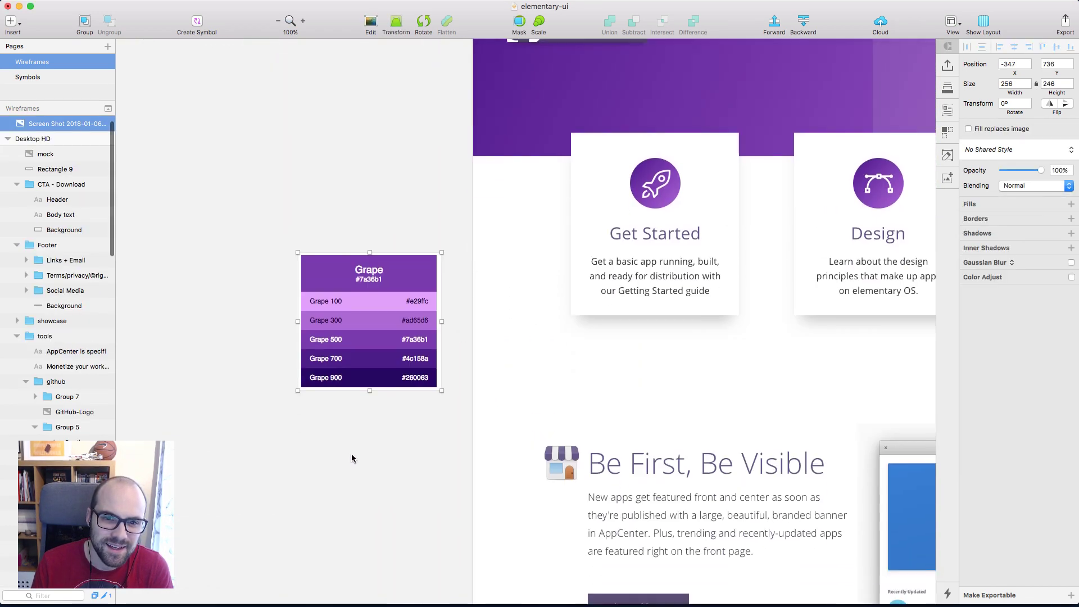
{"action": "scroll", "coordinate": [352, 459], "scroll_direction": "down", "scroll_amount": 10}
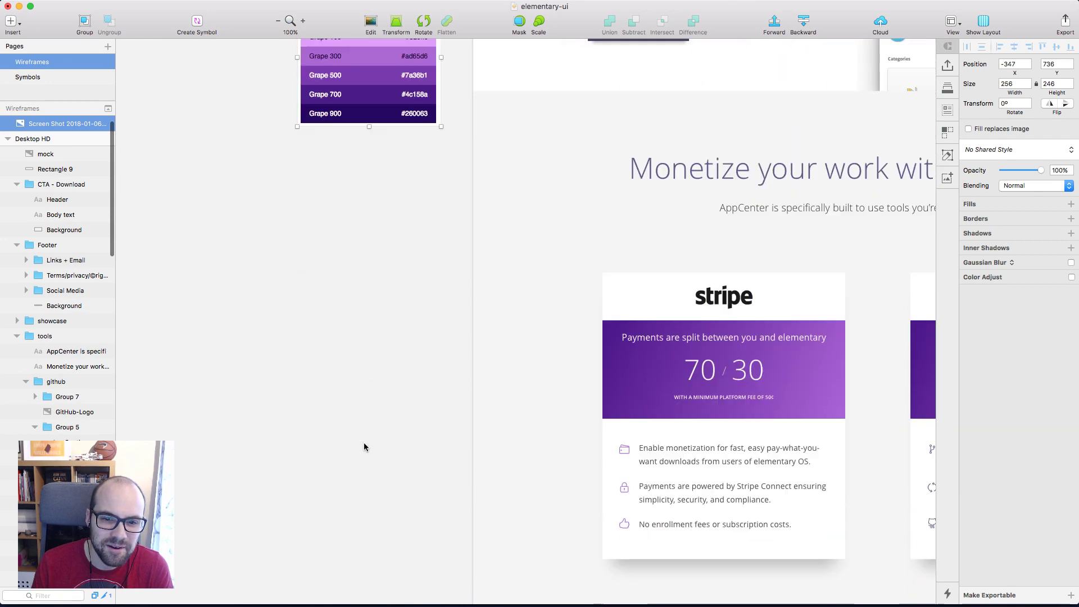
{"action": "scroll", "coordinate": [364, 447], "scroll_direction": "down", "scroll_amount": 3}
{"action": "scroll", "coordinate": [350, 193], "scroll_direction": "up", "scroll_amount": 6}
{"action": "scroll", "coordinate": [350, 193], "scroll_direction": "down", "scroll_amount": 1}
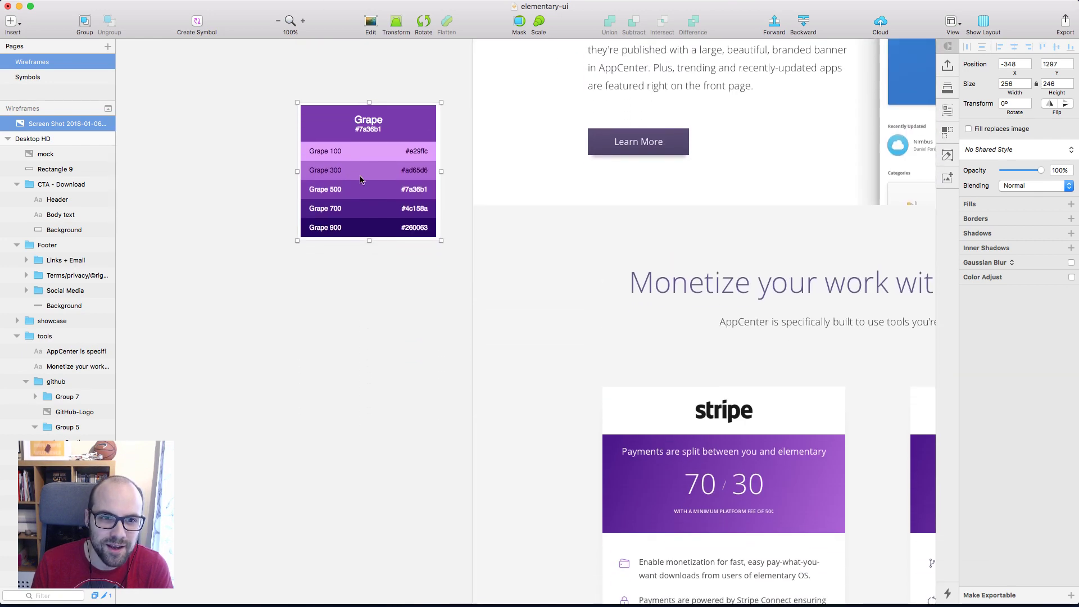
{"action": "left_click_drag", "start_coordinate": [360, 180], "coordinate": [395, 401]}
{"action": "scroll", "coordinate": [377, 423], "scroll_direction": "down", "scroll_amount": 5}
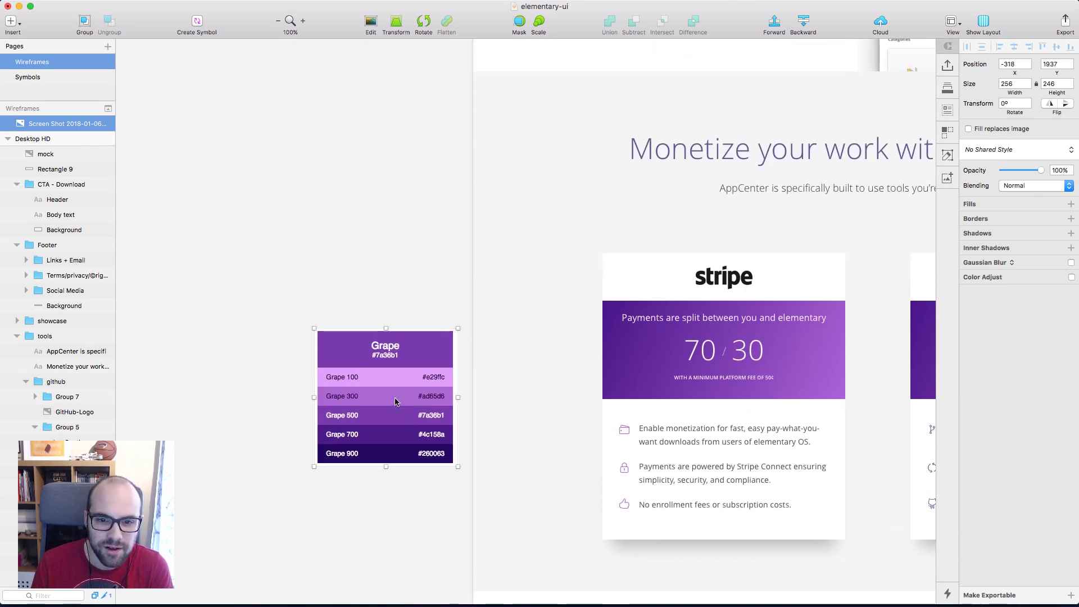
Recolor the three list icons in the Stripe card to AD64D7, sampled from the Grape 300 swatch of the palette screenshot
{"action": "scroll", "coordinate": [421, 390], "scroll_direction": "down", "scroll_amount": 3}
{"action": "scroll", "coordinate": [440, 386], "scroll_direction": "right", "scroll_amount": 2}
{"action": "left_click", "coordinate": [561, 385]}
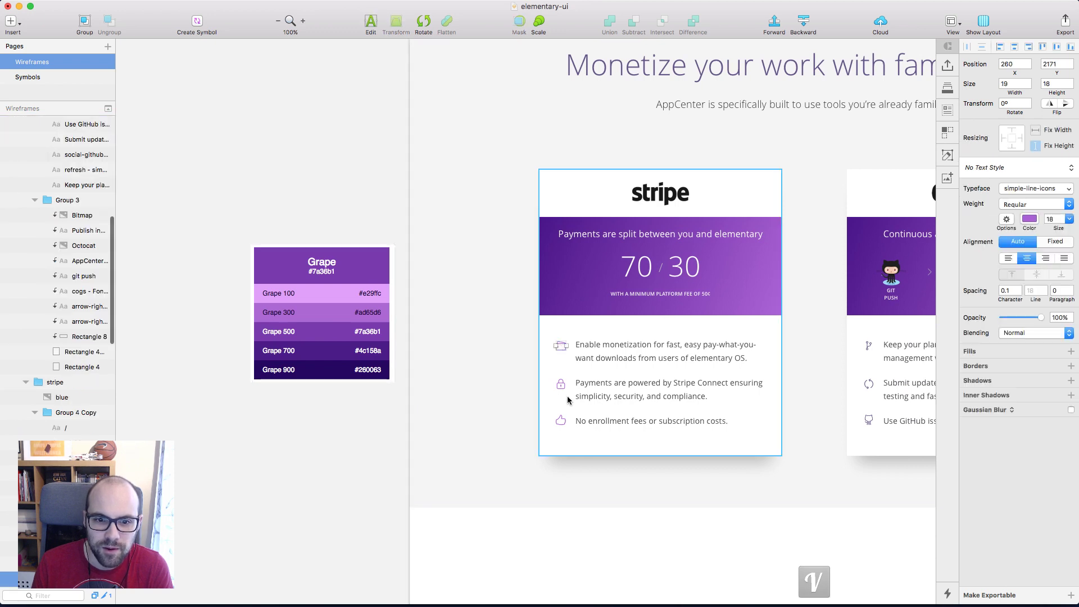
{"action": "left_click", "coordinate": [561, 346], "text": "shift"}
{"action": "left_click", "coordinate": [561, 422], "text": "shift"}
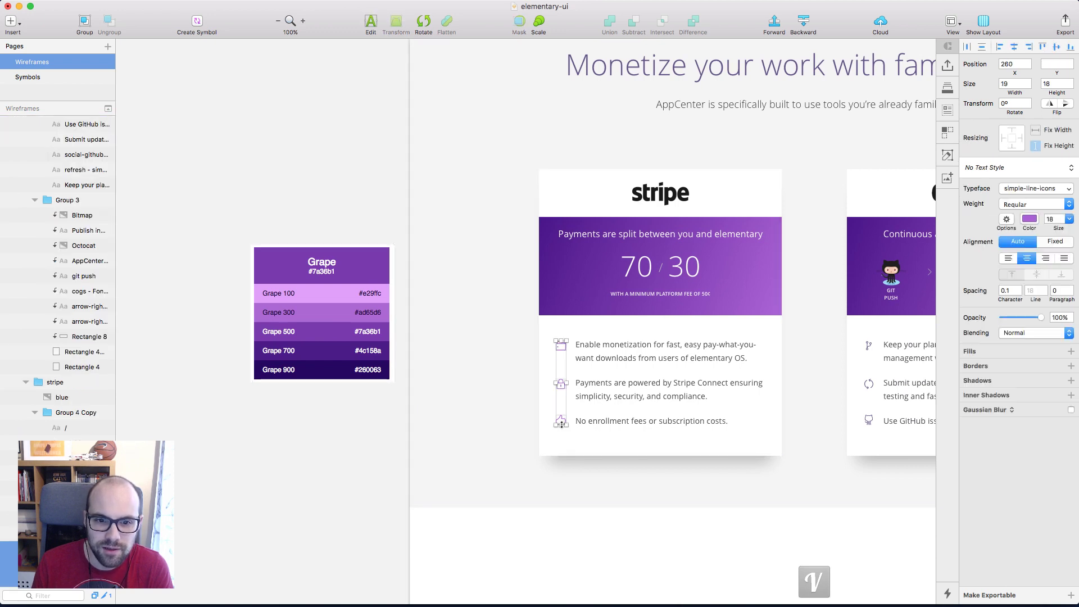
{"action": "left_click", "coordinate": [1037, 220]}
{"action": "left_click", "coordinate": [970, 338]}
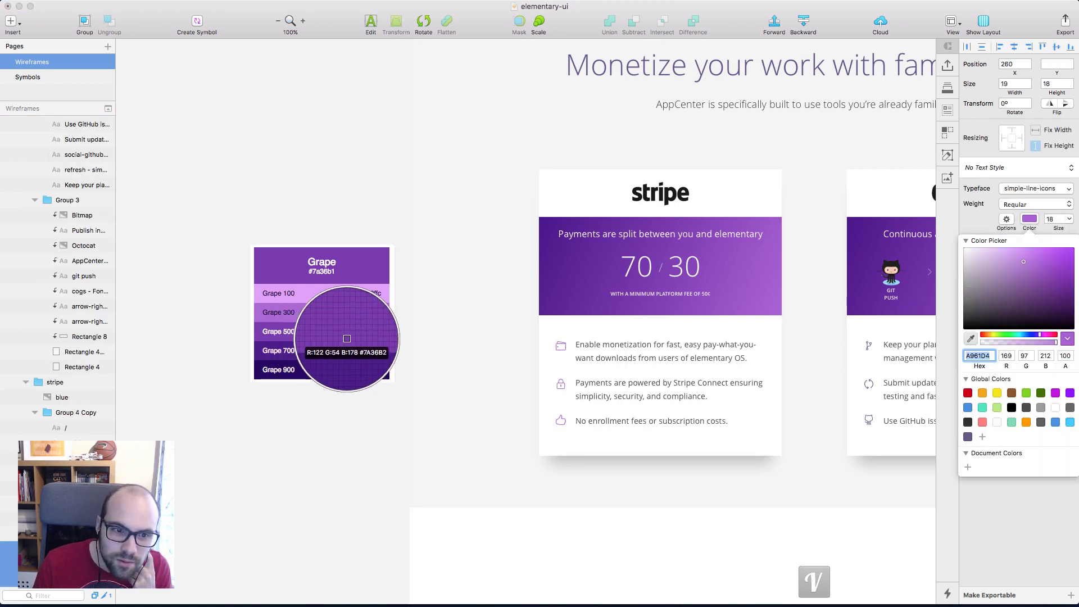
{"action": "left_click", "coordinate": [332, 336]}
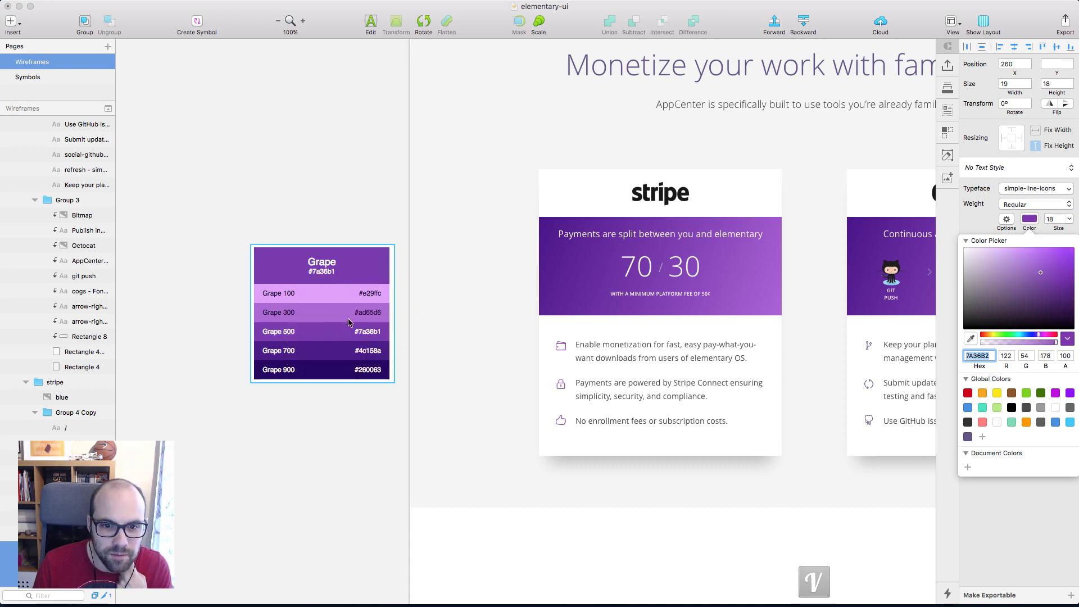
{"action": "left_click", "coordinate": [971, 338]}
{"action": "left_click", "coordinate": [335, 318]}
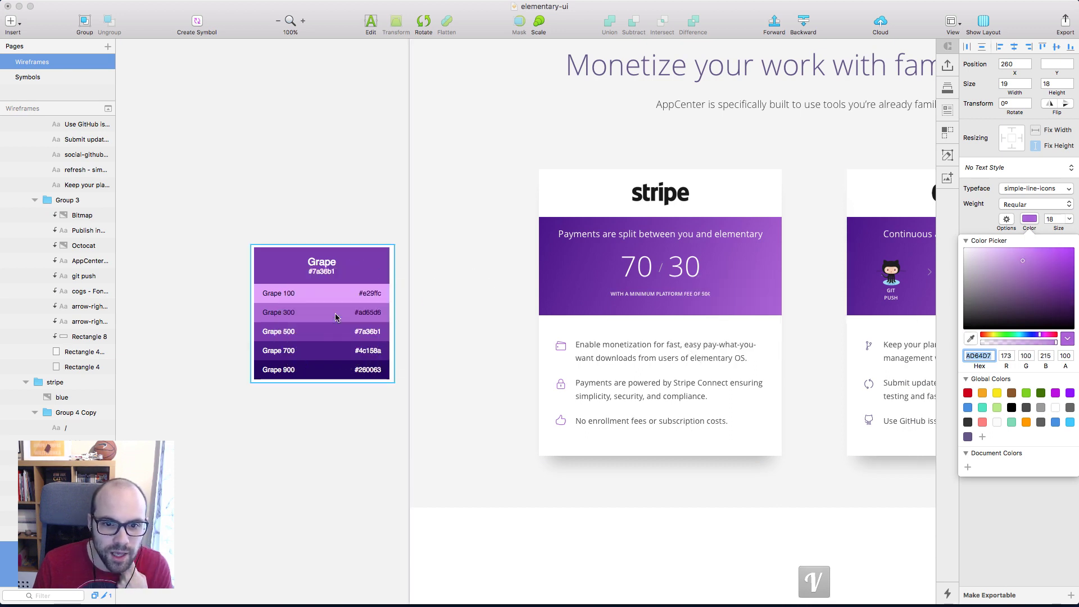
Add a solid 7A36B2 fill to the Stripe logo, sampled from the Grape 500 swatch
{"action": "scroll", "coordinate": [645, 327], "scroll_direction": "right", "scroll_amount": 3}
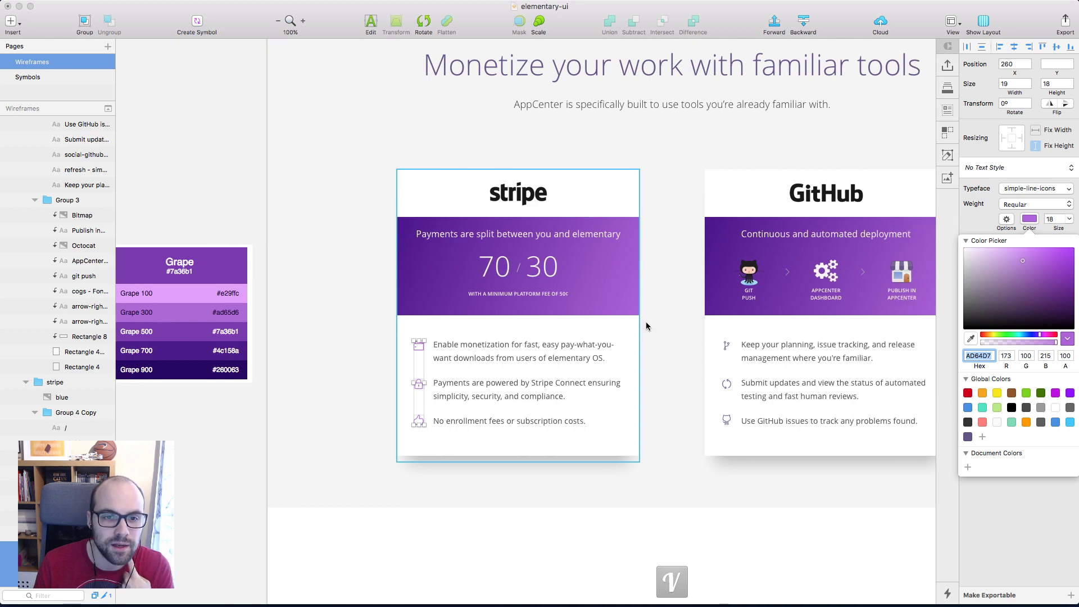
{"action": "left_click", "coordinate": [527, 198]}
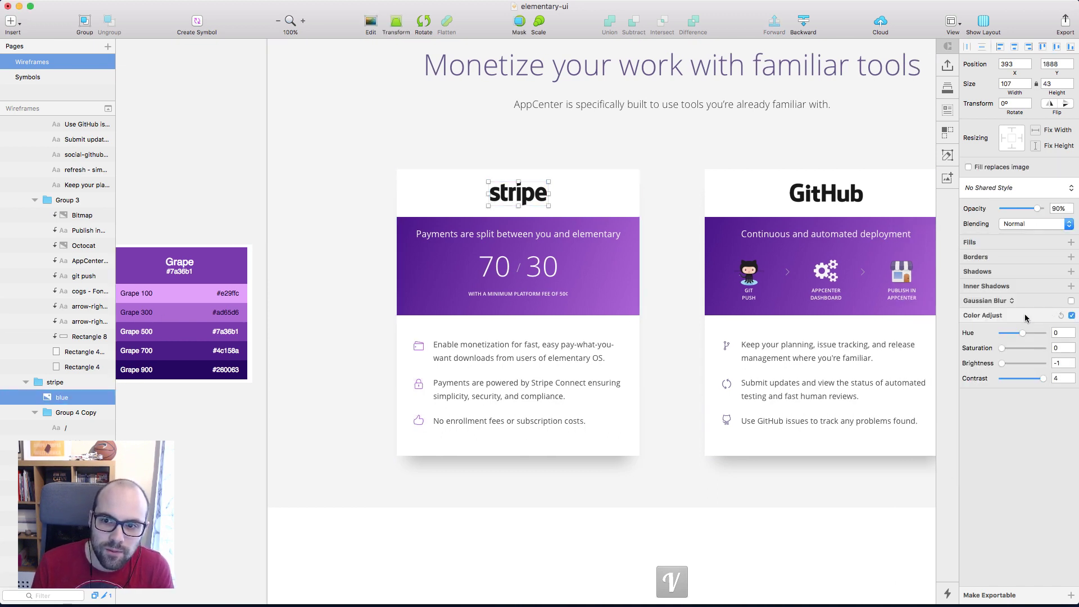
{"action": "left_click", "coordinate": [995, 242]}
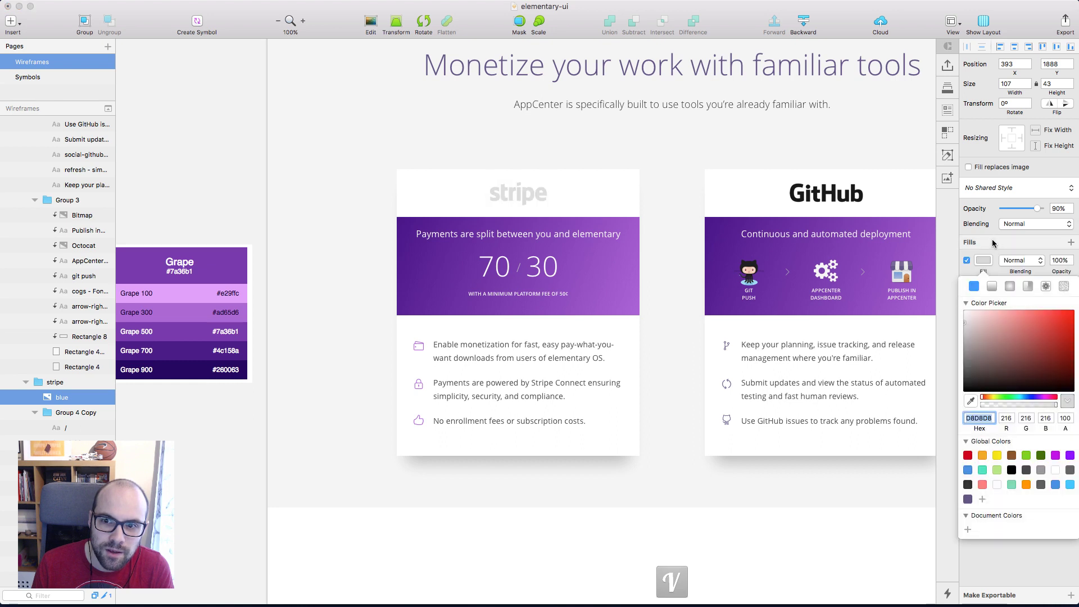
{"action": "left_click", "coordinate": [971, 402]}
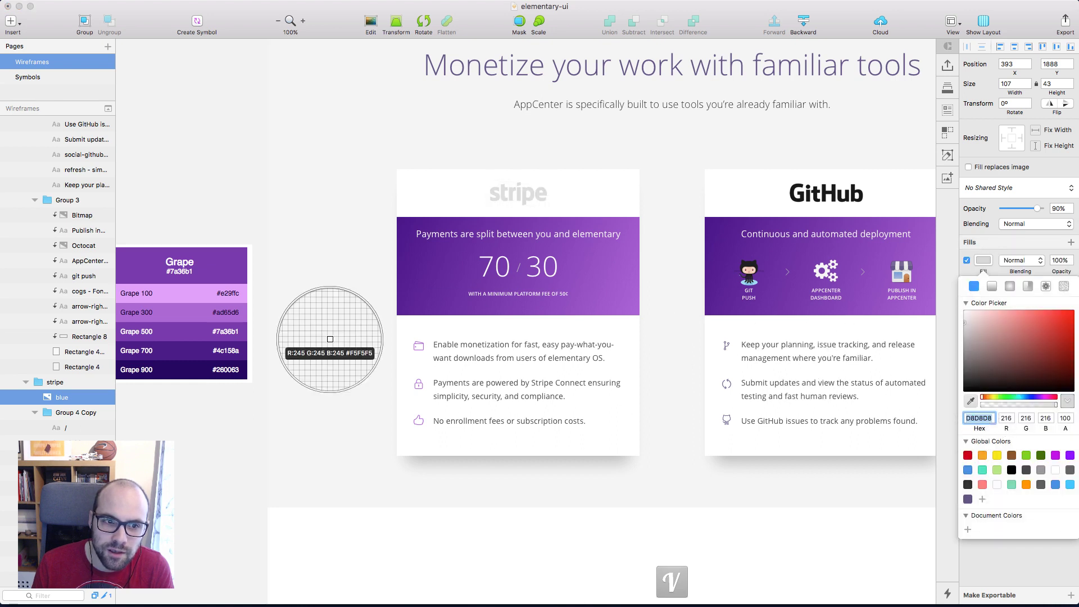
{"action": "left_click", "coordinate": [197, 331]}
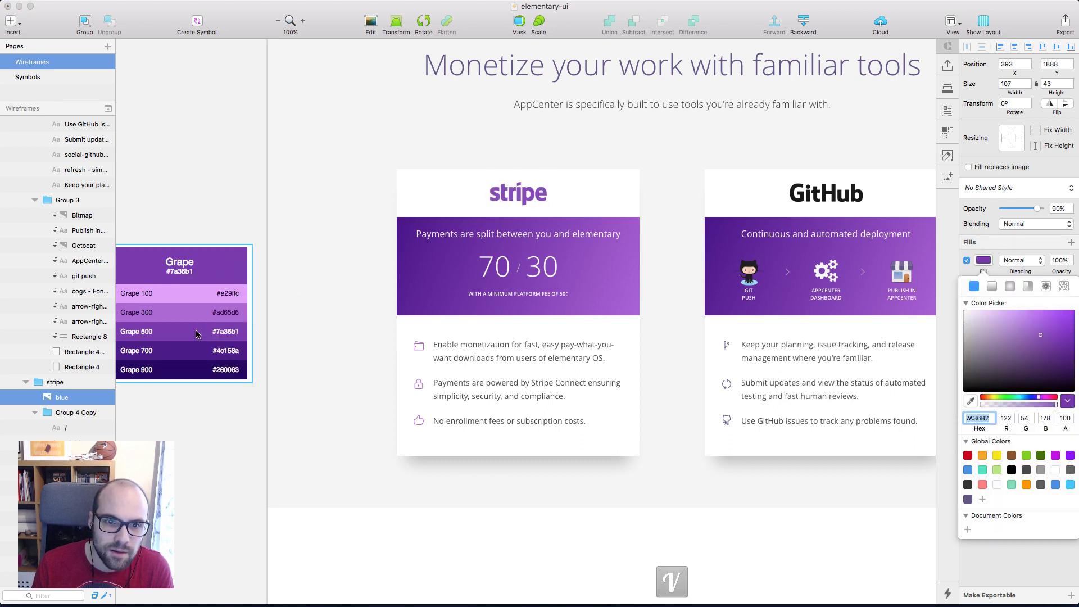
Add a solid 884ABA fill to the GitHub logo, sampled from the Stripe logo
{"action": "scroll", "coordinate": [196, 334], "scroll_direction": "right", "scroll_amount": 5}
{"action": "left_click", "coordinate": [688, 193]}
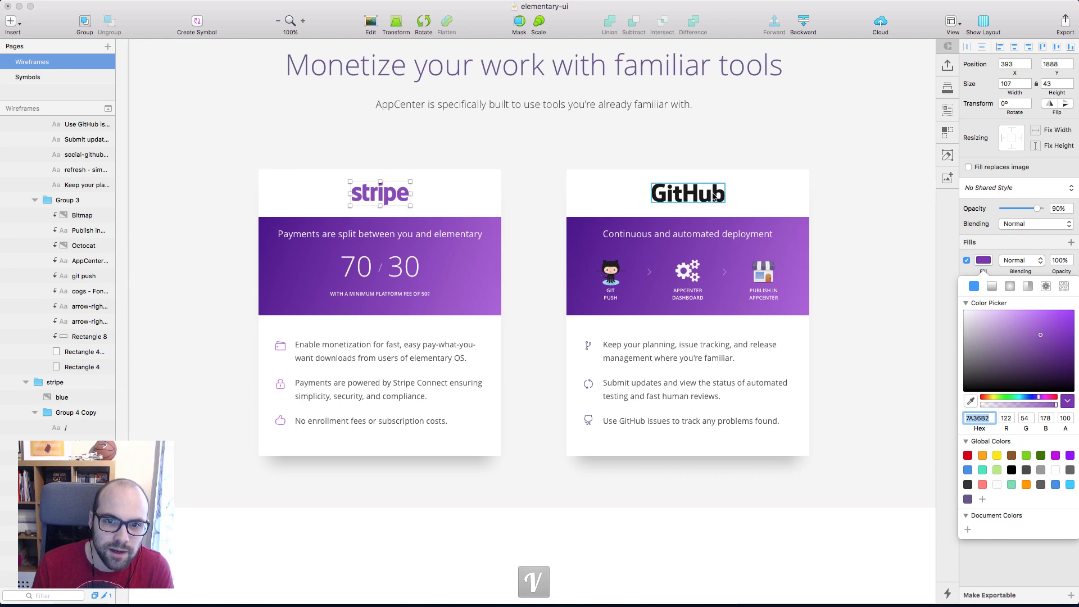
{"action": "left_click", "coordinate": [987, 243]}
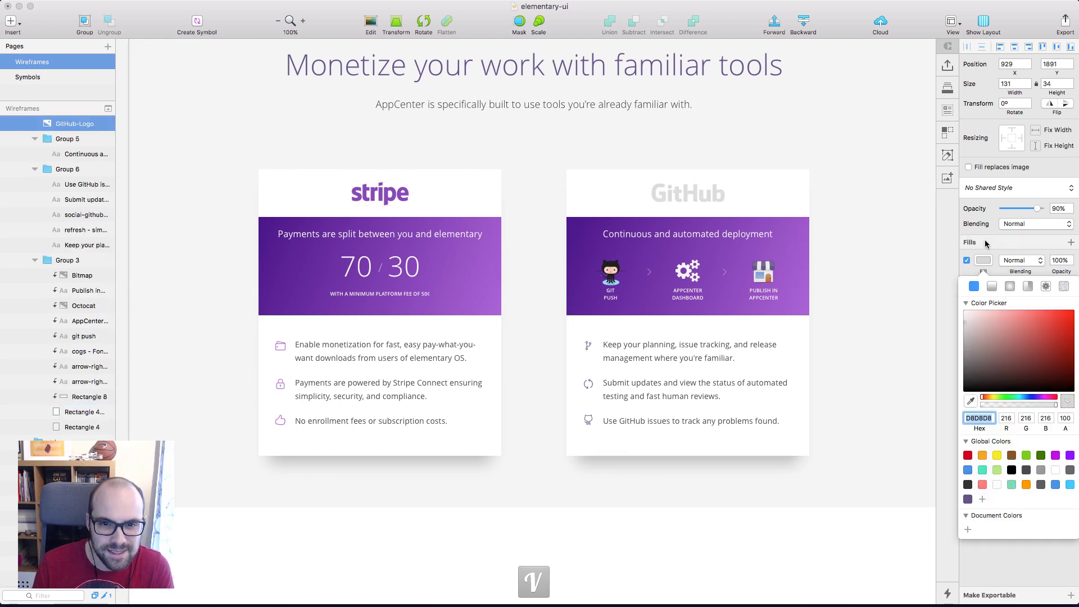
{"action": "left_click", "coordinate": [970, 402]}
{"action": "left_click", "coordinate": [374, 191]}
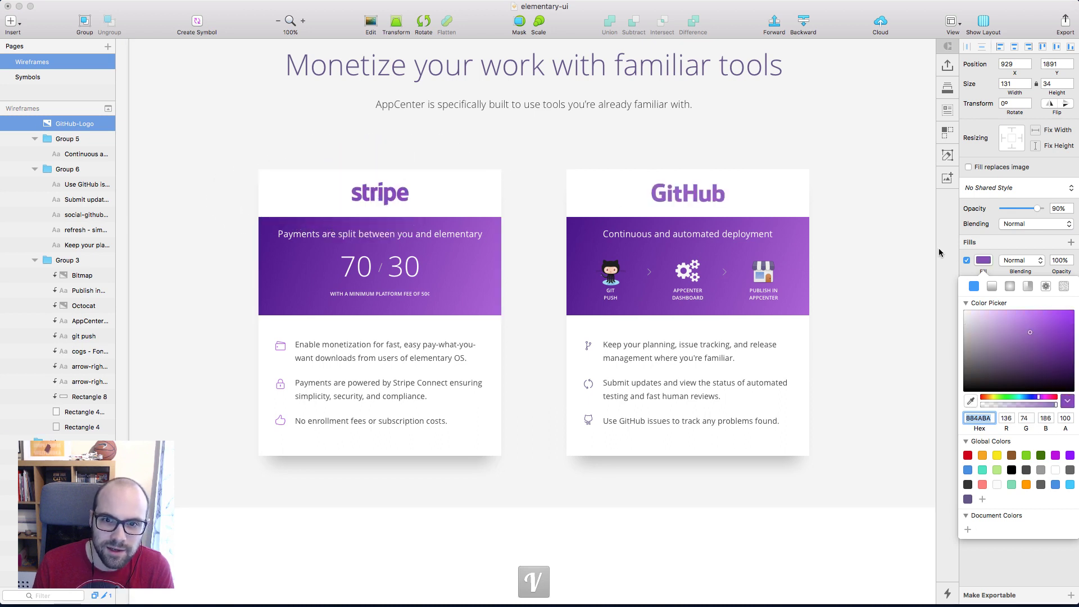
{"action": "scroll", "coordinate": [915, 250], "scroll_direction": "right", "scroll_amount": 3}
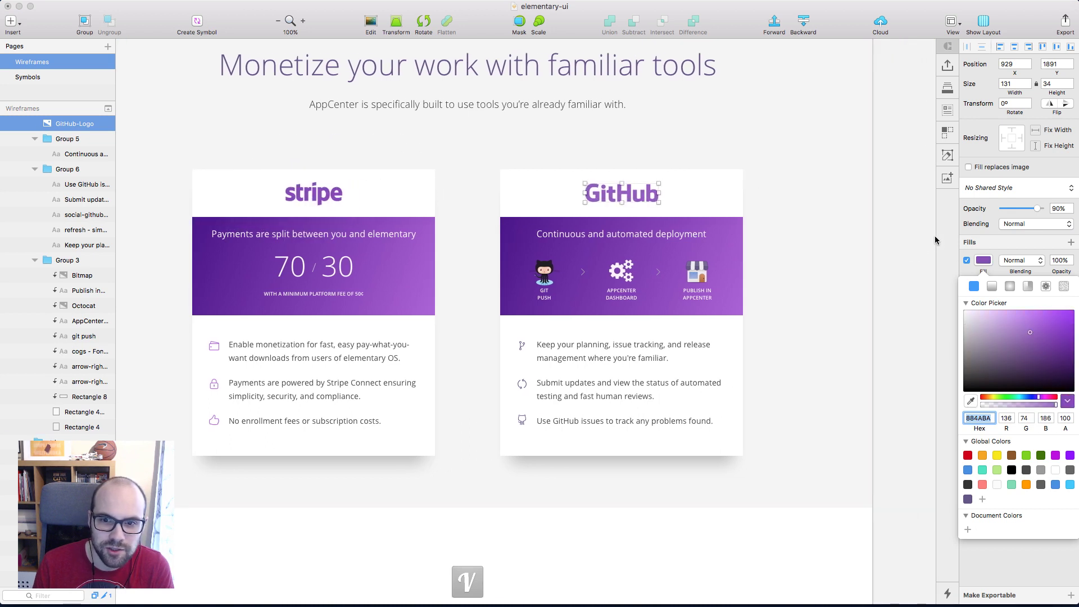
{"action": "left_click", "coordinate": [922, 236]}
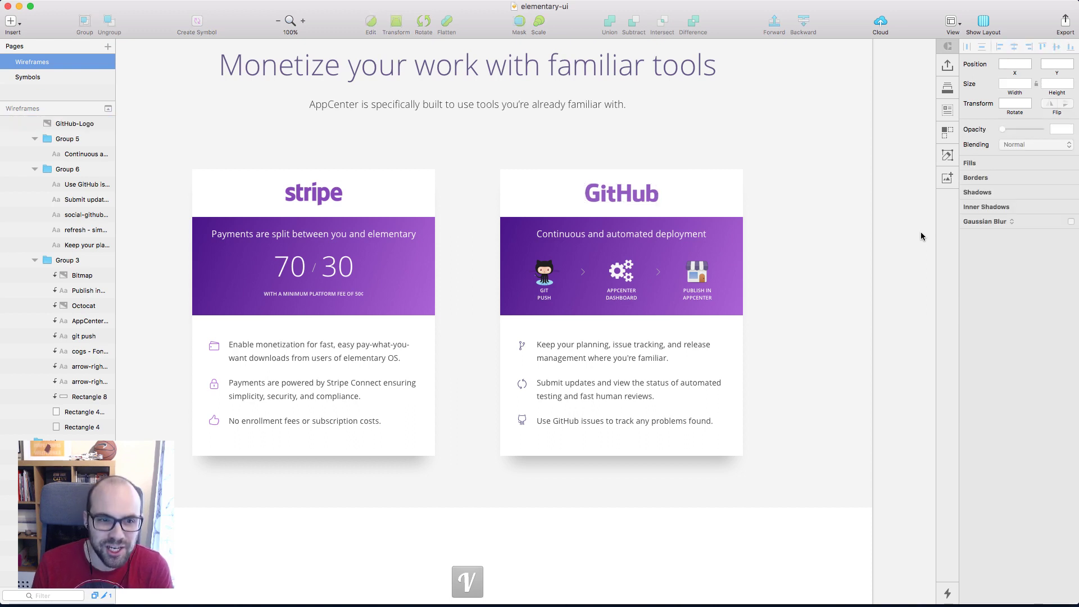
Recolor the refresh and GitHub cat icons in the GitHub card's list to AD64D7, sampled from the Grape 300 swatch
{"action": "left_click", "coordinate": [522, 384]}
{"action": "left_click", "coordinate": [522, 421], "text": "shift"}
{"action": "left_click", "coordinate": [1029, 218]}
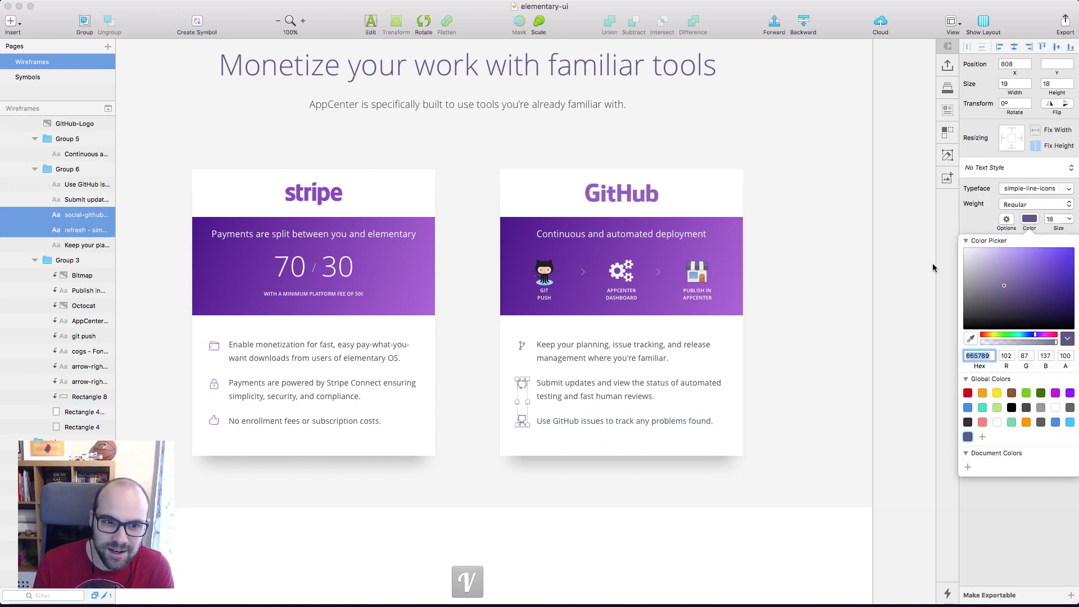
{"action": "scroll", "coordinate": [650, 299], "scroll_direction": "left", "scroll_amount": 3}
{"action": "scroll", "coordinate": [650, 300], "scroll_direction": "left", "scroll_amount": 3}
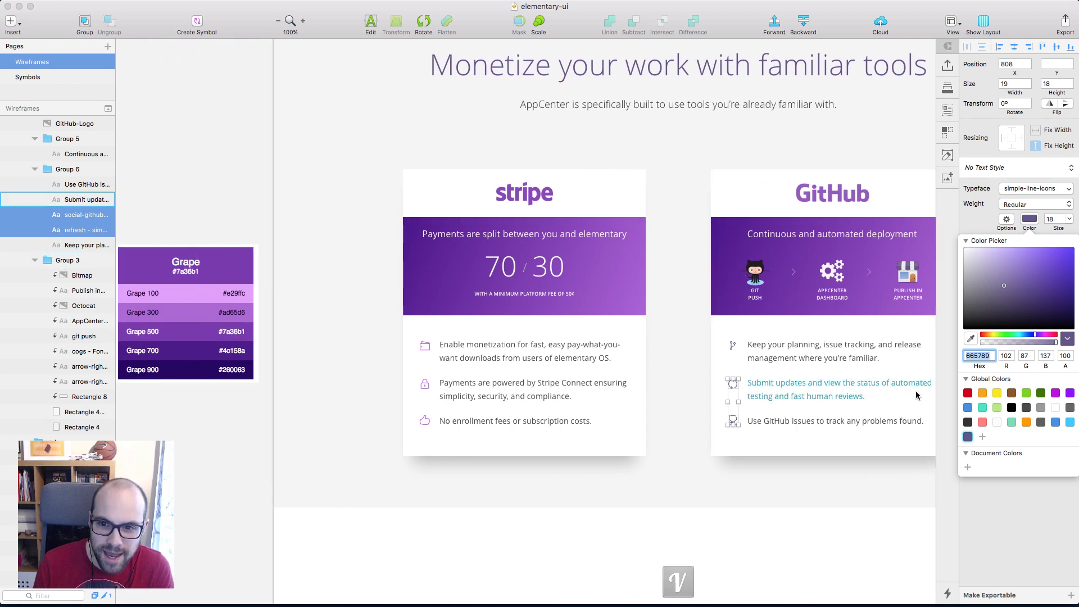
{"action": "left_click", "coordinate": [971, 338]}
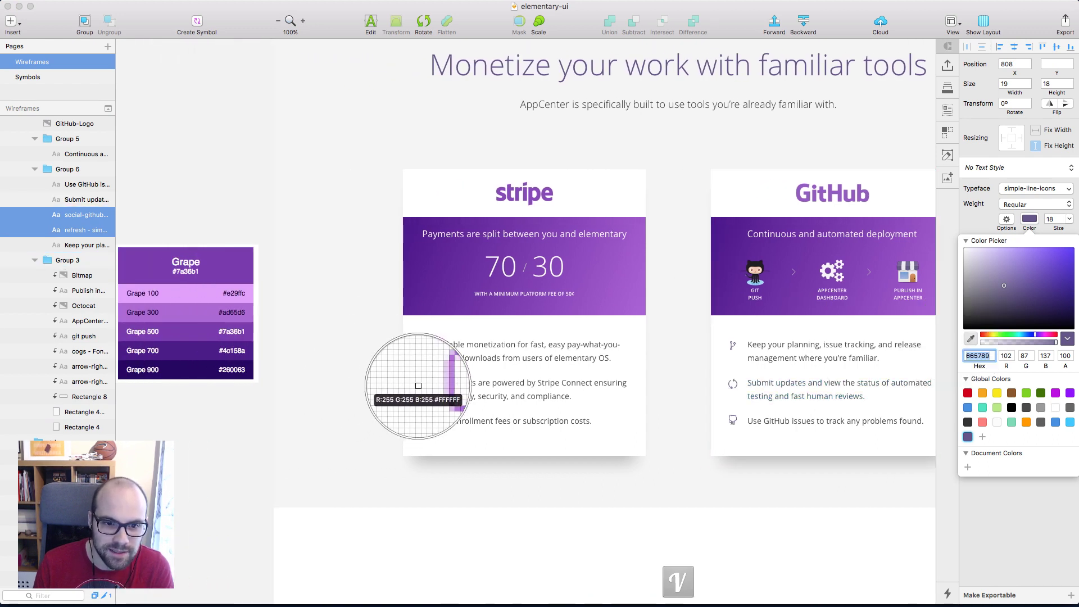
{"action": "left_click", "coordinate": [199, 336]}
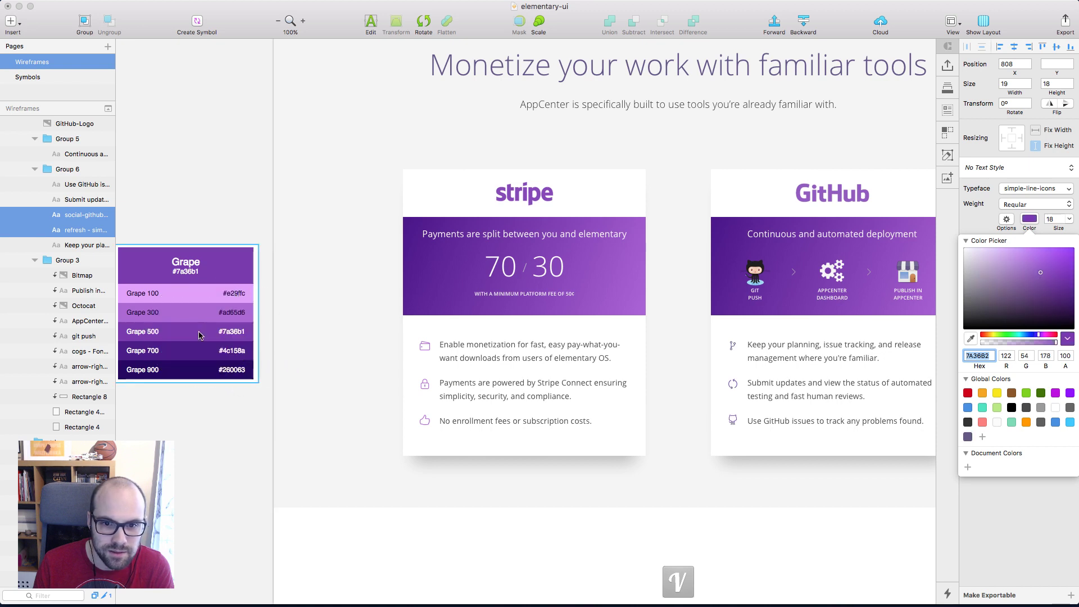
{"action": "left_click", "coordinate": [971, 337]}
{"action": "left_click", "coordinate": [171, 315]}
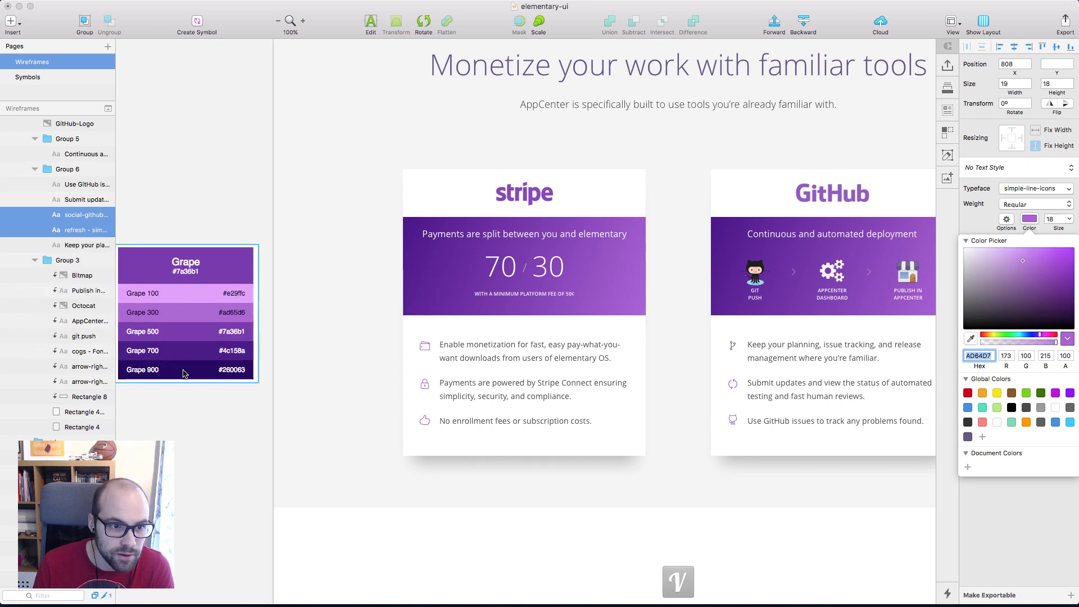
{"action": "left_click", "coordinate": [212, 451]}
Set the border color of all five shapes in the GitHub card's branch icon to AD64D7, sampled from the refresh icon
{"action": "scroll", "coordinate": [208, 451], "scroll_direction": "right", "scroll_amount": 5}
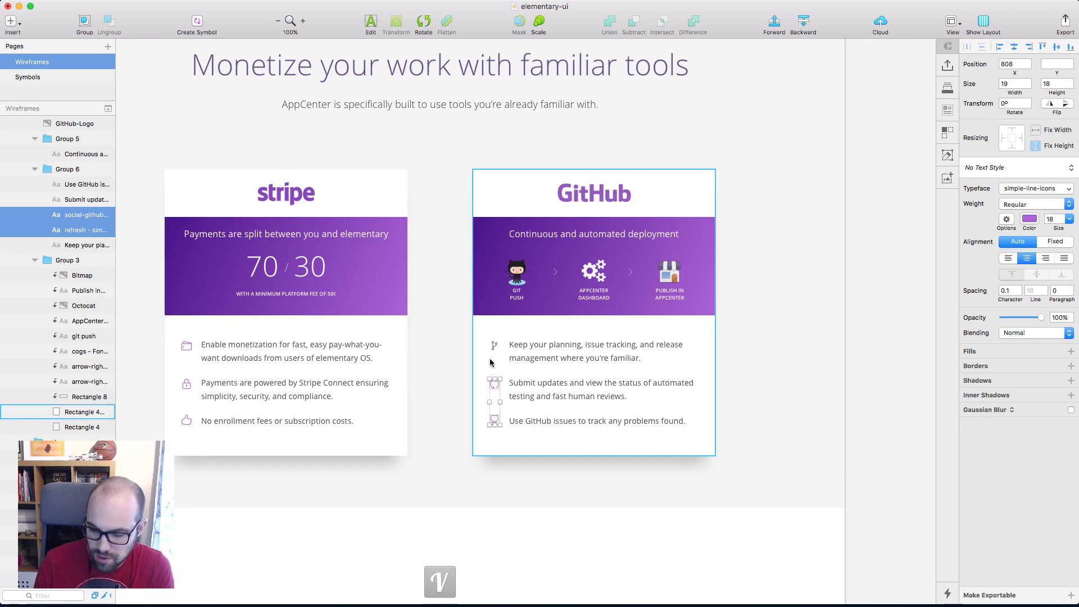
{"action": "key", "text": "super+2"}
{"action": "scroll", "coordinate": [490, 360], "scroll_direction": "up", "scroll_amount": 5}
{"action": "left_click", "coordinate": [520, 238]}
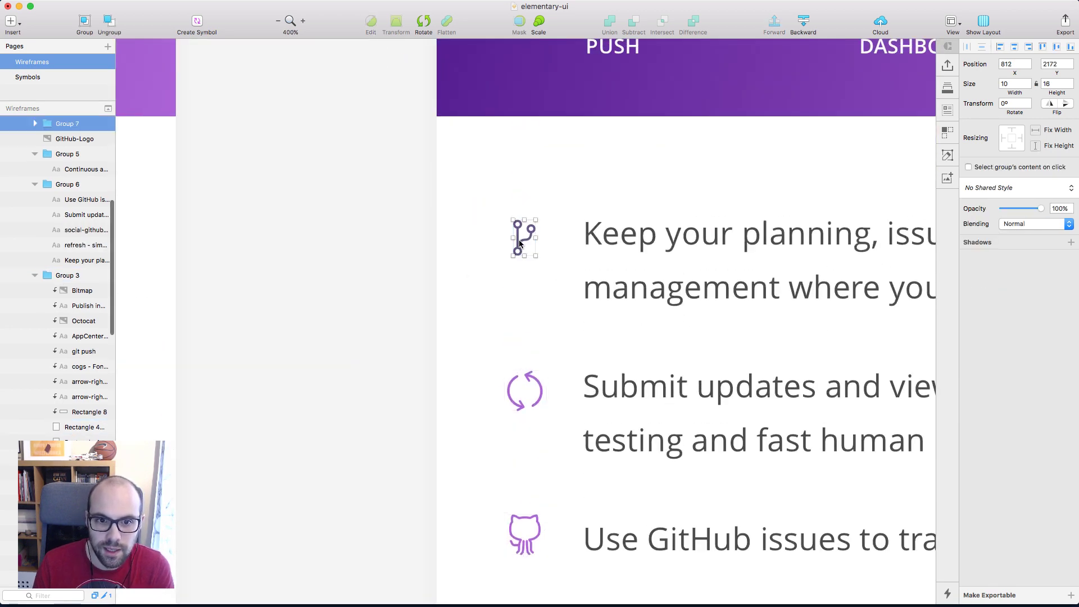
{"action": "left_click", "coordinate": [522, 243]}
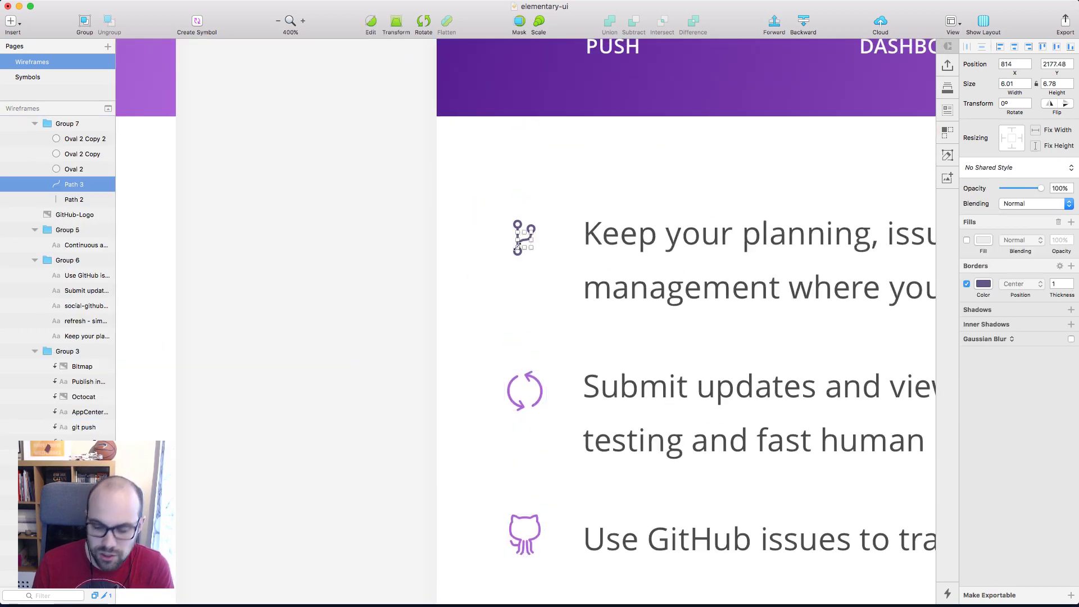
{"action": "key", "text": "super+2"}
{"action": "left_click", "coordinate": [515, 258], "text": "shift"}
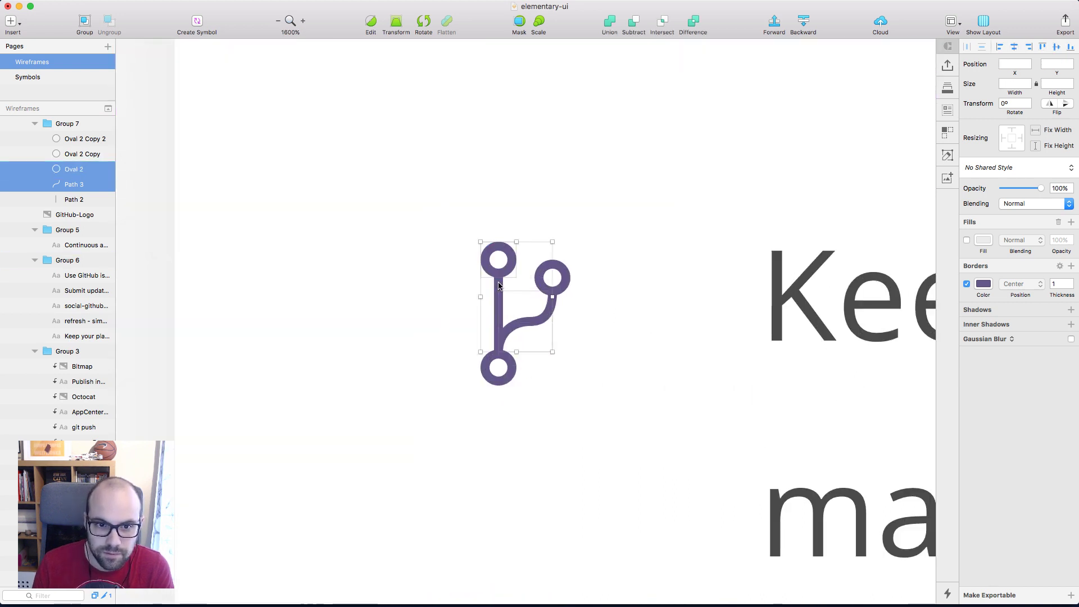
{"action": "left_click", "coordinate": [500, 307], "text": "shift"}
{"action": "left_click", "coordinate": [566, 287], "text": "shift"}
{"action": "left_click", "coordinate": [509, 376], "text": "shift"}
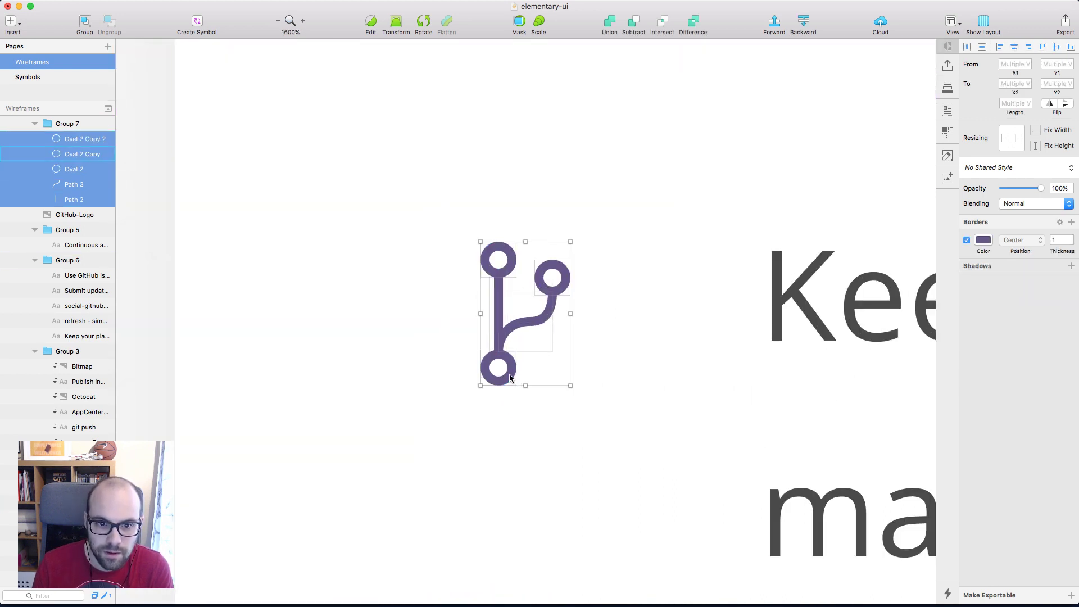
{"action": "left_click", "coordinate": [983, 242]}
{"action": "scroll", "coordinate": [656, 396], "scroll_direction": "down", "scroll_amount": 8}
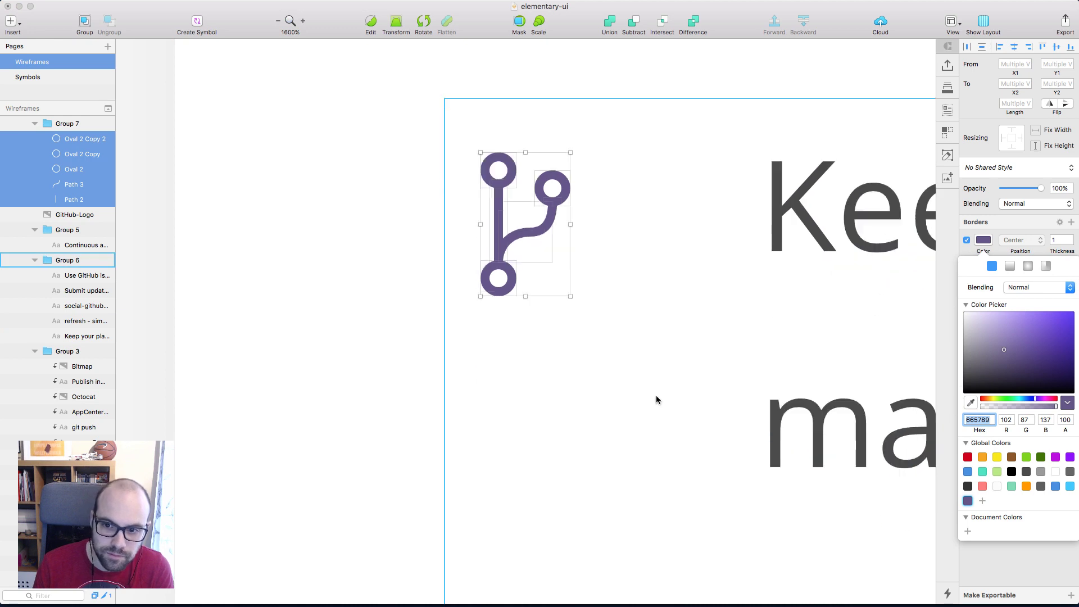
{"action": "scroll", "coordinate": [656, 400], "scroll_direction": "up", "scroll_amount": 3}
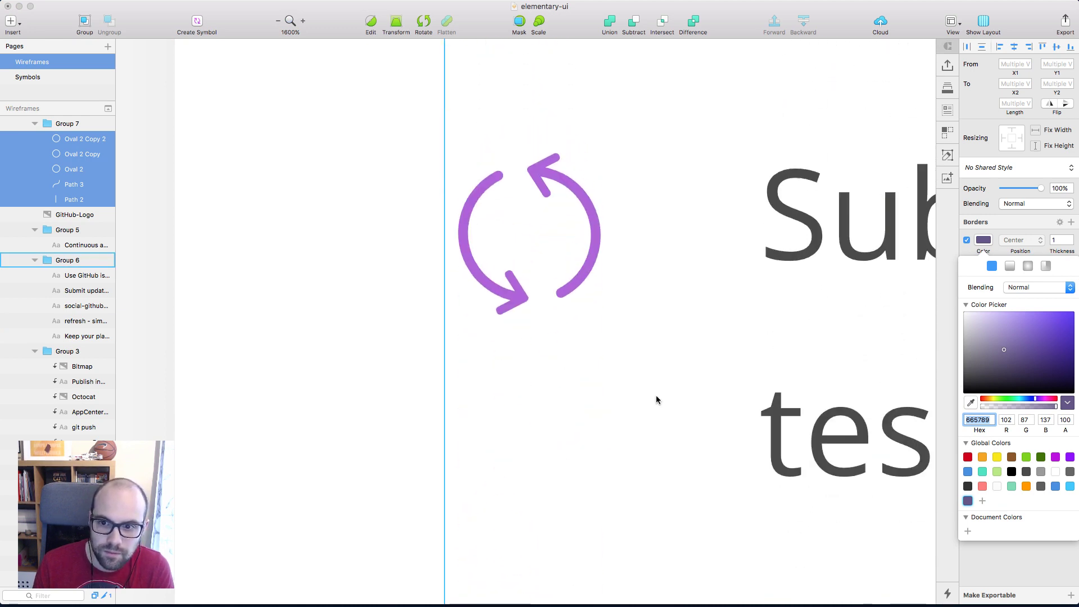
{"action": "left_click", "coordinate": [970, 403]}
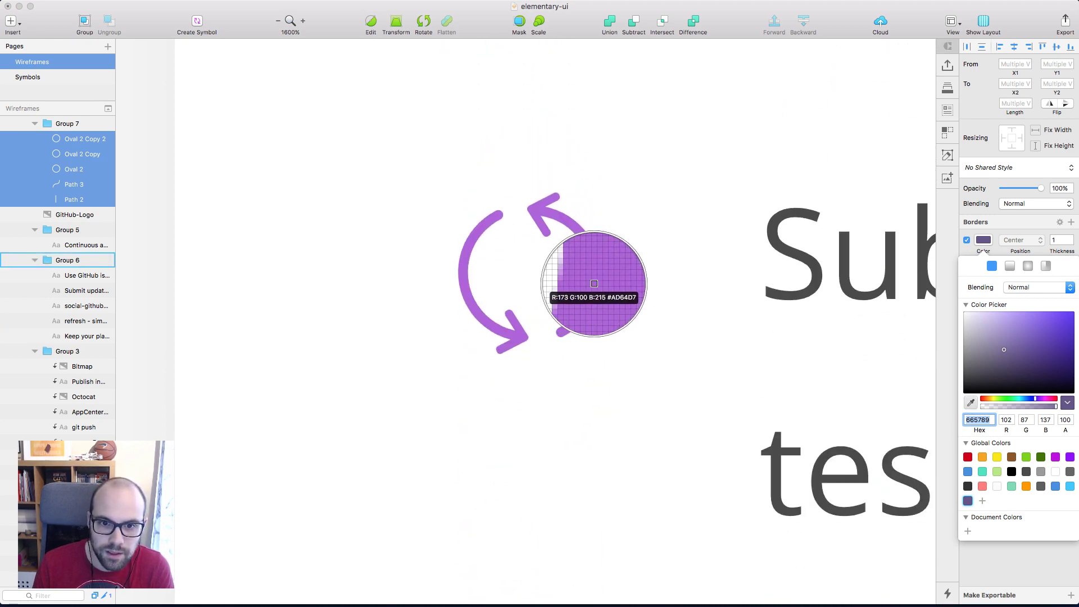
{"action": "left_click", "coordinate": [594, 285]}
{"action": "scroll", "coordinate": [658, 274], "scroll_direction": "up", "scroll_amount": 6}
{"action": "scroll", "coordinate": [659, 273], "scroll_direction": "up", "scroll_amount": 10}
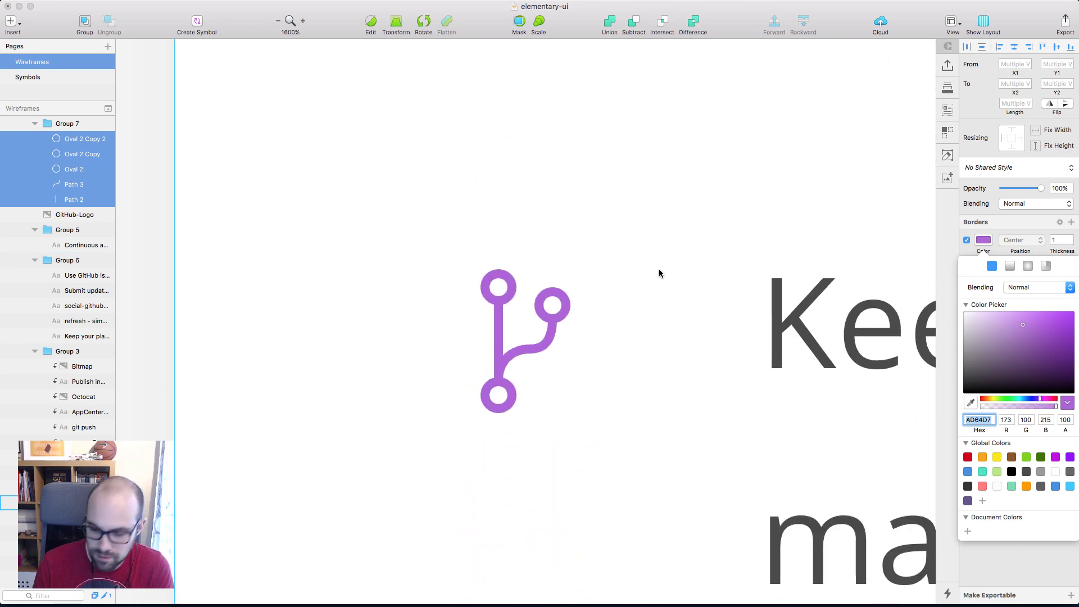
{"action": "key", "text": "super+0"}
{"action": "key", "text": "Escape"}
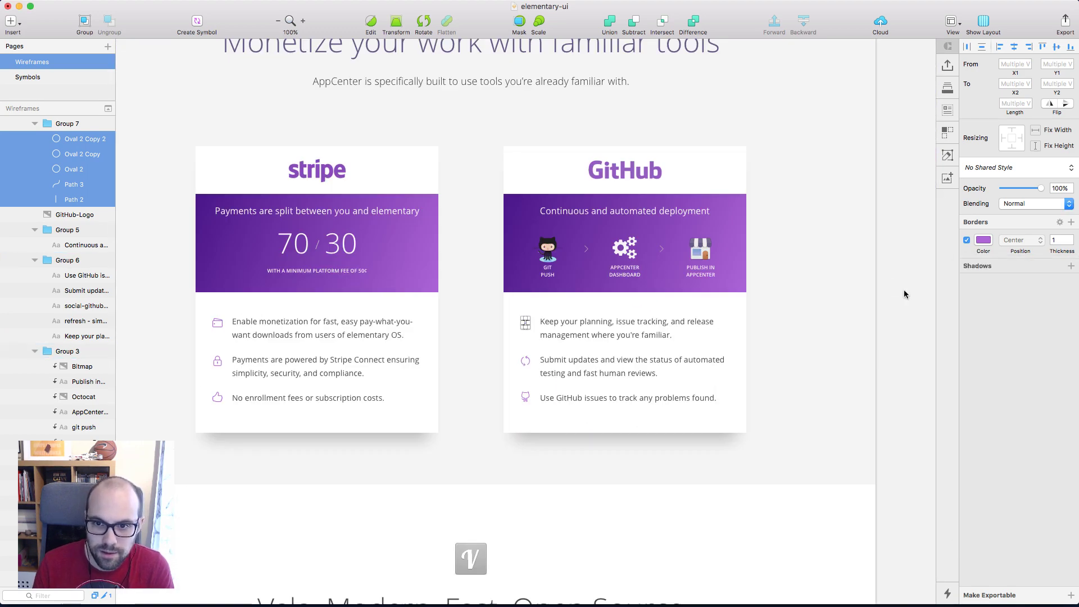
{"action": "key", "text": "Escape"}
Set the opacity of the blurred shadow rectangles beneath the Stripe and GitHub cards to 30%
{"action": "scroll", "coordinate": [892, 297], "scroll_direction": "up", "scroll_amount": 1}
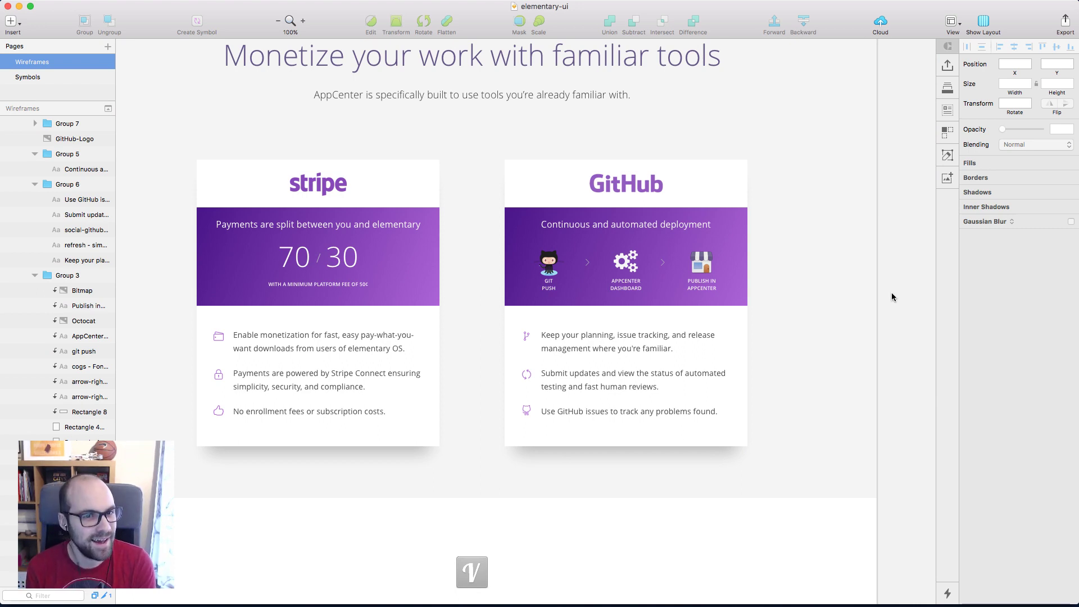
{"action": "left_click", "coordinate": [675, 451]}
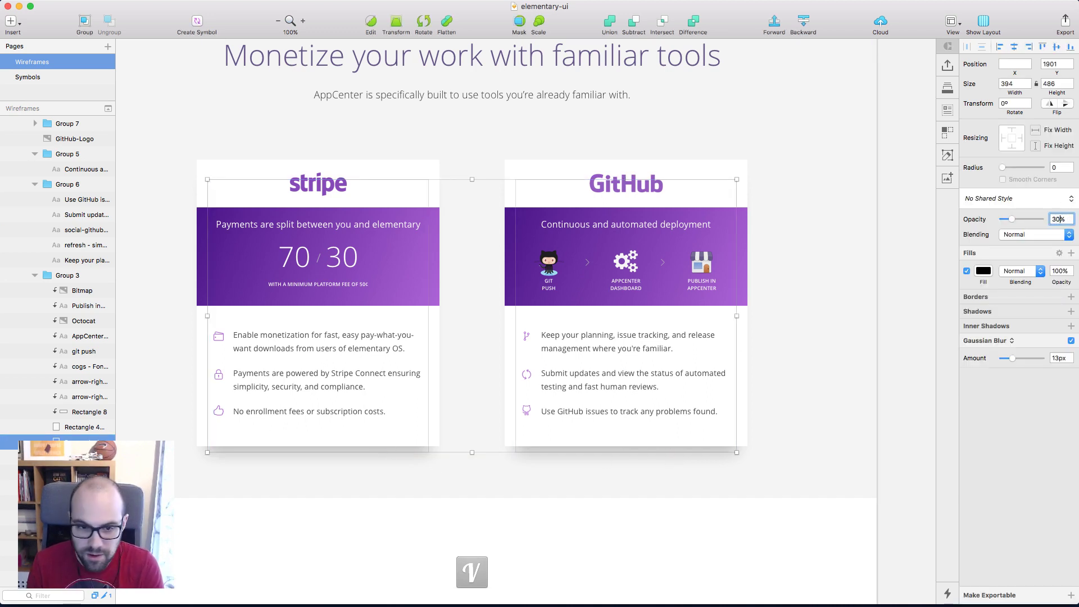
{"action": "type", "text": "30"}
{"action": "key", "text": "Return"}
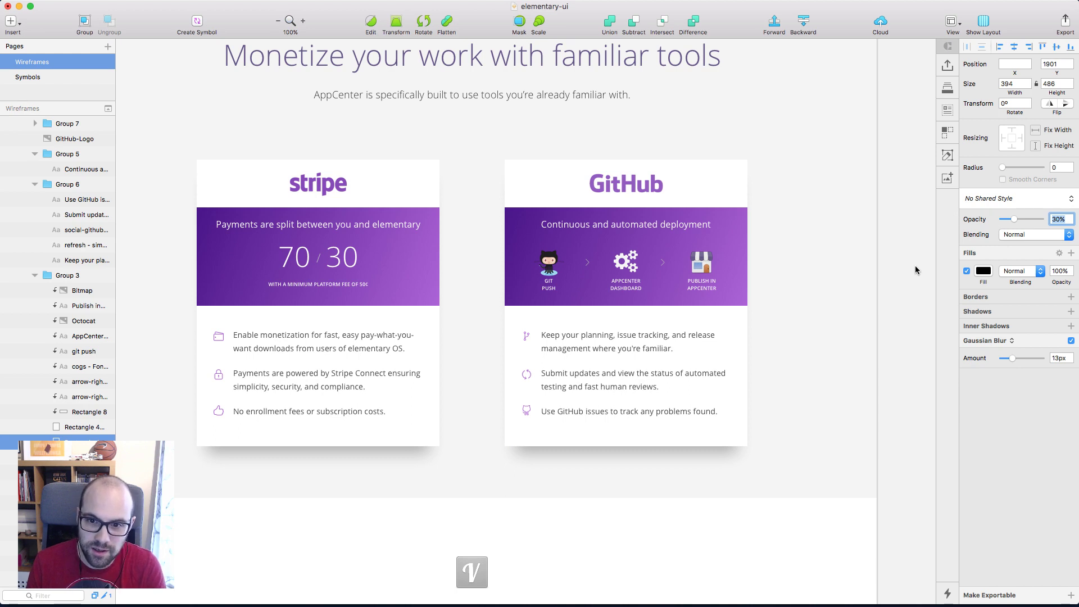
{"action": "left_click_drag", "start_coordinate": [472, 452], "coordinate": [473, 452]}
{"action": "left_click", "coordinate": [914, 372]}
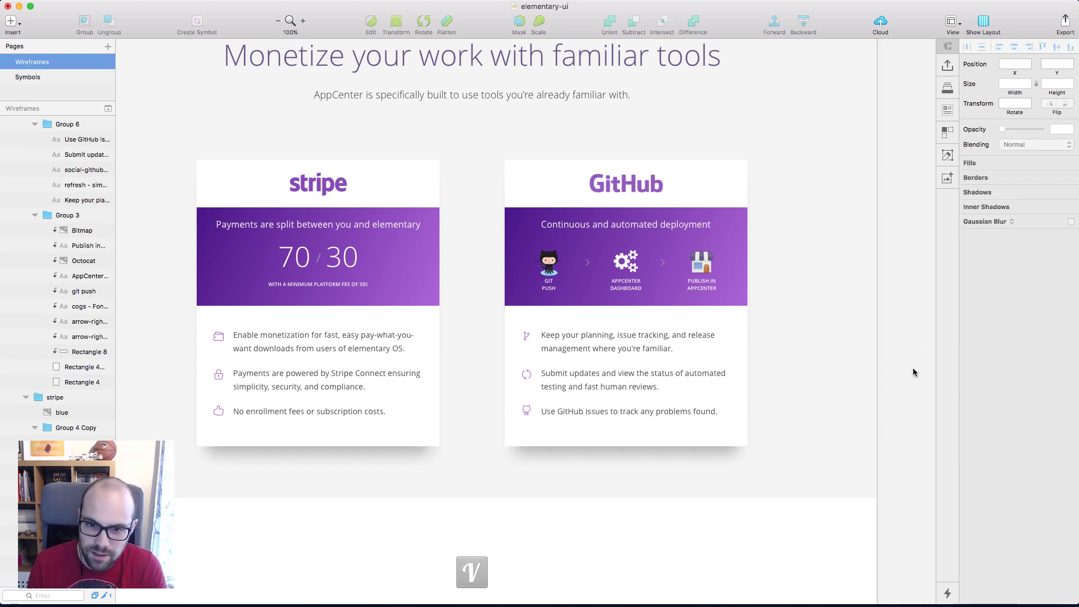
Set the opacity of the blurred shadow rectangles beneath the Get Started, Design and Reference cards to 30%
{"action": "scroll", "coordinate": [914, 373], "scroll_direction": "up", "scroll_amount": 10}
{"action": "scroll", "coordinate": [913, 372], "scroll_direction": "up", "scroll_amount": 3}
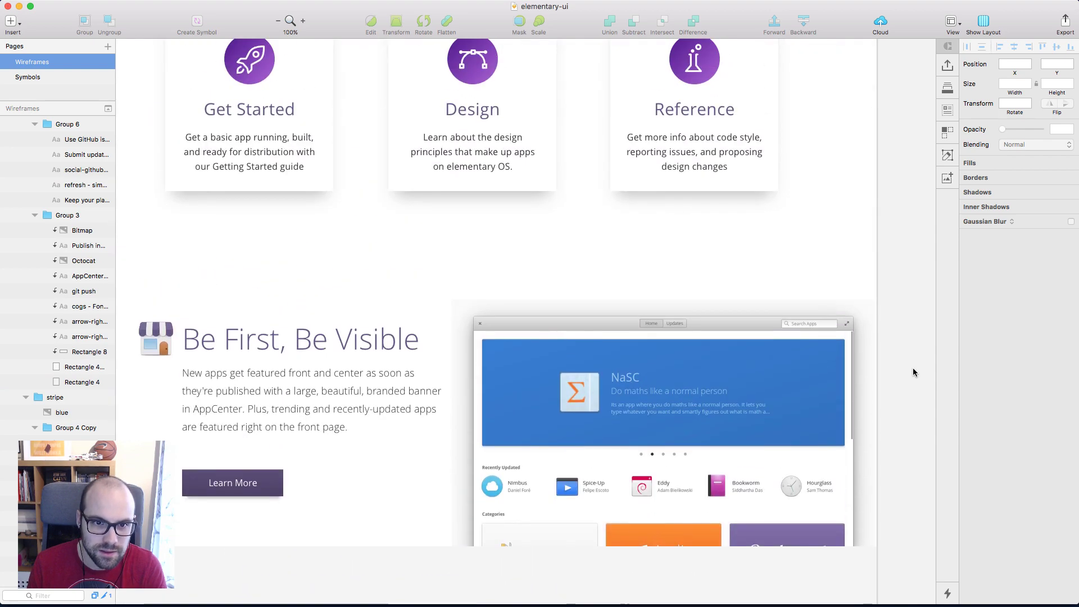
{"action": "left_click", "coordinate": [652, 193]}
{"action": "left_click", "coordinate": [490, 194], "text": "shift"}
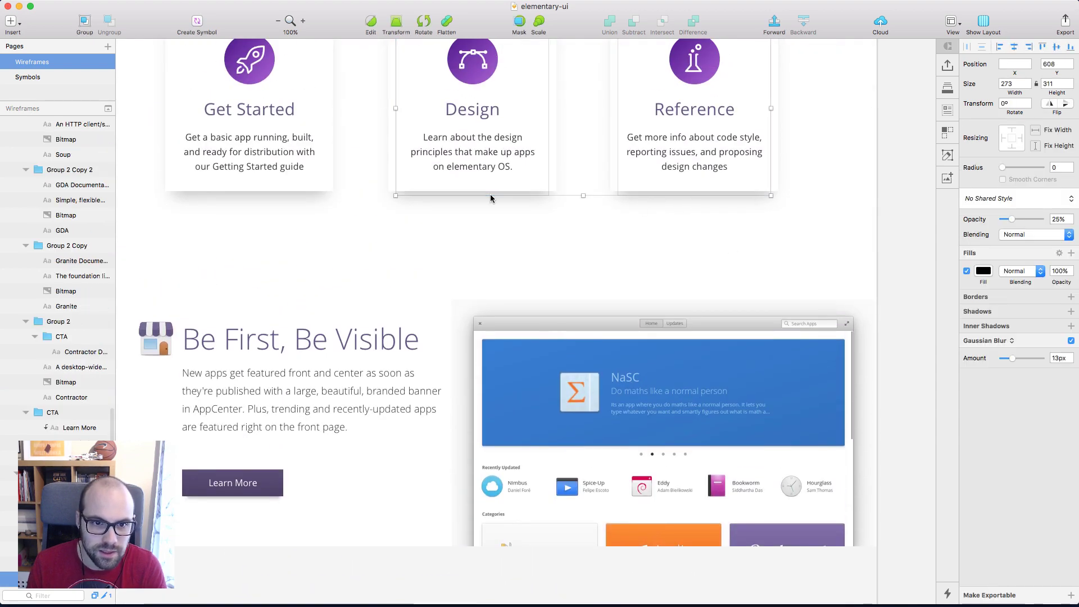
{"action": "left_click", "coordinate": [289, 194], "text": "shift"}
{"action": "left_click", "coordinate": [1060, 219]}
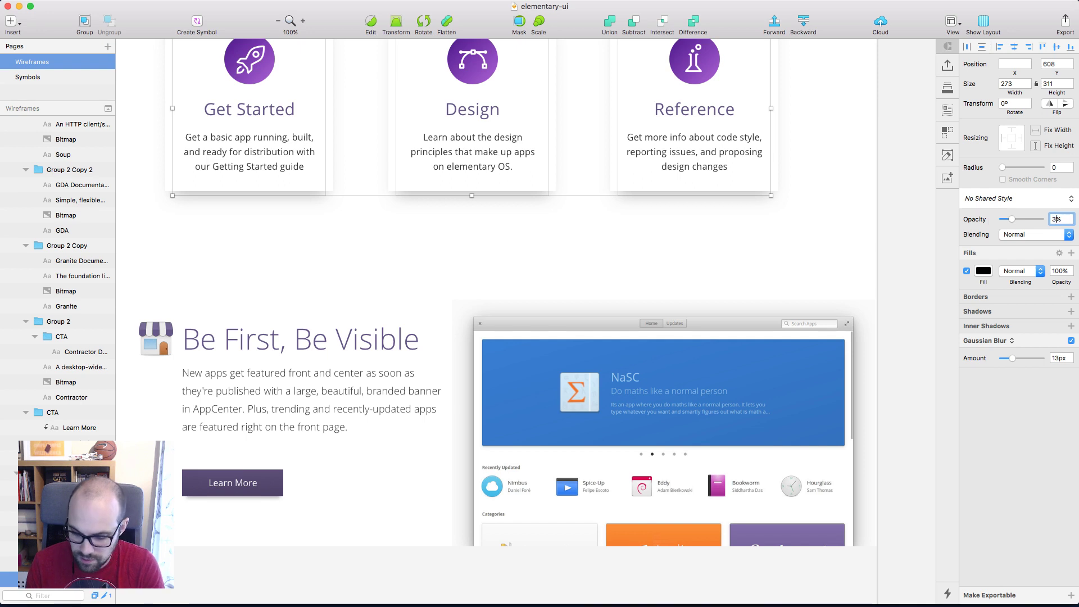
{"action": "type", "text": "30"}
{"action": "key", "text": "Return"}
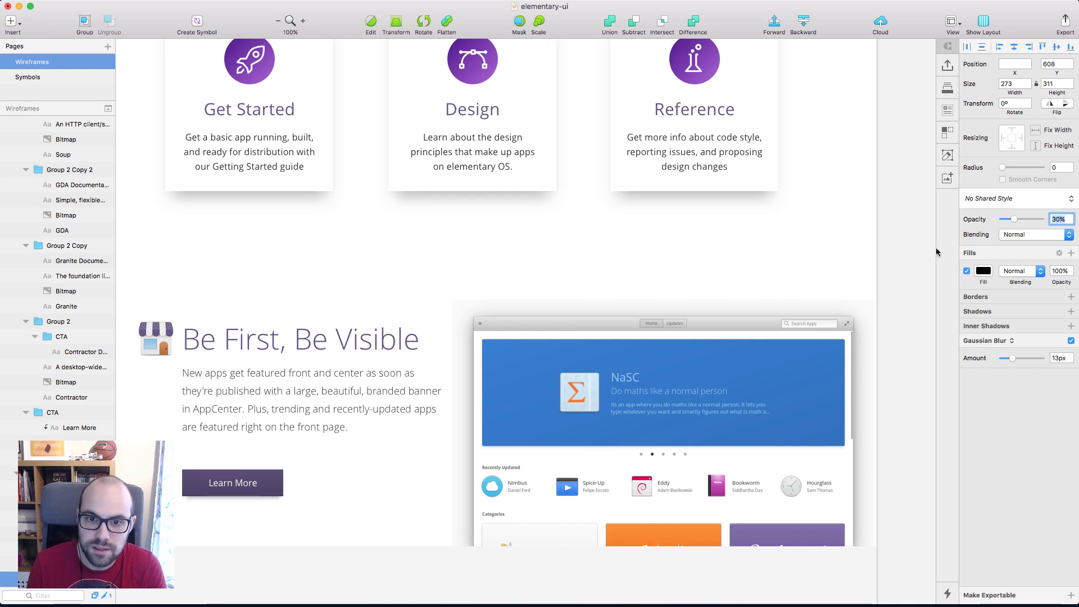
{"action": "left_click", "coordinate": [915, 214]}
Review the card shadows across the page and inspect the text styles of the "Be First, Be Visible" and "Monetize your work with familiar tools" headings
{"action": "scroll", "coordinate": [915, 213], "scroll_direction": "up", "scroll_amount": 10}
{"action": "scroll", "coordinate": [916, 212], "scroll_direction": "left", "scroll_amount": 3}
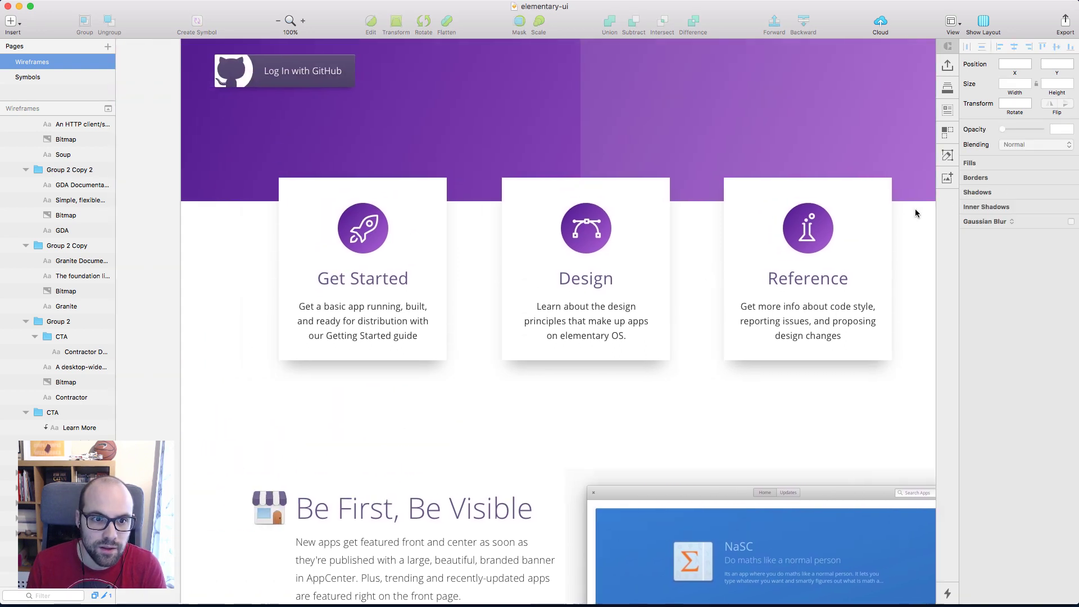
{"action": "scroll", "coordinate": [915, 212], "scroll_direction": "down", "scroll_amount": 10}
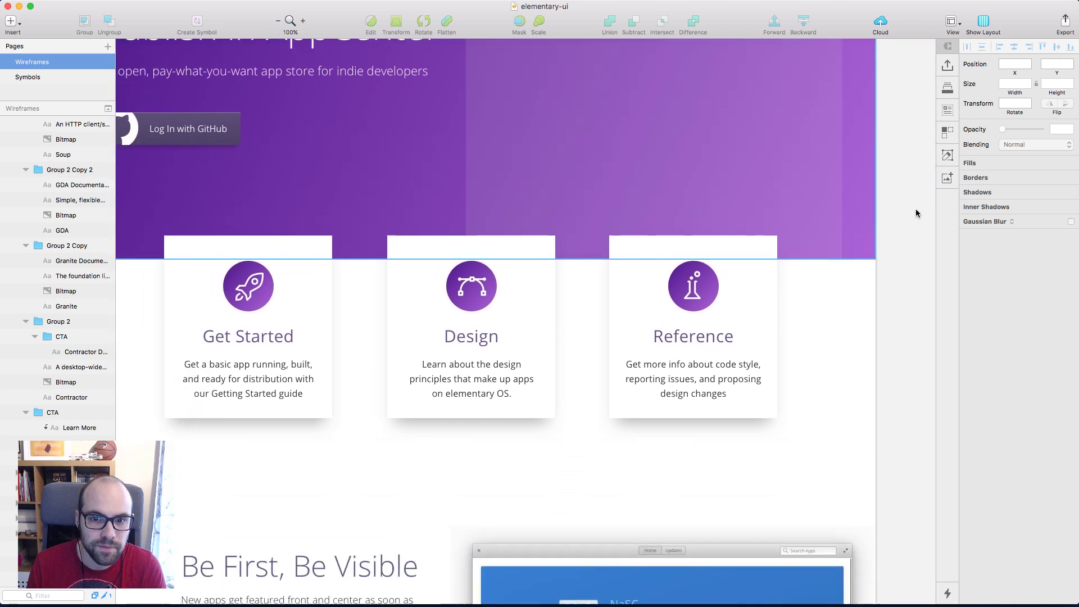
{"action": "scroll", "coordinate": [915, 213], "scroll_direction": "right", "scroll_amount": 3}
{"action": "scroll", "coordinate": [915, 213], "scroll_direction": "down", "scroll_amount": 3}
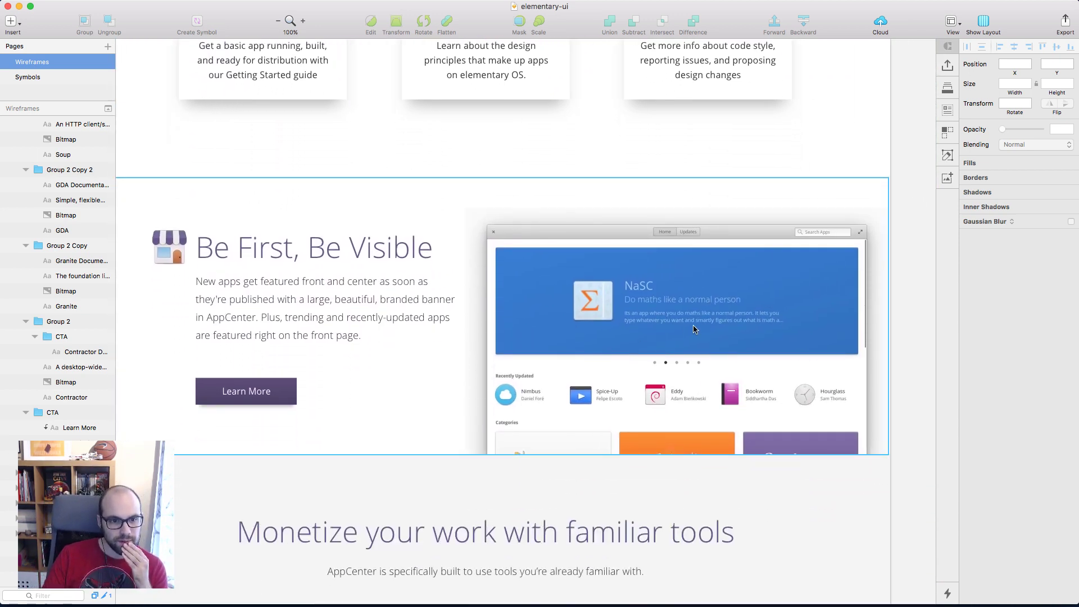
{"action": "scroll", "coordinate": [299, 254], "scroll_direction": "up", "scroll_amount": 1}
{"action": "left_click", "coordinate": [299, 254]}
{"action": "scroll", "coordinate": [299, 248], "scroll_direction": "down", "scroll_amount": 8}
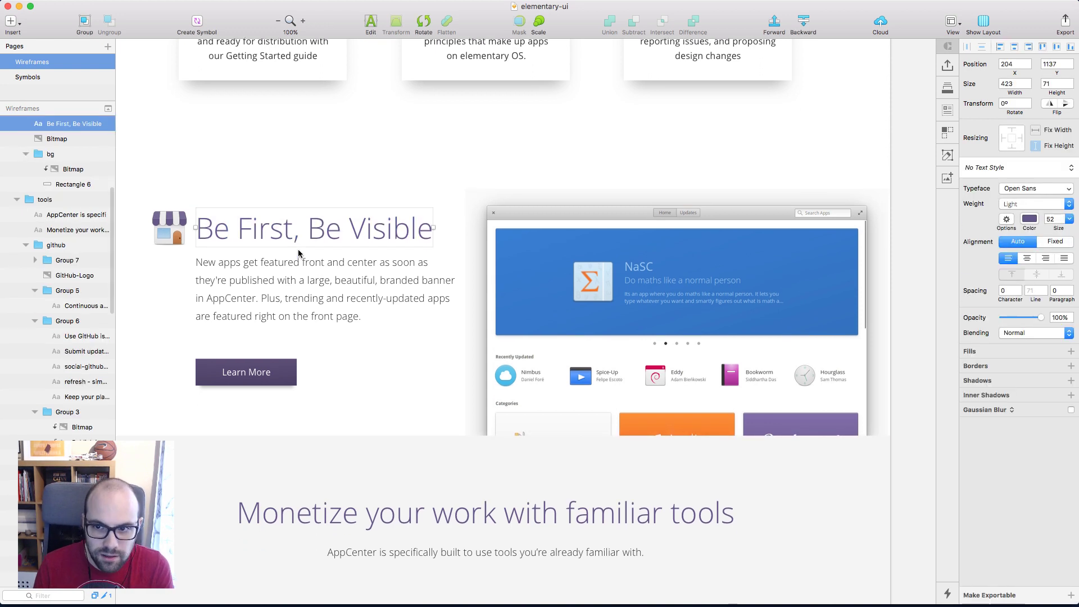
{"action": "left_click", "coordinate": [433, 294]}
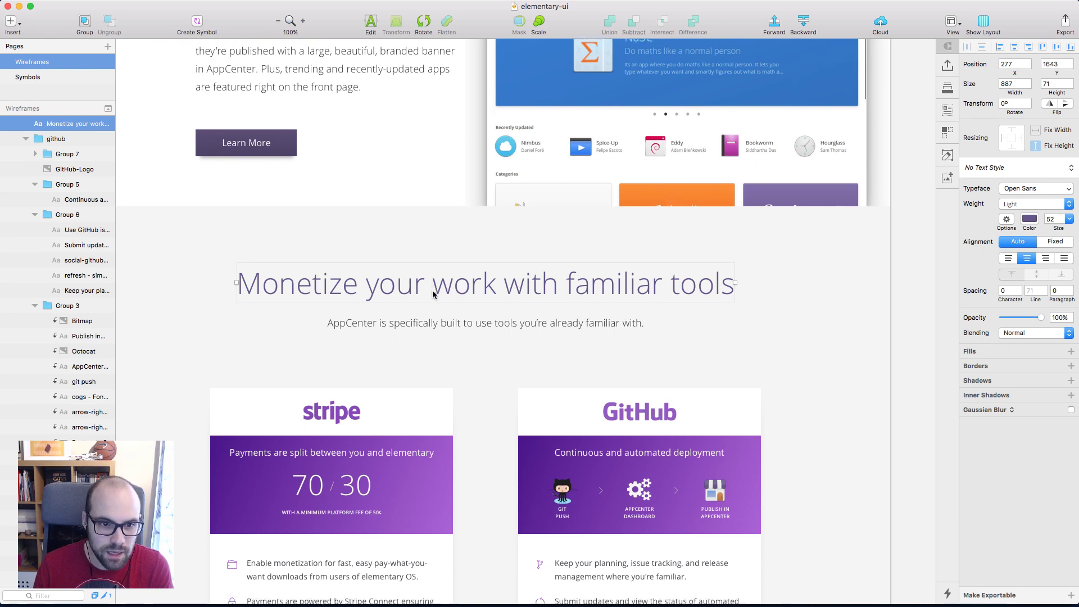
{"action": "scroll", "coordinate": [432, 292], "scroll_direction": "down", "scroll_amount": 8}
{"action": "left_click", "coordinate": [926, 243]}
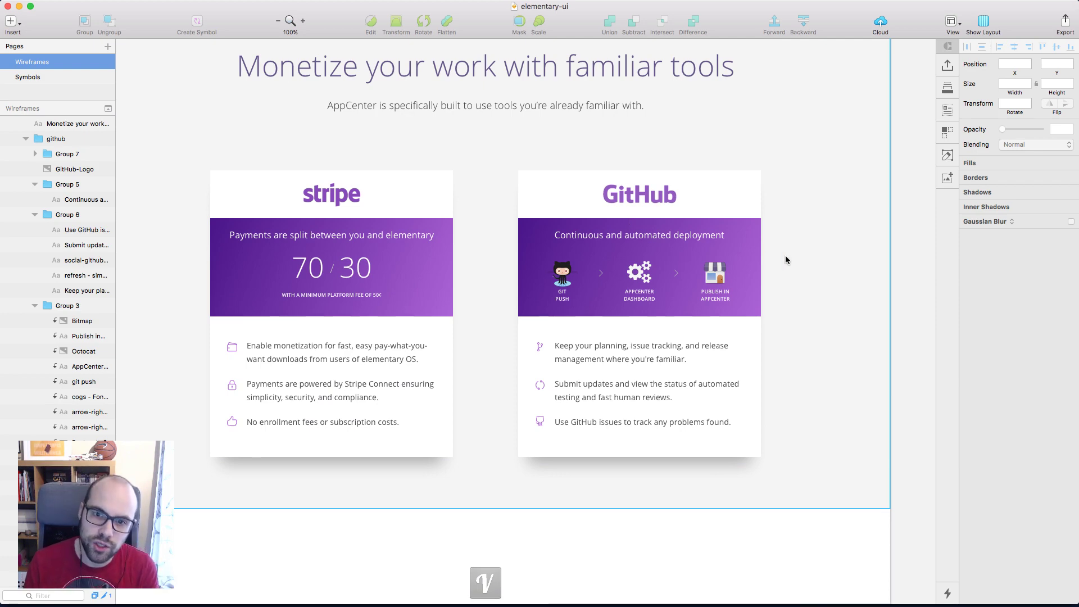
{"action": "scroll", "coordinate": [786, 259], "scroll_direction": "up", "scroll_amount": 15}
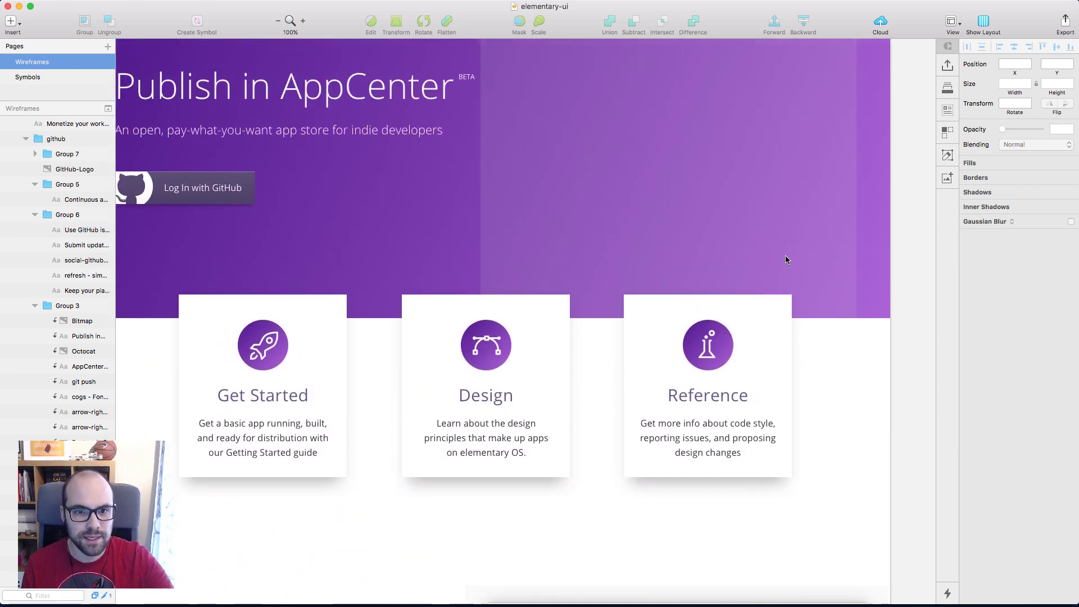
{"action": "scroll", "coordinate": [786, 260], "scroll_direction": "up", "scroll_amount": 5}
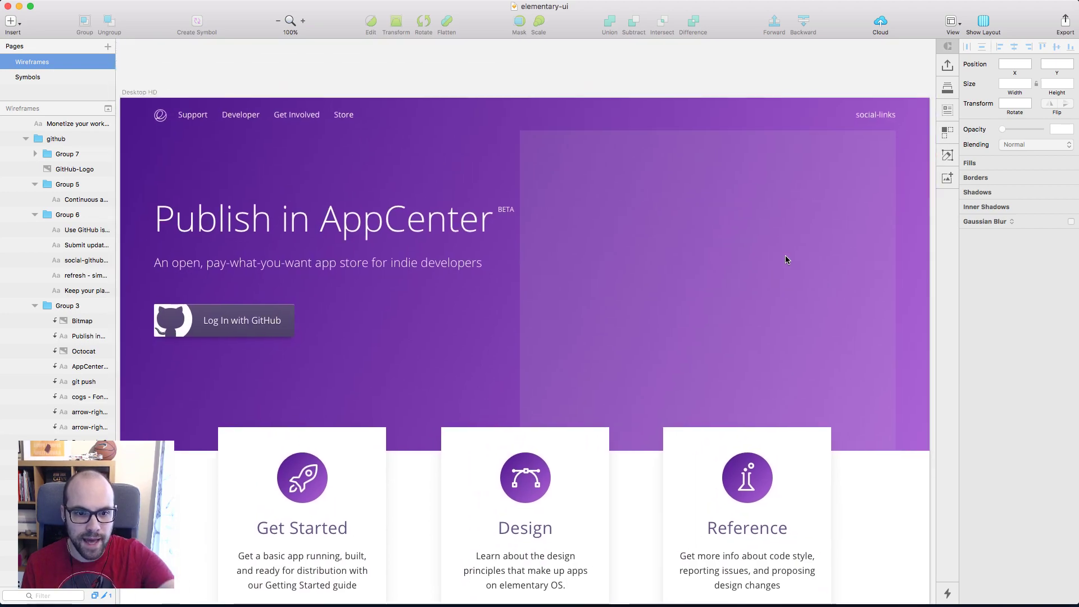
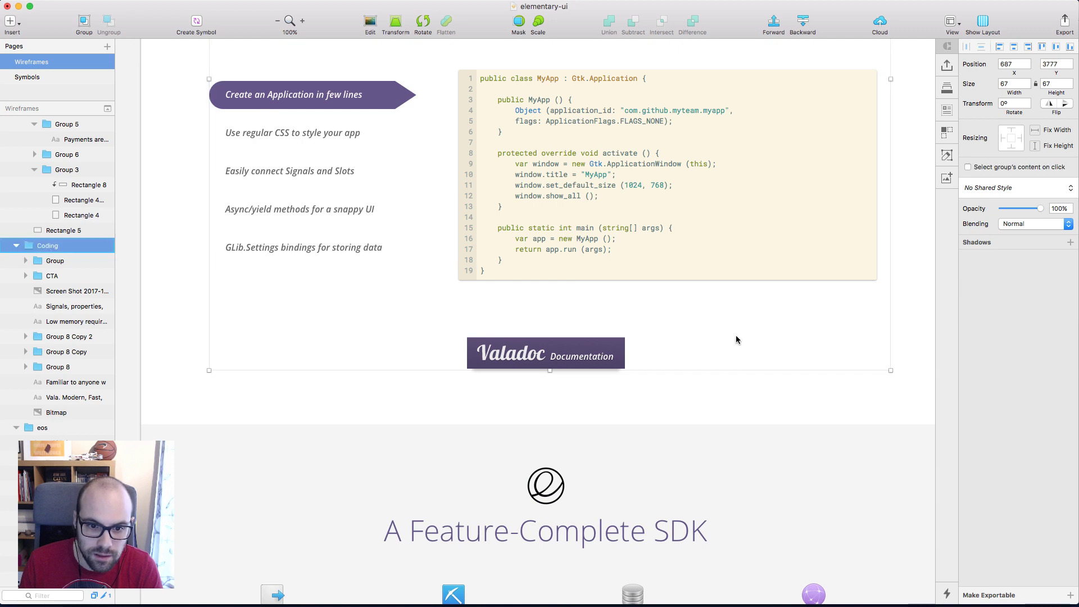
Fill the elementary logo above "A Feature-Complete SDK" with the saved purple linear gradient that starts at 4B1689
{"action": "scroll", "coordinate": [918, 394], "scroll_direction": "down", "scroll_amount": 5}
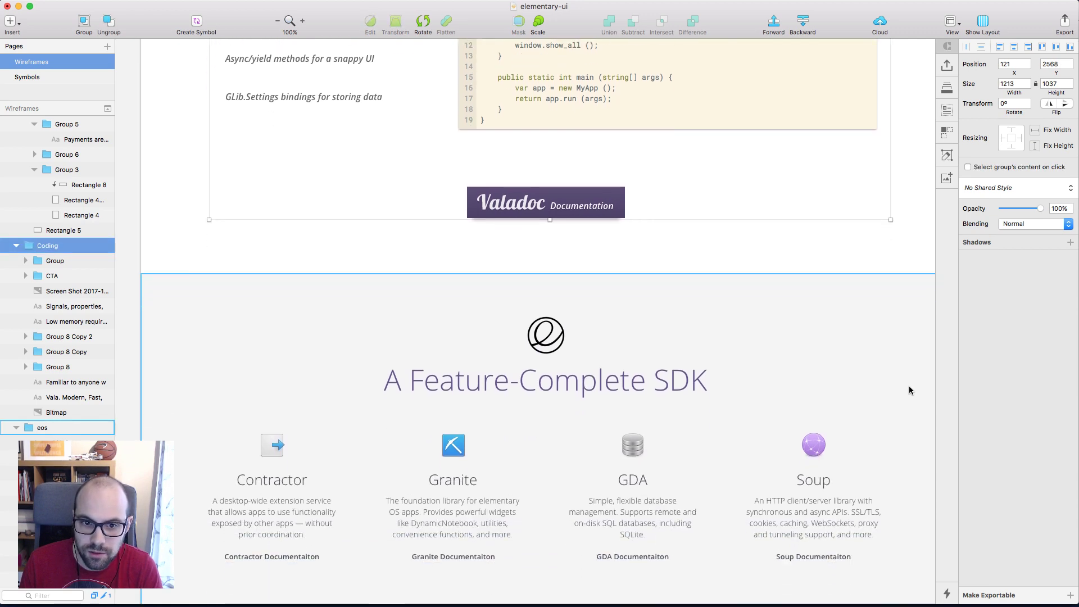
{"action": "left_click", "coordinate": [541, 339]}
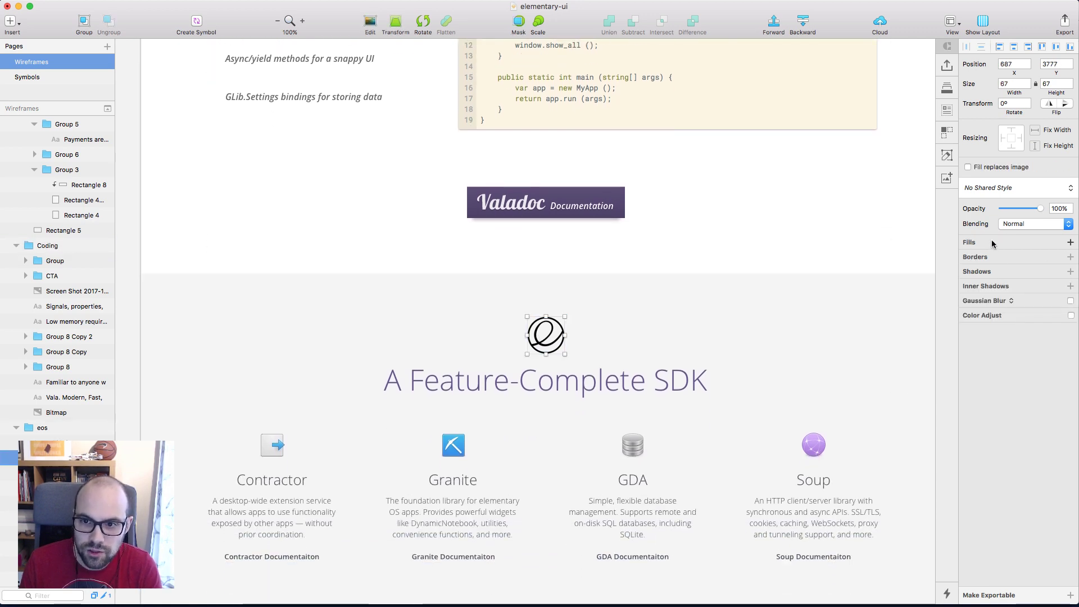
{"action": "left_click", "coordinate": [992, 243]}
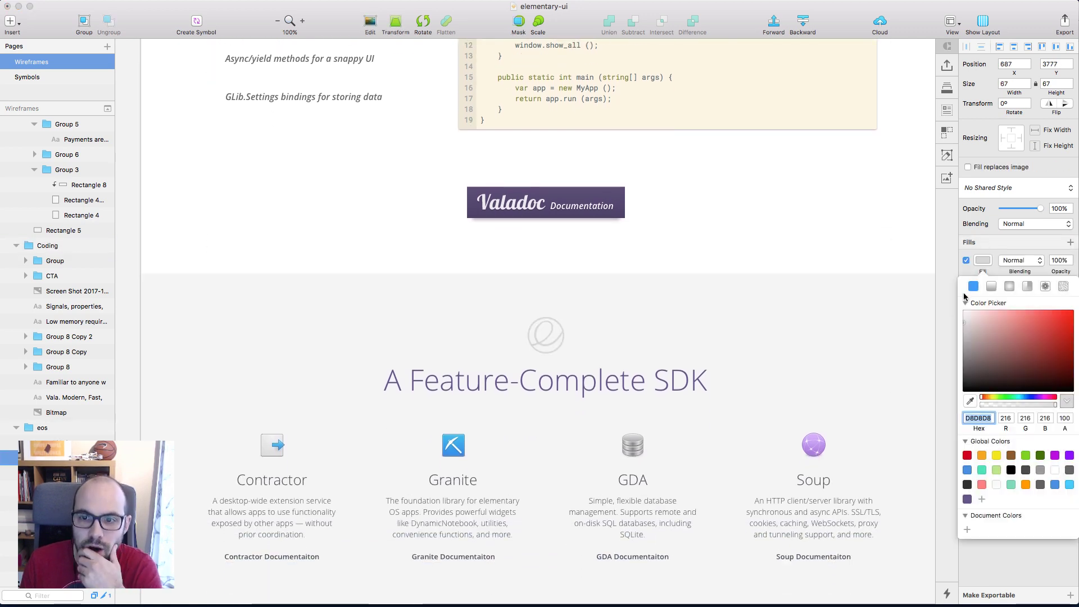
{"action": "left_click", "coordinate": [968, 500]}
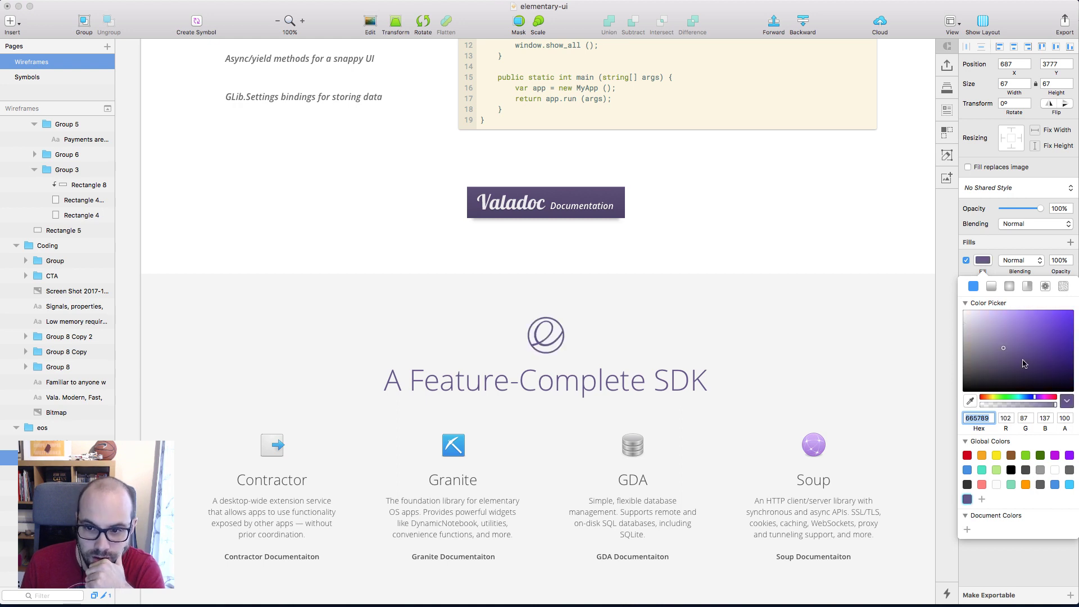
{"action": "left_click", "coordinate": [992, 286]}
{"action": "left_click", "coordinate": [1055, 506]}
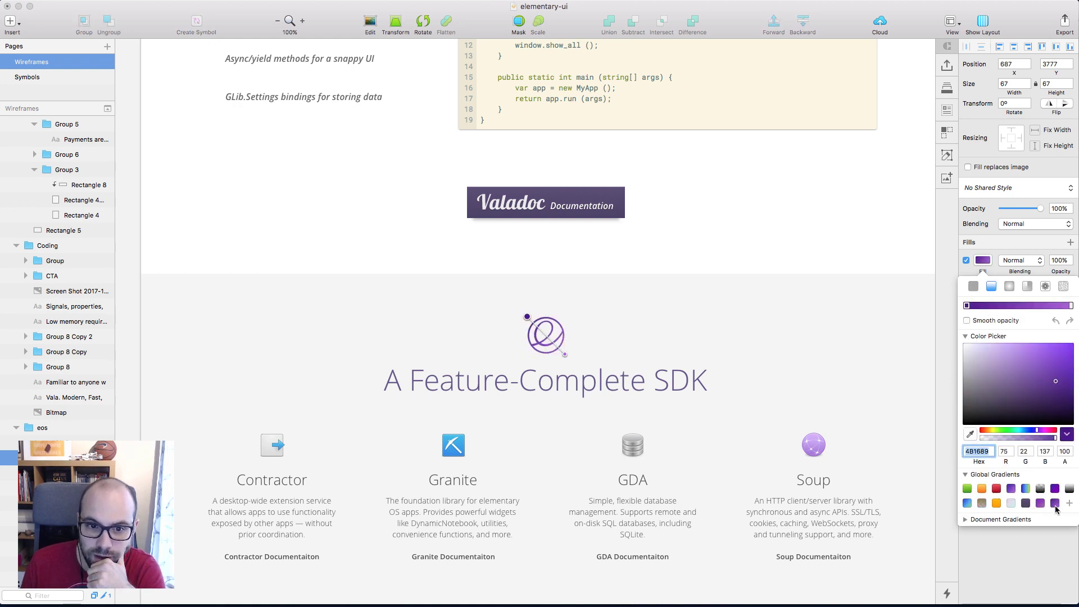
{"action": "left_click", "coordinate": [951, 250]}
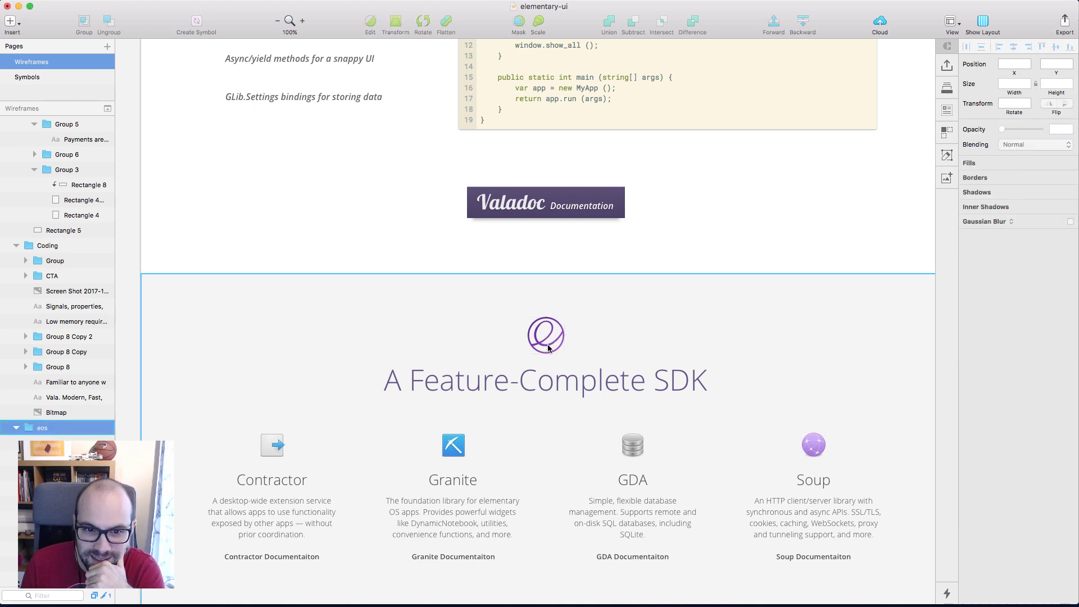
Try the saved purple gradient that starts at 6E23AE on the elementary logo and inspect the logo's other shape
{"action": "left_click", "coordinate": [991, 262]}
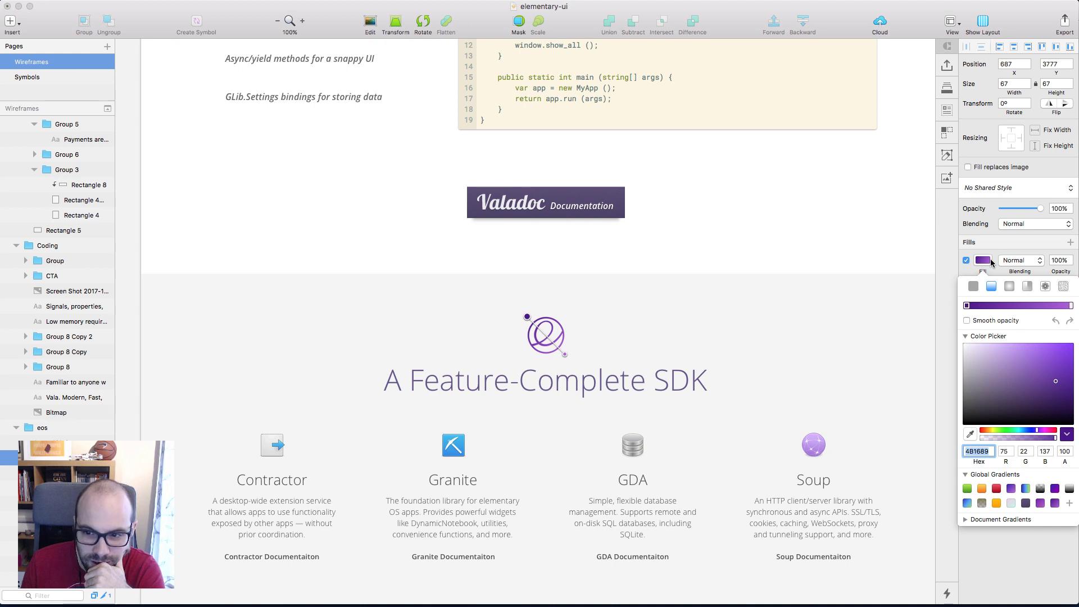
{"action": "left_click", "coordinate": [1039, 506]}
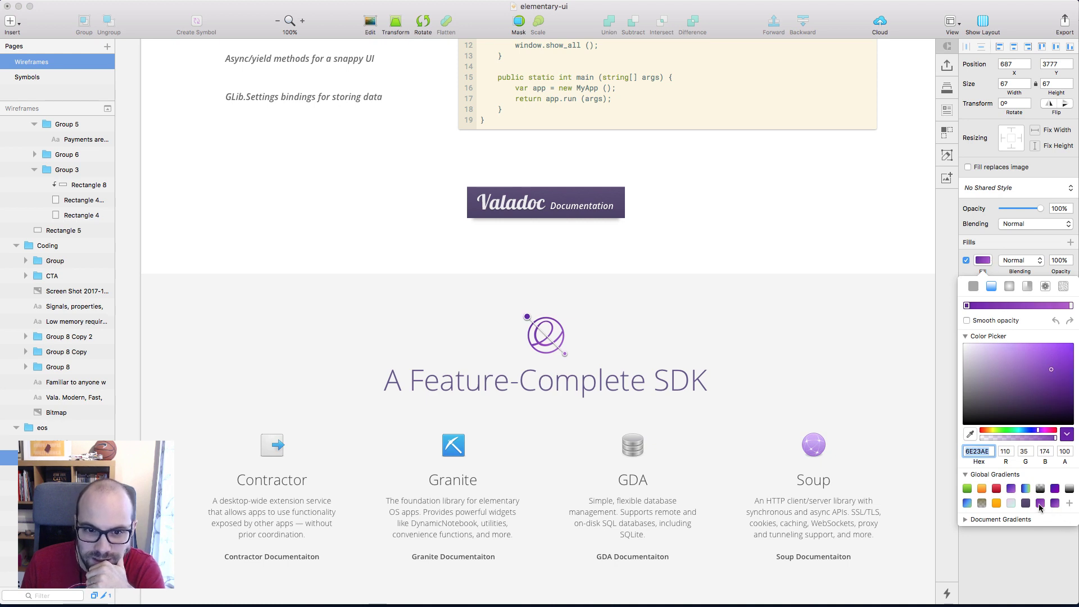
{"action": "left_click", "coordinate": [815, 227]}
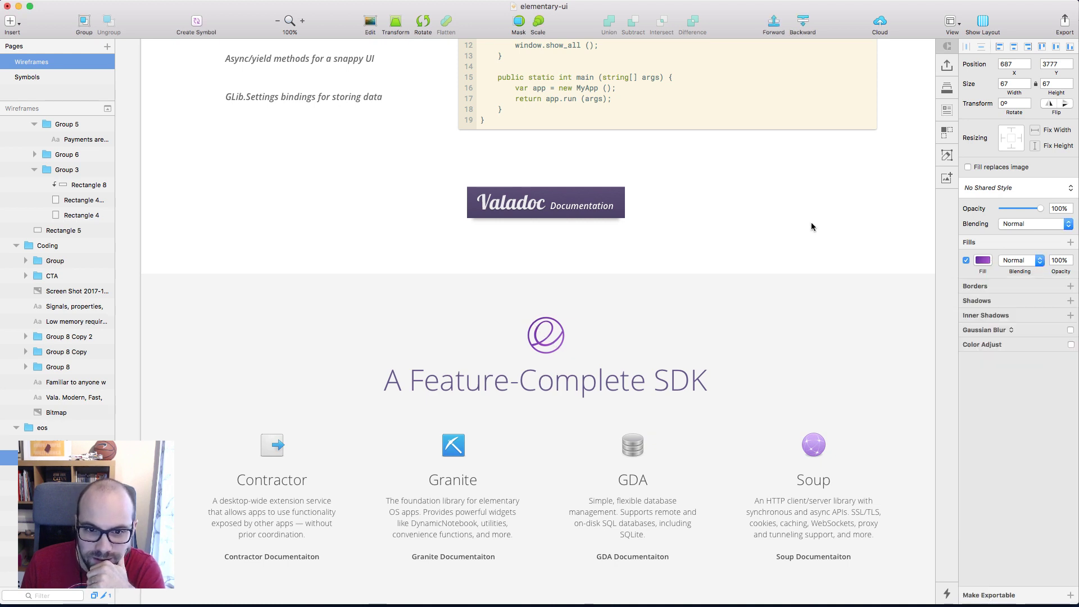
{"action": "double_click", "coordinate": [544, 337]}
{"action": "key", "text": "Escape"}
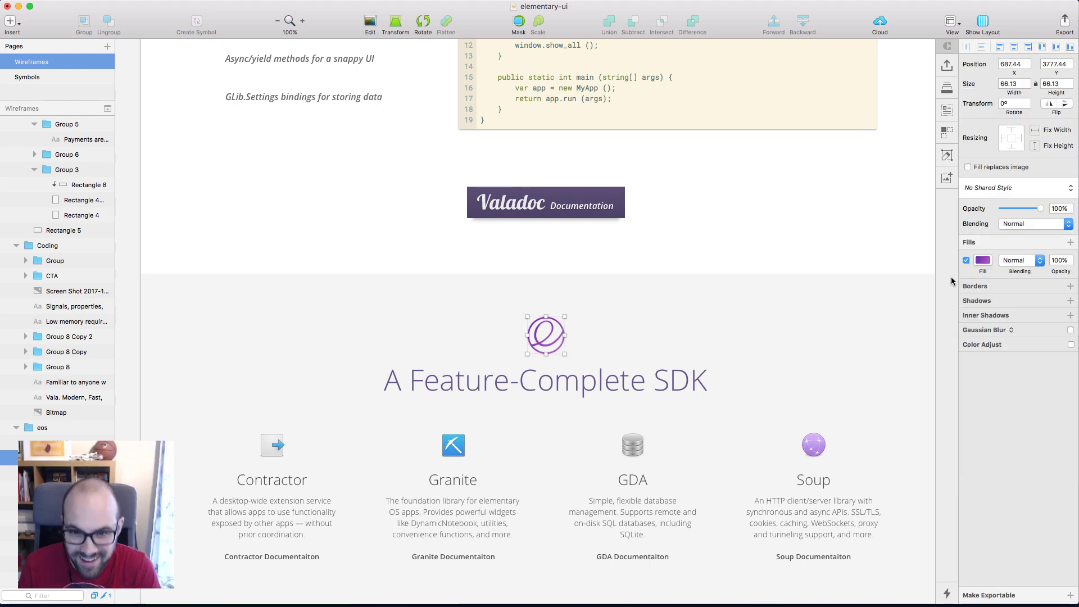
{"action": "left_click", "coordinate": [987, 262]}
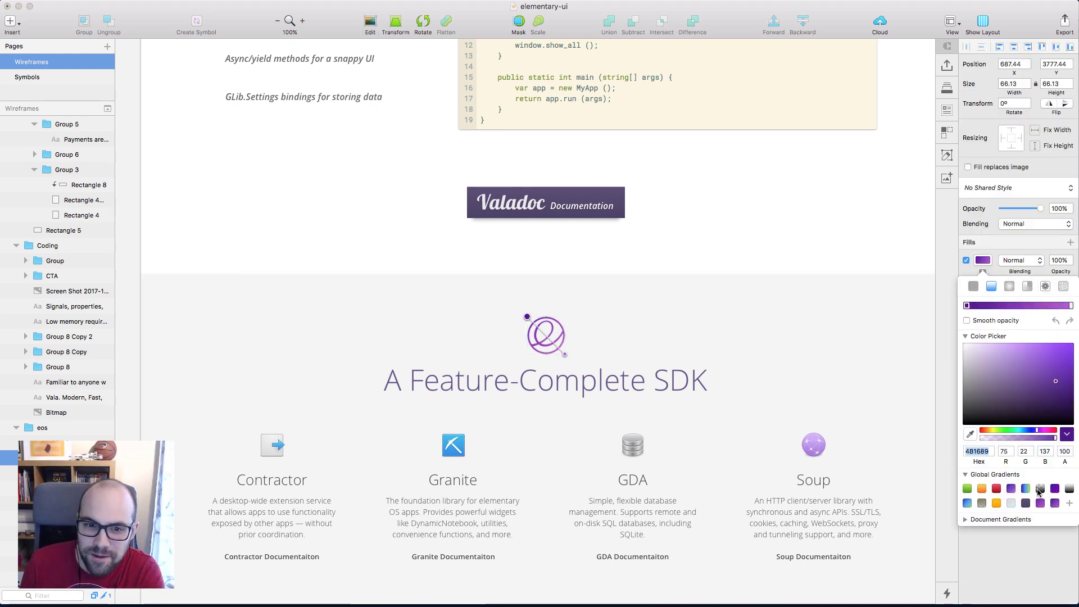
{"action": "left_click", "coordinate": [867, 214]}
{"action": "scroll", "coordinate": [868, 215], "scroll_direction": "right", "scroll_amount": 2}
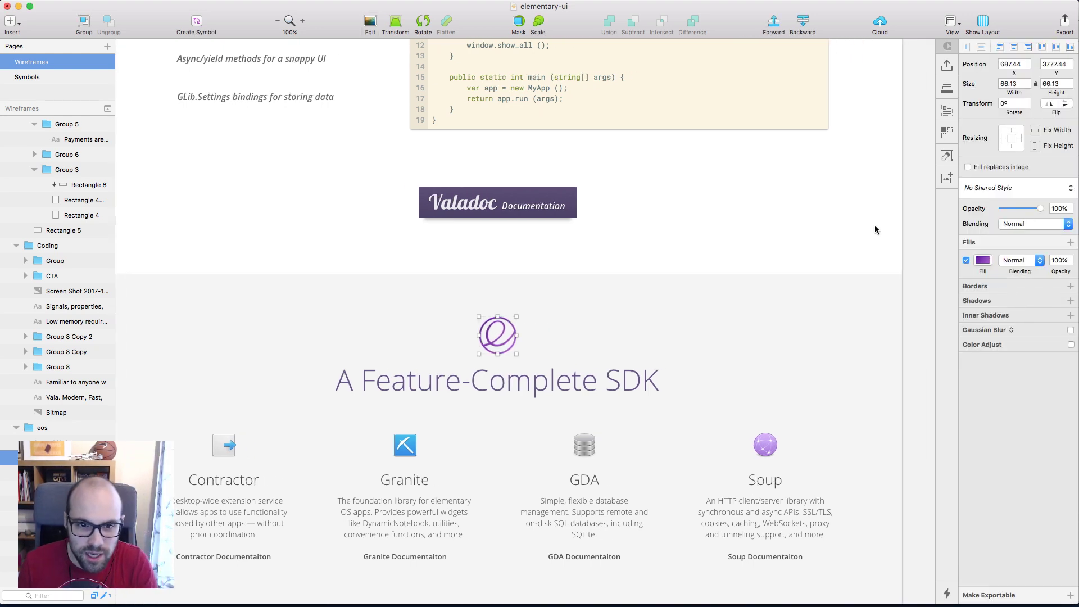
{"action": "left_click", "coordinate": [709, 215]}
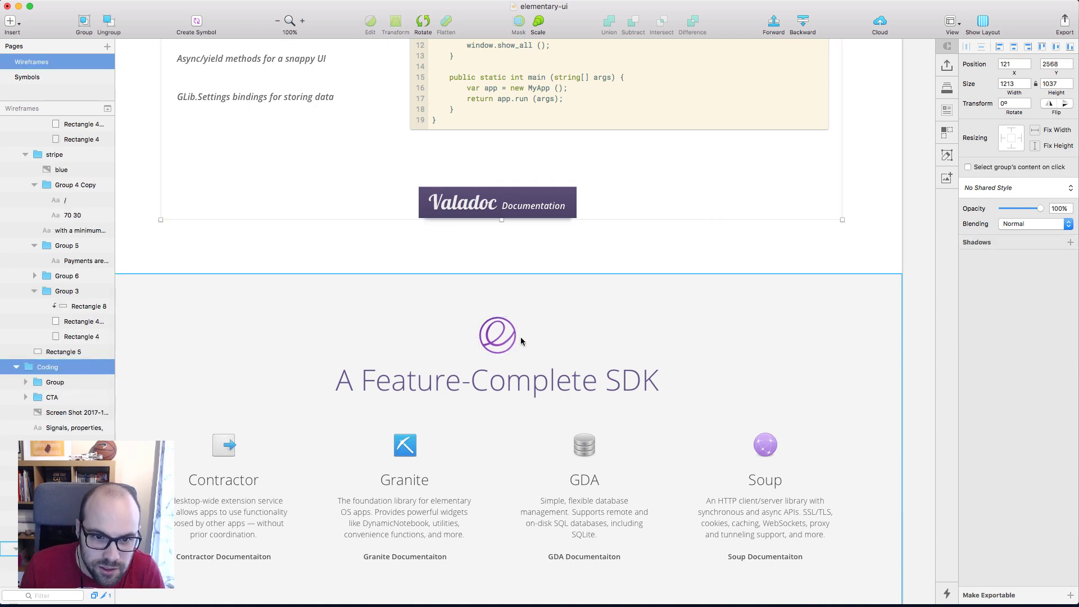
Reapply the saved purple gradient starting at 4B1689 to the elementary logo's fill
{"action": "double_click", "coordinate": [499, 336]}
{"action": "left_click", "coordinate": [983, 260]}
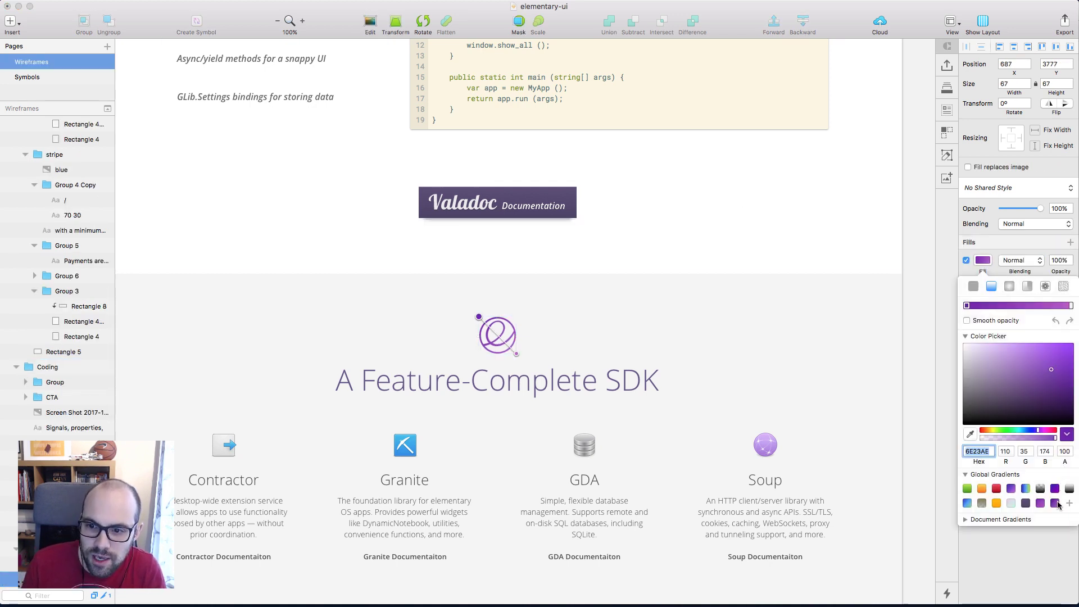
{"action": "left_click", "coordinate": [1055, 503]}
{"action": "left_click", "coordinate": [728, 202]}
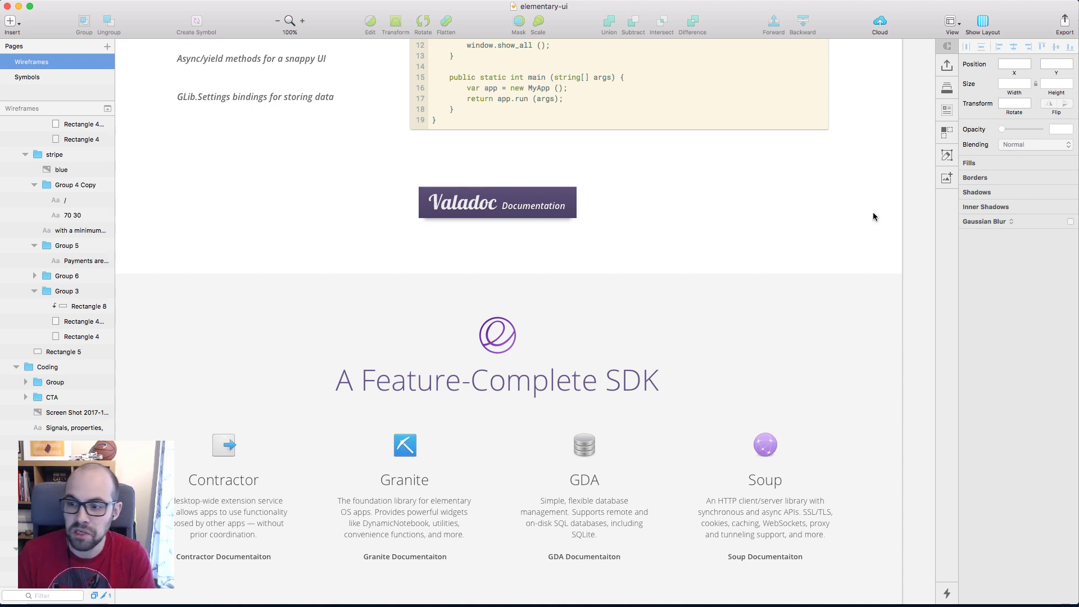
Compare the SDK section with the top cards and check the text color of the "Get Started" title
{"action": "left_click", "coordinate": [662, 203]}
{"action": "scroll", "coordinate": [662, 203], "scroll_direction": "left", "scroll_amount": 2}
{"action": "scroll", "coordinate": [716, 205], "scroll_direction": "down", "scroll_amount": 3}
{"action": "scroll", "coordinate": [715, 205], "scroll_direction": "down", "scroll_amount": 3}
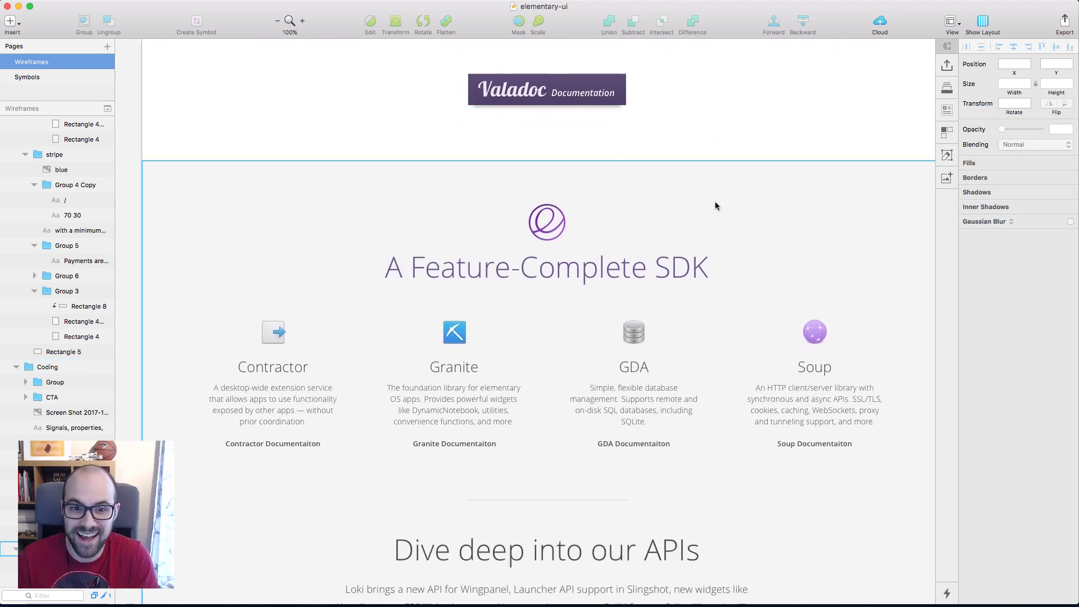
{"action": "scroll", "coordinate": [534, 259], "scroll_direction": "up", "scroll_amount": 20}
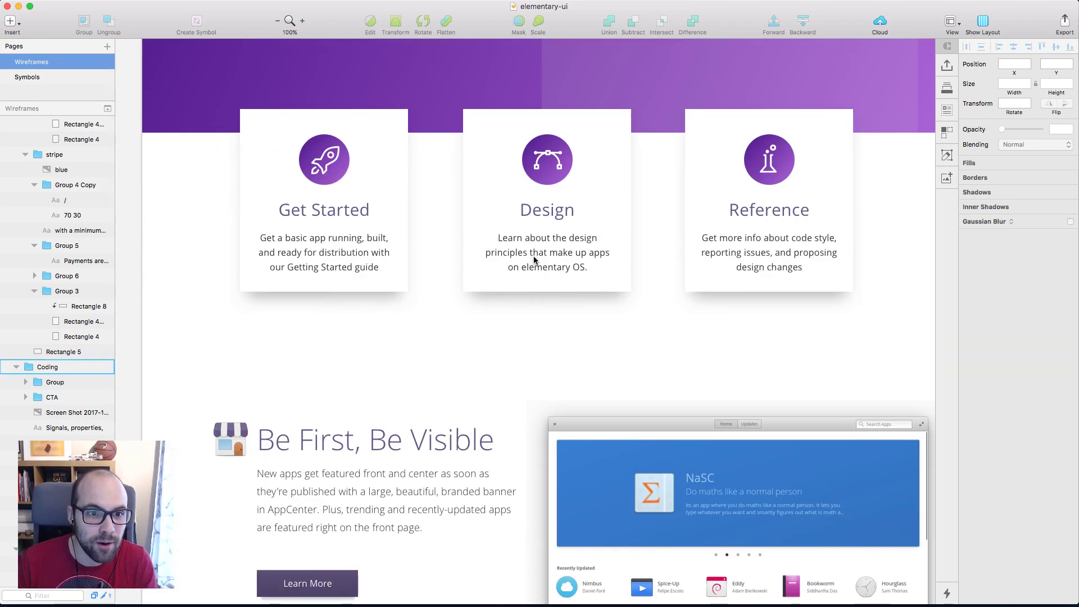
{"action": "left_click", "coordinate": [308, 213]}
{"action": "left_click", "coordinate": [1028, 220]}
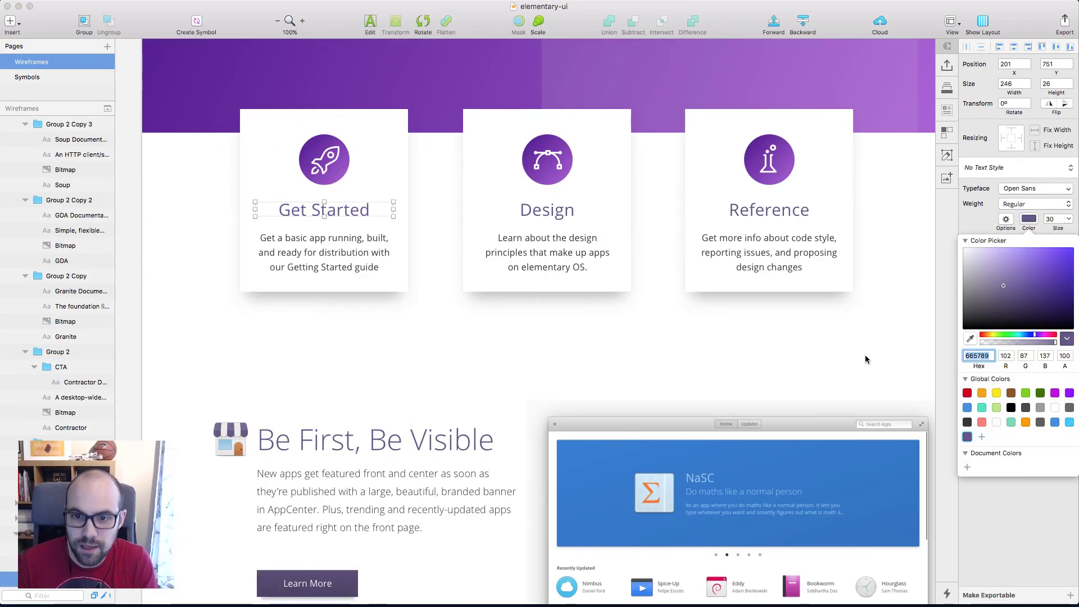
Recolor the Contractor, Granite, GDA and Soup titles in the SDK section with the saved purple 665789
{"action": "scroll", "coordinate": [866, 359], "scroll_direction": "down", "scroll_amount": 20}
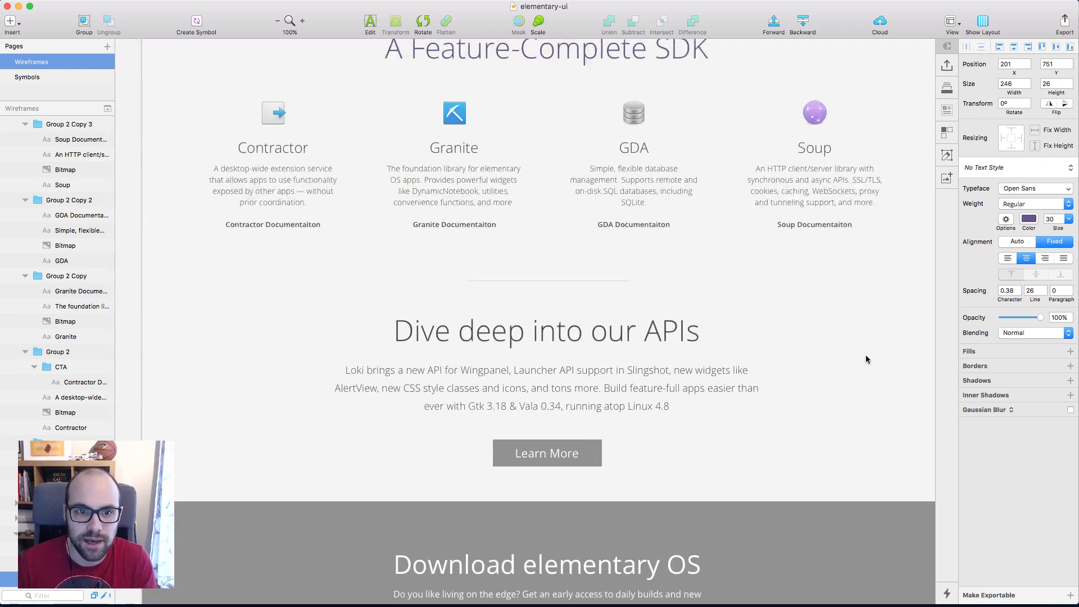
{"action": "scroll", "coordinate": [865, 359], "scroll_direction": "up", "scroll_amount": 1}
{"action": "left_click", "coordinate": [242, 176]}
{"action": "left_click", "coordinate": [474, 178], "text": "shift"}
{"action": "left_click", "coordinate": [645, 179], "text": "shift"}
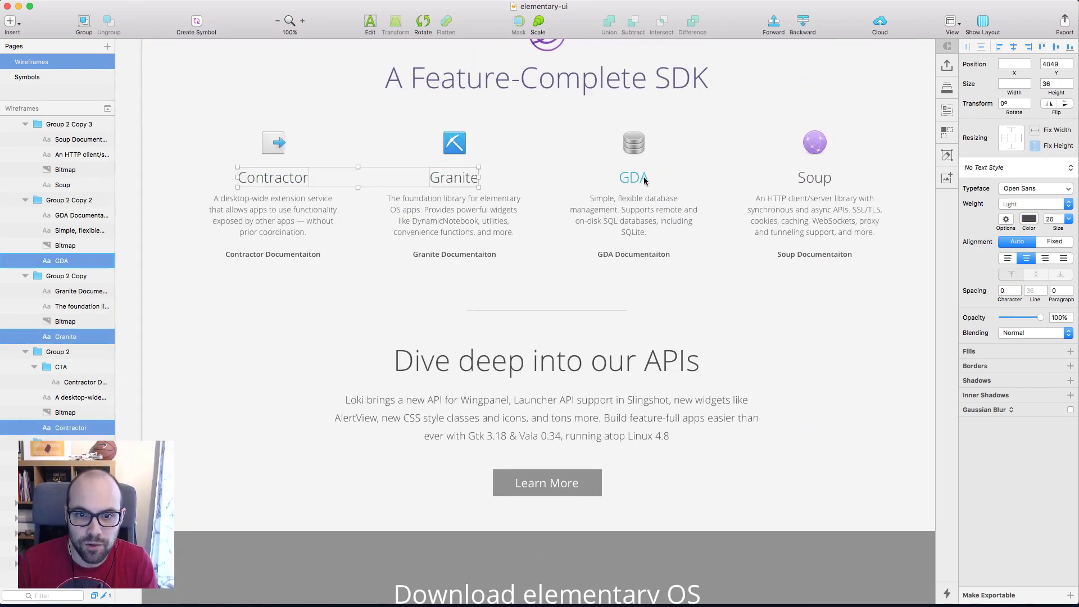
{"action": "left_click", "coordinate": [815, 179], "text": "shift"}
{"action": "left_click", "coordinate": [1031, 219]}
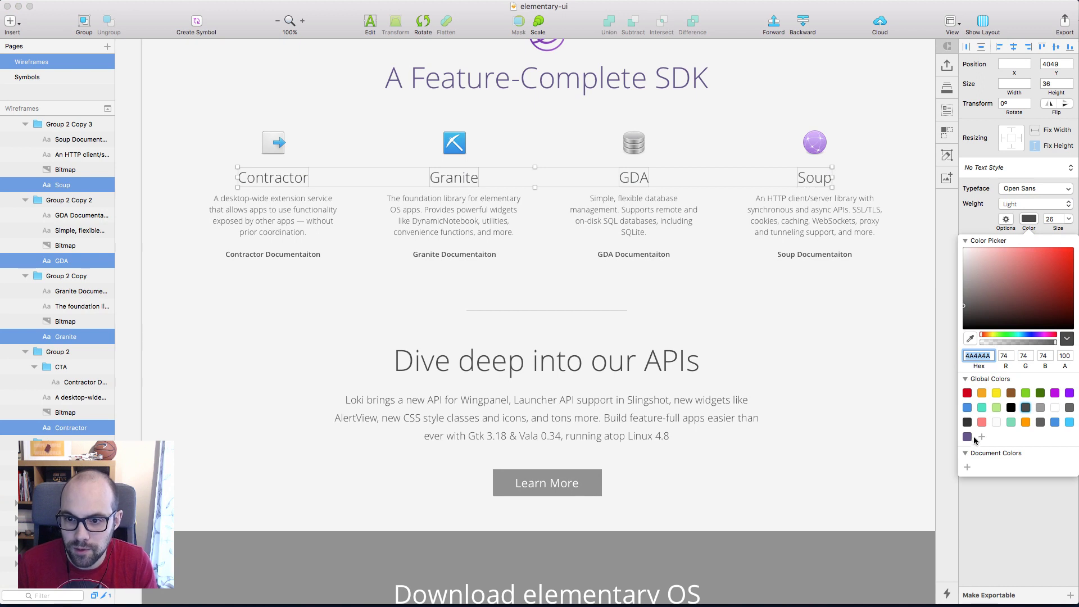
Recolor the four documentation links under Contractor, Granite, GDA and Soup with the saved purple 665789
{"action": "left_click", "coordinate": [812, 253]}
{"action": "left_click", "coordinate": [603, 255], "text": "shift"}
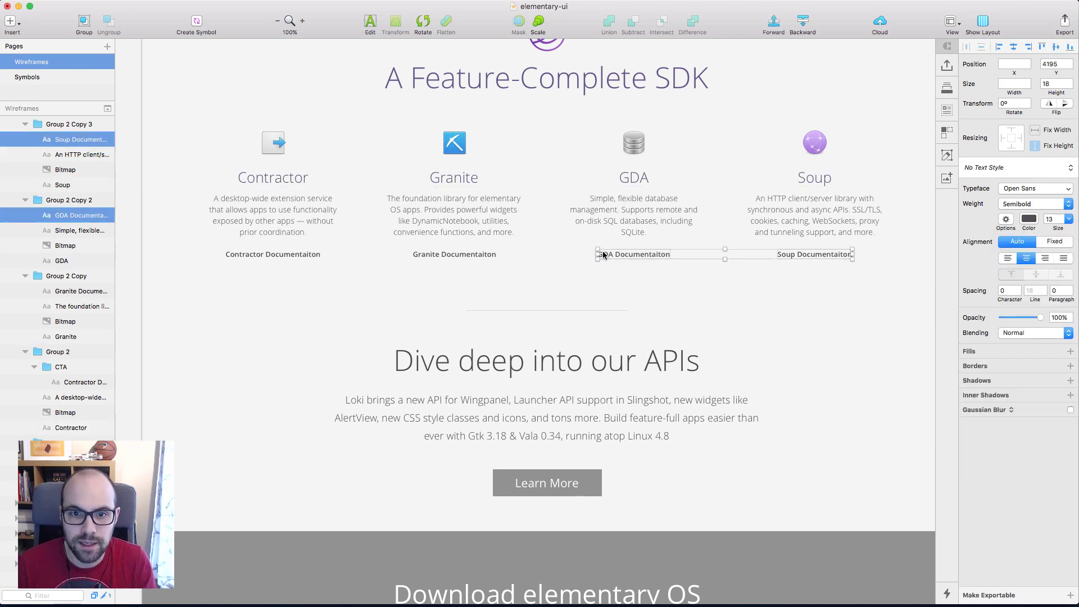
{"action": "left_click", "coordinate": [458, 256], "text": "shift"}
{"action": "left_click", "coordinate": [261, 255], "text": "shift"}
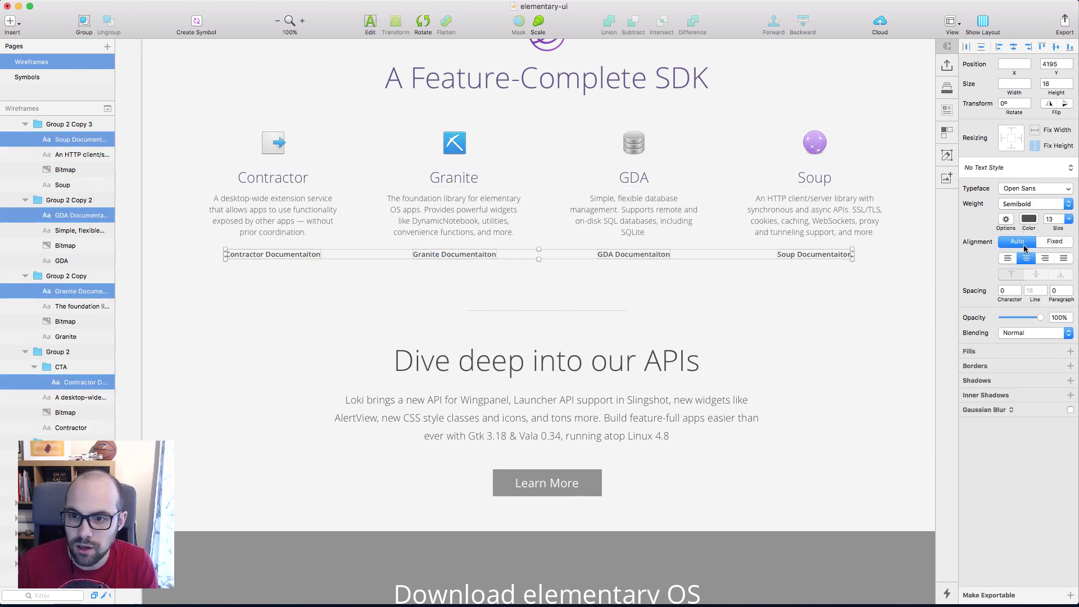
{"action": "left_click", "coordinate": [1028, 223]}
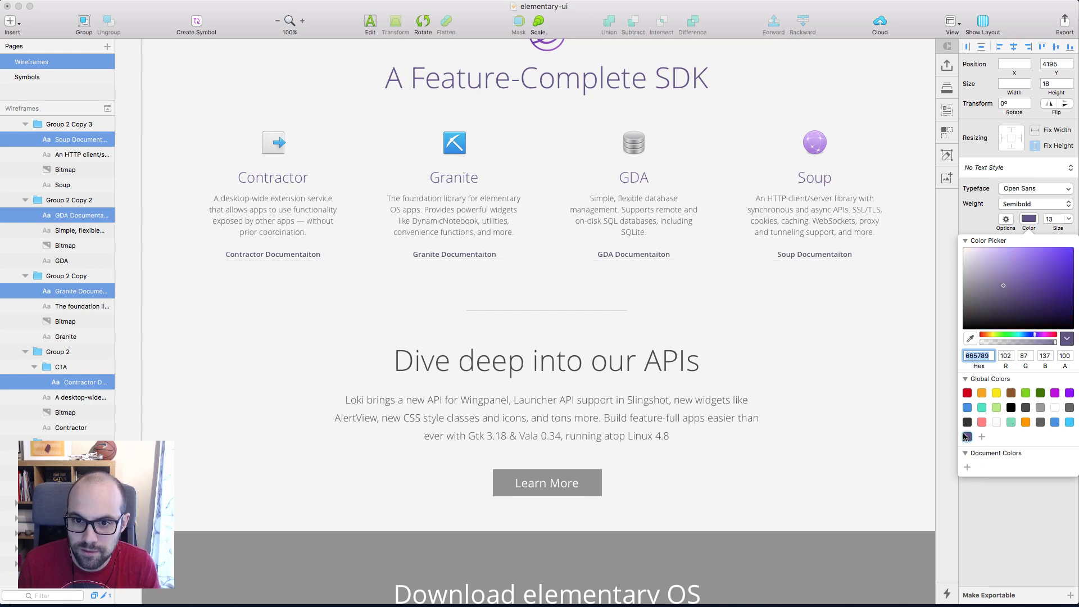
Set the text color of the four SDK description paragraphs to hex 333
{"action": "left_click", "coordinate": [814, 216]}
{"action": "left_click", "coordinate": [634, 215], "text": "shift"}
{"action": "left_click", "coordinate": [478, 221], "text": "shift"}
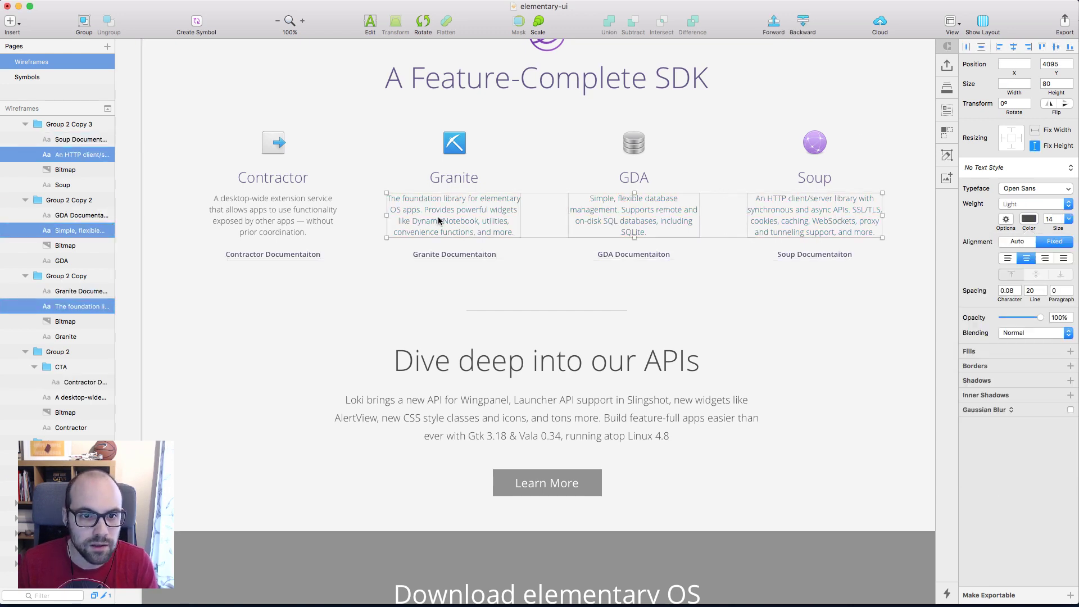
{"action": "left_click", "coordinate": [256, 224], "text": "shift"}
{"action": "left_click", "coordinate": [1029, 220]}
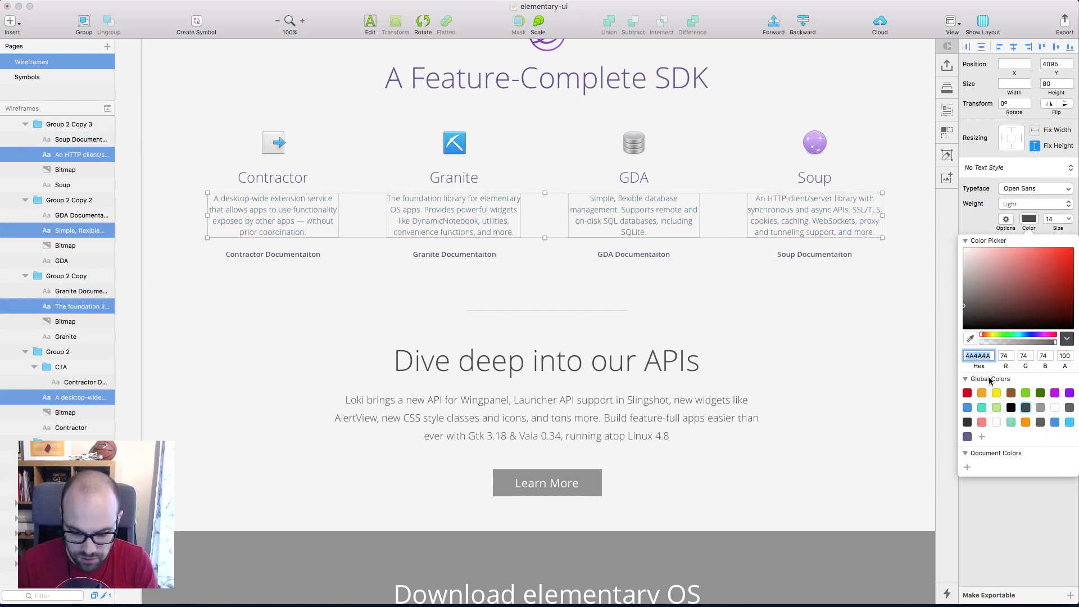
{"action": "type", "text": "333"}
{"action": "key", "text": "Return"}
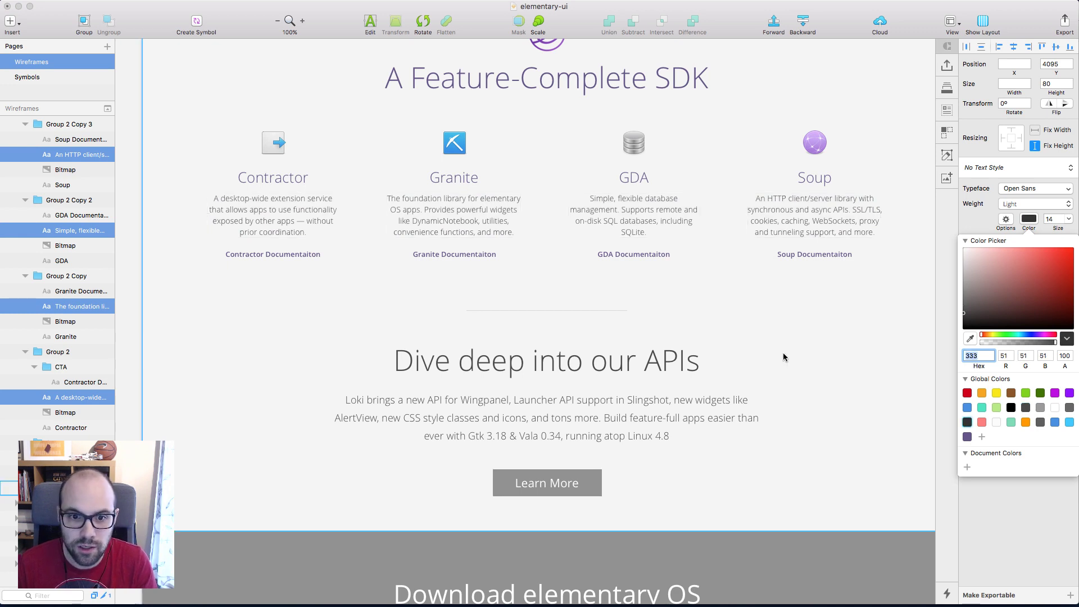
Recolor the "Dive deep into our APIs" title with the saved purple 665789
{"action": "left_click", "coordinate": [551, 359]}
{"action": "left_click", "coordinate": [1028, 219]}
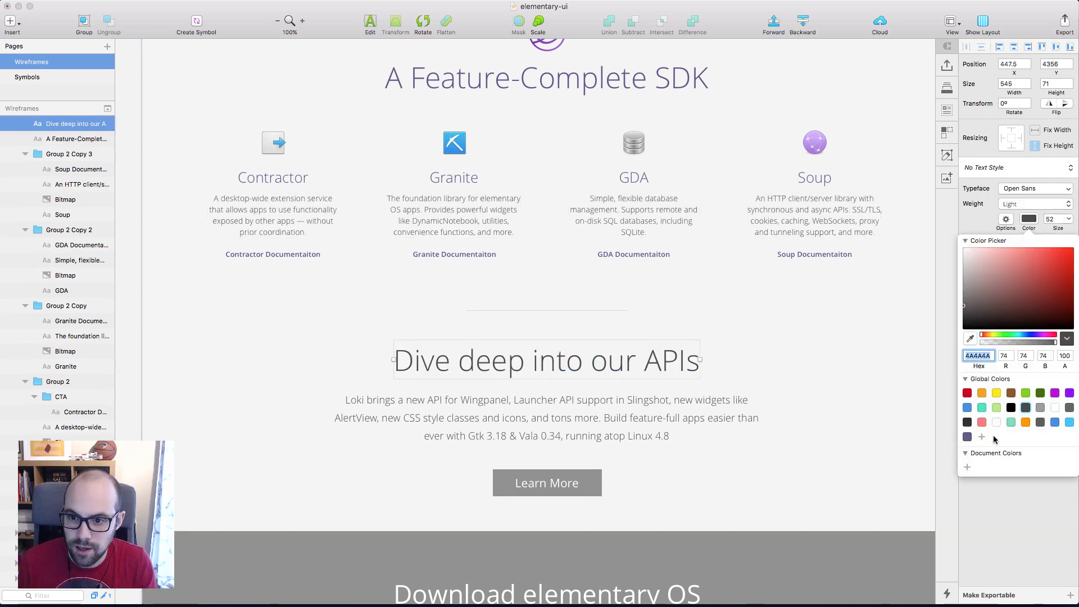
{"action": "left_click", "coordinate": [620, 450]}
Copy the style of the Valadoc Documentation button's rectangle and paste it onto the "Learn More" button's background
{"action": "scroll", "coordinate": [619, 449], "scroll_direction": "up", "scroll_amount": 10}
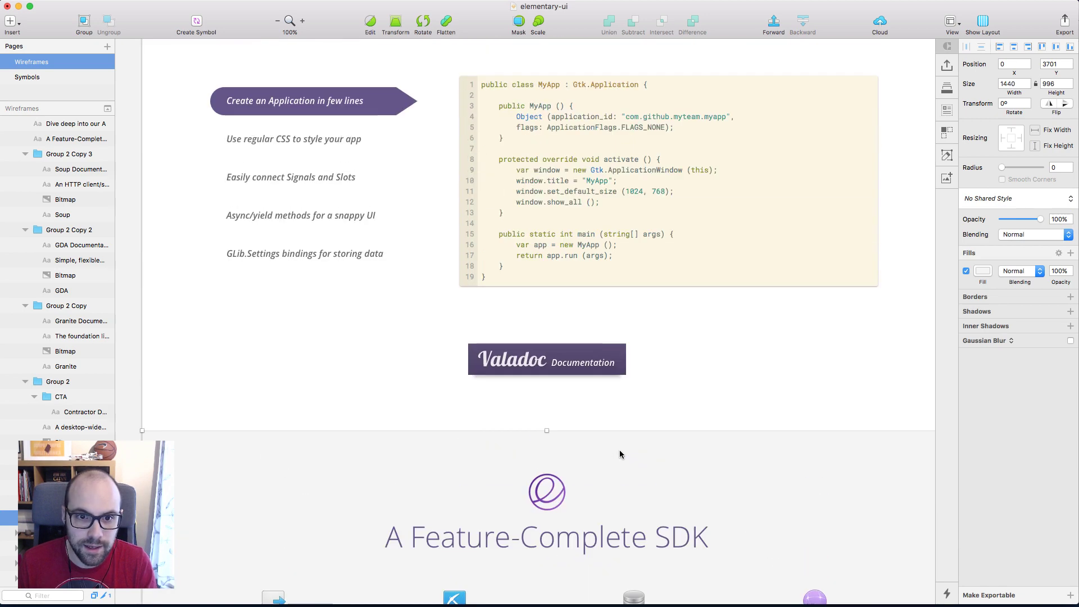
{"action": "left_click", "coordinate": [609, 374]}
{"action": "right_click", "coordinate": [606, 372]}
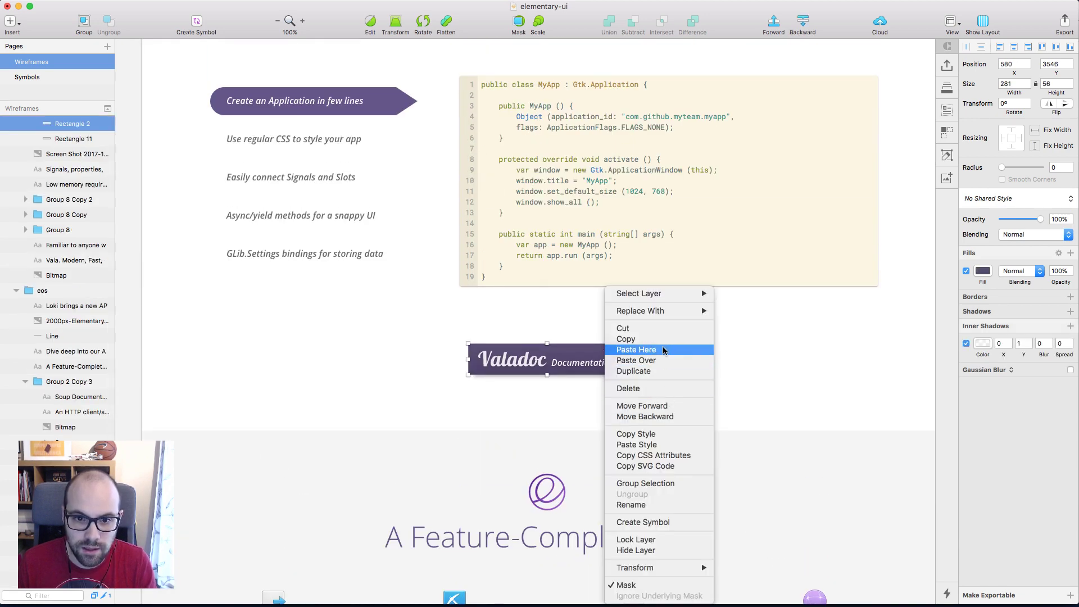
{"action": "left_click", "coordinate": [661, 432]}
{"action": "scroll", "coordinate": [661, 432], "scroll_direction": "down", "scroll_amount": 15}
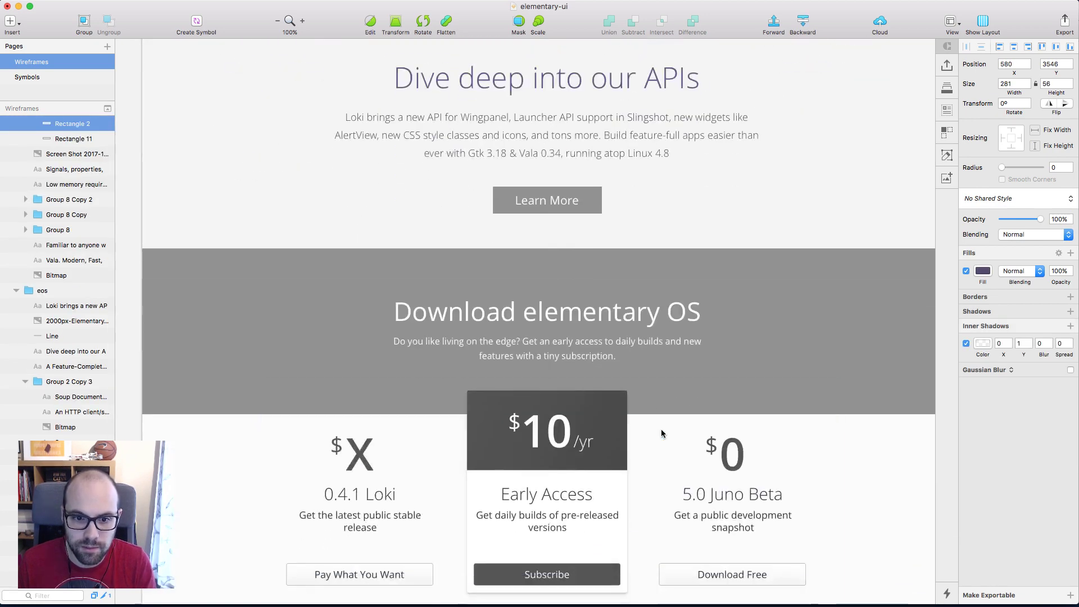
{"action": "left_click", "coordinate": [590, 194]}
{"action": "right_click", "coordinate": [591, 196]}
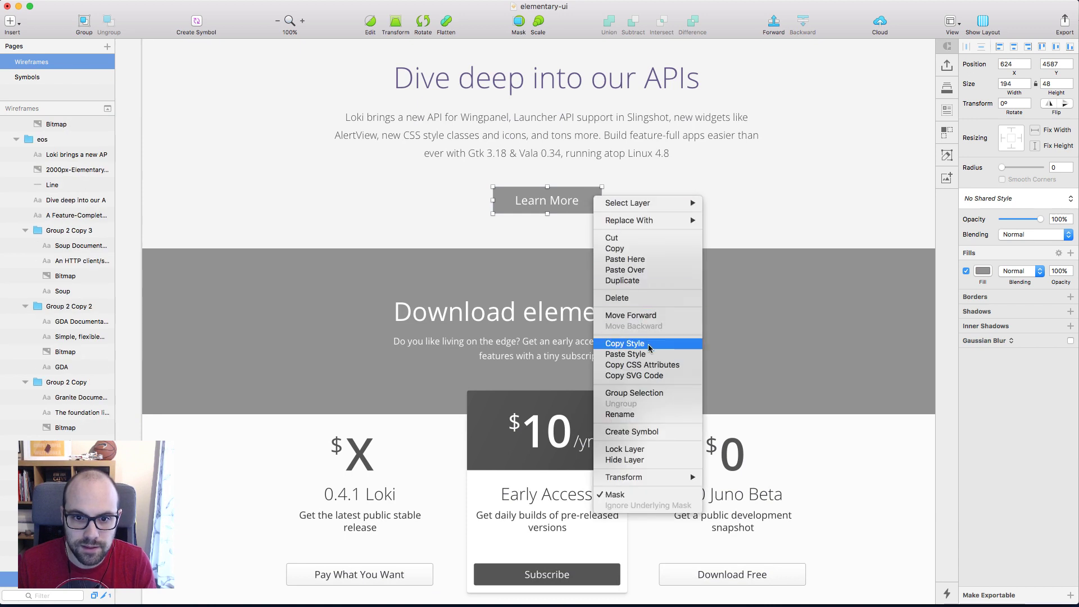
{"action": "left_click", "coordinate": [625, 354]}
Add a black shadow to the "Learn More" label with Y offset 1, blur 1 and 30% opacity
{"action": "left_click", "coordinate": [547, 201]}
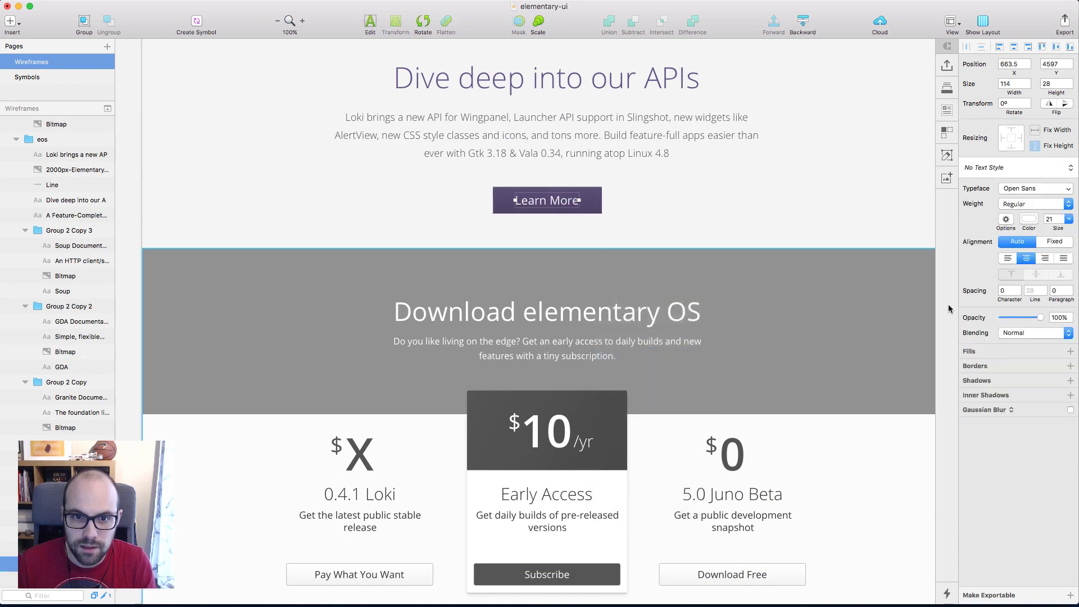
{"action": "left_click", "coordinate": [1007, 385]}
{"action": "left_click", "coordinate": [1023, 398]}
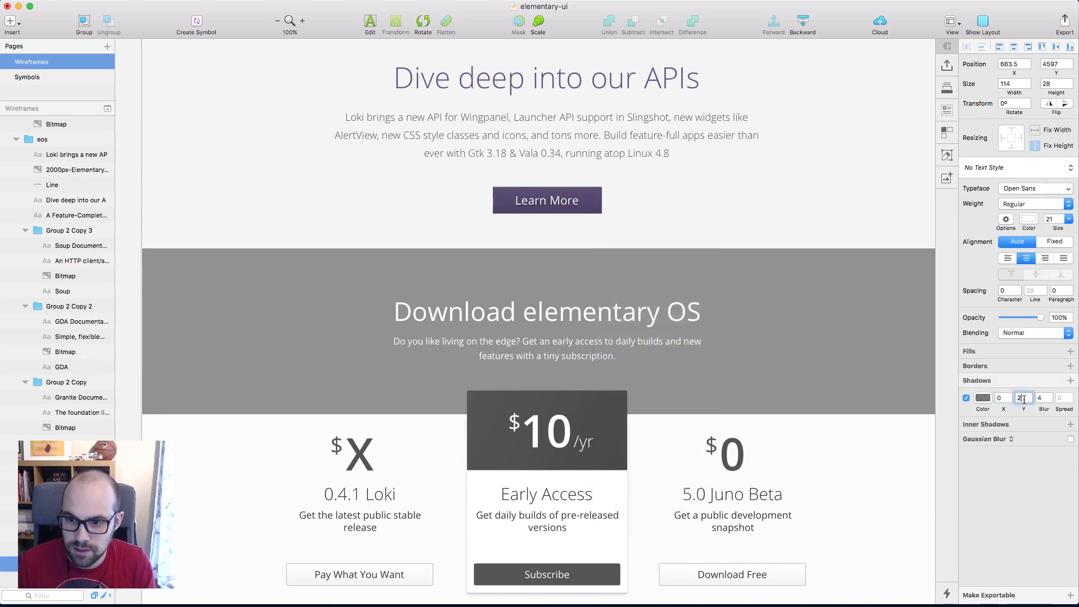
{"action": "type", "text": "1"}
{"action": "key", "text": "Tab"}
{"action": "type", "text": "1"}
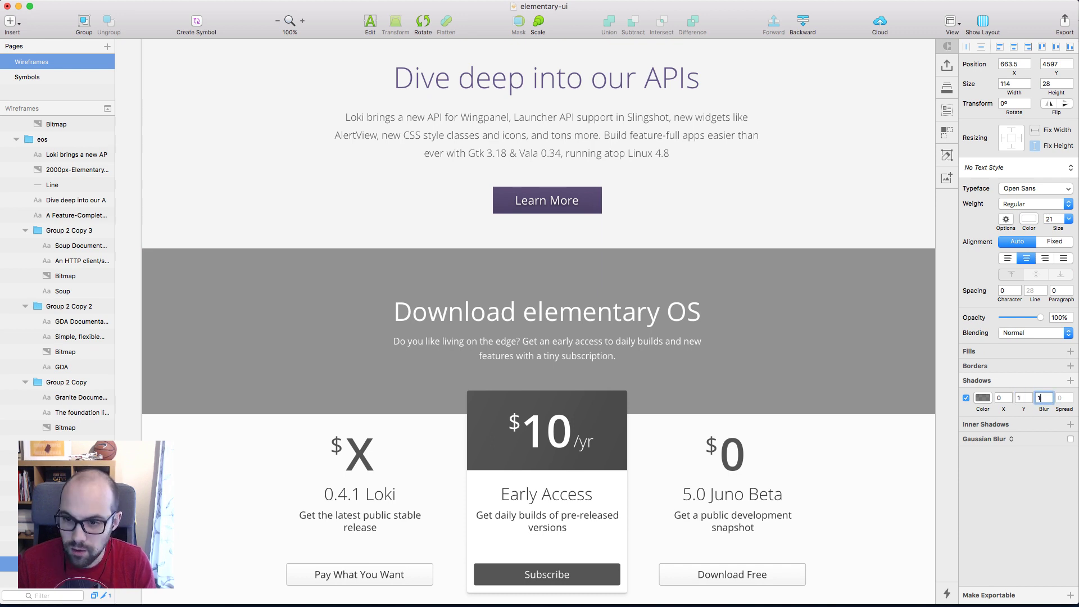
{"action": "left_click", "coordinate": [979, 400]}
{"action": "left_click", "coordinate": [1064, 557]}
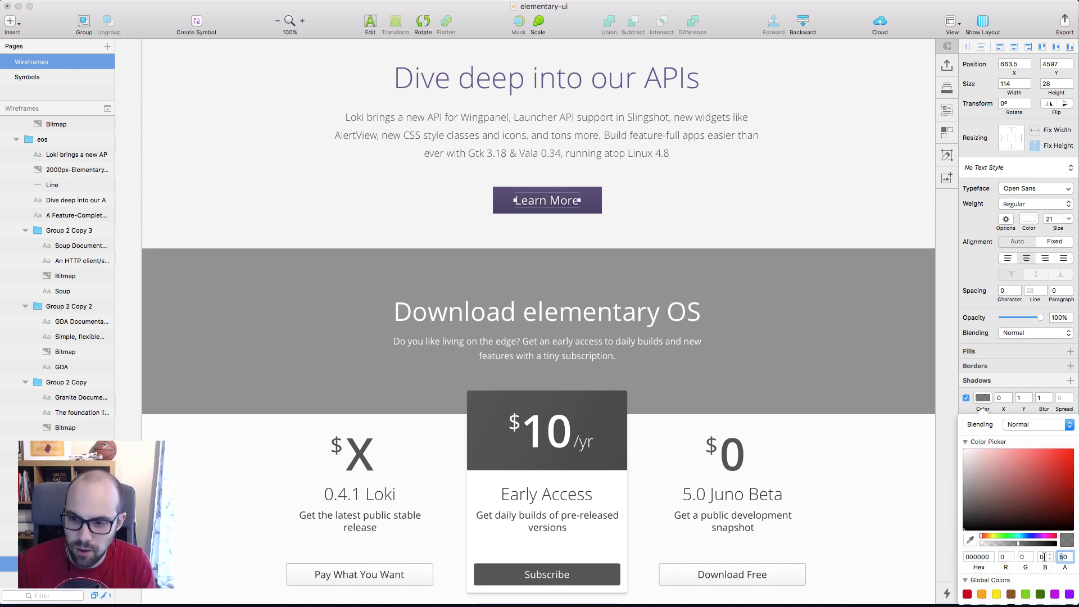
{"action": "type", "text": "30"}
{"action": "key", "text": "Return"}
{"action": "scroll", "coordinate": [672, 287], "scroll_direction": "up", "scroll_amount": 5}
{"action": "left_click", "coordinate": [838, 291]}
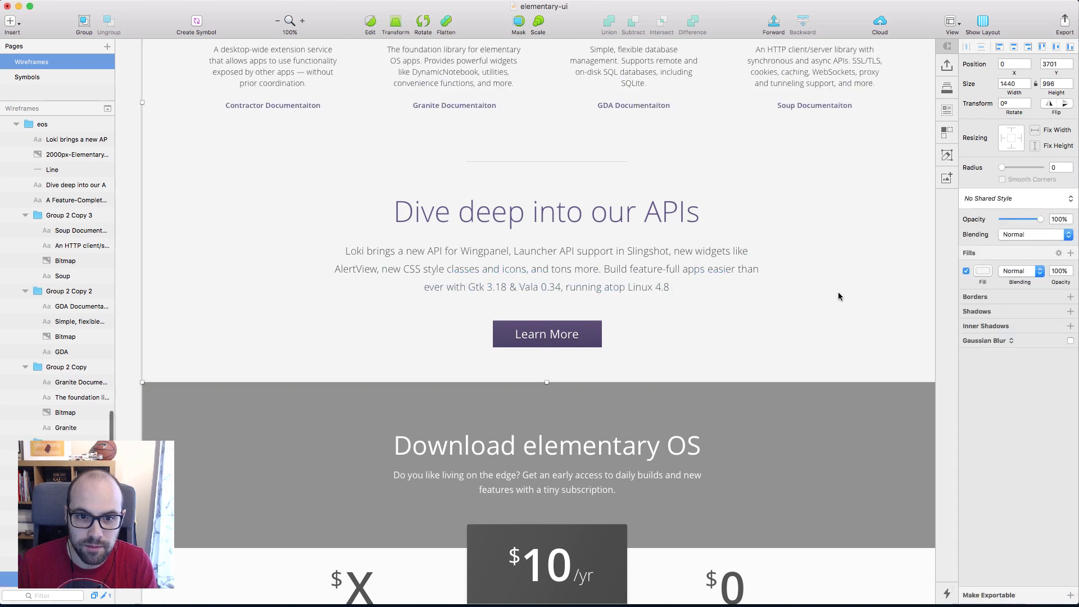
Darken the text color of the Loki paragraph below the "Dive deep into our APIs" title
{"action": "scroll", "coordinate": [839, 291], "scroll_direction": "up", "scroll_amount": 2}
{"action": "scroll", "coordinate": [839, 292], "scroll_direction": "up", "scroll_amount": 2}
{"action": "left_click", "coordinate": [725, 387]}
{"action": "left_click", "coordinate": [1029, 219]}
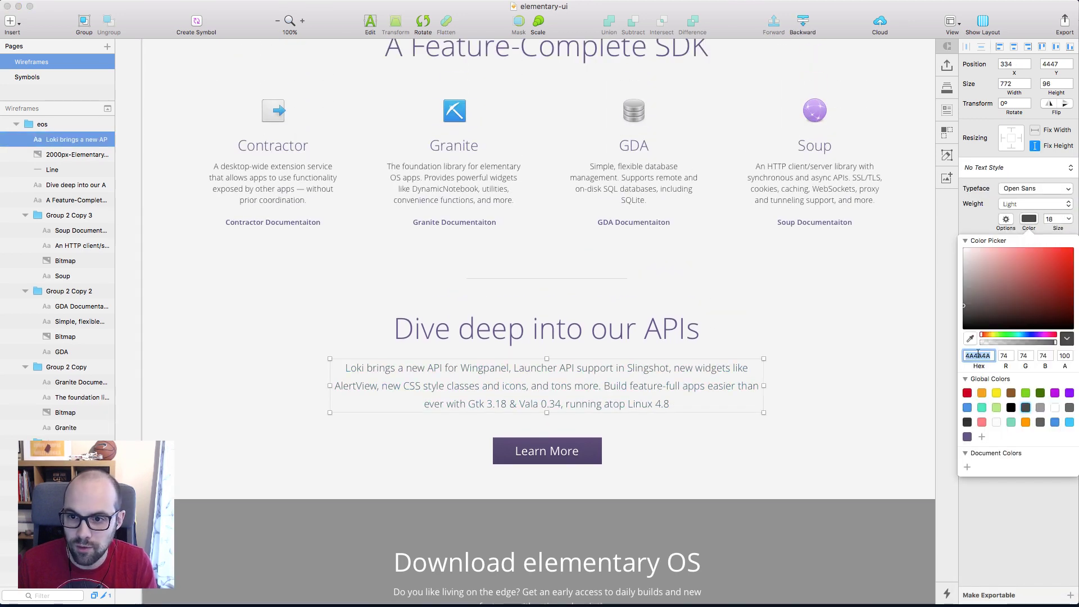
{"action": "left_click", "coordinate": [808, 314]}
Try the saved purple gradient starting at 4B1689 on the divider line above "Dive deep into our APIs" and undo it
{"action": "left_click", "coordinate": [574, 279]}
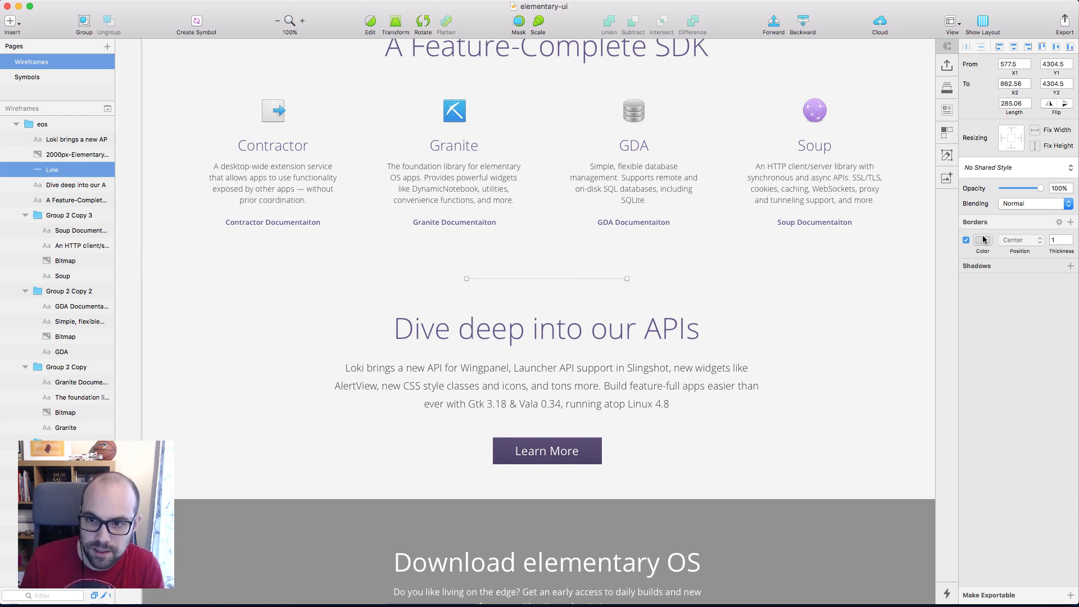
{"action": "left_click", "coordinate": [983, 240]}
{"action": "left_click", "coordinate": [1010, 266]}
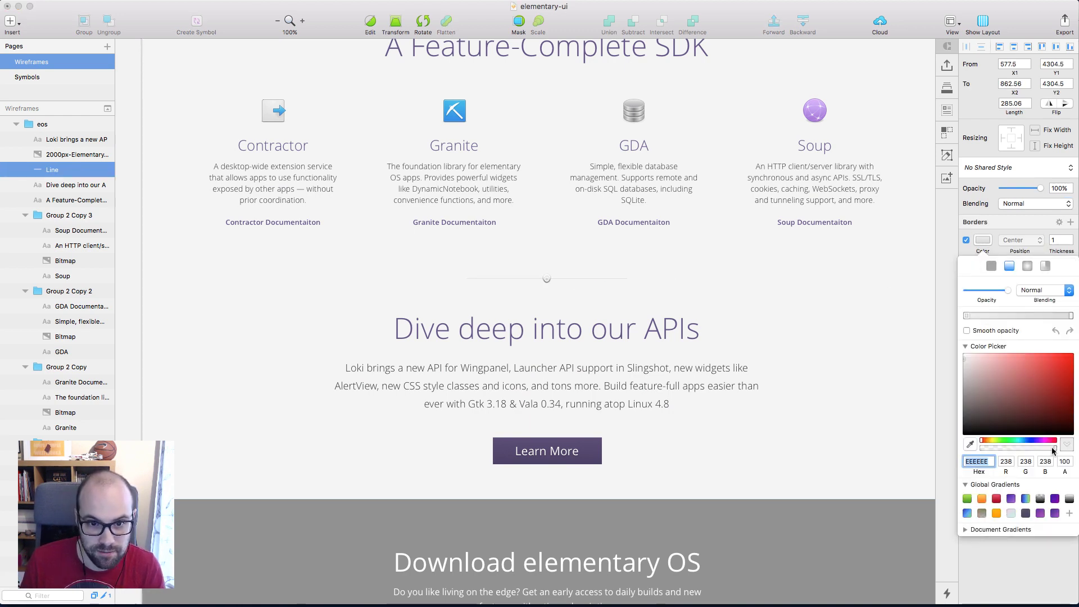
{"action": "left_click", "coordinate": [1055, 513]}
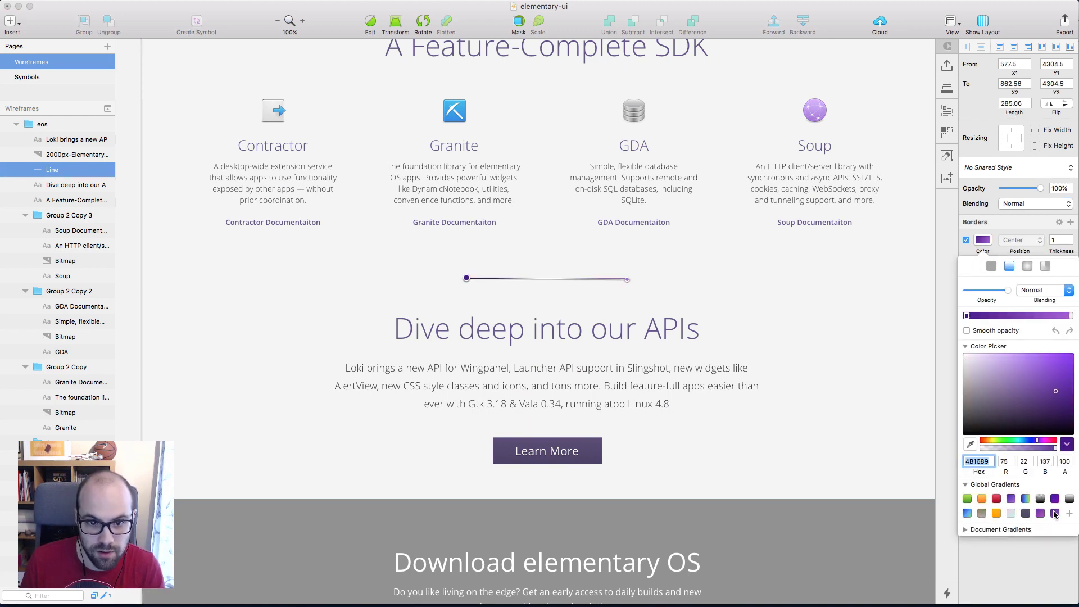
{"action": "left_click", "coordinate": [827, 330]}
{"action": "scroll", "coordinate": [828, 330], "scroll_direction": "up", "scroll_amount": 1}
{"action": "left_click", "coordinate": [835, 319]}
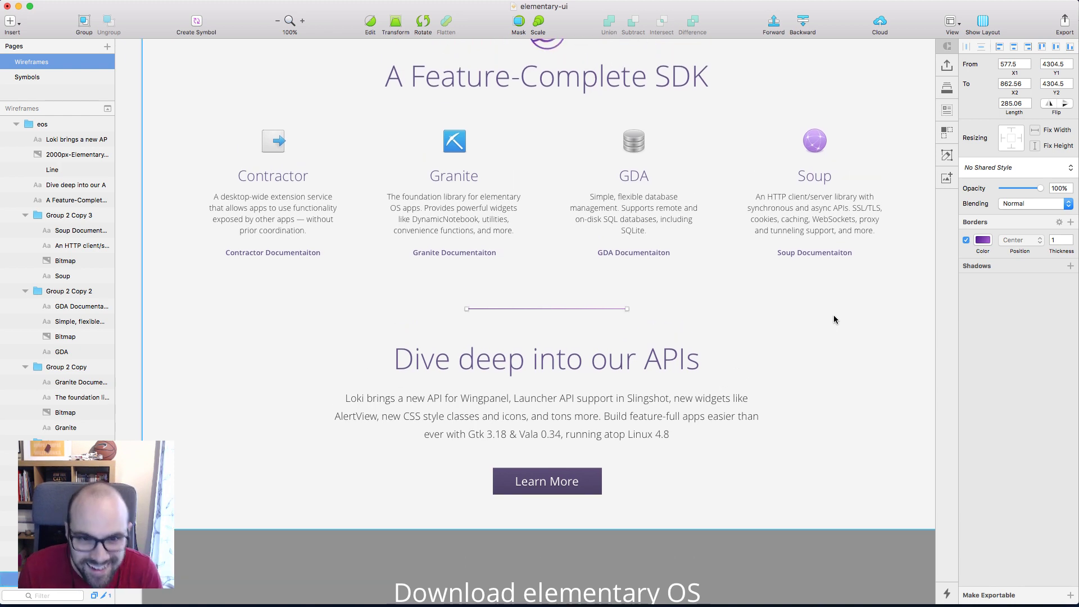
{"action": "scroll", "coordinate": [760, 302], "scroll_direction": "up", "scroll_amount": 1}
{"action": "key", "text": "super+z"}
{"action": "left_click", "coordinate": [760, 308]}
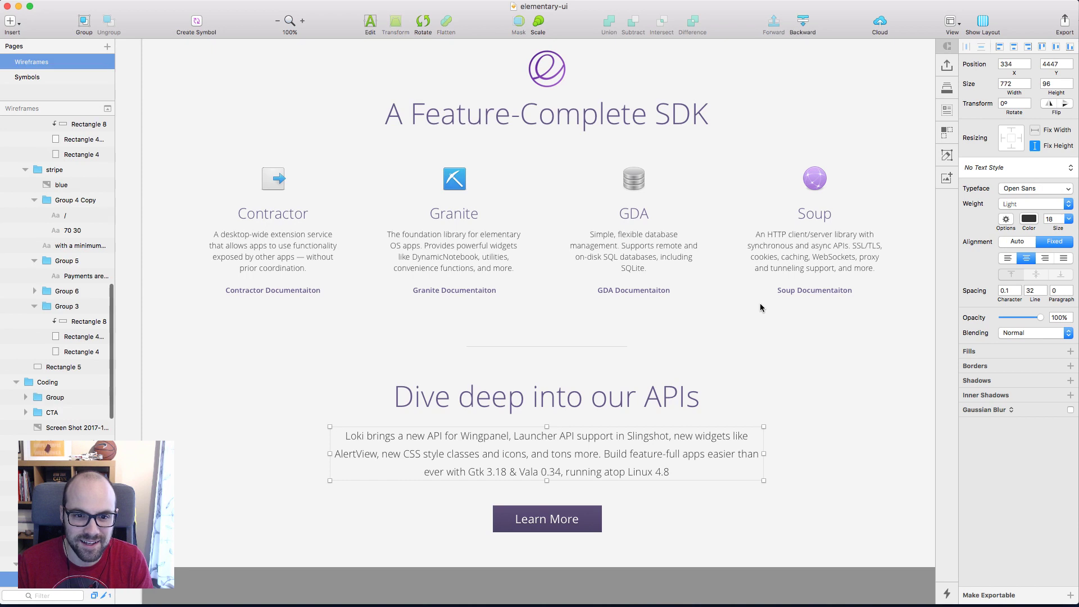
Try white FFFFFF as the divider line's color
{"action": "left_click", "coordinate": [551, 346]}
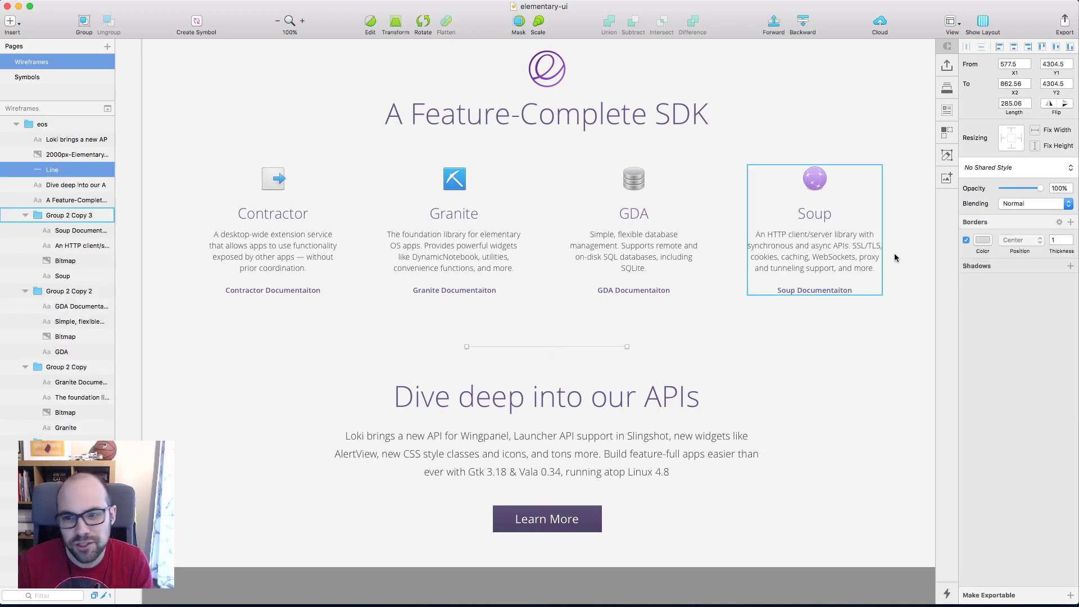
{"action": "left_click", "coordinate": [983, 240]}
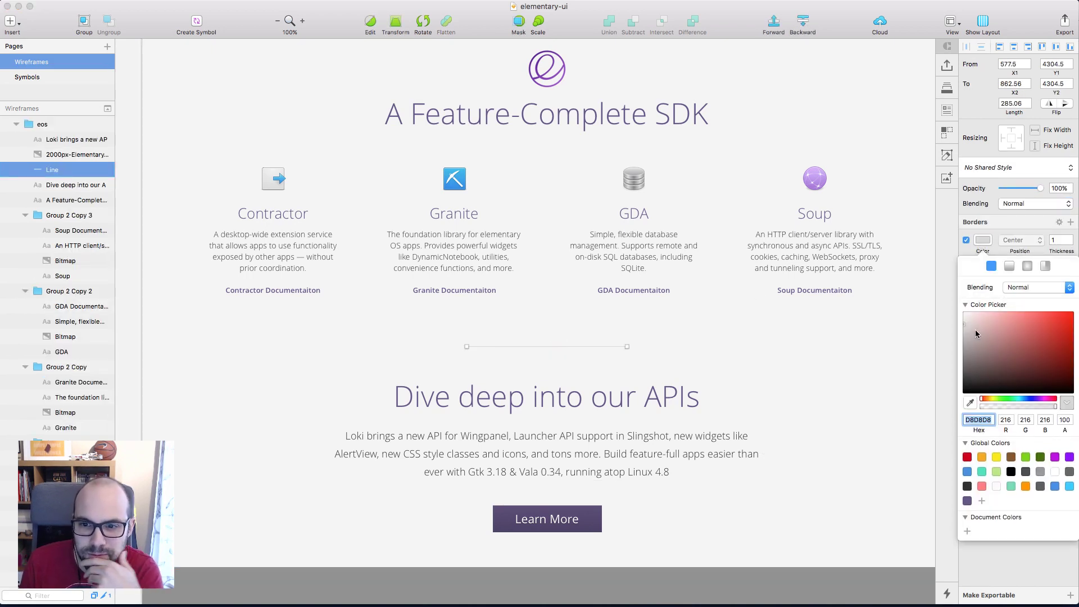
{"action": "left_click_drag", "start_coordinate": [976, 330], "coordinate": [911, 300]}
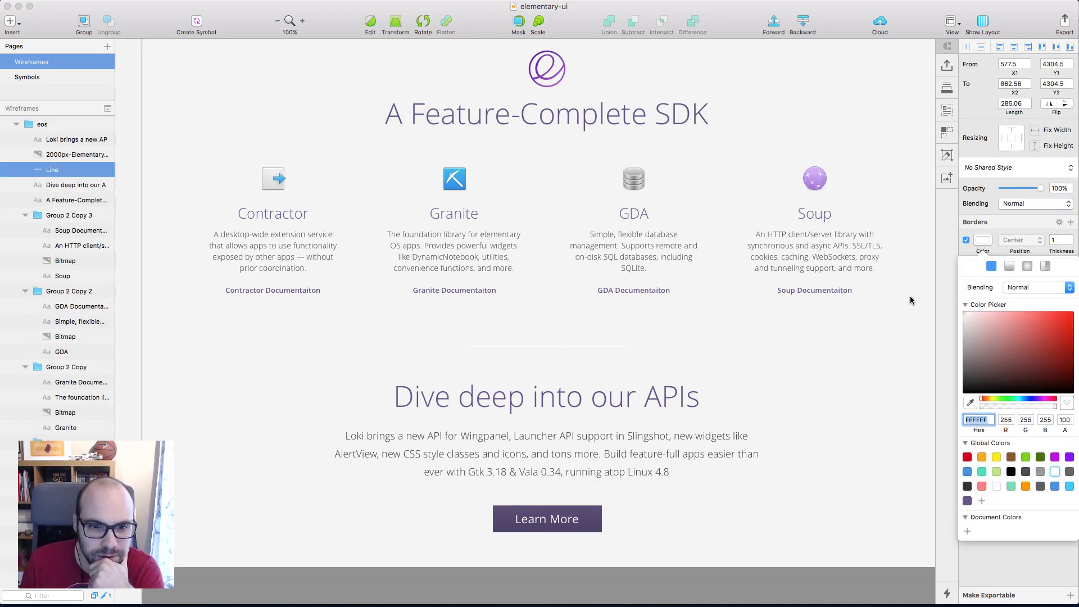
{"action": "left_click", "coordinate": [888, 330]}
Try removing the divider line between the SDK items and the APIs title, and restore its original gray look
{"action": "left_click", "coordinate": [565, 347]}
{"action": "key", "text": "BackSpace"}
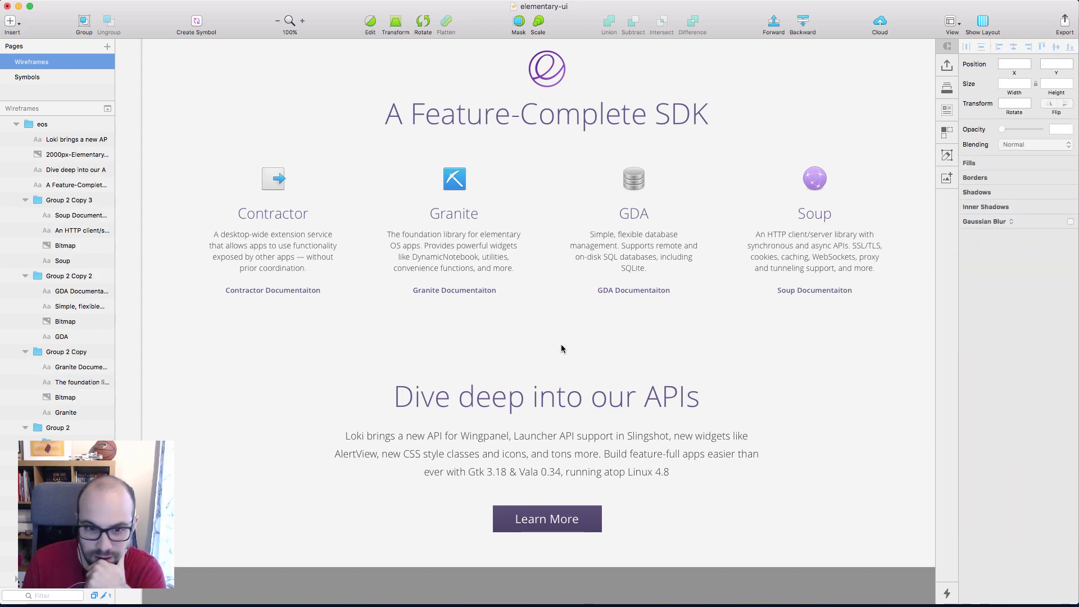
{"action": "key", "text": "super+z"}
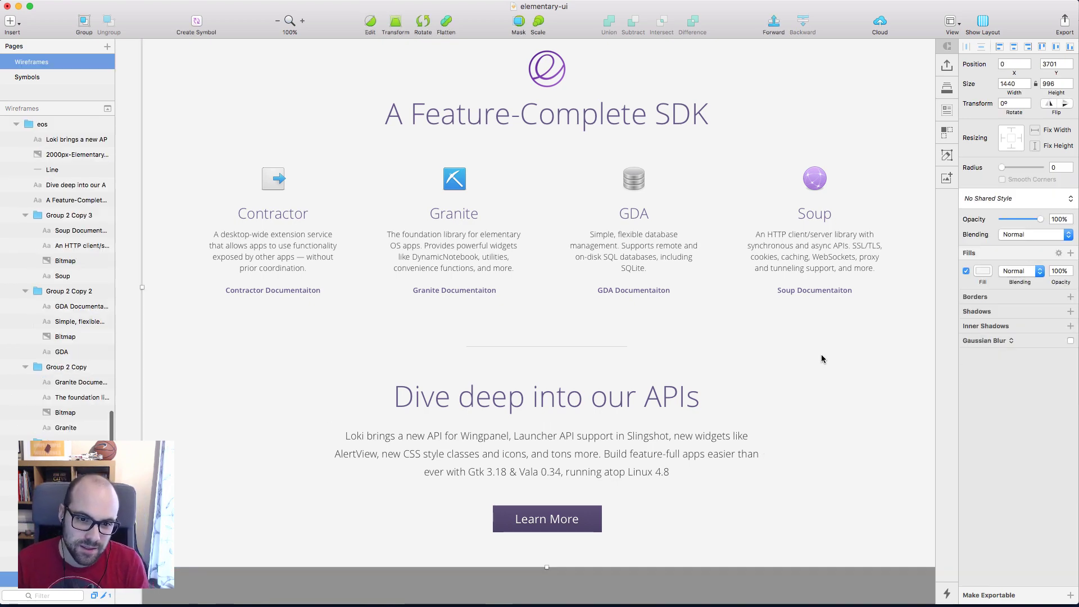
Fill the "Download elementary OS" section's background with the saved purple linear gradient starting at 4B1689
{"action": "scroll", "coordinate": [822, 359], "scroll_direction": "down", "scroll_amount": 5}
{"action": "scroll", "coordinate": [822, 358], "scroll_direction": "down", "scroll_amount": 10}
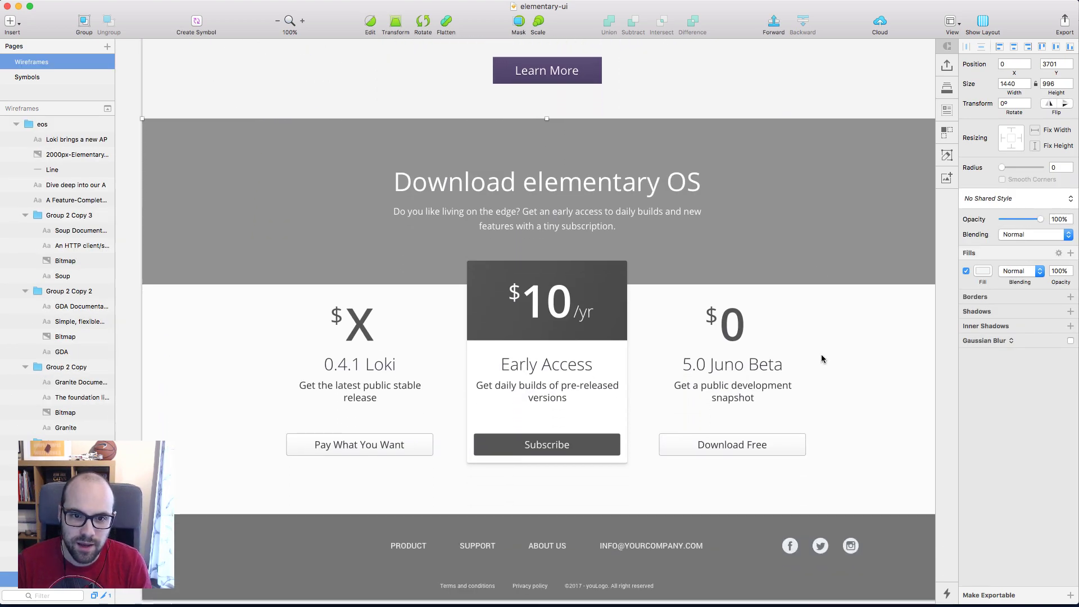
{"action": "left_click", "coordinate": [800, 224]}
{"action": "left_click", "coordinate": [983, 271]}
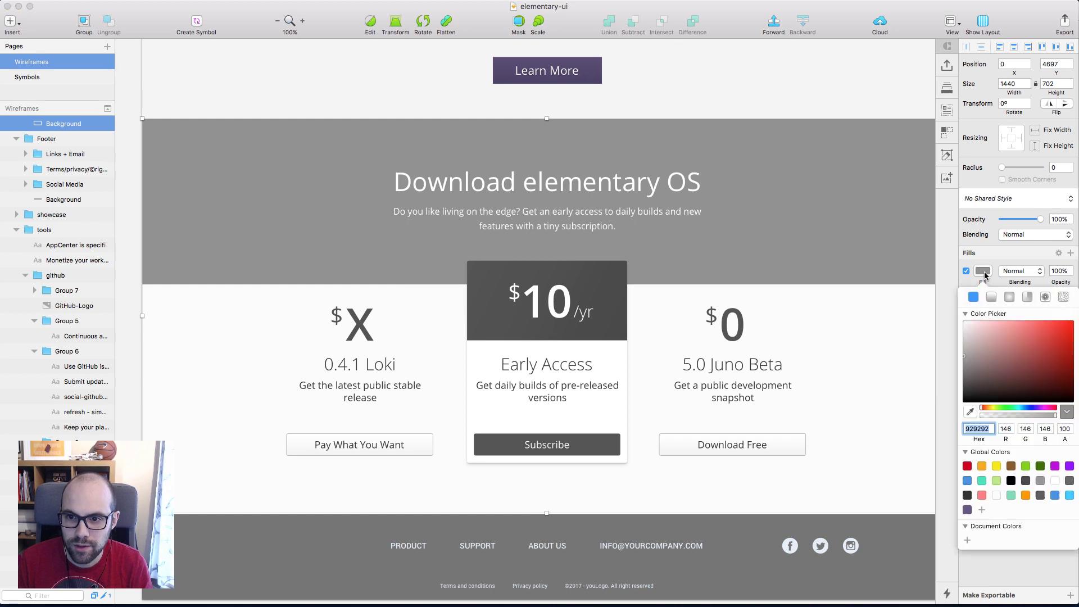
{"action": "left_click", "coordinate": [992, 297]}
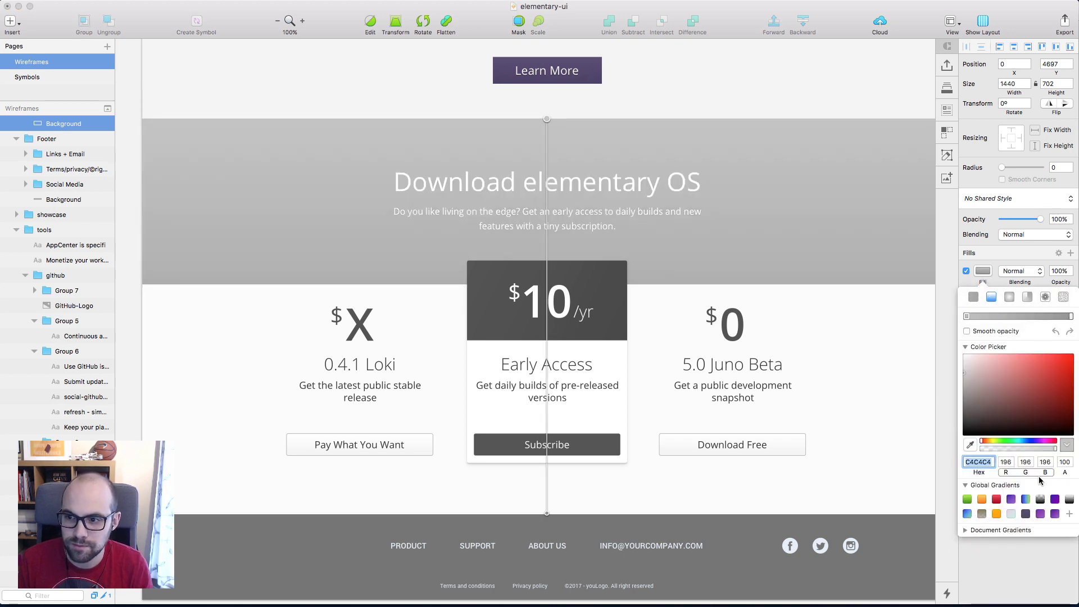
{"action": "left_click", "coordinate": [1055, 514]}
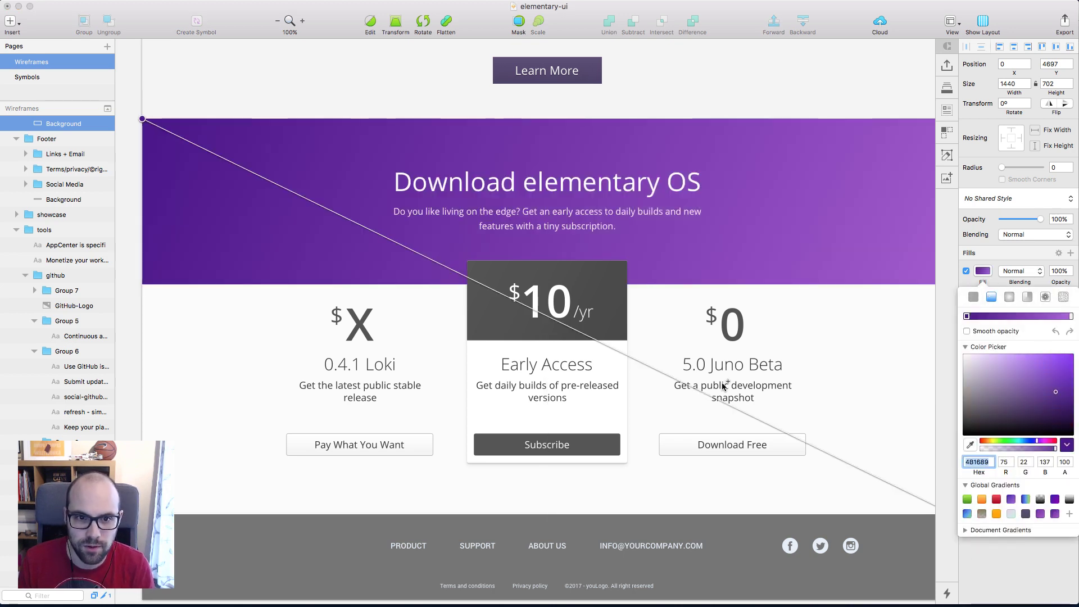
Move the end point of the download background's gradient up to the lower edge of the purple band
{"action": "key", "text": "super+minus"}
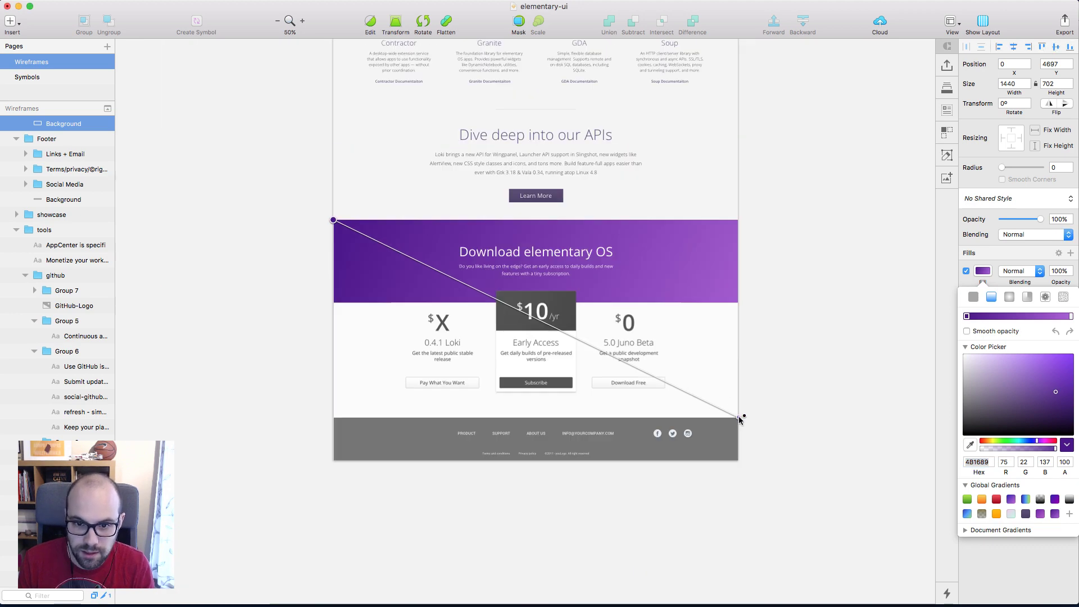
{"action": "left_click_drag", "start_coordinate": [739, 418], "coordinate": [741, 304]}
{"action": "key", "text": "Escape"}
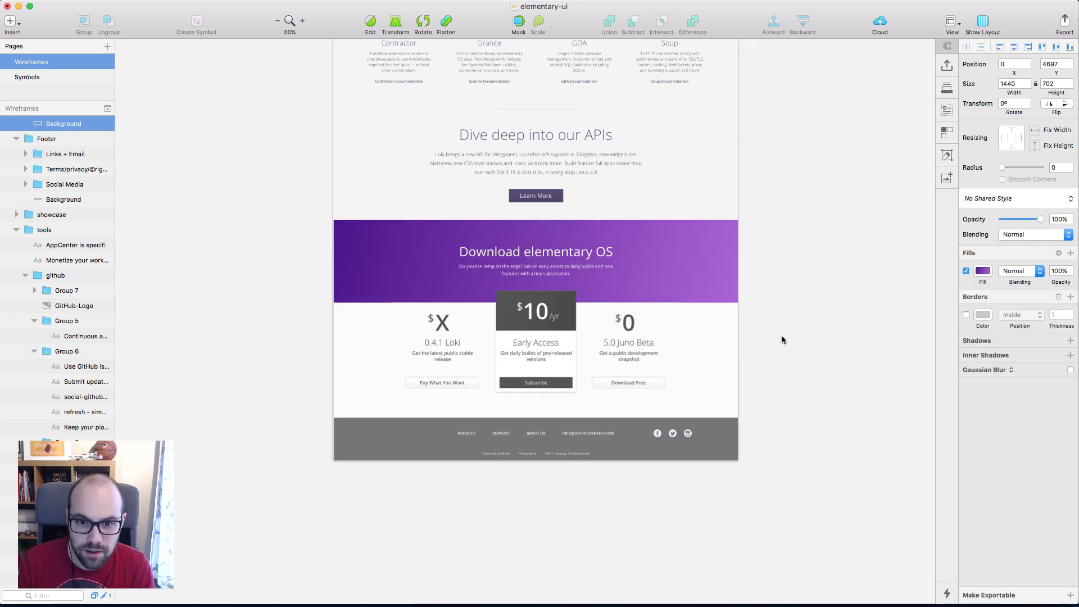
Draw a 1440 by 409 rectangle across the pricing area down to the footer, and select the pricing mock image
{"action": "key", "text": "r"}
{"action": "left_click_drag", "start_coordinate": [334, 302], "coordinate": [738, 418]}
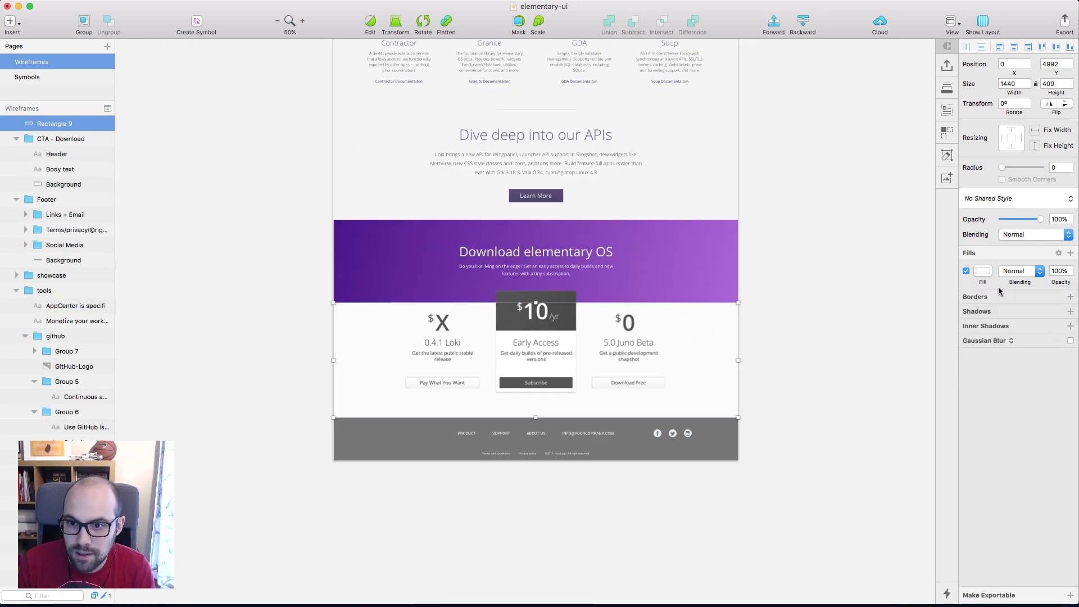
{"action": "key", "text": "super+v"}
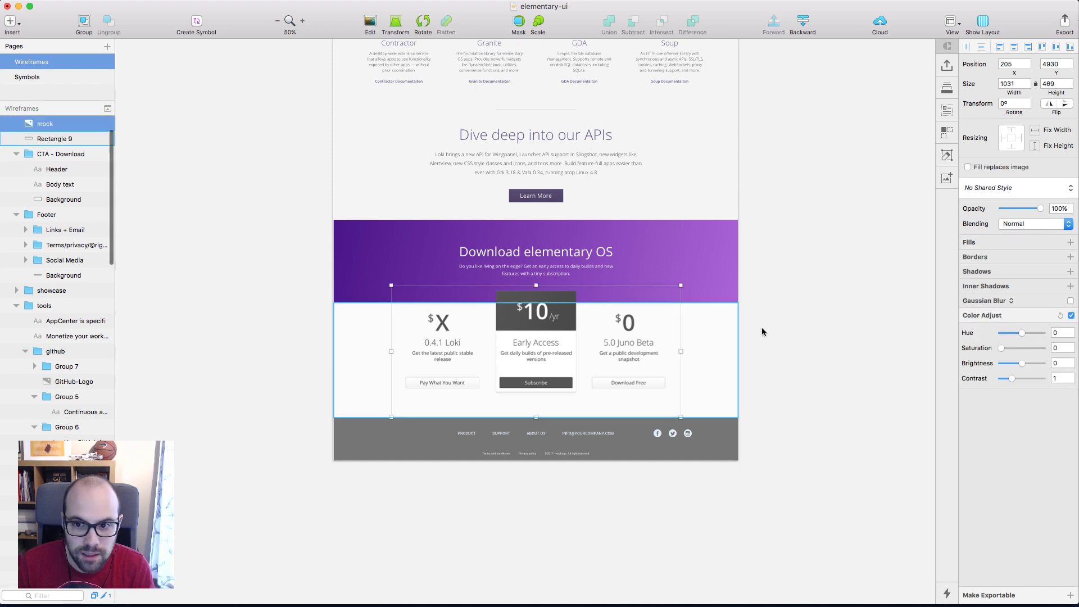
Turn off the color adjustment on the pricing mock image and show the design at 100% zoom
{"action": "left_click", "coordinate": [807, 286]}
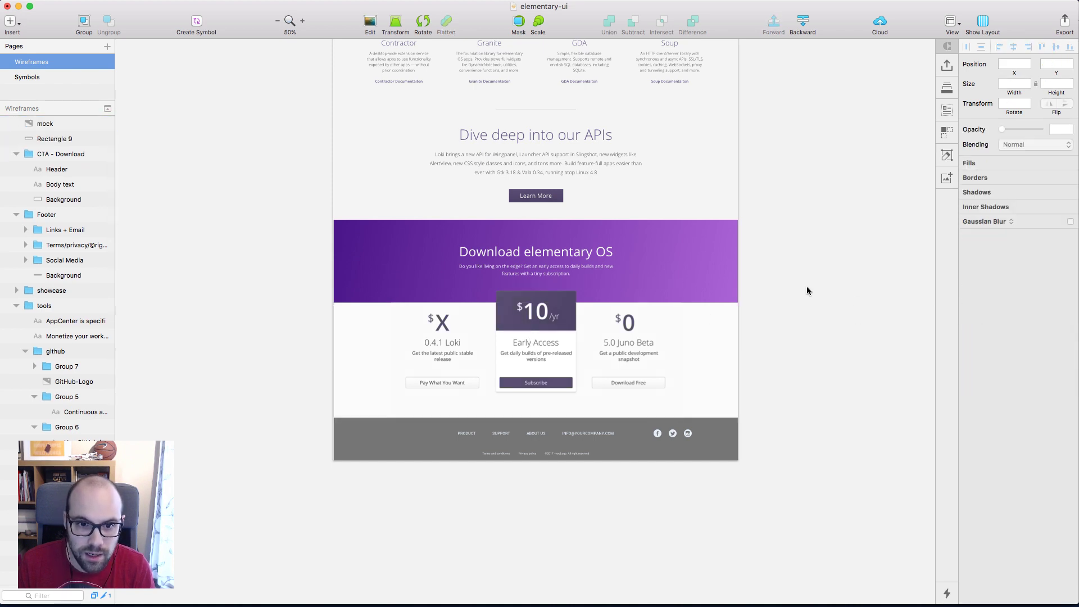
{"action": "key", "text": "super+0"}
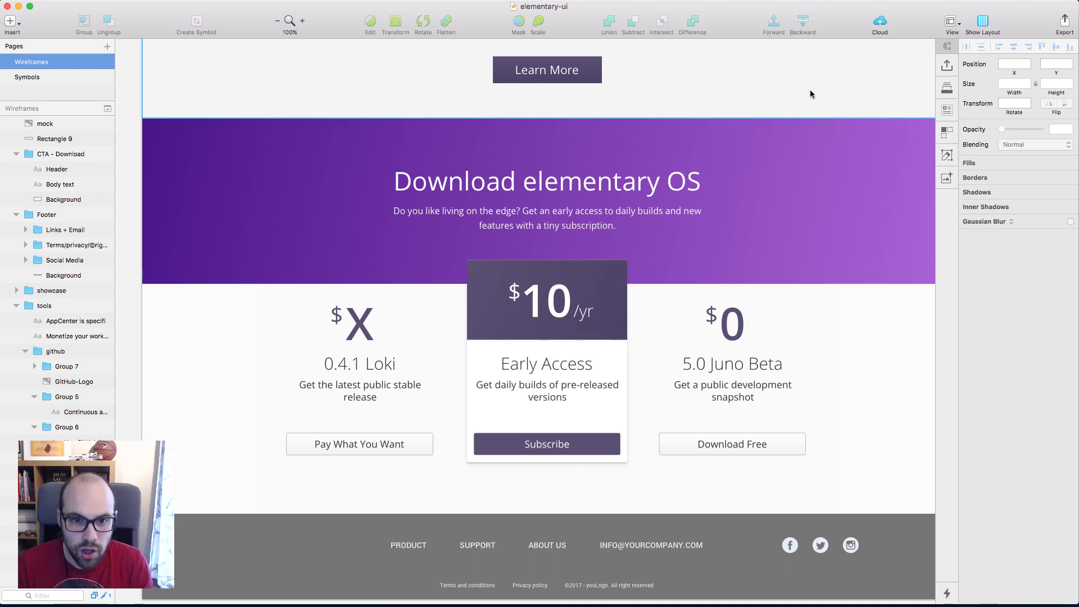
{"action": "scroll", "coordinate": [909, 353], "scroll_direction": "right", "scroll_amount": 5}
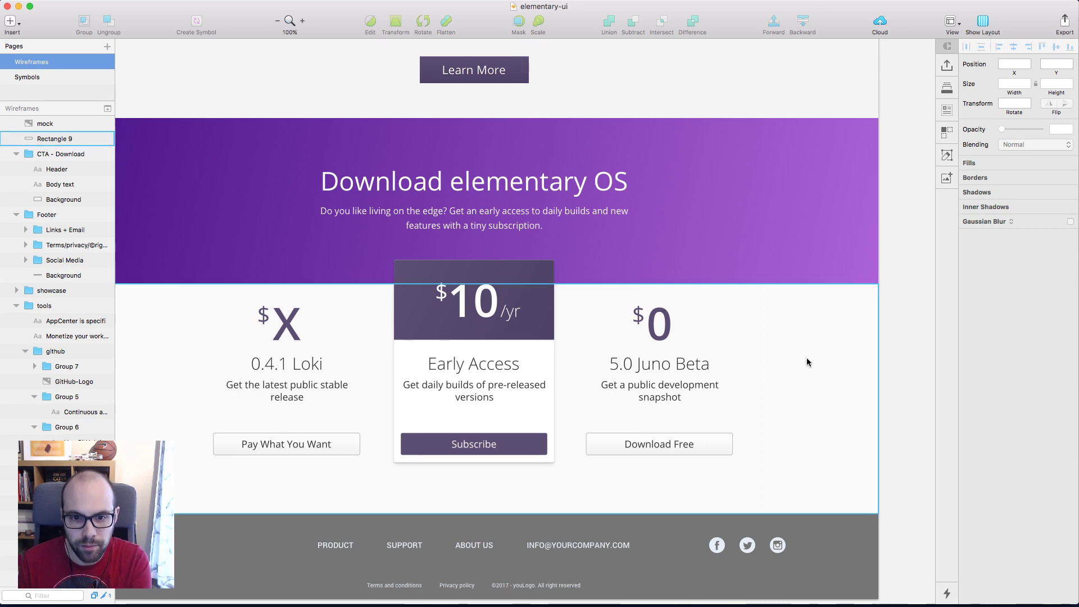
{"action": "left_click_drag", "start_coordinate": [459, 385], "coordinate": [501, 308]}
{"action": "key", "text": "super+z"}
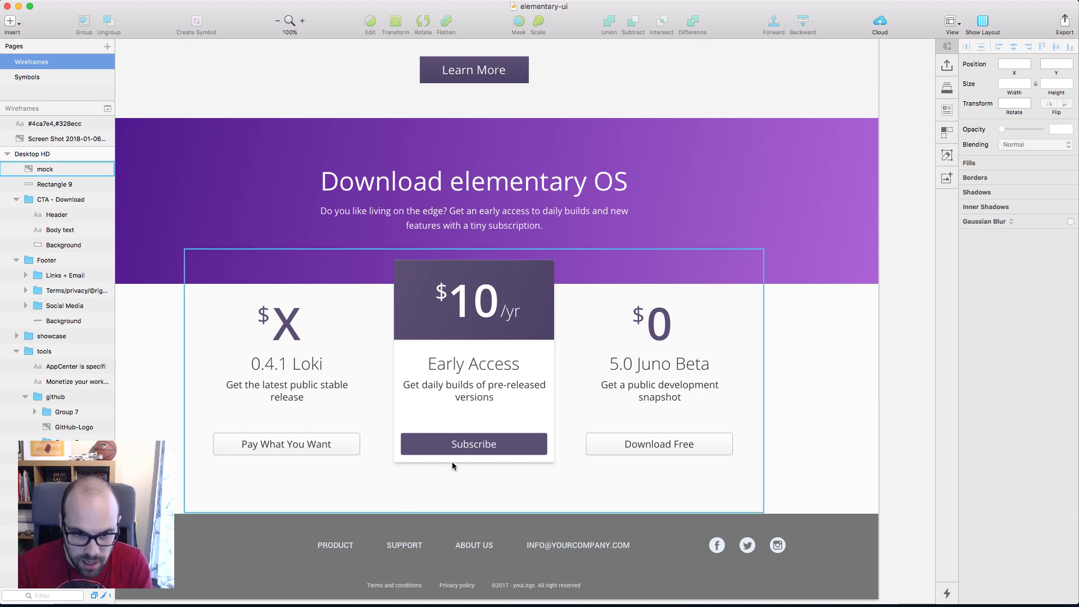
{"action": "scroll", "coordinate": [231, 437], "scroll_direction": "up", "scroll_amount": 5}
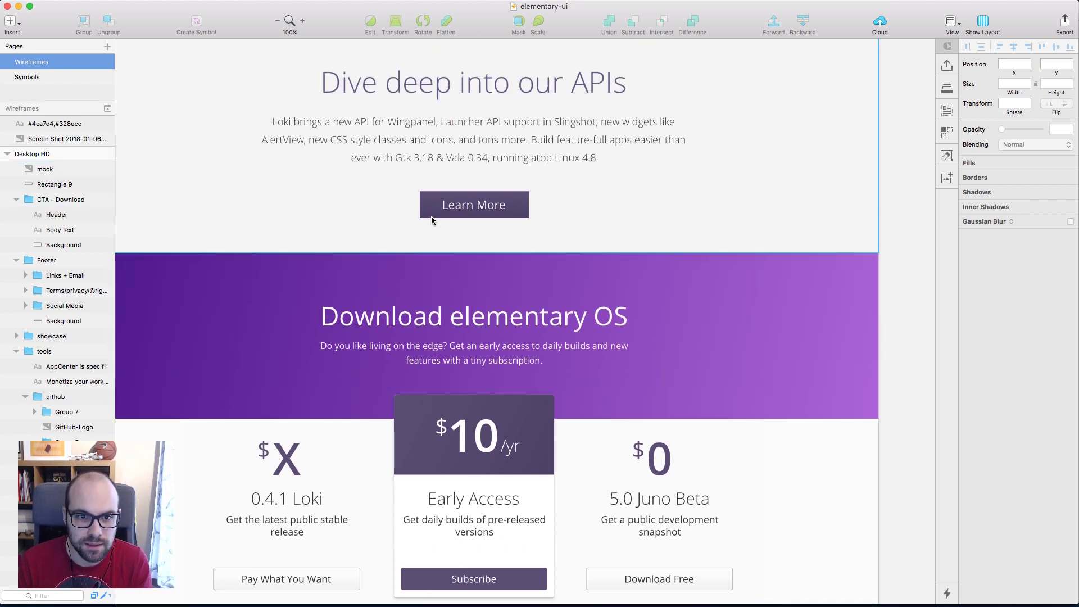
{"action": "scroll", "coordinate": [684, 326], "scroll_direction": "down", "scroll_amount": 6}
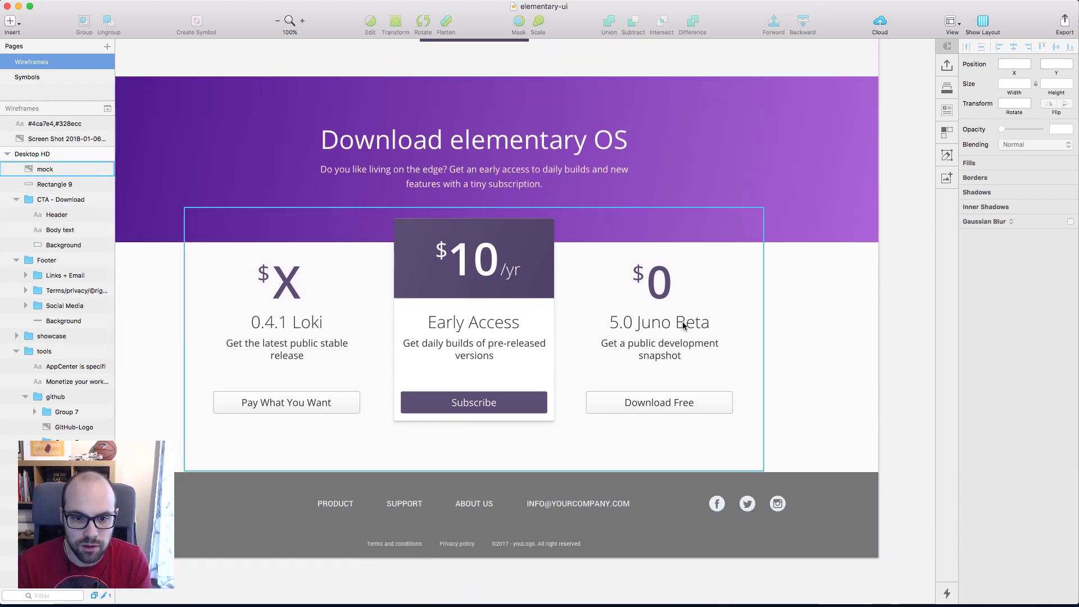
Fill the footer's background with the saved dark purple color 665789
{"action": "left_click", "coordinate": [840, 526]}
{"action": "left_click", "coordinate": [983, 270]}
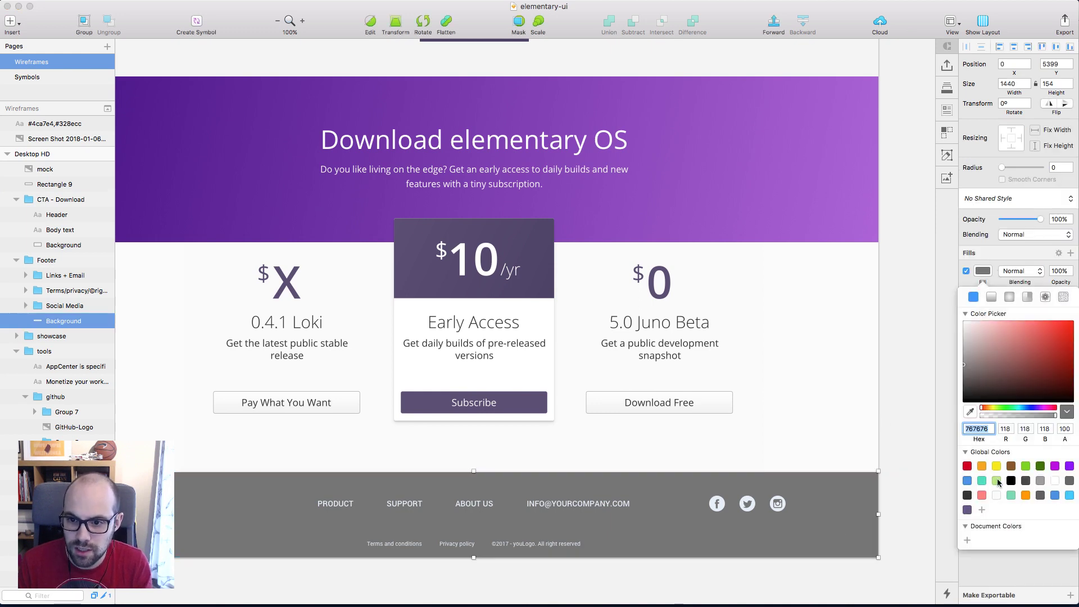
{"action": "left_click", "coordinate": [967, 510]}
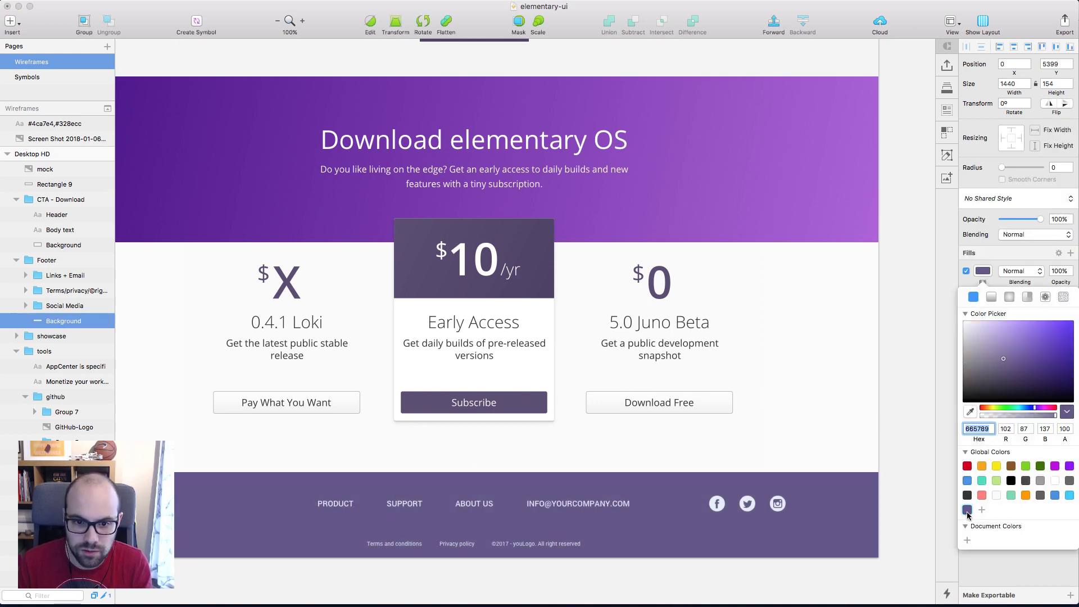
{"action": "left_click", "coordinate": [914, 408]}
Set the footer's three links, its e-mail text and the terms, privacy and copyright texts to Open Sans Regular
{"action": "scroll", "coordinate": [914, 409], "scroll_direction": "left", "scroll_amount": 5}
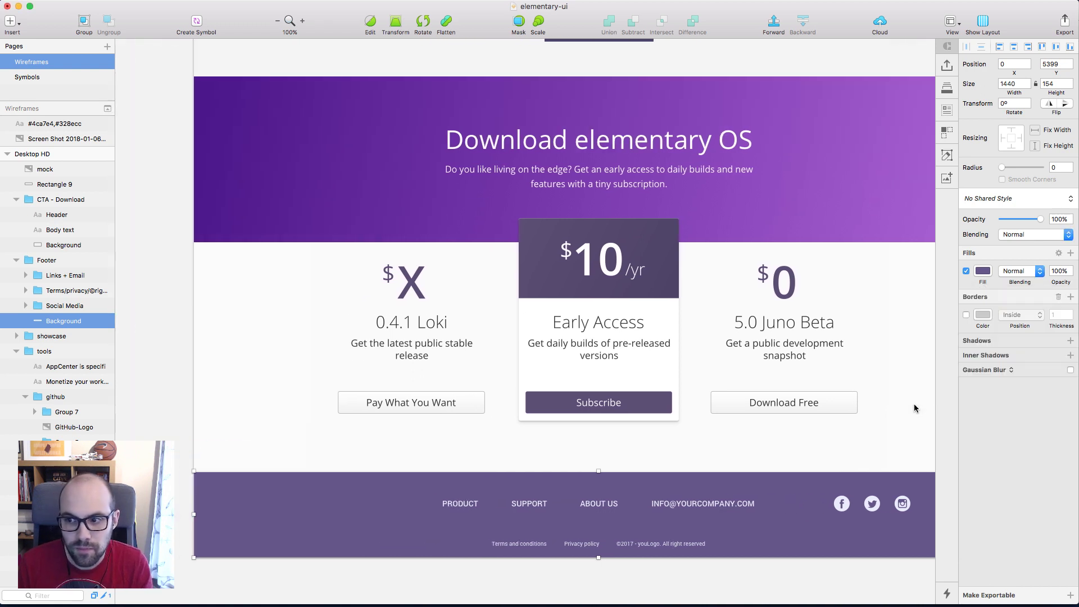
{"action": "scroll", "coordinate": [914, 409], "scroll_direction": "down", "scroll_amount": 5}
{"action": "left_click", "coordinate": [632, 510]}
{"action": "left_click", "coordinate": [459, 388], "text": "super"}
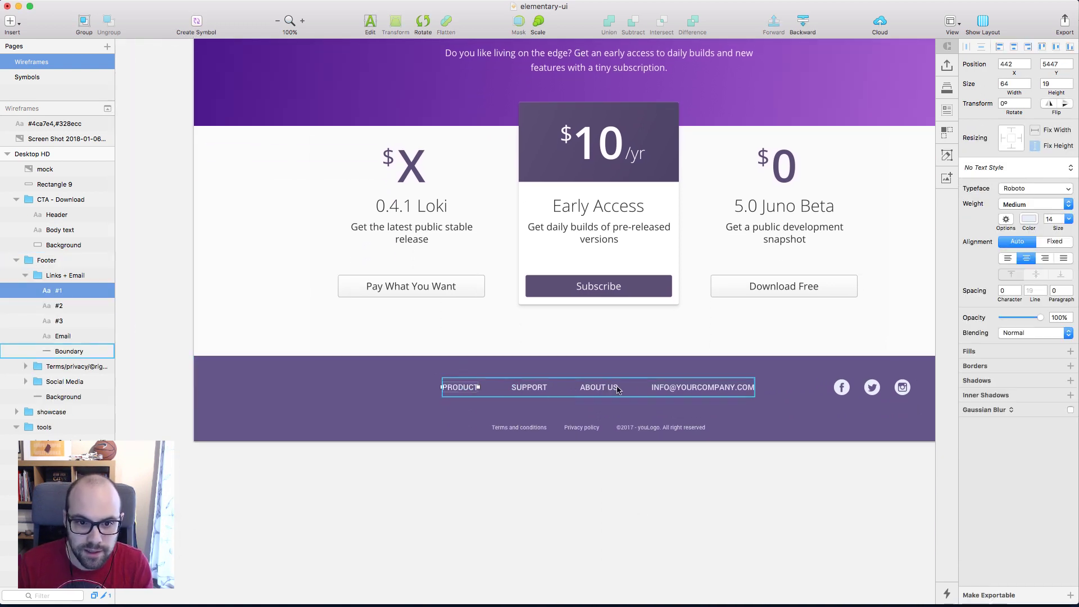
{"action": "left_click", "coordinate": [529, 388], "text": "shift+super"}
{"action": "left_click", "coordinate": [599, 388], "text": "shift+super"}
{"action": "left_click", "coordinate": [674, 387], "text": "shift+super"}
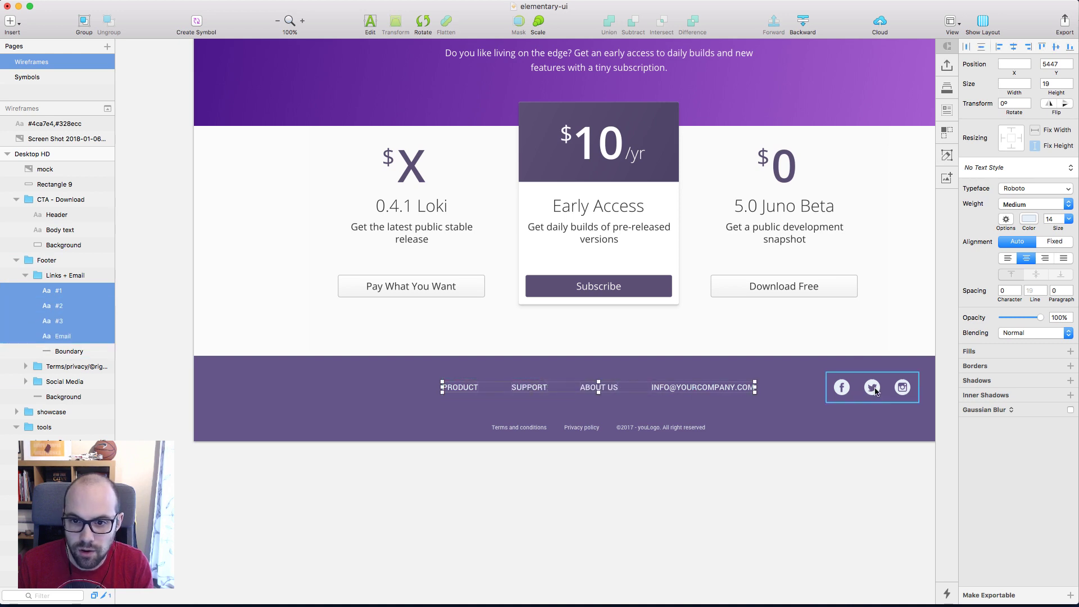
{"action": "left_click", "coordinate": [660, 427], "text": "shift+super"}
{"action": "left_click", "coordinate": [582, 427], "text": "shift+super"}
{"action": "left_click", "coordinate": [516, 429], "text": "shift+super"}
{"action": "left_click", "coordinate": [1021, 189]}
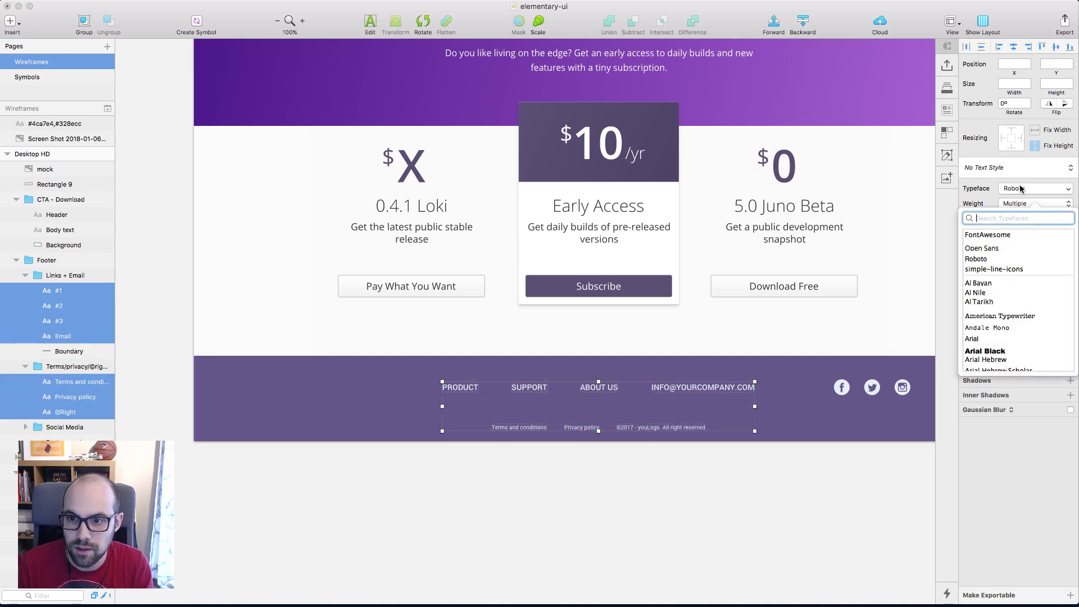
{"action": "left_click", "coordinate": [450, 479]}
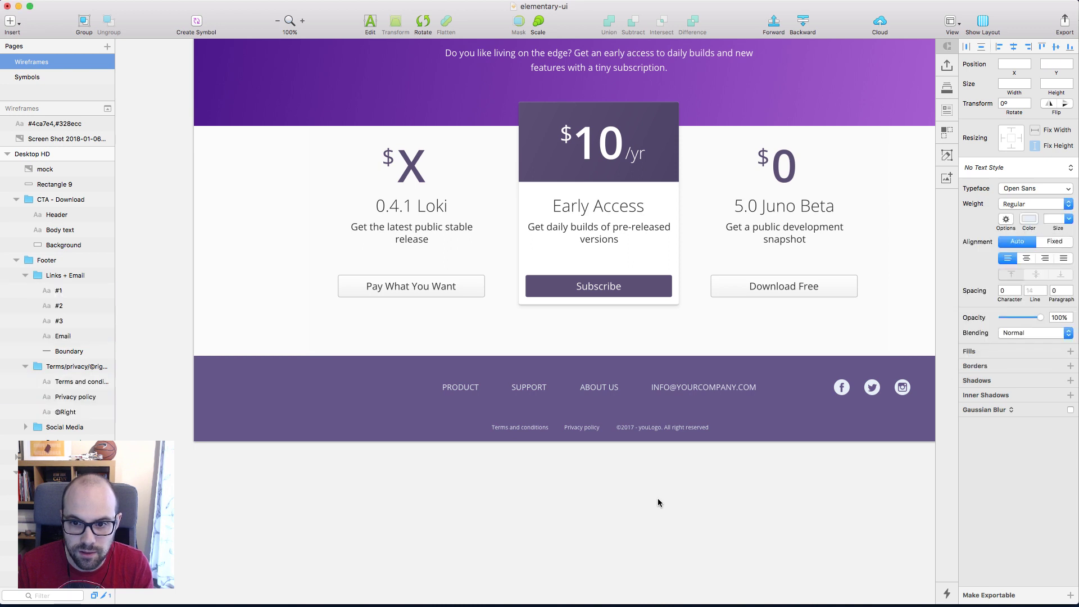
Check the color override options of the footer's Facebook icon
{"action": "left_click", "coordinate": [846, 390], "text": "super"}
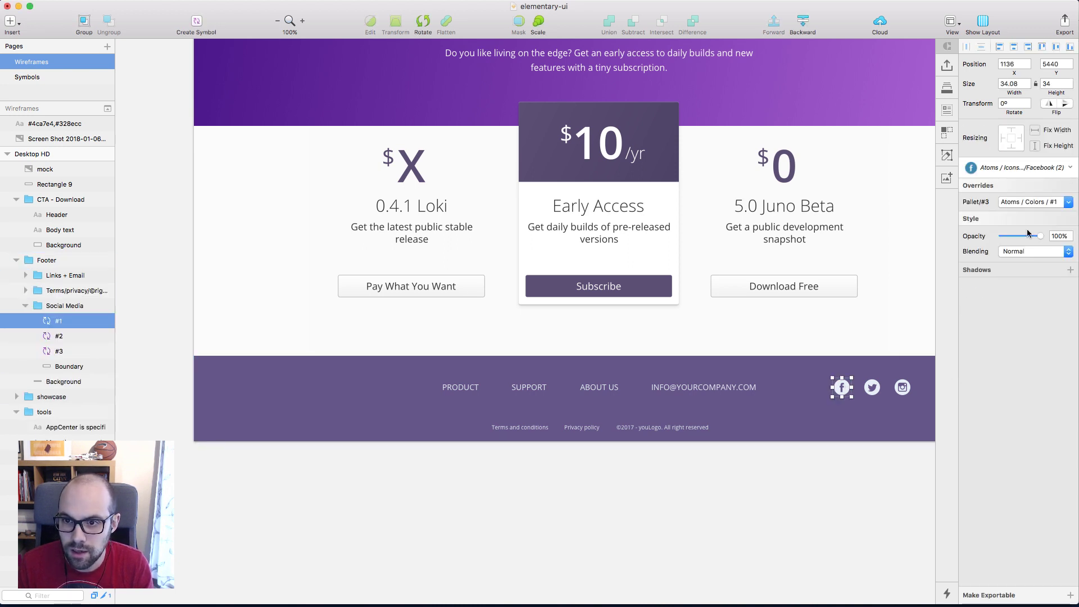
{"action": "left_click", "coordinate": [1030, 203]}
{"action": "left_click", "coordinate": [977, 306]}
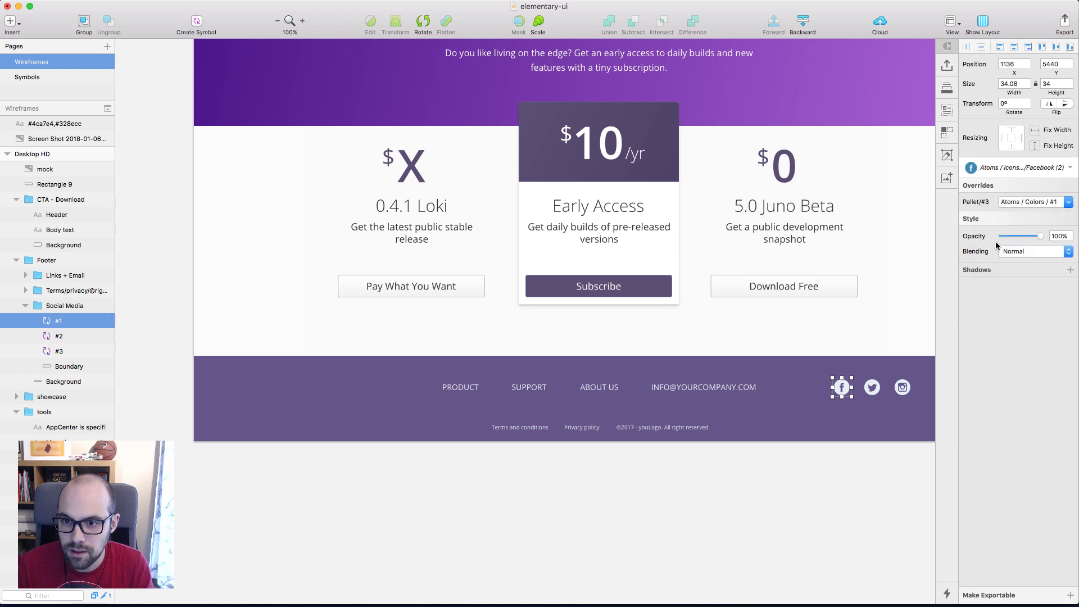
{"action": "left_click", "coordinate": [646, 455]}
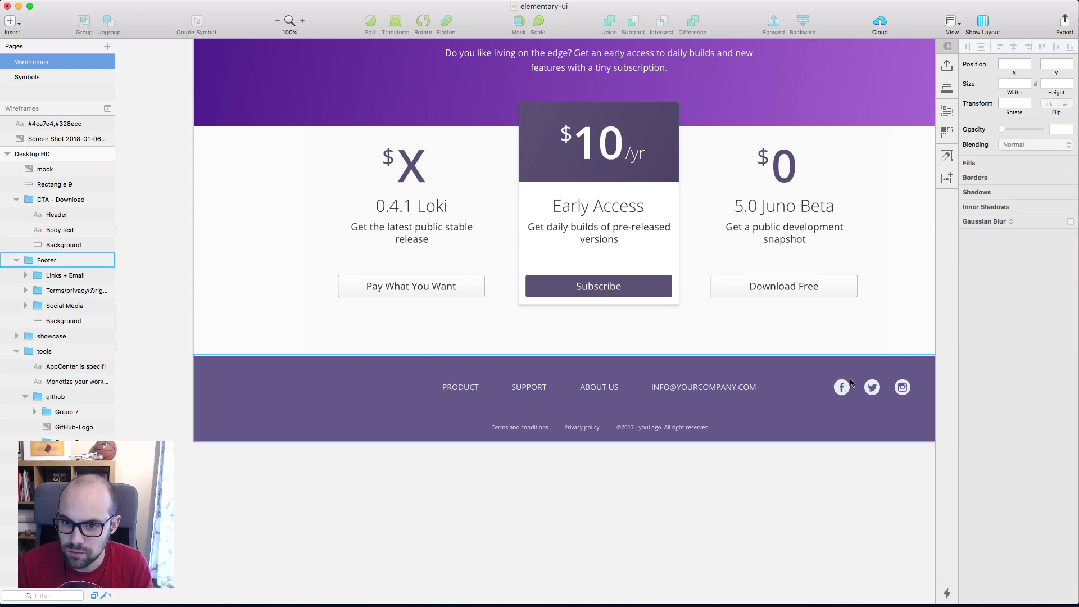
{"action": "left_click", "coordinate": [841, 387], "text": "super"}
{"action": "left_click", "coordinate": [645, 457]}
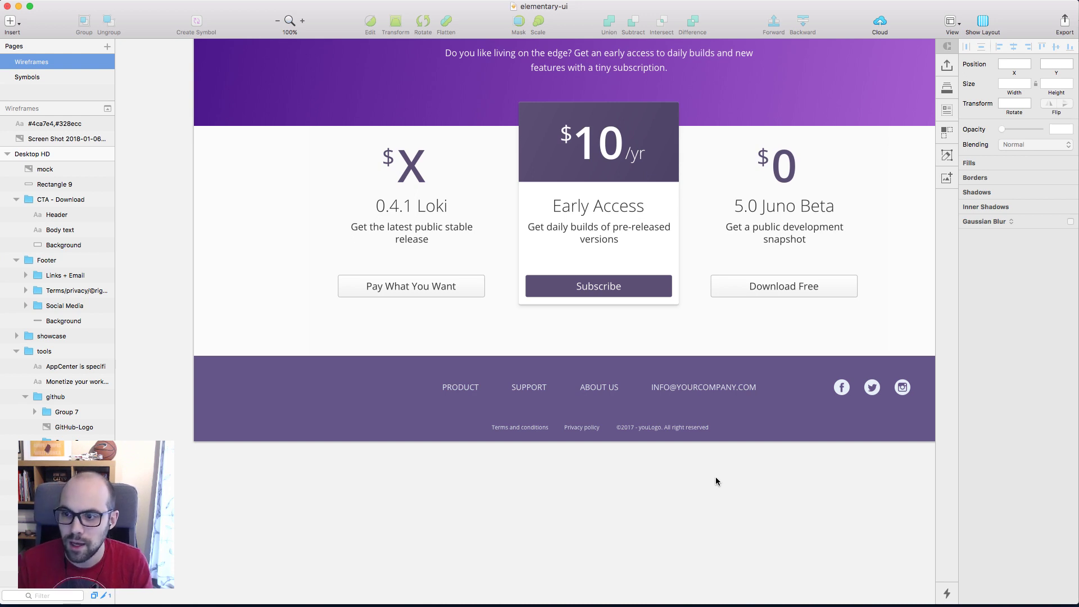
Set the weight of the "Download elementary OS" heading to Light
{"action": "scroll", "coordinate": [716, 478], "scroll_direction": "up", "scroll_amount": 5}
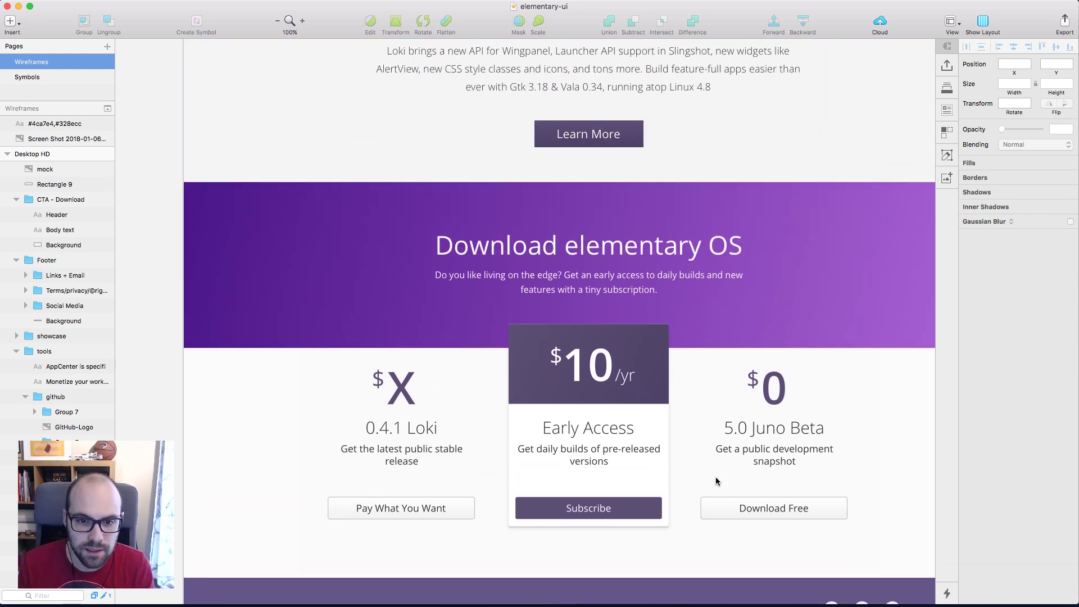
{"action": "scroll", "coordinate": [717, 481], "scroll_direction": "up", "scroll_amount": 5}
{"action": "scroll", "coordinate": [716, 477], "scroll_direction": "right", "scroll_amount": 2}
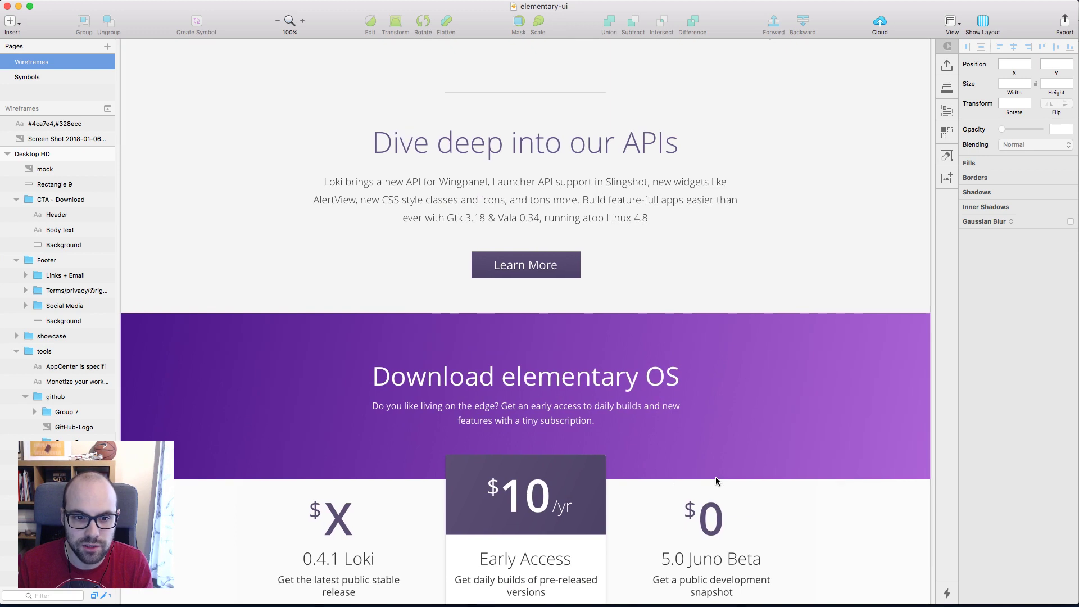
{"action": "left_click", "coordinate": [668, 378]}
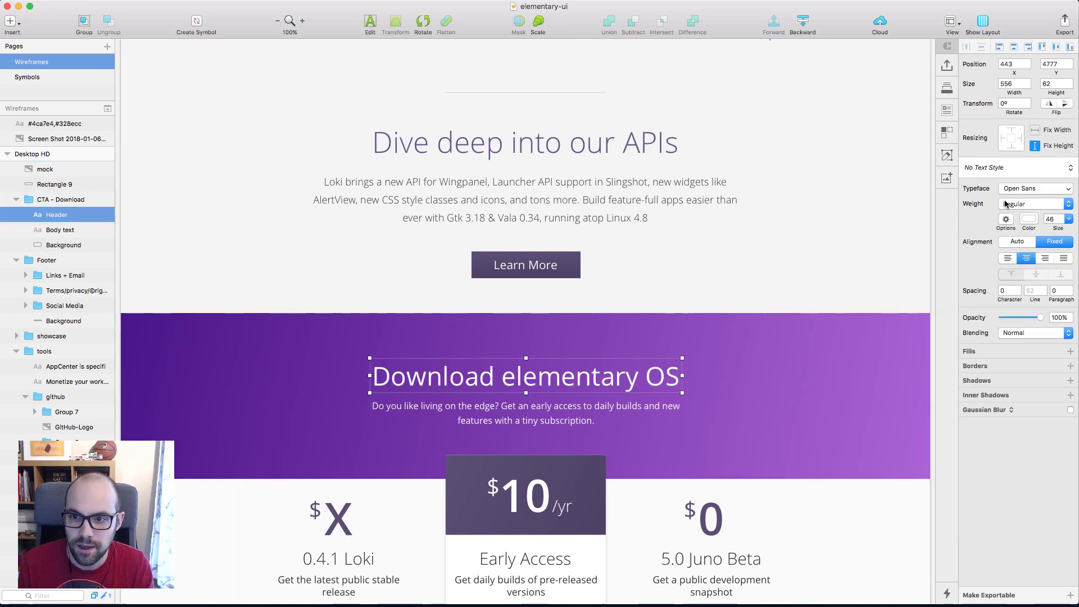
{"action": "left_click", "coordinate": [1023, 208]}
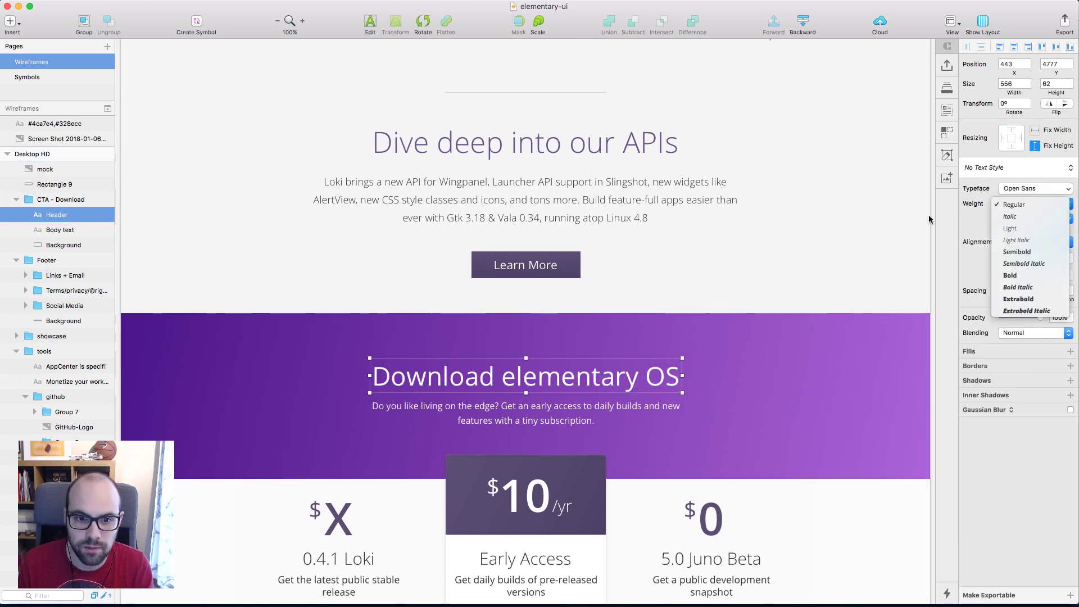
{"action": "left_click", "coordinate": [1023, 235]}
Set the "Download elementary OS" heading's font size to 52 and its width to Auto so it fits on one line
{"action": "scroll", "coordinate": [880, 273], "scroll_direction": "down", "scroll_amount": 2}
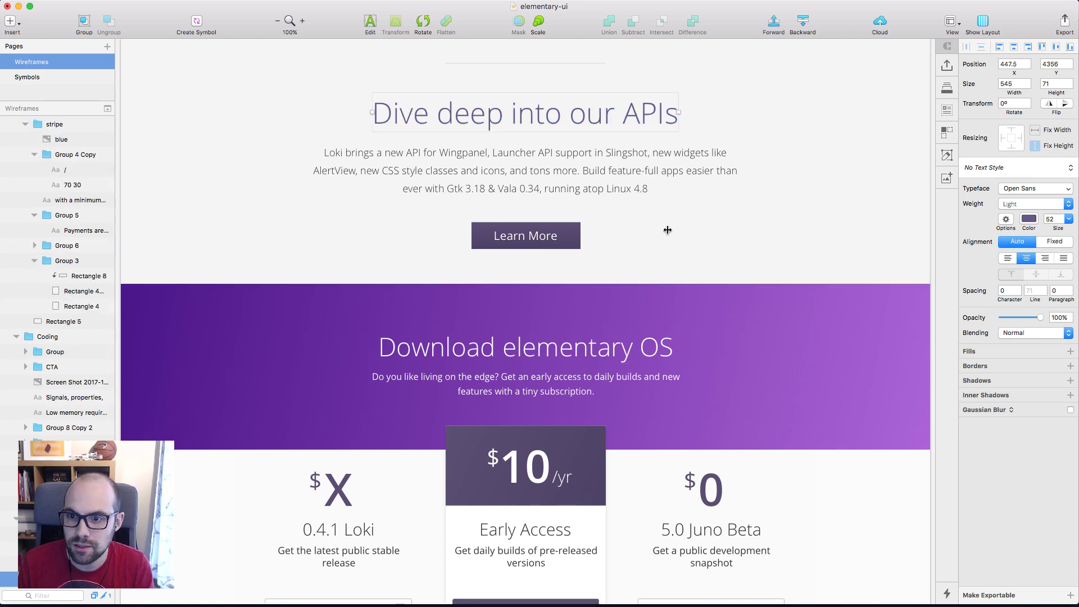
{"action": "left_click", "coordinate": [581, 341]}
{"action": "left_click", "coordinate": [1053, 218]}
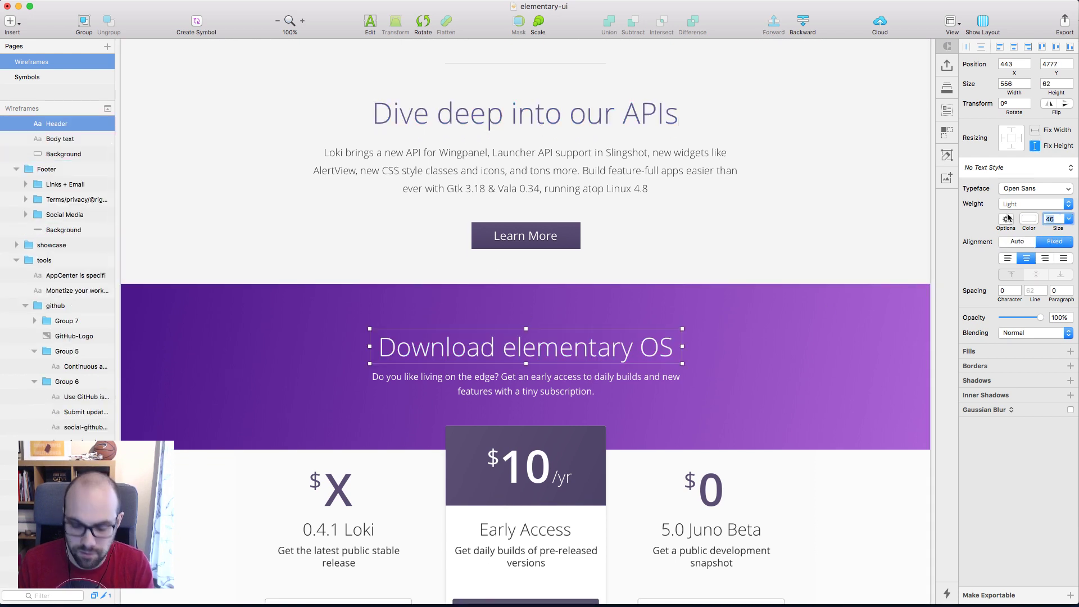
{"action": "type", "text": "52"}
{"action": "key", "text": "Return"}
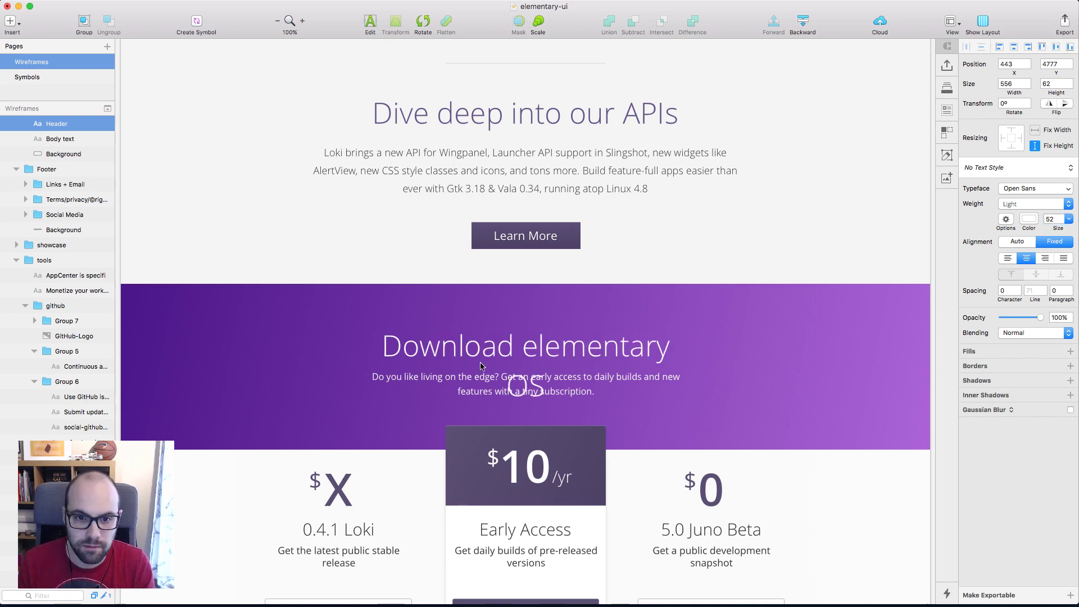
{"action": "left_click", "coordinate": [1012, 242]}
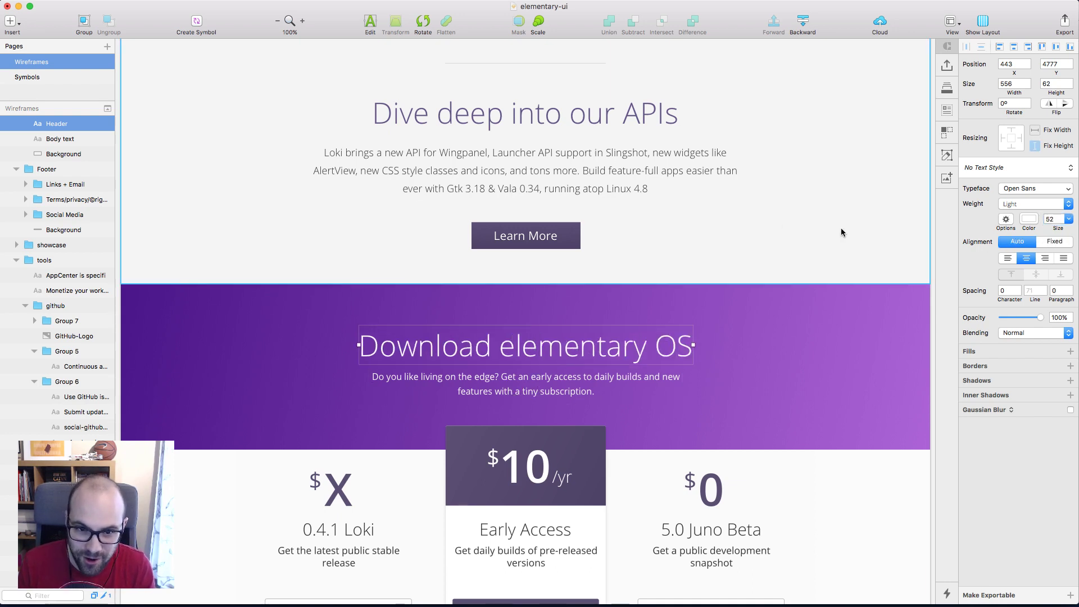
Review the download section with its pricing mock and the SDK and APIs section above it
{"action": "left_click", "coordinate": [784, 221]}
{"action": "scroll", "coordinate": [922, 359], "scroll_direction": "down", "scroll_amount": 1}
{"action": "scroll", "coordinate": [921, 360], "scroll_direction": "right", "scroll_amount": 1}
{"action": "scroll", "coordinate": [920, 363], "scroll_direction": "down", "scroll_amount": 2}
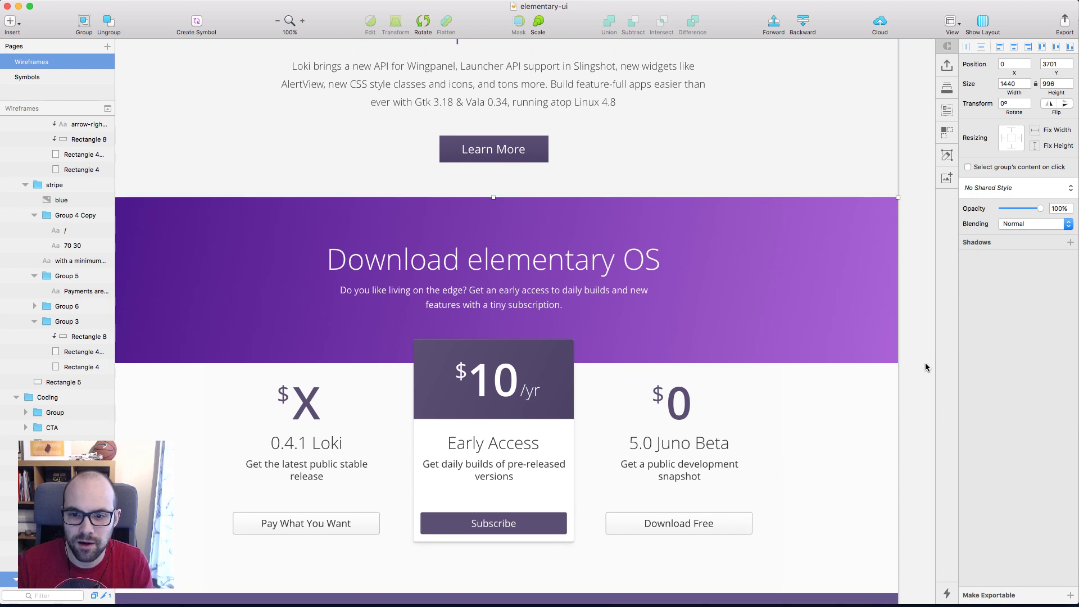
{"action": "left_click", "coordinate": [631, 425]}
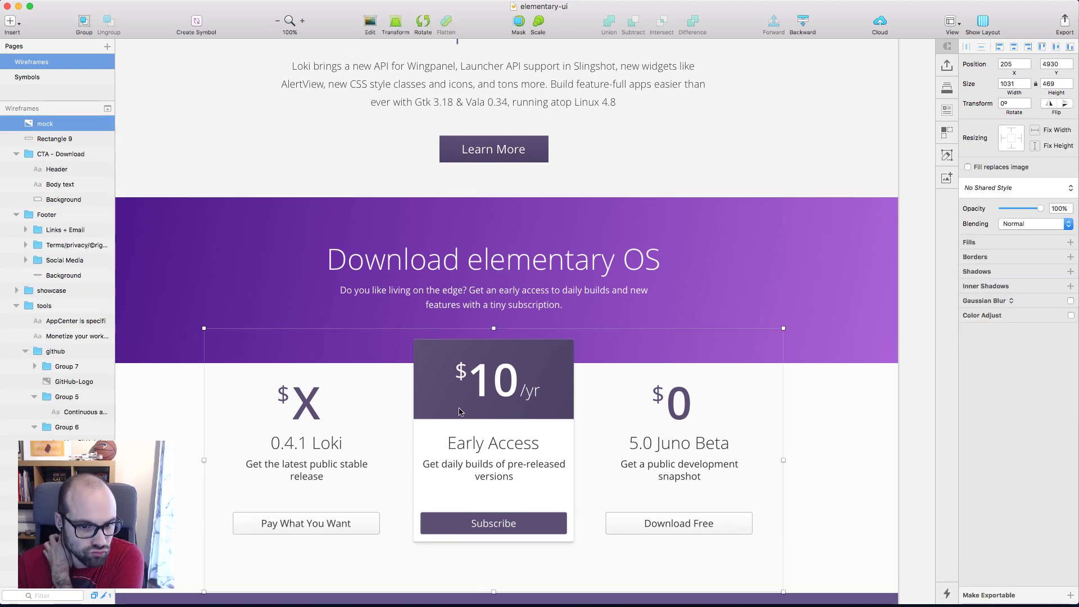
{"action": "left_click", "coordinate": [911, 387]}
{"action": "scroll", "coordinate": [910, 387], "scroll_direction": "up", "scroll_amount": 10}
{"action": "scroll", "coordinate": [910, 387], "scroll_direction": "left", "scroll_amount": 2}
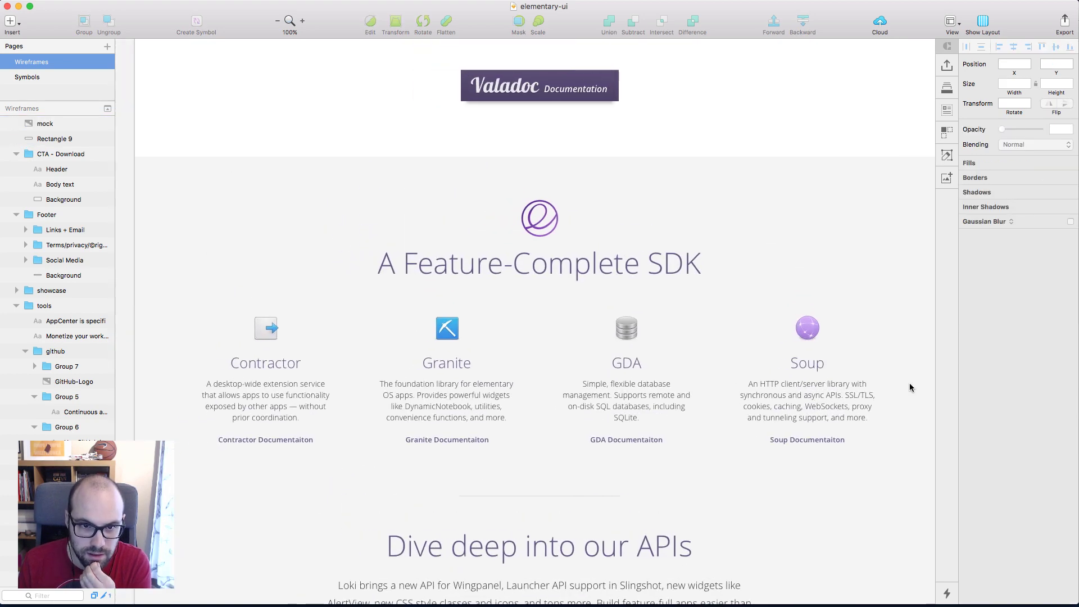
{"action": "scroll", "coordinate": [911, 387], "scroll_direction": "down", "scroll_amount": 5}
Try filling the SDK and APIs section's background with white FFFFFF, and restore its light gray
{"action": "left_click", "coordinate": [802, 243]}
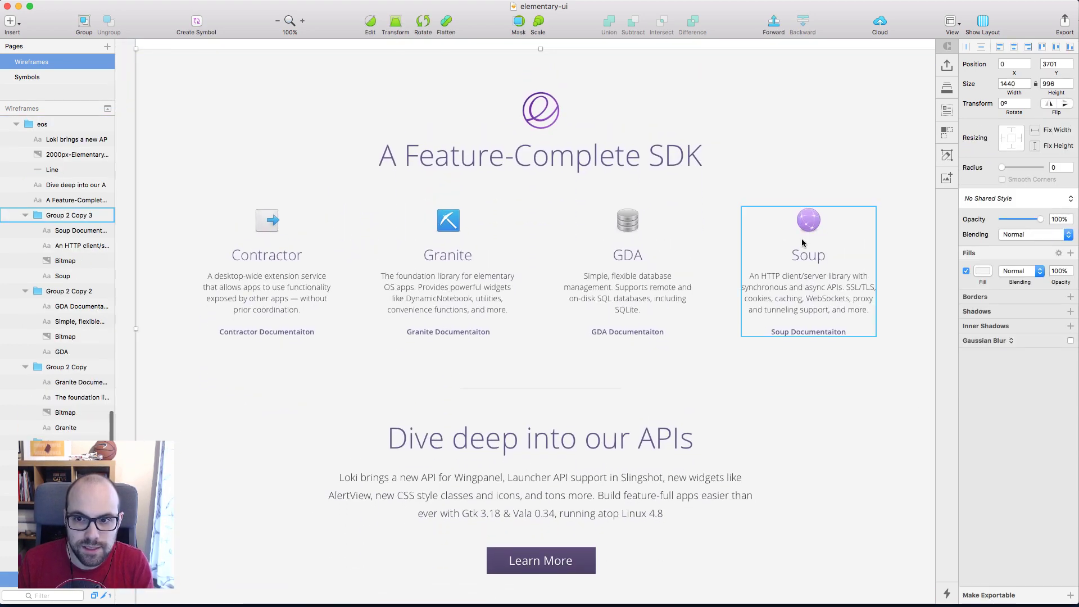
{"action": "left_click", "coordinate": [981, 272]}
{"action": "left_click_drag", "start_coordinate": [994, 401], "coordinate": [926, 308]}
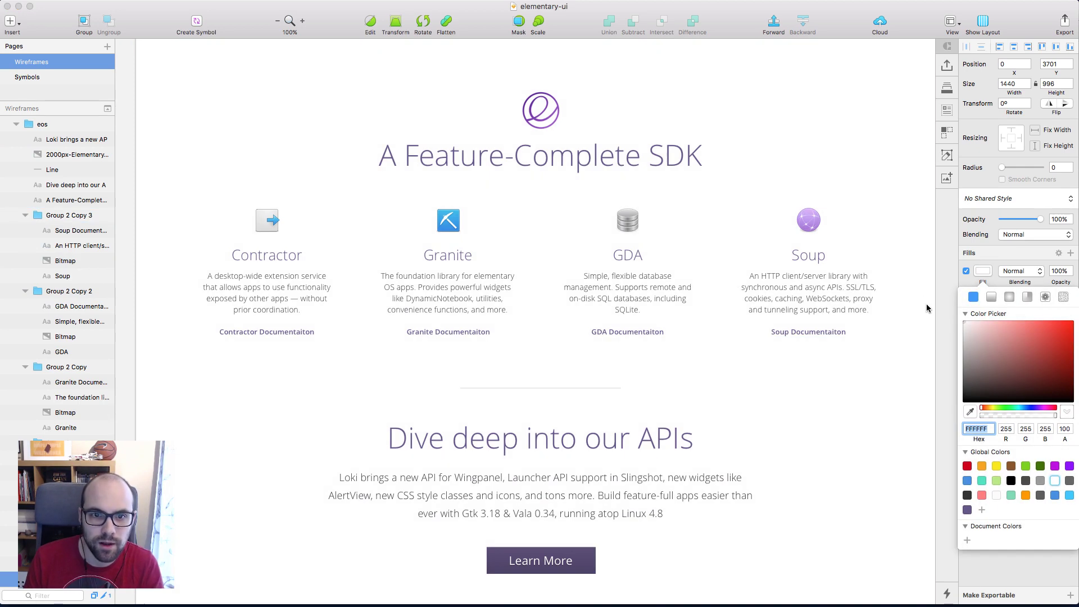
{"action": "scroll", "coordinate": [892, 407], "scroll_direction": "up", "scroll_amount": 3}
{"action": "scroll", "coordinate": [892, 406], "scroll_direction": "down", "scroll_amount": 2}
{"action": "left_click", "coordinate": [892, 412]}
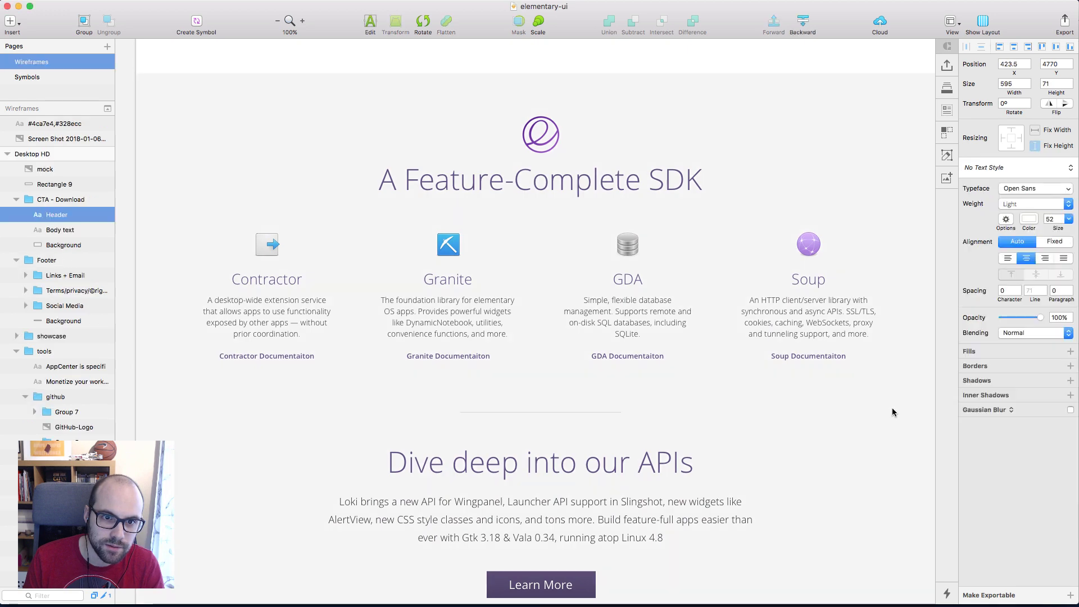
{"action": "scroll", "coordinate": [893, 413], "scroll_direction": "up", "scroll_amount": 5}
{"action": "left_click", "coordinate": [762, 254]}
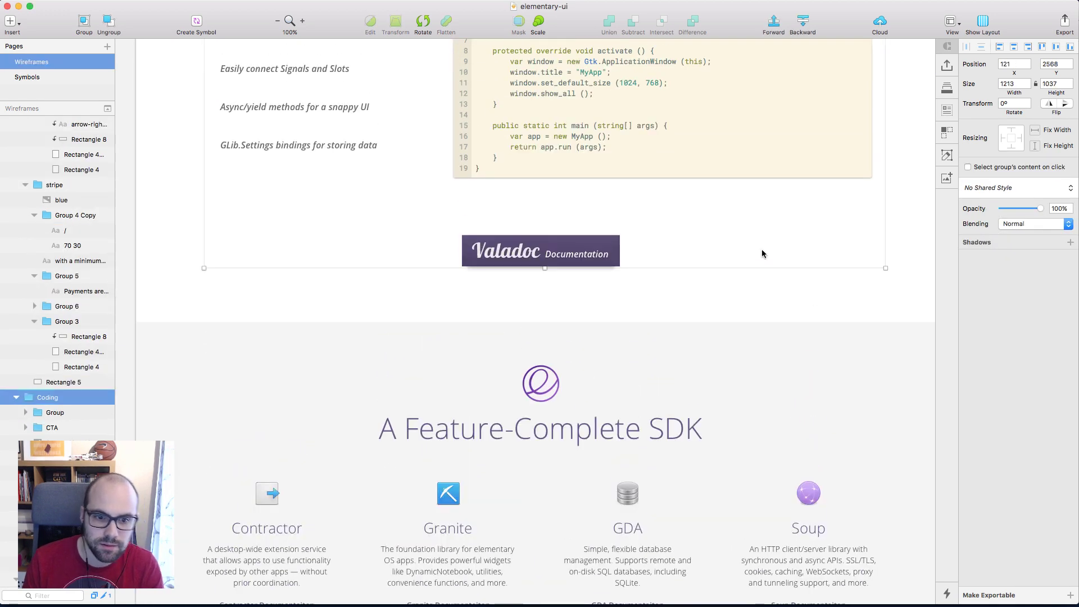
{"action": "scroll", "coordinate": [762, 254], "scroll_direction": "down", "scroll_amount": 3}
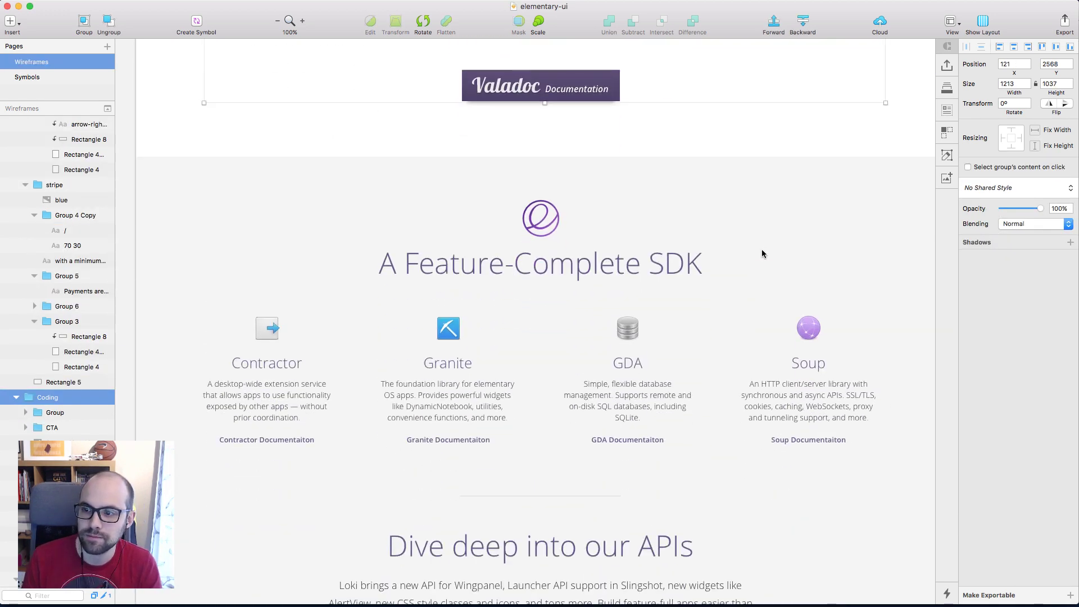
{"action": "scroll", "coordinate": [763, 251], "scroll_direction": "up", "scroll_amount": 1}
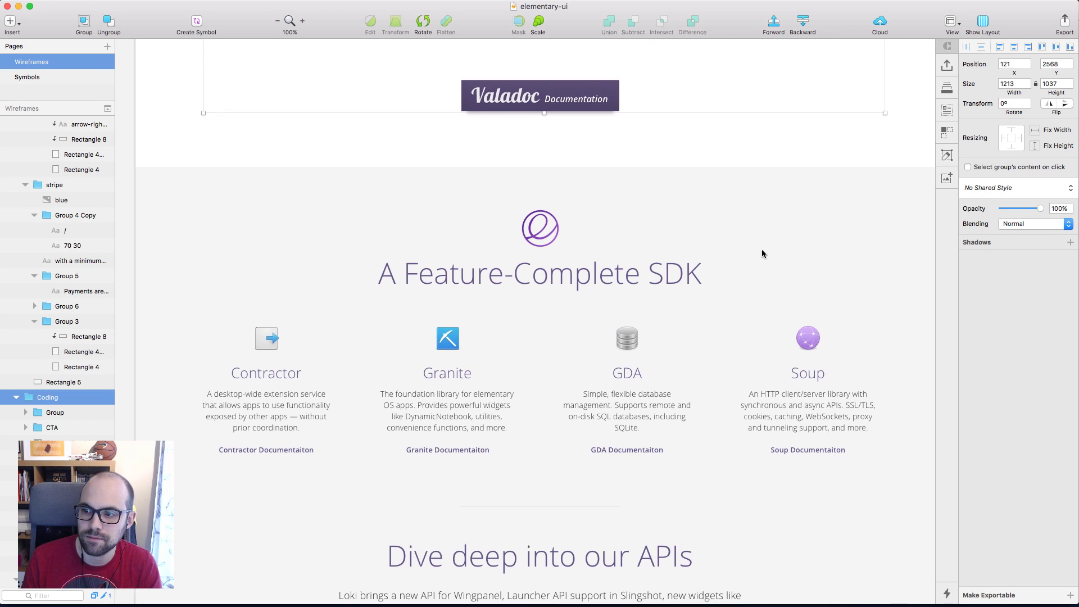
{"action": "left_click", "coordinate": [696, 158]}
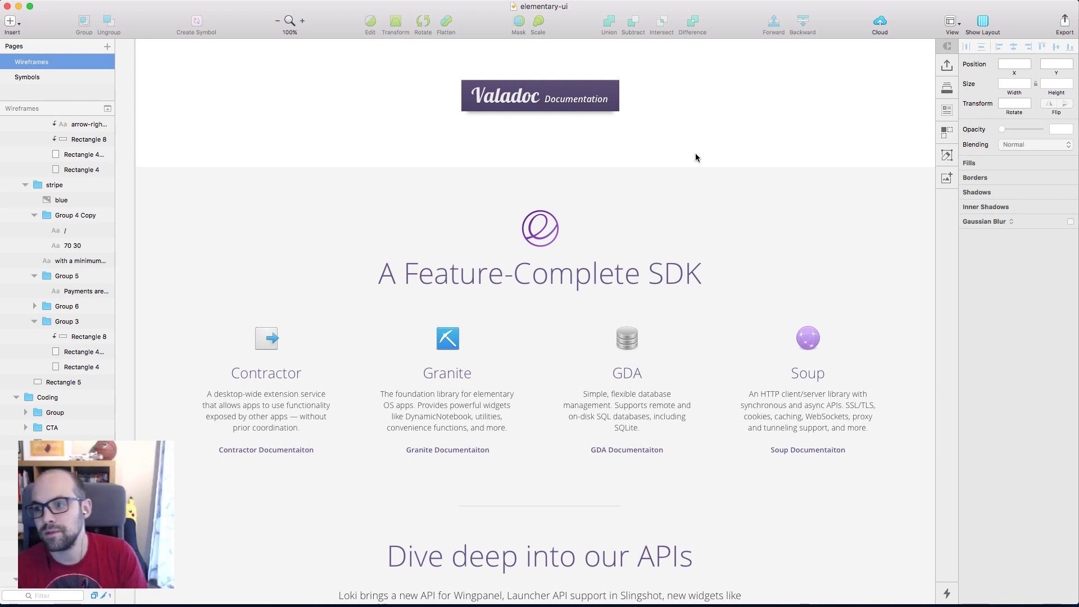
Switch to Affinity Designer, try a freehand brush stroke on the sketch layer and undo it, and return to the page mockup
{"action": "key", "text": "super+Tab"}
{"action": "key", "text": "super+Tab"}
{"action": "key", "text": "super+Tab"}
{"action": "key", "text": "super+Tab"}
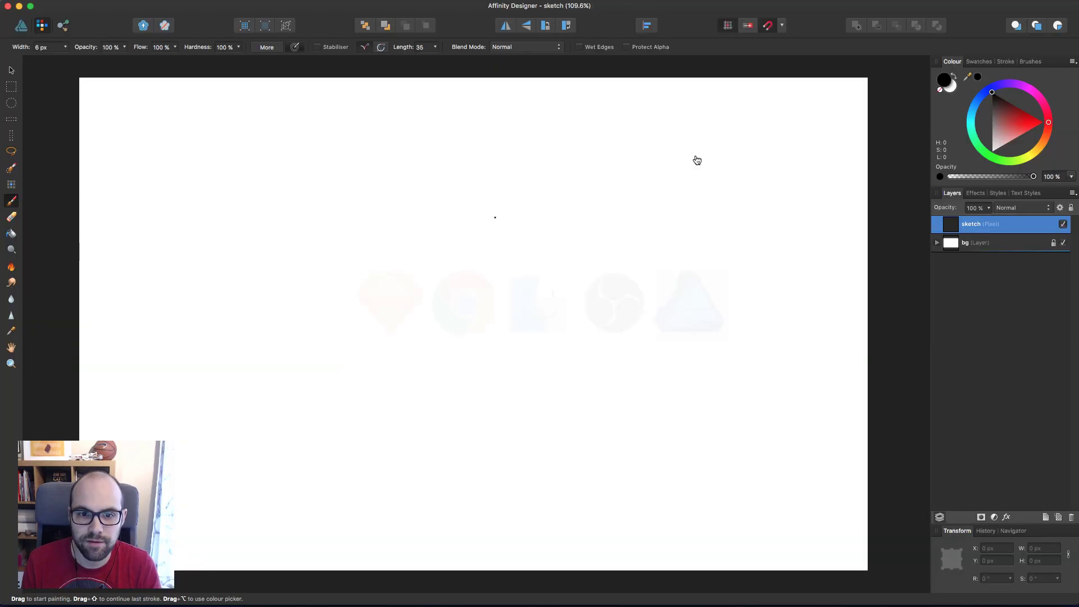
{"action": "mouse_move", "coordinate": [487, 219]}
{"action": "left_mouse_down"}
{"action": "mouse_move", "coordinate": [574, 255]}
{"action": "mouse_move", "coordinate": [631, 414]}
{"action": "mouse_move", "coordinate": [703, 448]}
{"action": "left_mouse_up"}
{"action": "key", "text": "super+z"}
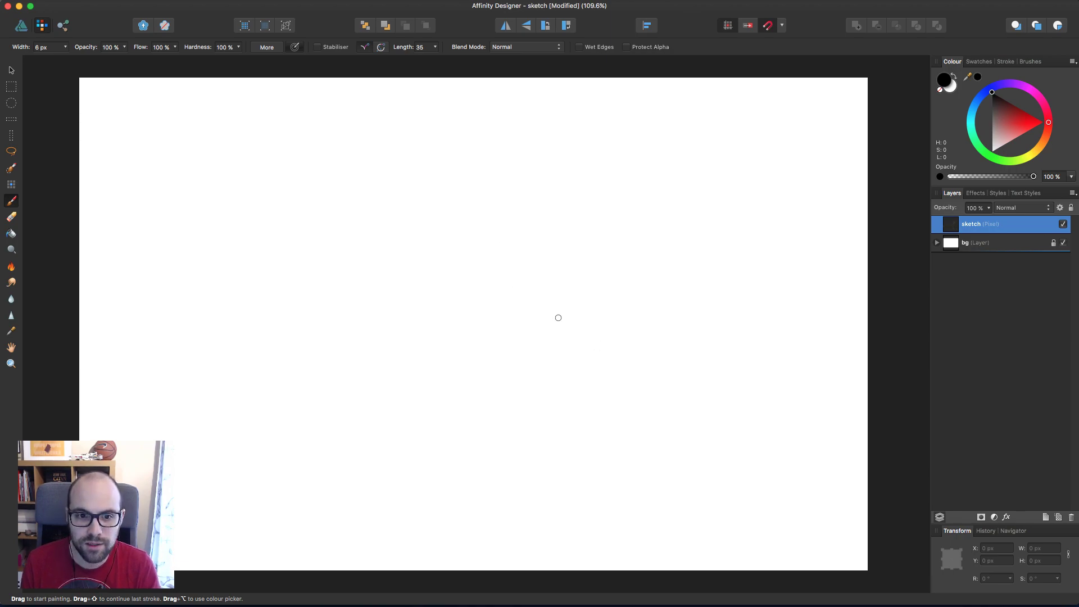
{"action": "key", "text": "super+Tab"}
Show the isometric shop illustration in the hero's placeholder area for comparison, and restore the translucent placeholder rectangle
{"action": "scroll", "coordinate": [558, 317], "scroll_direction": "up", "scroll_amount": 20}
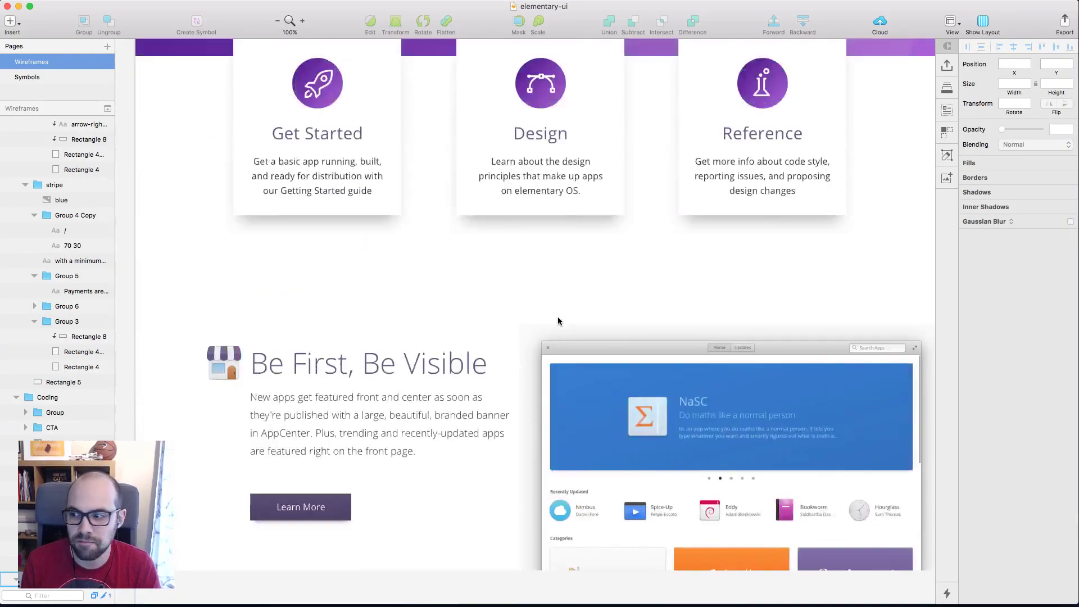
{"action": "scroll", "coordinate": [558, 321], "scroll_direction": "up", "scroll_amount": 10}
{"action": "scroll", "coordinate": [558, 321], "scroll_direction": "down", "scroll_amount": 10}
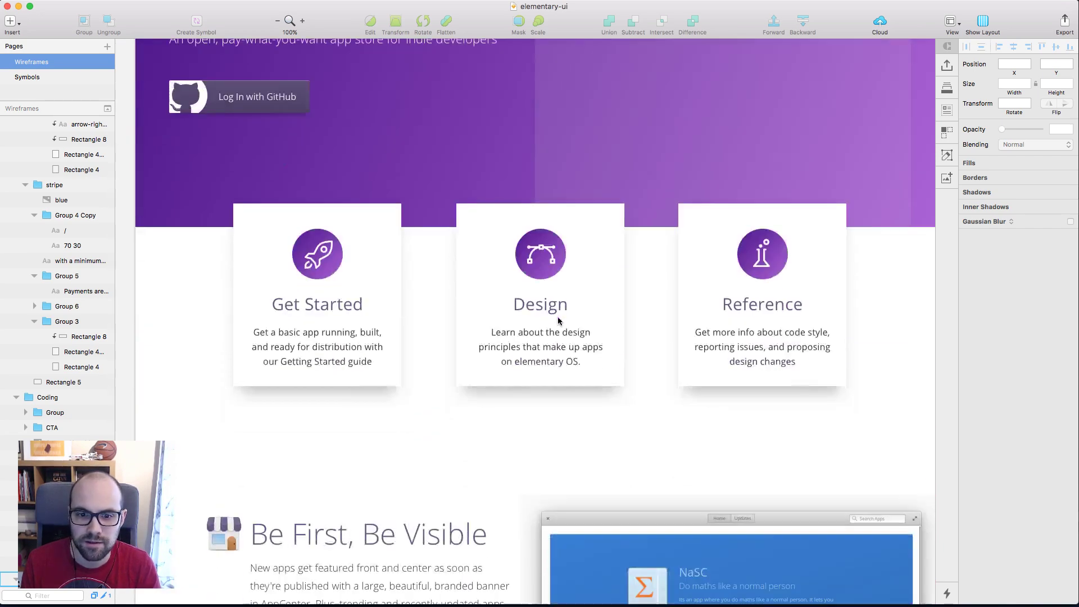
{"action": "scroll", "coordinate": [558, 321], "scroll_direction": "up", "scroll_amount": 5}
{"action": "left_click", "coordinate": [690, 206]}
{"action": "scroll", "coordinate": [63, 357], "scroll_direction": "down", "scroll_amount": 3}
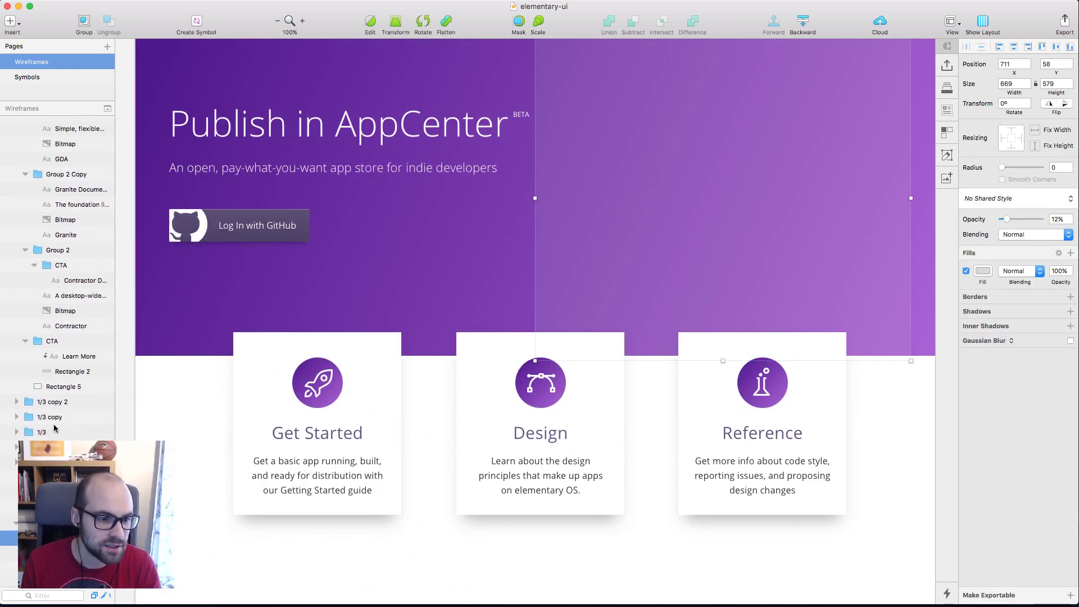
{"action": "left_click", "coordinate": [102, 549]}
{"action": "left_click", "coordinate": [101, 564]}
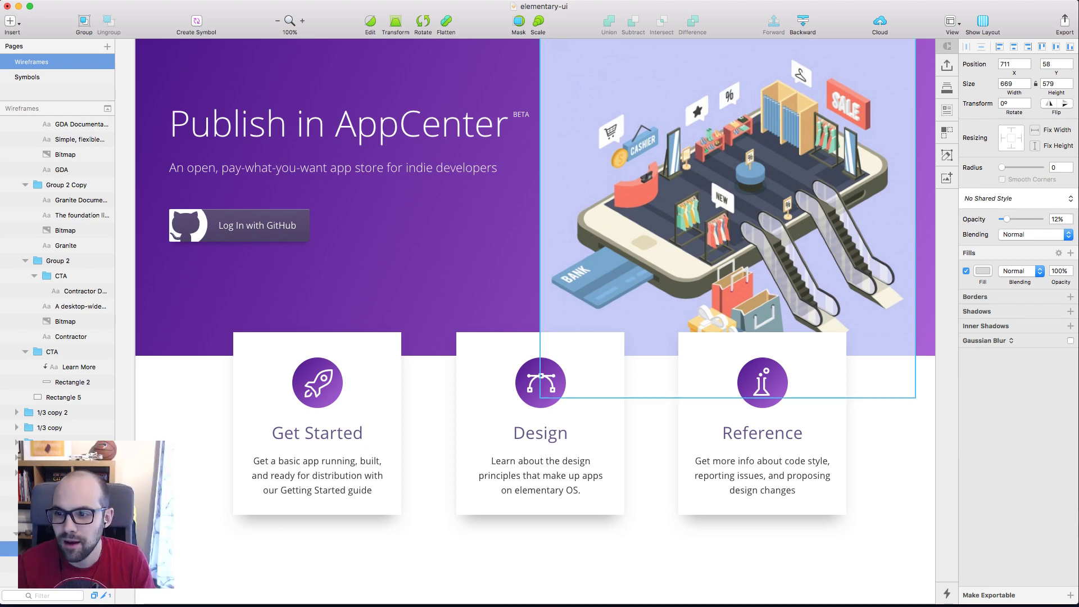
{"action": "key", "text": "super+shift+h"}
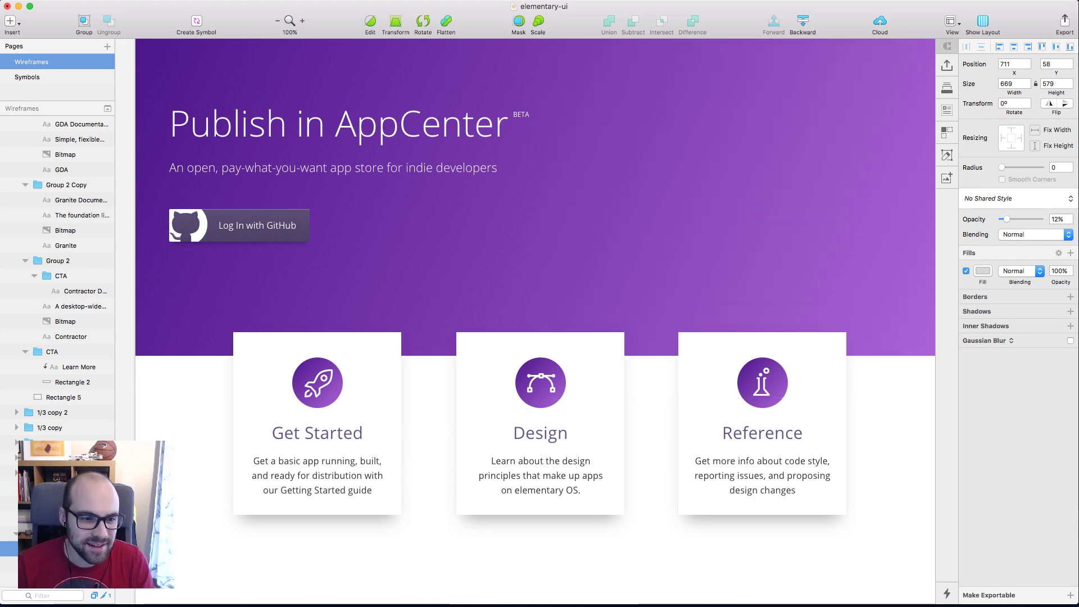
{"action": "scroll", "coordinate": [798, 328], "scroll_direction": "up", "scroll_amount": 5}
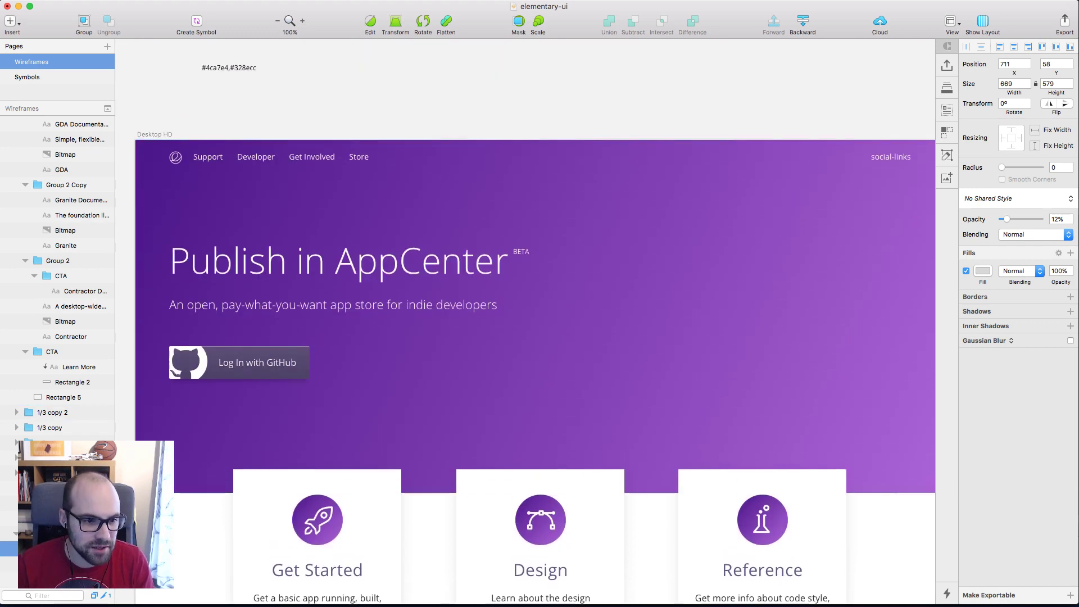
{"action": "key", "text": "super+shift+h"}
{"action": "left_click", "coordinate": [542, 96]}
Review the page's sections from the Get Started cards through Stripe and GitHub, Vala, SDK and APIs to the download pricing
{"action": "scroll", "coordinate": [543, 98], "scroll_direction": "down", "scroll_amount": 10}
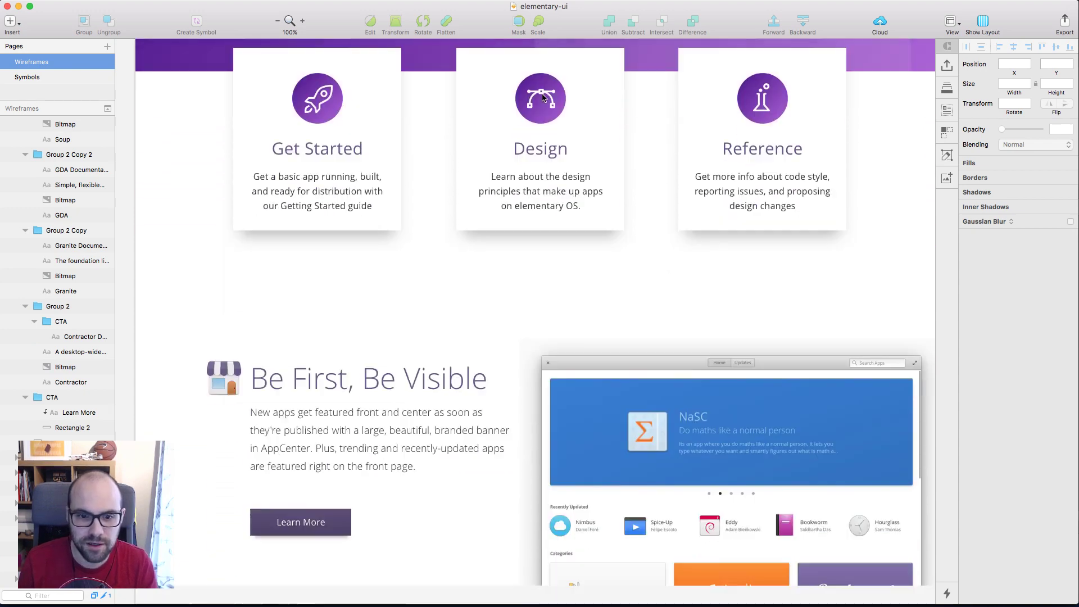
{"action": "scroll", "coordinate": [543, 98], "scroll_direction": "down", "scroll_amount": 15}
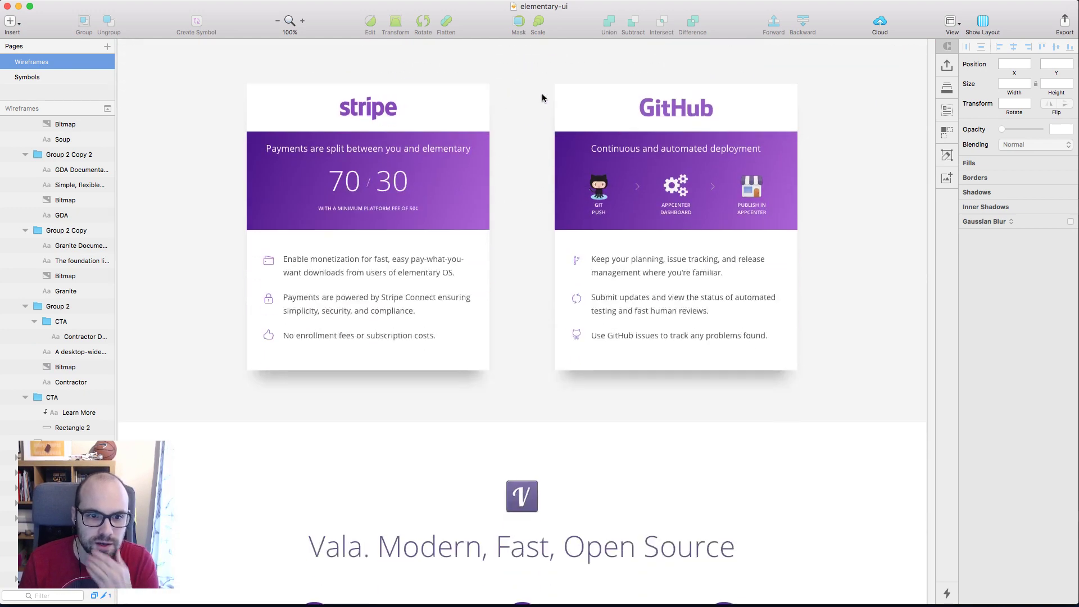
{"action": "scroll", "coordinate": [542, 97], "scroll_direction": "down", "scroll_amount": 8}
{"action": "scroll", "coordinate": [541, 98], "scroll_direction": "down", "scroll_amount": 3}
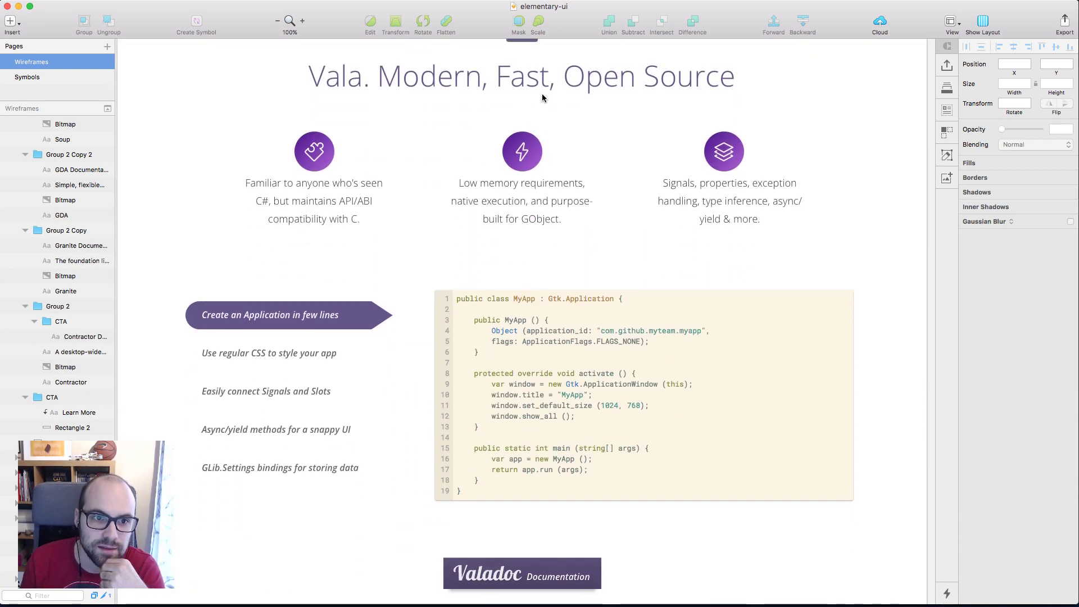
{"action": "scroll", "coordinate": [543, 98], "scroll_direction": "down", "scroll_amount": 11}
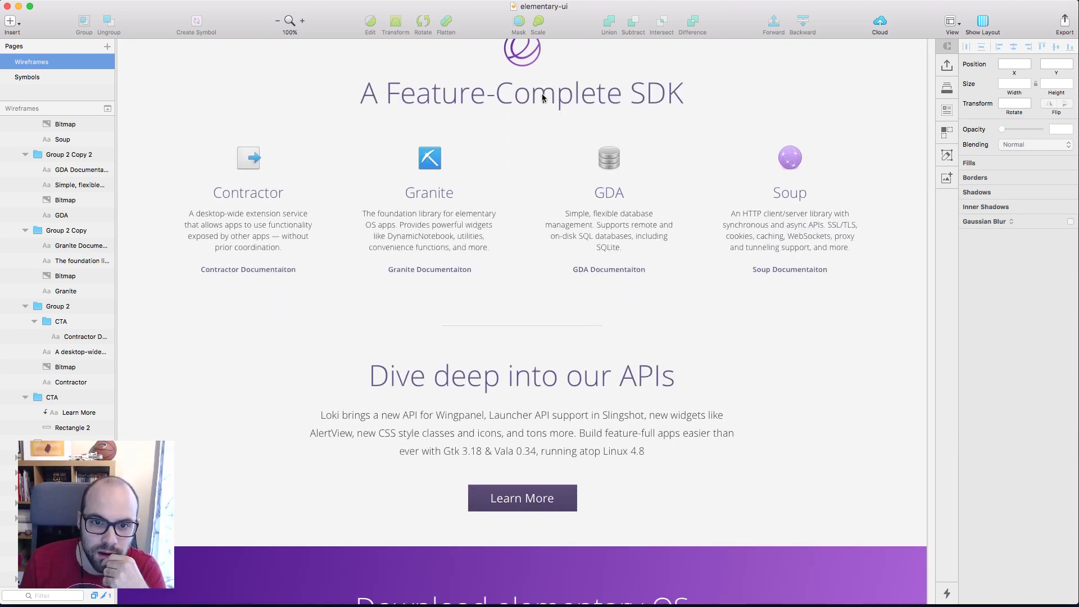
{"action": "scroll", "coordinate": [543, 98], "scroll_direction": "down", "scroll_amount": 10}
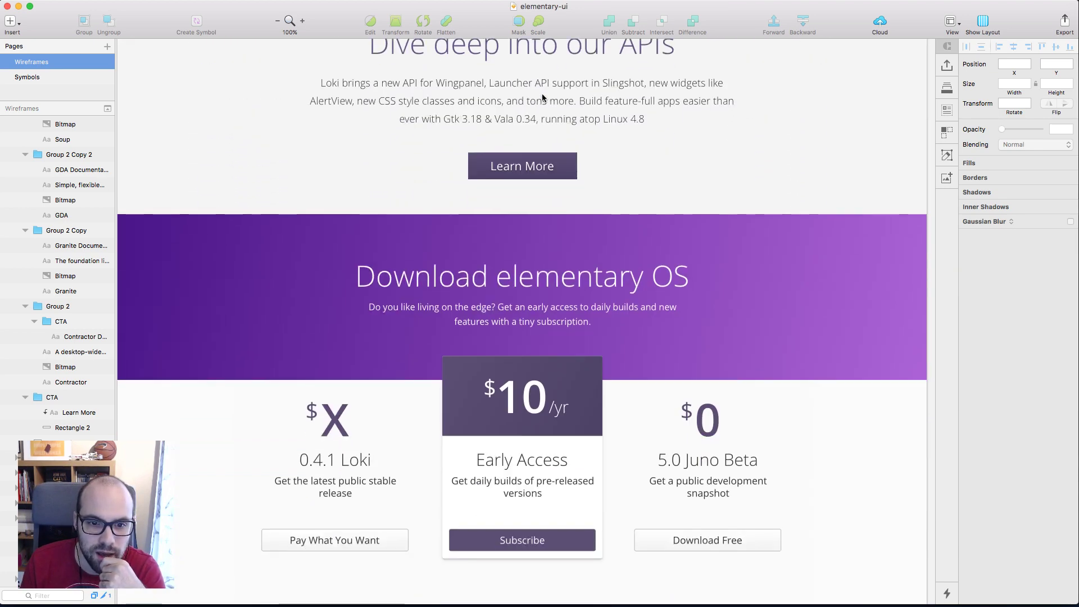
{"action": "scroll", "coordinate": [543, 98], "scroll_direction": "up", "scroll_amount": 11}
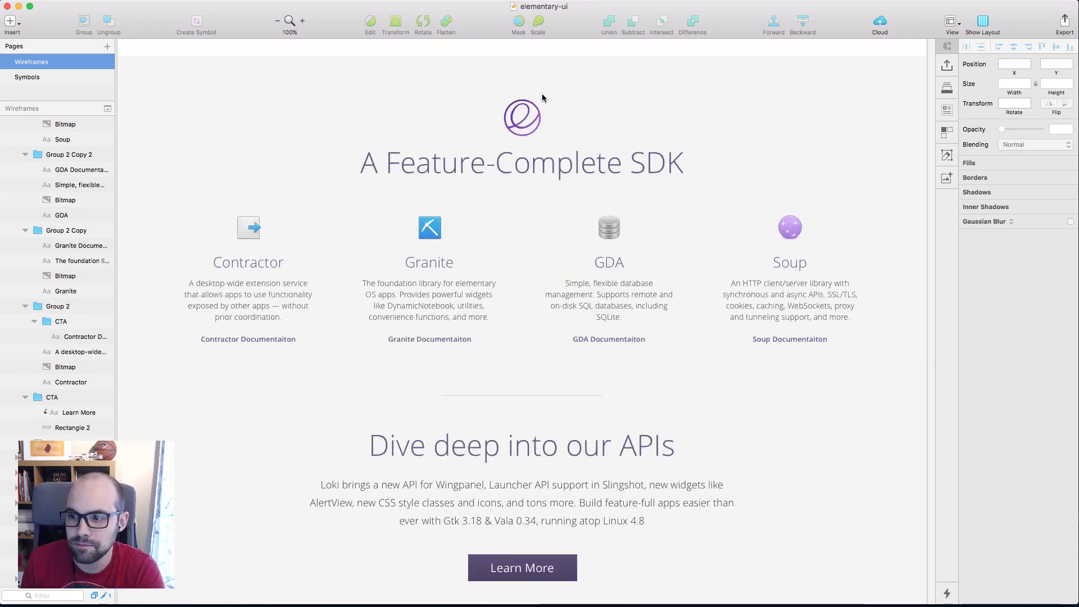
{"action": "scroll", "coordinate": [543, 98], "scroll_direction": "up", "scroll_amount": 15}
{"action": "scroll", "coordinate": [543, 98], "scroll_direction": "up", "scroll_amount": 20}
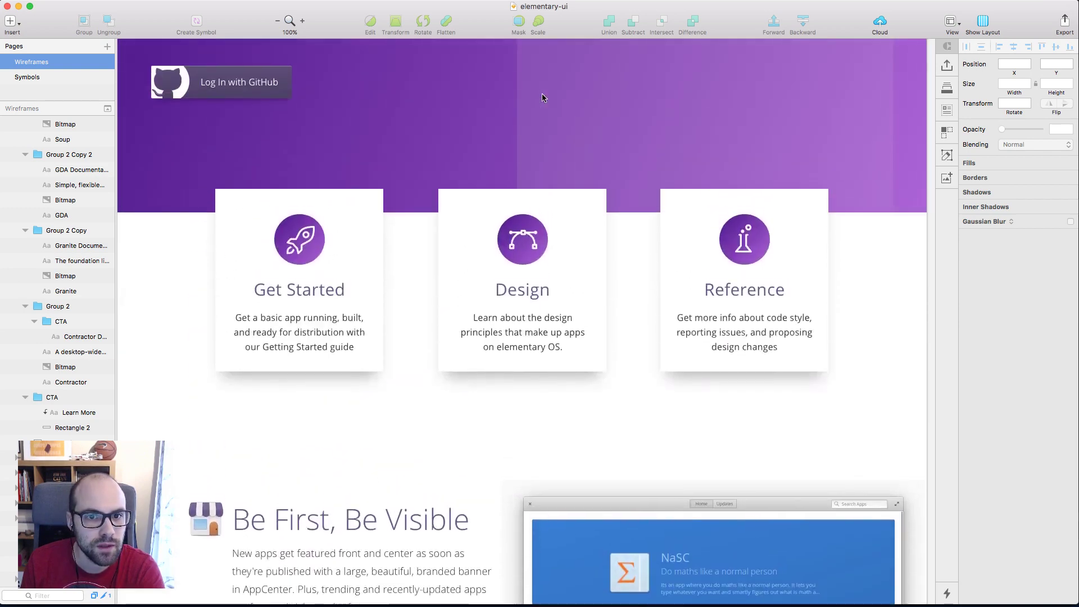
Measure the vertical spacing between the hero's navigation row and the "Publish in AppCenter" title
{"action": "scroll", "coordinate": [318, 49], "scroll_direction": "left", "scroll_amount": 4}
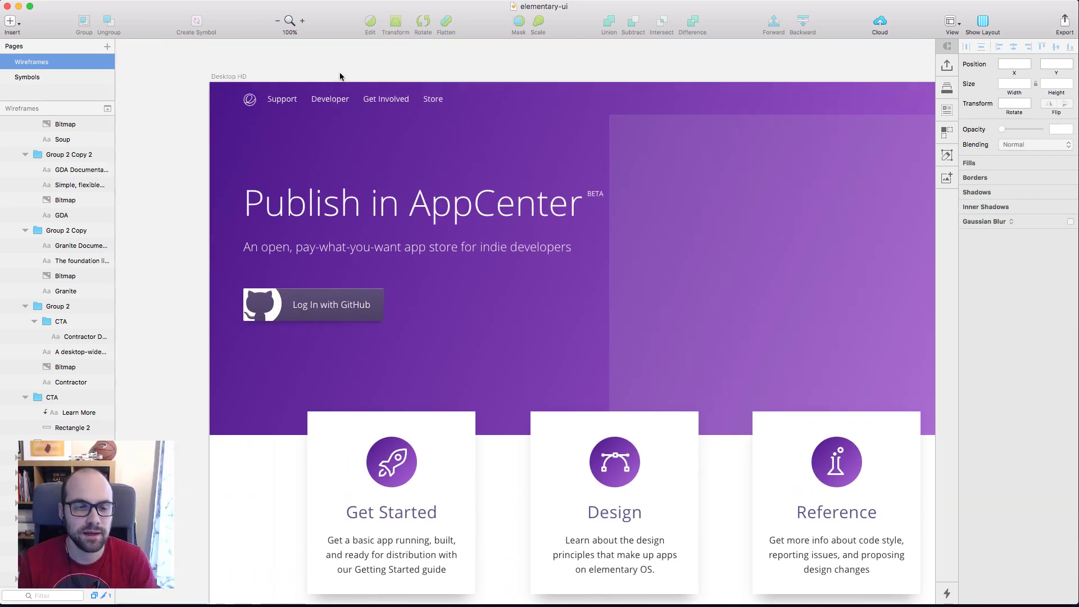
{"action": "left_click", "coordinate": [326, 102]}
{"action": "left_click", "coordinate": [324, 89]}
{"action": "left_click", "coordinate": [315, 100]}
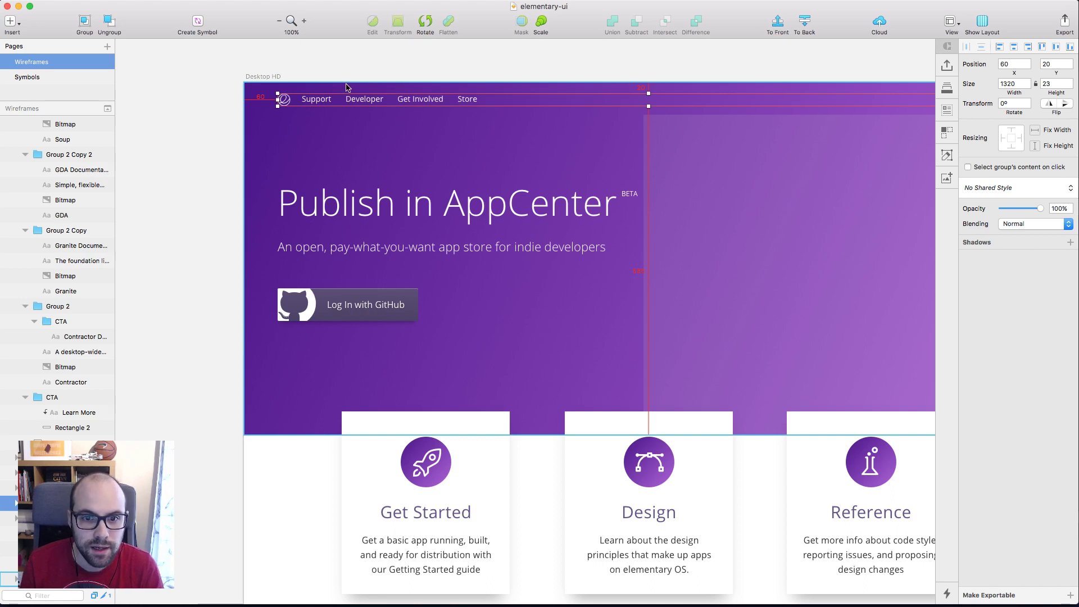
{"action": "key", "text": "Tab"}
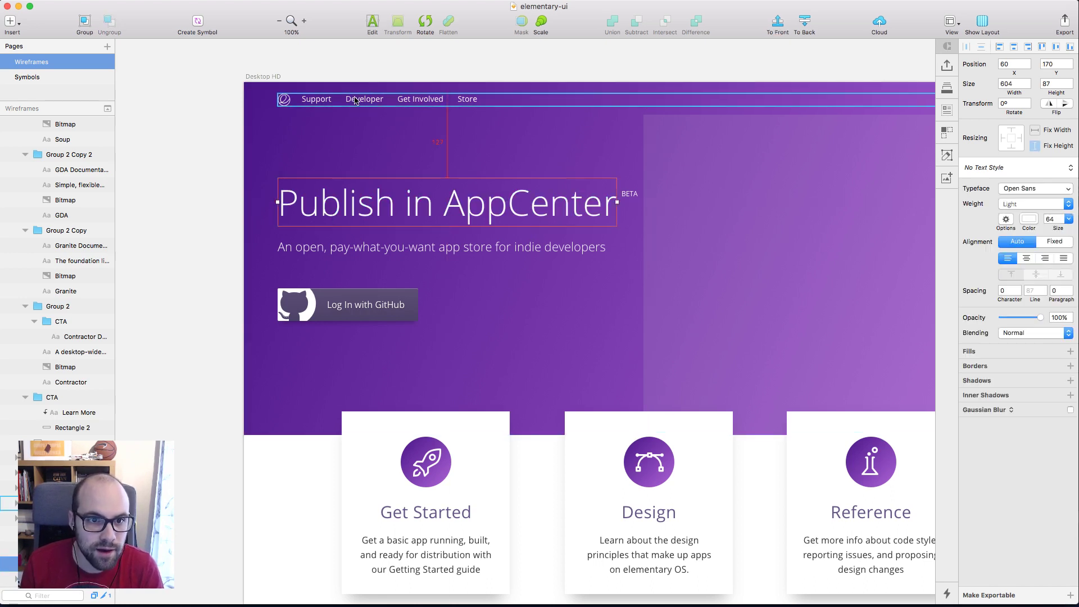
{"action": "left_click", "coordinate": [399, 100]}
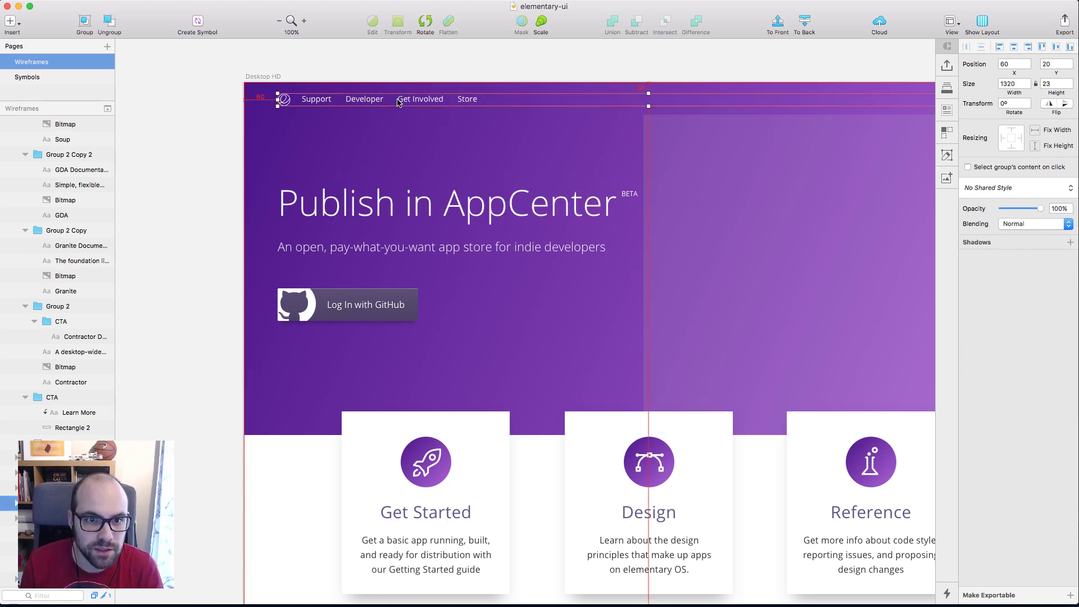
Try moving the "Publish in AppCenter" title down to Y 173 and its tagline slightly lower, and undo both moves
{"action": "left_click", "coordinate": [403, 195]}
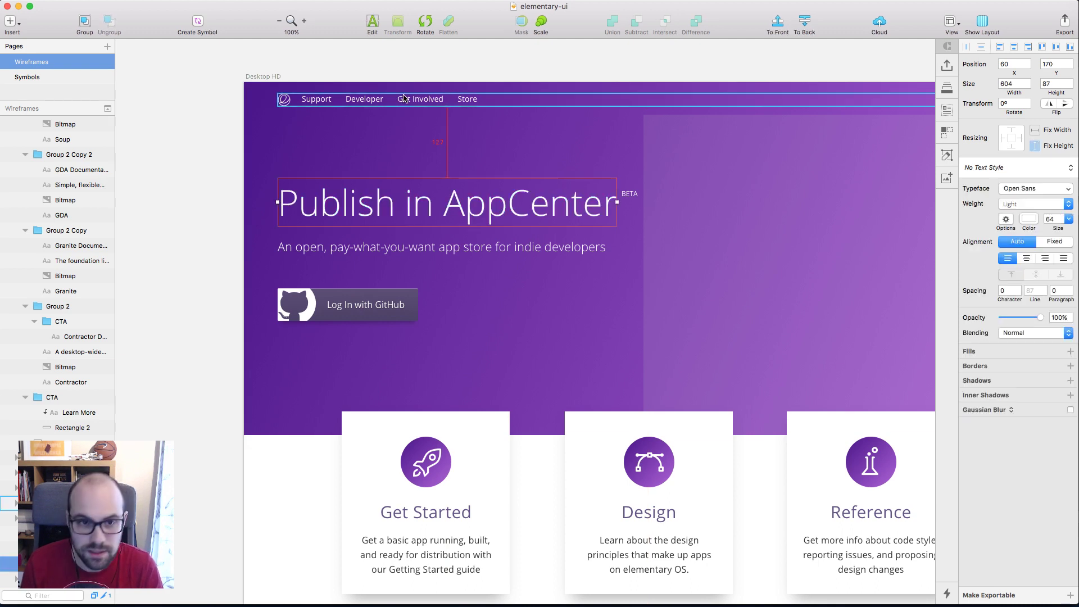
{"action": "key", "text": "Down"}
{"action": "key", "text": "Down"}
{"action": "key", "text": "Down"}
{"action": "key", "text": "Down"}
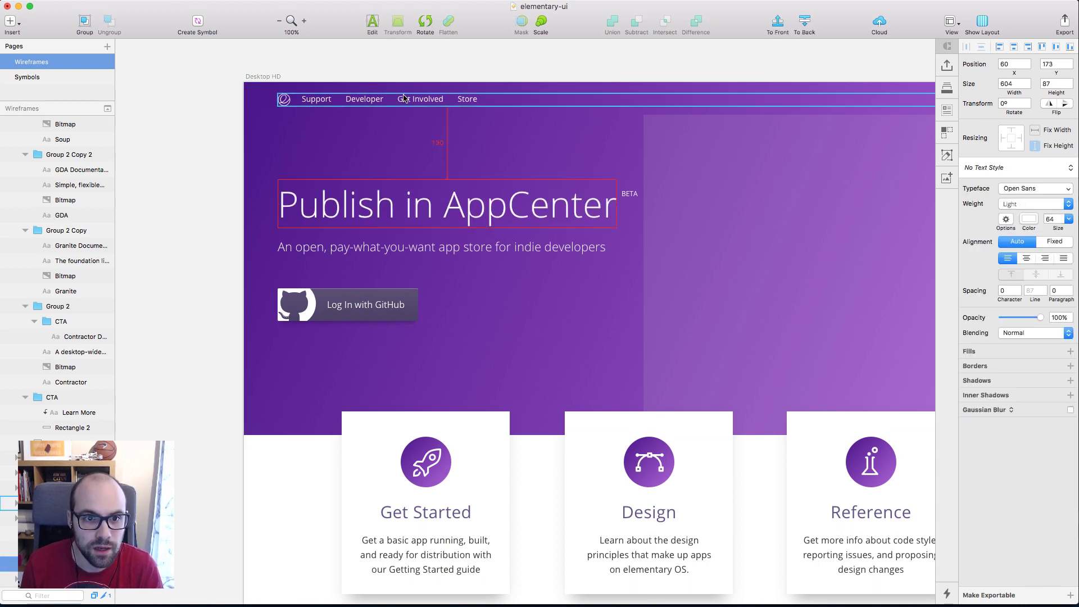
{"action": "left_click_drag", "start_coordinate": [454, 246], "coordinate": [454, 249]}
{"action": "left_click", "coordinate": [629, 194]}
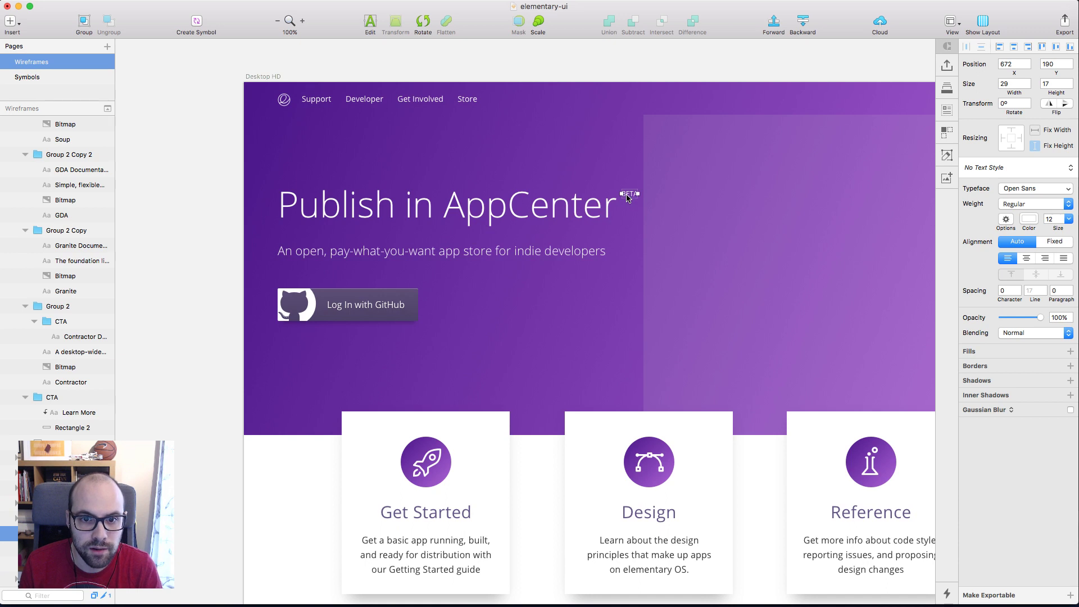
{"action": "key", "text": "super+z"}
{"action": "key", "text": "super+z"}
Move the BETA label closer to the "Publish in AppCenter" title, to X 669 and Y 195
{"action": "left_click", "coordinate": [646, 197]}
{"action": "left_click", "coordinate": [628, 195]}
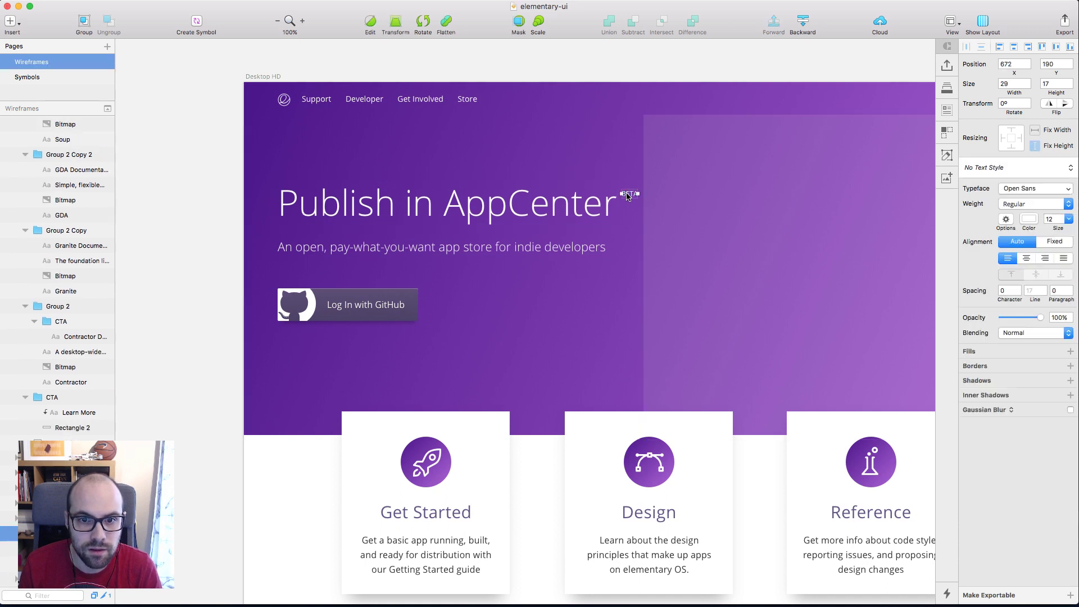
{"action": "left_click_drag", "start_coordinate": [627, 195], "coordinate": [629, 199]}
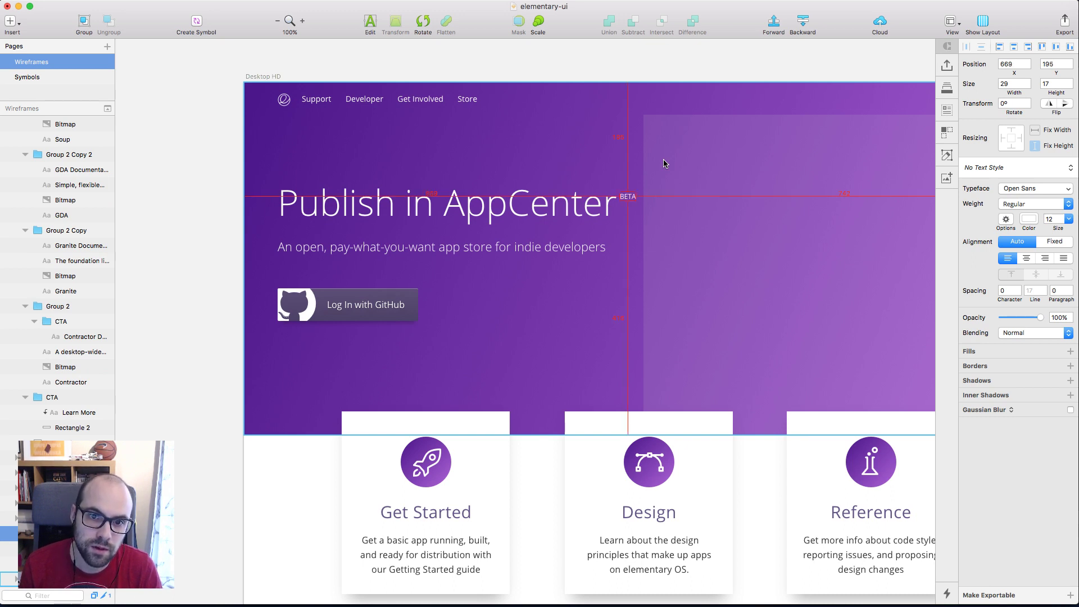
Nudge the "Publish in AppCenter" title and BETA label down together by about 3 px, and lower the tagline slightly to match
{"action": "left_click", "coordinate": [502, 212]}
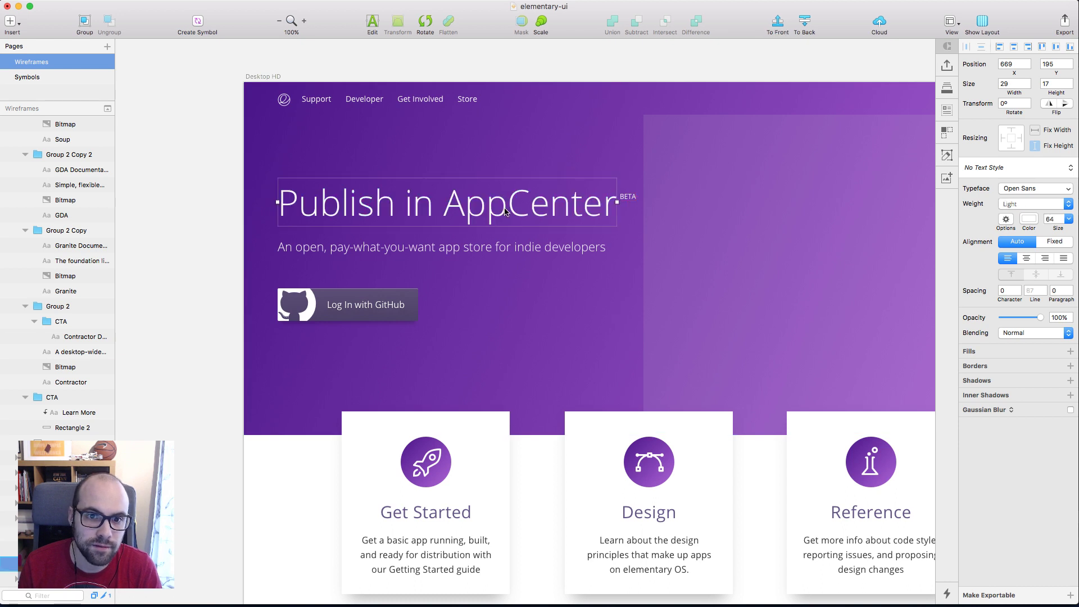
{"action": "left_click", "coordinate": [629, 201], "text": "shift"}
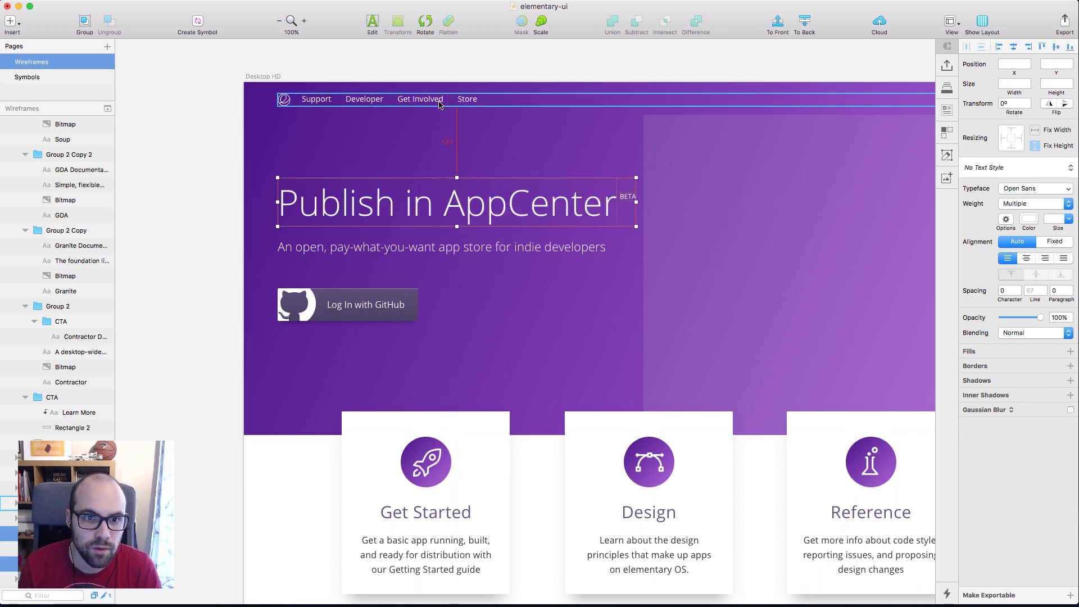
{"action": "left_click", "coordinate": [442, 256]}
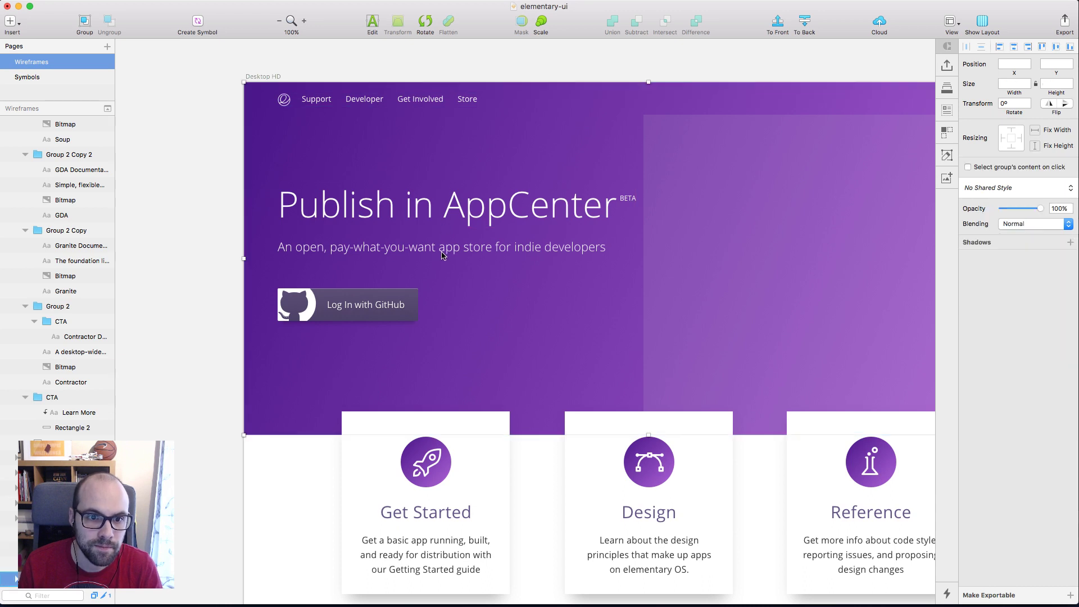
{"action": "double_click", "coordinate": [443, 254]}
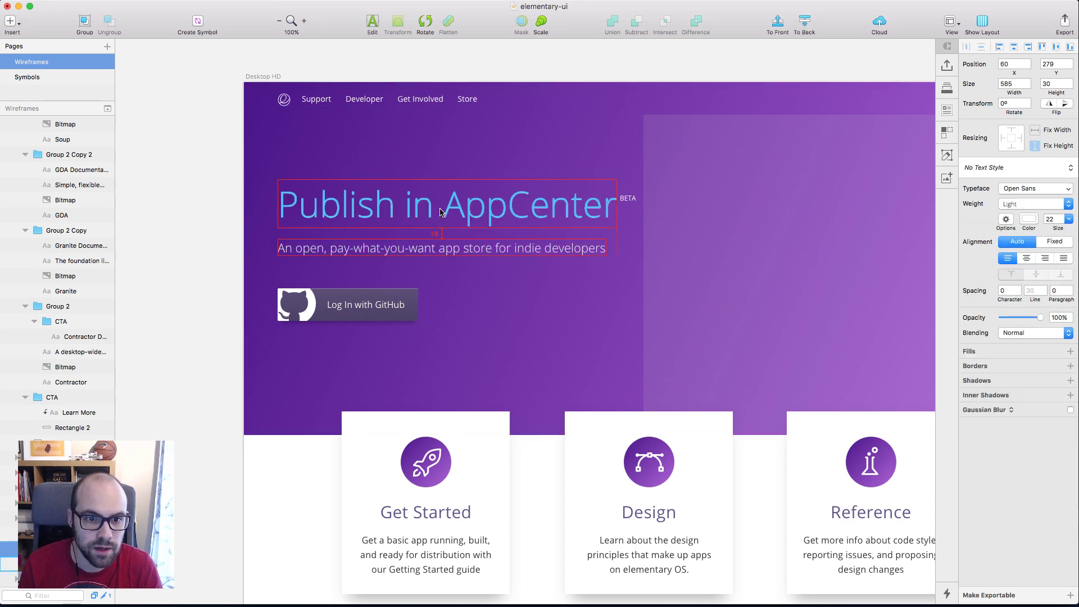
Lower the "Log In with GitHub" button to Y 370, keeping it 60 px below the tagline
{"action": "left_click", "coordinate": [325, 318]}
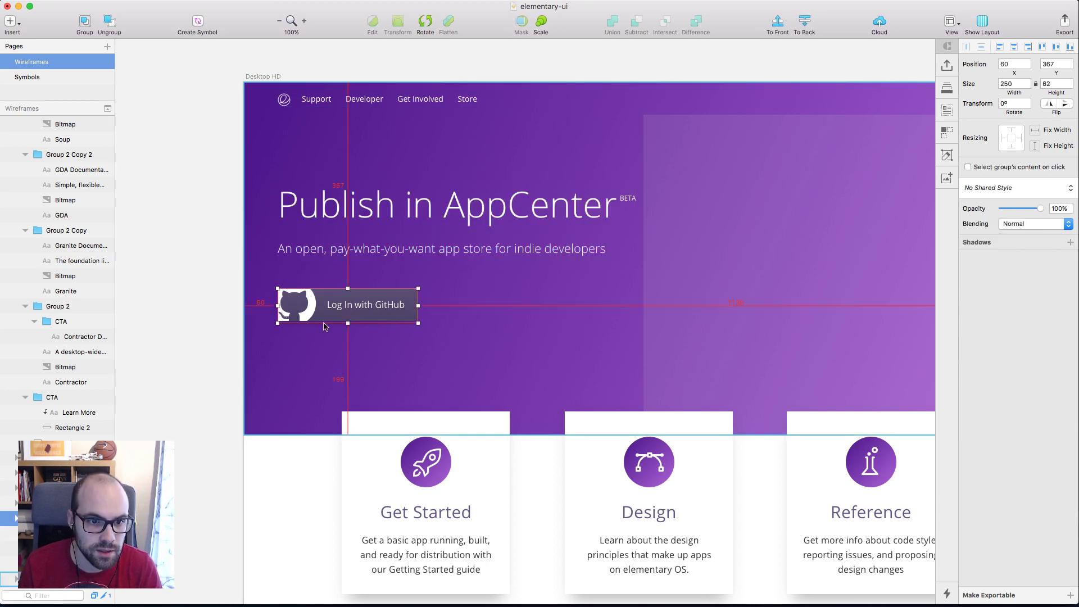
{"action": "key", "text": "alt"}
{"action": "left_click_drag", "start_coordinate": [341, 326], "coordinate": [341, 328]}
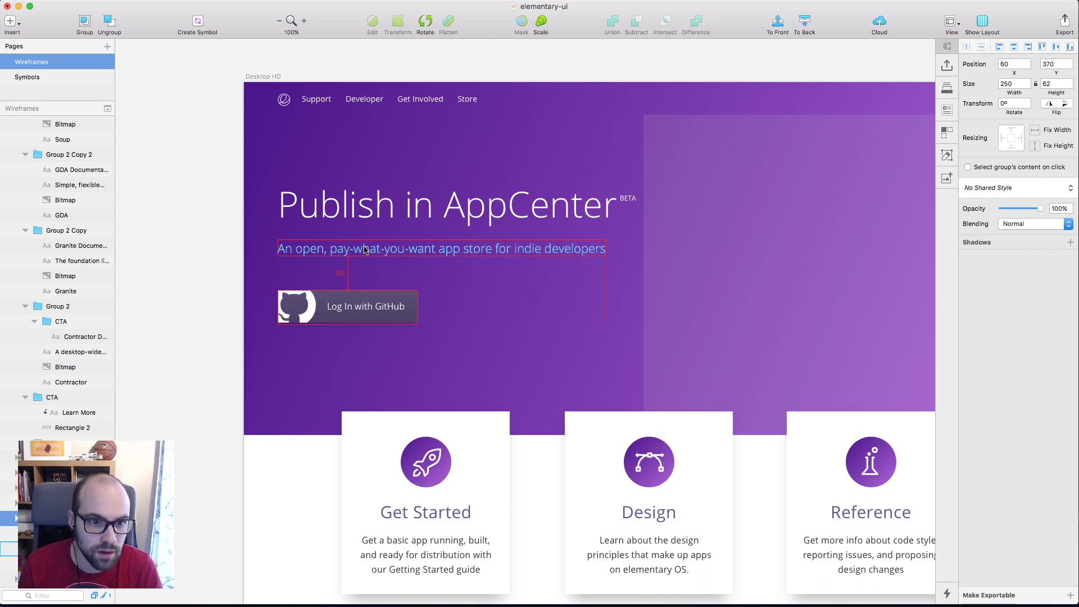
{"action": "scroll", "coordinate": [585, 356], "scroll_direction": "right", "scroll_amount": 5}
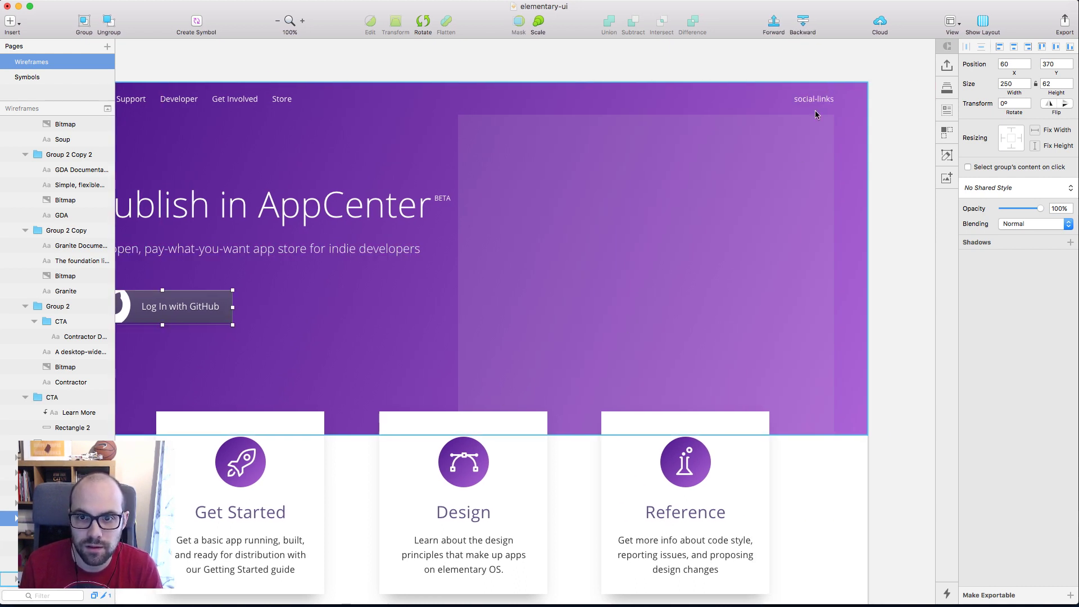
{"action": "left_click", "coordinate": [899, 154]}
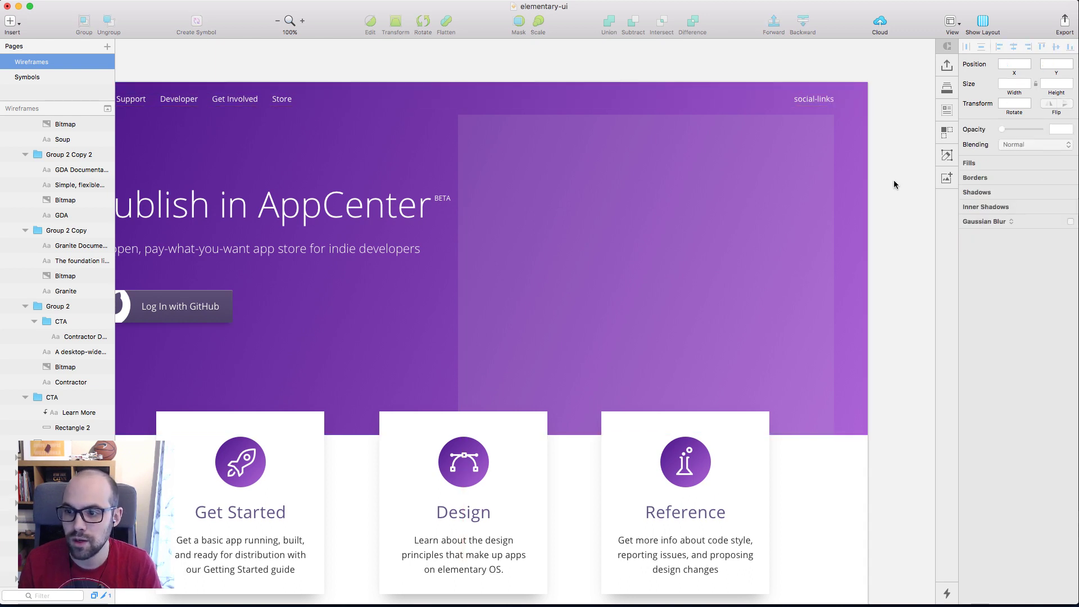
Measure the vertical spacing between the "Log In with GitHub" button and the Get Started card
{"action": "scroll", "coordinate": [894, 180], "scroll_direction": "left", "scroll_amount": 3}
{"action": "scroll", "coordinate": [894, 180], "scroll_direction": "down", "scroll_amount": 3}
{"action": "left_click", "coordinate": [364, 372]}
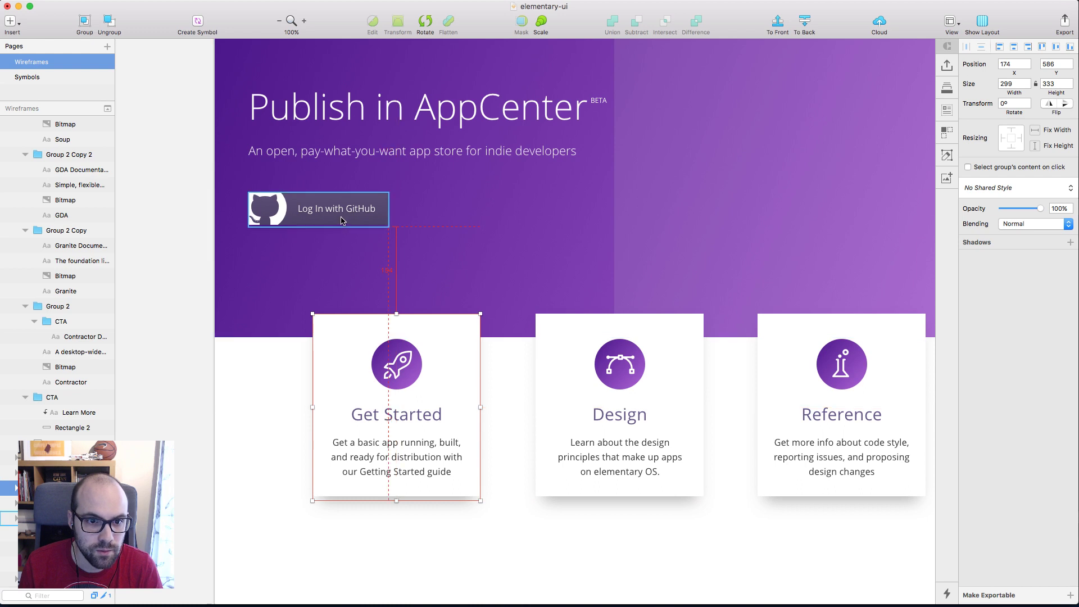
{"action": "left_click", "coordinate": [290, 295]}
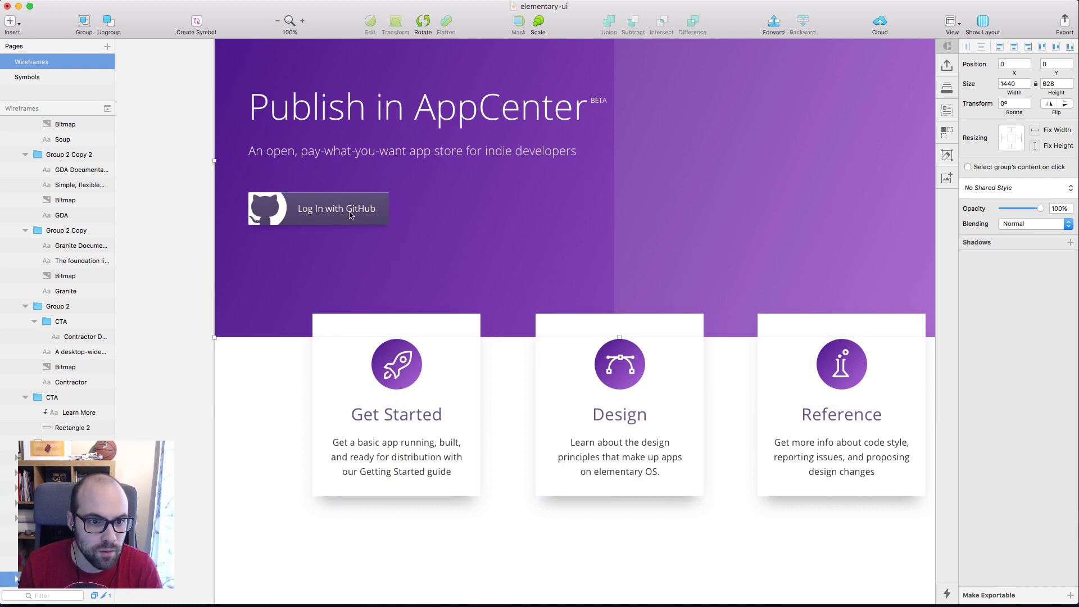
{"action": "key", "text": "alt"}
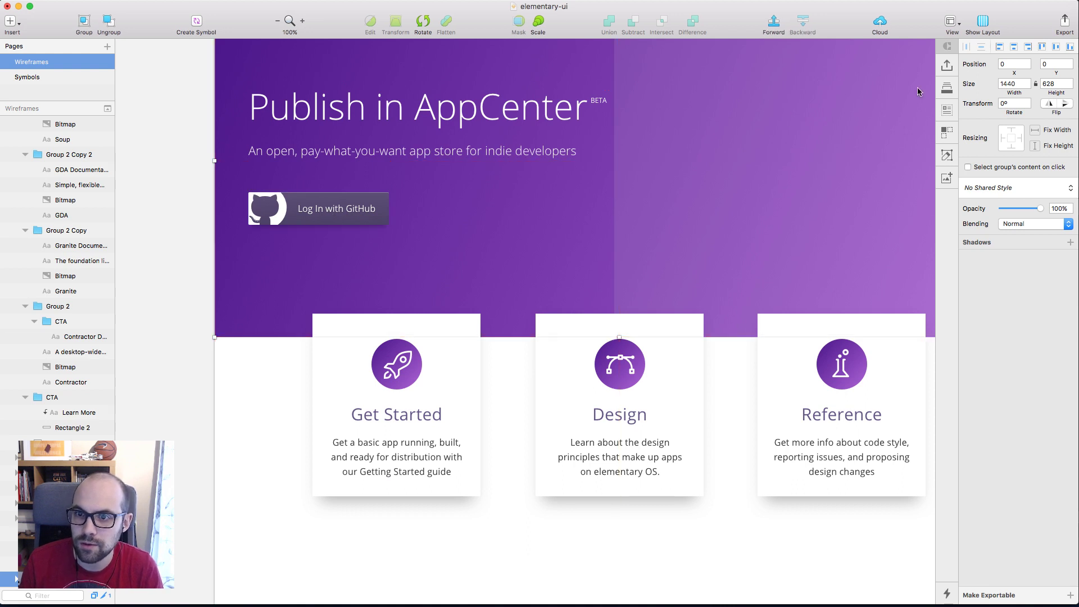
Increase the hero background's height to 632 px
{"action": "left_click", "coordinate": [1069, 82]}
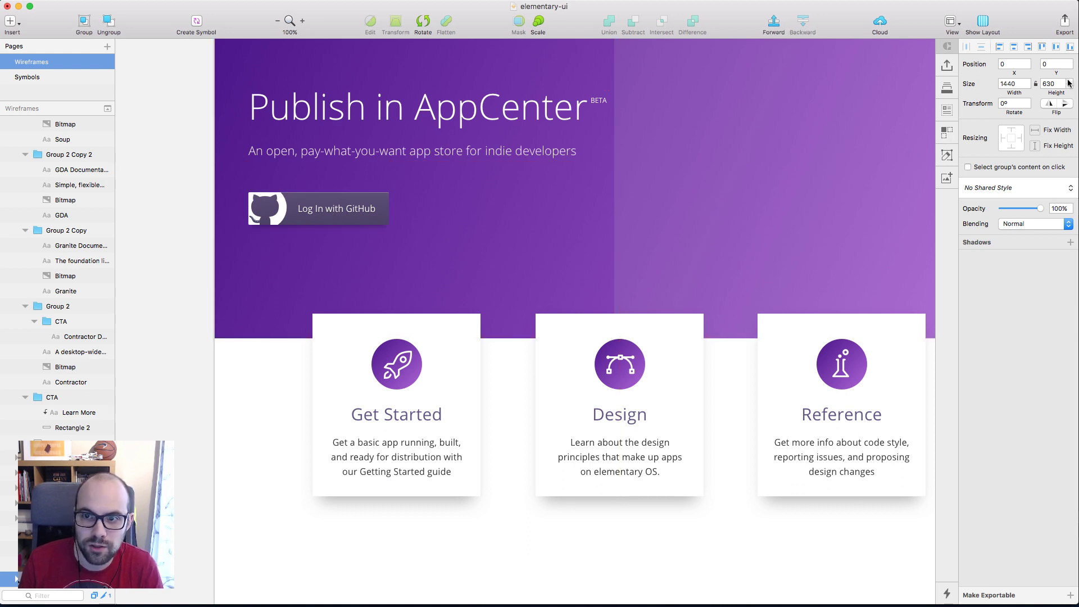
{"action": "key", "text": "alt"}
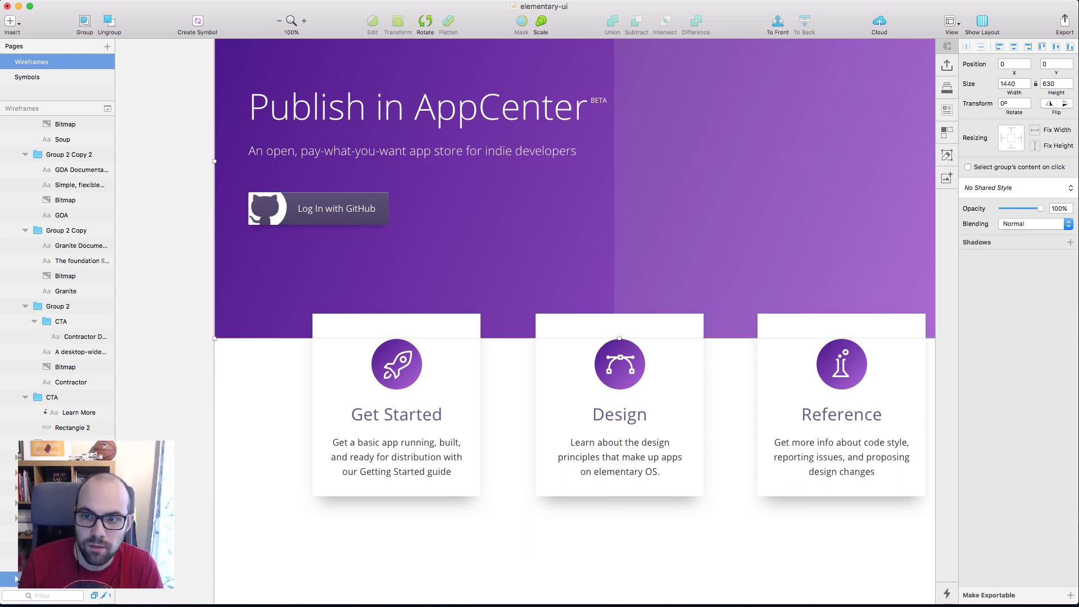
{"action": "left_click", "coordinate": [1069, 81]}
{"action": "left_click", "coordinate": [1069, 82]}
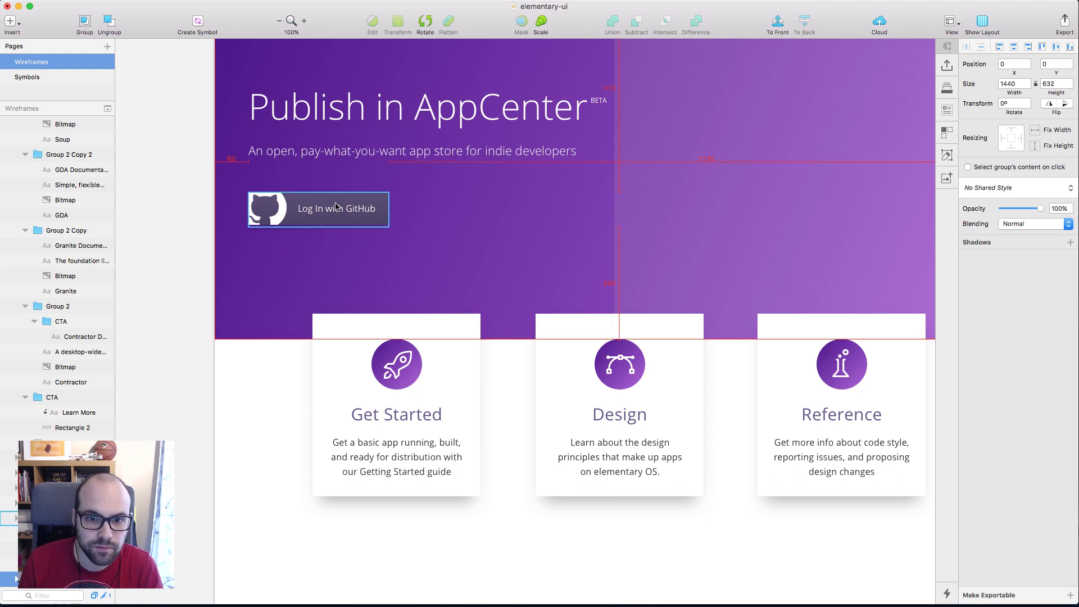
Lower the Get Started, Design and Reference cards together by 6 px to Y 592, checking their distance from the GitHub button
{"action": "left_click", "coordinate": [373, 321]}
{"action": "key", "text": "alt"}
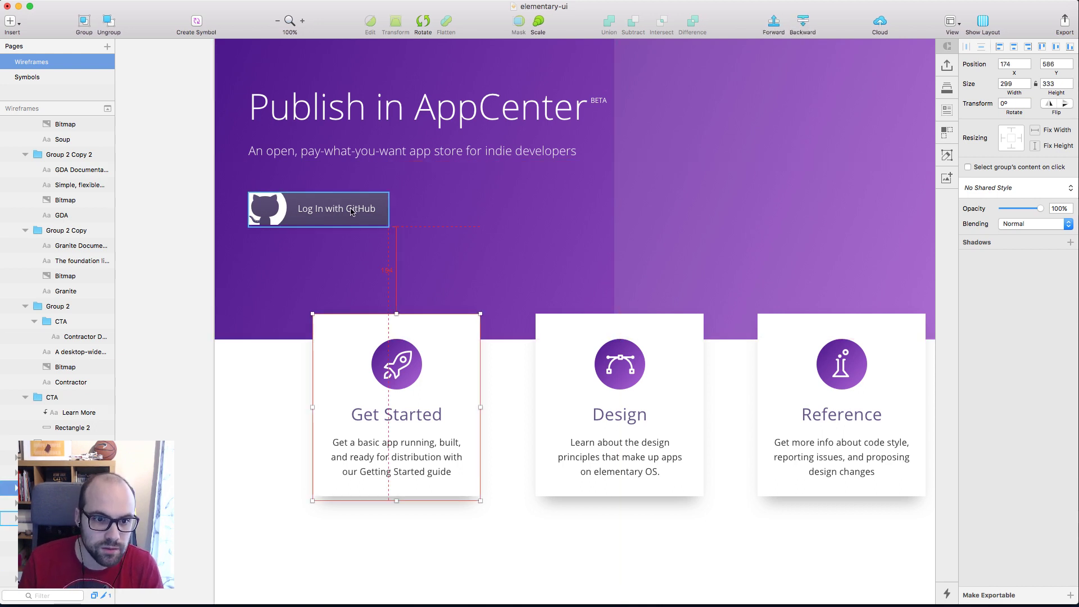
{"action": "left_click", "coordinate": [674, 337], "text": "shift"}
{"action": "left_click", "coordinate": [842, 342], "text": "shift"}
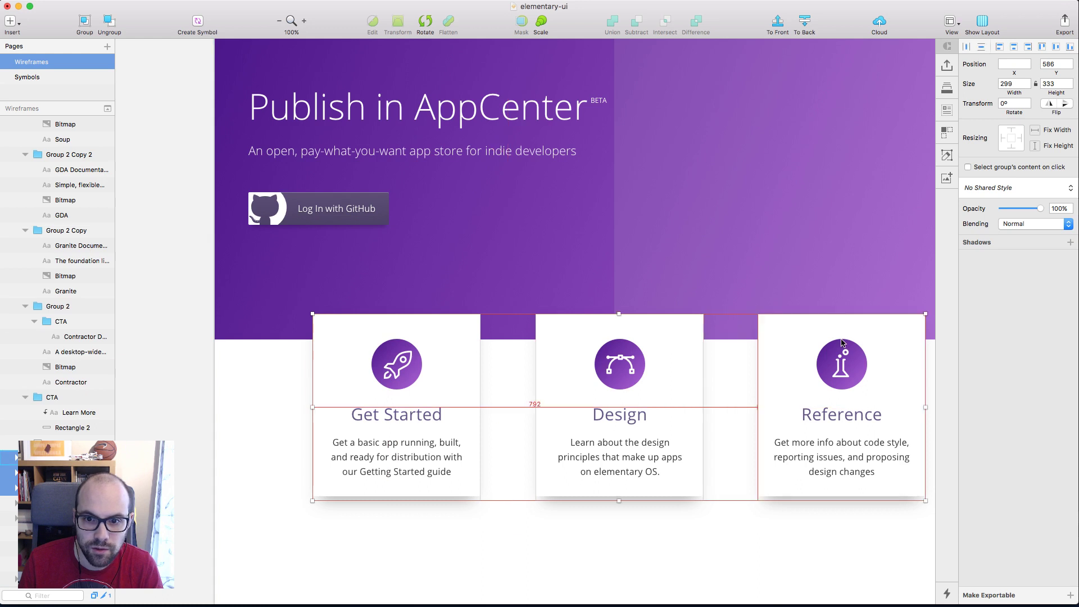
{"action": "key", "text": "alt"}
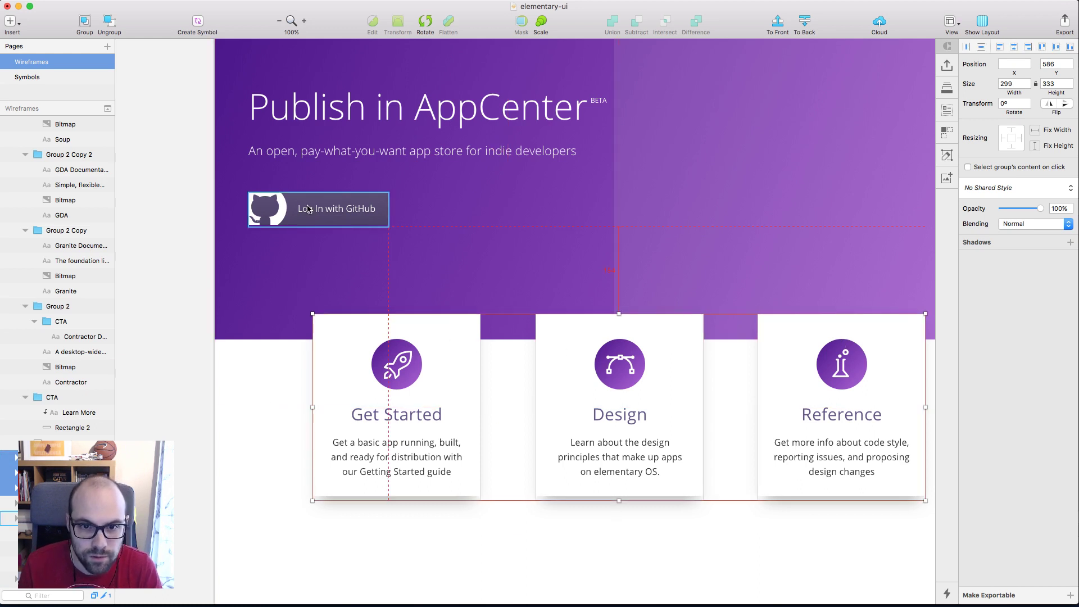
{"action": "key", "text": "Down"}
{"action": "key", "text": "Down"}
{"action": "key", "text": "Down"}
{"action": "key", "text": "Down"}
{"action": "key", "text": "Down"}
{"action": "key", "text": "Down"}
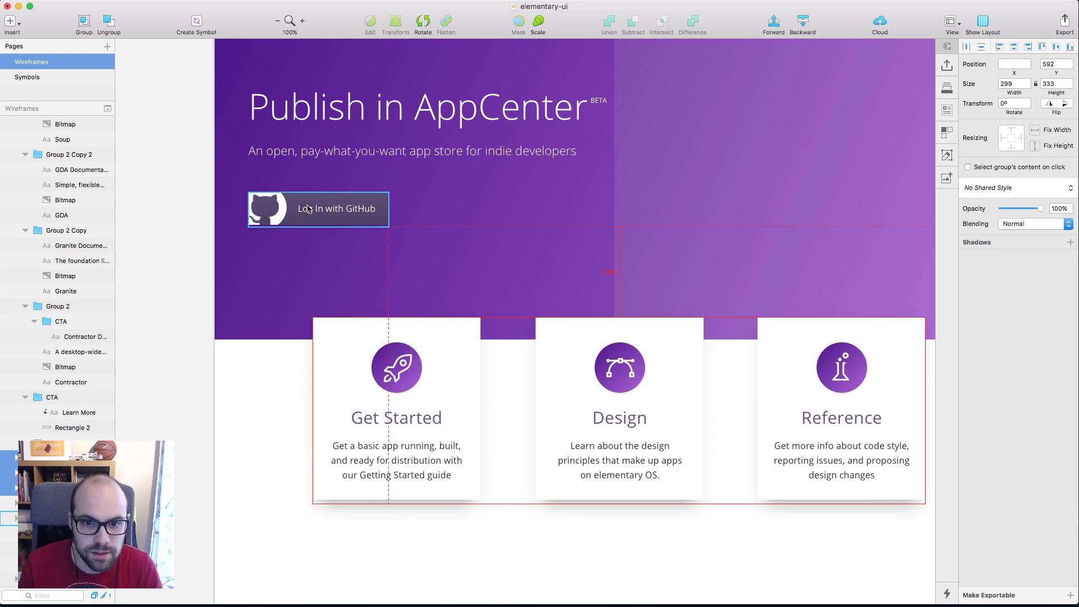
Move the "Be First, Be Visible" showcase section up to Y 1035, leaving a 110 px gap below the cards
{"action": "scroll", "coordinate": [150, 248], "scroll_direction": "down", "scroll_amount": 5}
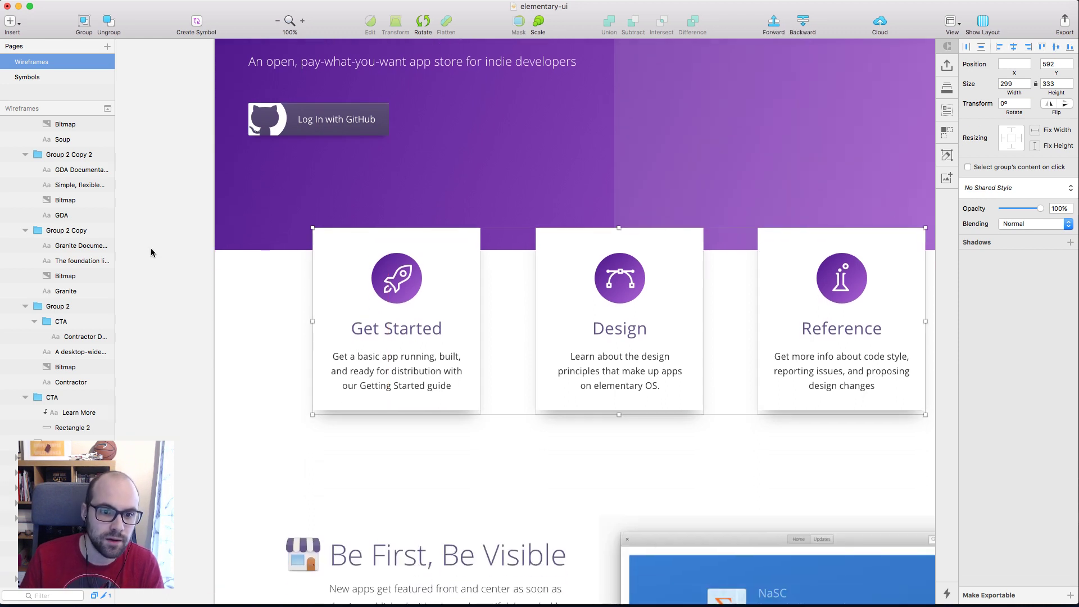
{"action": "left_click", "coordinate": [618, 335]}
{"action": "scroll", "coordinate": [612, 337], "scroll_direction": "down", "scroll_amount": 5}
{"action": "left_click", "coordinate": [670, 376]}
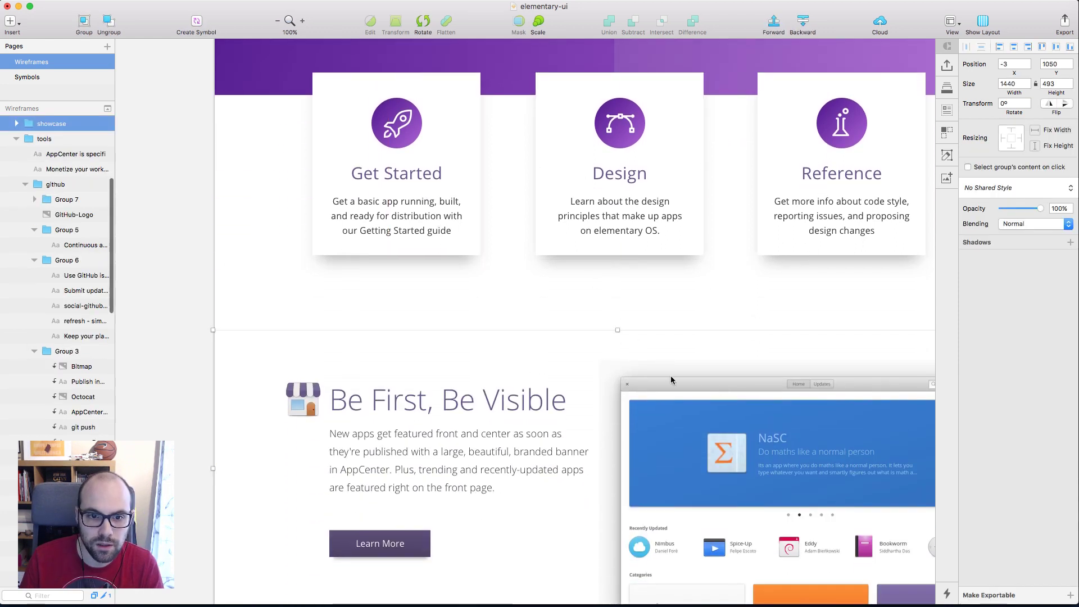
{"action": "scroll", "coordinate": [580, 209], "scroll_direction": "right", "scroll_amount": 4}
{"action": "scroll", "coordinate": [580, 209], "scroll_direction": "right", "scroll_amount": 2}
{"action": "key", "text": "alt"}
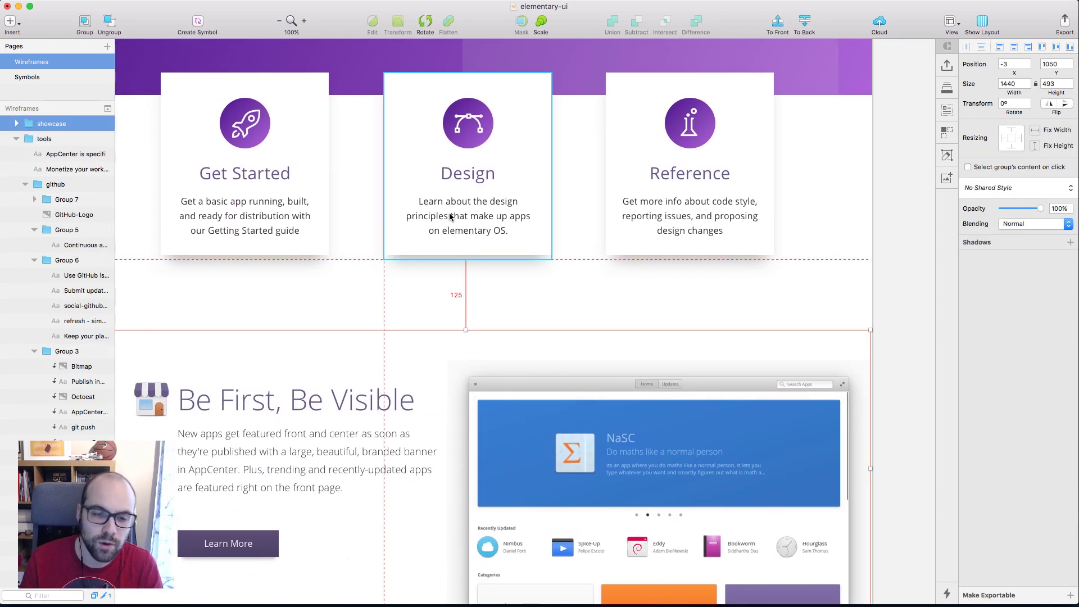
{"action": "key", "text": "Up"}
{"action": "key", "text": "Up"}
{"action": "key", "text": "Up"}
{"action": "key", "text": "Up"}
{"action": "key", "text": "Up"}
{"action": "key", "text": "Up"}
{"action": "key", "text": "Up"}
{"action": "key", "text": "Up"}
{"action": "key", "text": "Up"}
{"action": "key", "text": "Up"}
{"action": "key", "text": "Up"}
{"action": "key", "text": "Up"}
{"action": "key", "text": "Up"}
{"action": "key", "text": "Up"}
{"action": "key", "text": "Up"}
{"action": "key", "text": "Up"}
{"action": "key", "text": "Up"}
{"action": "key", "text": "Up"}
{"action": "key", "text": "Up"}
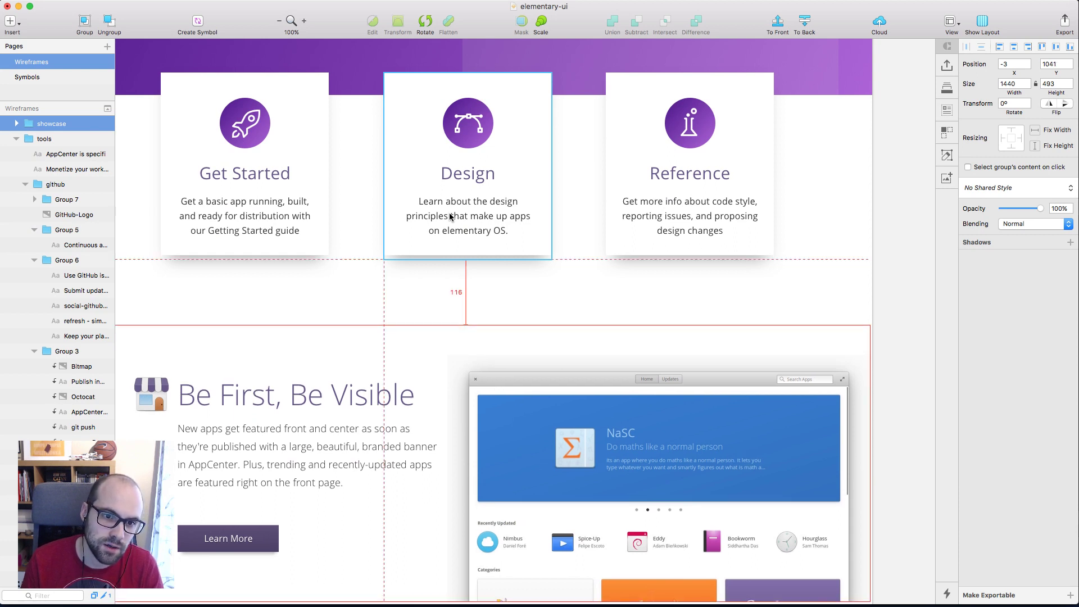
{"action": "key", "text": "alt"}
{"action": "key", "text": "Down"}
{"action": "key", "text": "Down"}
{"action": "key", "text": "Down"}
{"action": "key", "text": "Down"}
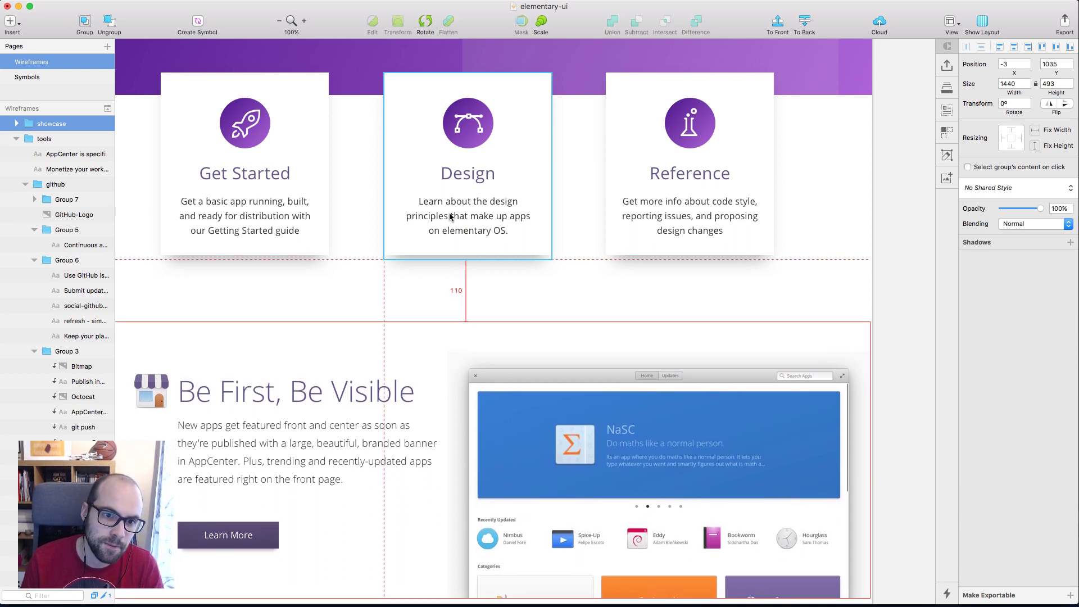
Check the storefront icon's and title's offsets within the showcase section and compare their alignment with the Get Started card and hero content
{"action": "scroll", "coordinate": [450, 216], "scroll_direction": "left", "scroll_amount": 8}
{"action": "scroll", "coordinate": [452, 211], "scroll_direction": "down", "scroll_amount": 5}
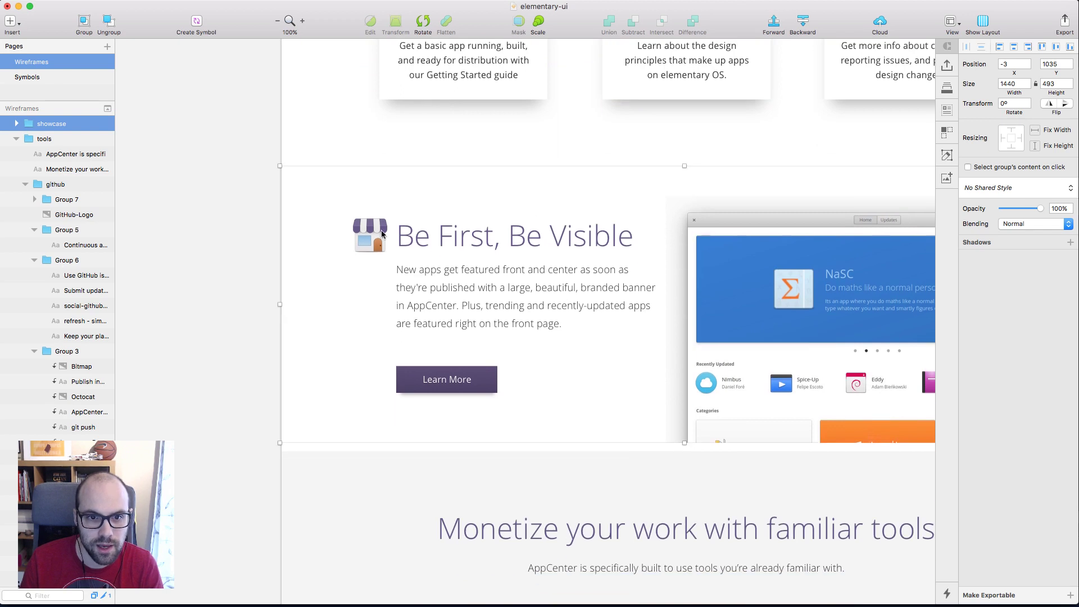
{"action": "left_click", "coordinate": [248, 237]}
{"action": "key", "text": "Tab"}
{"action": "key", "text": "alt"}
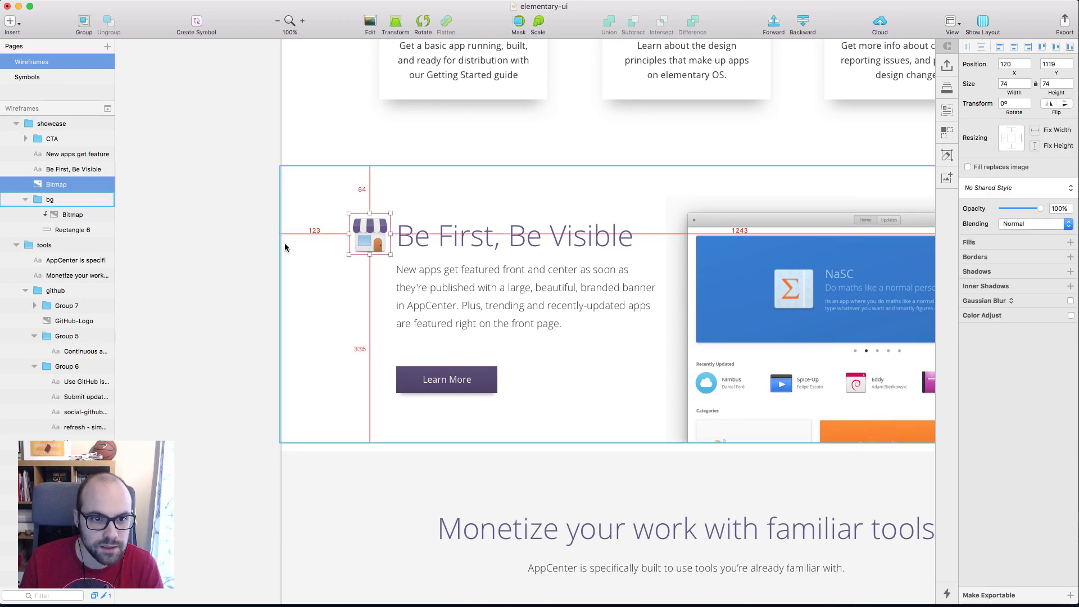
{"action": "scroll", "coordinate": [285, 245], "scroll_direction": "up", "scroll_amount": 5}
{"action": "scroll", "coordinate": [285, 247], "scroll_direction": "up", "scroll_amount": 6}
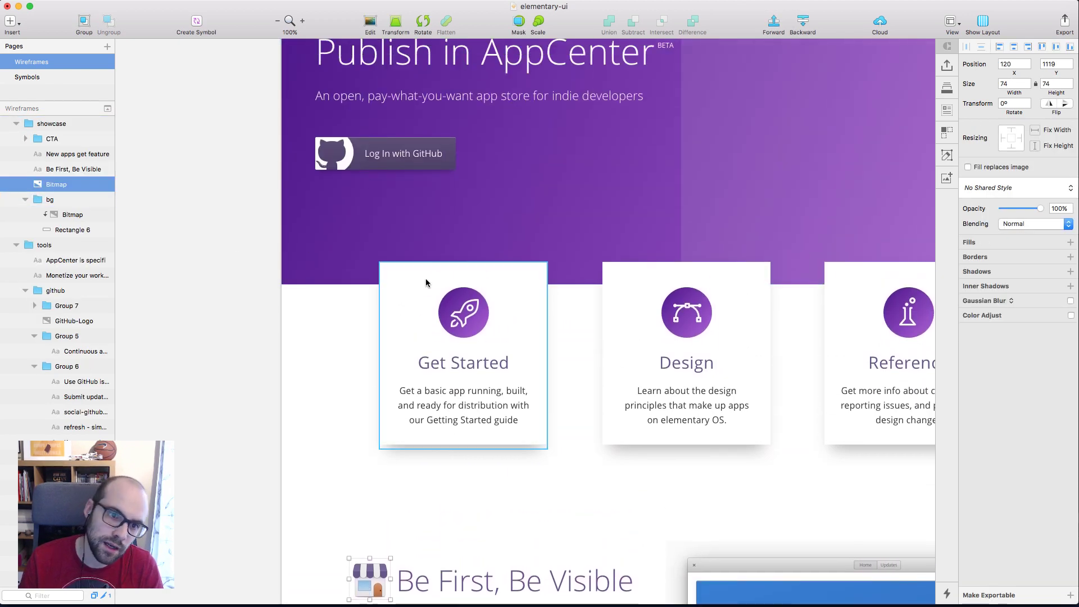
{"action": "scroll", "coordinate": [416, 281], "scroll_direction": "down", "scroll_amount": 7}
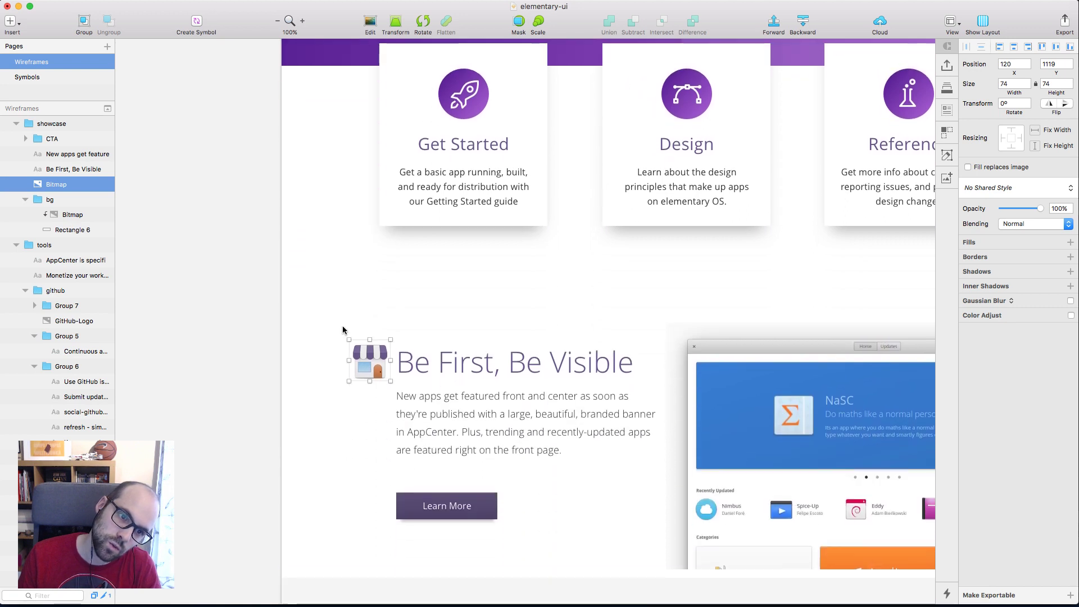
{"action": "left_click", "coordinate": [438, 367]}
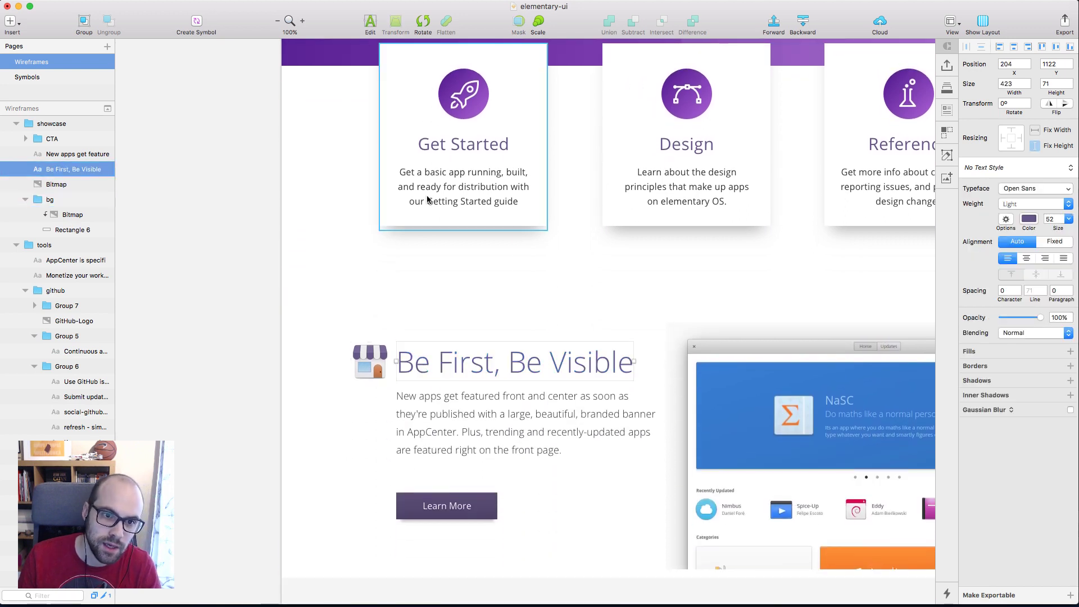
{"action": "left_click", "coordinate": [425, 202]}
{"action": "key", "text": "alt"}
{"action": "left_click", "coordinate": [385, 365]}
{"action": "key", "text": "alt"}
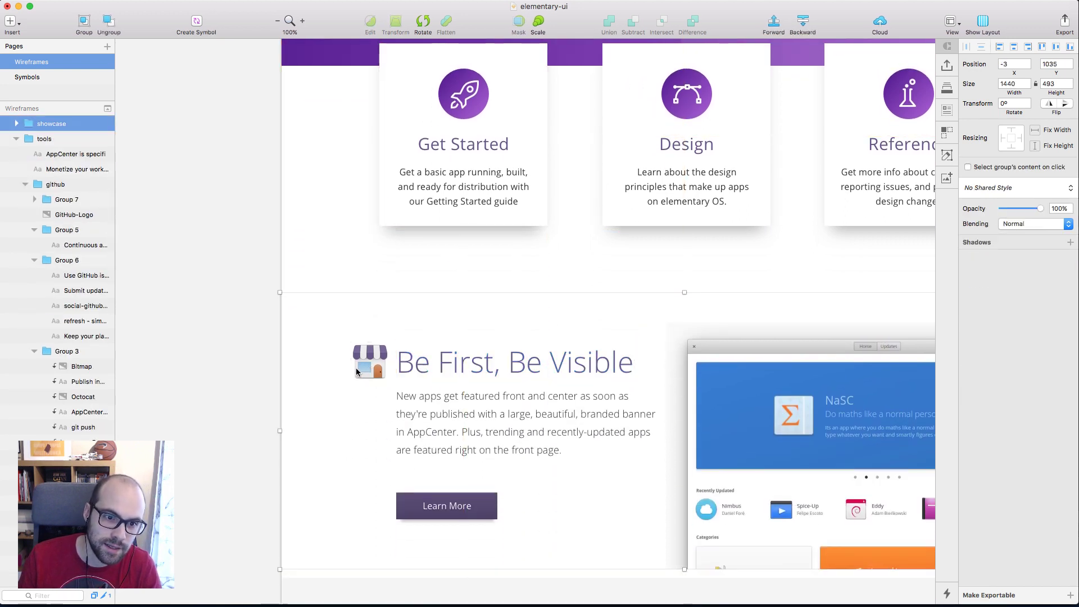
{"action": "scroll", "coordinate": [365, 365], "scroll_direction": "up", "scroll_amount": 10}
{"action": "scroll", "coordinate": [331, 290], "scroll_direction": "down", "scroll_amount": 9}
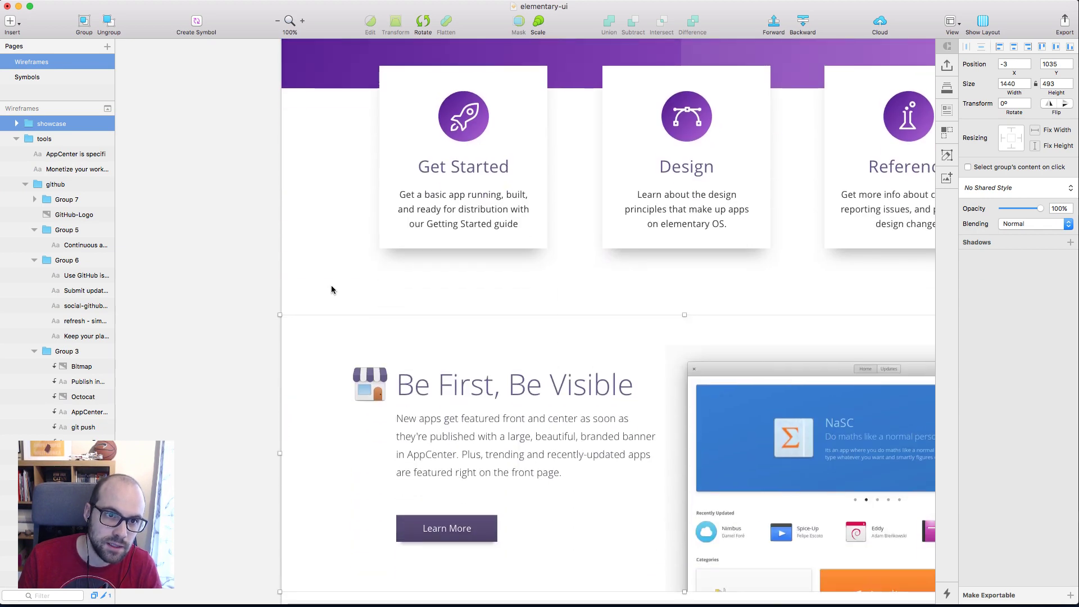
Shift the storefront icon, "Be First, Be Visible" title and its paragraph together toward the page's left edge, placing the icon at X 92, Y 1117
{"action": "scroll", "coordinate": [331, 289], "scroll_direction": "up", "scroll_amount": 3}
{"action": "left_click", "coordinate": [382, 483]}
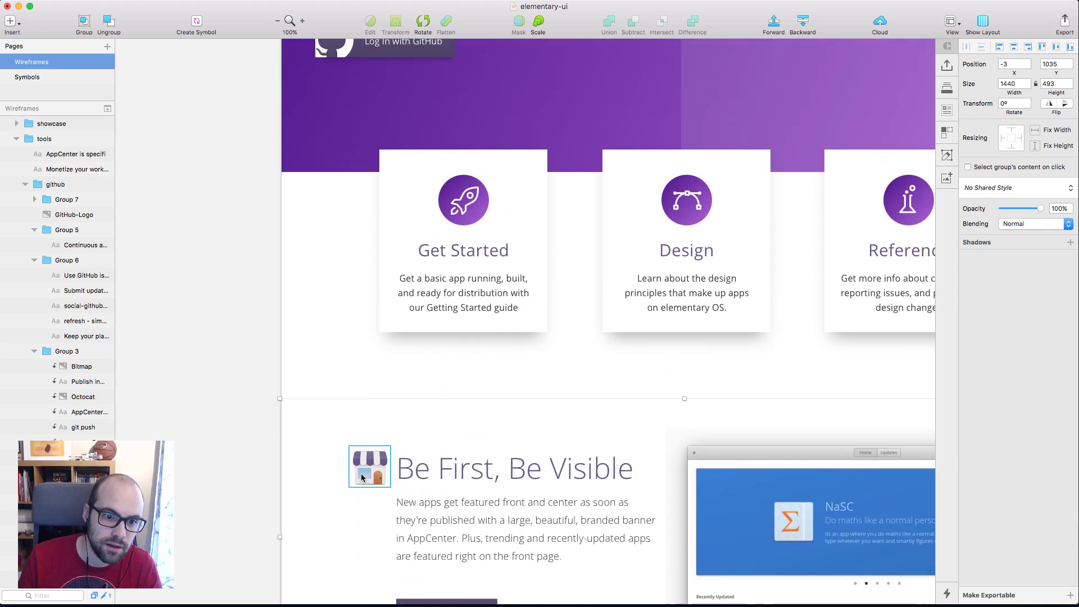
{"action": "left_click", "coordinate": [427, 468], "text": "shift"}
{"action": "left_click", "coordinate": [445, 528], "text": "shift"}
{"action": "left_click_drag", "start_coordinate": [435, 467], "coordinate": [420, 466]}
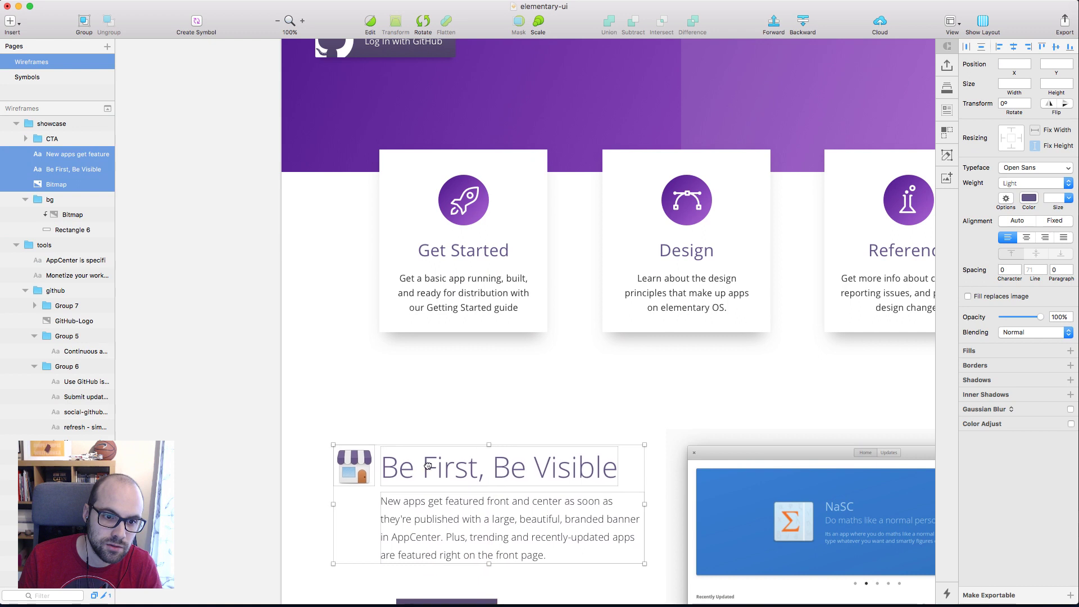
{"action": "left_click", "coordinate": [374, 361]}
{"action": "left_click", "coordinate": [354, 465]}
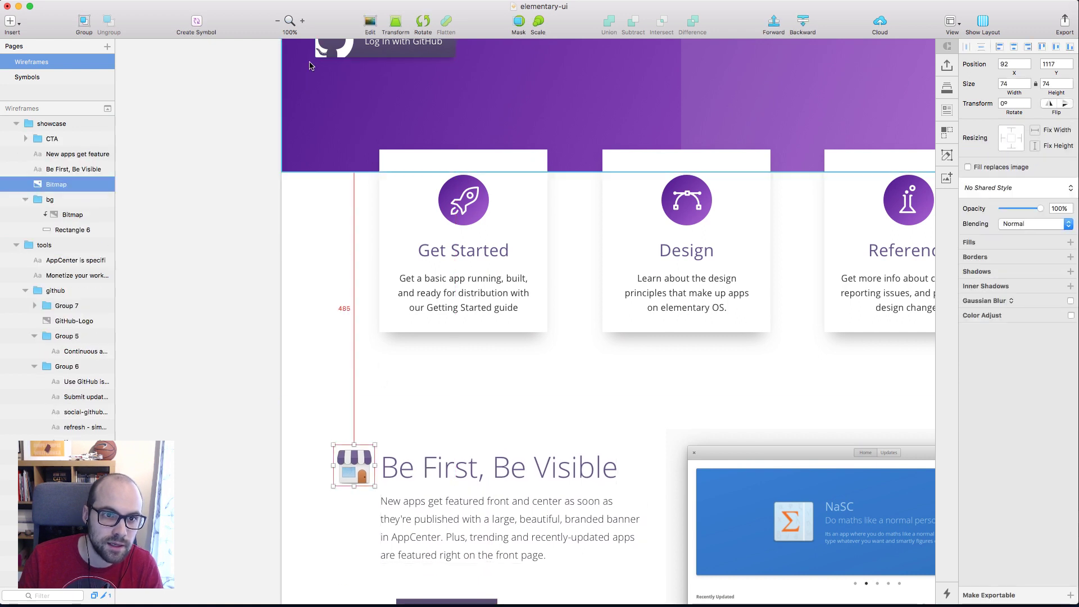
{"action": "left_click", "coordinate": [239, 156]}
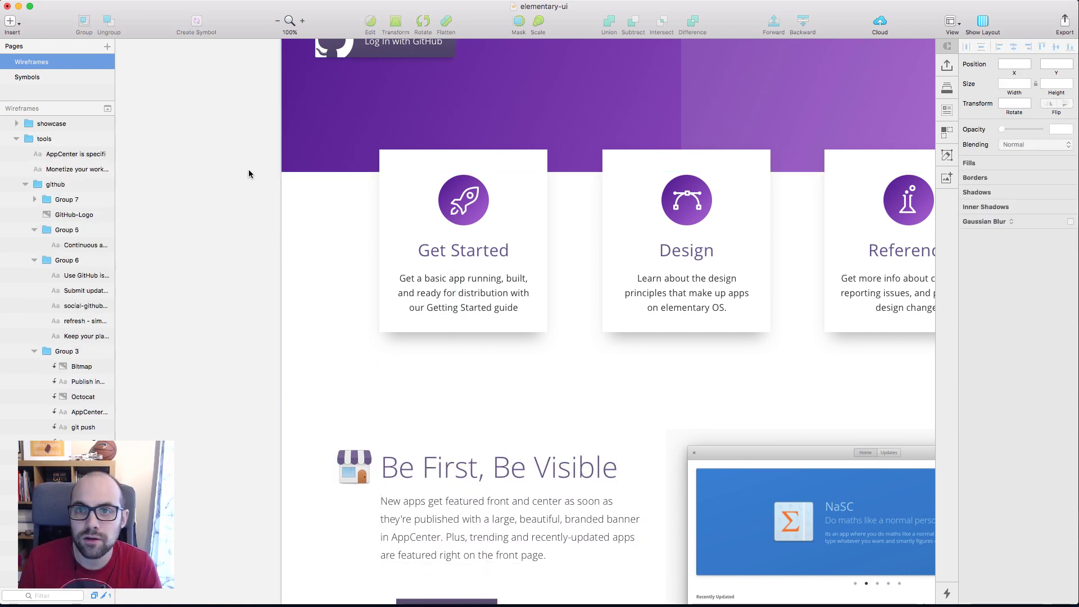
Show the rulers around the canvas
{"action": "left_click", "coordinate": [950, 22]}
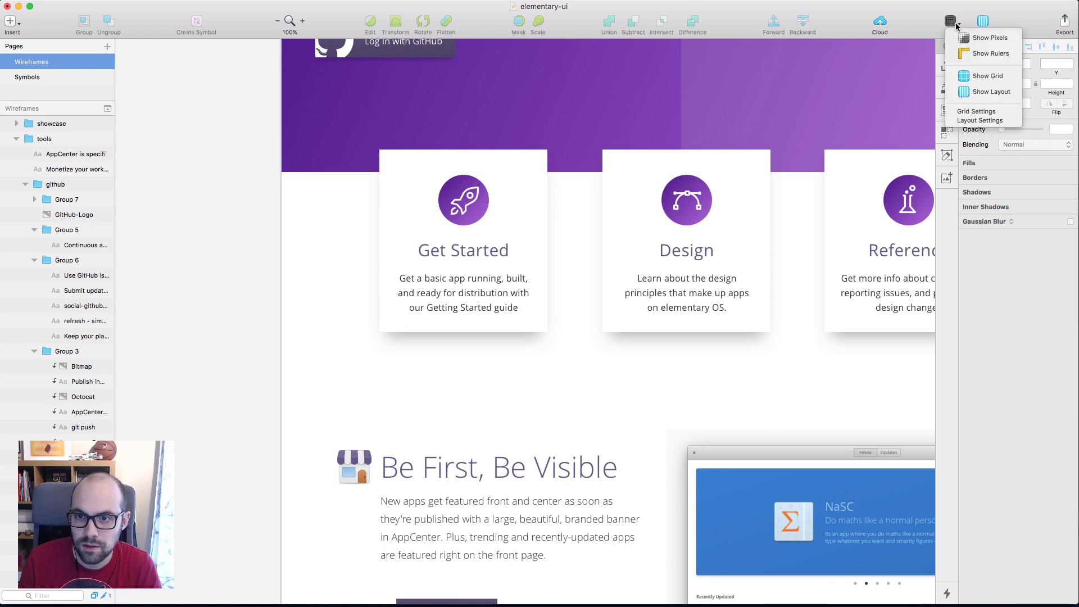
{"action": "left_click", "coordinate": [976, 54]}
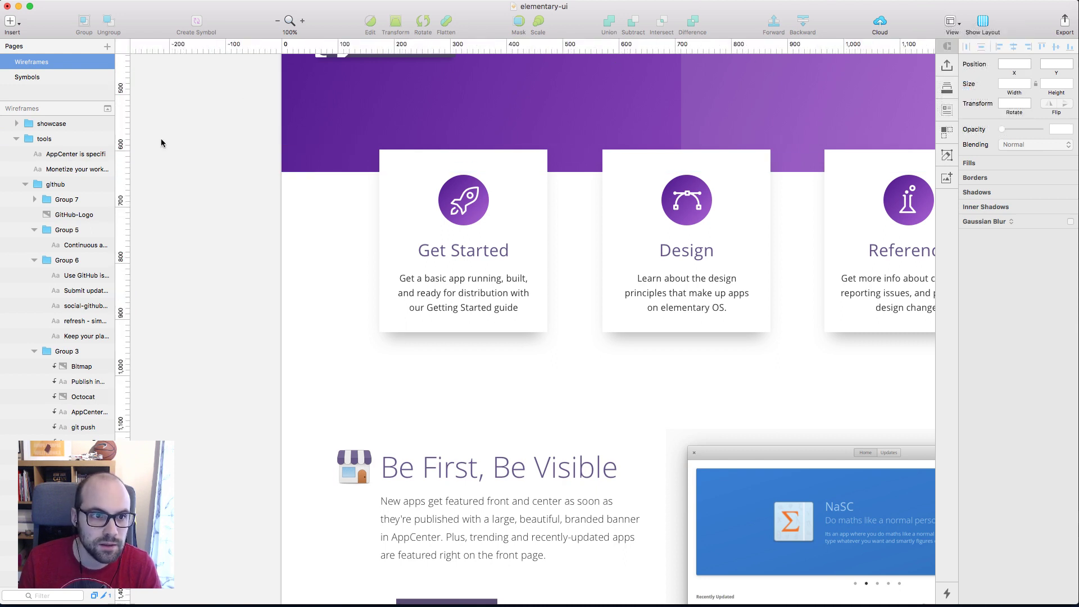
{"action": "left_click", "coordinate": [121, 142]}
{"action": "scroll", "coordinate": [225, 202], "scroll_direction": "up", "scroll_amount": 2}
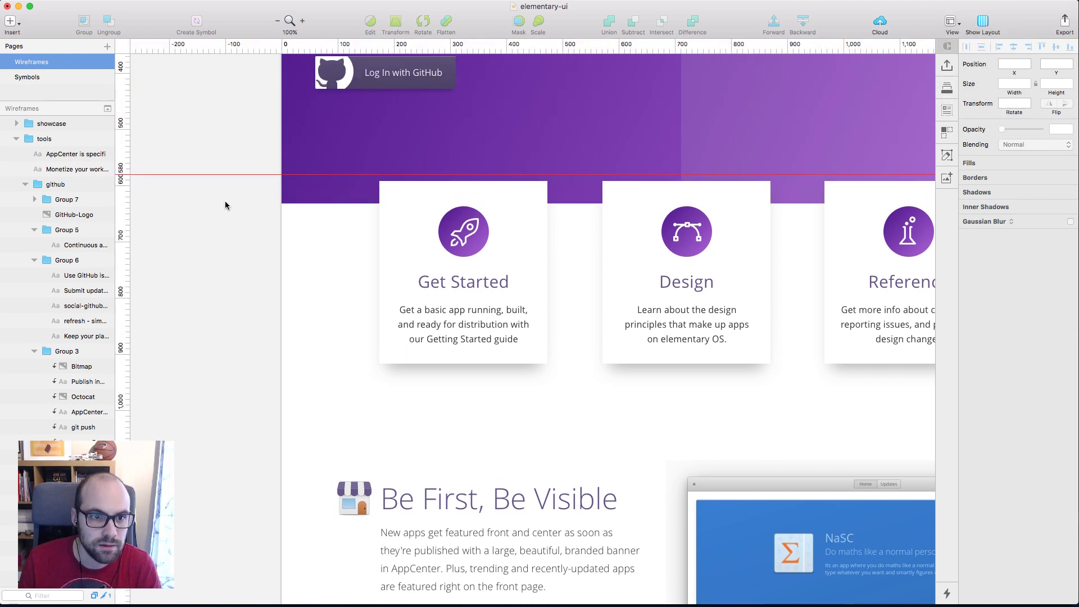
{"action": "key", "text": "super+z"}
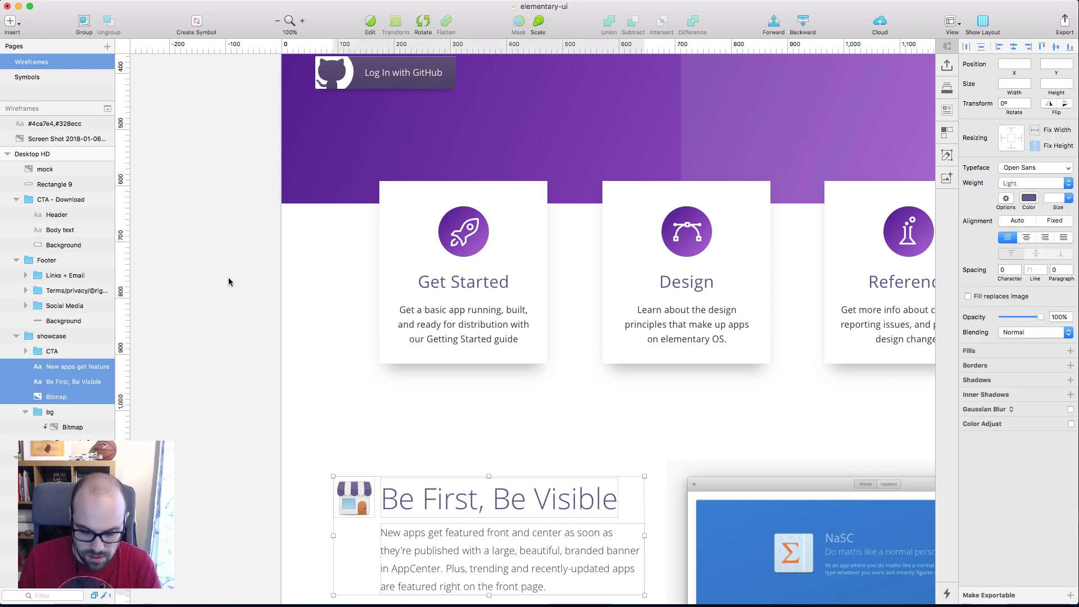
Place a vertical guide at X 60, along the left edge of the "Log In with GitHub" button
{"action": "left_click", "coordinate": [229, 281]}
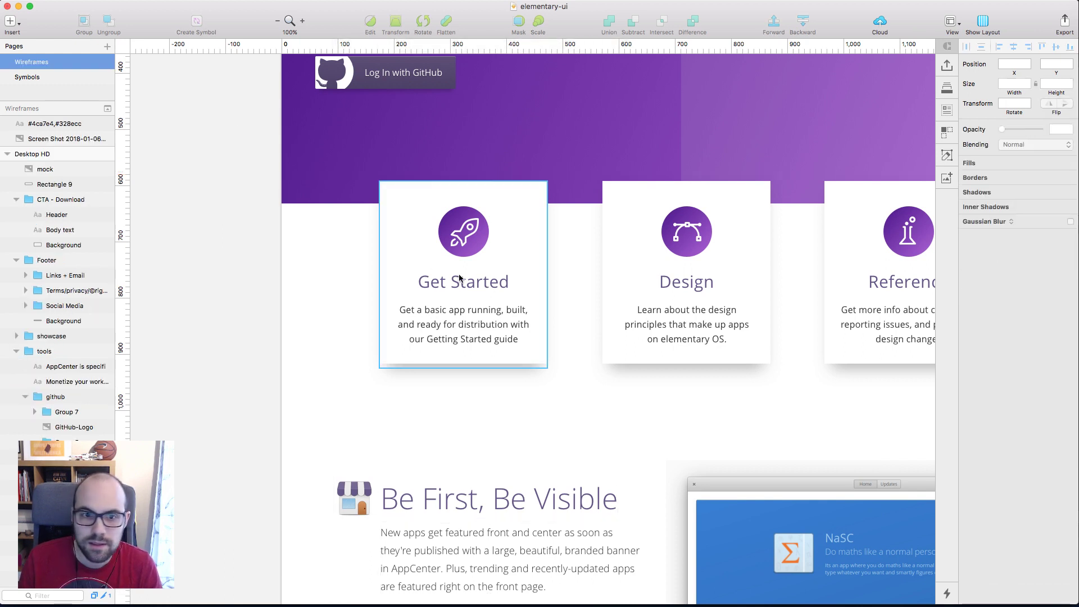
{"action": "left_click", "coordinate": [387, 76]}
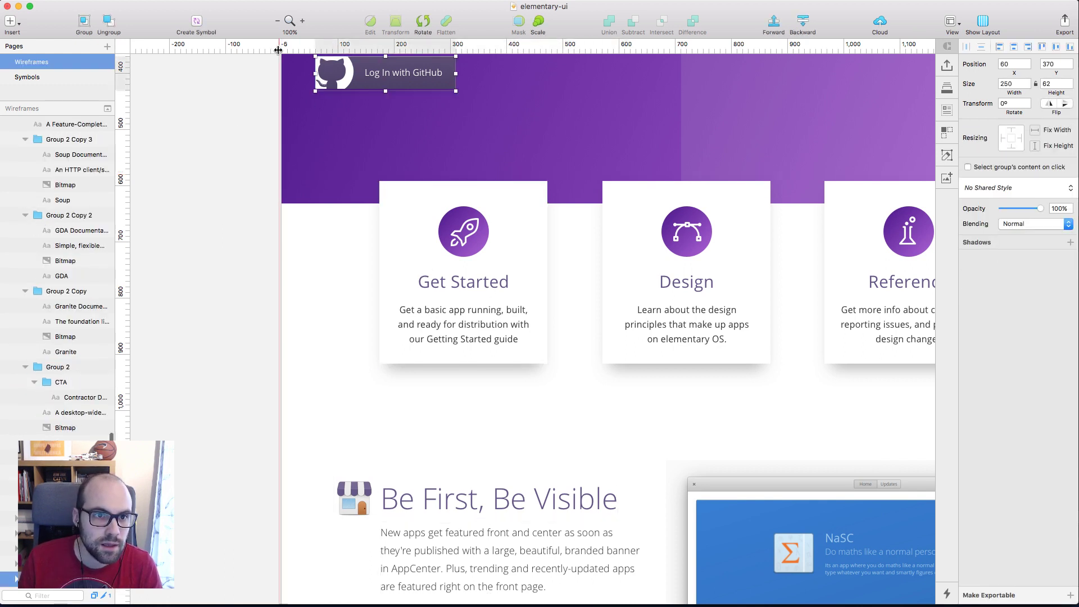
{"action": "left_click", "coordinate": [317, 46]}
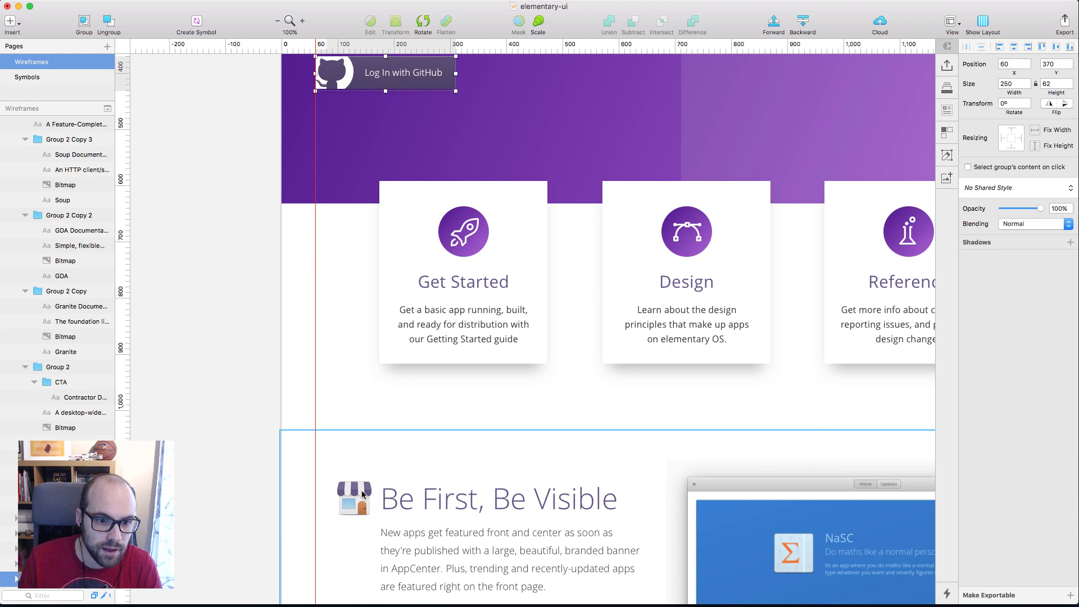
{"action": "left_click_drag", "start_coordinate": [367, 503], "coordinate": [342, 501]}
{"action": "left_click", "coordinate": [441, 499]}
{"action": "double_click", "coordinate": [441, 498]}
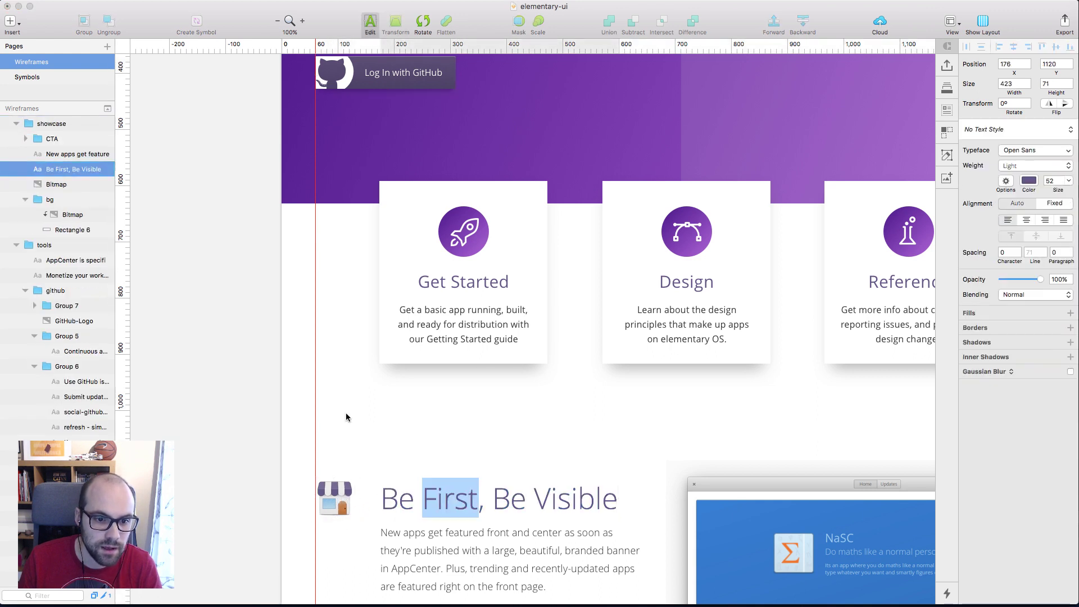
{"action": "key", "text": "Escape"}
{"action": "key", "text": "super+z"}
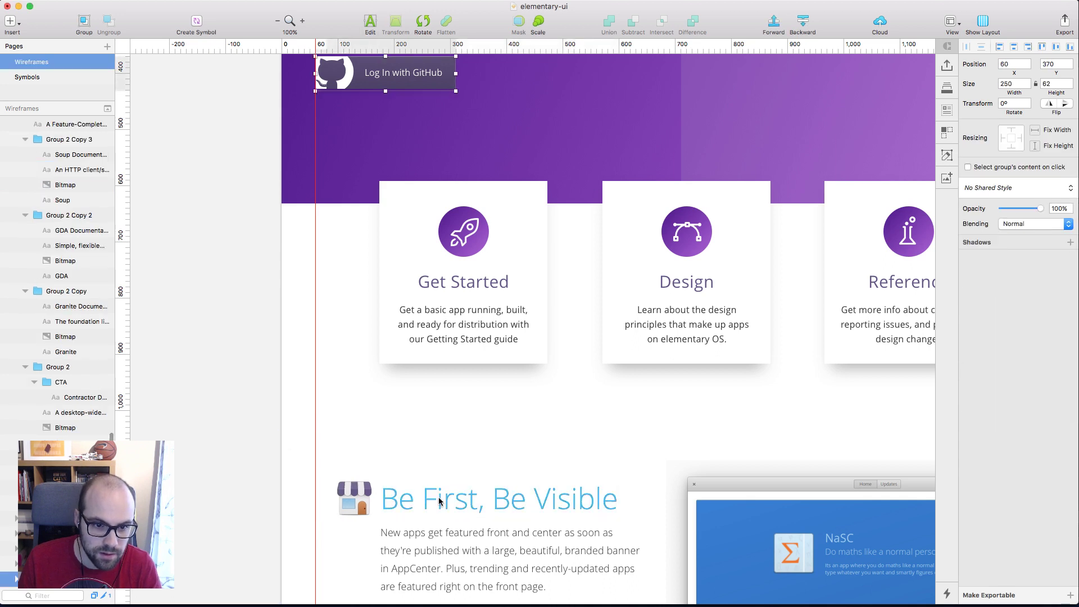
Move the storefront icon and "Be First, Be Visible" title together so the icon's left edge meets the guide at X 60
{"action": "left_click", "coordinate": [440, 503], "text": "shift"}
{"action": "left_click", "coordinate": [364, 502], "text": "shift"}
{"action": "left_click", "coordinate": [298, 475]}
{"action": "left_click_drag", "start_coordinate": [298, 474], "coordinate": [404, 496]}
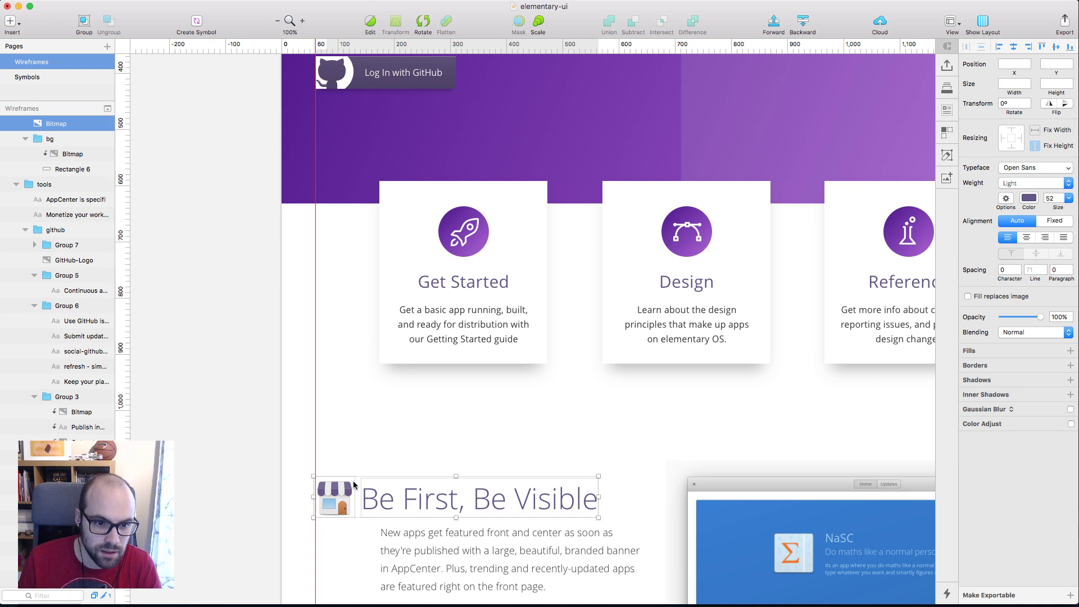
{"action": "key", "text": "Escape"}
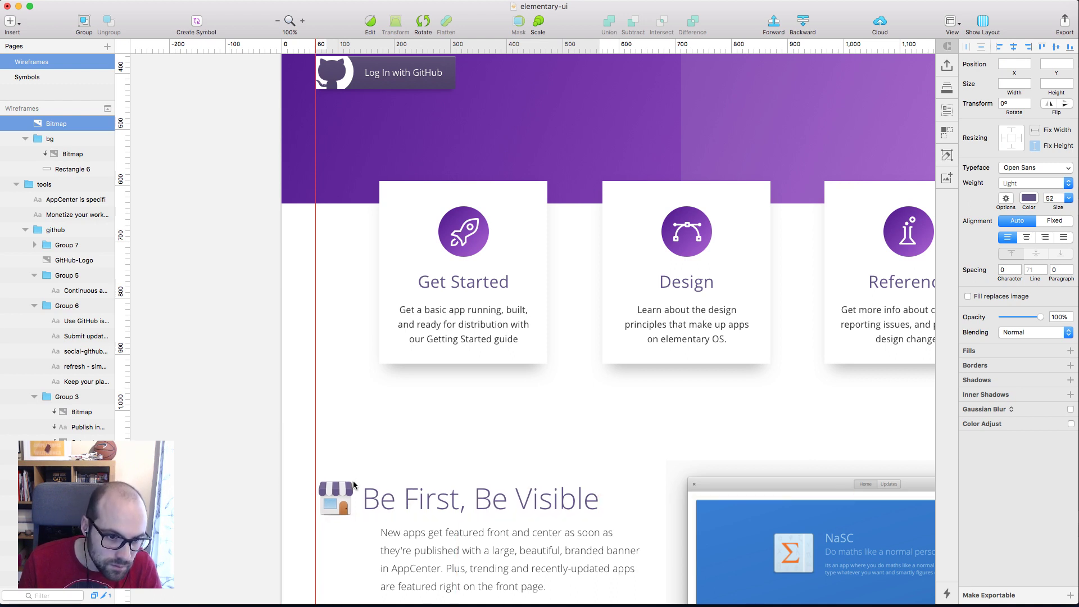
{"action": "key", "text": "alt"}
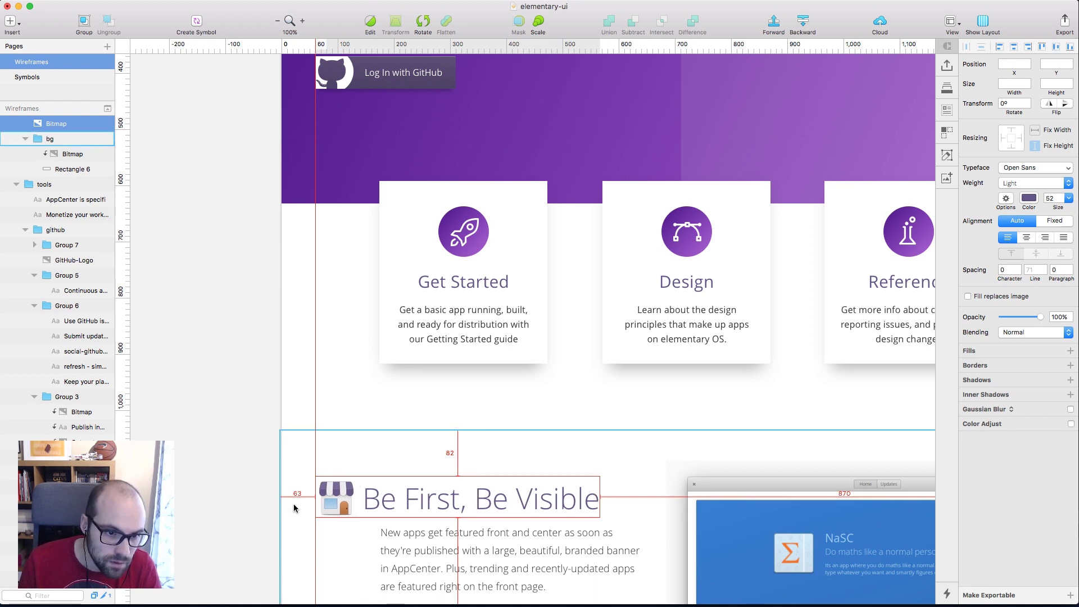
Set the showcase section's white background rectangle to X 0 so it starts at the artboard's edge
{"action": "left_click", "coordinate": [278, 533]}
{"action": "left_click_drag", "start_coordinate": [278, 569], "coordinate": [280, 569]}
{"action": "scroll", "coordinate": [250, 447], "scroll_direction": "down", "scroll_amount": 5}
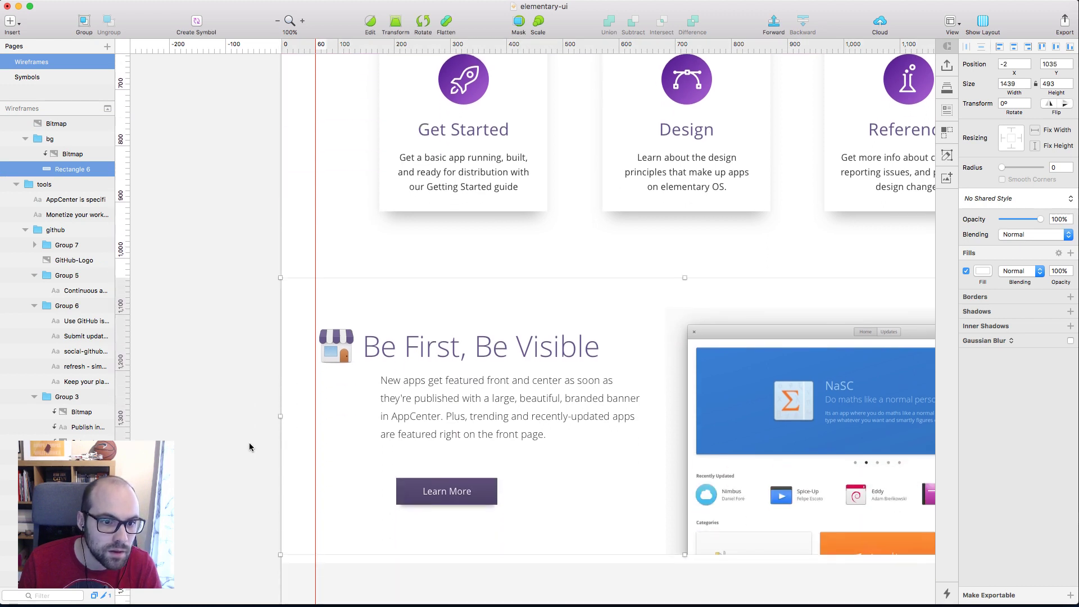
{"action": "left_click", "coordinate": [1026, 69]}
{"action": "left_click", "coordinate": [1027, 68]}
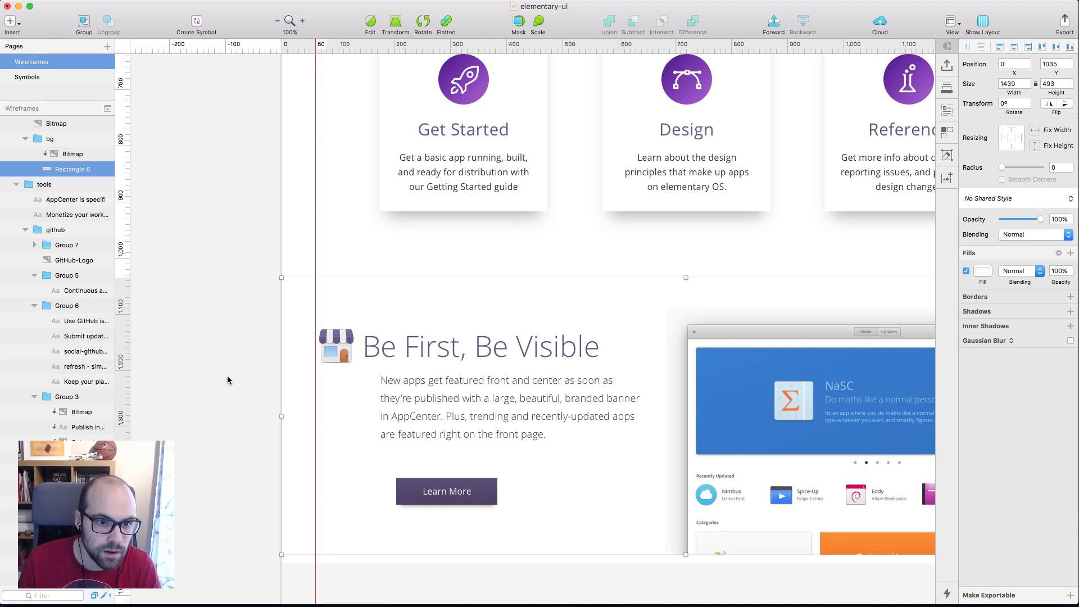
Move the "New apps get featured" paragraph directly under the "Be First, Be Visible" title, left-aligned with it at X 144, Y 1191
{"action": "left_click", "coordinate": [336, 346]}
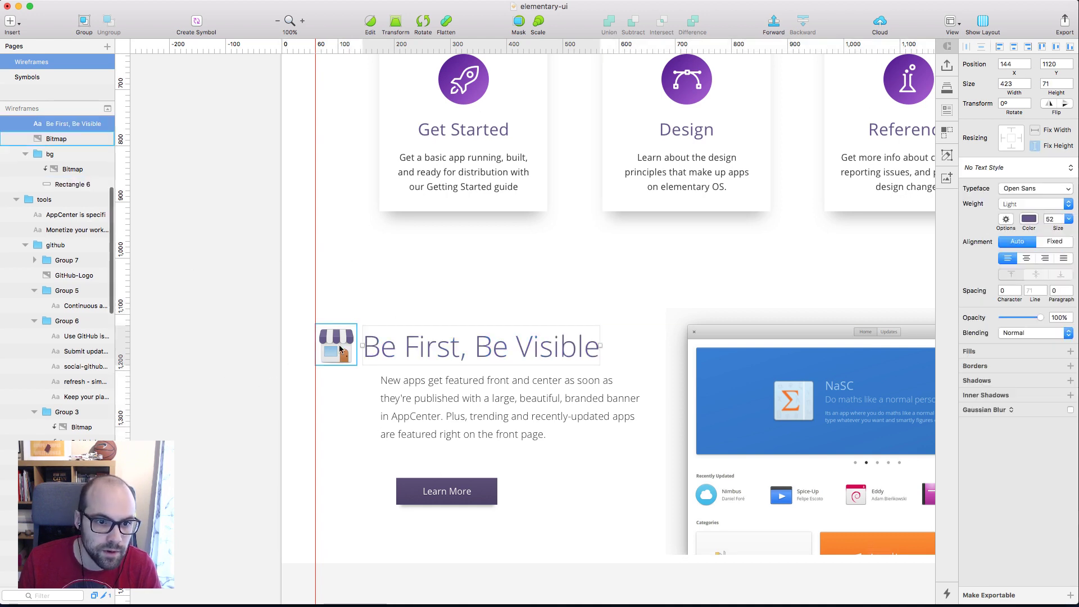
{"action": "left_click", "coordinate": [416, 347]}
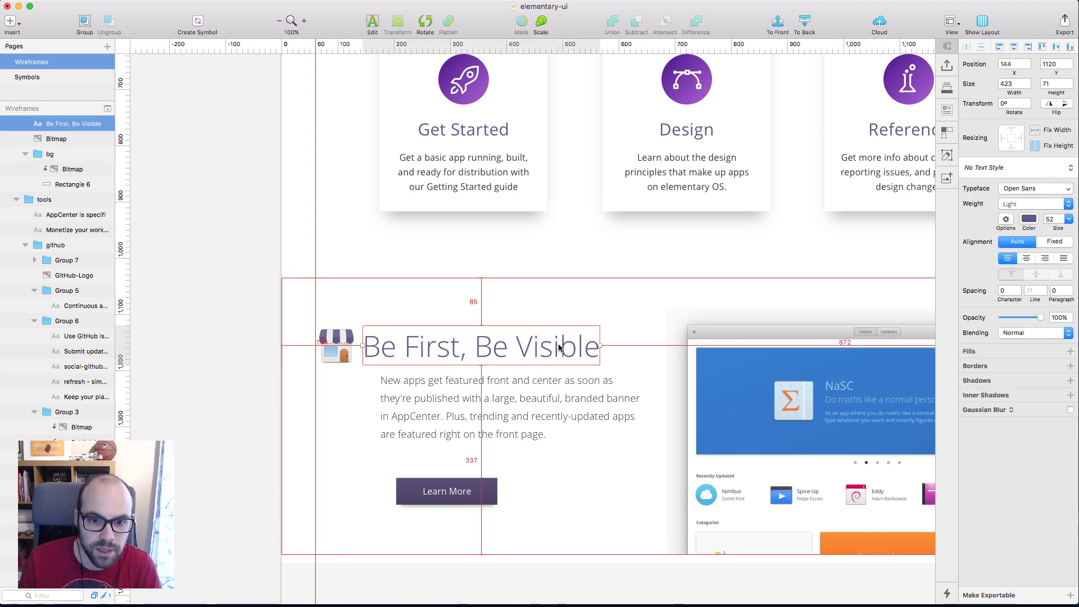
{"action": "key", "text": "super+v"}
{"action": "left_click_drag", "start_coordinate": [431, 383], "coordinate": [424, 380]}
{"action": "key", "text": "alt"}
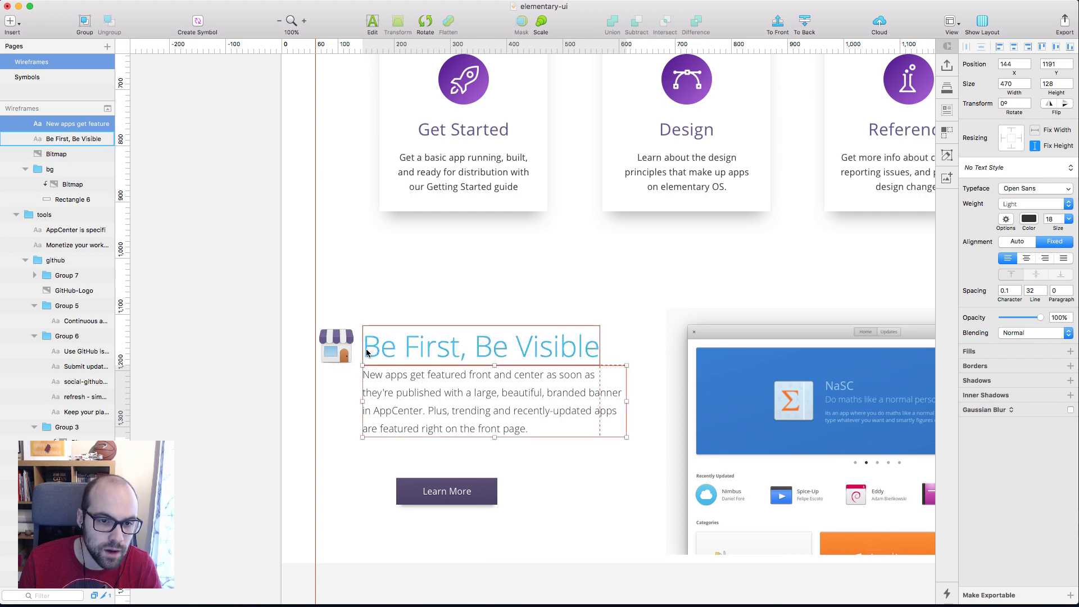
{"action": "left_click", "coordinate": [366, 352]}
{"action": "scroll", "coordinate": [366, 352], "scroll_direction": "up", "scroll_amount": 10}
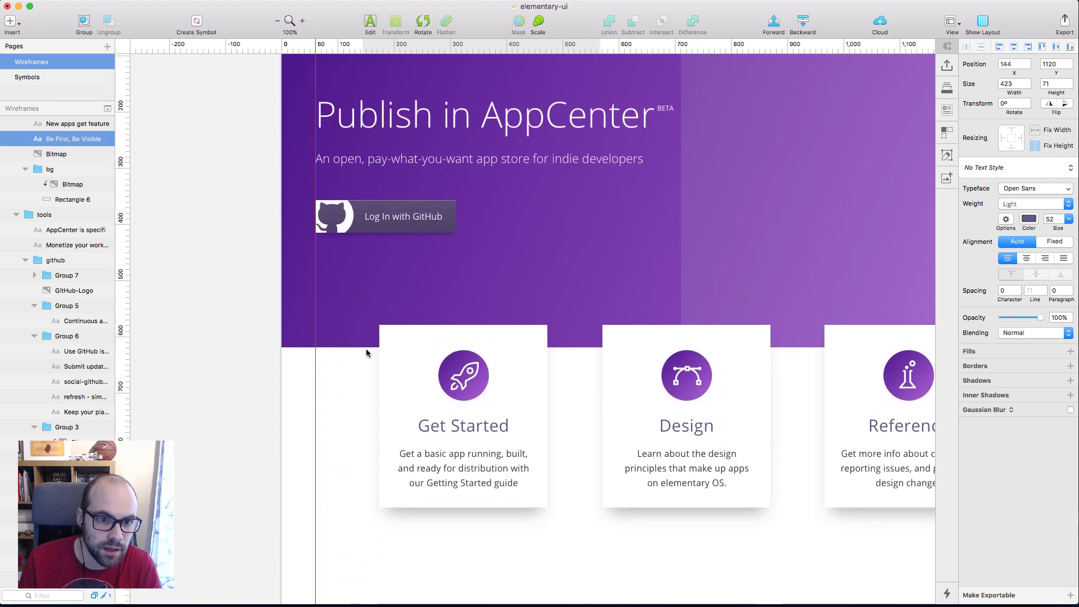
{"action": "scroll", "coordinate": [366, 353], "scroll_direction": "down", "scroll_amount": 10}
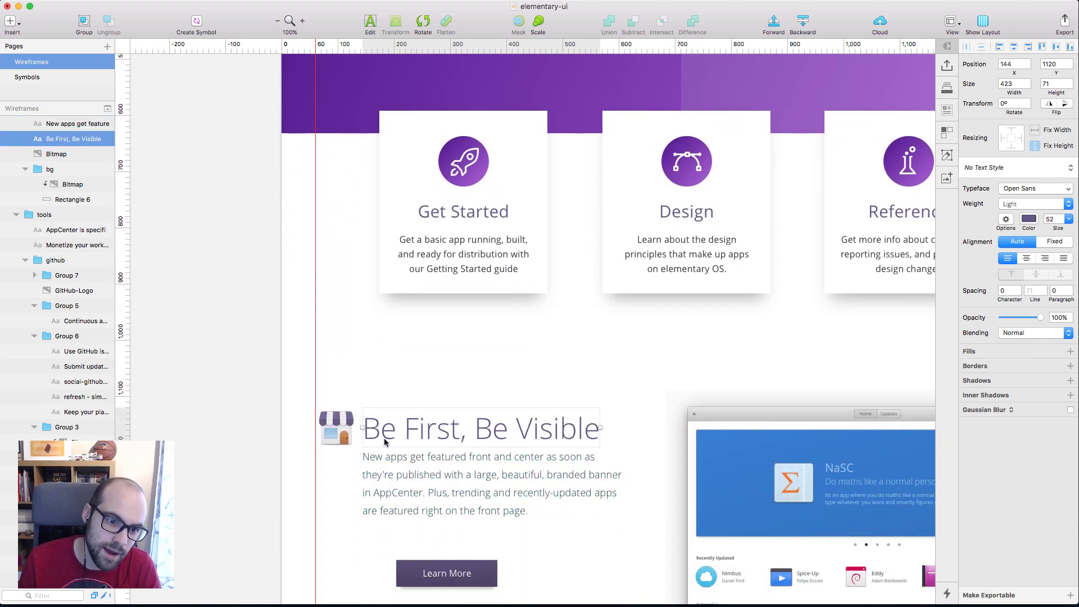
{"action": "key", "text": "Escape"}
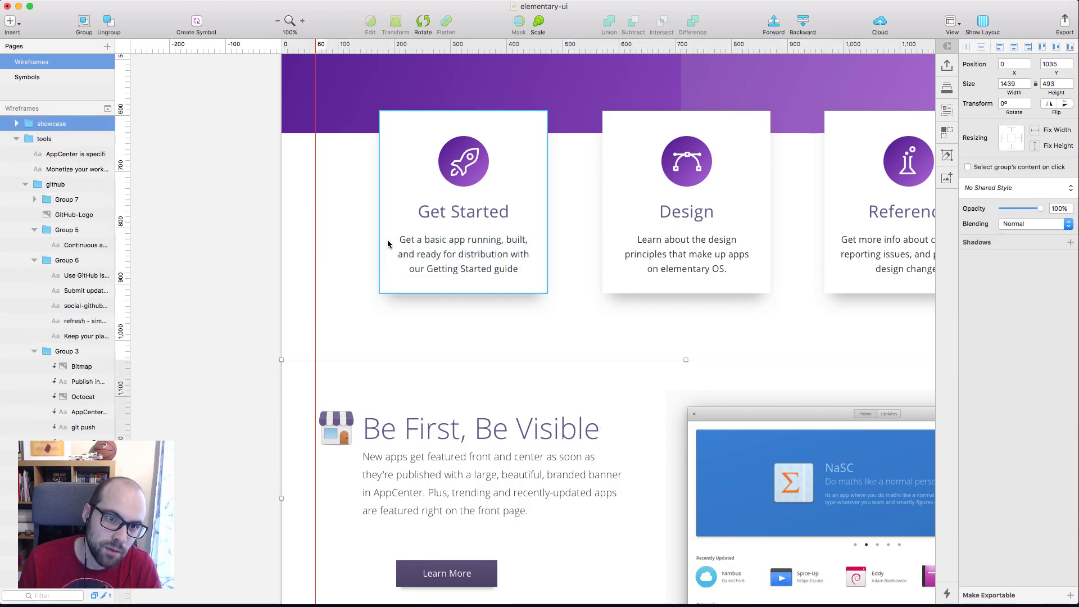
{"action": "scroll", "coordinate": [378, 302], "scroll_direction": "down", "scroll_amount": 20}
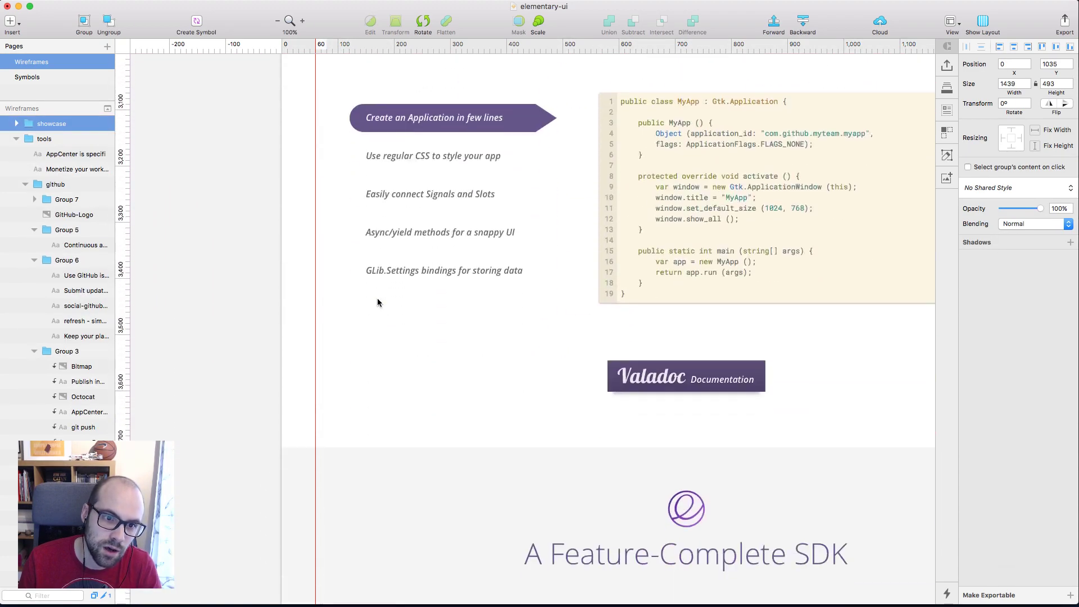
{"action": "scroll", "coordinate": [378, 302], "scroll_direction": "up", "scroll_amount": 20}
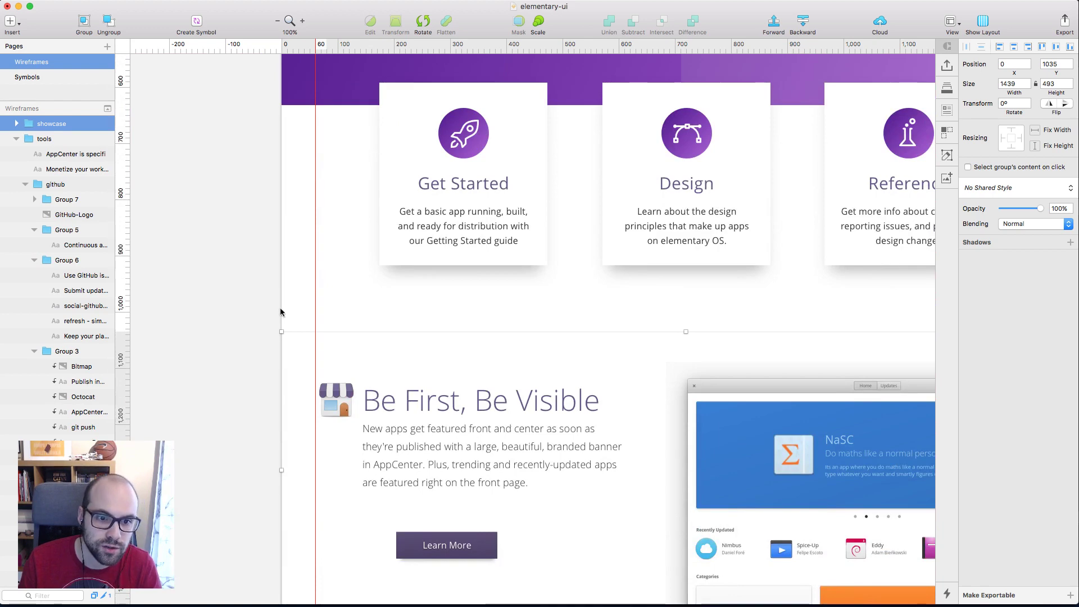
Nudge the showcase paragraph 4 px to X 148 so its text lines up optically with the title's first letter
{"action": "left_click", "coordinate": [409, 454]}
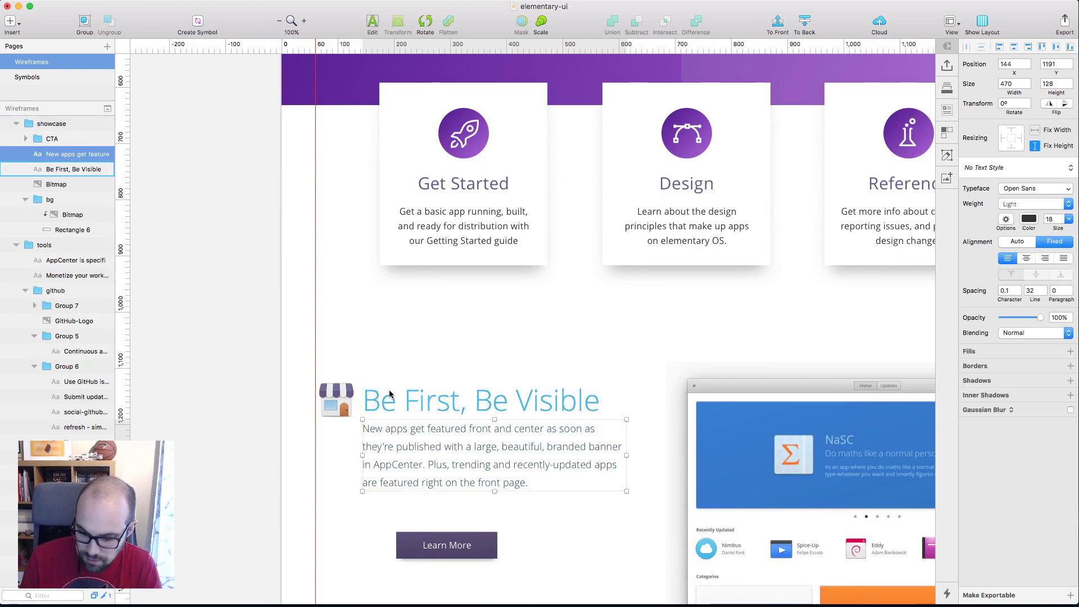
{"action": "key", "text": "super+plus"}
{"action": "key", "text": "Right"}
{"action": "key", "text": "Right"}
{"action": "key", "text": "Right"}
{"action": "key", "text": "Right"}
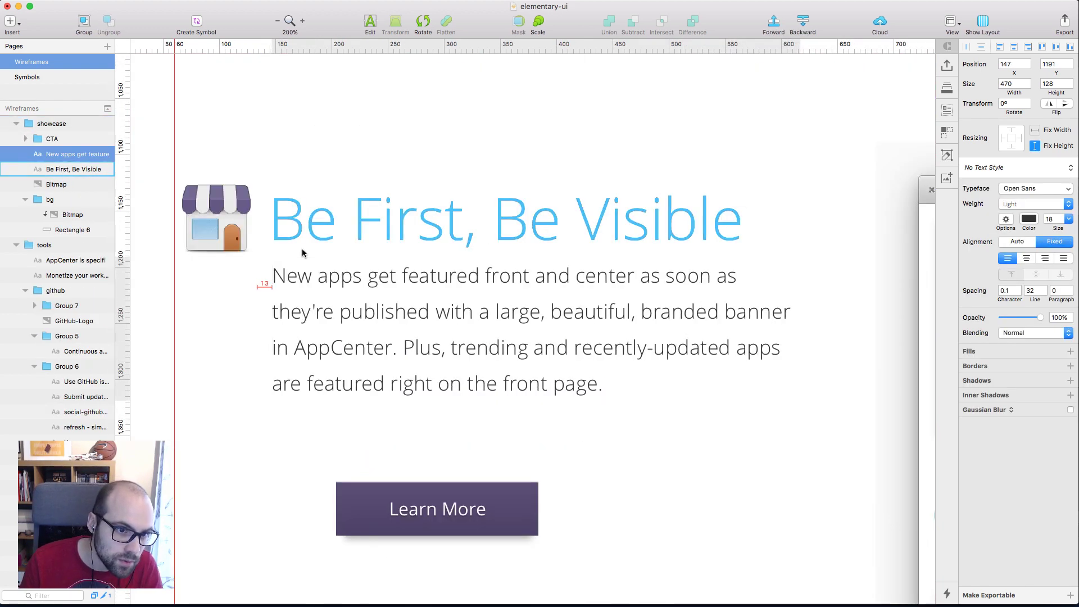
{"action": "key", "text": "alt"}
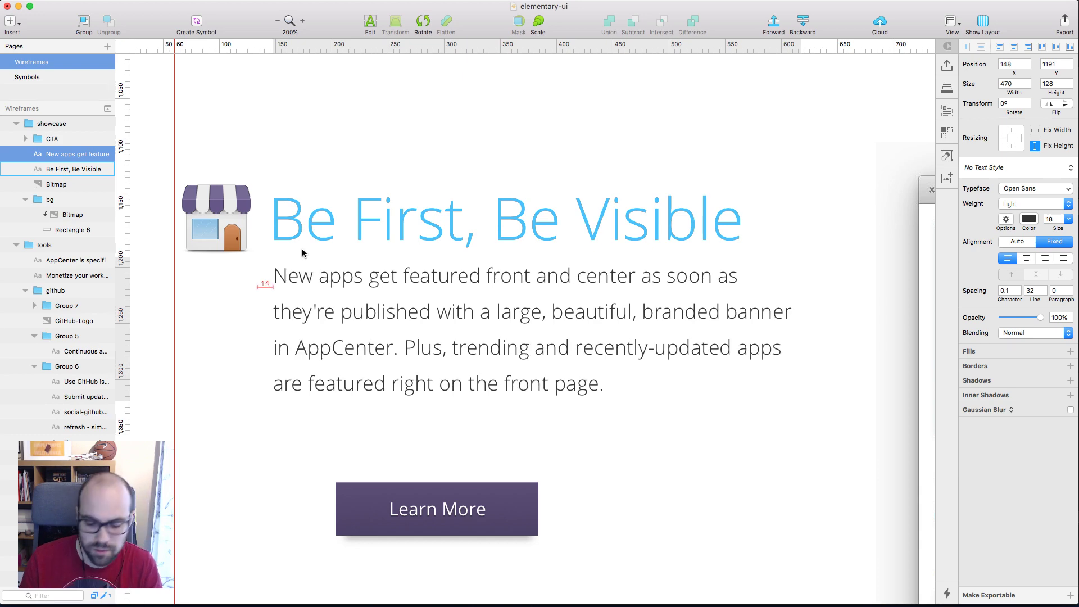
Move the whole "Learn More" button group to X 148, Y 1379, aligned with the paragraph and 60 px below it
{"action": "key", "text": "super+minus"}
{"action": "left_click", "coordinate": [509, 426]}
{"action": "left_click", "coordinate": [508, 426]}
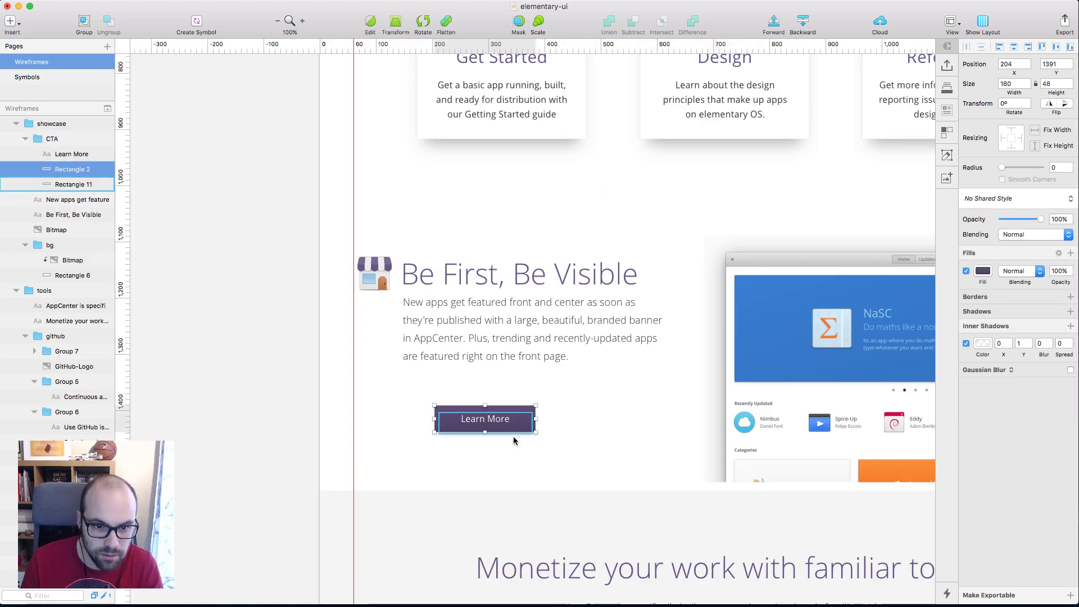
{"action": "left_click", "coordinate": [287, 436]}
{"action": "left_click", "coordinate": [499, 428]}
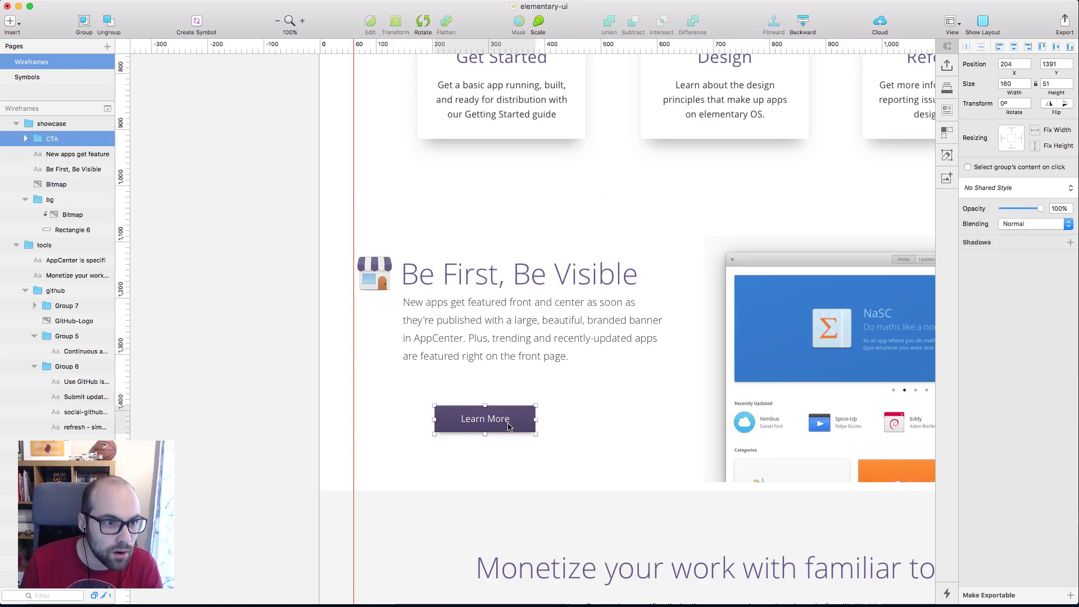
{"action": "left_click_drag", "start_coordinate": [509, 426], "coordinate": [481, 417]}
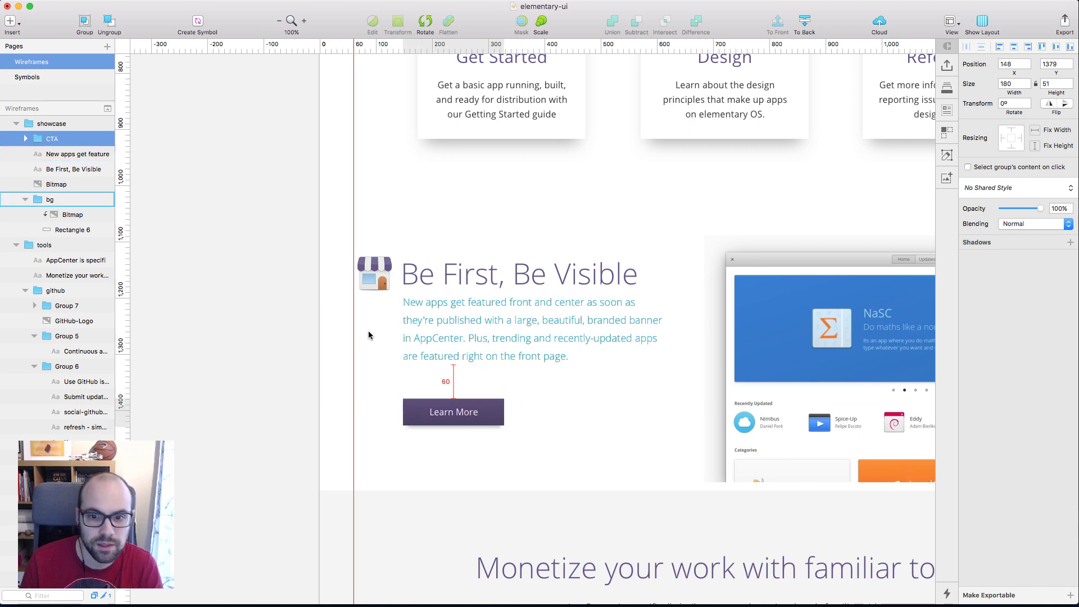
Set the showcase background rectangle's Y position to 1040
{"action": "scroll", "coordinate": [649, 338], "scroll_direction": "right", "scroll_amount": 10}
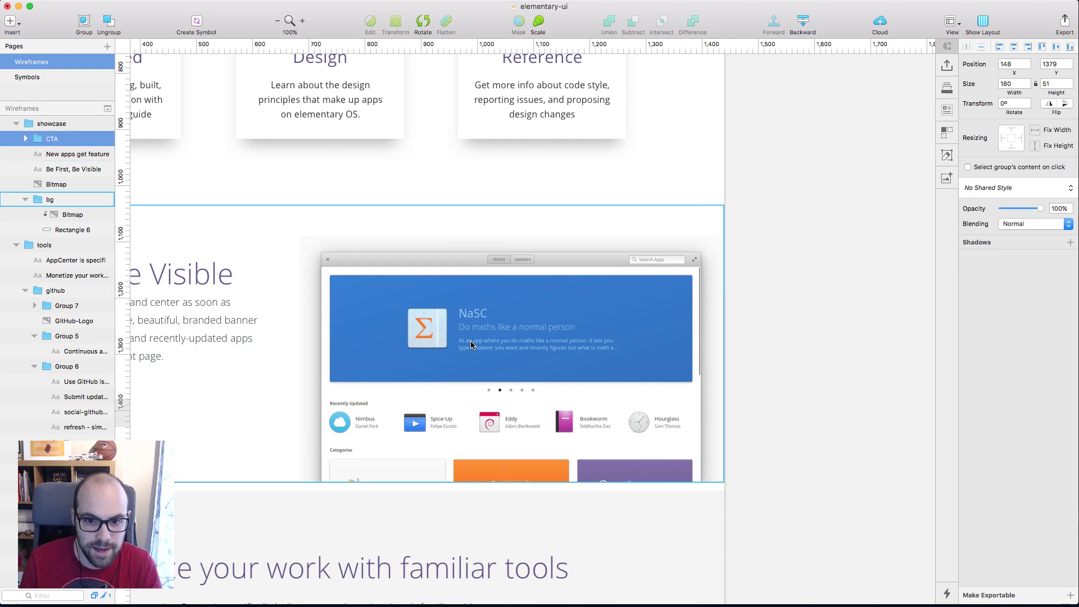
{"action": "scroll", "coordinate": [470, 340], "scroll_direction": "left", "scroll_amount": 8}
{"action": "left_click", "coordinate": [509, 448]}
{"action": "scroll", "coordinate": [551, 448], "scroll_direction": "right", "scroll_amount": 4}
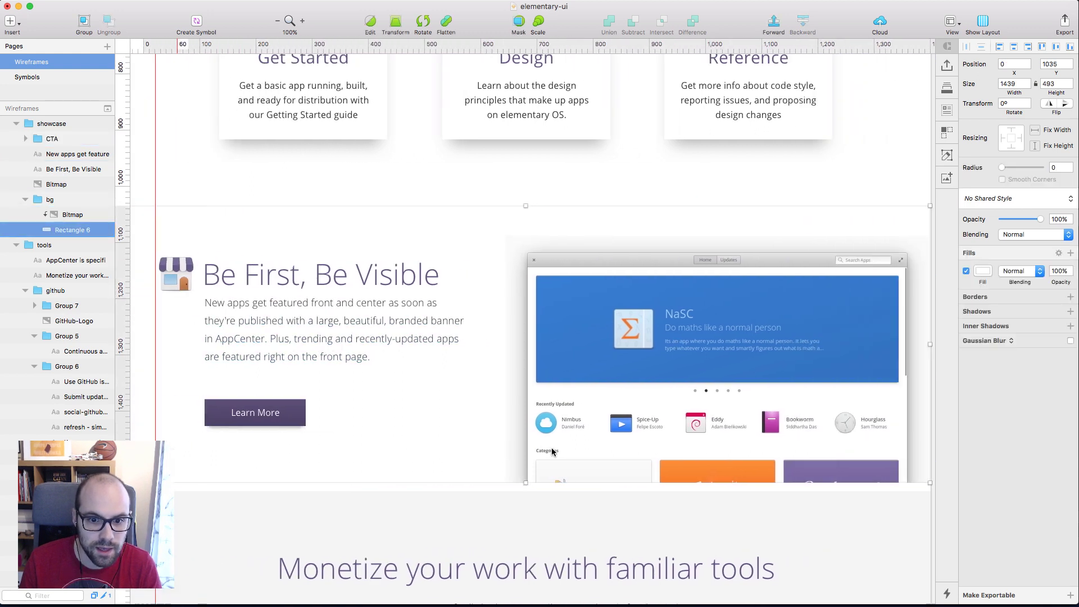
{"action": "scroll", "coordinate": [550, 448], "scroll_direction": "right", "scroll_amount": 4}
{"action": "left_click", "coordinate": [821, 477]}
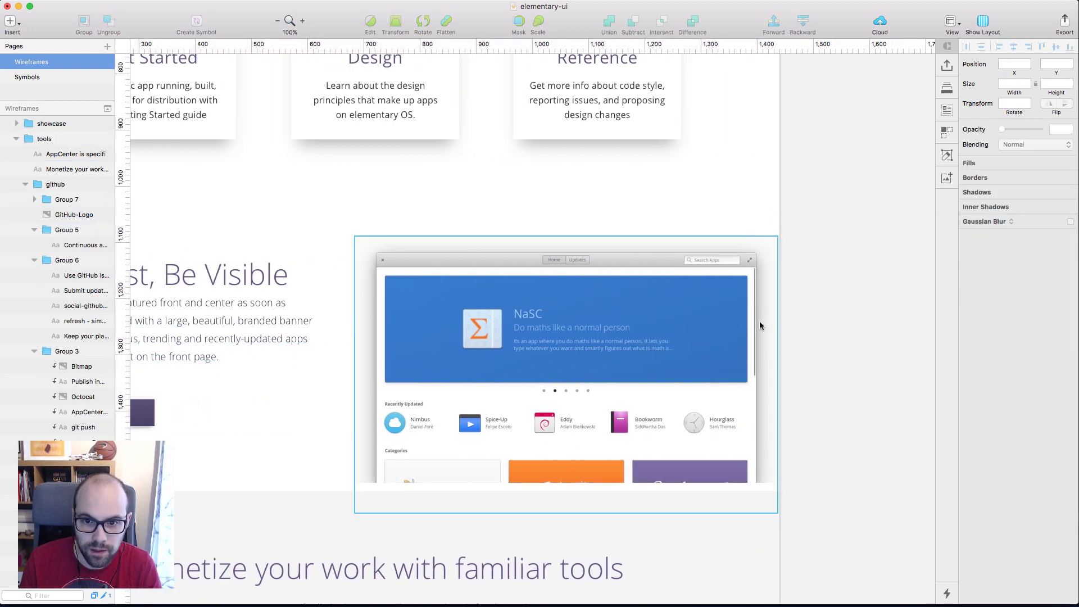
{"action": "left_click", "coordinate": [747, 220]}
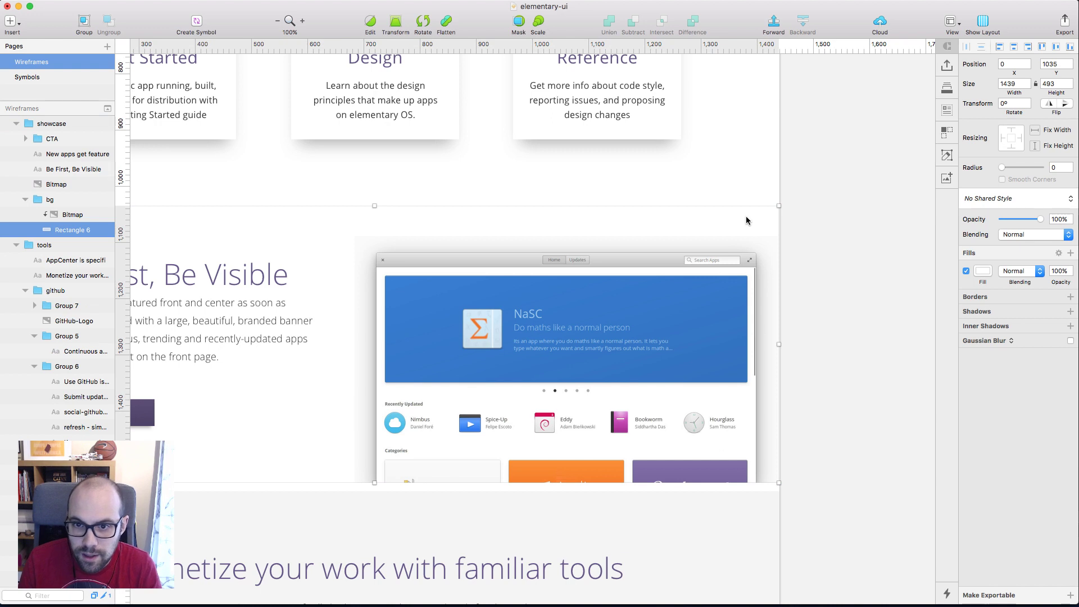
{"action": "left_click", "coordinate": [1068, 65]}
{"action": "left_click", "coordinate": [1069, 64]}
{"action": "left_click", "coordinate": [1070, 63]}
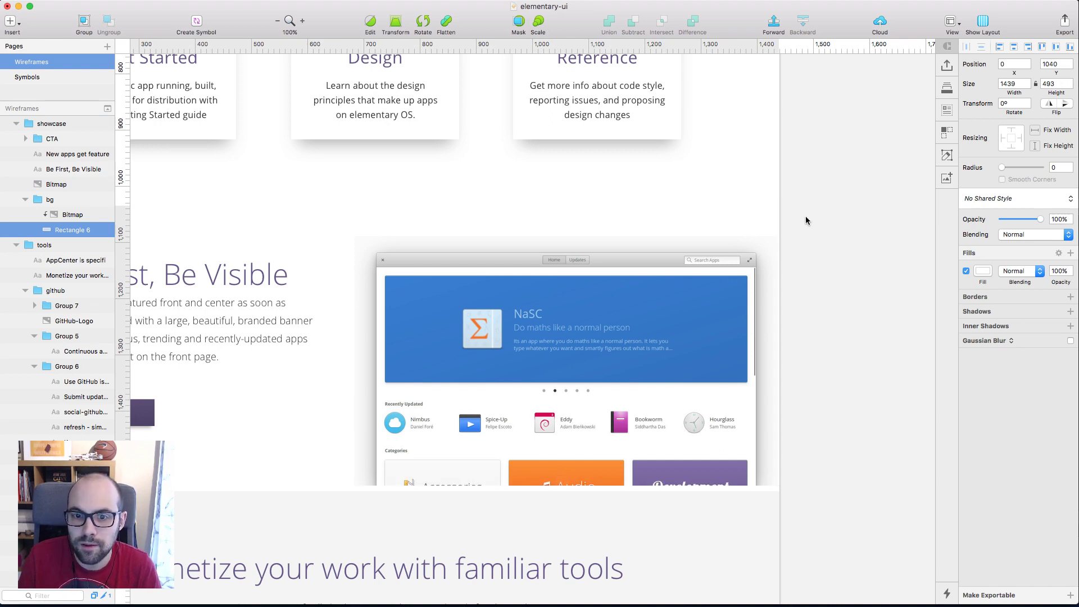
Nudge the AppCenter screenshot bitmap in the showcase section 3 px toward the artboard's far edge, to X 687
{"action": "left_click", "coordinate": [790, 248]}
{"action": "left_click", "coordinate": [766, 263]}
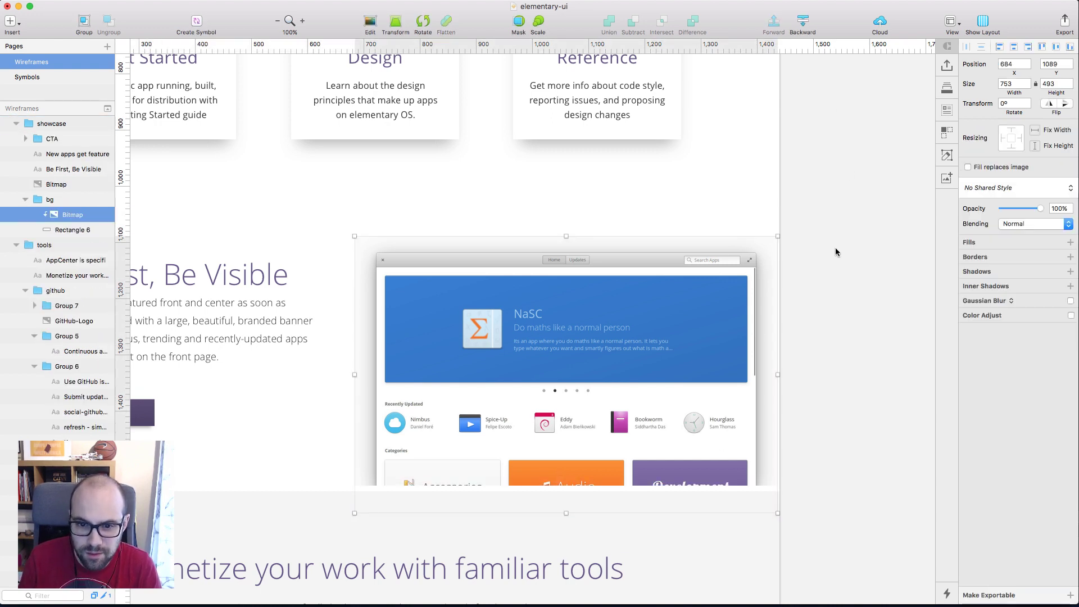
{"action": "key", "text": "Right"}
{"action": "key", "text": "Right"}
{"action": "key", "text": "Right"}
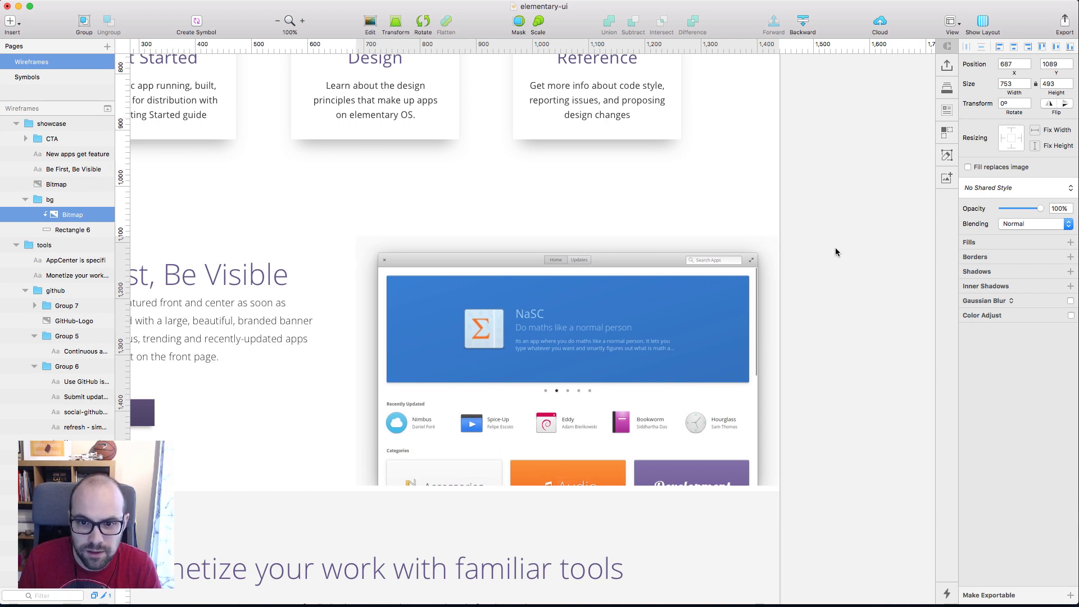
{"action": "left_click", "coordinate": [836, 248]}
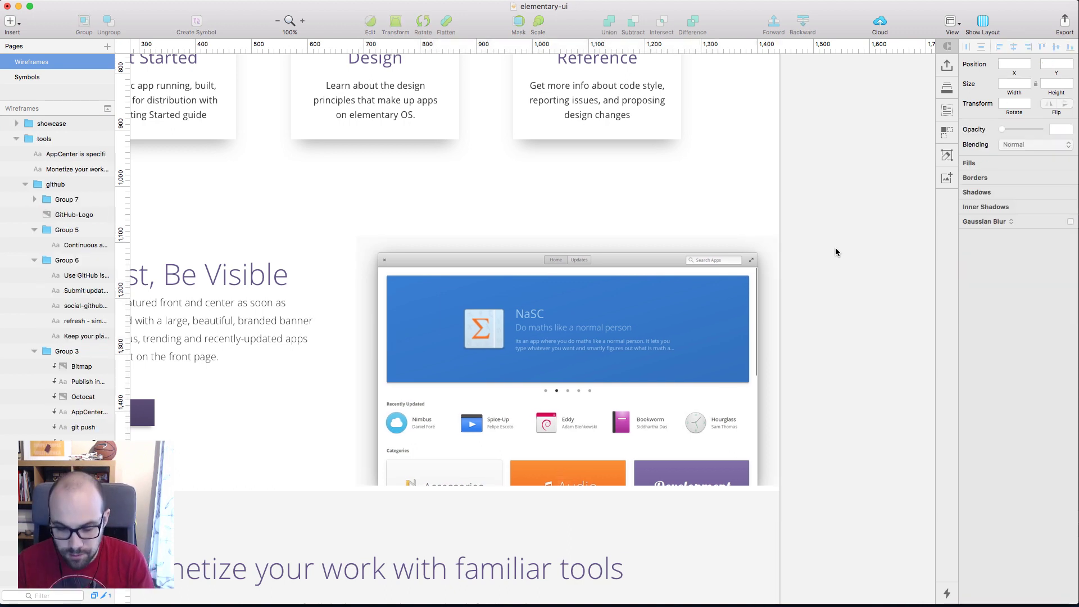
Review the hero, the three cards and the showcase section for consistent alignment with the guide at X 60 and for vertical spacing
{"action": "key", "text": "Tab"}
{"action": "scroll", "coordinate": [834, 292], "scroll_direction": "left", "scroll_amount": 5}
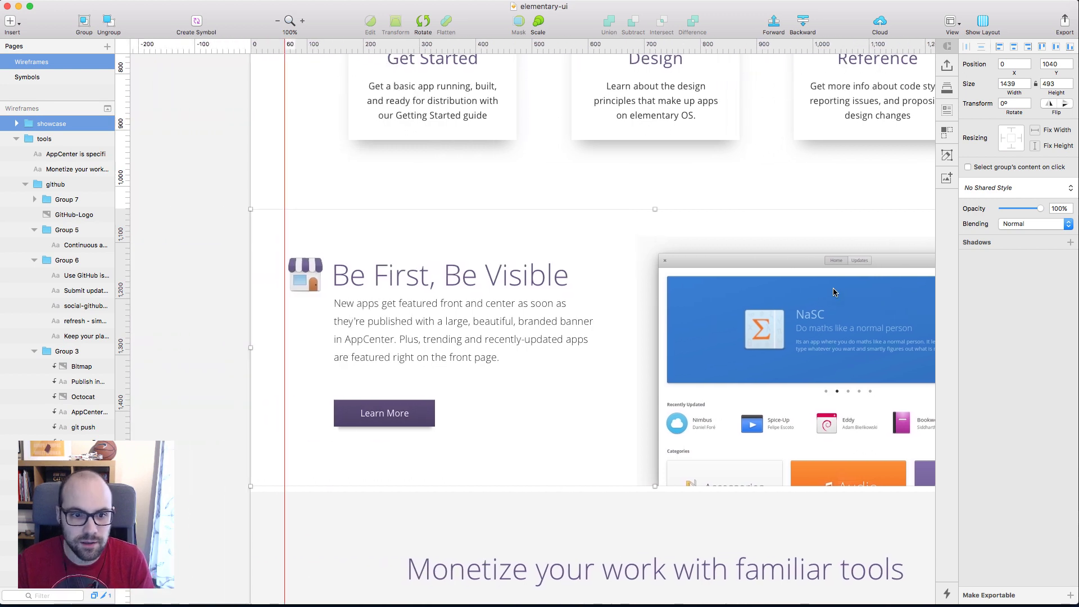
{"action": "left_click", "coordinate": [201, 262]}
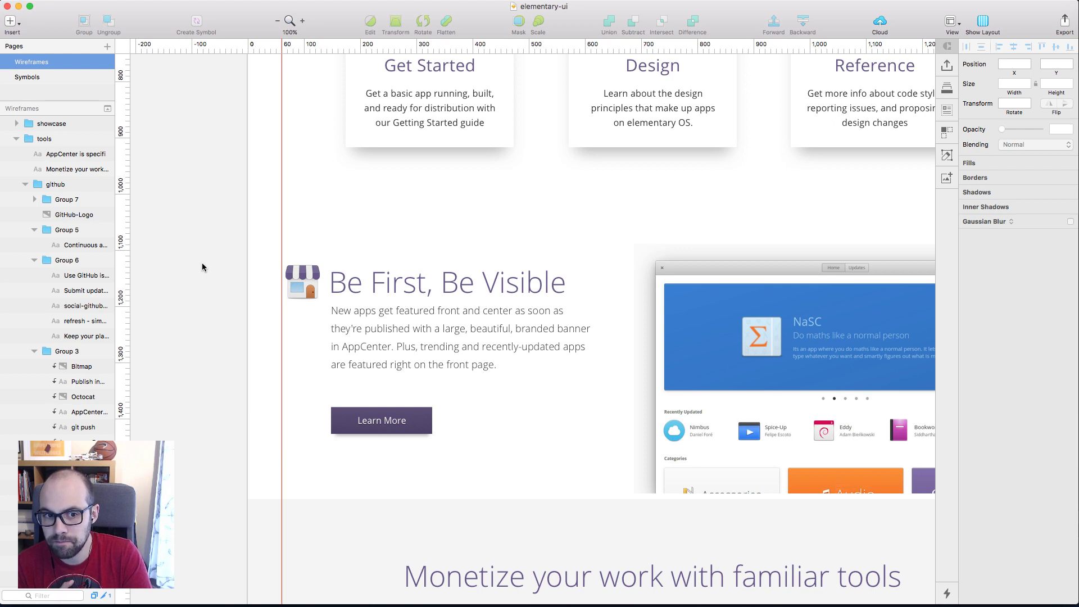
{"action": "scroll", "coordinate": [202, 264], "scroll_direction": "up", "scroll_amount": 9}
{"action": "scroll", "coordinate": [202, 264], "scroll_direction": "right", "scroll_amount": 4}
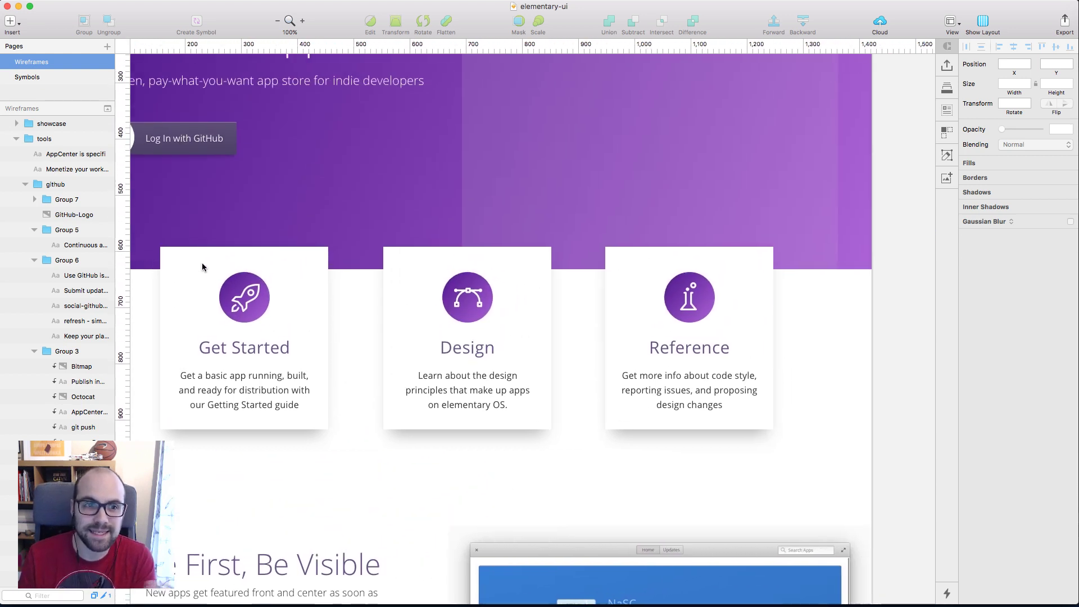
{"action": "scroll", "coordinate": [202, 267], "scroll_direction": "left", "scroll_amount": 4}
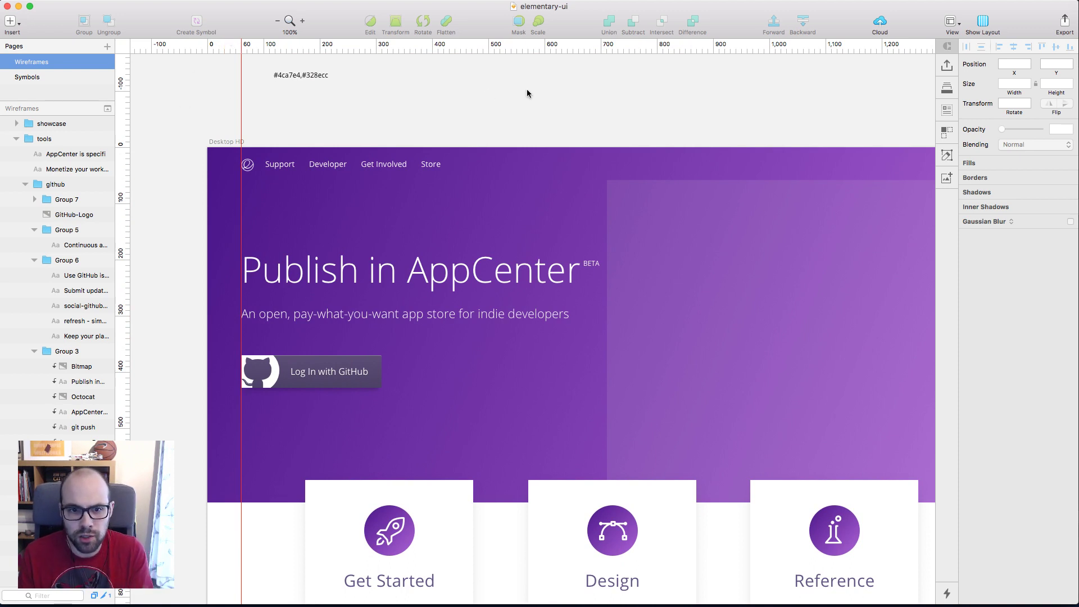
{"action": "scroll", "coordinate": [527, 93], "scroll_direction": "right", "scroll_amount": 3}
{"action": "left_click", "coordinate": [231, 270]}
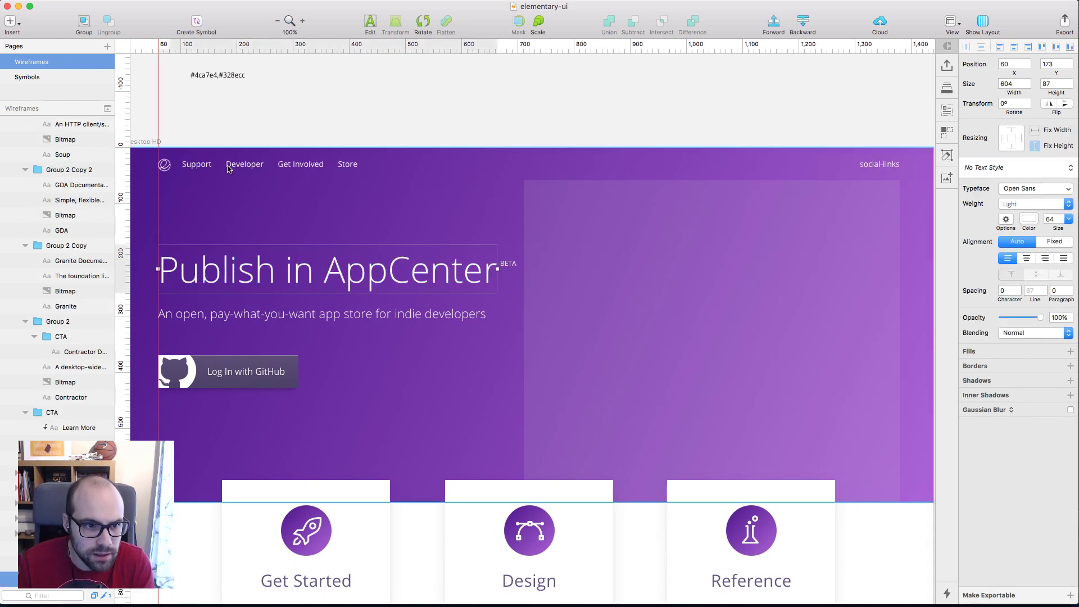
{"action": "left_click", "coordinate": [352, 90]}
{"action": "scroll", "coordinate": [352, 90], "scroll_direction": "down", "scroll_amount": 5}
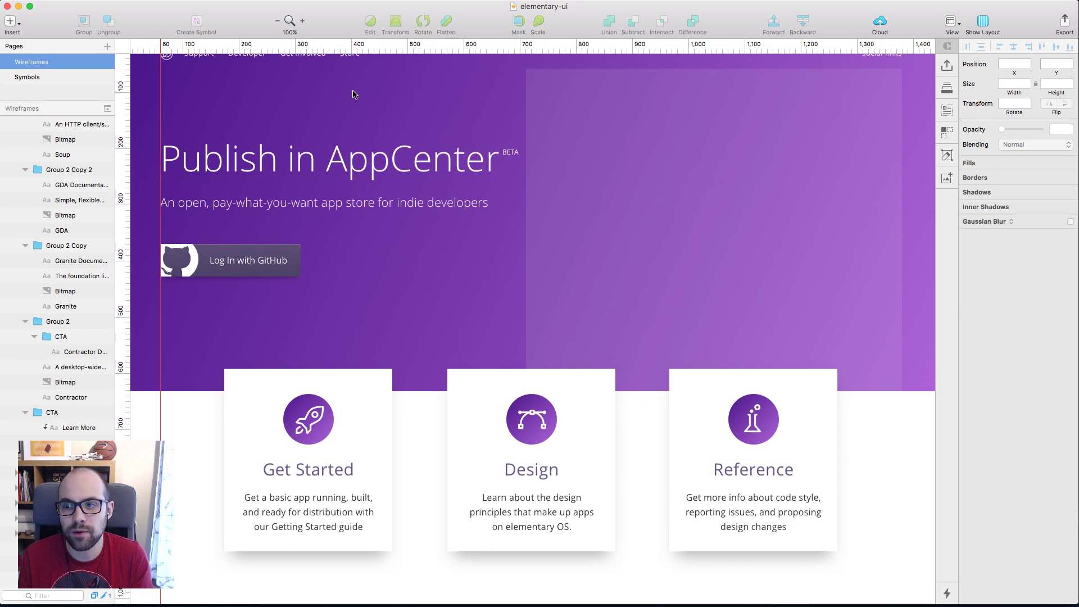
{"action": "scroll", "coordinate": [353, 94], "scroll_direction": "down", "scroll_amount": 1}
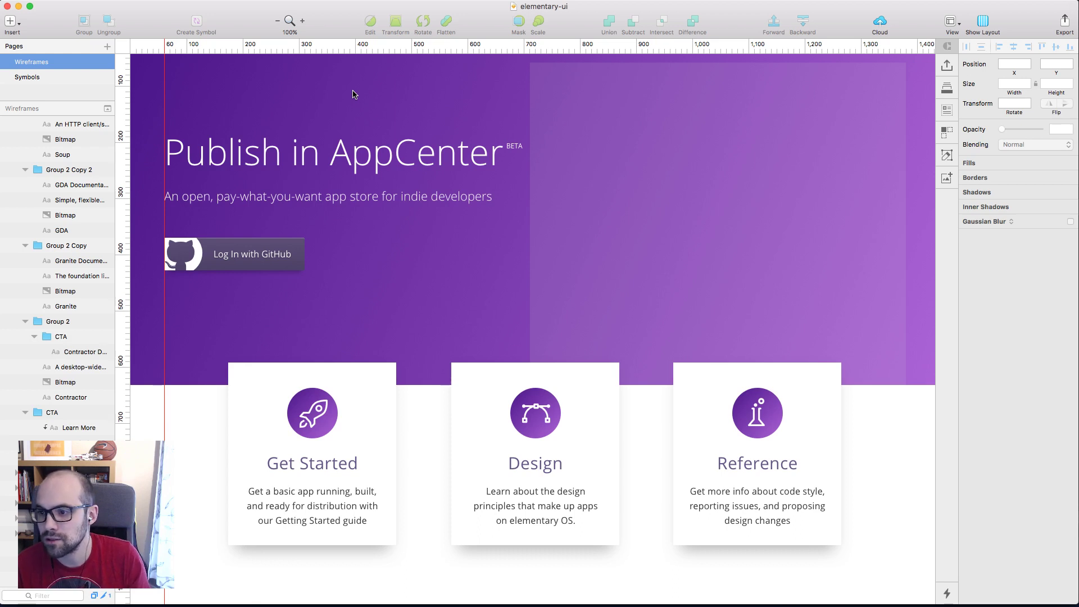
{"action": "scroll", "coordinate": [353, 94], "scroll_direction": "up", "scroll_amount": 5}
{"action": "scroll", "coordinate": [353, 94], "scroll_direction": "left", "scroll_amount": 2}
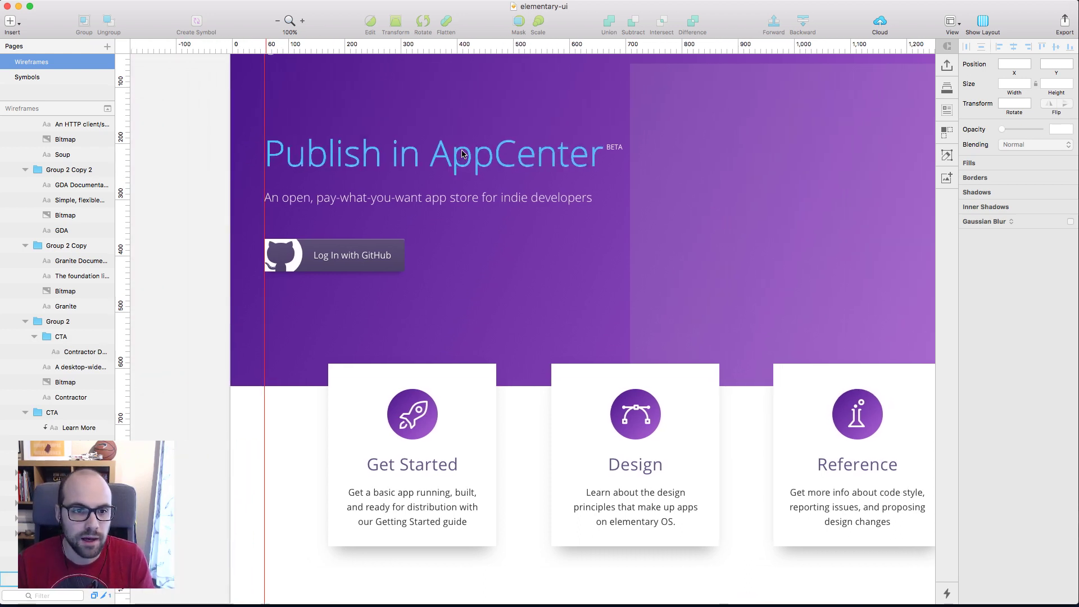
{"action": "scroll", "coordinate": [463, 154], "scroll_direction": "down", "scroll_amount": 5}
{"action": "scroll", "coordinate": [463, 154], "scroll_direction": "right", "scroll_amount": 5}
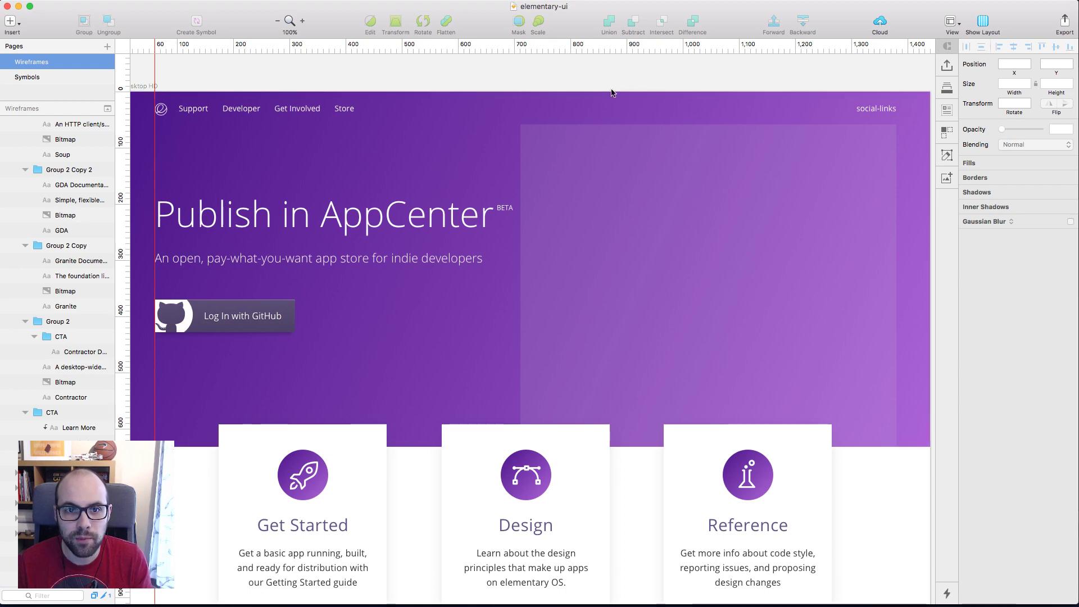
{"action": "scroll", "coordinate": [611, 66], "scroll_direction": "down", "scroll_amount": 10}
{"action": "scroll", "coordinate": [609, 65], "scroll_direction": "up", "scroll_amount": 2}
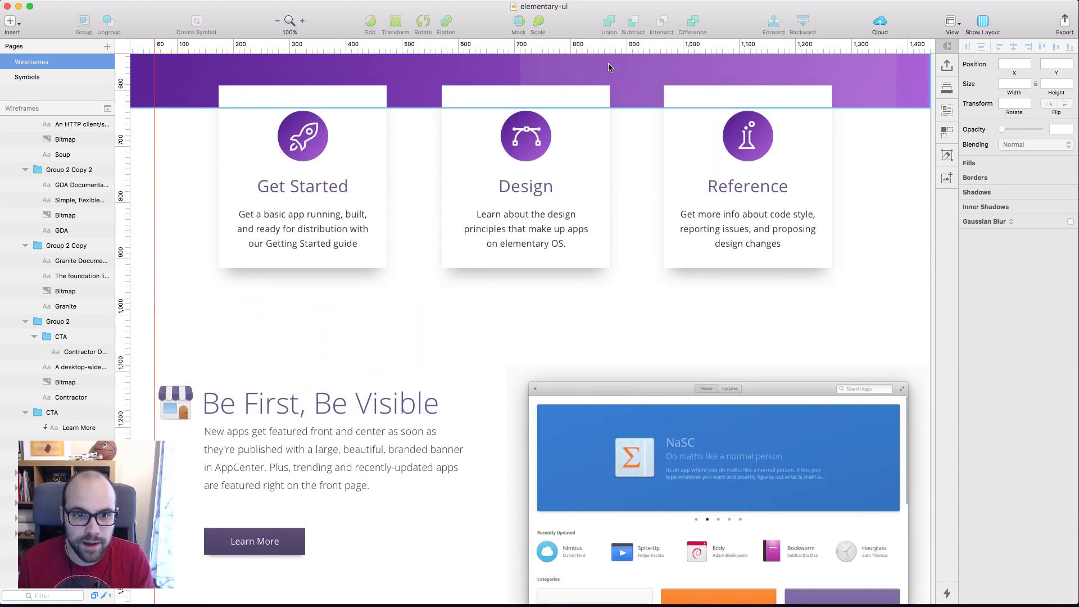
{"action": "scroll", "coordinate": [815, 345], "scroll_direction": "down", "scroll_amount": 8}
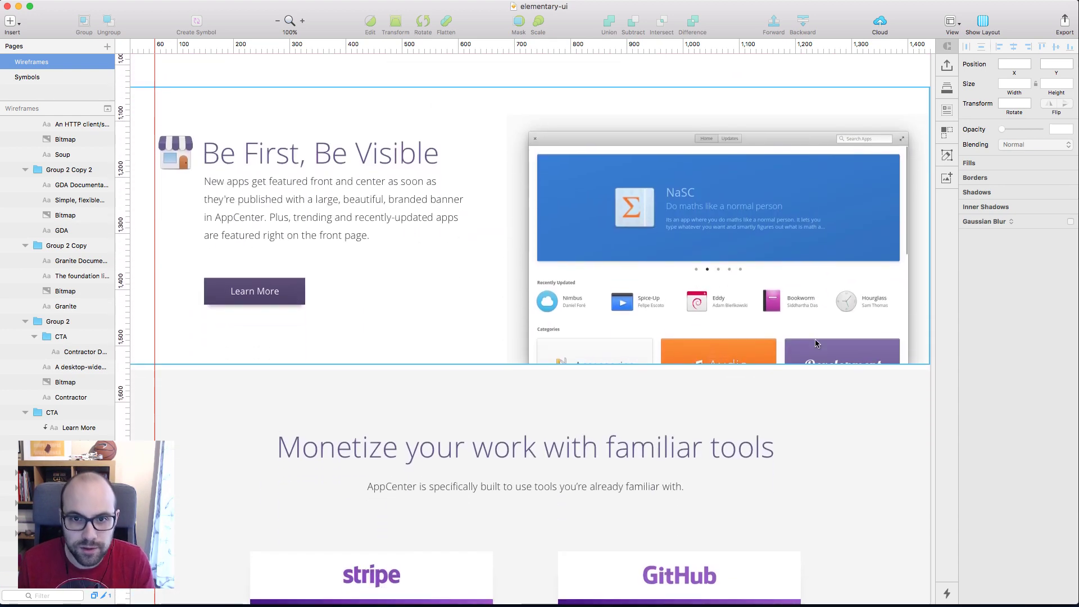
Check the overall page layout zoomed out and at full size, from the showcase section down to the footer and back to the tools section
{"action": "key", "text": "super+minus"}
{"action": "key", "text": "super+minus"}
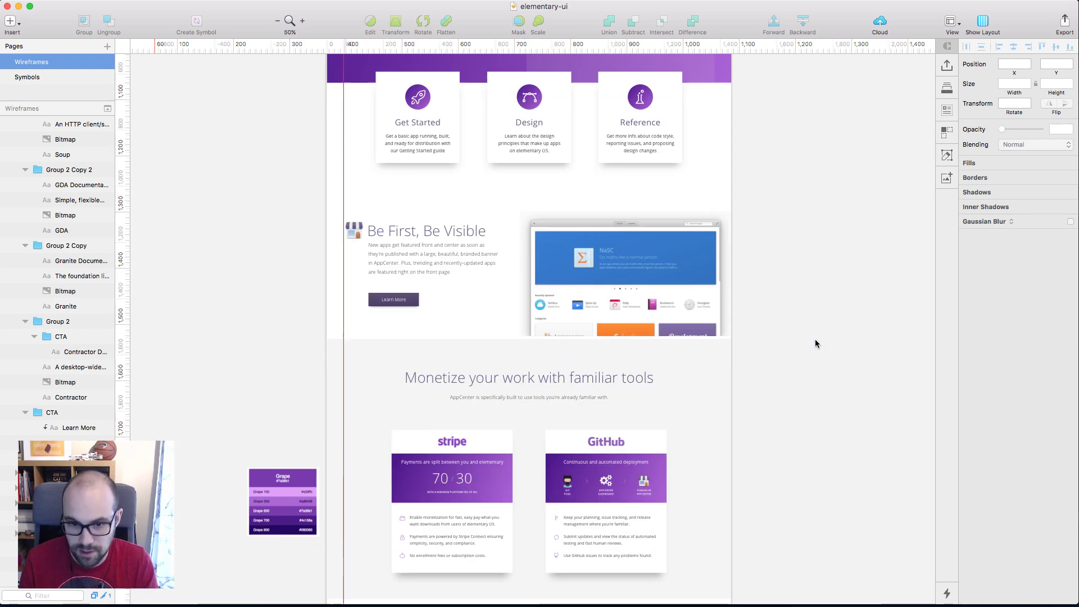
{"action": "scroll", "coordinate": [815, 339], "scroll_direction": "down", "scroll_amount": 5}
{"action": "scroll", "coordinate": [711, 506], "scroll_direction": "down", "scroll_amount": 3}
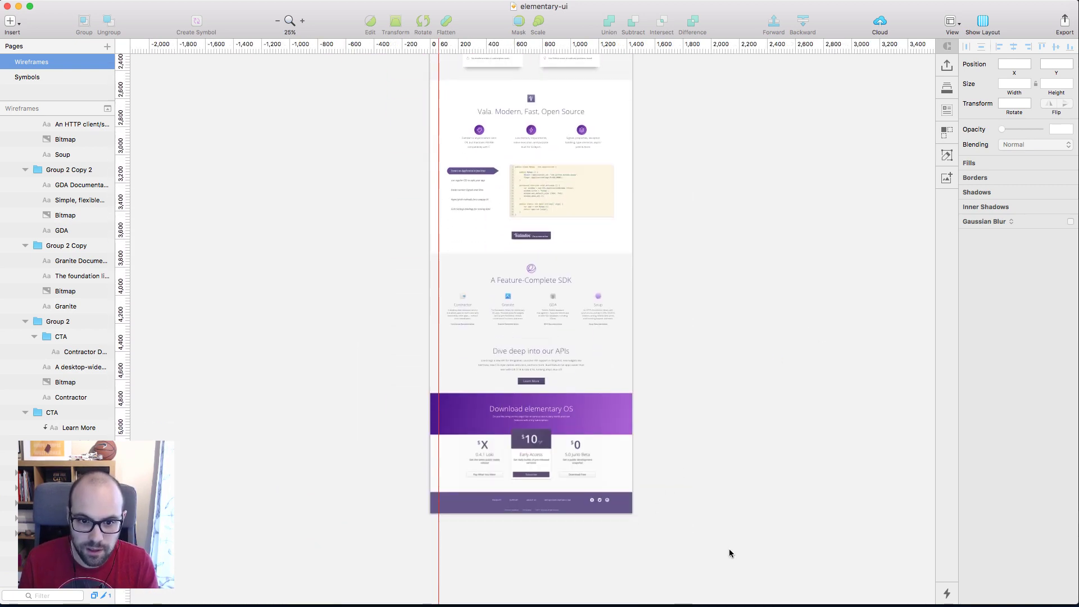
{"action": "left_click", "coordinate": [555, 208]}
{"action": "scroll", "coordinate": [555, 209], "scroll_direction": "up", "scroll_amount": 6}
{"action": "scroll", "coordinate": [444, 196], "scroll_direction": "up", "scroll_amount": 1}
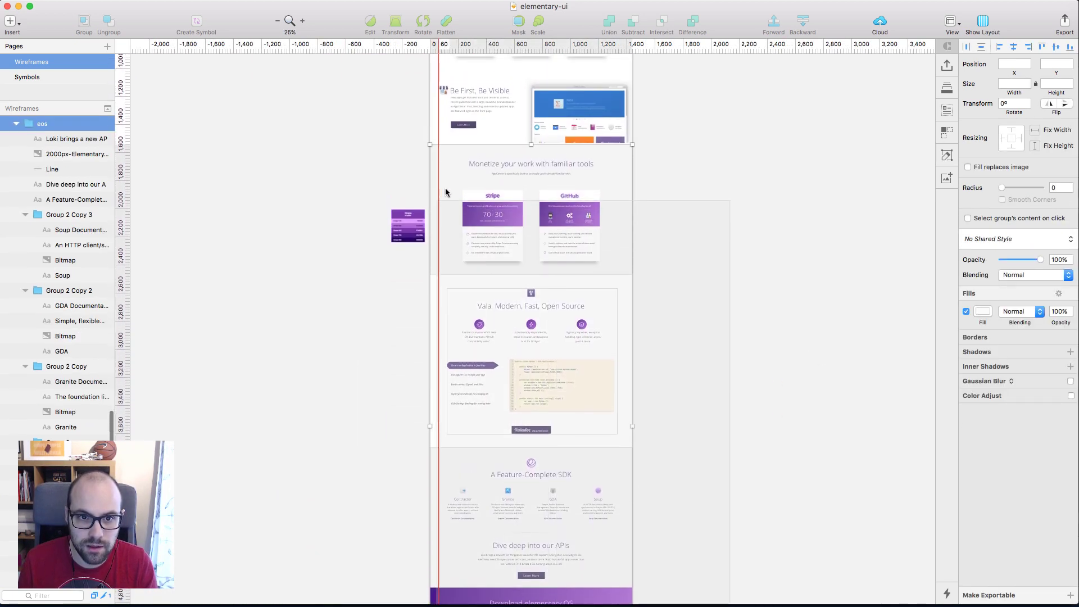
{"action": "key", "text": "super+0"}
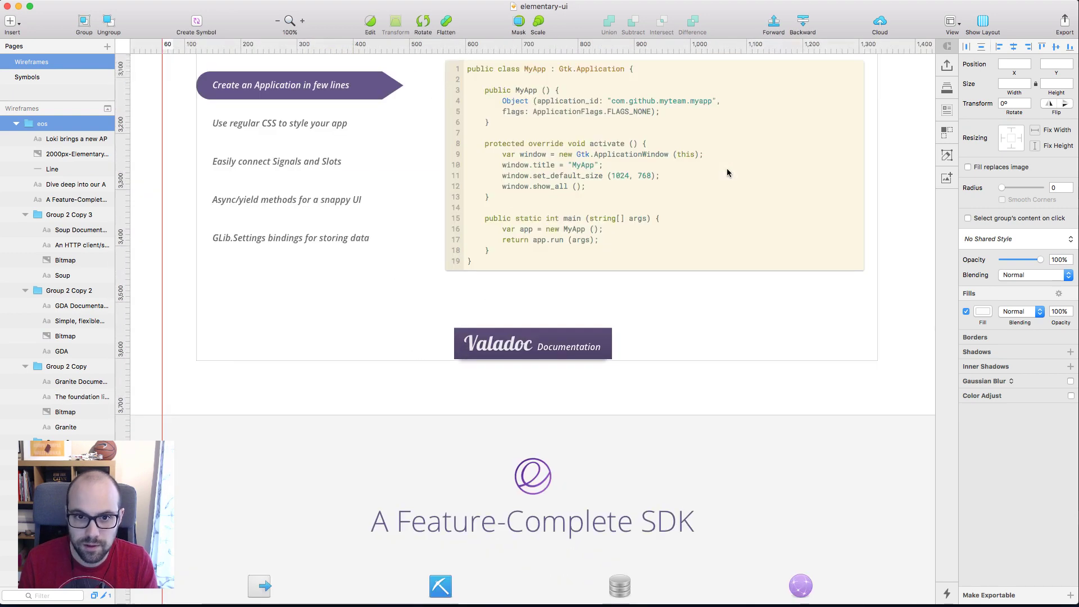
{"action": "scroll", "coordinate": [727, 172], "scroll_direction": "up", "scroll_amount": 10}
{"action": "scroll", "coordinate": [722, 175], "scroll_direction": "up", "scroll_amount": 3}
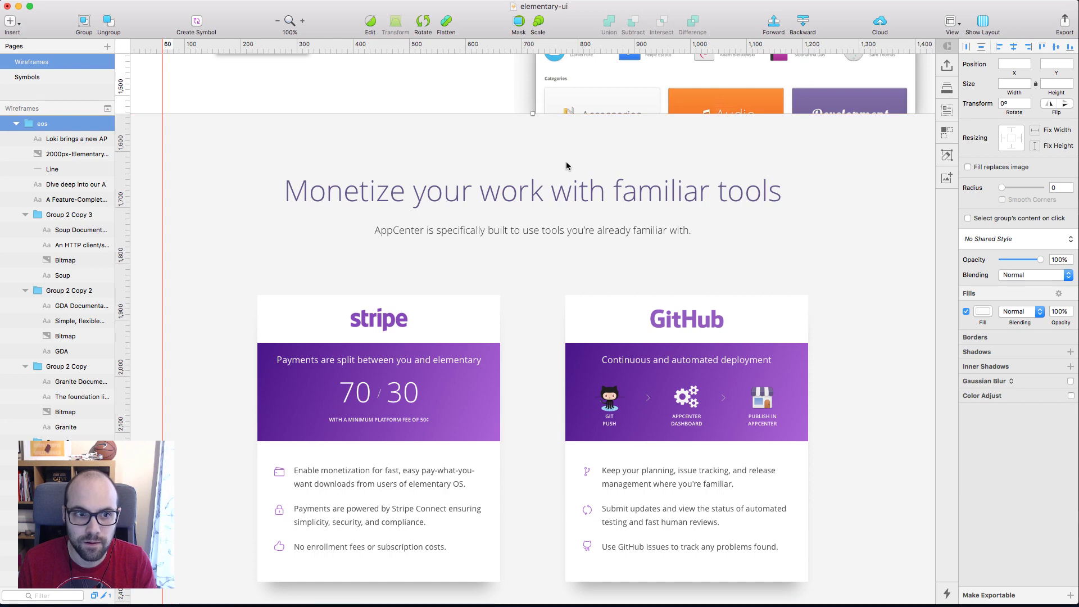
Remove the vertical guide at X 60 from the artboard and hide the rulers
{"action": "key", "text": "super+minus"}
{"action": "key", "text": "super+minus"}
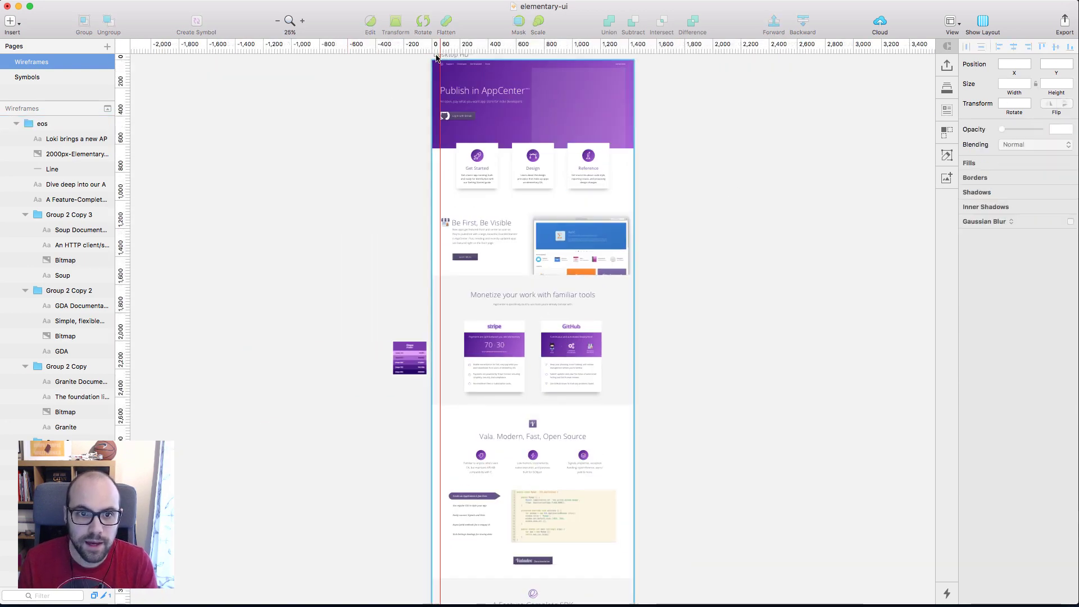
{"action": "left_click", "coordinate": [439, 45]}
{"action": "left_click_drag", "start_coordinate": [439, 45], "coordinate": [348, 46]}
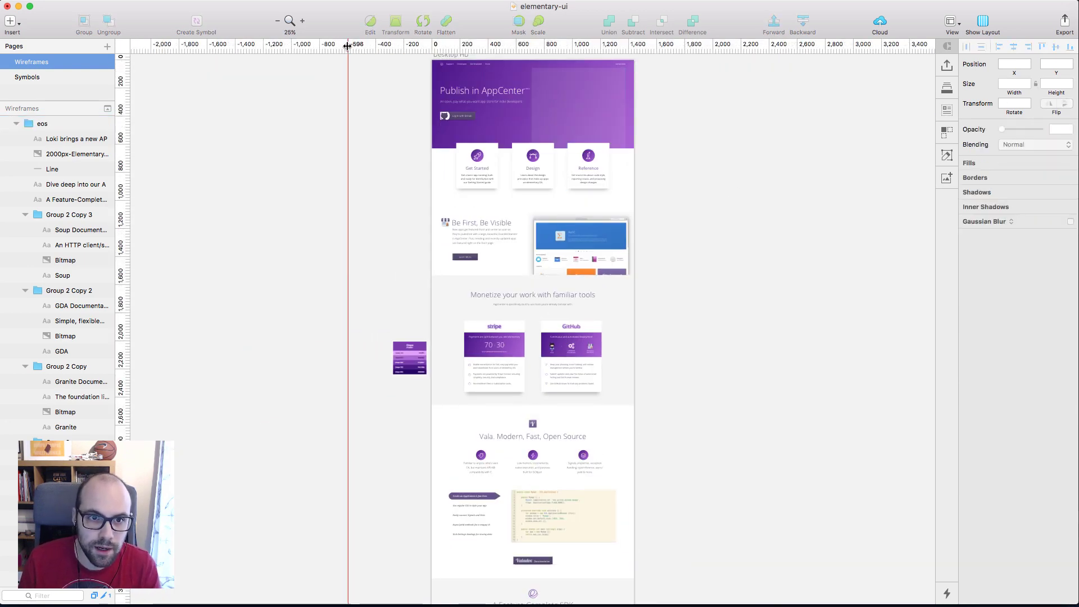
{"action": "right_click", "coordinate": [348, 46]}
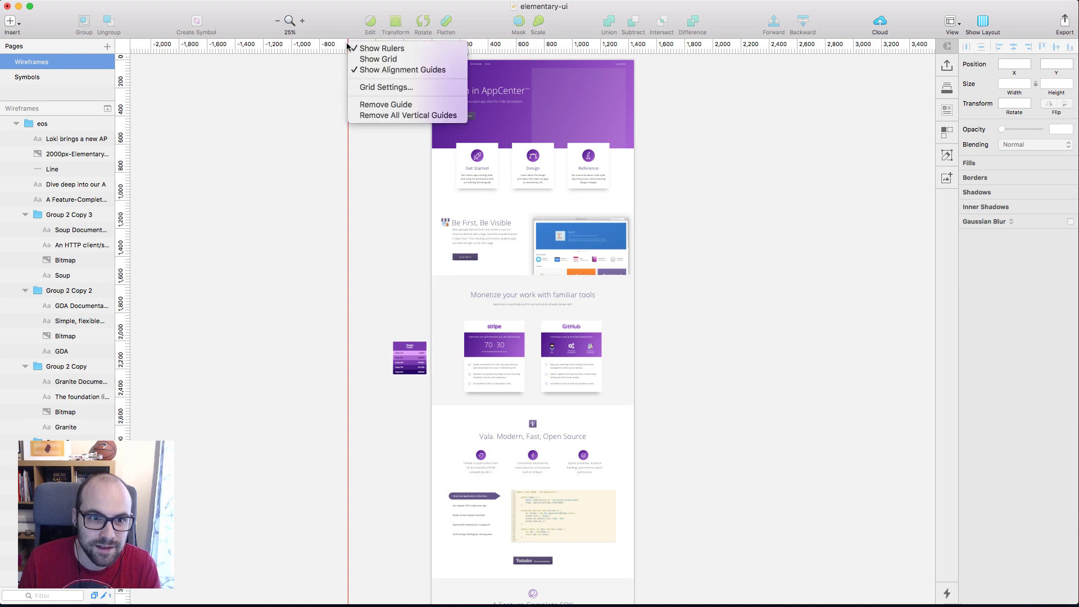
{"action": "left_click", "coordinate": [386, 104]}
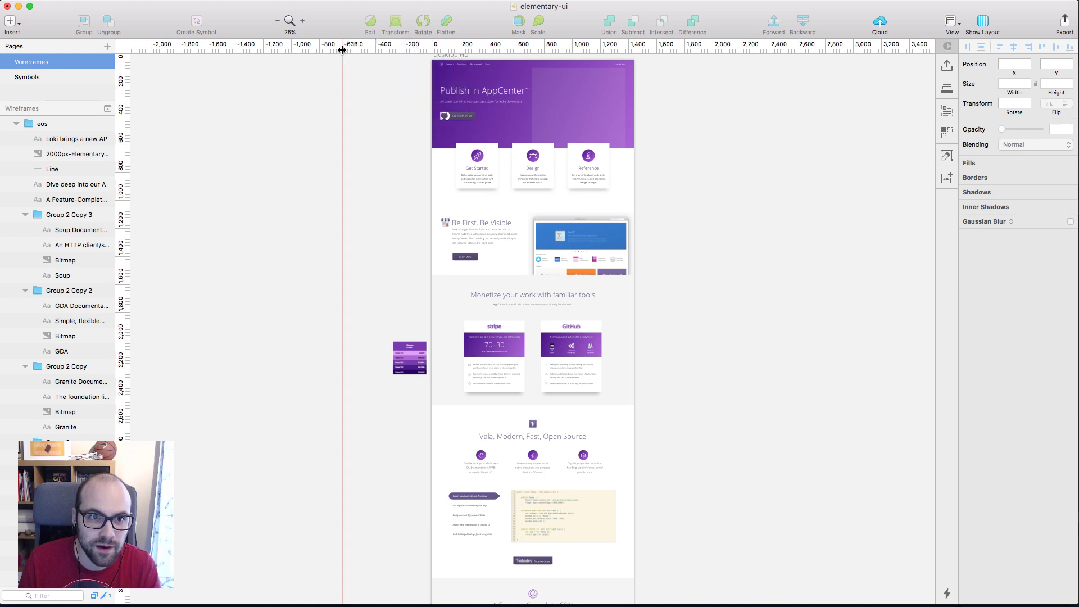
{"action": "left_click", "coordinate": [963, 23]}
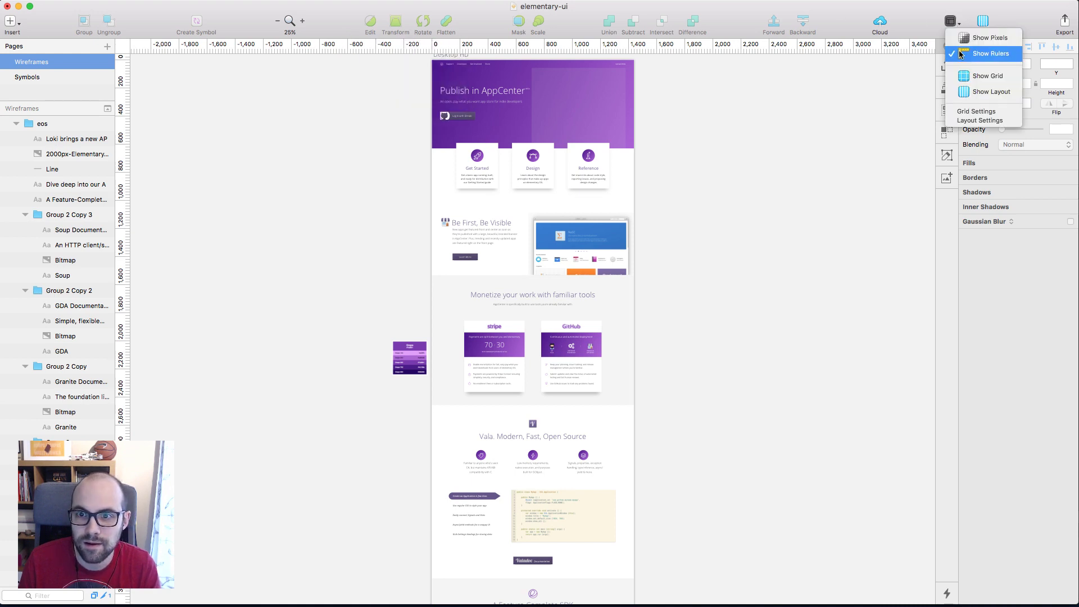
{"action": "left_click", "coordinate": [990, 53]}
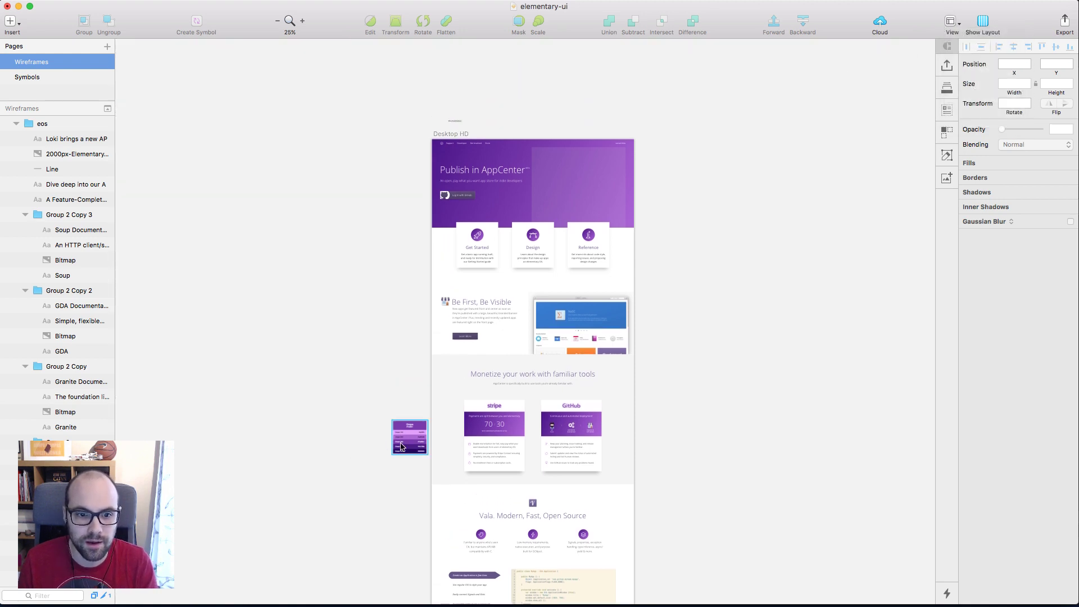
Move the Grape palette image well away from the artboard, level with the hero, and hide the interface for a clean 100% view
{"action": "left_click_drag", "start_coordinate": [411, 444], "coordinate": [217, 193]}
{"action": "left_click", "coordinate": [739, 180]}
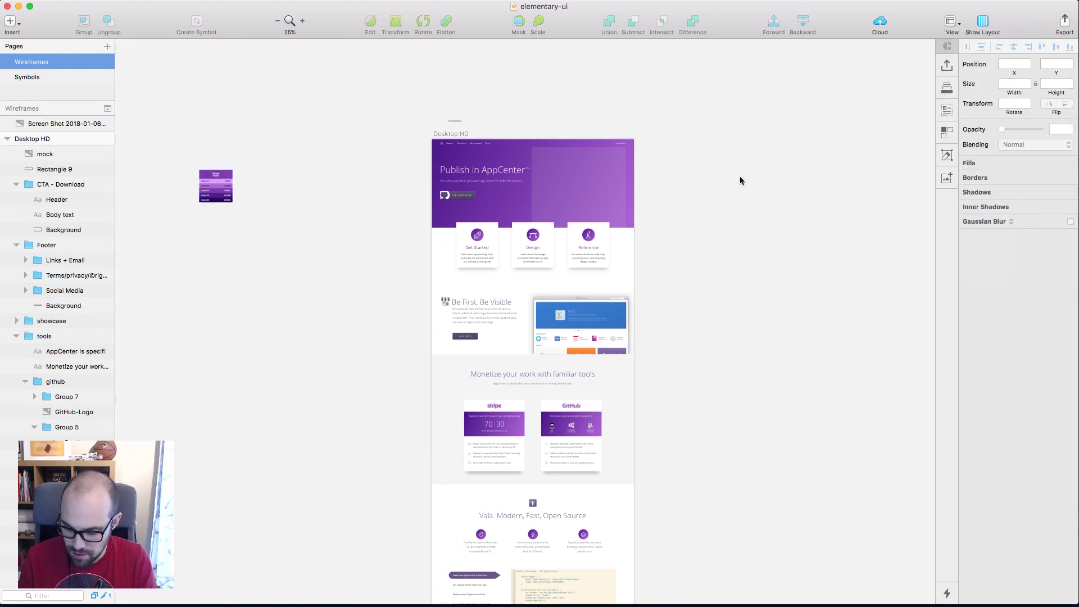
{"action": "key", "text": "super+period"}
{"action": "key", "text": "super+0"}
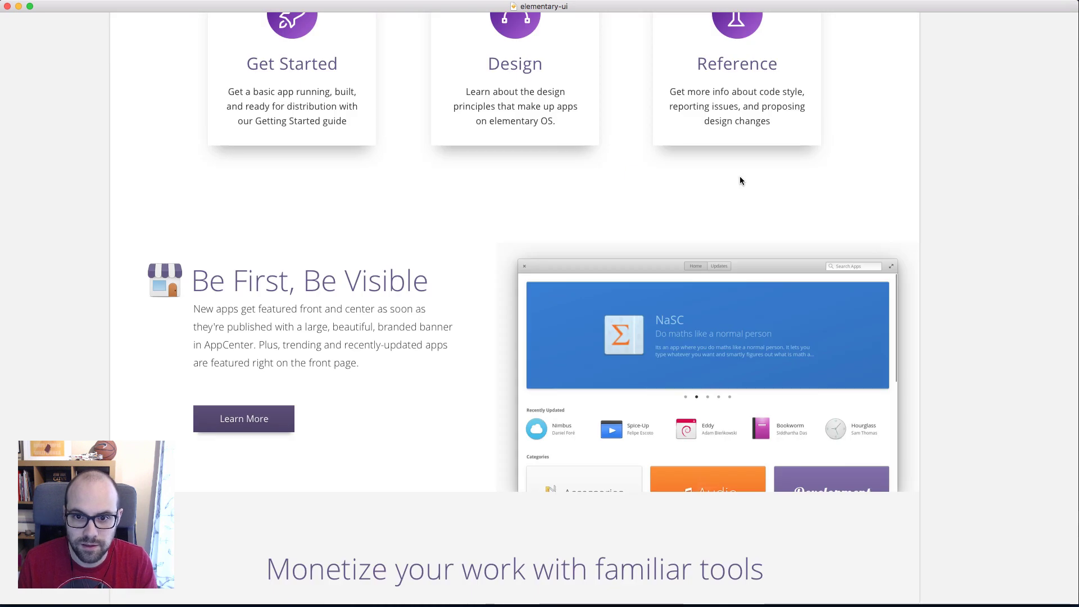
Review the complete purple page without the interface, from hero and cards through showcase, tools, Vala and SDK sections to the footer
{"action": "scroll", "coordinate": [740, 181], "scroll_direction": "up", "scroll_amount": 10}
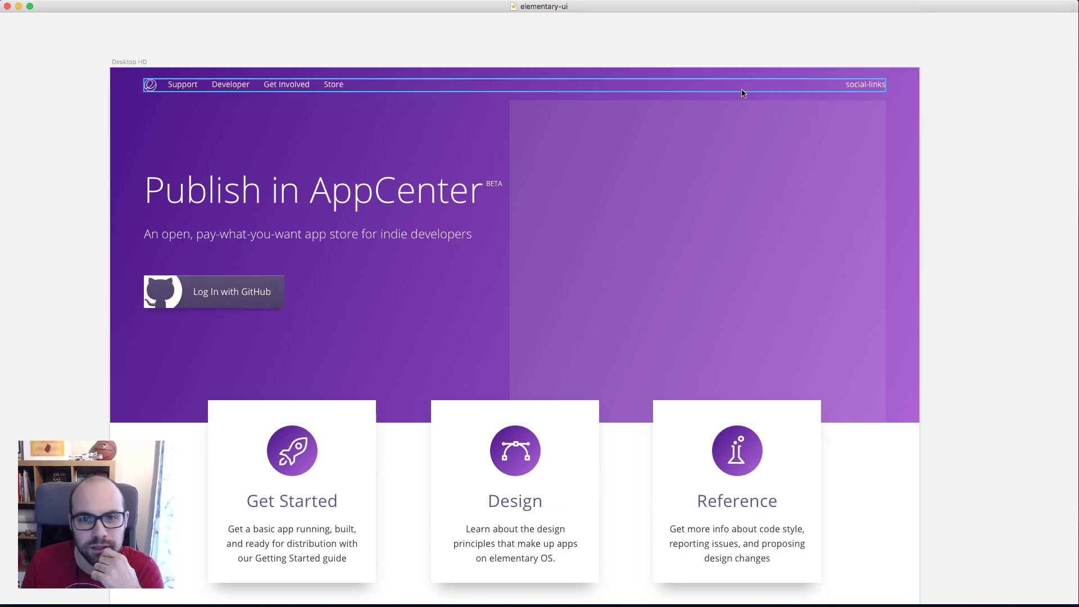
{"action": "scroll", "coordinate": [963, 226], "scroll_direction": "down", "scroll_amount": 3}
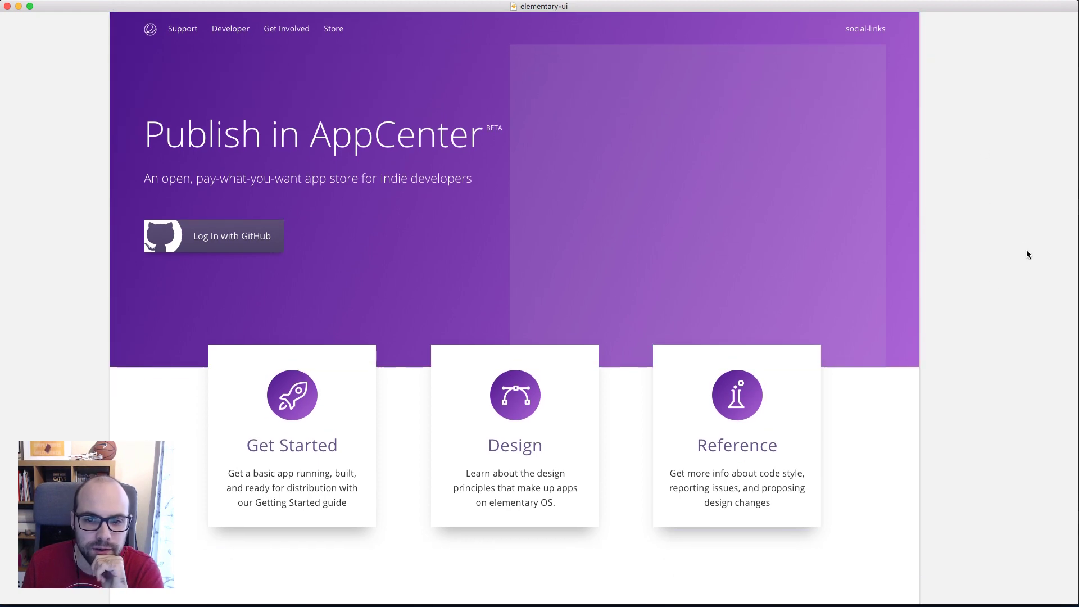
{"action": "scroll", "coordinate": [976, 246], "scroll_direction": "down", "scroll_amount": 10}
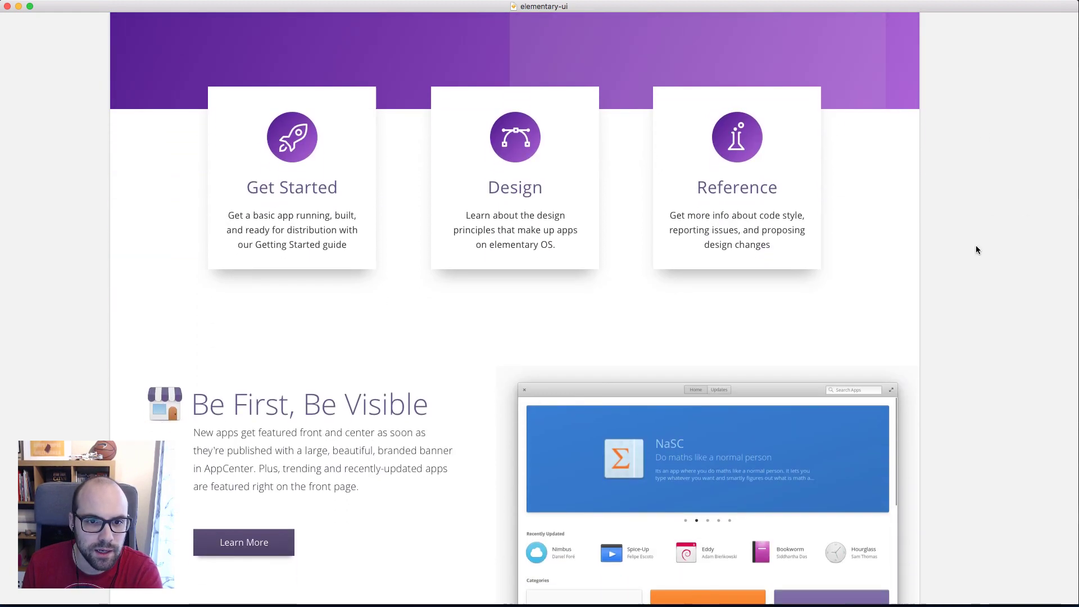
{"action": "scroll", "coordinate": [976, 250], "scroll_direction": "down", "scroll_amount": 4}
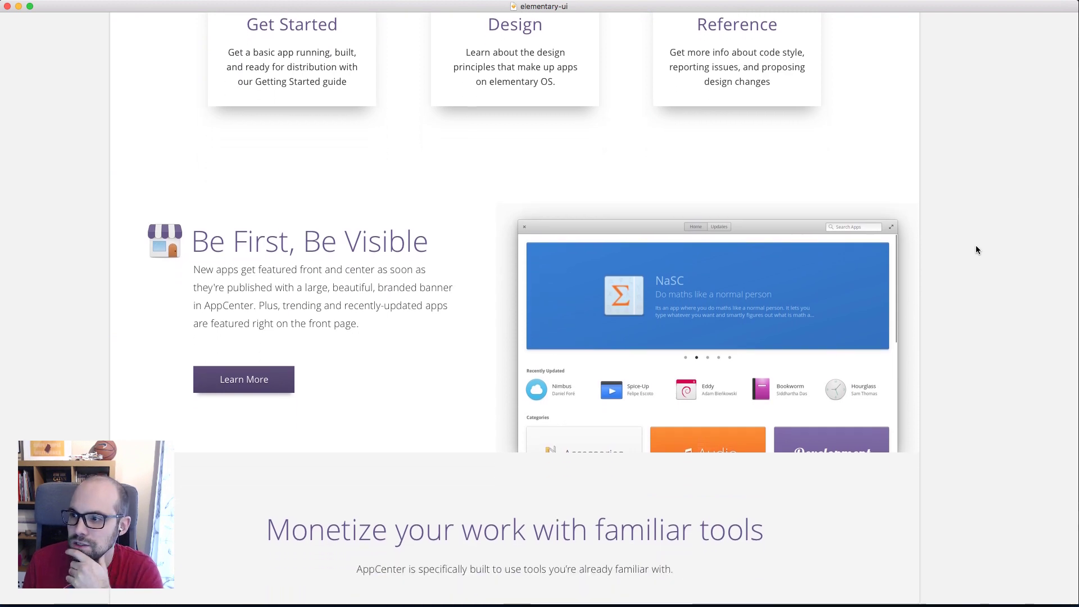
{"action": "scroll", "coordinate": [977, 249], "scroll_direction": "up", "scroll_amount": 15}
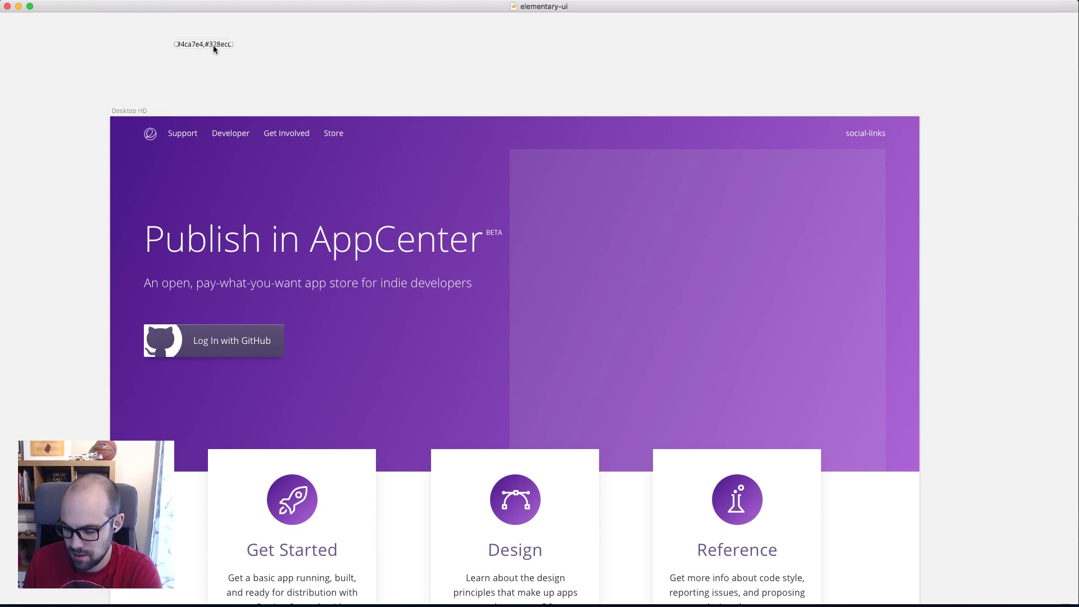
{"action": "scroll", "coordinate": [213, 50], "scroll_direction": "down", "scroll_amount": 20}
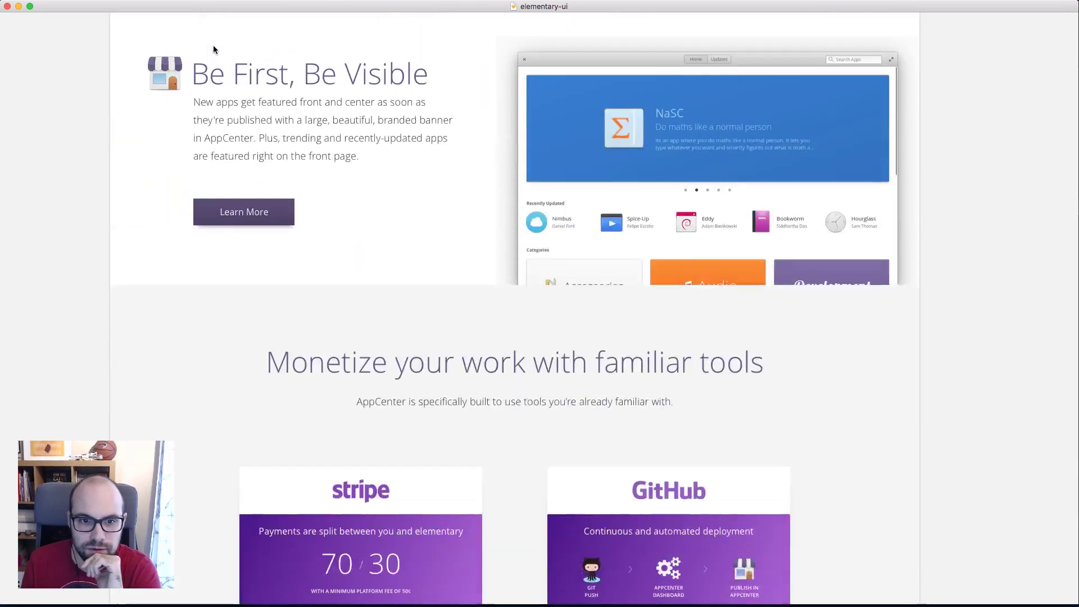
{"action": "scroll", "coordinate": [213, 49], "scroll_direction": "up", "scroll_amount": 6}
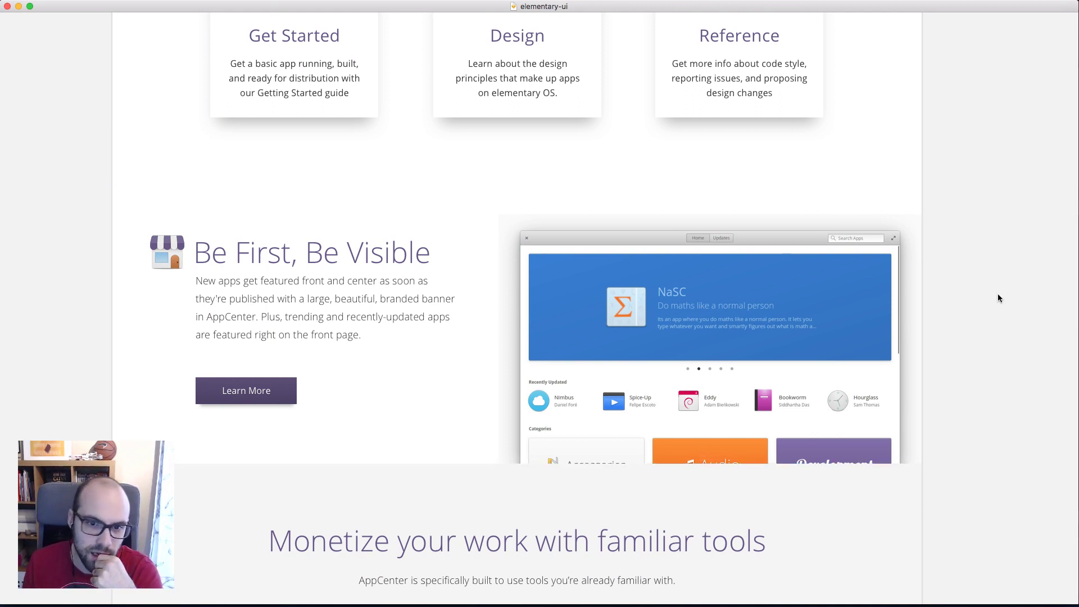
{"action": "scroll", "coordinate": [998, 298], "scroll_direction": "down", "scroll_amount": 13}
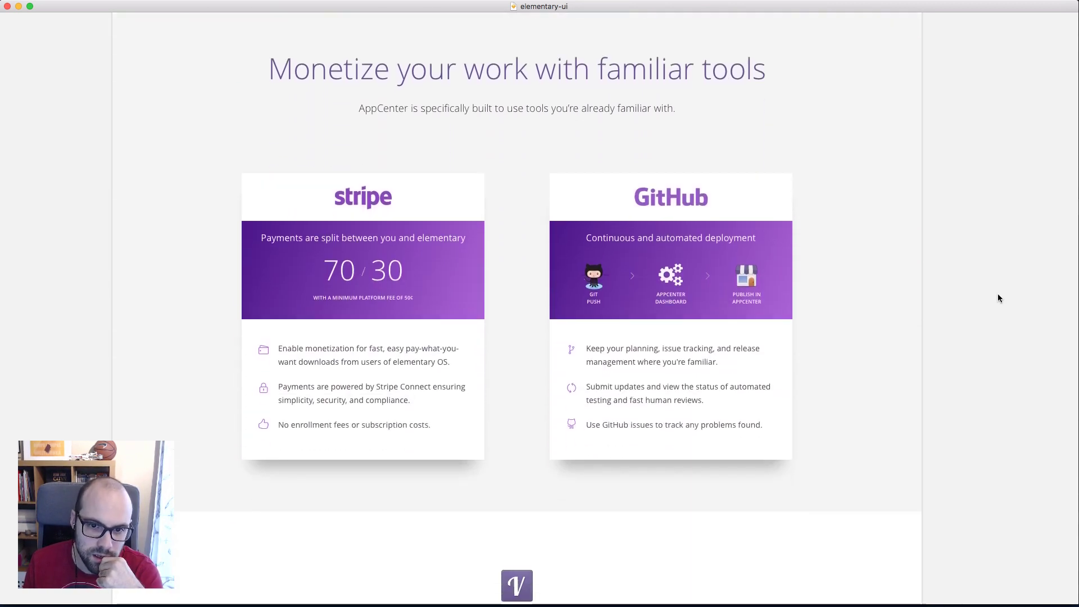
{"action": "scroll", "coordinate": [998, 298], "scroll_direction": "up", "scroll_amount": 1}
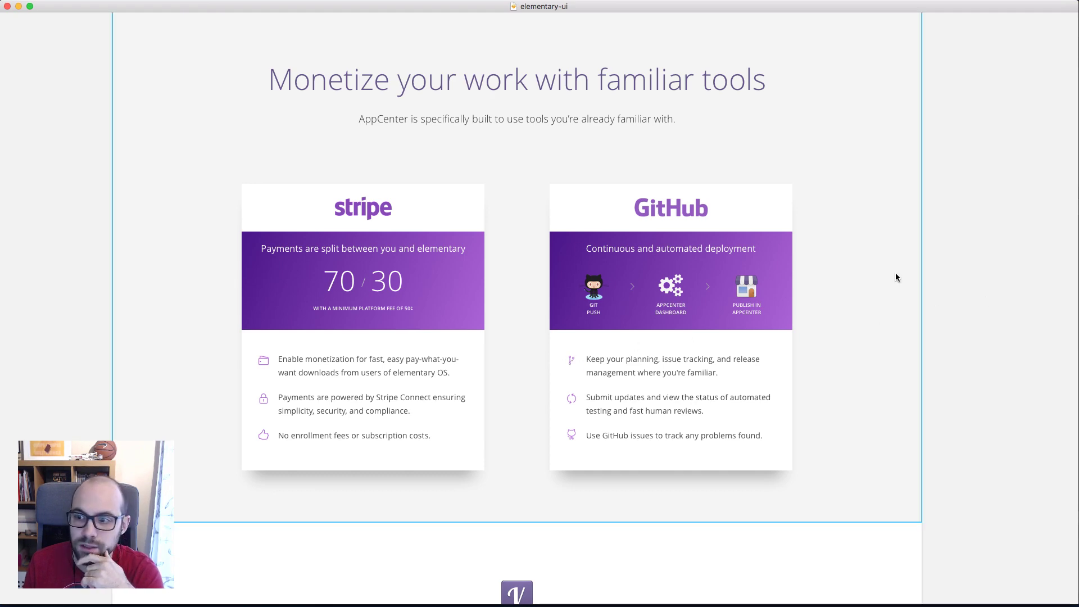
{"action": "scroll", "coordinate": [897, 277], "scroll_direction": "down", "scroll_amount": 15}
{"action": "scroll", "coordinate": [897, 277], "scroll_direction": "up", "scroll_amount": 1}
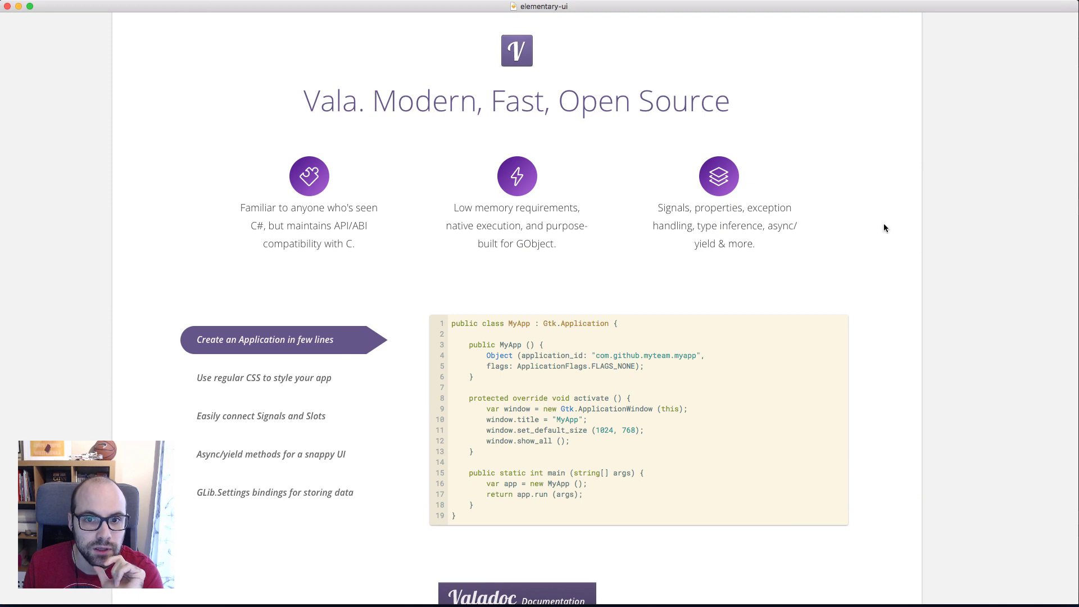
{"action": "scroll", "coordinate": [396, 301], "scroll_direction": "down", "scroll_amount": 20}
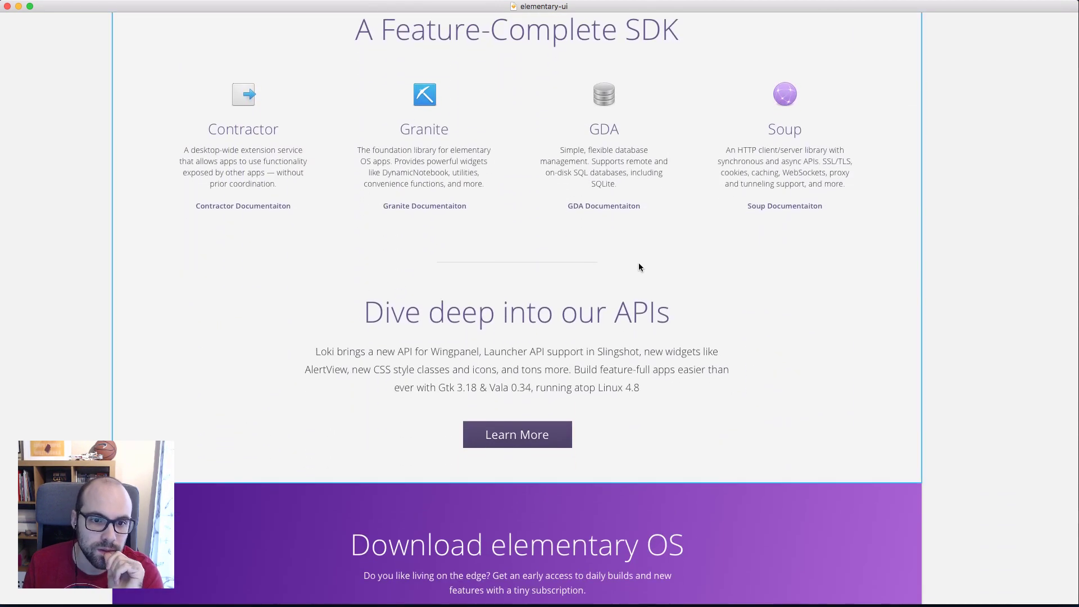
{"action": "scroll", "coordinate": [987, 242], "scroll_direction": "down", "scroll_amount": 2}
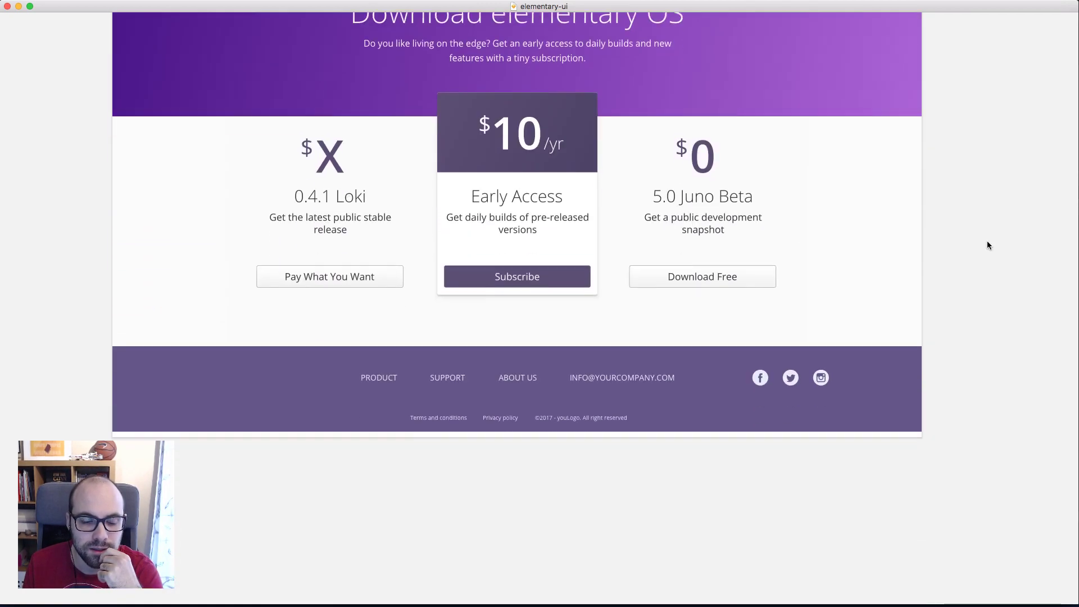
{"action": "scroll", "coordinate": [989, 245], "scroll_direction": "up", "scroll_amount": 20}
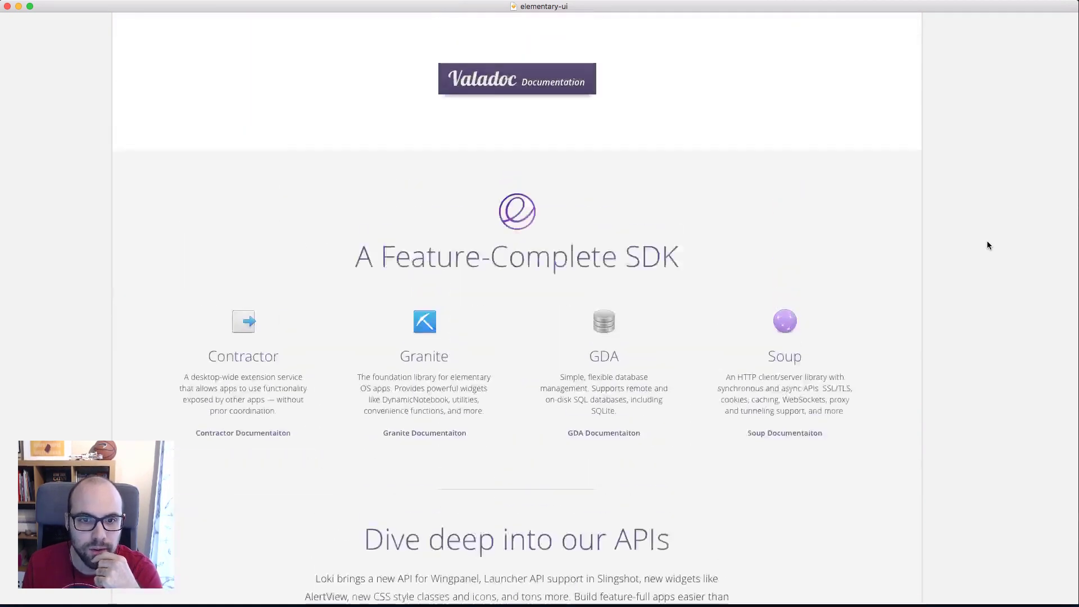
{"action": "scroll", "coordinate": [988, 245], "scroll_direction": "up", "scroll_amount": 8}
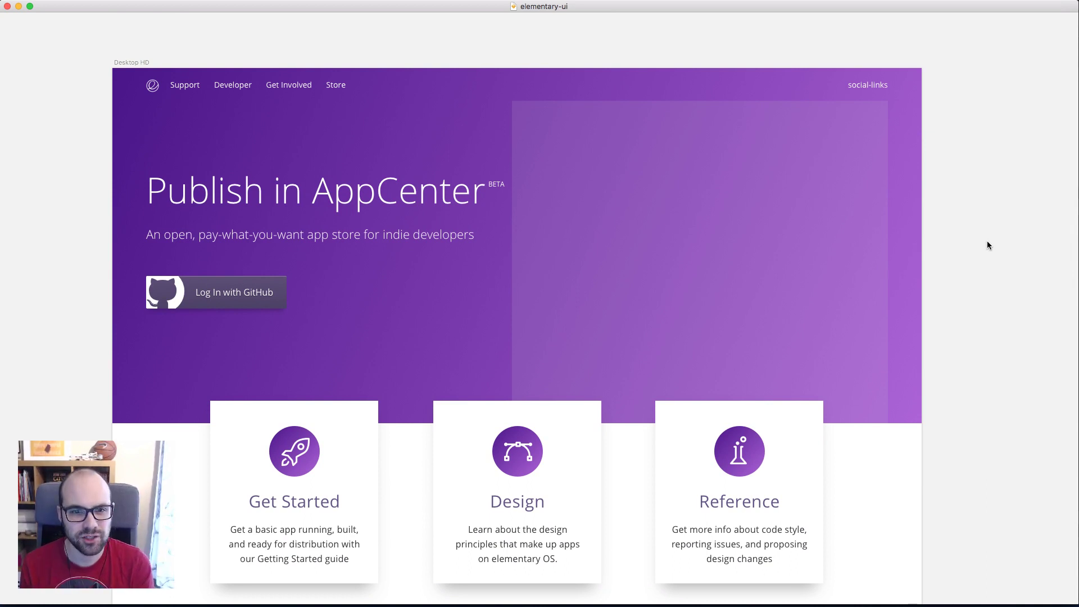
{"action": "scroll", "coordinate": [987, 242], "scroll_direction": "down", "scroll_amount": 3}
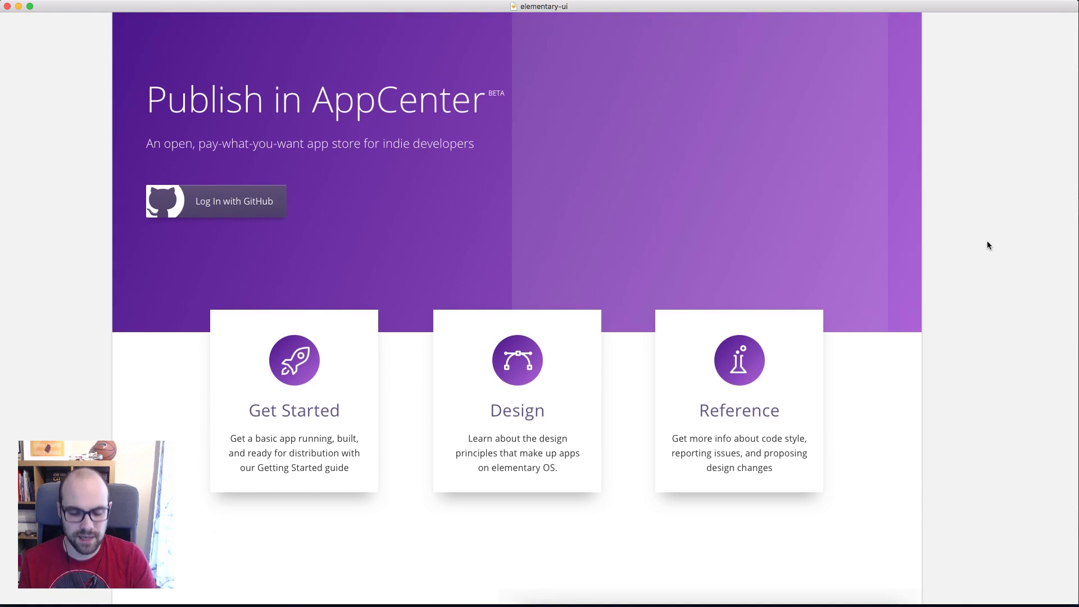
Switch between Chrome and Sketch to compare the live developer.elementary.io page with the redesigned hero, cards, showcase and tools sections
{"action": "key", "text": "super+Tab"}
{"action": "key", "text": "super+Tab"}
{"action": "scroll", "coordinate": [807, 279], "scroll_direction": "up", "scroll_amount": 10}
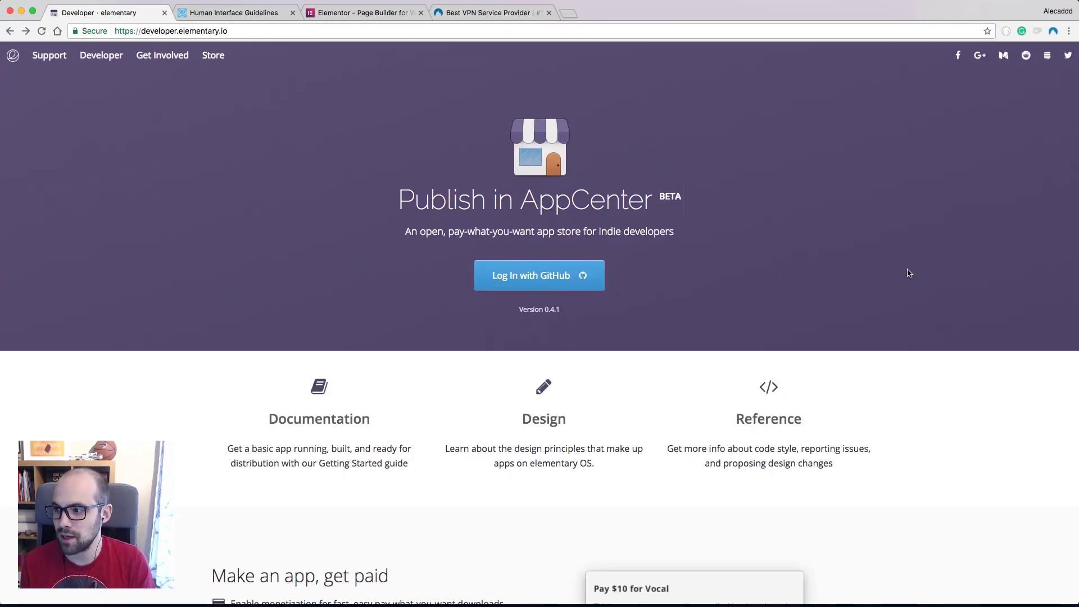
{"action": "key", "text": "super+Tab"}
{"action": "scroll", "coordinate": [909, 273], "scroll_direction": "down", "scroll_amount": 10}
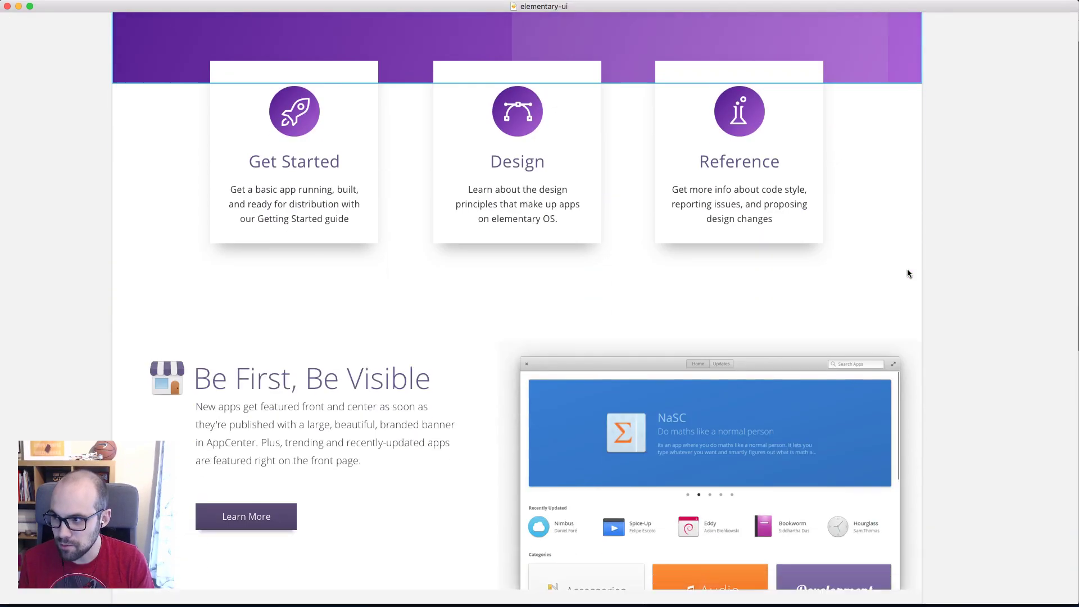
{"action": "scroll", "coordinate": [909, 274], "scroll_direction": "down", "scroll_amount": 2}
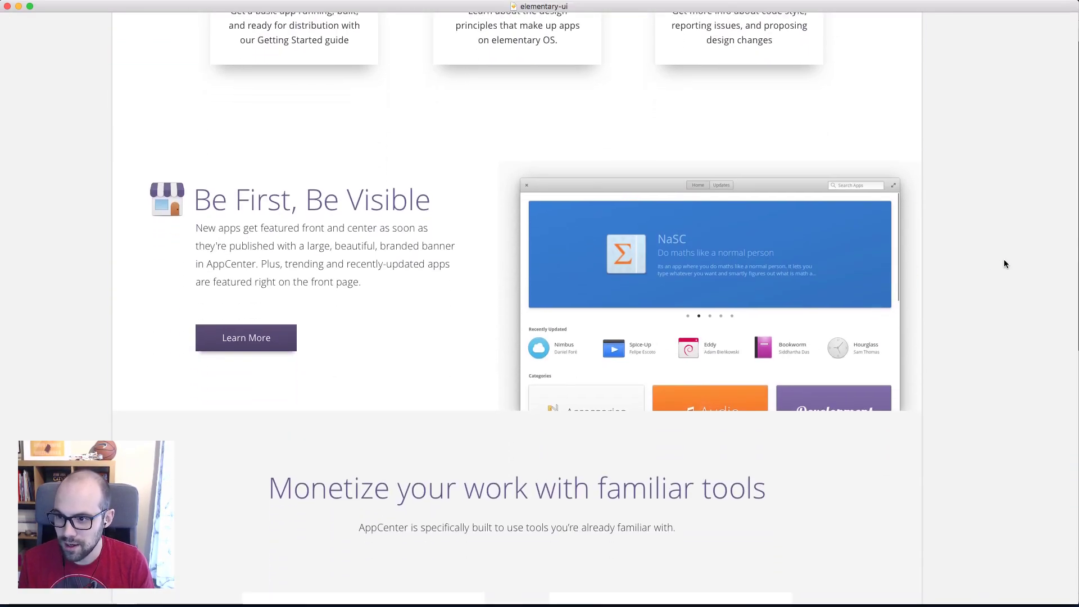
{"action": "scroll", "coordinate": [976, 289], "scroll_direction": "down", "scroll_amount": 4}
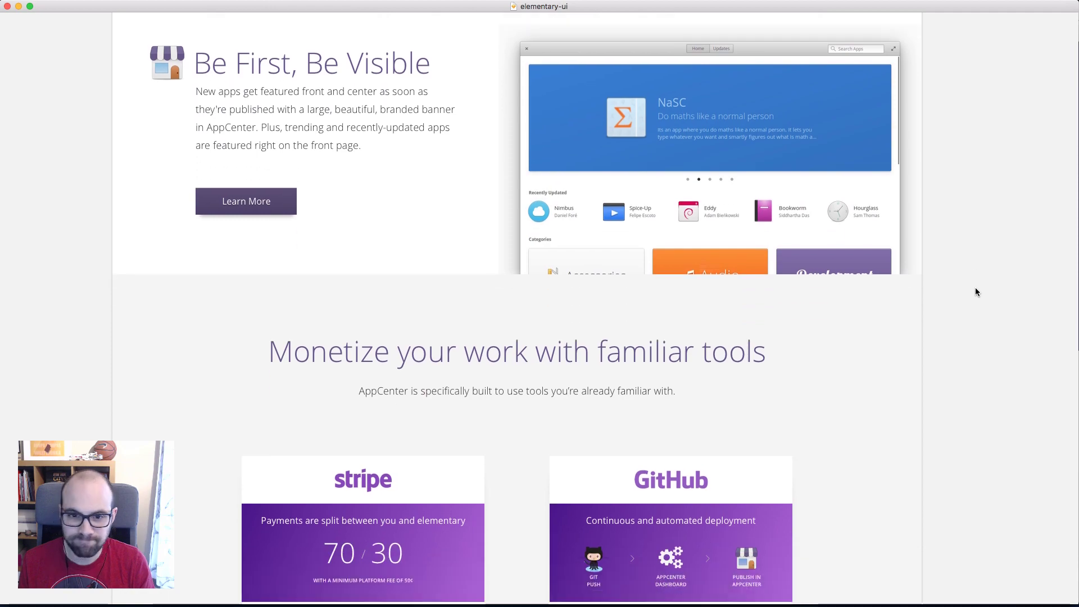
{"action": "scroll", "coordinate": [976, 292], "scroll_direction": "down", "scroll_amount": 15}
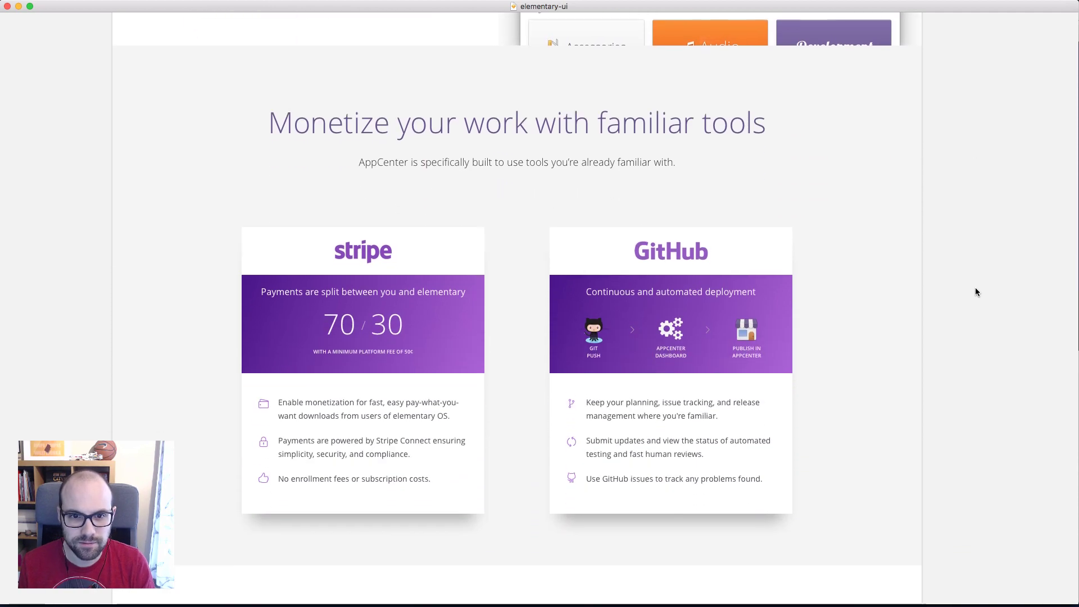
{"action": "scroll", "coordinate": [975, 292], "scroll_direction": "up", "scroll_amount": 20}
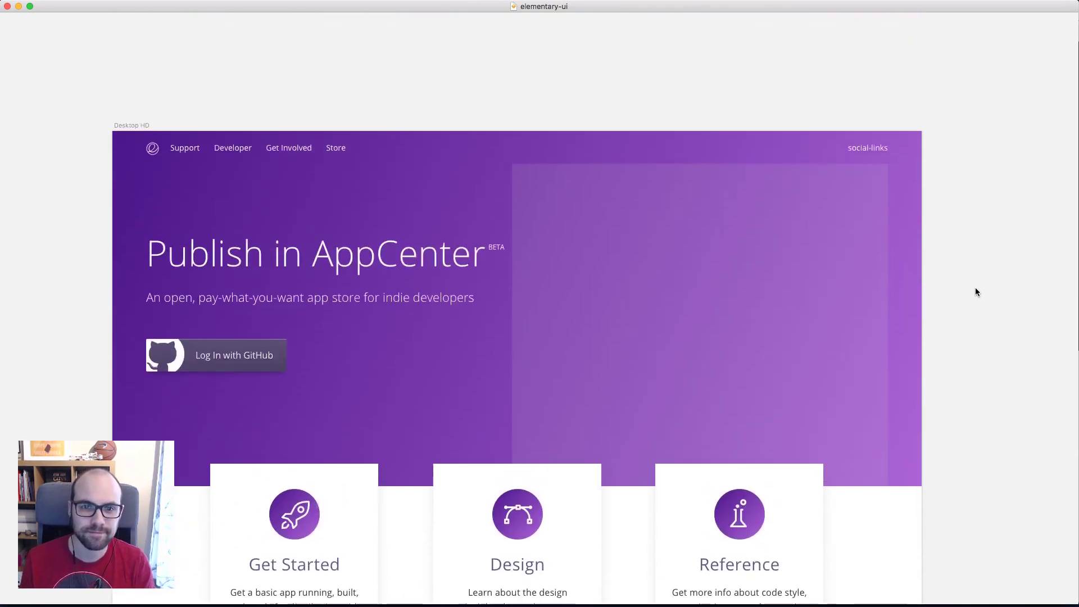
{"action": "key", "text": "super+Tab"}
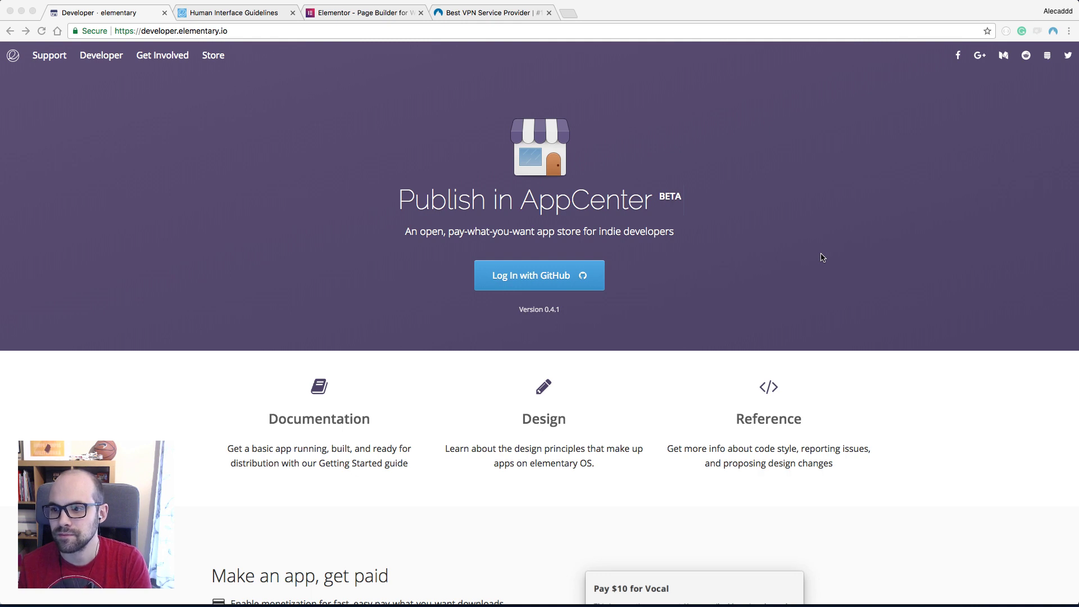
Switch to Sketch and bring the hidden interface back around the artboard
{"action": "key", "text": "super+Tab"}
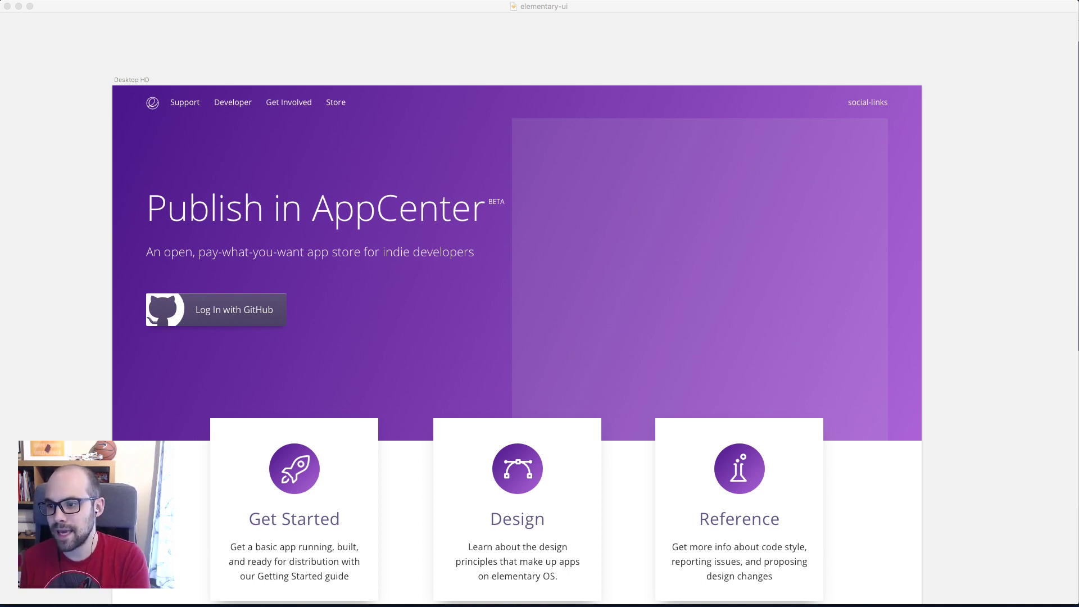
{"action": "left_click", "coordinate": [949, 153]}
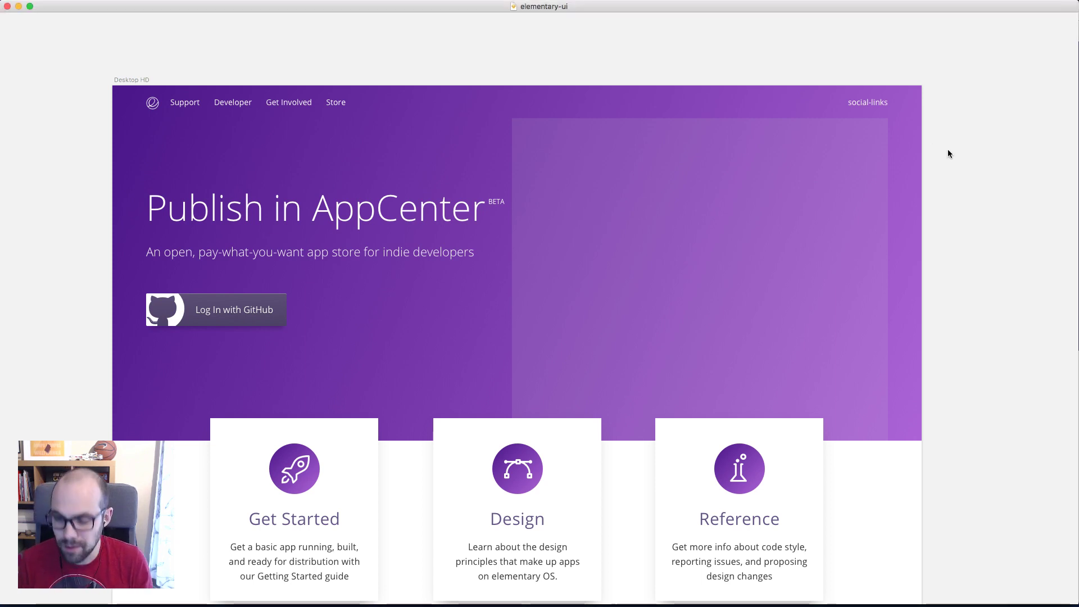
{"action": "key", "text": "super+period"}
Check the installed Sketch version in the application's About & Registration window and close it
{"action": "left_click", "coordinate": [43, 6]}
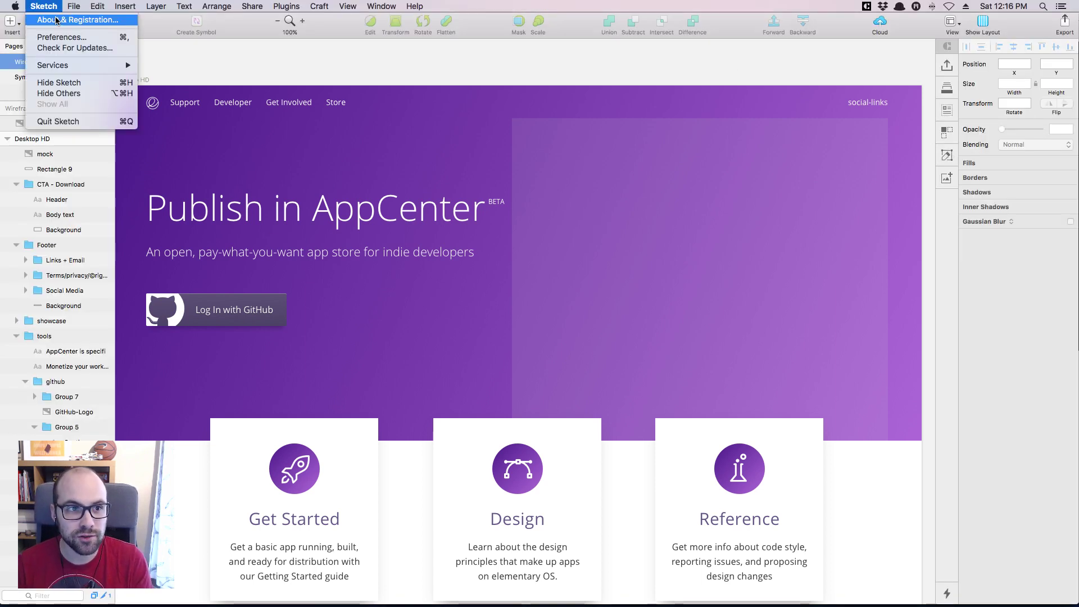
{"action": "left_click", "coordinate": [57, 21]}
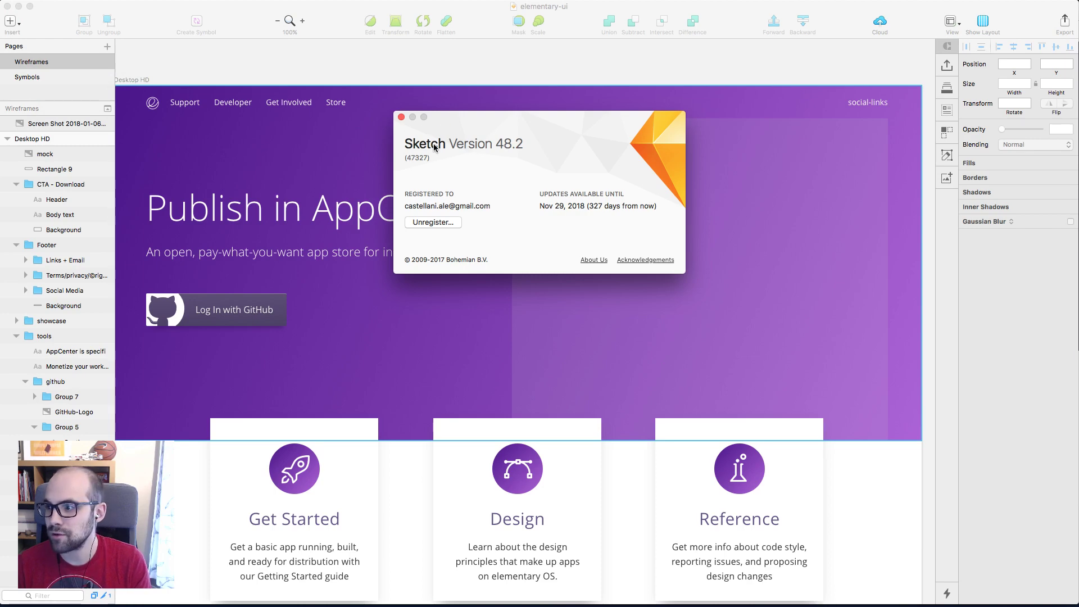
{"action": "left_click", "coordinate": [401, 117]}
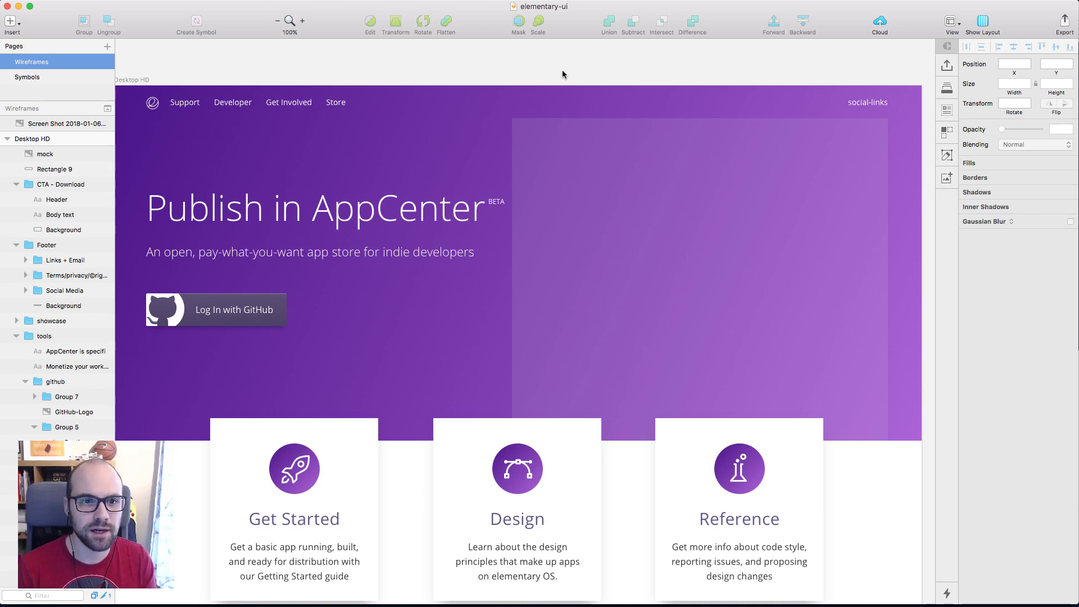
Examine the live page briefly and the full Sketch mockup from hero to footer and back, including tools, SDK and download sections
{"action": "key", "text": "super+Tab"}
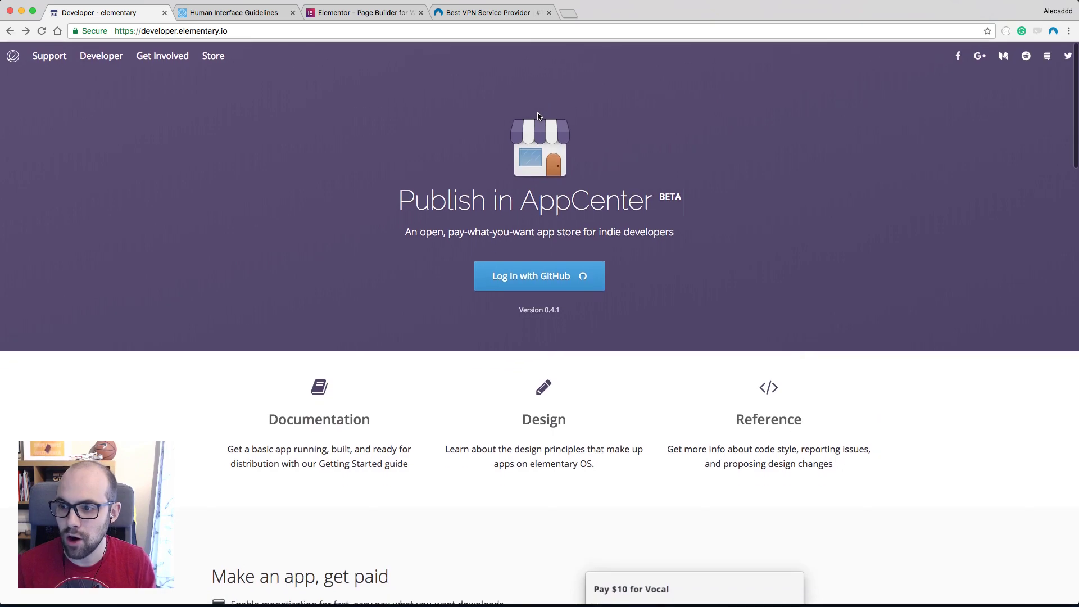
{"action": "key", "text": "super+Tab"}
{"action": "scroll", "coordinate": [538, 118], "scroll_direction": "down", "scroll_amount": 15}
{"action": "scroll", "coordinate": [539, 119], "scroll_direction": "down", "scroll_amount": 20}
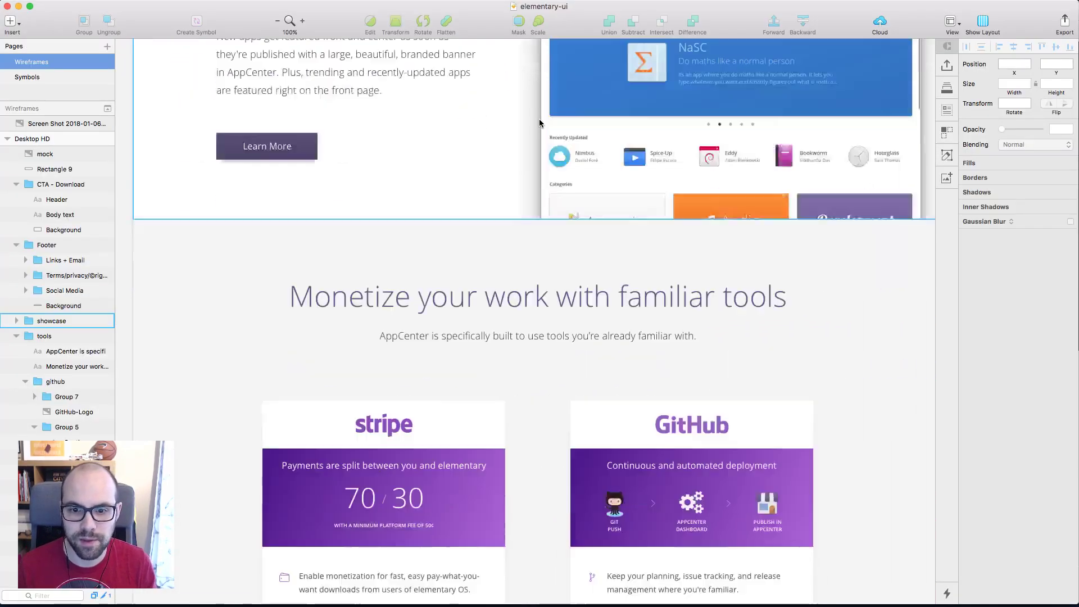
{"action": "scroll", "coordinate": [538, 120], "scroll_direction": "down", "scroll_amount": 15}
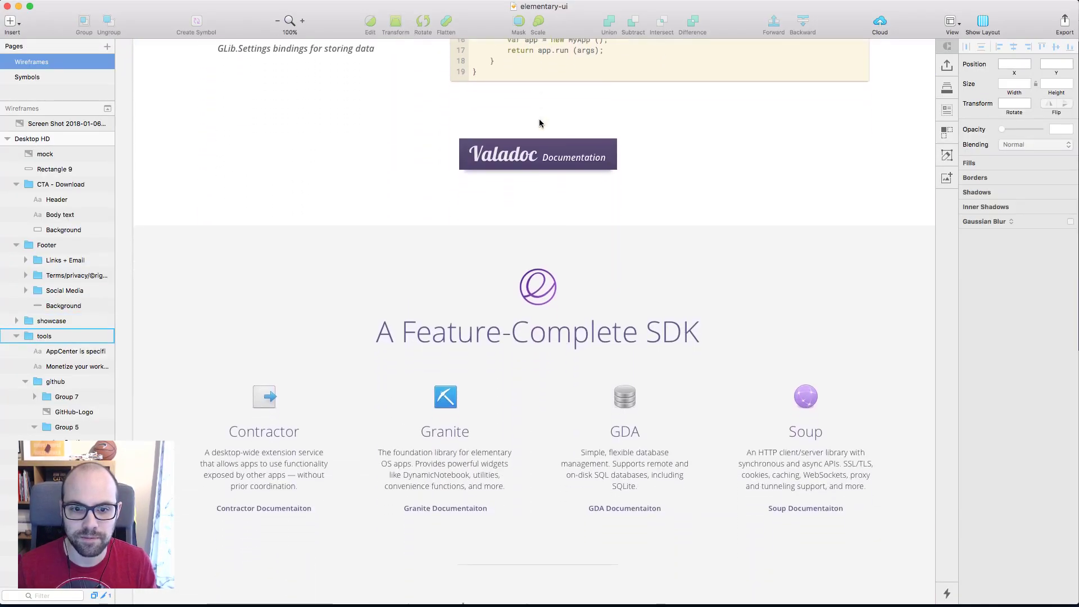
{"action": "scroll", "coordinate": [927, 431], "scroll_direction": "down", "scroll_amount": 5}
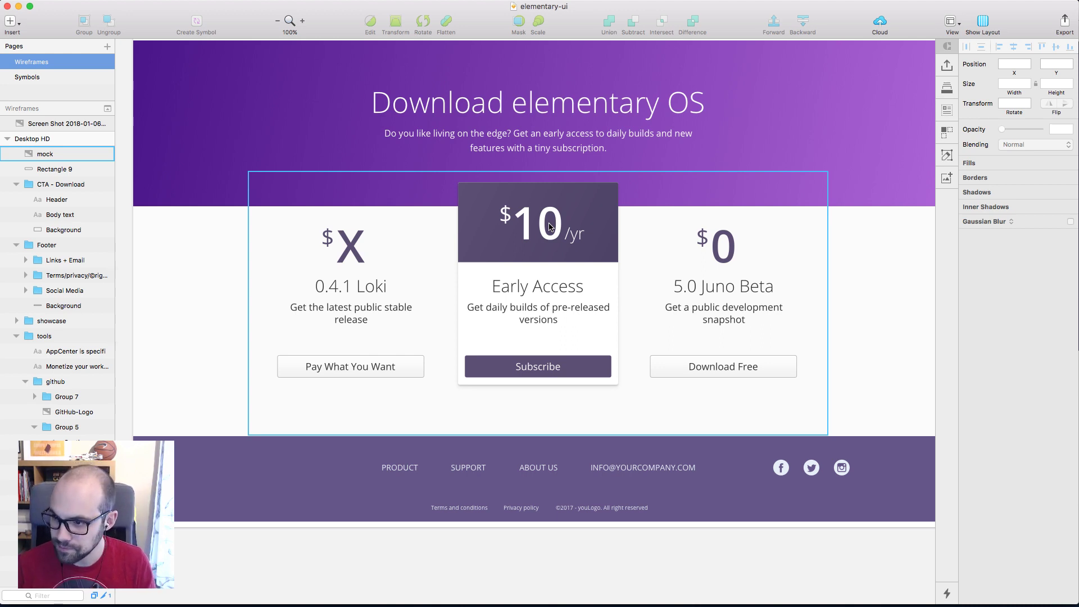
{"action": "scroll", "coordinate": [550, 226], "scroll_direction": "up", "scroll_amount": 10}
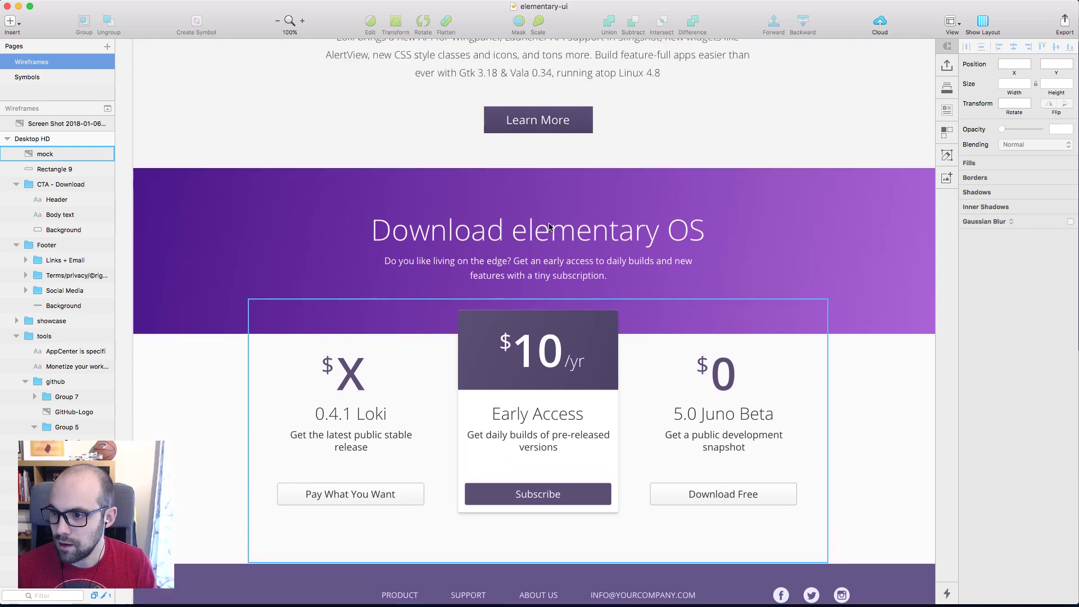
{"action": "scroll", "coordinate": [550, 227], "scroll_direction": "up", "scroll_amount": 3}
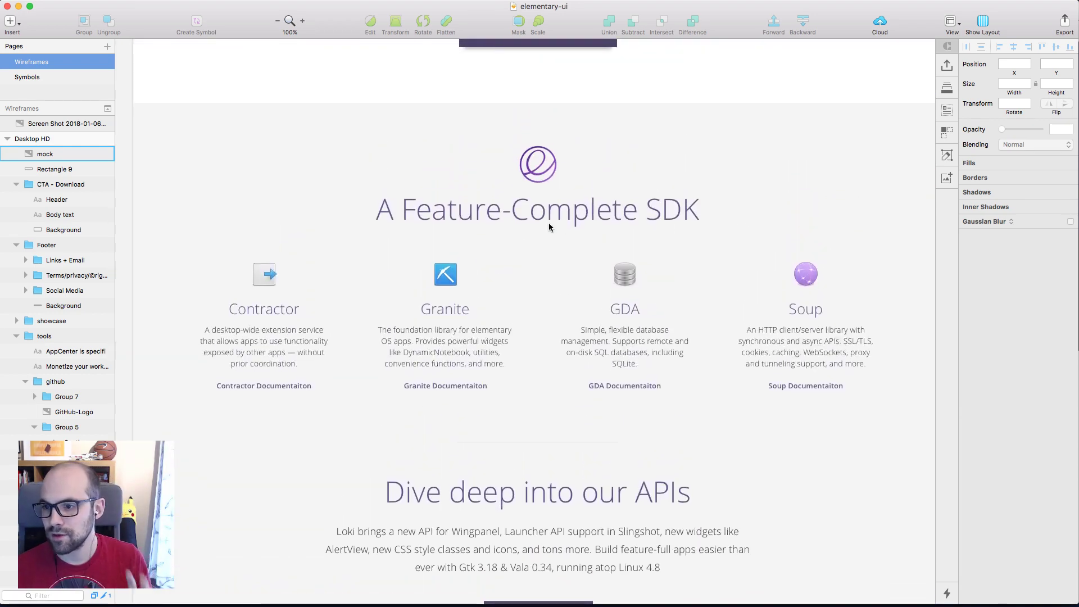
{"action": "scroll", "coordinate": [549, 225], "scroll_direction": "up", "scroll_amount": 12}
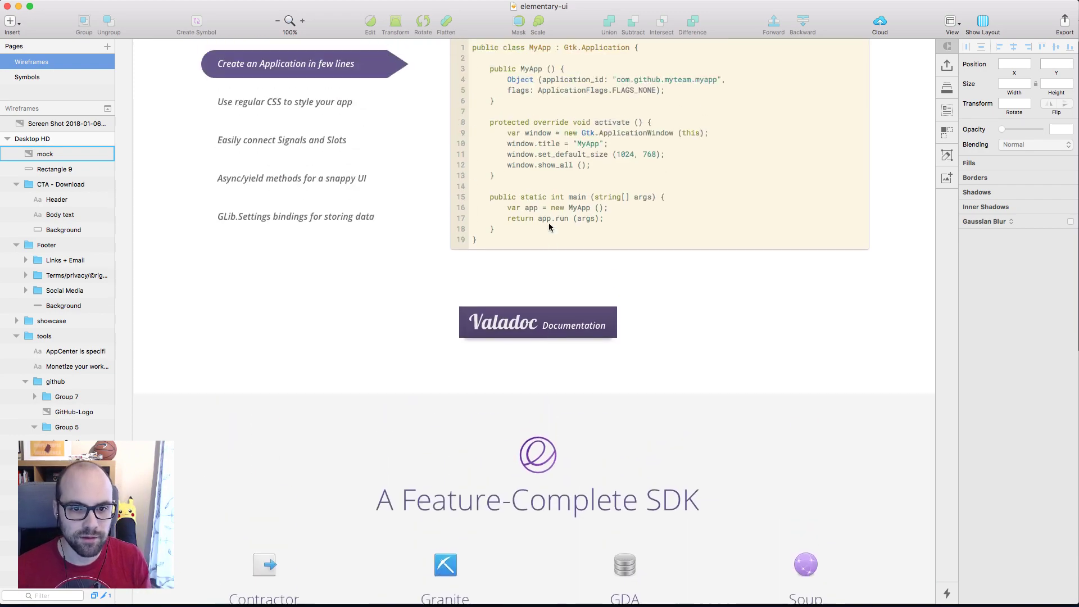
{"action": "scroll", "coordinate": [549, 227], "scroll_direction": "up", "scroll_amount": 20}
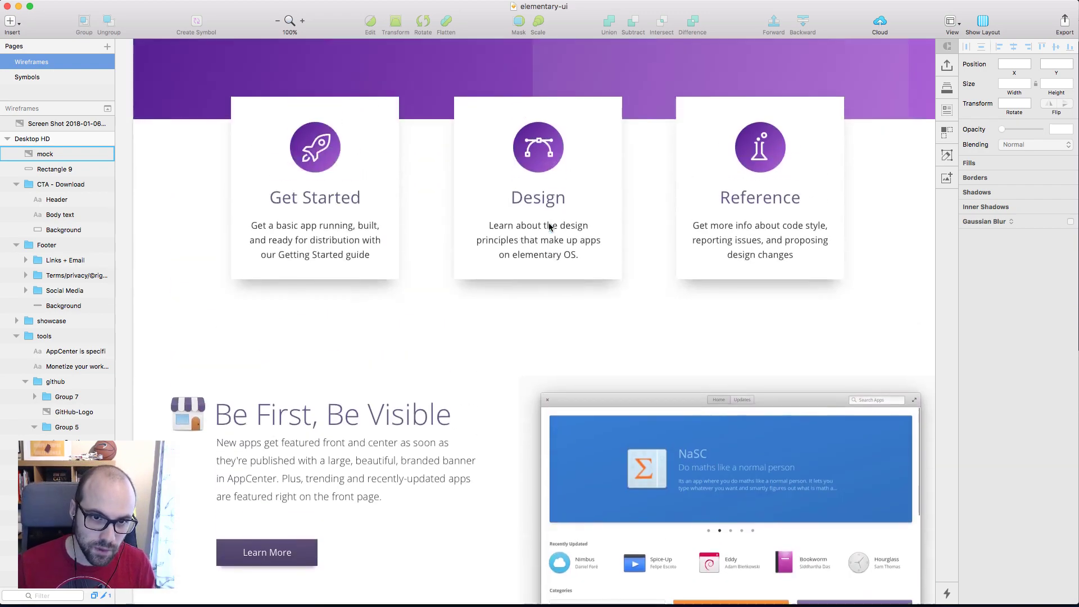
{"action": "scroll", "coordinate": [549, 227], "scroll_direction": "up", "scroll_amount": 5}
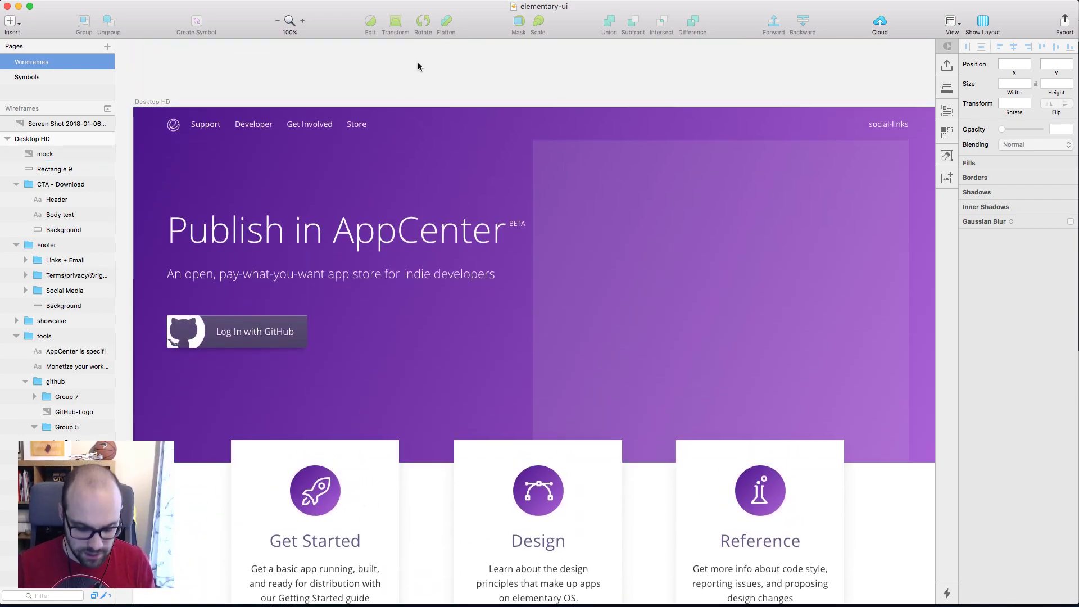
Switch to Chrome and close the Human Interface Guidelines page, keeping the elementary developer page in view
{"action": "key", "text": "super+Tab"}
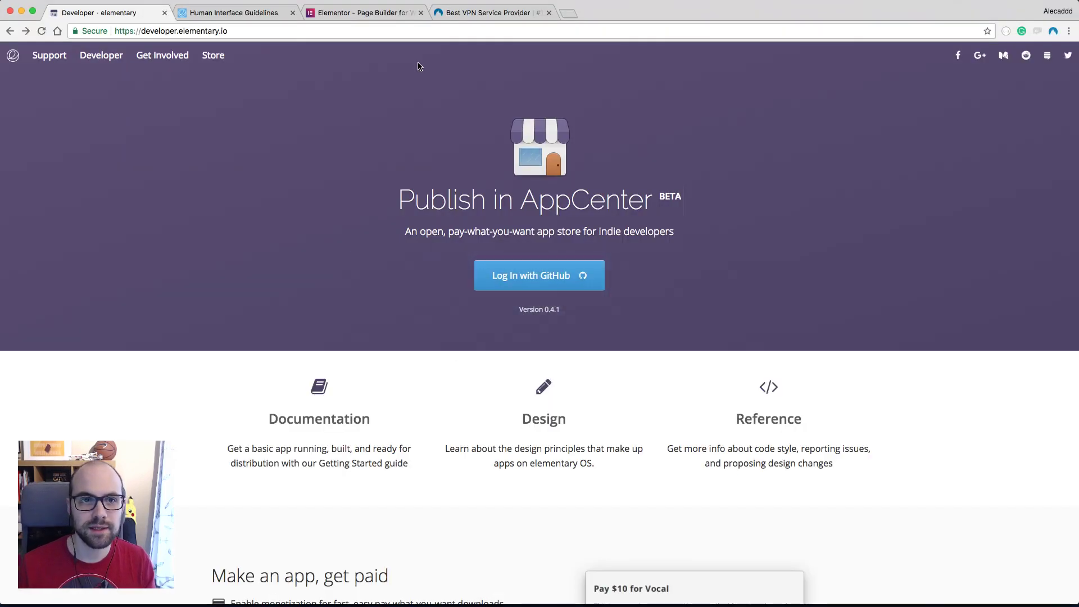
{"action": "left_click", "coordinate": [293, 13]}
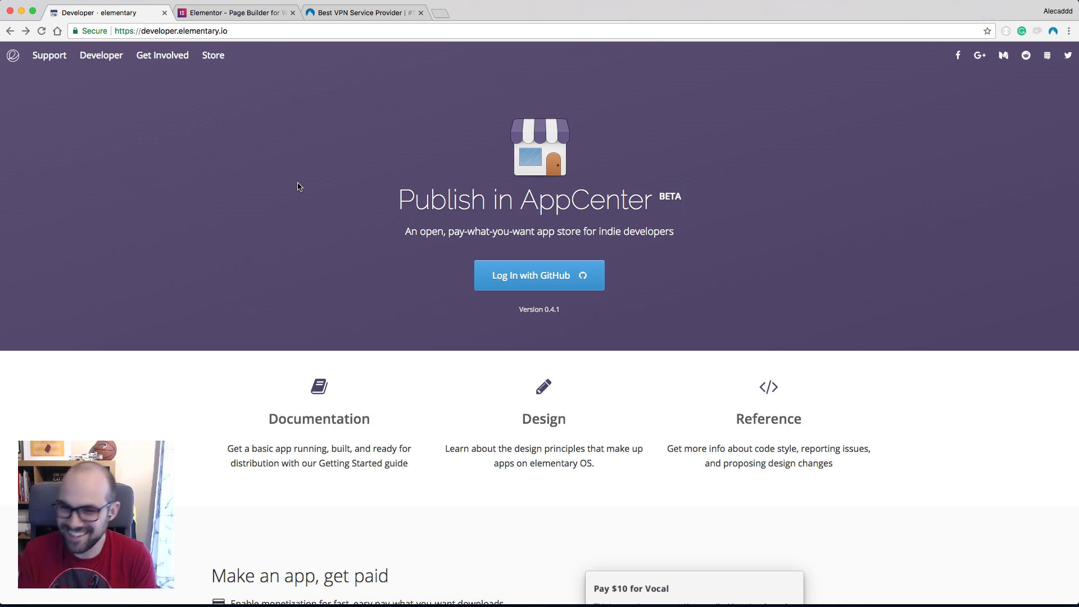
{"action": "left_click_drag", "start_coordinate": [687, 203], "coordinate": [588, 199]}
{"action": "left_click", "coordinate": [725, 184]}
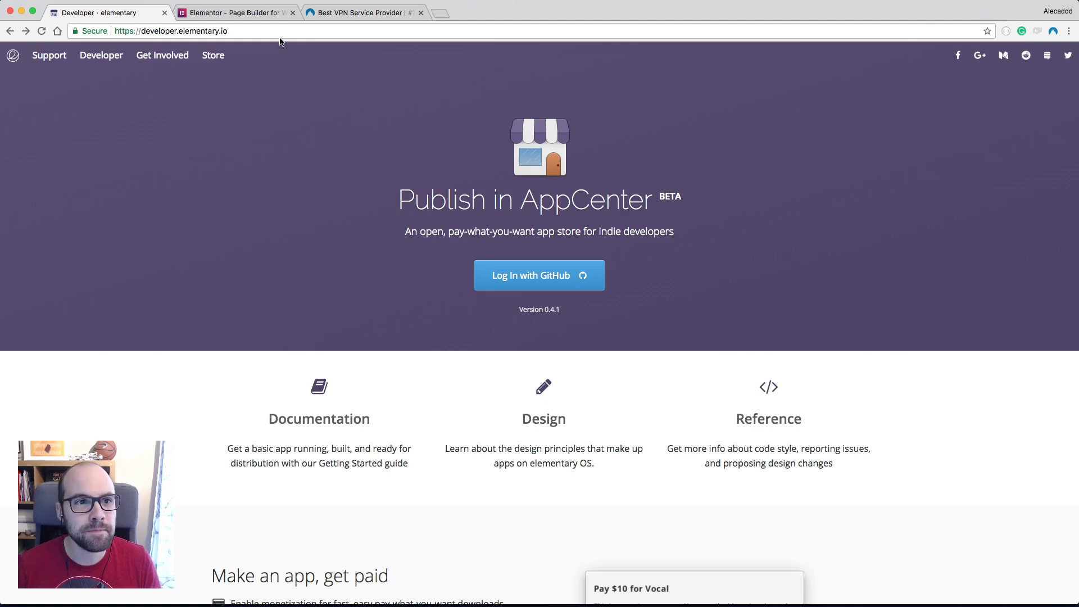
Look through the Elementor homepage, from the hero and features through layout customization to the Template Library section, and return to its start
{"action": "left_click", "coordinate": [248, 14]}
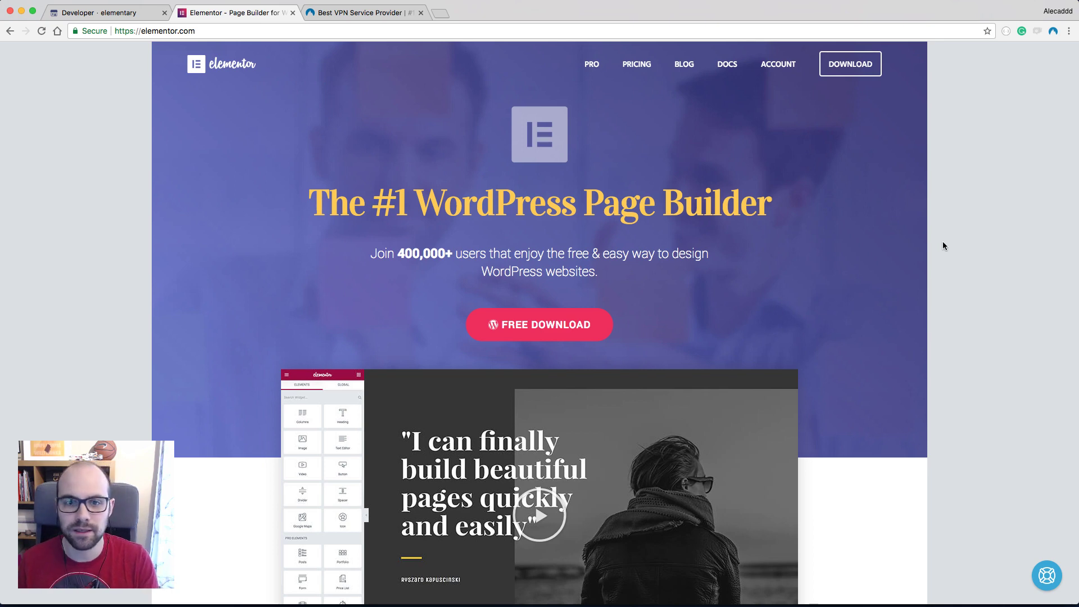
{"action": "scroll", "coordinate": [943, 243], "scroll_direction": "down", "scroll_amount": 2}
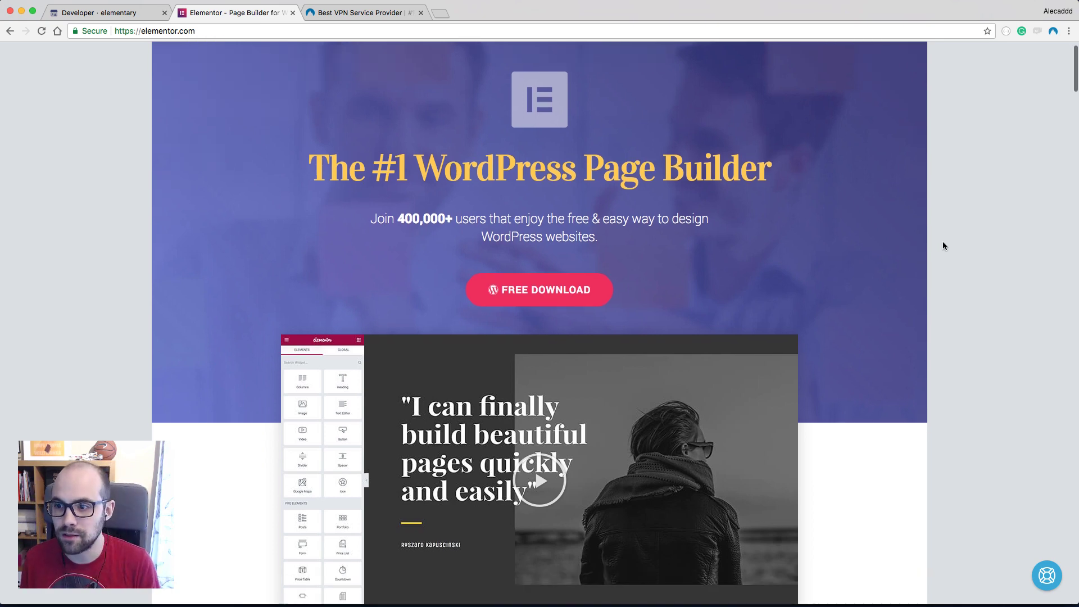
{"action": "scroll", "coordinate": [943, 246], "scroll_direction": "down", "scroll_amount": 5}
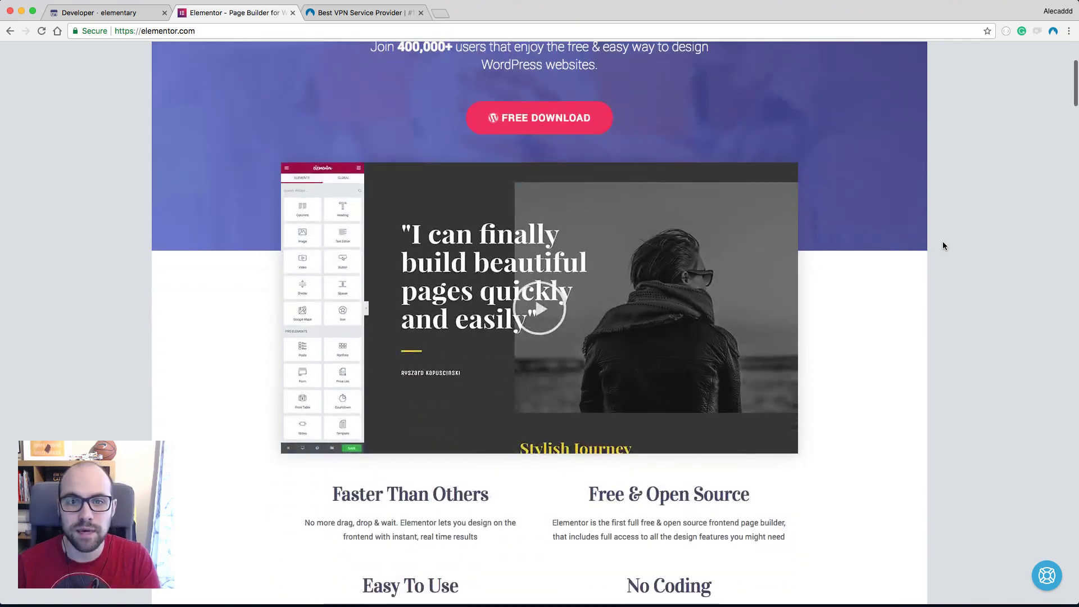
{"action": "scroll", "coordinate": [943, 245], "scroll_direction": "up", "scroll_amount": 2}
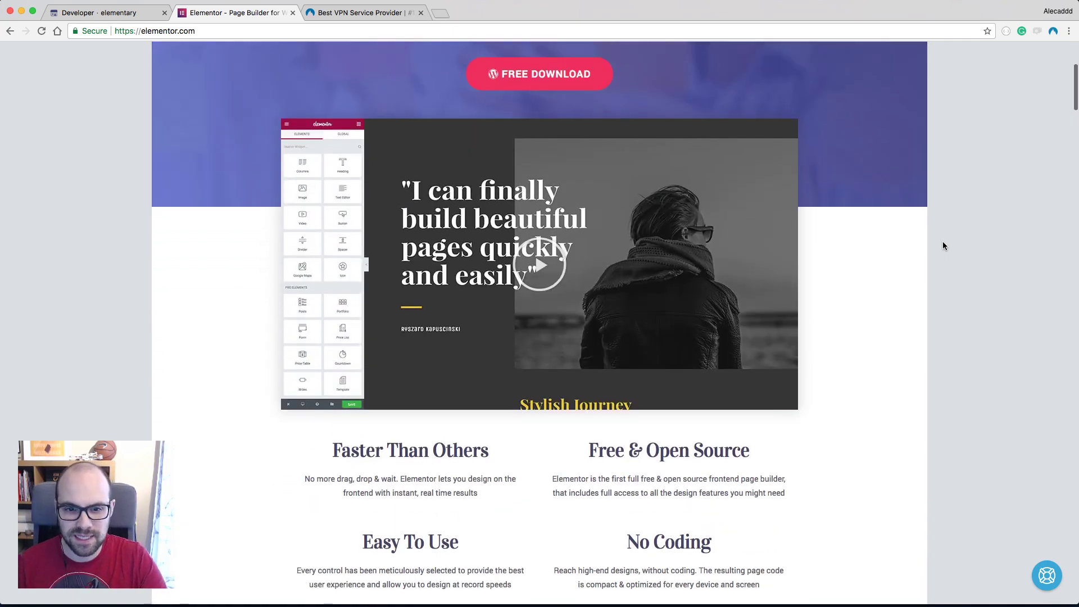
{"action": "scroll", "coordinate": [943, 246], "scroll_direction": "down", "scroll_amount": 7}
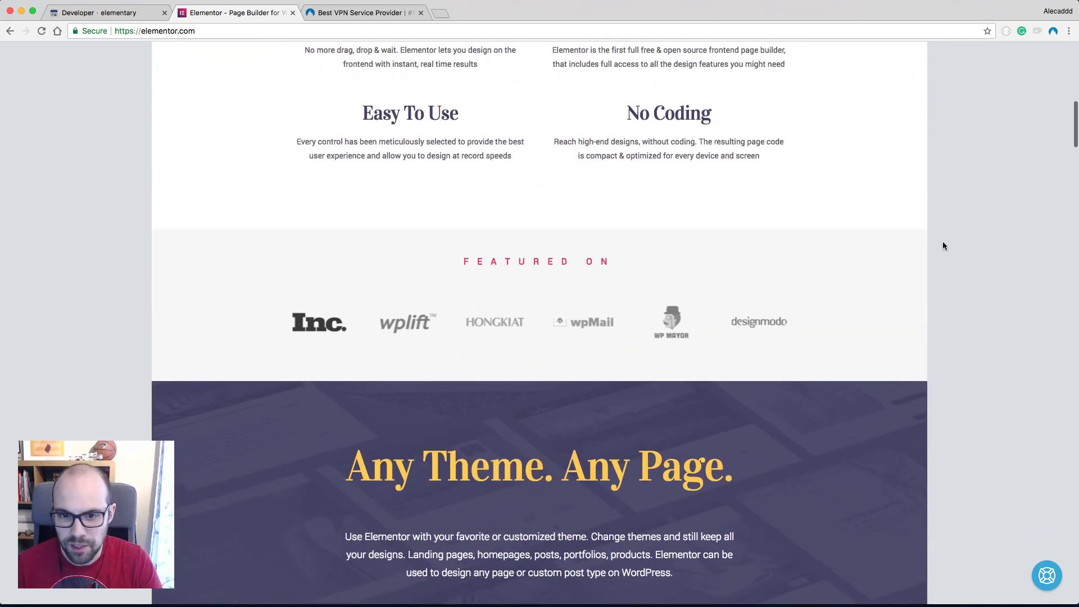
{"action": "scroll", "coordinate": [943, 246], "scroll_direction": "down", "scroll_amount": 3}
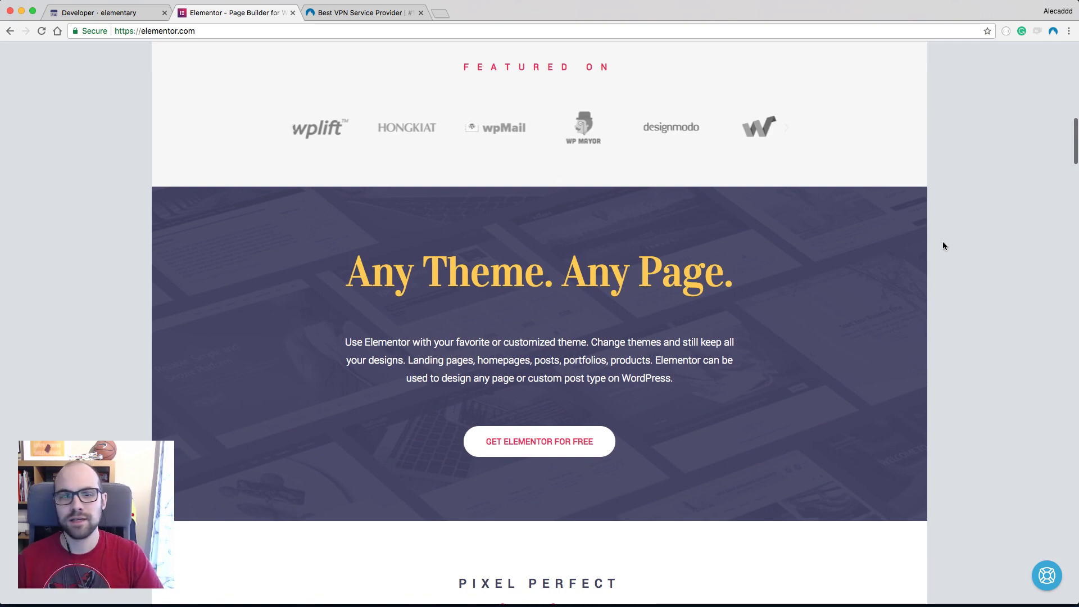
{"action": "scroll", "coordinate": [943, 246], "scroll_direction": "down", "scroll_amount": 6}
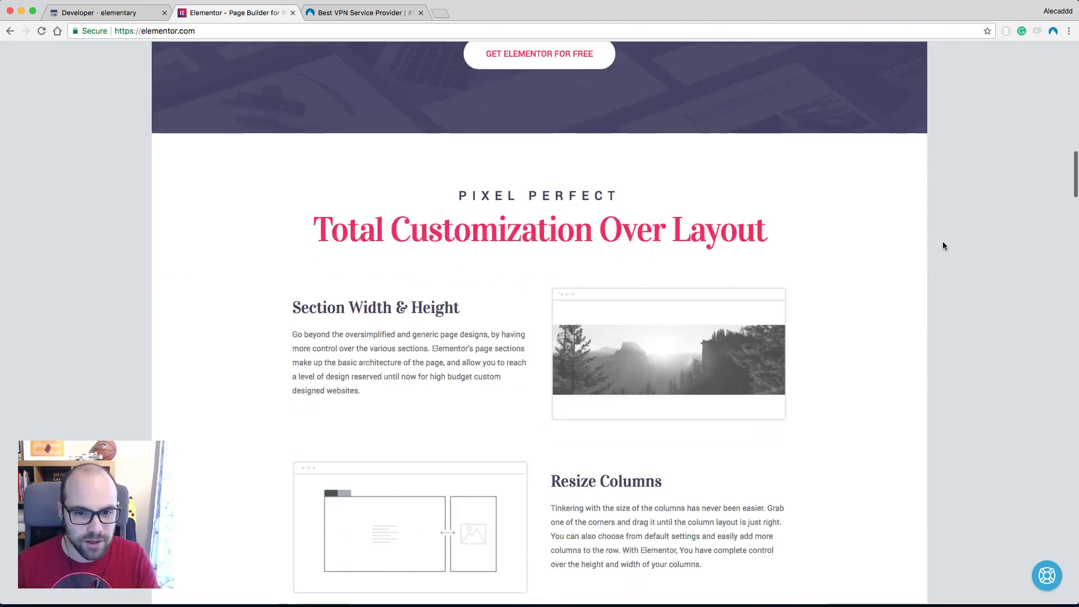
{"action": "scroll", "coordinate": [943, 245], "scroll_direction": "down", "scroll_amount": 9}
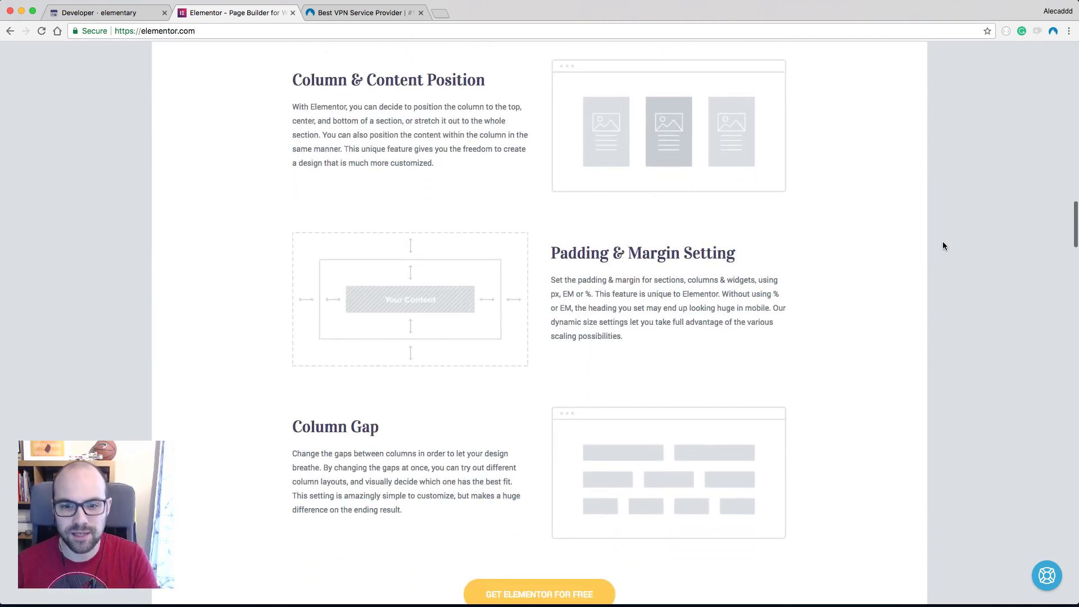
{"action": "scroll", "coordinate": [943, 246], "scroll_direction": "down", "scroll_amount": 5}
{"action": "scroll", "coordinate": [943, 245], "scroll_direction": "down", "scroll_amount": 5}
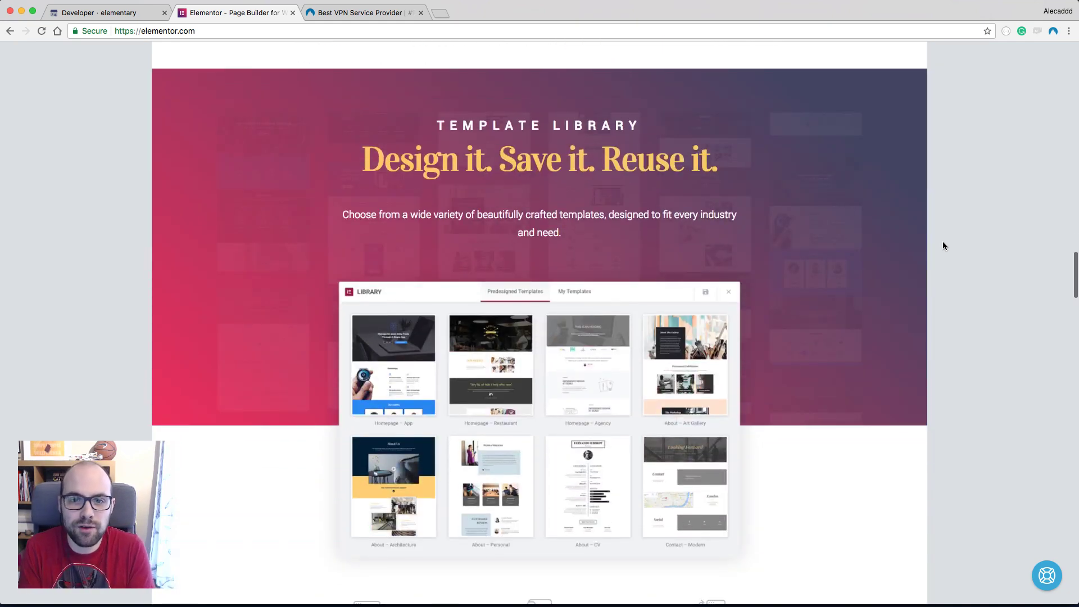
{"action": "scroll", "coordinate": [943, 246], "scroll_direction": "up", "scroll_amount": 15}
{"action": "scroll", "coordinate": [943, 245], "scroll_direction": "up", "scroll_amount": 7}
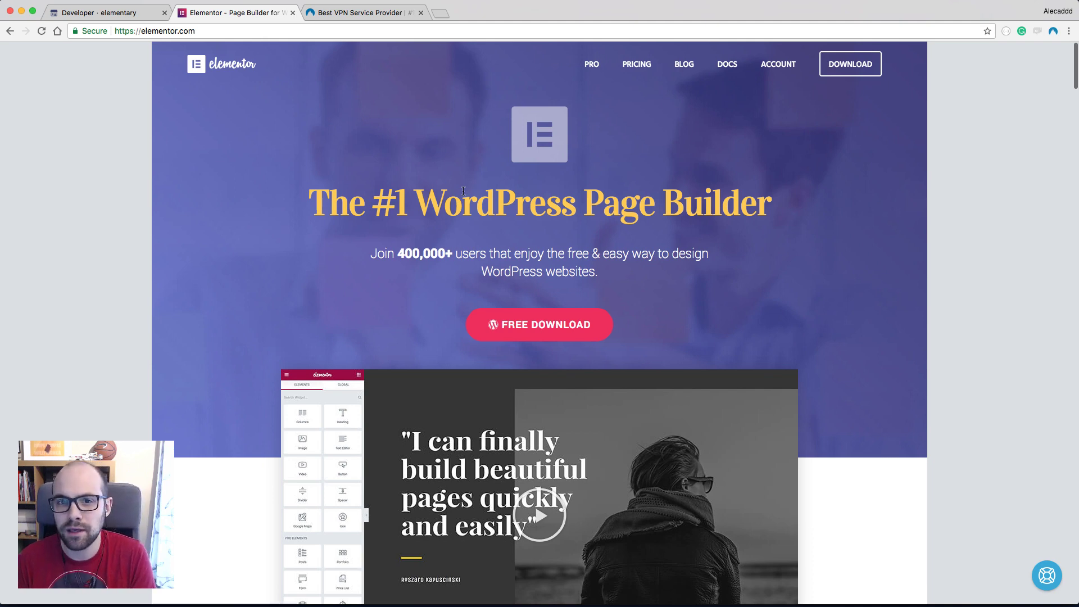
View the NordVPN homepage and examine its pricing page with the 1-month, 2-year and 1-year plans
{"action": "left_click", "coordinate": [346, 14]}
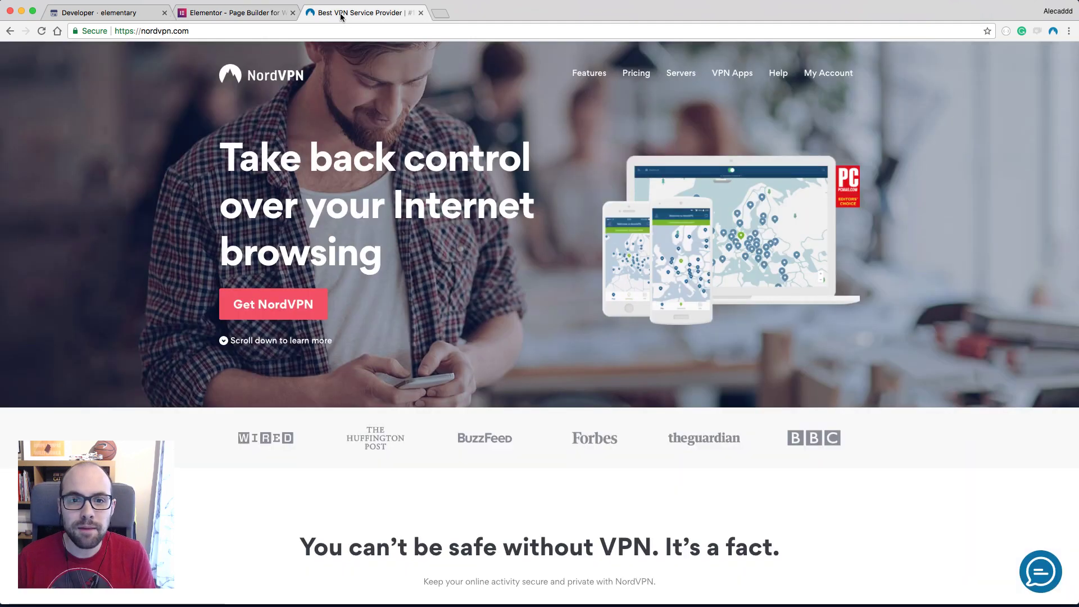
{"action": "scroll", "coordinate": [204, 181], "scroll_direction": "down", "scroll_amount": 1}
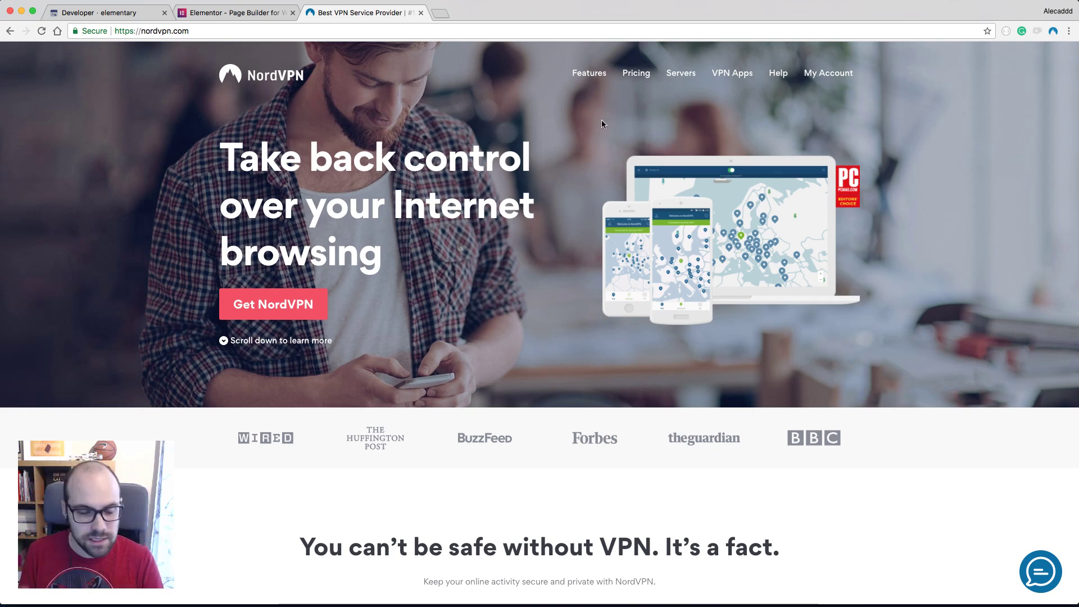
{"action": "left_click", "coordinate": [636, 74]}
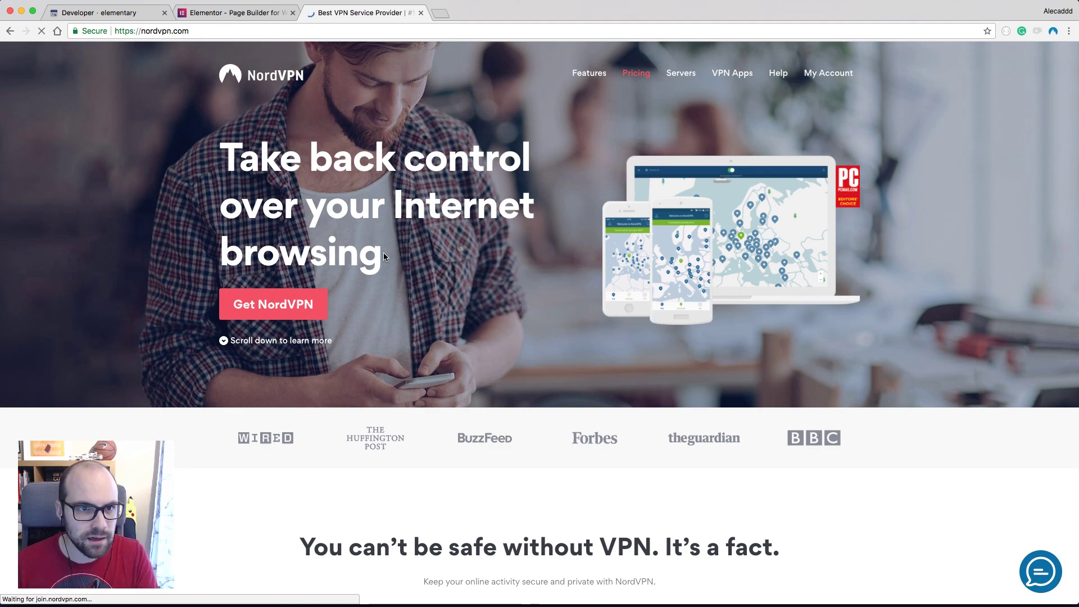
{"action": "scroll", "coordinate": [384, 256], "scroll_direction": "down", "scroll_amount": 3}
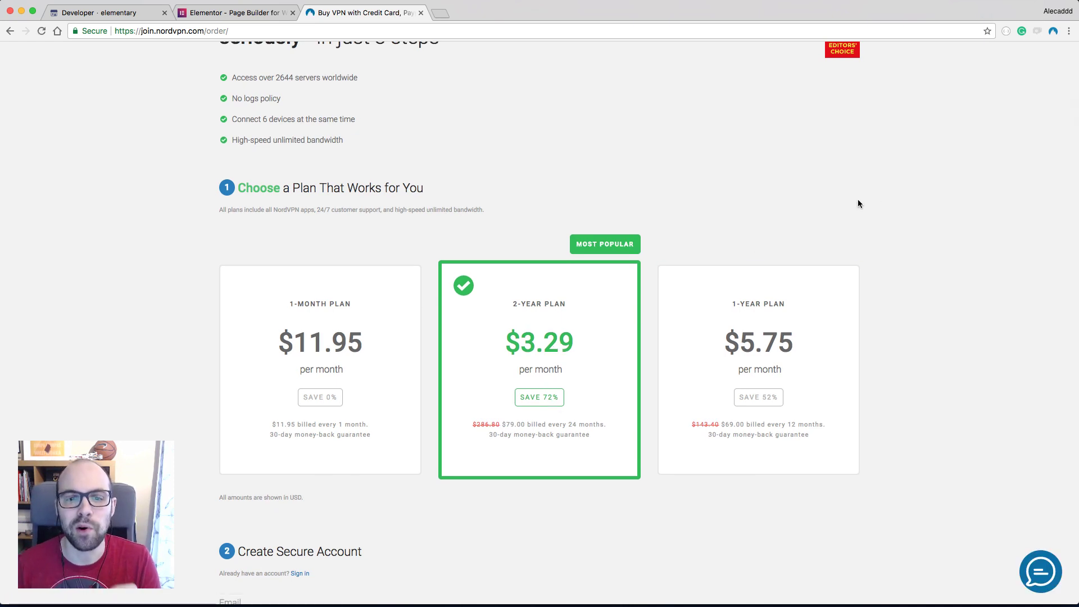
{"action": "scroll", "coordinate": [595, 444], "scroll_direction": "down", "scroll_amount": 2}
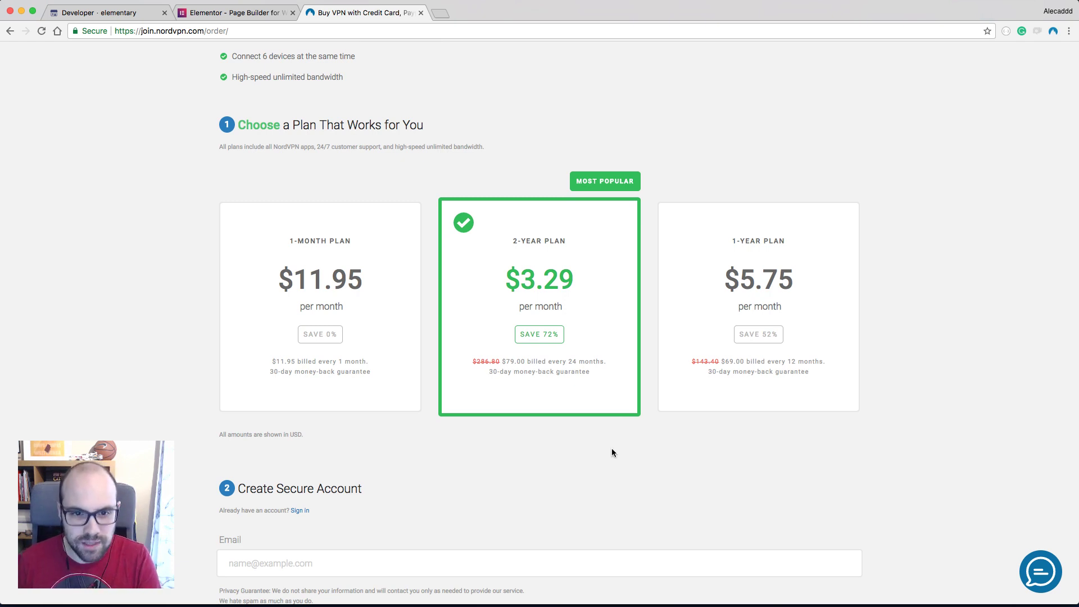
{"action": "scroll", "coordinate": [612, 448], "scroll_direction": "up", "scroll_amount": 4}
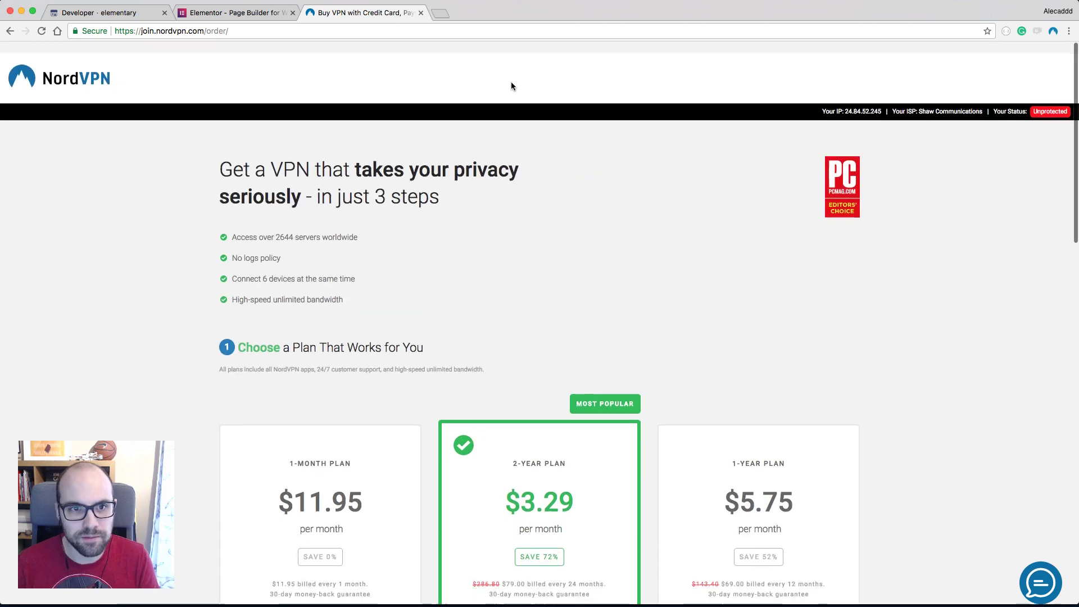
Open the page patreon.com/alecaddd in a new browser tab
{"action": "left_click", "coordinate": [444, 13]}
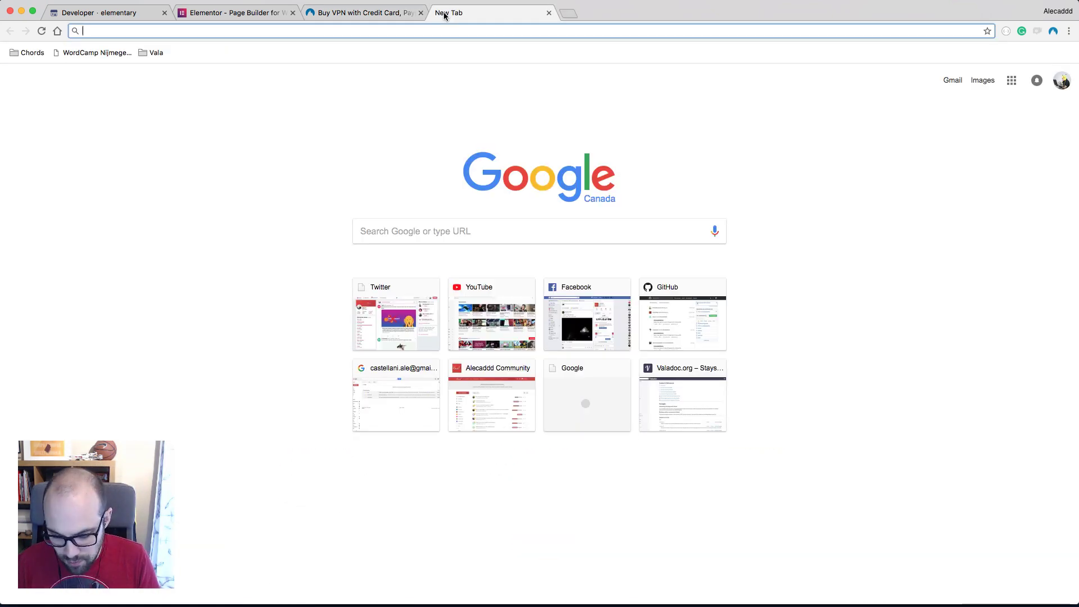
{"action": "type", "text": "patre"}
{"action": "key", "text": "Return"}
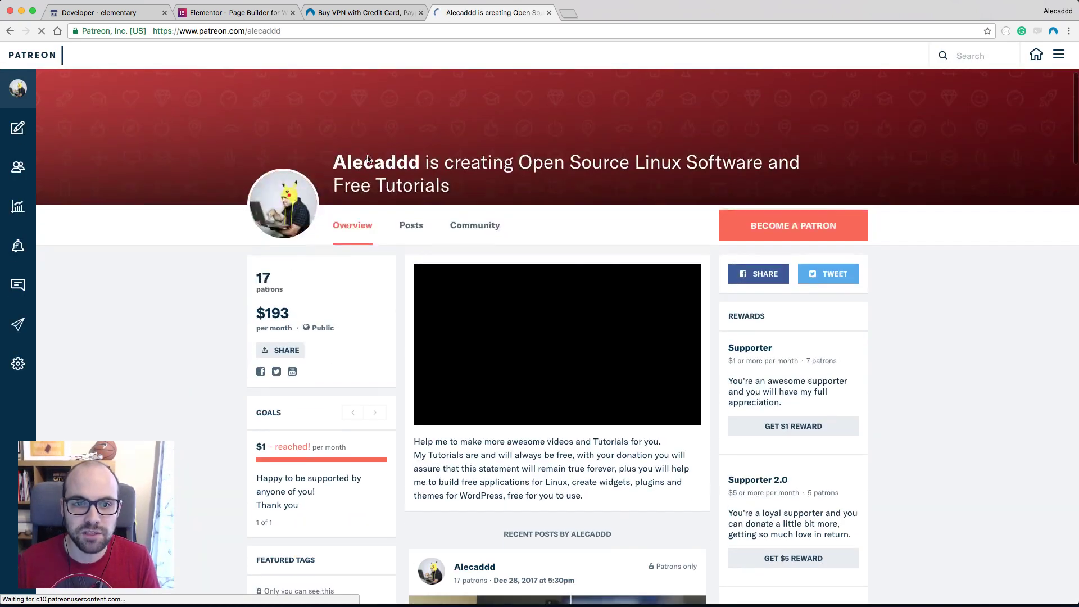
Look through the Patreon creator page, covering the reward tiers and recent posts, and return to its start
{"action": "scroll", "coordinate": [840, 285], "scroll_direction": "down", "scroll_amount": 10}
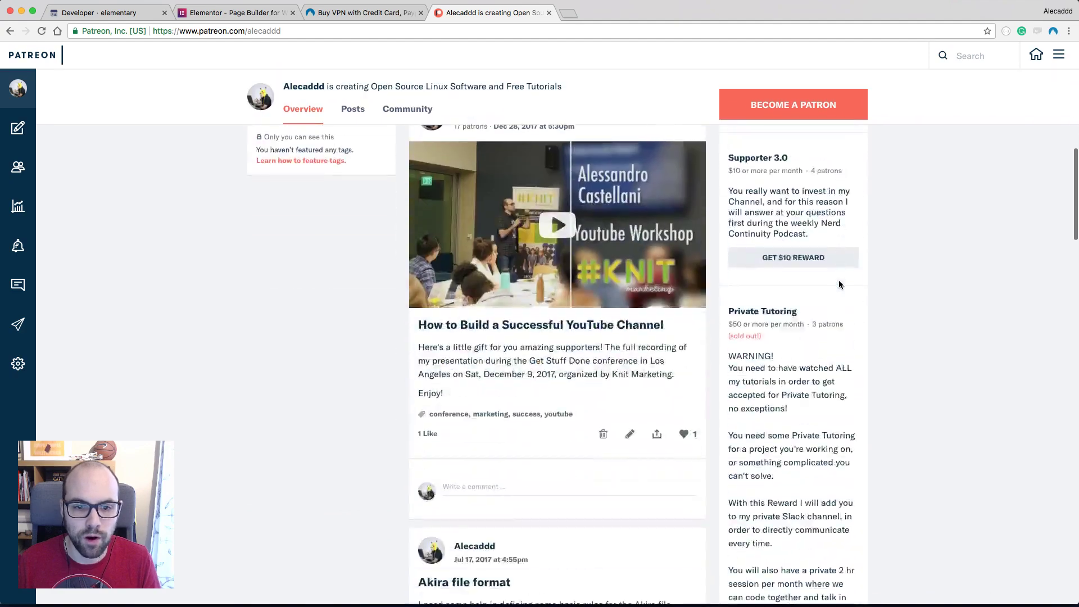
{"action": "scroll", "coordinate": [840, 284], "scroll_direction": "up", "scroll_amount": 3}
{"action": "scroll", "coordinate": [598, 273], "scroll_direction": "down", "scroll_amount": 9}
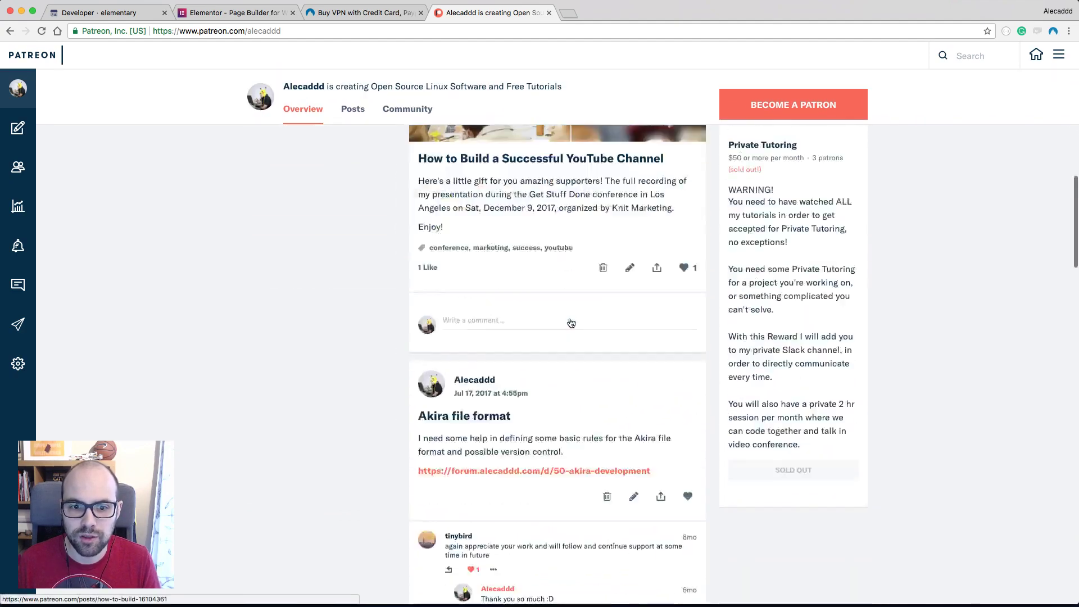
{"action": "scroll", "coordinate": [809, 414], "scroll_direction": "up", "scroll_amount": 15}
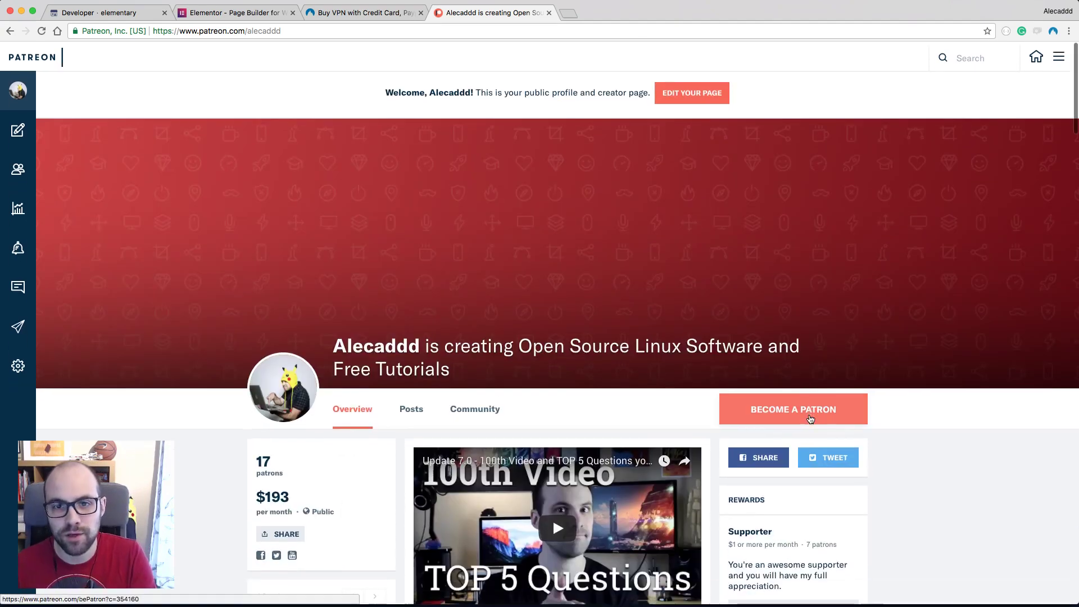
Close the Patreon, NordVPN and Elementor pages, keeping only the elementary developer page open
{"action": "left_click", "coordinate": [491, 35]}
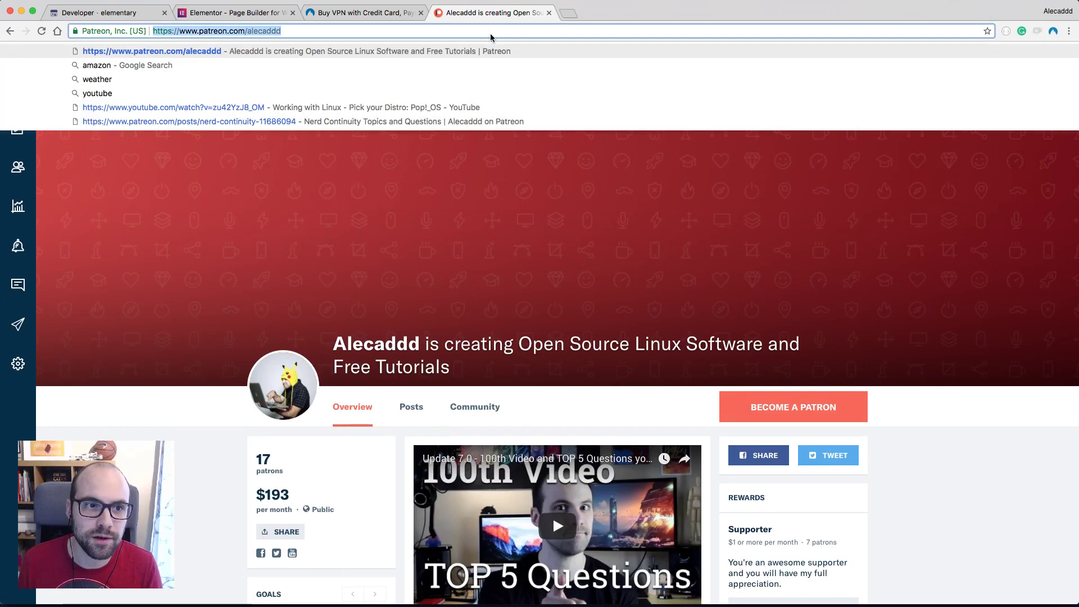
{"action": "key", "text": "super+w"}
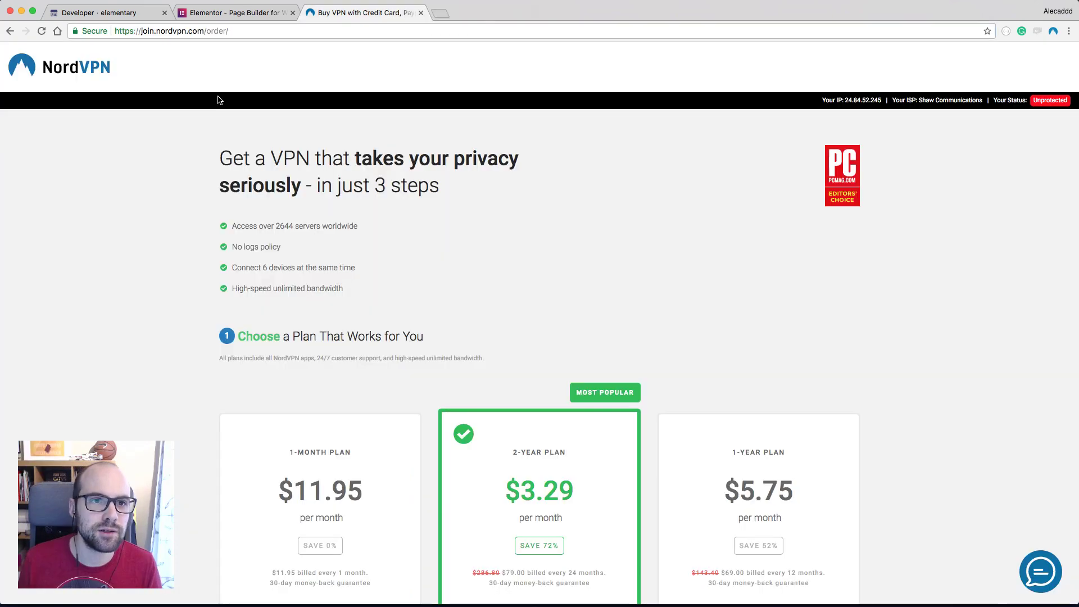
{"action": "key", "text": "super+w"}
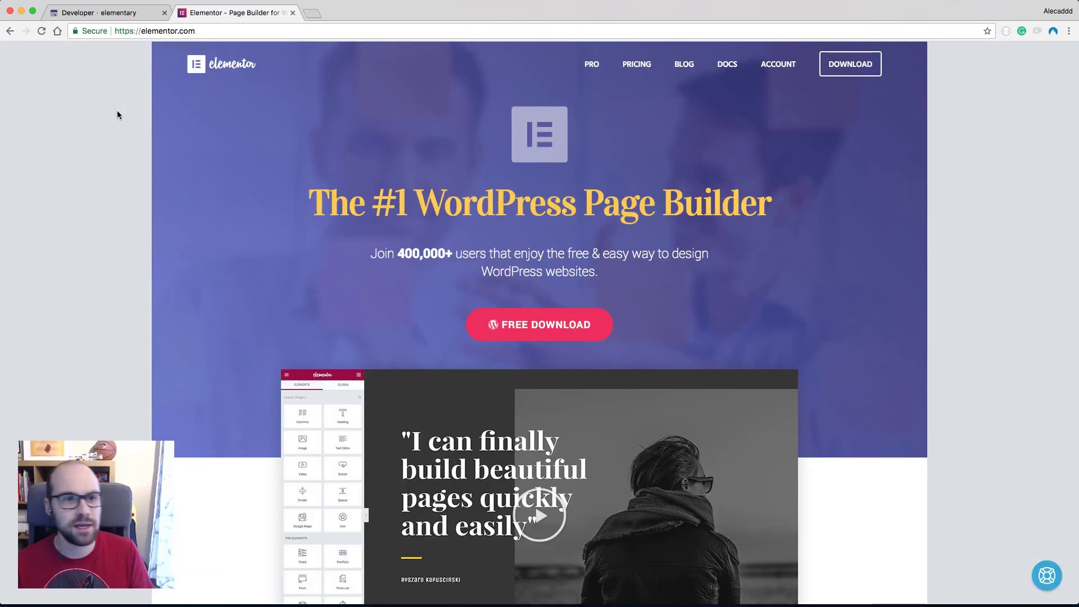
{"action": "key", "text": "super+w"}
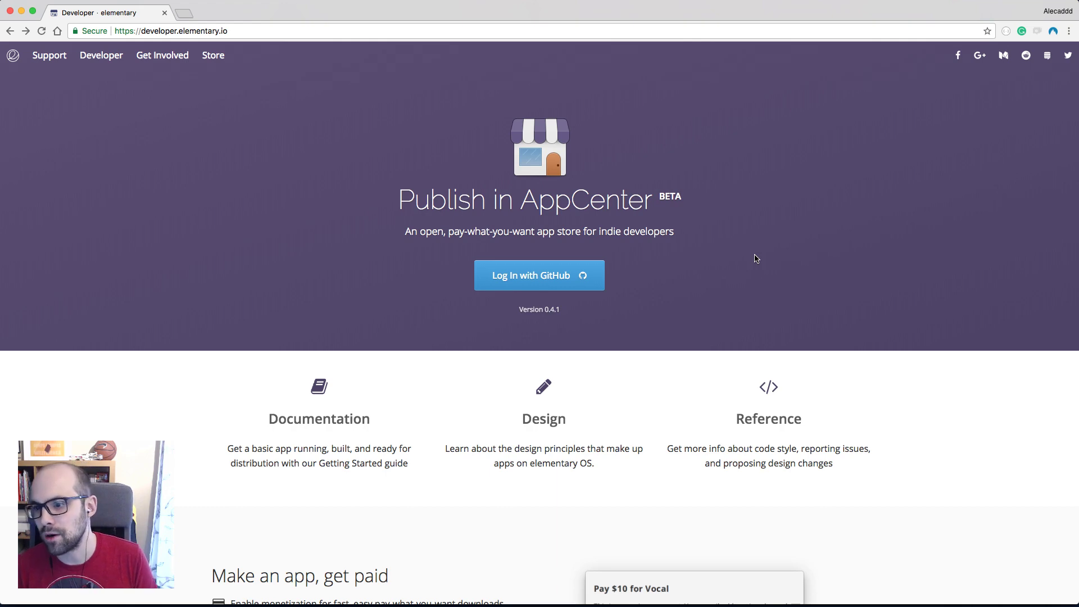
Open a blank browser tab and move it out of the elementary page's window onto another display
{"action": "left_click", "coordinate": [183, 13]}
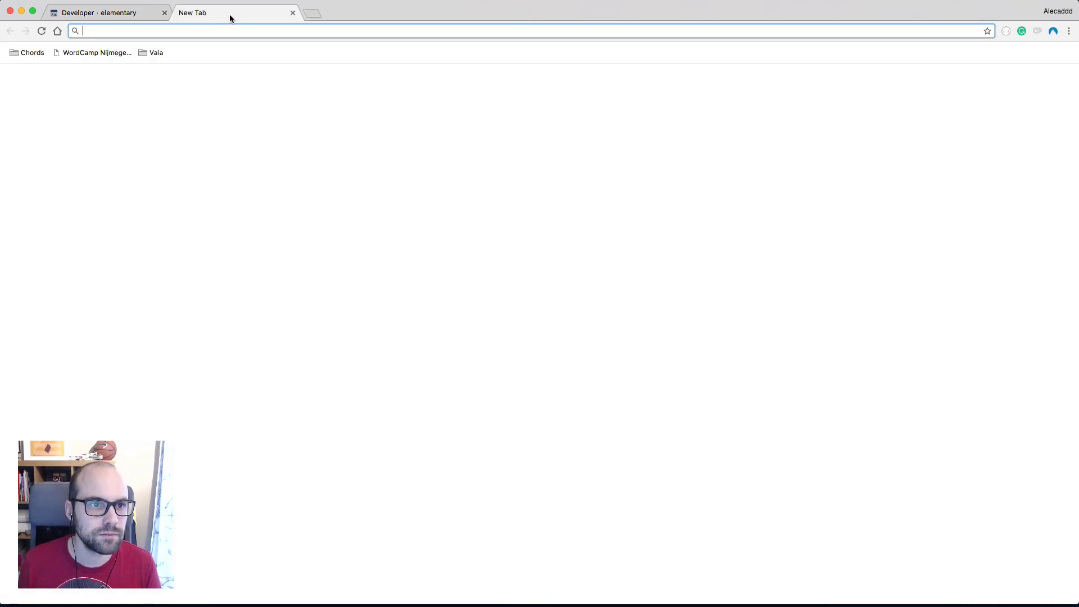
{"action": "left_click_drag", "start_coordinate": [230, 19], "coordinate": [1078, 34]}
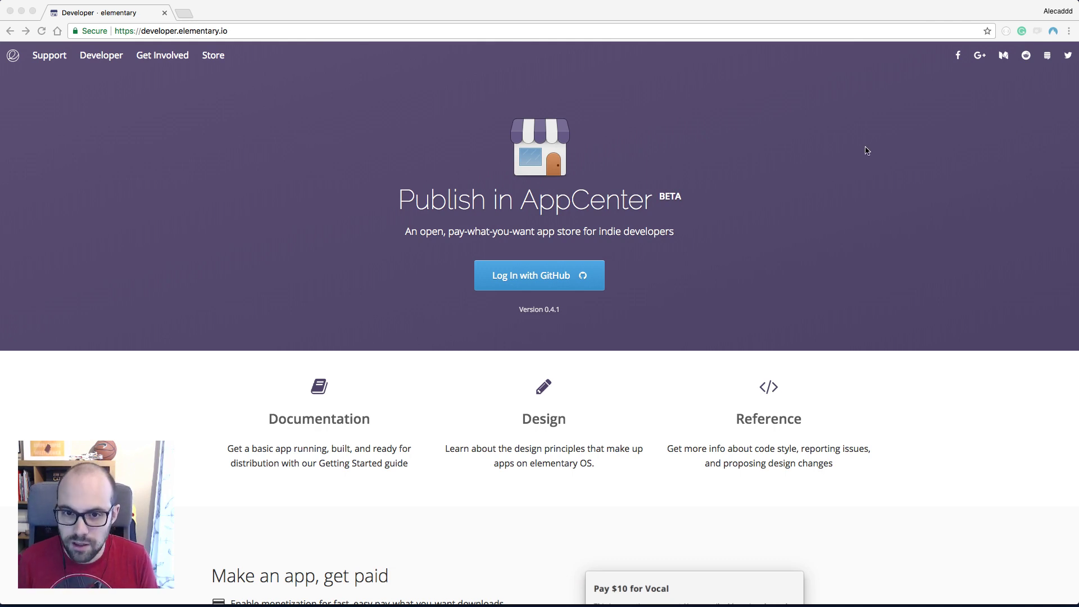
Switch to Sketch and look over the mockup's purple hero and the Get Started, Design and Reference cards
{"action": "key", "text": "super+Tab"}
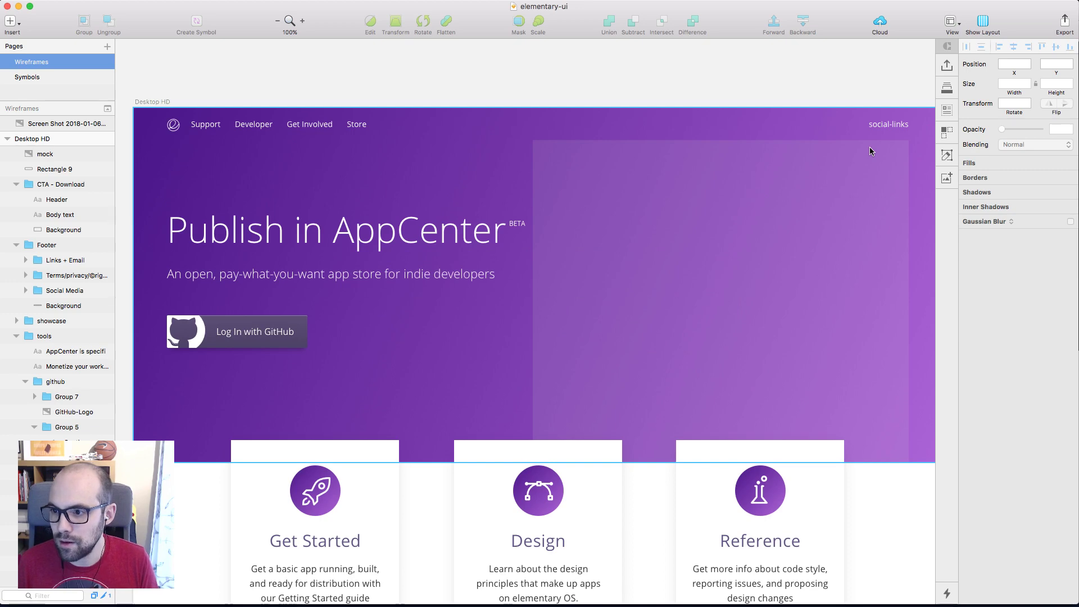
{"action": "scroll", "coordinate": [869, 146], "scroll_direction": "up", "scroll_amount": 3}
{"action": "scroll", "coordinate": [693, 130], "scroll_direction": "down", "scroll_amount": 10}
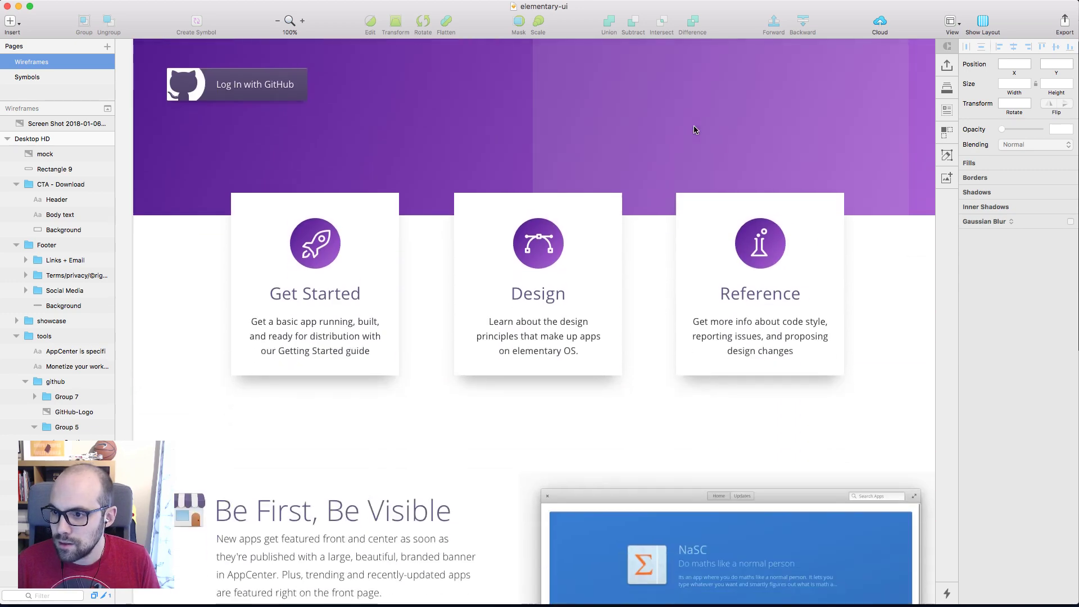
{"action": "scroll", "coordinate": [694, 130], "scroll_direction": "up", "scroll_amount": 6}
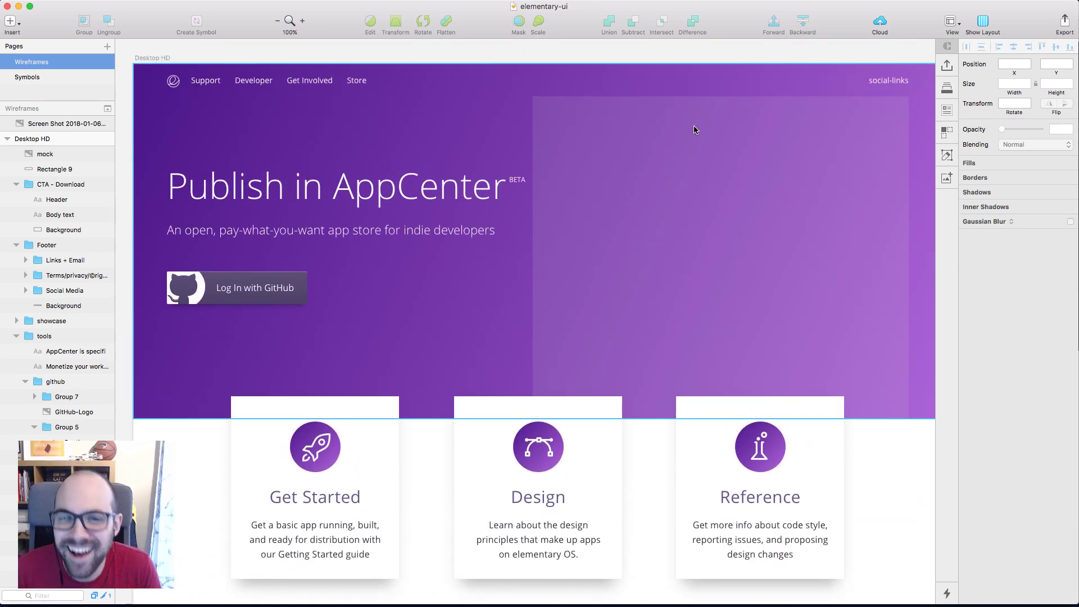
{"action": "scroll", "coordinate": [694, 130], "scroll_direction": "left", "scroll_amount": 1}
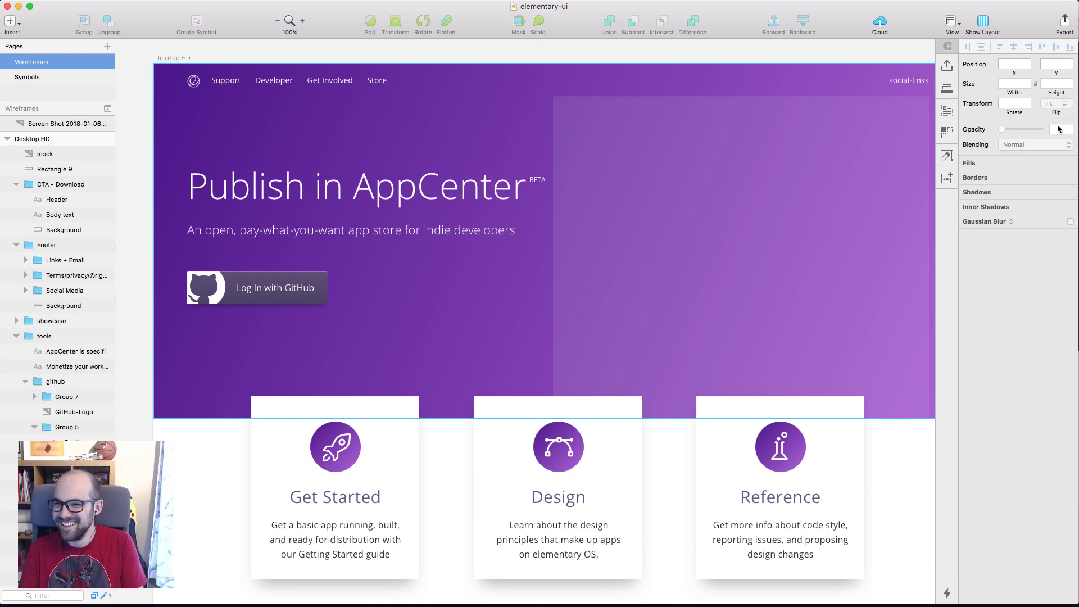
{"action": "scroll", "coordinate": [557, 186], "scroll_direction": "down", "scroll_amount": 1}
{"action": "scroll", "coordinate": [556, 185], "scroll_direction": "right", "scroll_amount": 2}
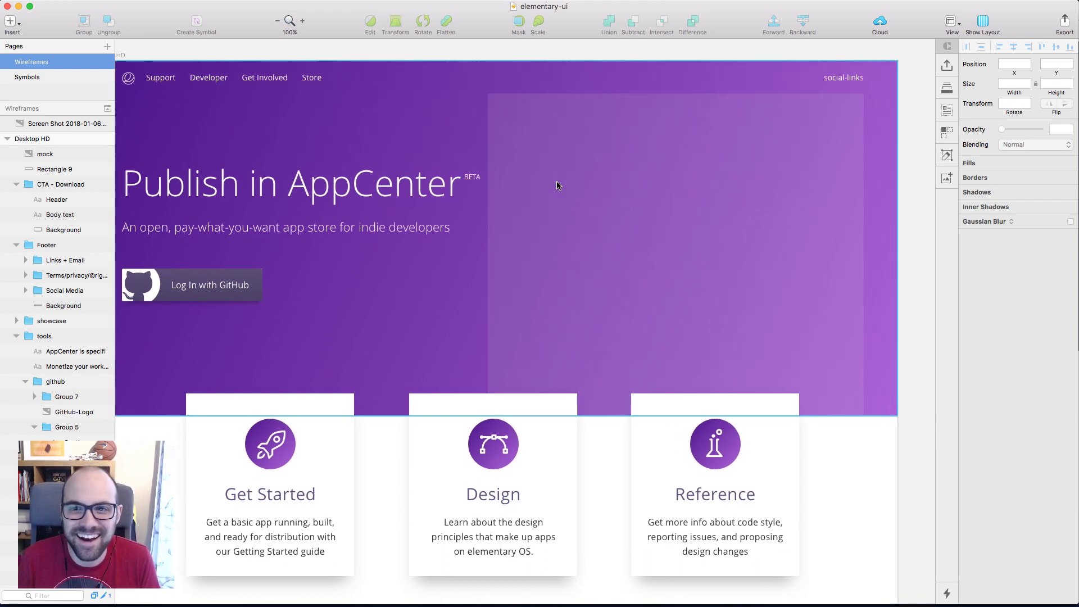
{"action": "scroll", "coordinate": [556, 185], "scroll_direction": "down", "scroll_amount": 1}
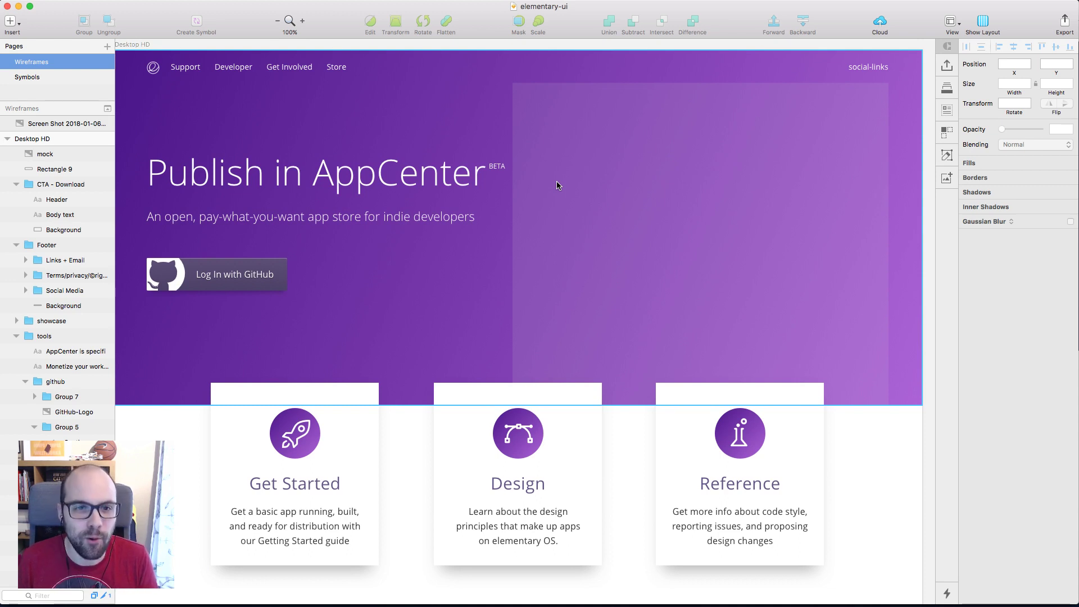
{"action": "scroll", "coordinate": [557, 185], "scroll_direction": "up", "scroll_amount": 1}
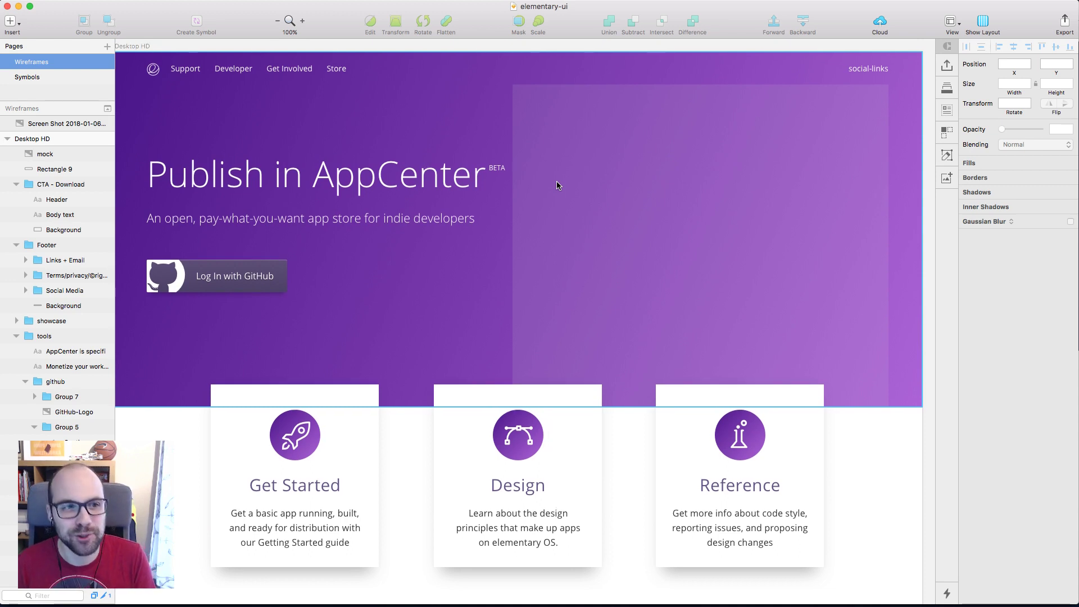
{"action": "scroll", "coordinate": [557, 186], "scroll_direction": "left", "scroll_amount": 1}
{"action": "scroll", "coordinate": [557, 185], "scroll_direction": "down", "scroll_amount": 1}
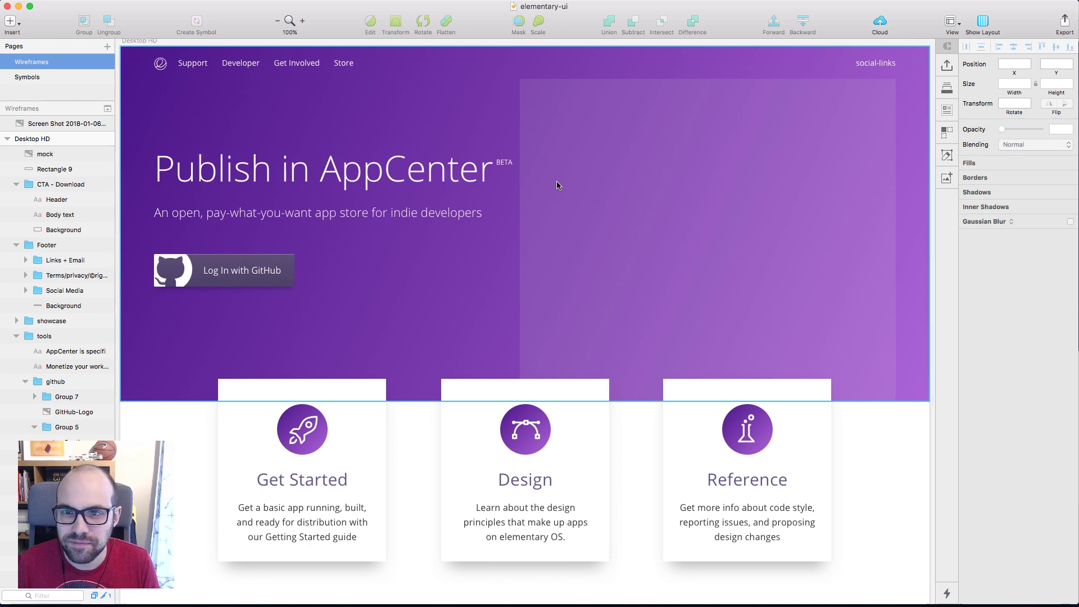
{"action": "scroll", "coordinate": [558, 186], "scroll_direction": "down", "scroll_amount": 1}
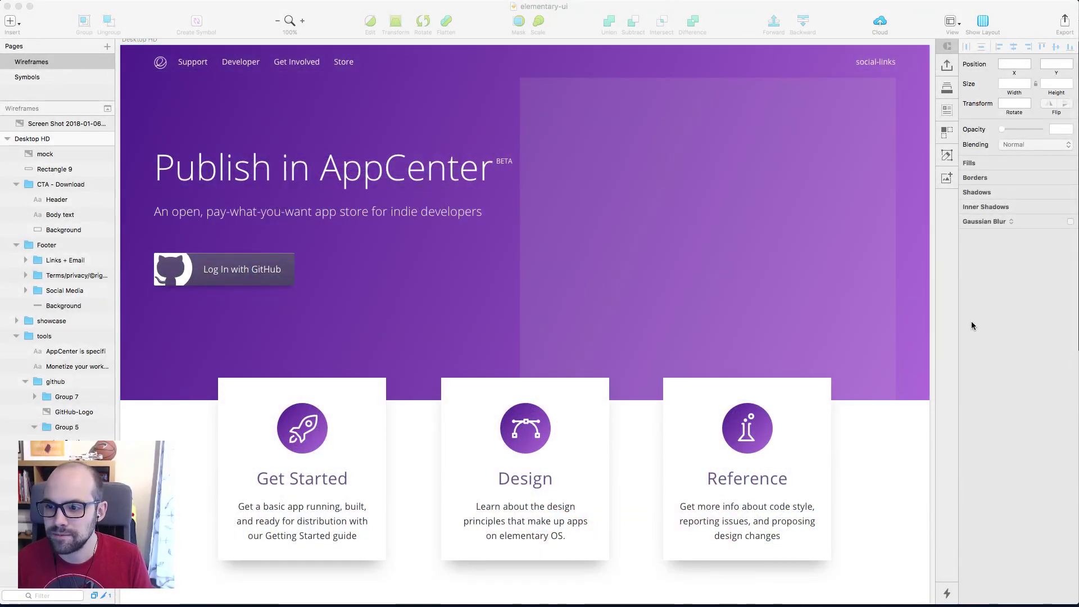
Review the elementary-ui mockup from the hero through the cards to the Be First, Be Visible section, and return to the hero
{"action": "left_click", "coordinate": [972, 323]}
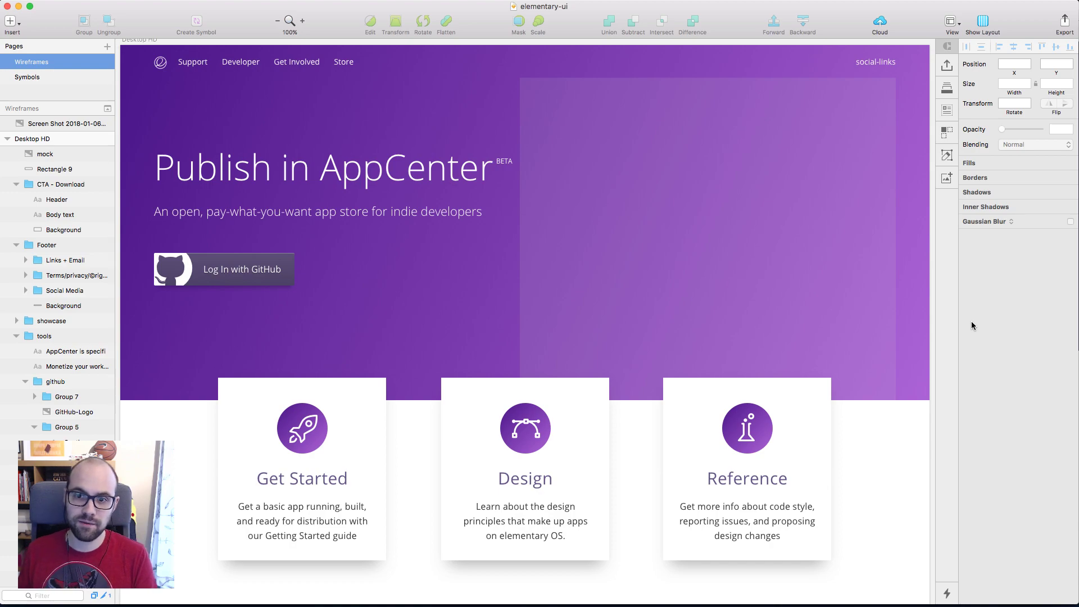
{"action": "scroll", "coordinate": [401, 161], "scroll_direction": "down", "scroll_amount": 10}
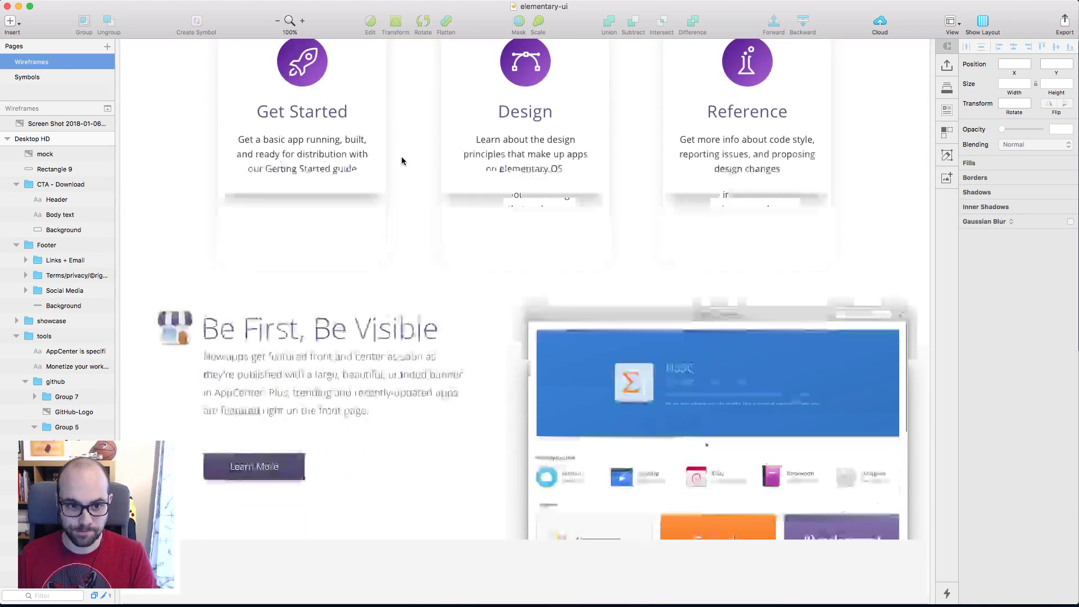
{"action": "scroll", "coordinate": [401, 160], "scroll_direction": "down", "scroll_amount": 5}
{"action": "scroll", "coordinate": [402, 160], "scroll_direction": "up", "scroll_amount": 10}
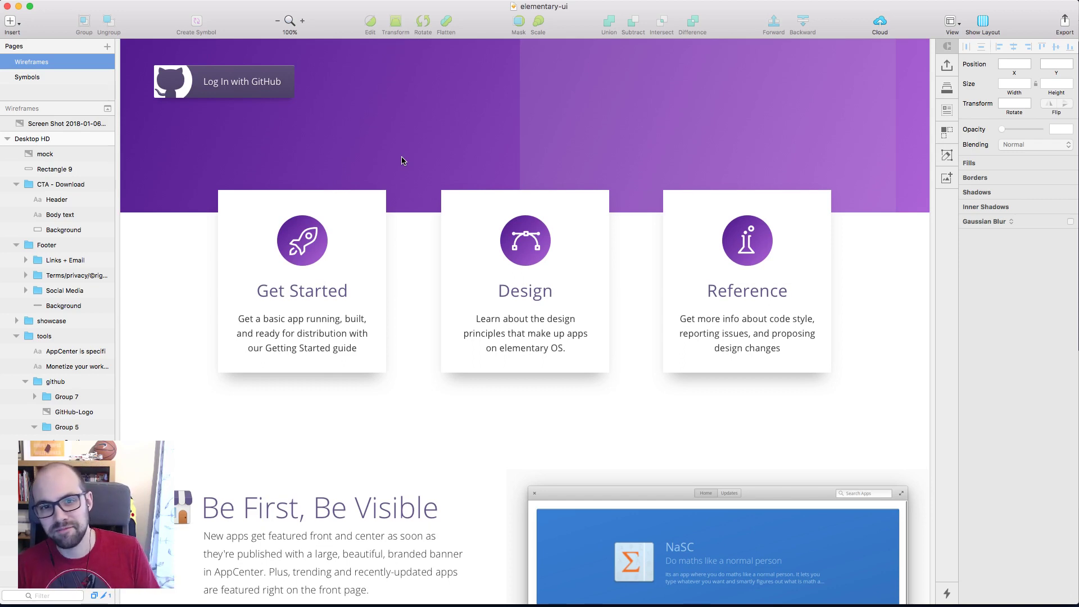
{"action": "scroll", "coordinate": [402, 160], "scroll_direction": "up", "scroll_amount": 5}
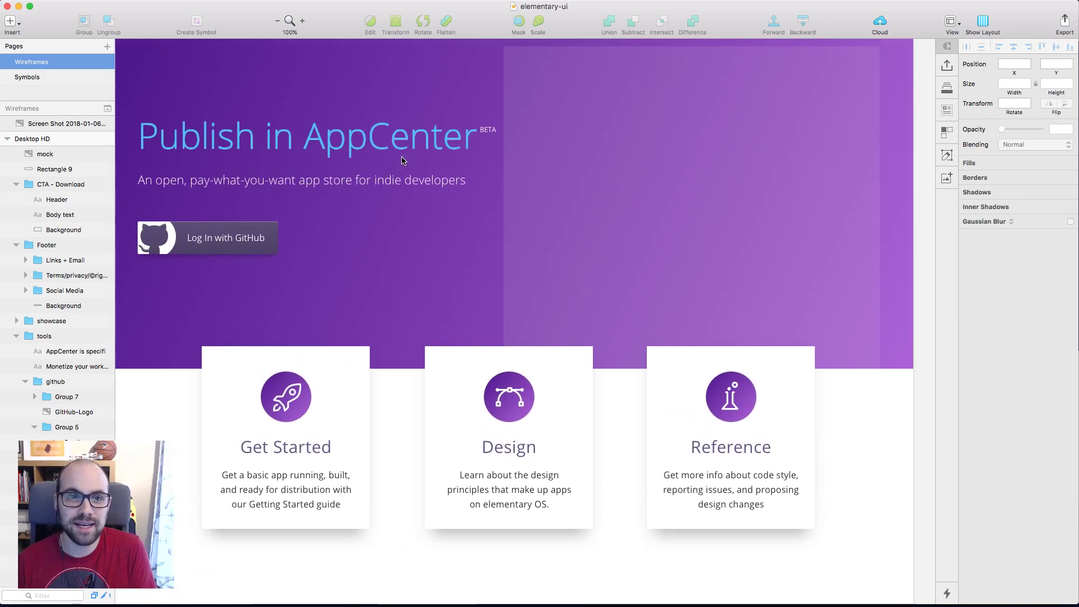
{"action": "scroll", "coordinate": [401, 160], "scroll_direction": "up", "scroll_amount": 5}
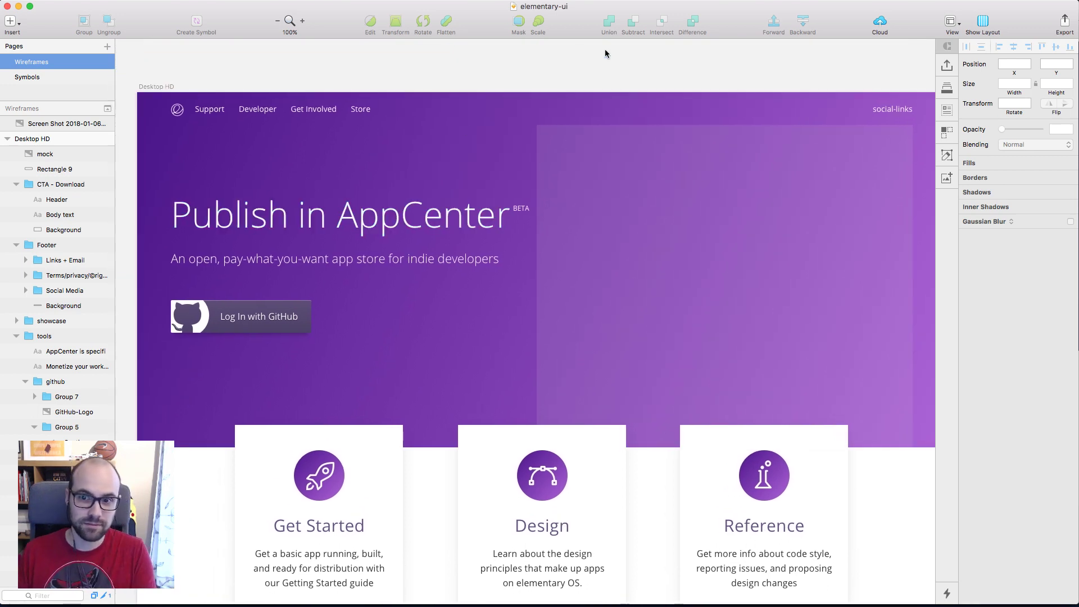
{"action": "scroll", "coordinate": [605, 54], "scroll_direction": "down", "scroll_amount": 3}
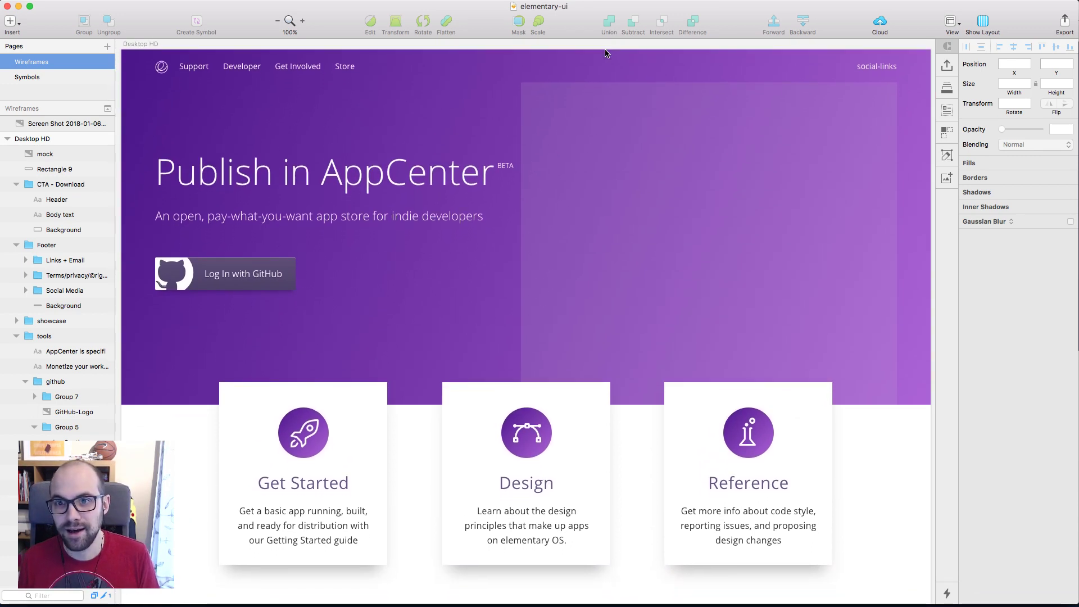
{"action": "scroll", "coordinate": [605, 53], "scroll_direction": "up", "scroll_amount": 1}
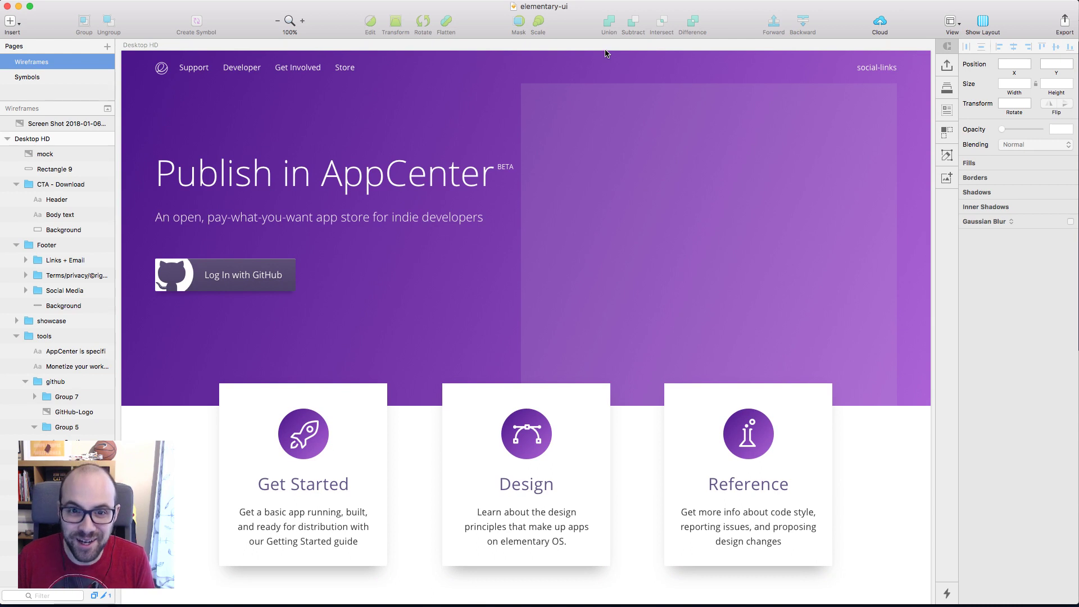